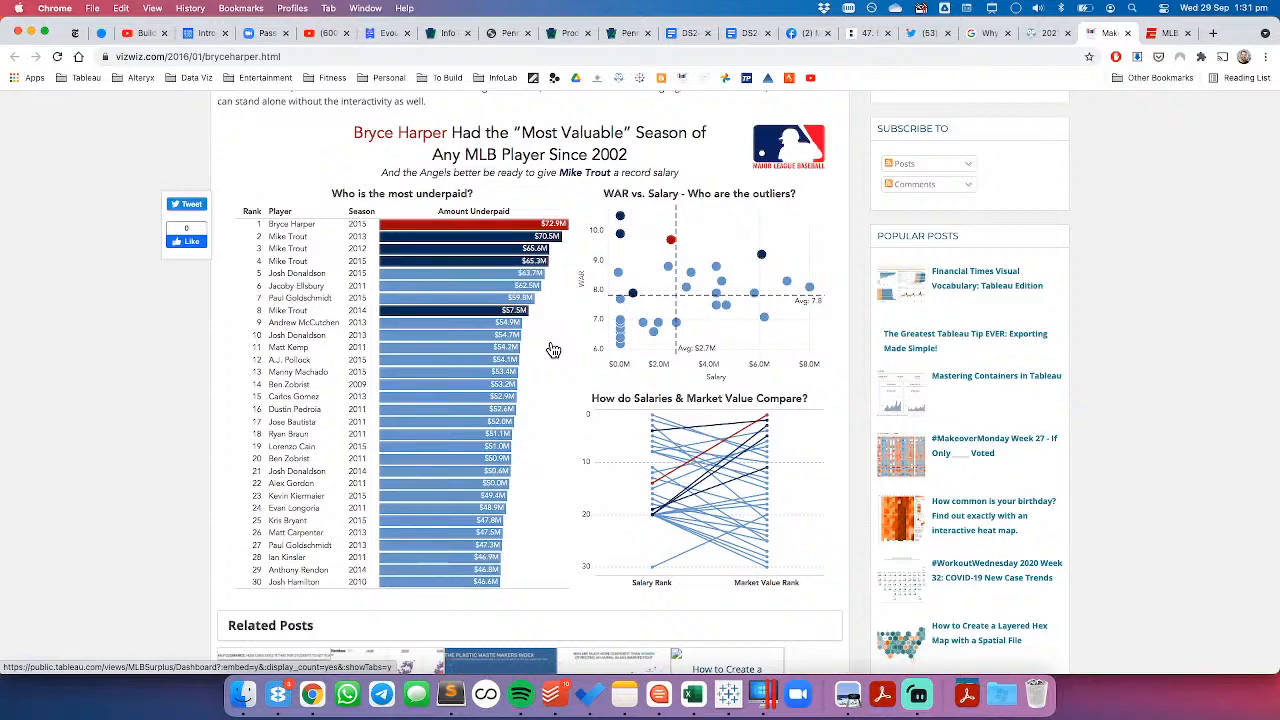
Step: Open the interactive MLB "Most Valuable" season dashboard and examine its underpaid ranking, WAR vs. Salary and salary rank charts
left_click(674, 248)
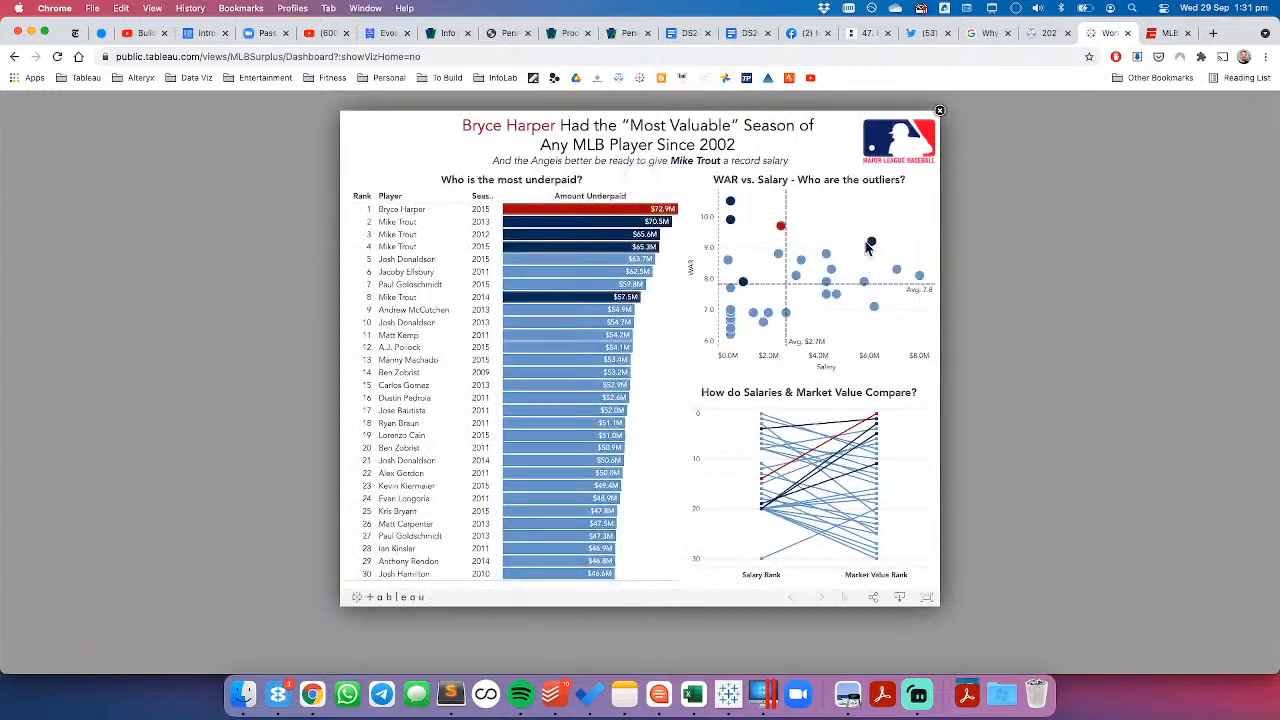
left_click(730, 219)
left_click(660, 303)
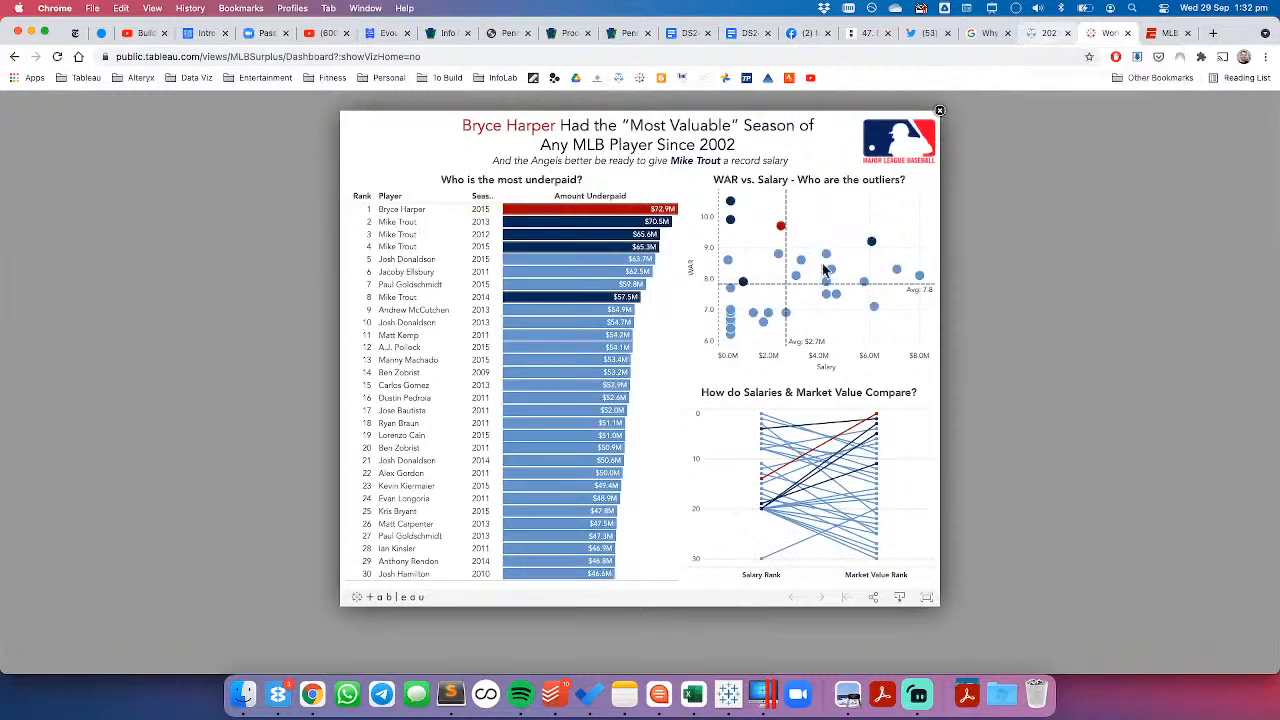
mouse_move(780, 262)
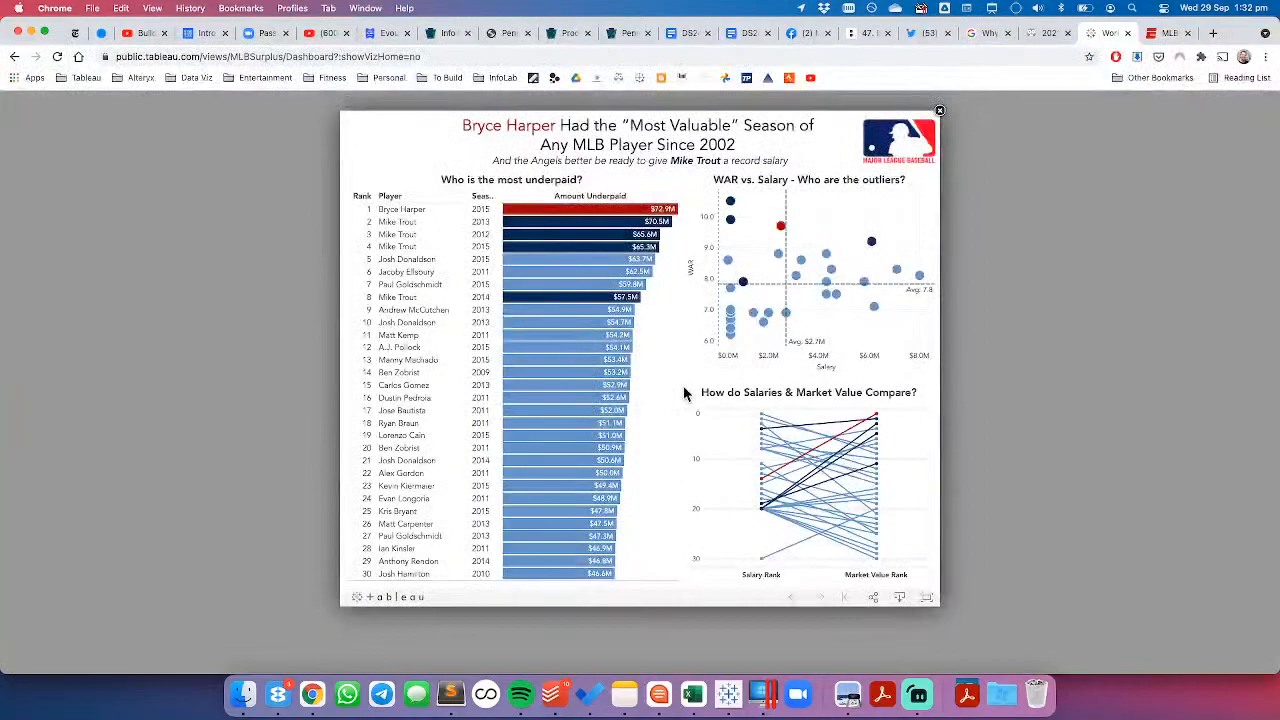
mouse_move(791, 241)
Step: Go to the ESPN page of all-time offensive WAR leaders and examine its table, glossary and data source
left_click(1165, 33)
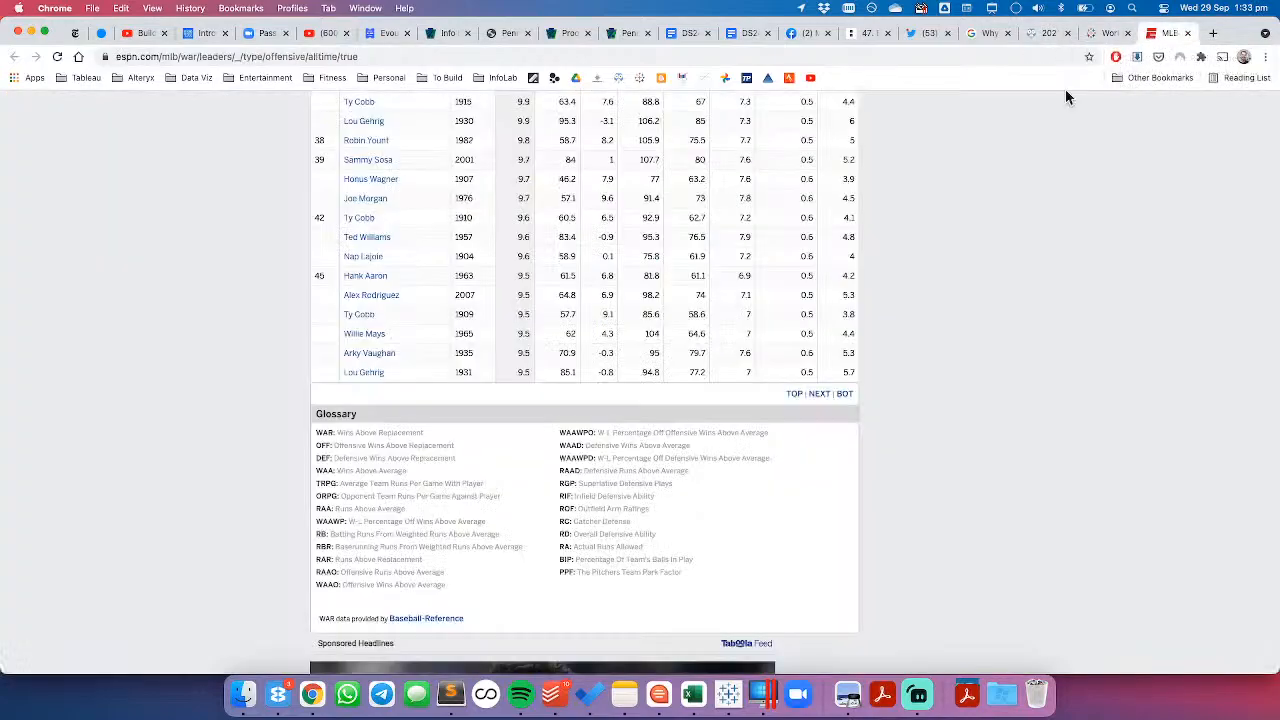
scroll(940, 355, "up", 5)
scroll(947, 358, "up", 10)
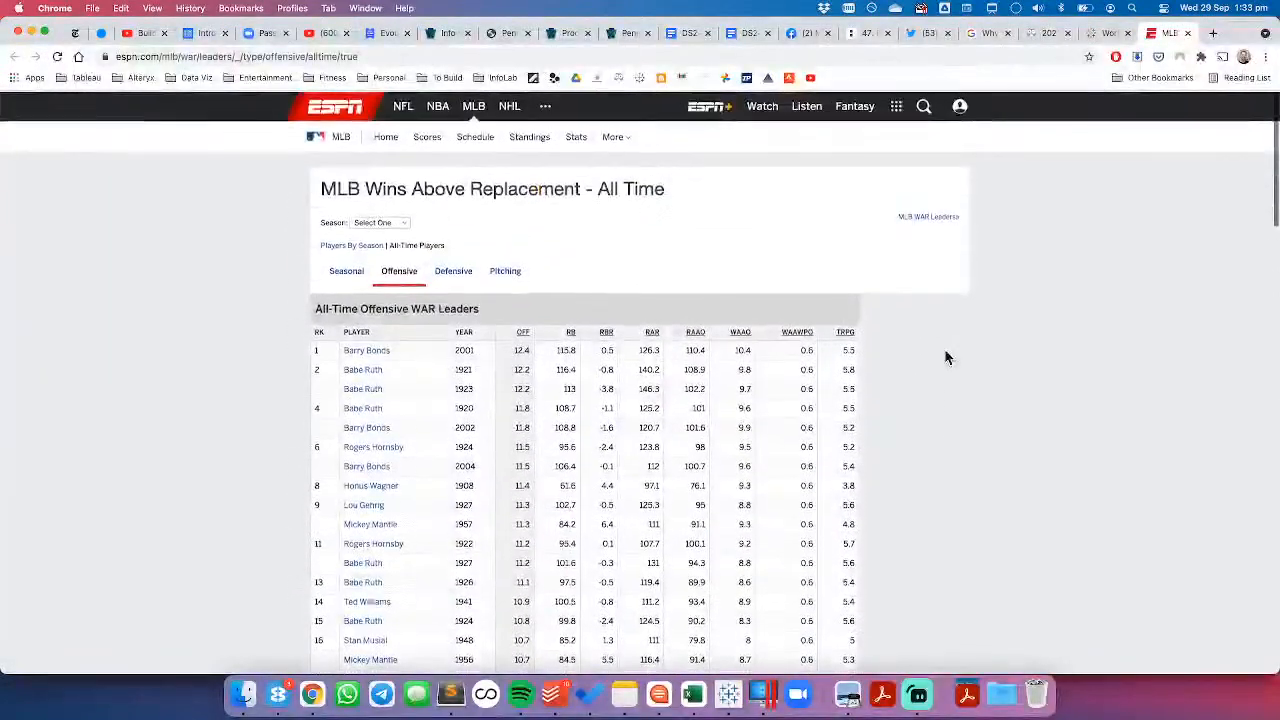
scroll(947, 358, "down", 2)
scroll(947, 358, "down", 2)
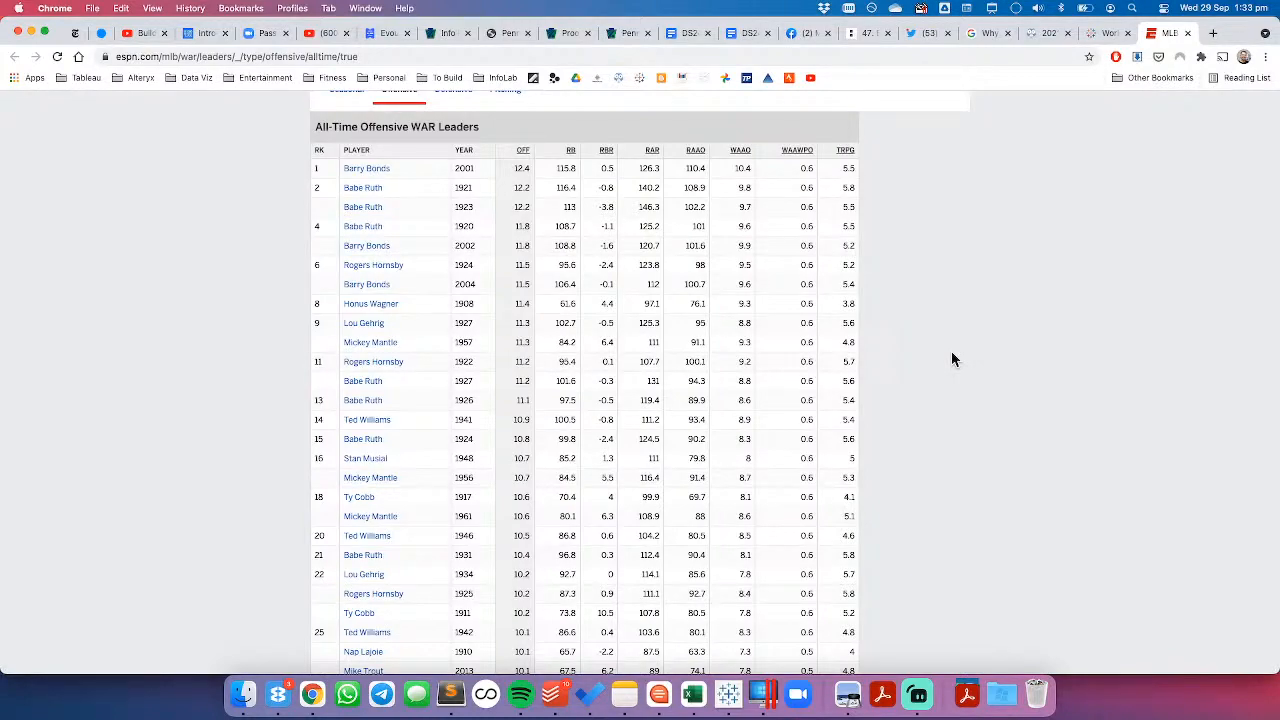
scroll(952, 353, "down", 15)
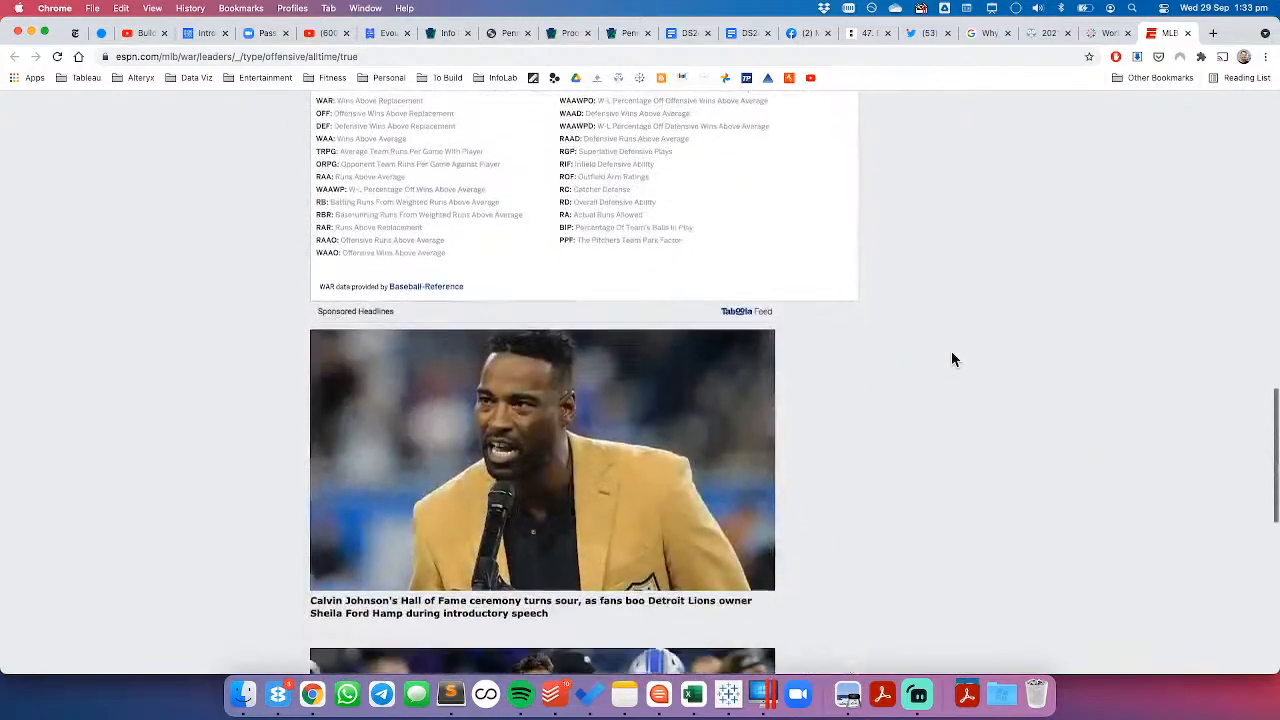
scroll(952, 359, "up", 5)
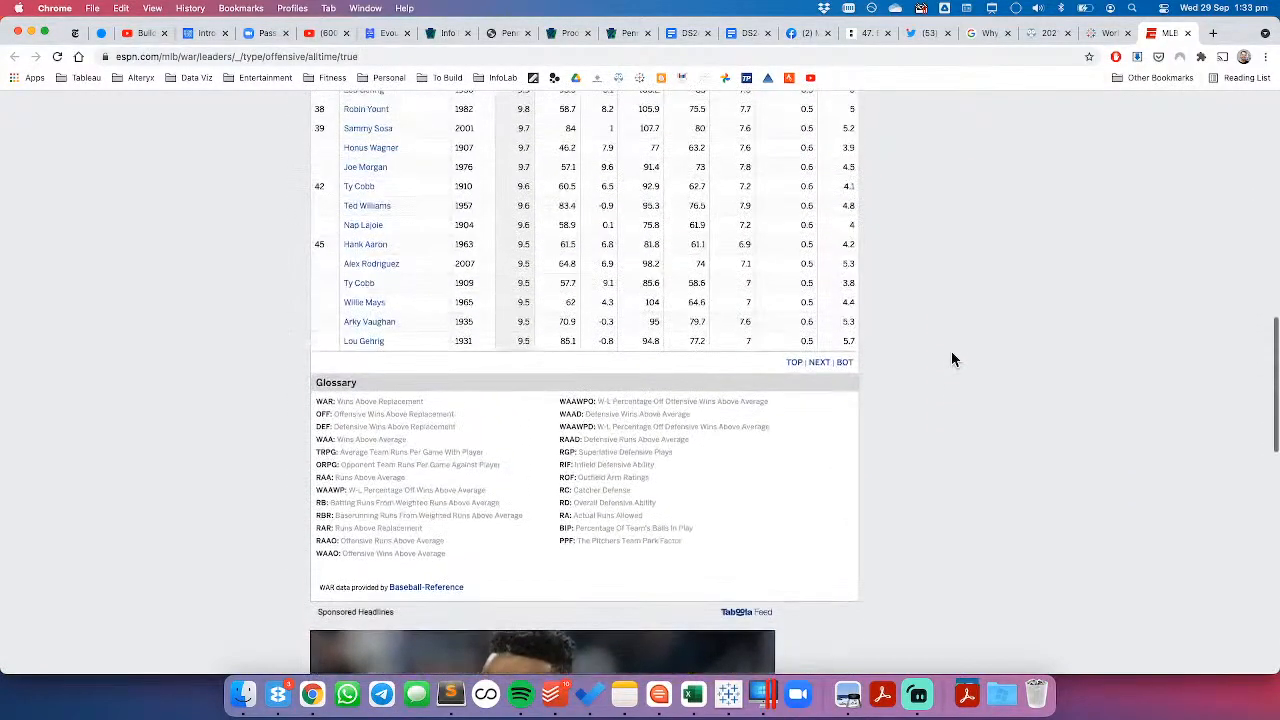
Step: Open the Baseball-Reference site, search it for "war", and read its WAR explanation page
left_click(440, 588)
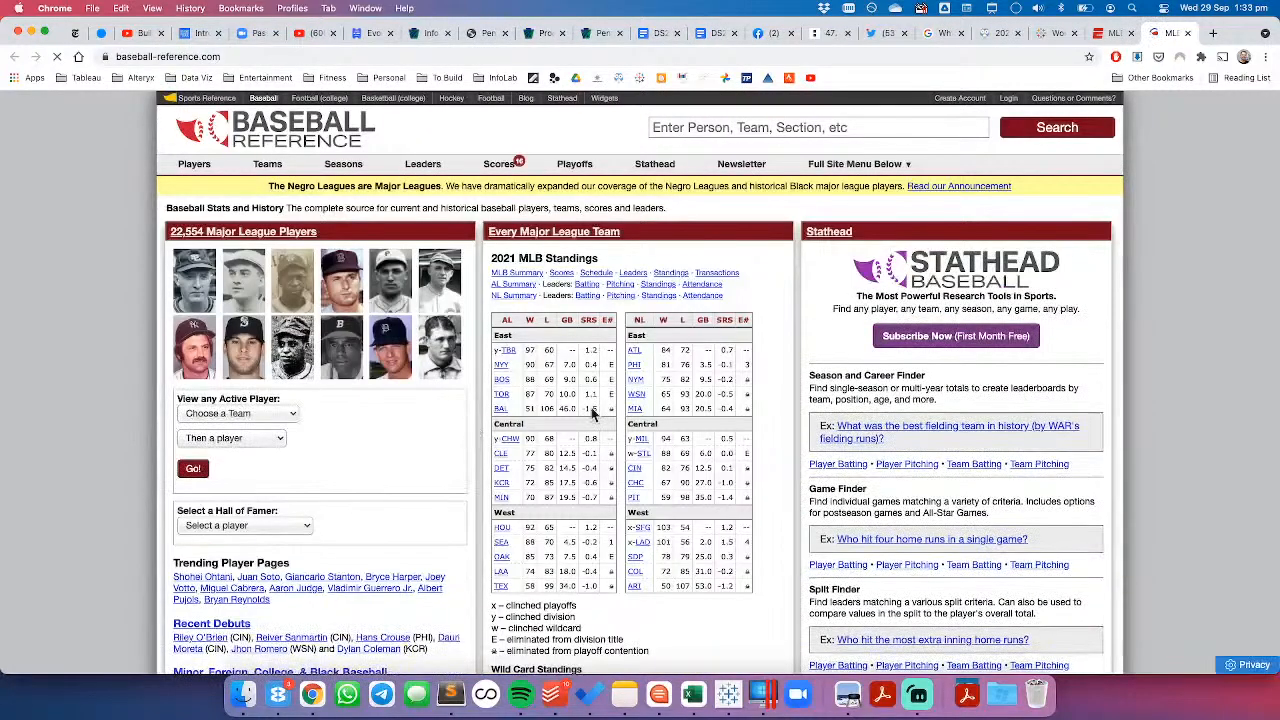
left_click(733, 127)
type("war")
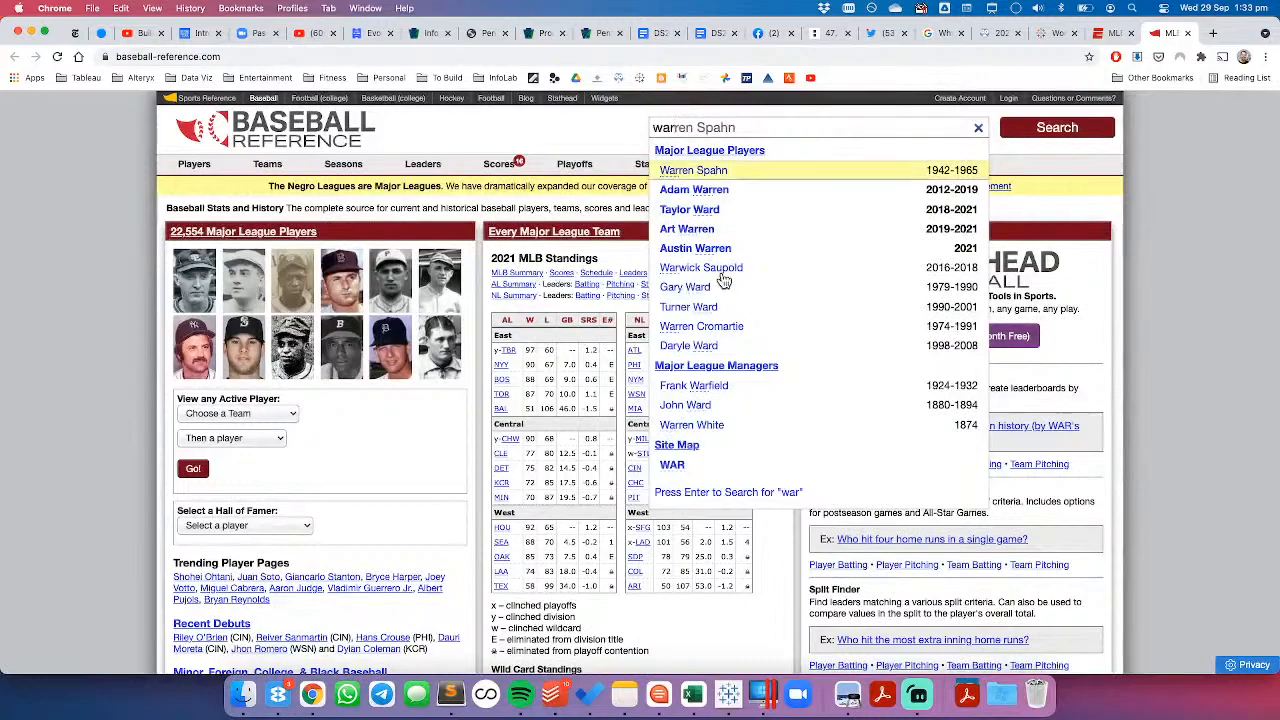
left_click(671, 466)
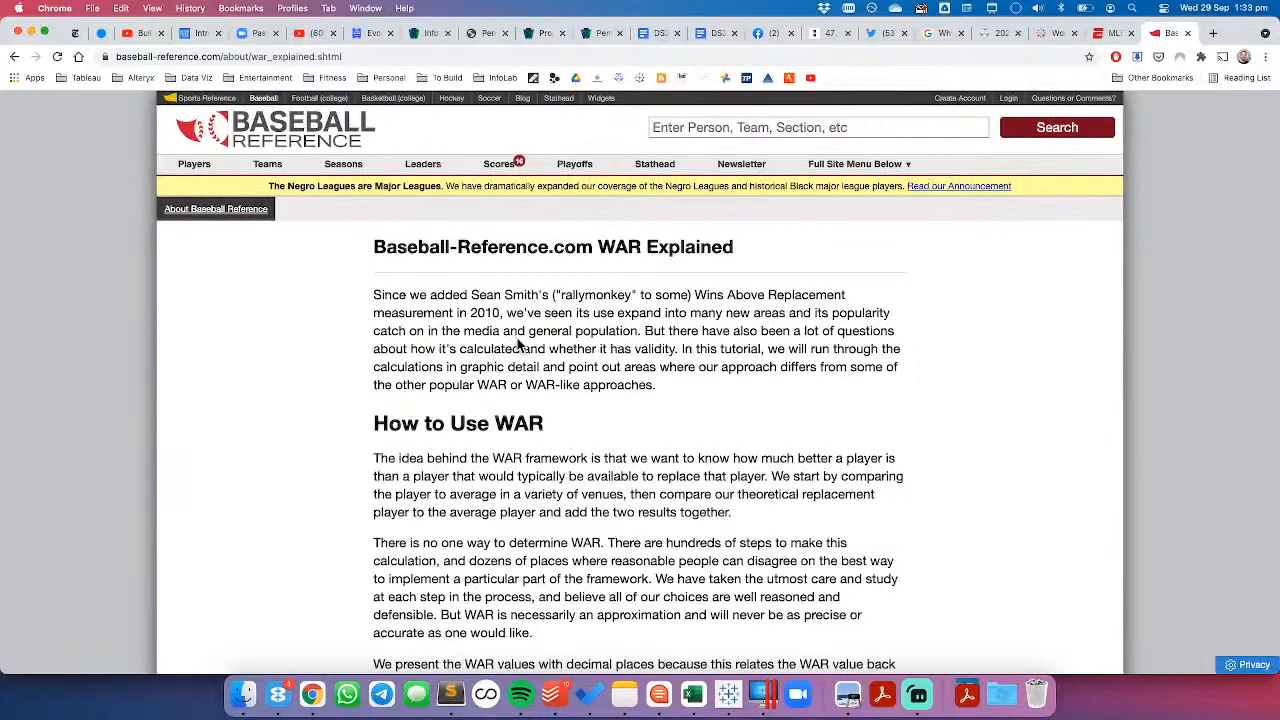
scroll(560, 400, "down", 3)
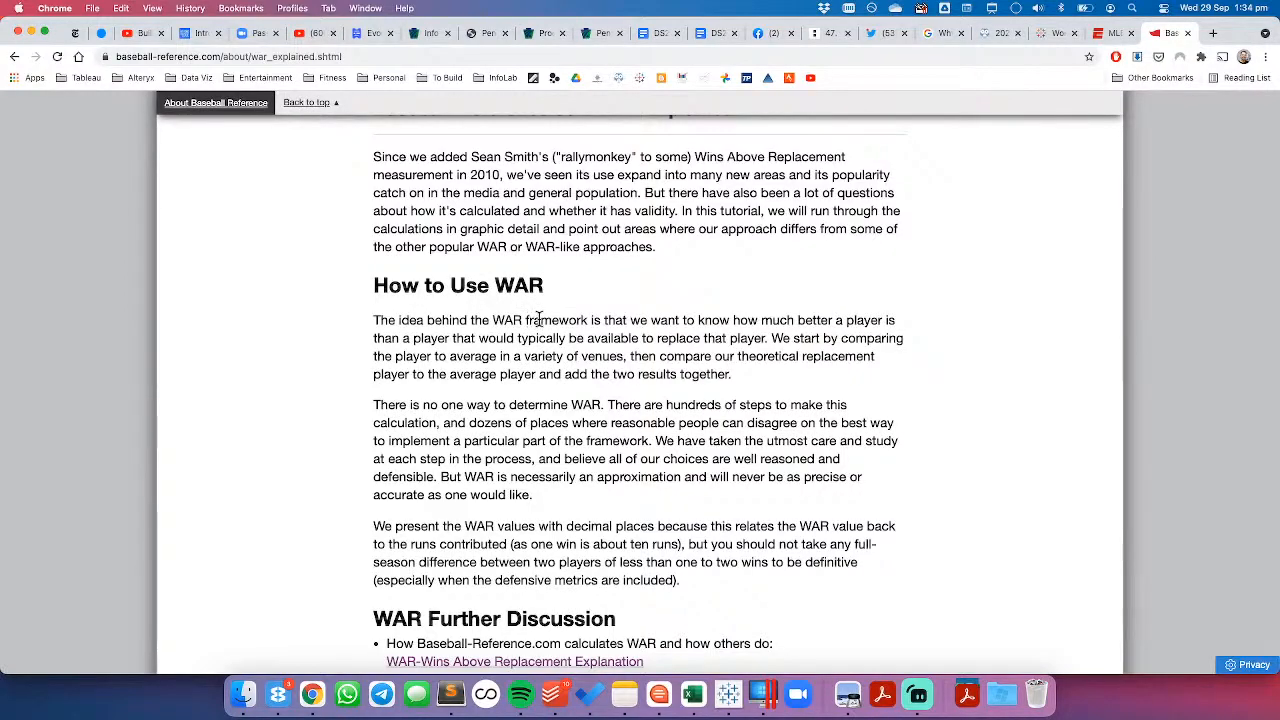
scroll(557, 318, "down", 5)
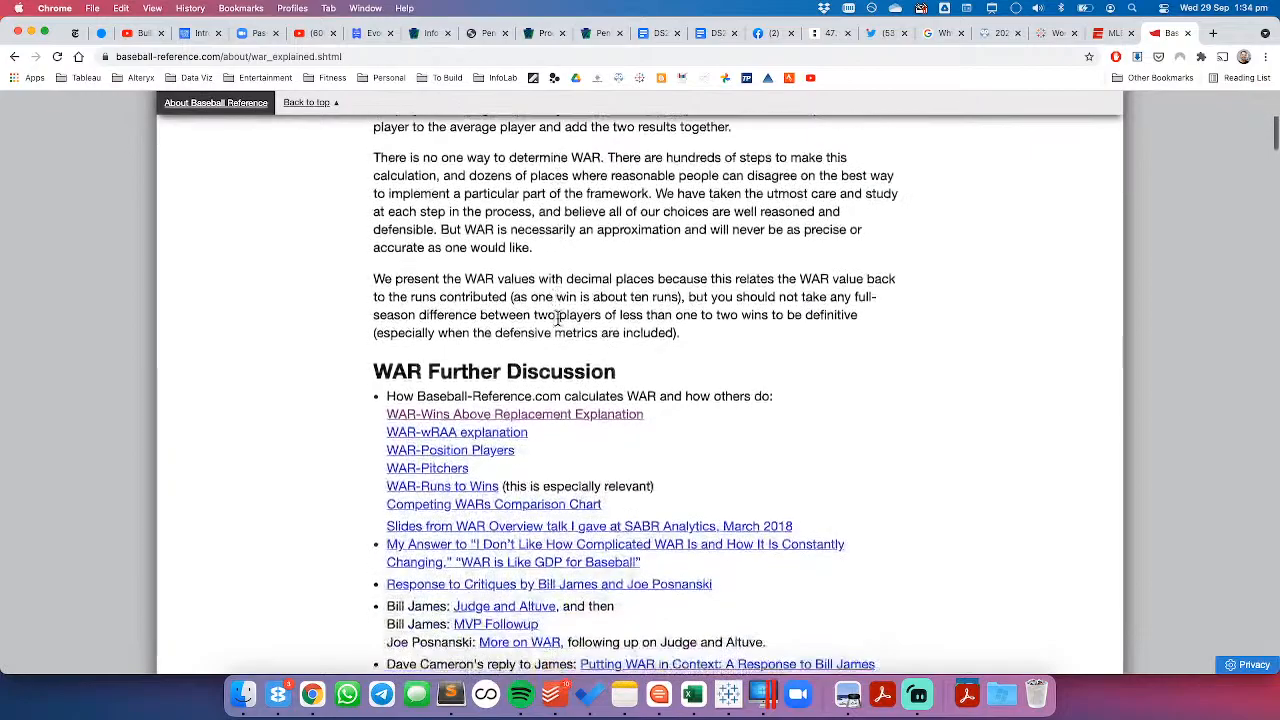
Step: Return to the ESPN WAR leaders page, highlight the OFF definition in the glossary, and examine the OFF column
left_click(1100, 38)
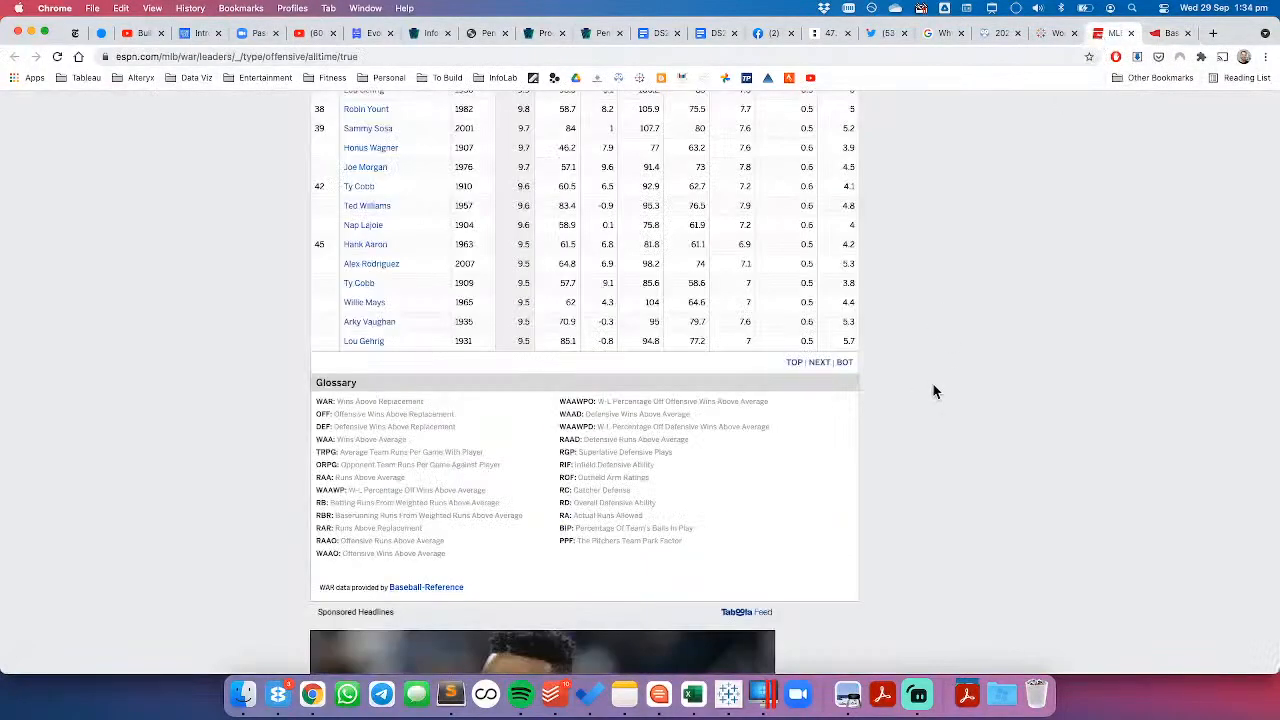
scroll(928, 385, "up", 10)
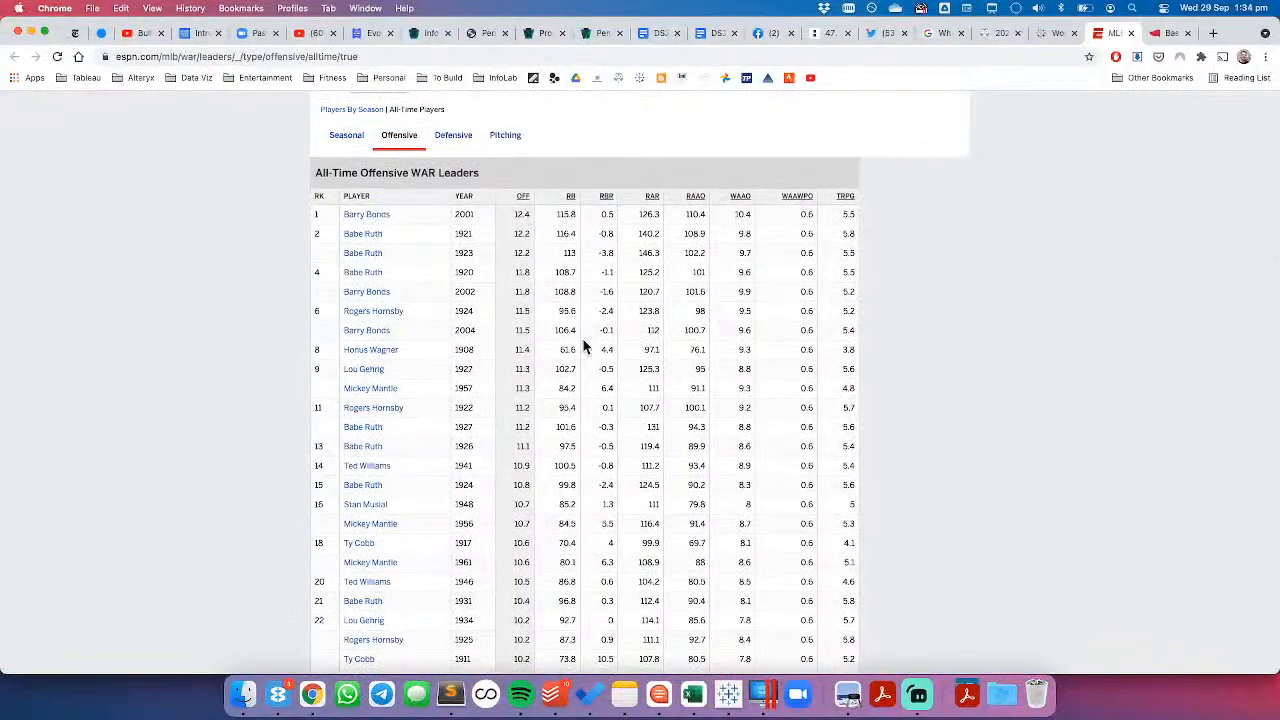
scroll(585, 346, "down", 15)
scroll(585, 346, "up", 4)
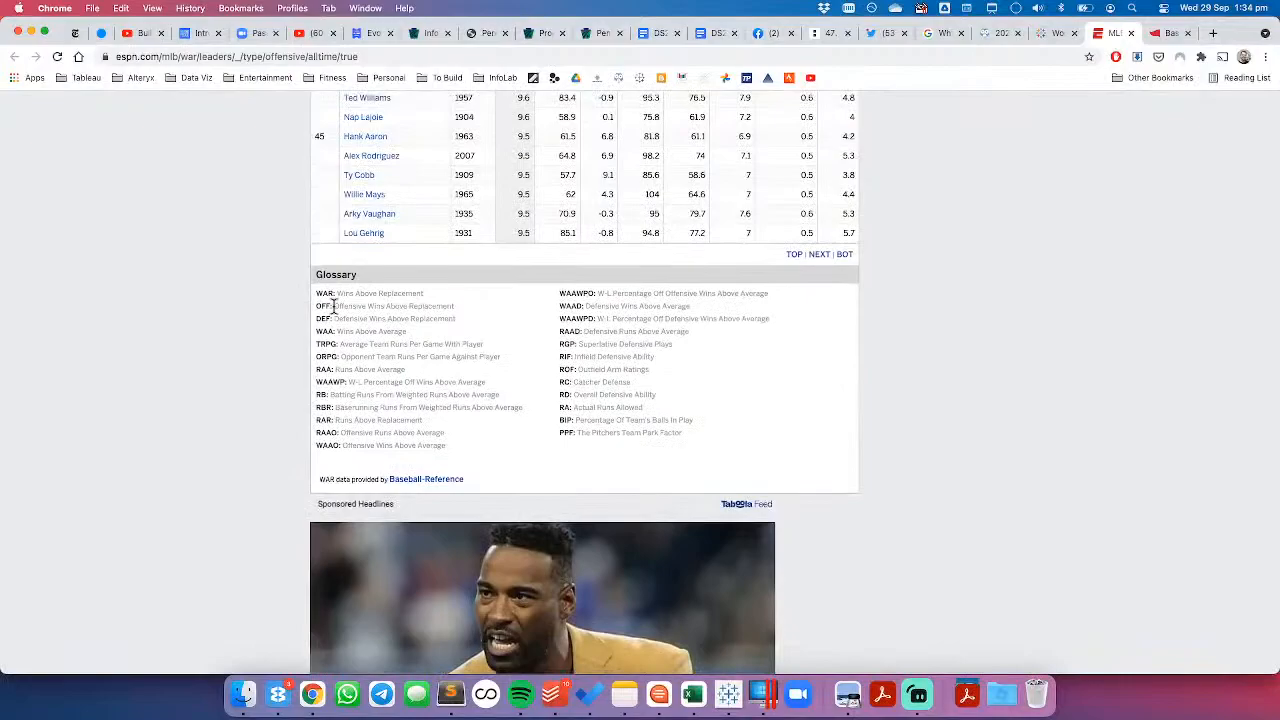
left_click_drag(333, 306, 455, 313)
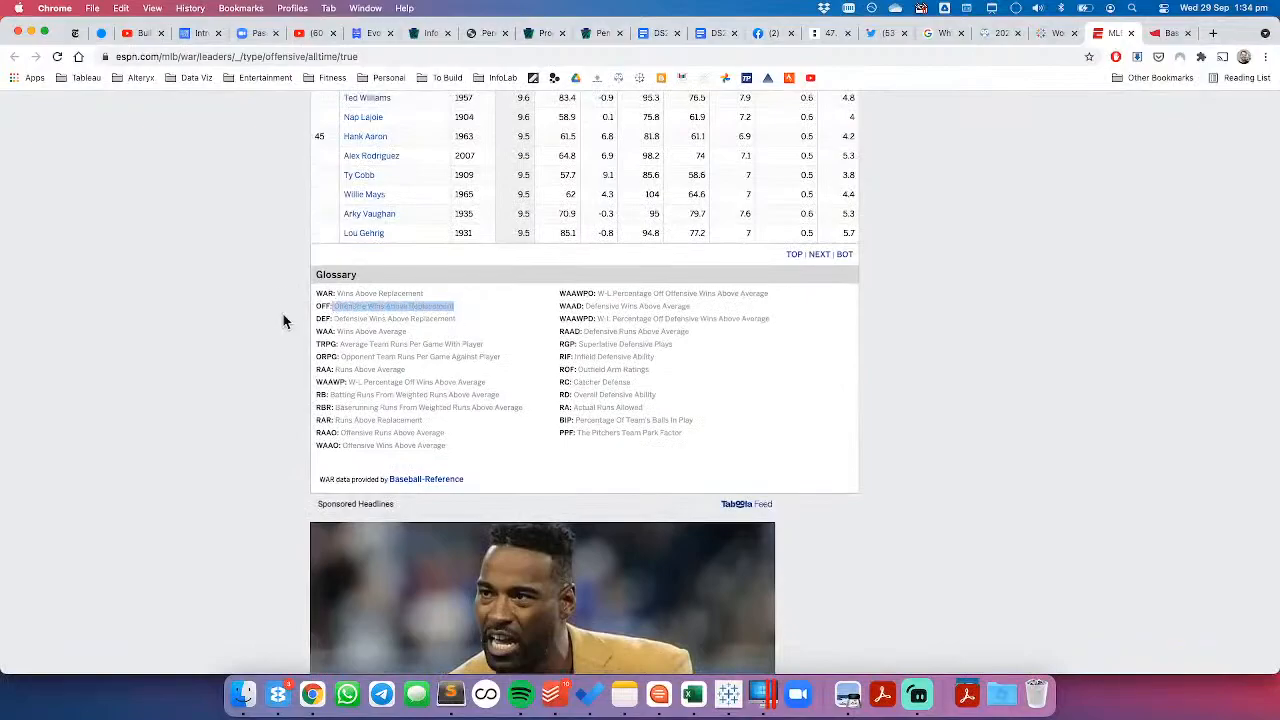
scroll(285, 318, "up", 15)
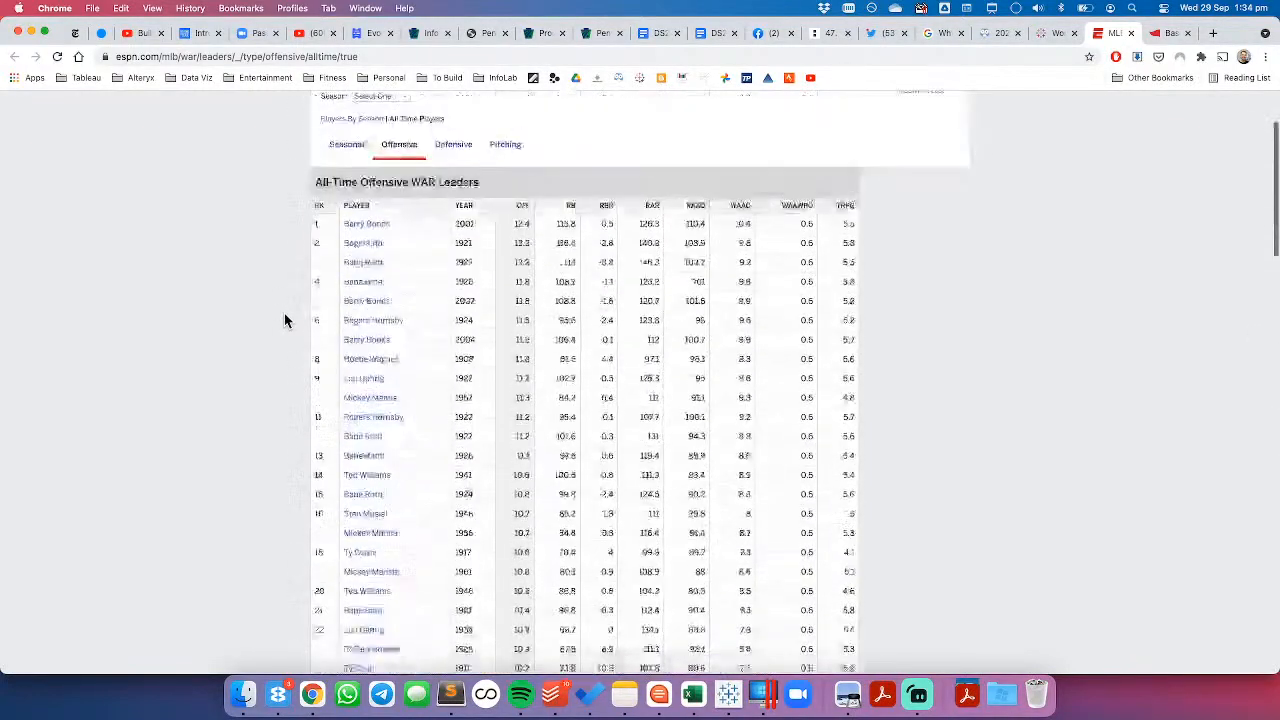
scroll(284, 320, "down", 1)
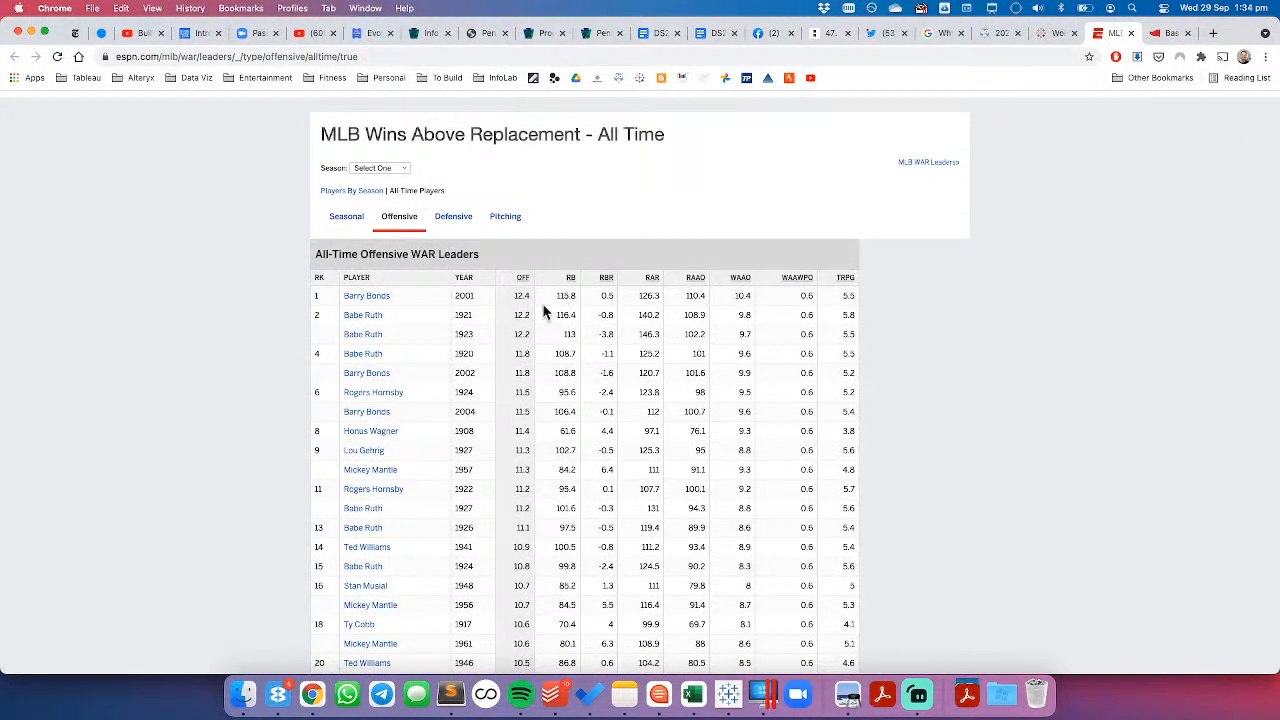
Step: Switch to Tableau, open the Sheet 1 worksheet, and convert the Year field to discrete
left_click(728, 693)
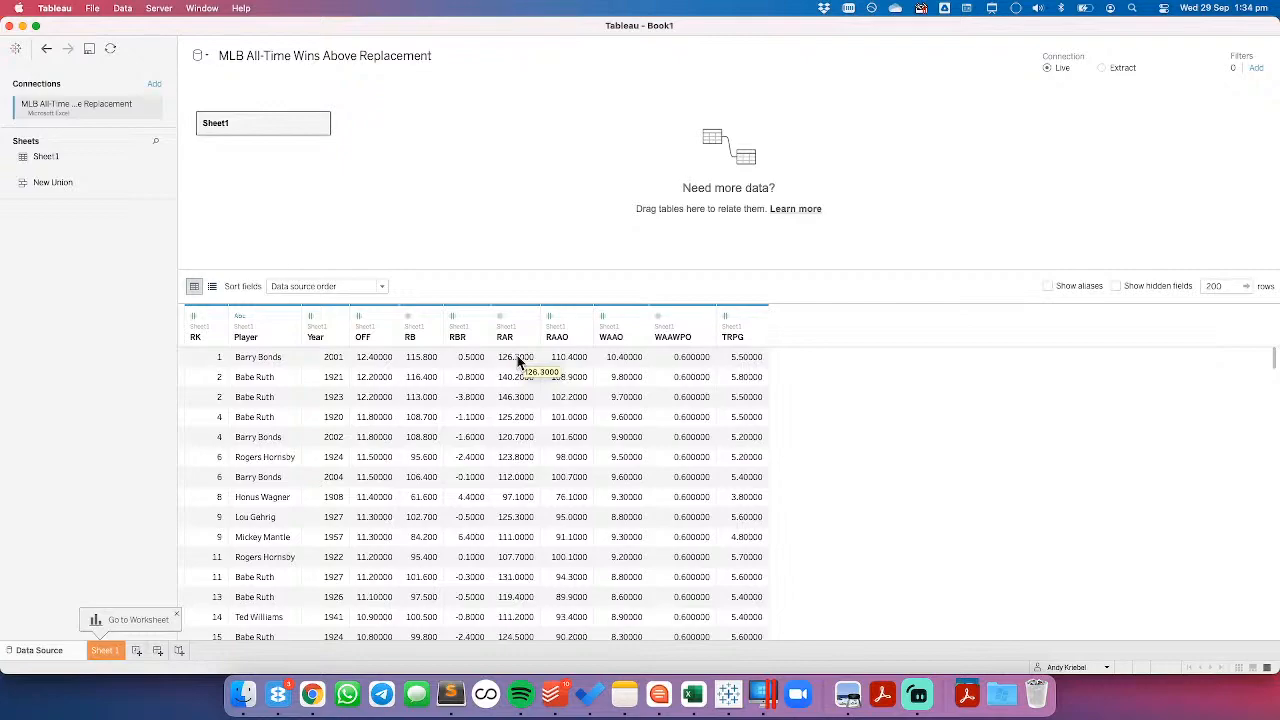
left_click(107, 650)
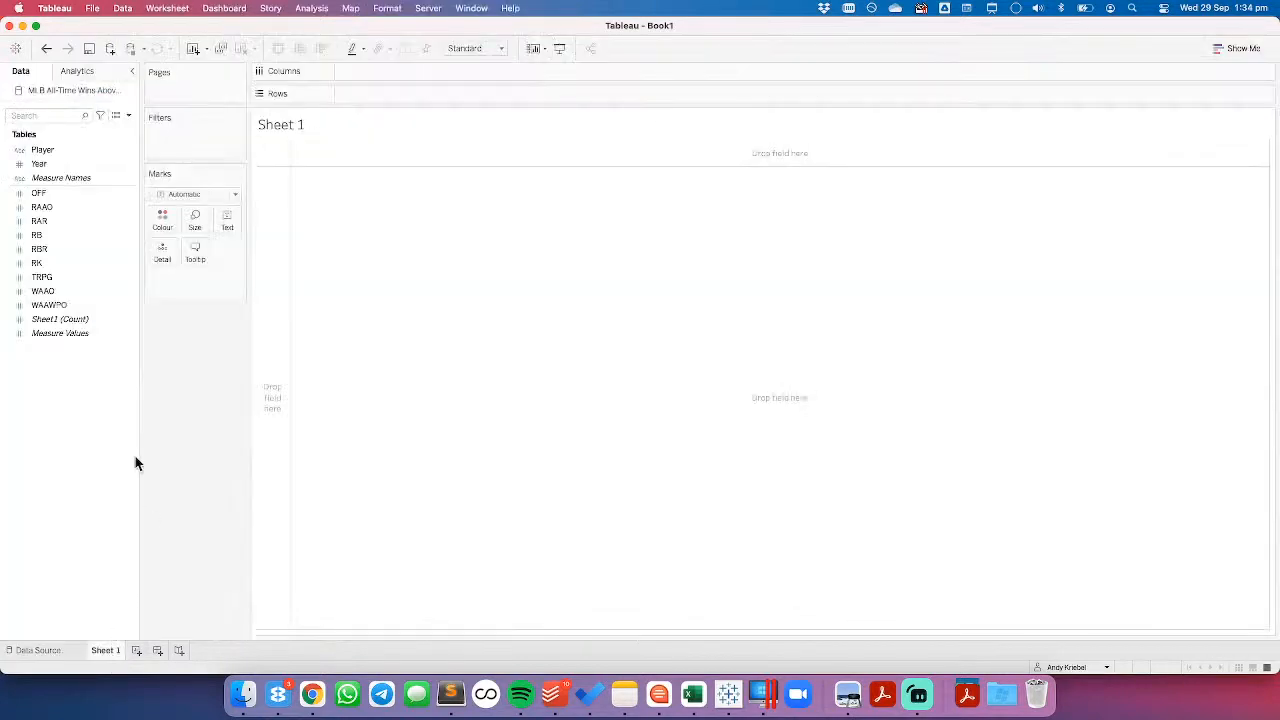
right_click(42, 168)
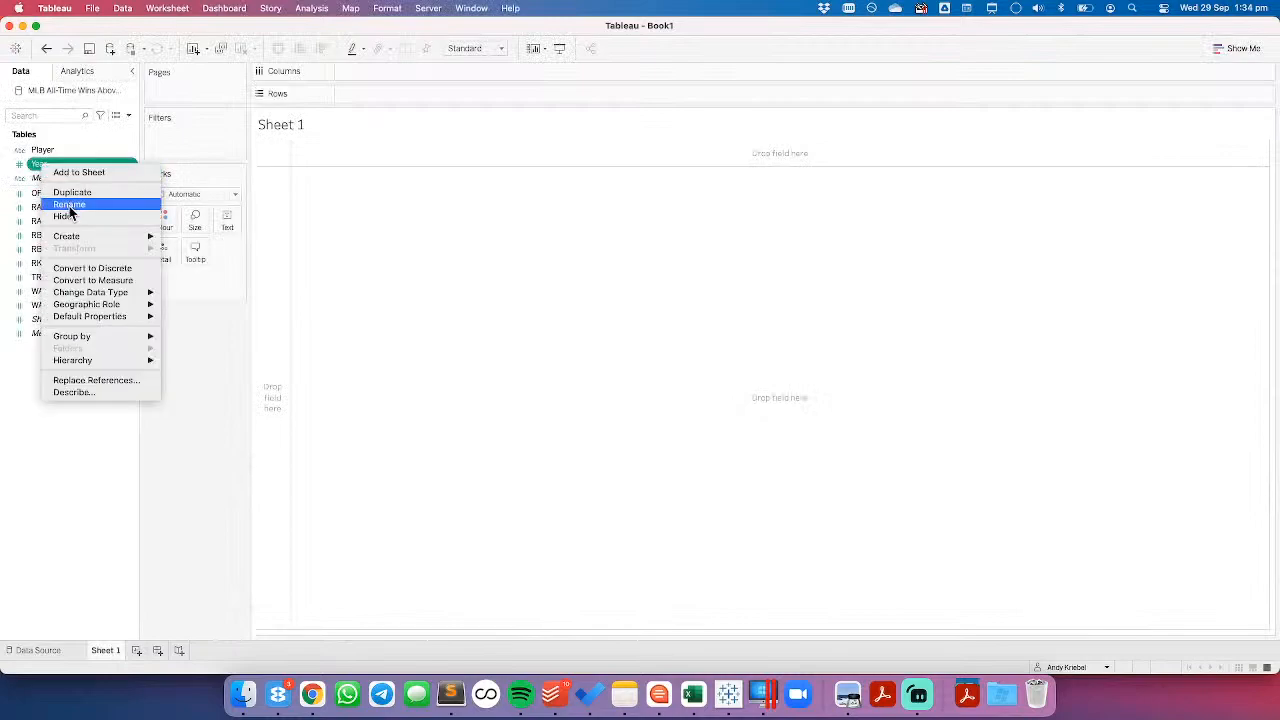
left_click(80, 268)
Step: Build a bar chart of OFF by Player and Year, with Year nested inside Player, sorted descending by OFF
left_click_drag(43, 151, 268, 198)
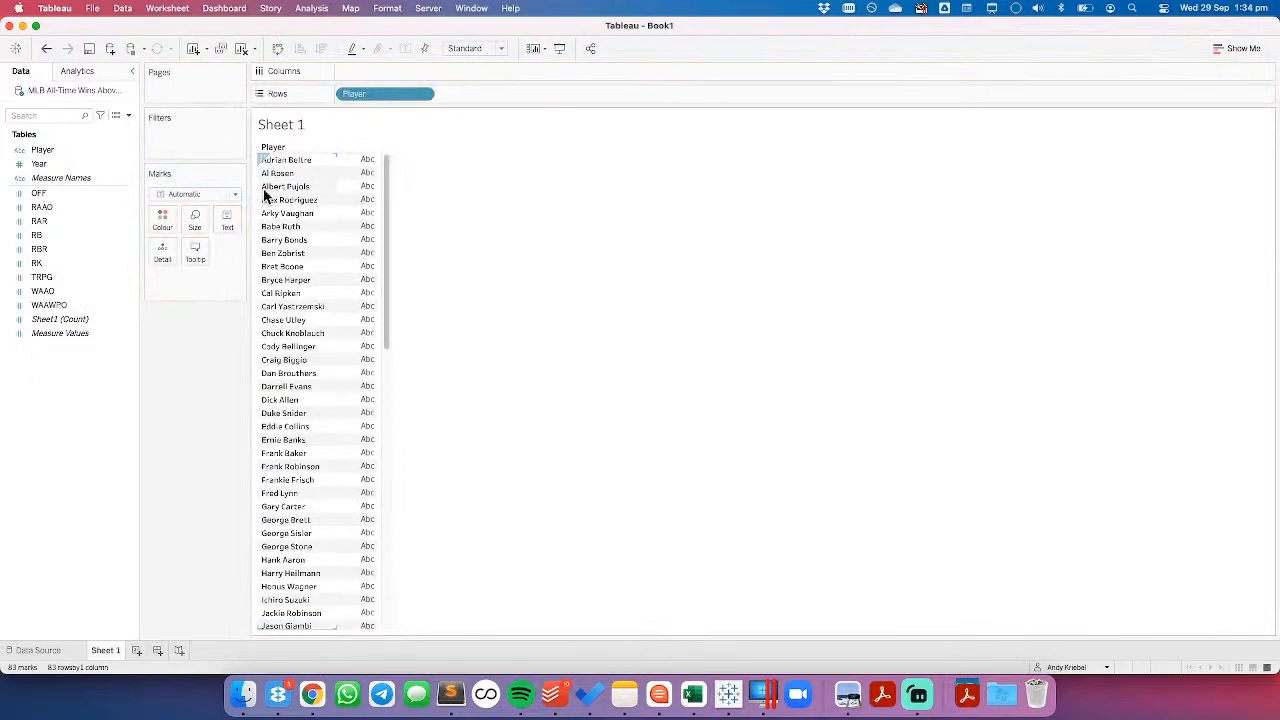
left_click_drag(60, 165, 466, 104)
left_click_drag(52, 196, 385, 75)
left_click(322, 48)
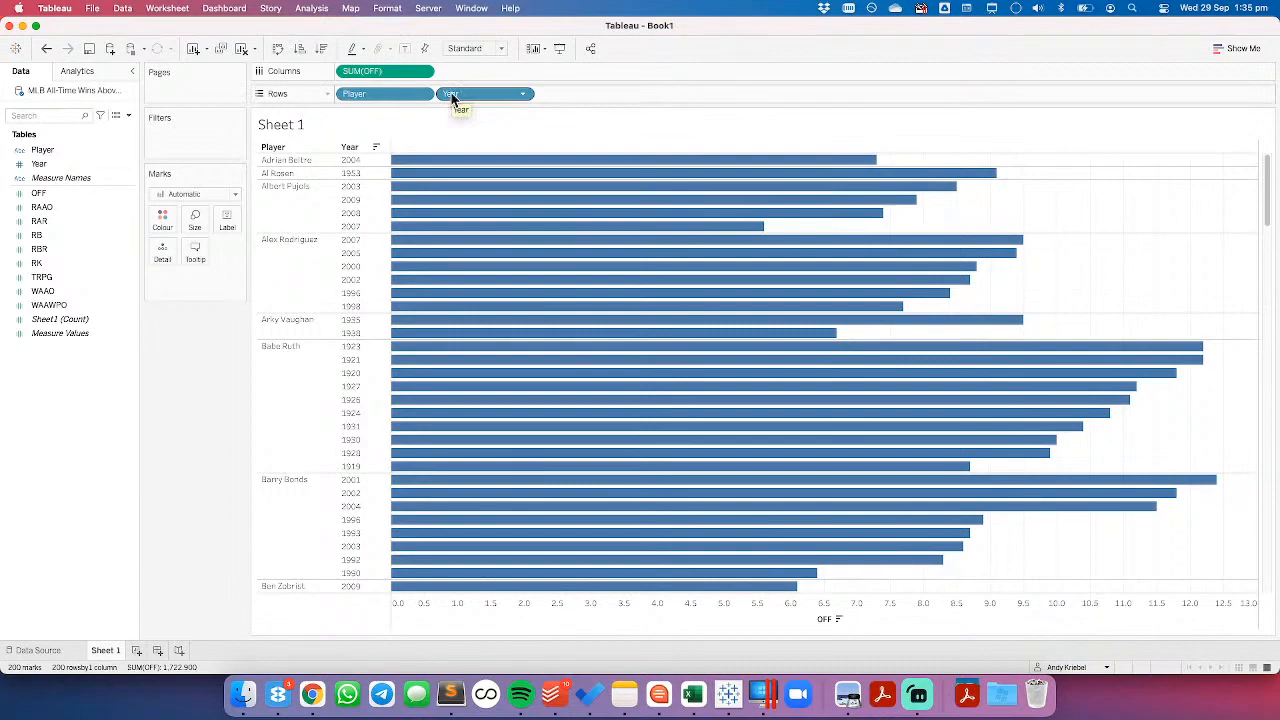
Step: Create a calculated field named WAR RANK with the formula RANK(SUM([OFF]))
right_click(76, 391)
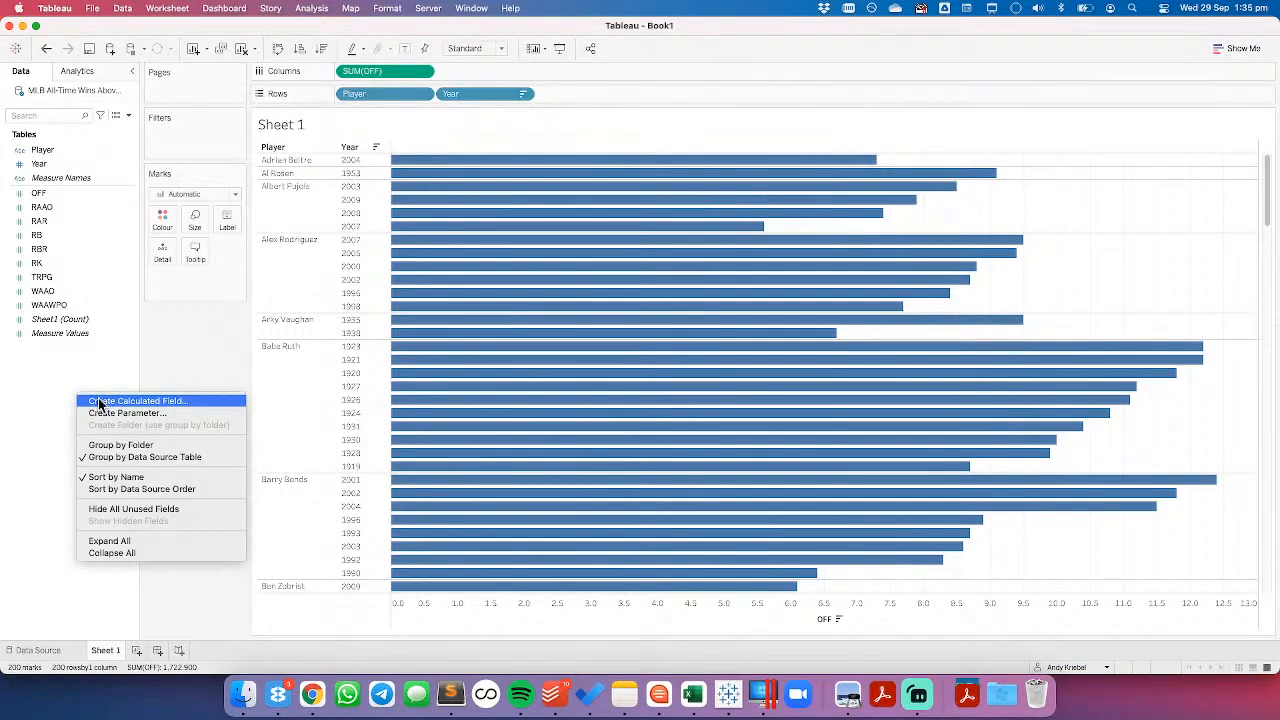
left_click(100, 401)
type("WAR RANK")
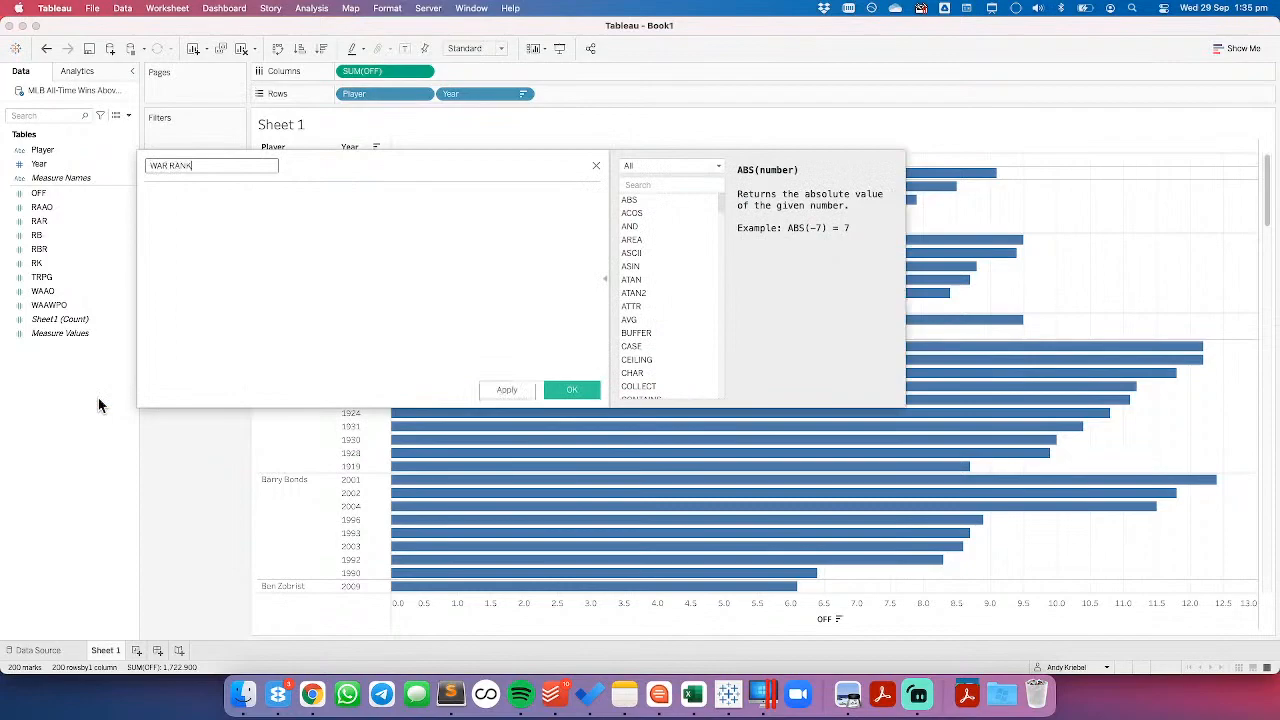
key("Tab")
type("ran")
key("Return")
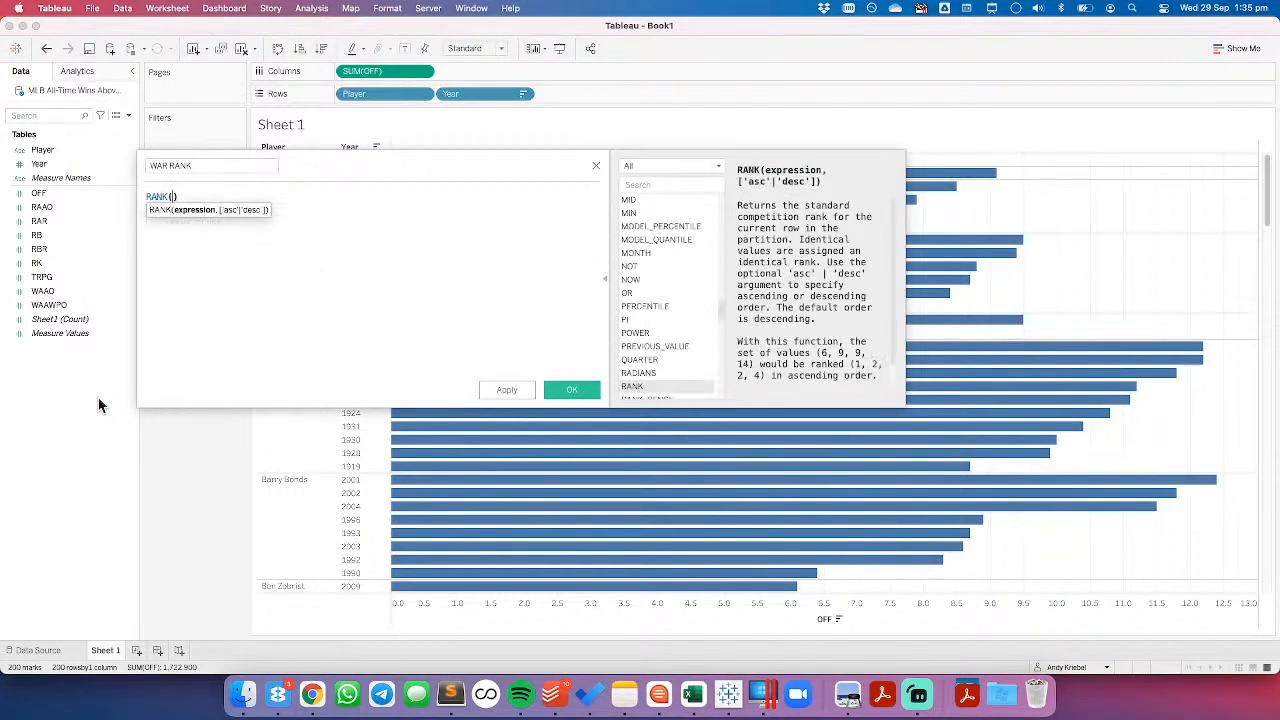
type("sum")
key("Return")
type("wa")
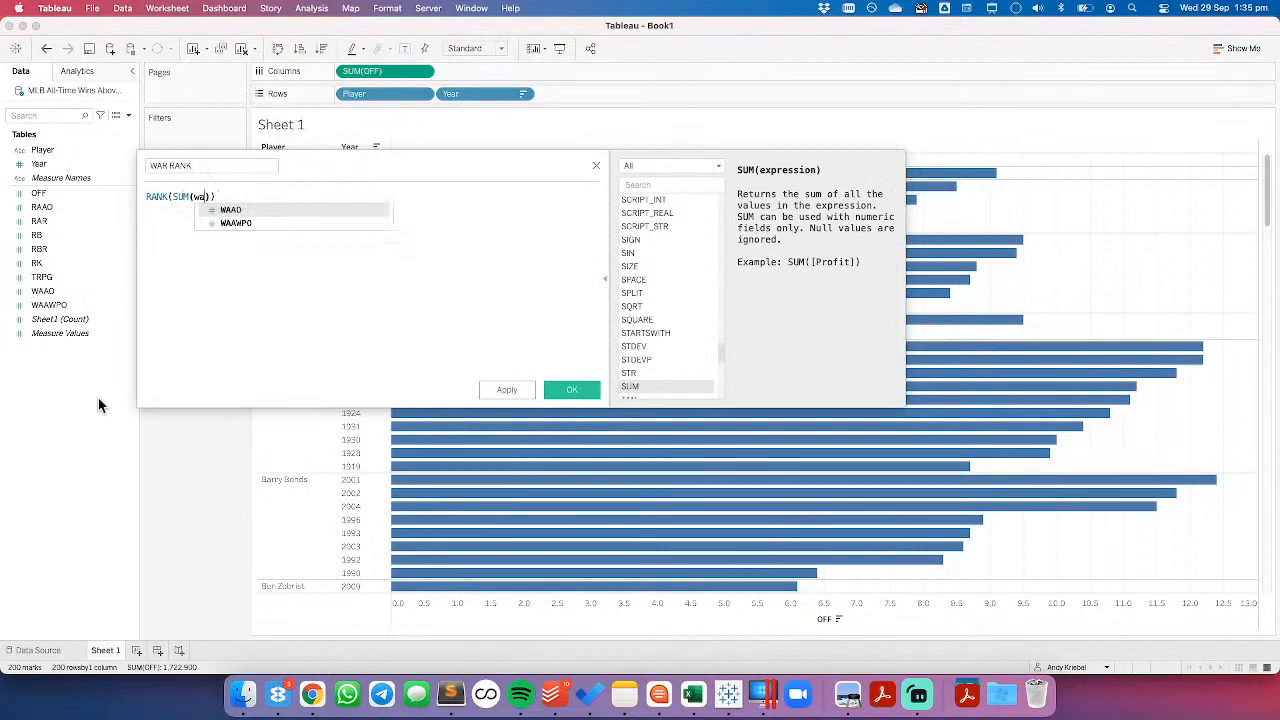
key("BackSpace")
key("BackSpace")
type("of")
key("Return")
type(")")
left_click(571, 389)
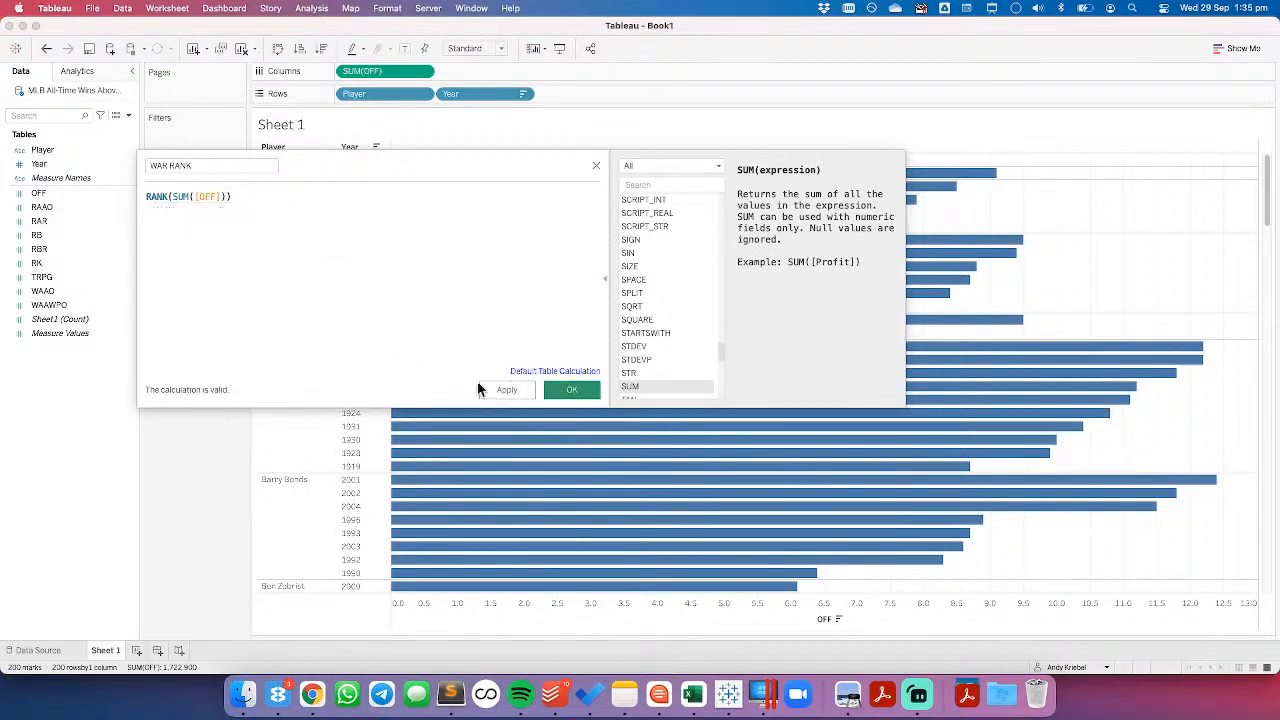
Step: Convert WAR RANK to discrete and place it on Rows ahead of Player
right_click(72, 318)
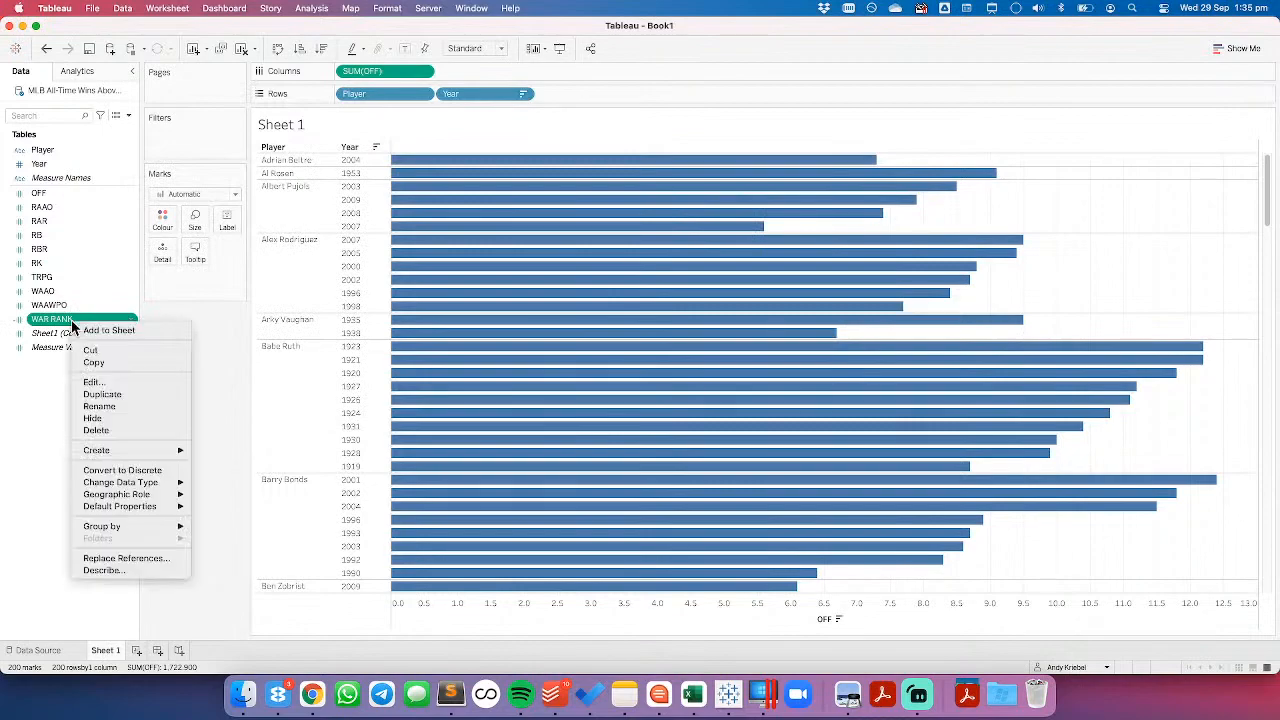
left_click(119, 470)
left_click_drag(52, 319, 344, 94)
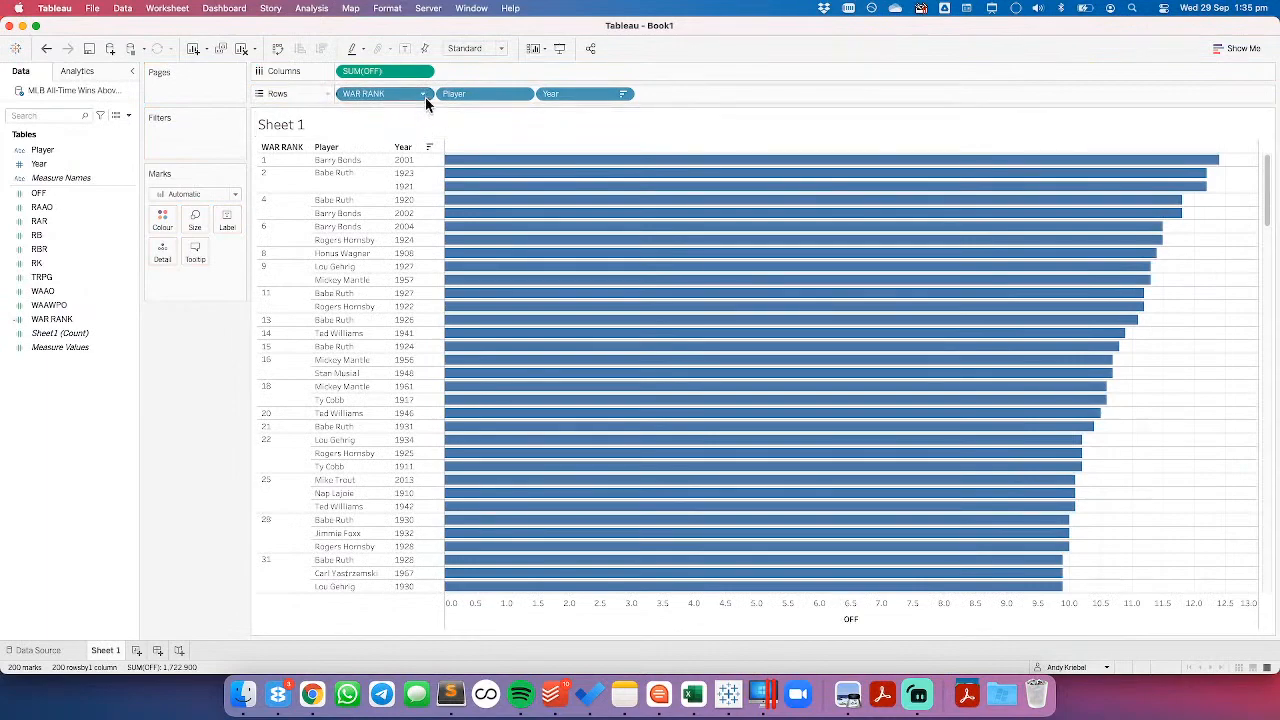
Step: Compute WAR RANK using the specific dimensions Player and Year, and show value labels on the bars
left_click(425, 94)
left_click(420, 361)
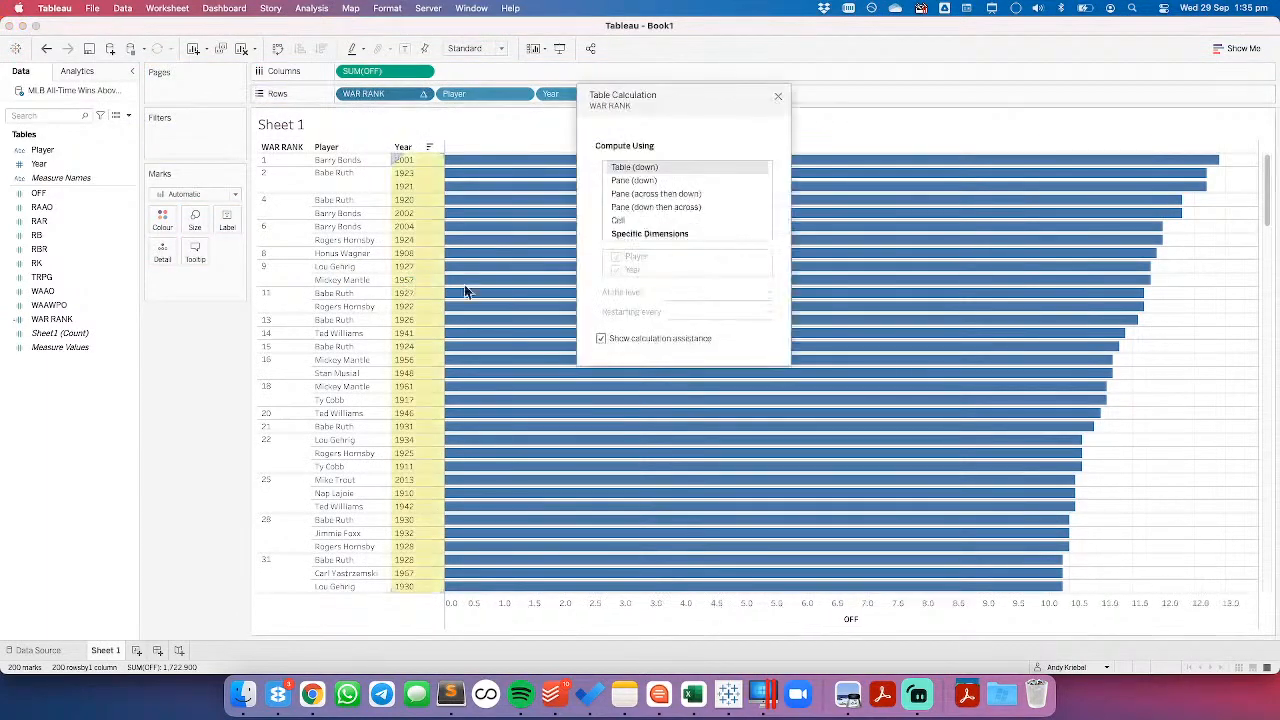
left_click(624, 233)
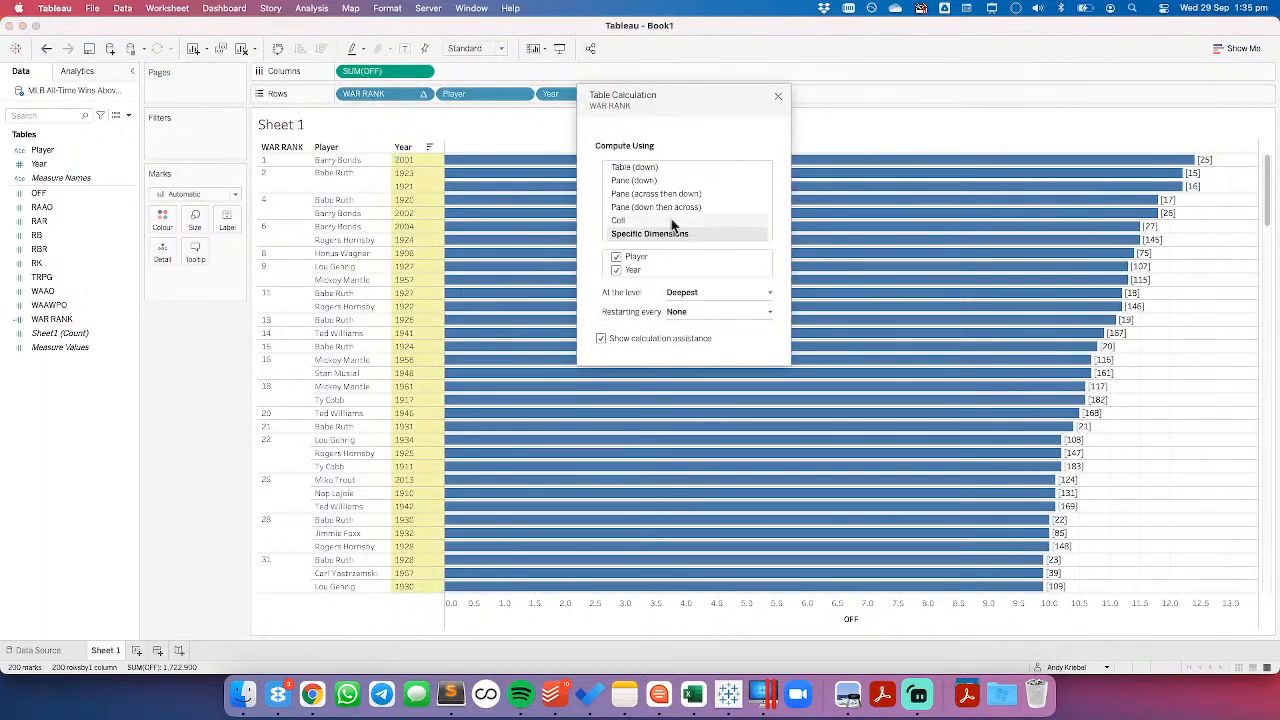
left_click(778, 96)
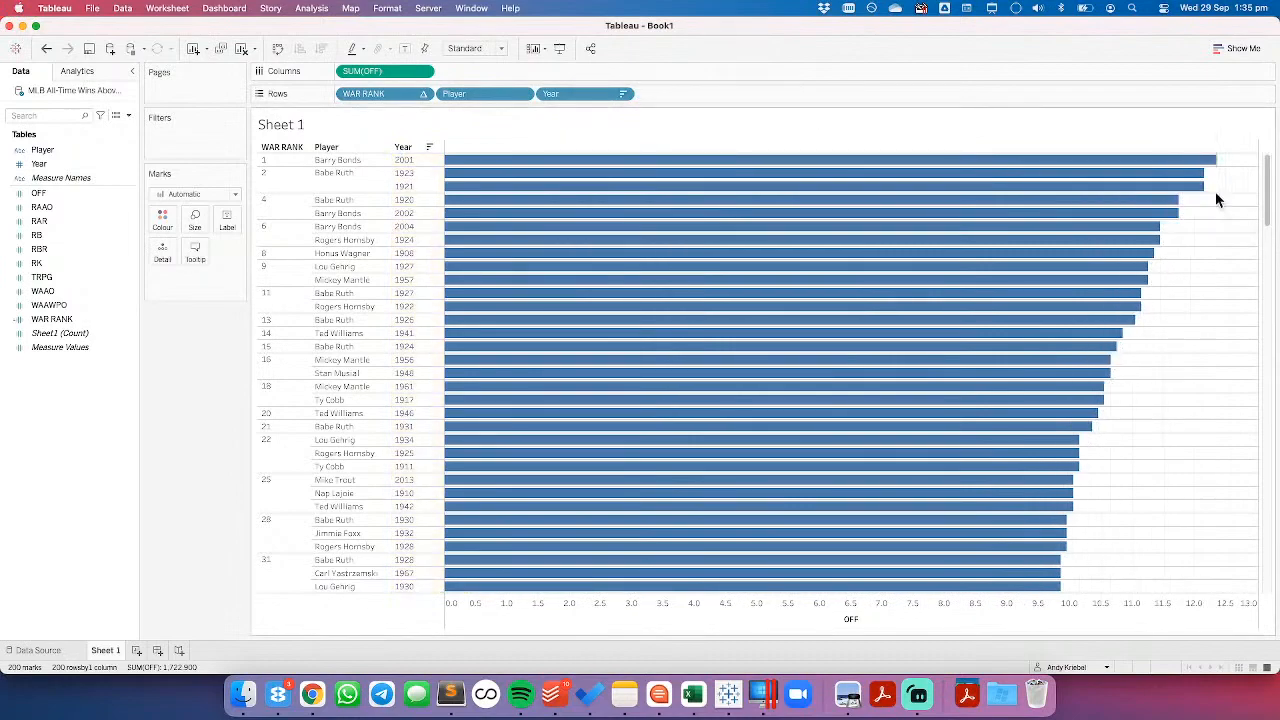
left_click(404, 48)
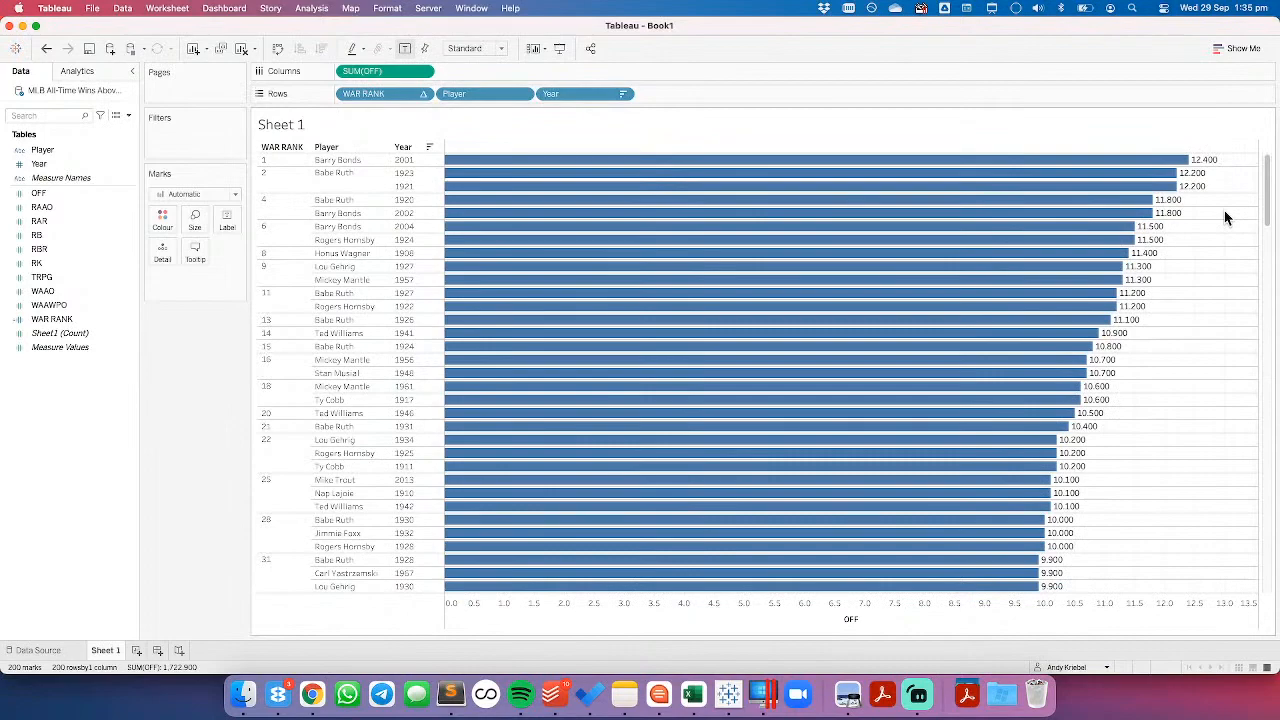
Step: Set the default number format of the measures OFF through WAAWPO and Measure Values to Number (Custom) with 1 decimal place
key("super+Tab")
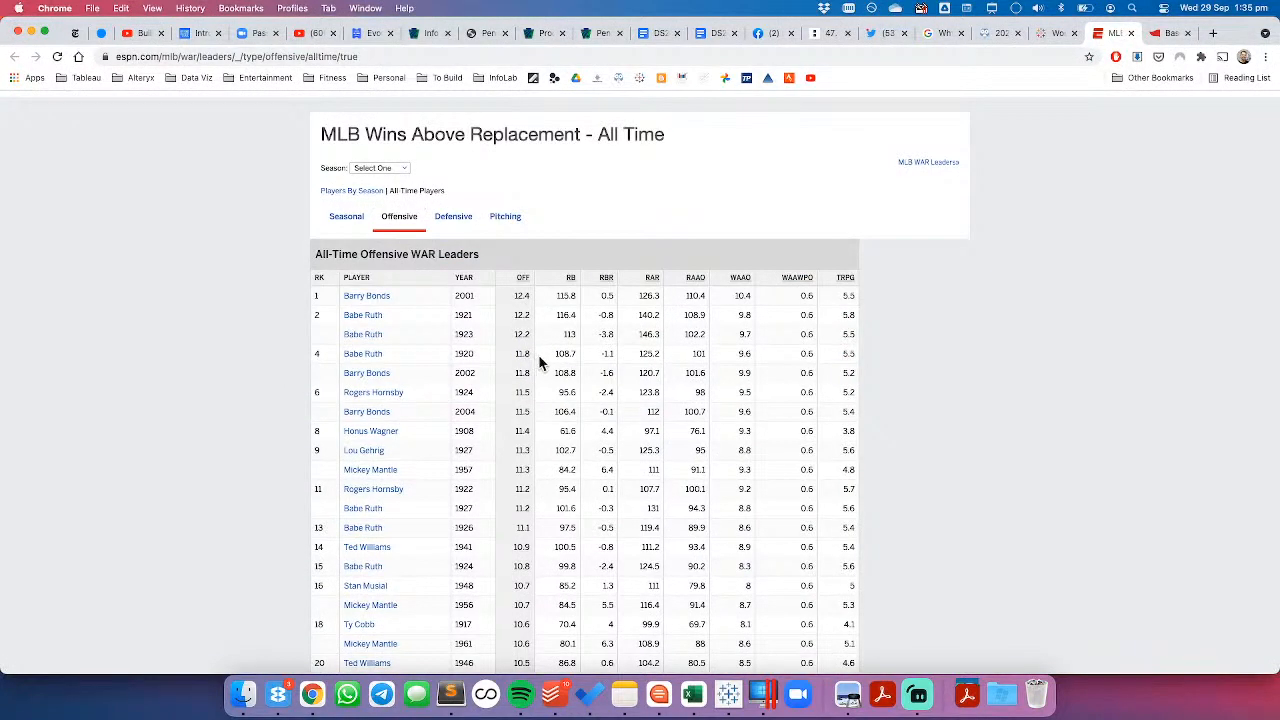
key("super+Tab")
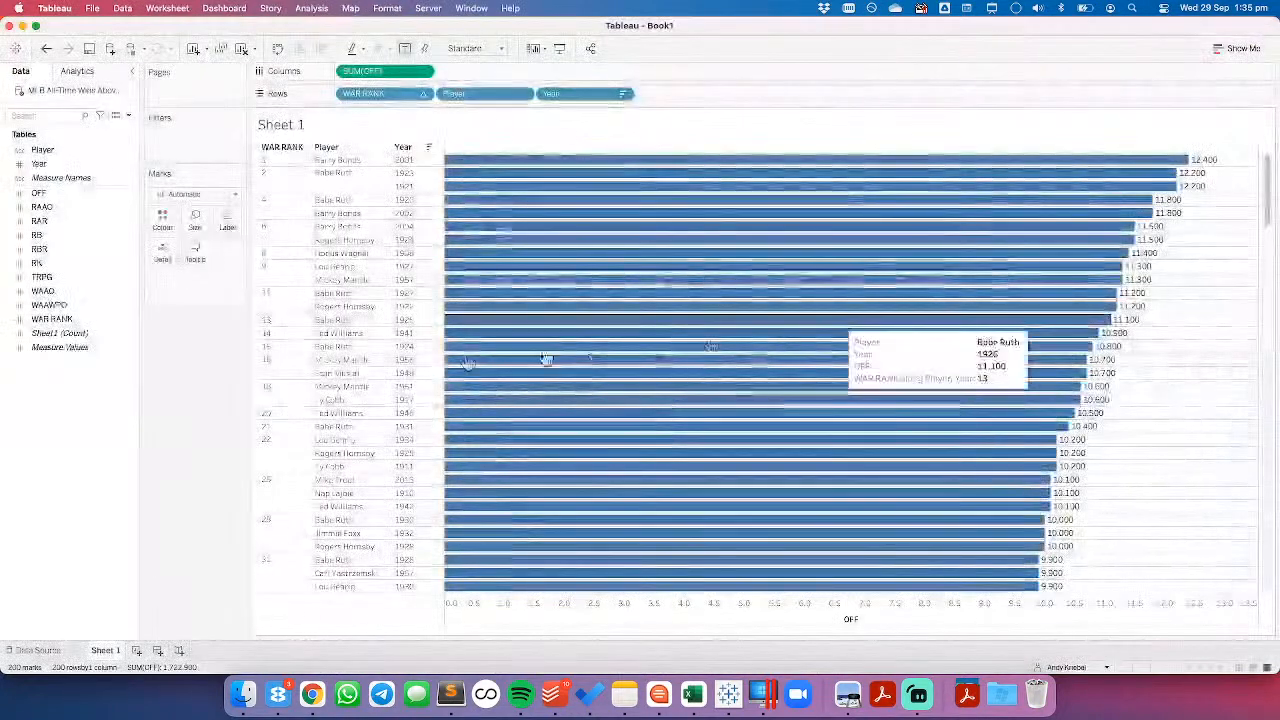
left_click(47, 192)
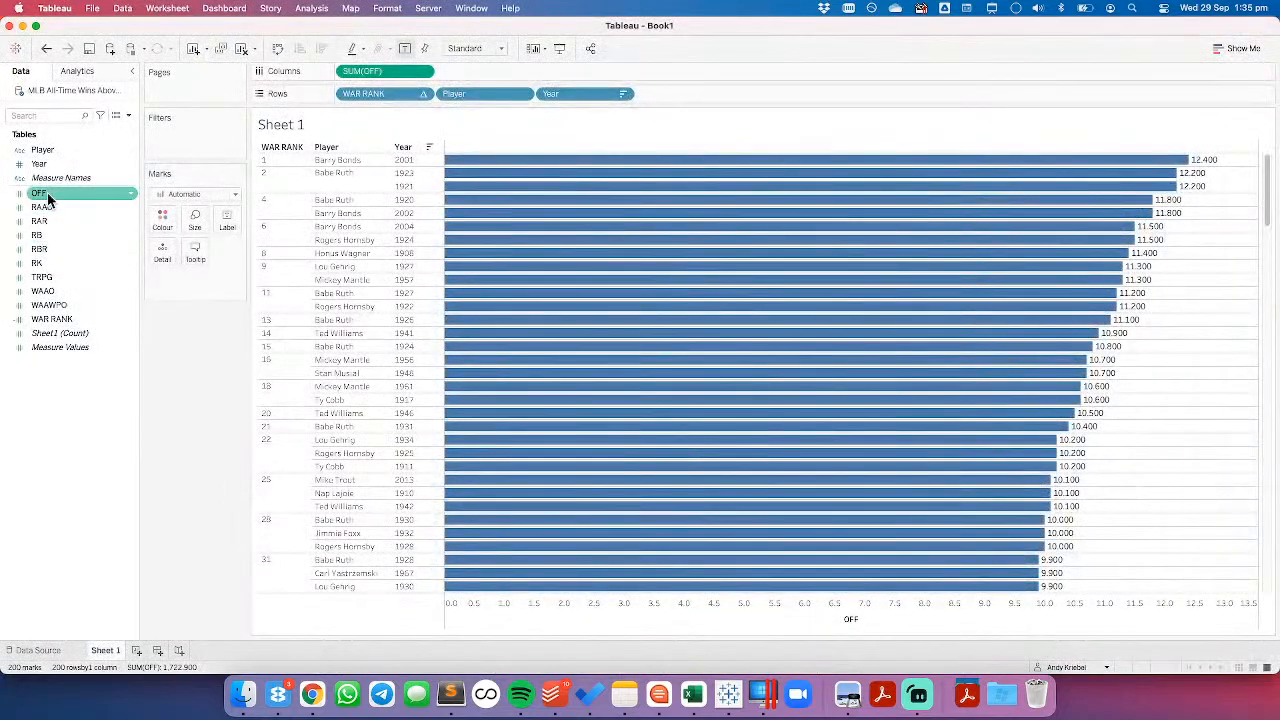
left_click(56, 305, "shift")
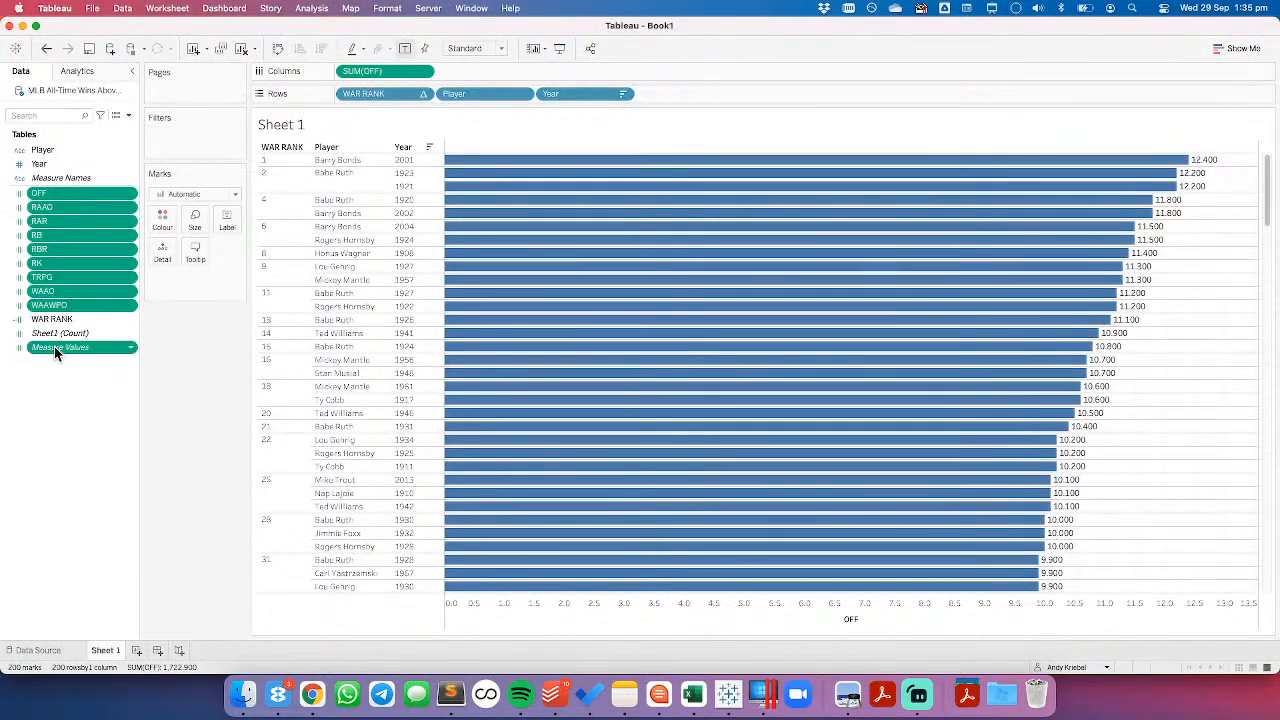
right_click(54, 346)
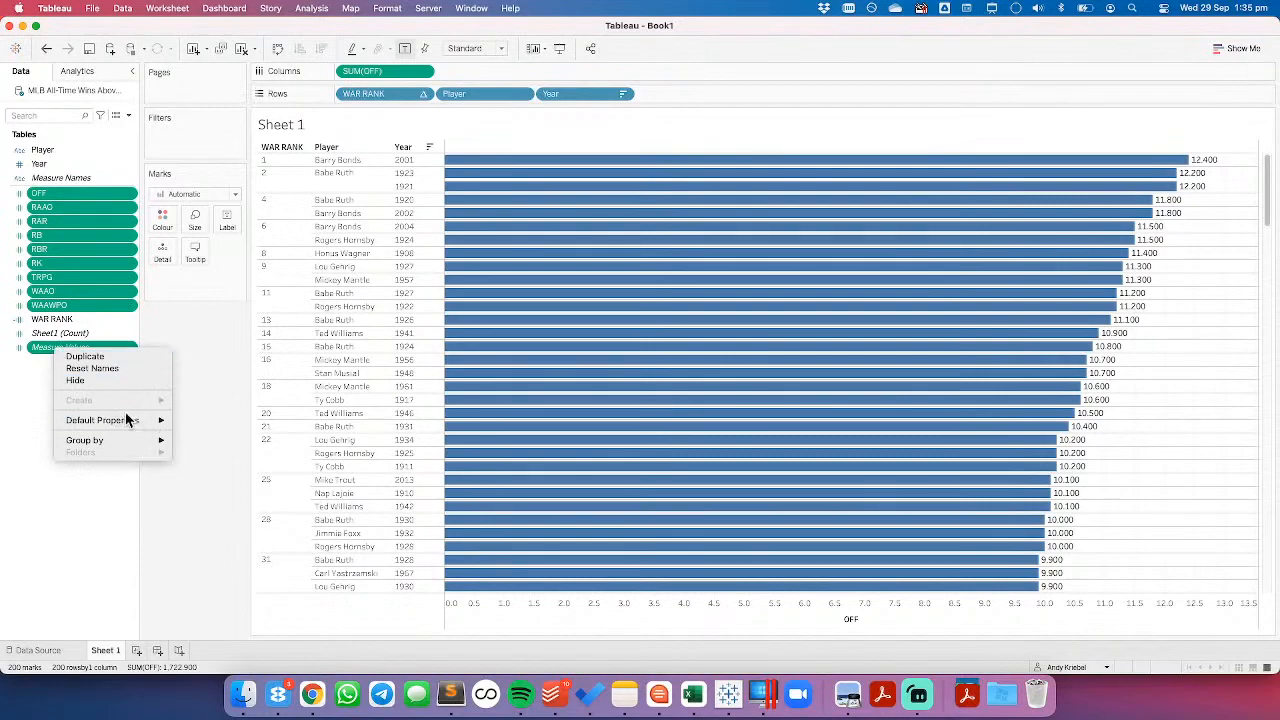
mouse_move(147, 420)
left_click(223, 423)
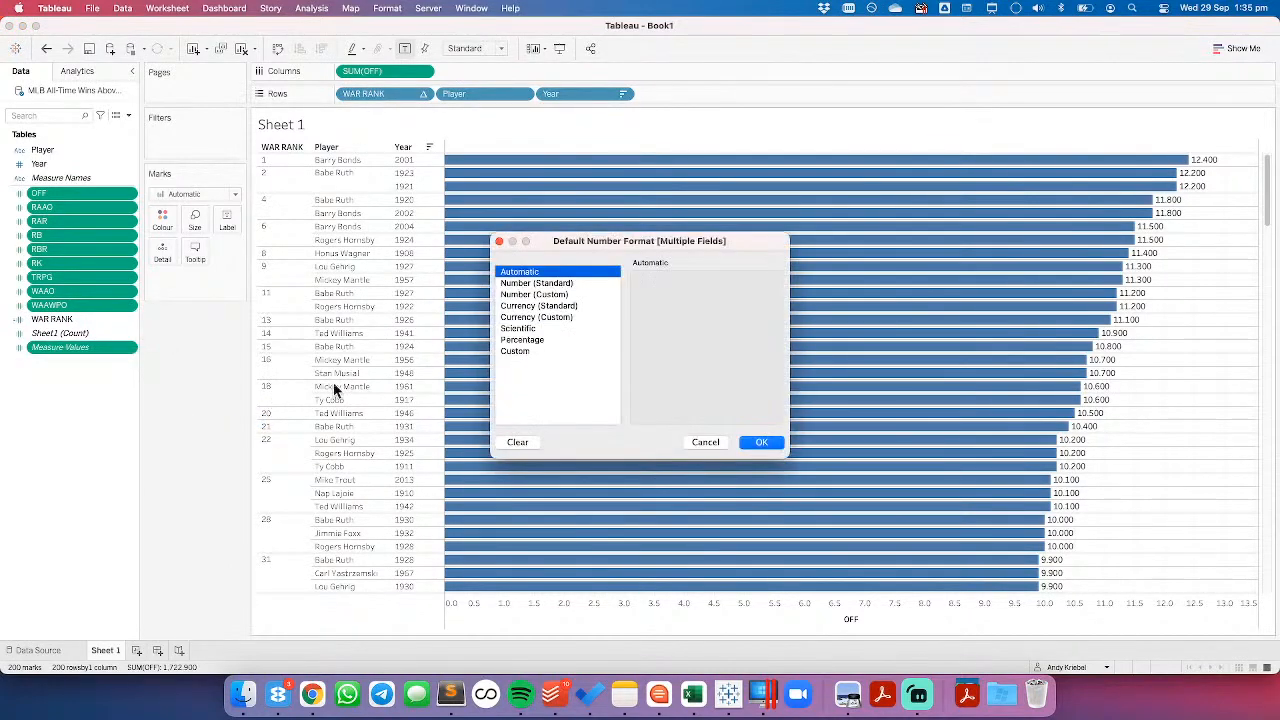
left_click(545, 295)
left_click(672, 297)
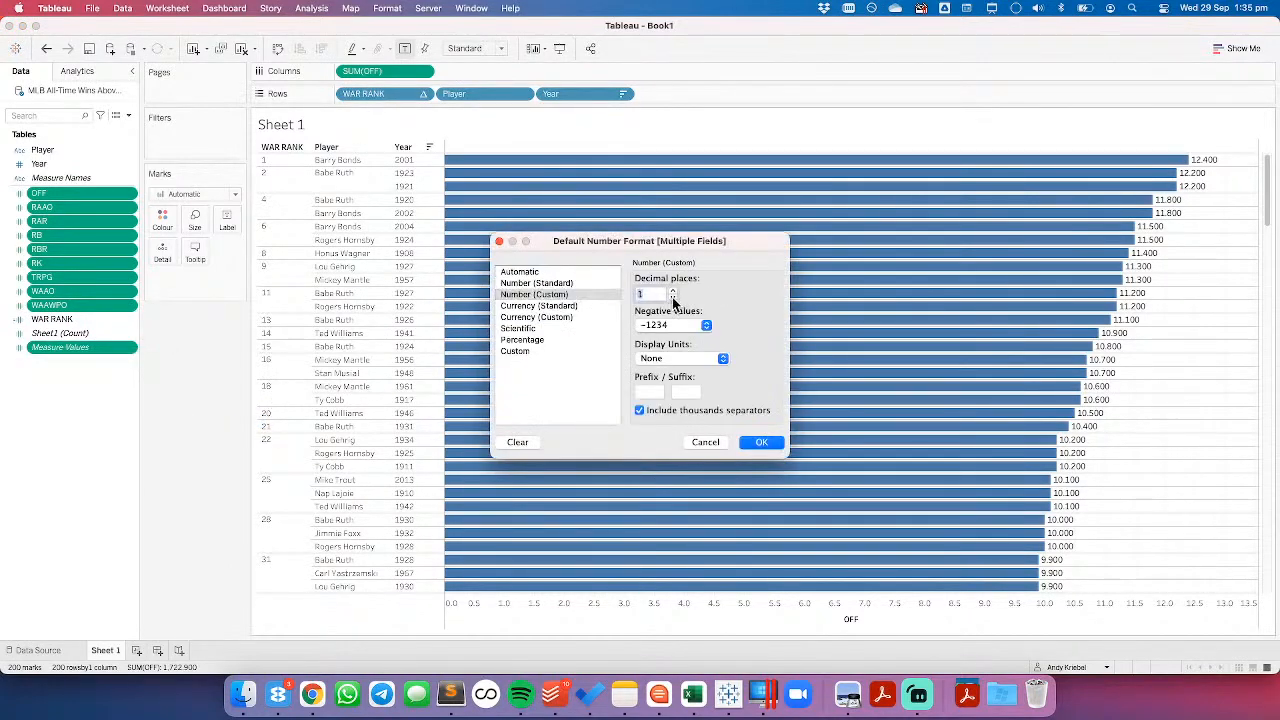
left_click(765, 443)
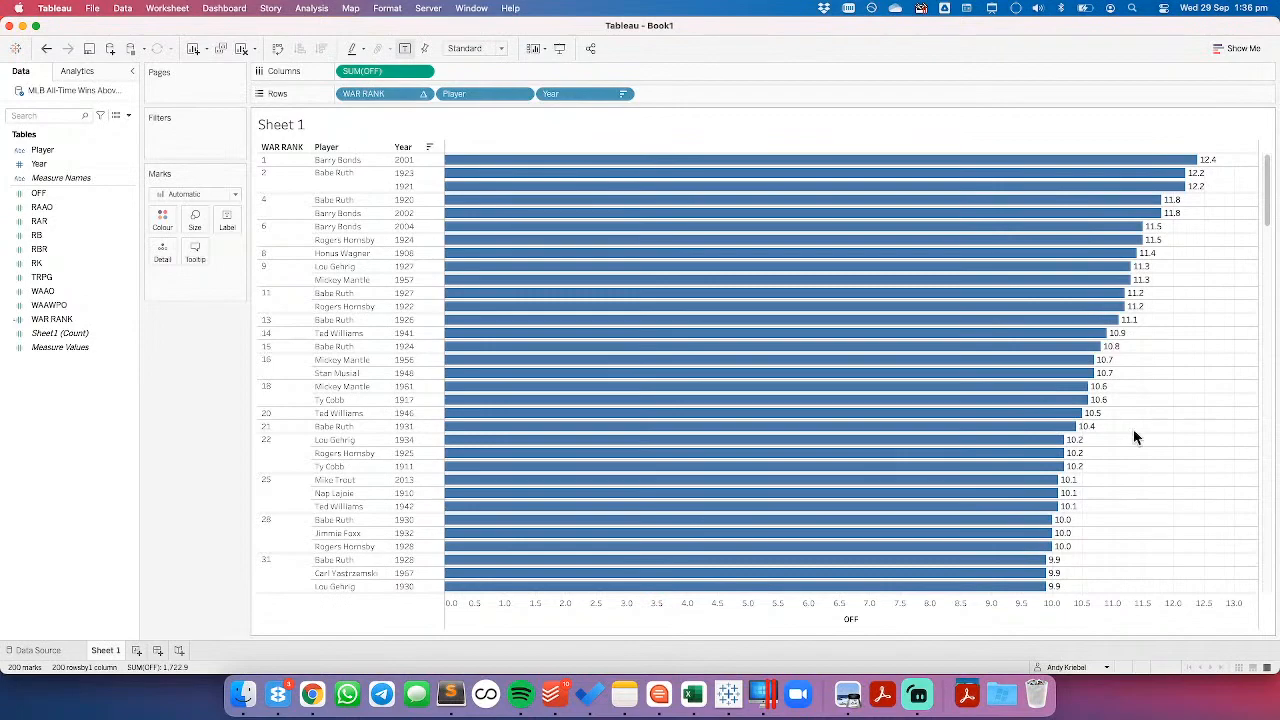
Step: Compare the chart's lower WAR ranks with the ESPN all-time offensive WAR leaders table in Chrome, and return to Tableau
scroll(1160, 437, "down", 15)
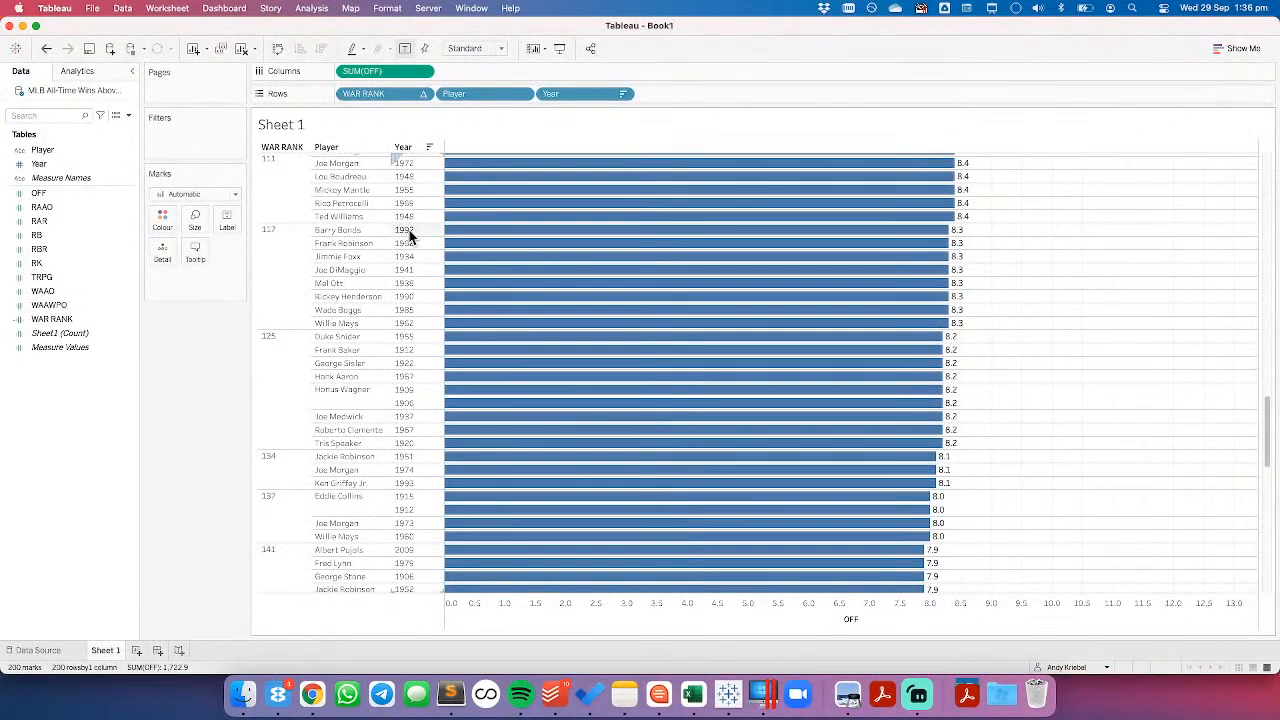
key("super+Tab")
scroll(585, 470, "down", 15)
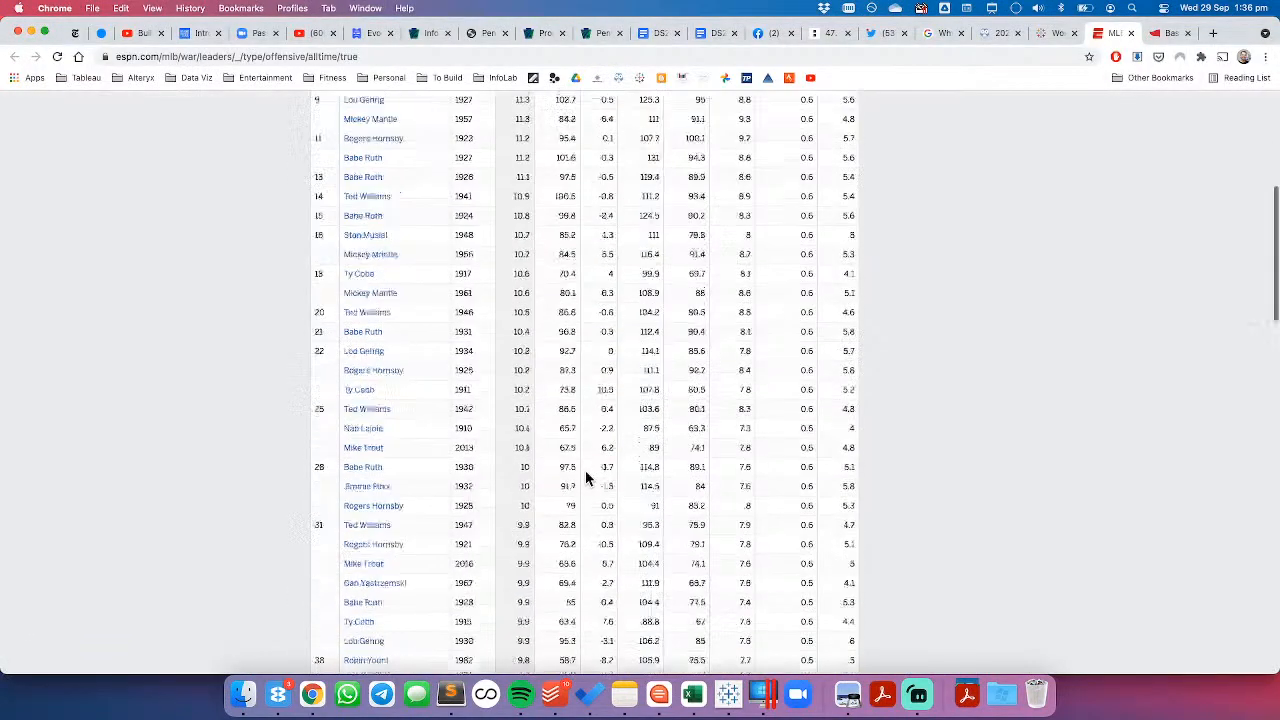
scroll(586, 478, "up", 6)
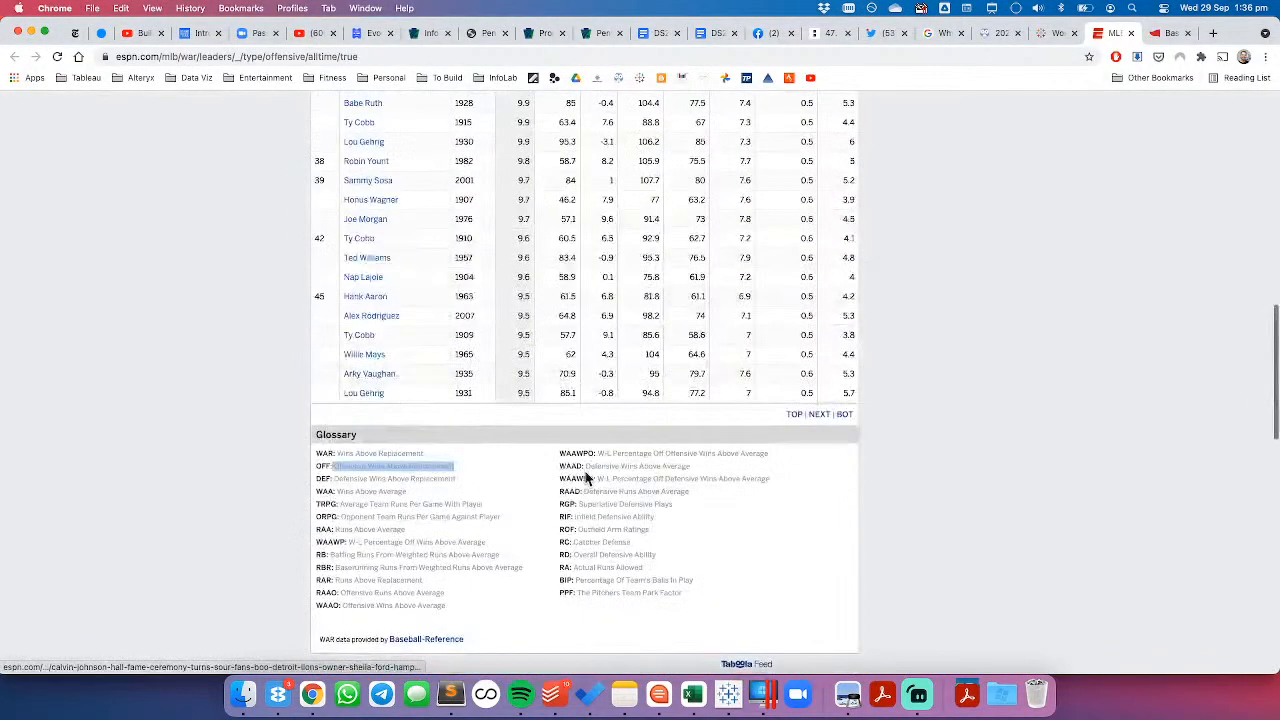
left_click(821, 416)
key("super+Tab")
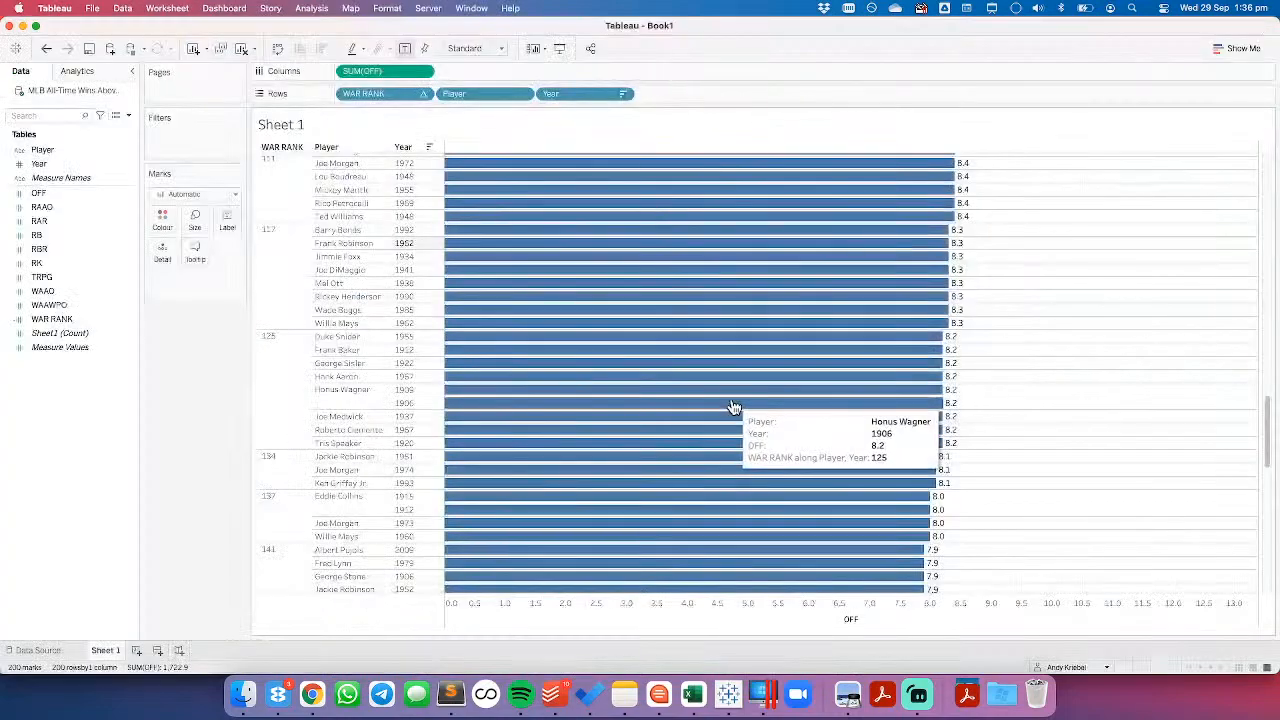
scroll(734, 408, "up", 10)
scroll(733, 407, "up", 10)
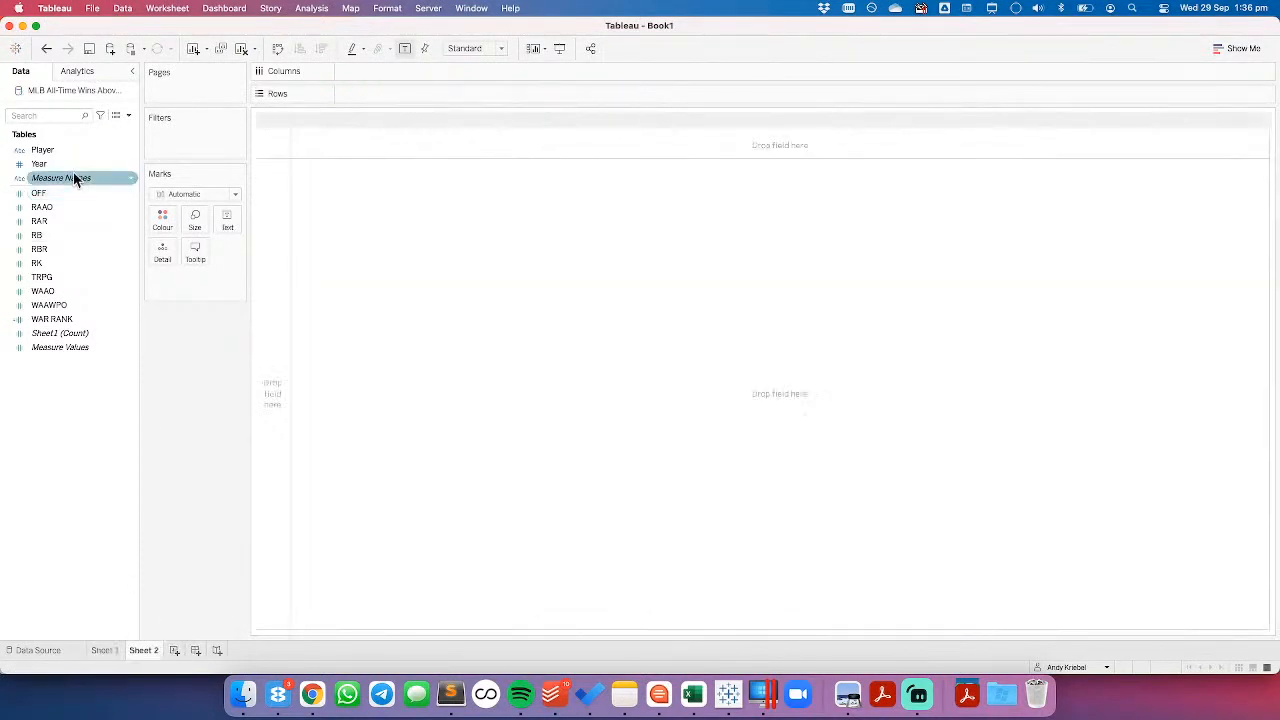
Step: Build a bar chart on a new sheet with Year on Columns and CNT(Player) on Rows, fitted to Entire View
left_click_drag(45, 163, 463, 77)
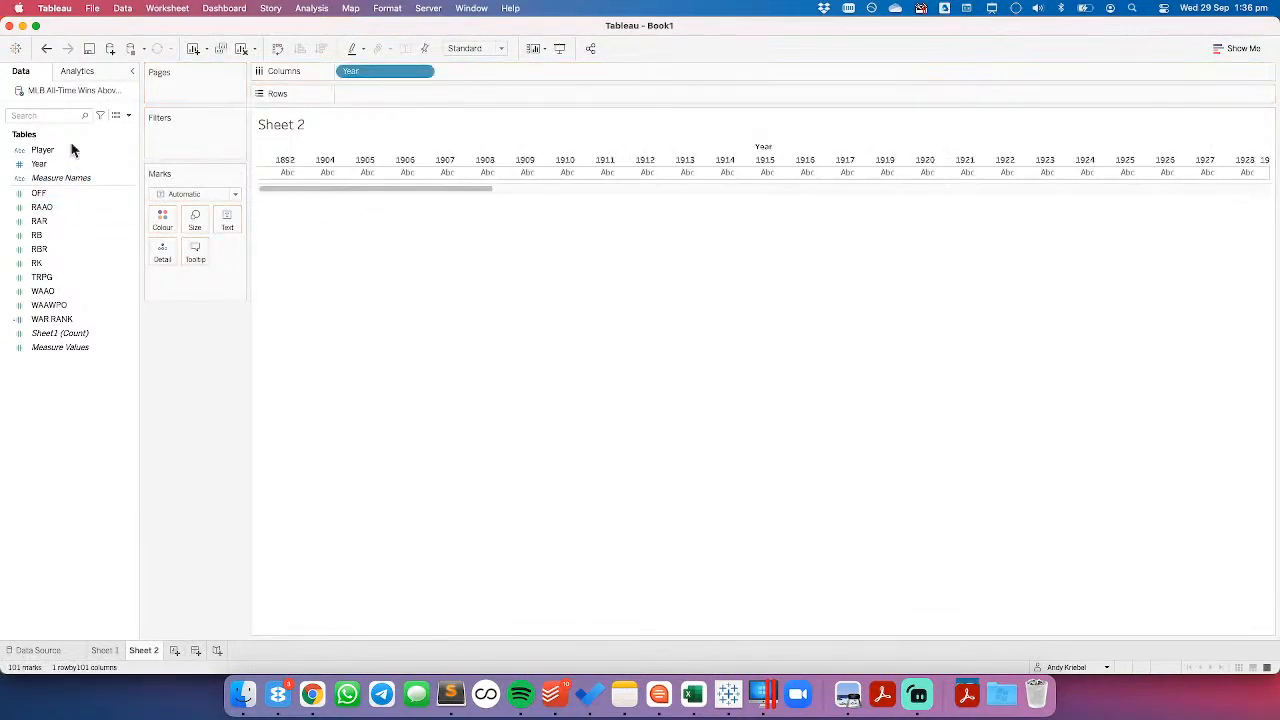
left_click_drag(70, 148, 369, 92)
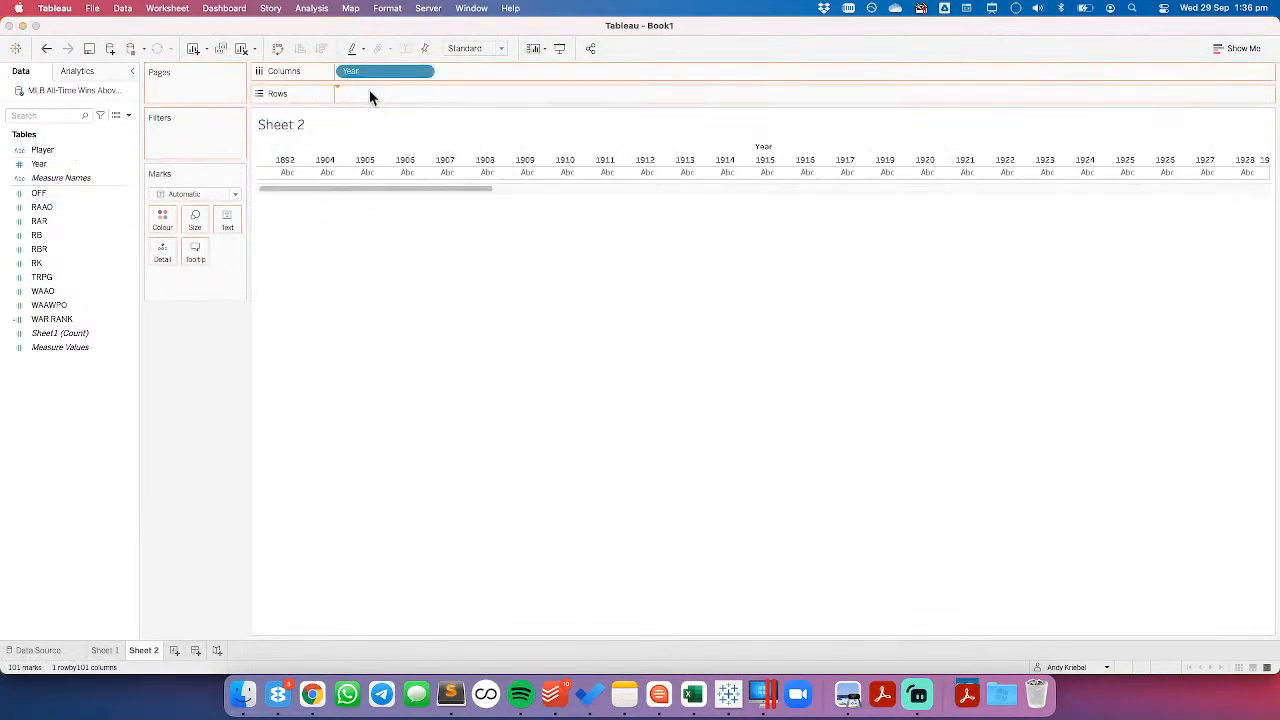
left_click(597, 316)
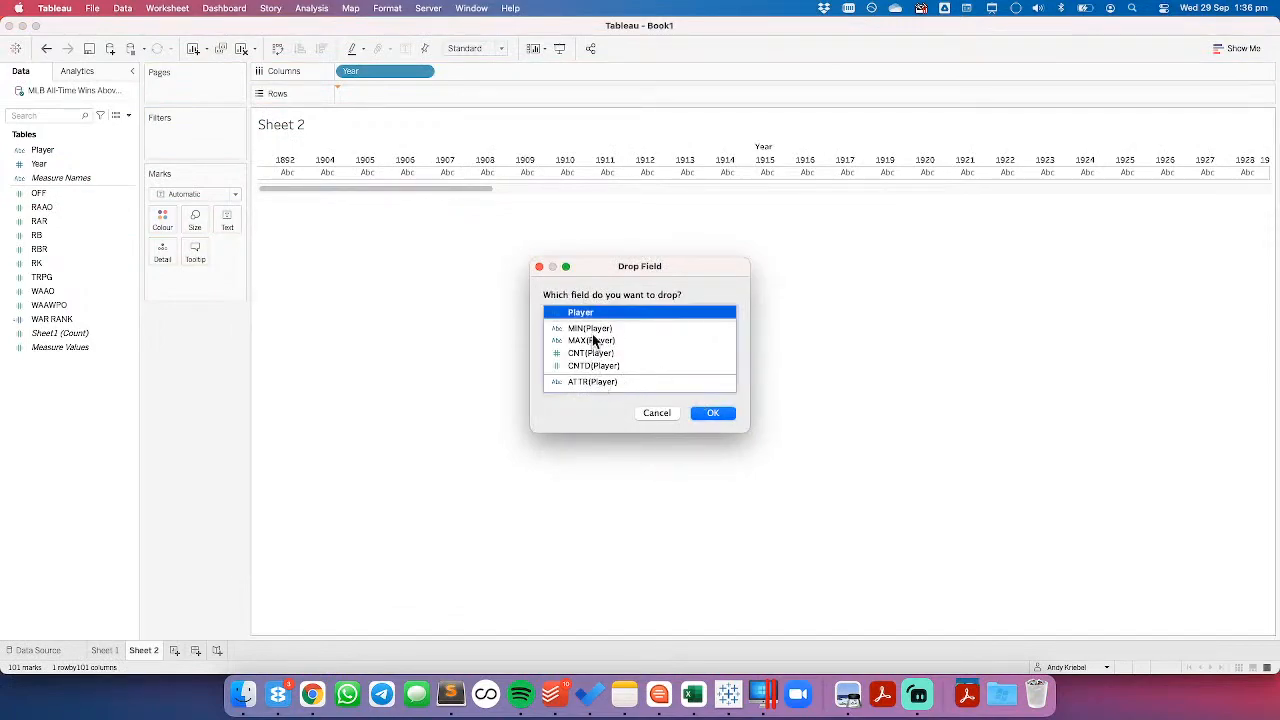
left_click(593, 366)
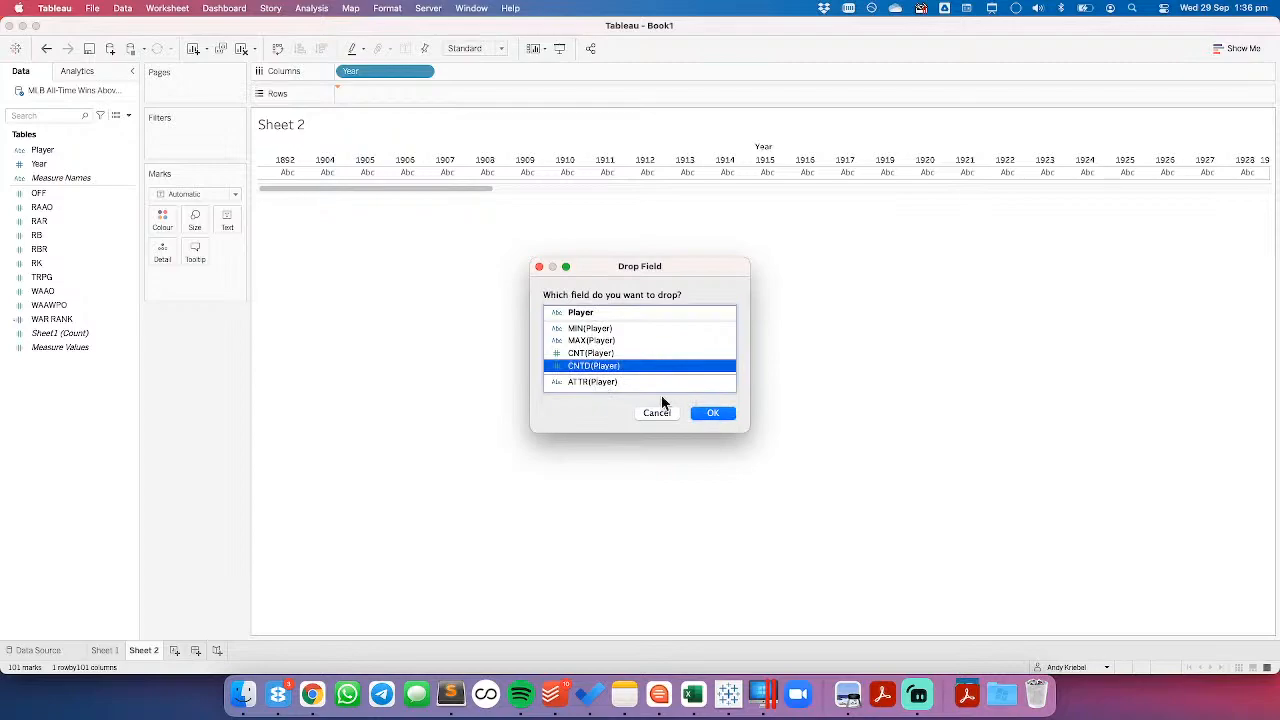
left_click(602, 354)
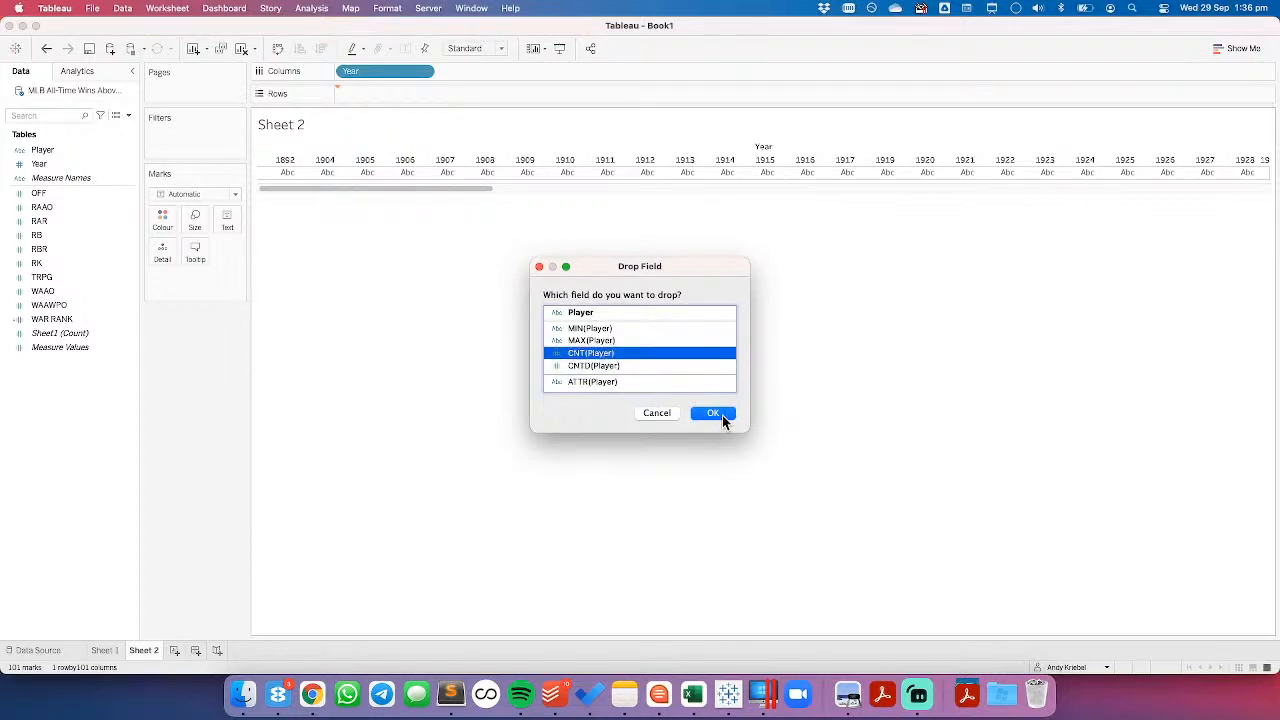
left_click(714, 414)
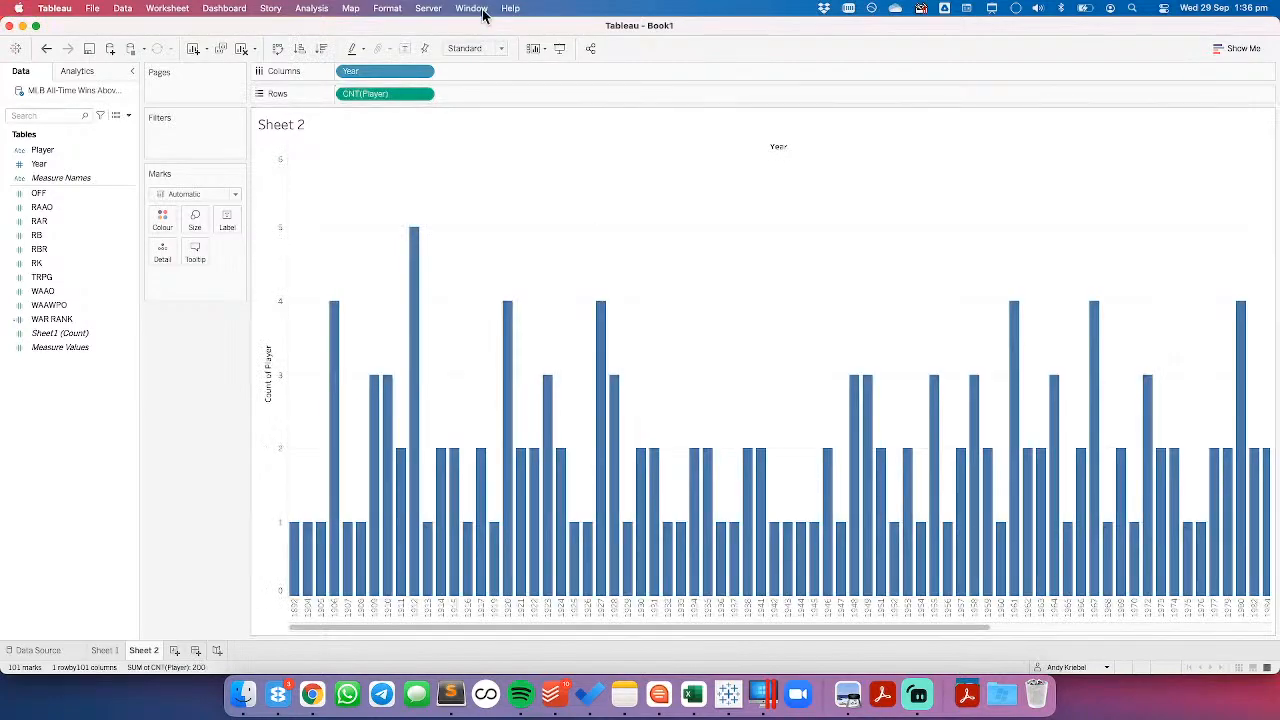
left_click(499, 53)
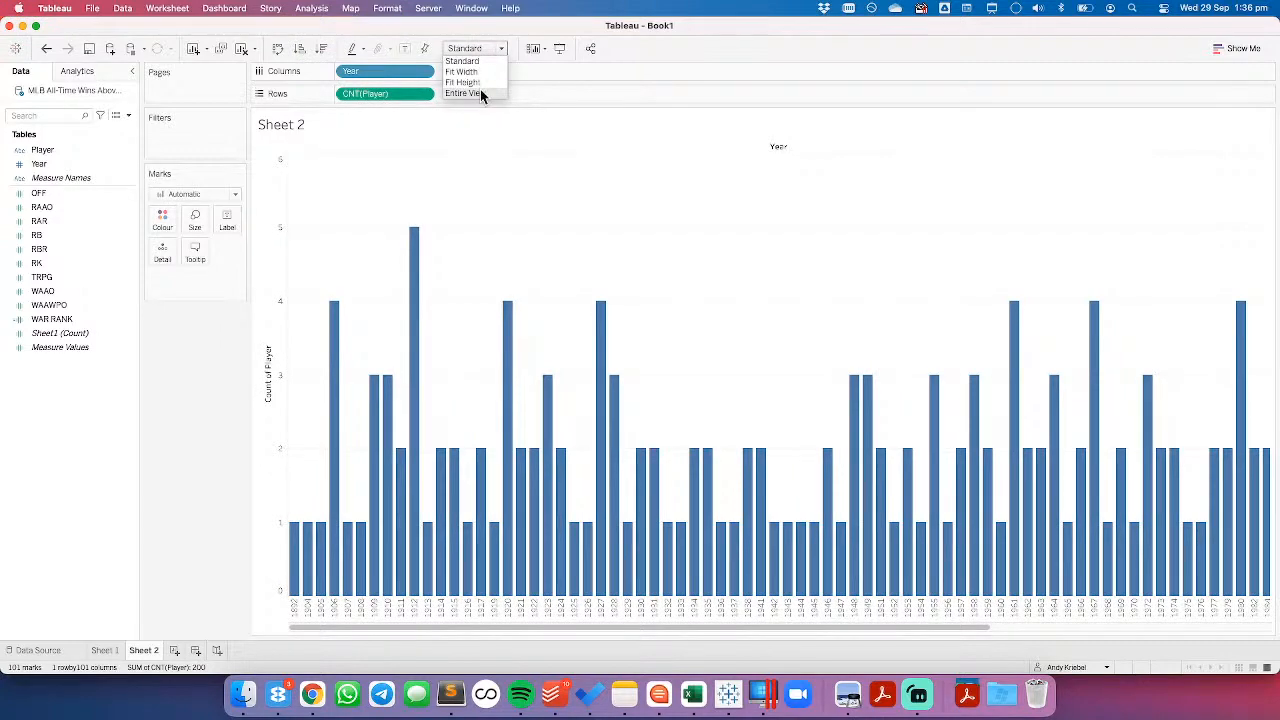
left_click(480, 89)
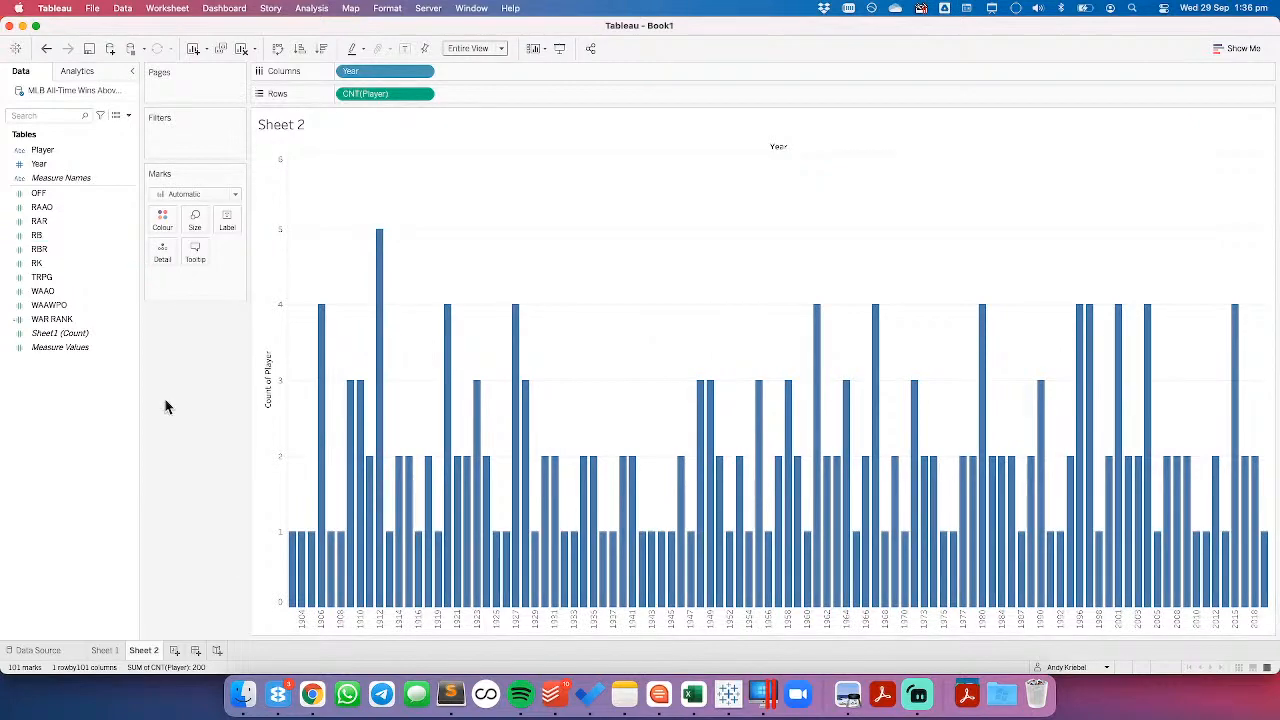
Step: Add a new sheet listing Year on Rows, and start a calculated field named DECADE with the formula LEFT([Year],3)
left_click(174, 651)
left_click_drag(38, 163, 263, 229)
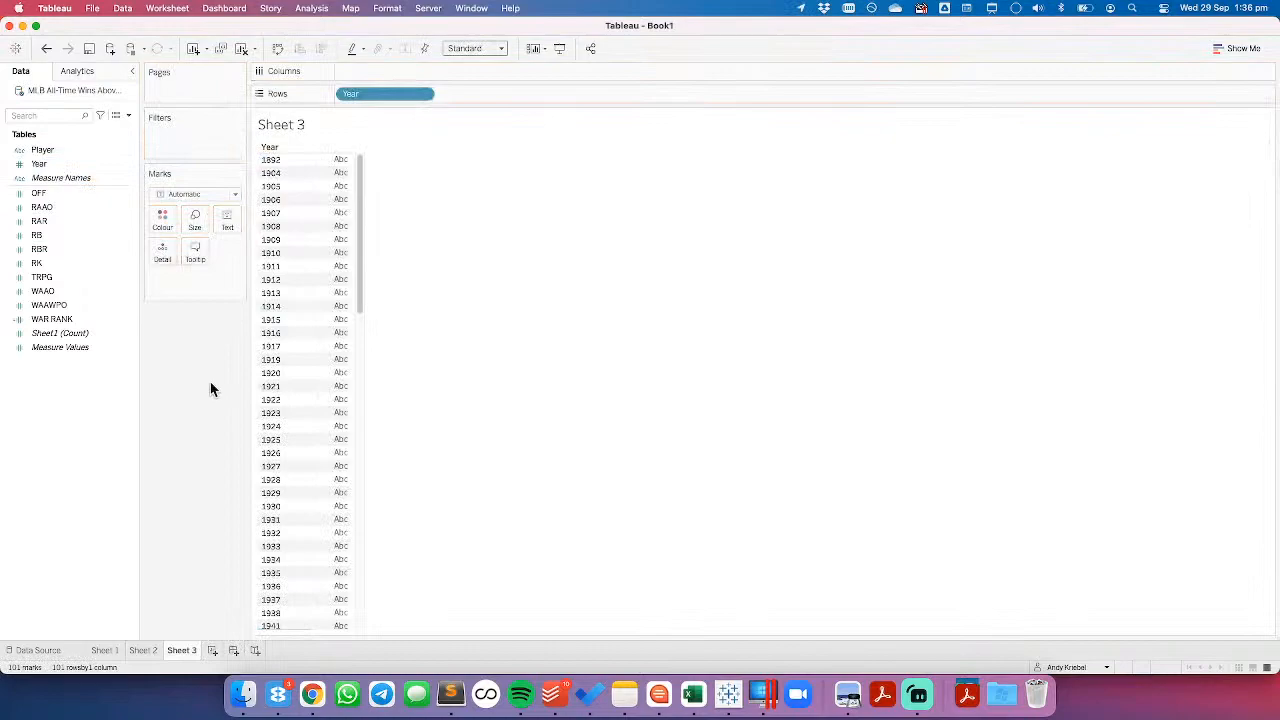
right_click(52, 425)
left_click(100, 430)
type("p")
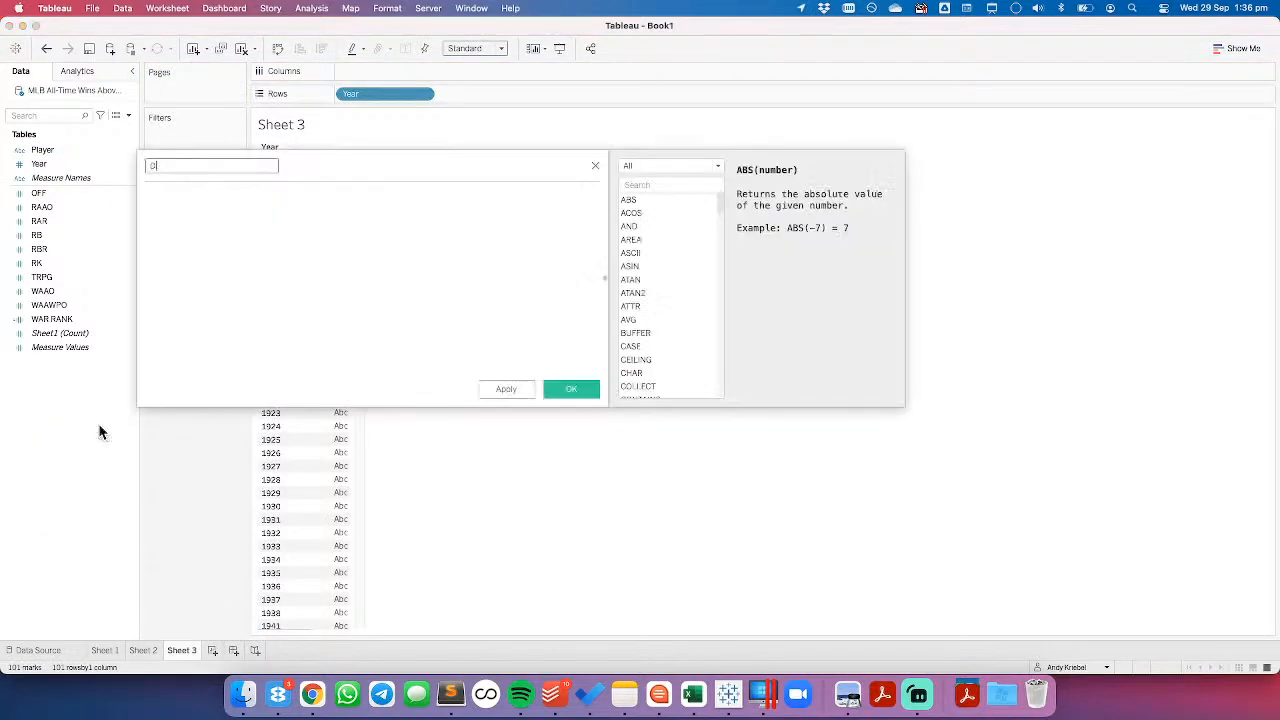
key("Tab")
type("LEFT(")
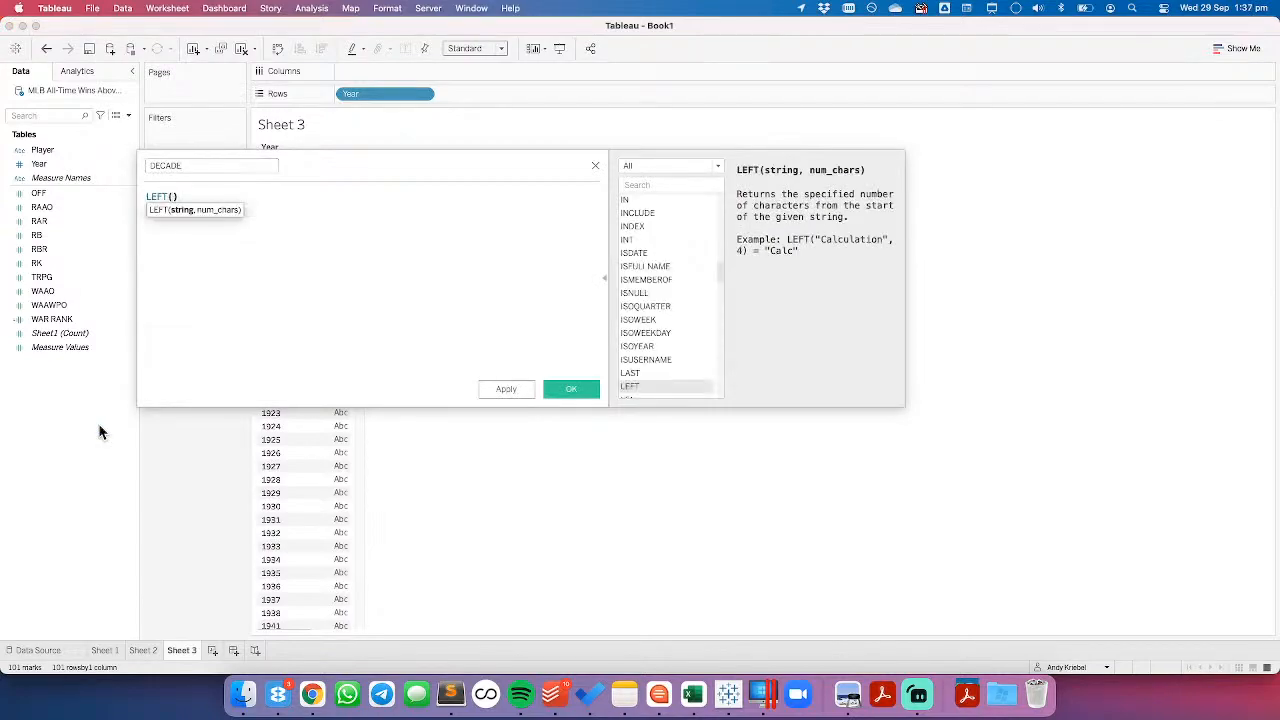
type("[Year")
key("Return")
type(",3")
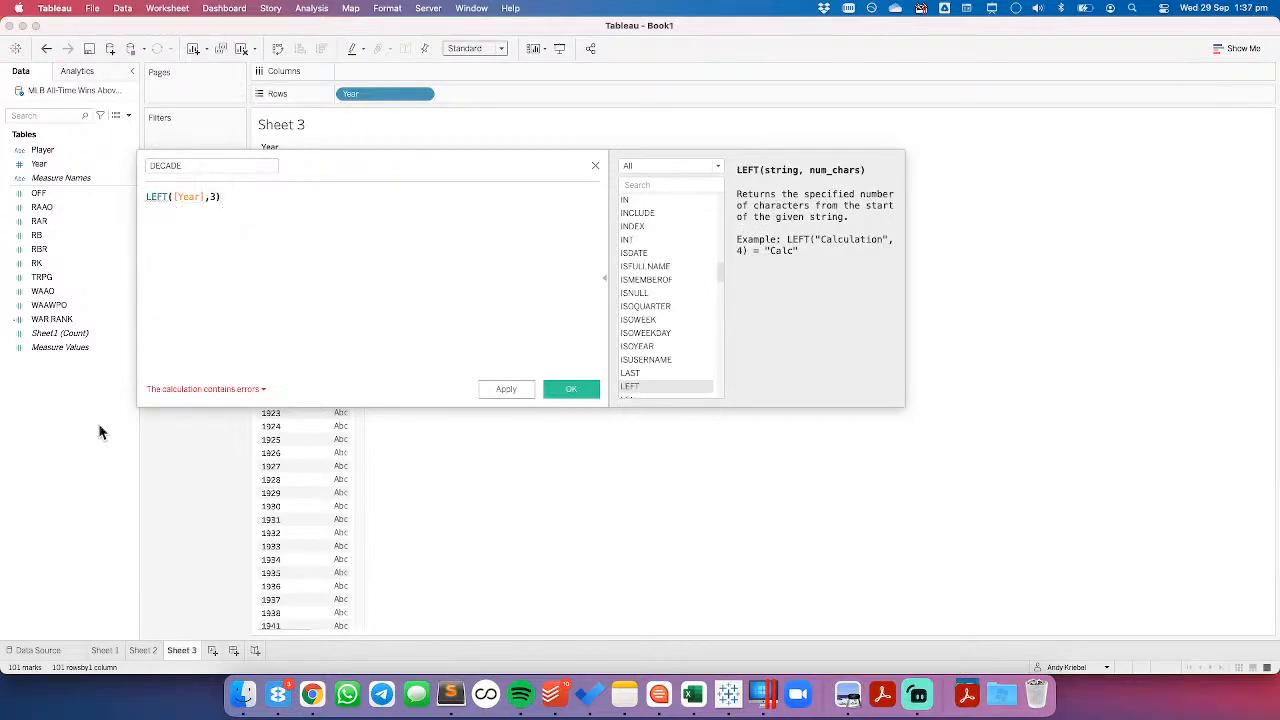
Step: Complete the DECADE formula as LEFT(STR([Year]),3)+'0s' and place the field on Rows after Year
key("super+Left")
key("Right")
key("Right")
key("Right")
key("Right")
key("Right")
type("STR(")
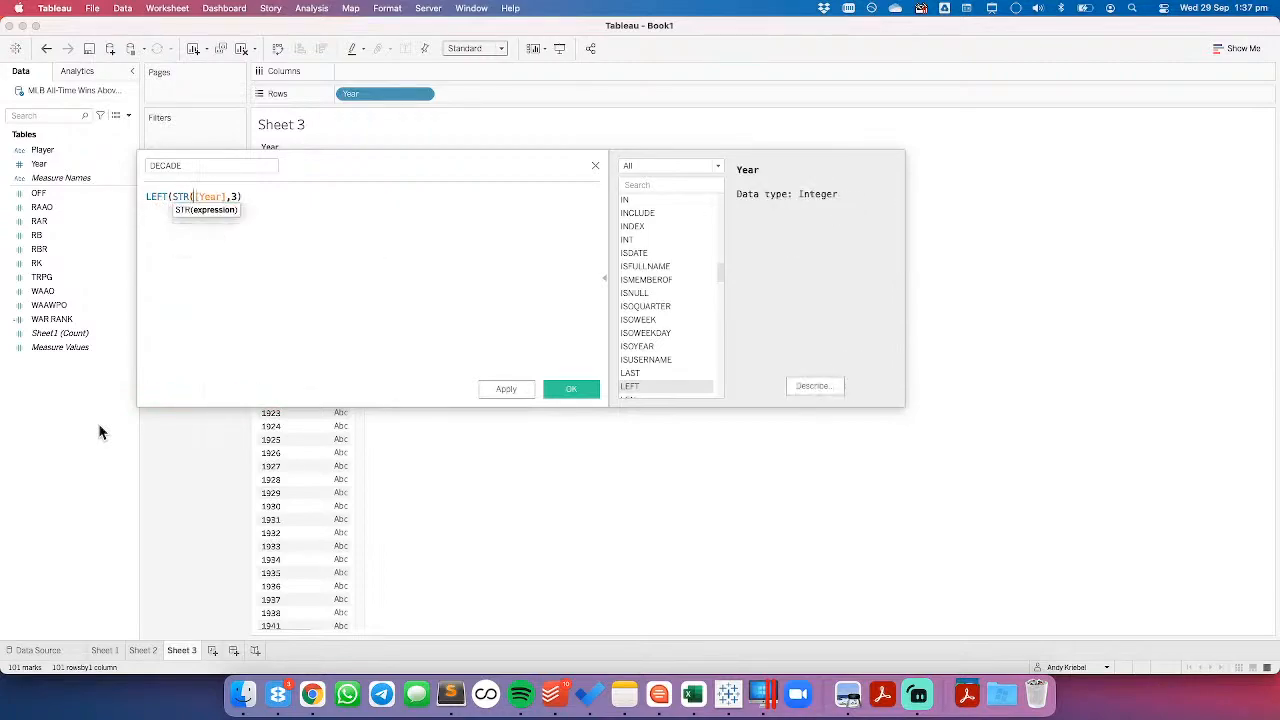
key("Right")
key("Right")
key("Right")
key("Right")
key("Right")
key("Right")
type(")")
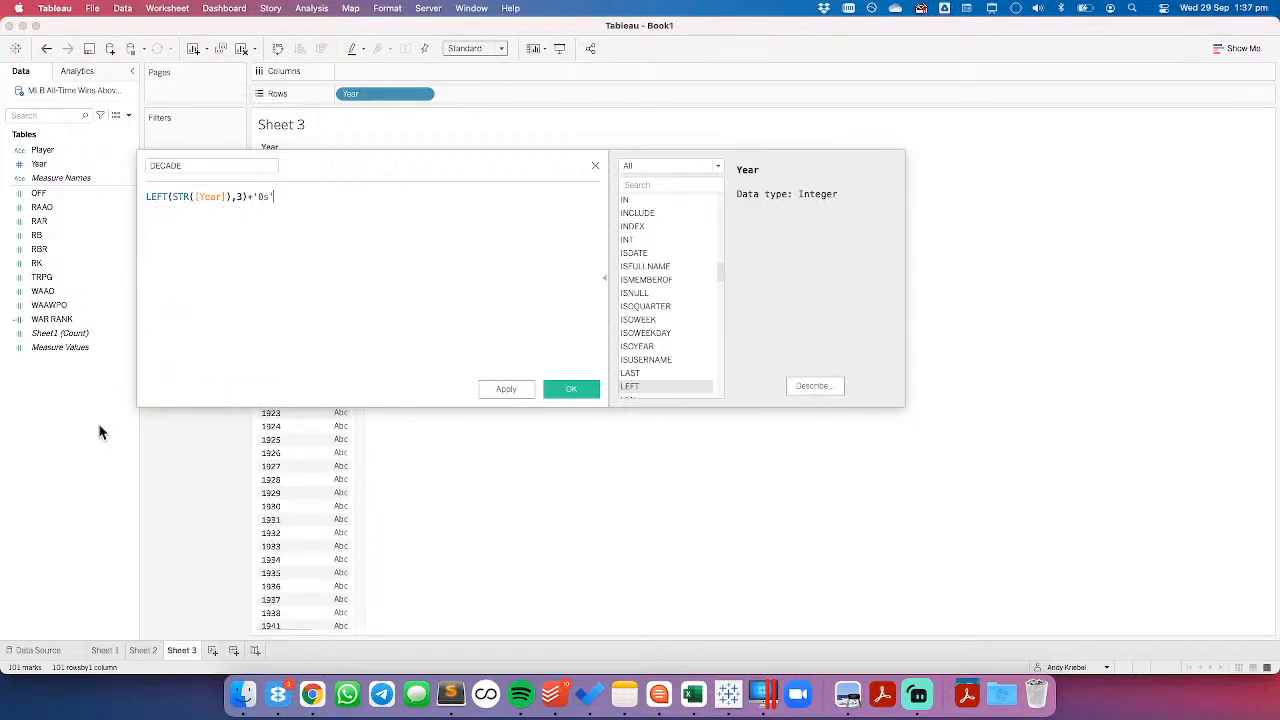
left_click(569, 389)
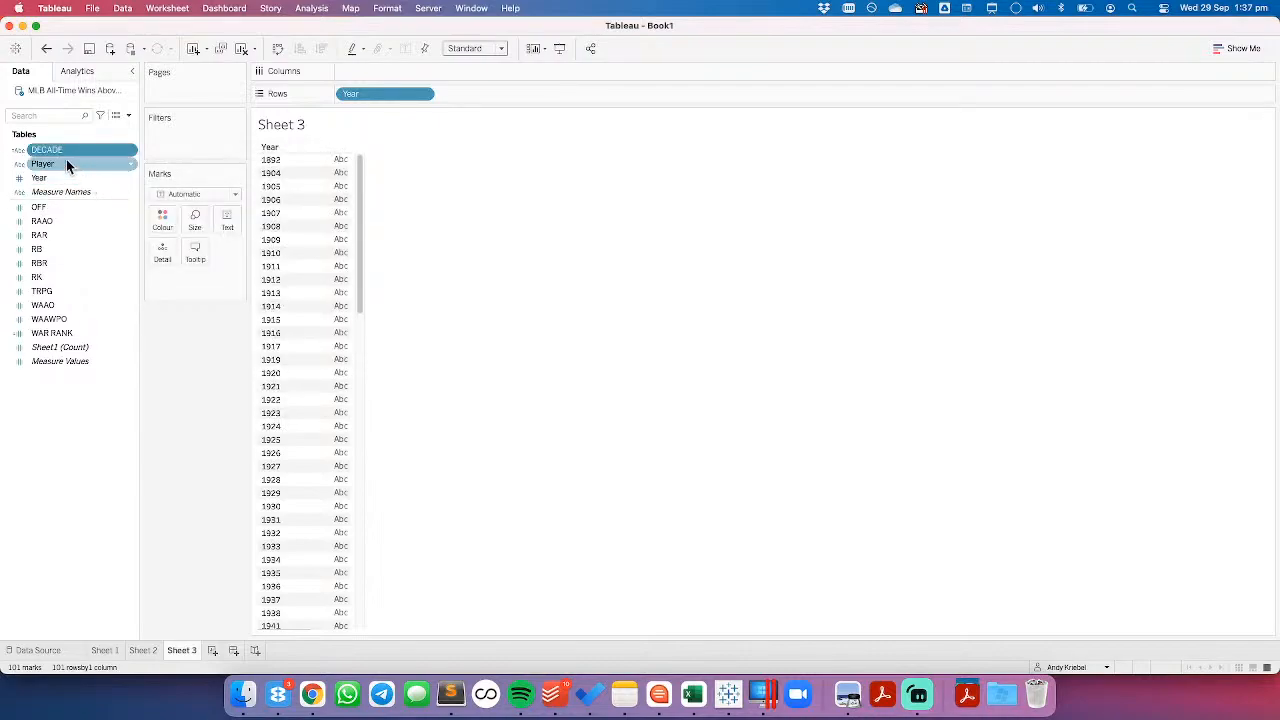
left_click_drag(63, 148, 485, 94)
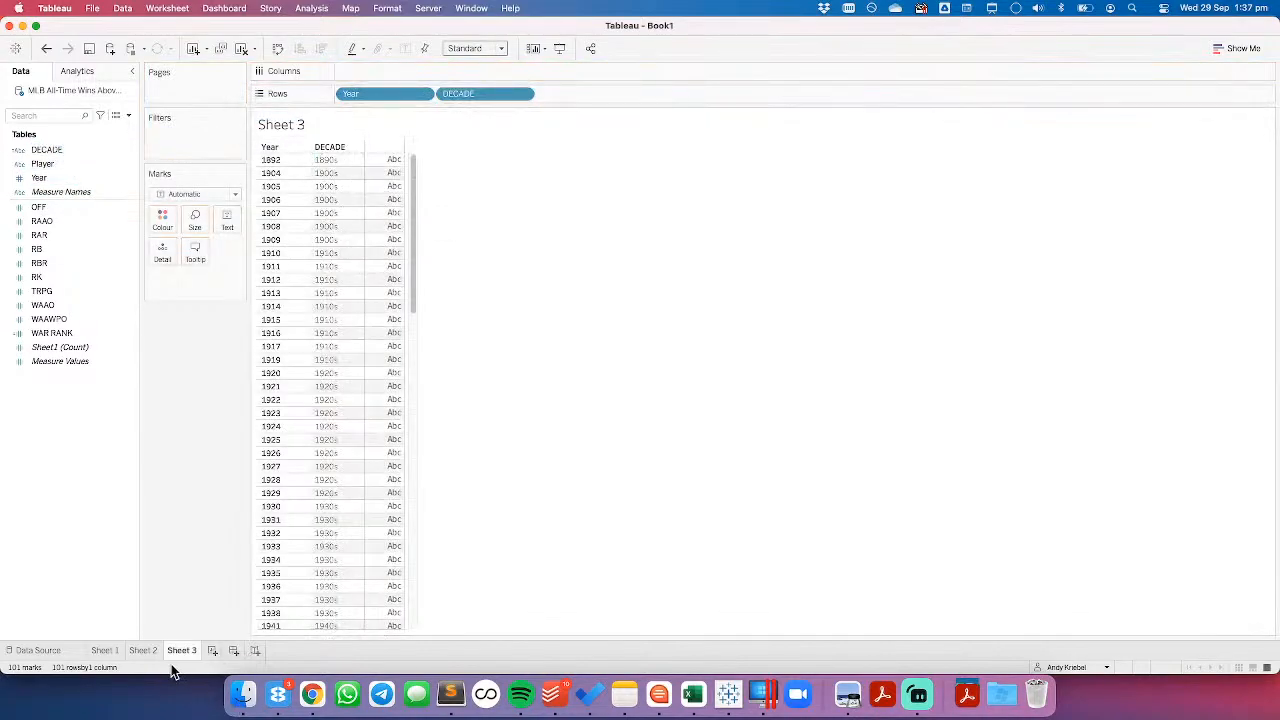
Step: Replace Year with DECADE on Columns in the player-count chart on Sheet 2, and show value labels on the bars
left_click(143, 651)
left_click_drag(55, 149, 386, 77)
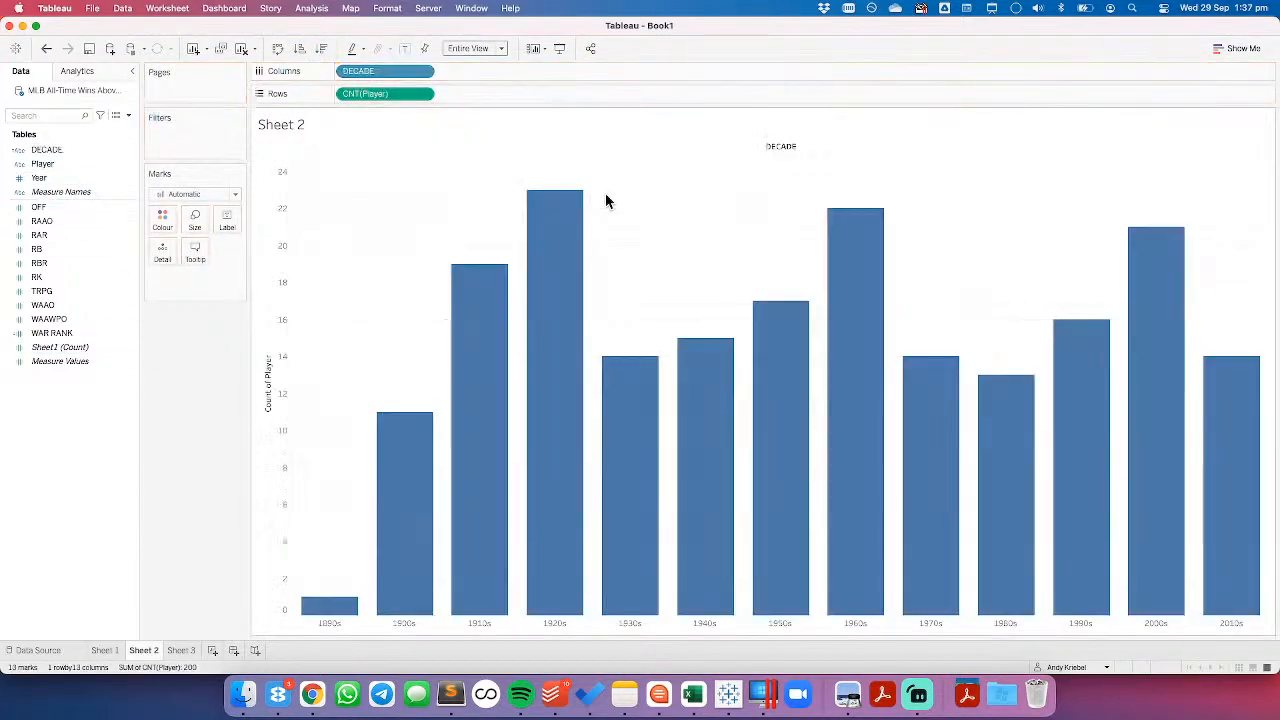
left_click(405, 48)
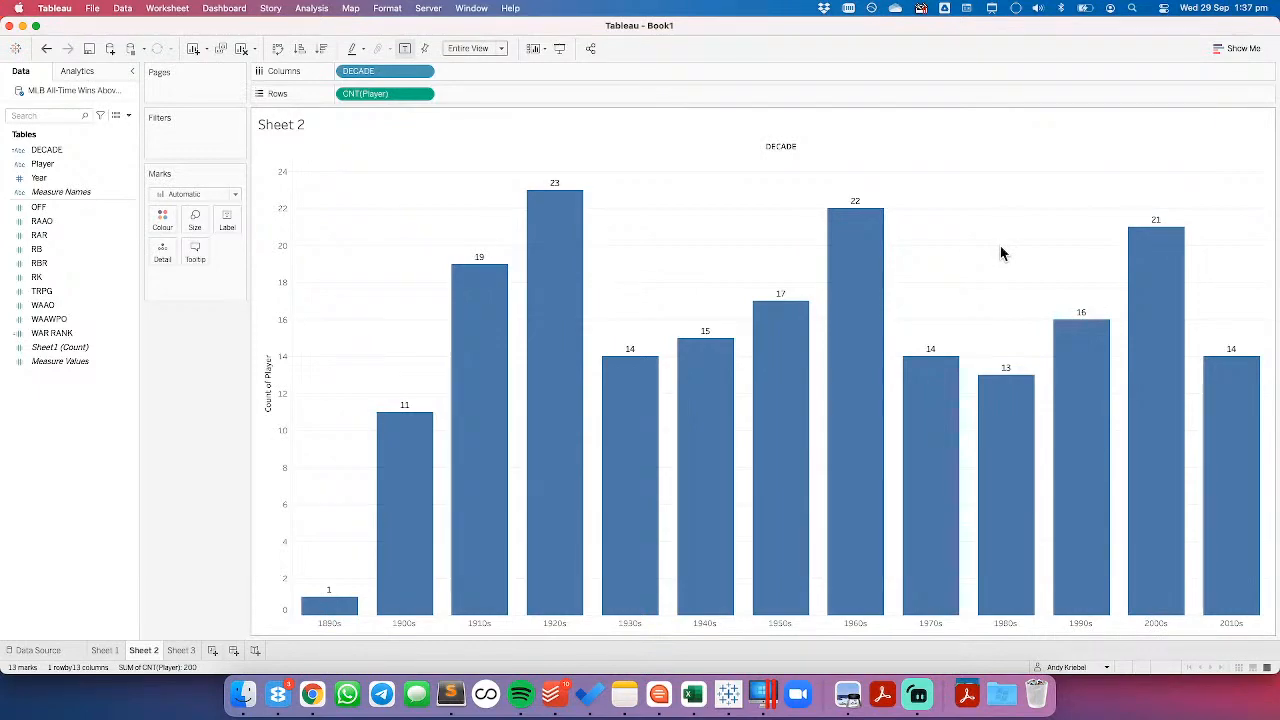
Step: Rename Sheet 2 as Players per Decade
double_click(152, 651)
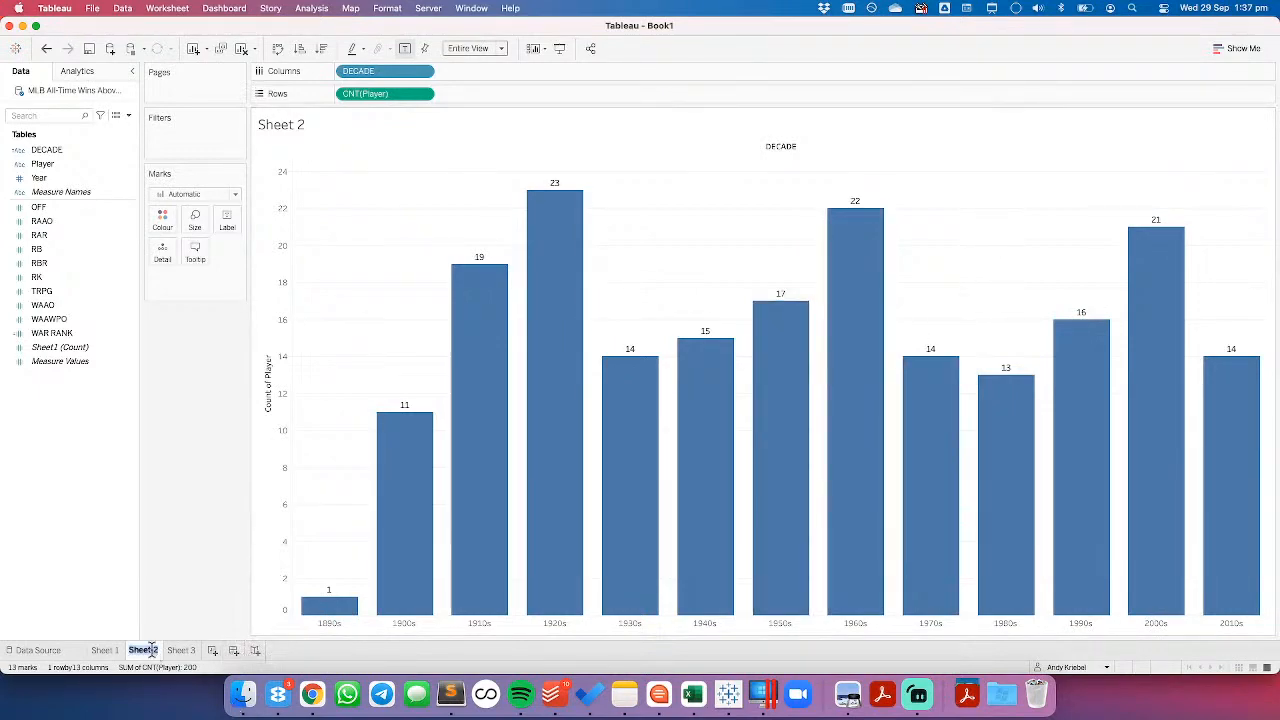
type("Players per Deca")
key("BackSpace")
key("BackSpace")
key("BackSpace")
key("BackSpace")
type("Decade")
key("Return")
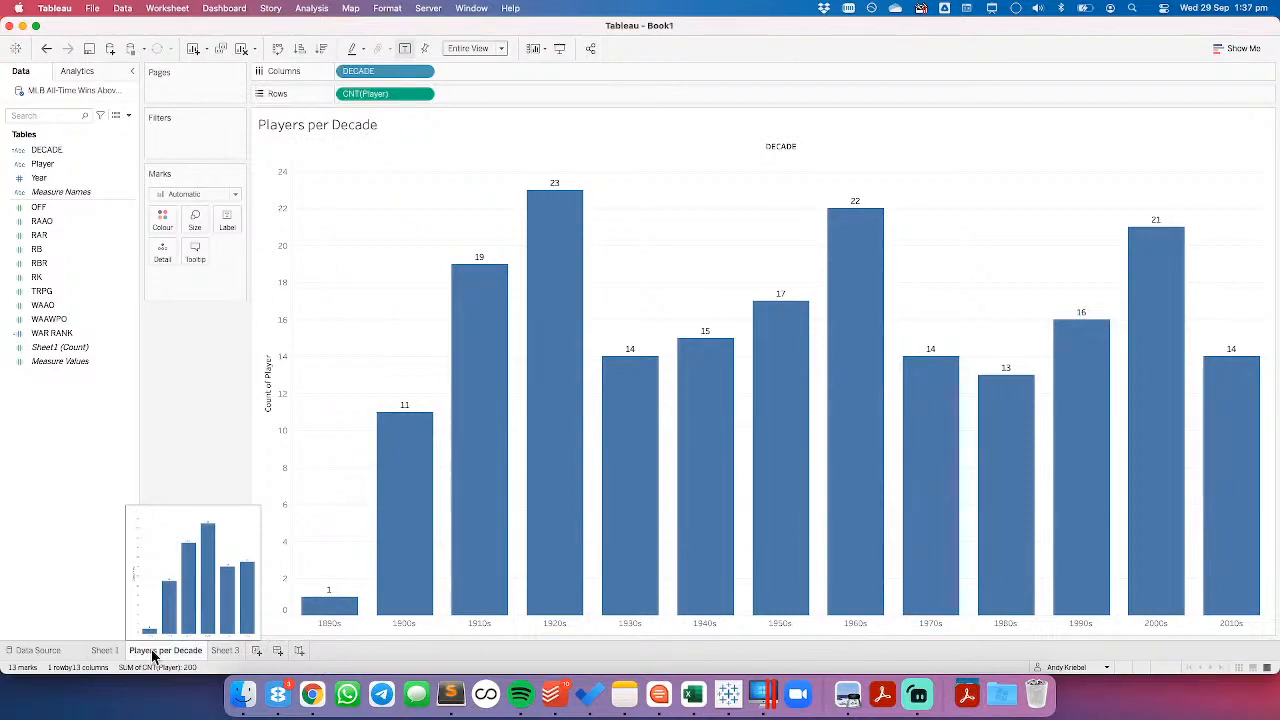
Step: Delete Sheet 3, which lists Year and DECADE
left_click(223, 650)
right_click(215, 649)
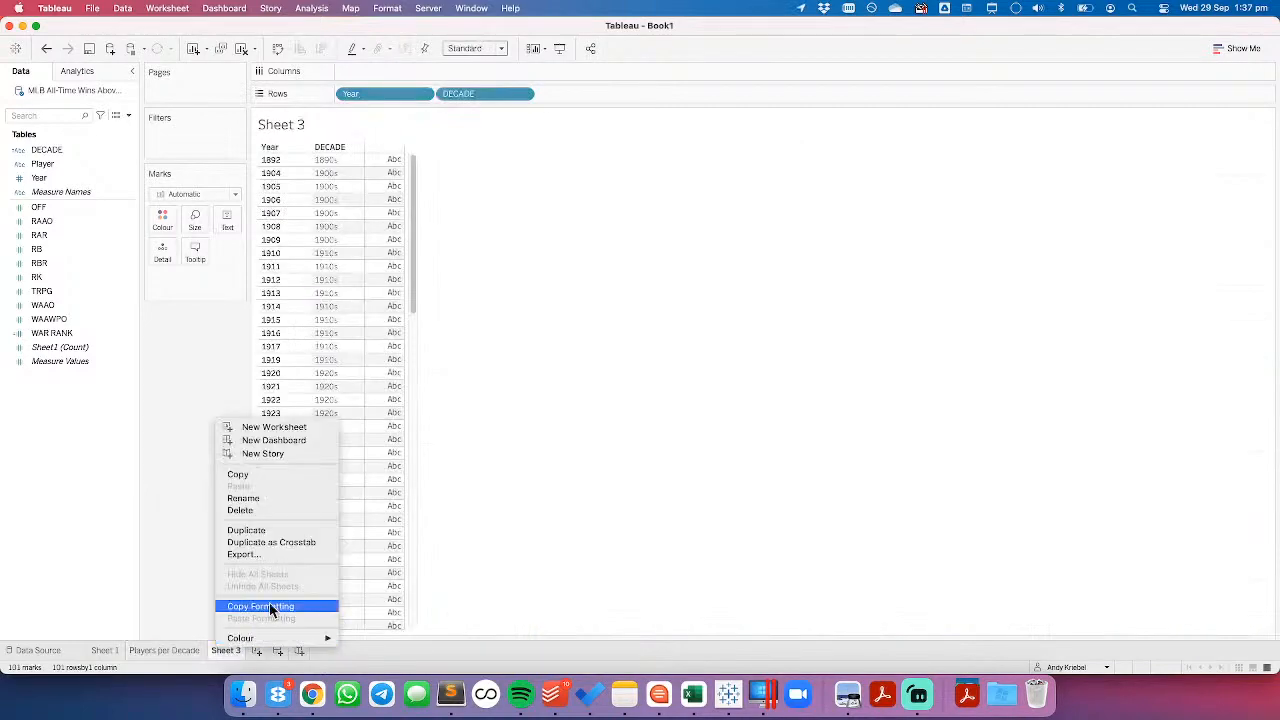
left_click(240, 510)
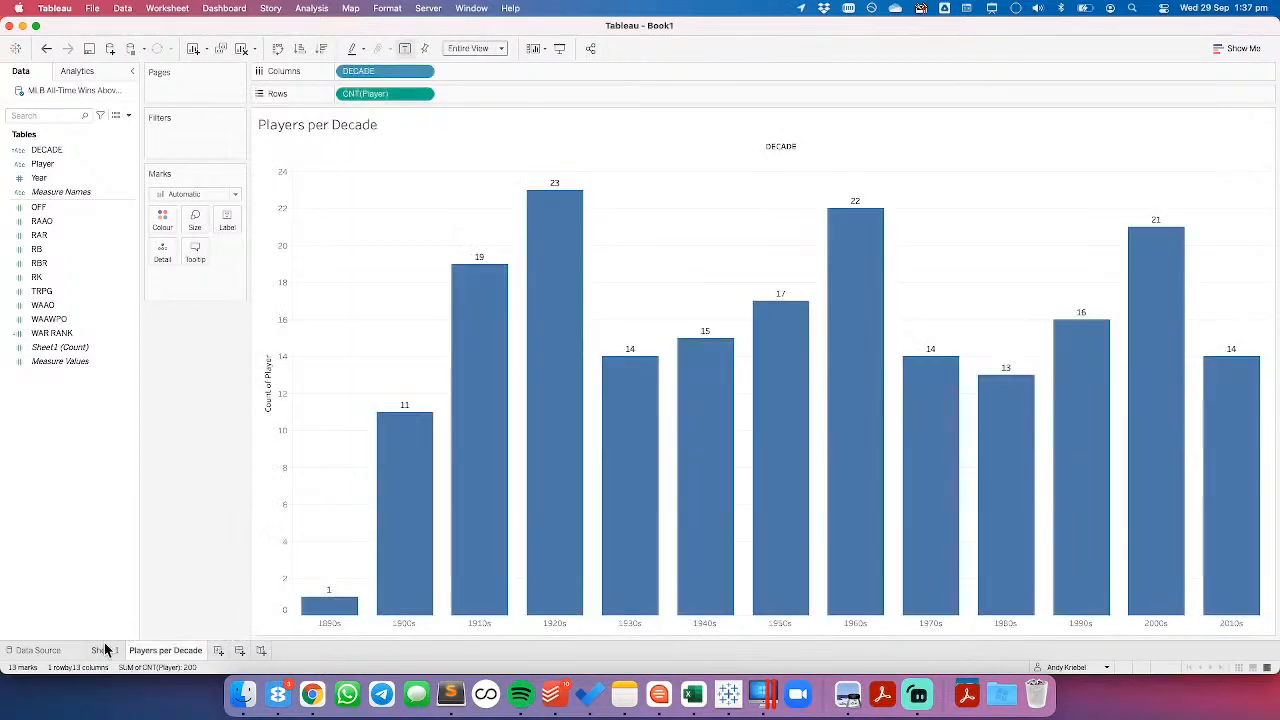
Step: Rename Sheet 1 as WAR Rank
double_click(105, 649)
type("Rank")
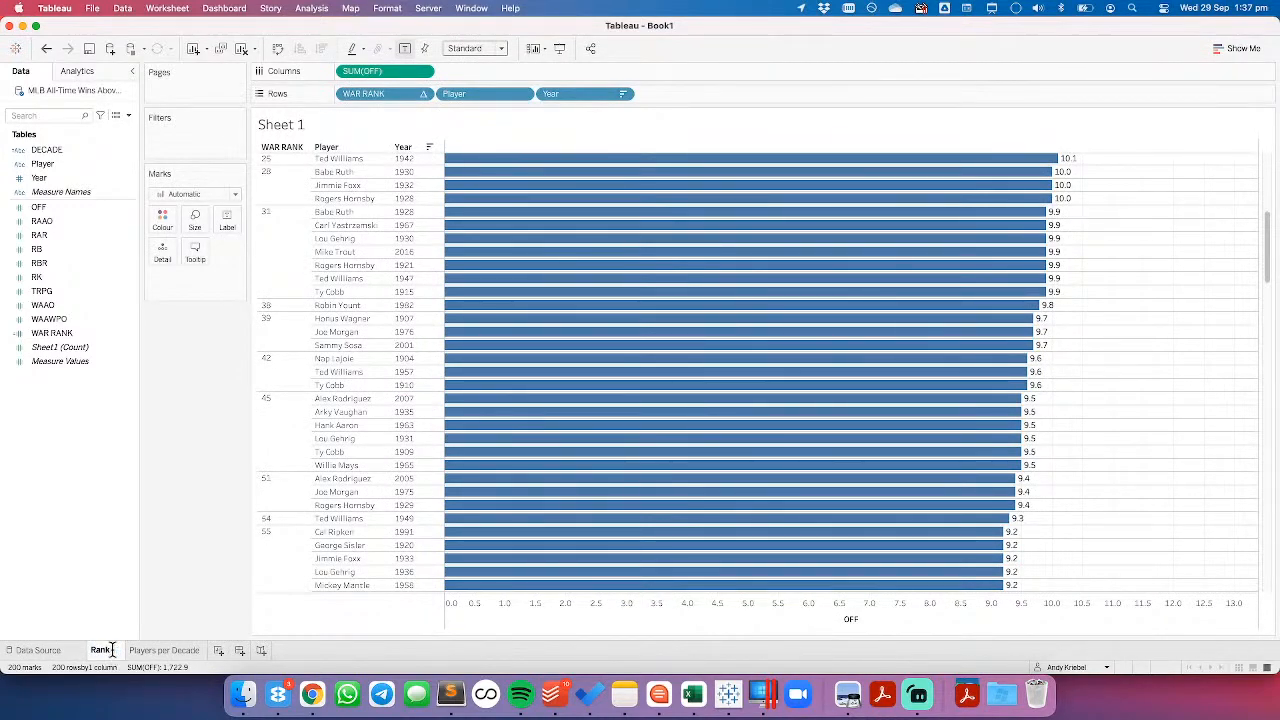
type("WAR")
key("Return")
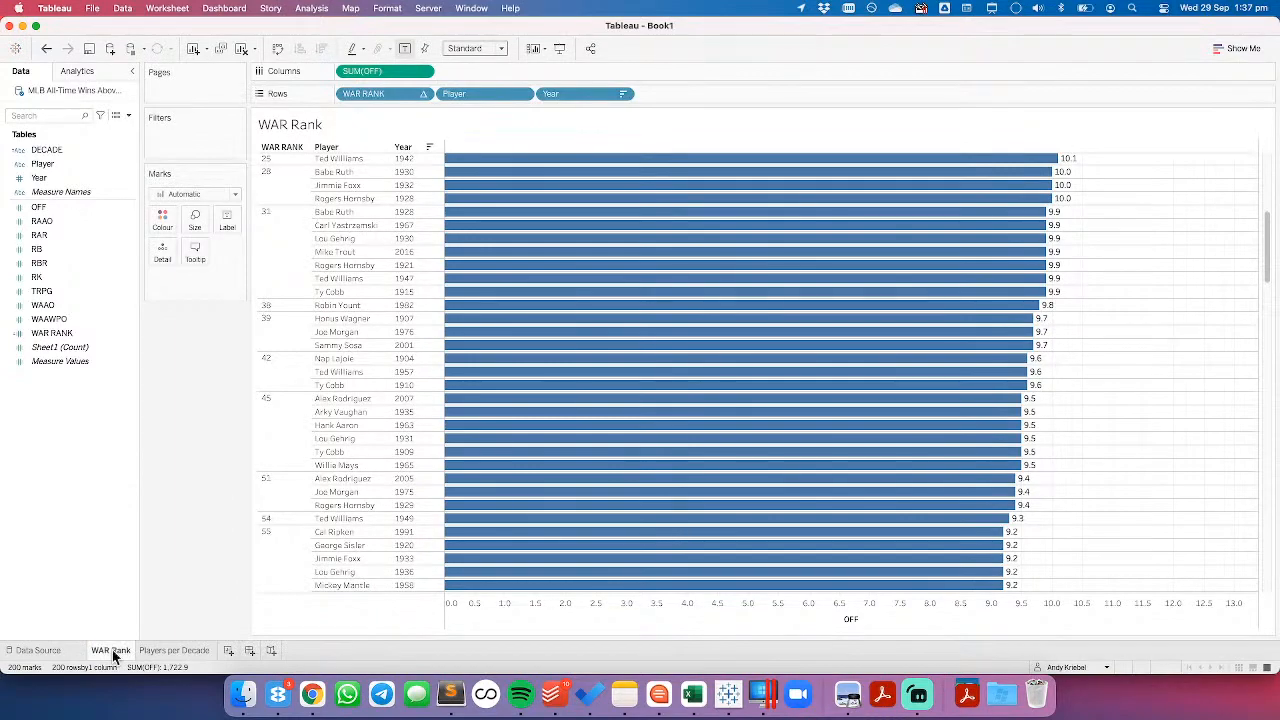
Step: Add a new worksheet and place the nine measures from OFF through WAAWPO on both Columns and Rows
left_click(228, 651)
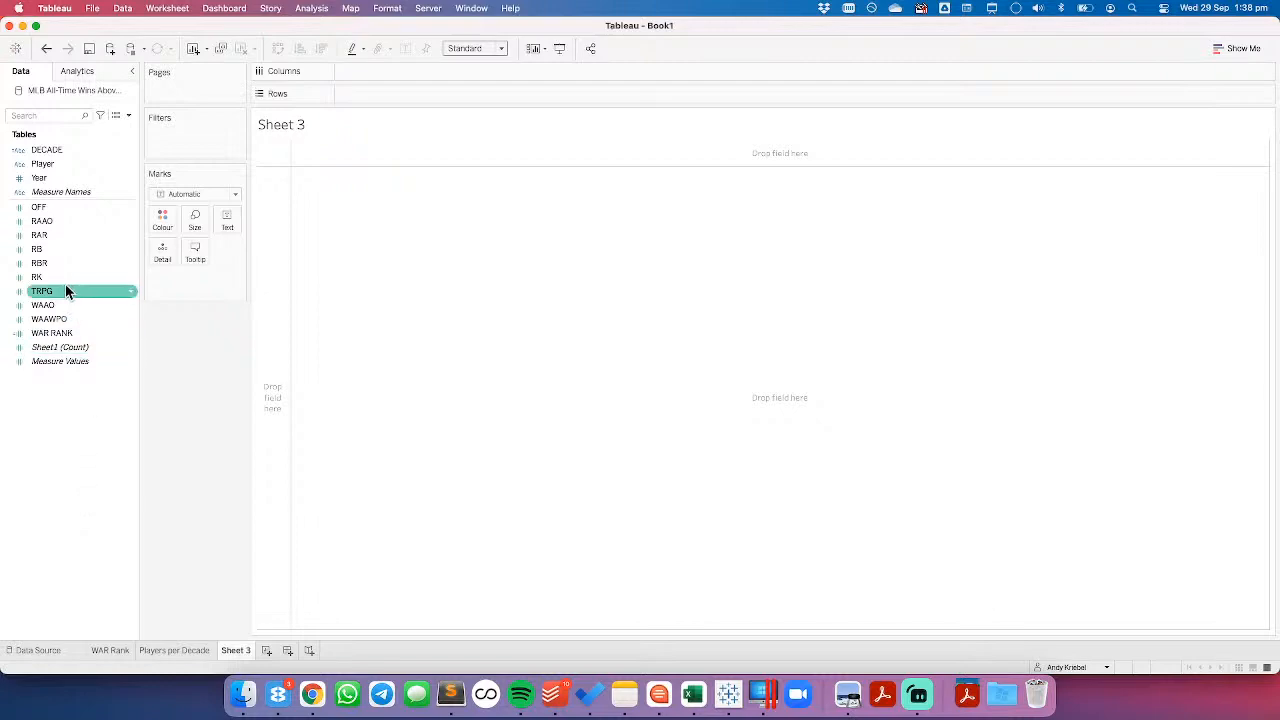
left_click(69, 207)
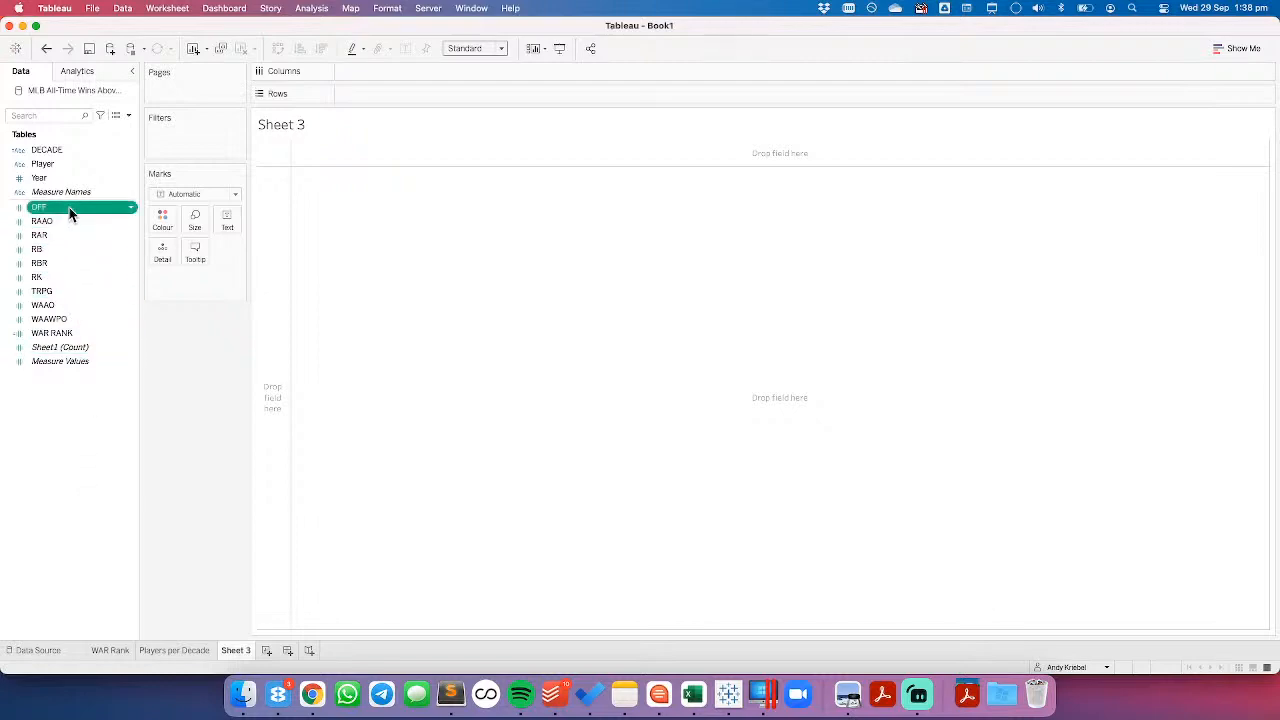
left_click(58, 320, "shift")
left_click_drag(55, 207, 401, 67)
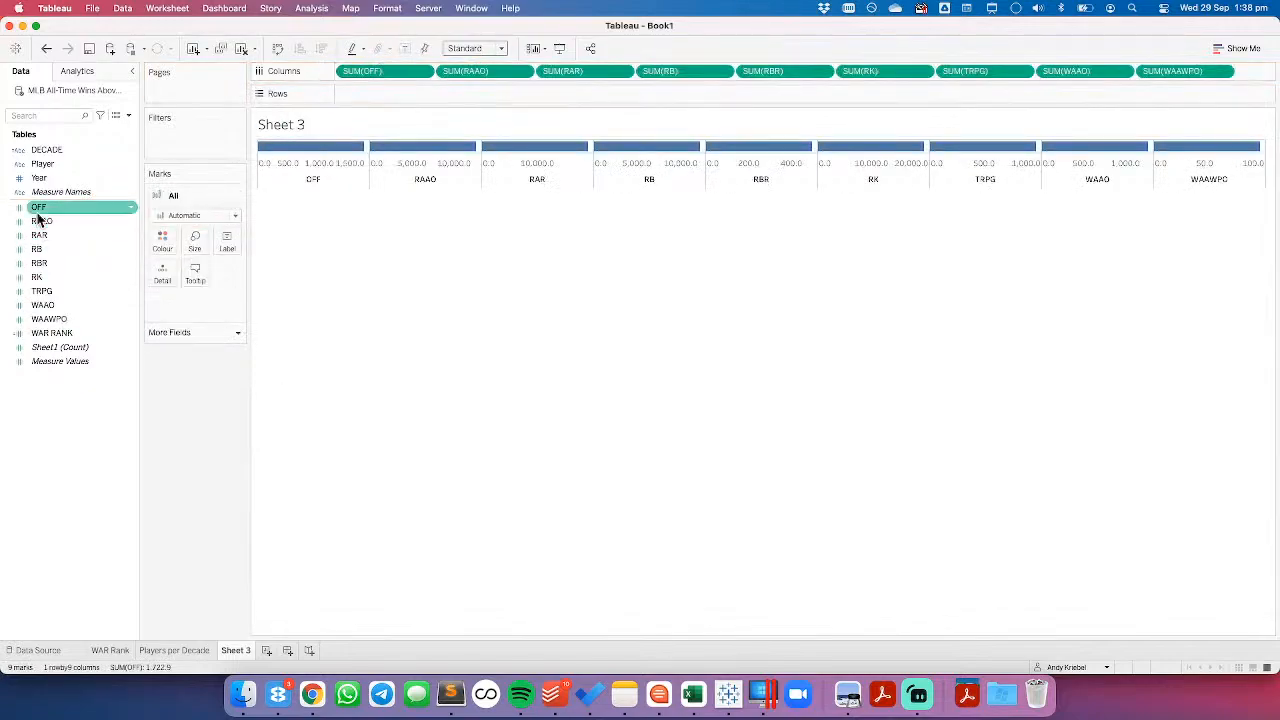
left_click(48, 320, "shift")
left_click_drag(65, 206, 367, 89)
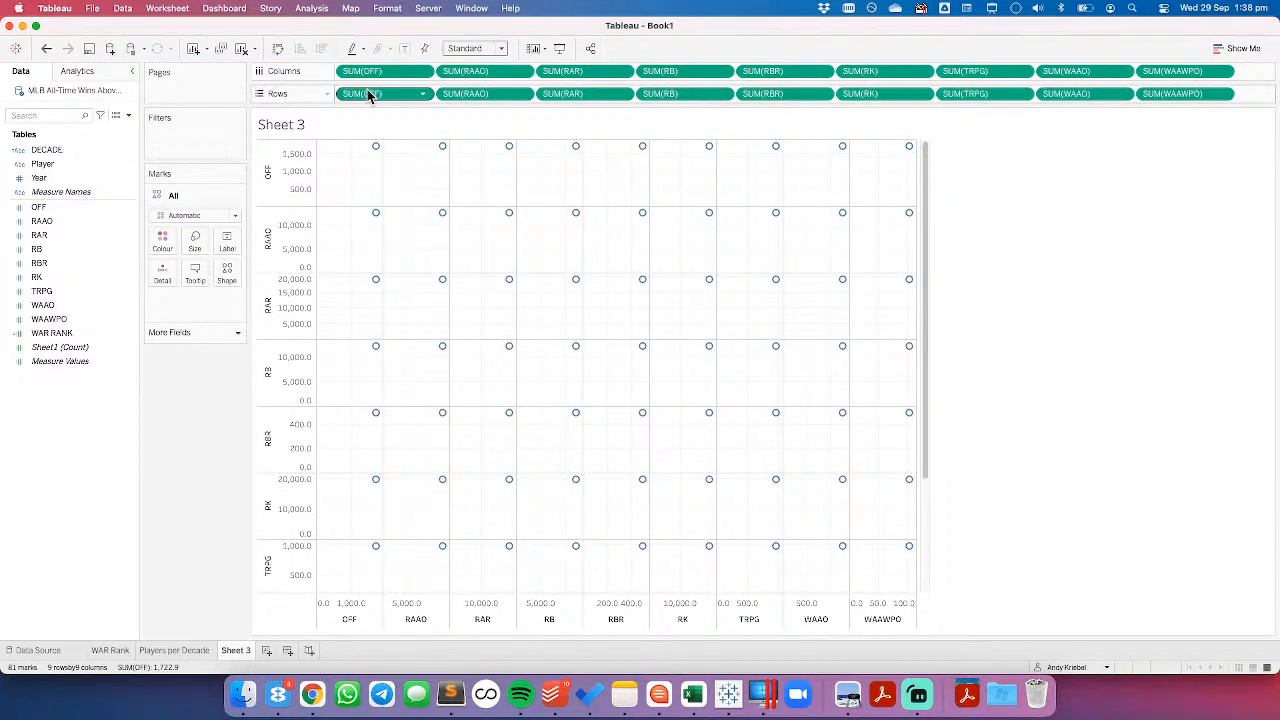
Step: Place Player on Detail for all measures in the scatter plot matrix, and check the marks in the OFF by OFF plot
left_click_drag(67, 172, 37, 176)
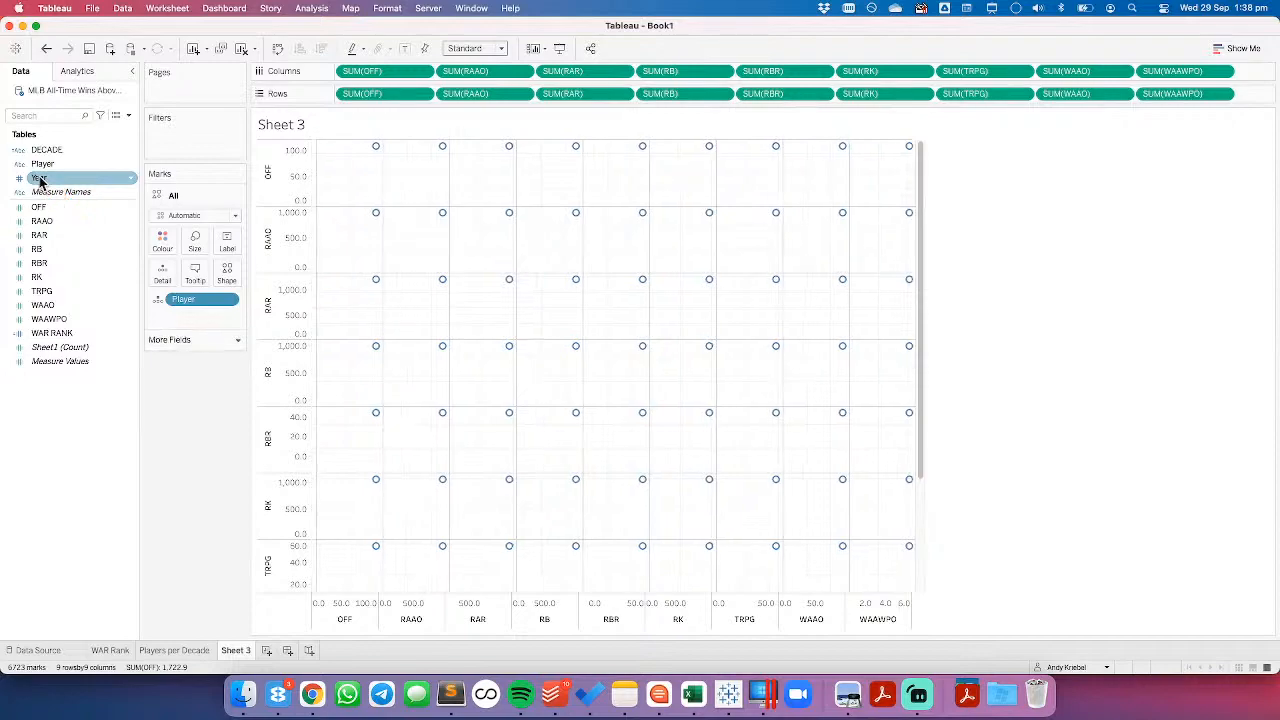
left_click_drag(40, 181, 167, 276)
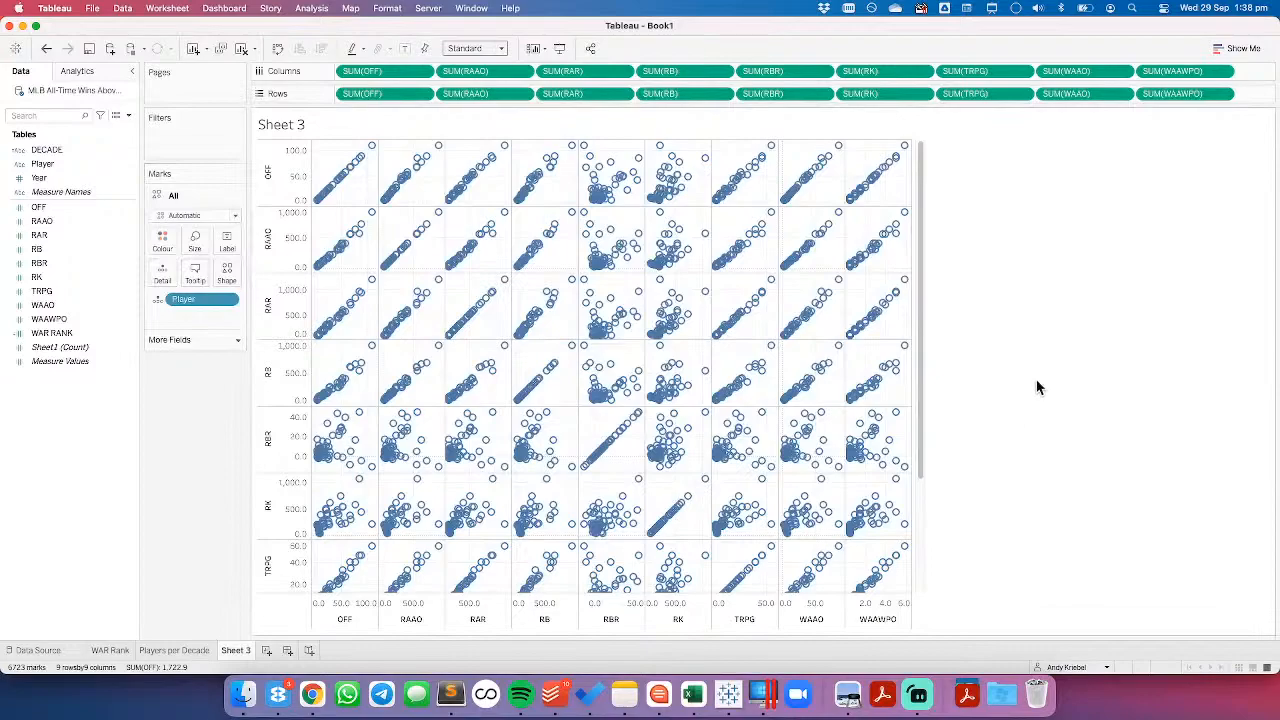
left_click_drag(371, 143, 316, 200)
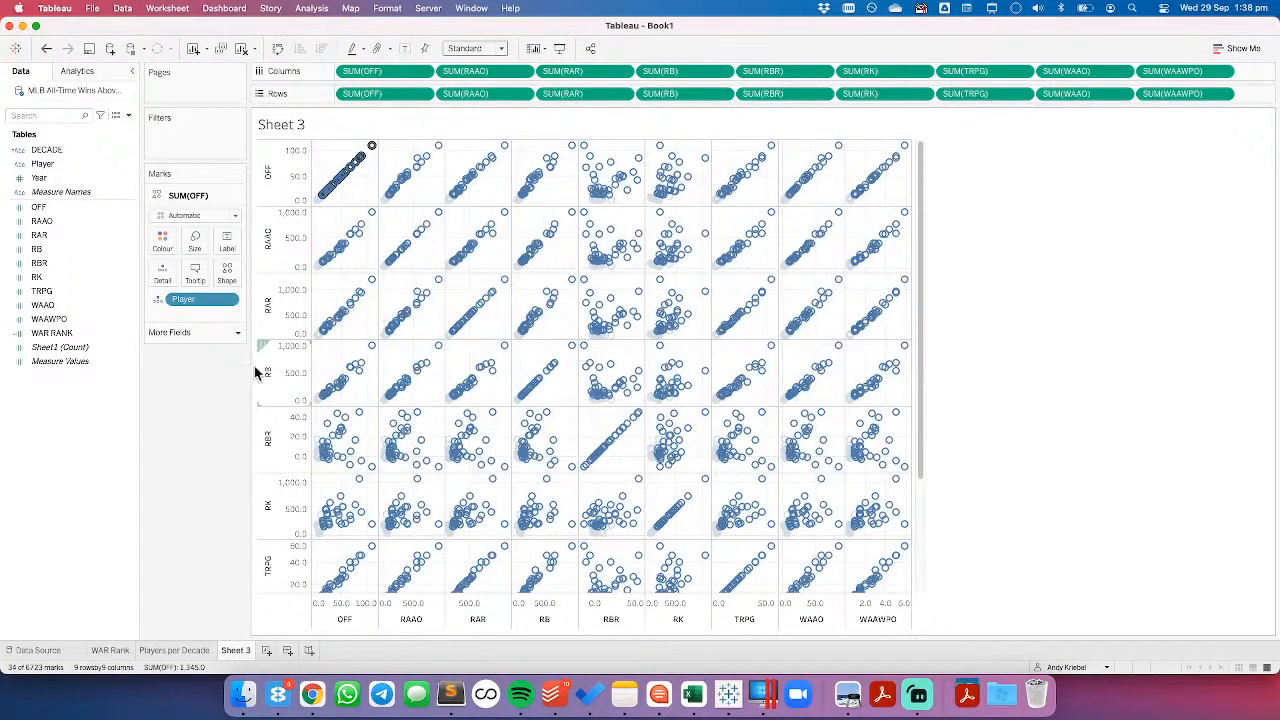
left_click(394, 159)
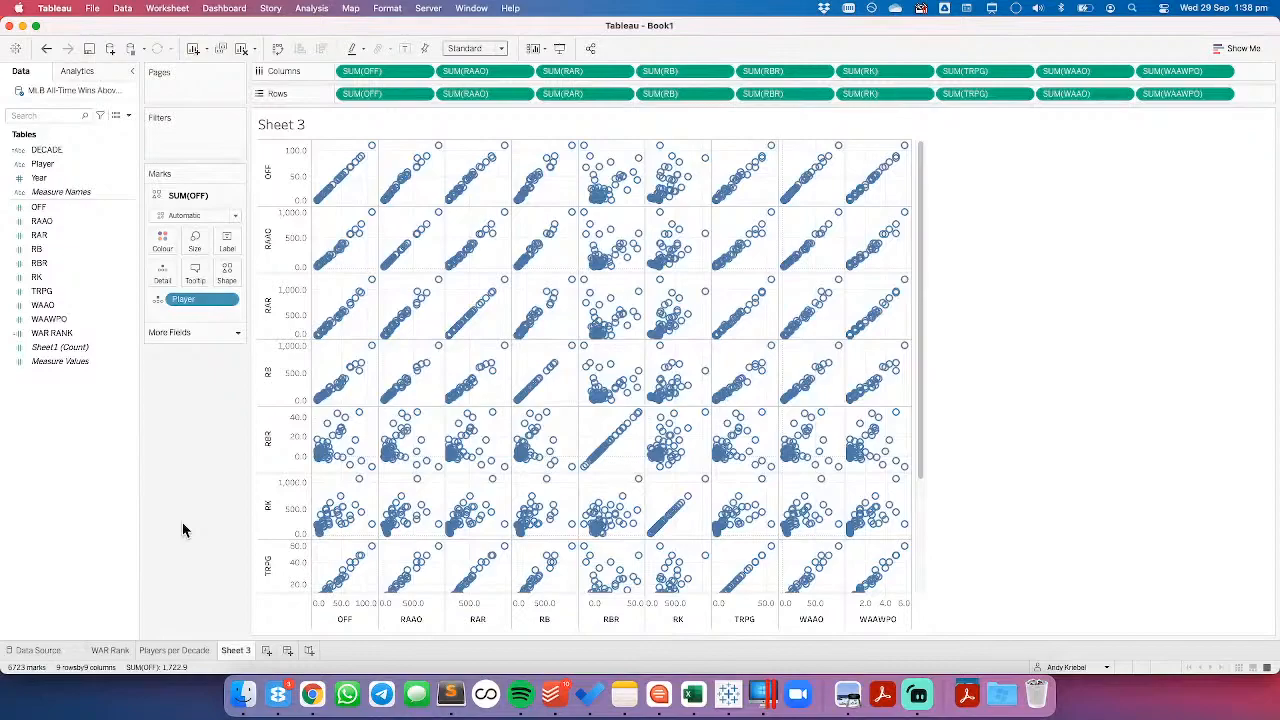
Step: Change the mark type of SUM(OFF) to Circle
left_click(193, 216)
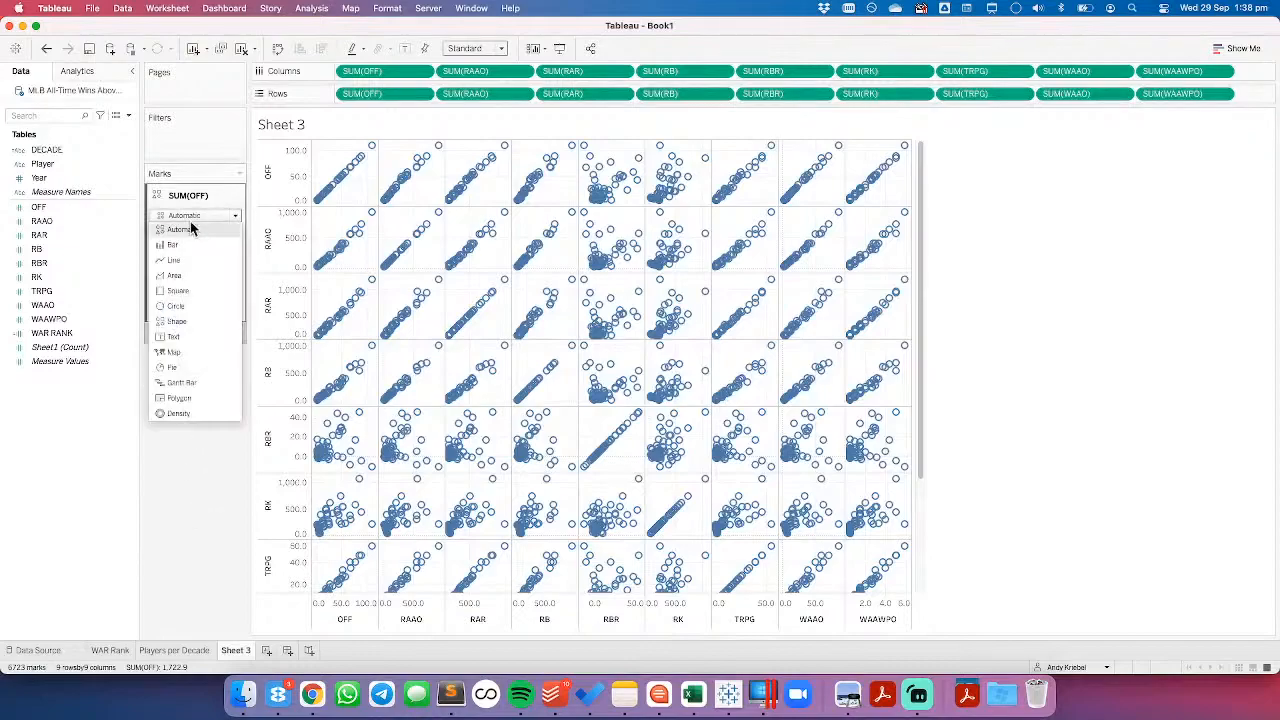
left_click(178, 306)
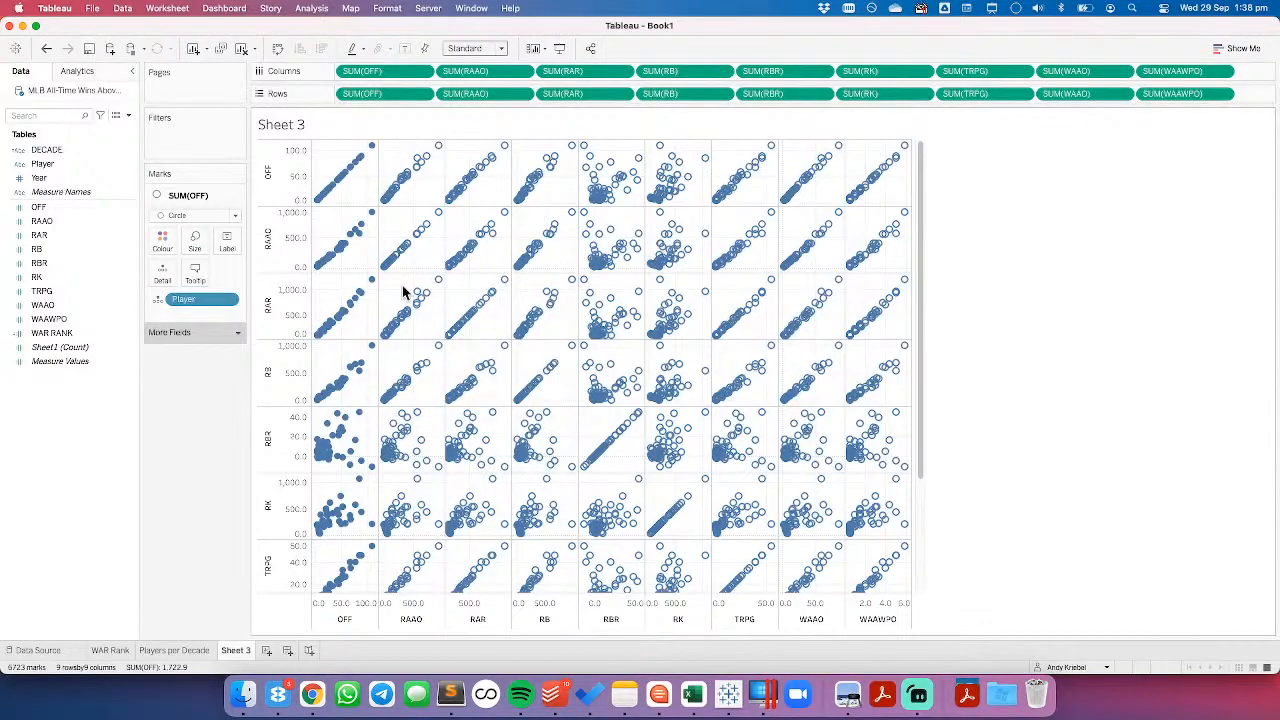
left_click(181, 217)
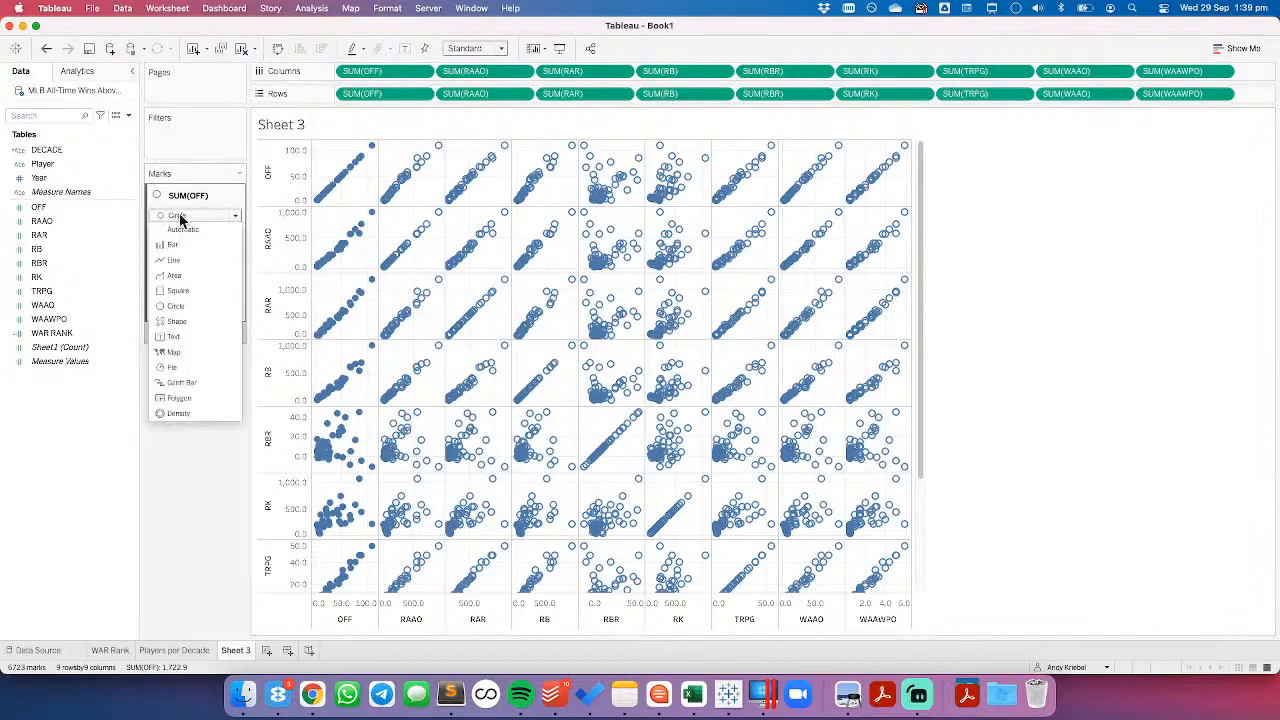
left_click(179, 306)
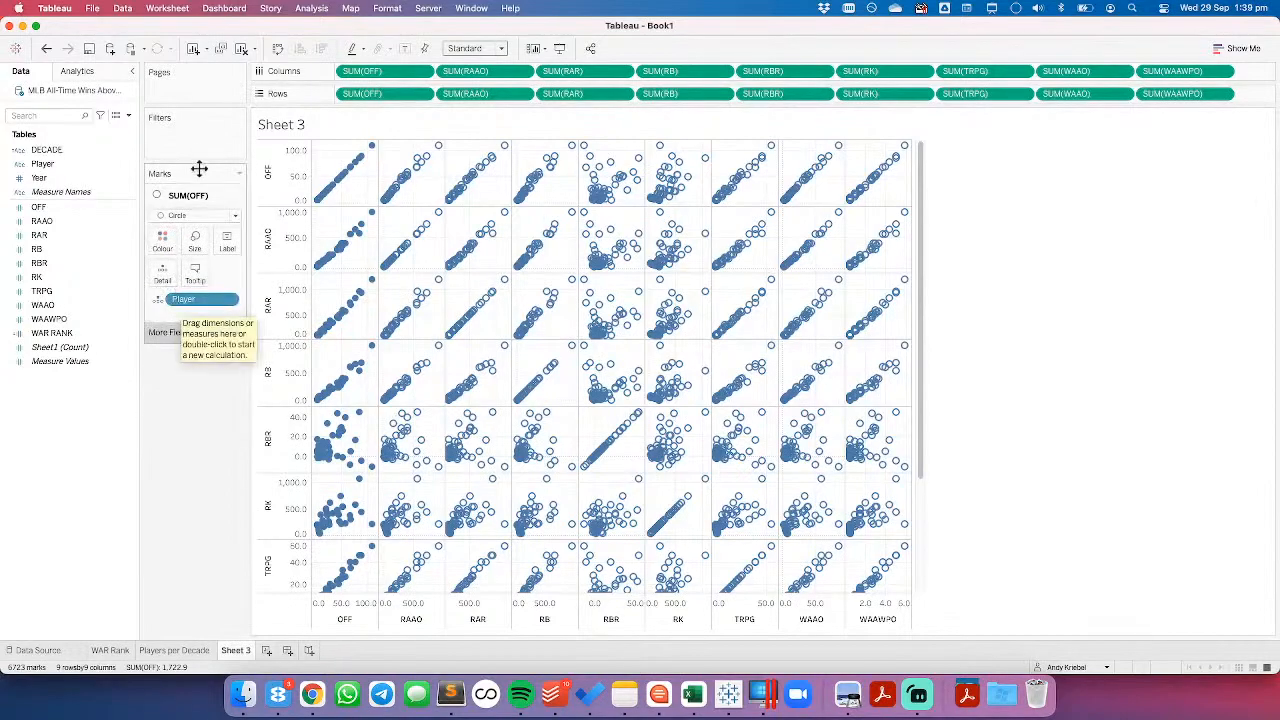
Step: Change the mark type to Circle for all measures in the scatter plot matrix
left_click(239, 174)
left_click(190, 347)
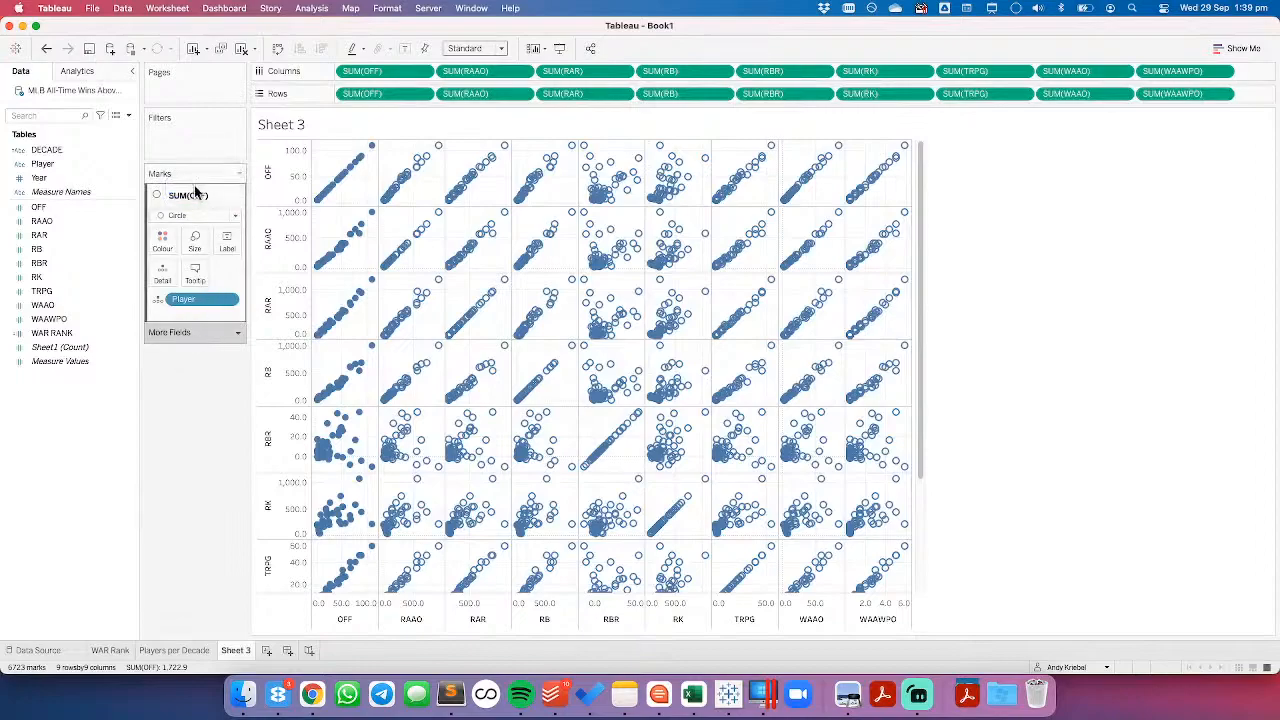
left_click(191, 333)
left_click(172, 364)
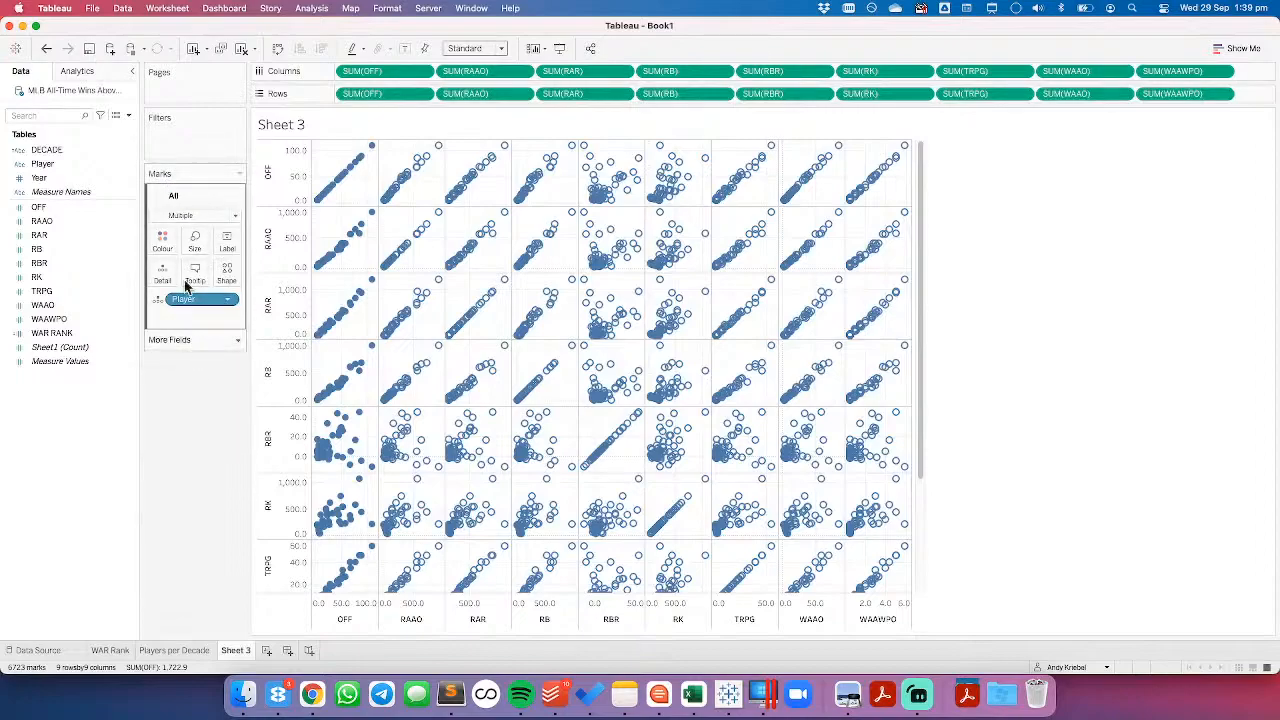
left_click(183, 216)
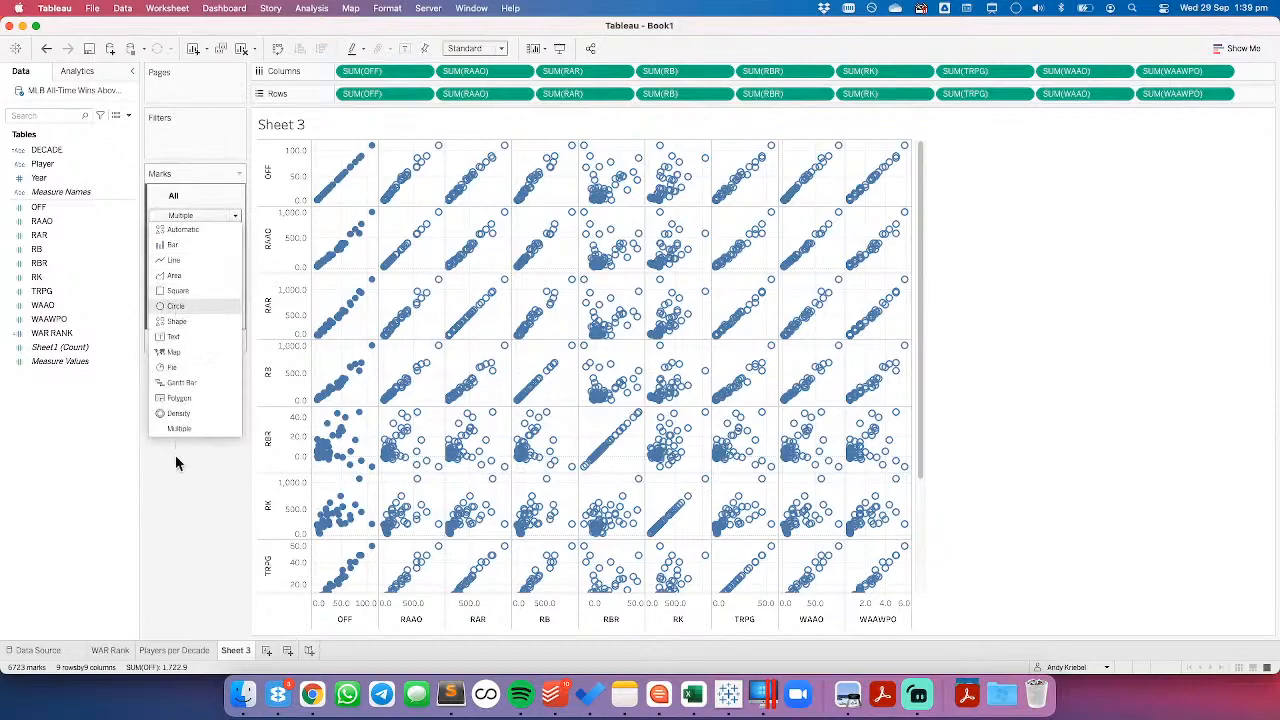
key("Return")
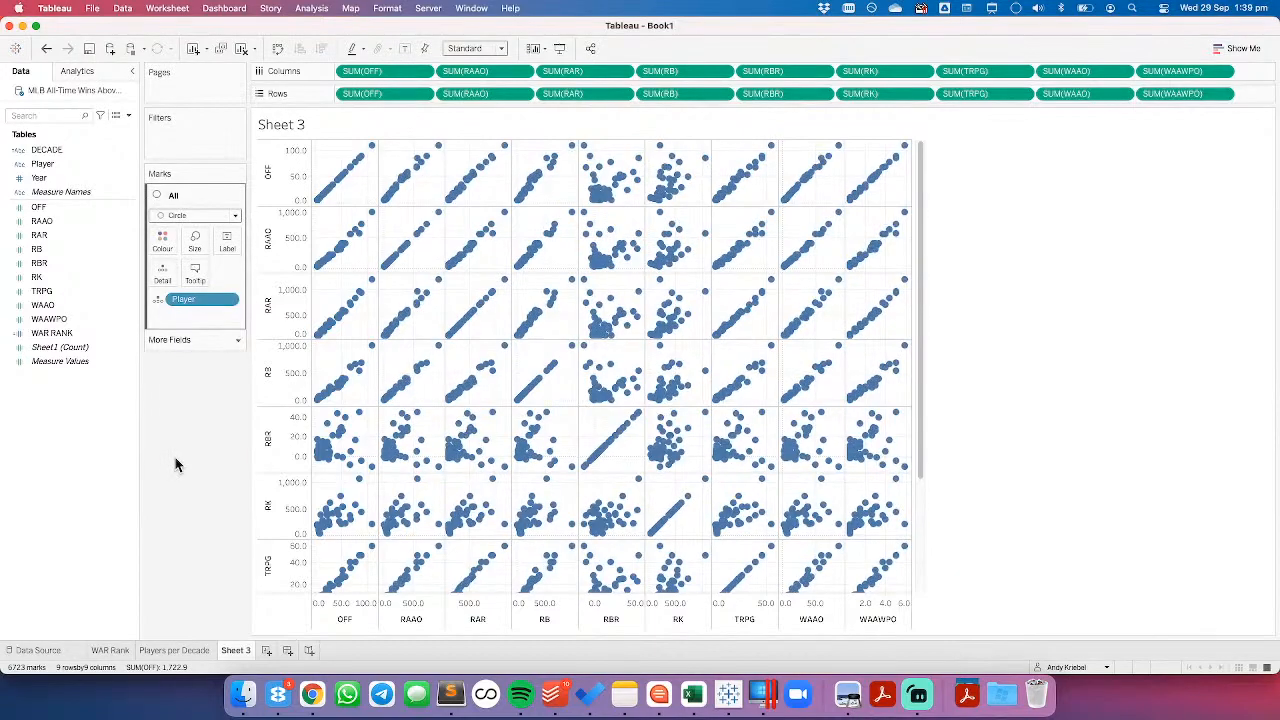
Step: Try the Entire View fit on the scatter plot matrix and settle on Fit Height
left_click(489, 50)
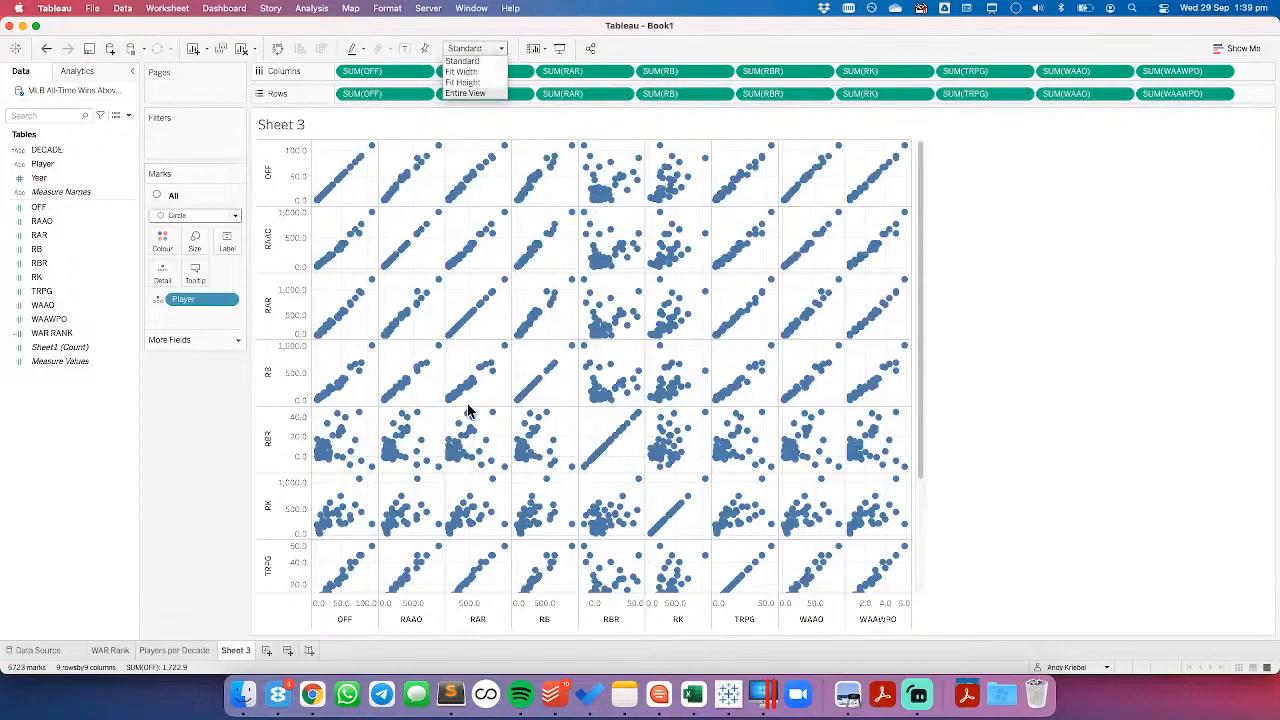
key("Return")
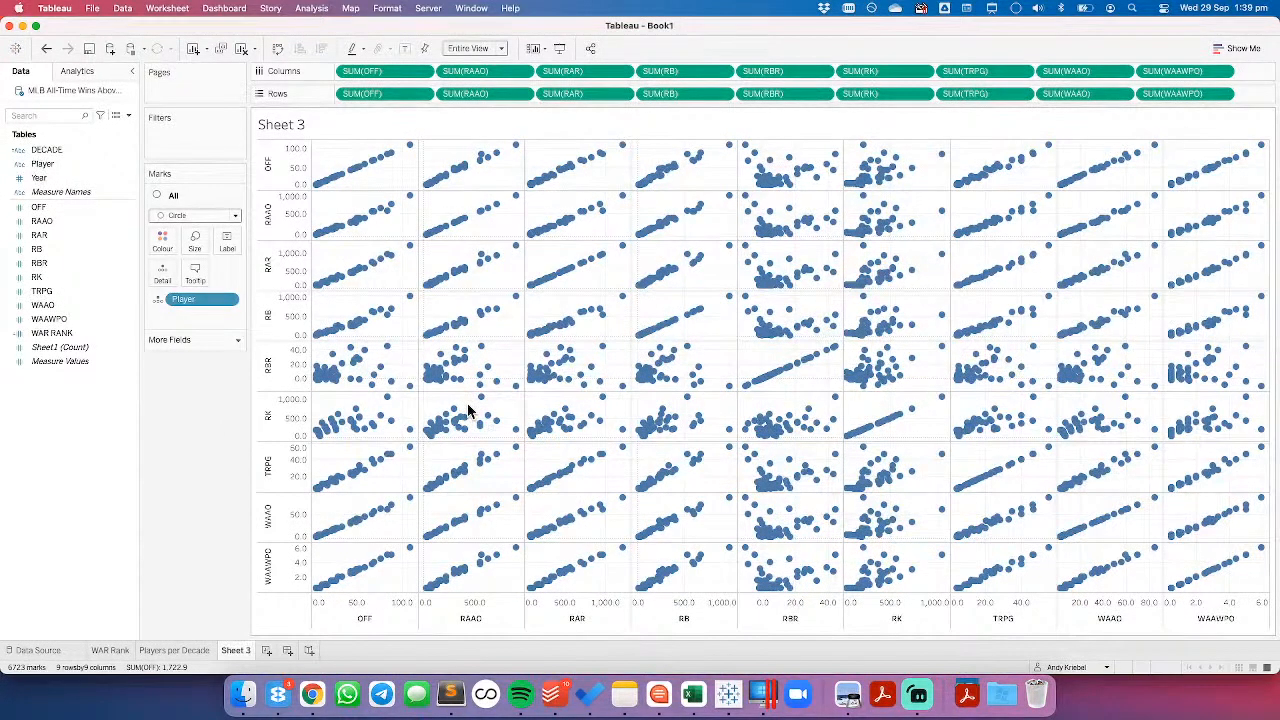
left_click(474, 48)
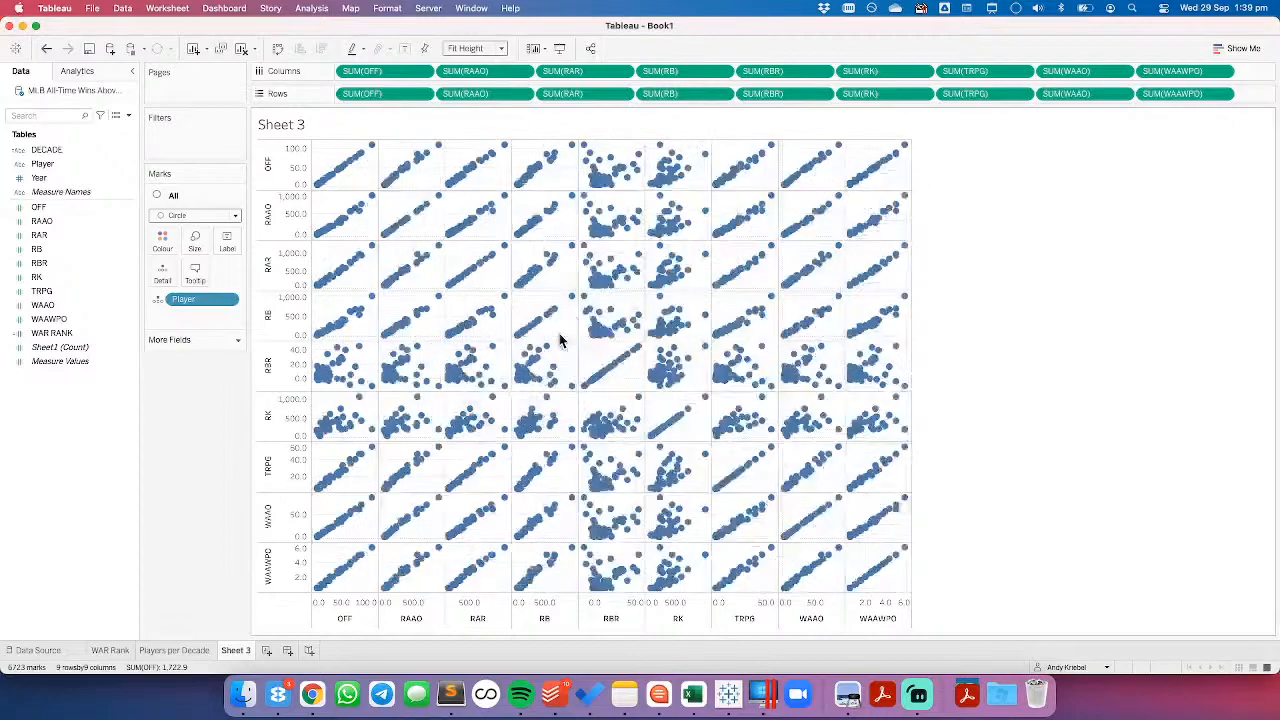
Step: Add trend lines to every plot in the matrix and inspect the tooltips of a few player marks
left_click(78, 71)
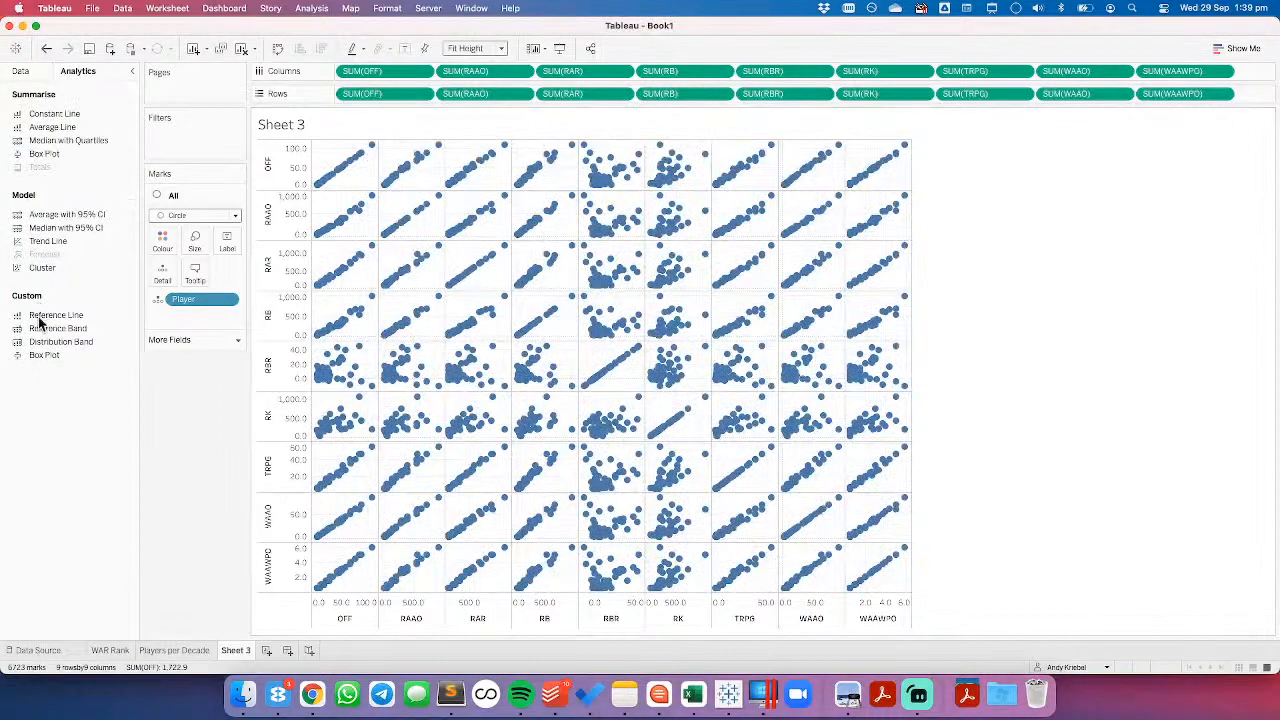
left_click_drag(43, 242, 382, 173)
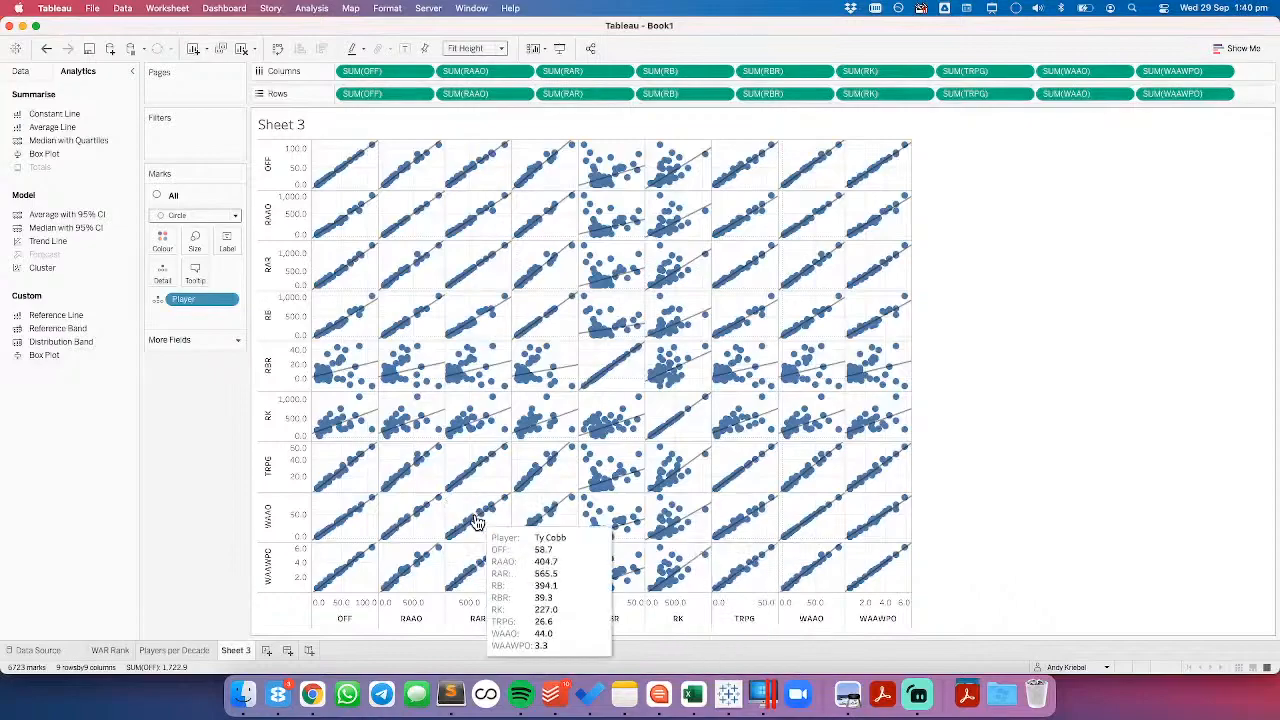
mouse_move(340, 482)
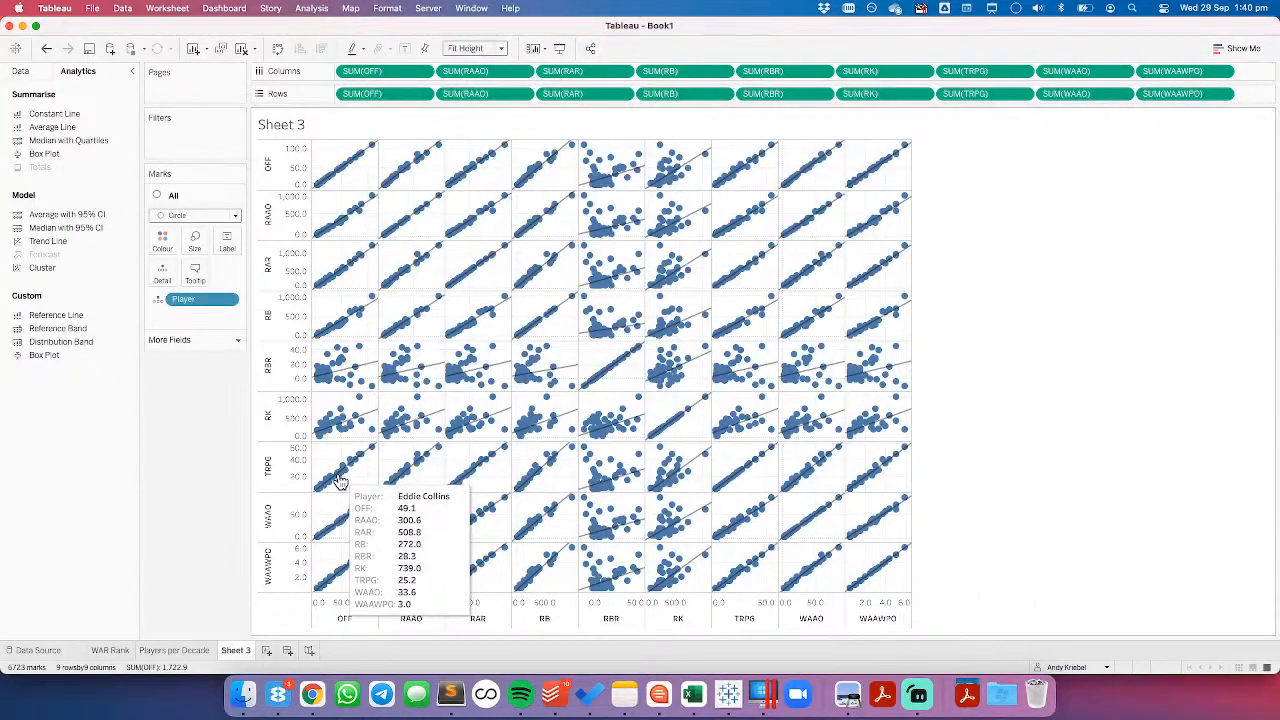
mouse_move(432, 457)
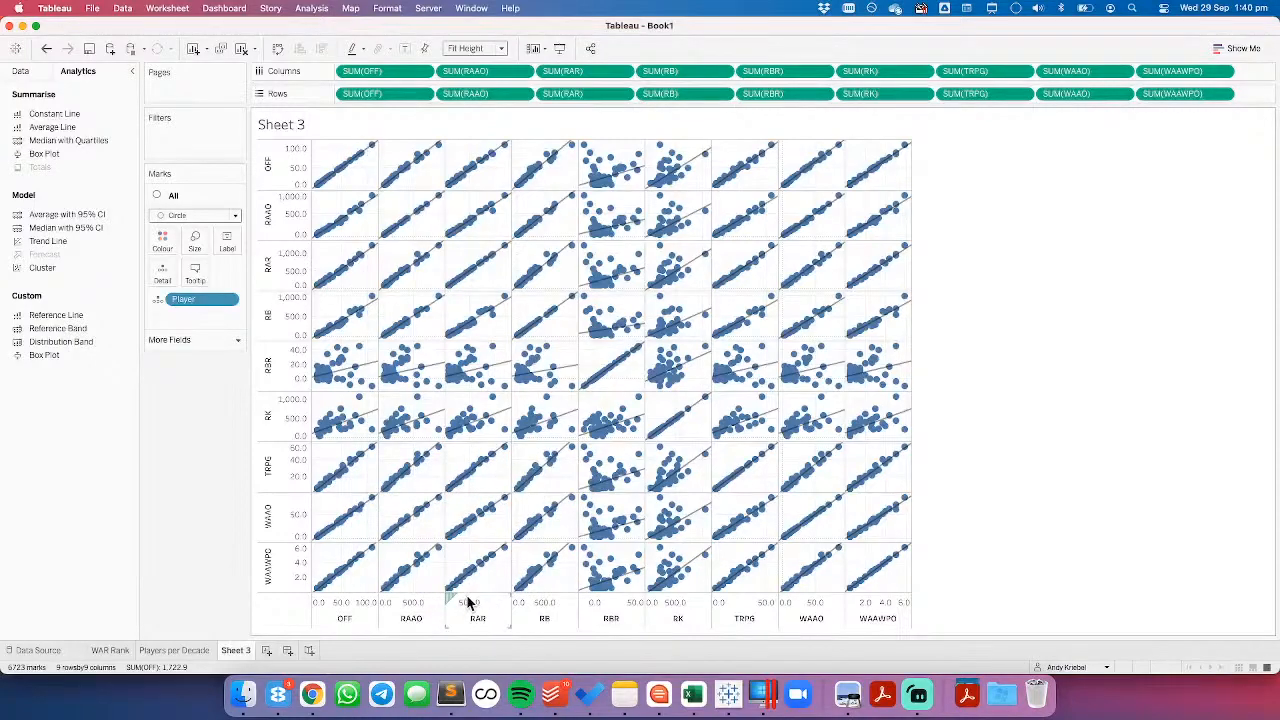
Step: Switch to Chrome and look up the metric abbreviations, including TRPG, in the glossary of ESPN's offensive WAR page
left_click(314, 693)
scroll(942, 357, "down", 10)
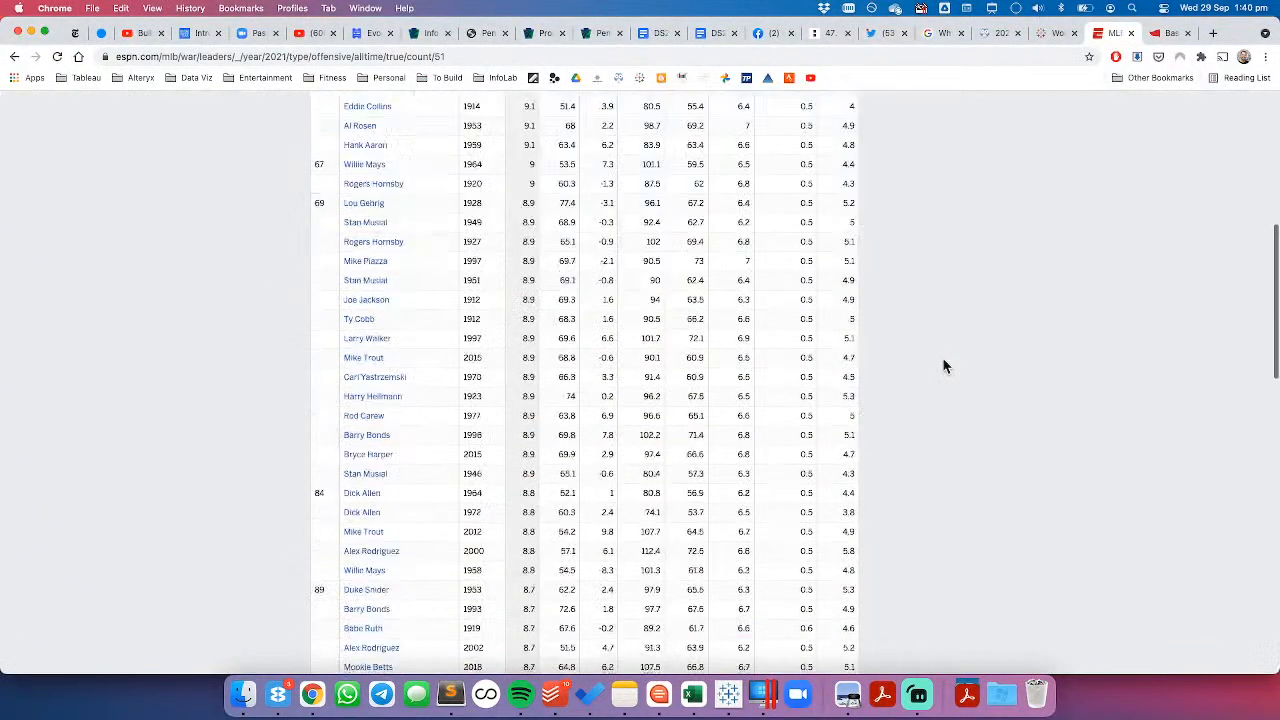
scroll(942, 367, "down", 2)
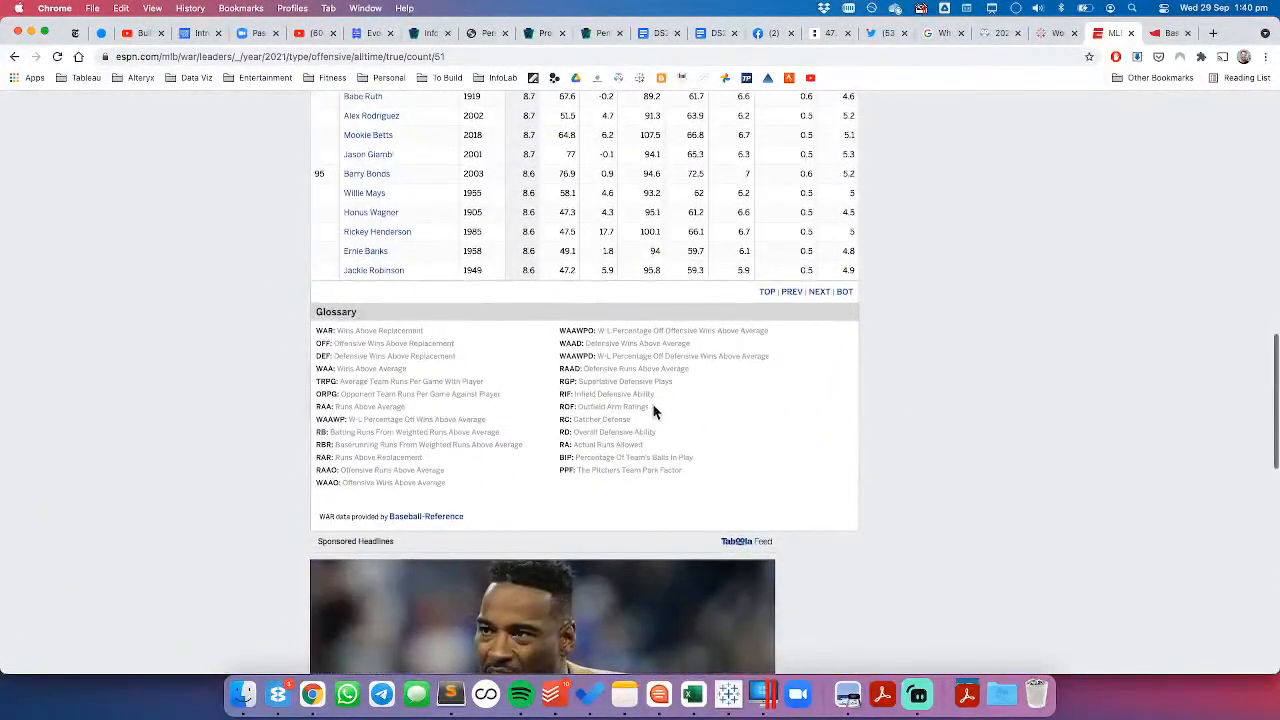
left_click_drag(341, 383, 483, 387)
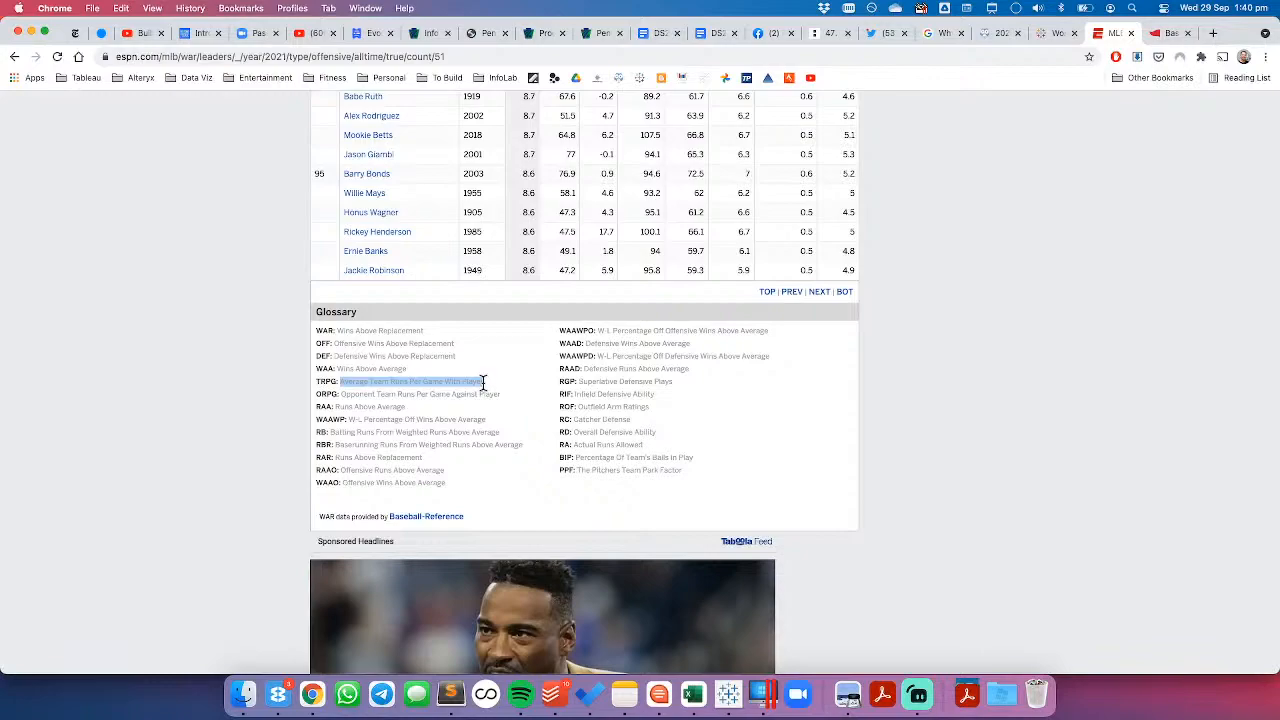
Step: Switch back to Tableau and rename the OFF field as OFFENSIVE WAR
left_click(728, 695)
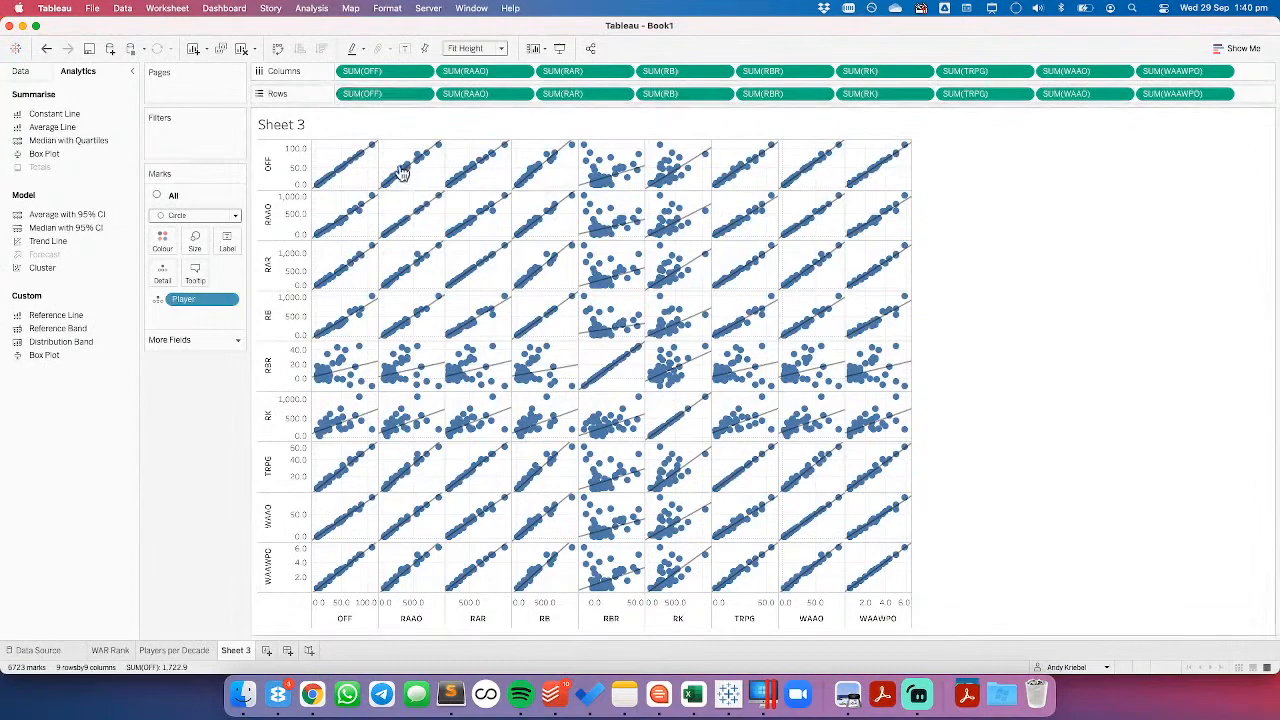
left_click(22, 74)
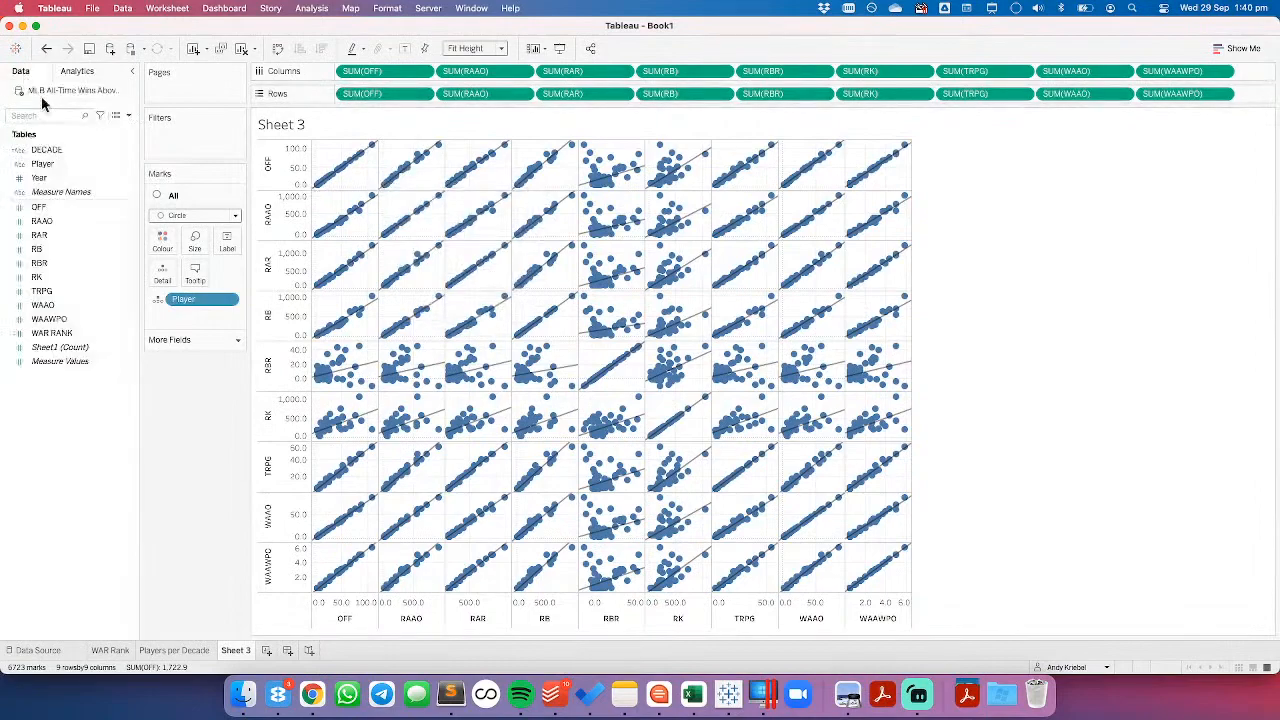
right_click(45, 207)
left_click(73, 262)
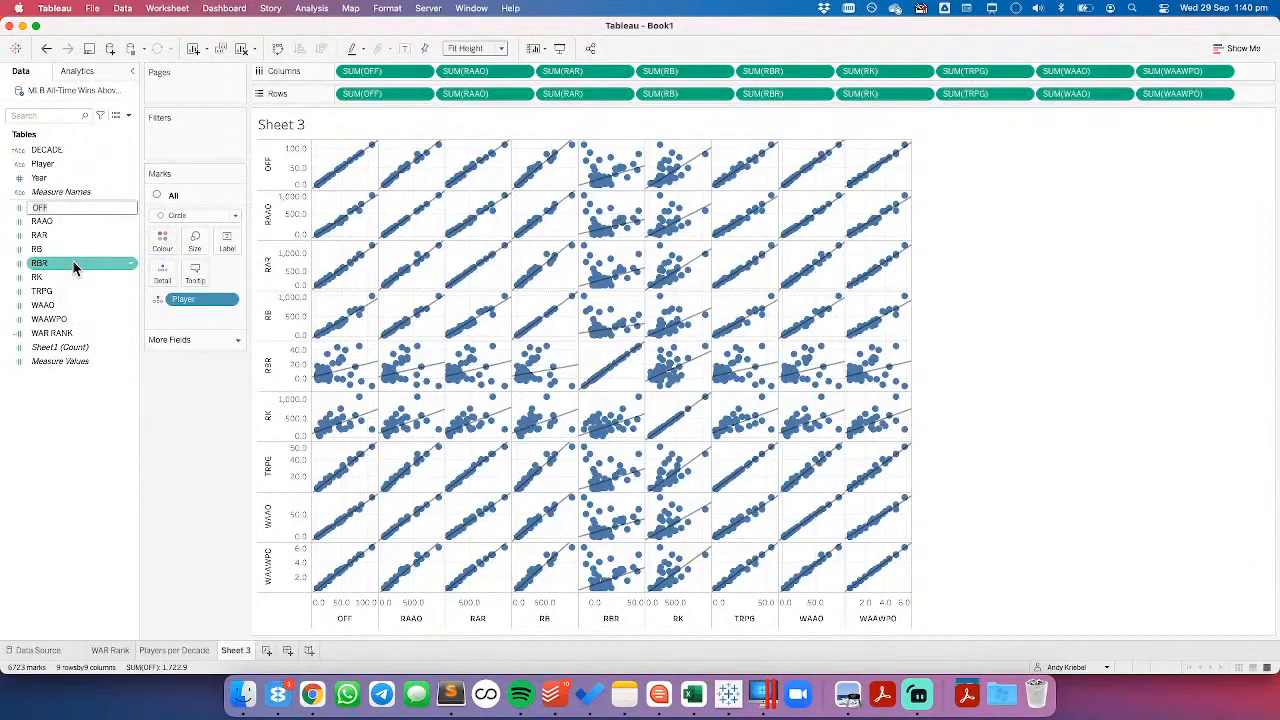
type("OFFENSIEV")
key("BackSpace")
key("BackSpace")
type("VE WAR")
key("Return")
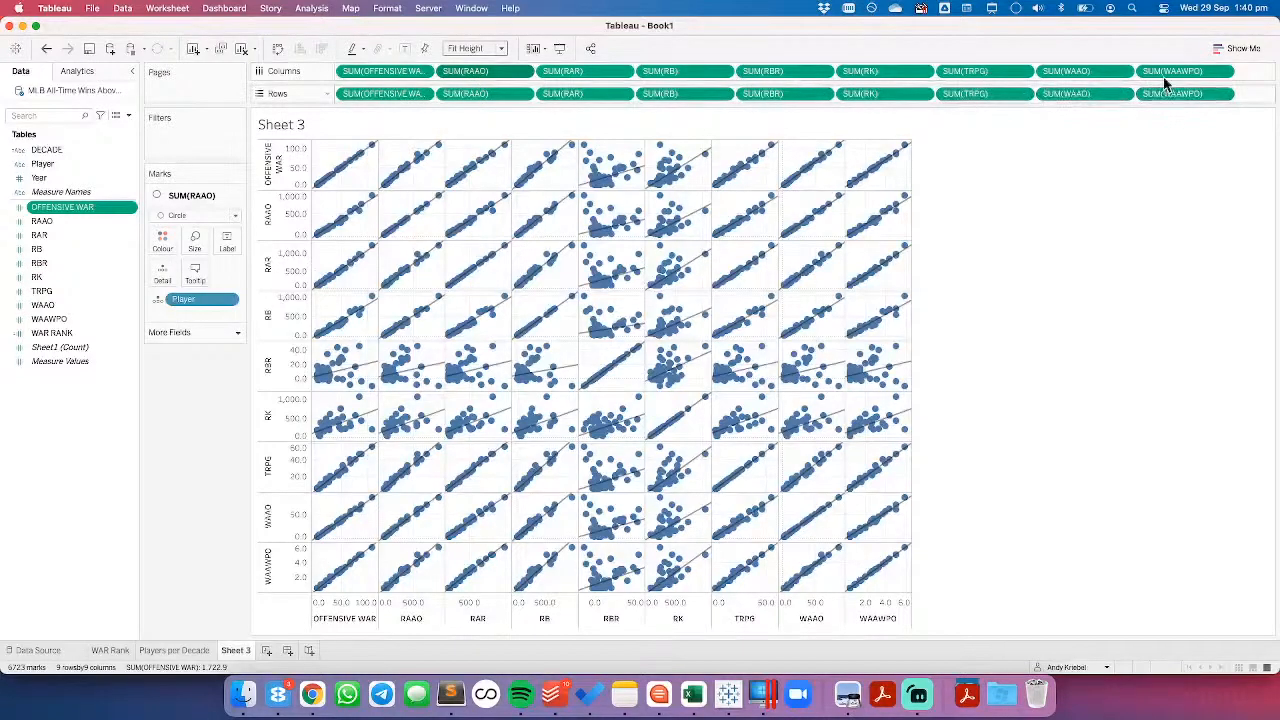
Step: Reduce the matrix to one row of plots, with only OFFENSIVE WAR on Rows against all nine measures on Columns, using Fit Width
key("Delete")
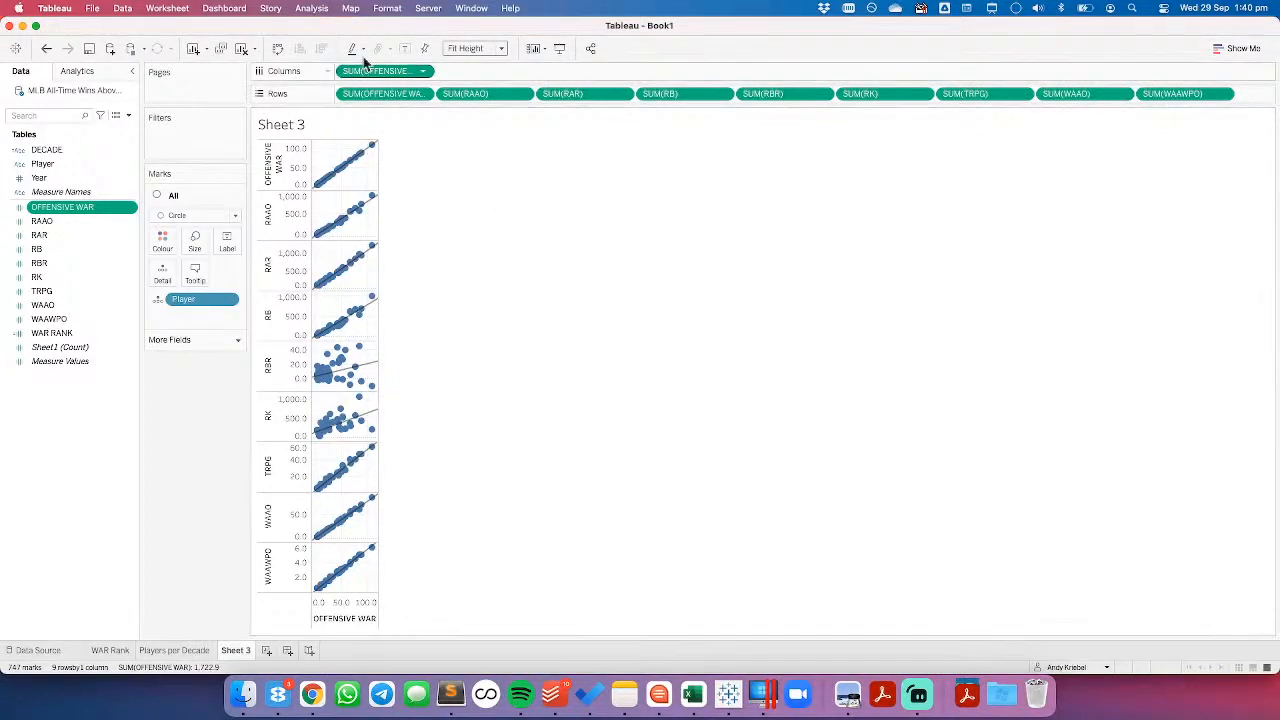
left_click(278, 48)
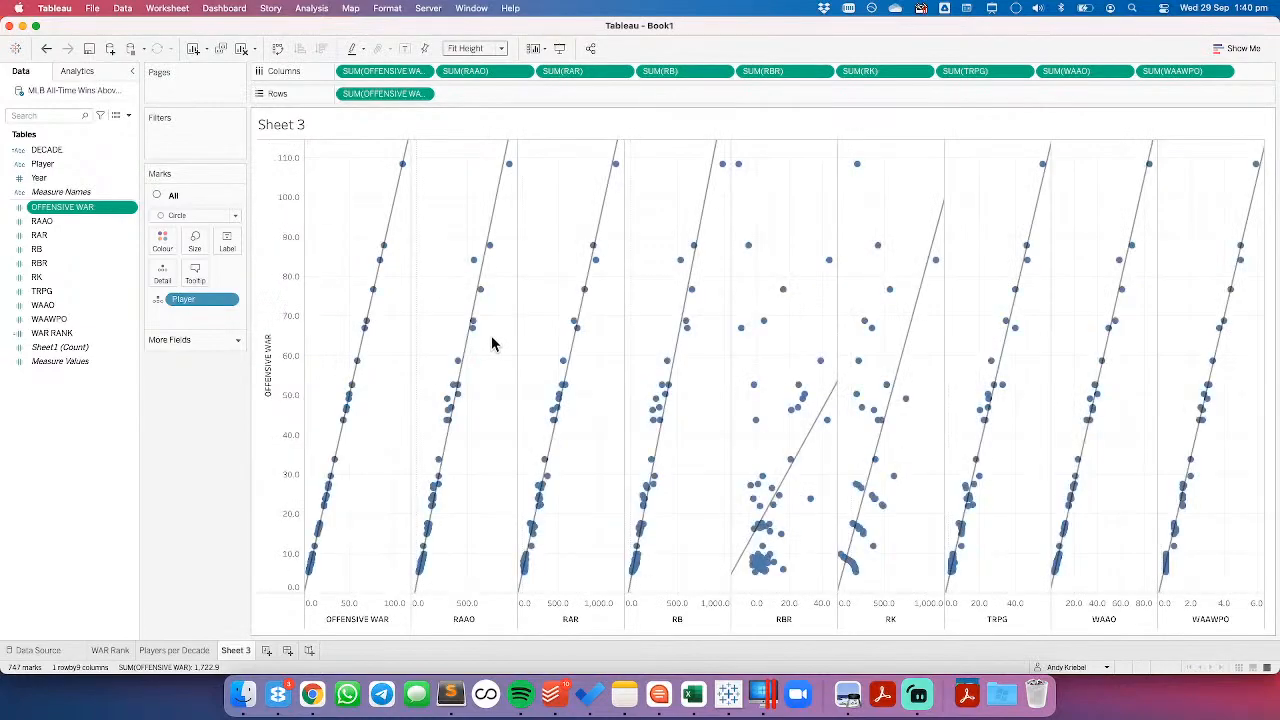
left_click(470, 48)
left_click(462, 74)
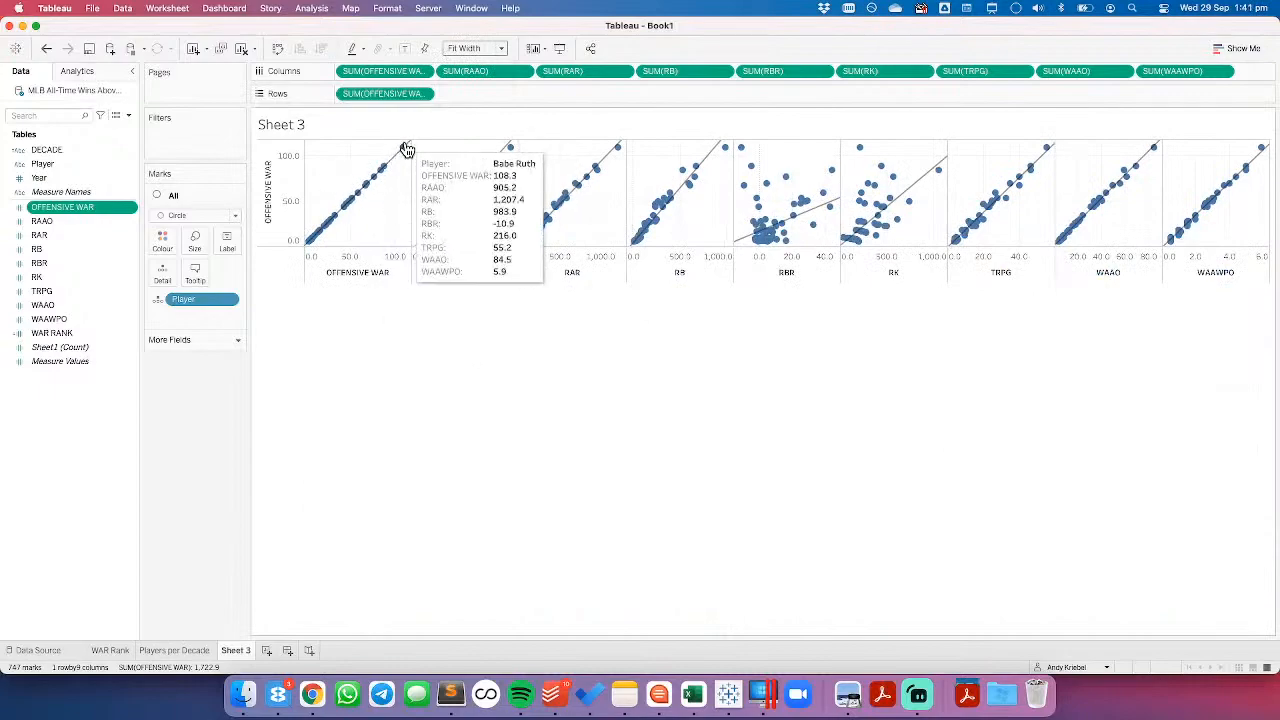
Step: Remove the RBR and RK measures from Columns so their plots are dropped from the row of scatter plots
mouse_move(476, 170)
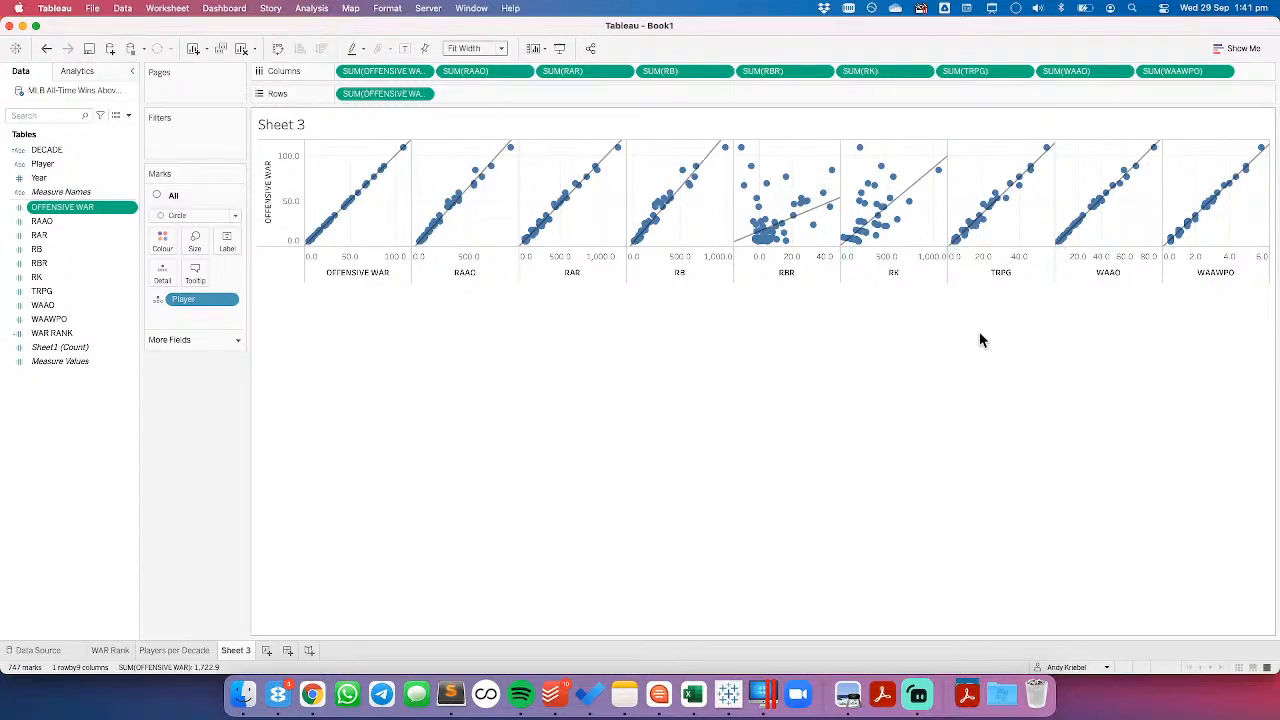
mouse_move(783, 71)
left_mouse_down()
mouse_move(766, 37)
mouse_move(777, 47)
left_mouse_up()
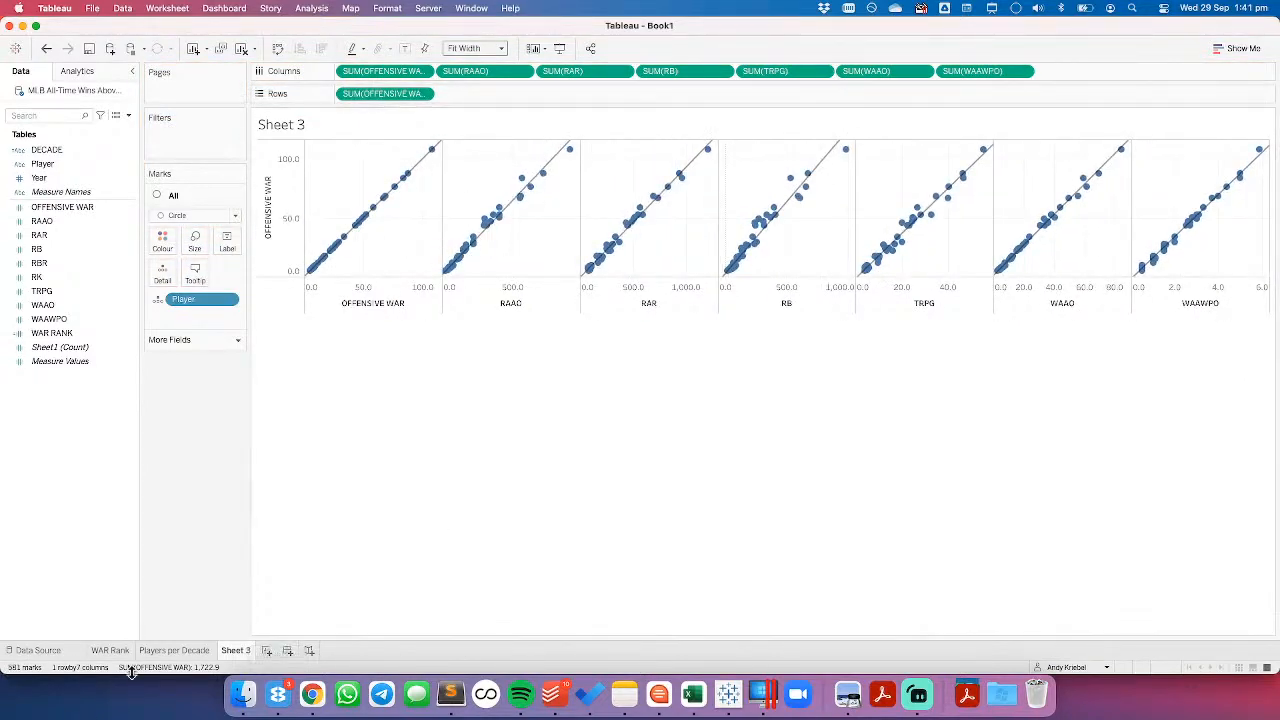
Step: Switch to Chrome to look up RBR in ESPN's glossary, checking the metric definitions against the field names in Tableau
left_click(310, 694)
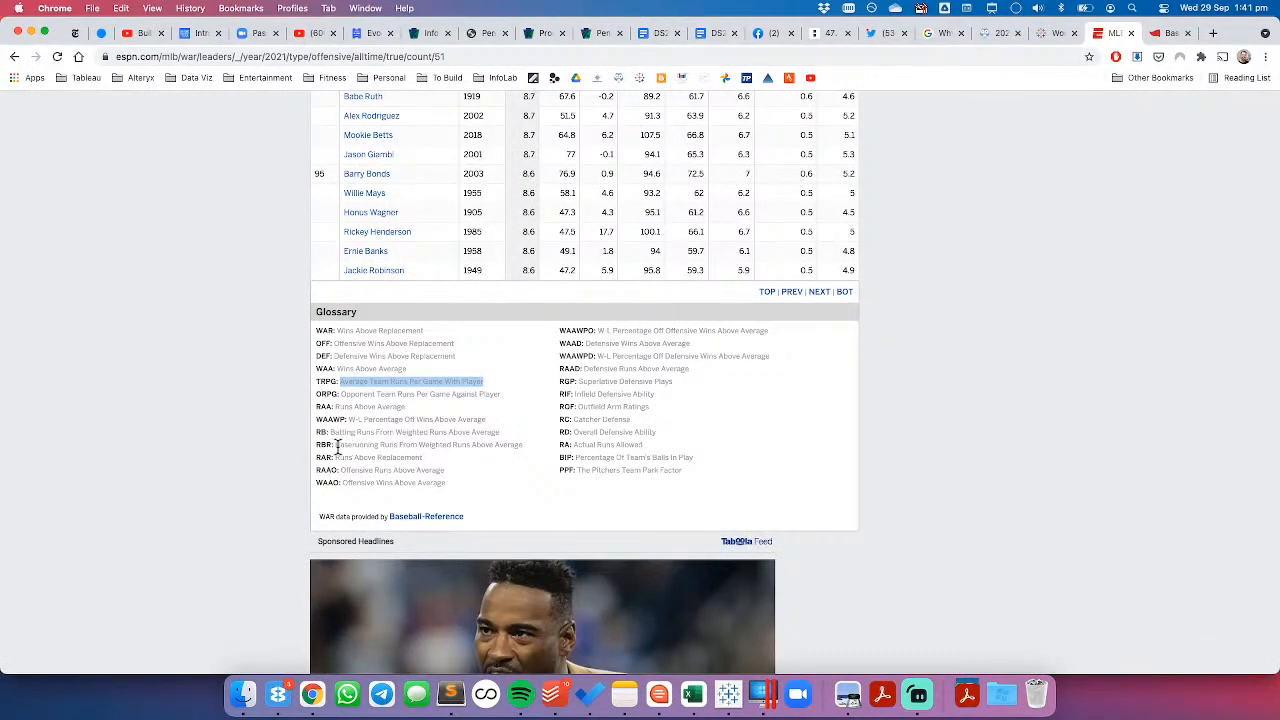
left_click_drag(334, 446, 522, 443)
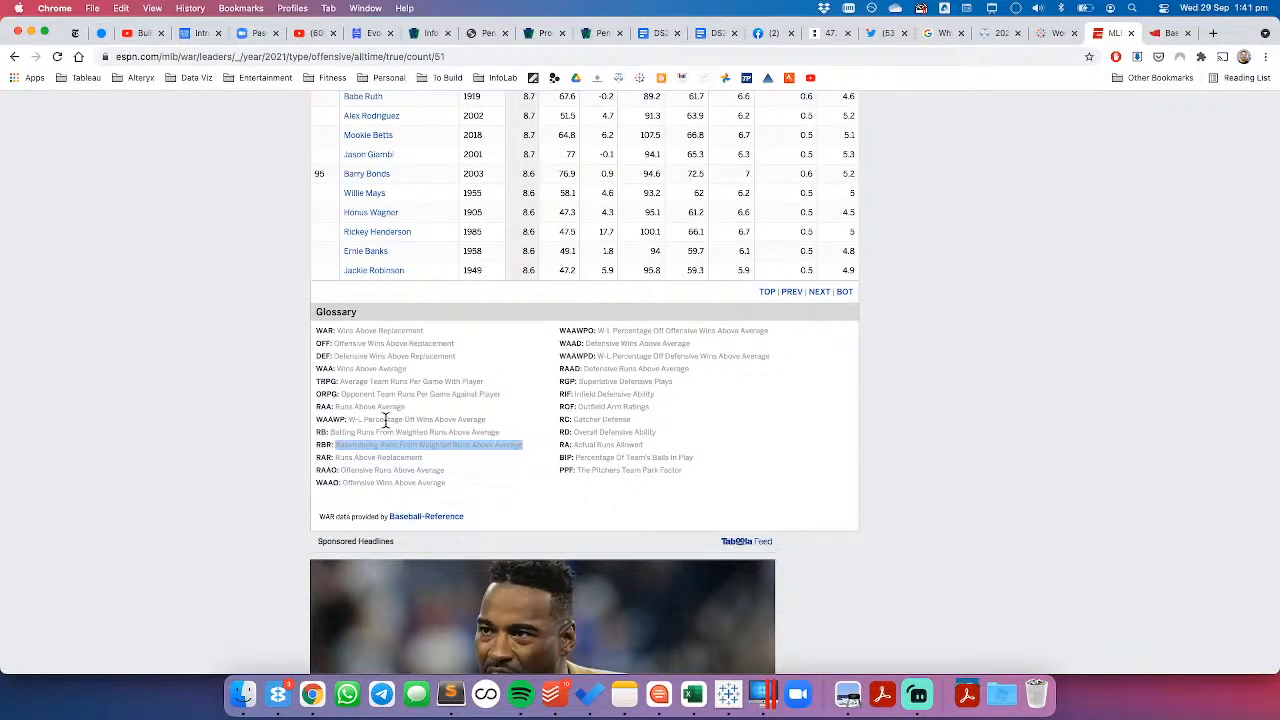
left_click(728, 694)
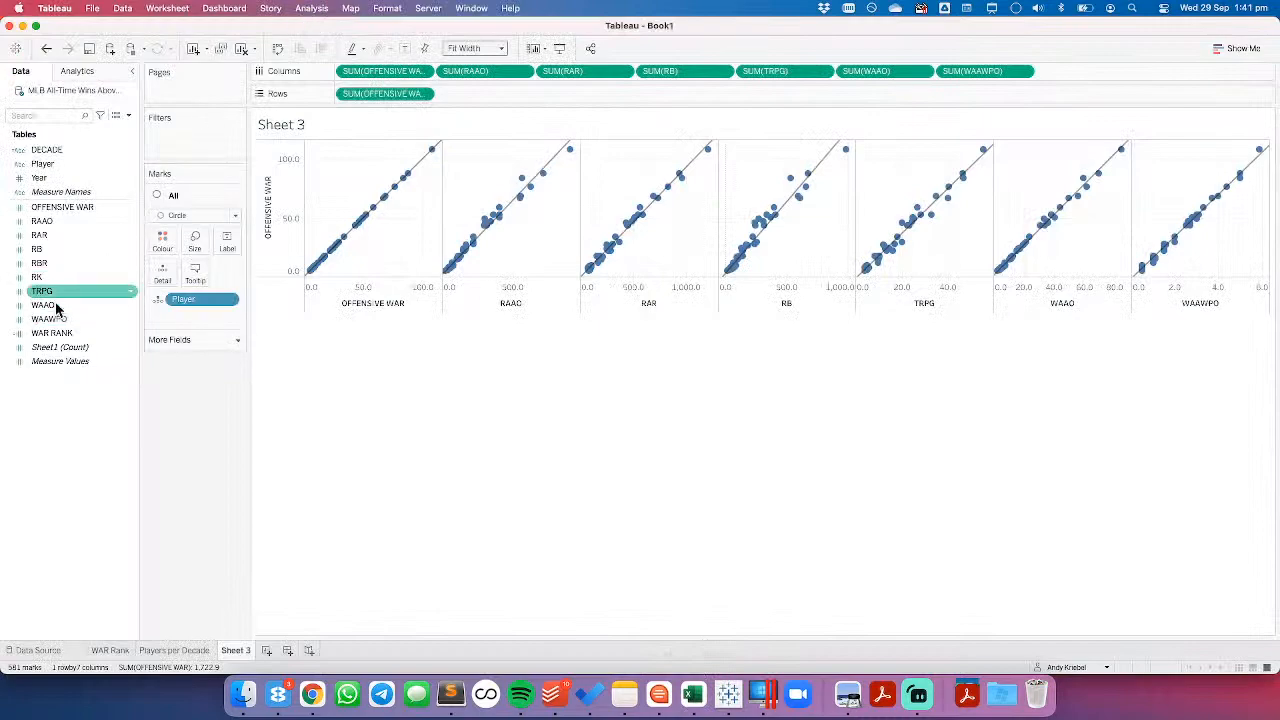
left_click(312, 694)
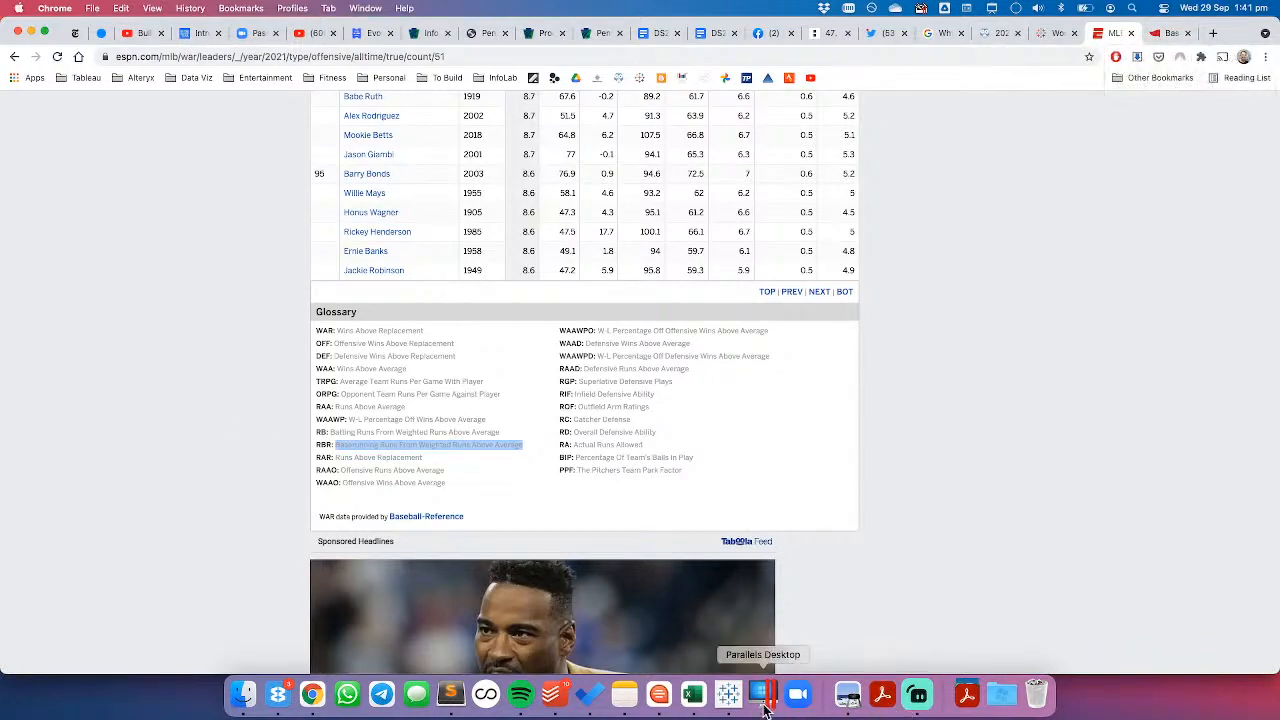
left_click(728, 695)
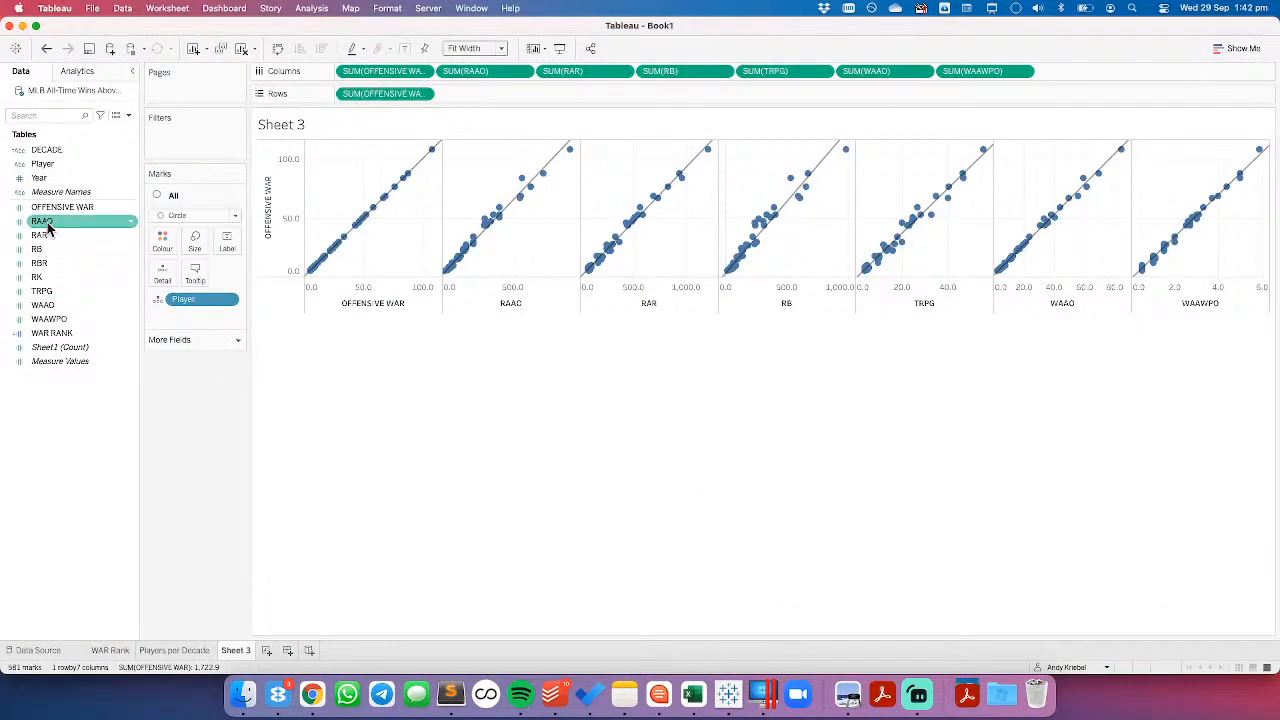
Step: Try renaming the RAAO field to Offensive Runs Above Average, copied from the ESPN glossary in Chrome, and undo the rename in Tableau
key("super+Tab")
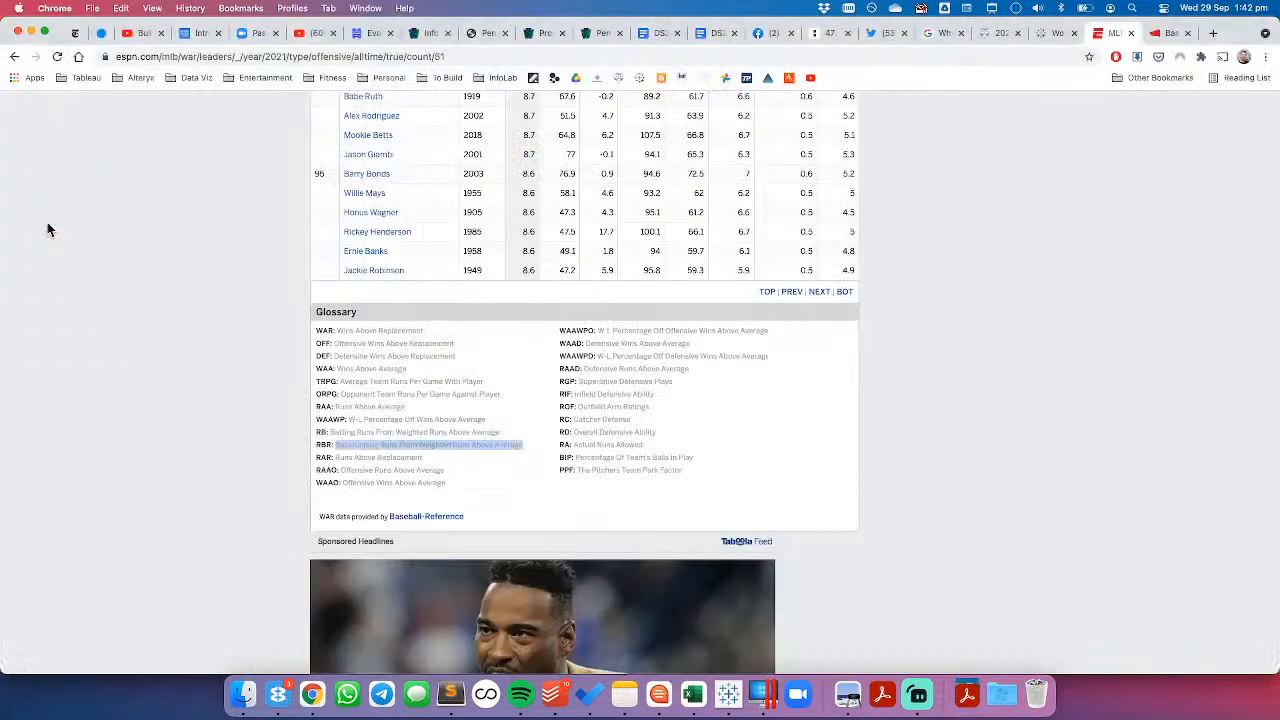
left_click(341, 470)
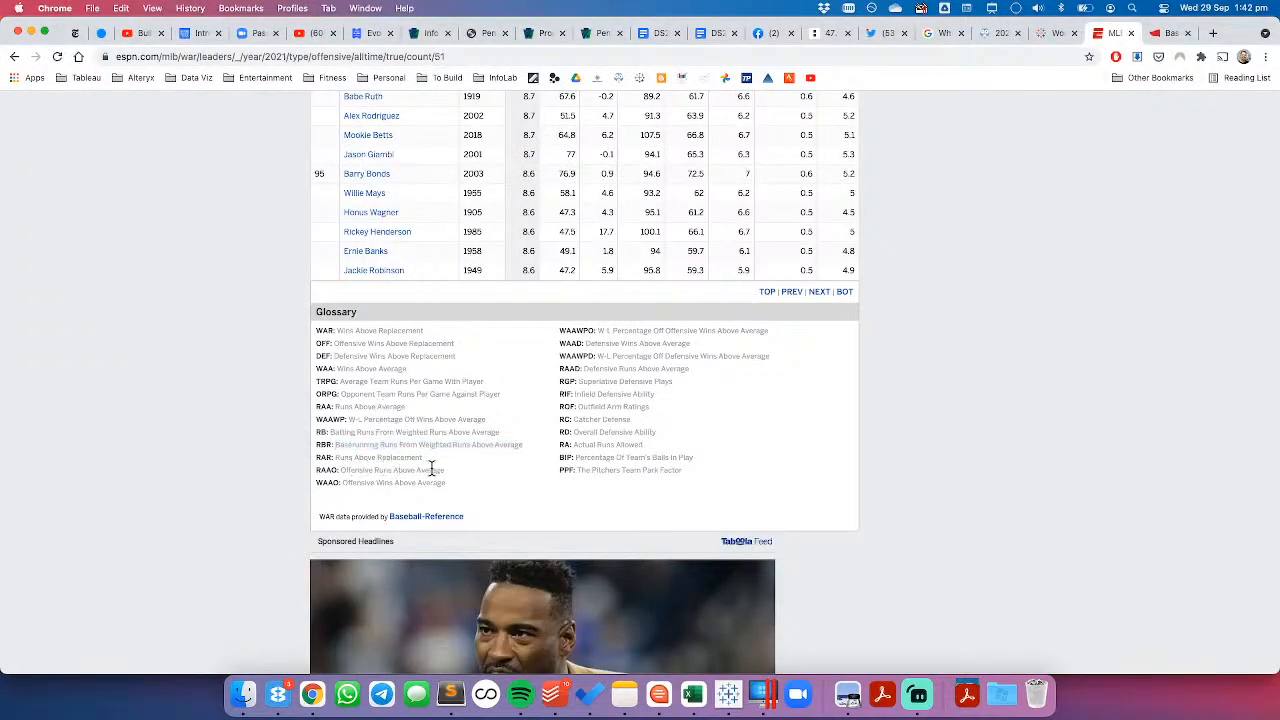
mouse_move(442, 470)
left_mouse_down()
mouse_move(342, 469)
mouse_move(446, 476)
left_mouse_up()
key("cmd+c")
left_click(339, 469)
key("super+Tab")
left_click(45, 207)
right_click(43, 220)
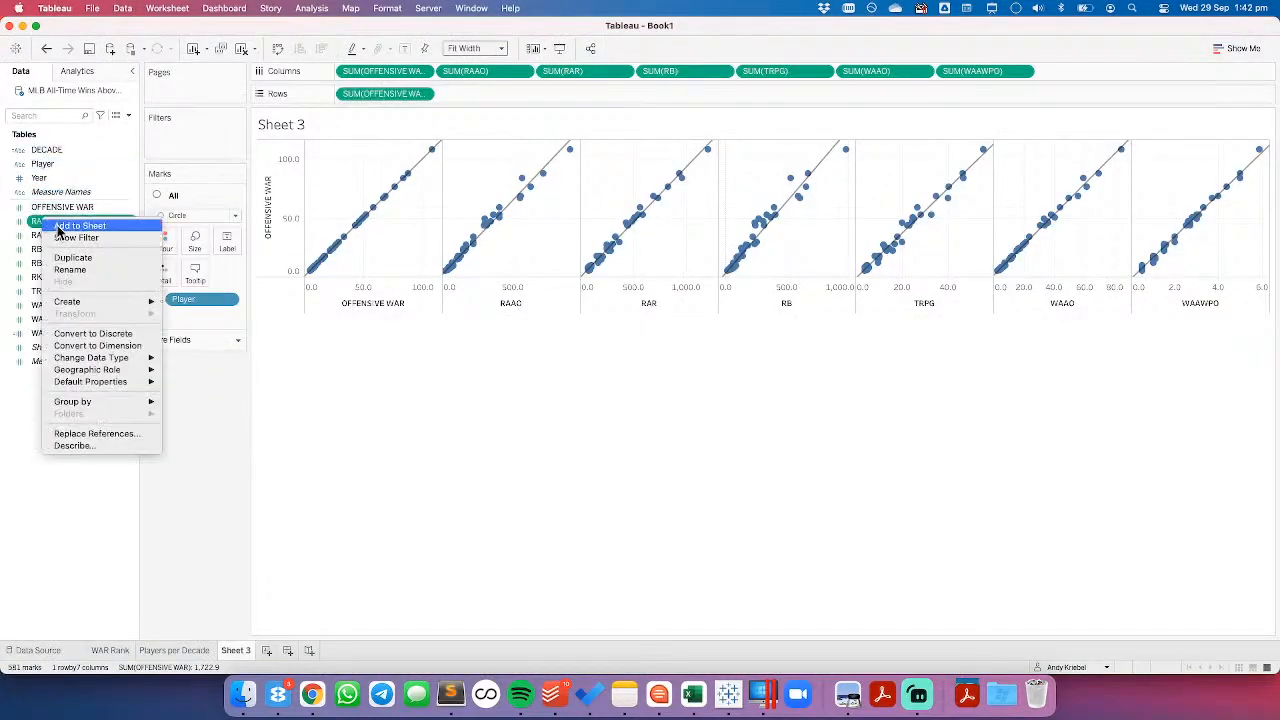
left_click(80, 276)
key("cmd+v")
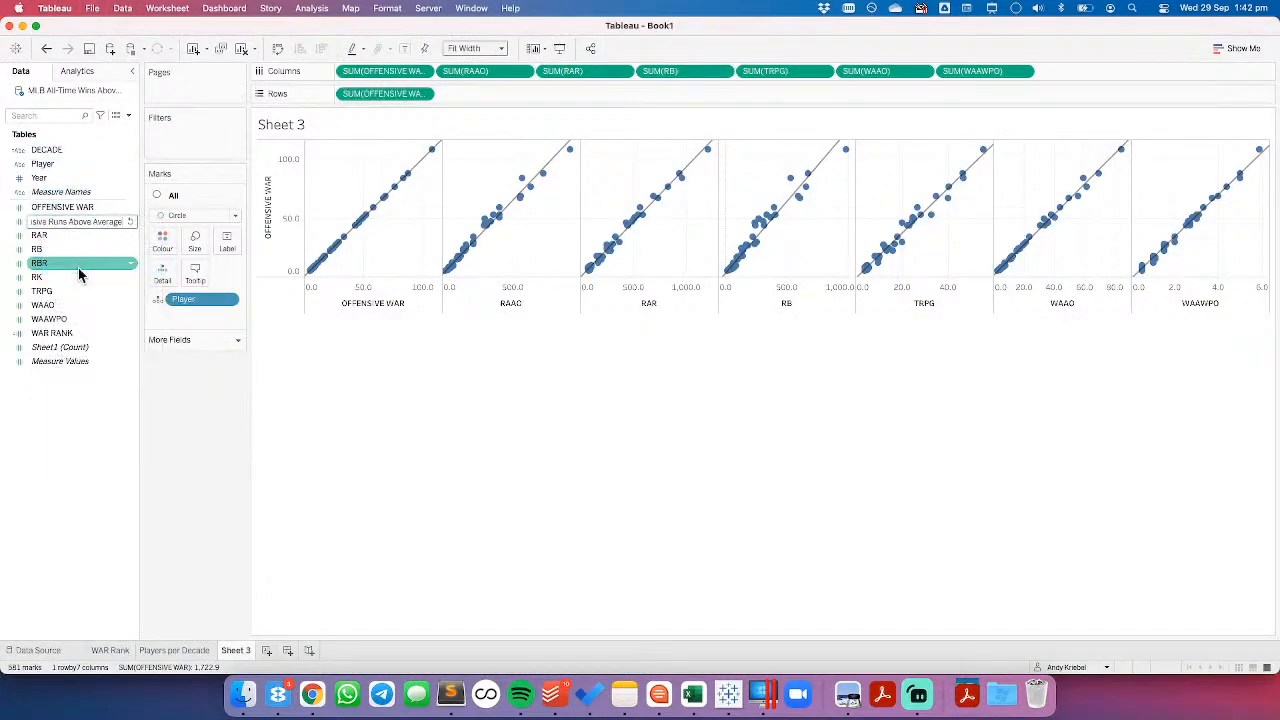
key("Return")
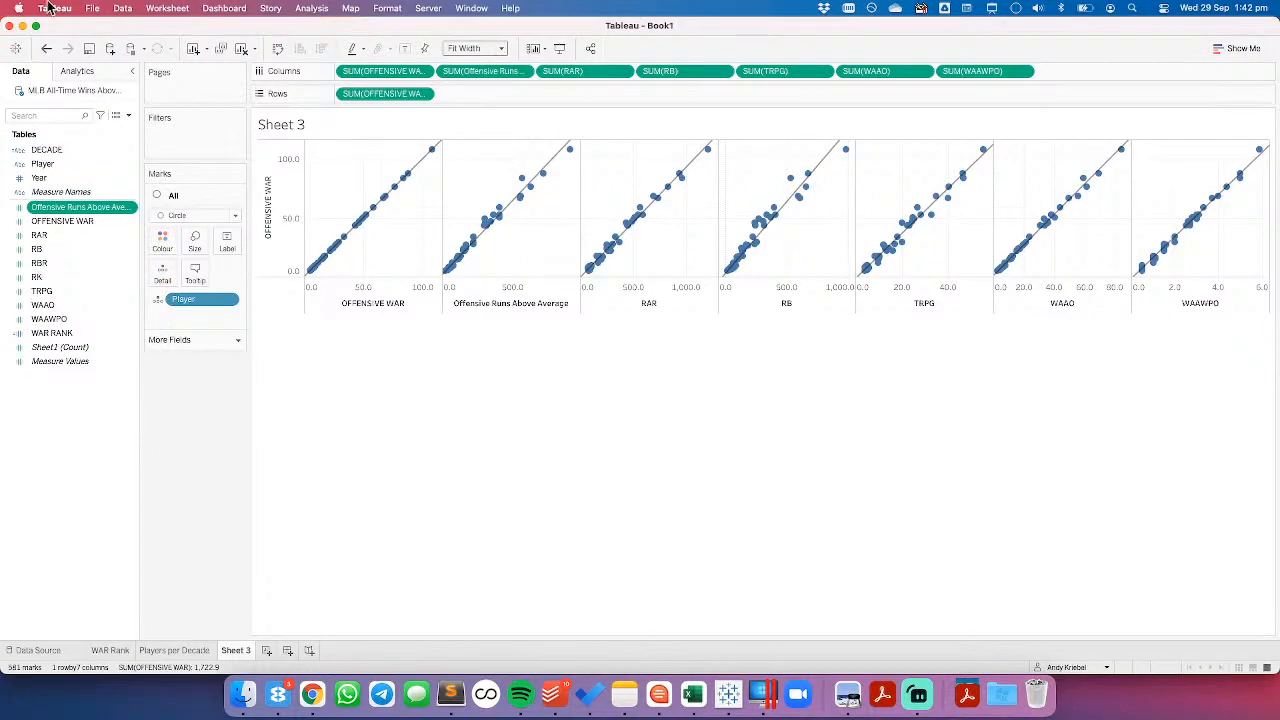
left_click(47, 50)
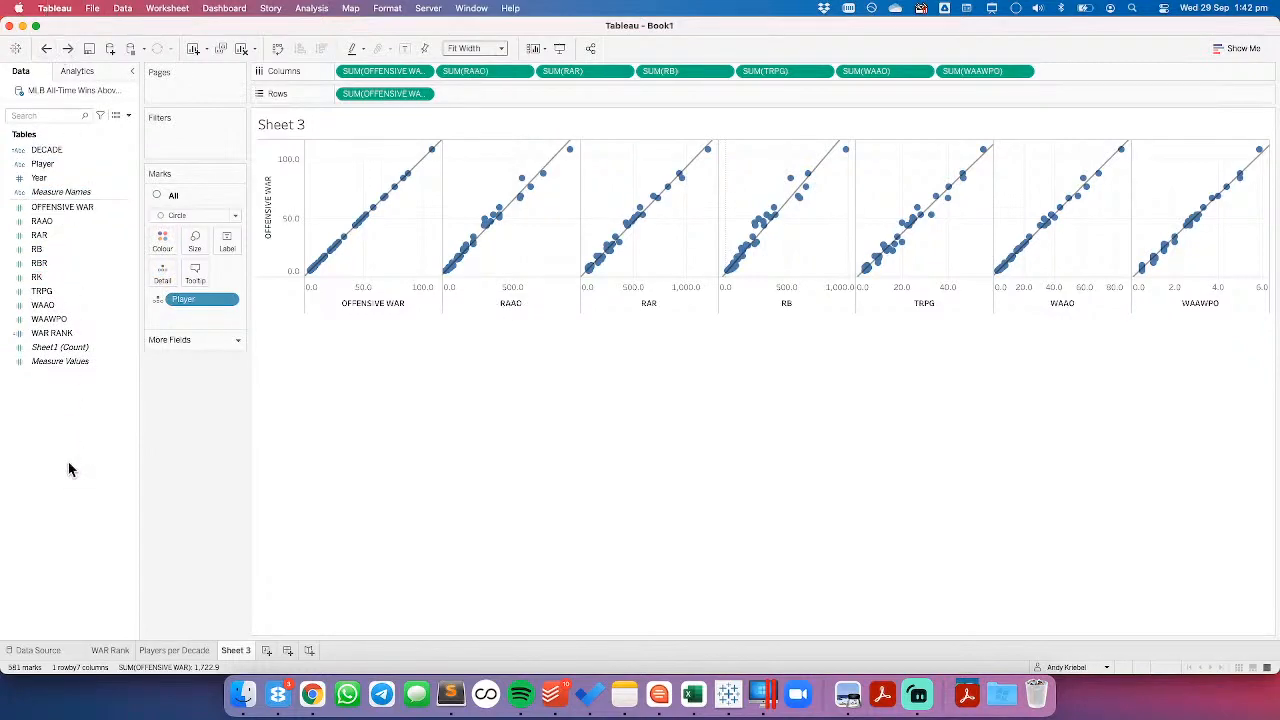
Step: Rename the OFFENSIVE WAR field as OFF
right_click(48, 207)
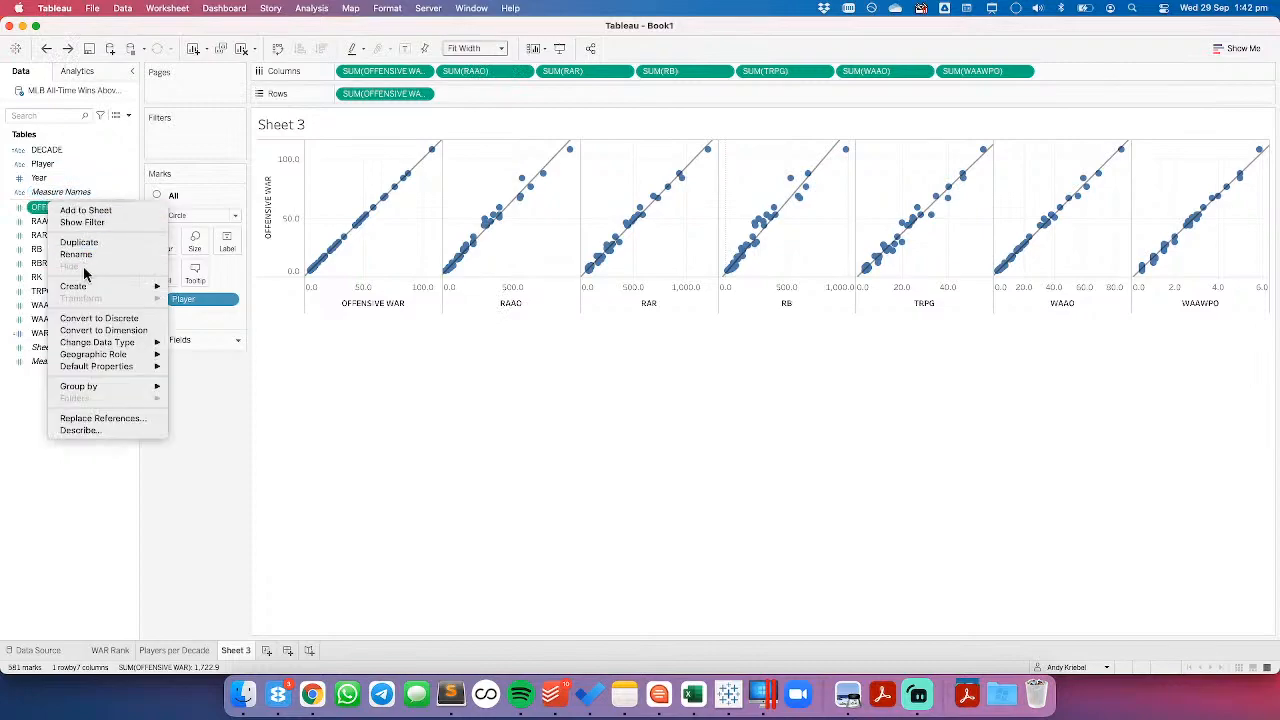
left_click(87, 257)
type("OFF")
key("Return")
left_click(92, 470)
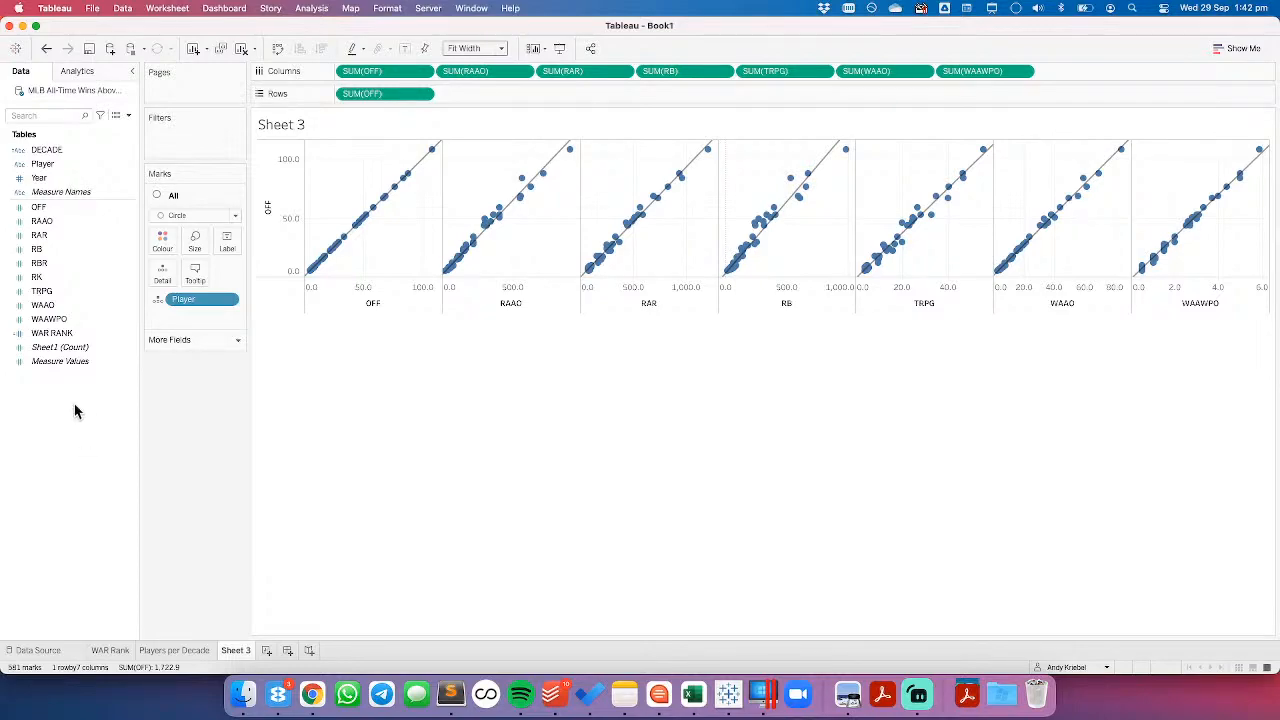
Step: Start a new parameter named Choose First Stat with data type String and allowable values restricted to a list
left_click(66, 360)
right_click(66, 360)
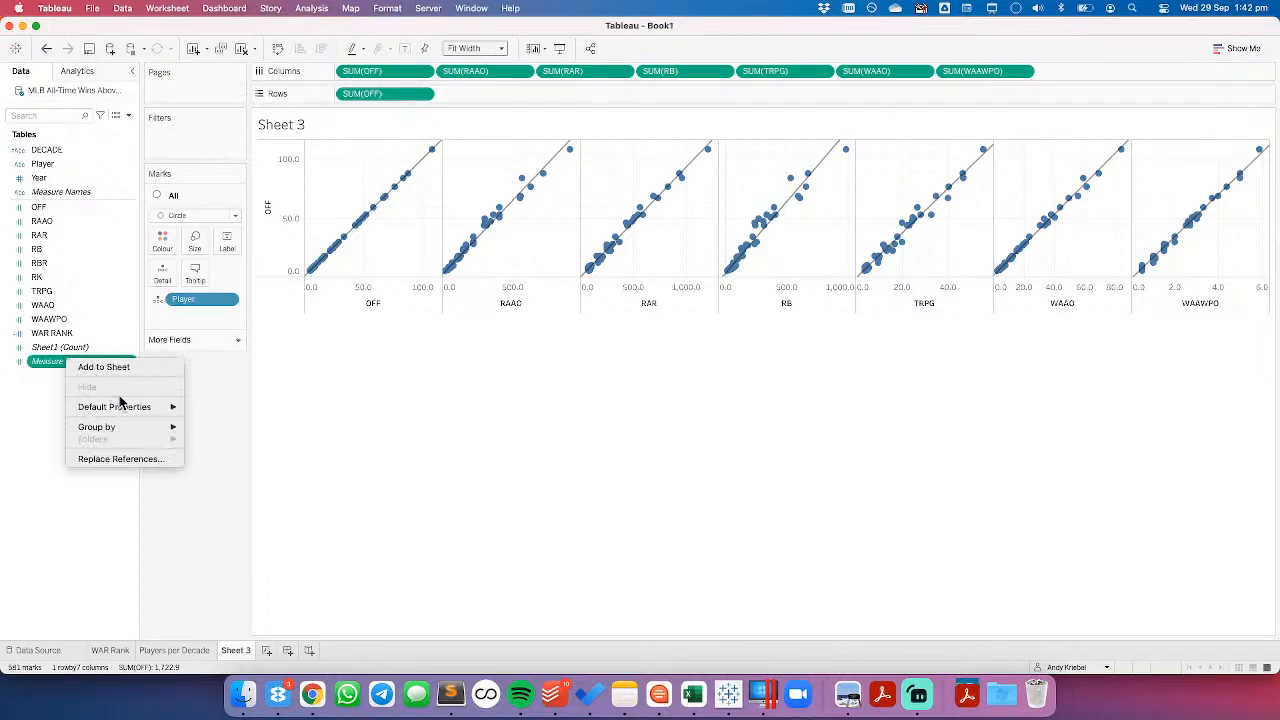
left_click(40, 442)
right_click(40, 442)
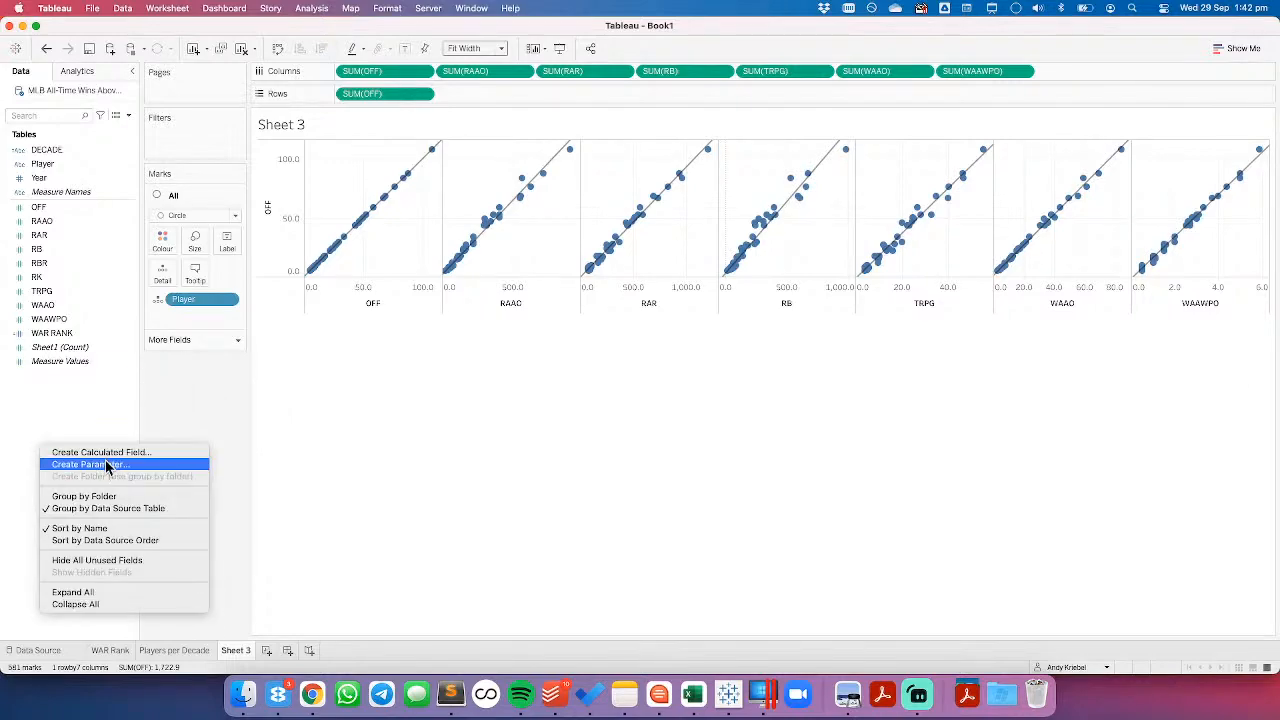
left_click(107, 466)
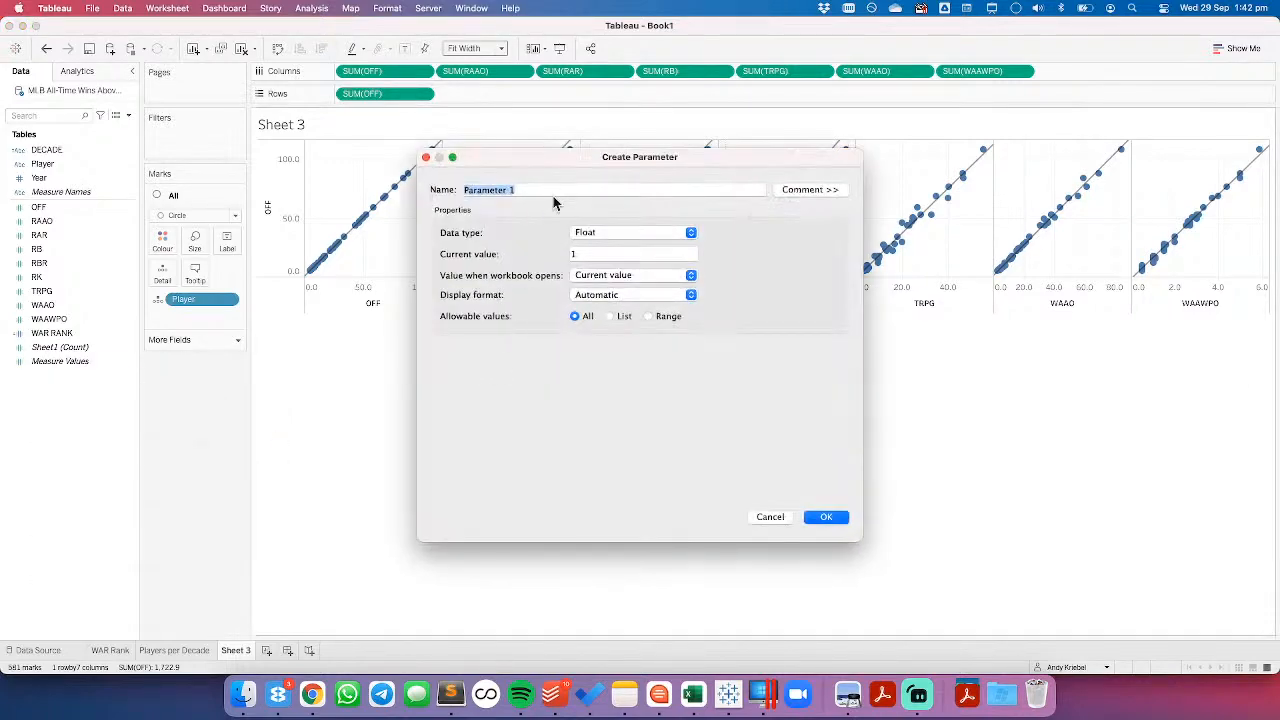
type("Choose First Stat")
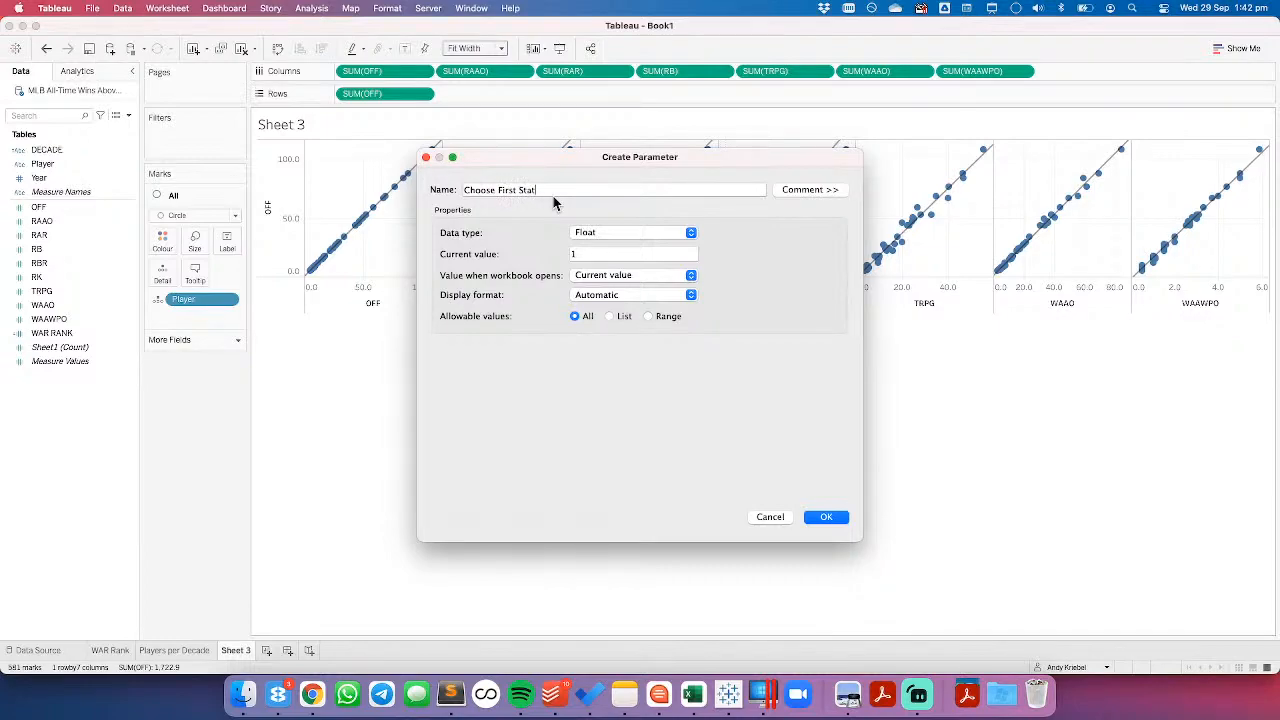
left_click(589, 234)
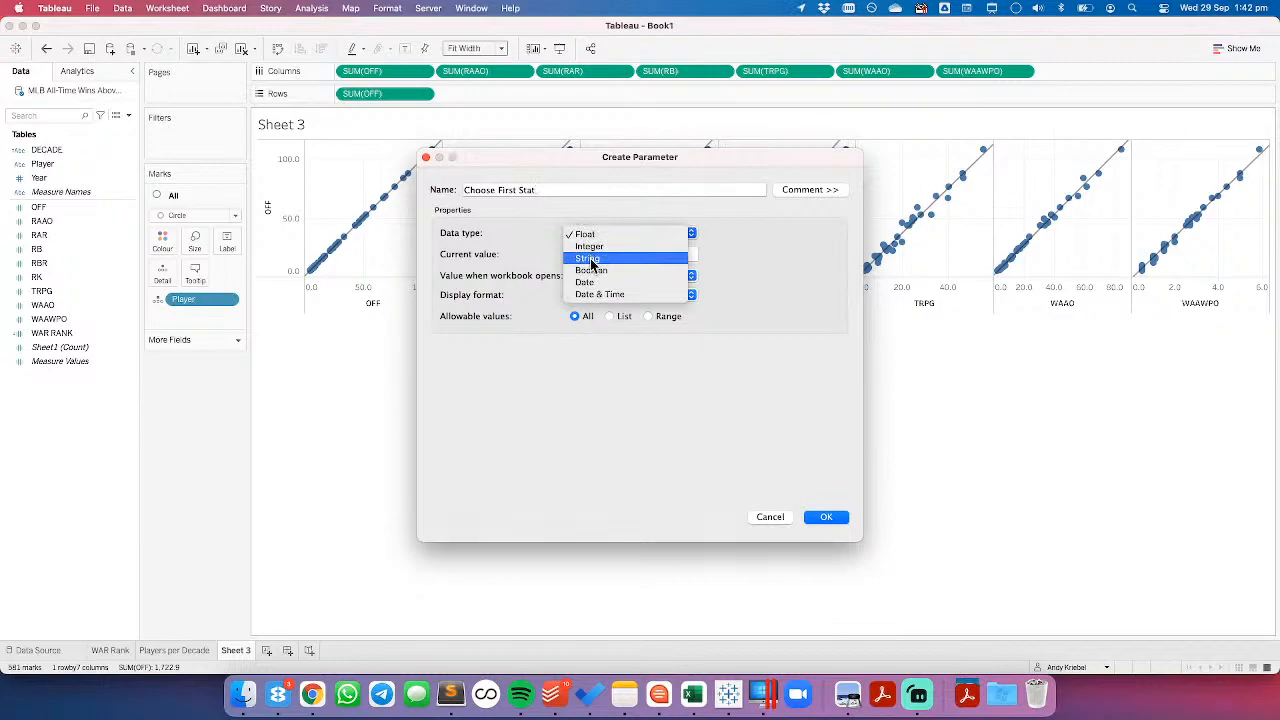
left_click(589, 259)
left_click(612, 317)
left_click(483, 392)
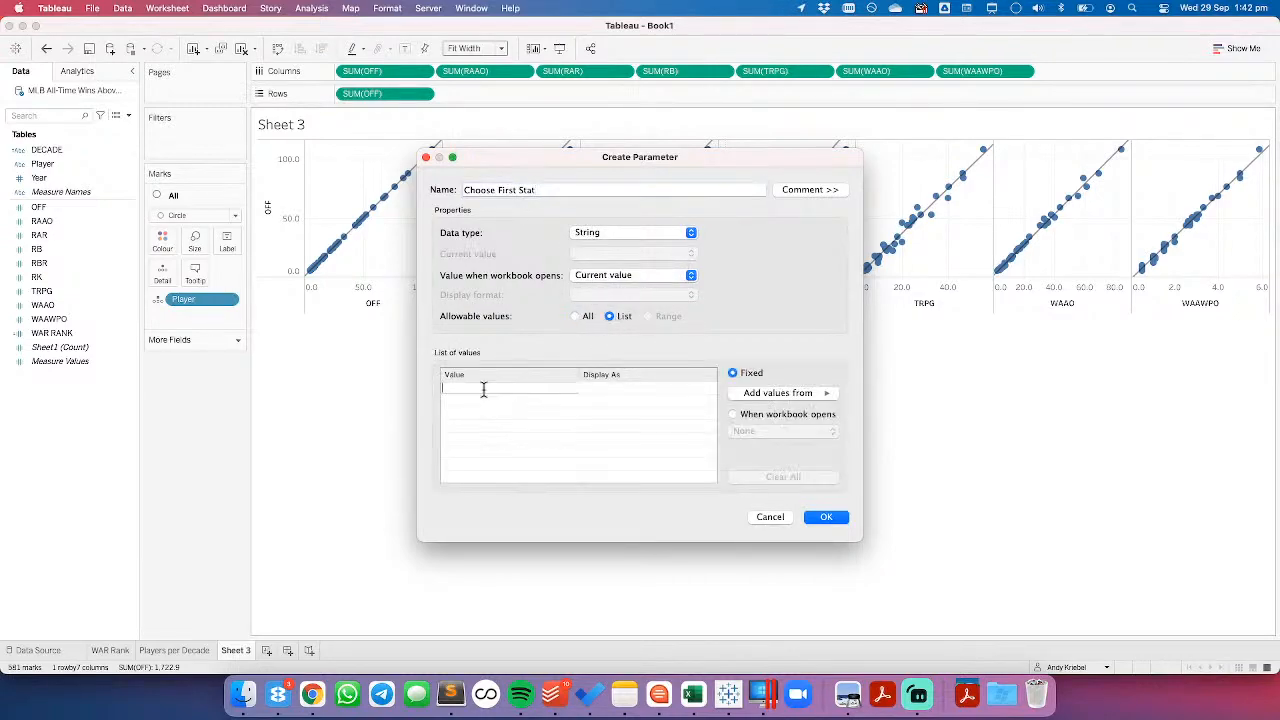
Step: Switch to Excel, open the MLB All-Time Wins Above Replacement workbook, and copy the header cells OFF through TRPG
left_click(826, 396)
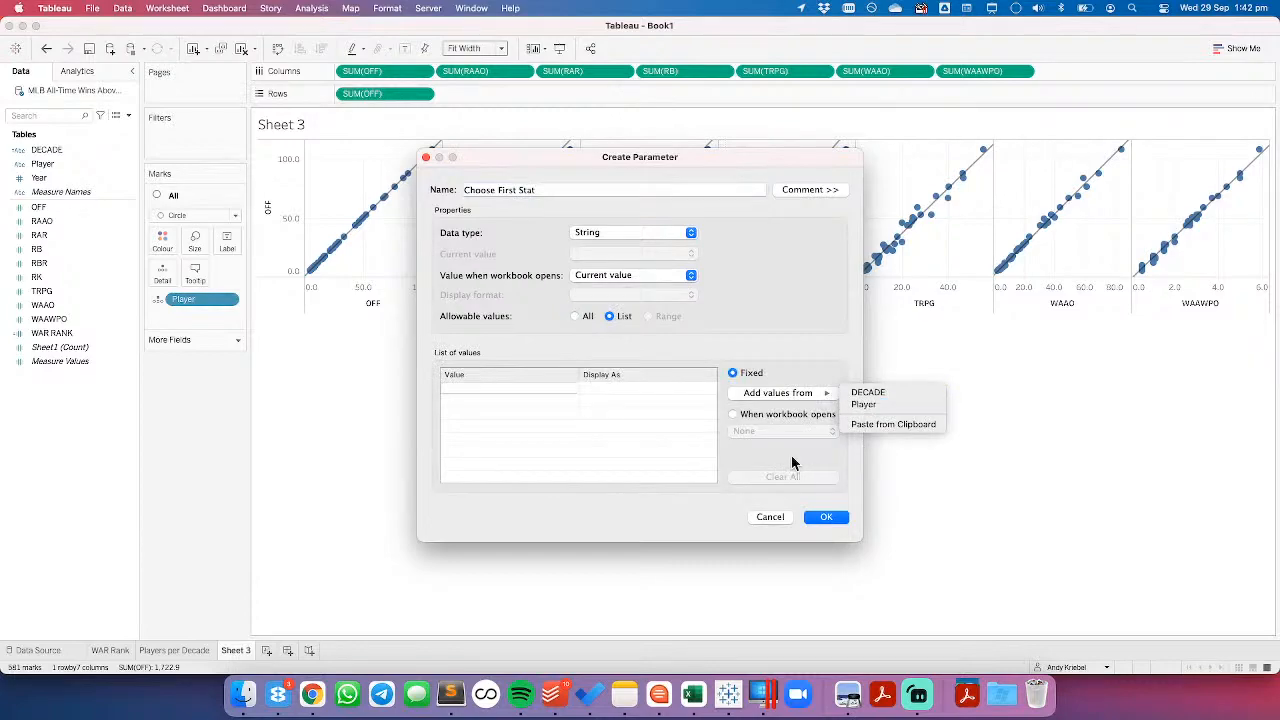
left_click(693, 694)
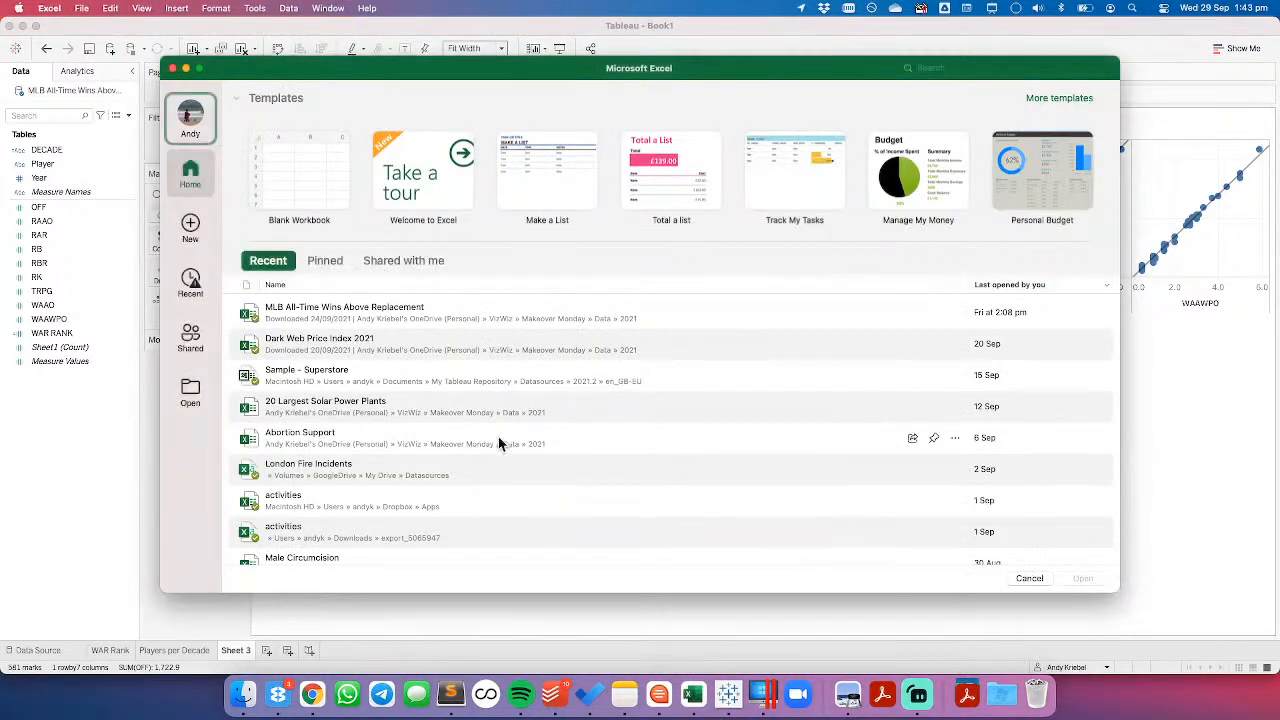
double_click(358, 310)
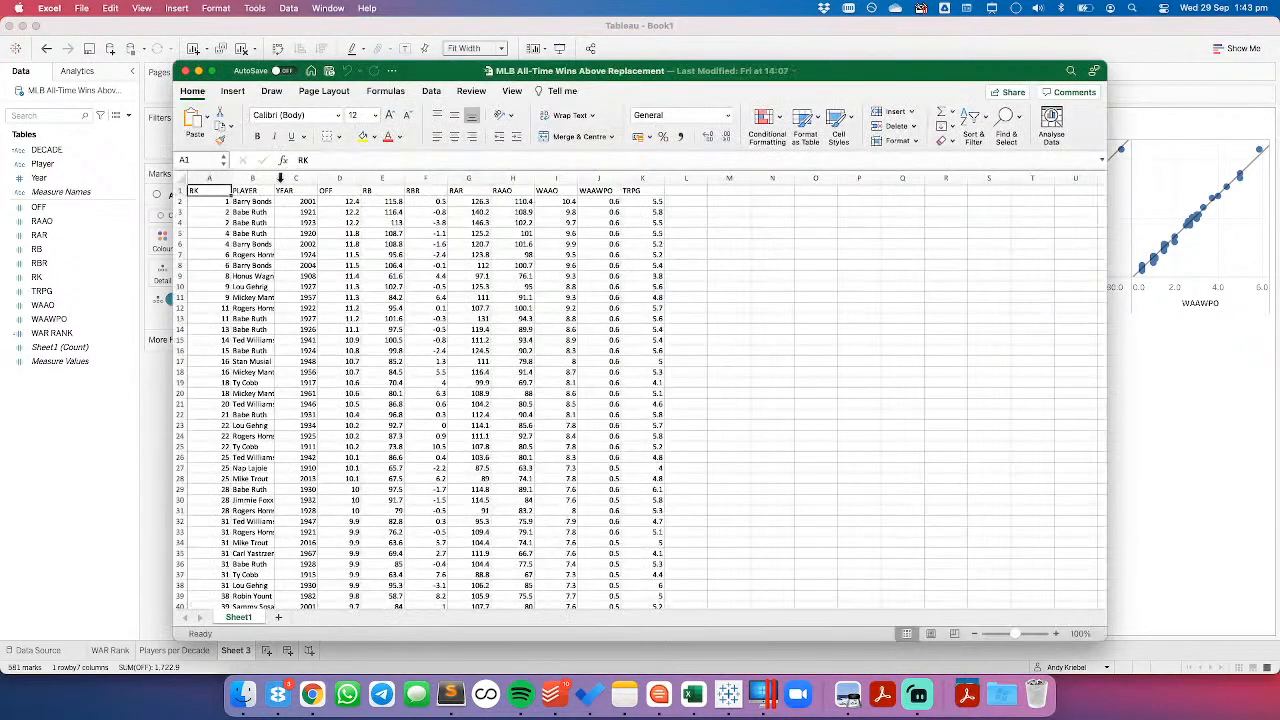
left_click_drag(326, 190, 634, 190)
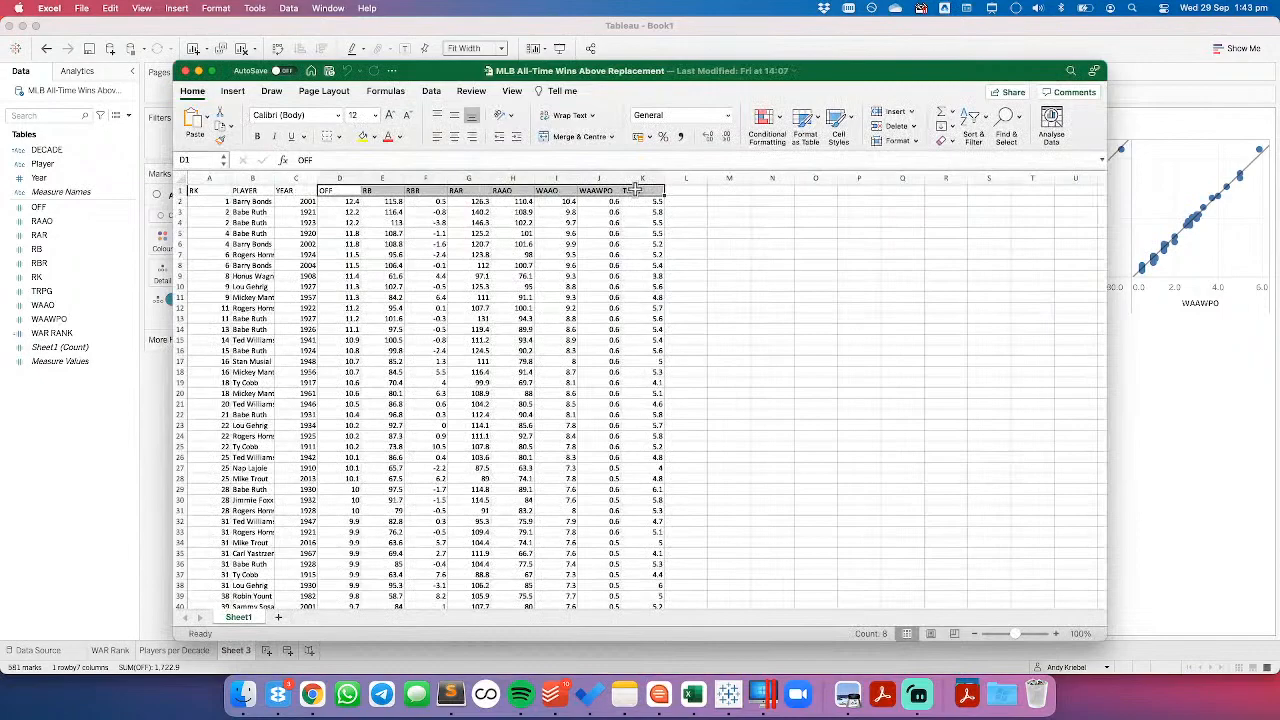
key("super+c")
Step: Switch back to Tableau, try filling the parameter's value list with the copied header row, and remove the pasted entry
key("super+Tab")
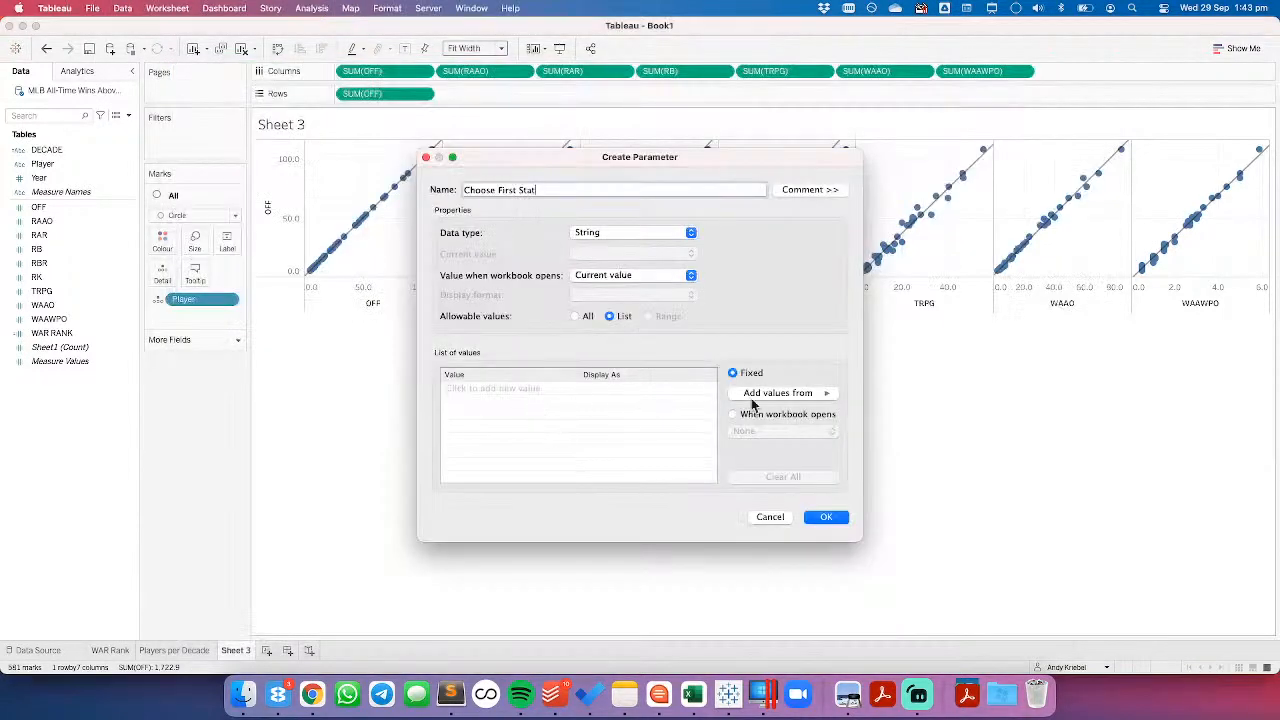
left_click(834, 400)
left_click(866, 424)
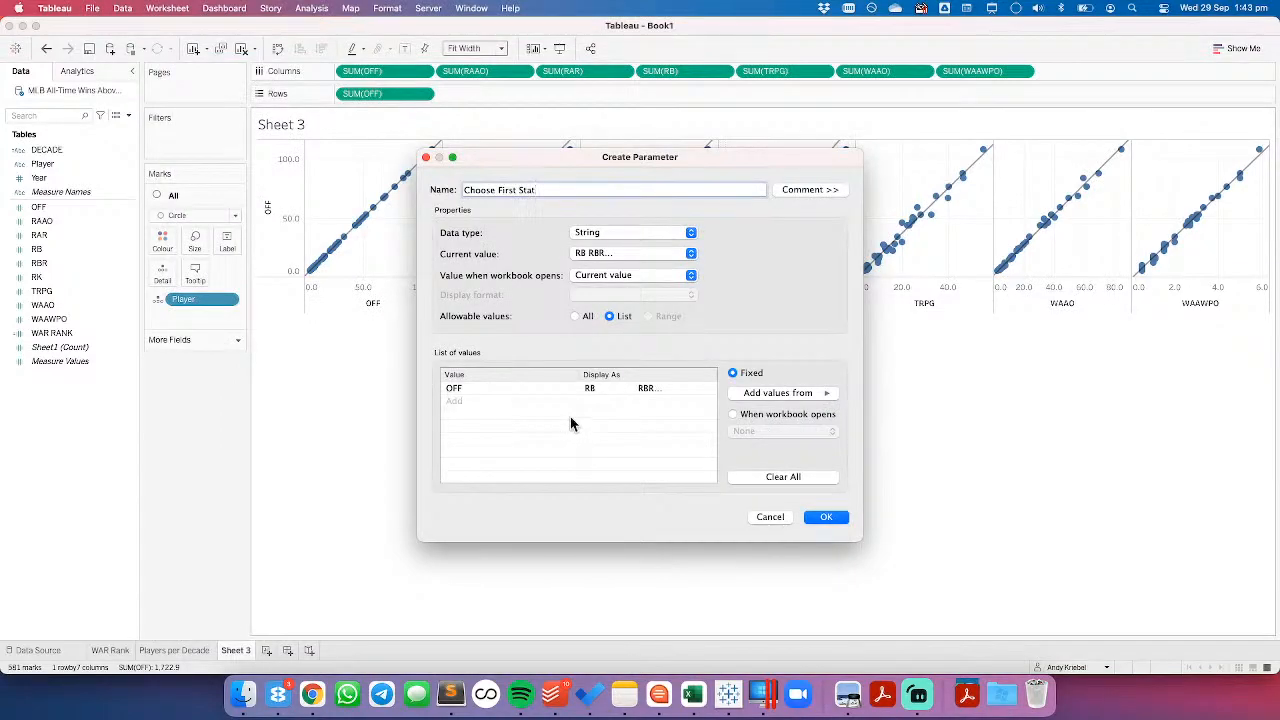
left_click(708, 388)
Step: Switch to Excel and paste the copied headers transposed into column N starting at N1, ready to copy as a vertical list
key("super+Tab")
left_click(765, 192)
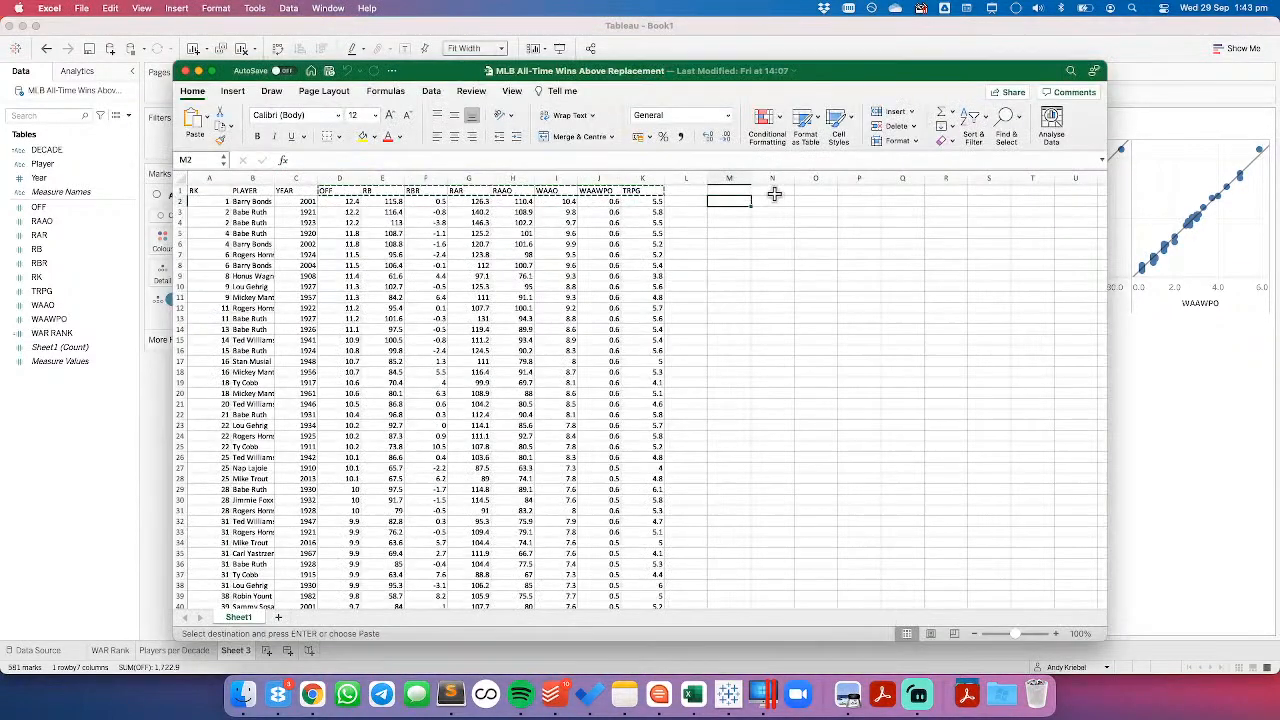
right_click(785, 200)
mouse_move(856, 250)
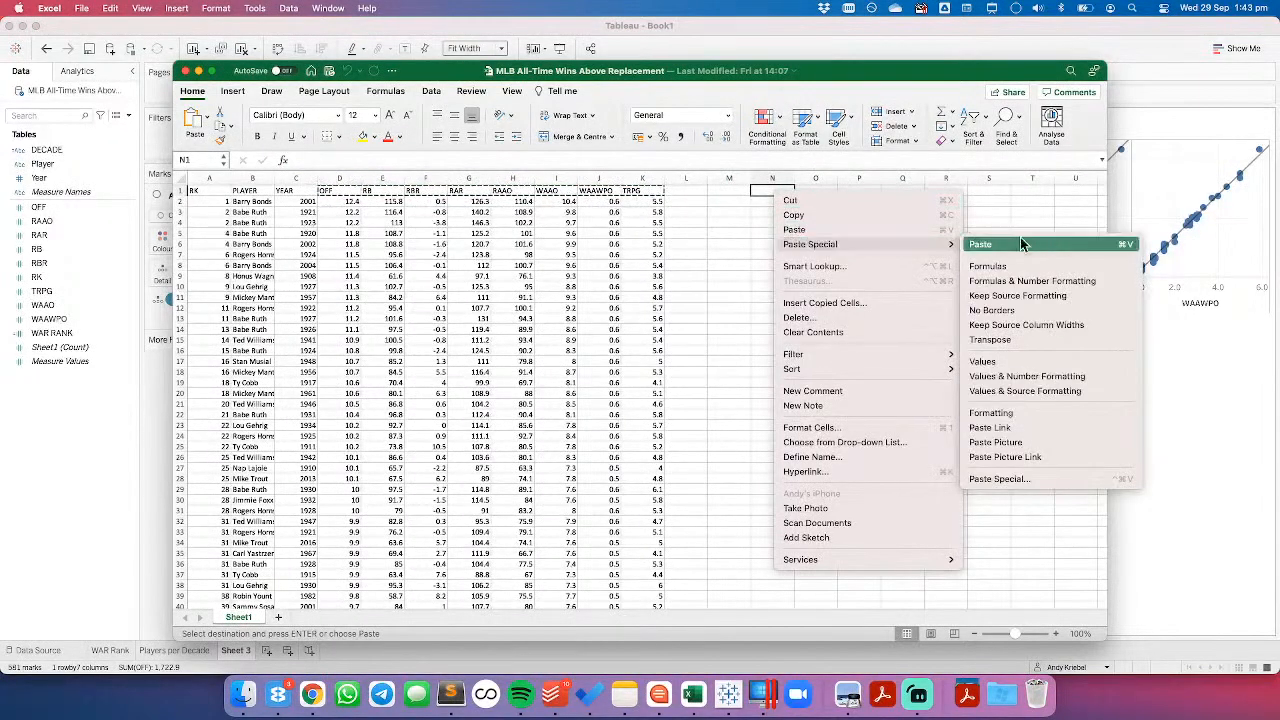
left_click(1015, 343)
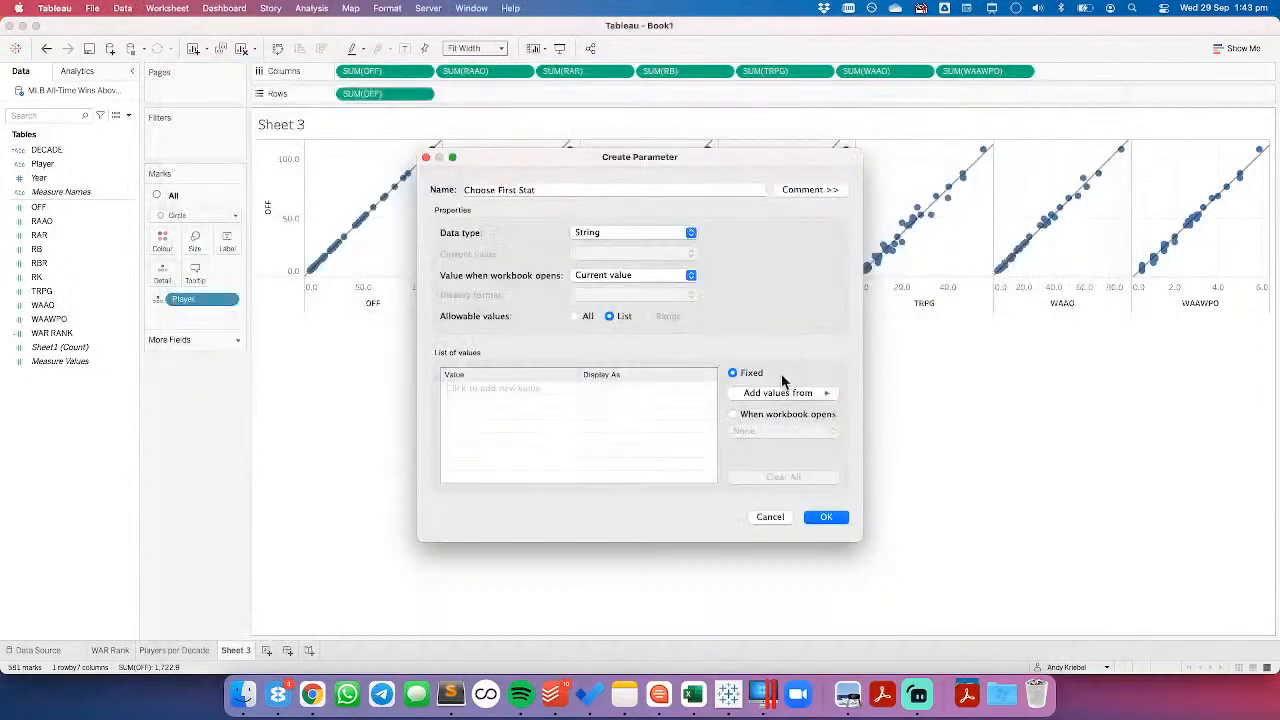
Step: Fill the Choose First Stat value list in Tableau from the clipboard with the eight stats OFF through TRPG
left_click(785, 393)
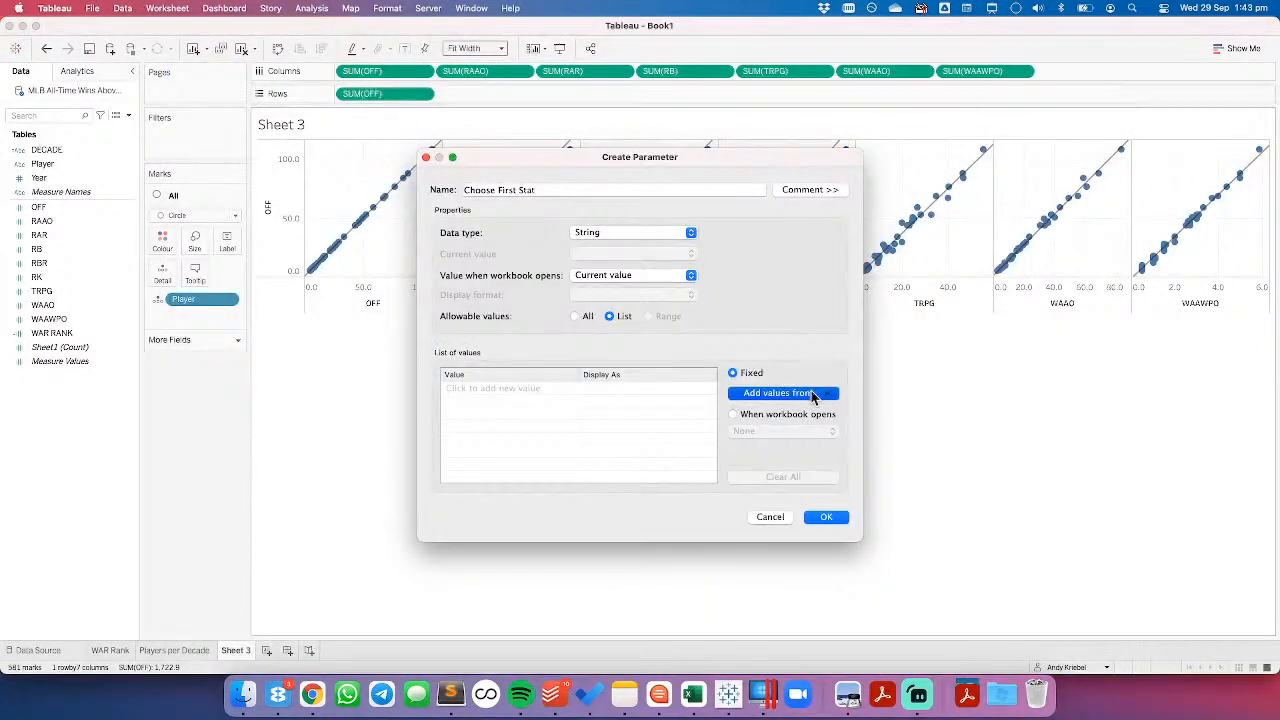
left_click(885, 424)
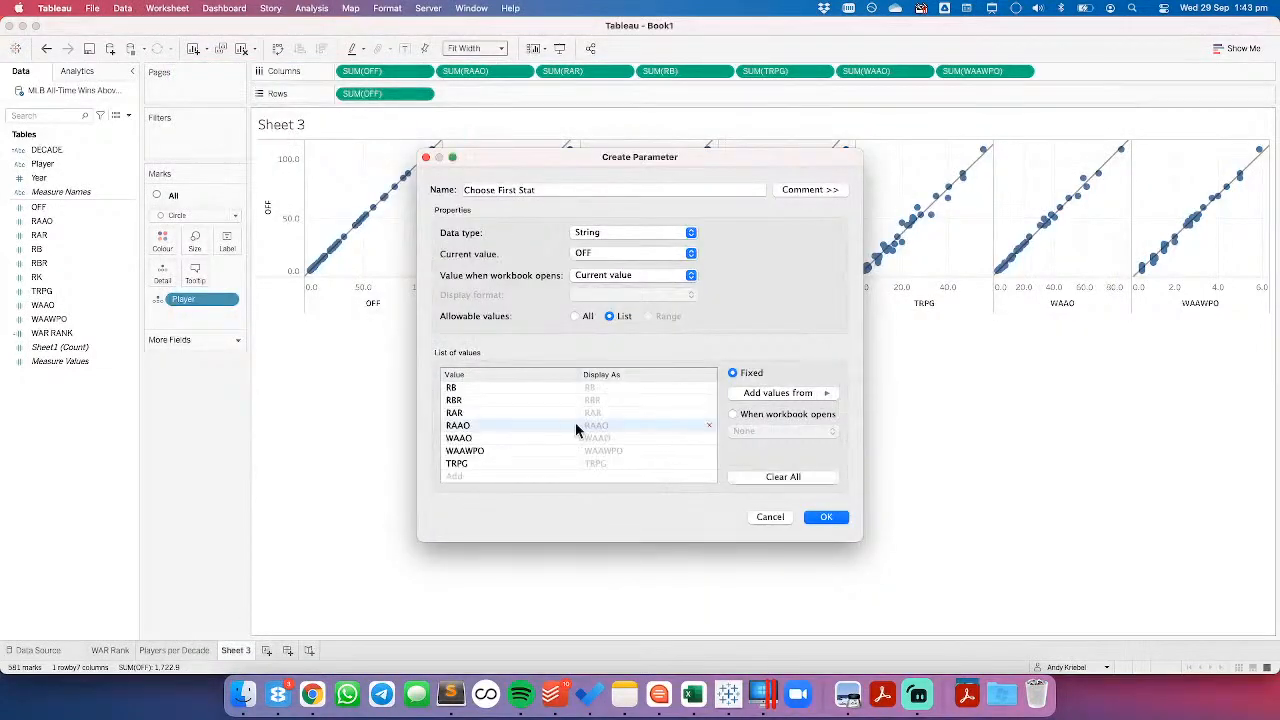
scroll(625, 428, "up", 2)
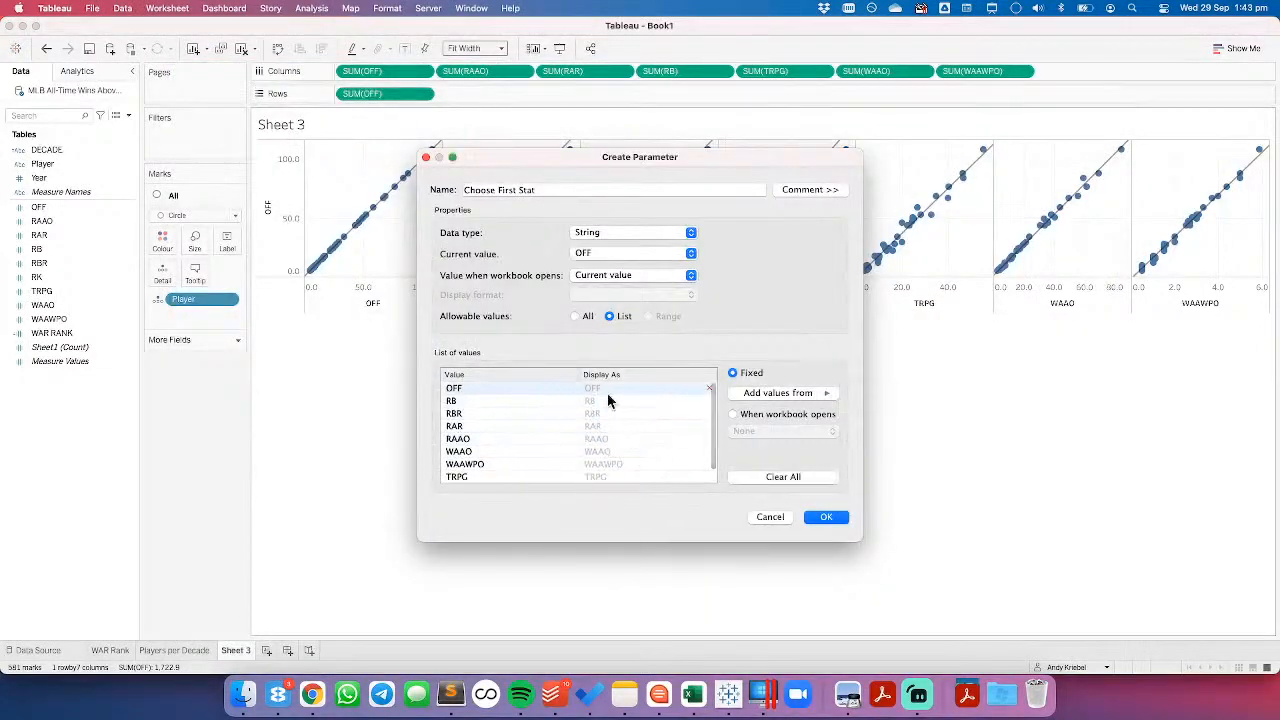
Step: Switch to Chrome and copy the OFF definition, Offensive Wins Above Replacement, from the ESPN glossary
left_click(599, 390)
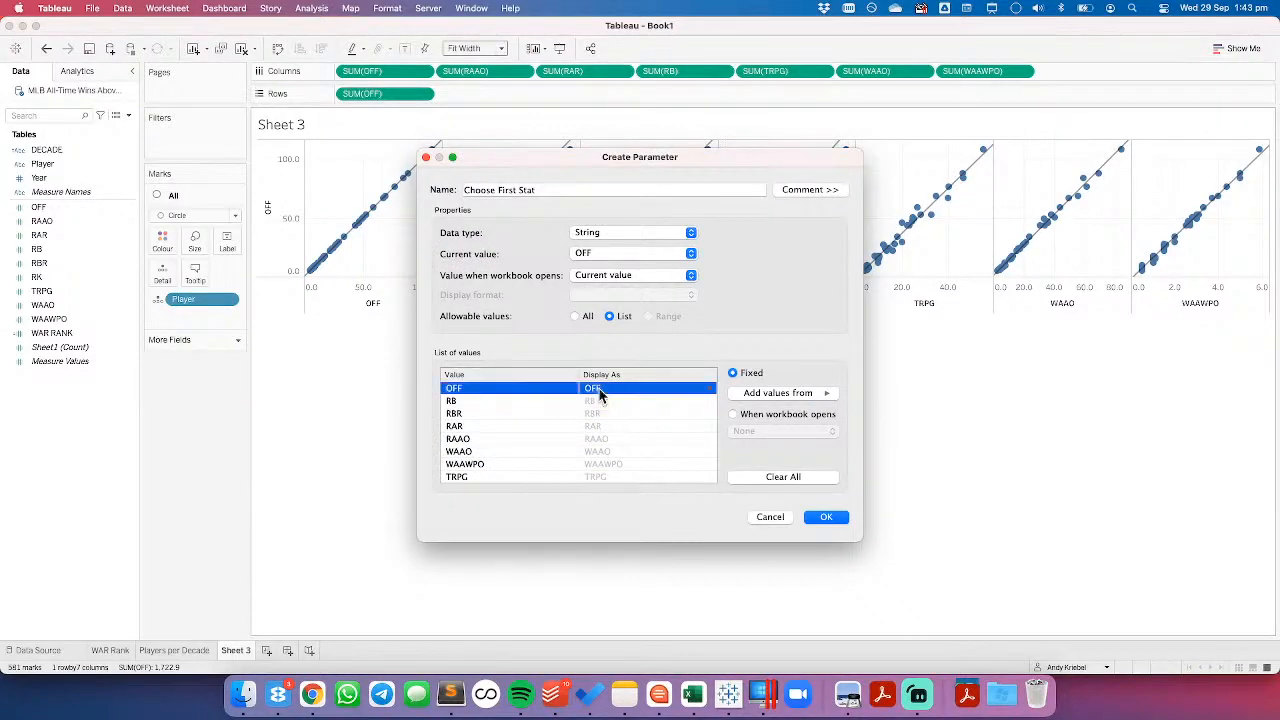
key("super+Tab")
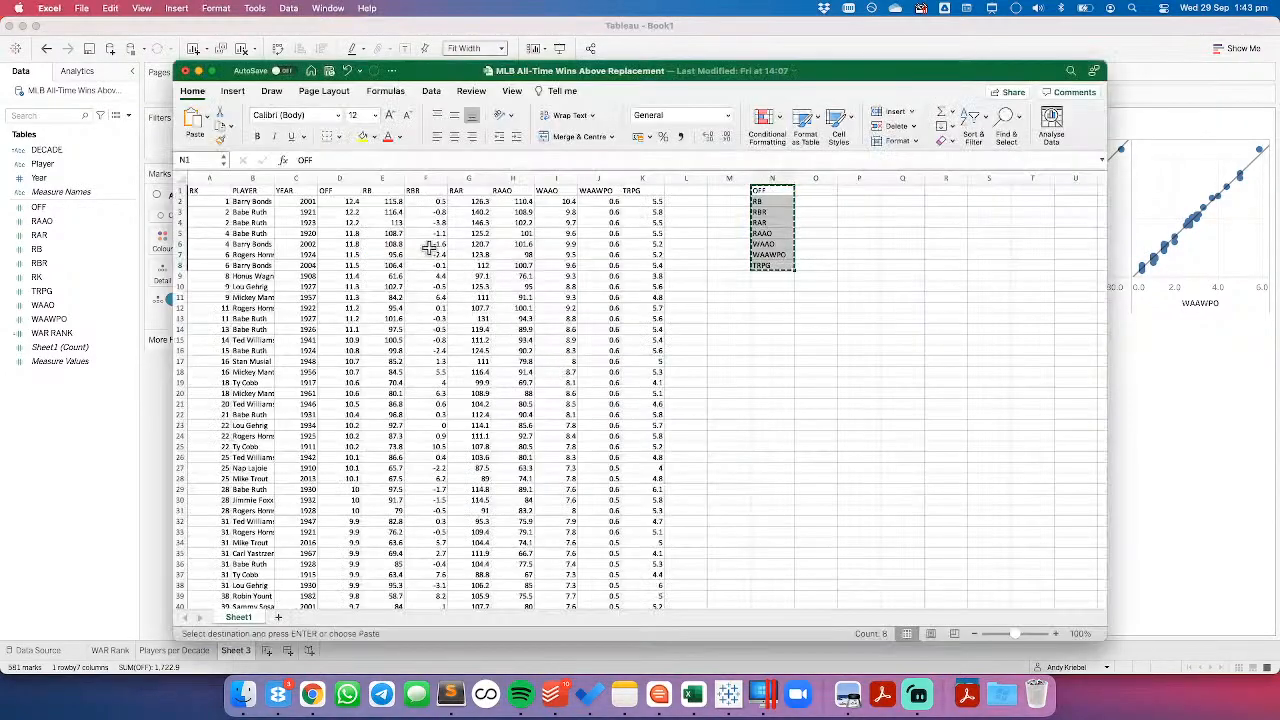
key("super+Tab")
key("Tab")
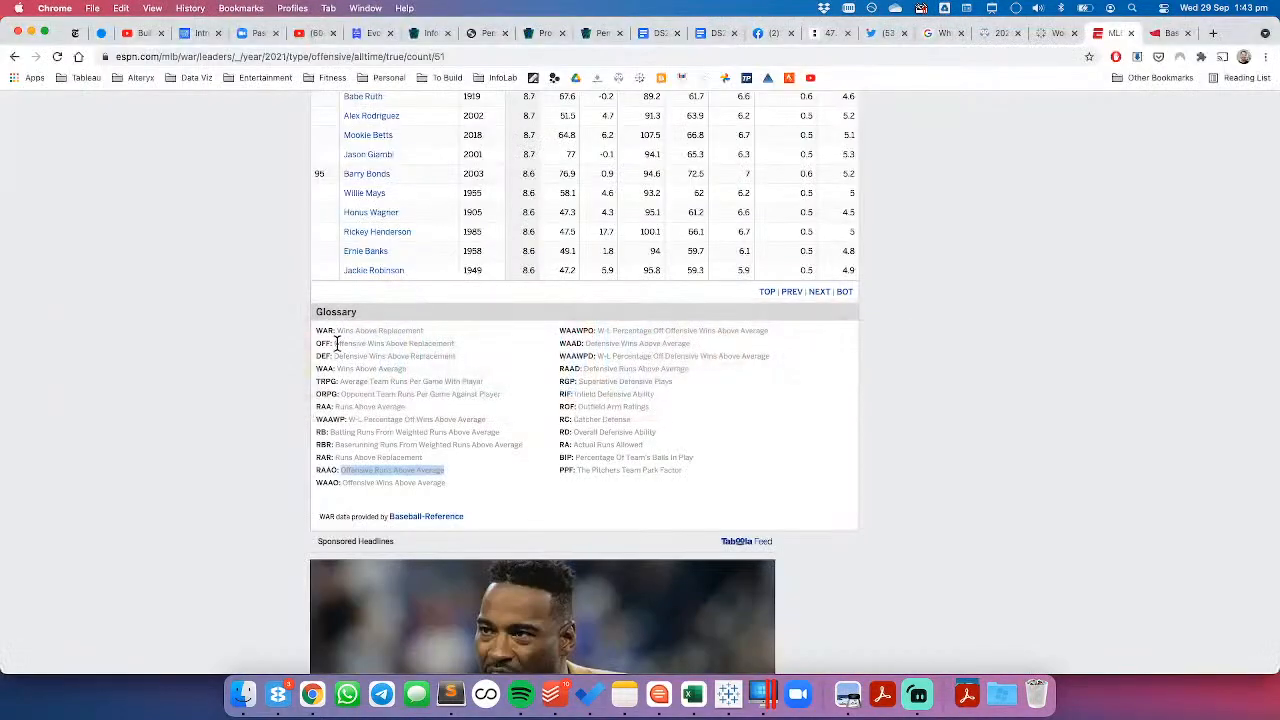
left_click_drag(336, 343, 451, 342)
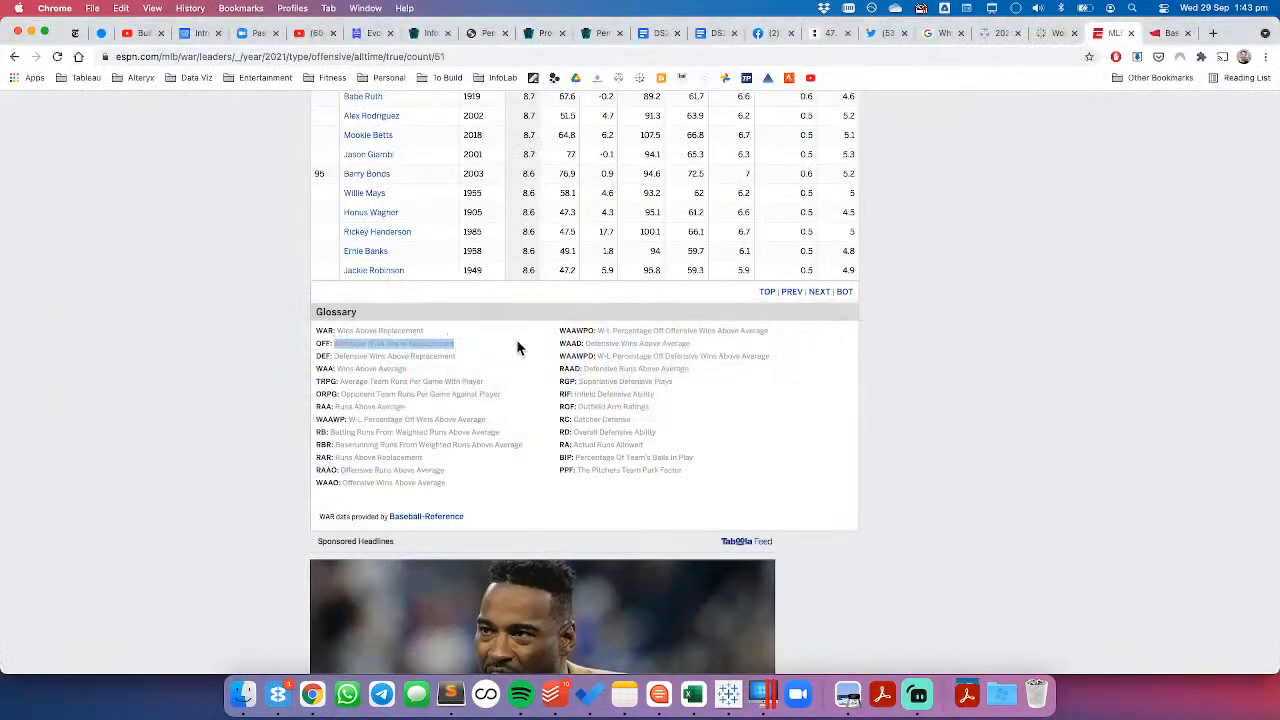
Step: Switch back to Tableau and set the display name of the OFF value to Offensive Wins Above Replacement
key("super+Tab")
key("super+Tab")
key("super+Tab")
key("super+Tab")
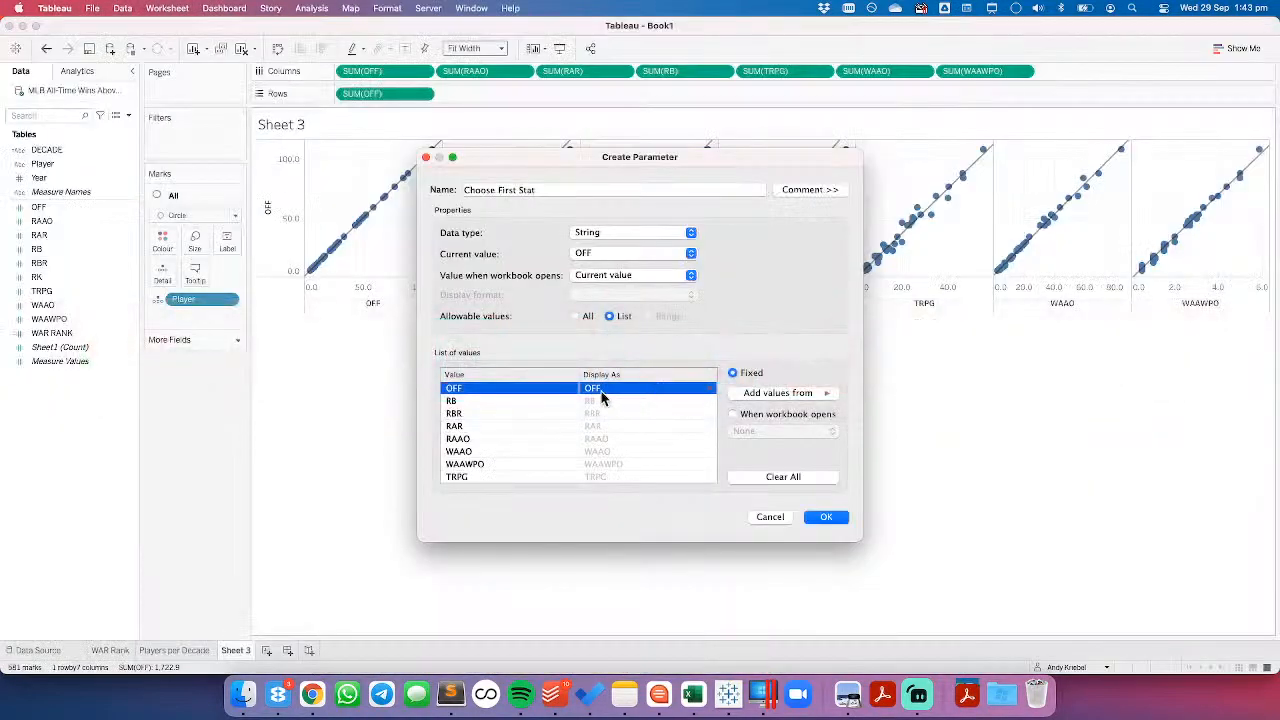
double_click(600, 390)
key("super+v")
key("Return")
Step: Copy the RB definition from the Chrome glossary and set RB's display name in Tableau to Batting Runs From Weighted Runs Above Average
key("super+Tab")
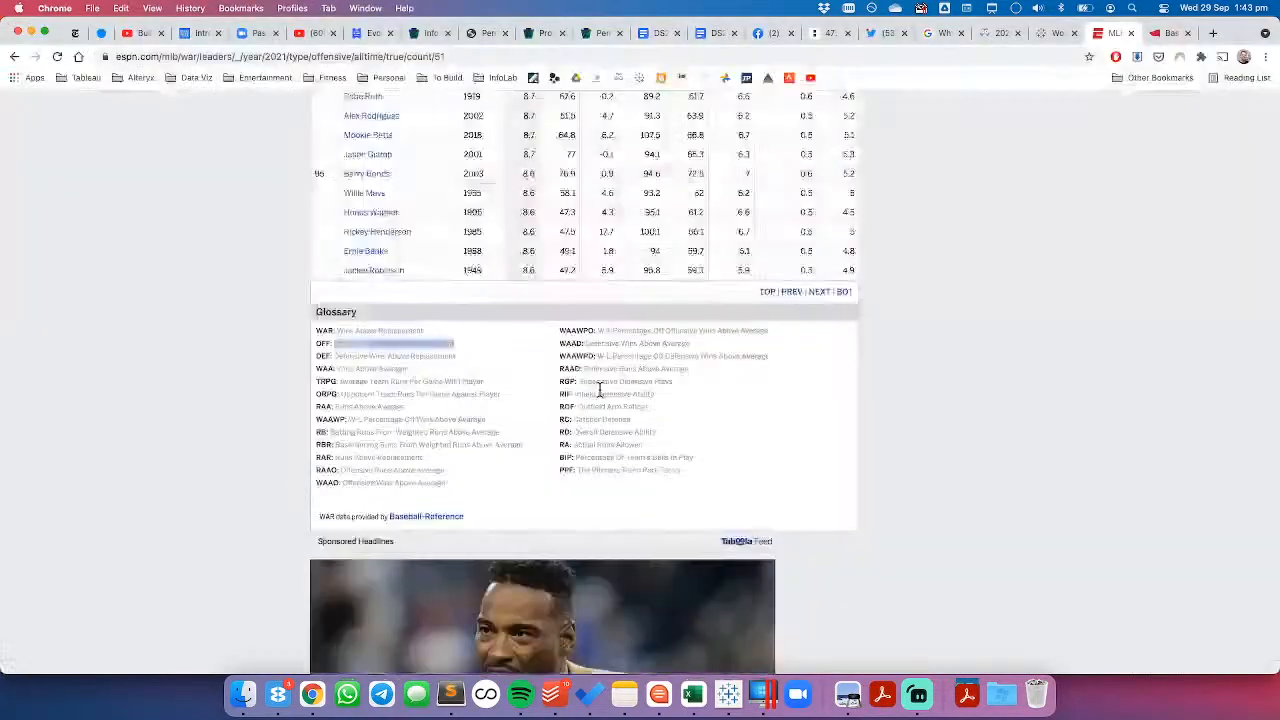
scroll(360, 415, "down", 1)
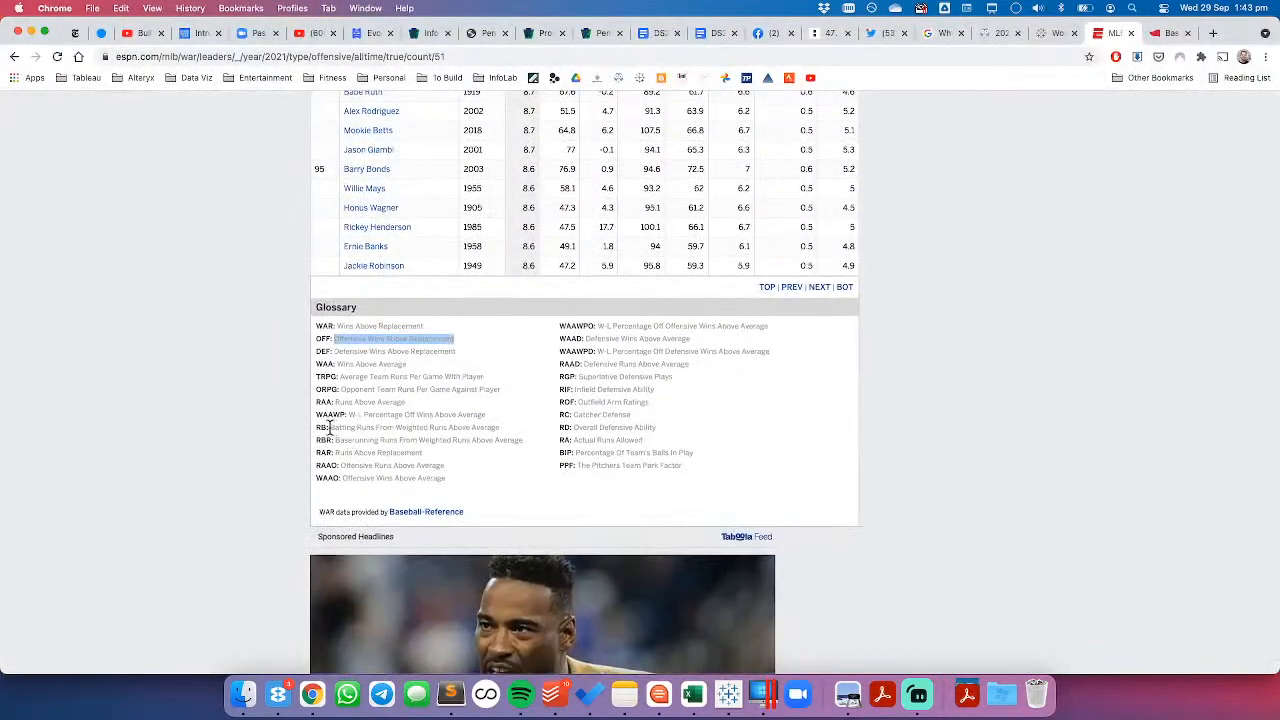
key("super+Tab")
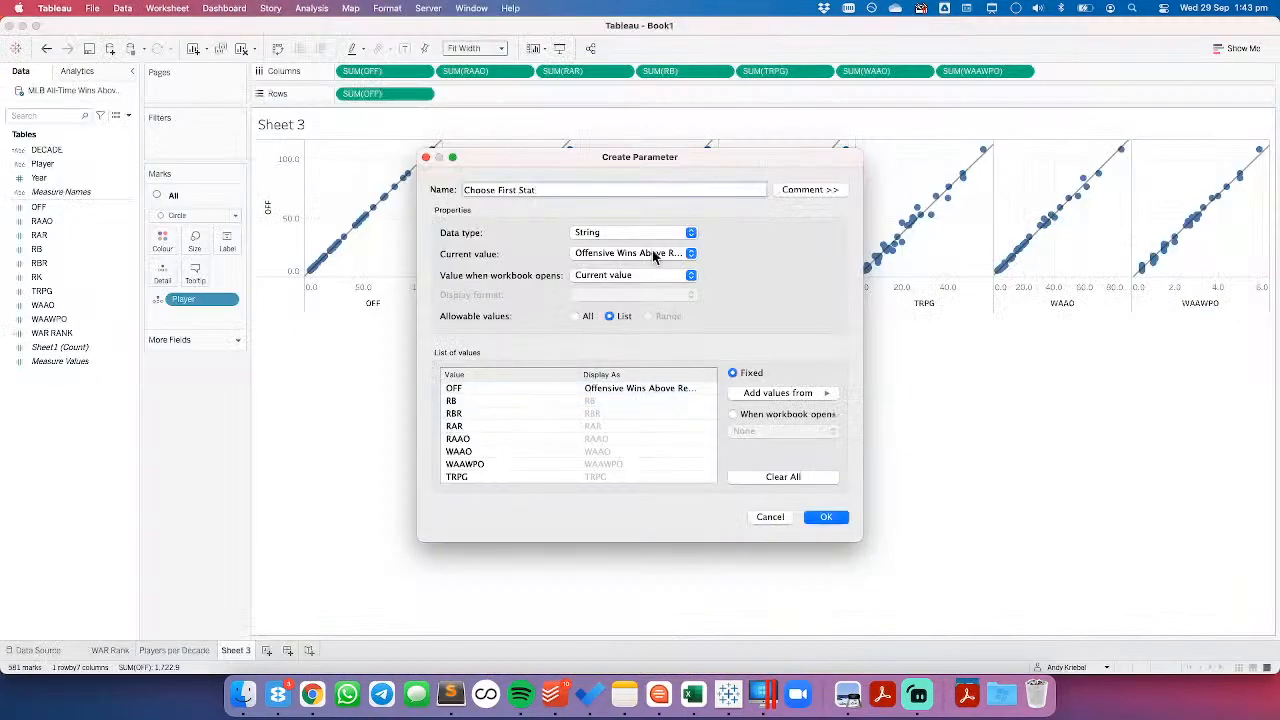
mouse_move(649, 158)
left_mouse_down()
mouse_move(679, 418)
mouse_move(659, 179)
left_mouse_up()
key("super+Tab")
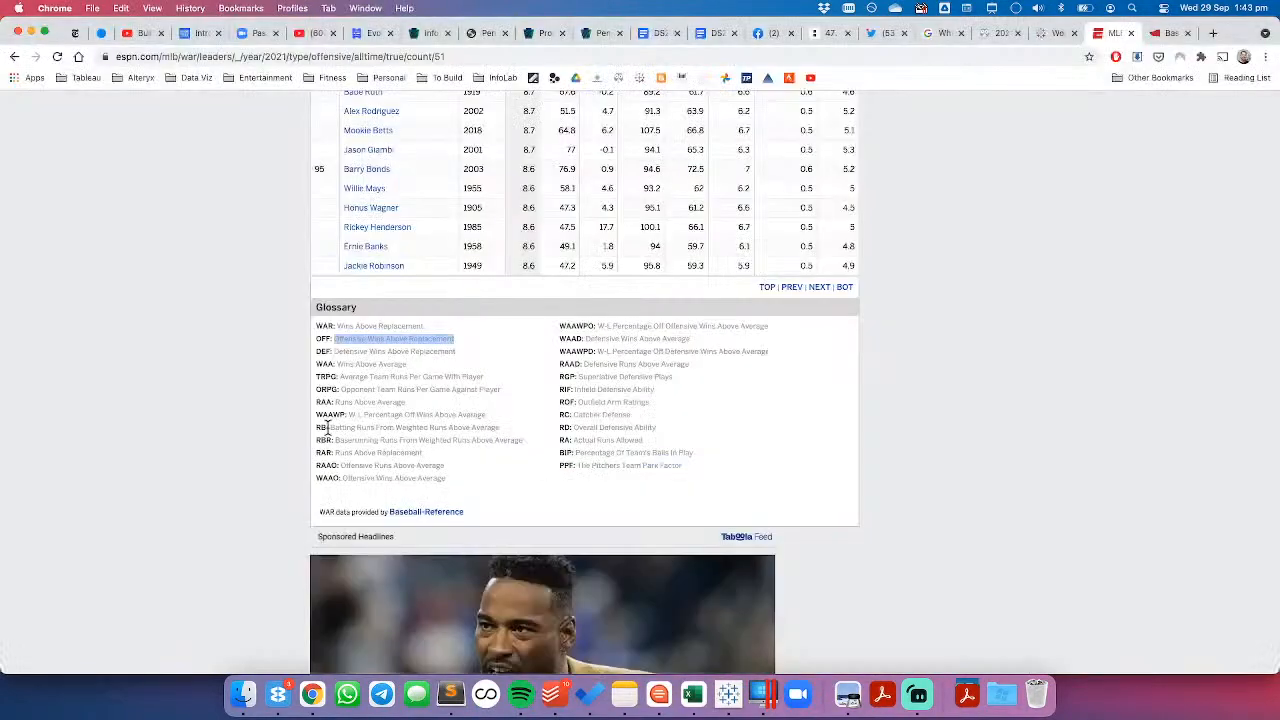
left_click_drag(330, 427, 500, 427)
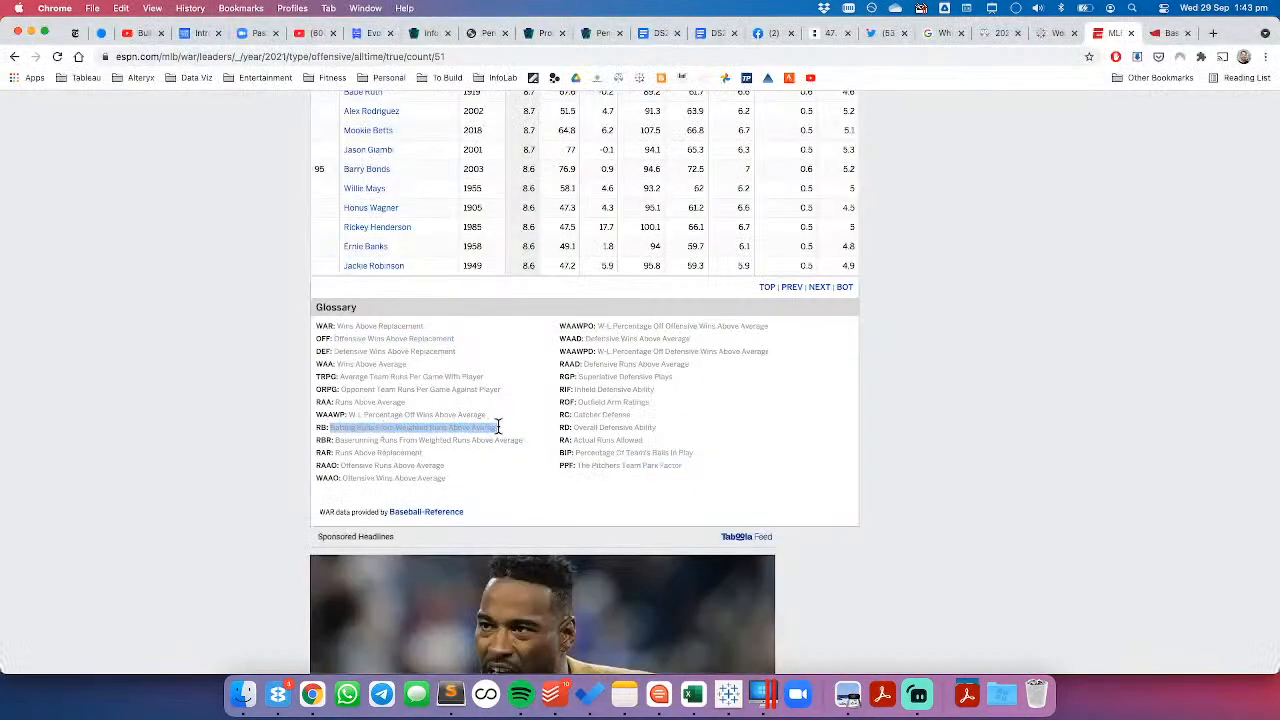
key("super+Tab")
double_click(598, 422)
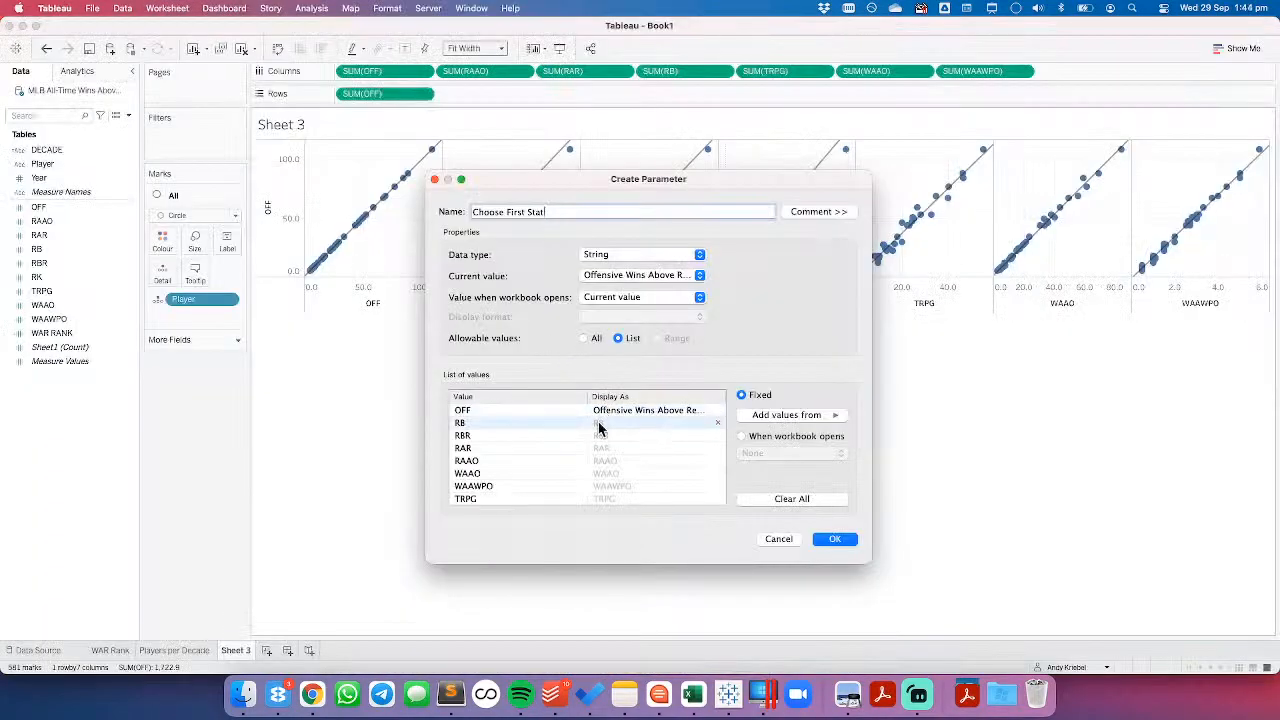
key("super+v")
key("Return")
Step: Remove the RBR entry from the parameter's list of values
key("super+Tab")
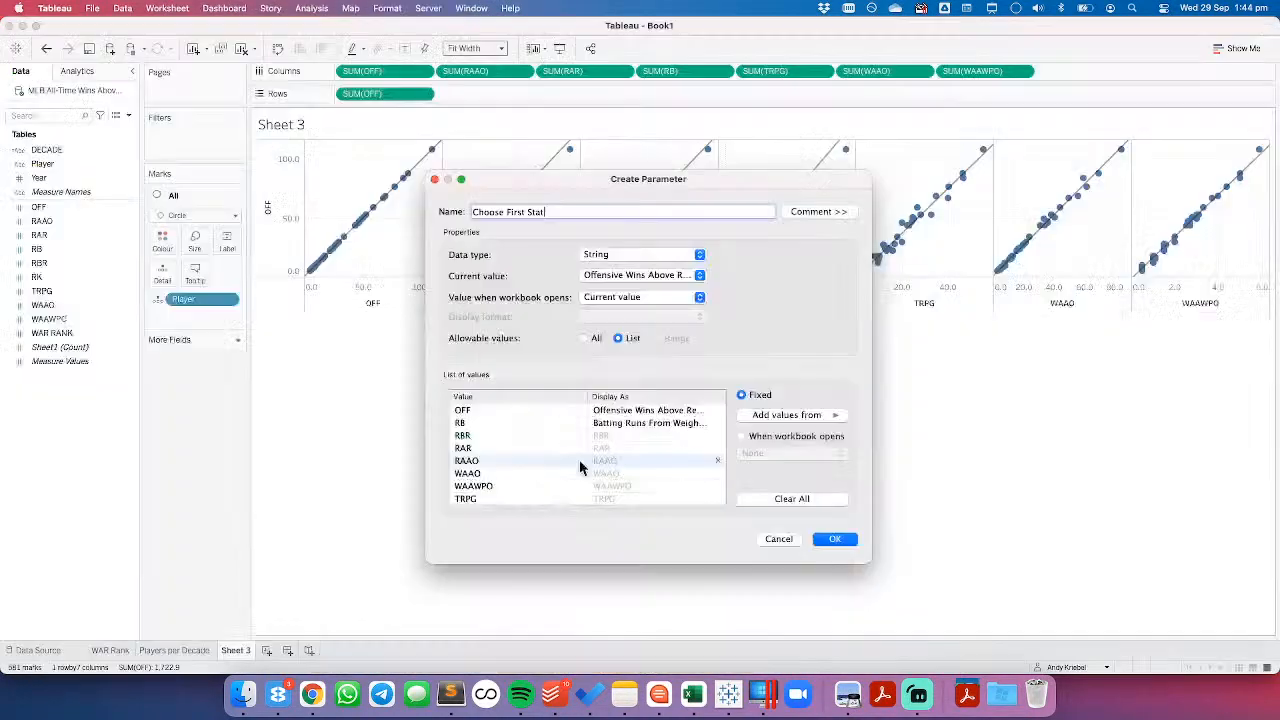
key("super+Tab")
left_click(717, 437)
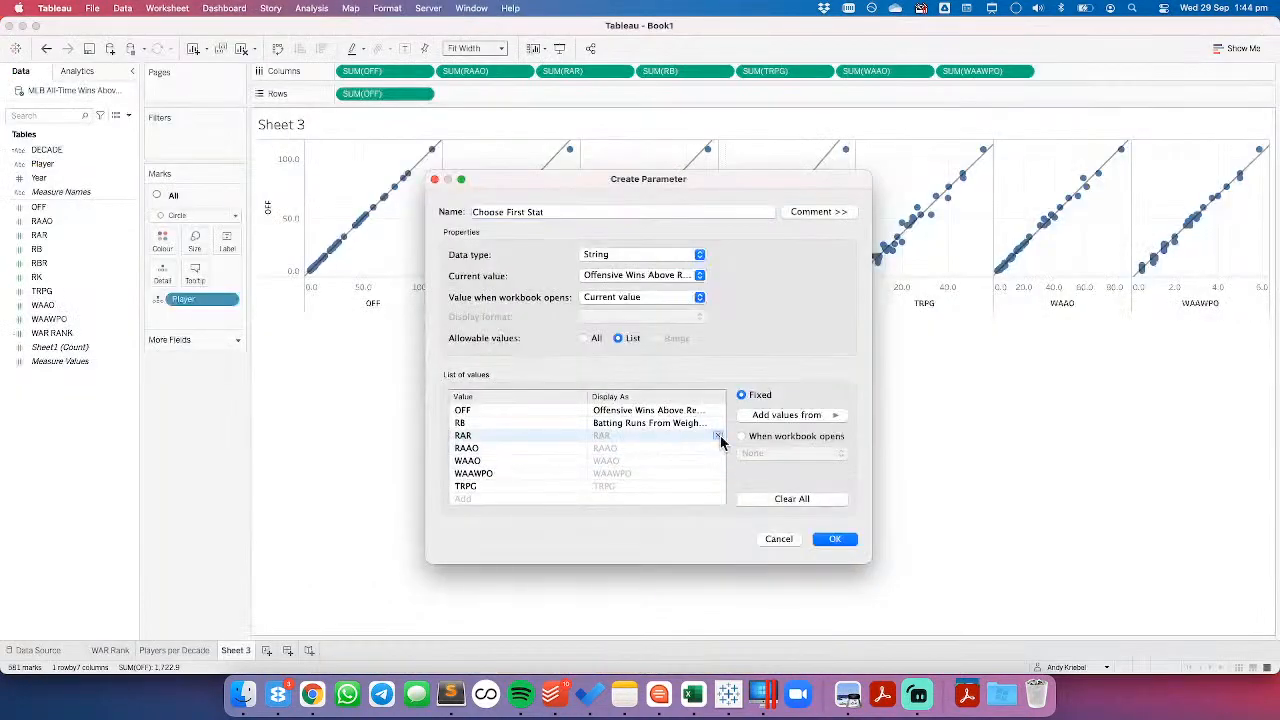
Step: Copy the RAR definition from the Chrome glossary and set RAR's display name in Tableau to Runs Above Replacement
key("super+Tab")
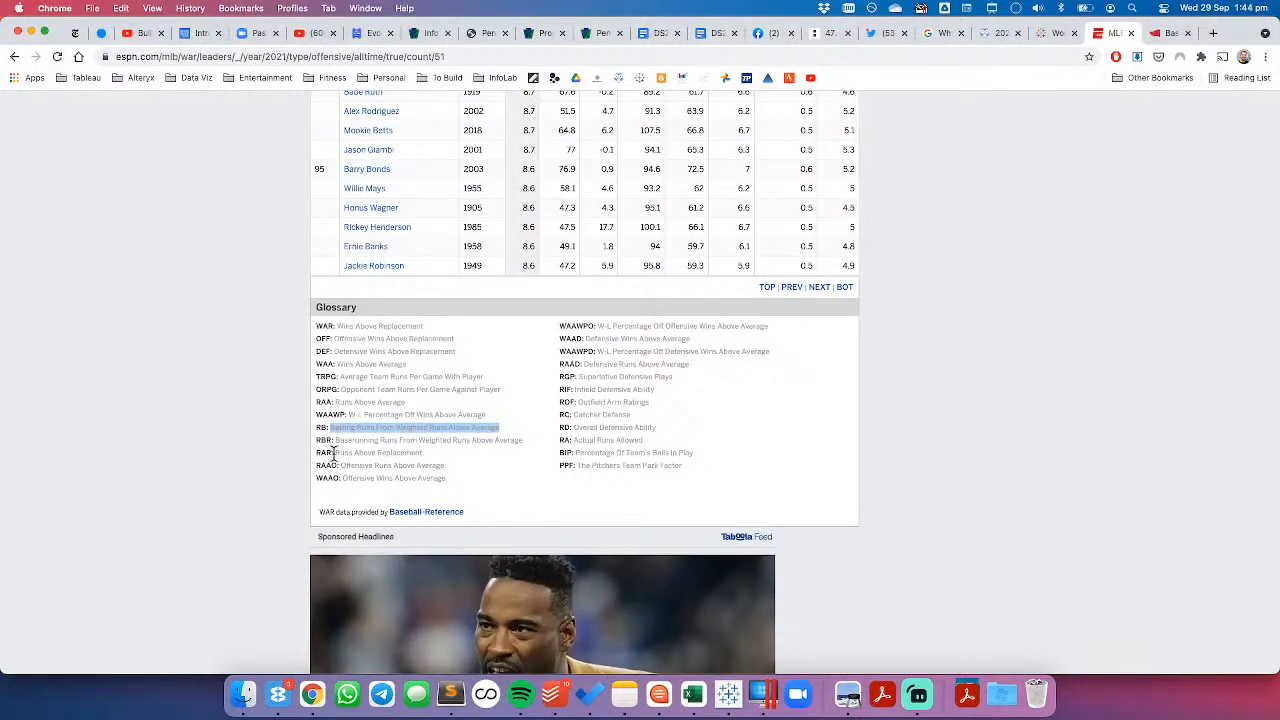
left_click_drag(336, 452, 420, 453)
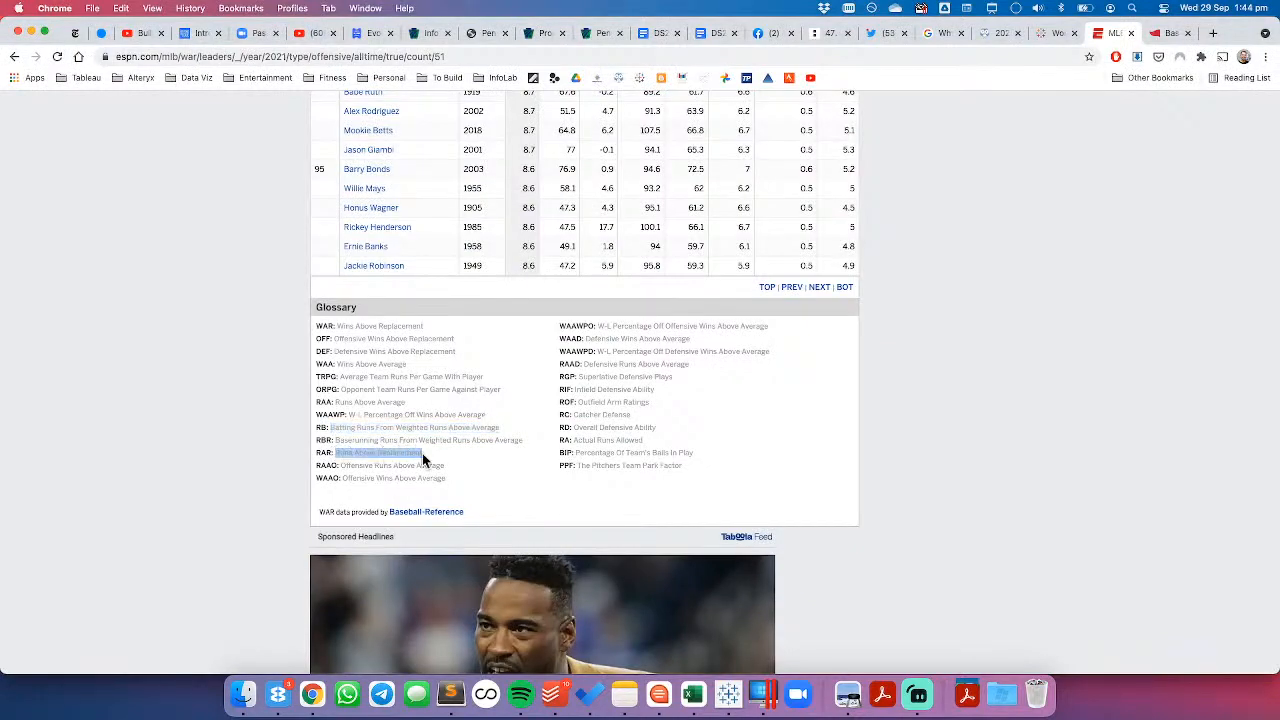
key("super+c")
key("super+Tab")
double_click(615, 436)
key("super+v")
Step: Copy the RAAO definition from the Chrome glossary and set RAAO's display name in Tableau to Offensive Runs Above Average
key("super+Tab")
key("super+Tab")
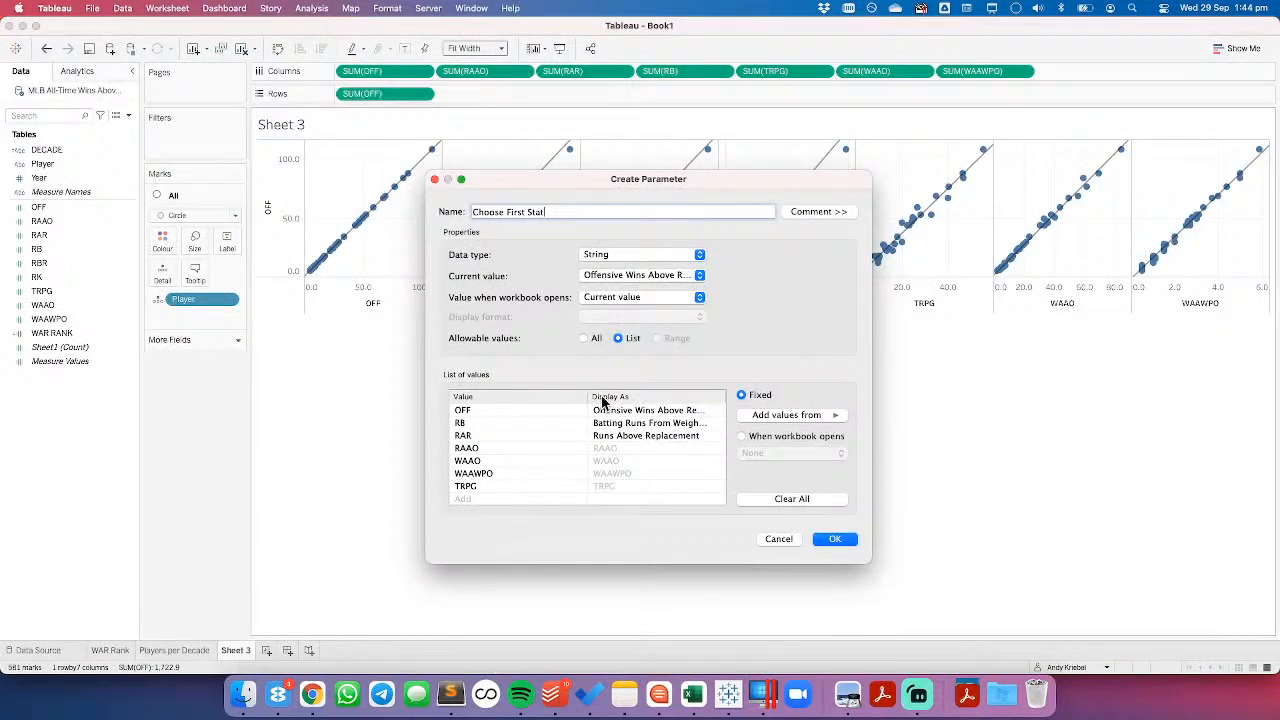
key("super+Tab")
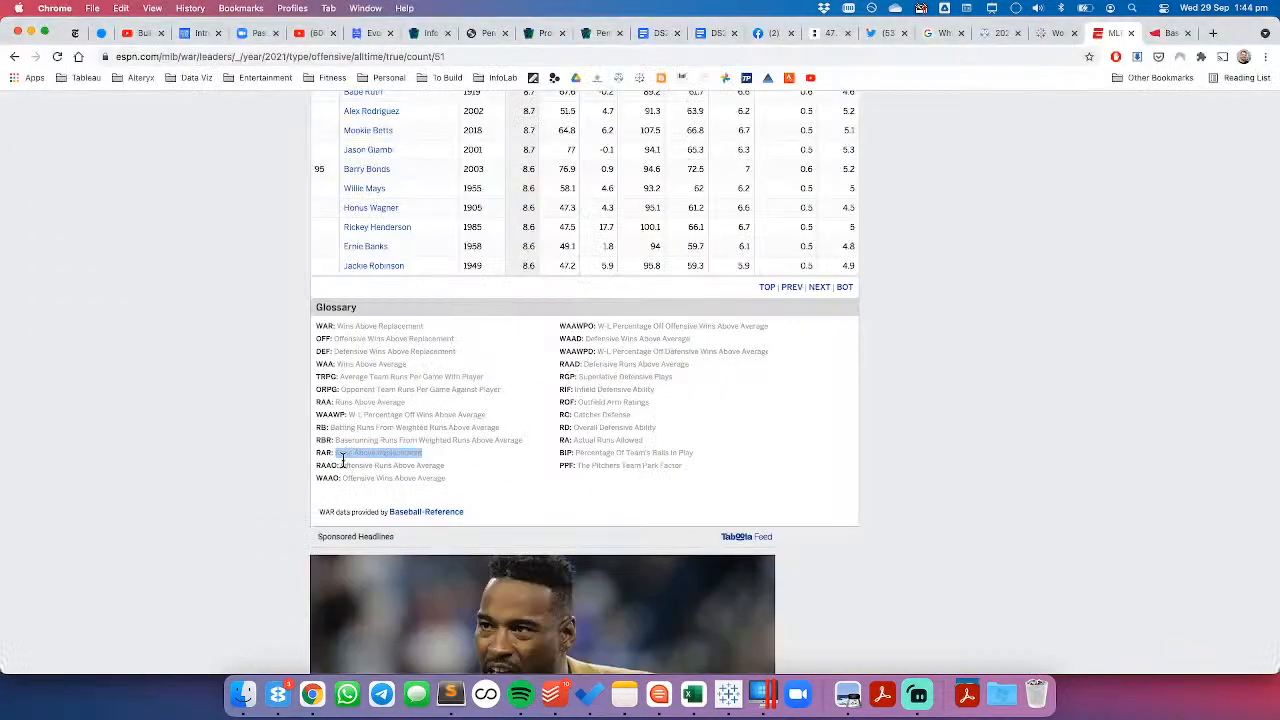
left_click_drag(340, 463, 440, 463)
key("super+c")
key("super+Tab")
left_click(605, 448)
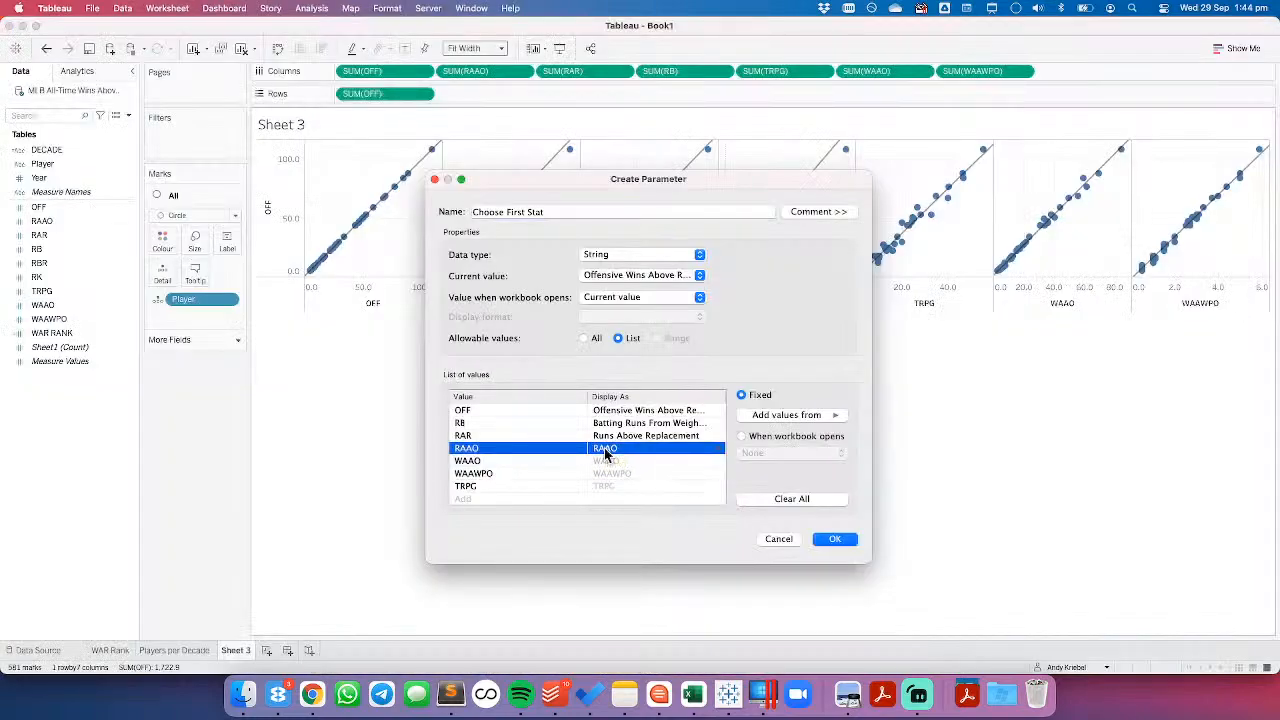
left_click(605, 448)
key("super+v")
key("Return")
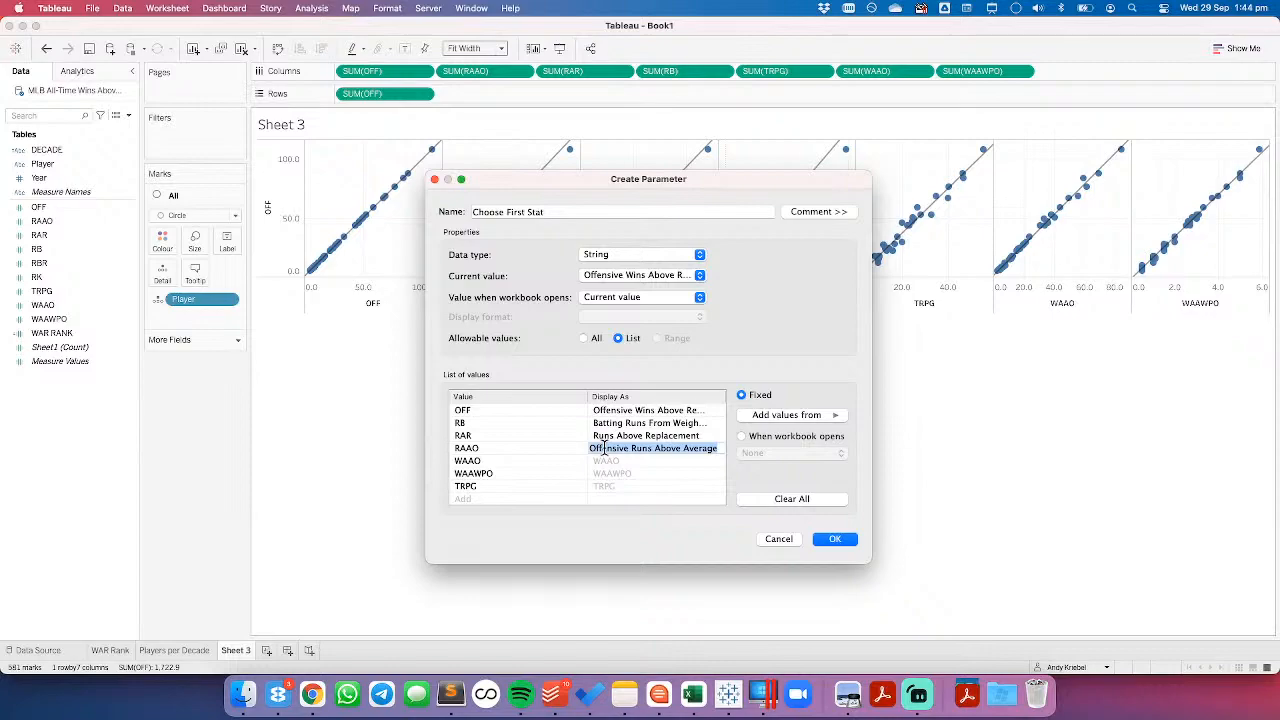
Step: Copy the WAAO definition from the Chrome glossary and set WAAO's display name in Tableau to Offensive Wins Above Average
key("super+Tab")
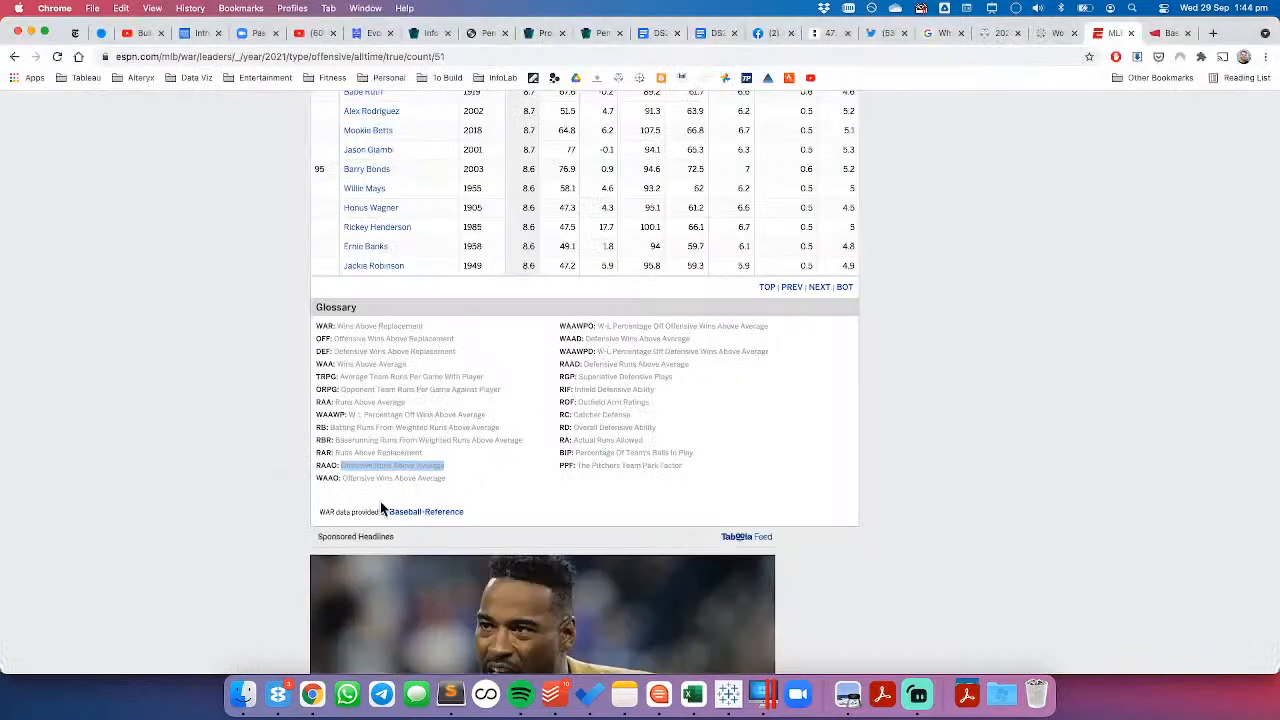
left_click_drag(343, 478, 438, 477)
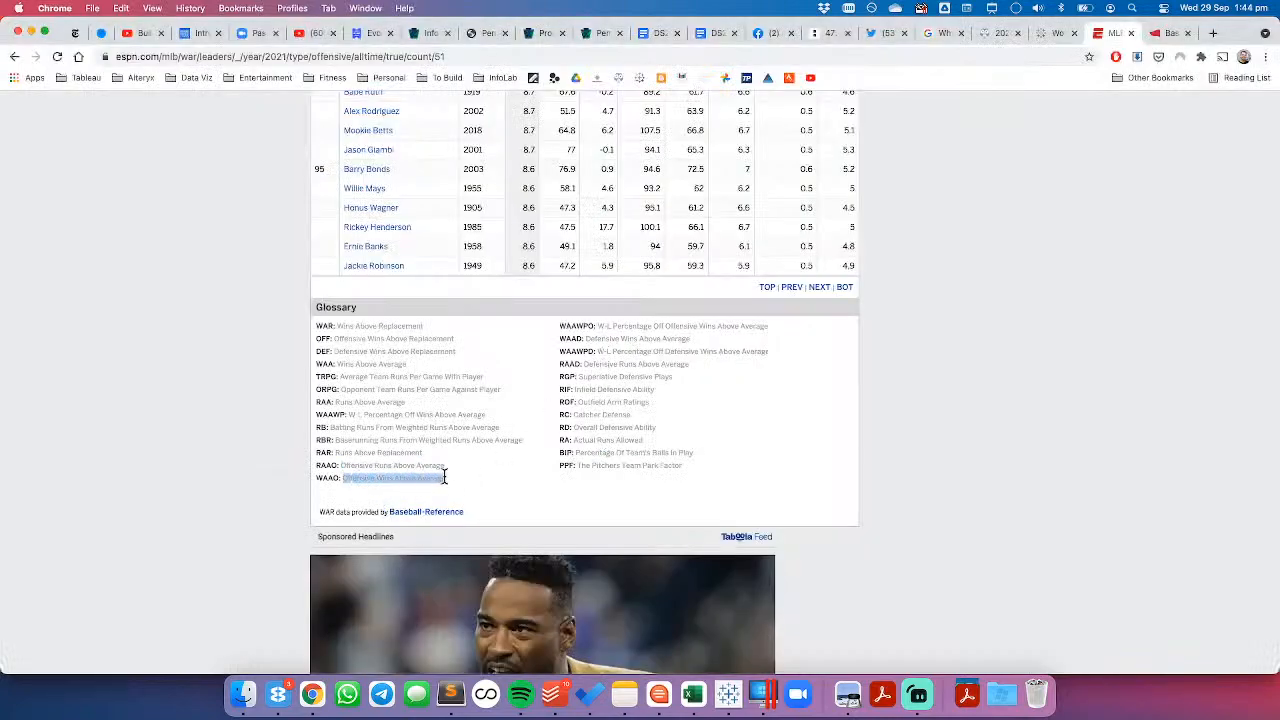
key("super+Tab")
left_click(610, 460)
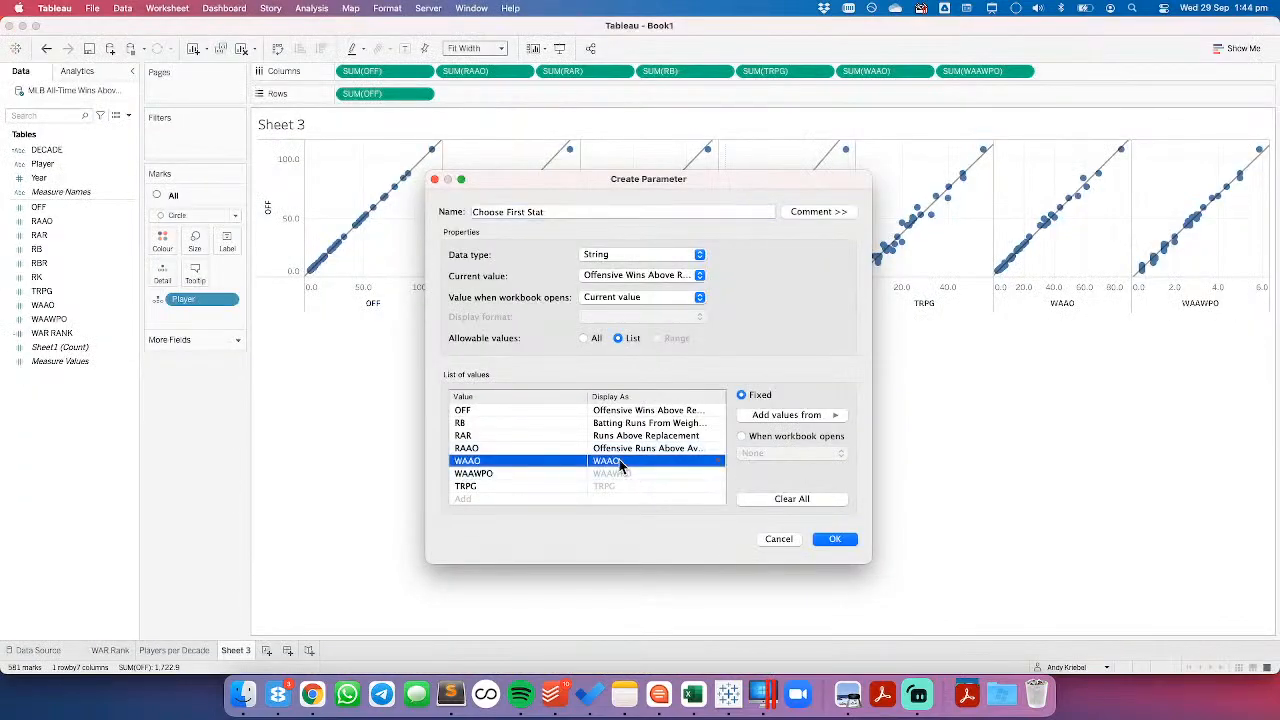
key("super+v")
key("Return")
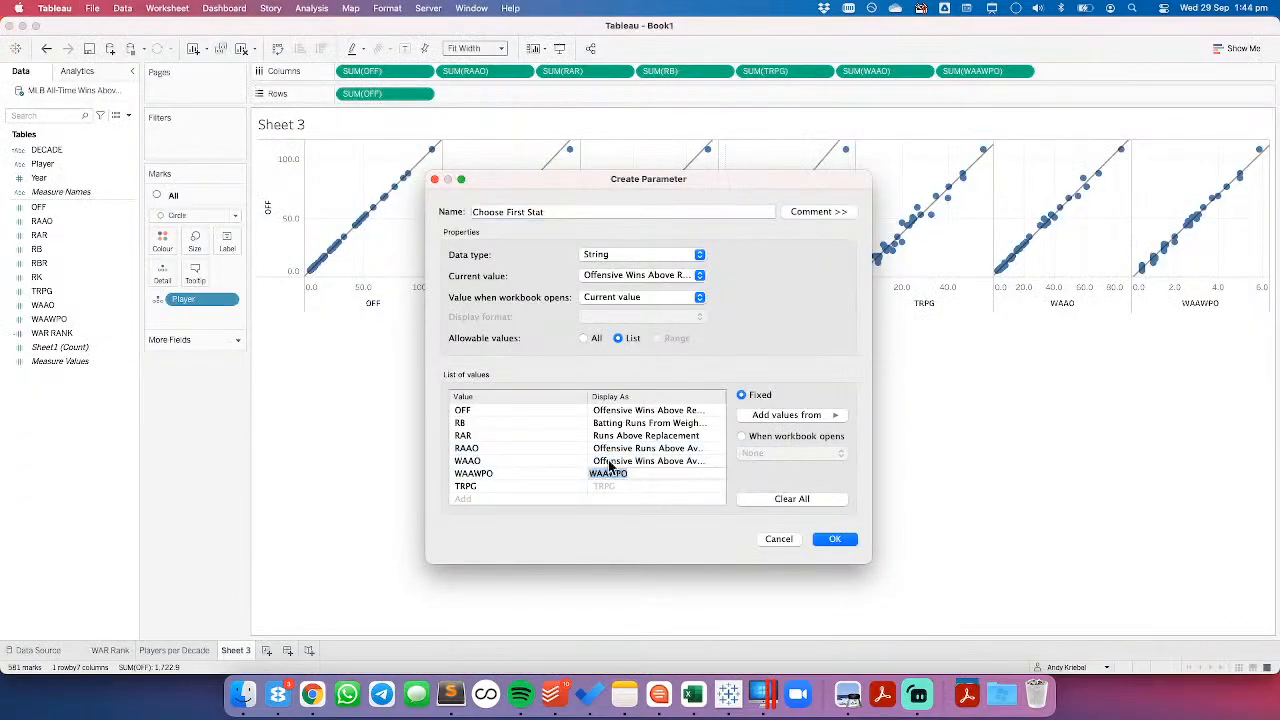
Step: Remove the WAAWPO entry from the parameter's list of values
key("super+Tab")
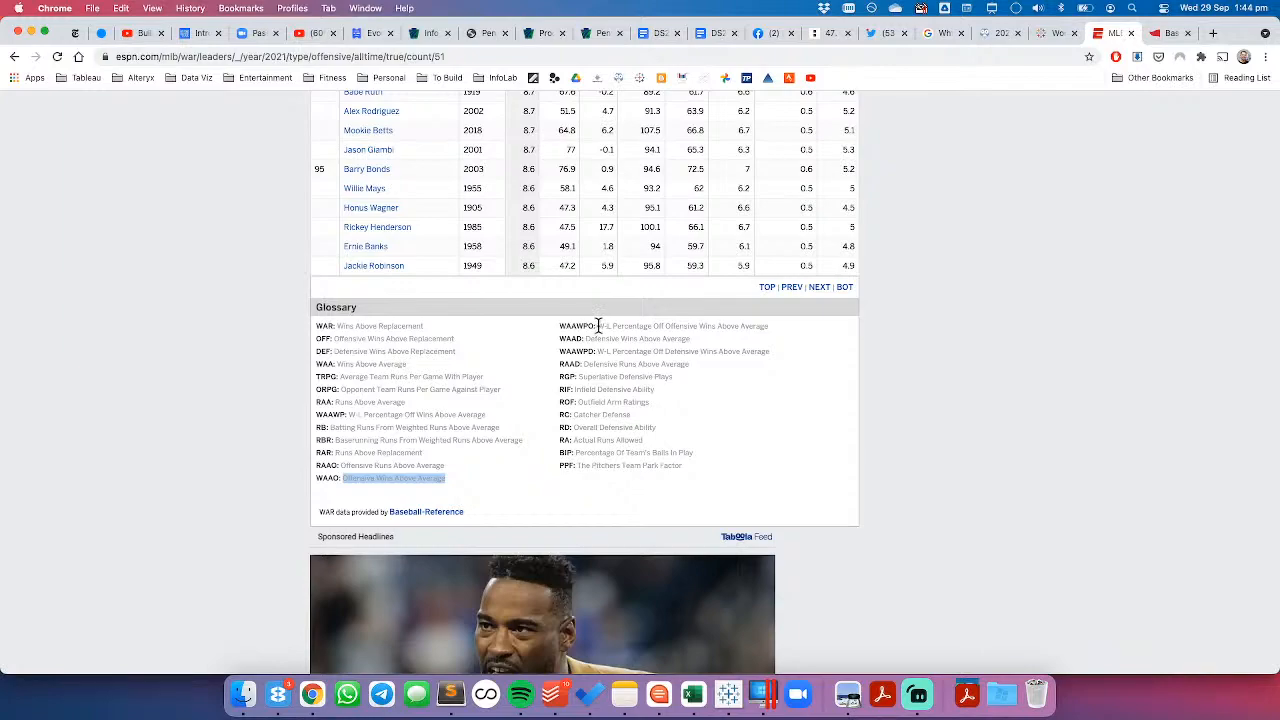
key("super+Tab")
left_click(719, 475)
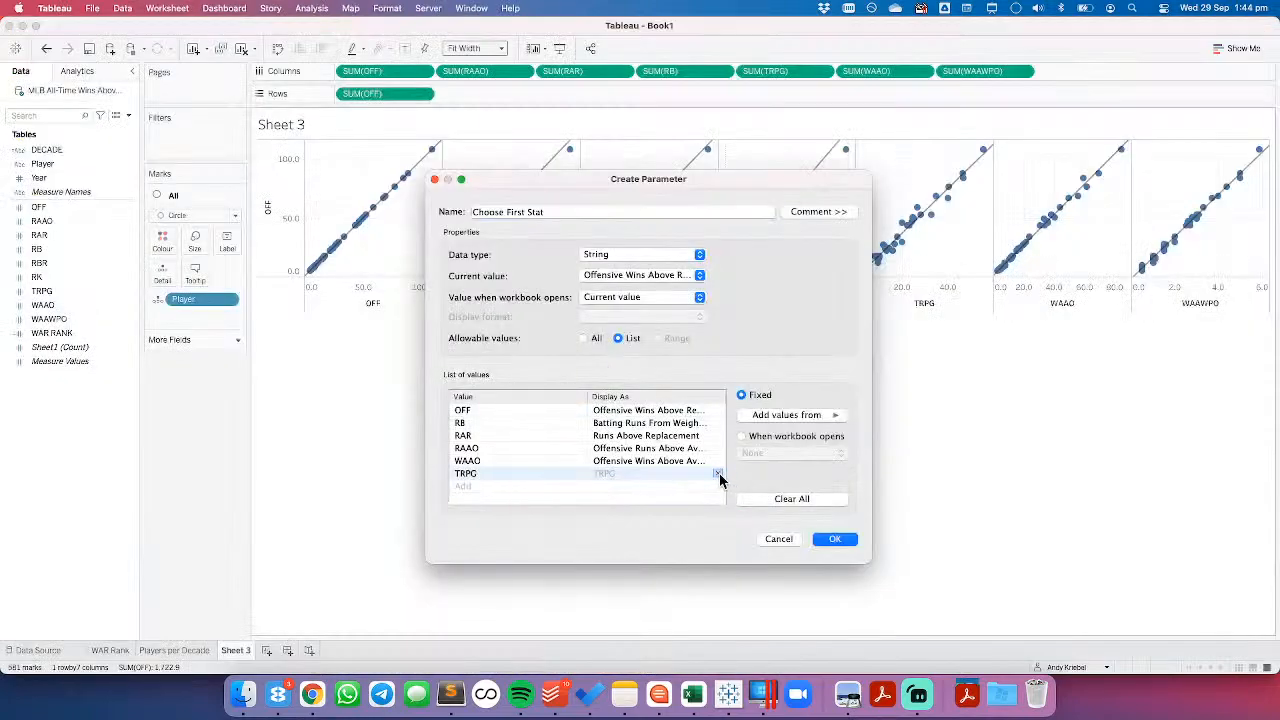
Step: Copy the TRPG definition from the Chrome glossary and set TRPG's display name in Tableau to Average Team Runs Per Game With Player
key("super+Tab")
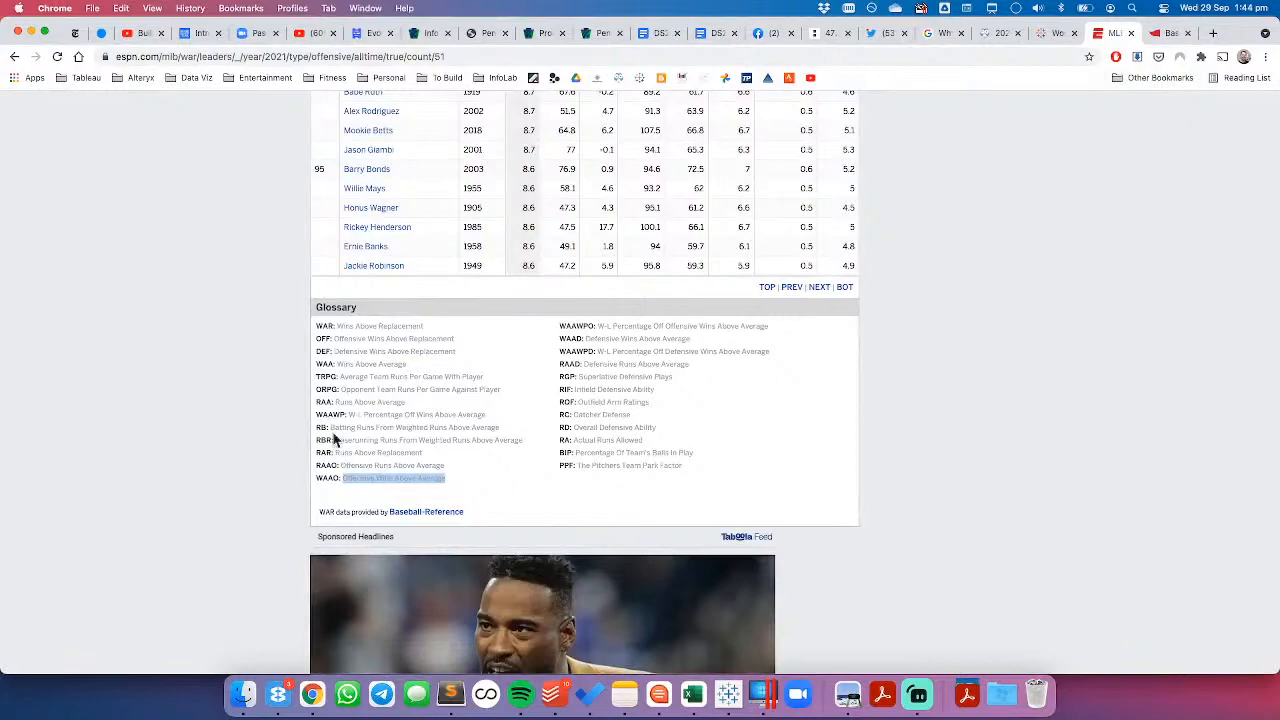
left_click_drag(341, 376, 485, 380)
key("super+Tab")
double_click(602, 474)
key("super+v")
Step: Save the Choose First Stat parameter and remove SUM(WAAWPO) from the sheet's columns
left_click(641, 490)
left_click(835, 539)
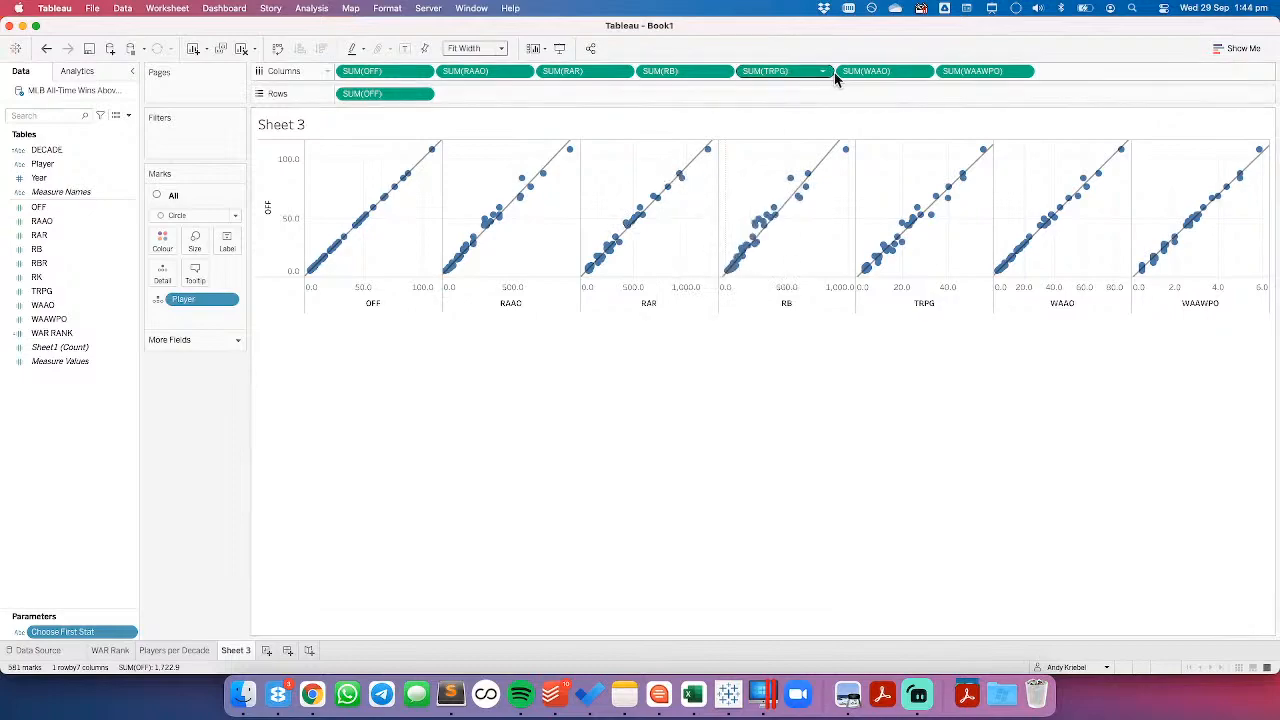
left_click_drag(960, 74, 880, 42)
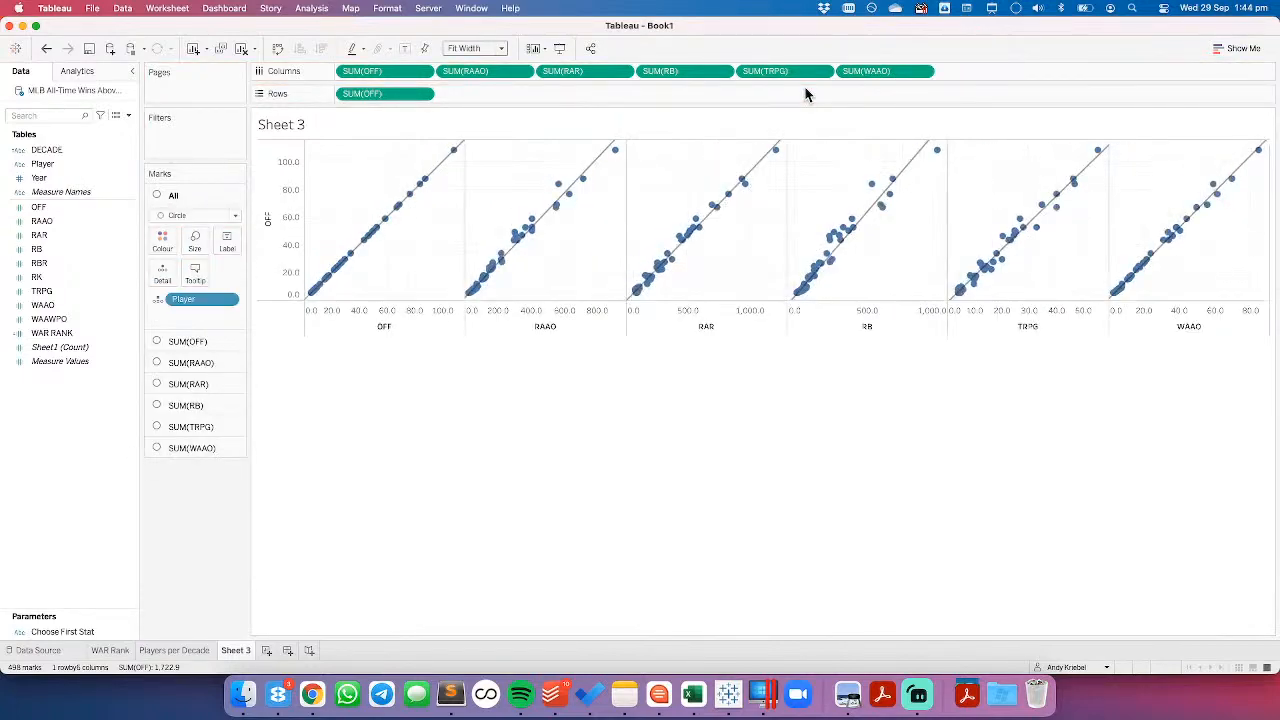
Step: Duplicate the Choose First Stat parameter
left_click(62, 632)
right_click(64, 632)
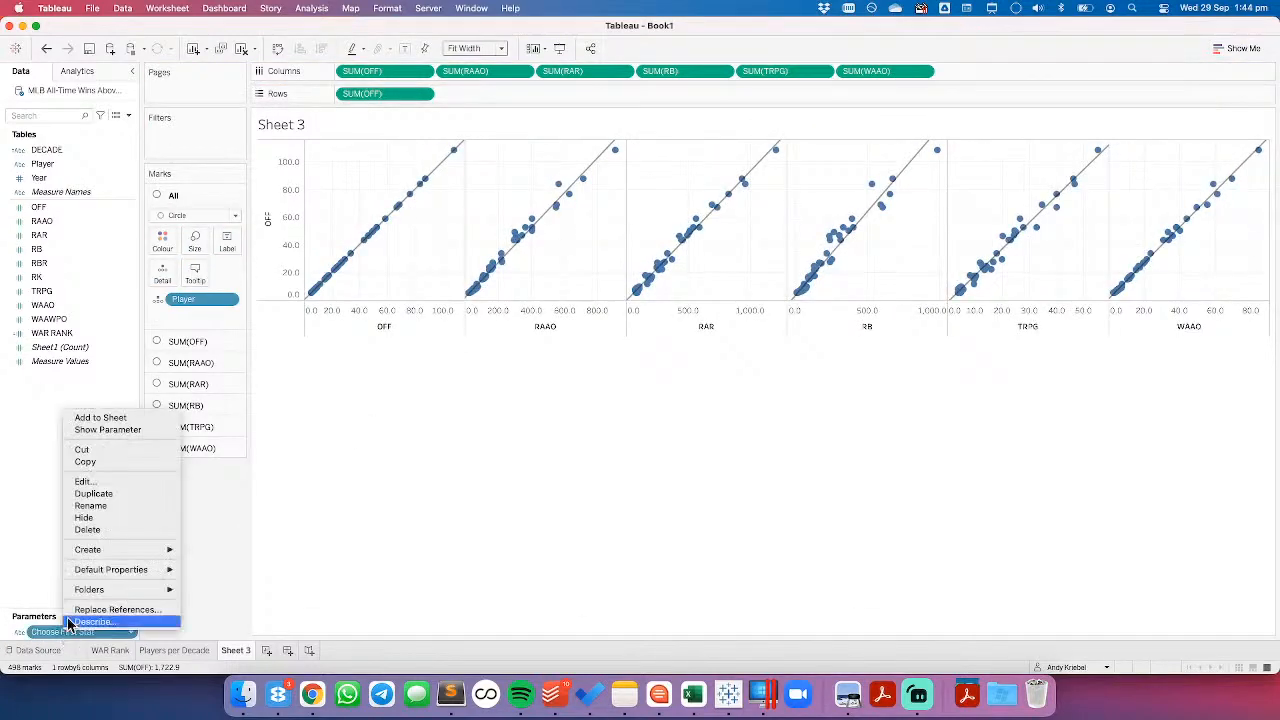
left_click(93, 493)
Step: Edit the duplicated parameter, rename it as the Comparison stat parameter, and save it with the same value list
right_click(83, 632)
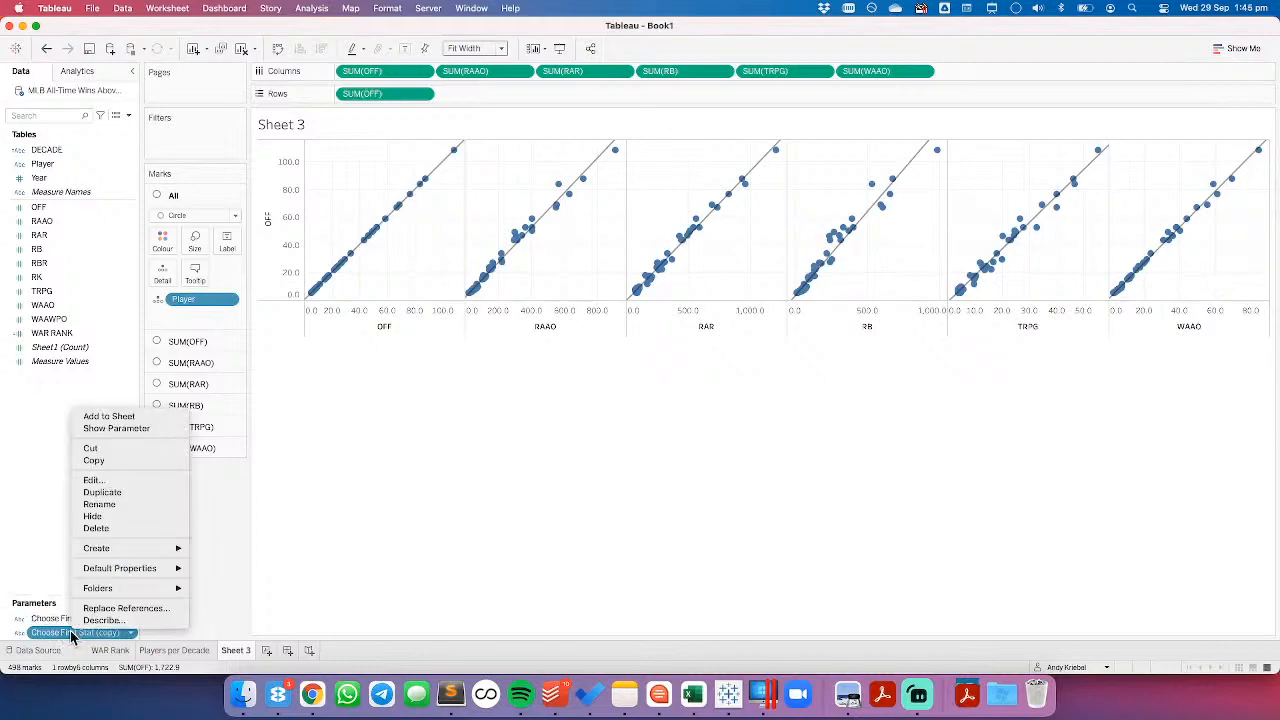
left_click(93, 481)
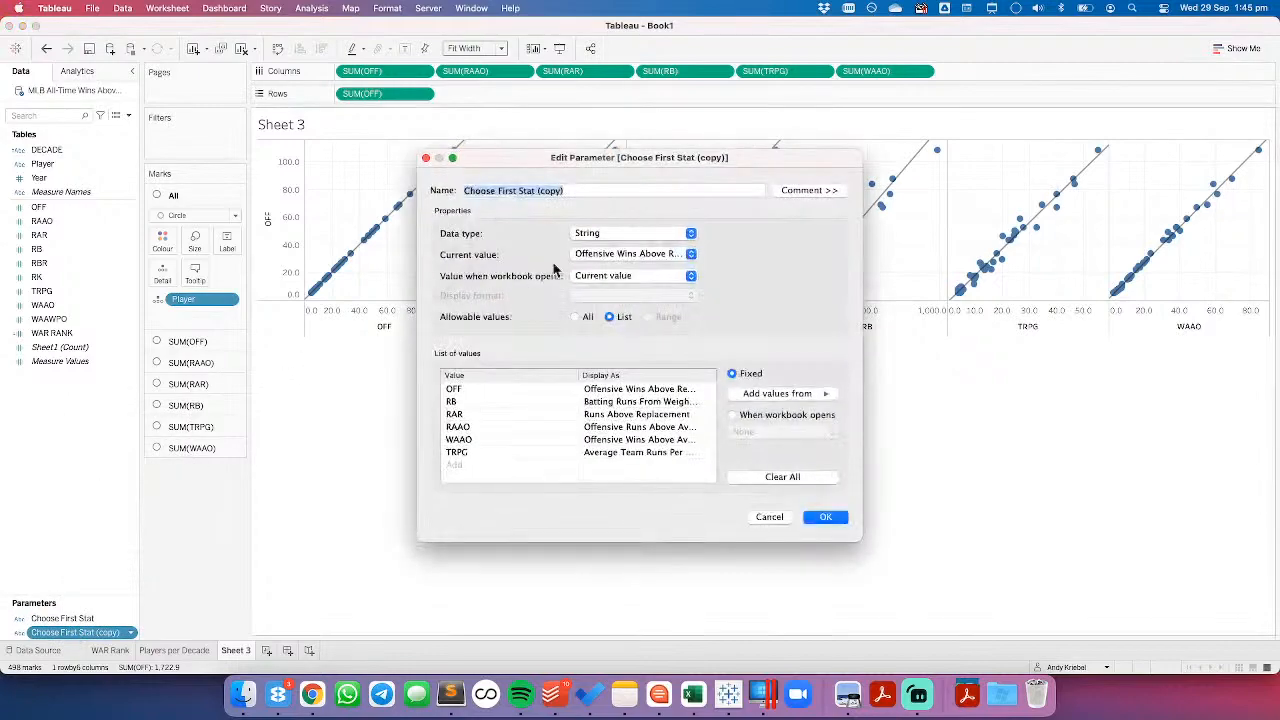
left_click(498, 190)
left_click_drag(500, 190, 619, 195)
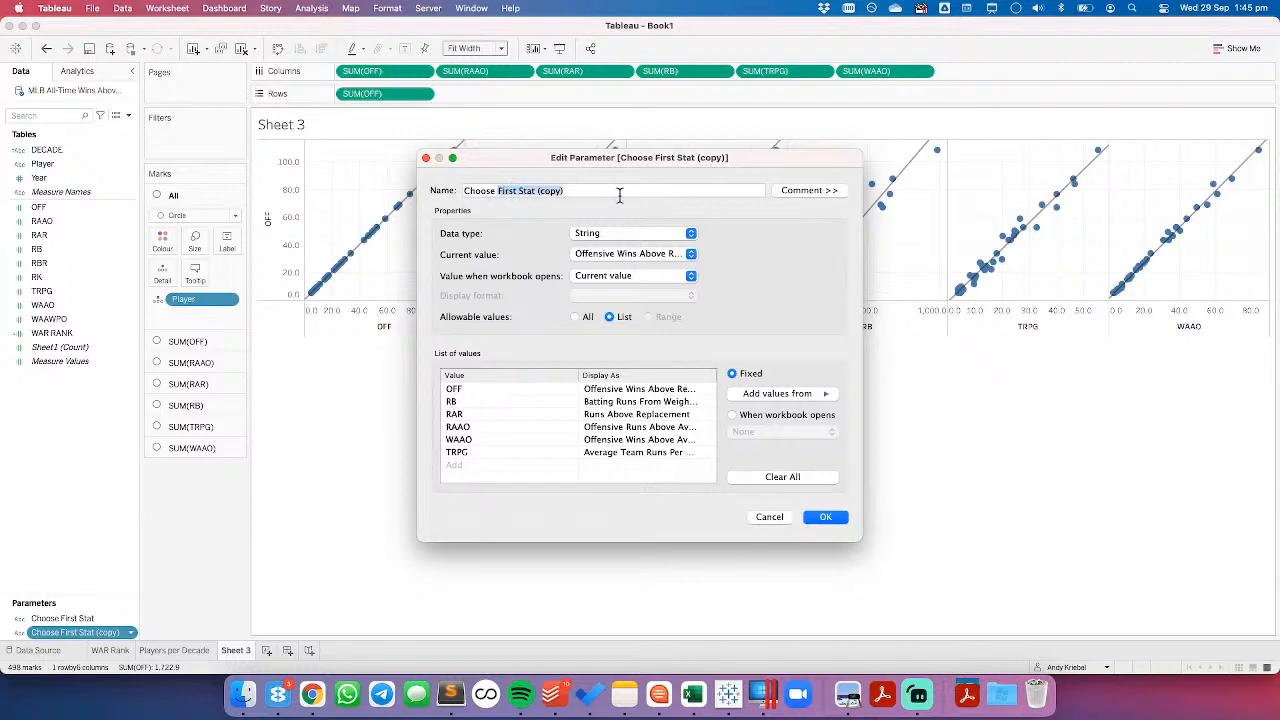
left_click(619, 195)
key("super+a")
type("C")
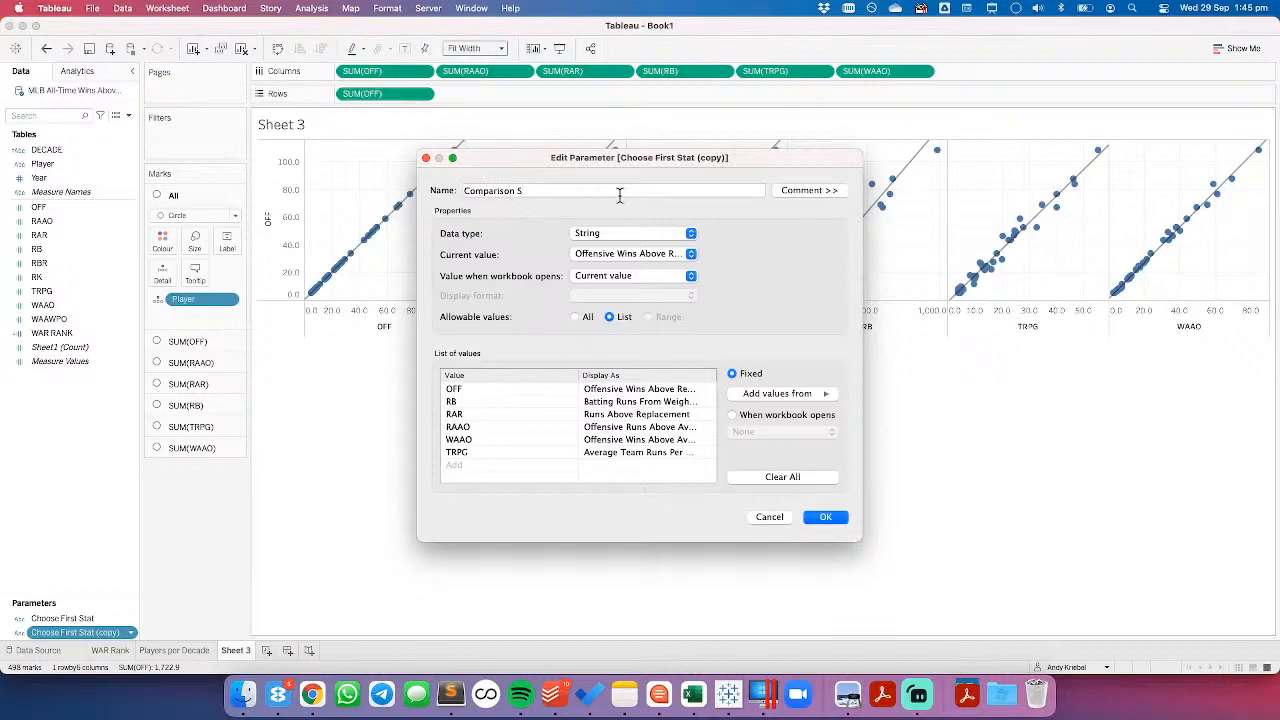
left_click(833, 519)
Step: Switch away from Chrome by launching Tableau Desktop again
key("super+Tab")
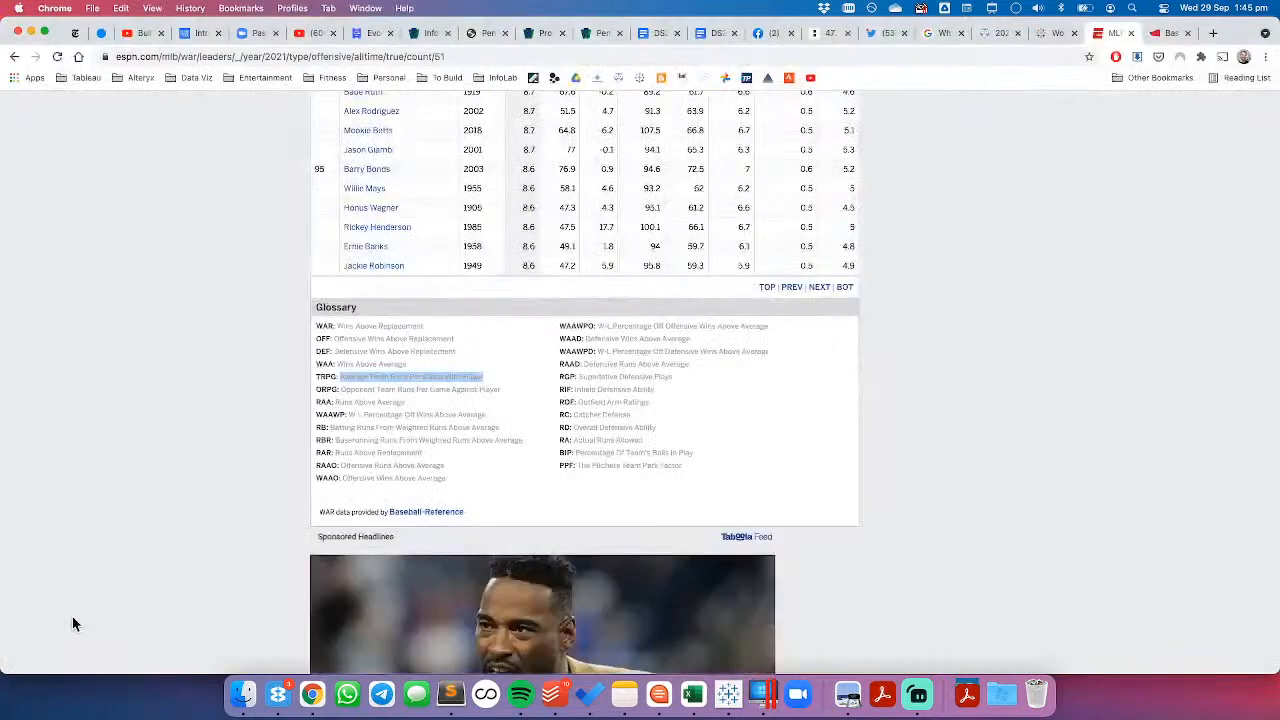
left_click(721, 695)
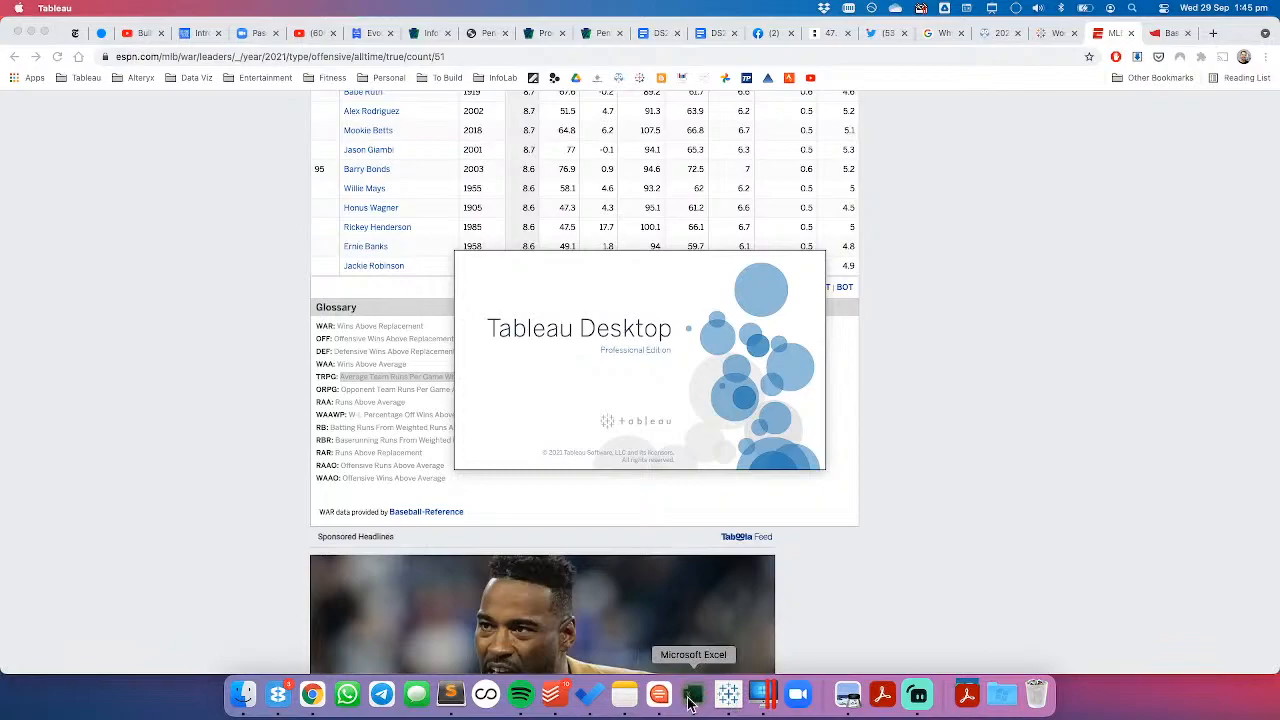
left_click(694, 695)
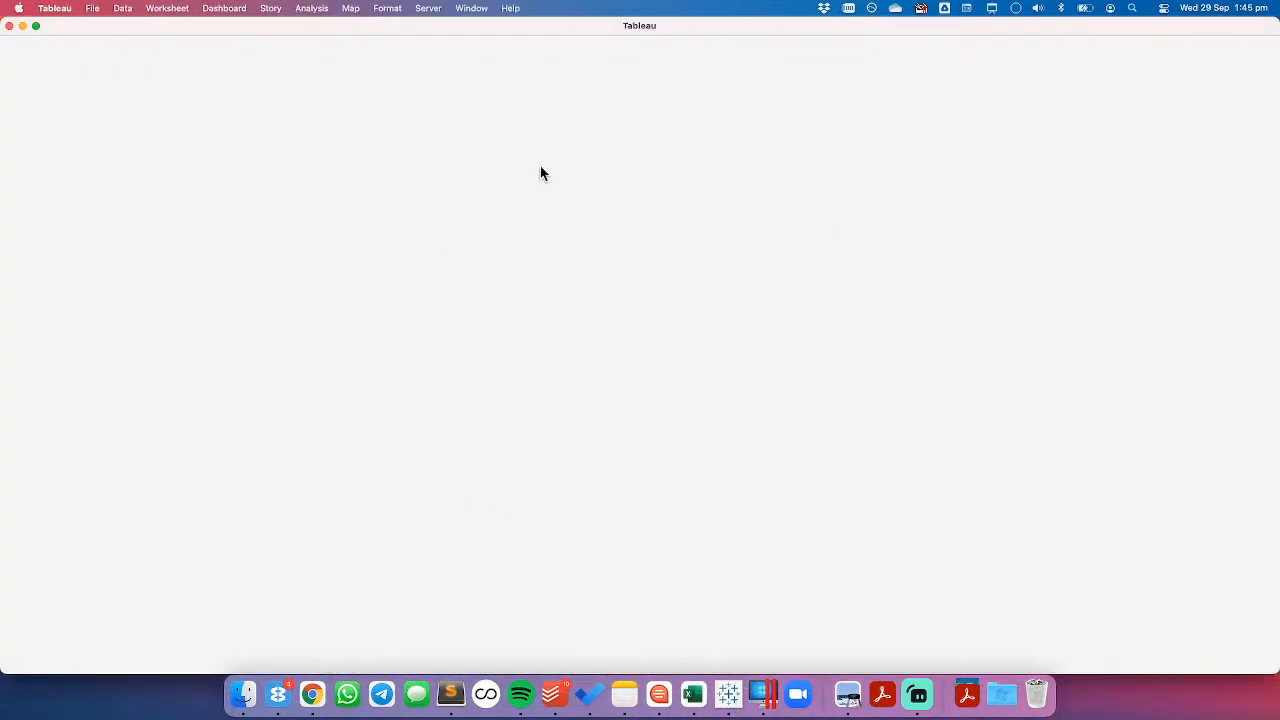
key("super+Tab")
key("super+Tab")
scroll(411, 246, "up", 10)
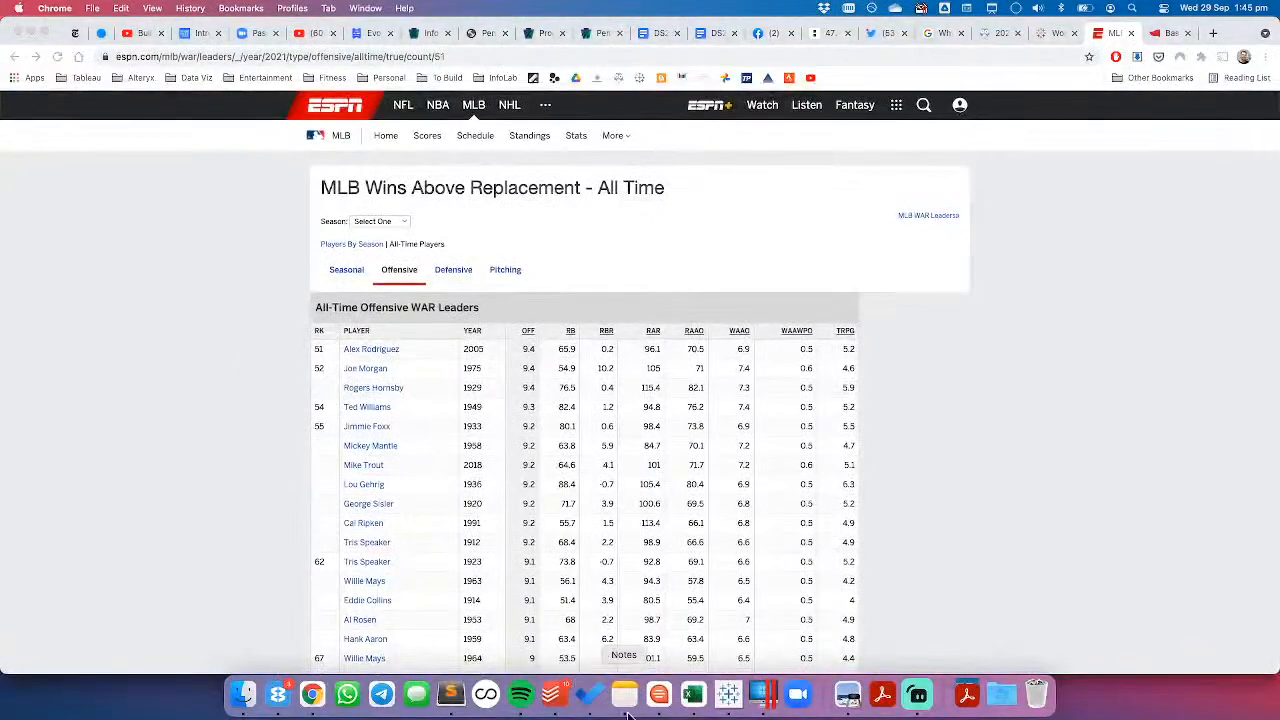
Step: Switch to Tableau, close the error report prompt and open the recovered copy of Book1
left_click(729, 706)
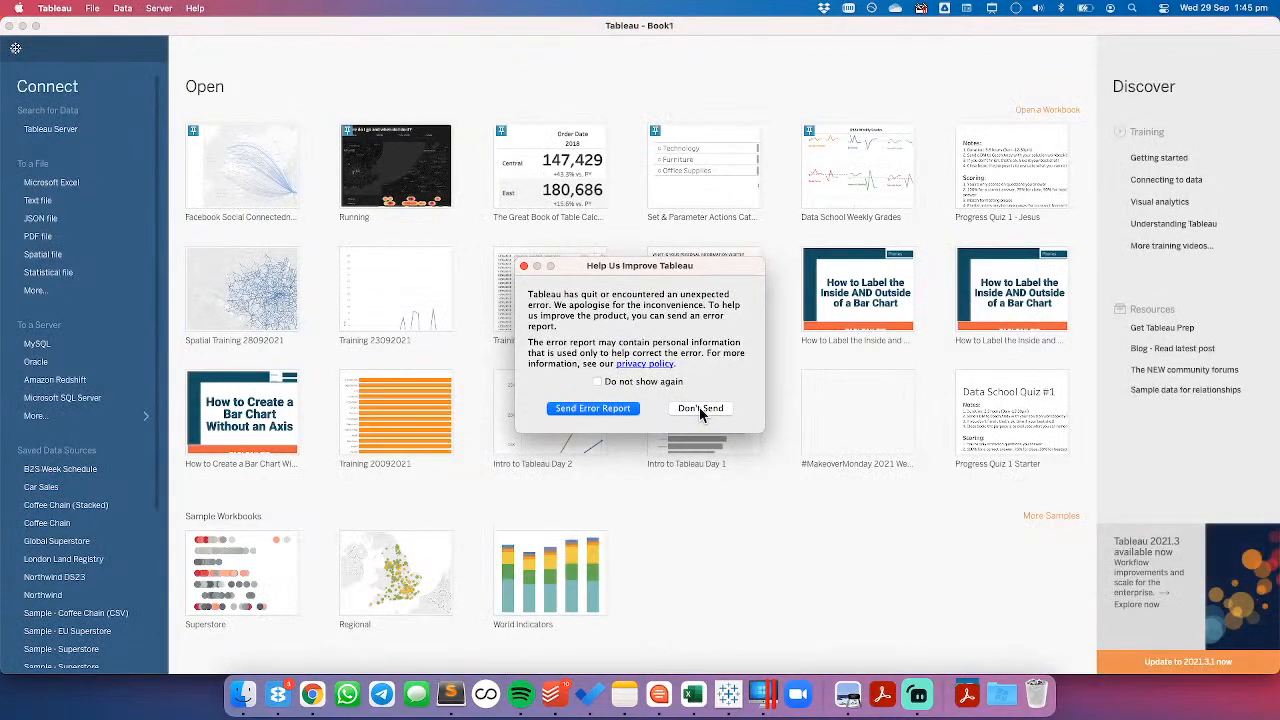
left_click(631, 414)
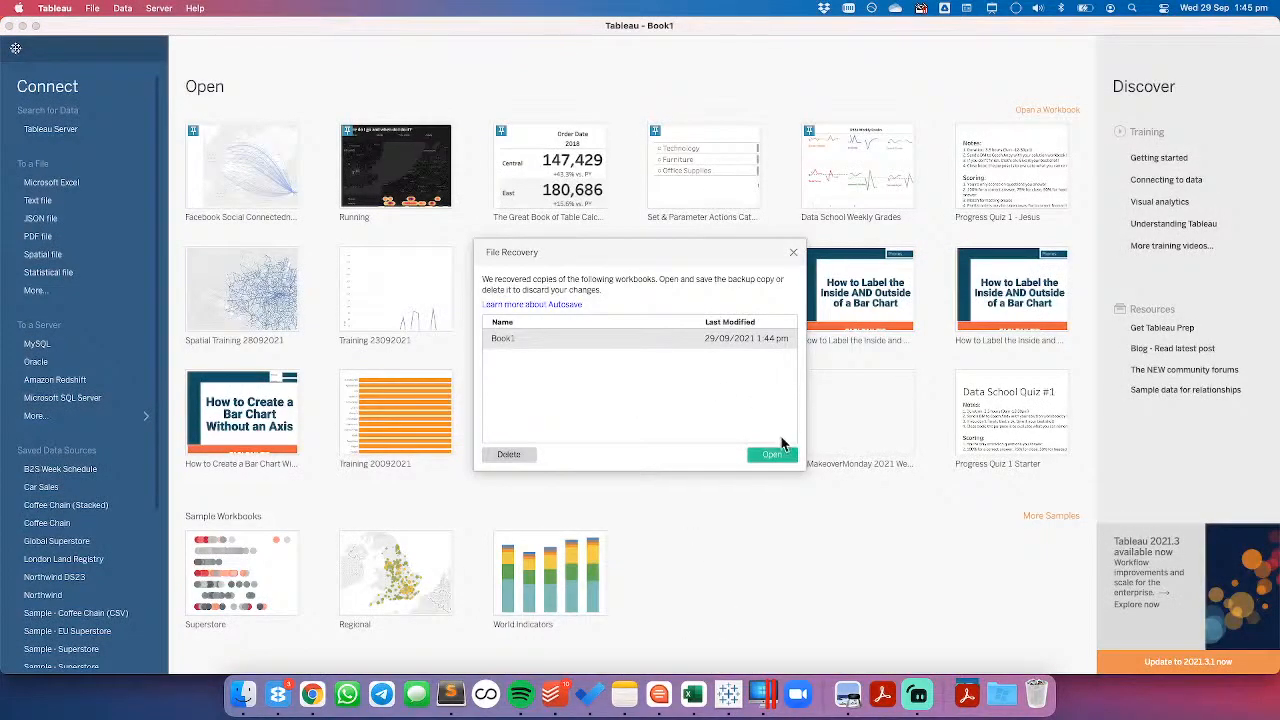
left_click(777, 452)
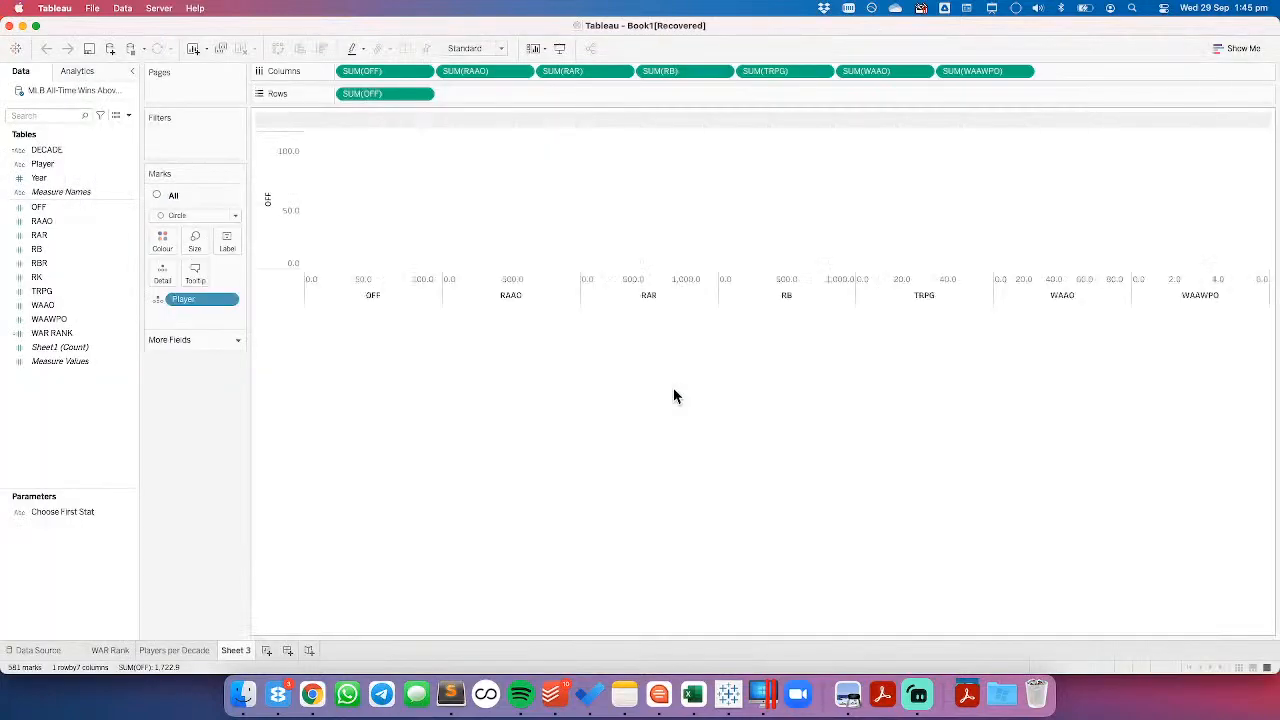
Step: Check the Choose First Stat parameter's value list without changing it, and duplicate the parameter
right_click(115, 511)
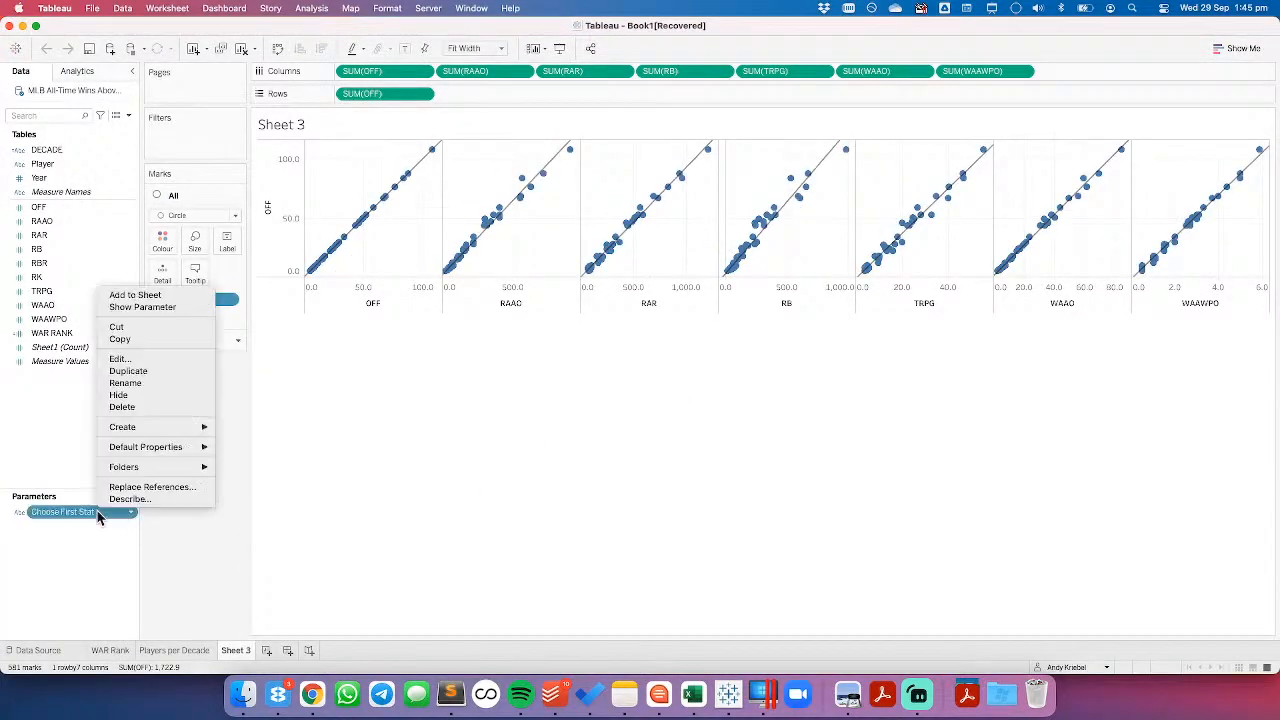
left_click(132, 361)
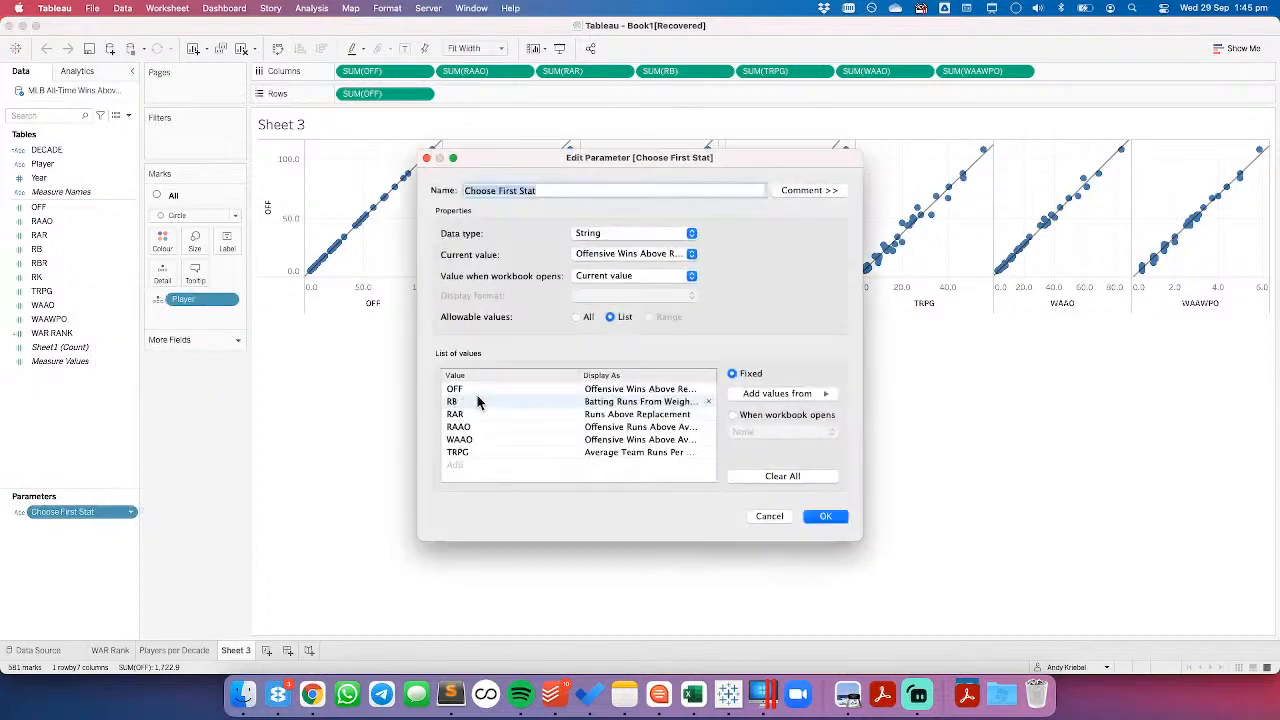
left_click(769, 516)
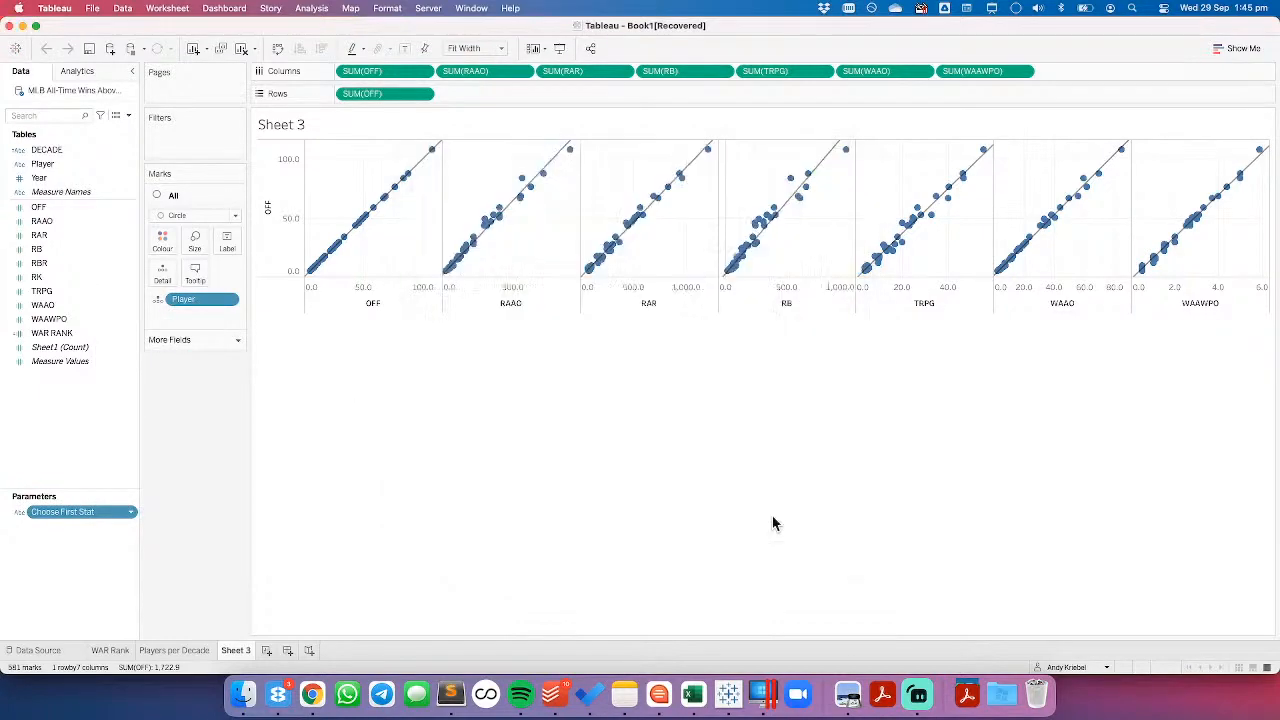
right_click(90, 514)
left_click(115, 375)
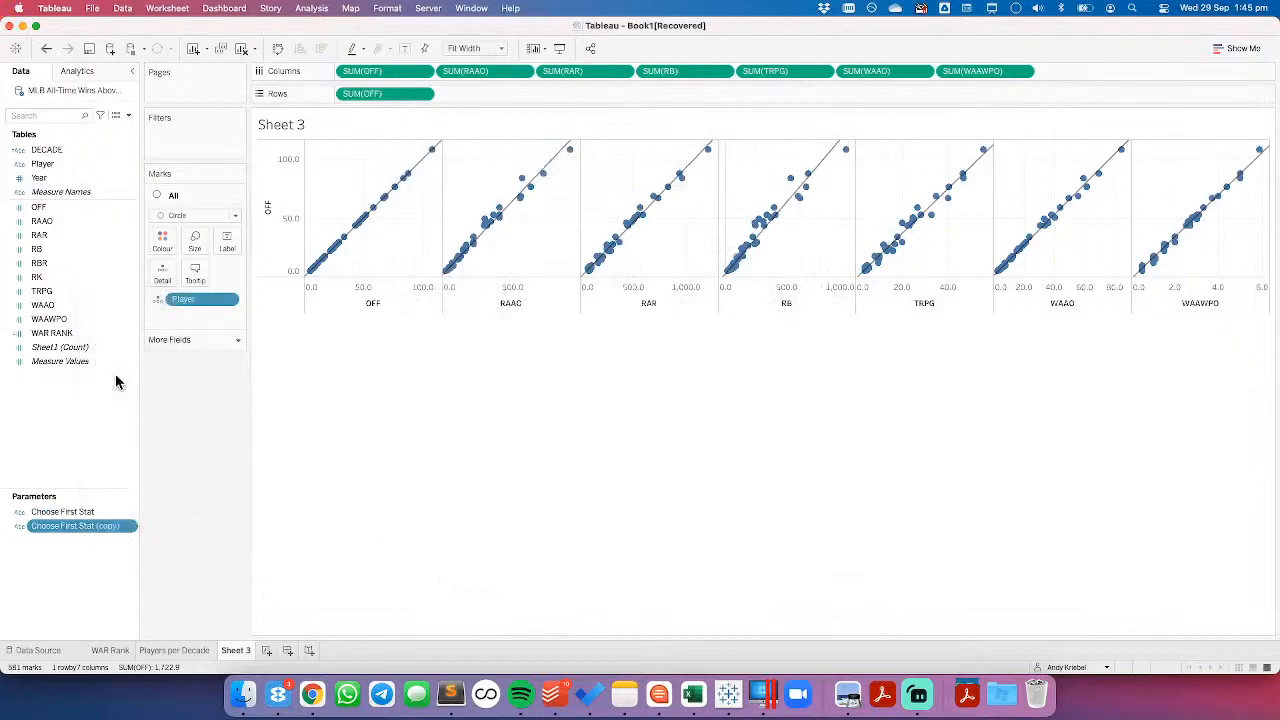
Step: Start saving the recovered workbook and choose the 2021 folder inside Makeover Monday as its location
left_click(89, 48)
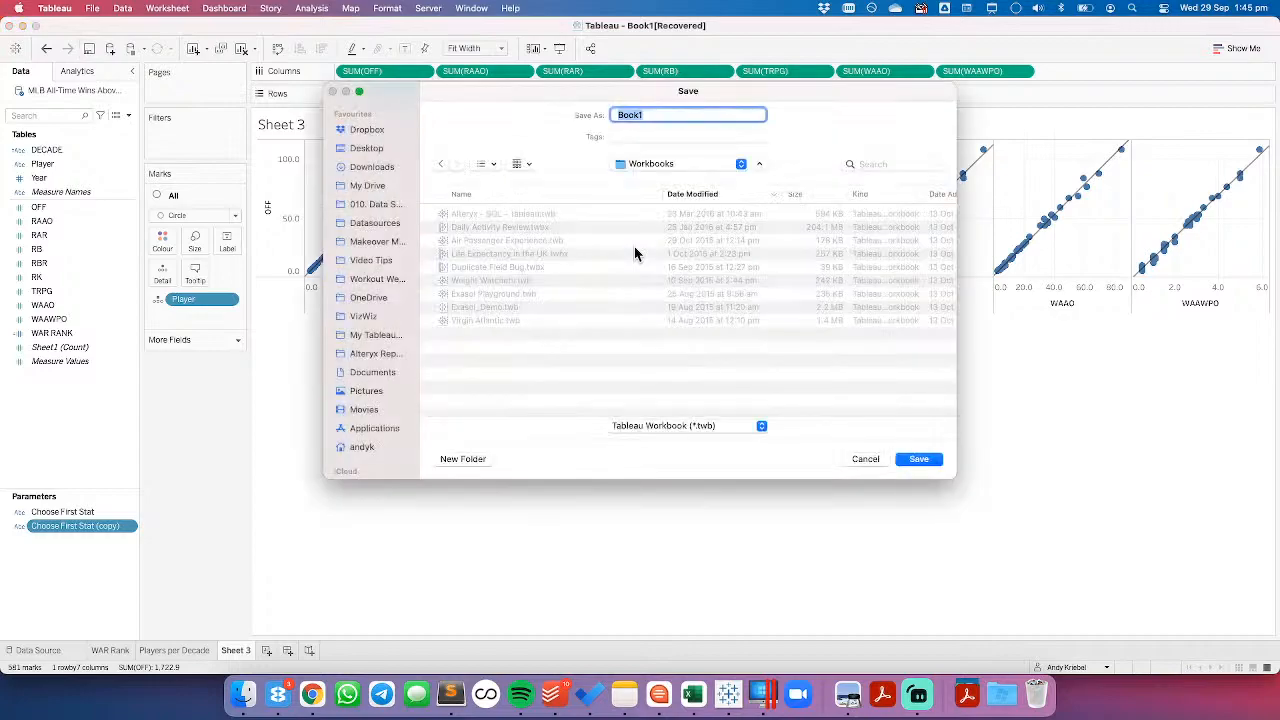
left_click(371, 241)
left_click(457, 216)
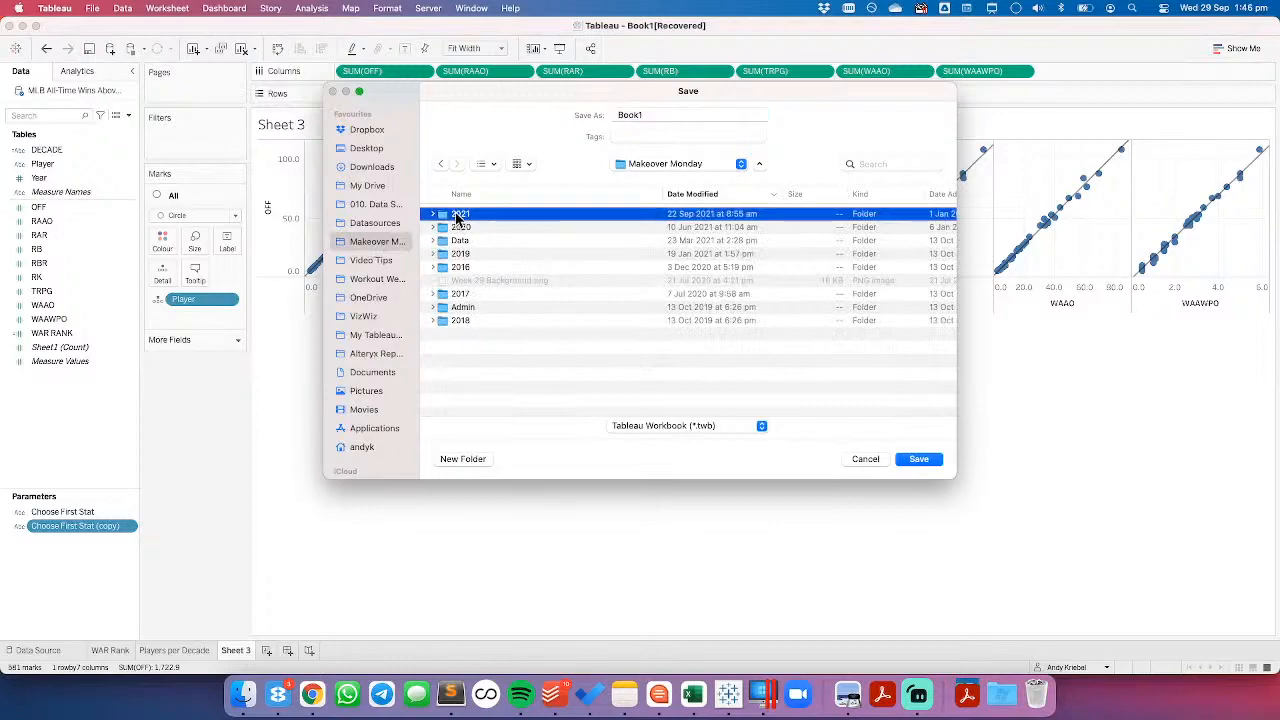
double_click(545, 214)
Step: Save the workbook under the name "#MakeoverMonday 2021 Week 39 - MLB All-Time Offensive Wins Above Replacement"
type("#MakeoverMonday 2021 Week 38 -")
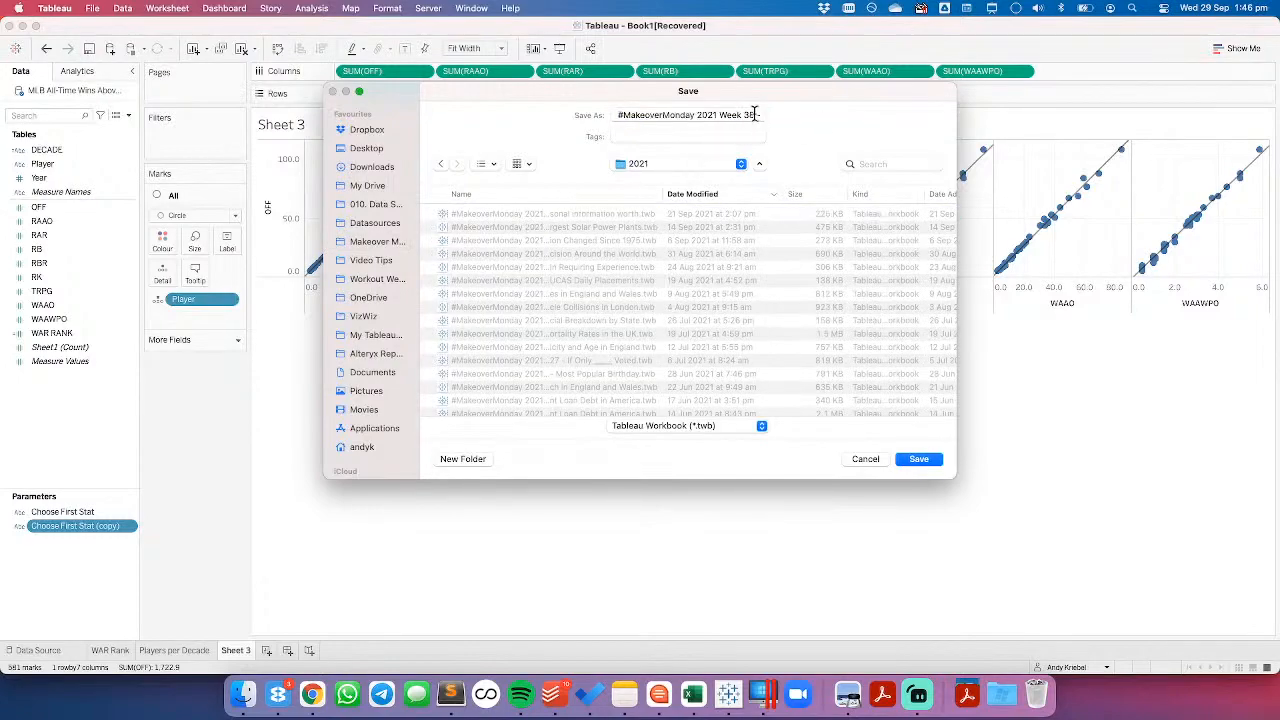
left_click_drag(751, 115, 904, 123)
type("9 - MLB ")
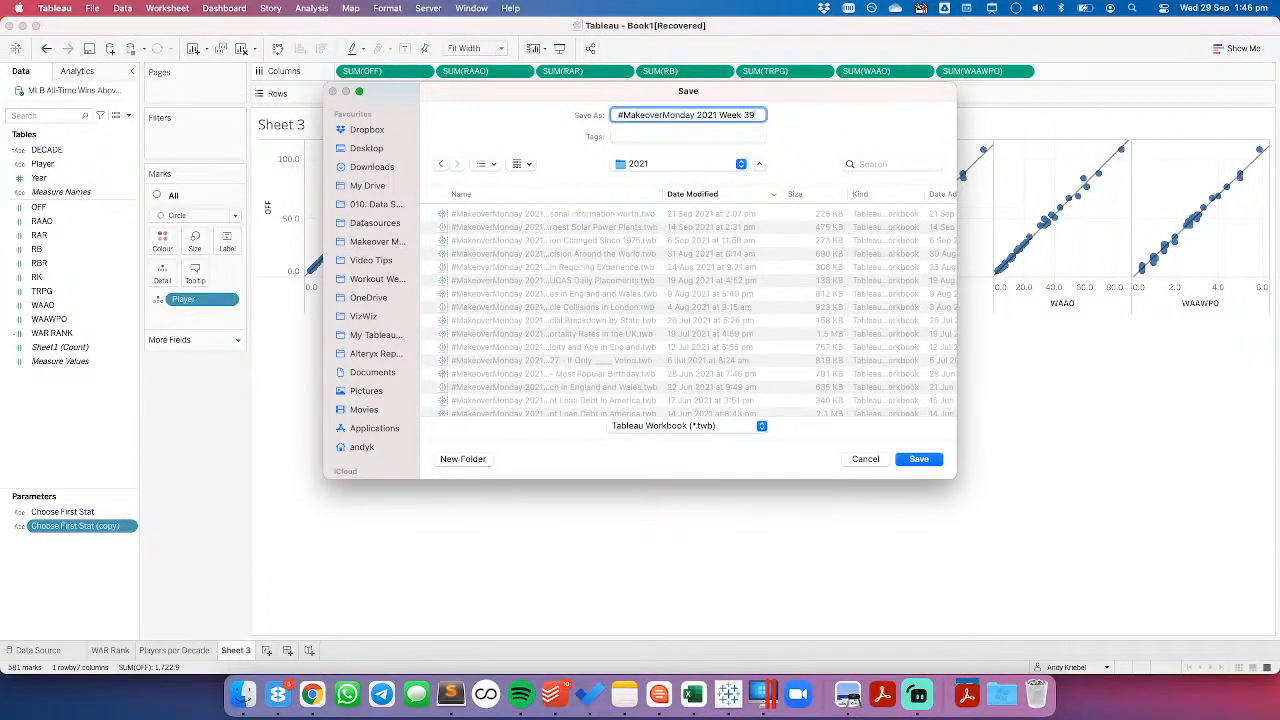
type("All-Time Wins")
type(" Above Rep")
type("lacement")
type("Offe")
type("ns")
key("BackSpace")
type("sive")
key("Return")
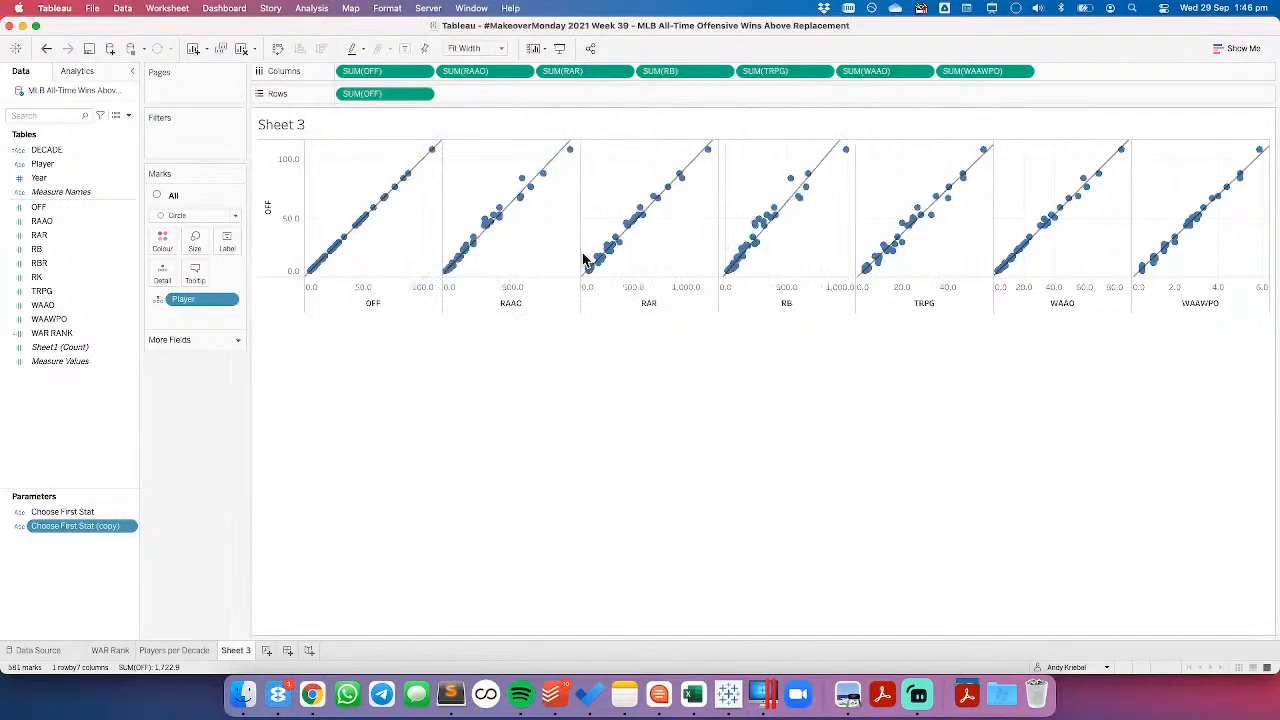
Step: Rename the copied Choose First Stat parameter as Compared To
right_click(101, 527)
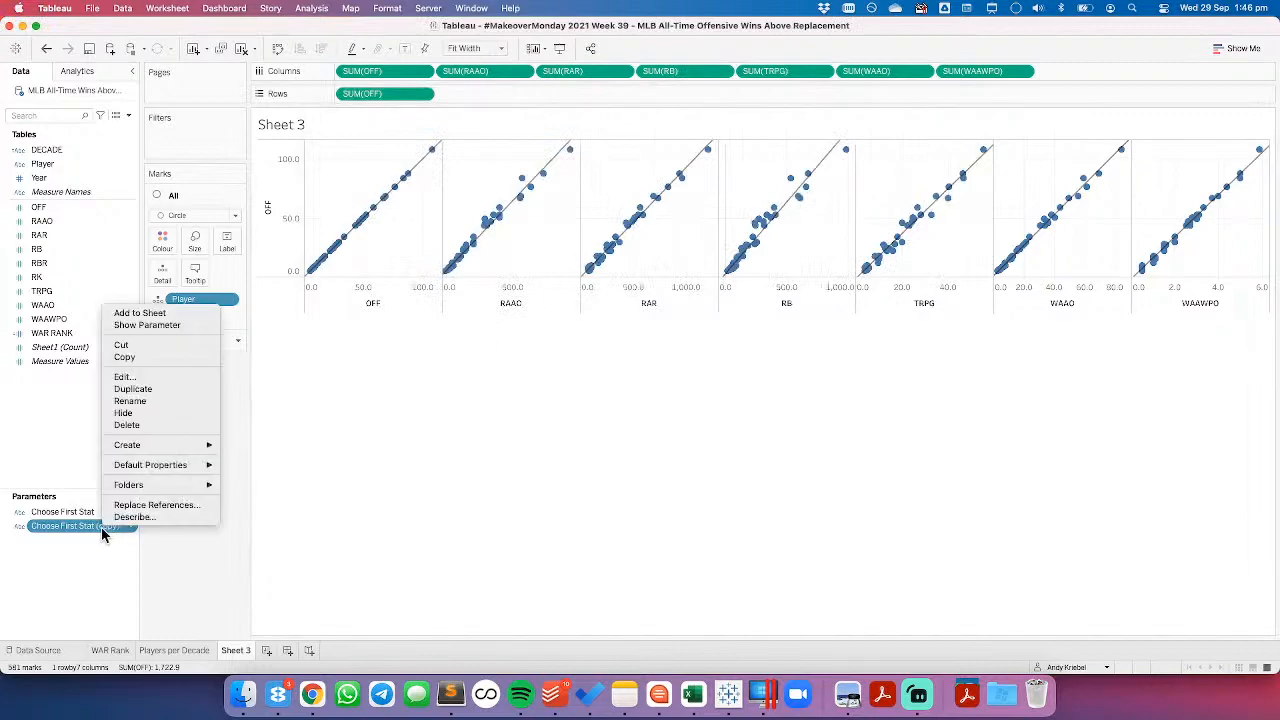
left_click(139, 404)
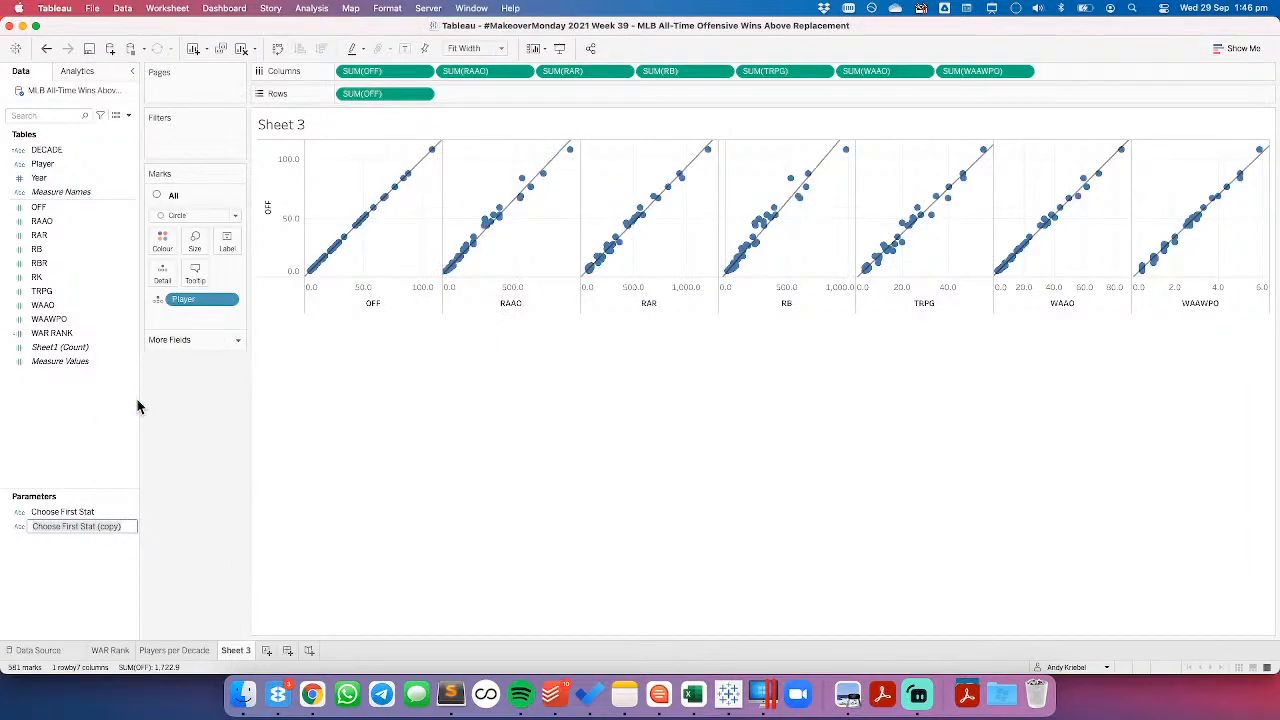
type("Compared To")
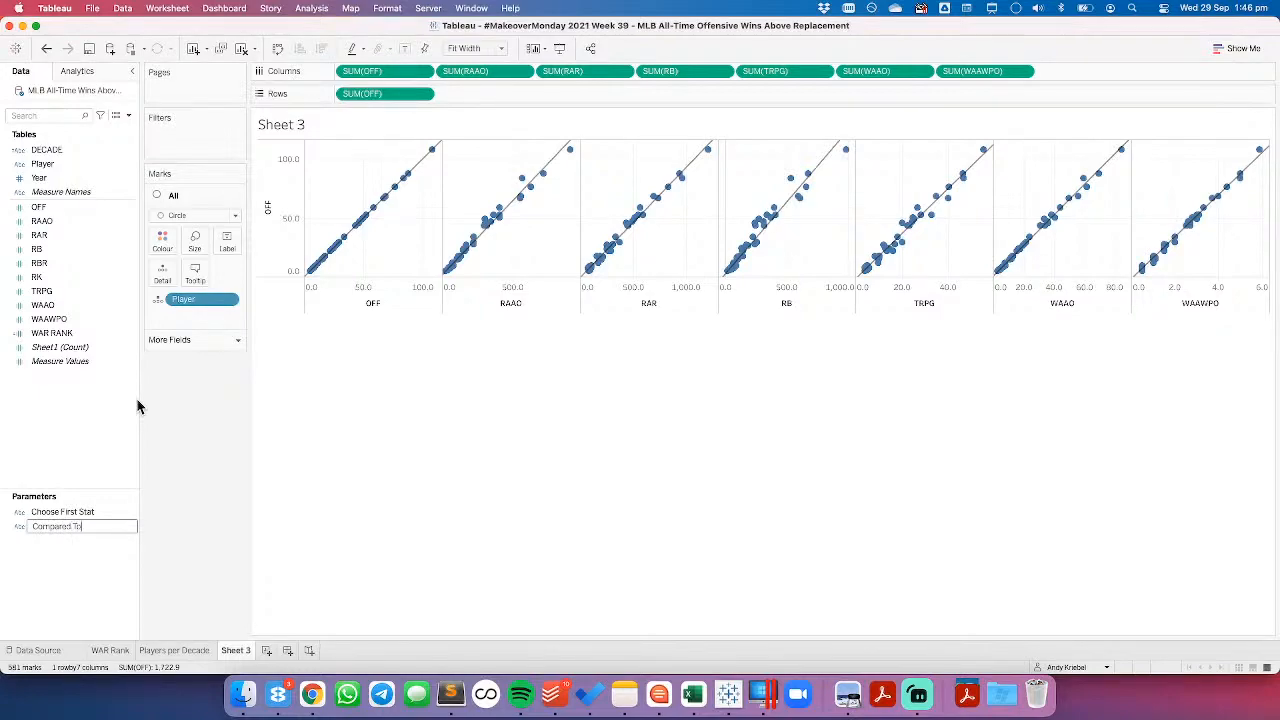
key("Return")
Step: Rename the original Choose First Stat parameter as Baseline Stat
right_click(71, 510)
mouse_move(97, 433)
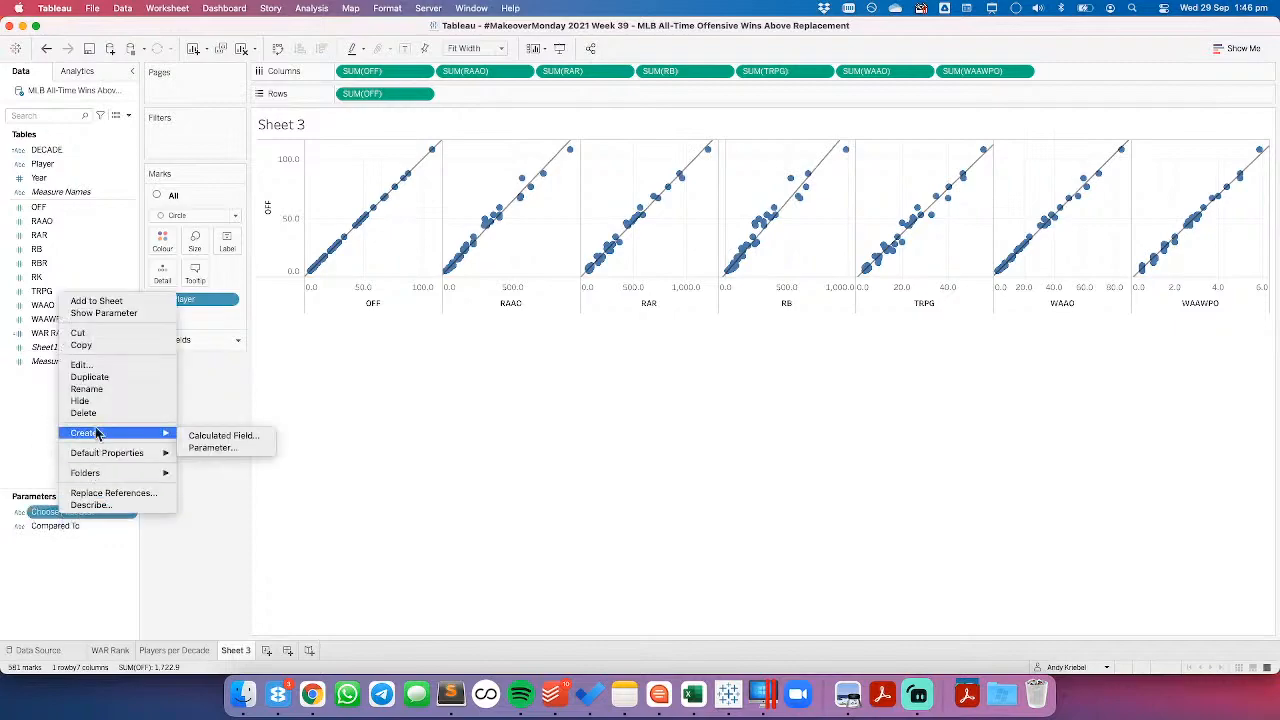
left_click(87, 389)
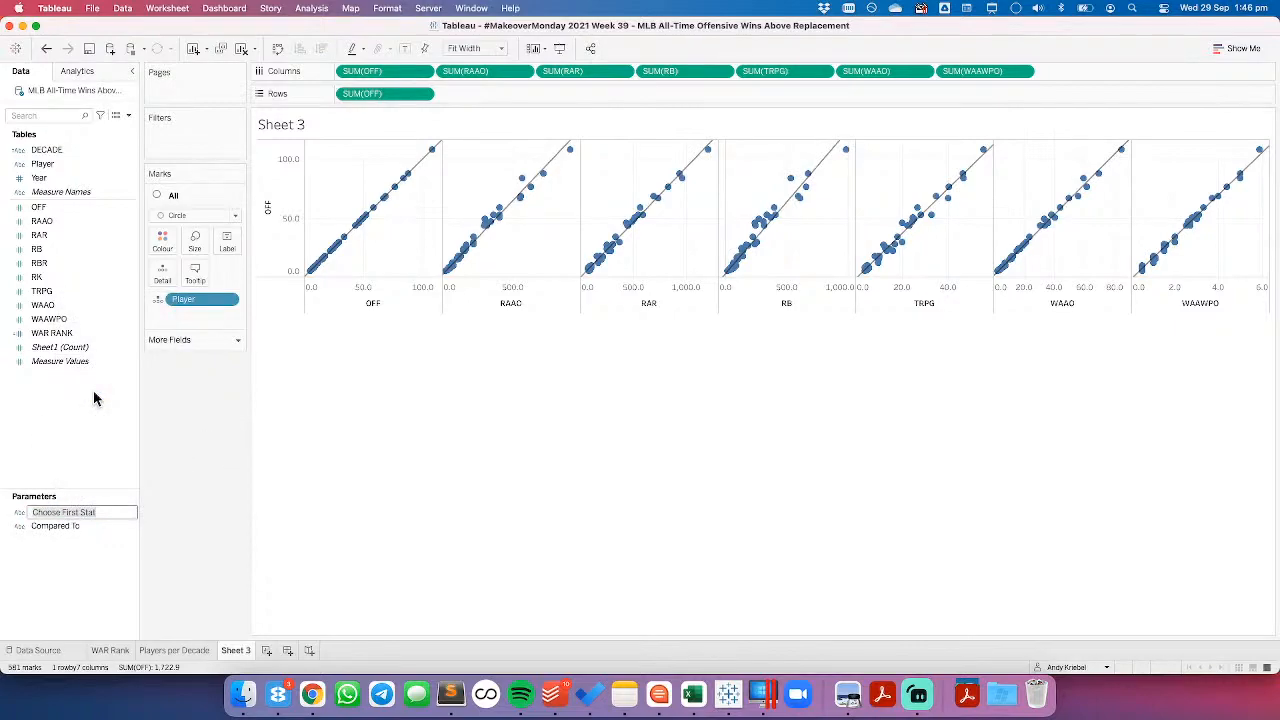
type("Baseline St")
type("ate")
key("Return")
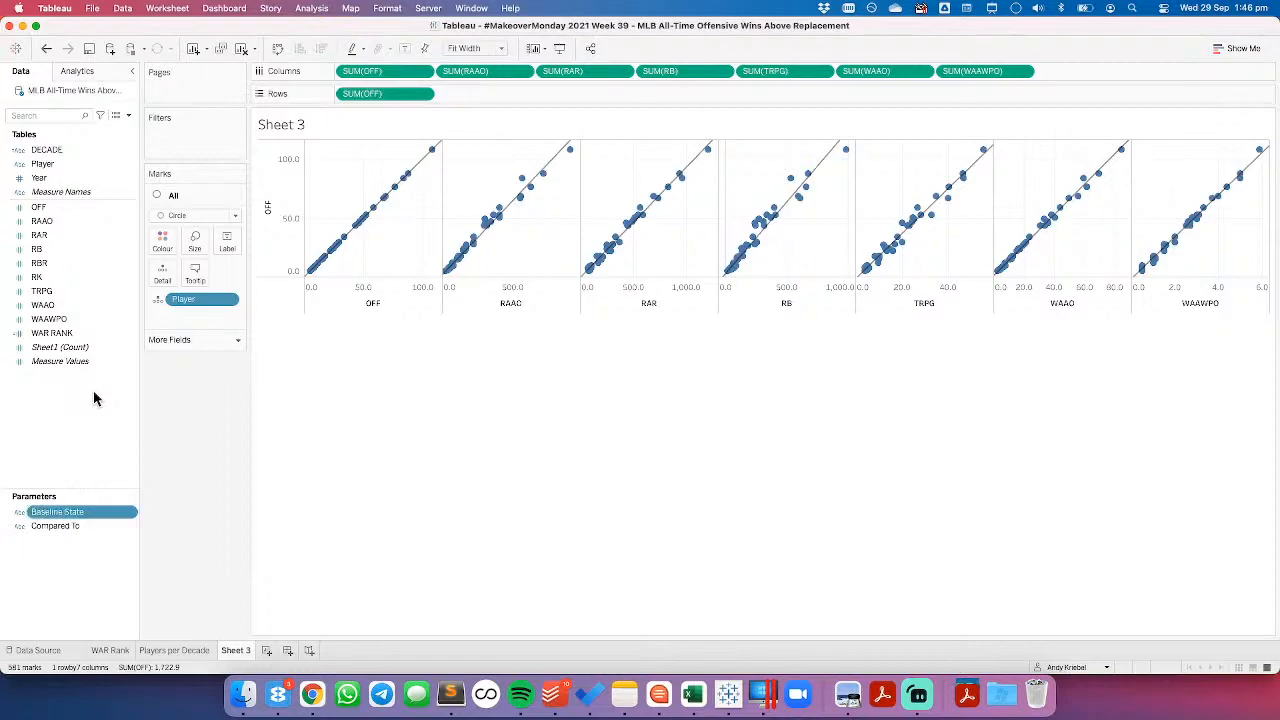
right_click(80, 514)
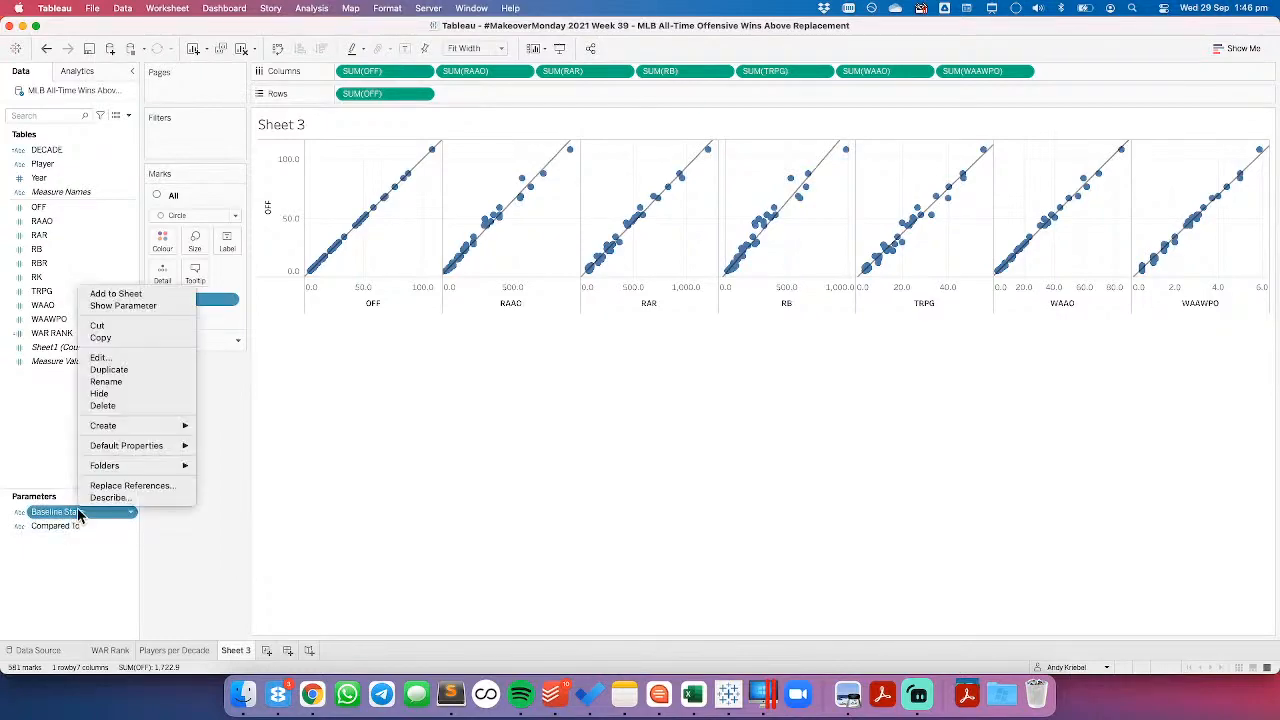
left_click(118, 381)
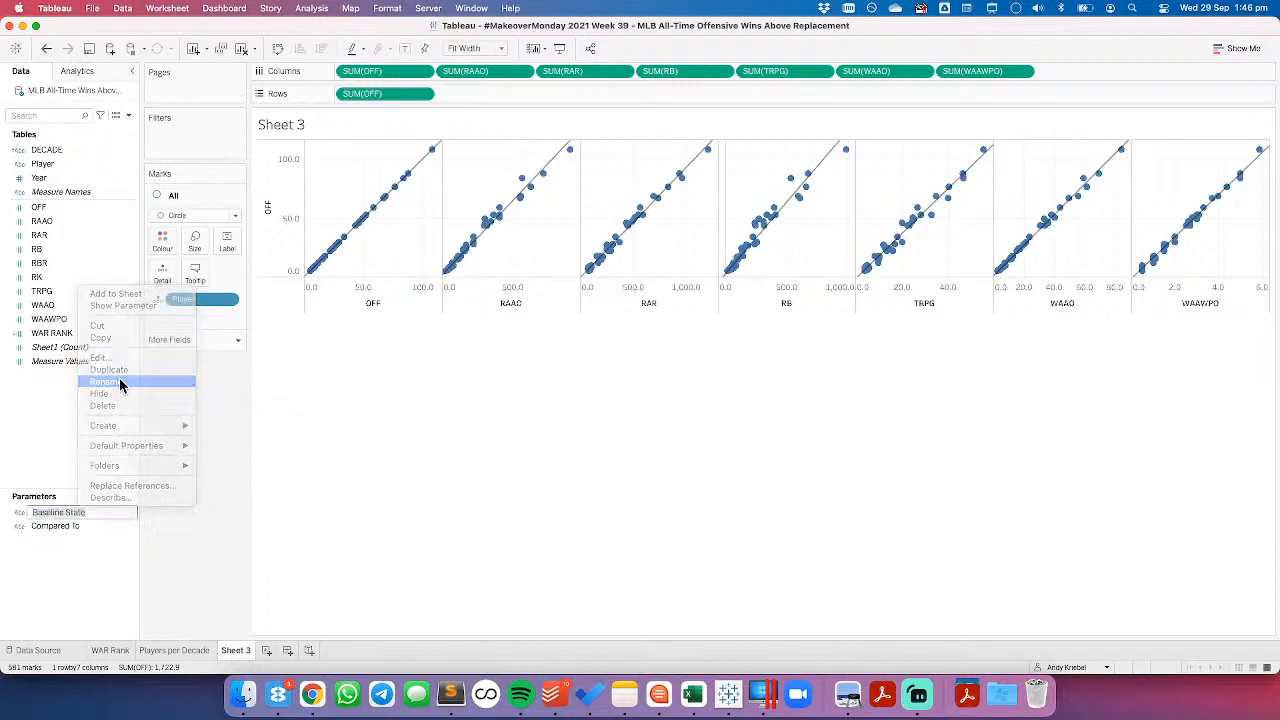
key("Return")
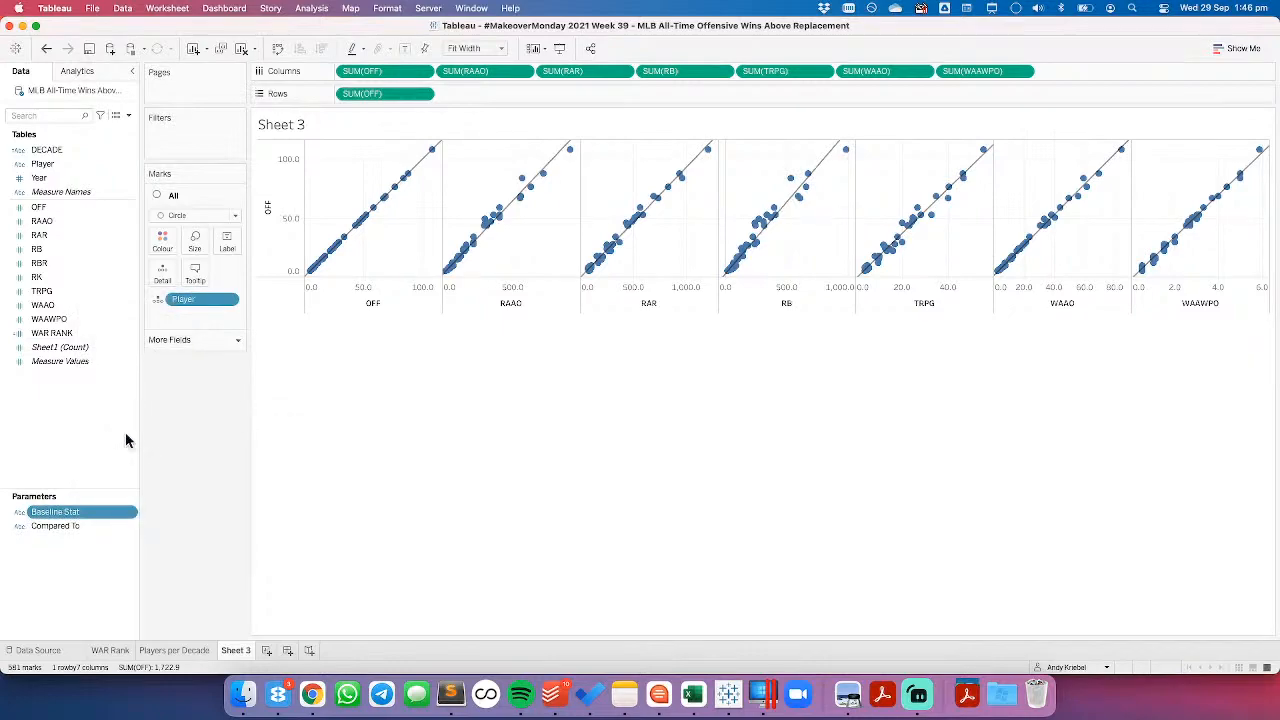
Step: Show the Compared To parameter control on Sheet 3 and set its display to Single Value List
right_click(93, 431)
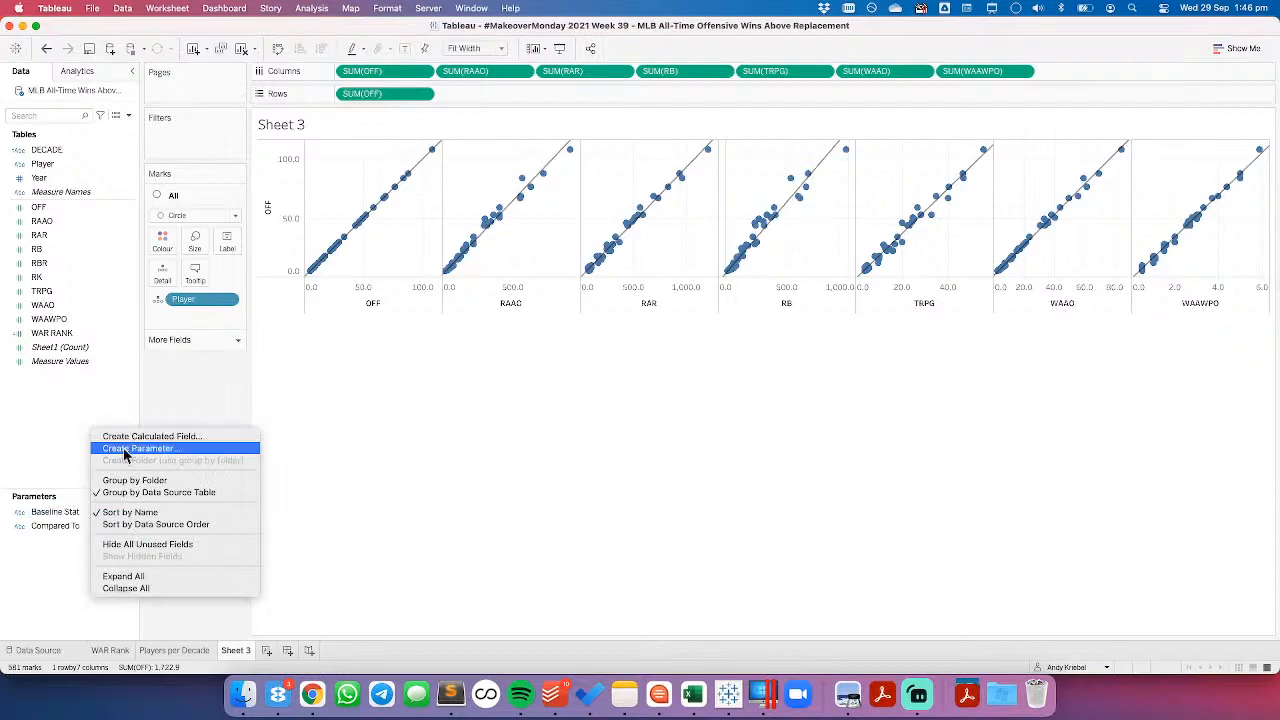
left_click(40, 486)
left_click(84, 530)
left_click(133, 526)
left_click(199, 321)
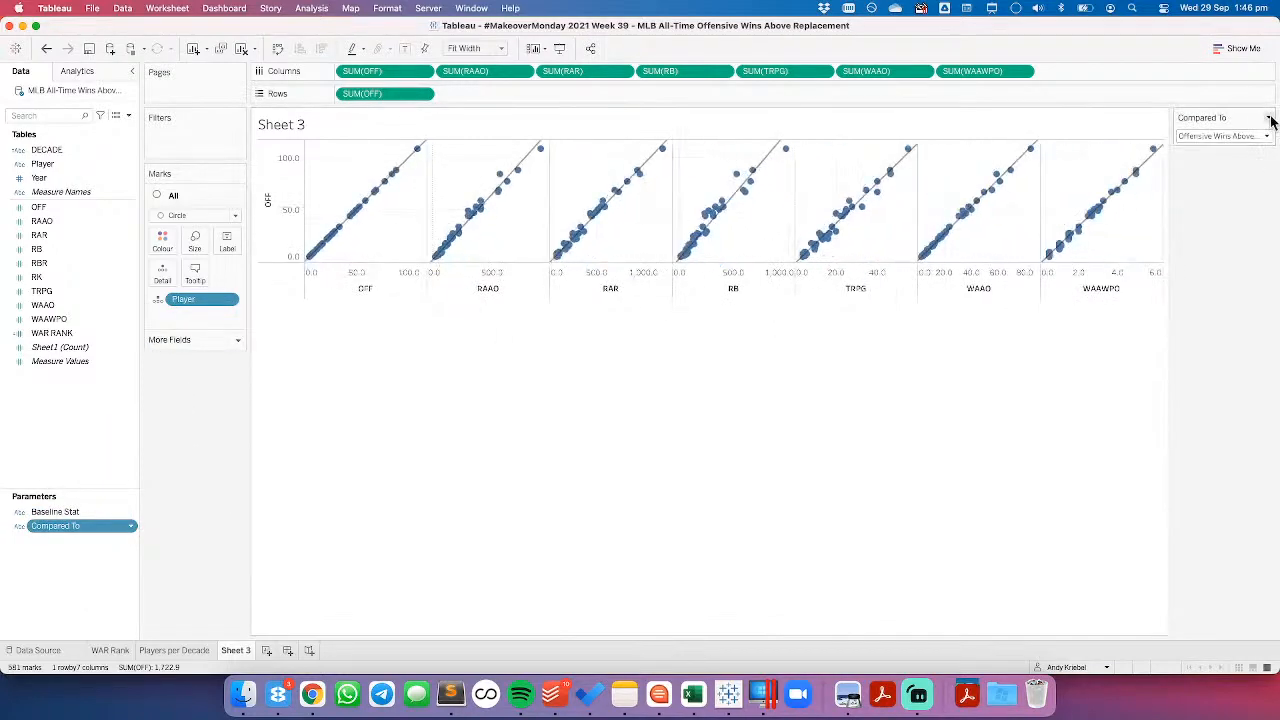
left_click(1268, 117)
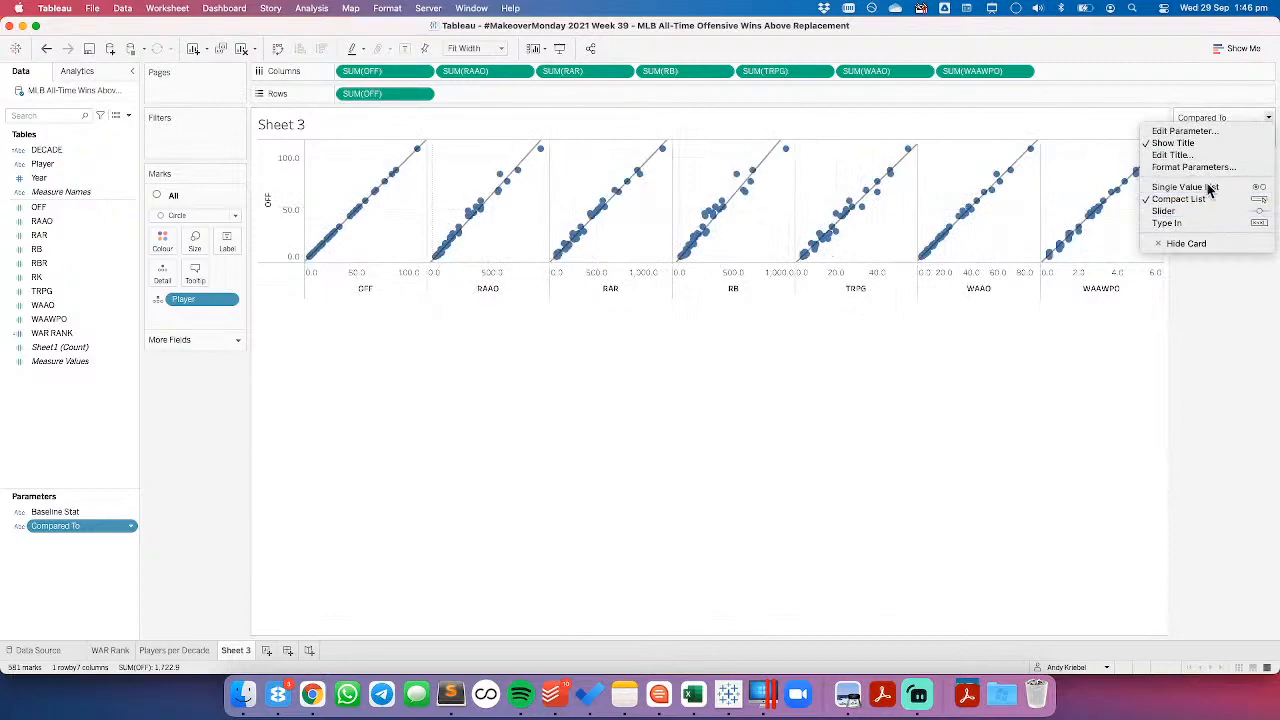
left_click(1210, 187)
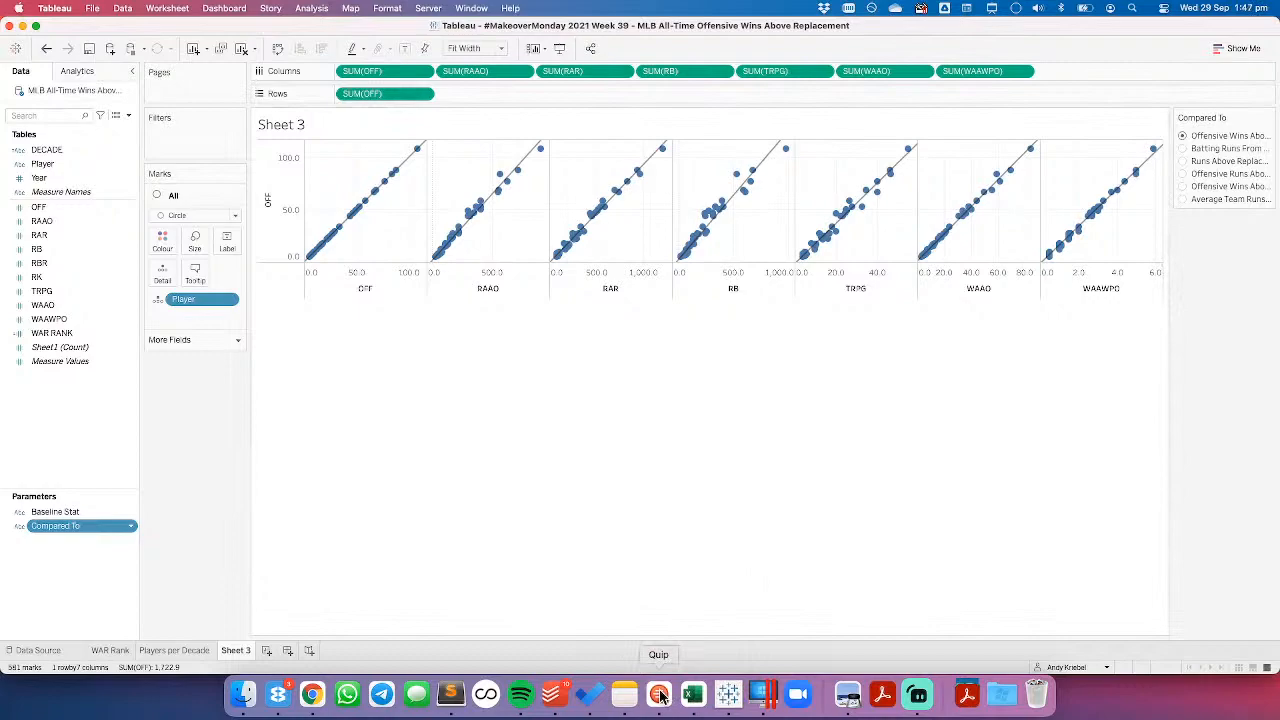
Step: Switch to the Excel workbook, remove WAAWPO from the stat list in column N, and move TRPG up to N7
left_click(697, 697)
key("super+c")
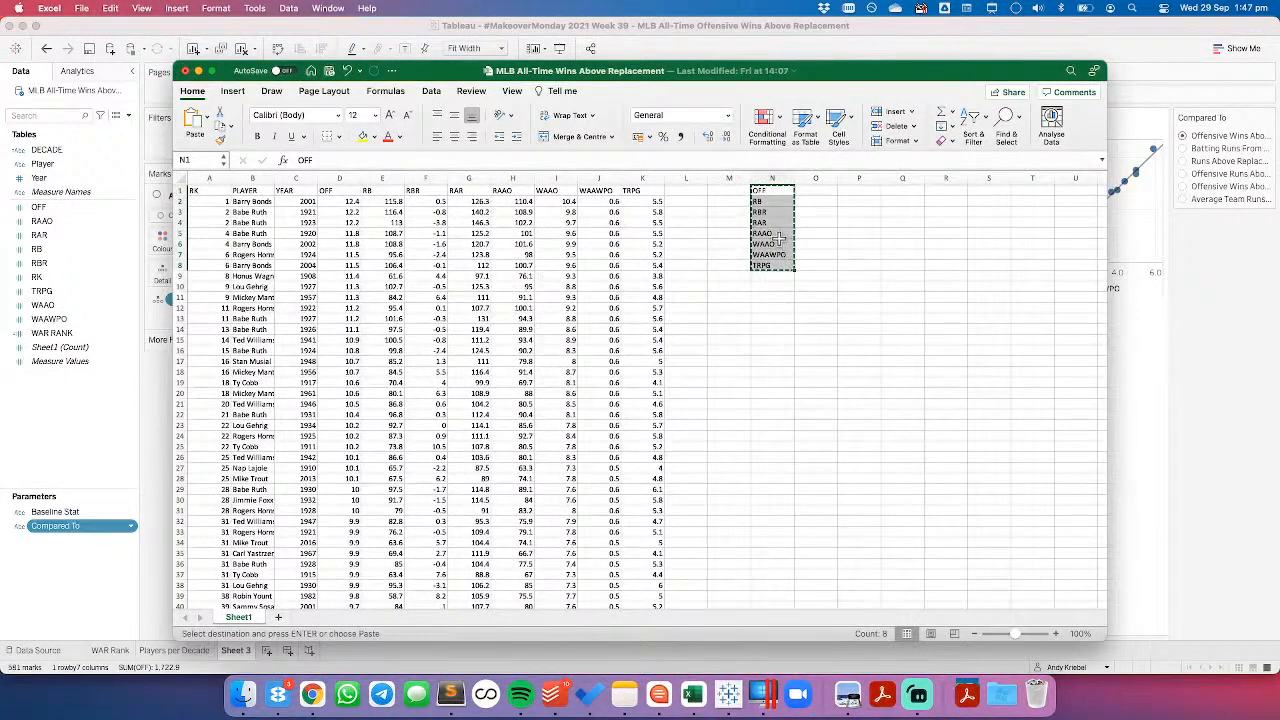
left_click(762, 202)
left_click(763, 212)
left_click(772, 255)
key("Delete")
key("Down")
key("super+c")
key("Up")
key("super+v")
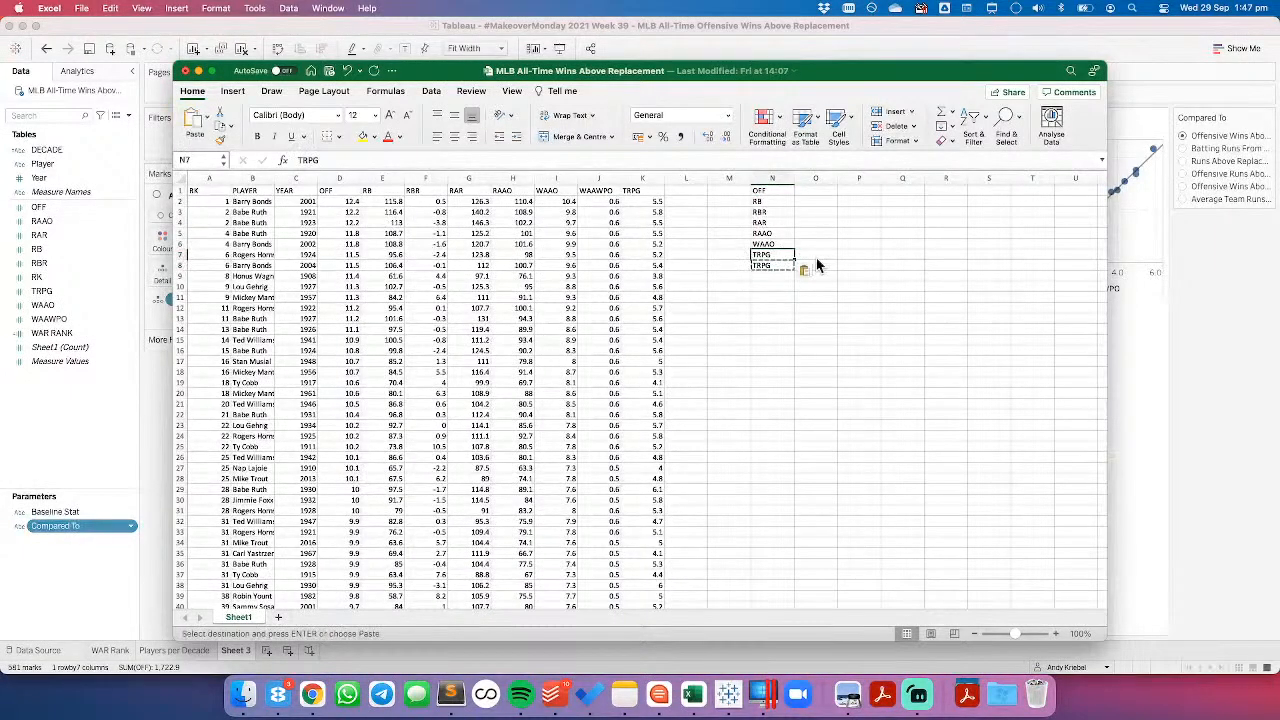
key("Down")
key("Delete")
key("Up")
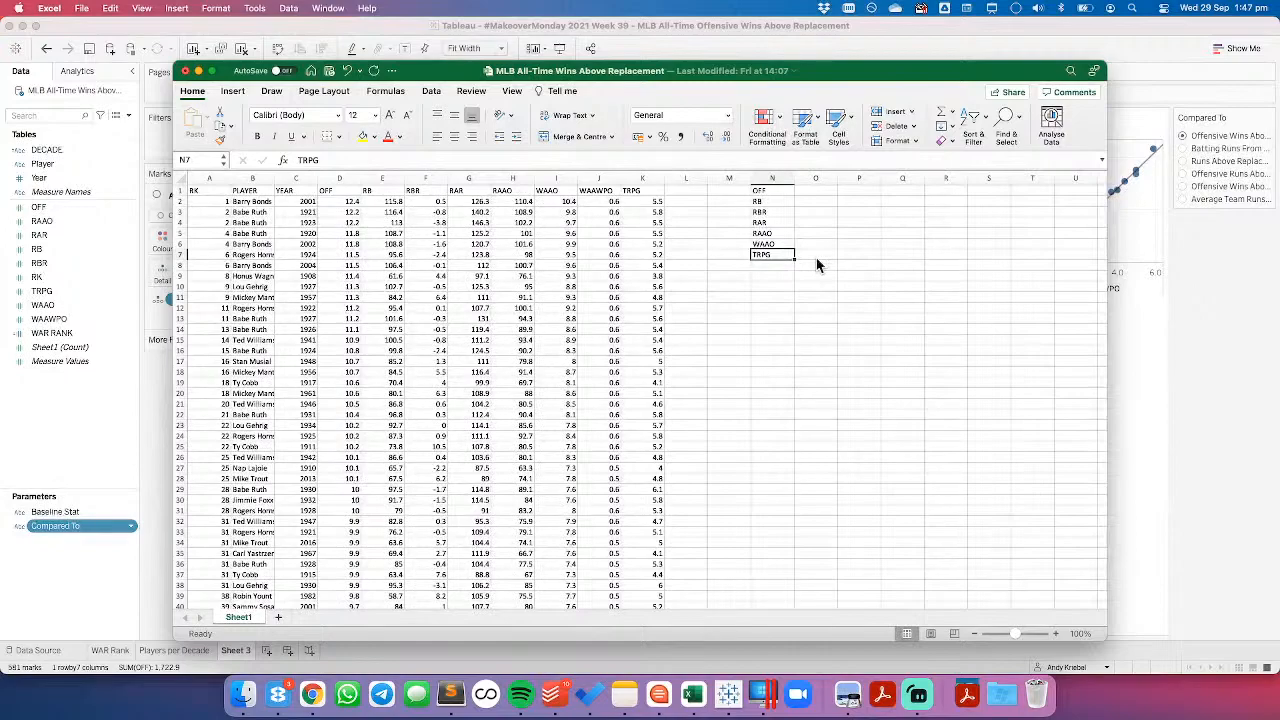
Step: Check the stat list in Excel column N against the Tableau sheet and the glossary on the ESPN page in Chrome, ending in Tableau
key("Up")
key("Up")
key("Up")
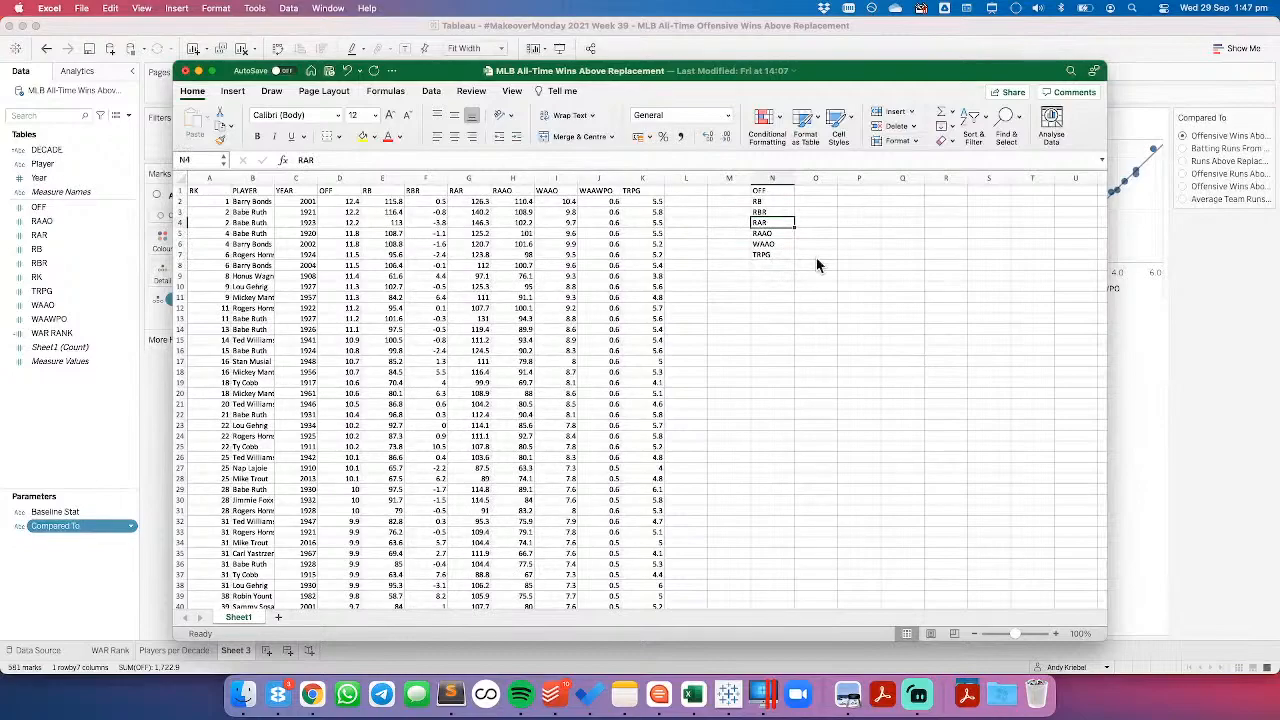
key("Down")
key("Down")
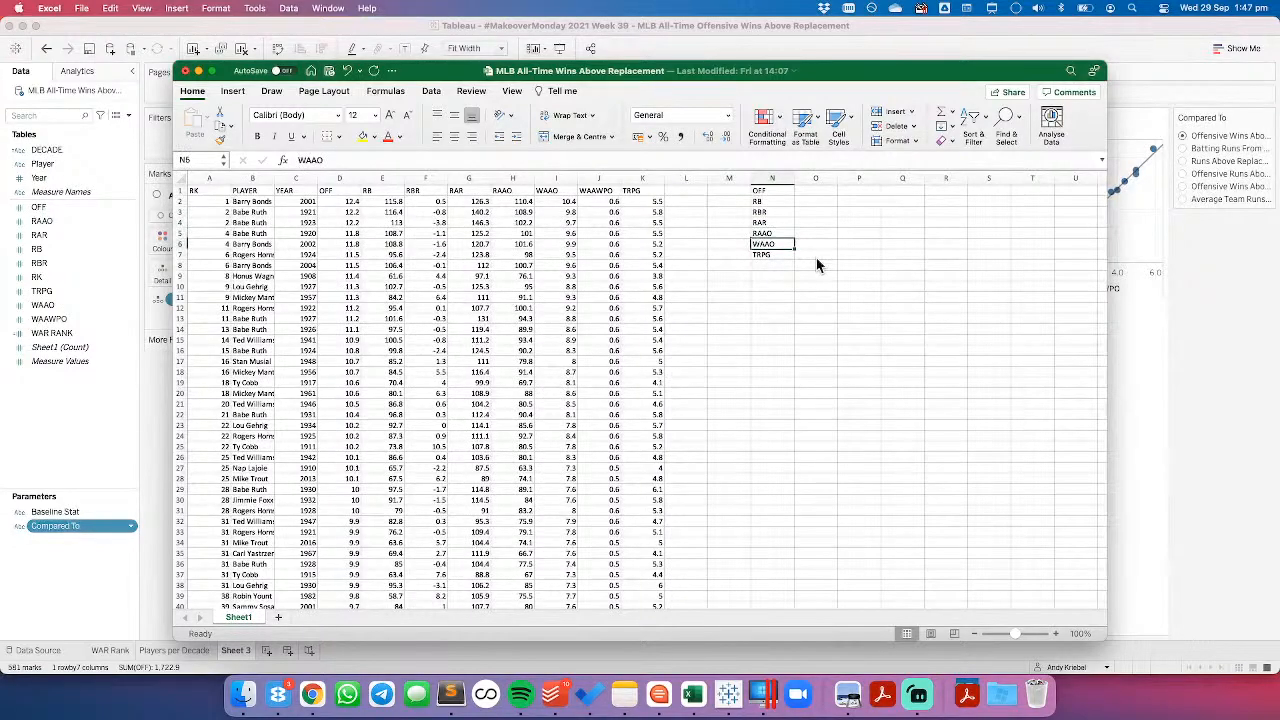
key("super+Tab")
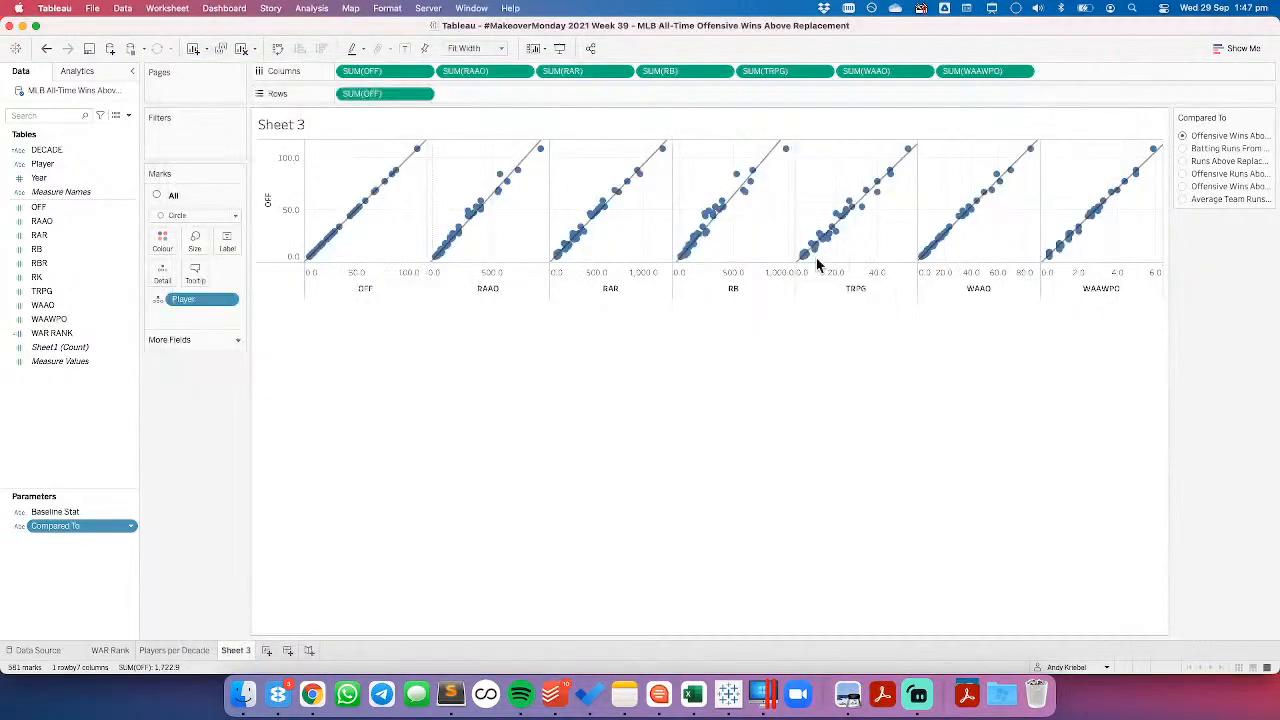
key("super+Tab")
key("super+Tab")
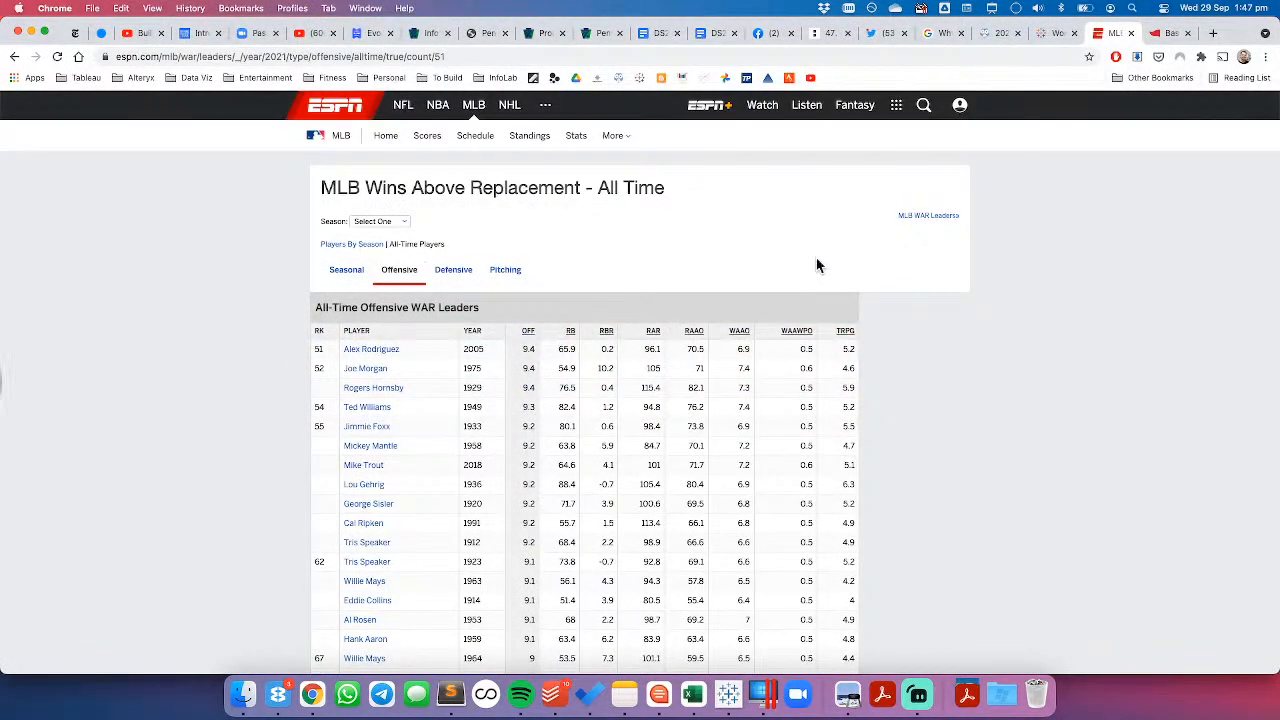
scroll(978, 399, "down", 1)
scroll(978, 399, "down", 10)
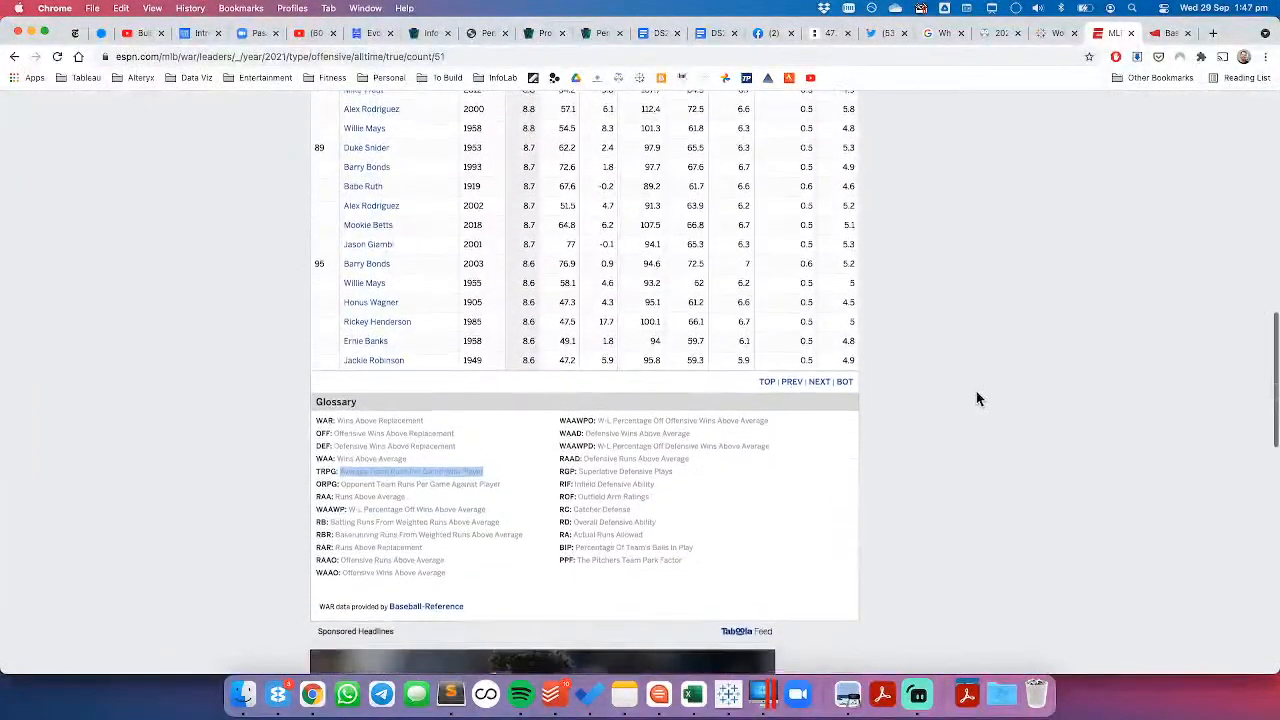
key("super+Tab")
left_click(198, 398)
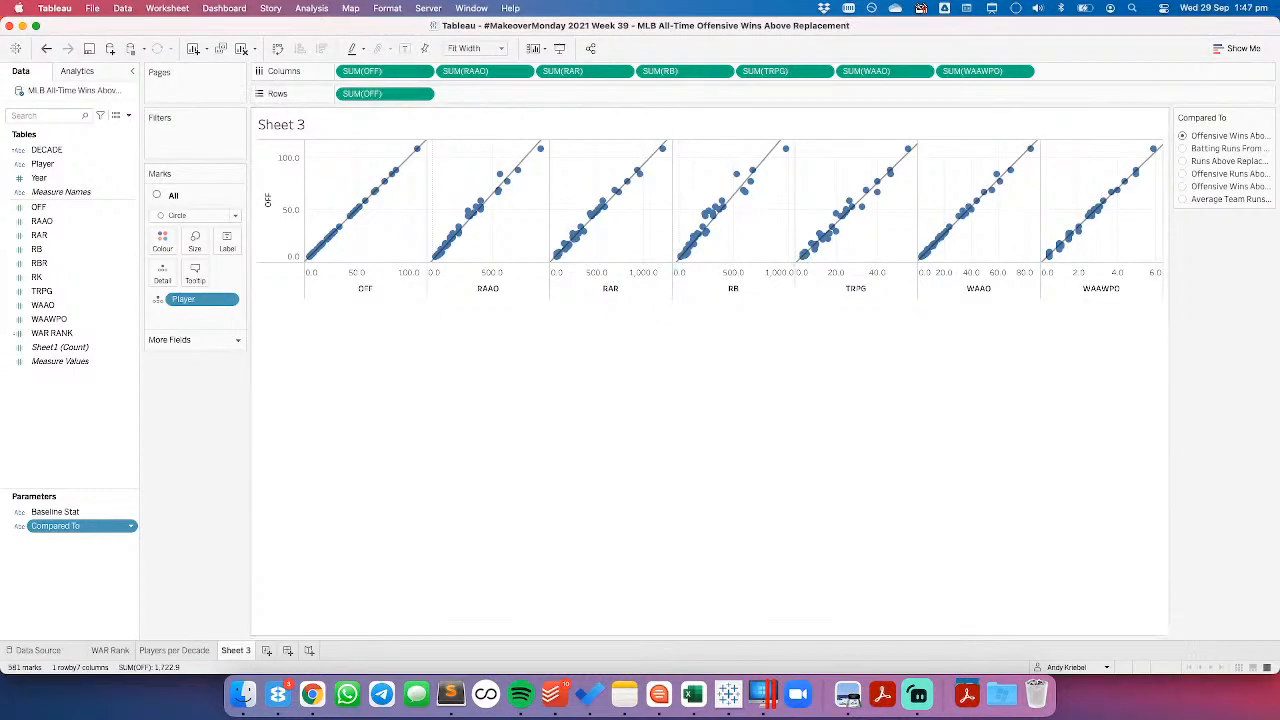
Step: Show the Baseline Stat parameter control on Sheet 3 and set its display to Single Value List
right_click(55, 513)
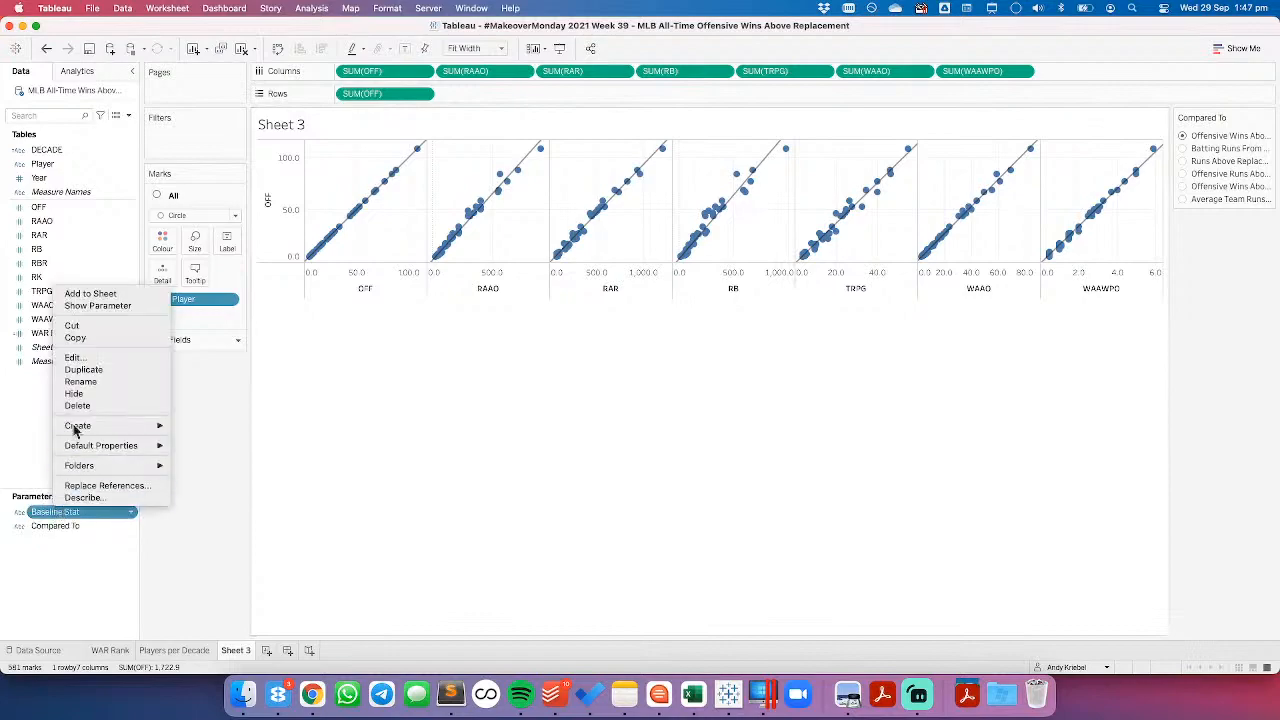
left_click(120, 305)
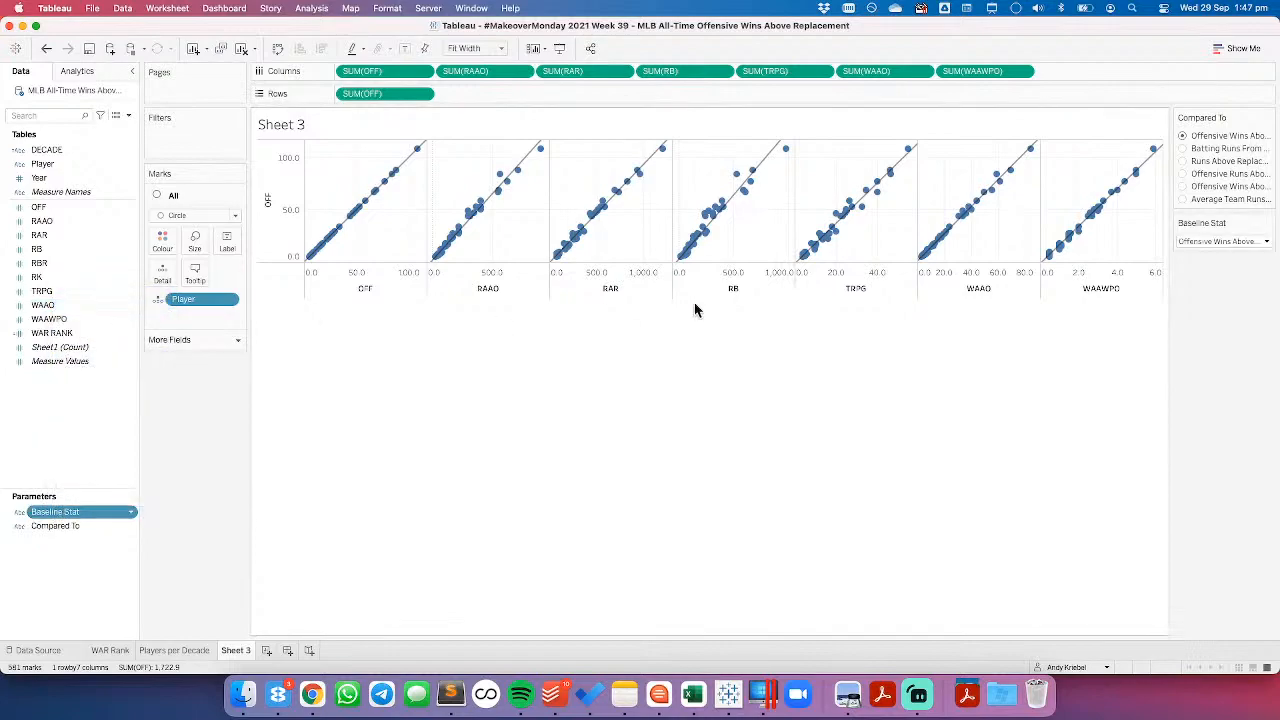
left_click(1266, 223)
left_click(1220, 293)
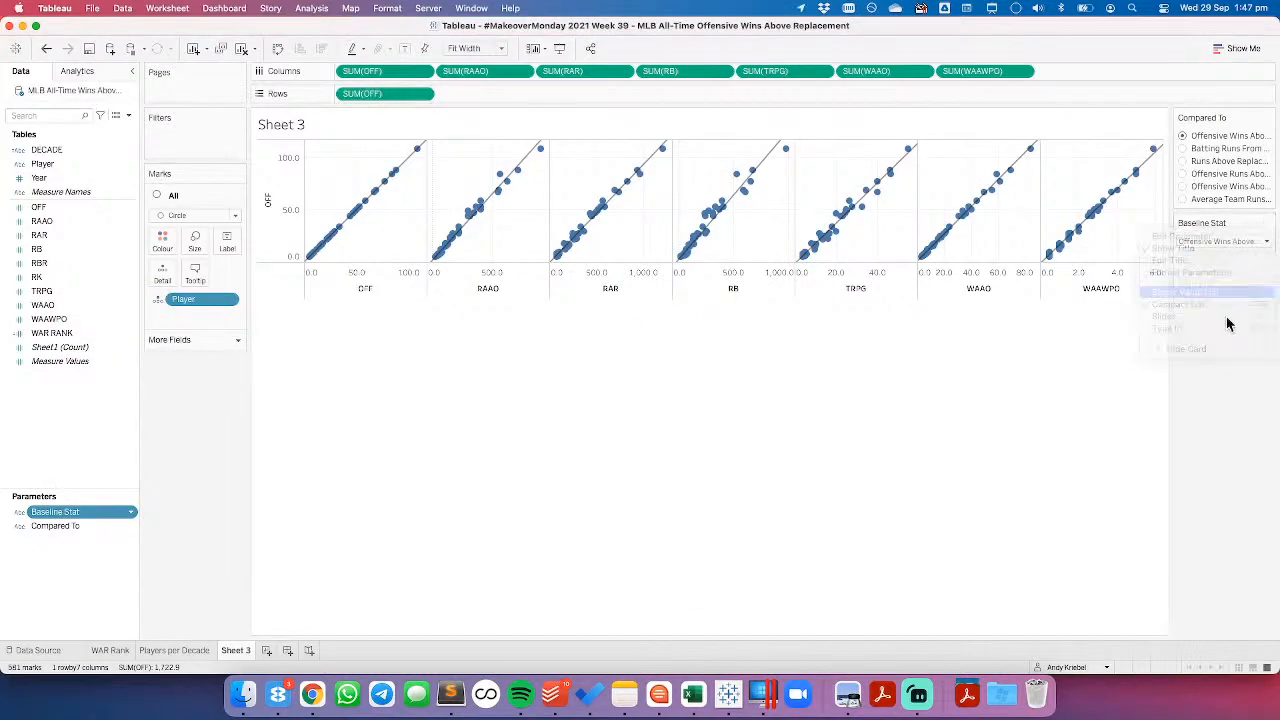
Step: Open the Baseline Stat parameter for editing and compare its values with the Excel stat list and the ESPN glossary
right_click(57, 513)
left_click(90, 361)
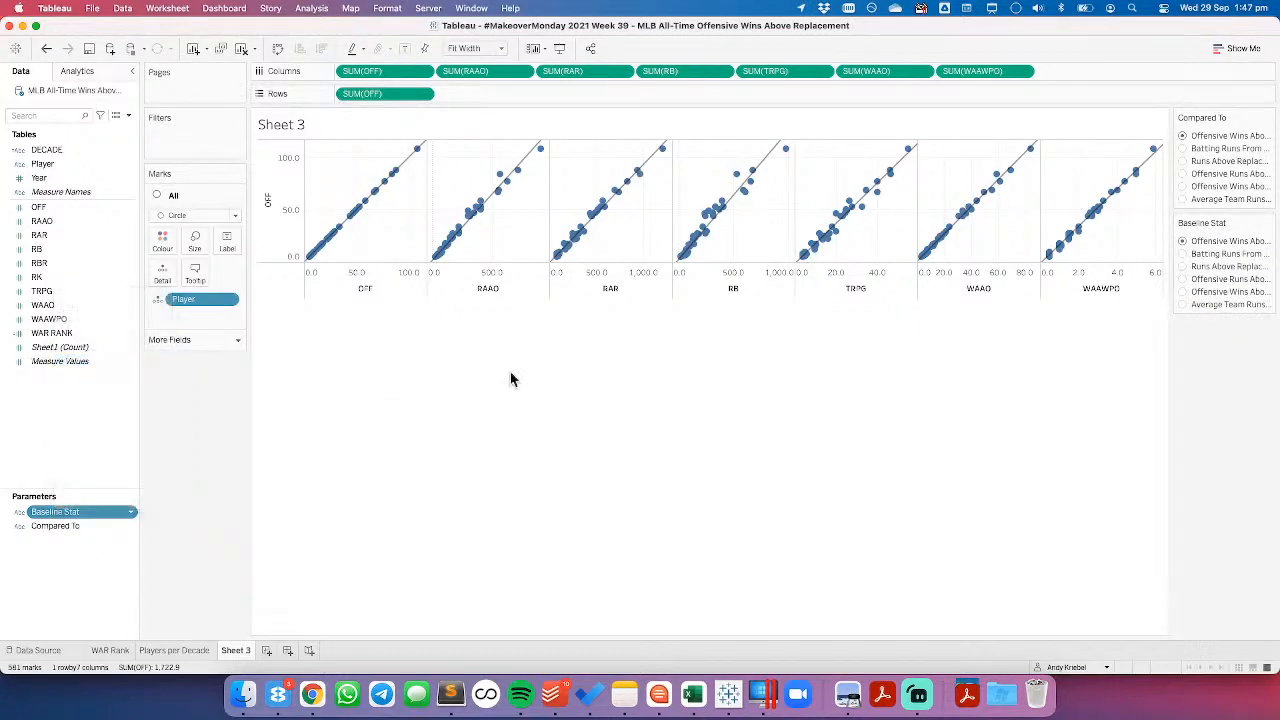
key("super+Tab")
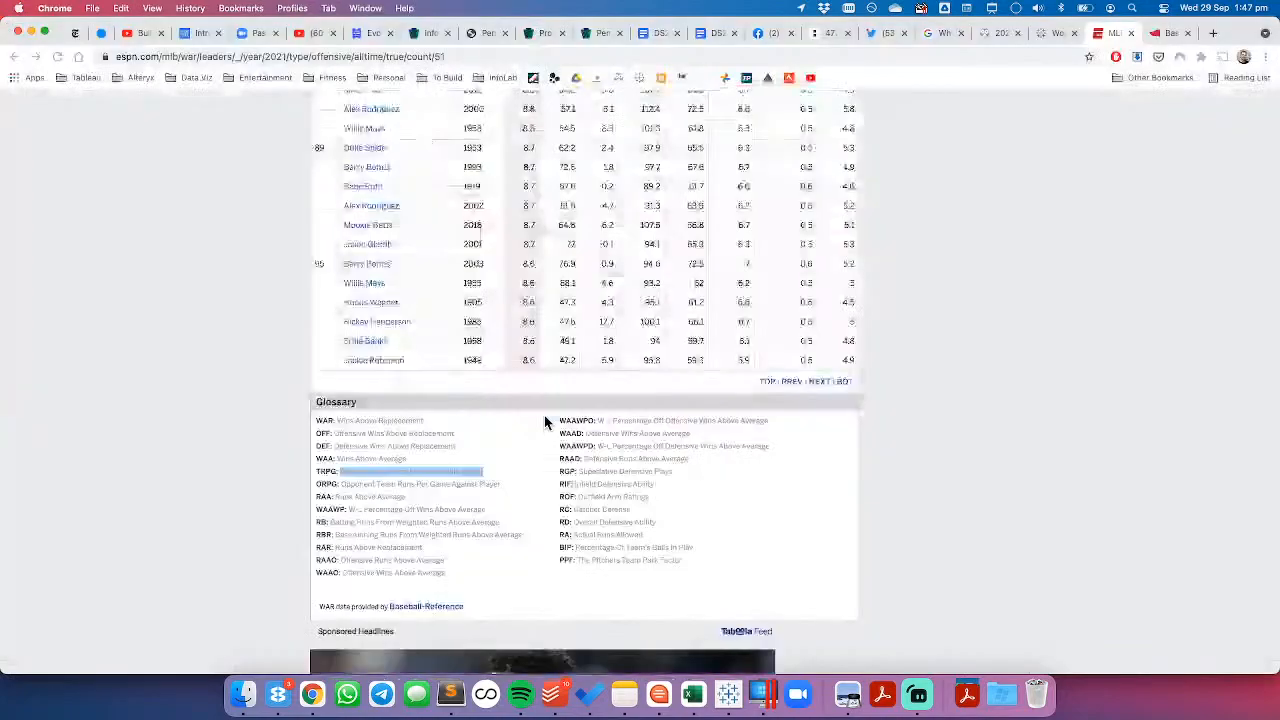
key("super+Tab")
key("super+Tab")
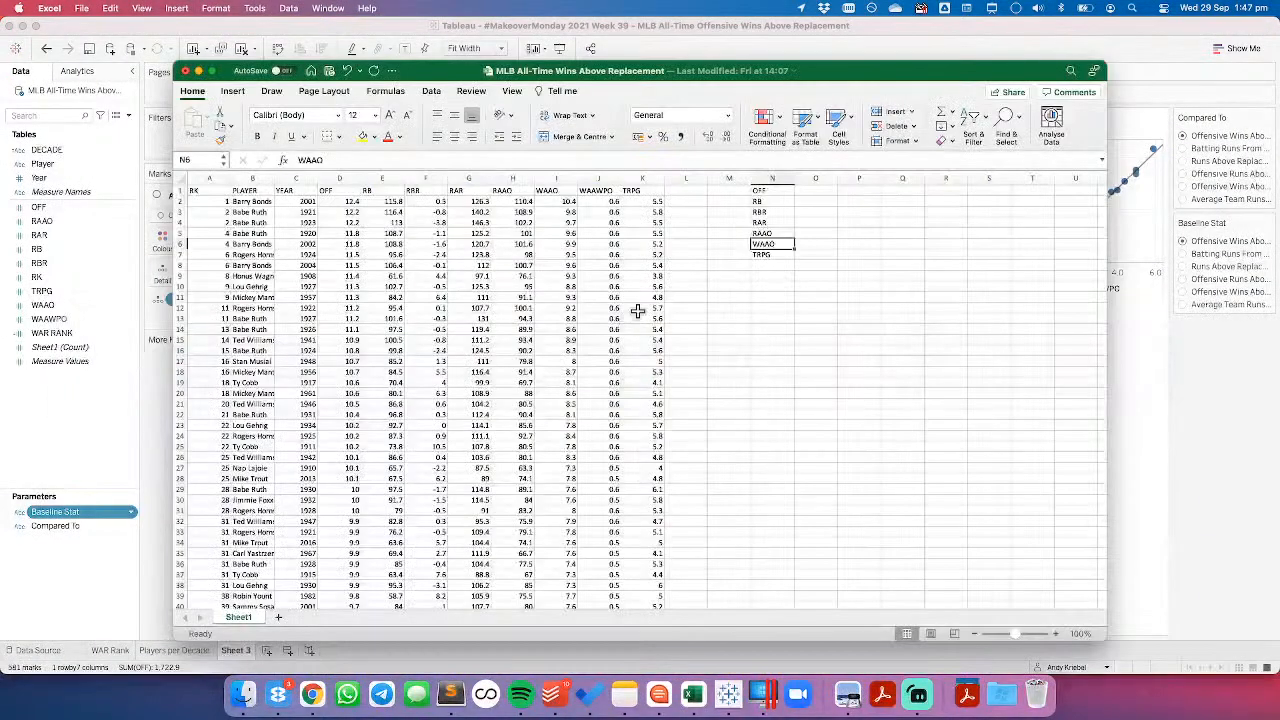
key("super+Tab")
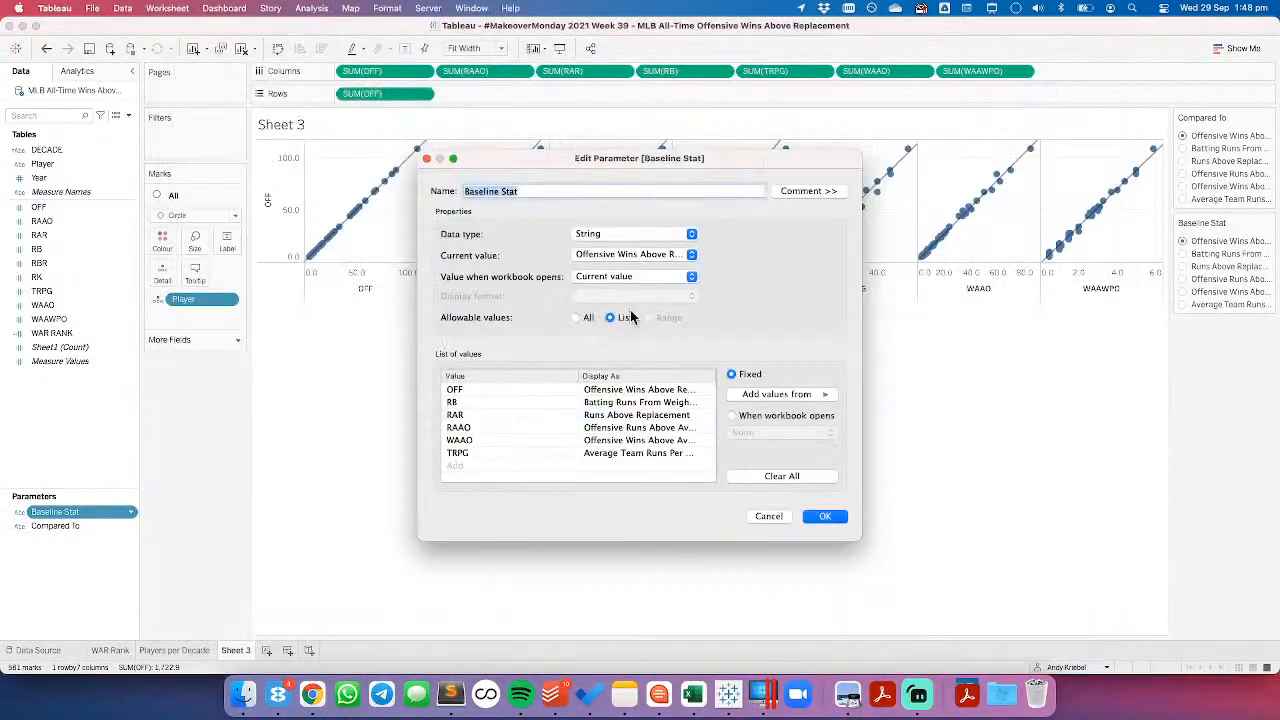
key("super+Tab")
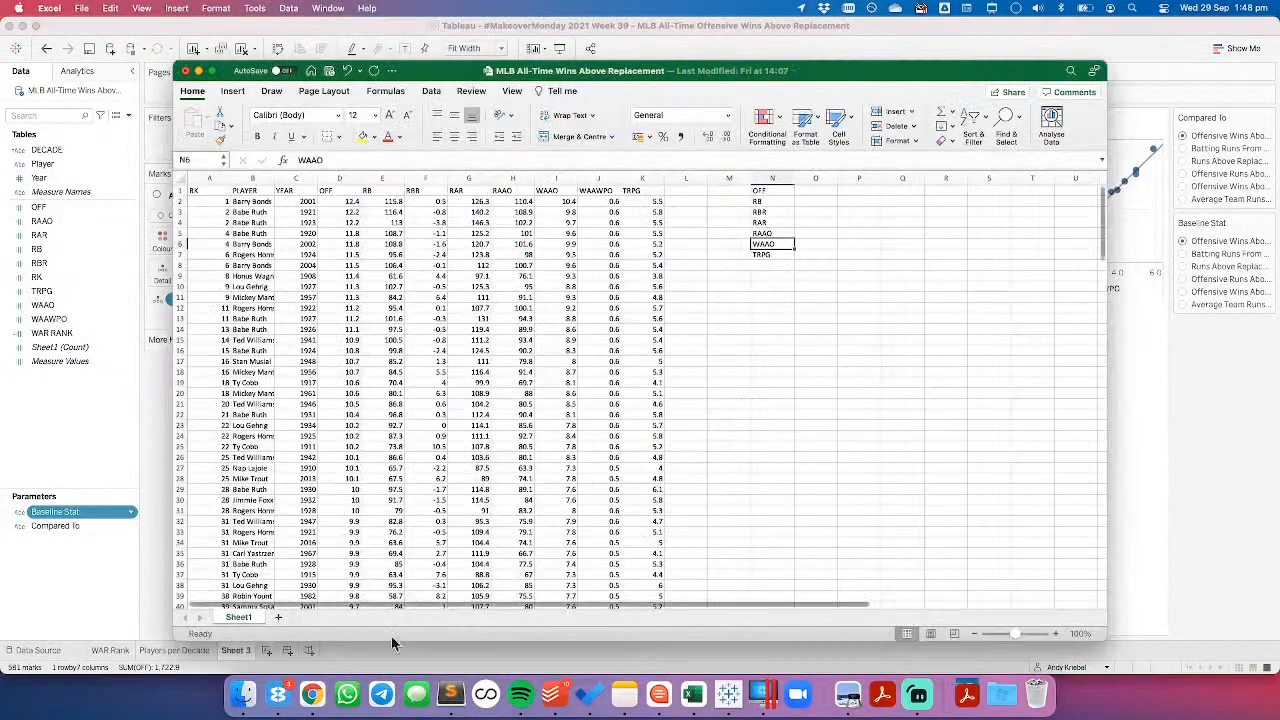
left_click(312, 694)
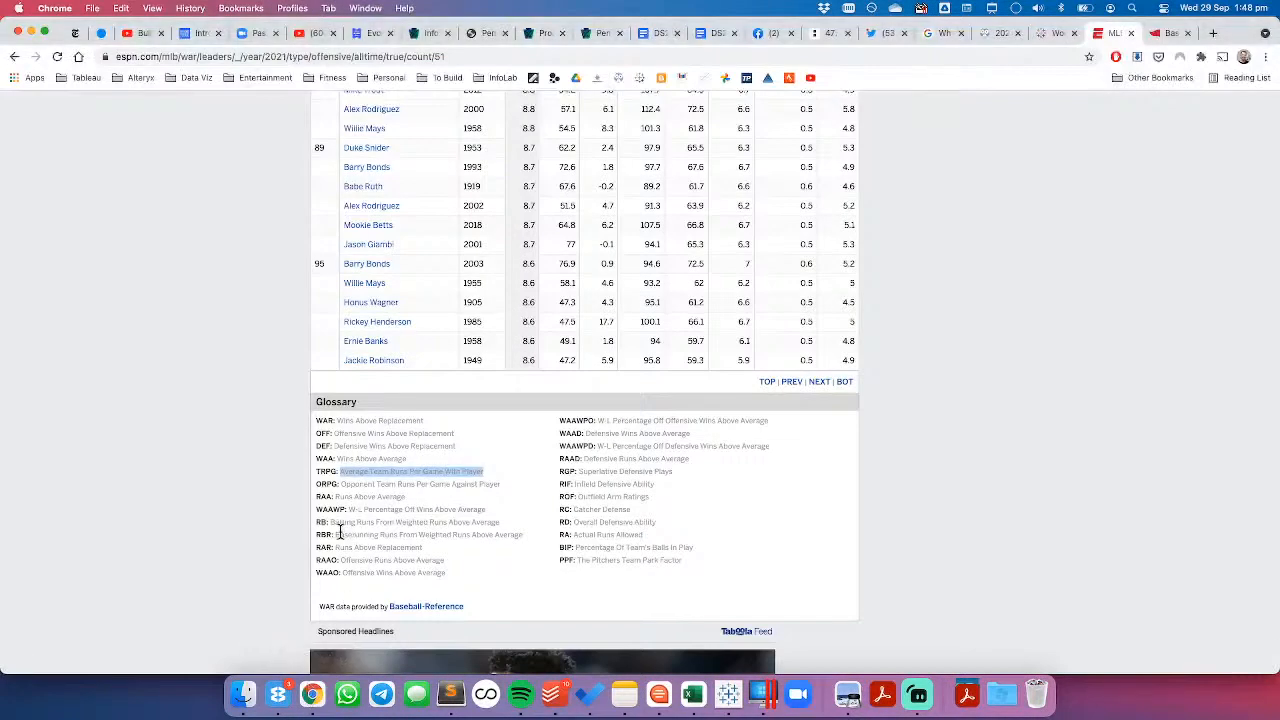
Step: Switch to the Excel workbook, remove RBR from the stat list in column N, and move RAR through TRPG up to N3:N6
key("super+Tab")
left_click(773, 213)
key("Down")
key("shift+Down")
key("shift+Down")
key("shift+Down")
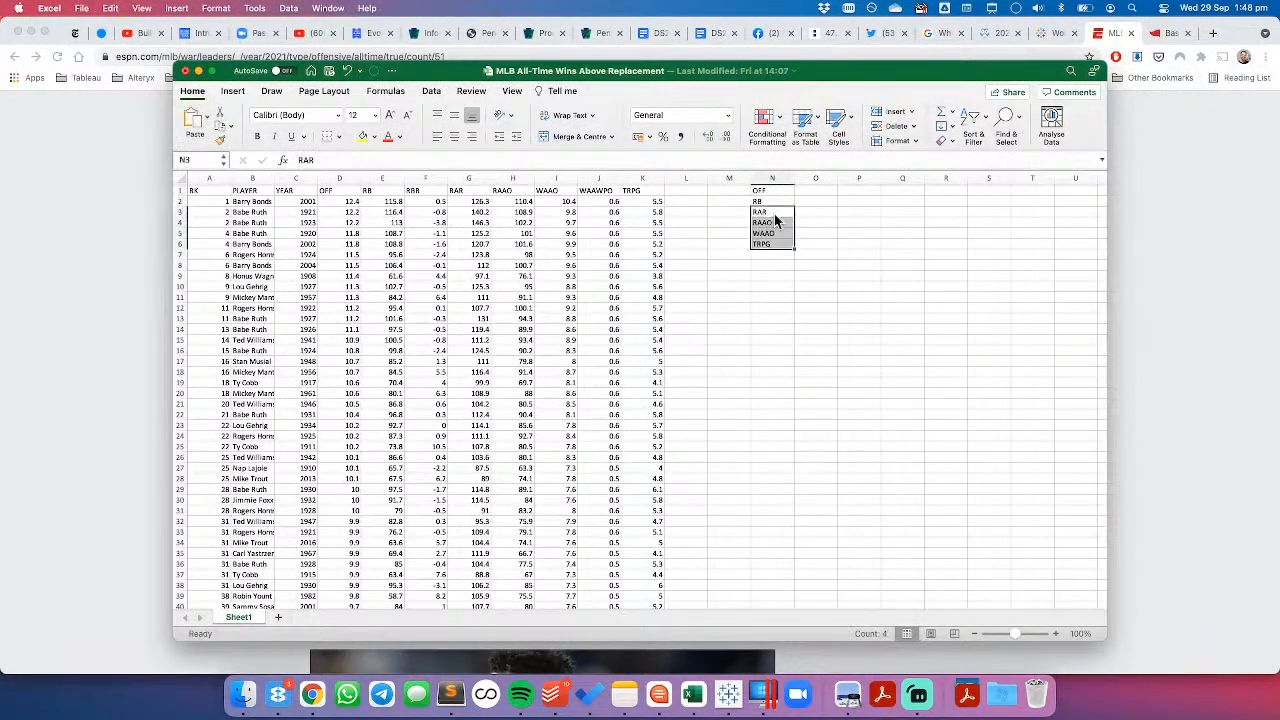
Step: Switch back to Tableau, review the Baseline Stat parameter's value list, and close its editor without changes
key("super+Tab")
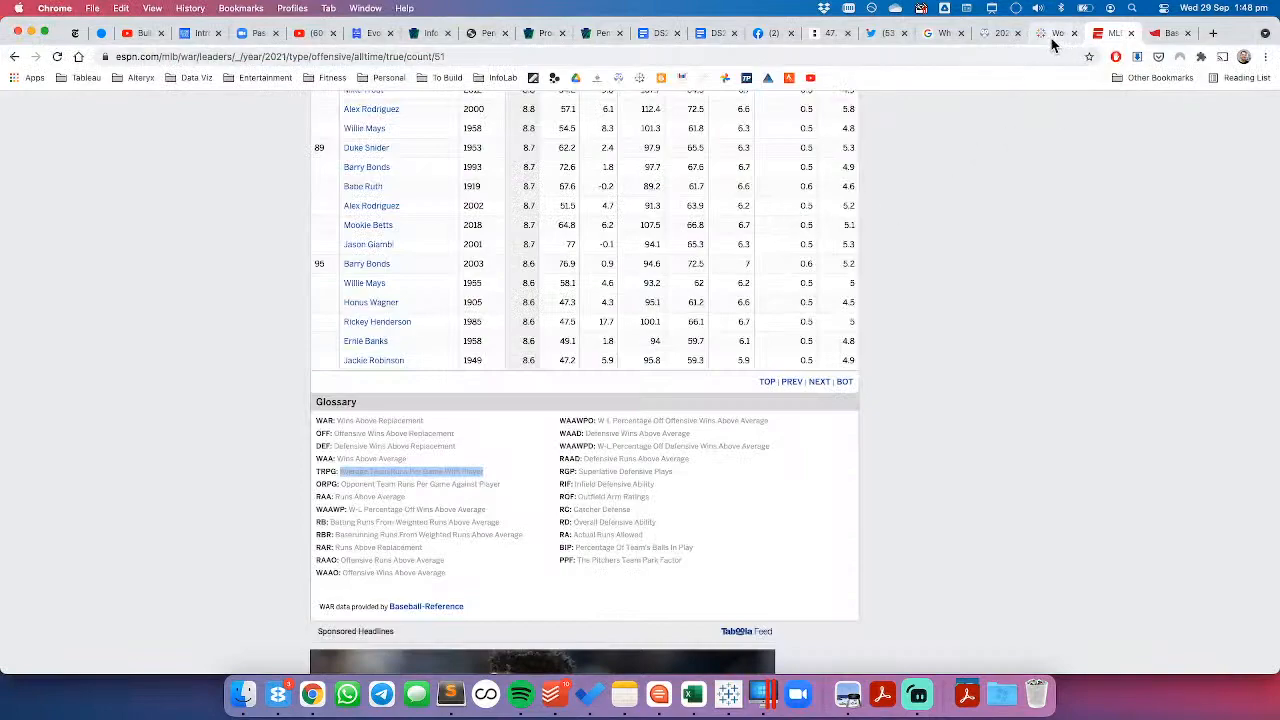
left_click(730, 692)
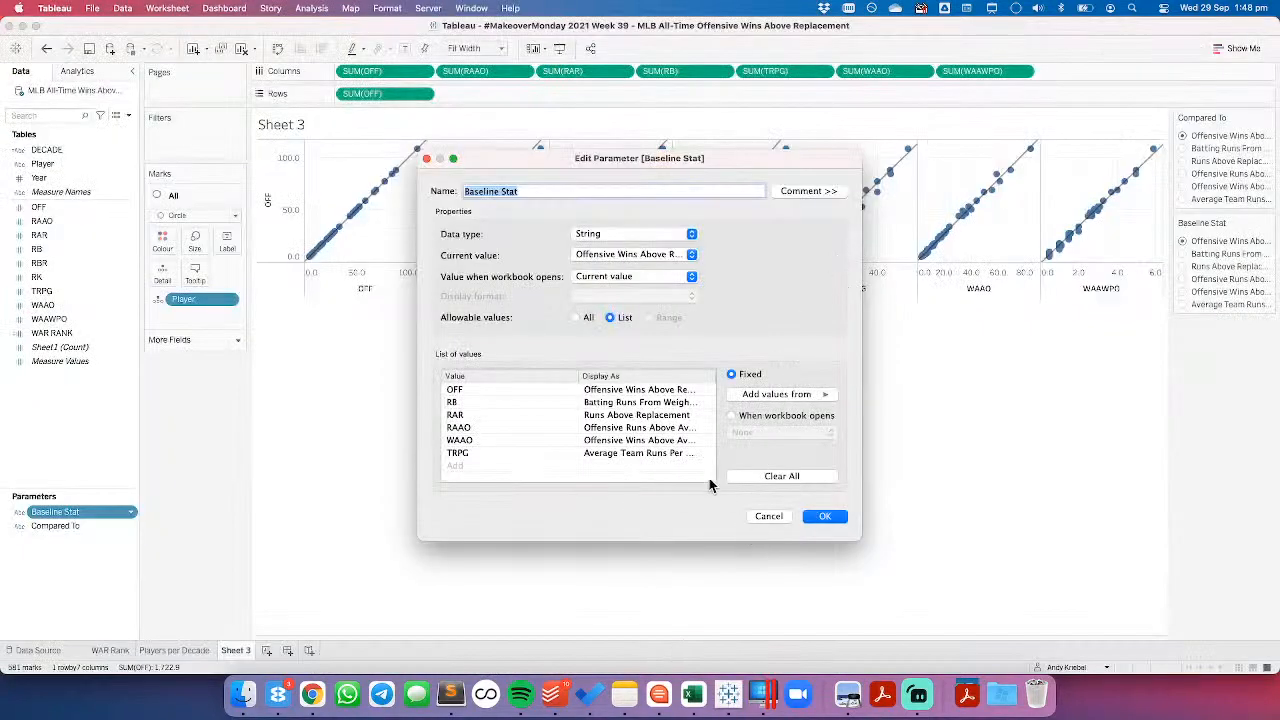
left_click(767, 517)
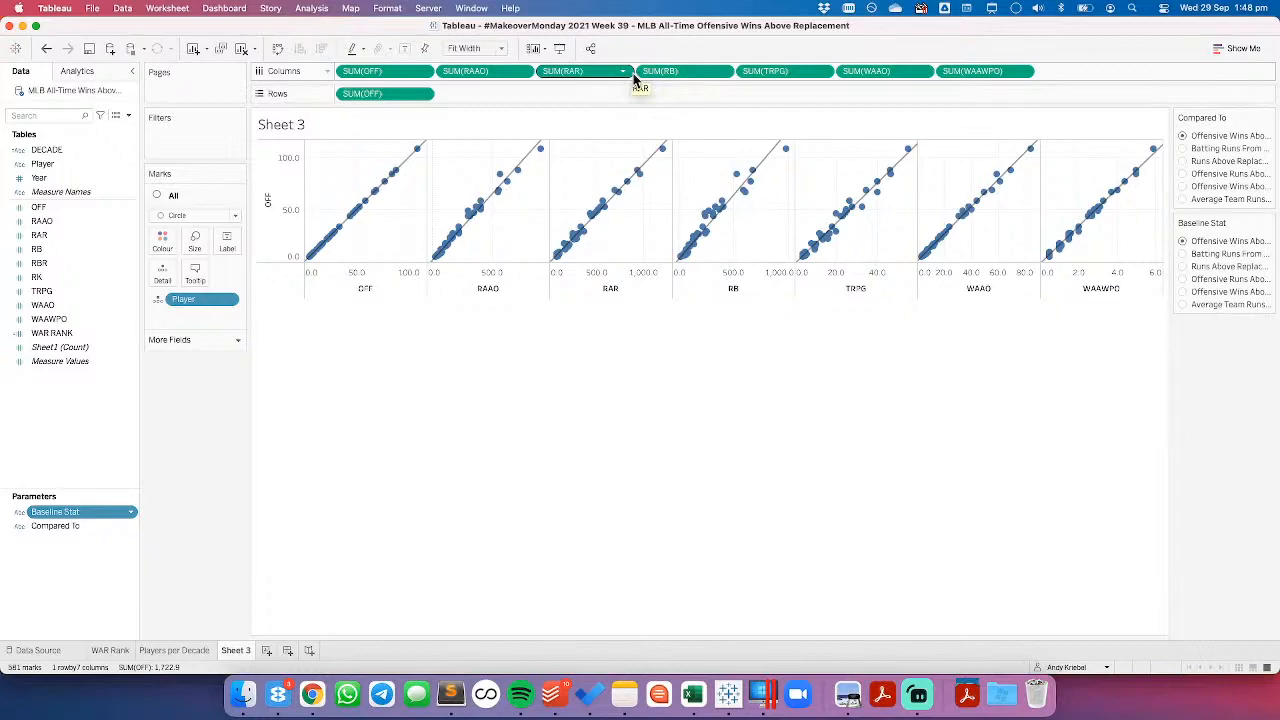
Step: Check the stat order in the Excel list, then in Tableau move SUM(RB) directly after SUM(OFF) on Columns
key("super+Tab")
key("super+Tab")
key("super+Tab")
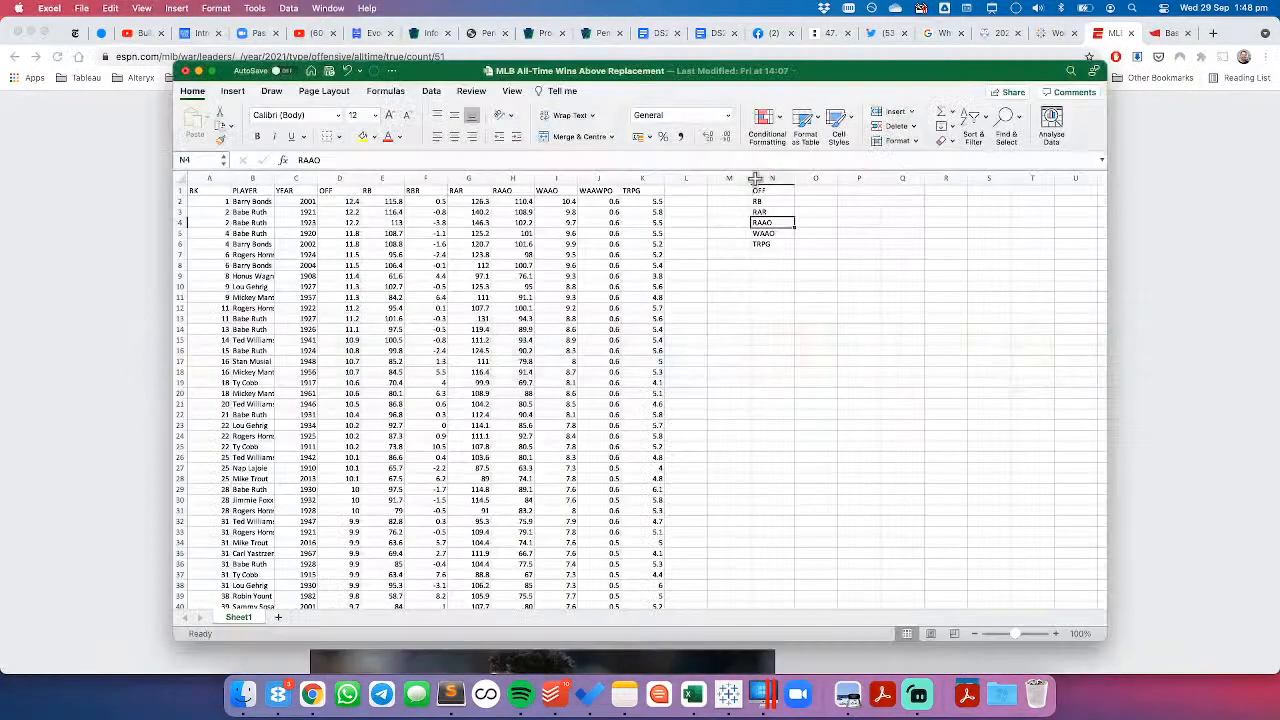
key("super+Tab")
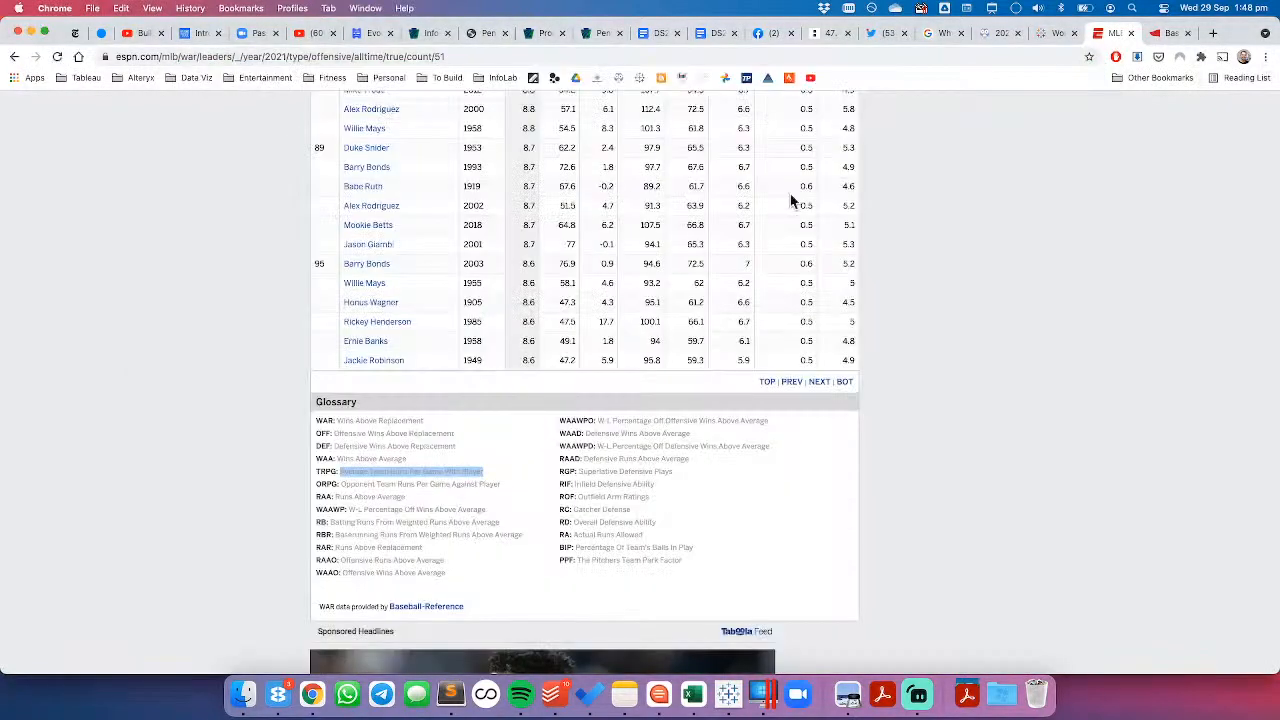
key("super+Tab")
key("super+Tab")
key("super+Tab")
key("super+Tab")
key("super+Tab")
key("super+Tab")
key("super+Tab")
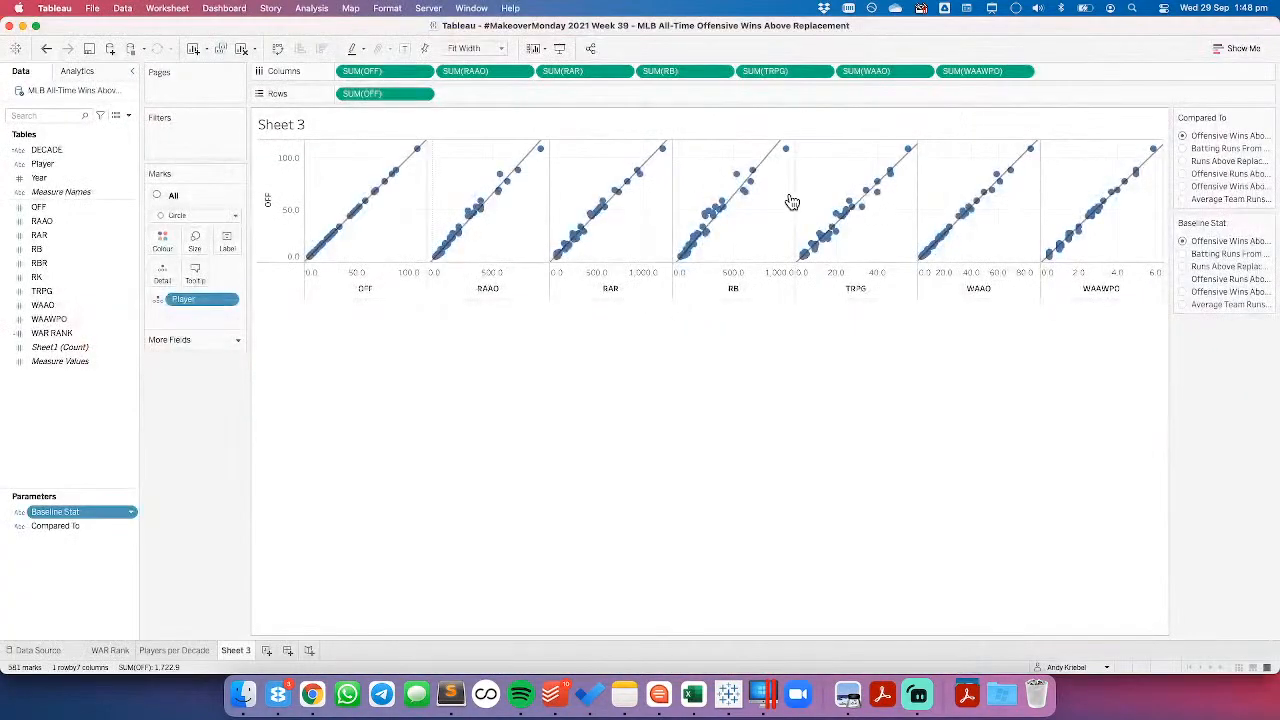
left_click_drag(678, 70, 451, 70)
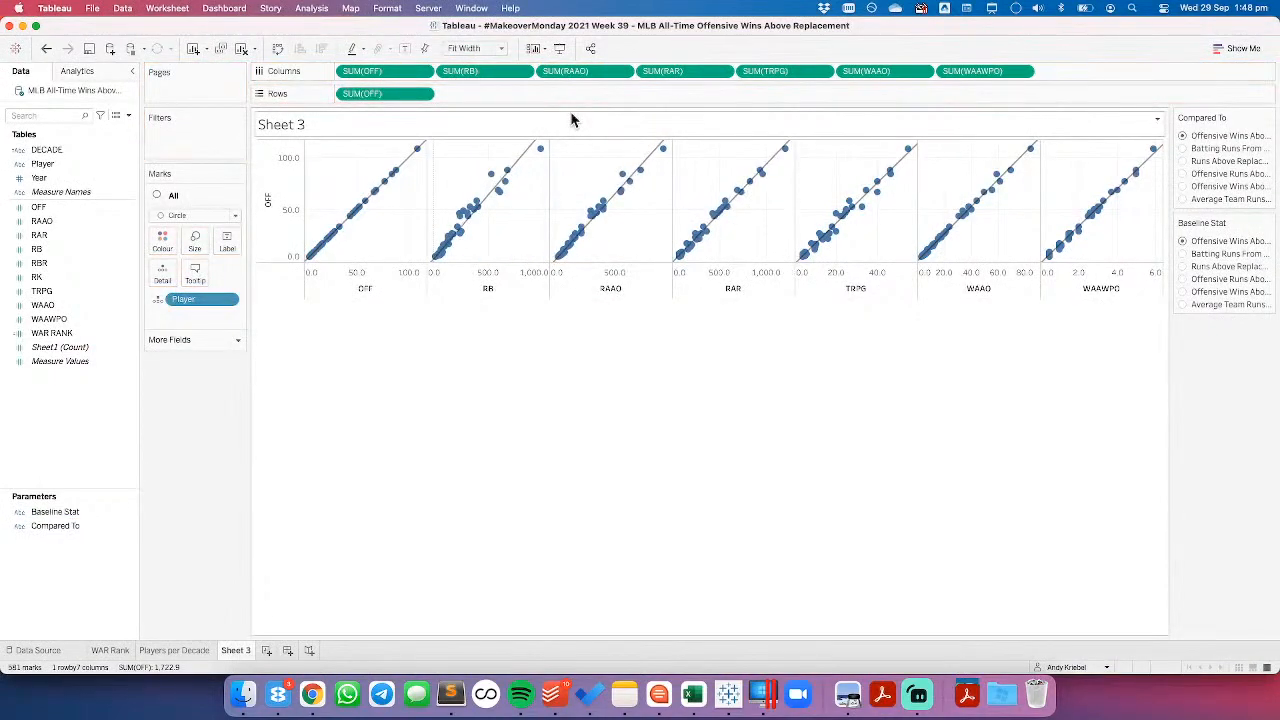
Step: Following the Excel stat order, move SUM(RAR) ahead of SUM(RAAO) and SUM(WAAO) ahead of SUM(TRPG) on Columns in Tableau
key("super+Tab")
key("super+Tab")
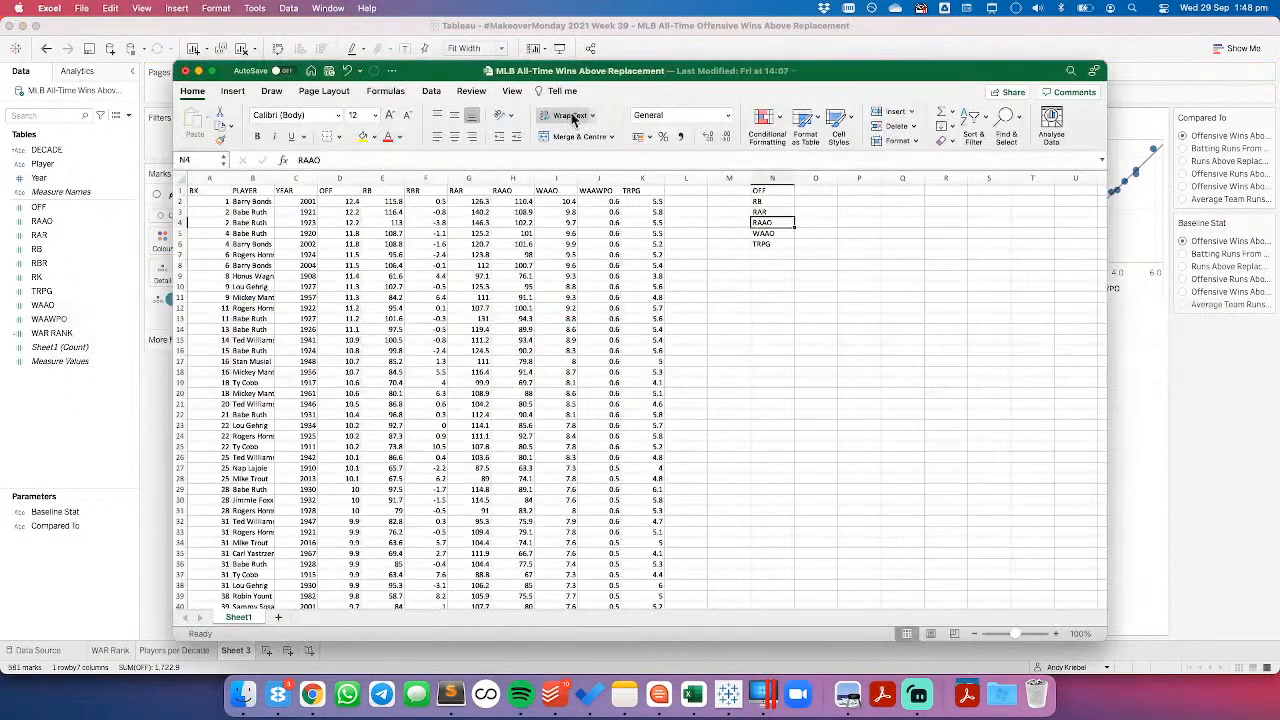
key("super+Tab")
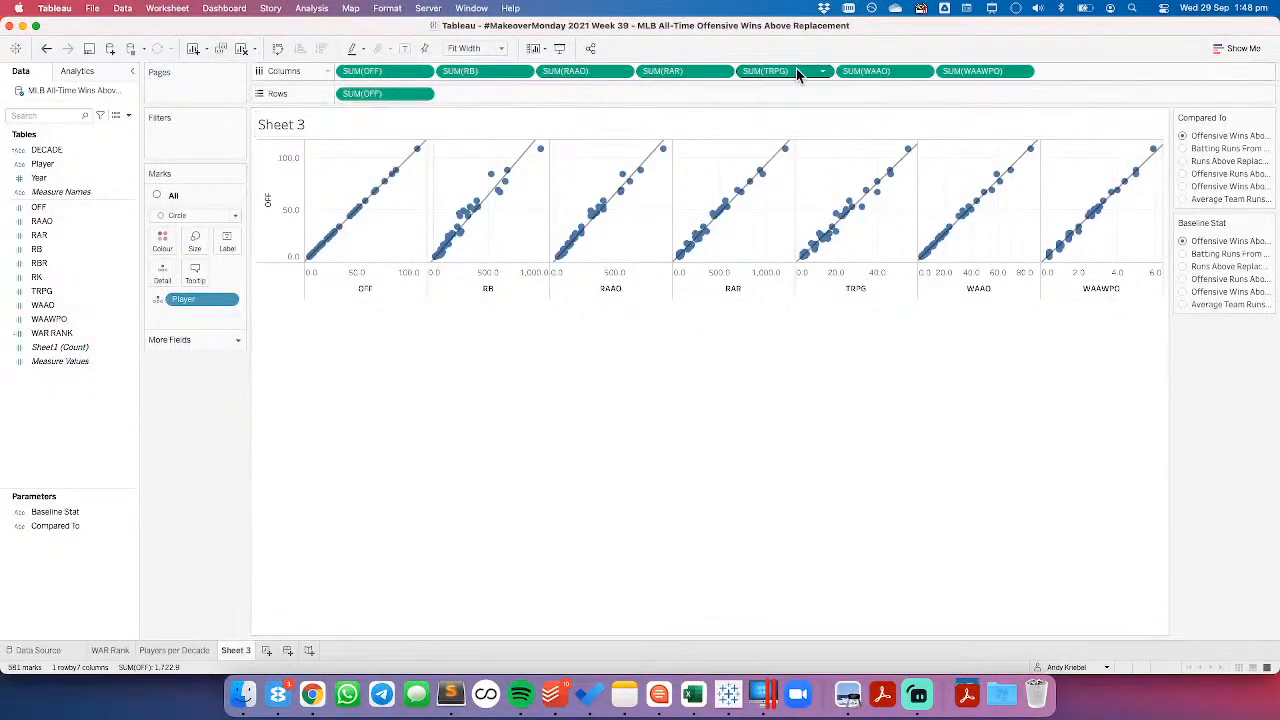
left_click_drag(684, 80, 551, 72)
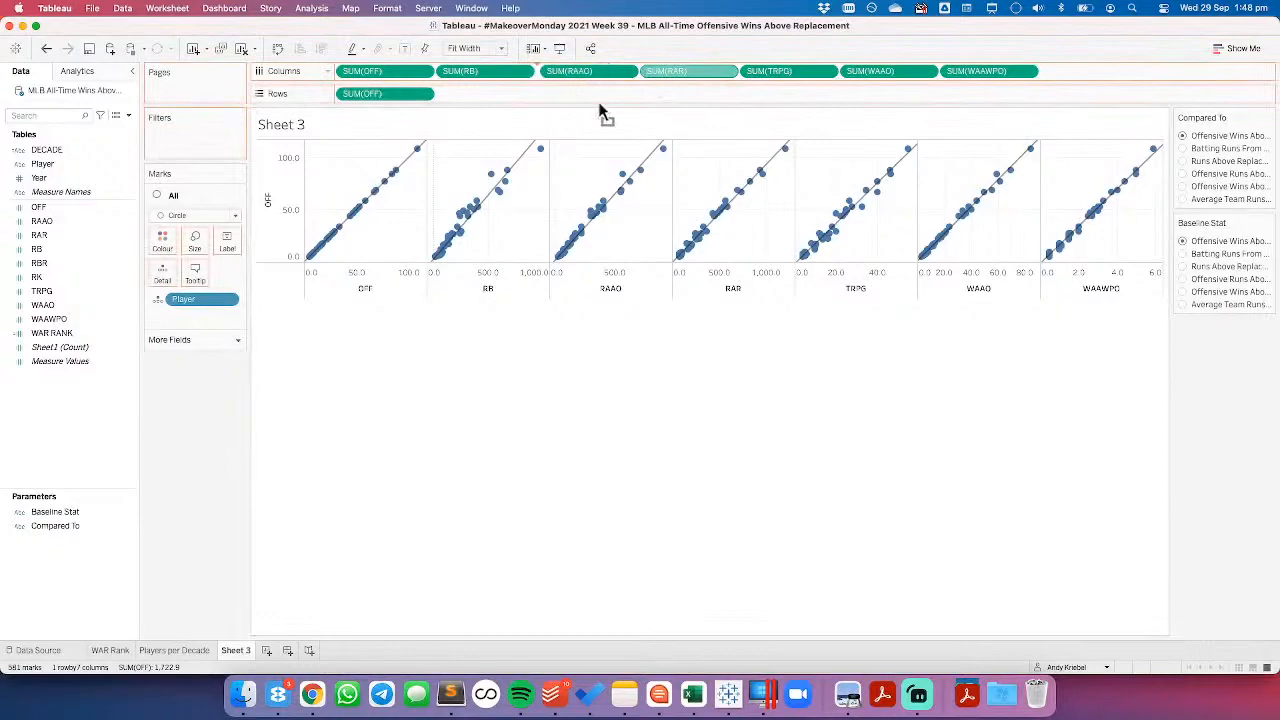
key("super+Tab")
key("super+Tab")
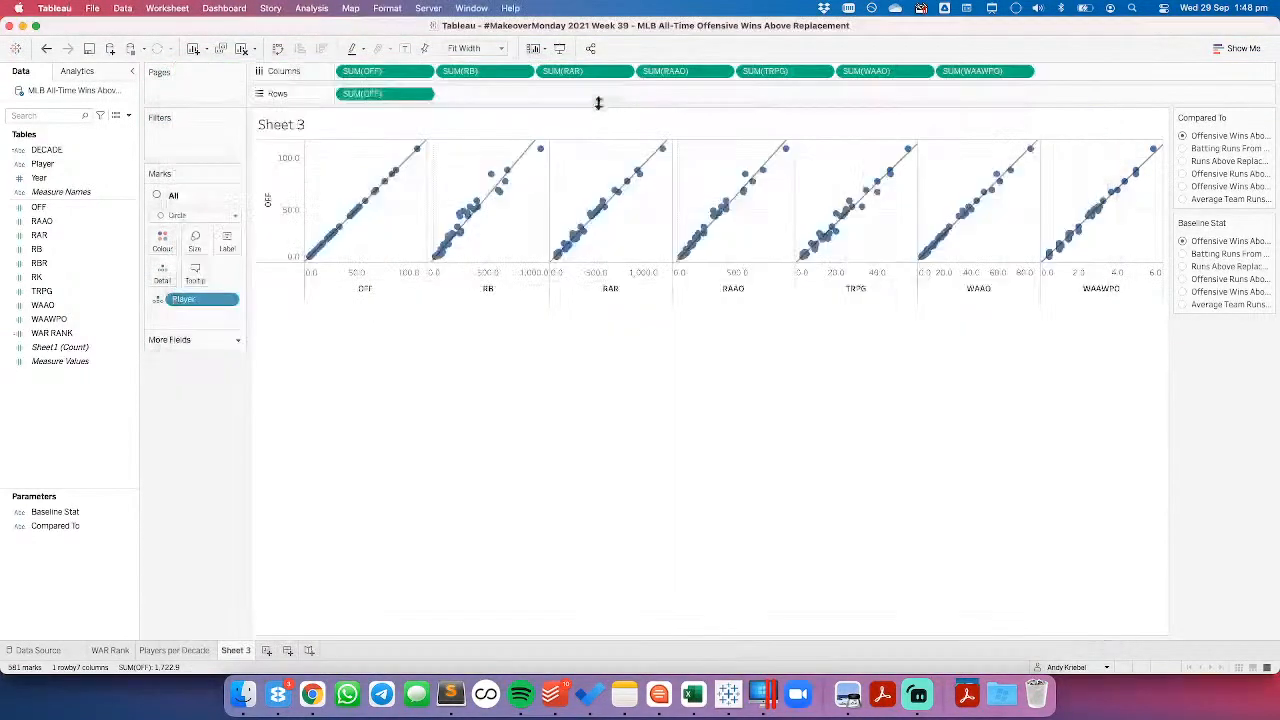
left_click_drag(891, 69, 771, 94)
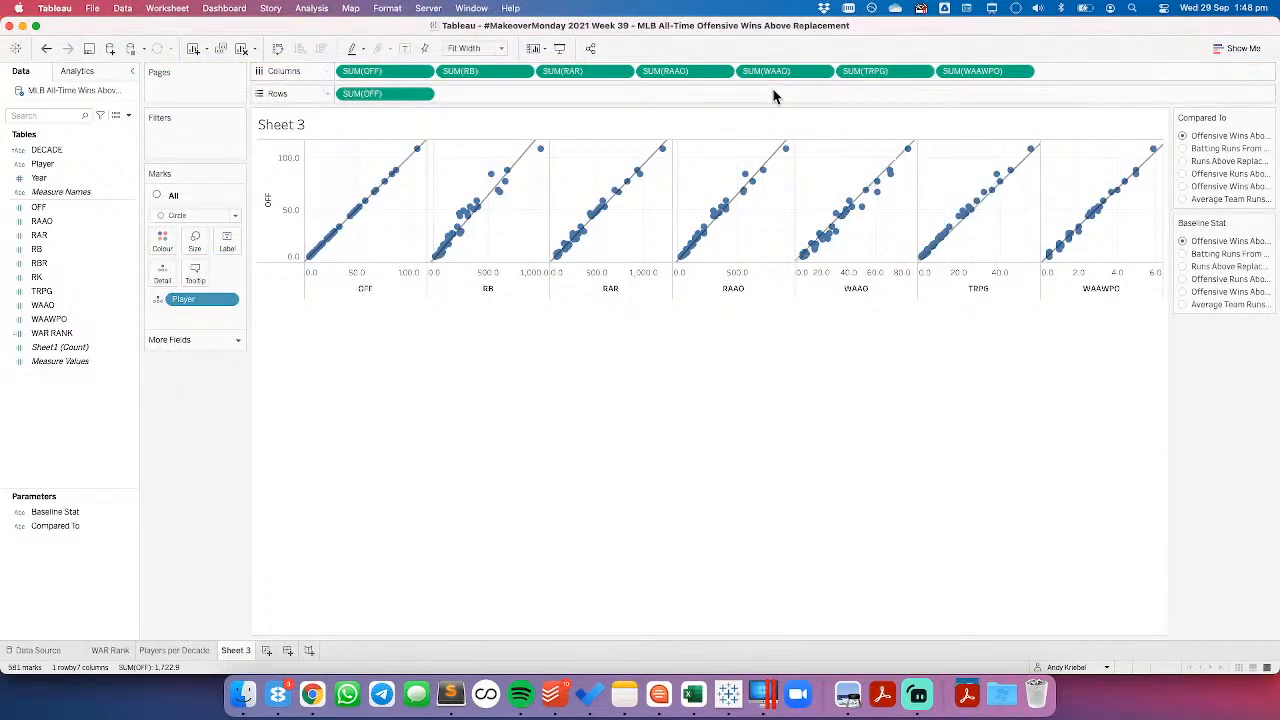
Step: Recheck the Excel stat list and remove SUM(WAAWPO) from Columns in Tableau
key("super+Tab")
key("super+Tab")
left_click_drag(986, 71, 972, 44)
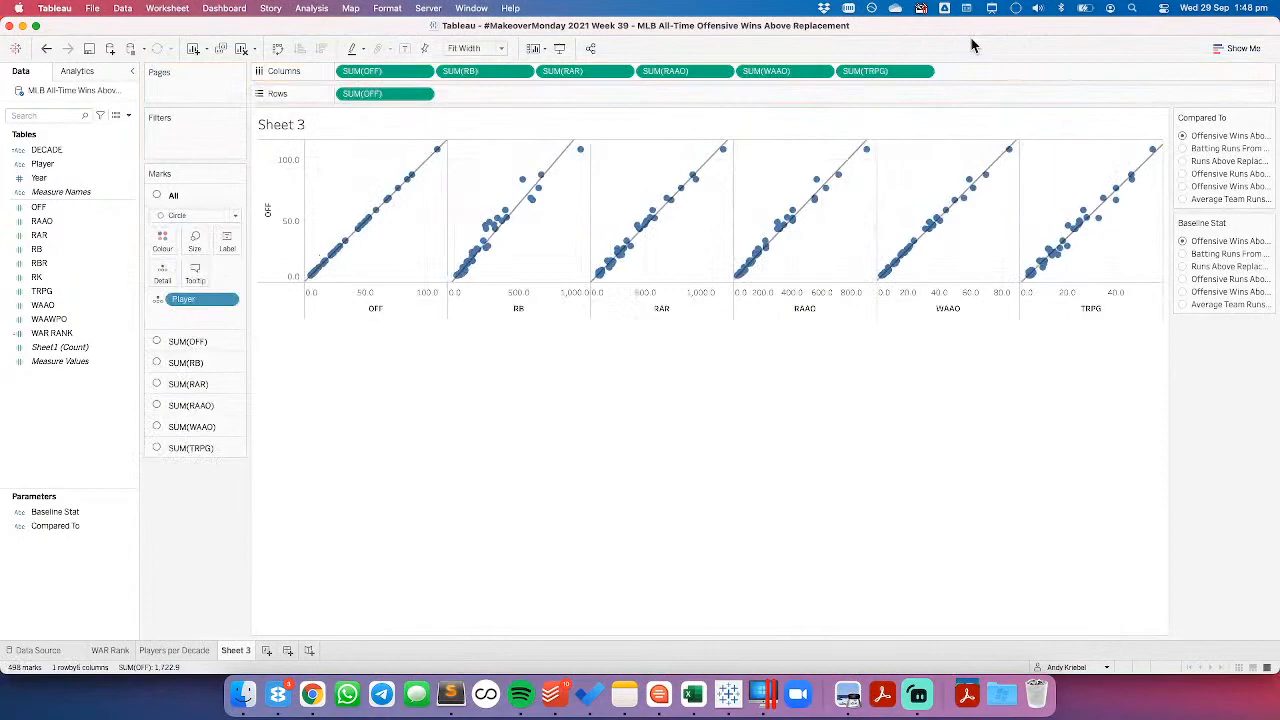
Step: Create a new calculated field named Baseline Stat
right_click(79, 446)
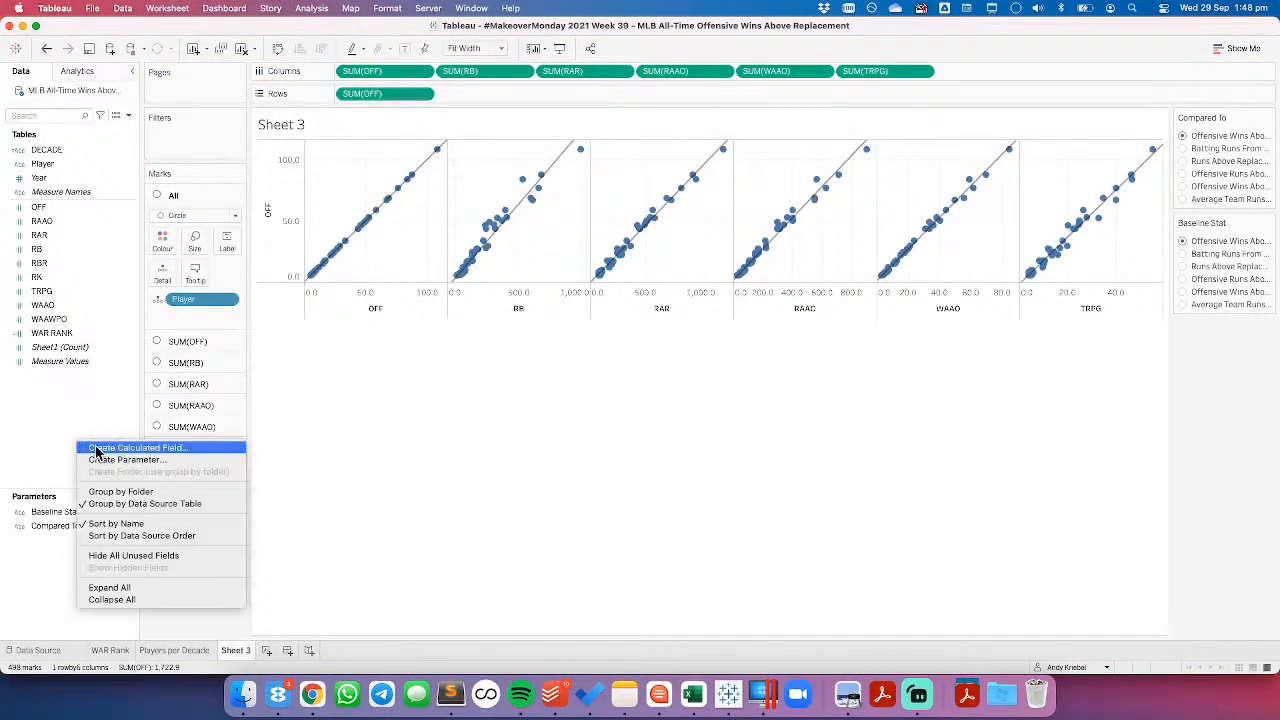
left_click(97, 448)
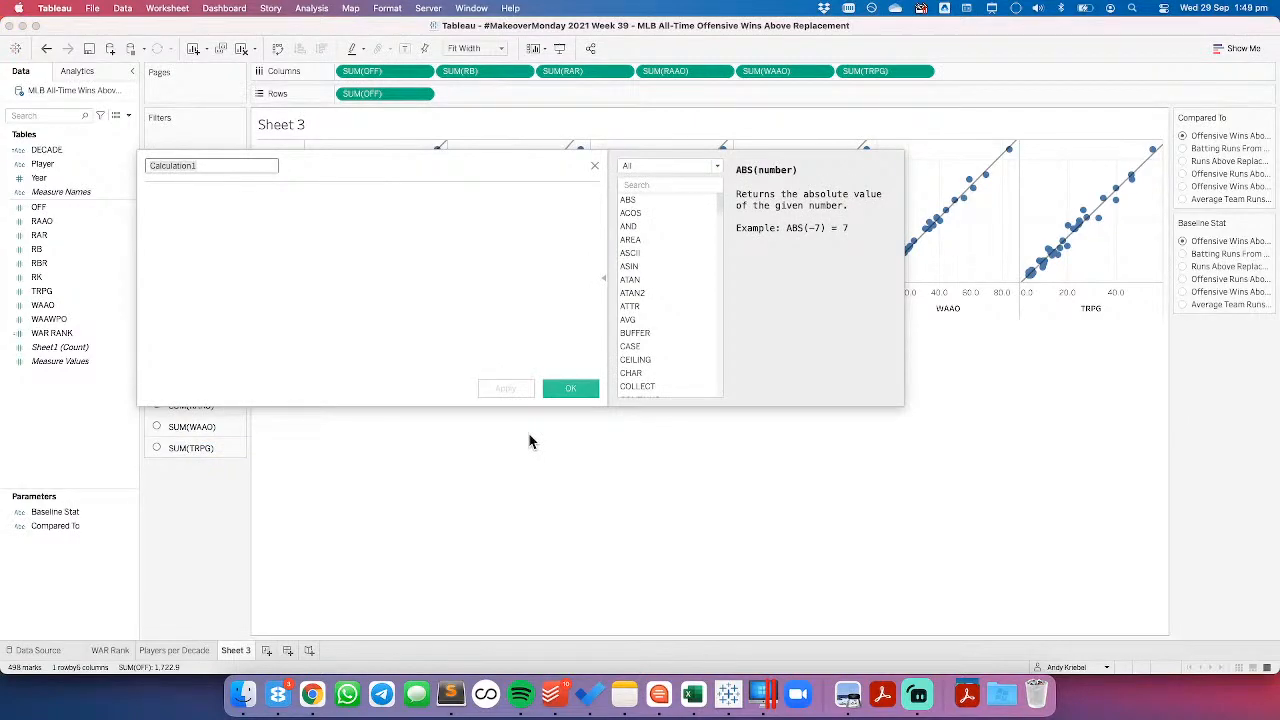
type("Baseline Stat")
Step: Copy the stat names OFF through TRPG from N1:N6 in Excel into the Baseline Stat formula in Tableau
key("super+Tab")
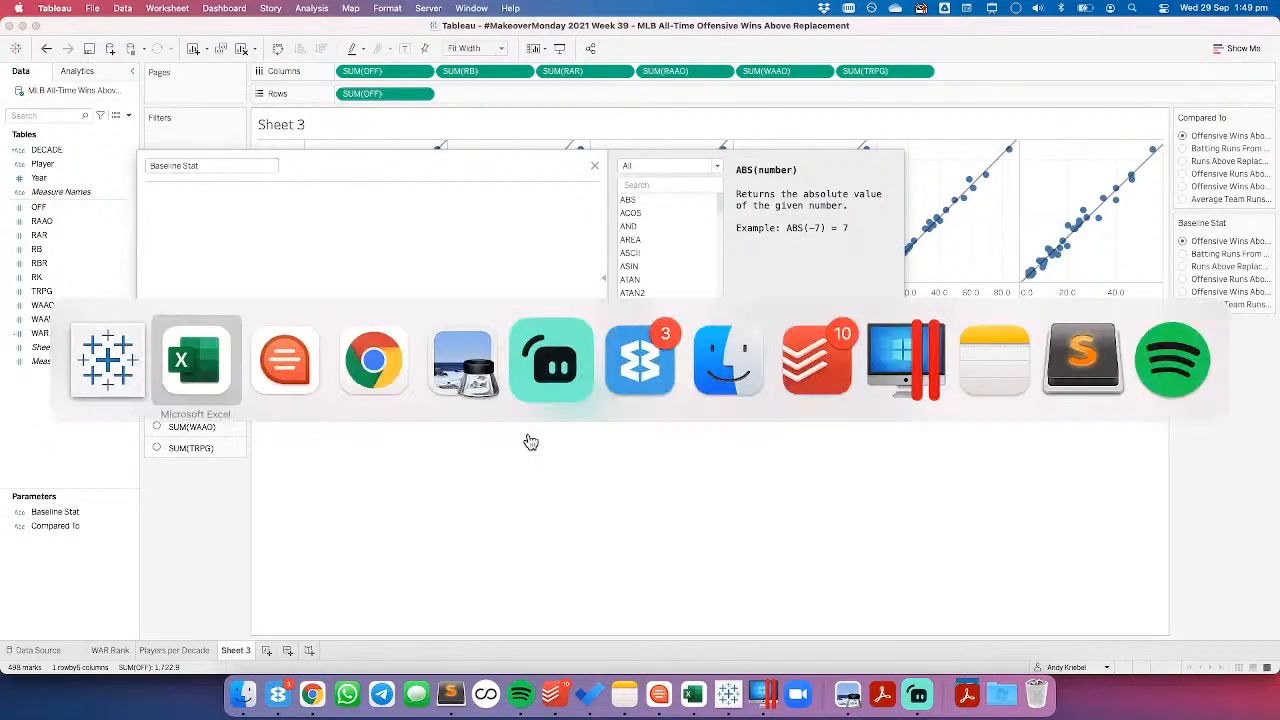
left_click_drag(770, 190, 770, 240)
key("super+c")
key("super+Tab")
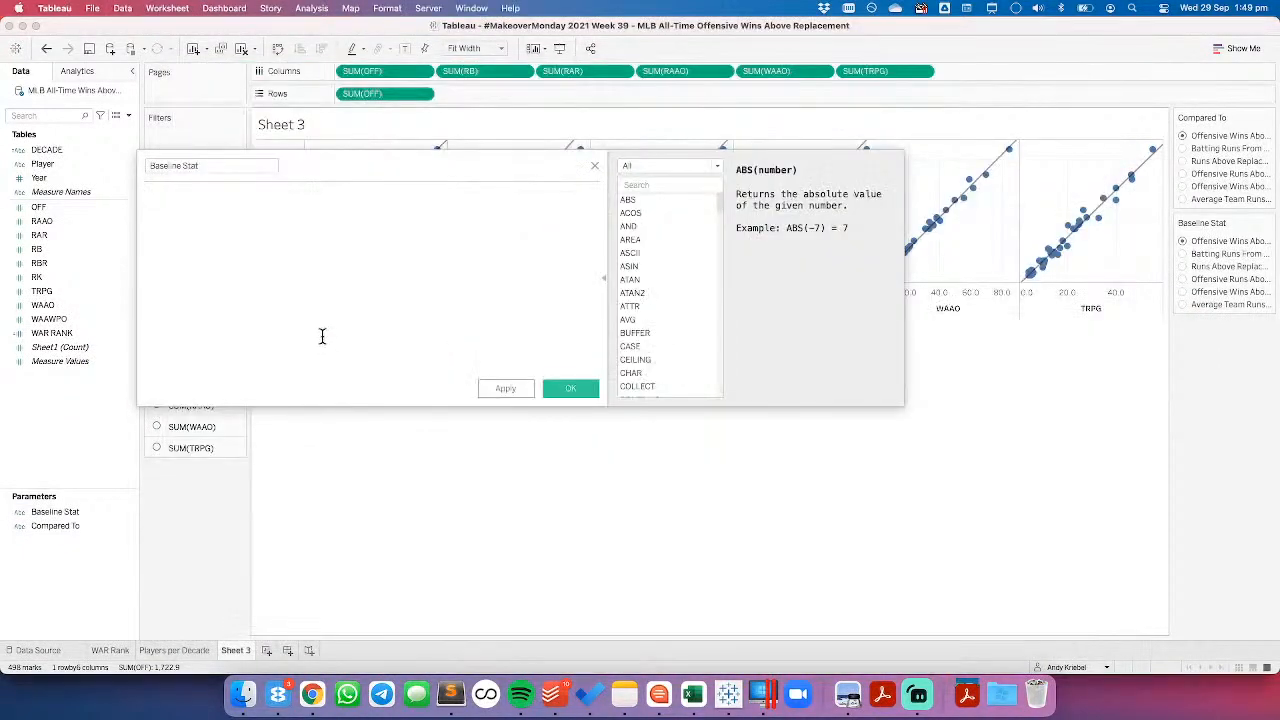
key("super+v")
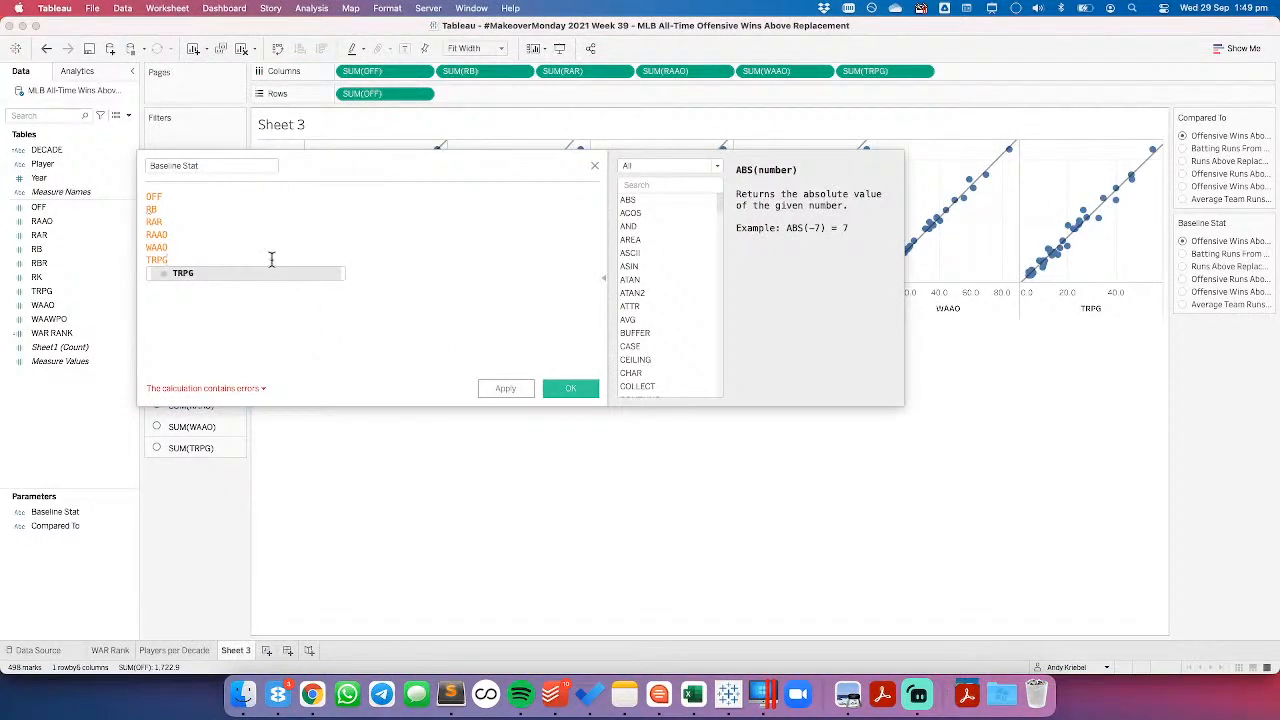
Step: Begin the Baseline Stat formula with CASE [Baseline Stat], using the parameter, on a new line above the stat names
left_click(175, 194)
key("super+Left")
key("Return")
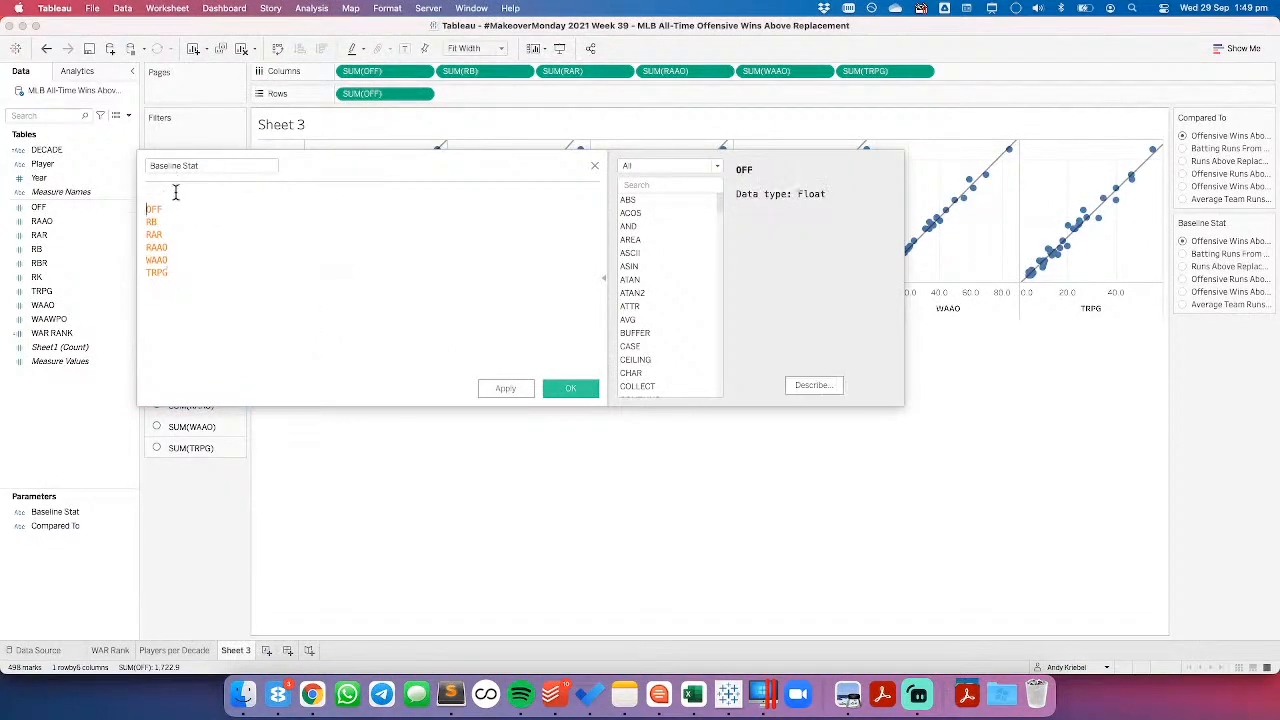
key("Up")
type("CASE [")
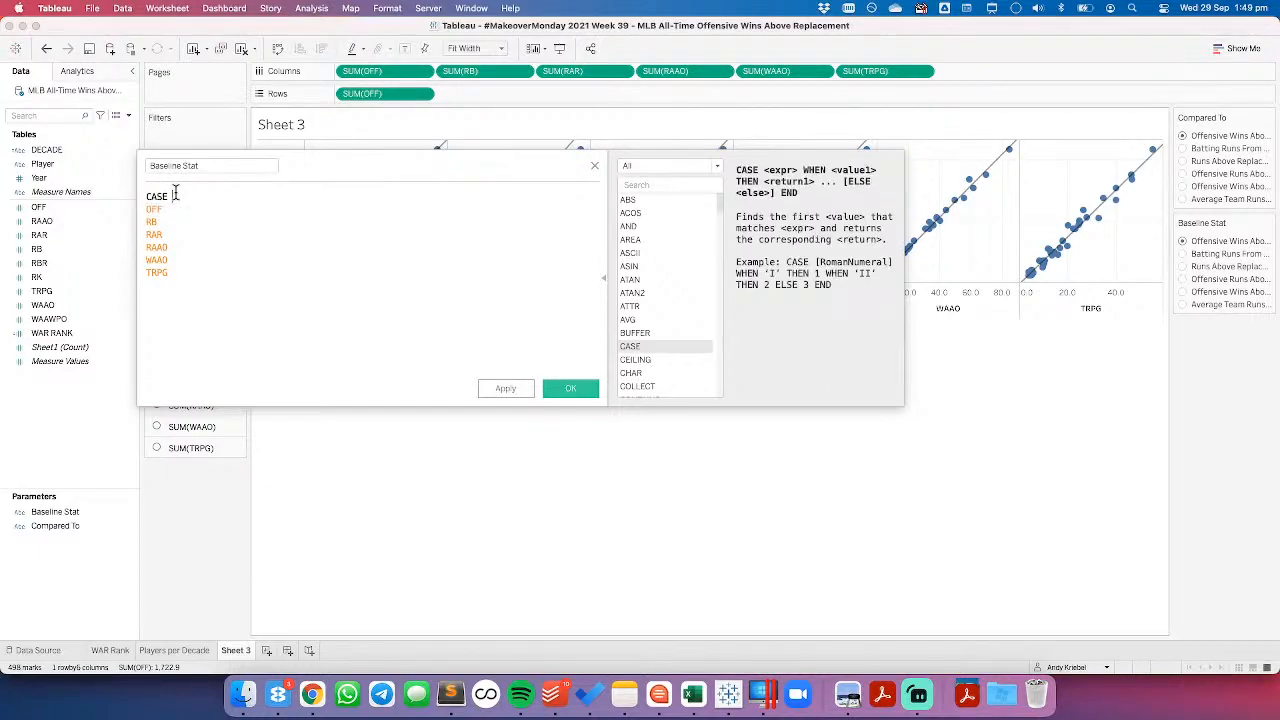
type("Bas")
key("Return")
Step: Turn the OFF line of the formula into WHEN 'OFF' THEN [OFF]
key("Down")
key("super+Left")
type("WHEN '")
key("super+Right")
type("' THEN of")
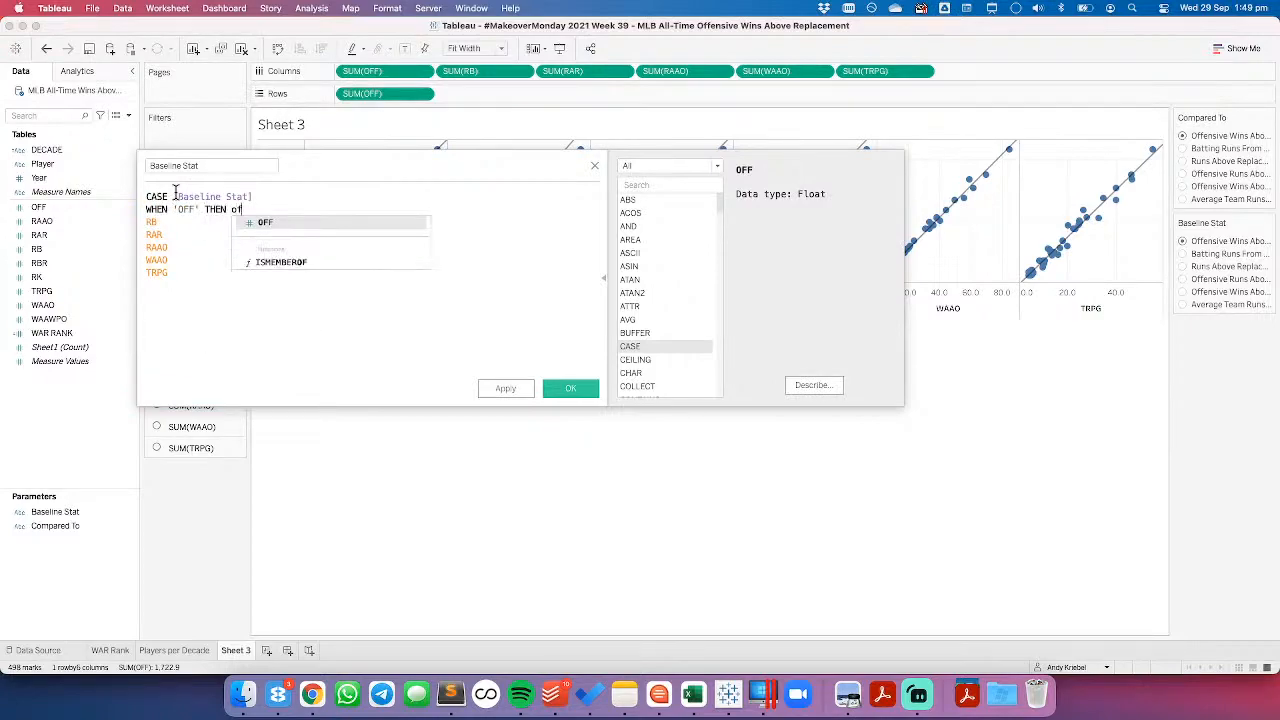
key("Return")
Step: Turn the RB line of the formula into WHEN 'RB' THEN [RB]
key("Down")
key("super+Left")
type("WHEN '")
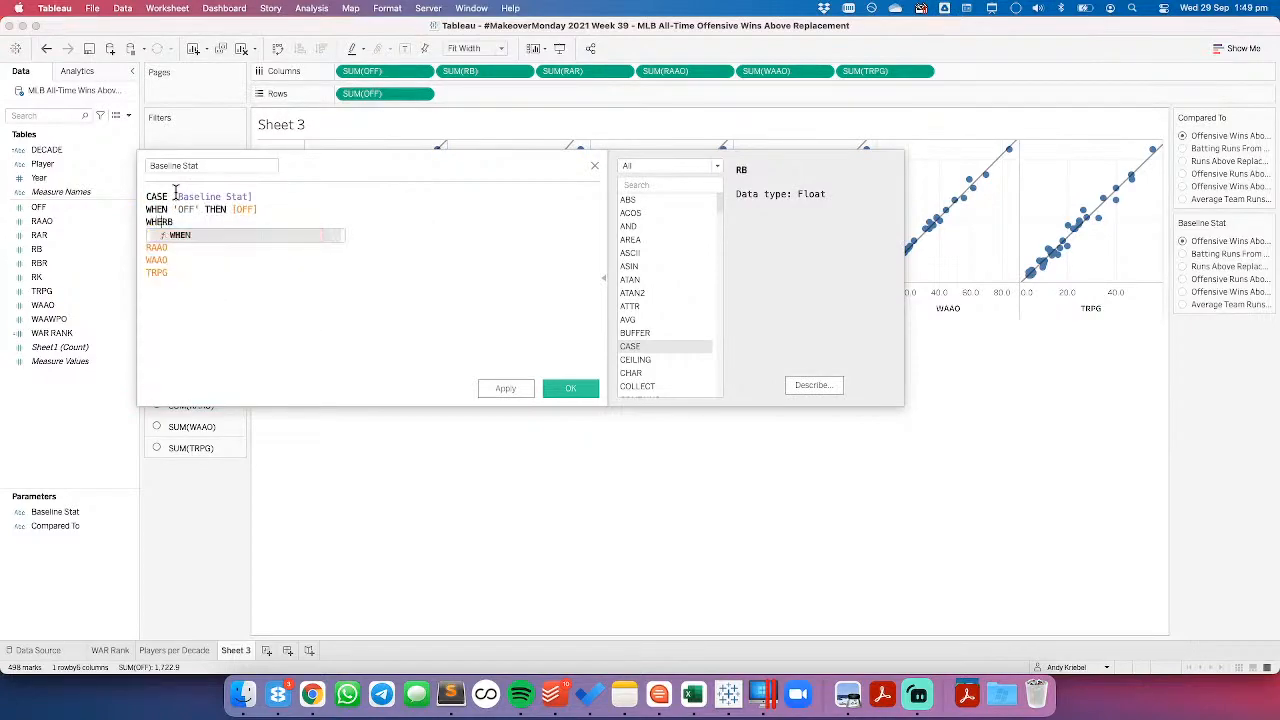
type("'")
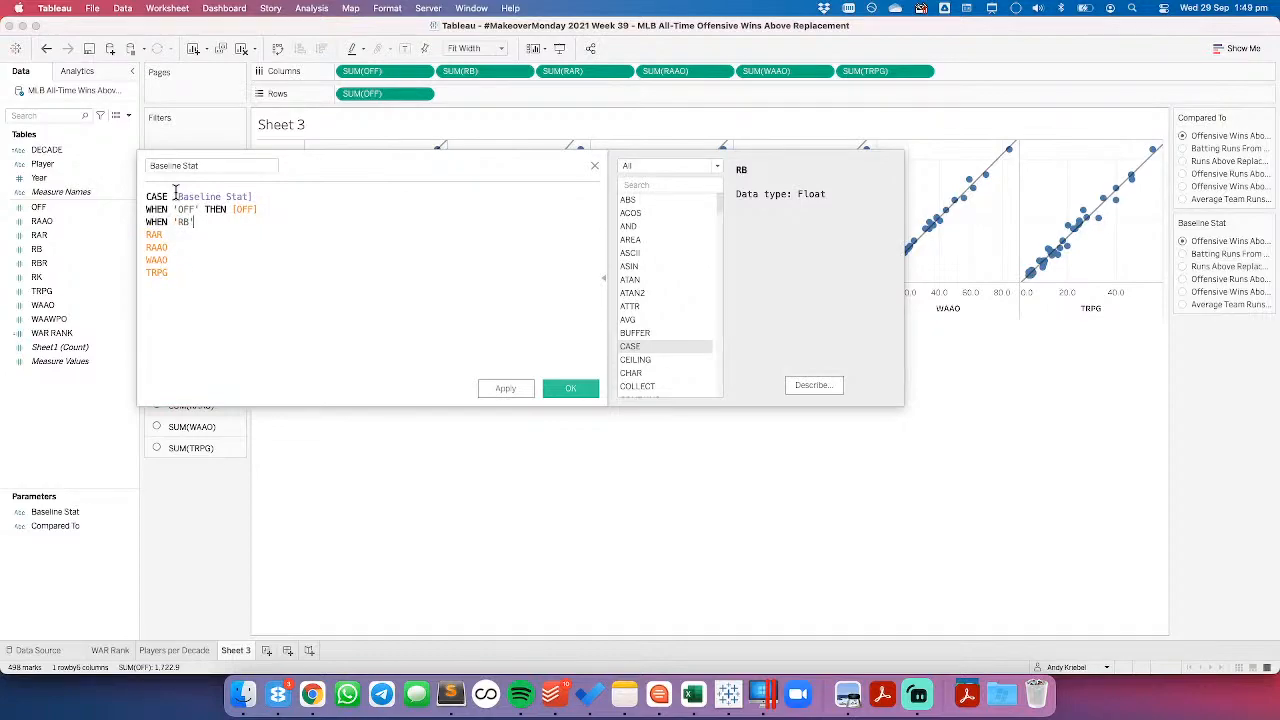
type(" THEN rb")
key("Return")
Step: Complete the next two formula lines as WHEN 'RAR' THEN [RAR] and WHEN 'RAAO' THEN [RAAO]
type("WHEN '")
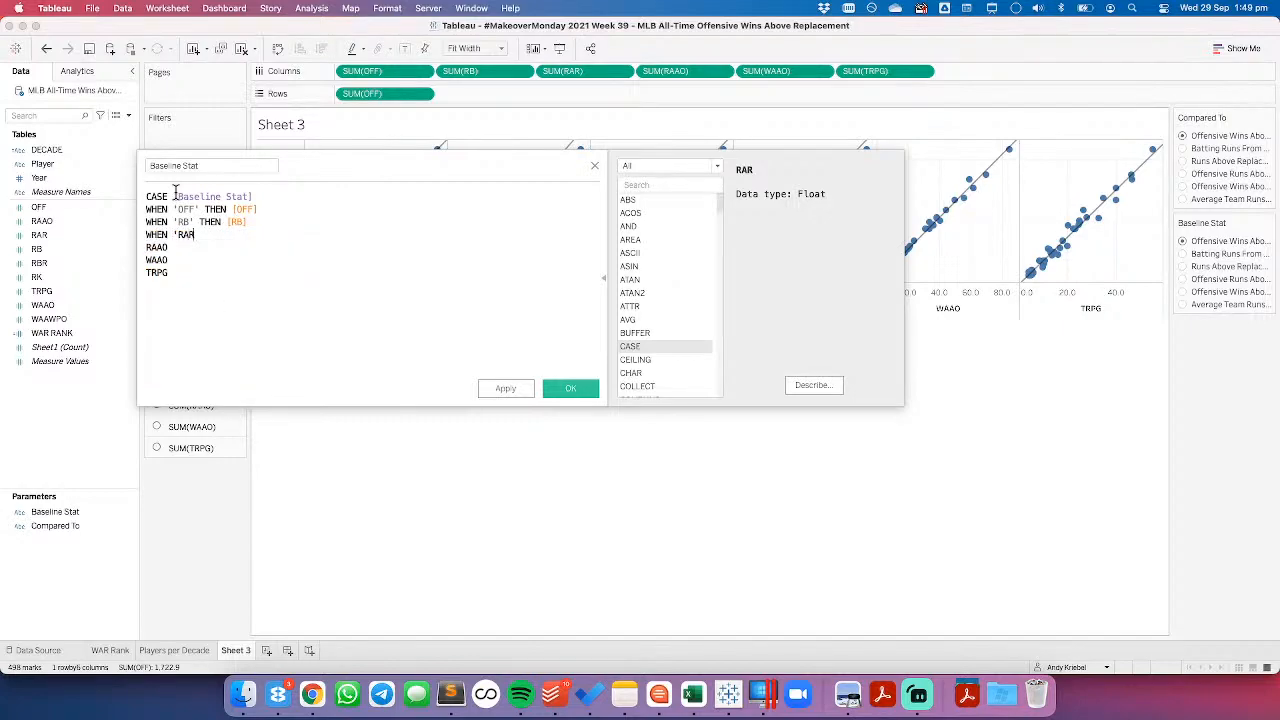
type("' THENrar")
key("Return")
key("Right")
type("WHEN '")
key("End")
type("' THEN raa")
key("Return")
Step: Complete the last two stat lines as WHEN 'WAAO' THEN [WAAO] and WHEN 'TRPG' THEN [TRPG]
type("WHEN '")
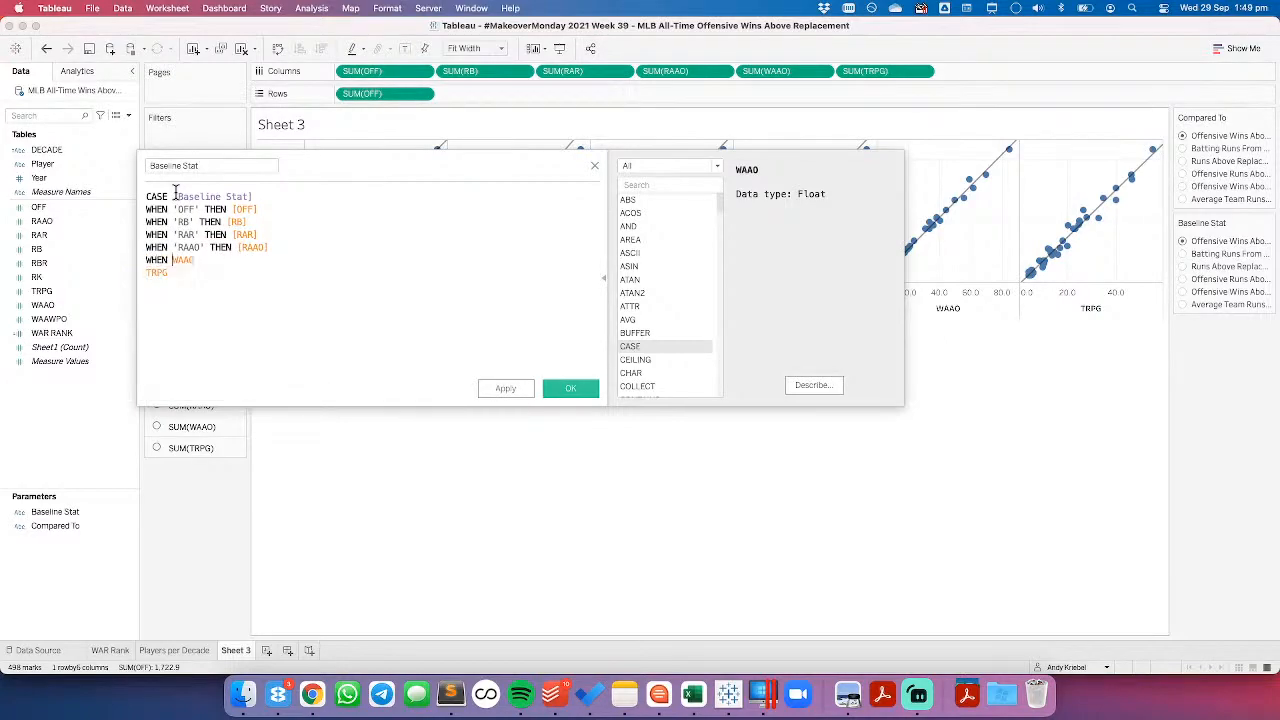
key("End")
type("'THEN waa")
key("Return")
type("WHE")
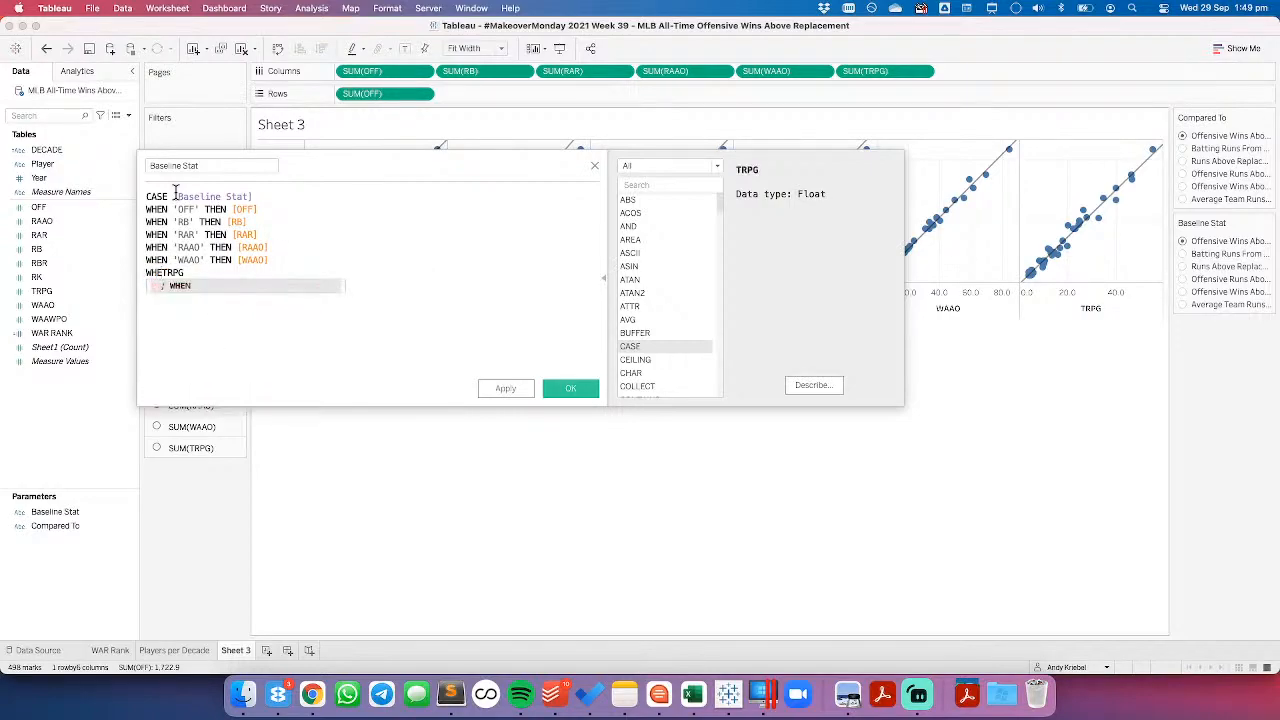
type("N 'TRPG")
type("' THEN ")
type("[TRPG]")
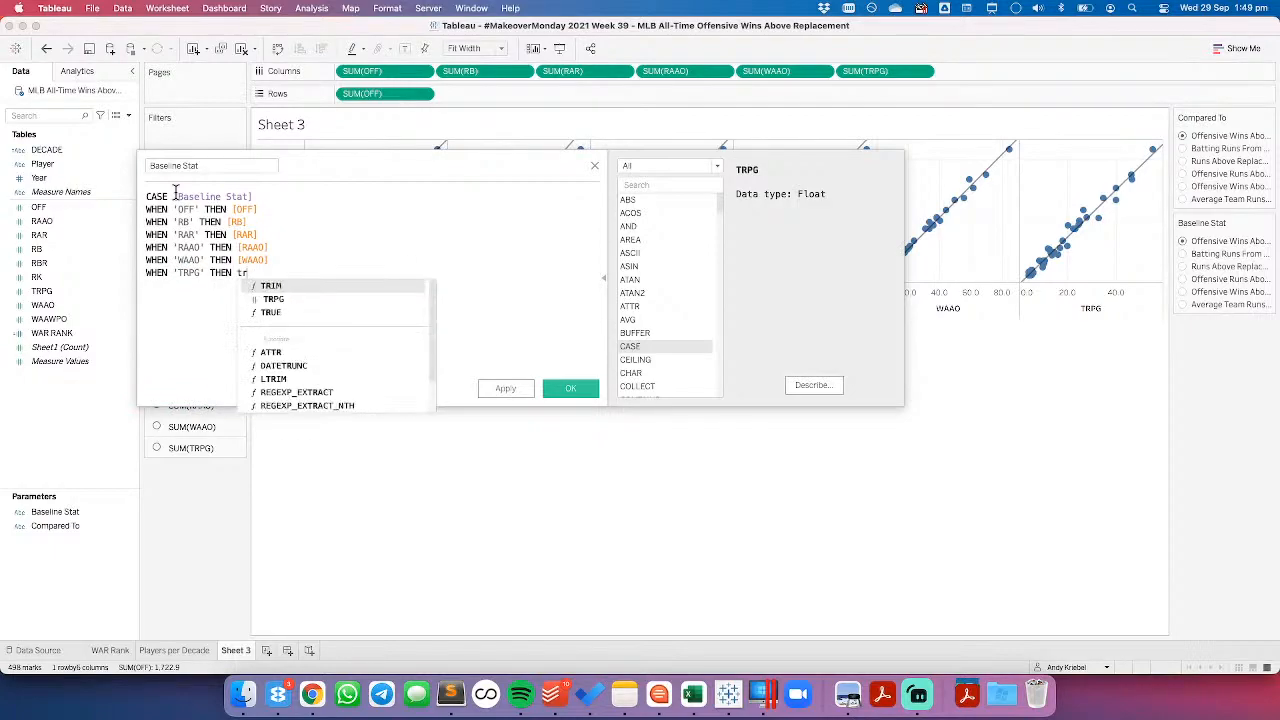
Step: Close the CASE statement with END and save the Baseline Stat calculated field
key("Return")
type("END")
key("Return")
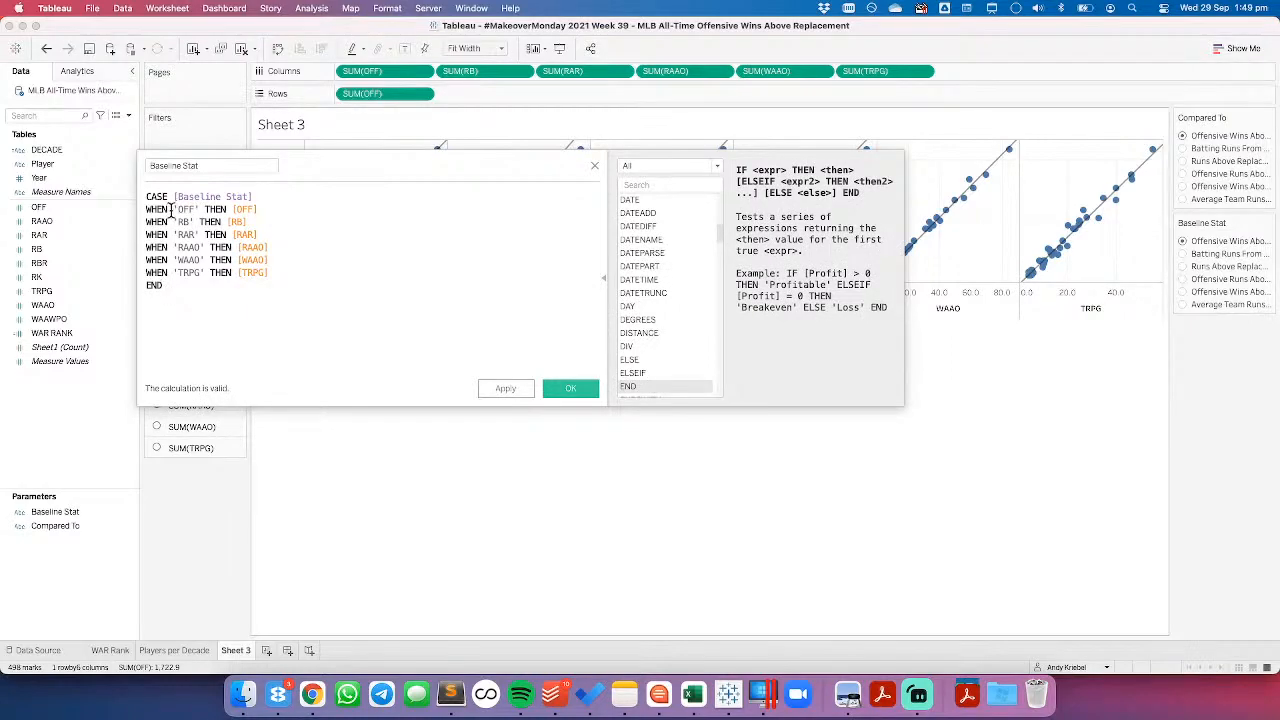
left_click_drag(177, 210, 193, 208)
left_click(570, 389)
Step: Review the Baseline Stat parameter's list of values and display names without changing anything
right_click(84, 511)
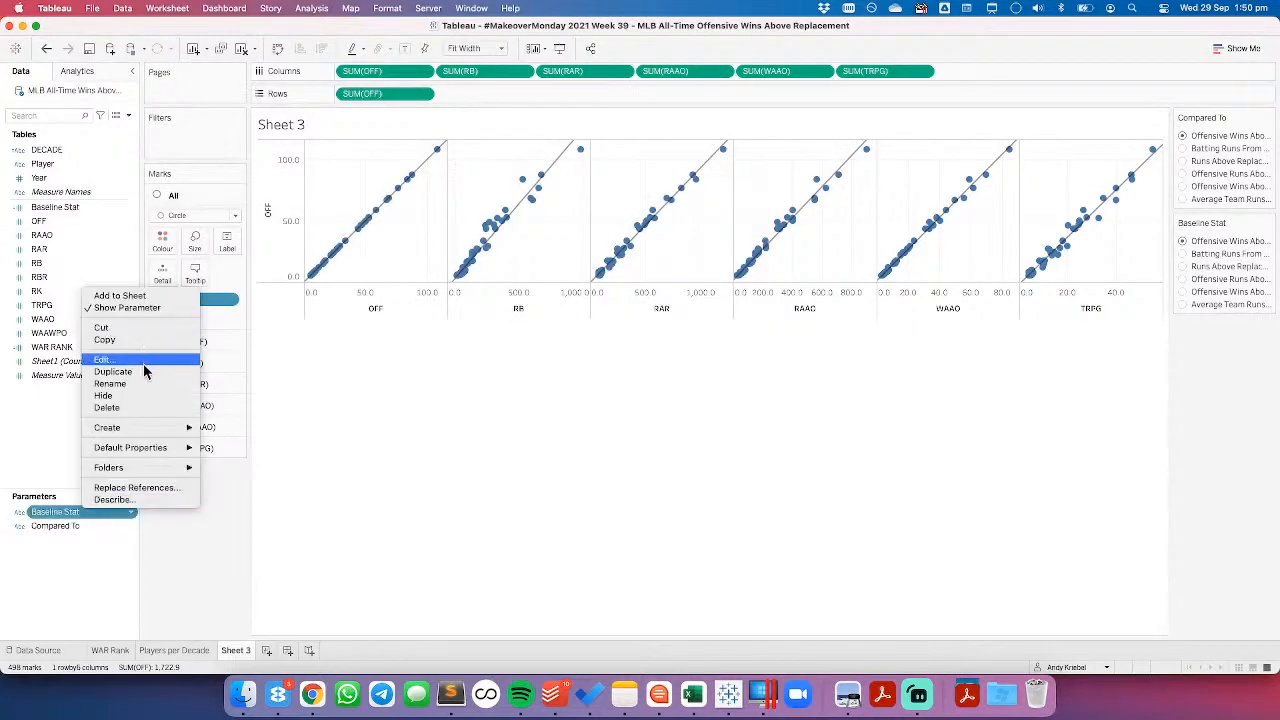
left_click(180, 368)
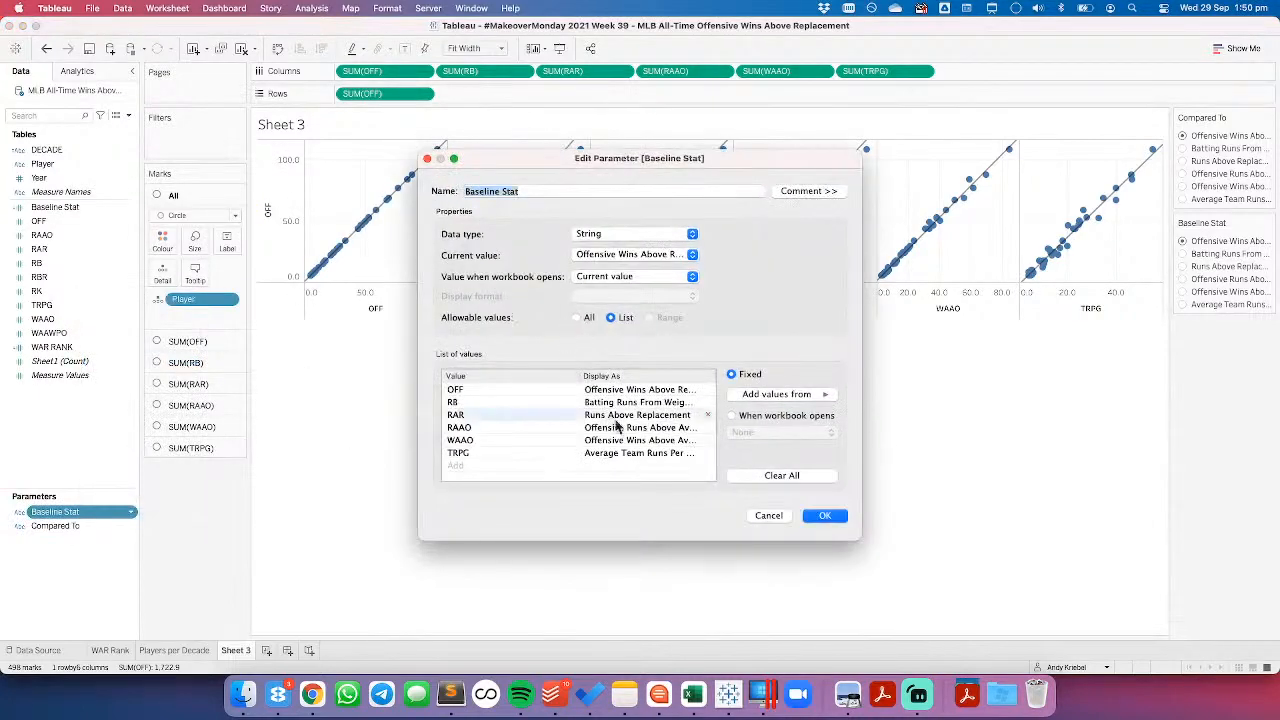
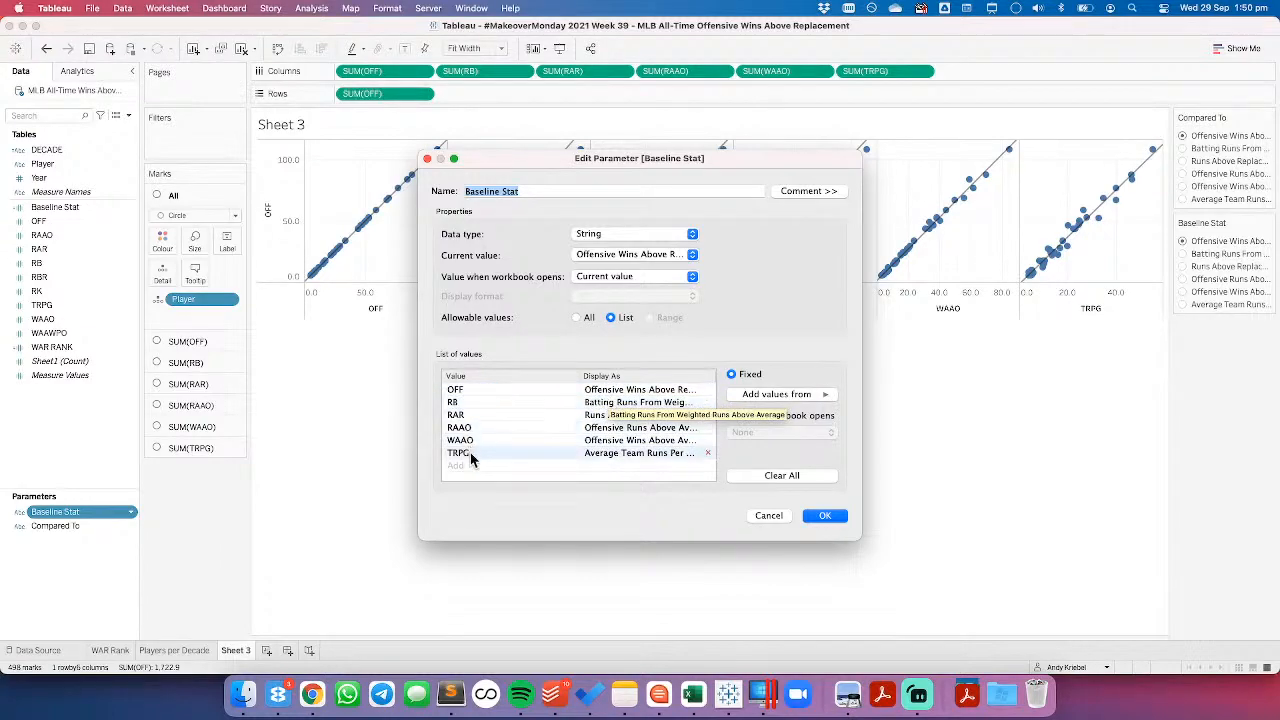
left_click(772, 515)
Step: Duplicate the Baseline Stat calculated field, name the copy Compared To, and base its CASE on the Compared To parameter
right_click(60, 210)
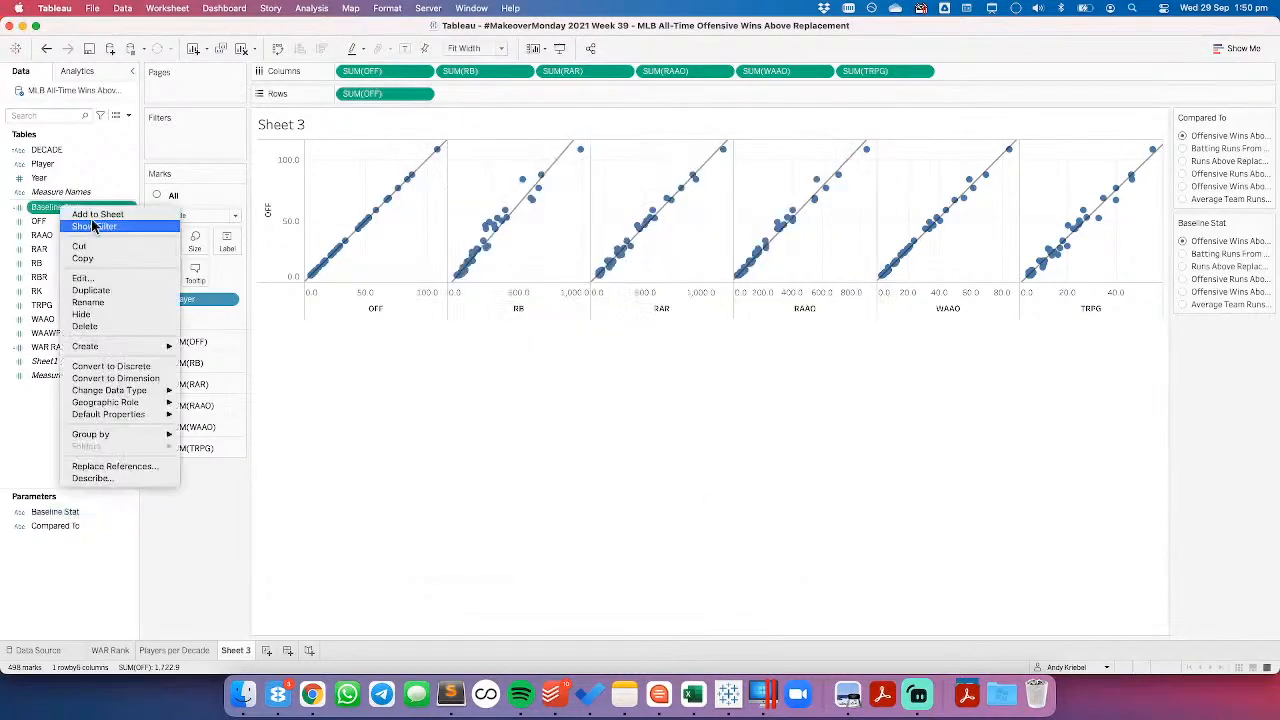
left_click(85, 289)
right_click(58, 220)
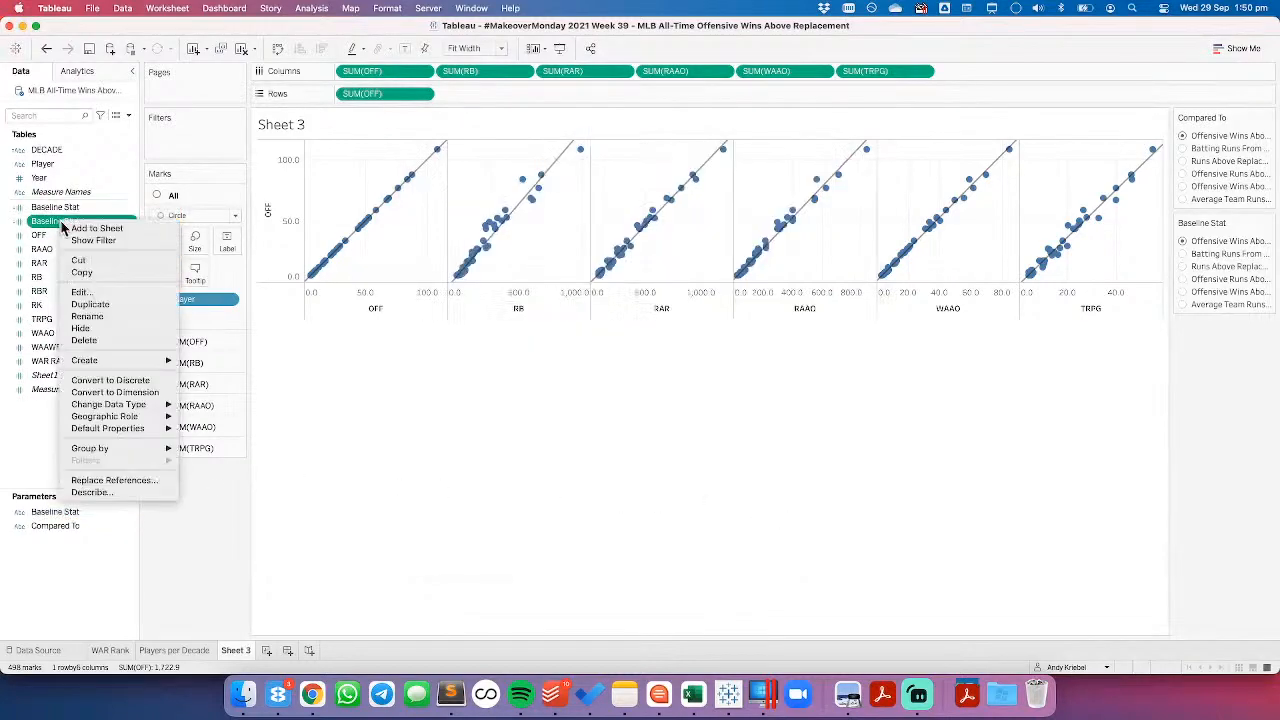
left_click(75, 286)
left_click(144, 165)
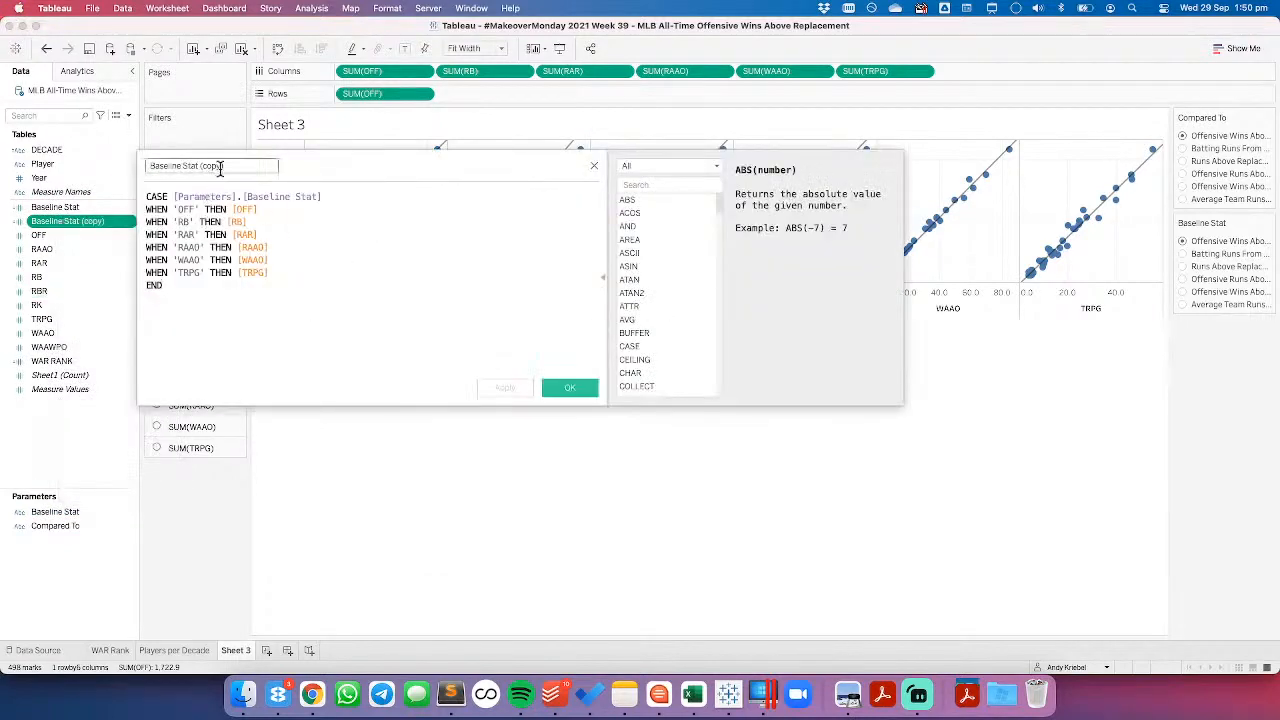
type("Compared To")
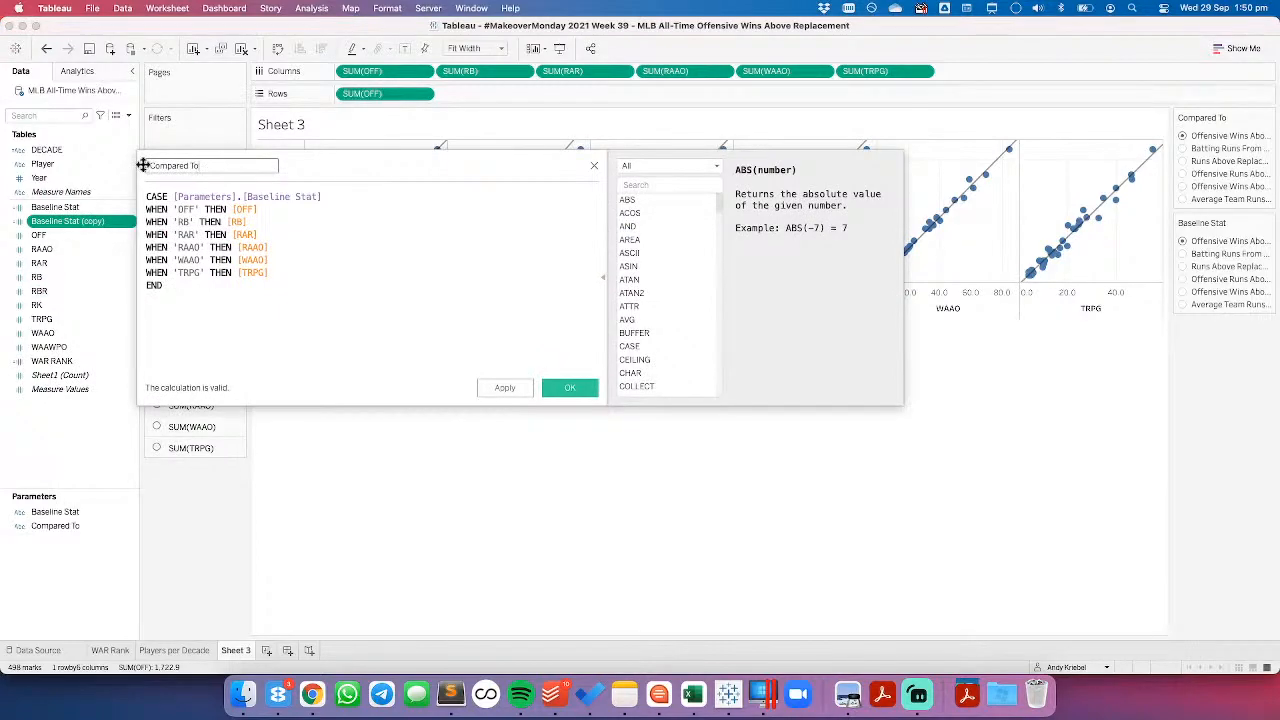
left_click_drag(78, 525, 214, 200)
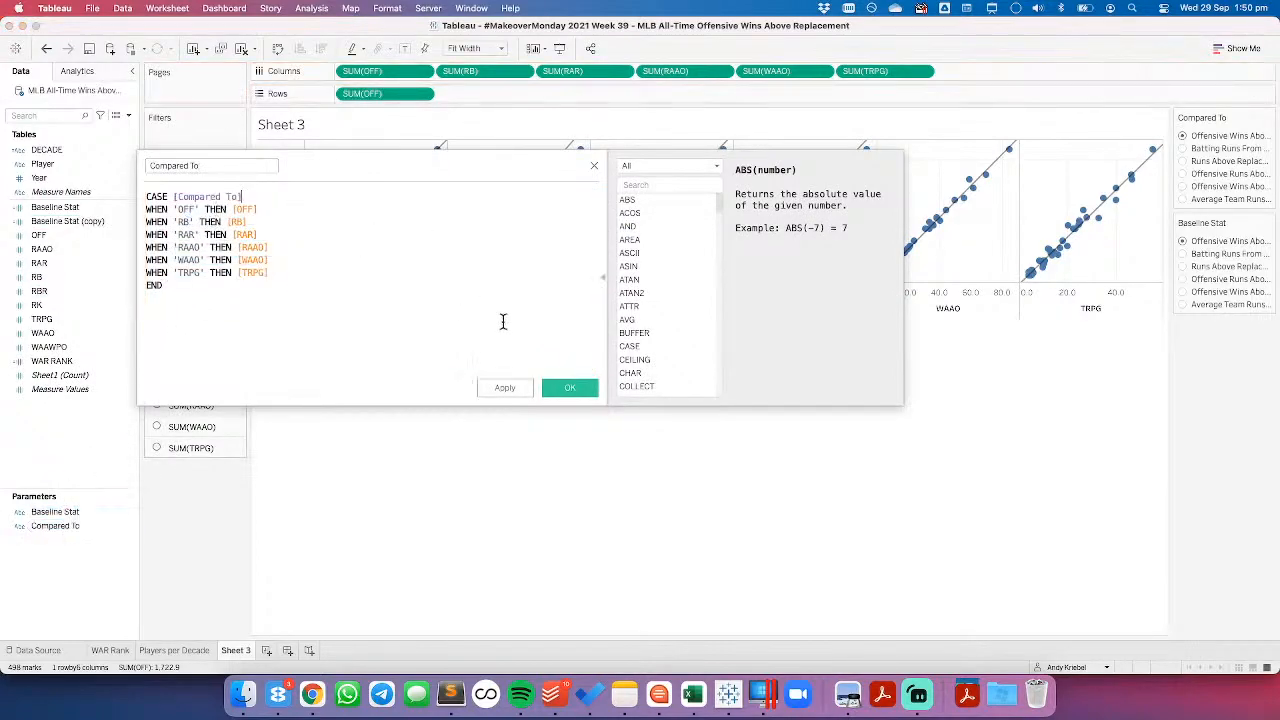
left_click(569, 387)
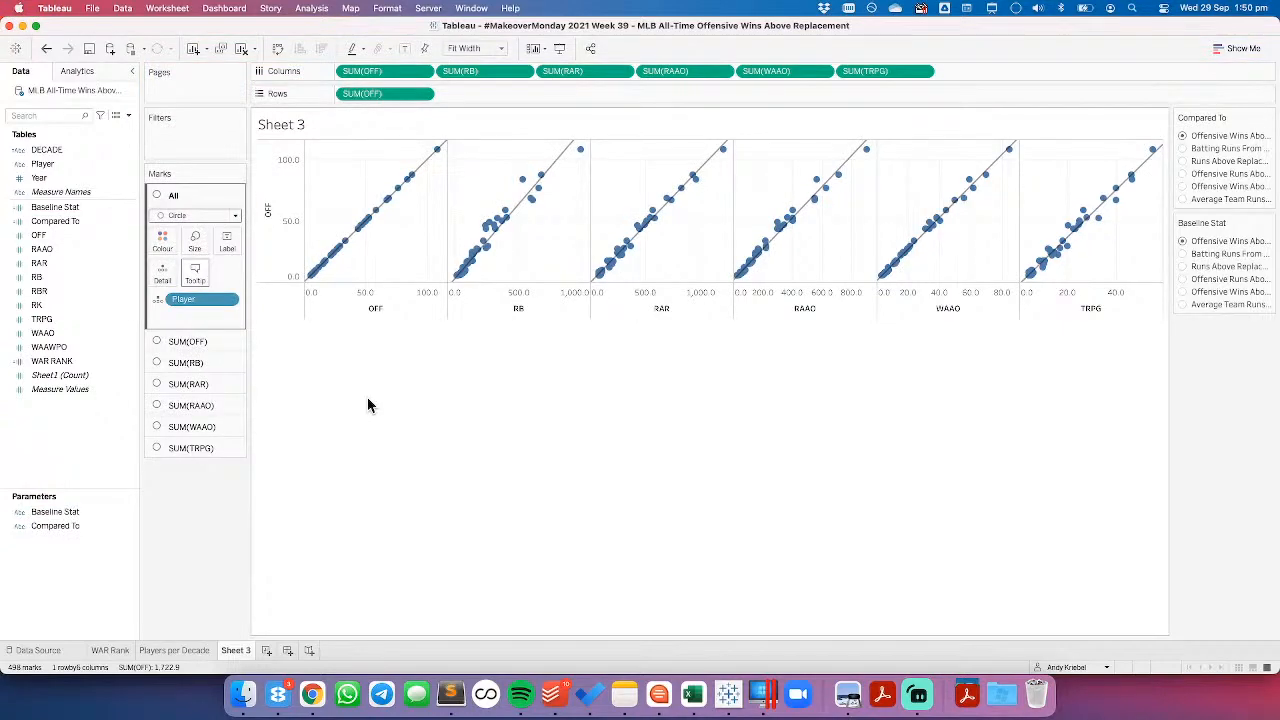
Step: Create a new worksheet and show both the Baseline Stat and Compared To parameter controls on it
left_click(266, 650)
left_click(66, 528)
left_click(55, 515)
left_click_drag(55, 517, 92, 476)
left_click(63, 517)
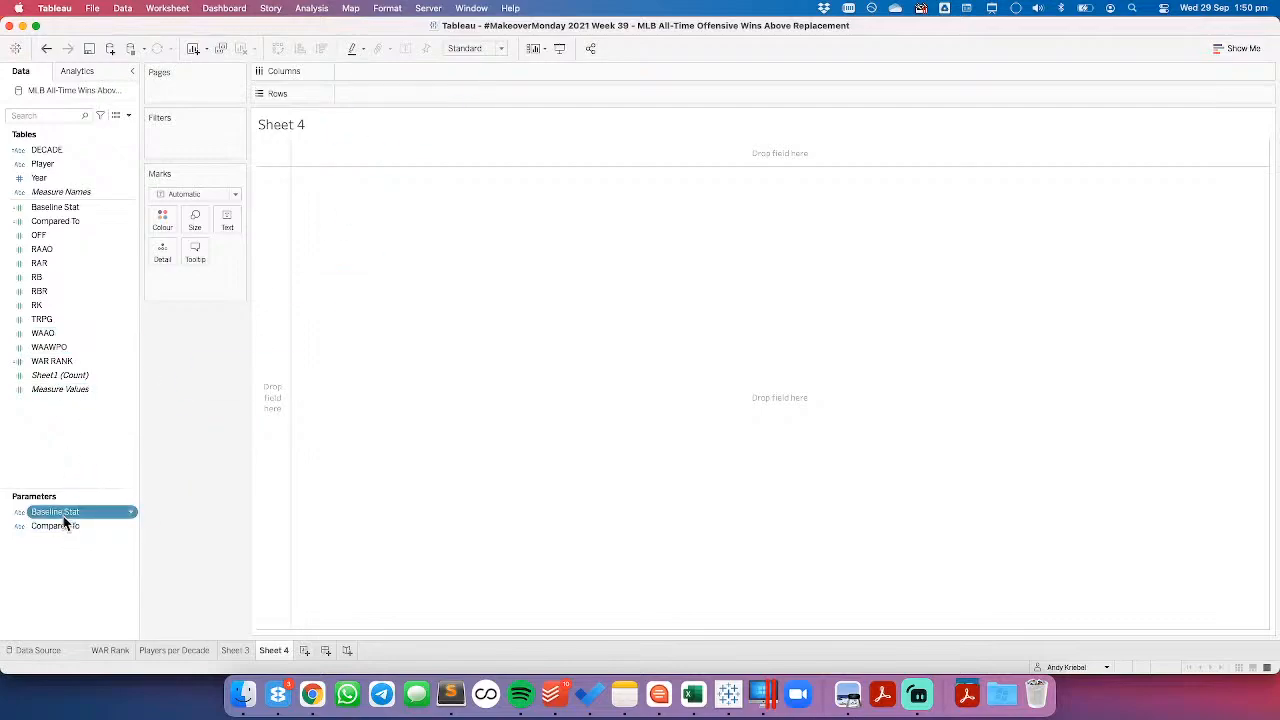
left_click(63, 525, "shift")
right_click(63, 525)
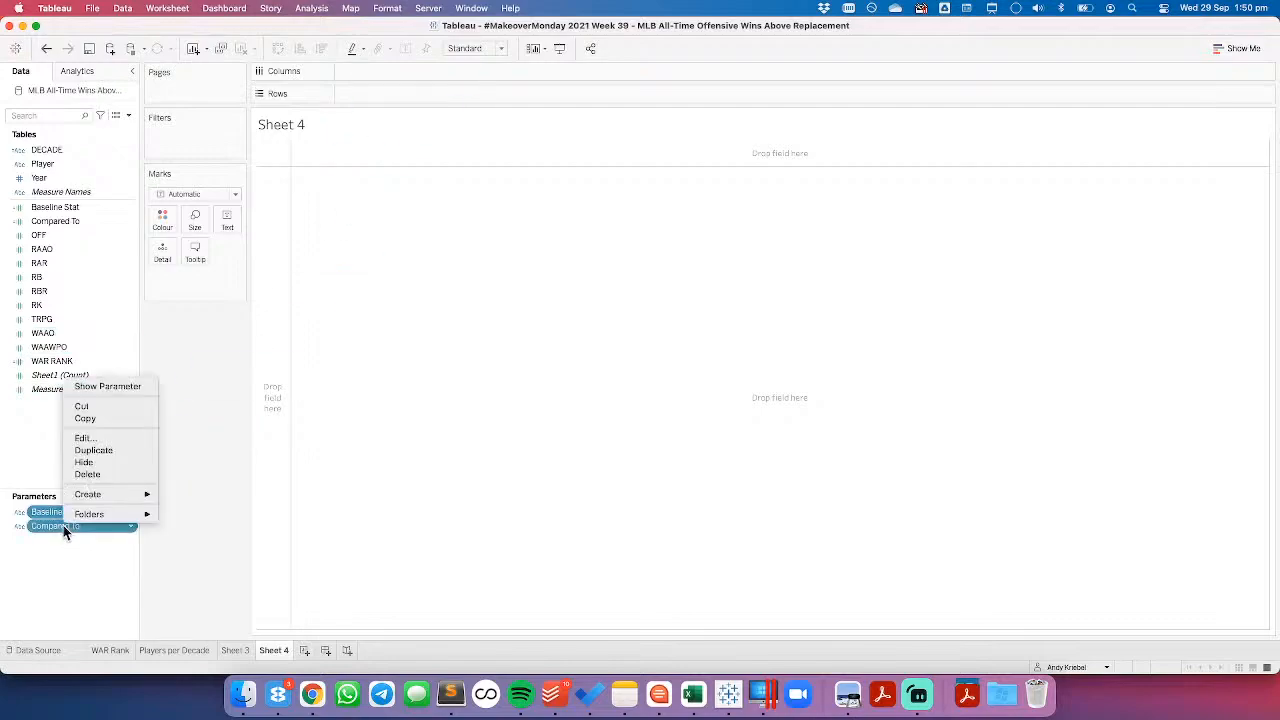
left_click(150, 389)
Step: Display the Compared To and Baseline Stat parameter controls as single value lists and save the workbook
left_click(1270, 118)
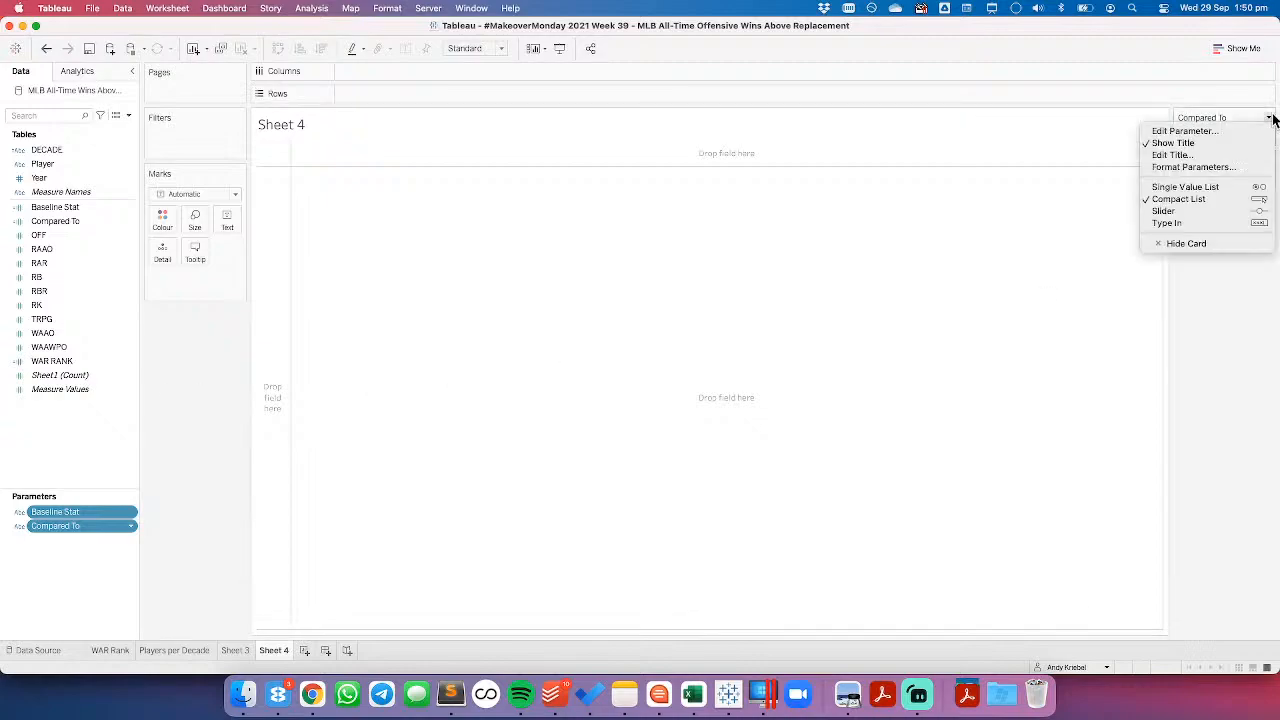
left_click(1231, 187)
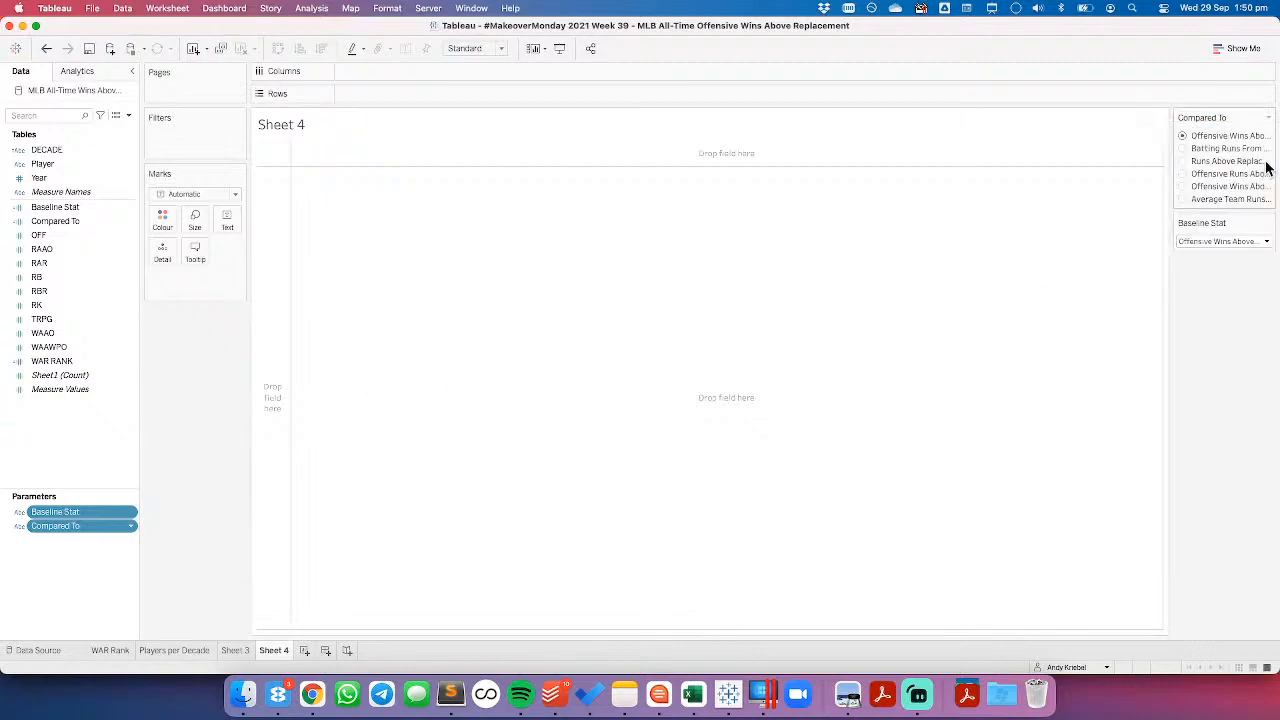
left_click(1270, 222)
left_click(1210, 291)
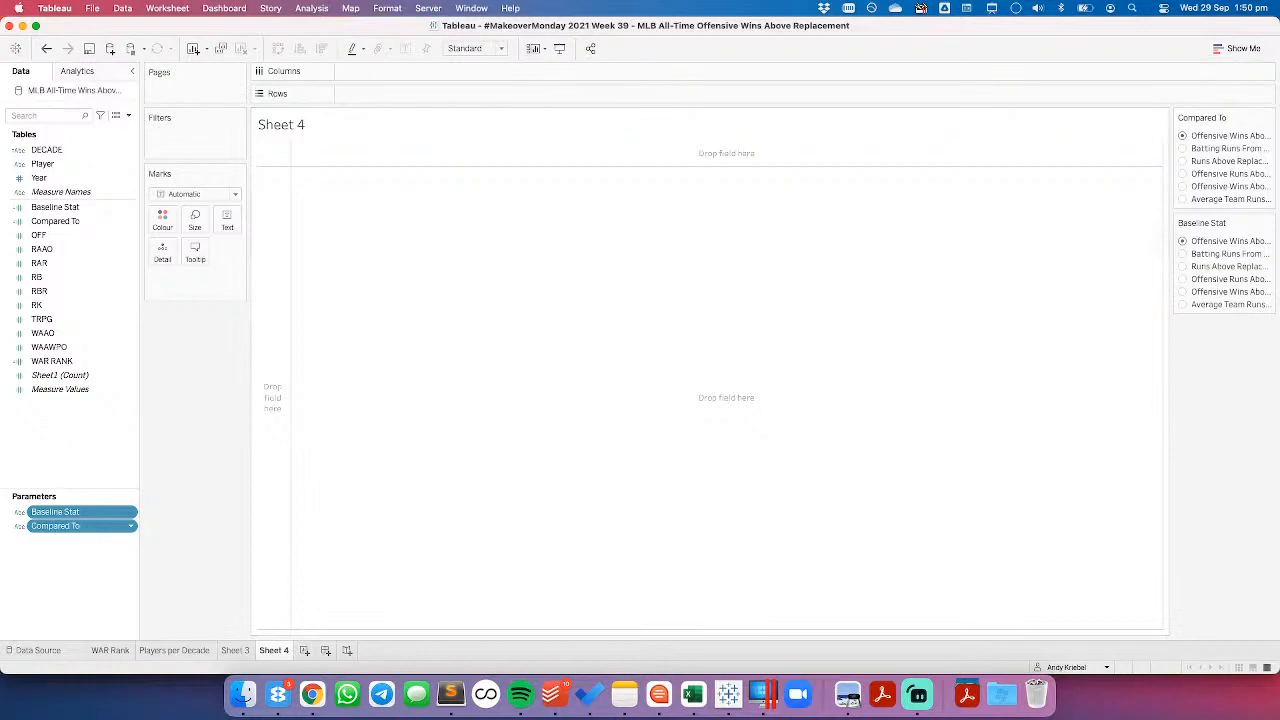
left_click(90, 49)
Step: Plot the Baseline Stat field on Columns against Compared To on Rows as circles, with Player and Year on Detail
left_click_drag(75, 190, 366, 71)
left_click_drag(55, 221, 362, 95)
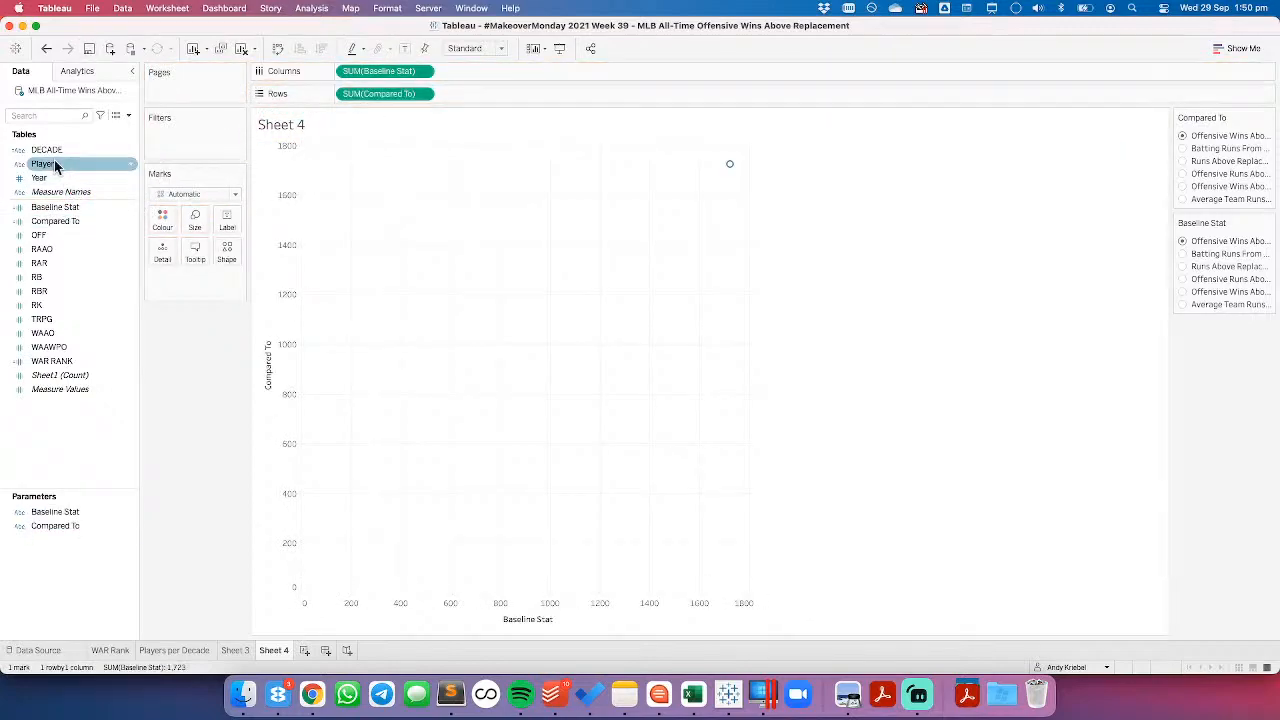
left_click_drag(65, 178, 165, 250)
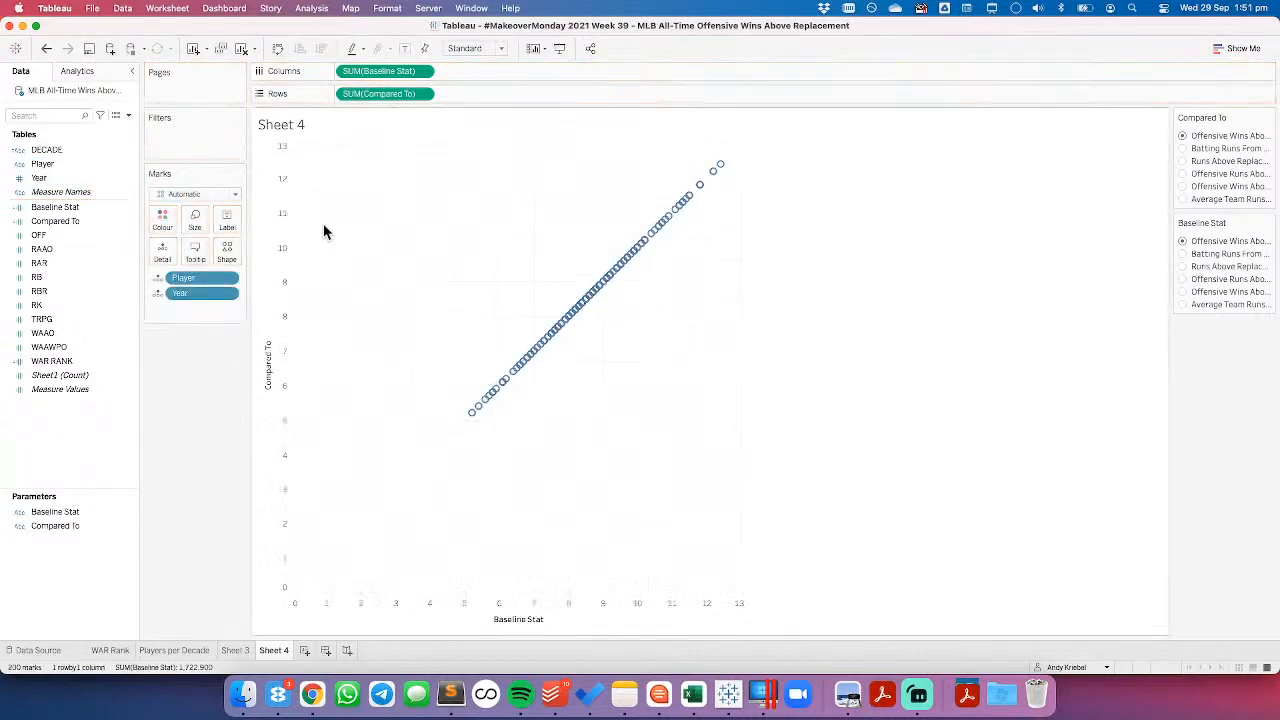
left_click(177, 194)
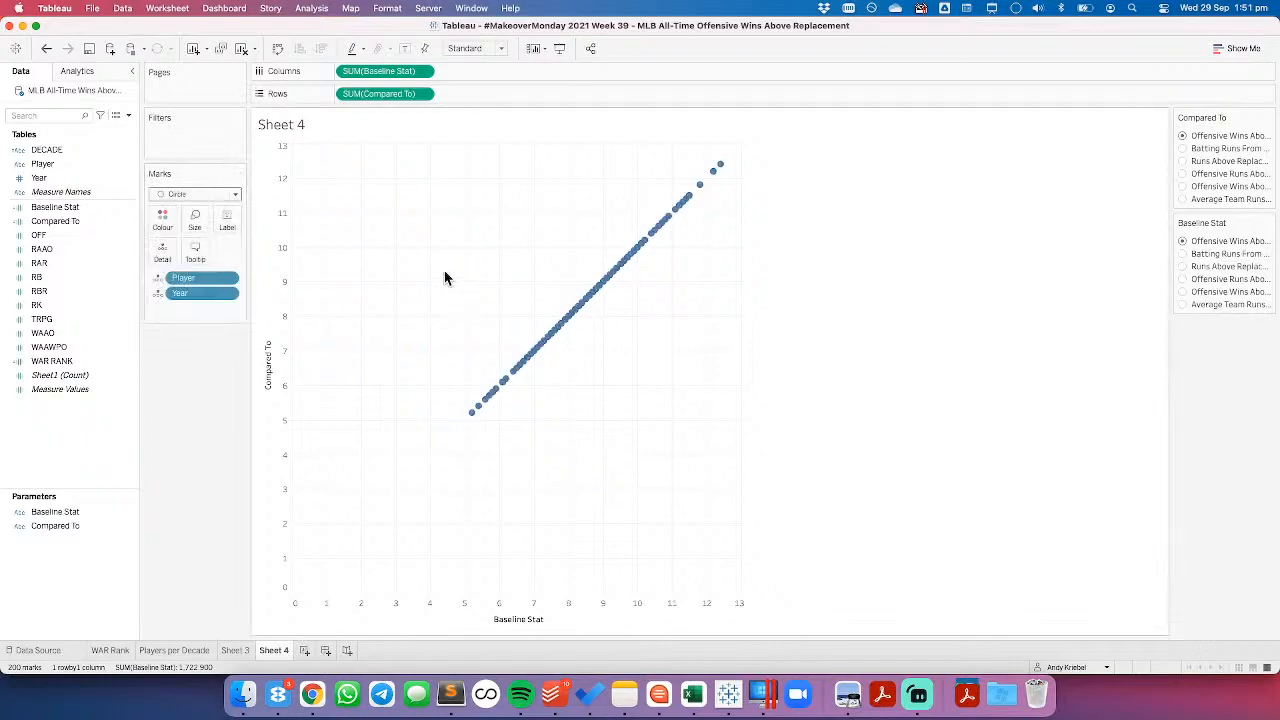
Step: Test the scatter plot by switching Baseline Stat to Batting Runs, Runs Above Replacement, and the Offensive Runs (RAAO) option
left_click(1183, 254)
left_click(1183, 267)
left_click(1183, 279)
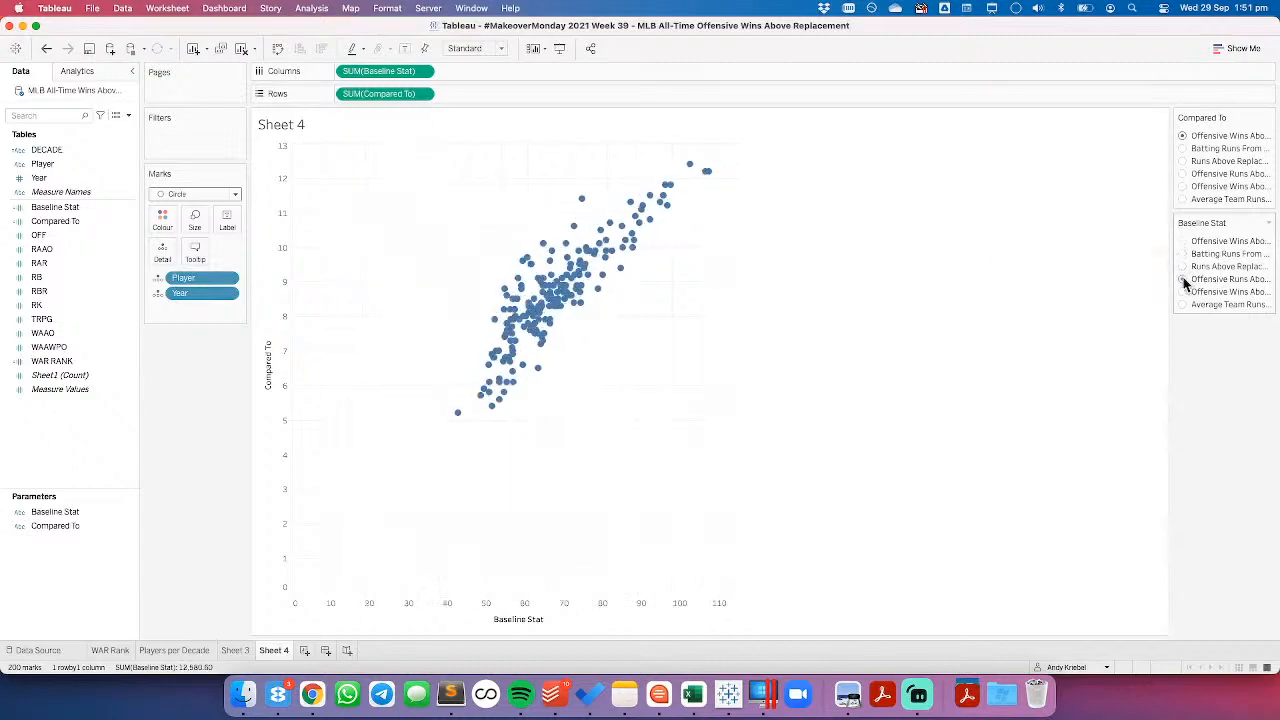
Step: Add a linear trend line to the scatter plot
left_click(77, 71)
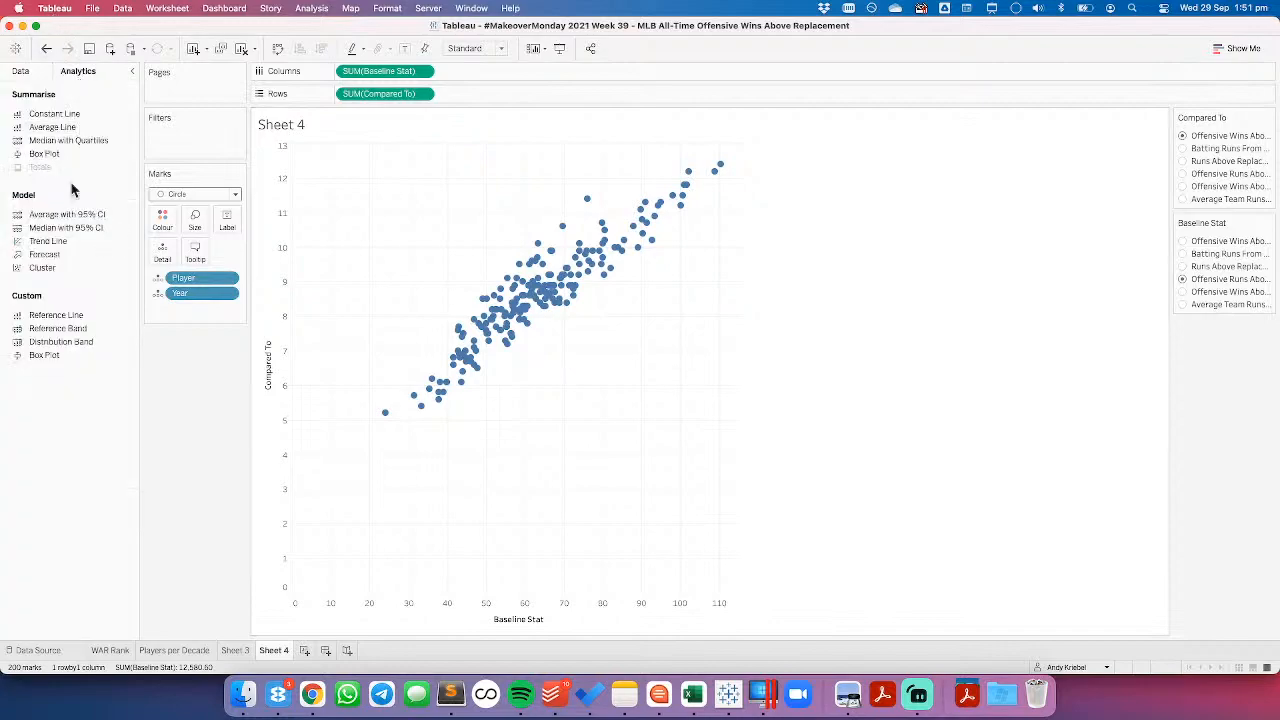
left_click_drag(42, 241, 380, 186)
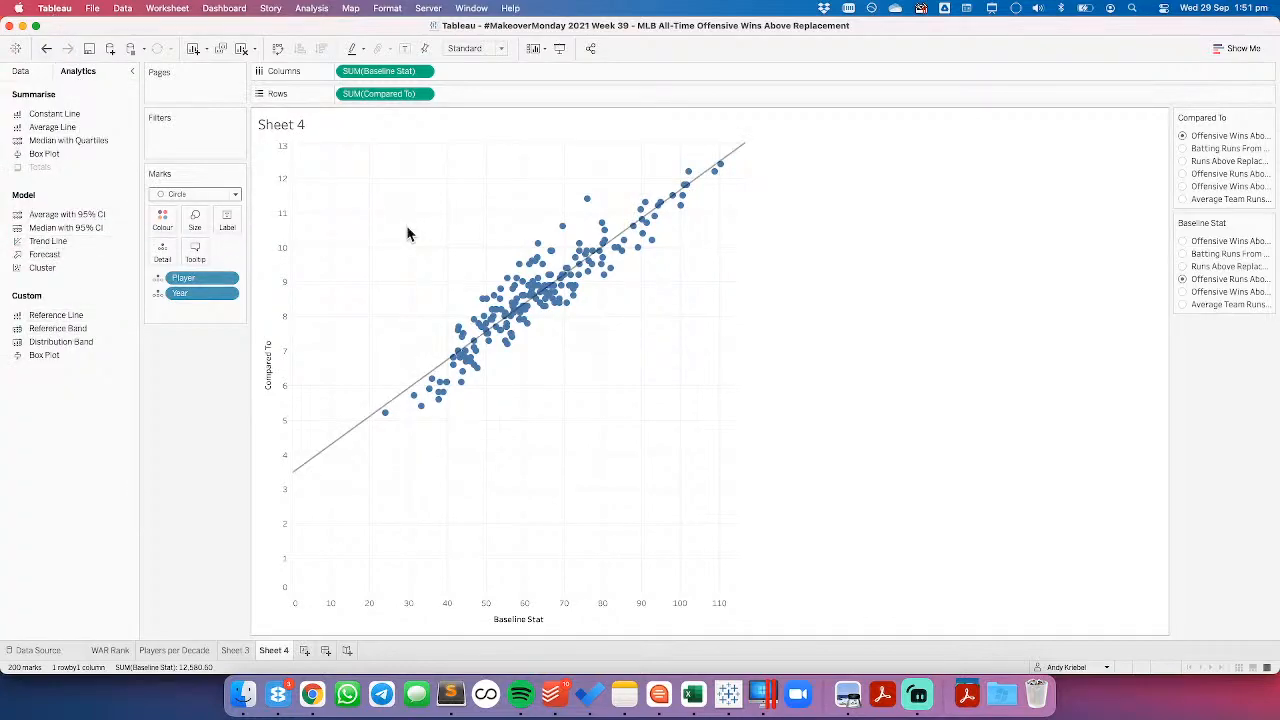
Step: Exclude zero from the ranges of the Baseline Stat and Compared To axes
right_click(415, 607)
left_click(447, 514)
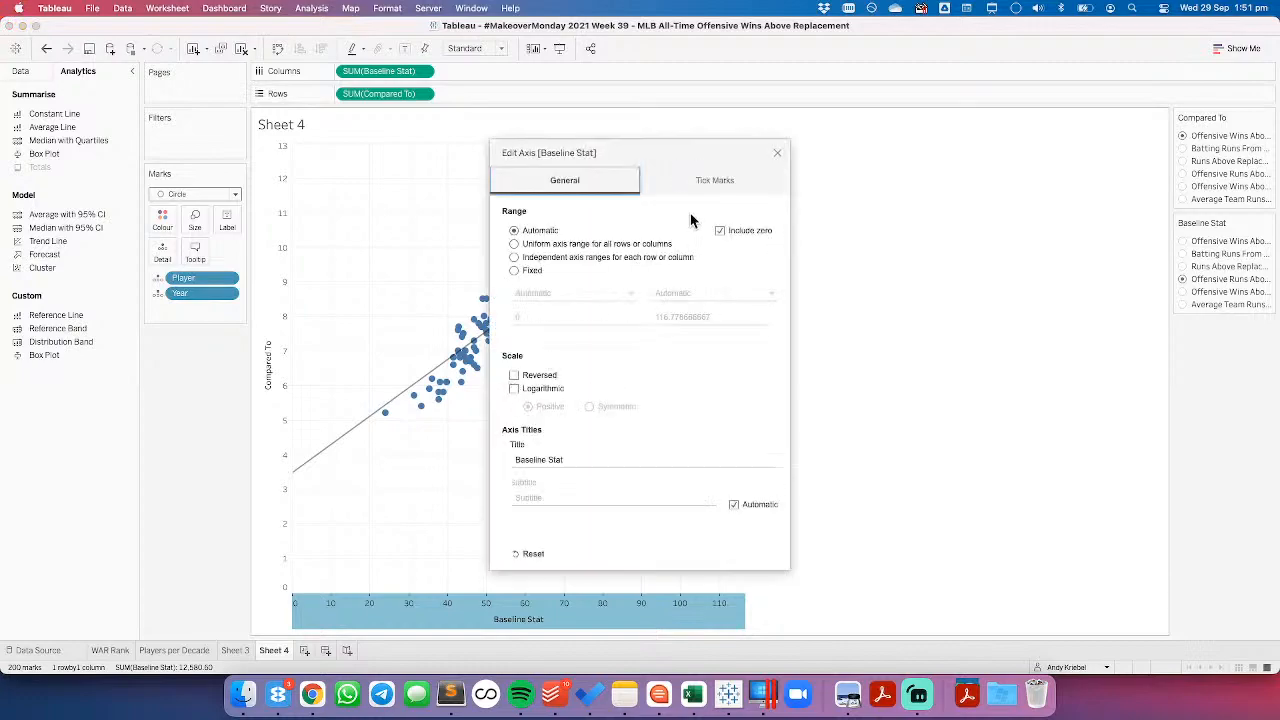
left_click(720, 231)
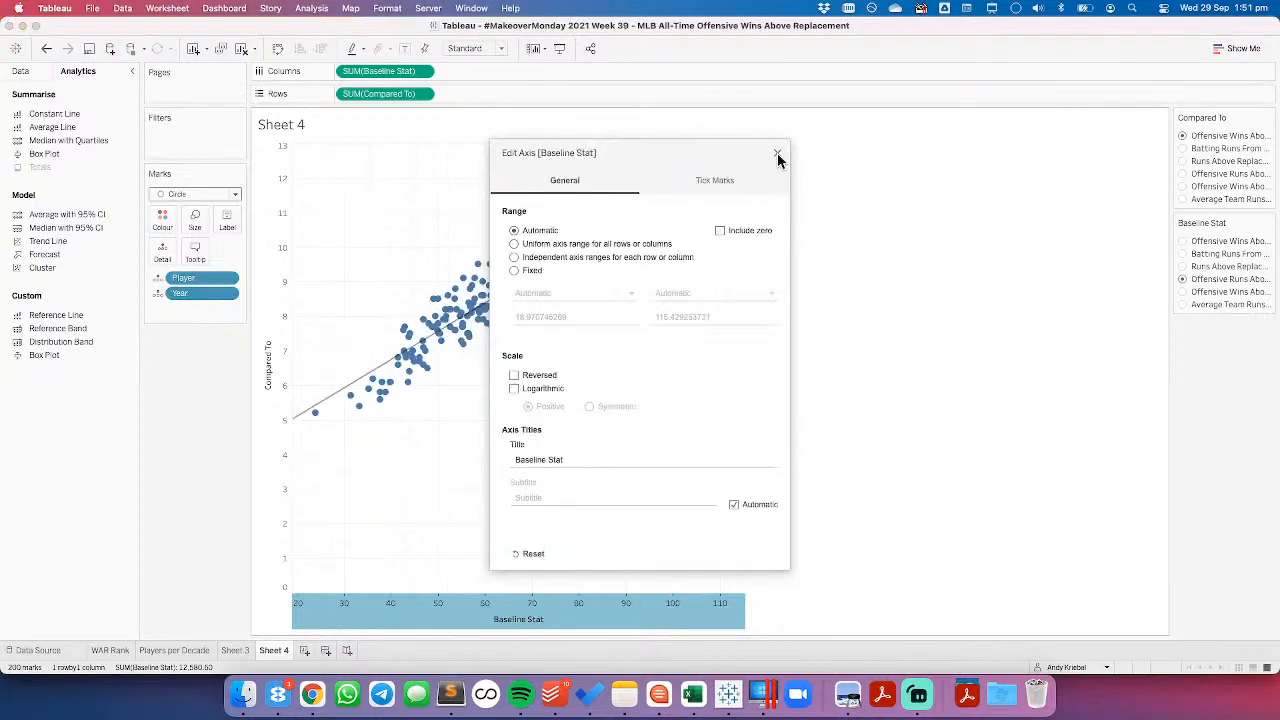
left_click(777, 153)
right_click(273, 362)
left_click(291, 372)
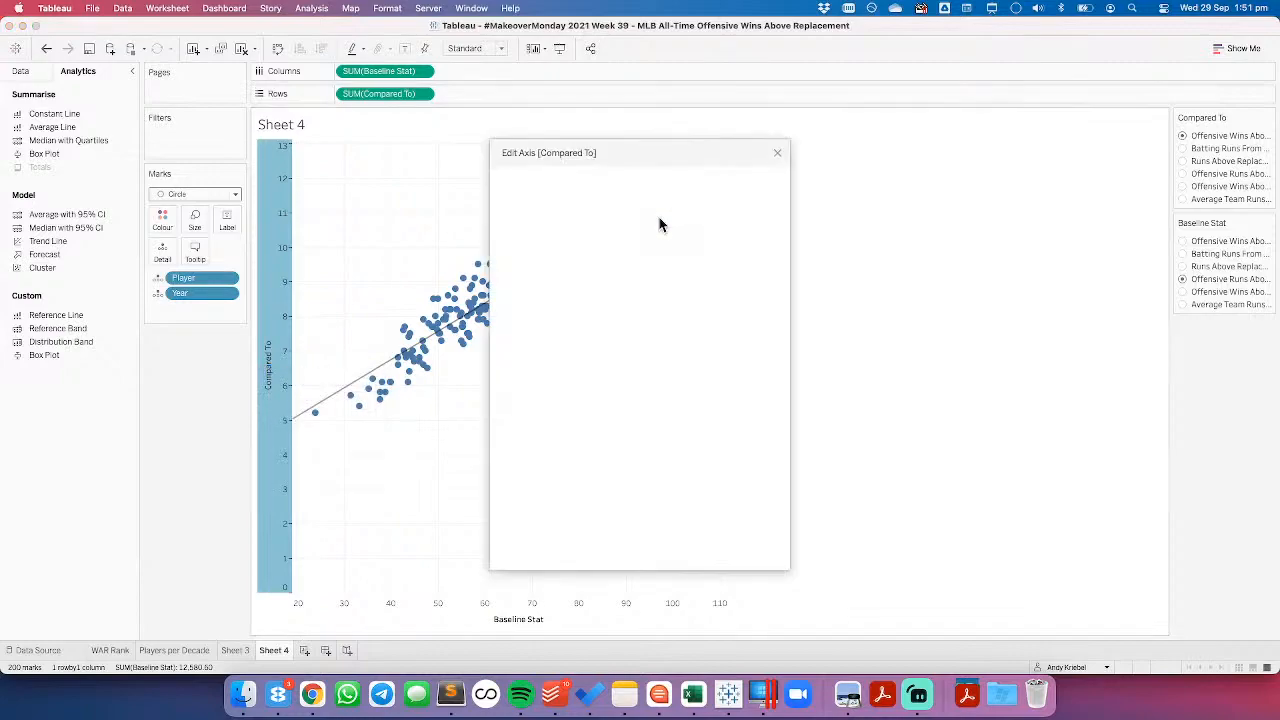
left_click(720, 231)
left_click(777, 153)
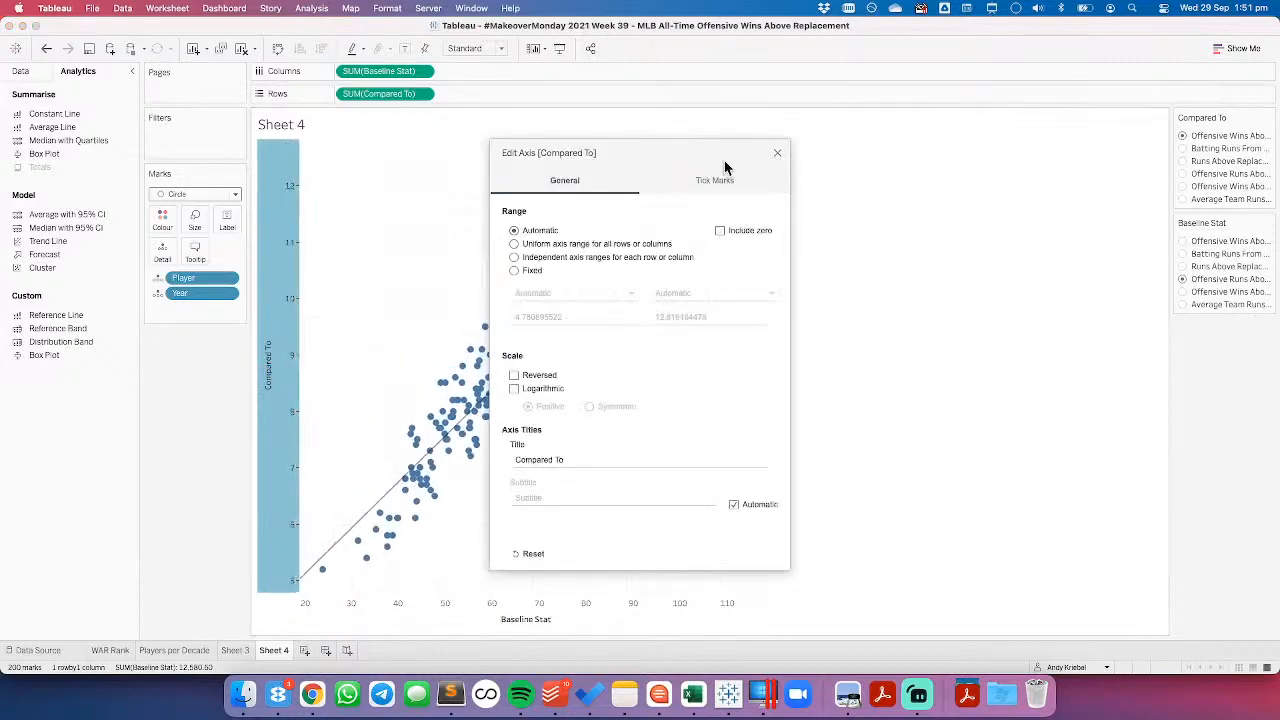
Step: Test the scatter plot with Runs Above Replacement, Average Team Runs Per Game With Player and Offensive Wins Above Average, ending with the last as Baseline Stat
left_click(1183, 266)
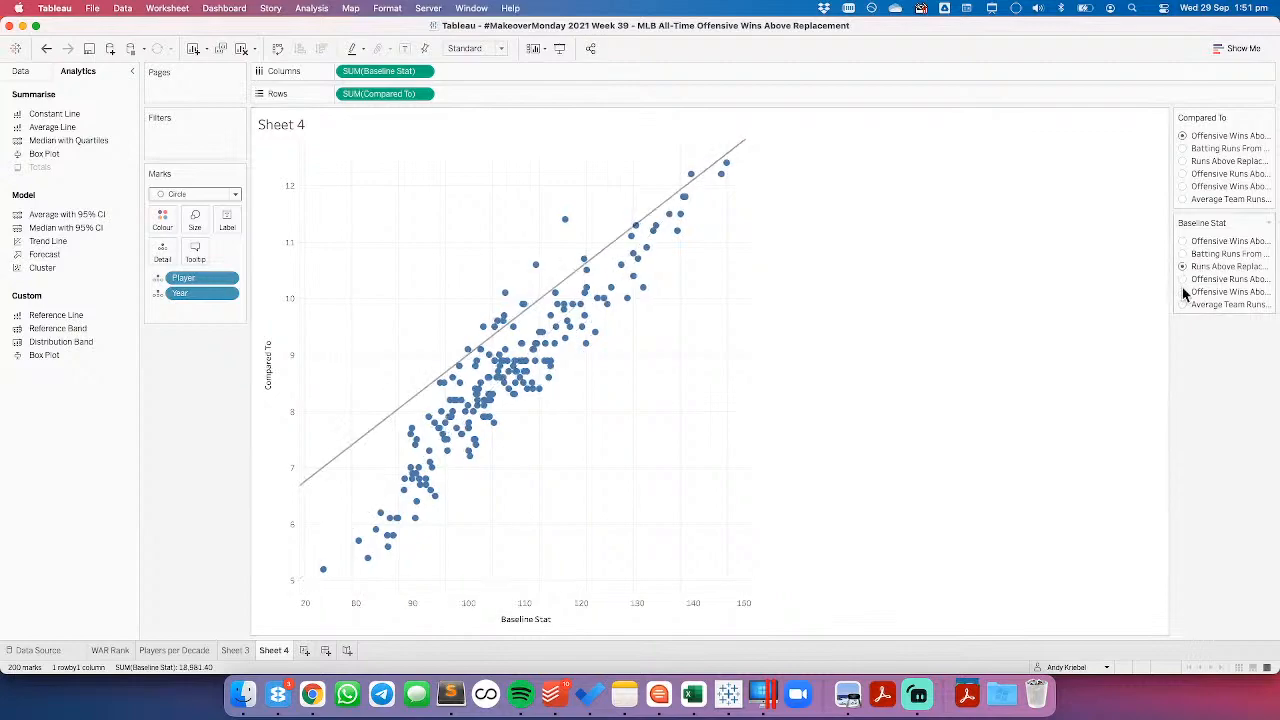
left_click(1183, 187)
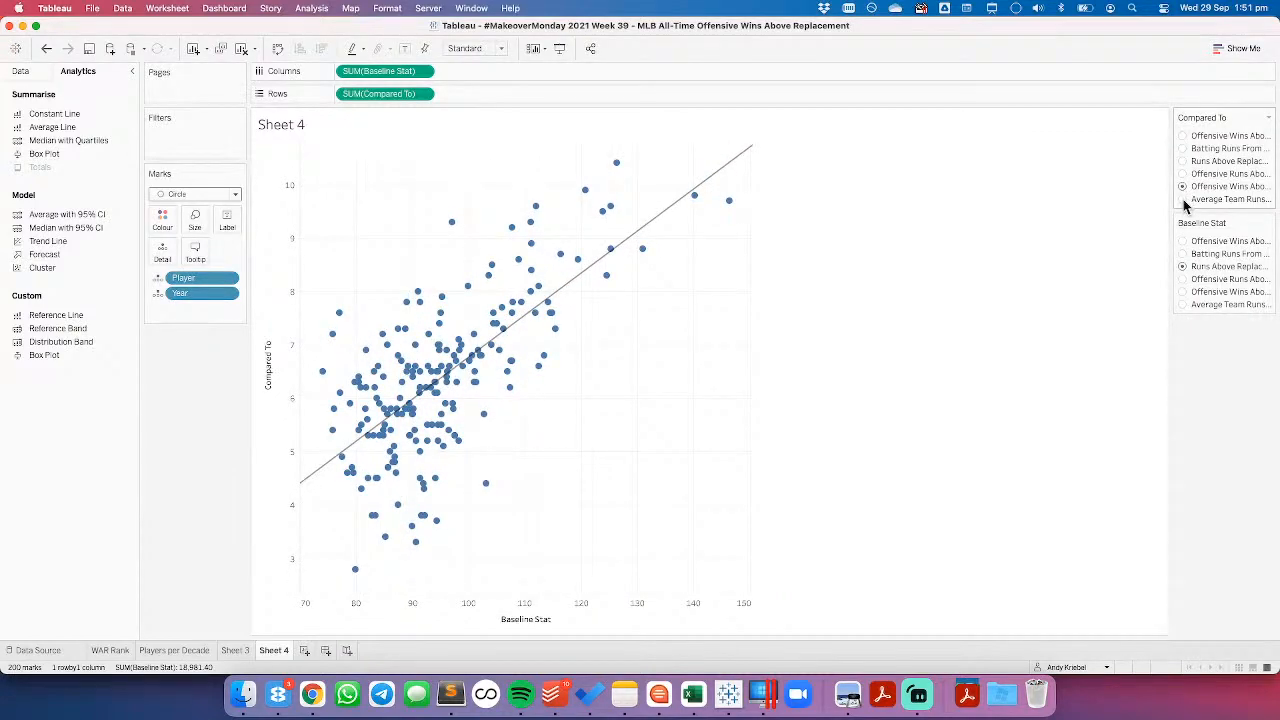
left_click(1183, 199)
left_click(1183, 304)
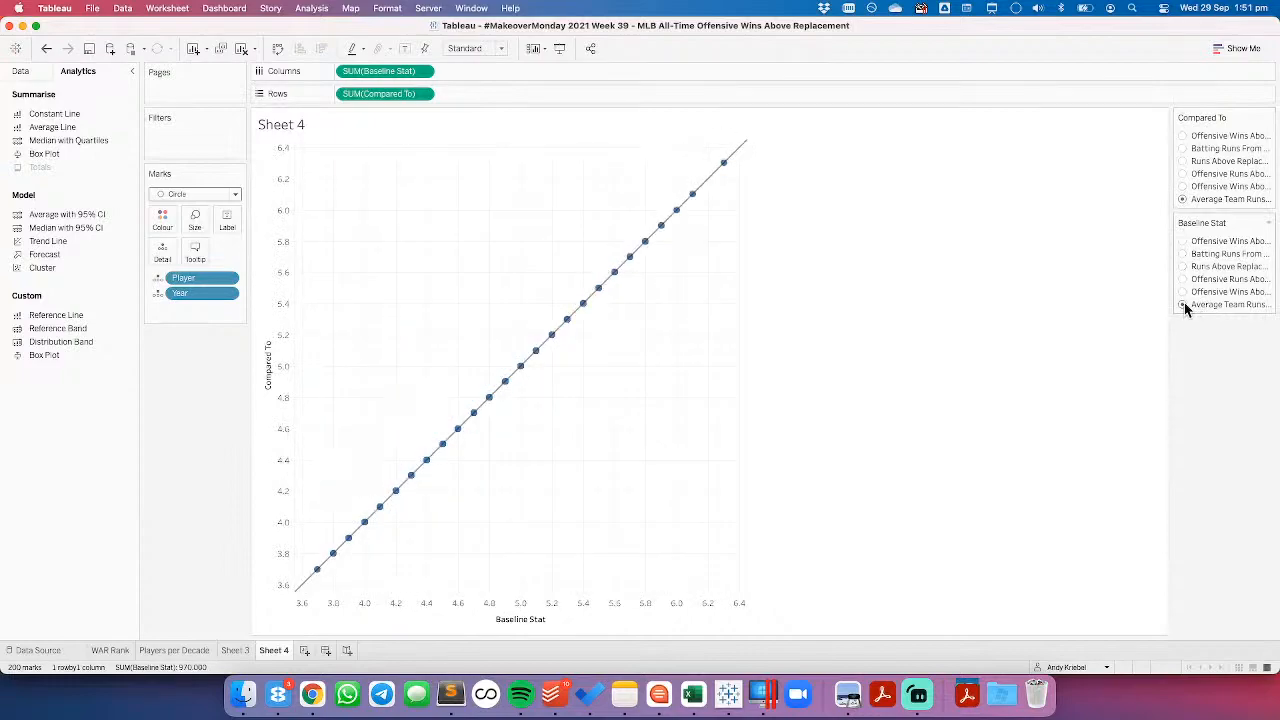
left_click(1183, 291)
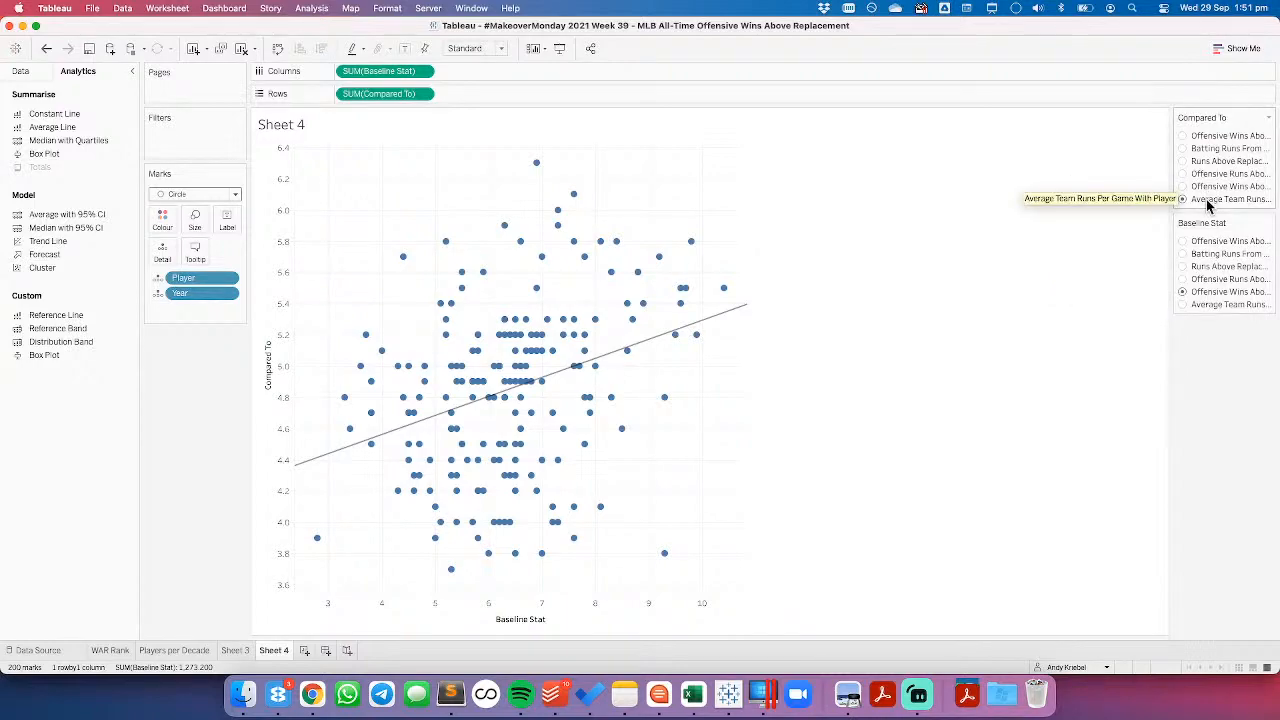
Step: Add the Baseline Stat parameter to Columns before the measure and hide the field labels for columns
left_click(22, 72)
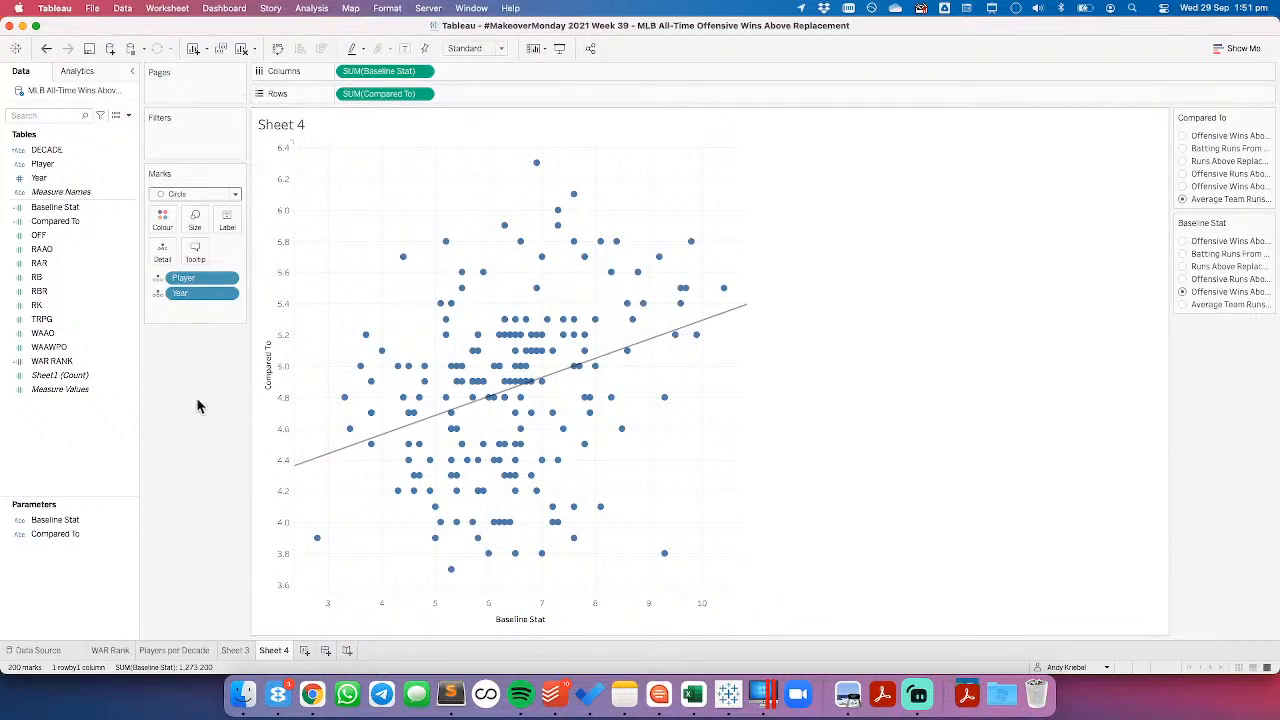
left_click_drag(78, 518, 342, 71)
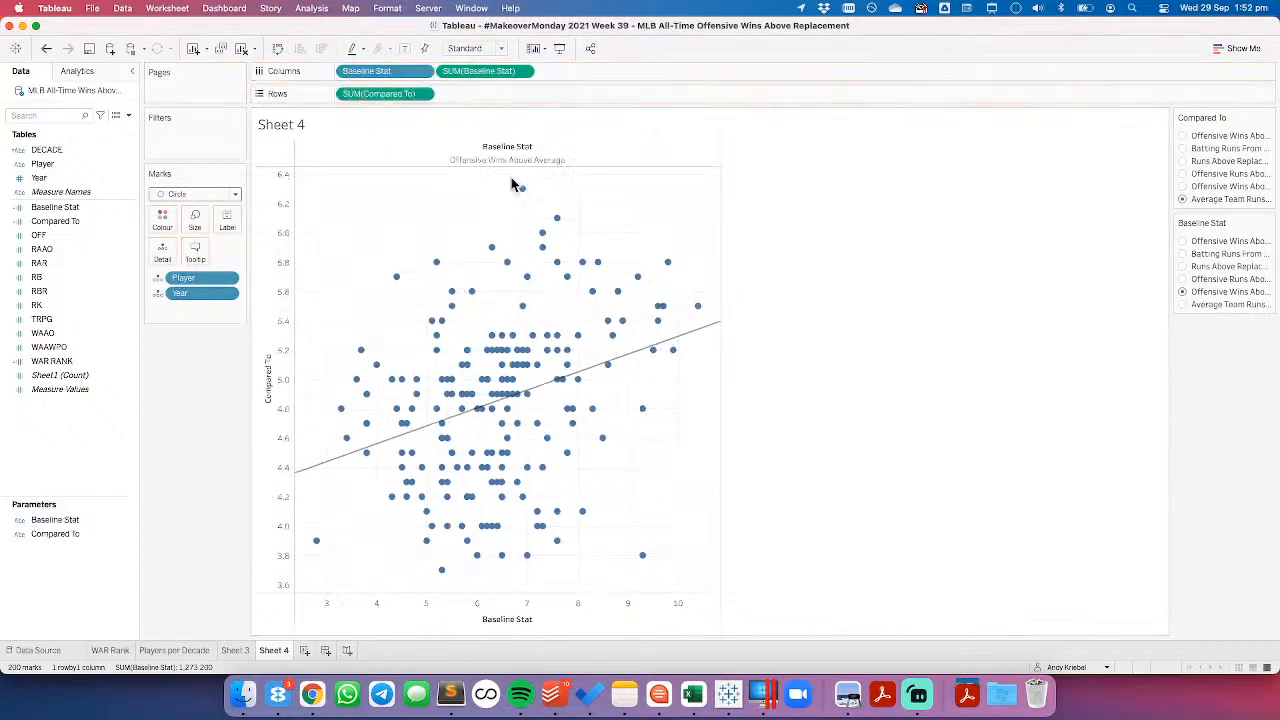
right_click(510, 145)
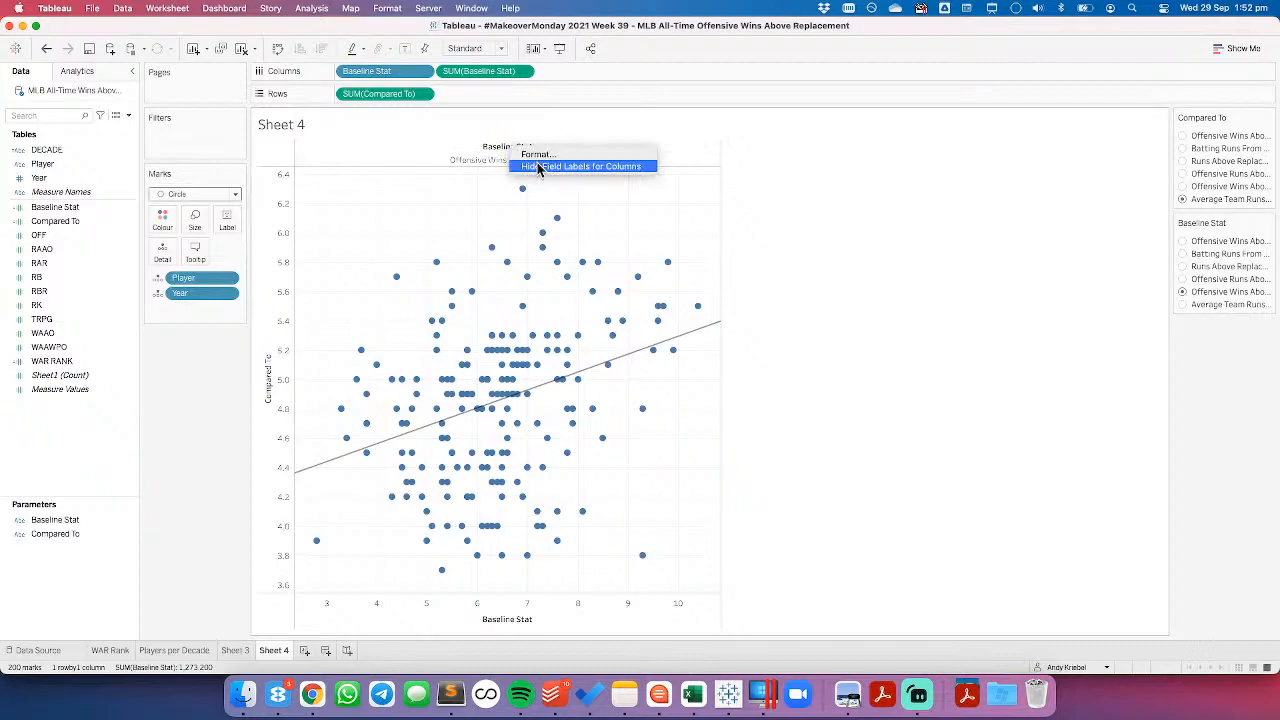
left_click(525, 166)
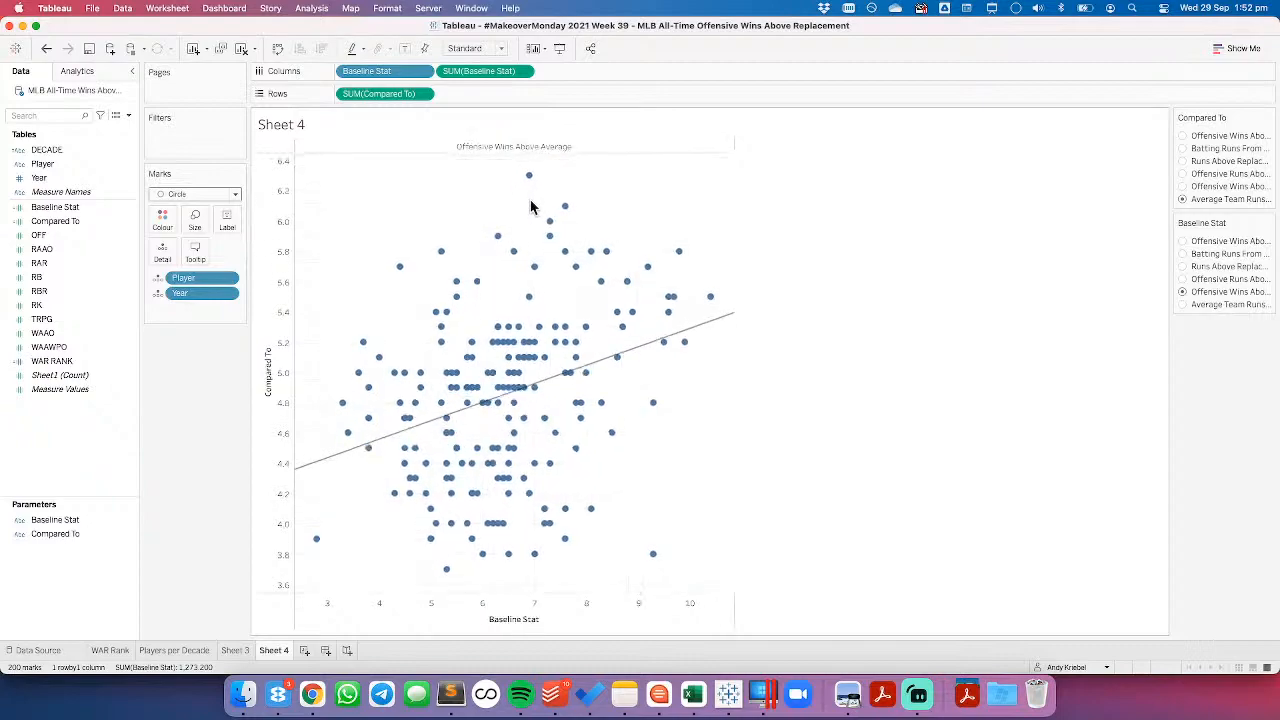
right_click(510, 149)
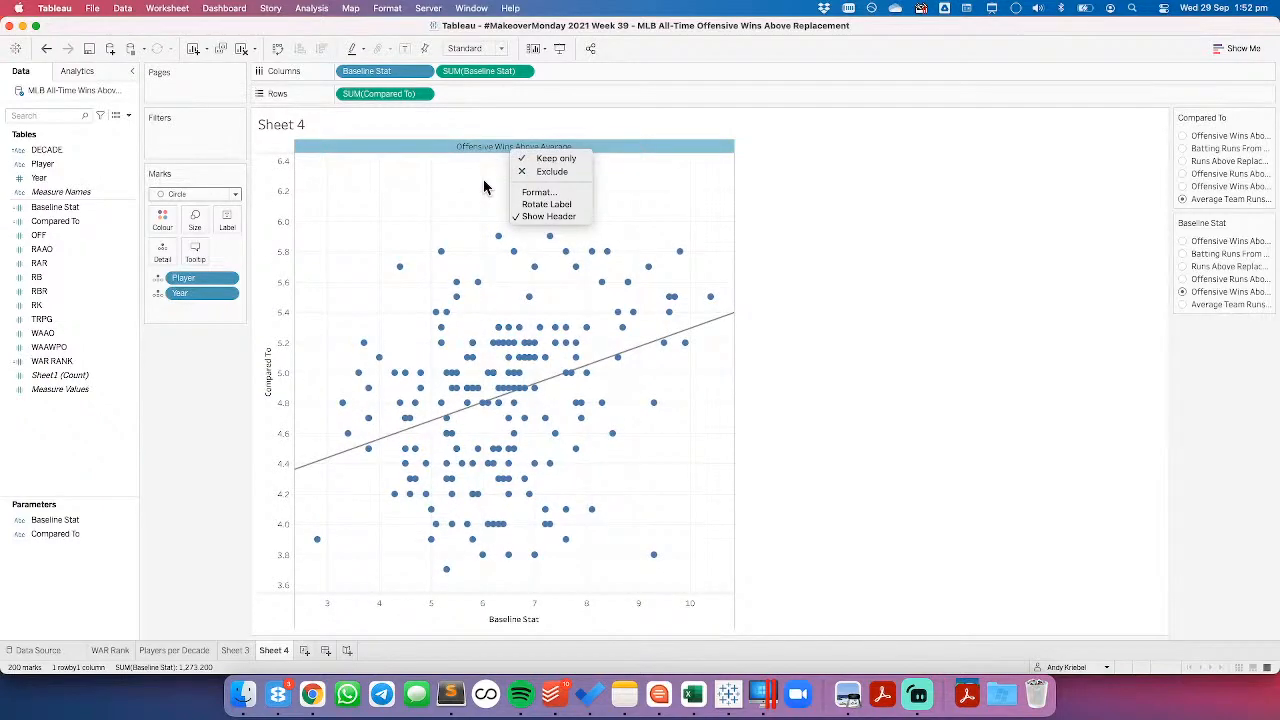
left_click(484, 180)
Step: Add the Compared To parameter to Rows before the measure, rotate its label vertically, and hide the field labels for rows
left_click_drag(55, 534, 350, 104)
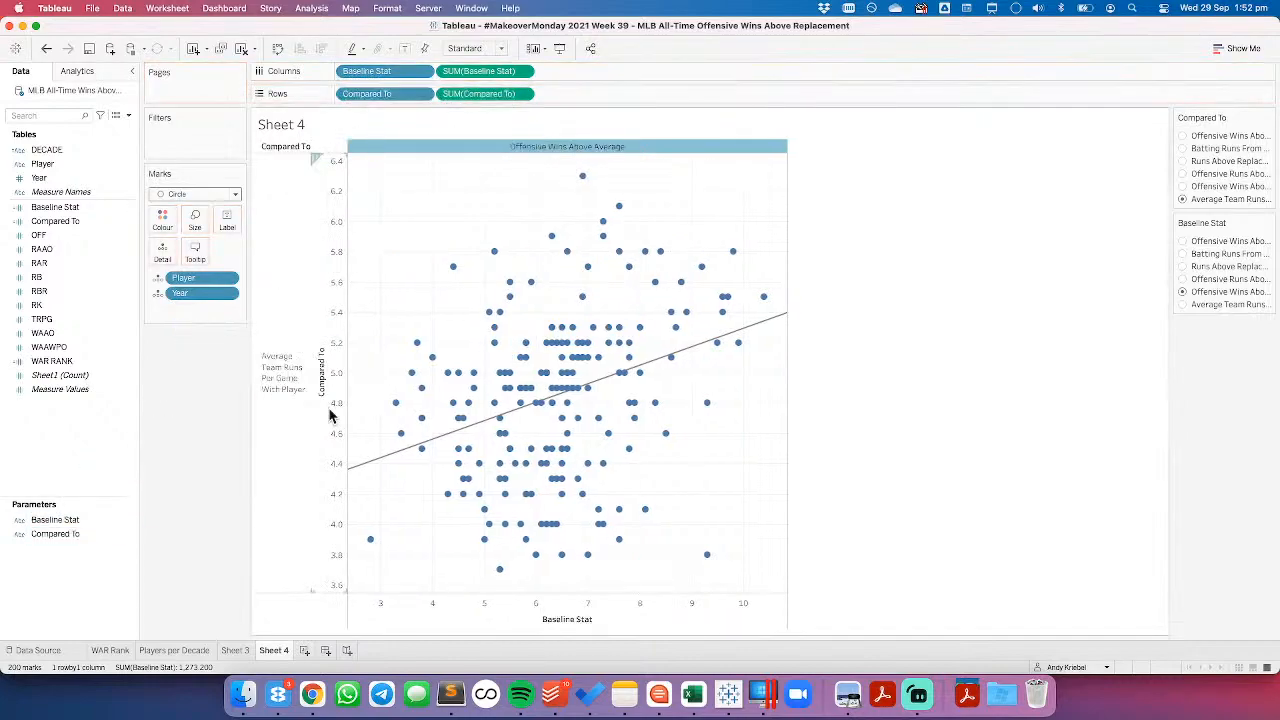
right_click(290, 384)
left_click(312, 437)
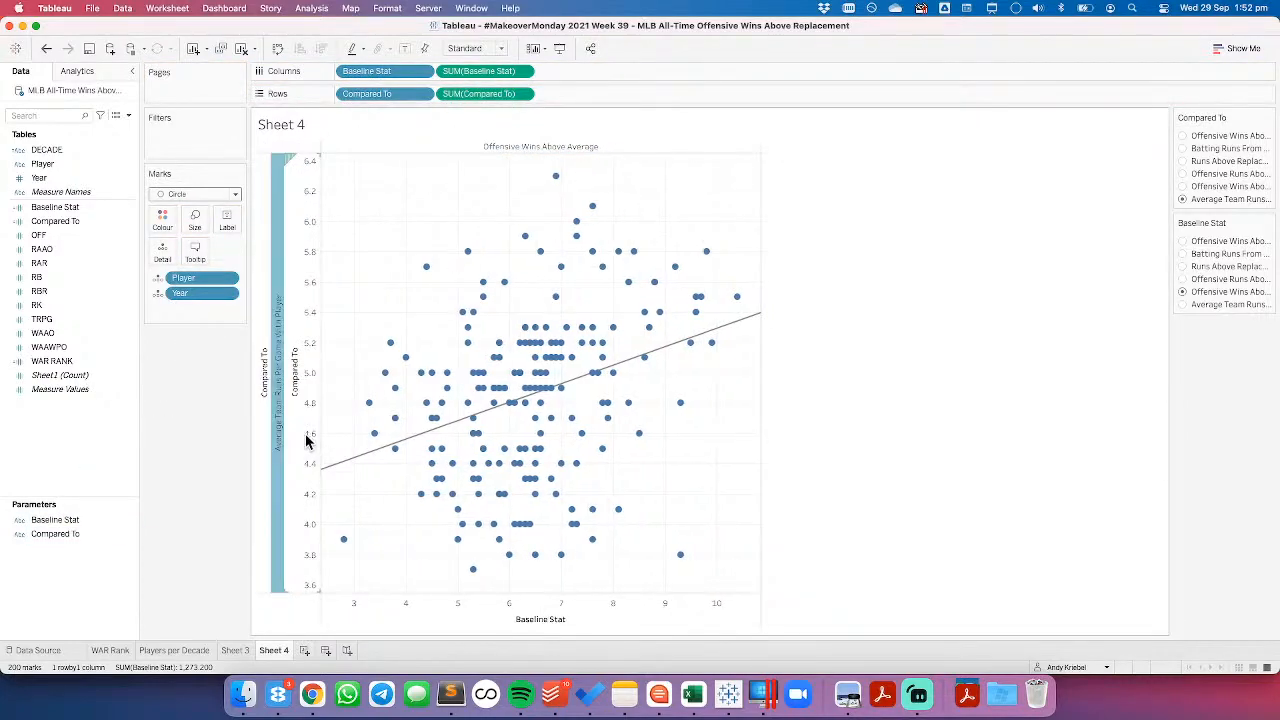
right_click(269, 412)
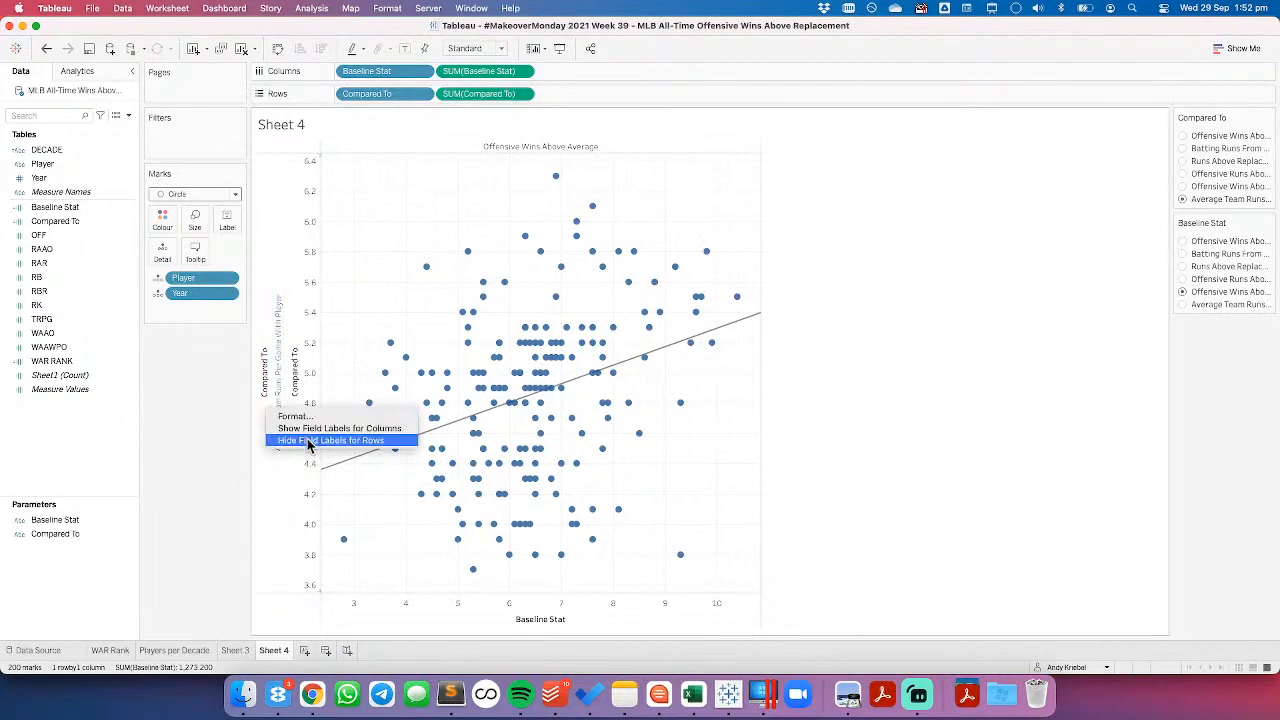
left_click(309, 441)
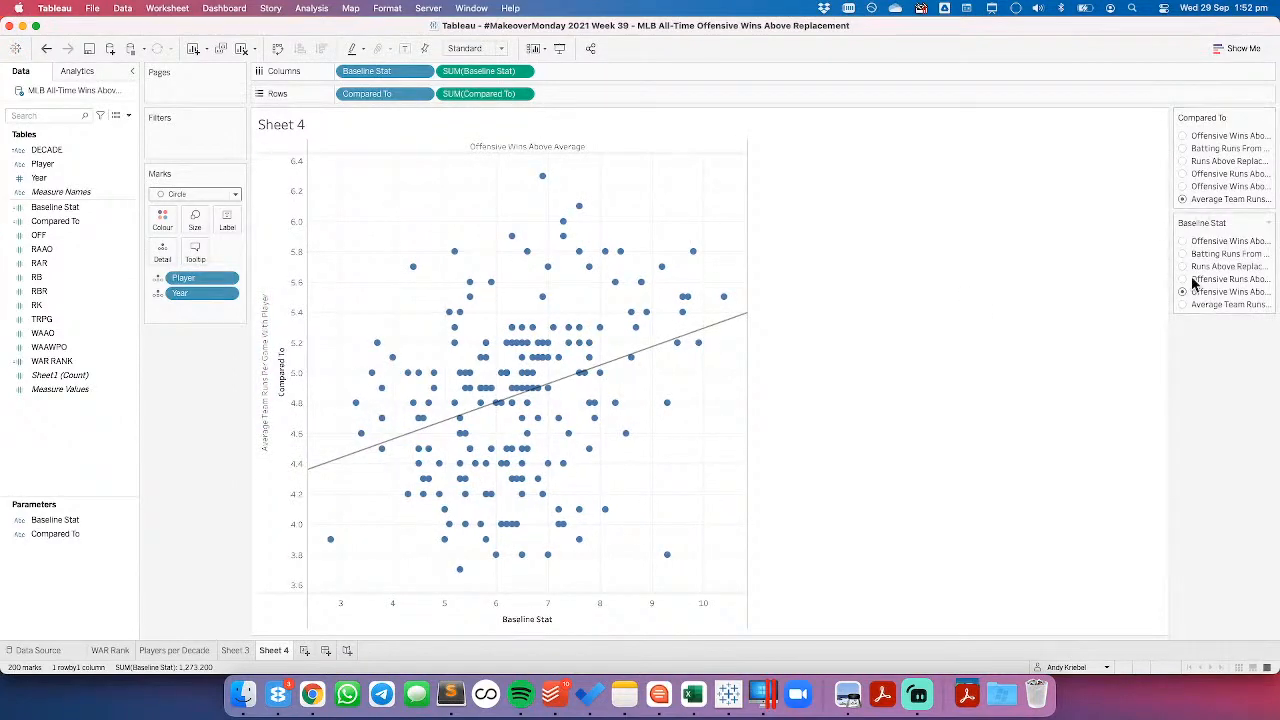
Step: Test Compared To with several stats, ending on Batting Runs From Weighted Runs Above Average, and place the Baseline Stat control above it
left_click(1184, 176)
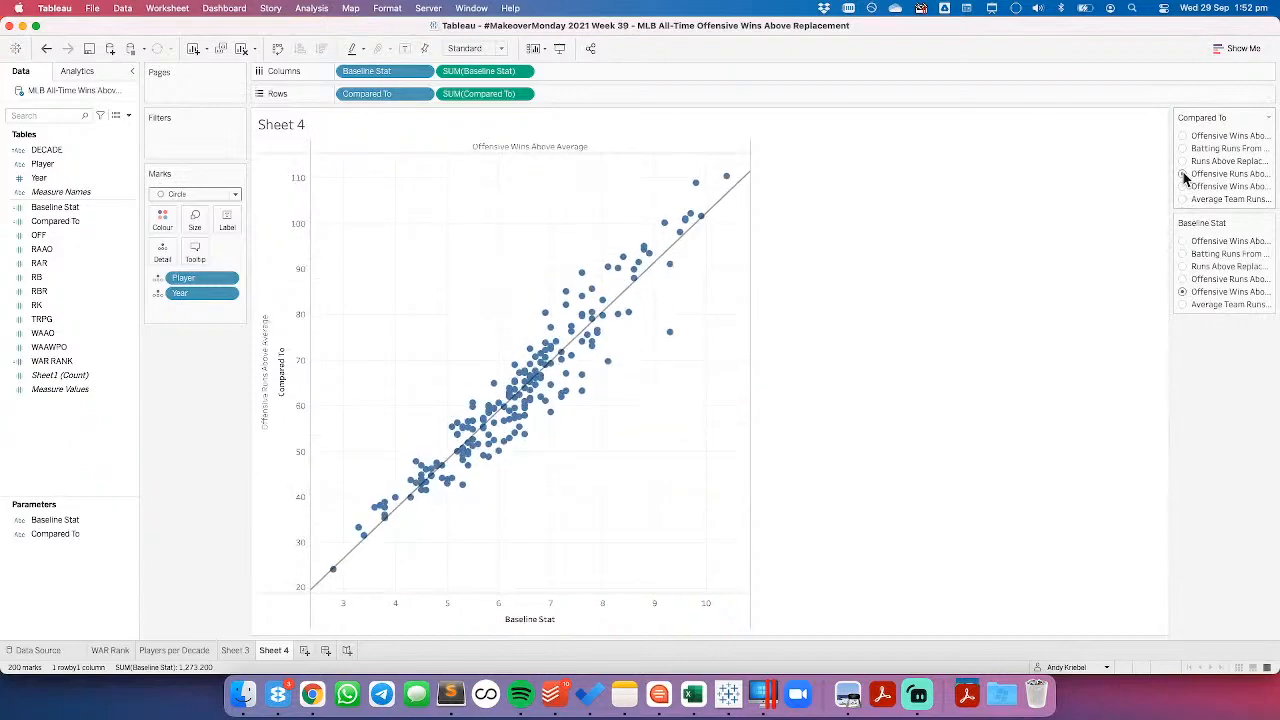
left_click(1184, 160)
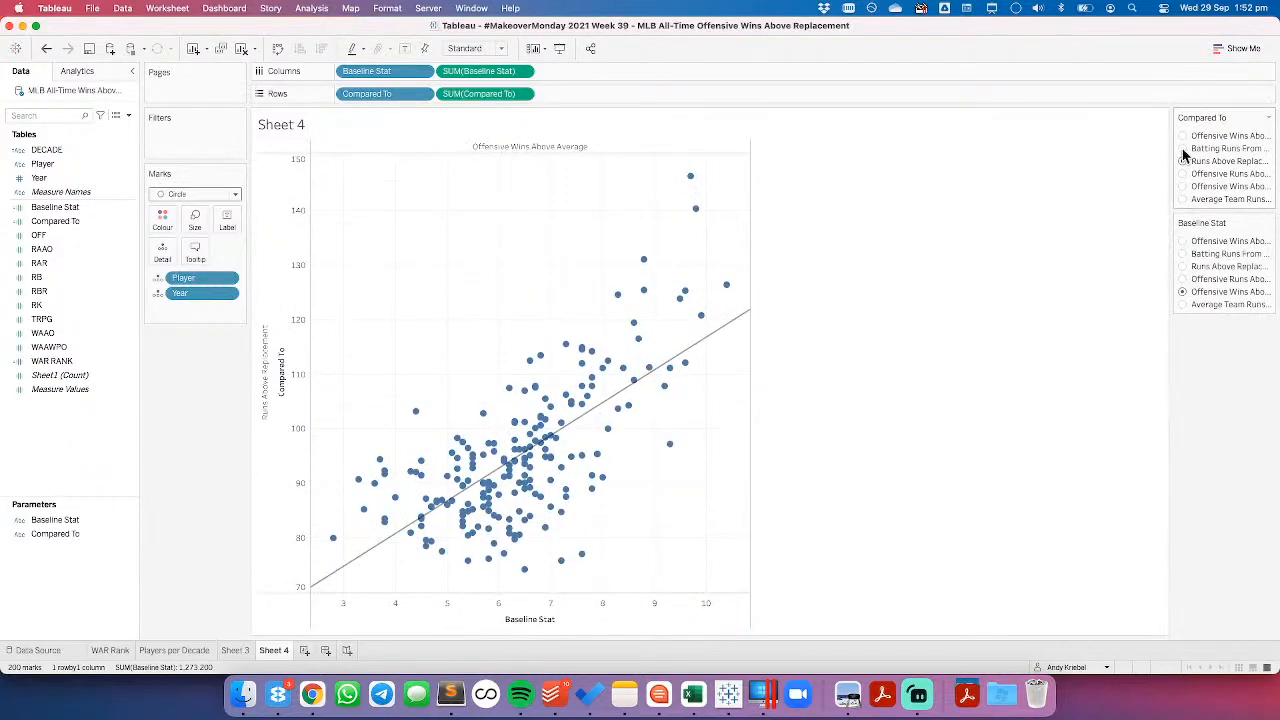
left_click(1184, 150)
left_click_drag(1230, 112, 1232, 114)
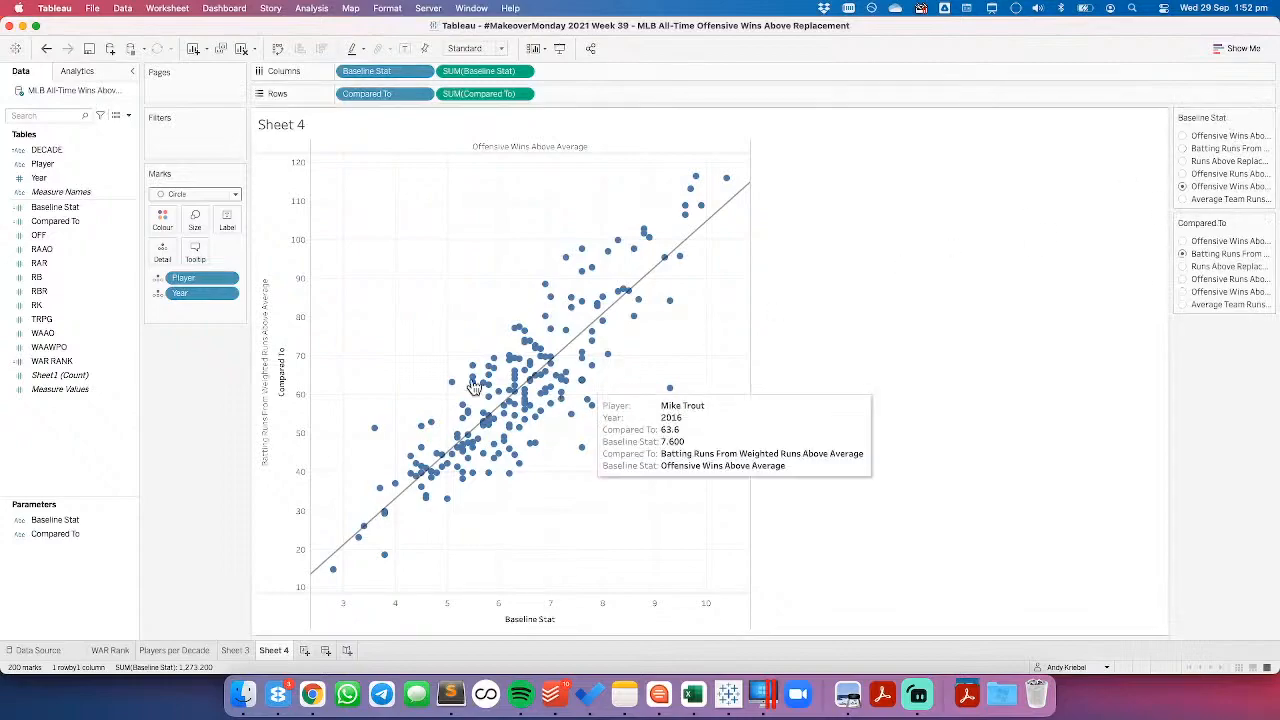
Step: Remove the title from the Compared To axis
right_click(288, 383)
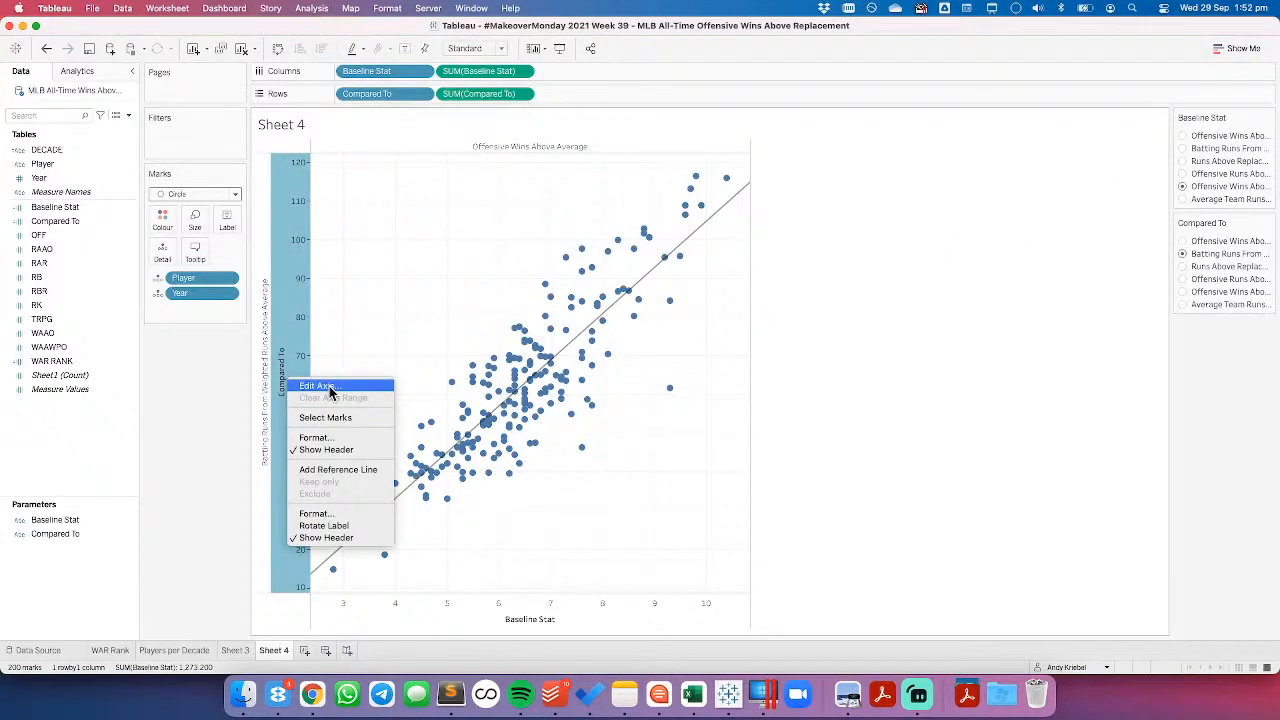
left_click(329, 386)
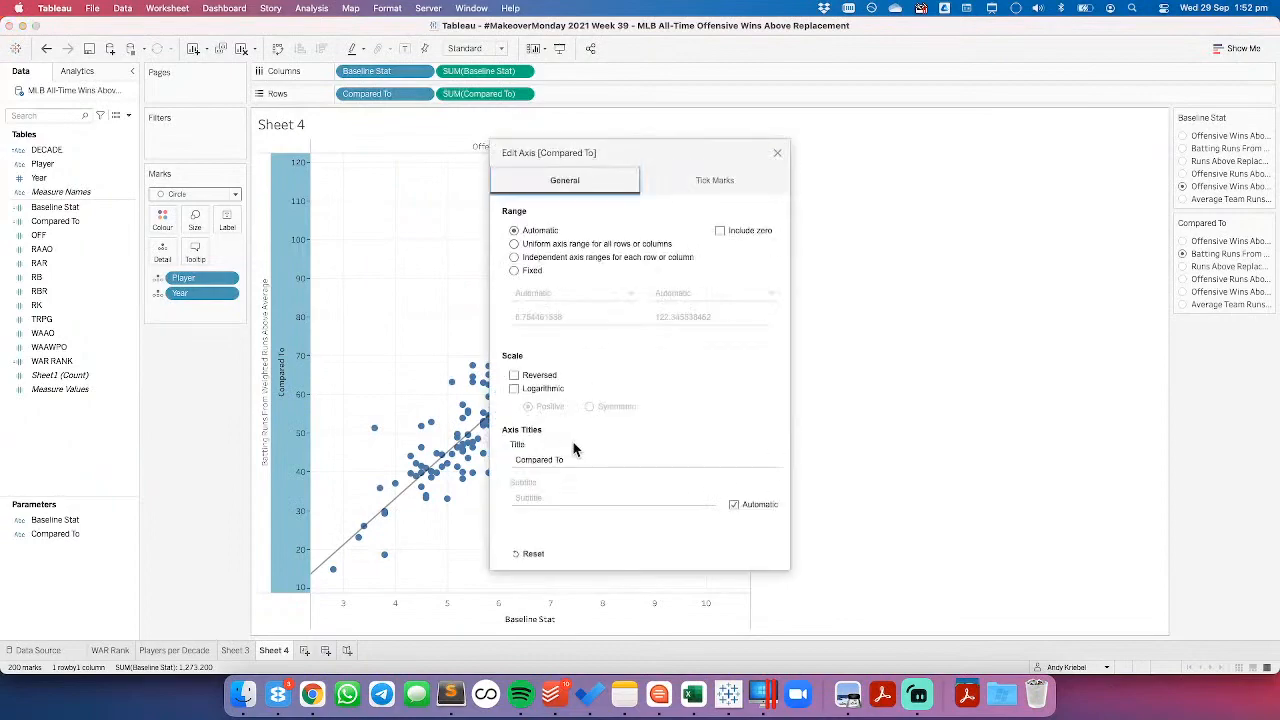
triple_click(577, 458)
key("BackSpace")
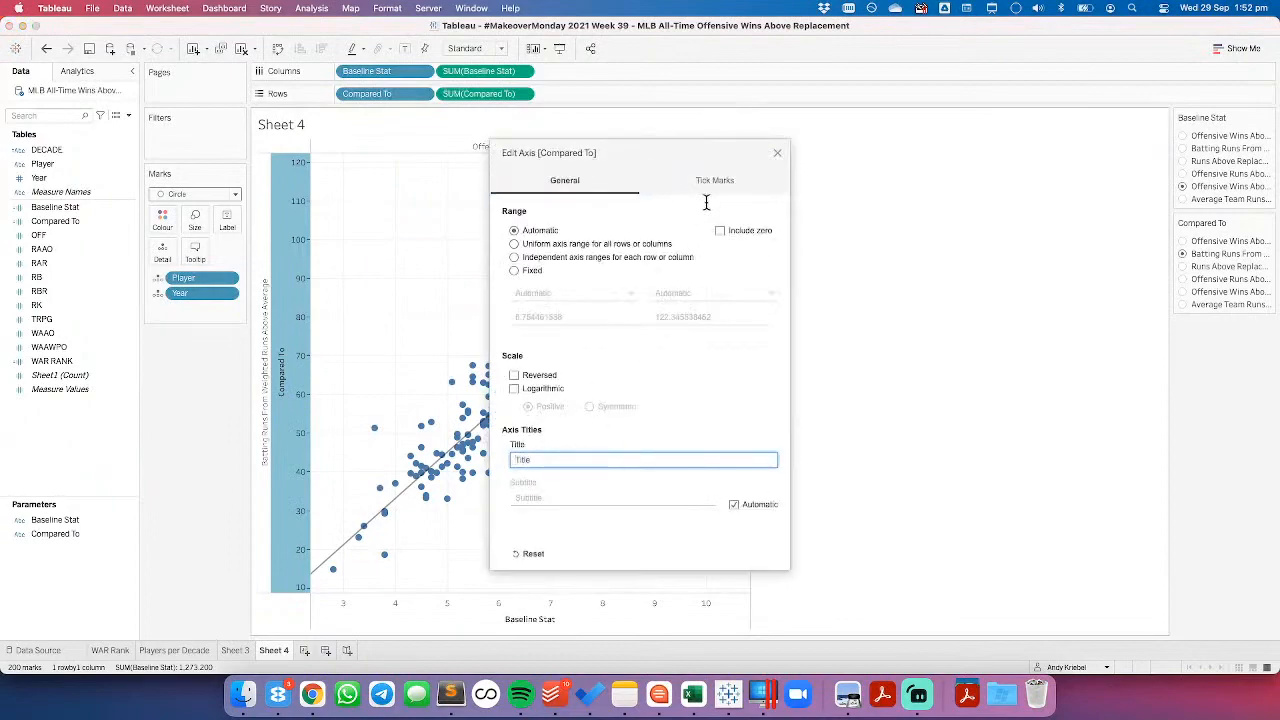
left_click(777, 152)
Step: Remove the title from the Baseline Stat axis
right_click(513, 624)
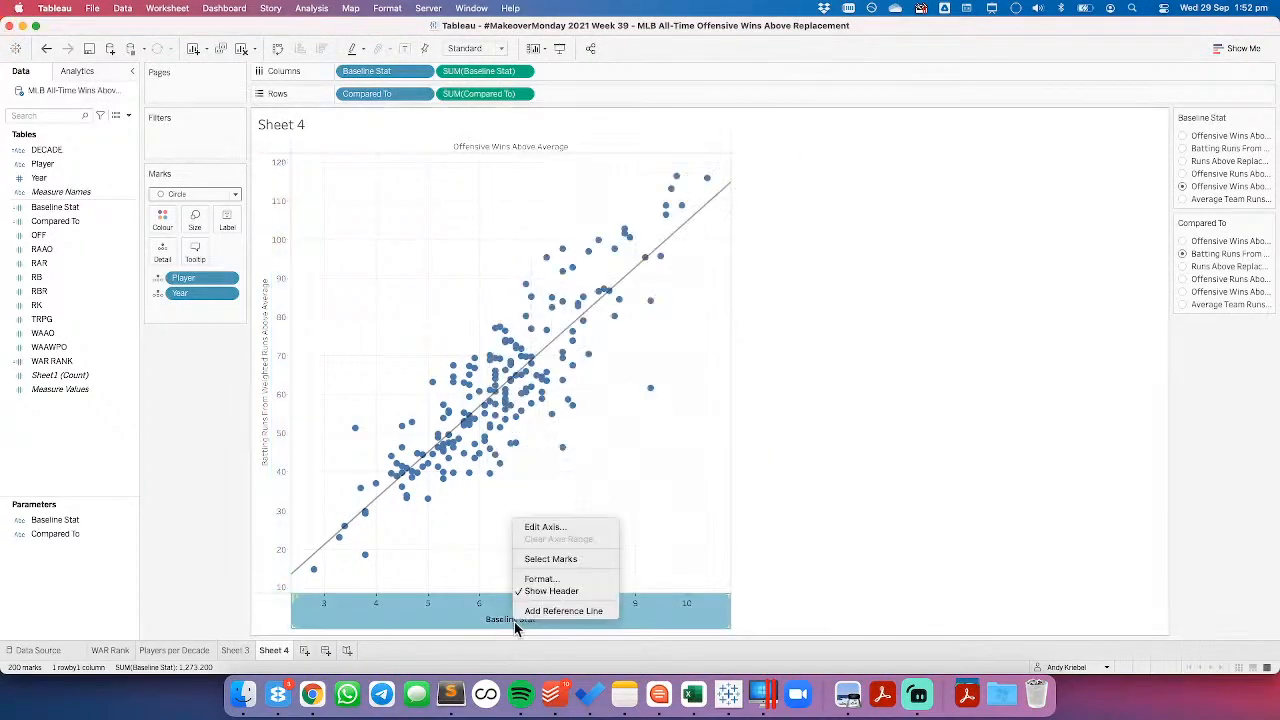
left_click(545, 526)
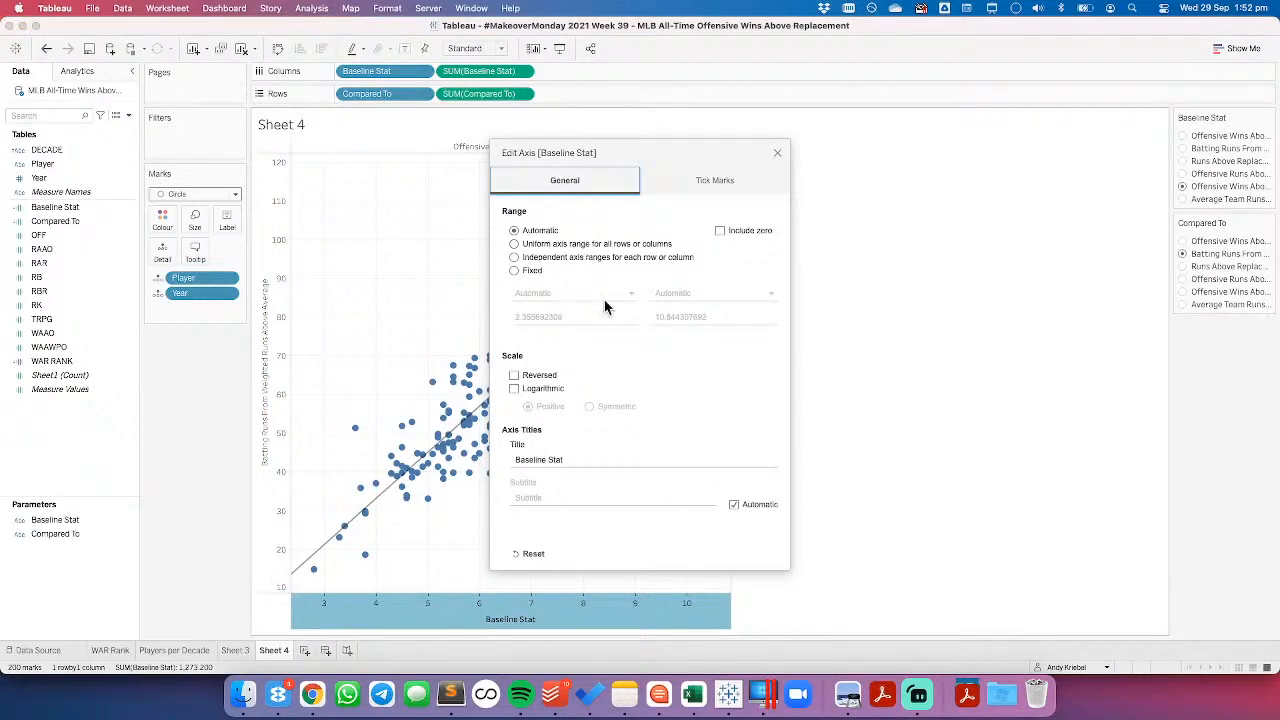
left_click(584, 460)
key("BackSpace")
left_click(777, 153)
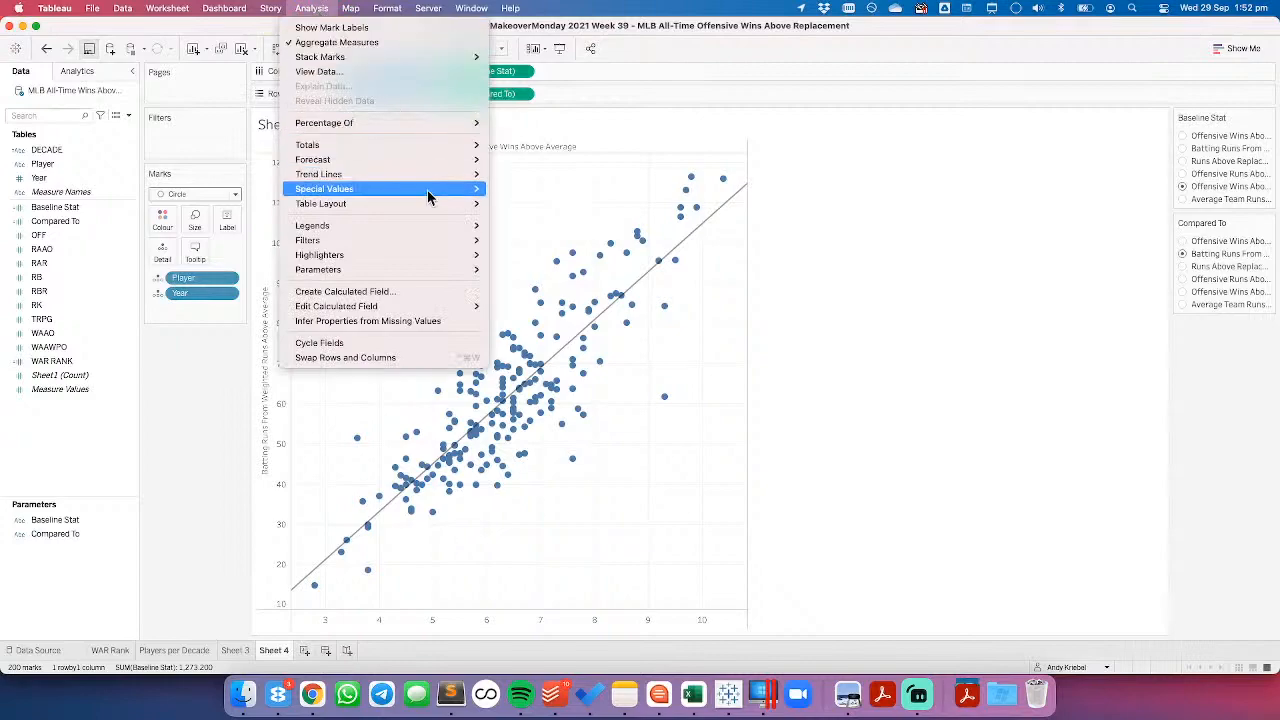
Step: Toggle the advanced table option for showing the innermost level at the bottom of the view off and back on
mouse_move(437, 206)
left_click(563, 271)
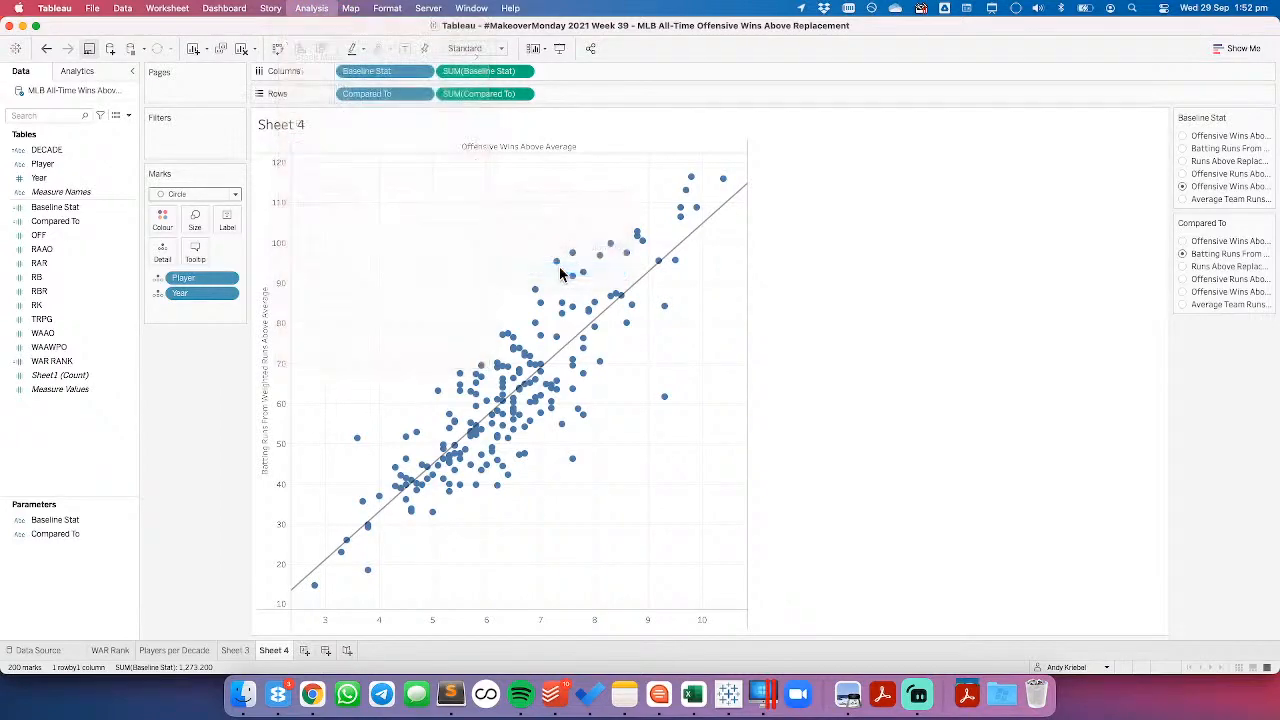
left_click_drag(609, 182, 840, 117)
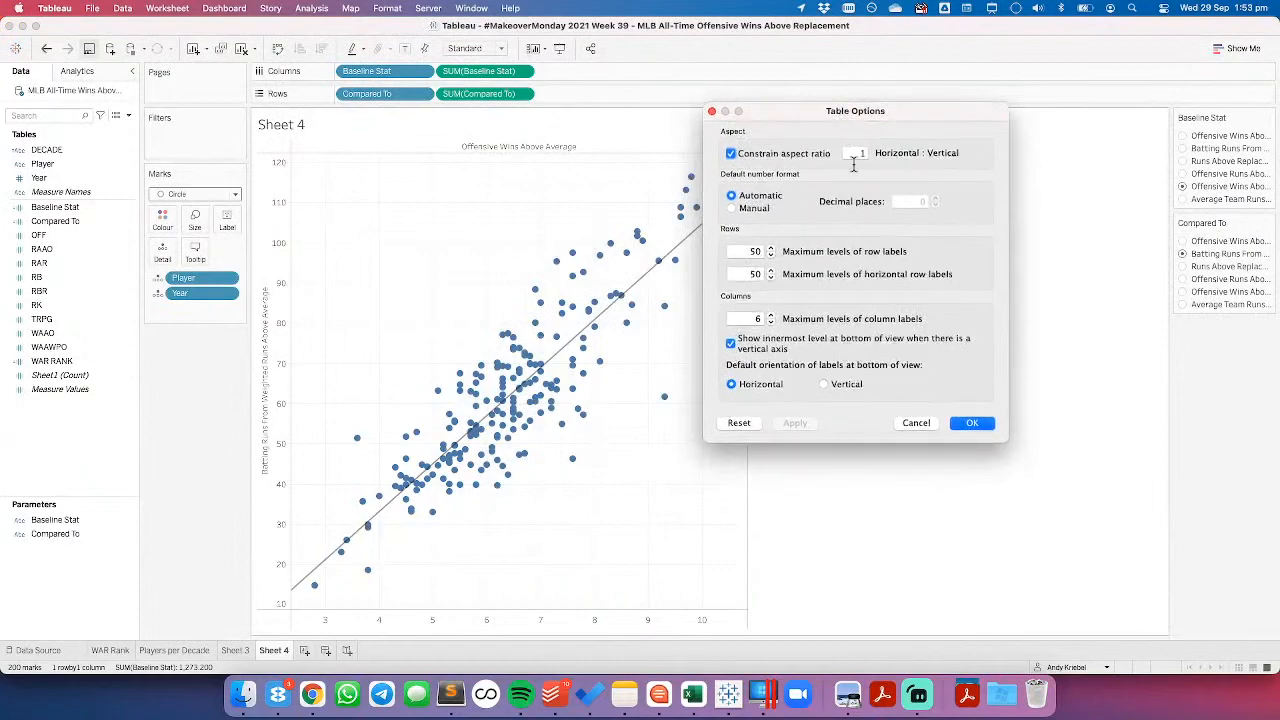
left_click(731, 344)
left_click(731, 344)
left_click(970, 422)
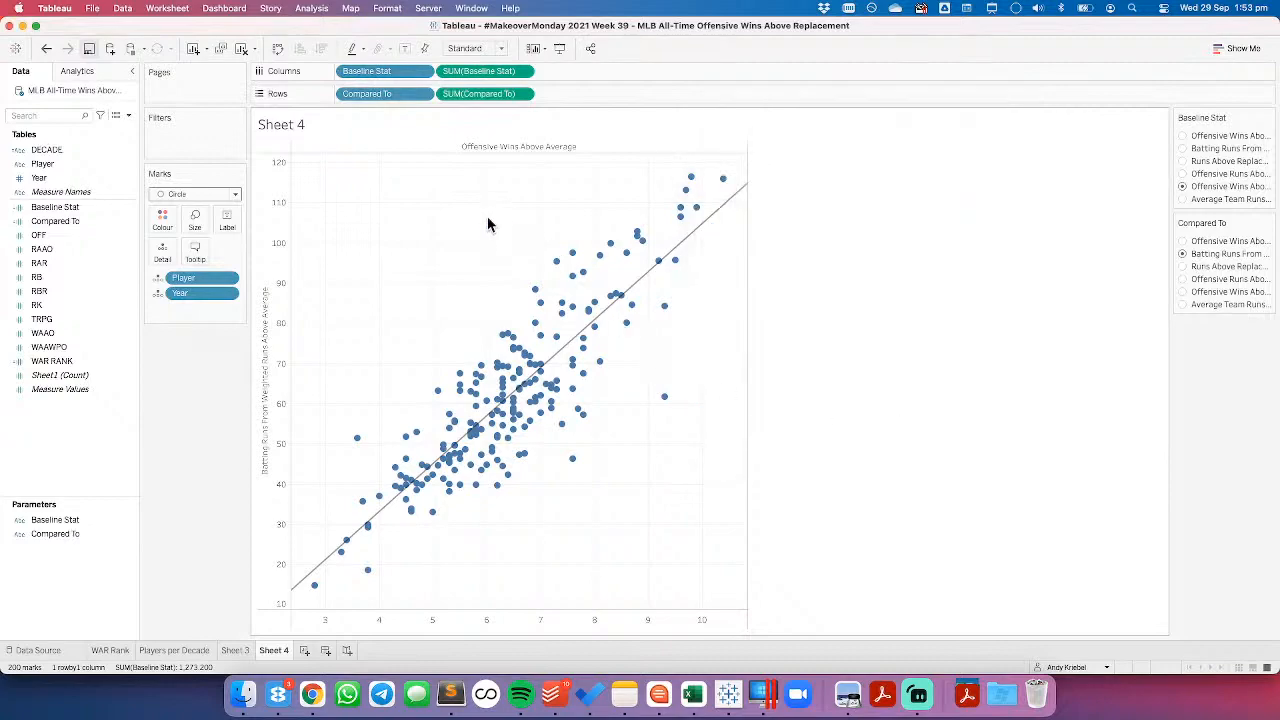
Step: Format the Baseline Stat column header in Tableau Regular at size 12
right_click(496, 146)
left_click(530, 189)
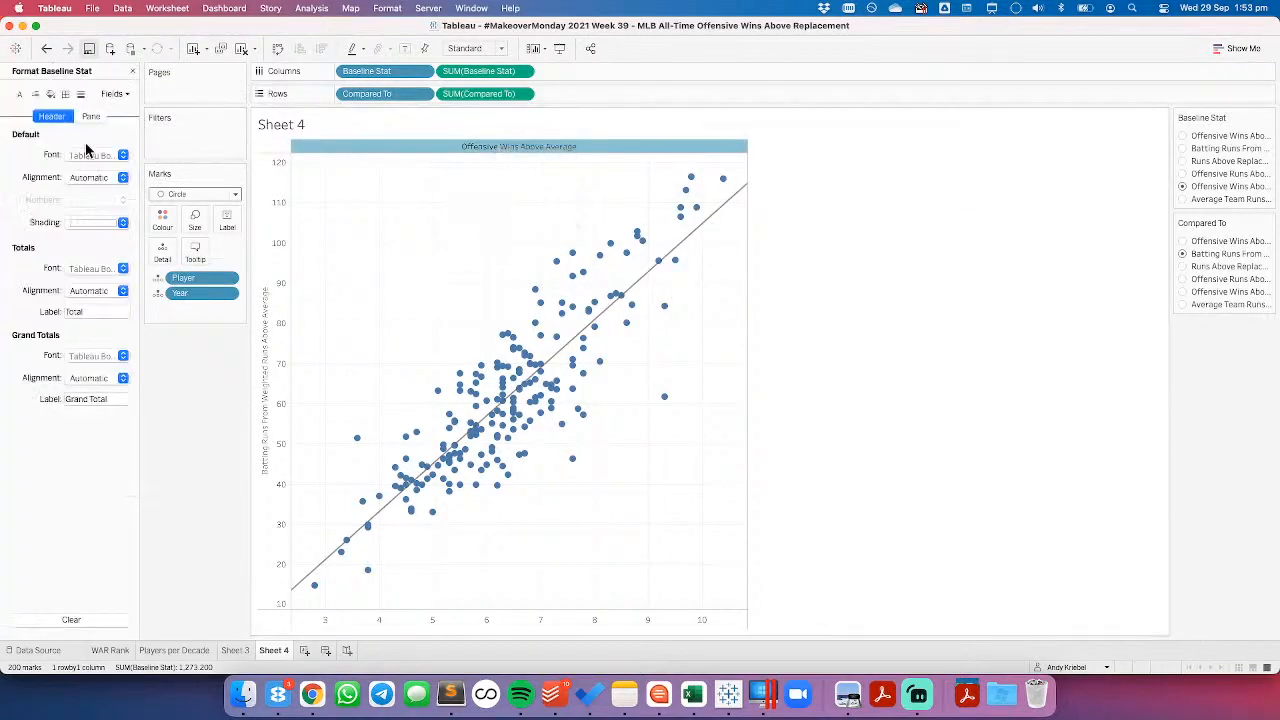
left_click(95, 155)
left_click(97, 196)
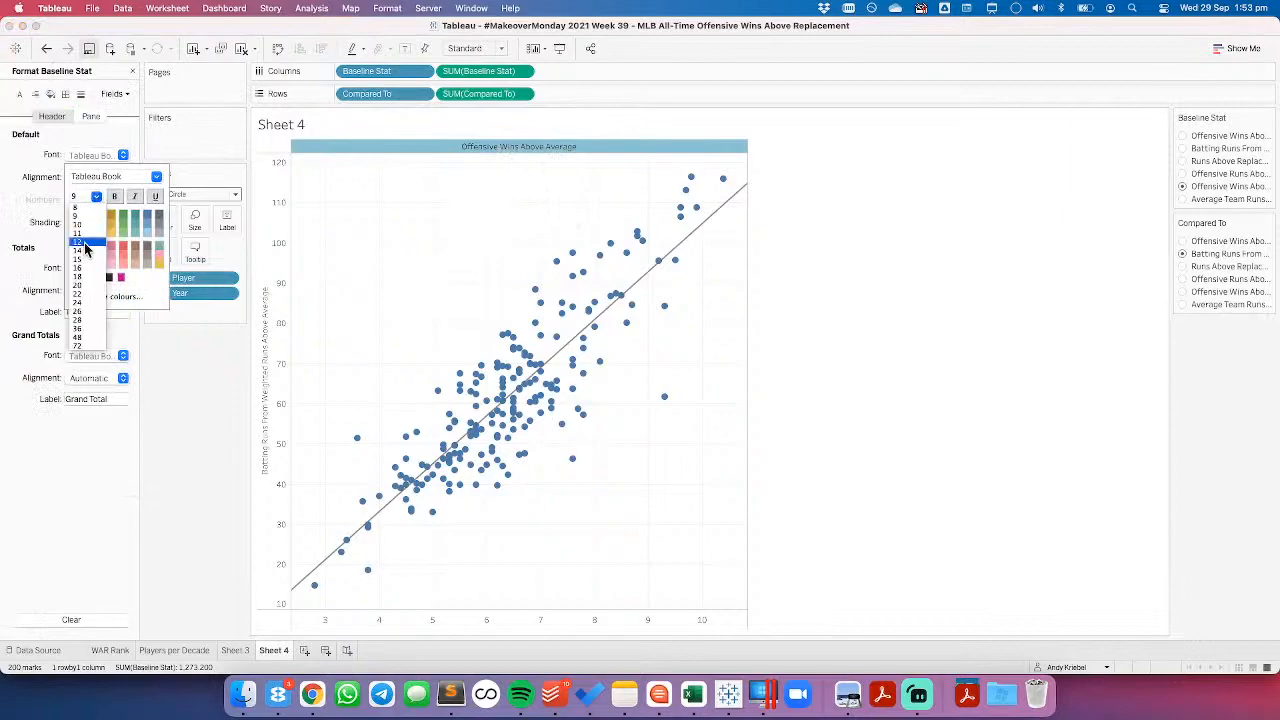
left_click(86, 242)
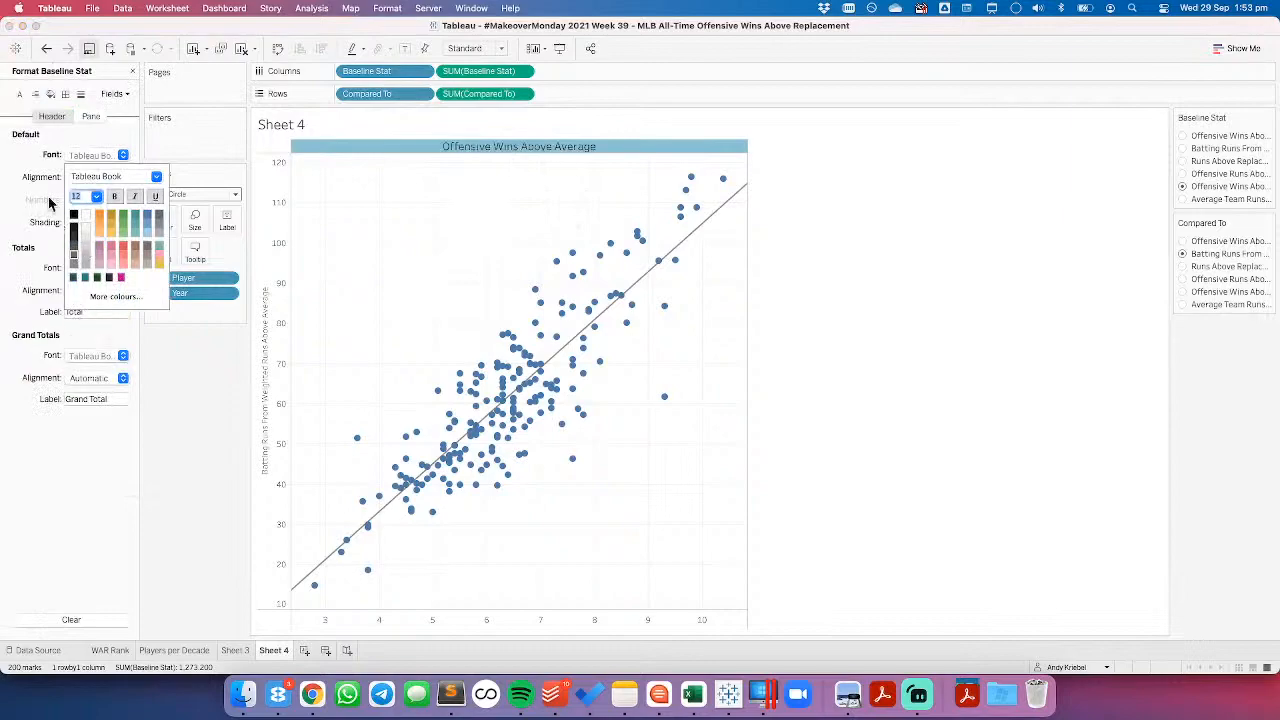
left_click(156, 176)
left_click(110, 217)
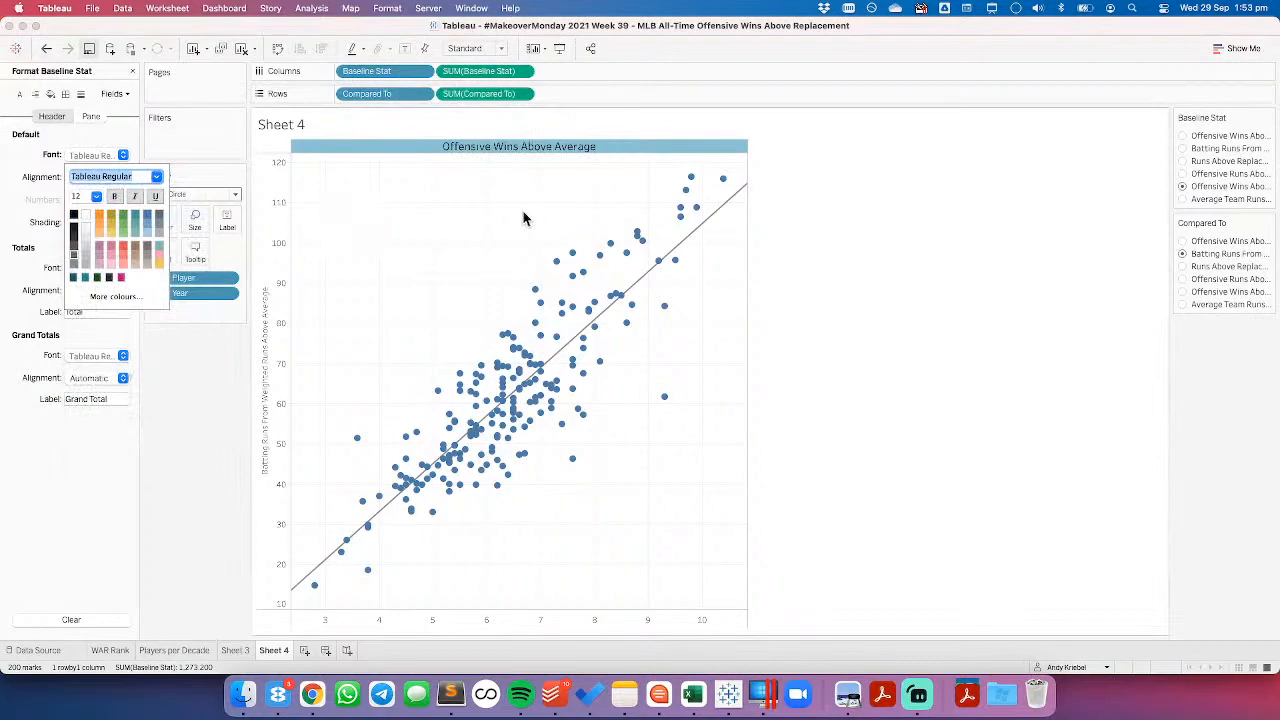
left_click(403, 246)
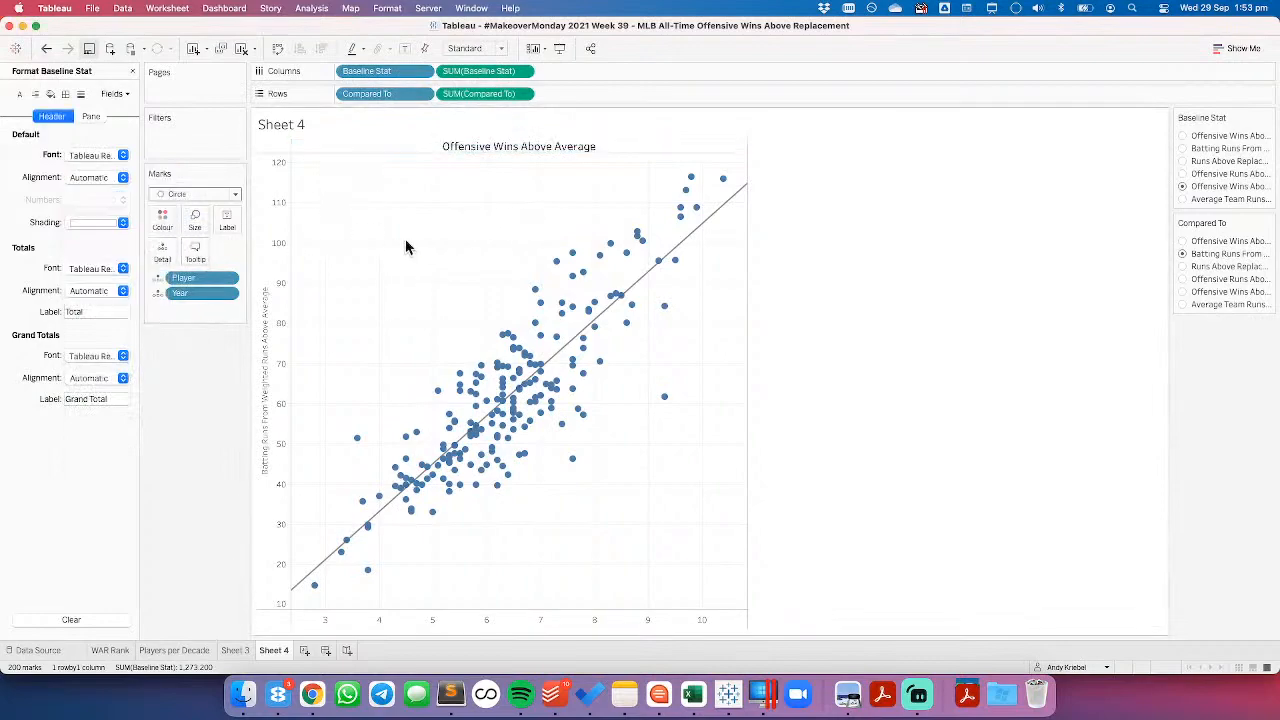
Step: Format the Compared To row header in Tableau Medium at size 12
left_click(266, 322)
left_click(92, 156)
left_click(156, 176)
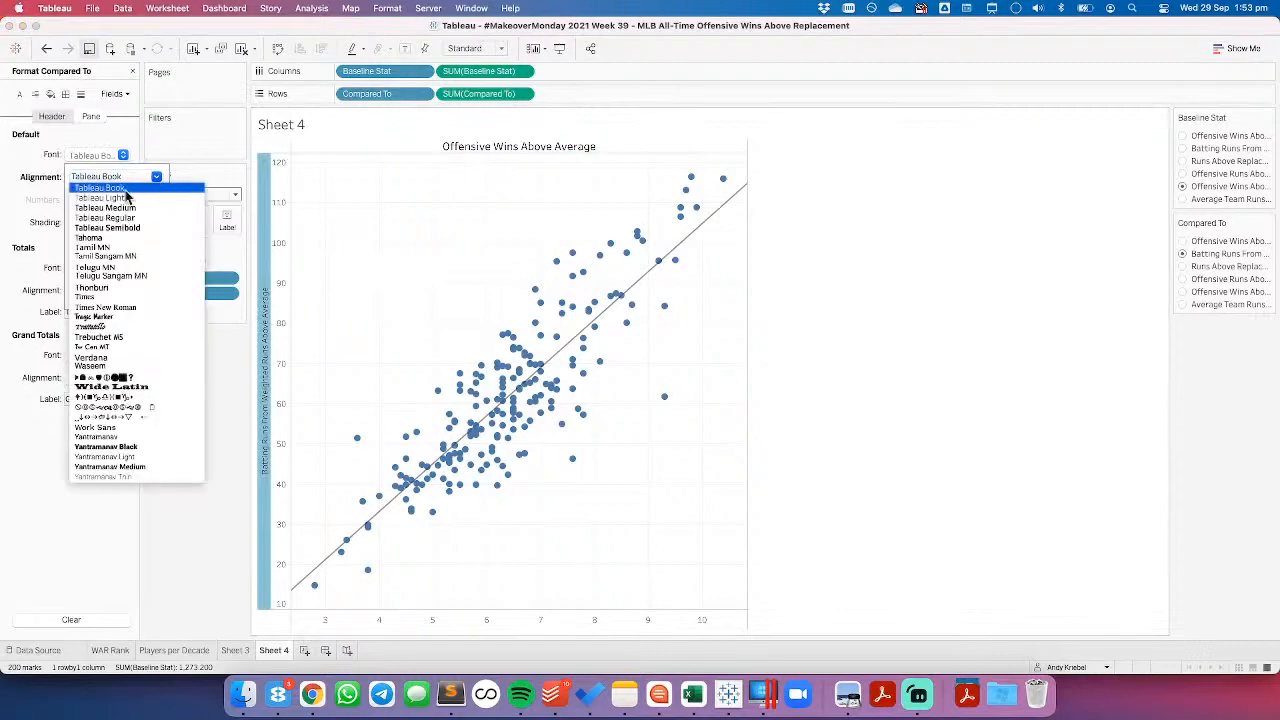
left_click(124, 208)
left_click(92, 196)
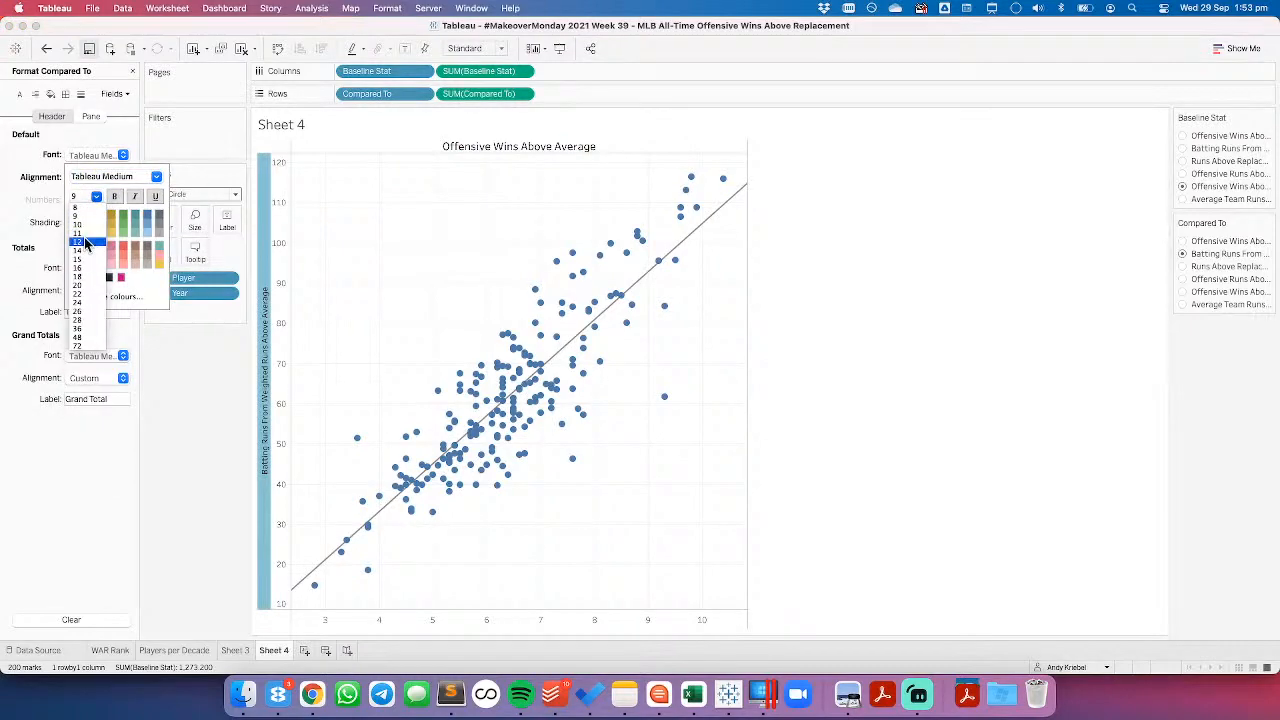
left_click(82, 246)
left_click(380, 254)
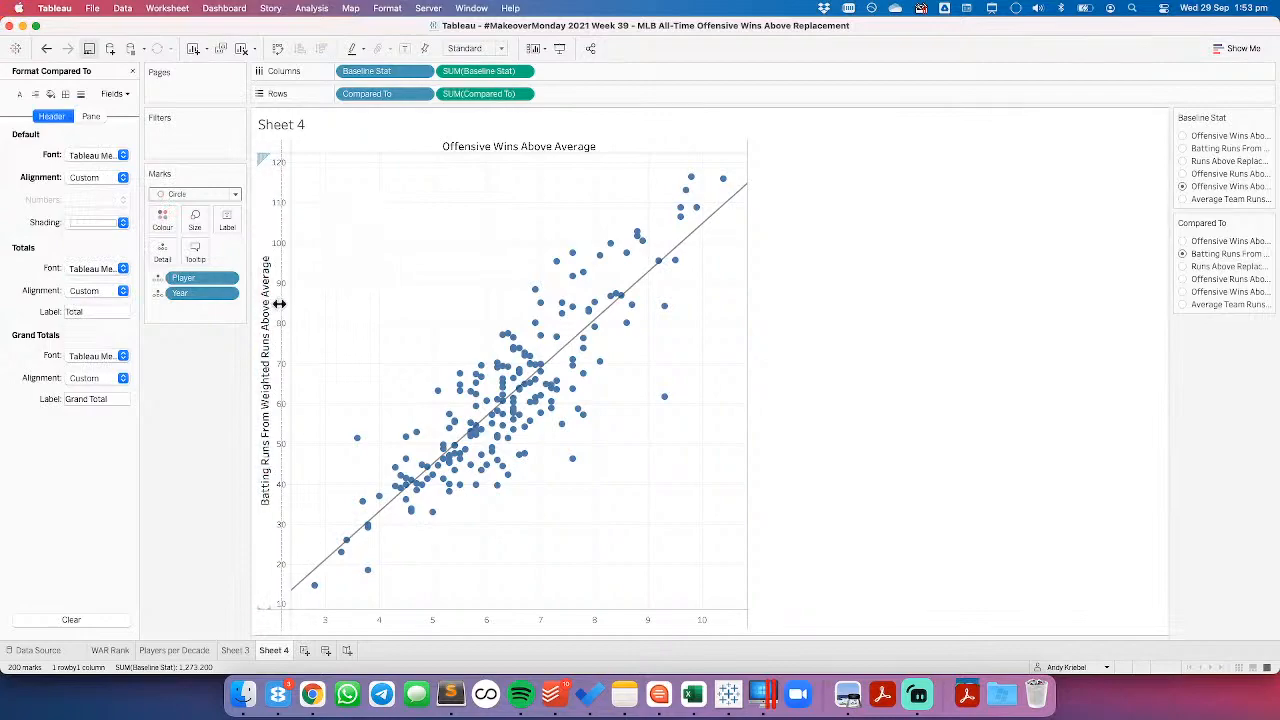
Step: Widen the Compared To row header slightly and increase the height of the Baseline Stat column header
left_click_drag(280, 303, 290, 304)
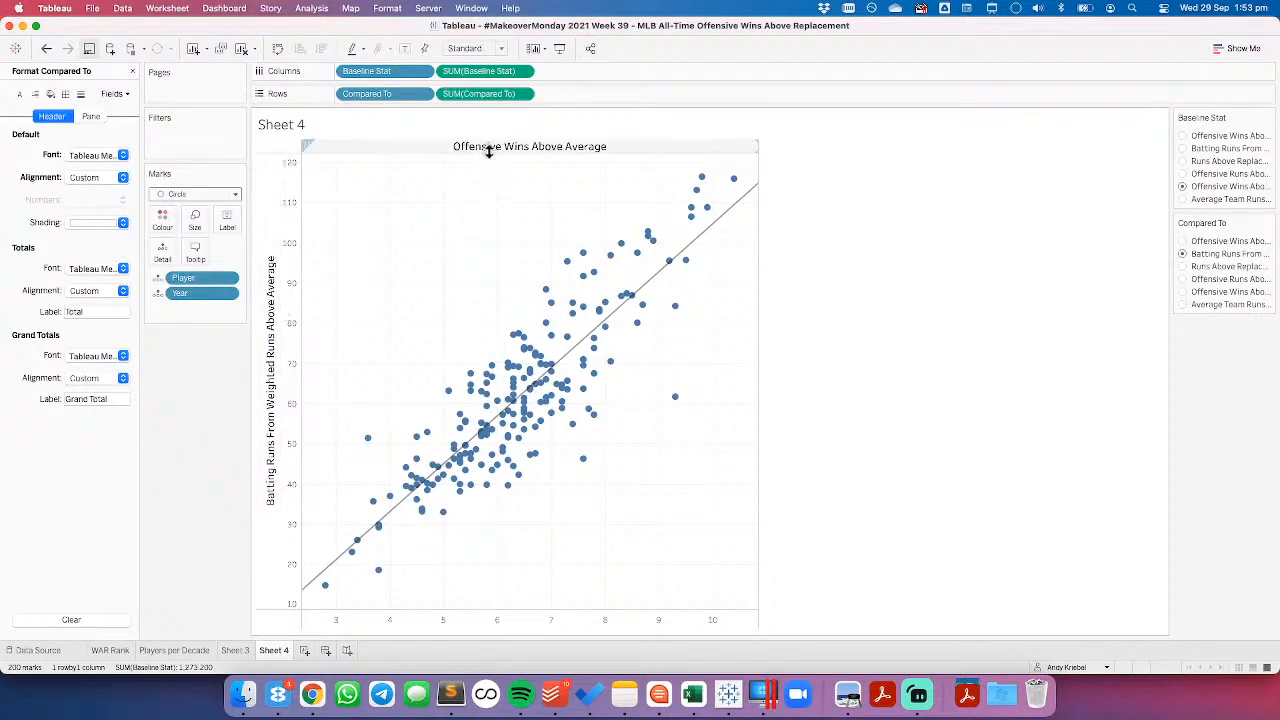
left_click_drag(489, 150, 490, 158)
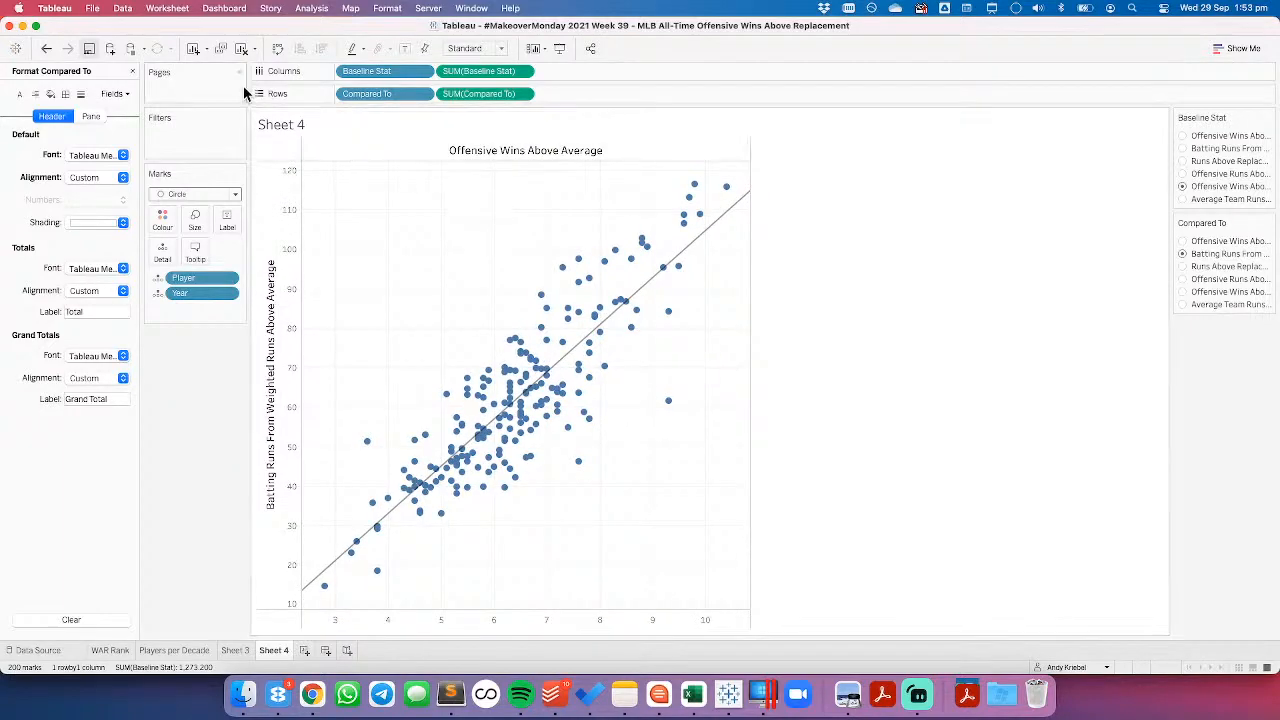
Step: Add average lines for both axes of the scatter plot across the whole table
left_click(132, 72)
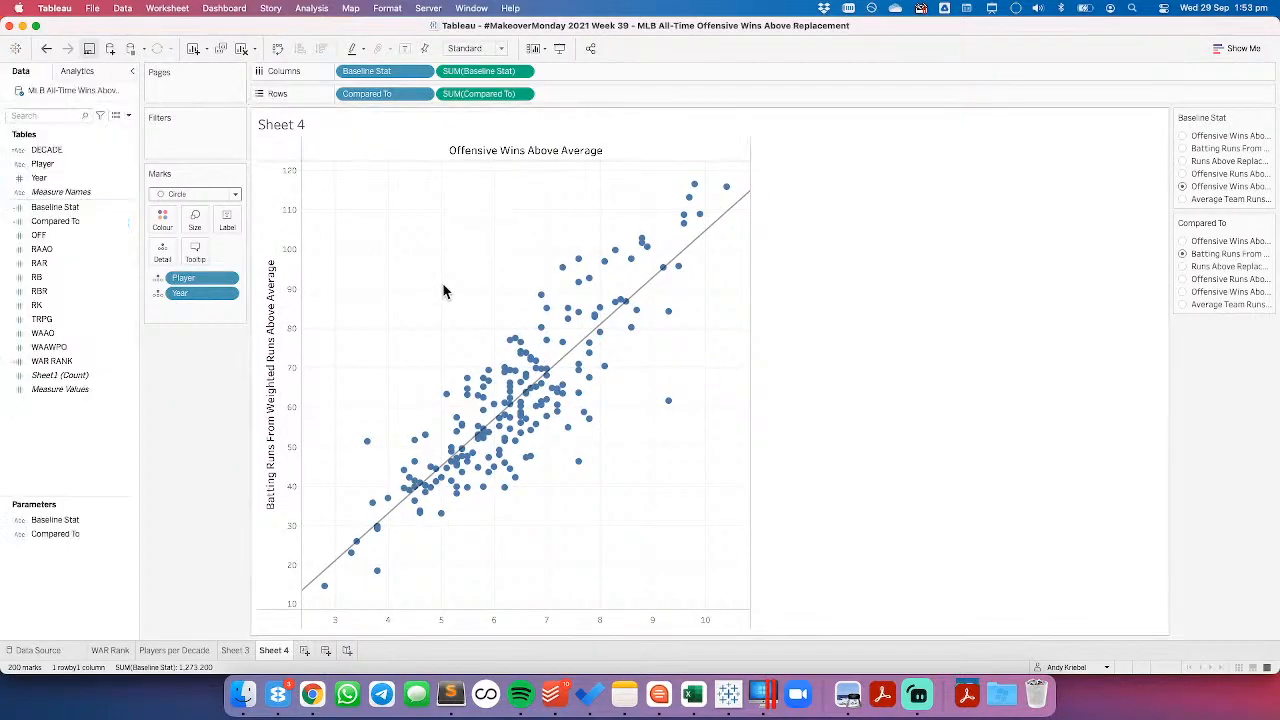
left_click(84, 73)
left_click_drag(59, 130, 395, 172)
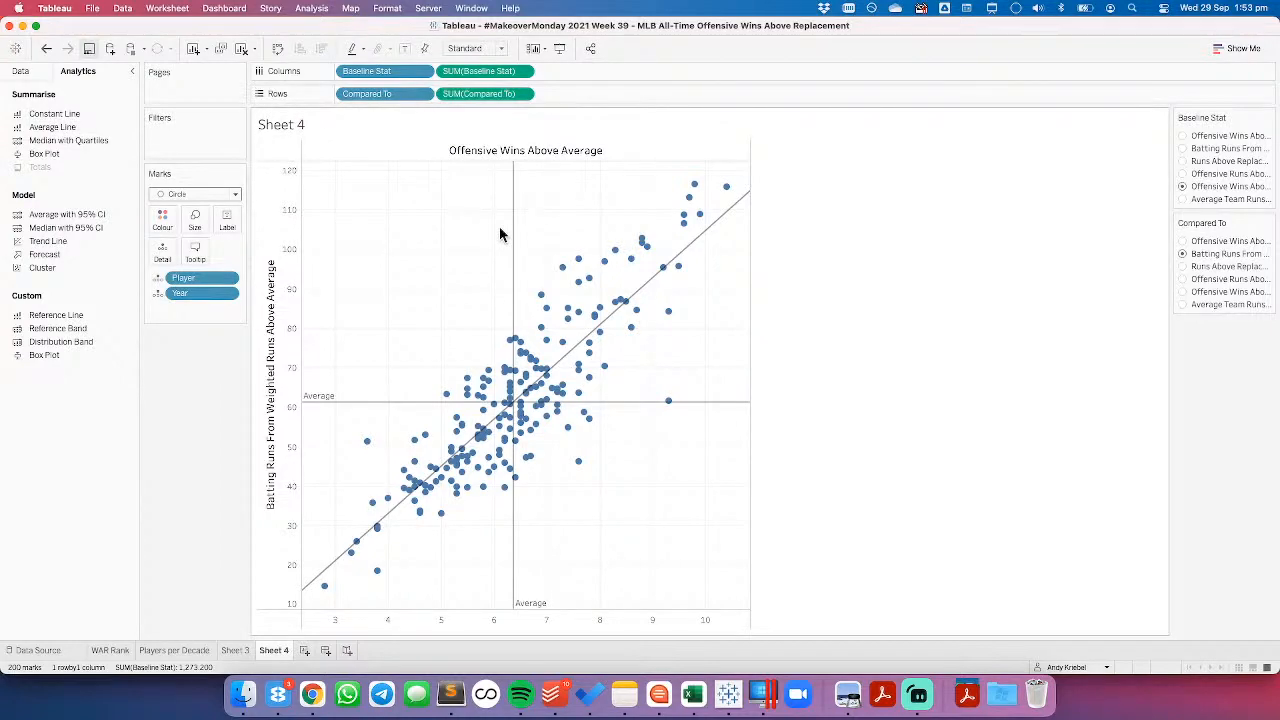
left_click(24, 72)
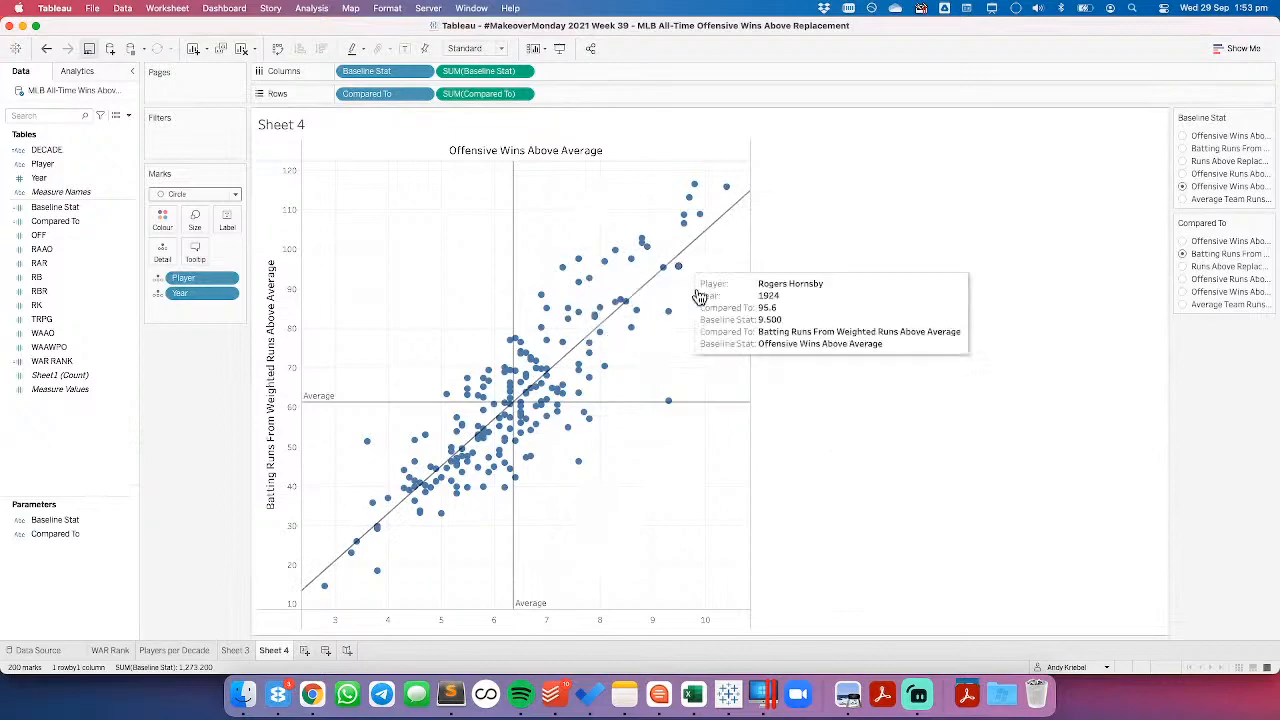
Step: Create a calculated field named Best Players
right_click(57, 432)
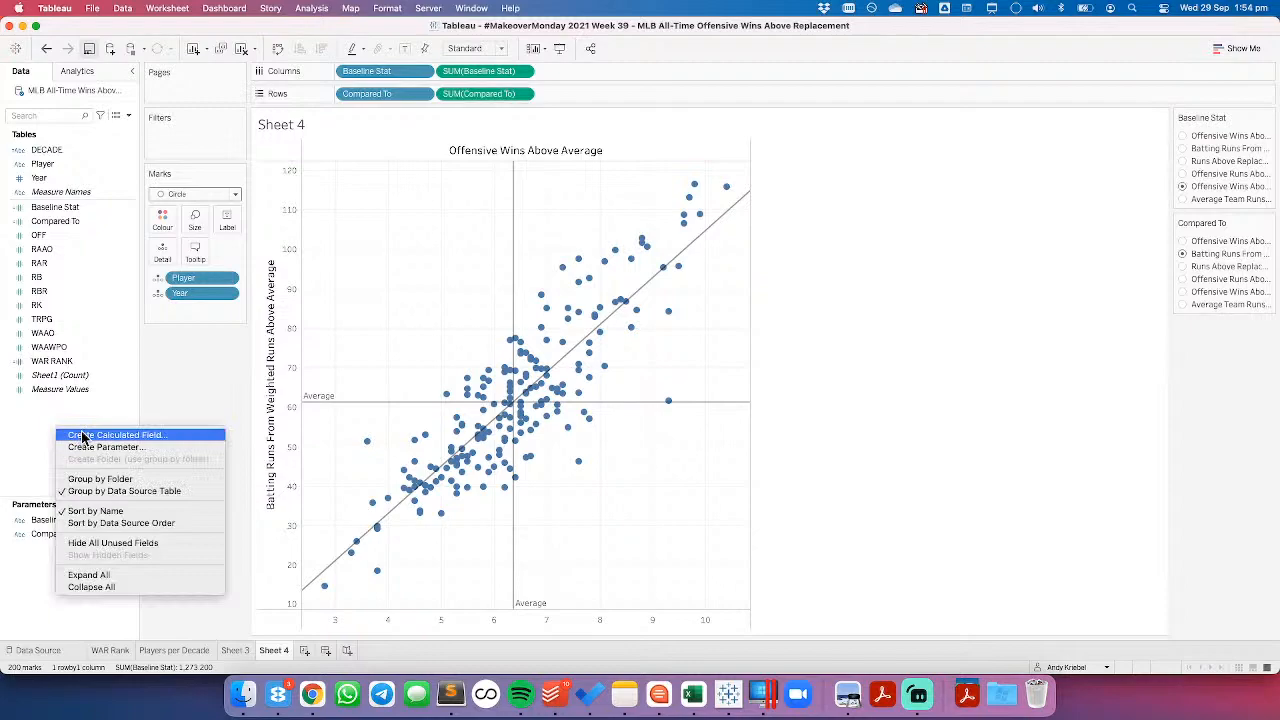
left_click(83, 437)
left_click_drag(394, 171, 530, 355)
type("Best Players")
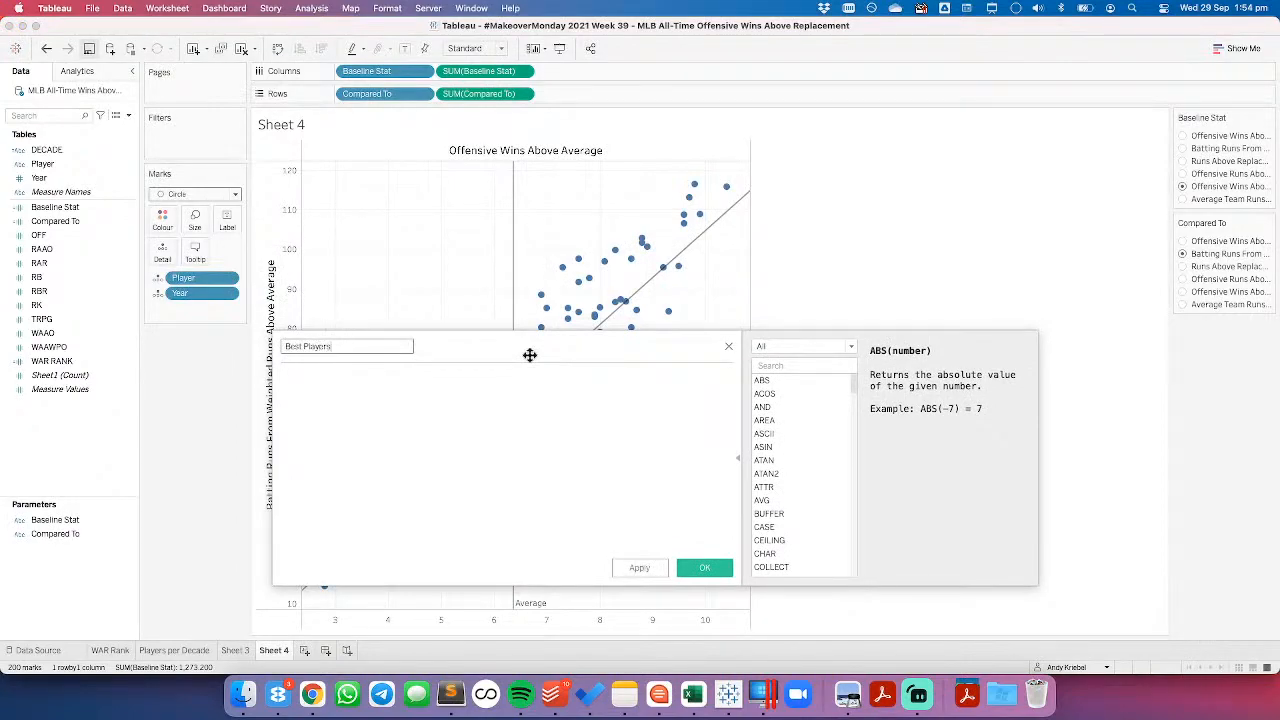
key("Tab")
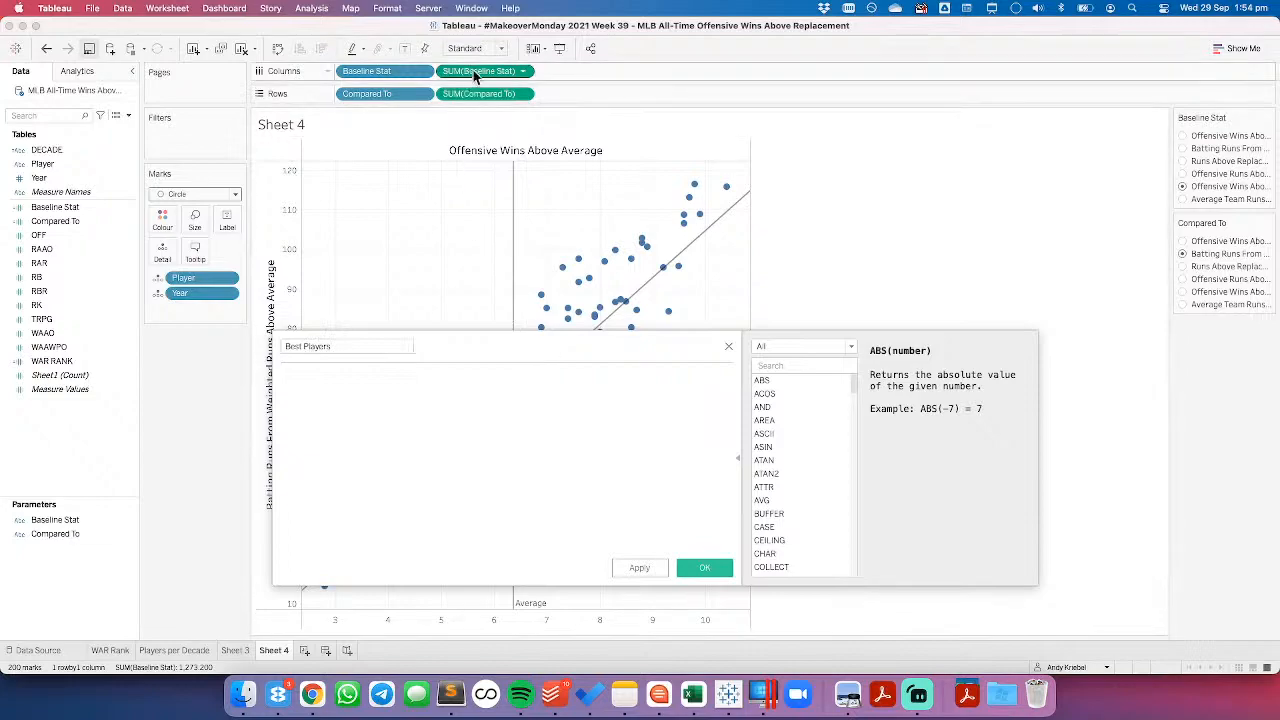
Step: Enter the Best Players condition SUM([Baseline Stat]) > WINDOW_AVG(SUM([Baseline Stat]))
left_click_drag(474, 79, 578, 477)
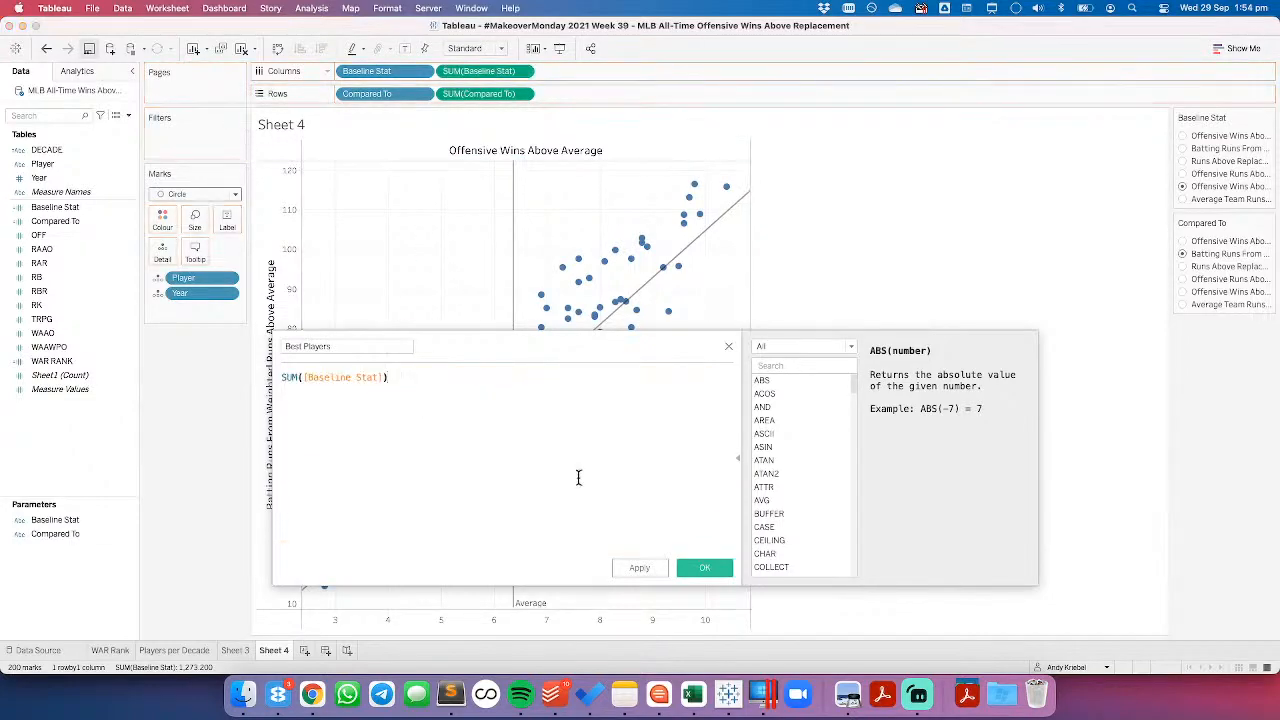
type("> wind")
key("Return")
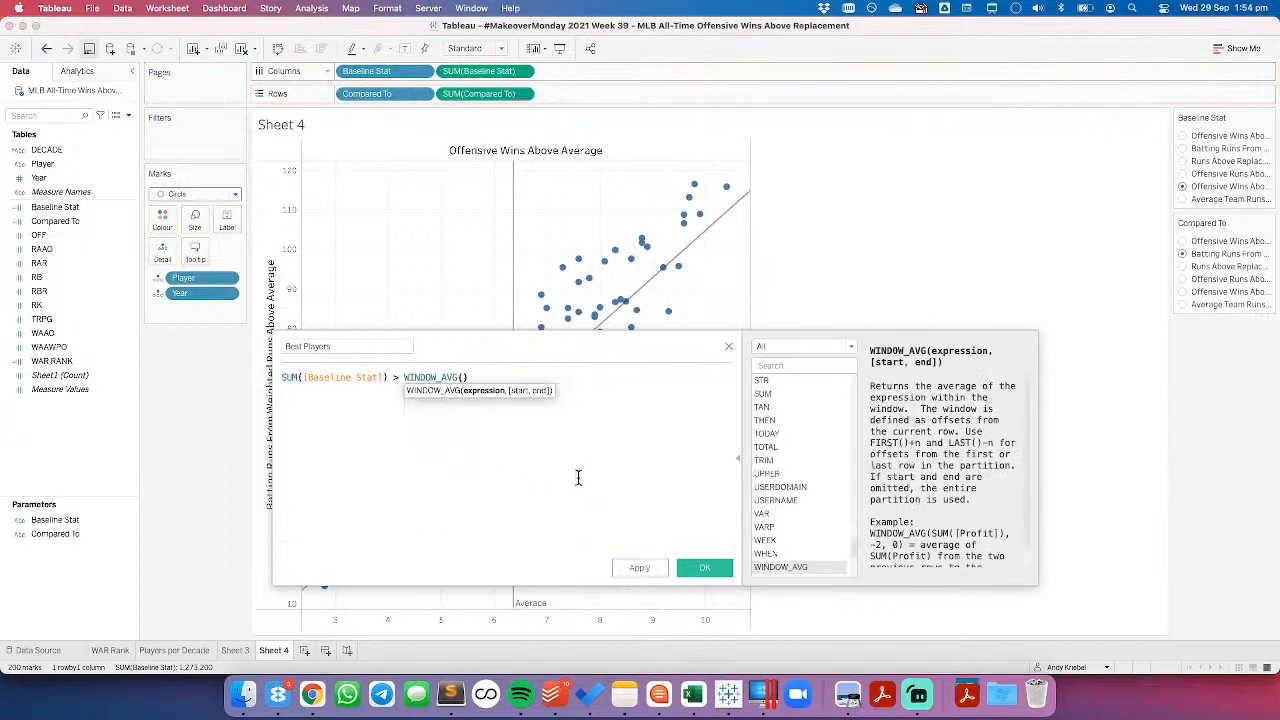
left_click_drag(460, 69, 463, 387)
key("Return")
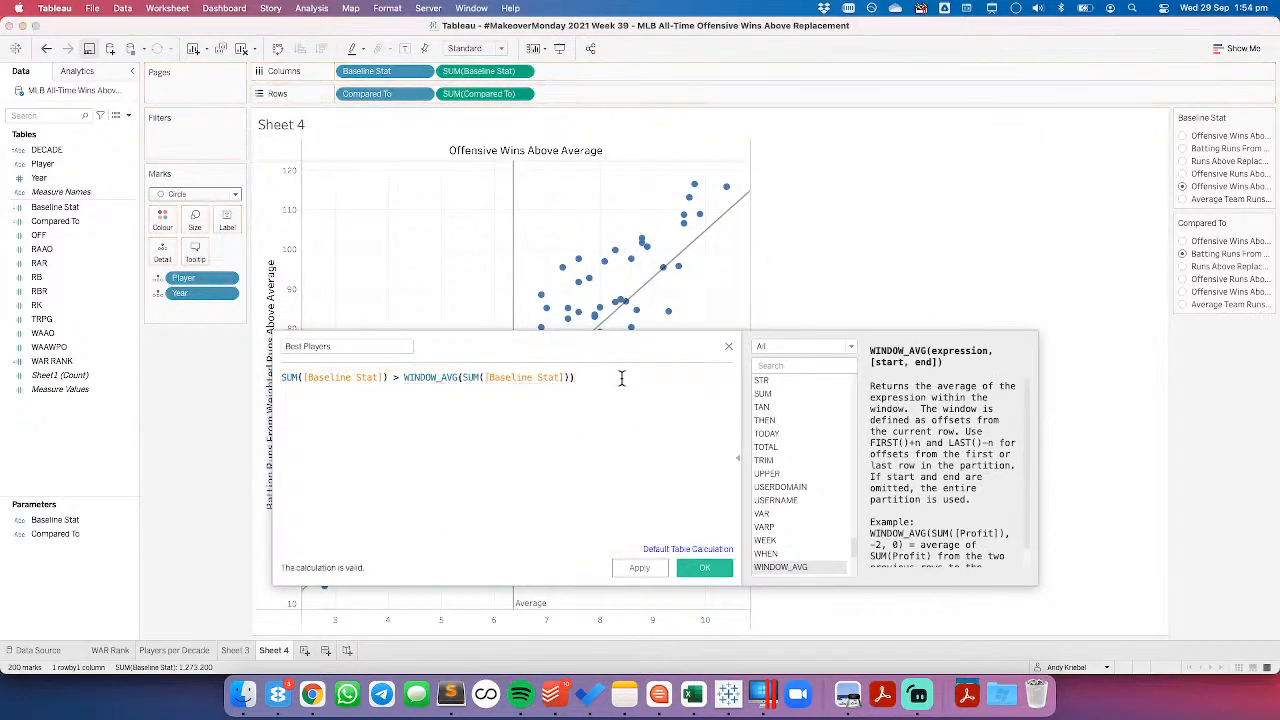
Step: Extend the Best Players formula with AND SUM([Compared To]) > WINDOW_AVG(SUM([Compared To])) and save the field
type("AND")
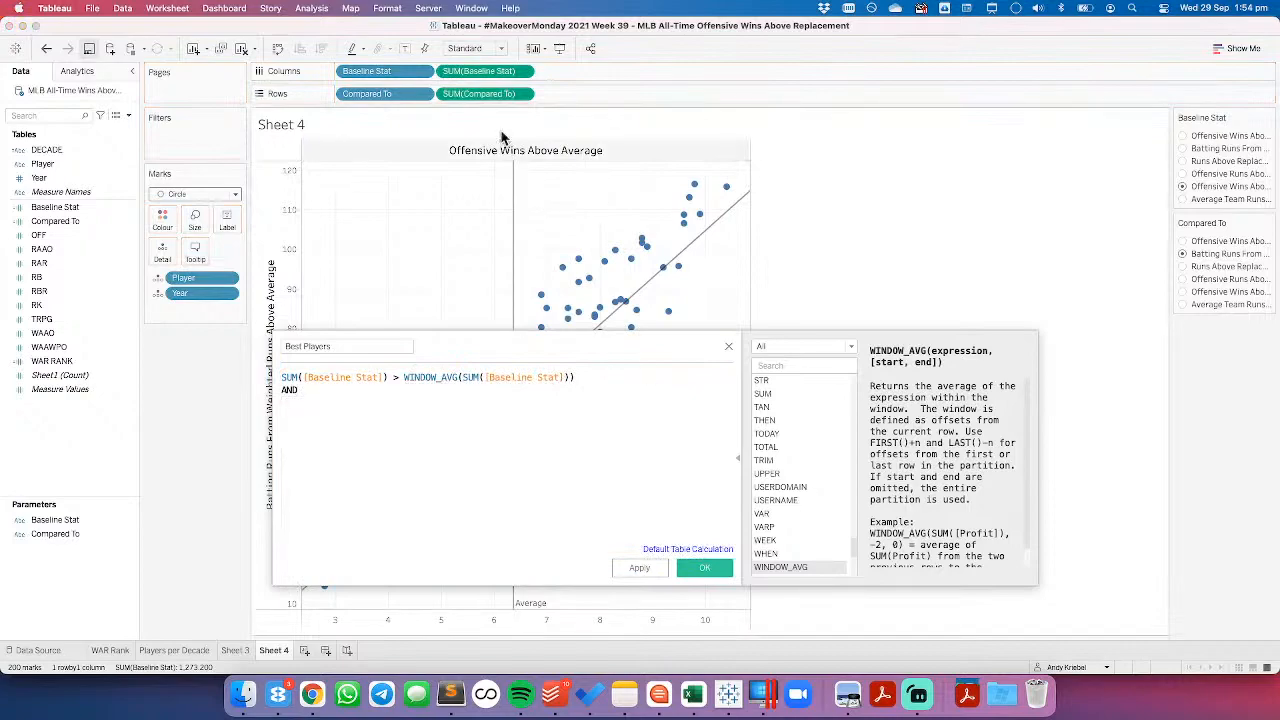
left_click_drag(478, 93, 509, 435)
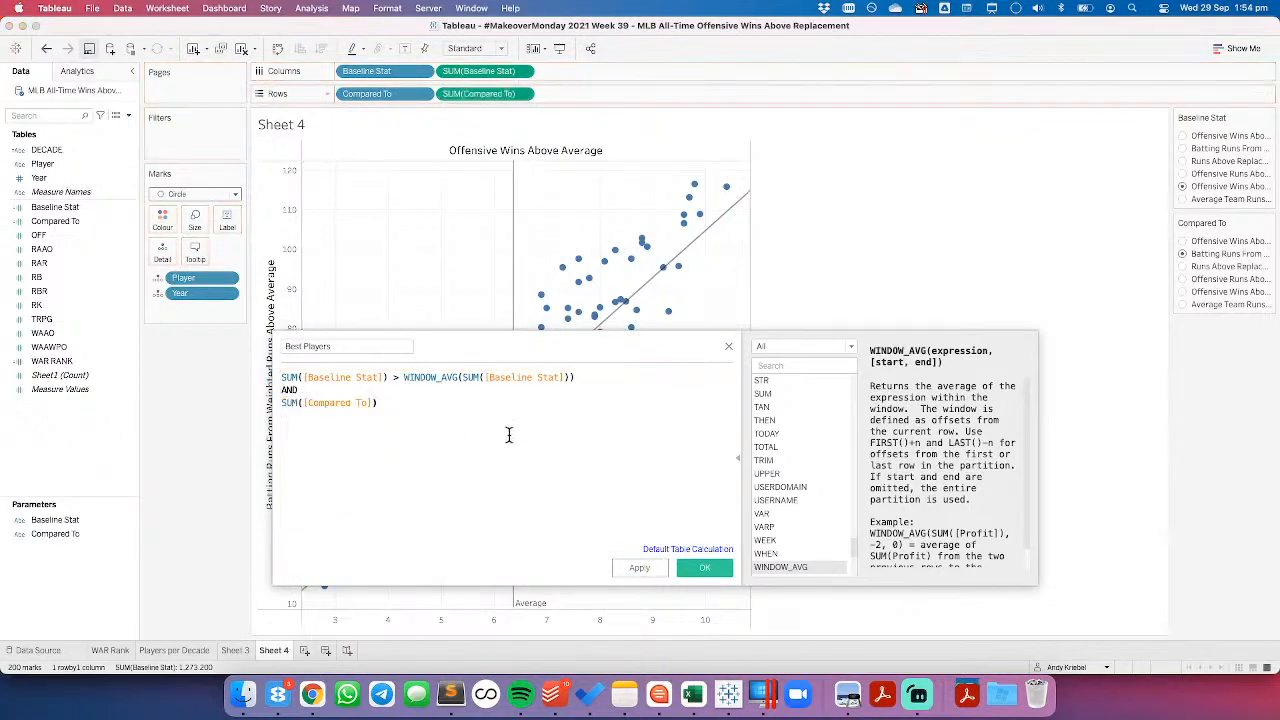
type("> wind")
key("Return")
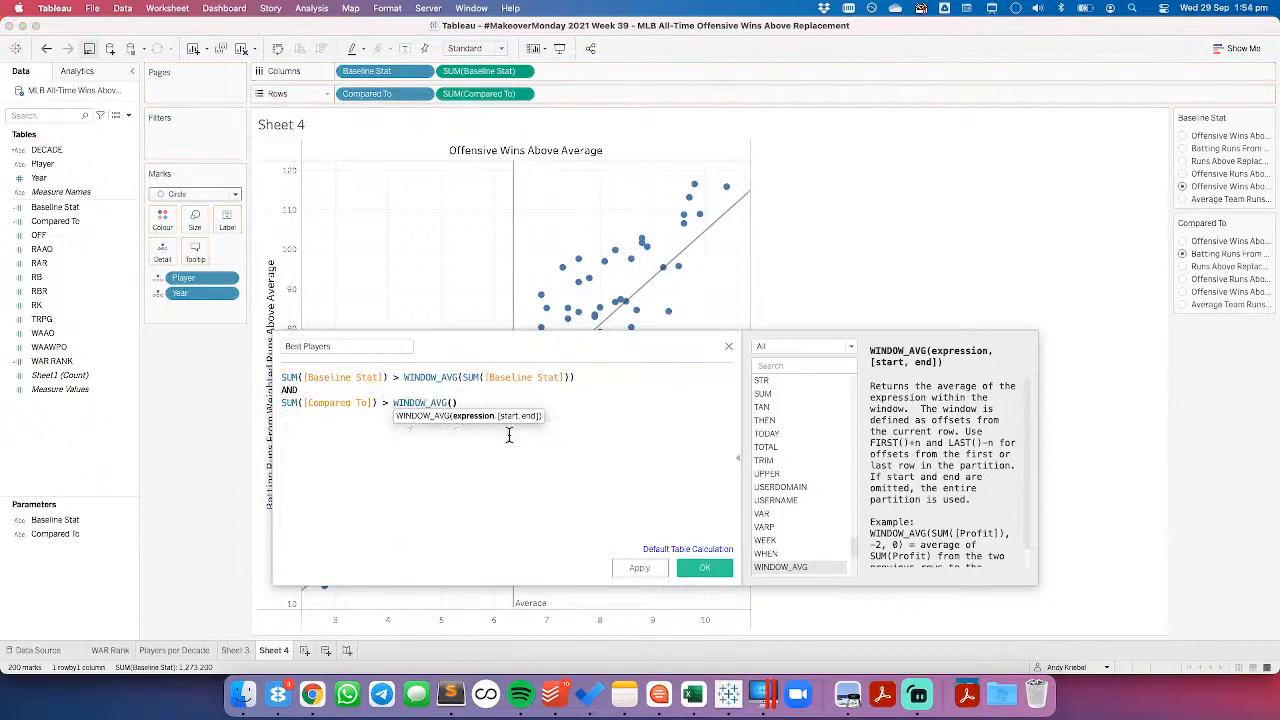
left_click_drag(458, 443, 456, 404)
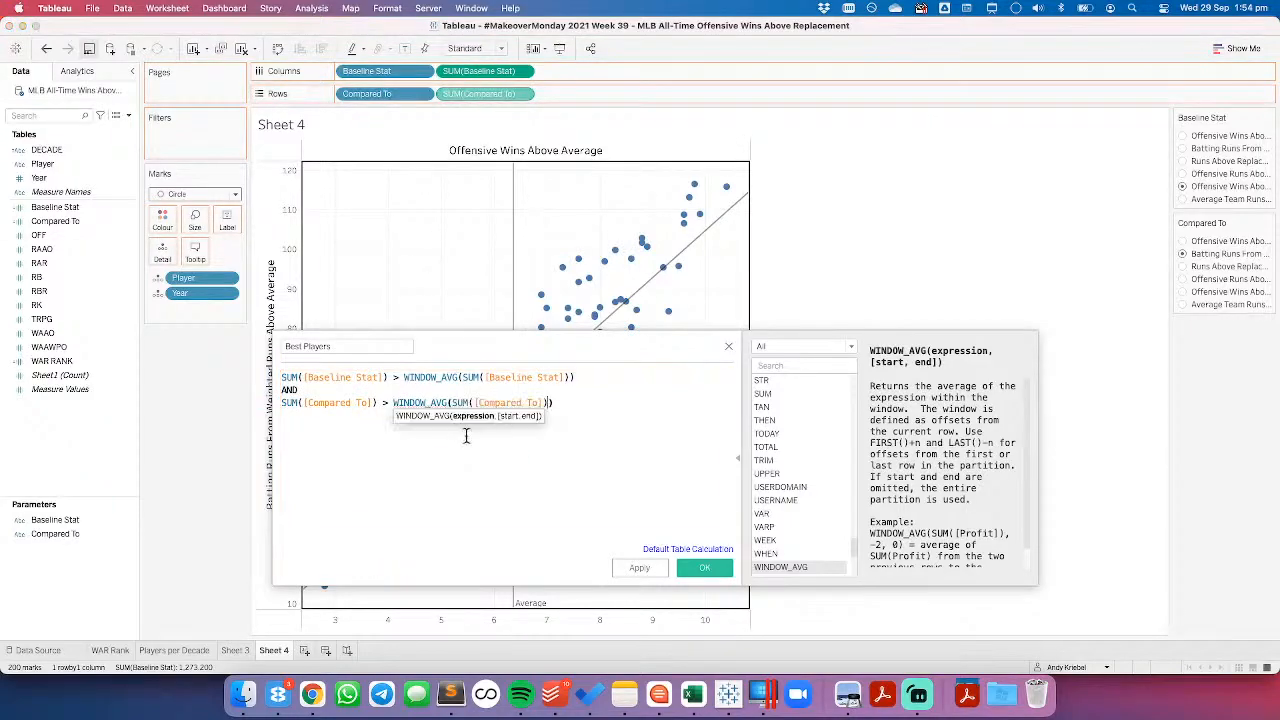
left_click_drag(505, 349, 585, 435)
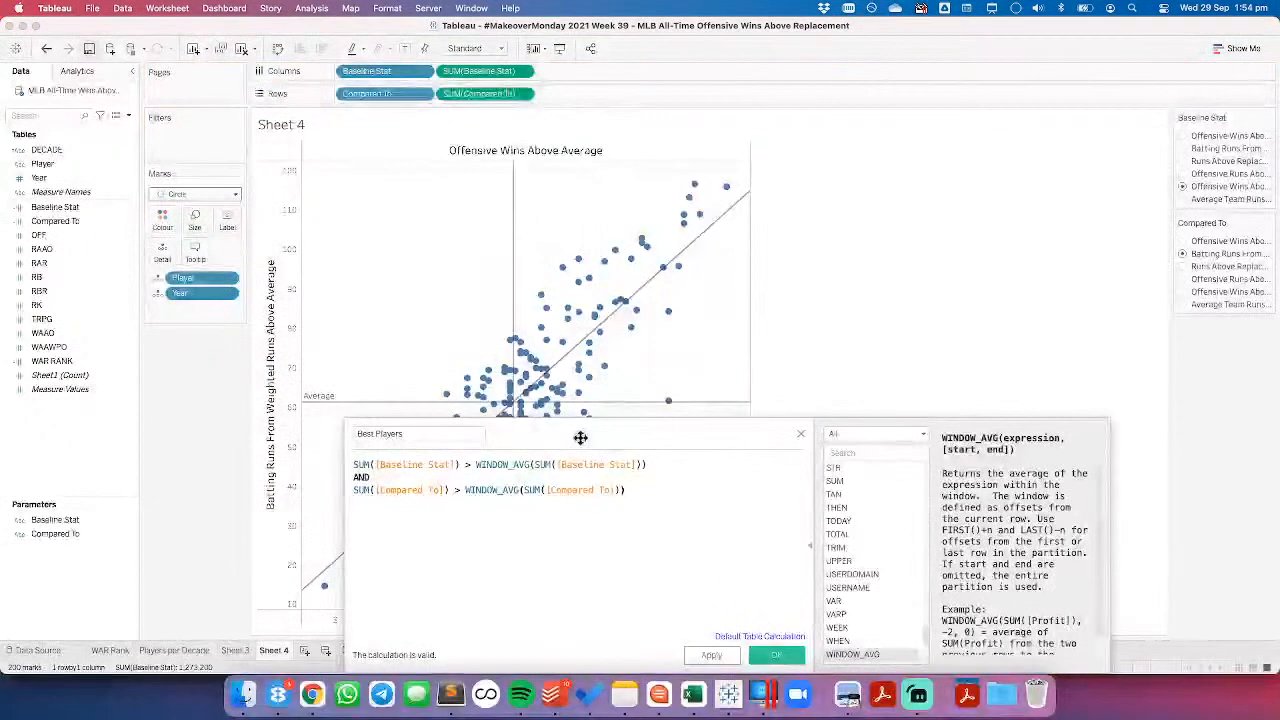
left_click_drag(654, 465, 352, 465)
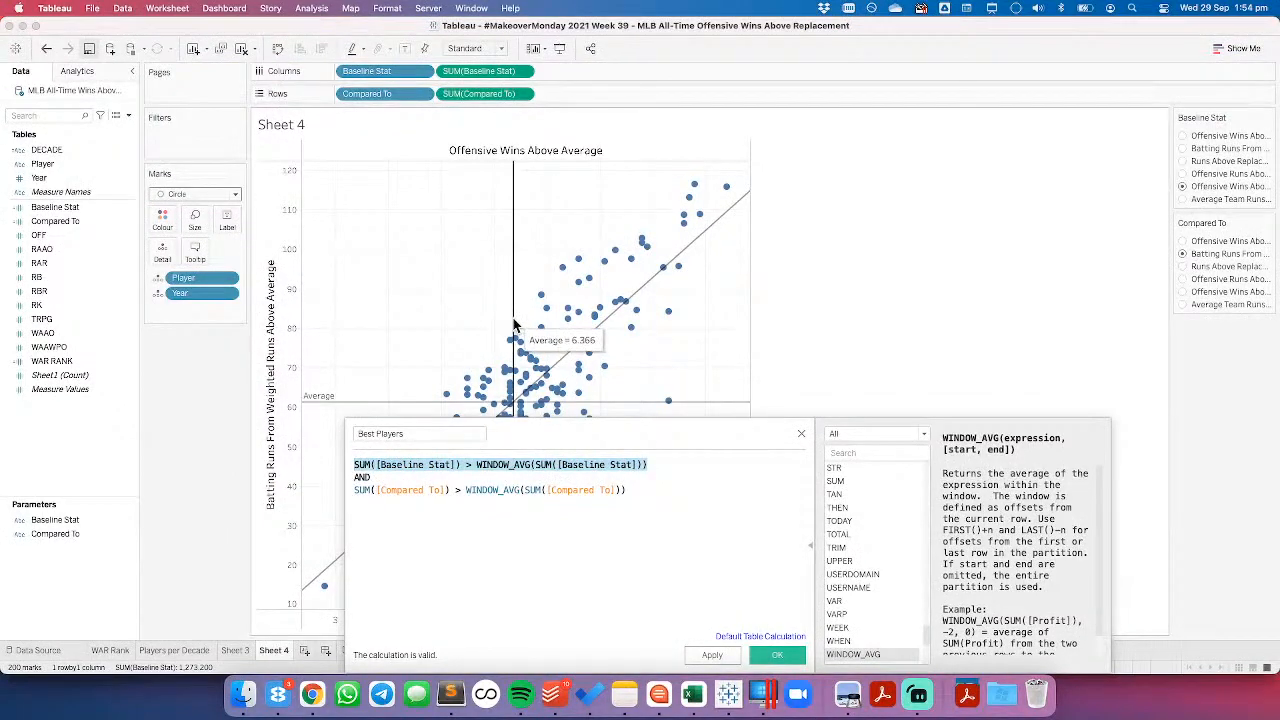
left_click(474, 512)
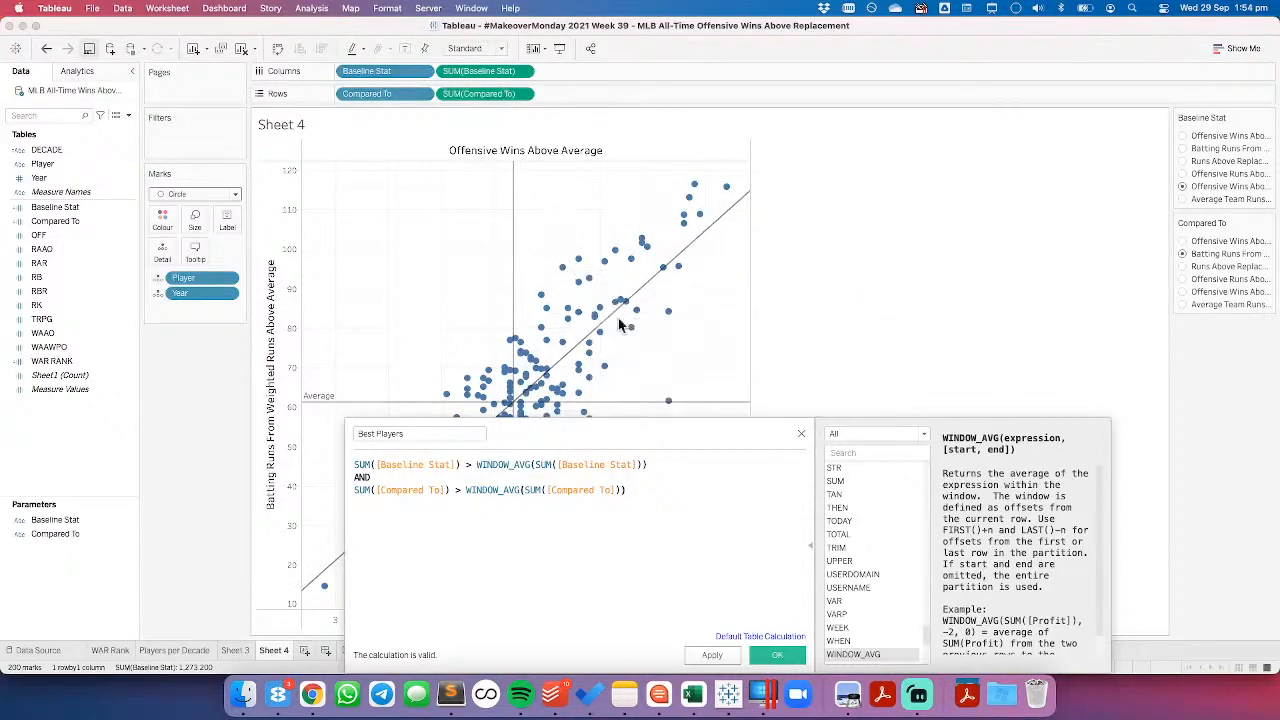
left_click(779, 654)
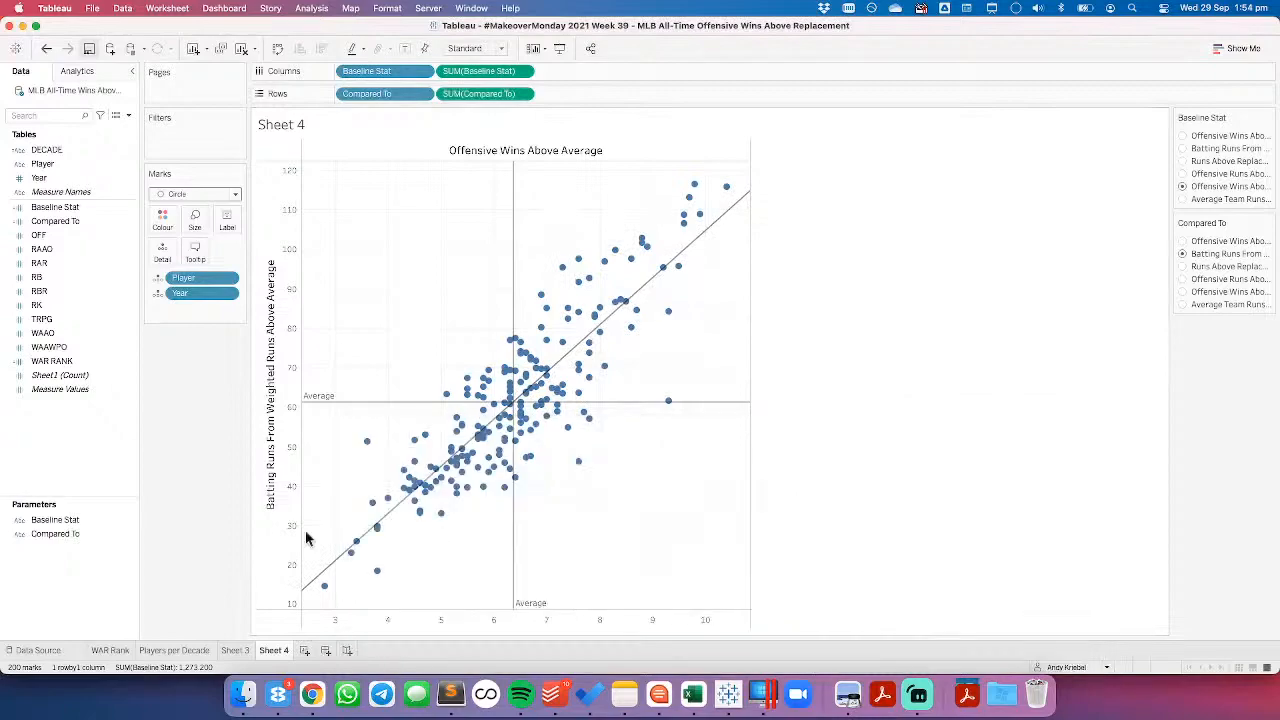
Step: Colour the marks by Best Players, computing it over the specific dimensions Player and Year
left_click_drag(52, 221, 158, 226)
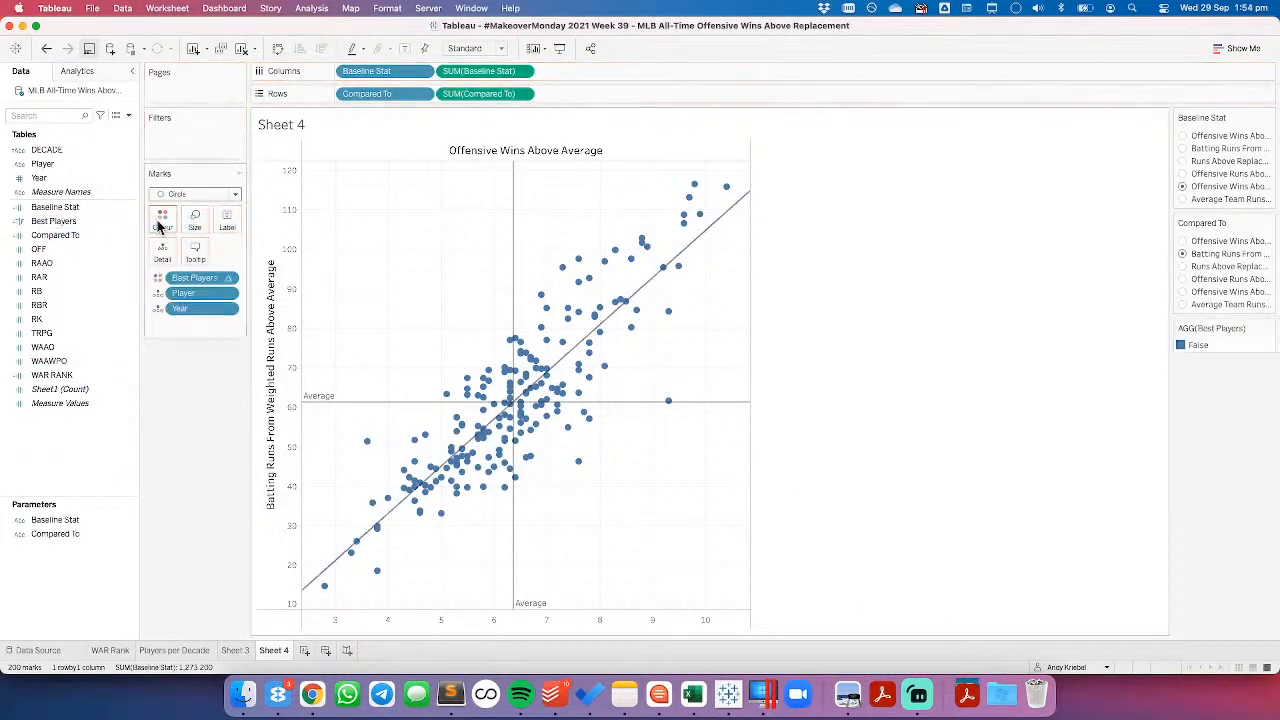
left_click(227, 277)
left_click(223, 424)
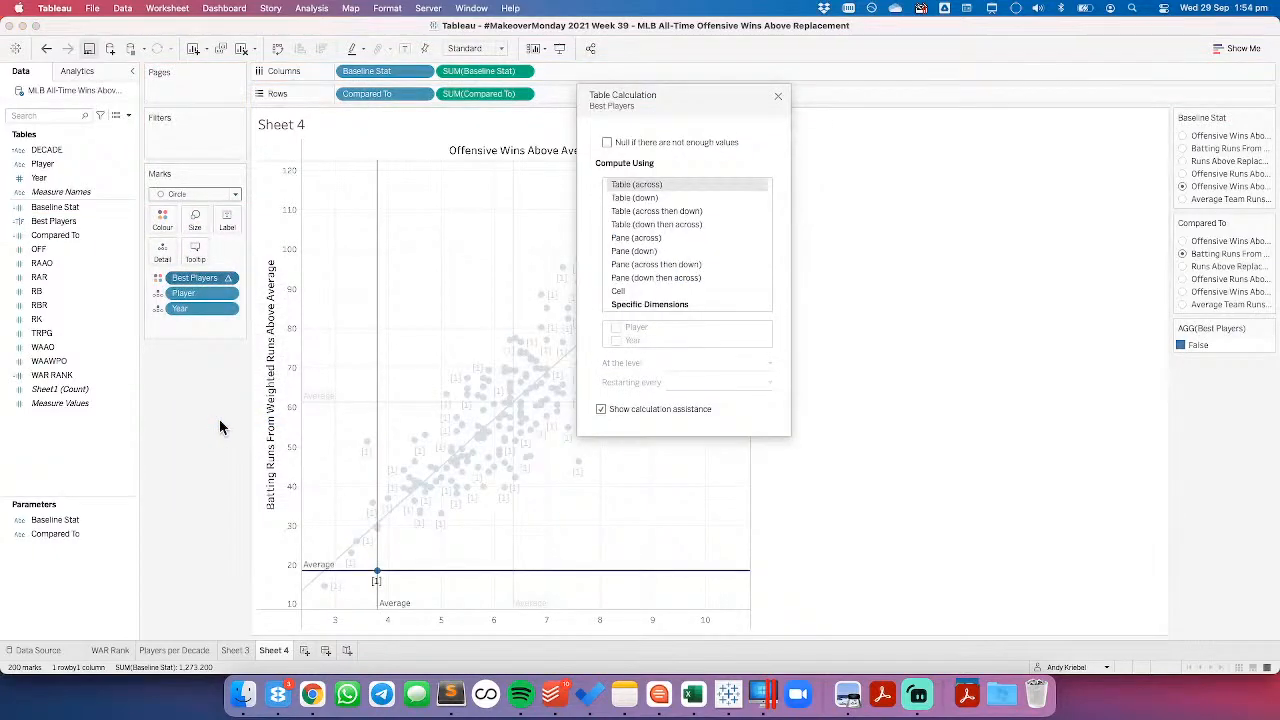
left_click(671, 303)
left_click(616, 328)
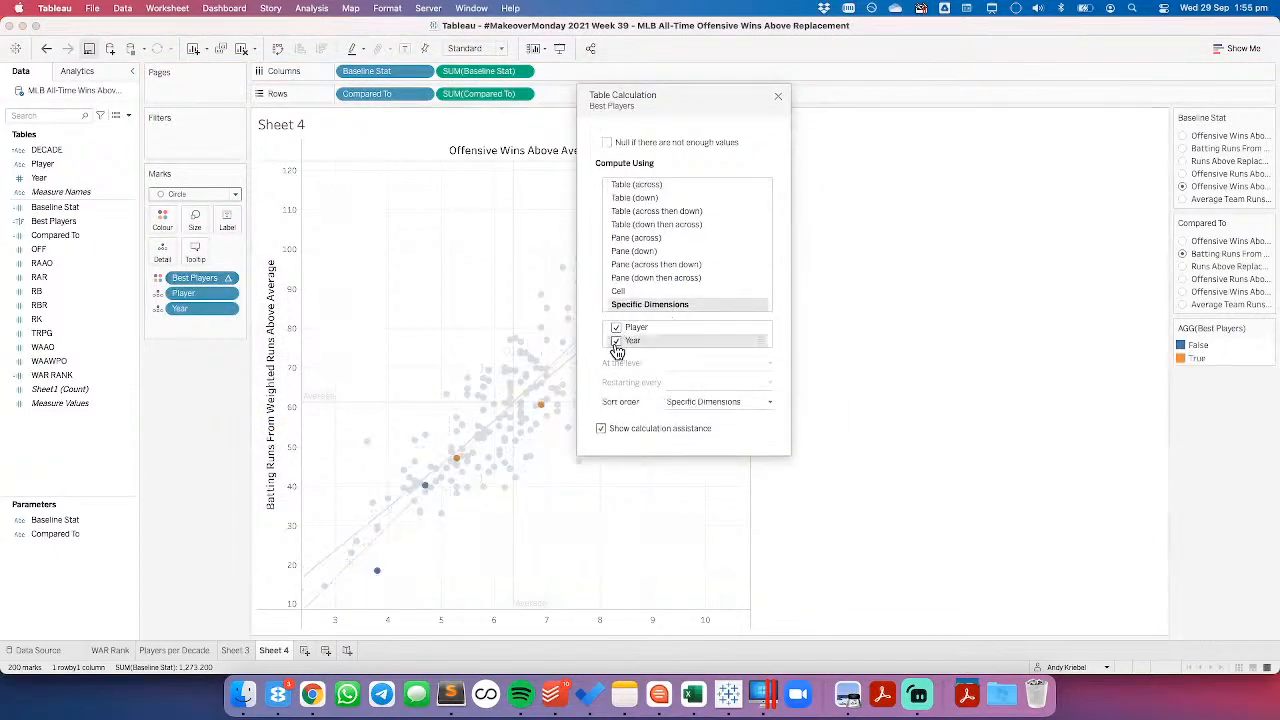
left_click(616, 341)
left_click(779, 98)
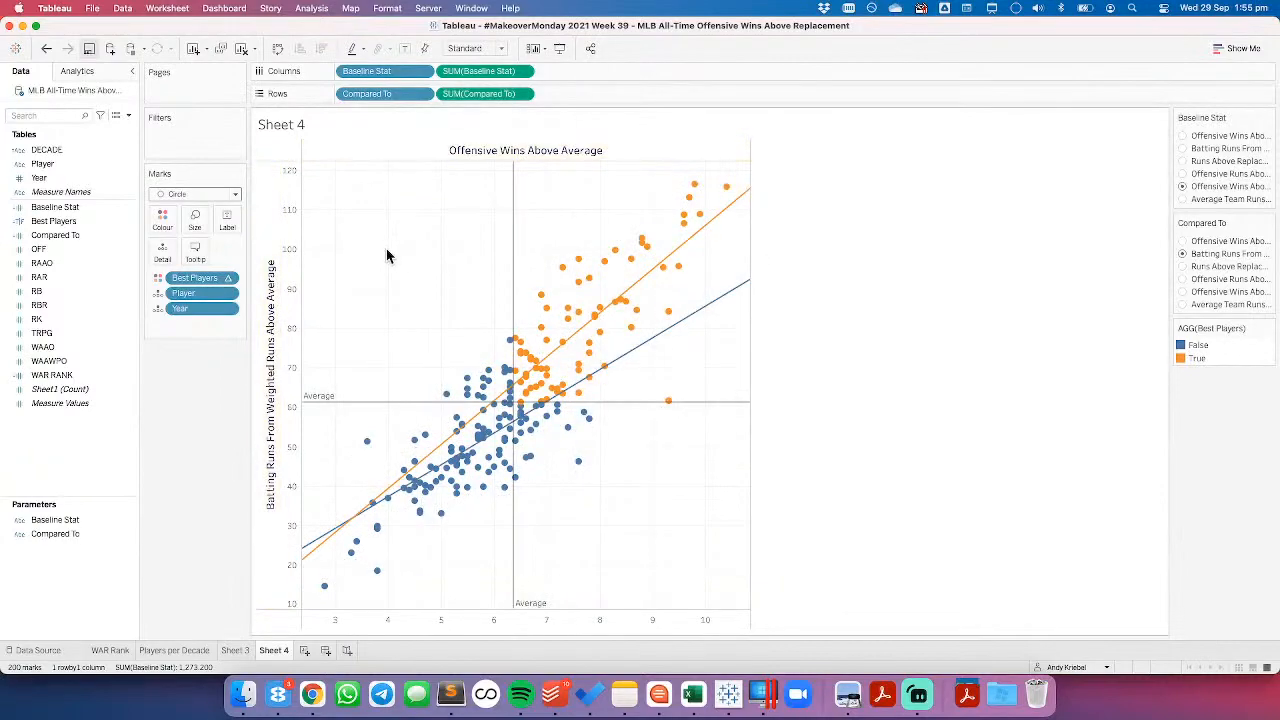
Step: Turn off the trend line per colour, the Best Players factor and recalculated lines for highlighted or selected points
right_click(641, 346)
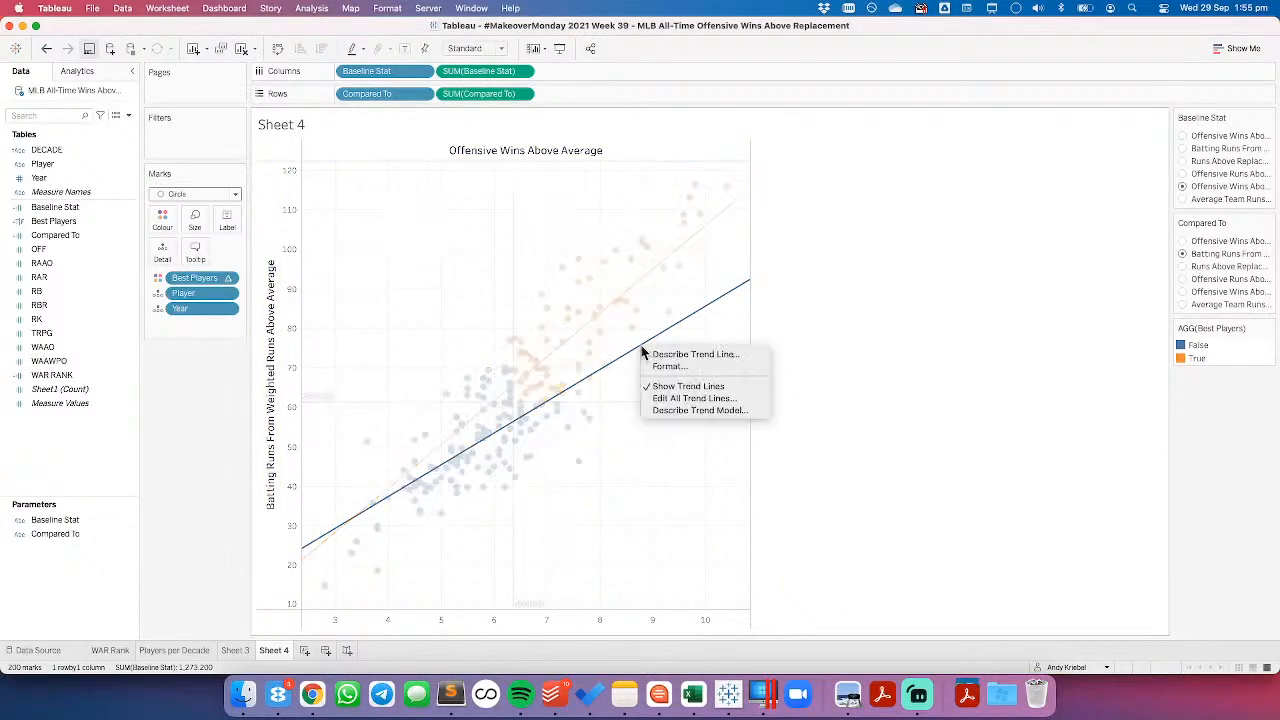
left_click(667, 400)
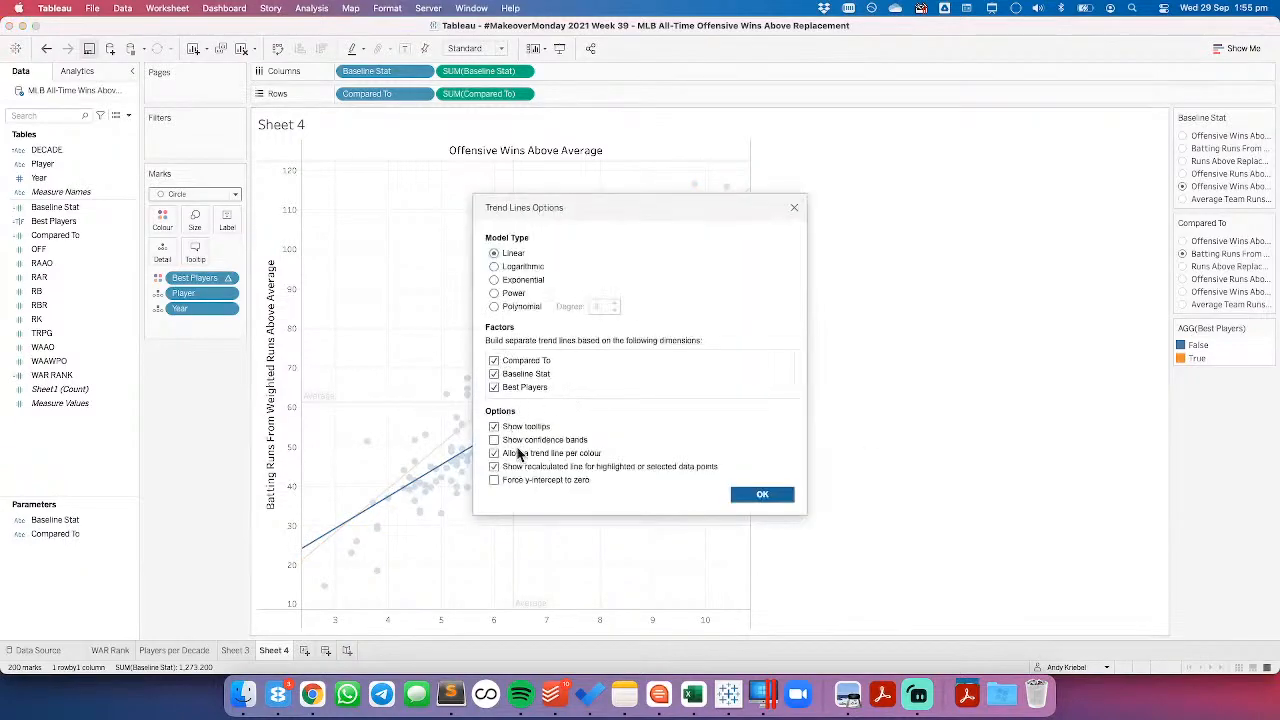
left_click(494, 453)
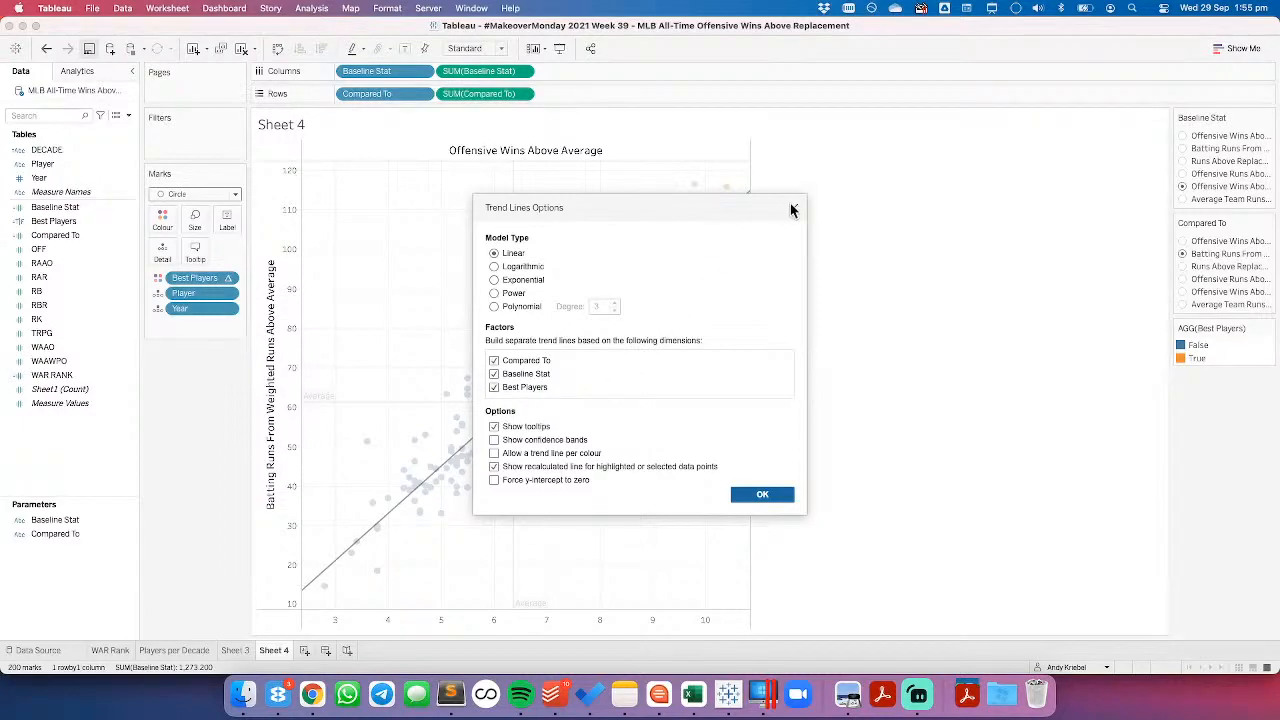
left_click(494, 388)
left_click(759, 497)
left_click(494, 467)
left_click_drag(651, 204, 948, 134)
left_click(796, 368)
left_click(796, 368)
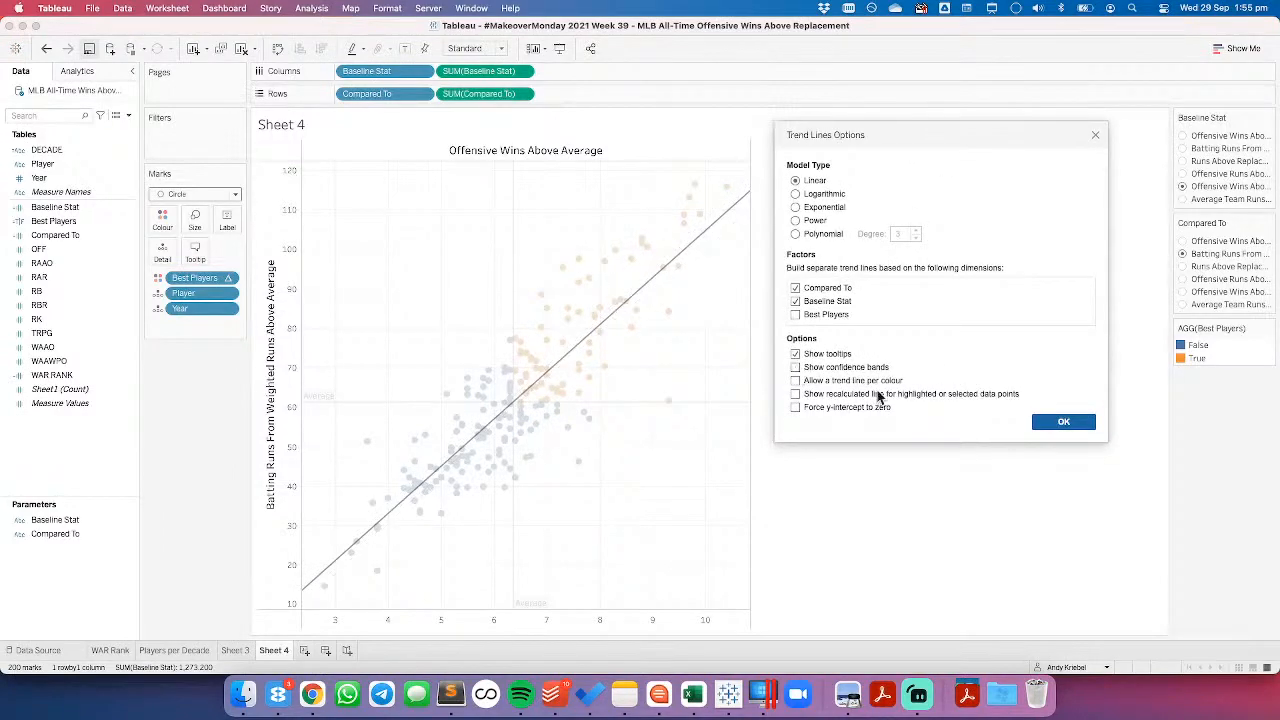
left_click(1064, 424)
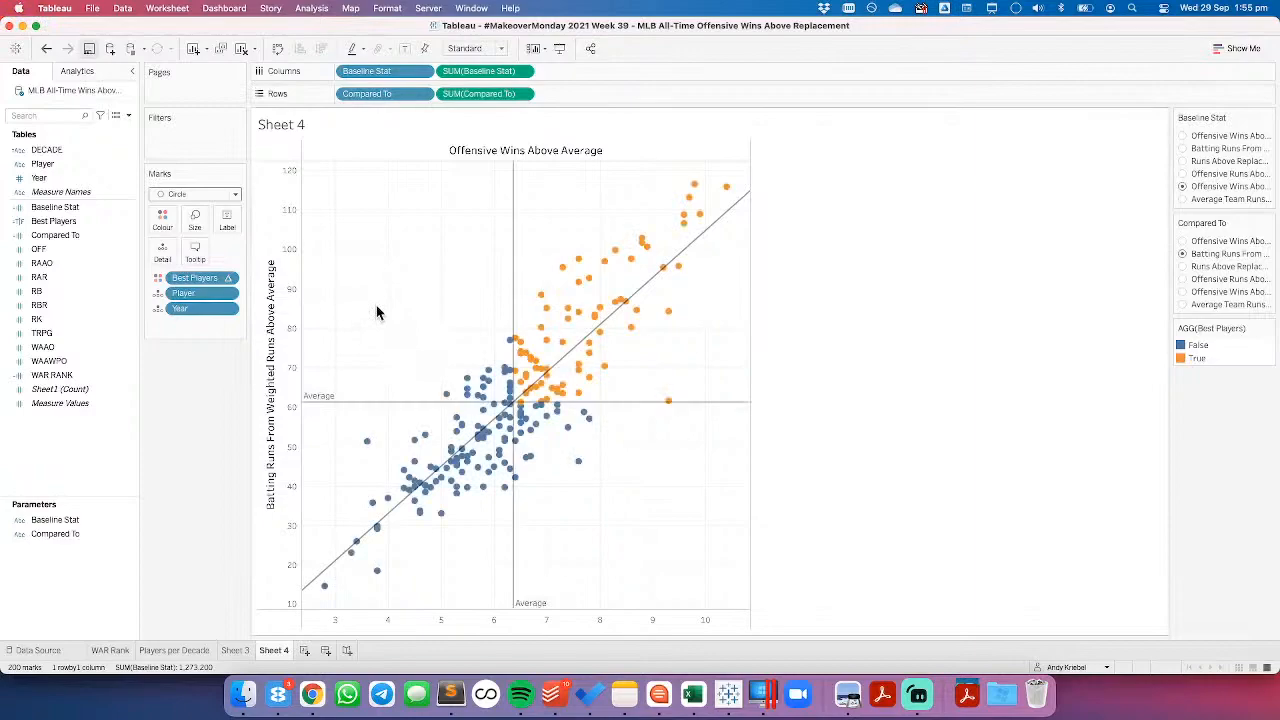
Step: Set Compared To to Runs Above Replacement and Baseline Stat to Batting Runs From Weighted Runs Above Average
left_click(1183, 267)
left_click(1183, 173)
left_click(1183, 149)
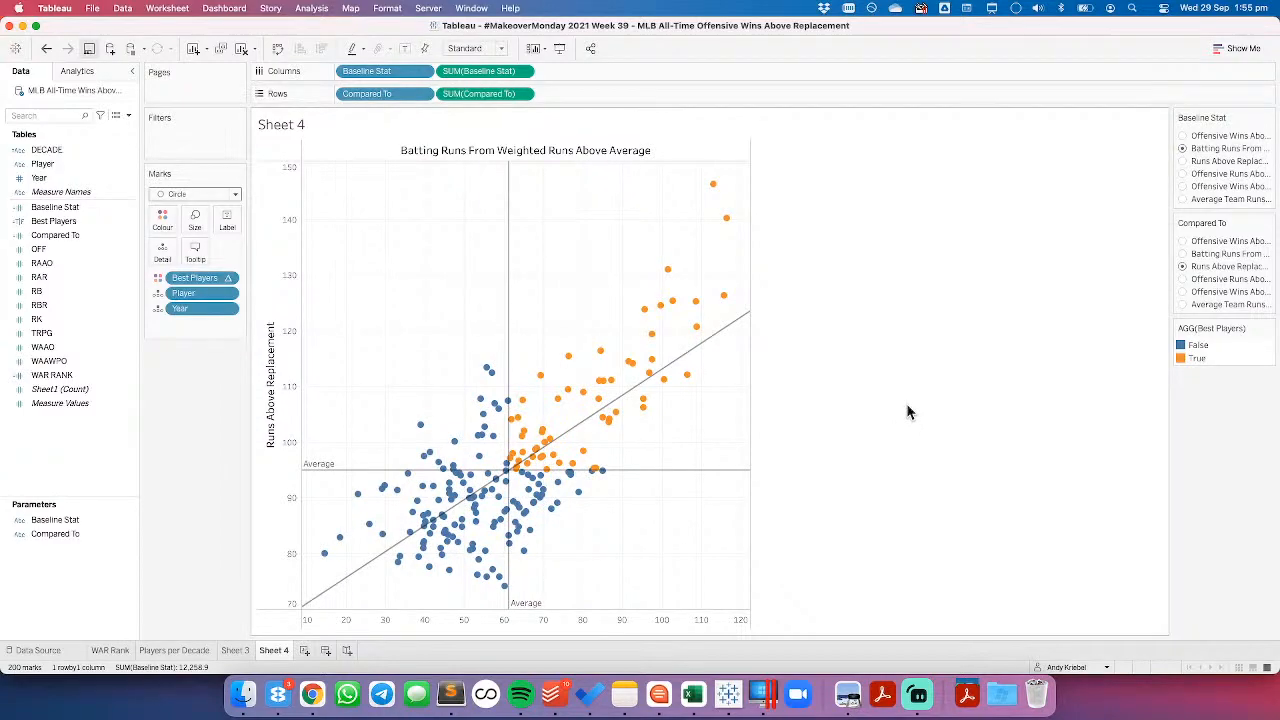
Step: Create a calculated field named Best Players Count
right_click(106, 448)
left_click(130, 457)
left_click_drag(557, 440, 634, 379)
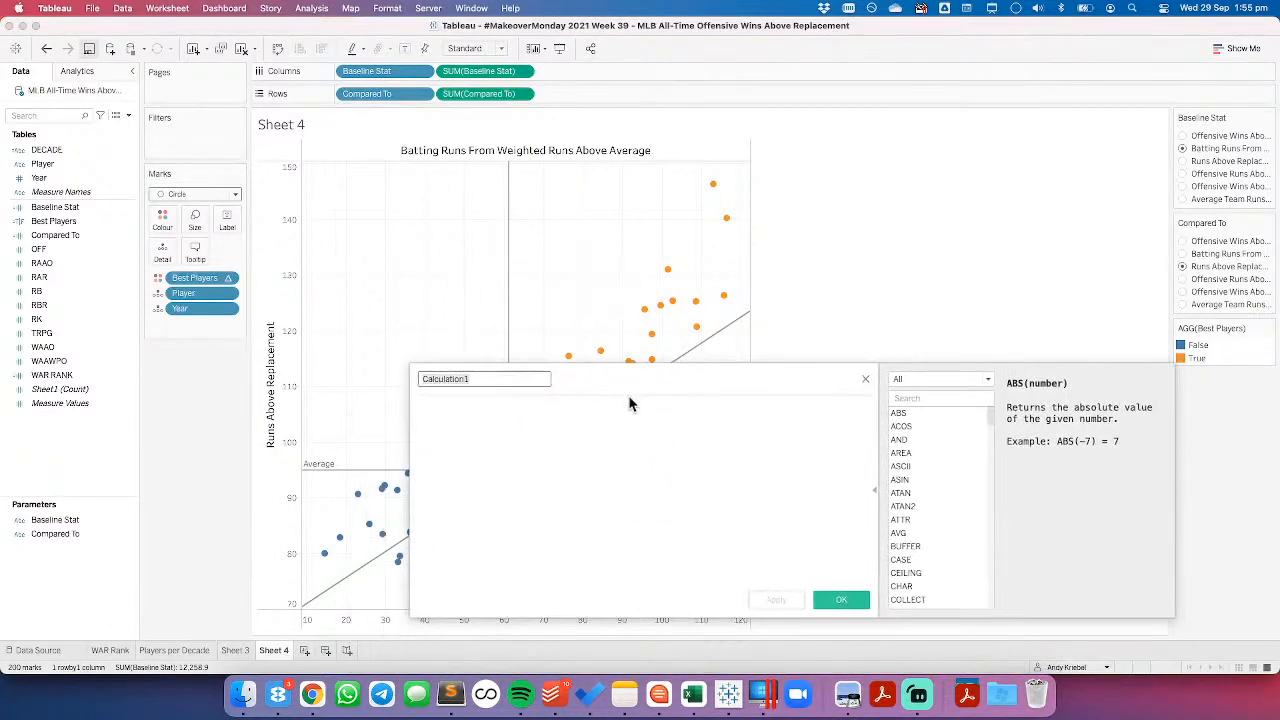
type("Best Players COunt")
key("BackSpace")
key("BackSpace")
key("BackSpace")
key("BackSpace")
type("ount")
key("Tab")
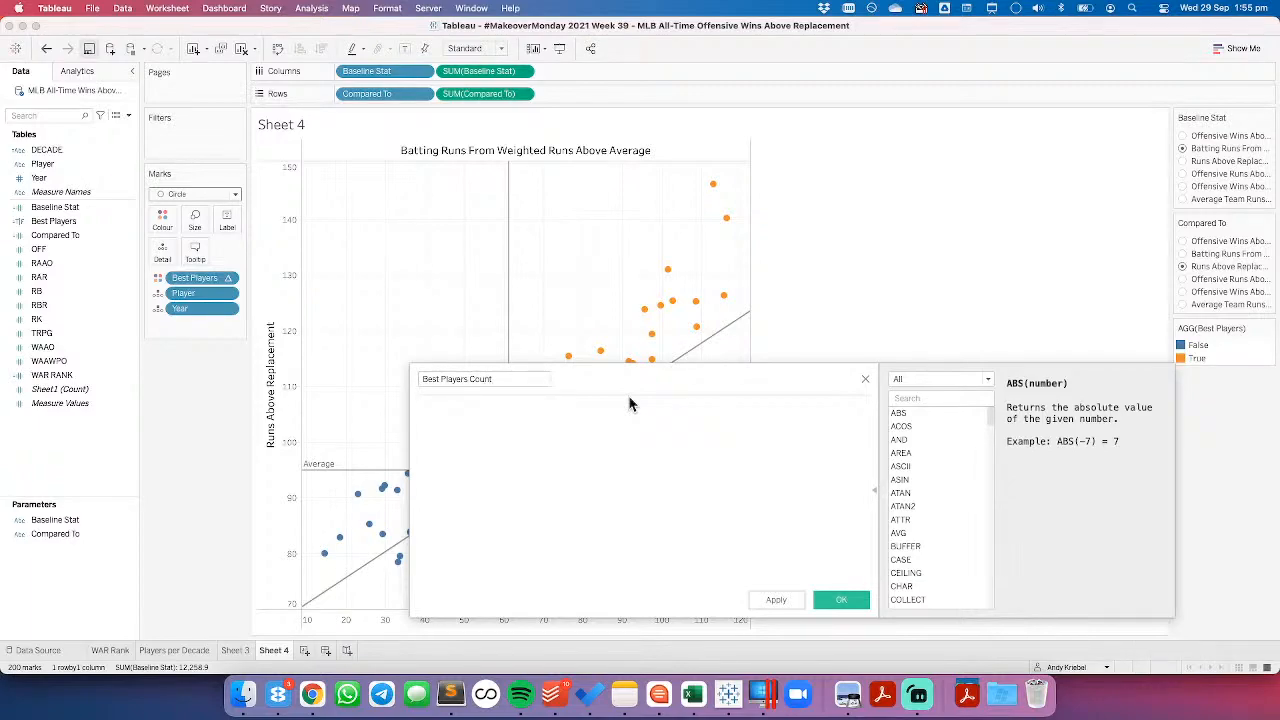
Step: Enter the Best Players Count formula IF [Best Players] THEN 1 END, with END on its own line
type("IF best")
key("Return")
type("THEN ")
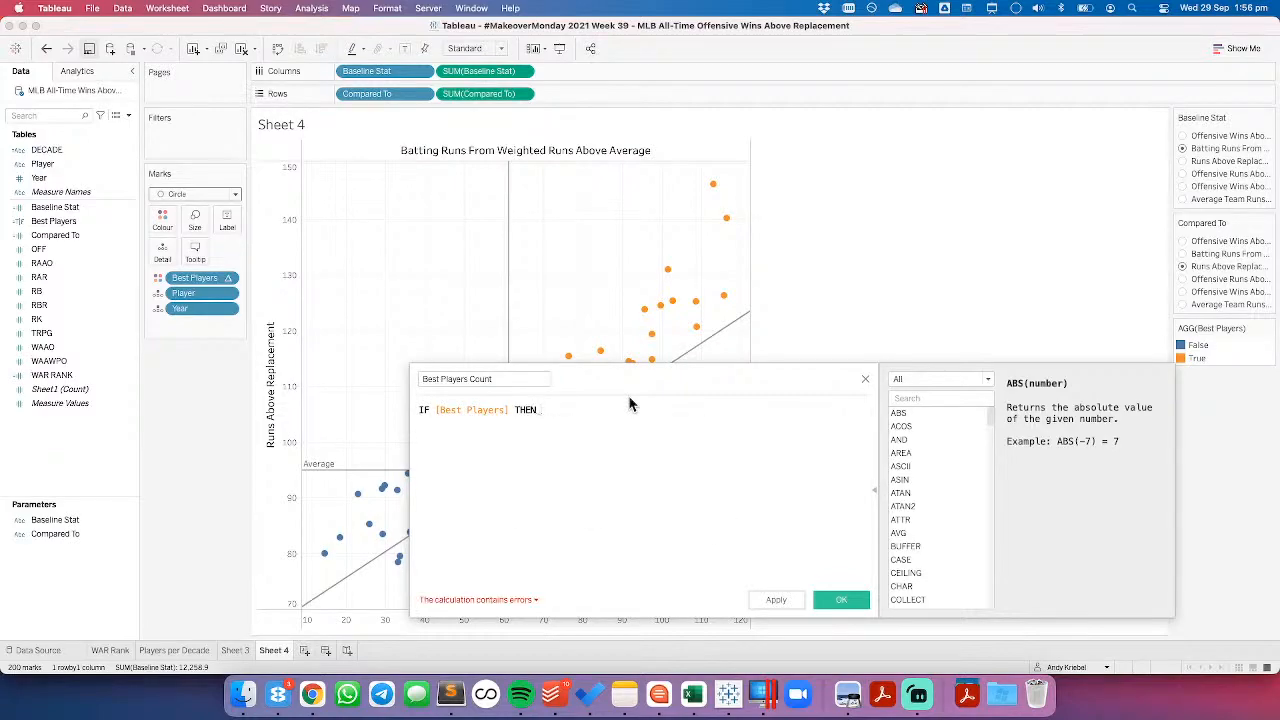
type("1")
key("Return")
type("END")
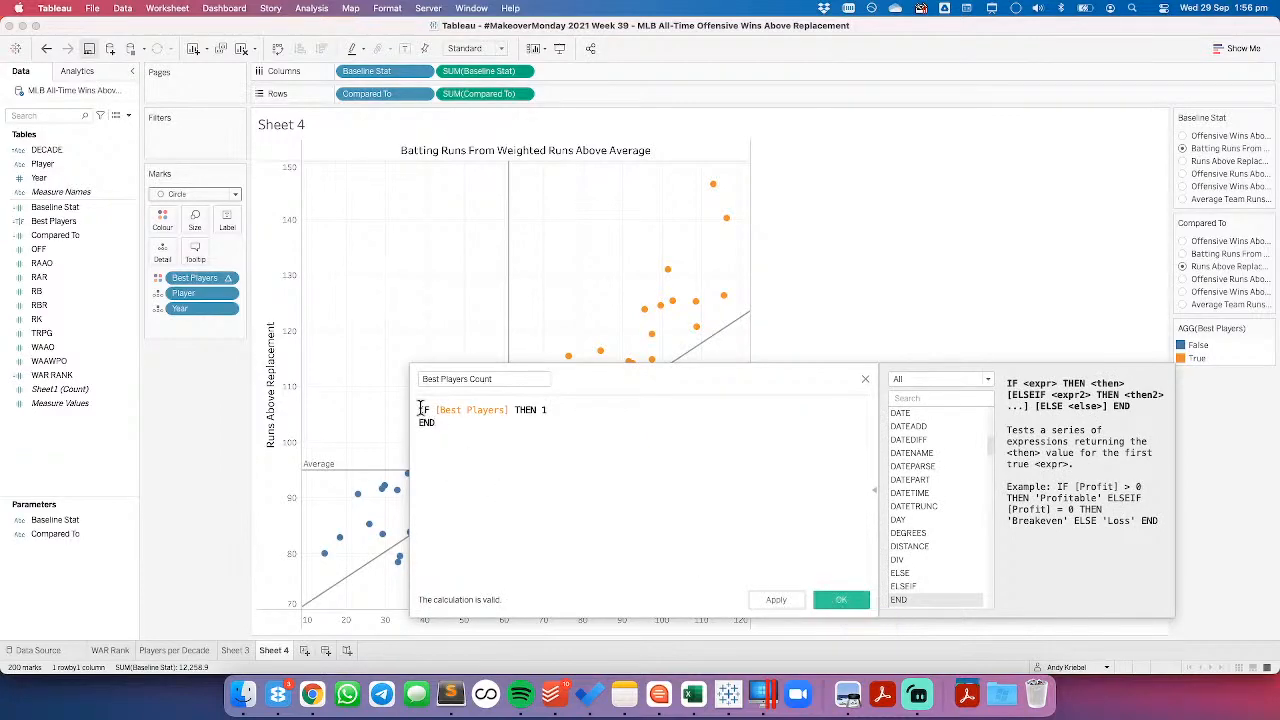
Step: Try to wrap the Best Players Count formula as { SUM(IF [Best Players] THEN 1 END) }
left_click_drag(640, 367, 585, 480)
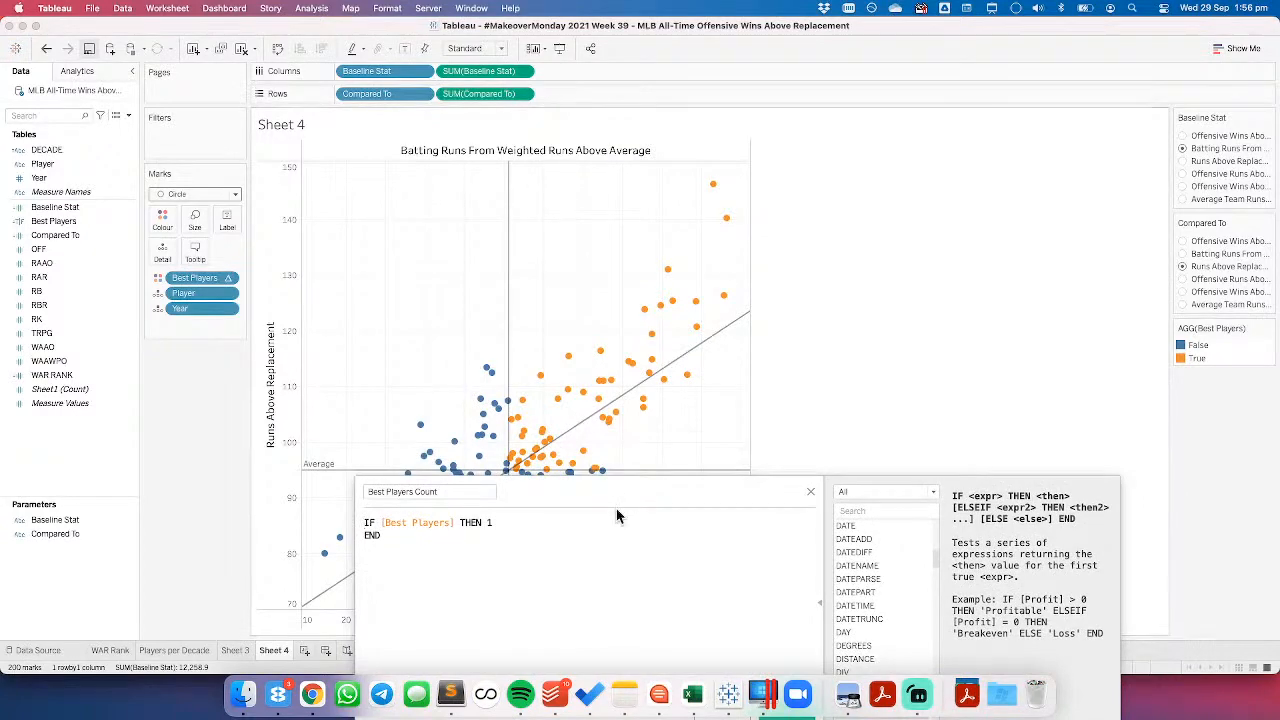
left_click_drag(612, 496, 609, 344)
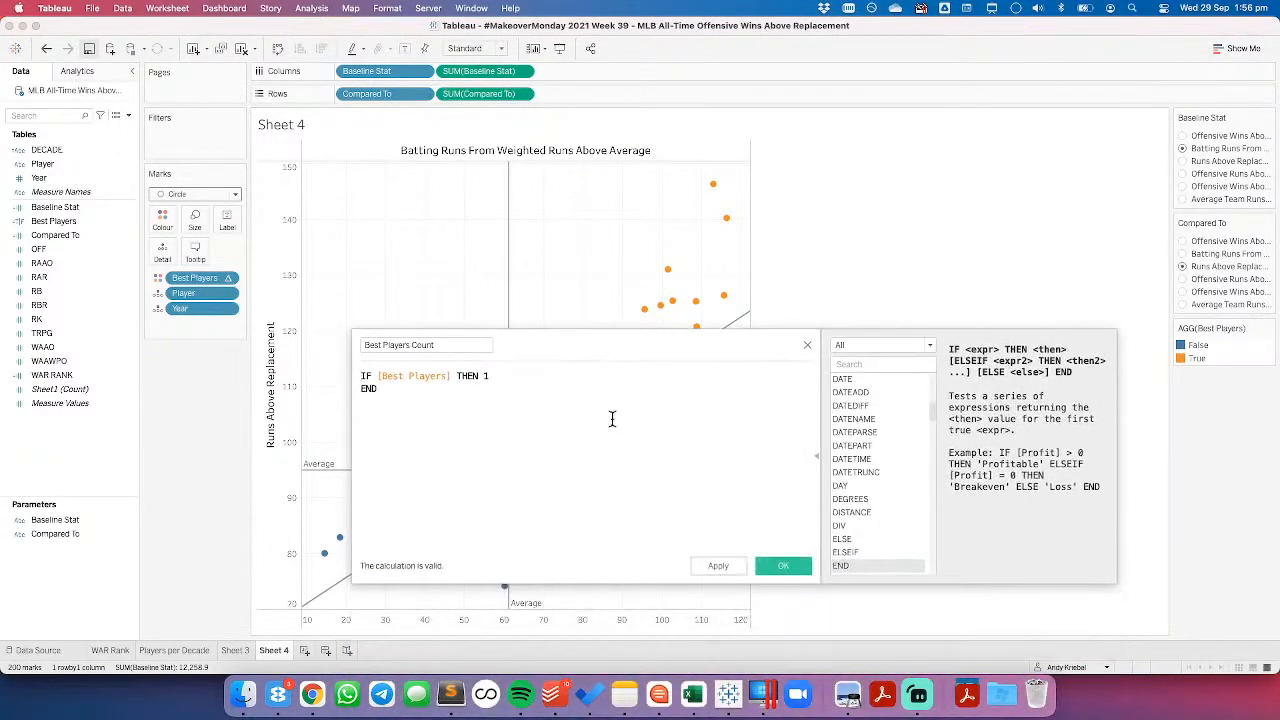
type("{F")
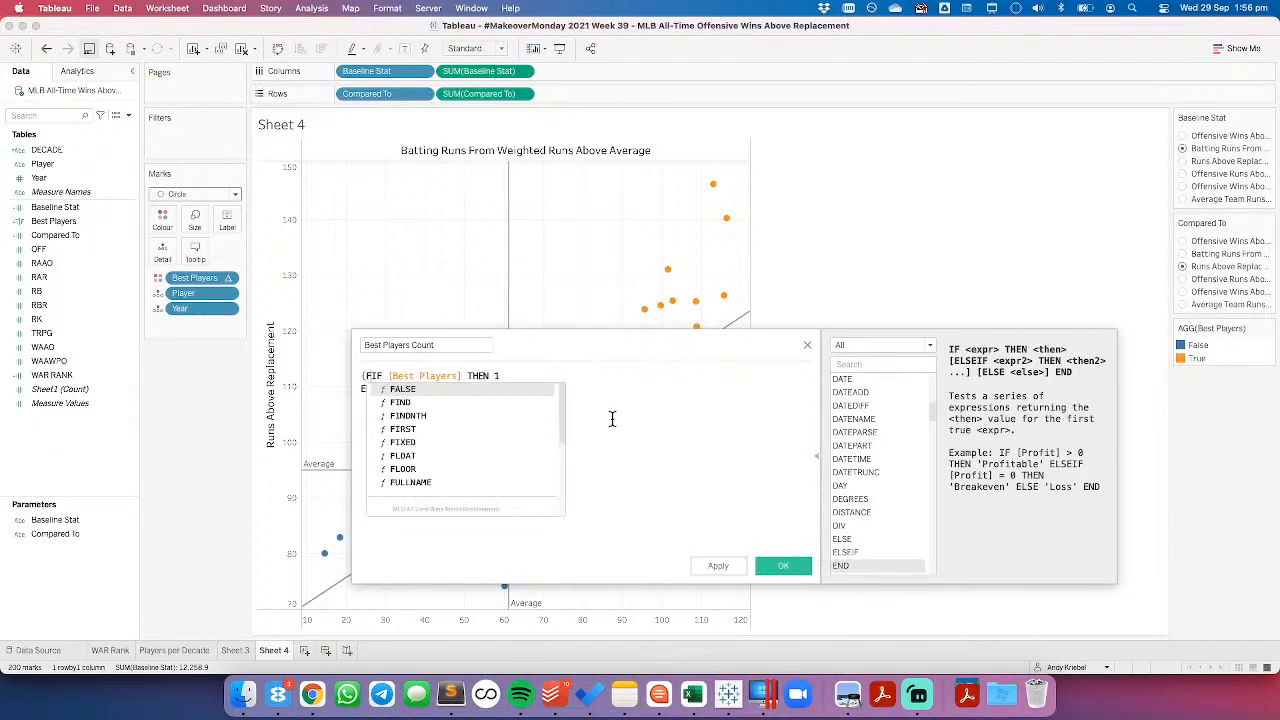
key("BackSpace")
type("U")
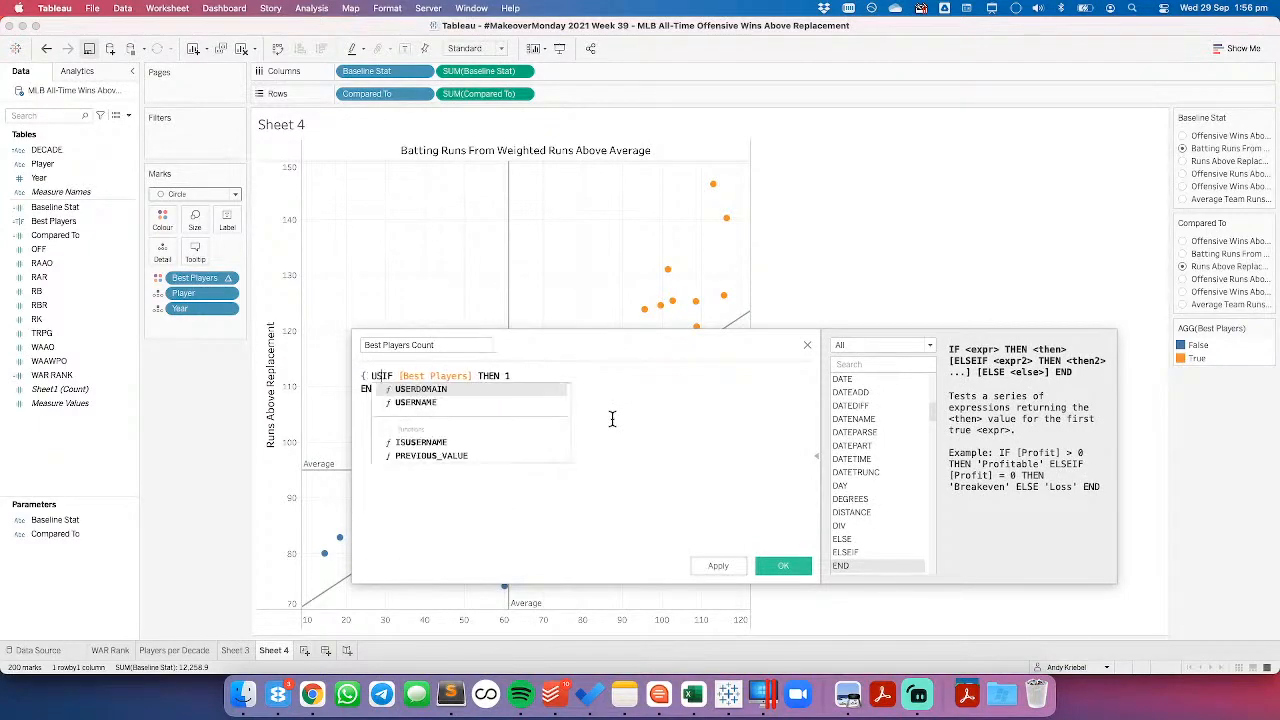
key("BackSpace")
type("SUM(")
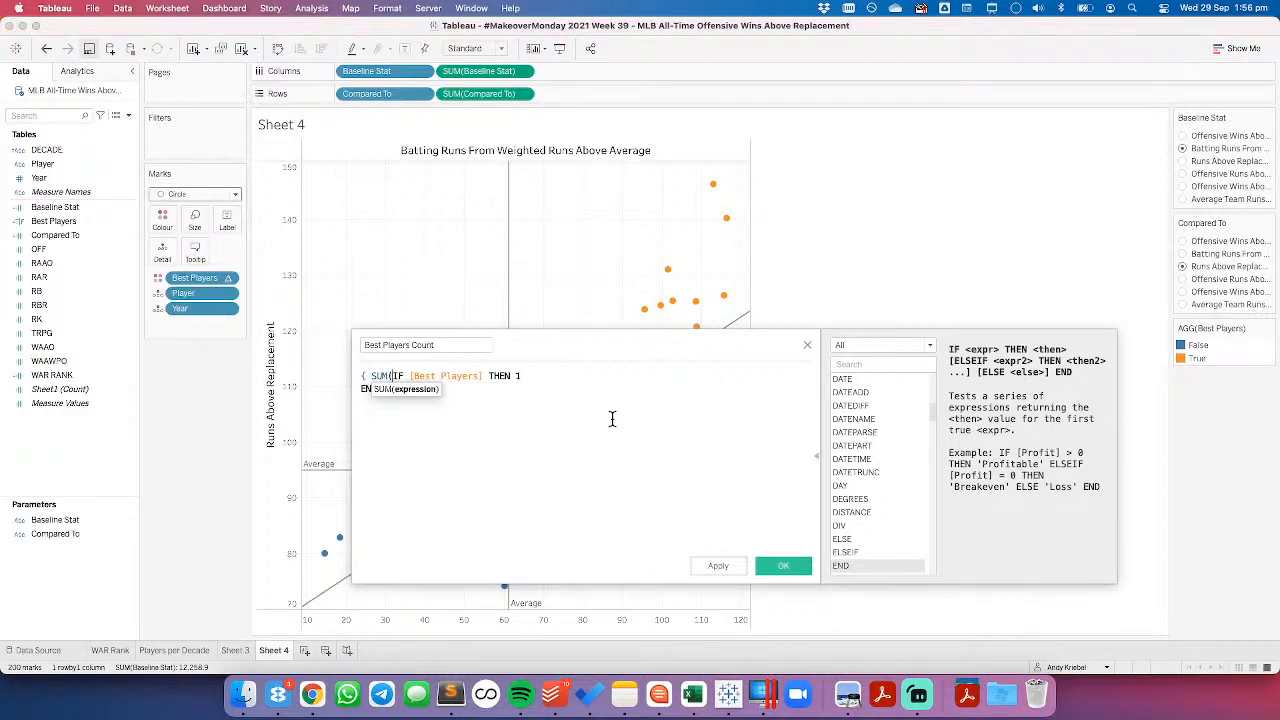
key("Down")
type(") }")
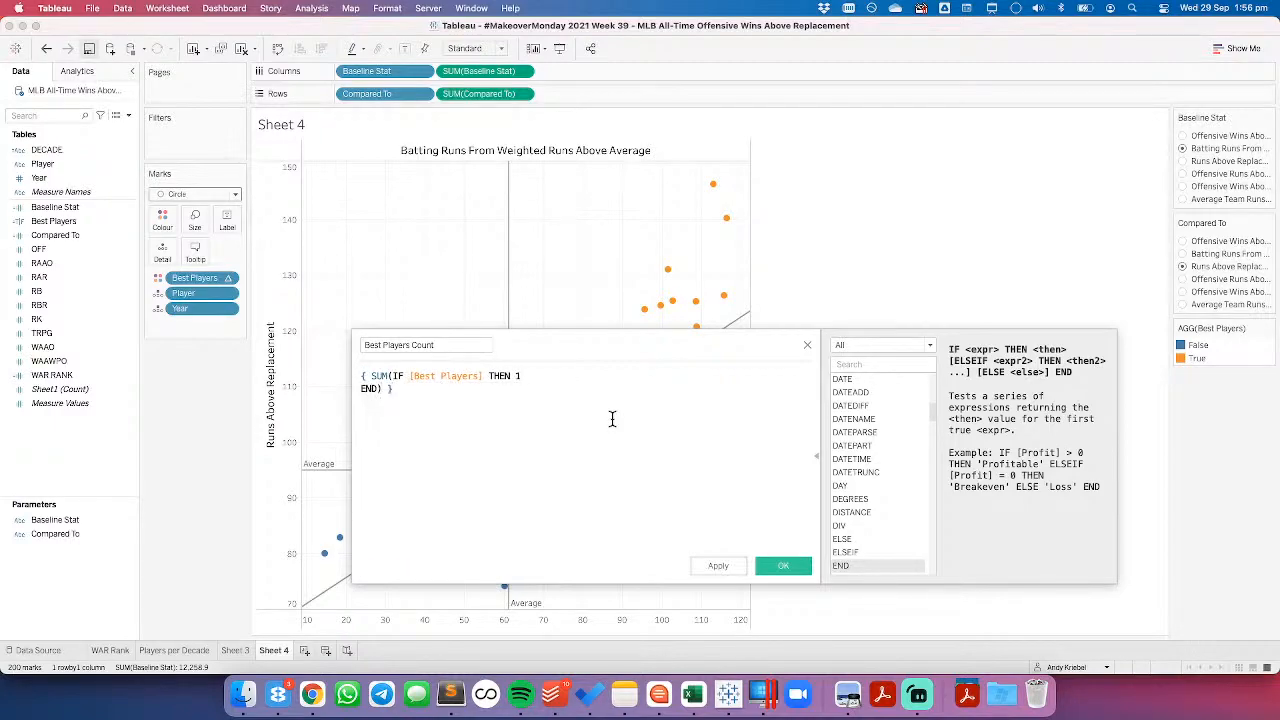
Step: Try the formula as { IF [Best Players] THEN SUM(1) END } and check the calculation's error details
left_click(396, 376)
key("BackSpace")
key("BackSpace")
key("BackSpace")
key("BackSpace")
left_click(384, 388)
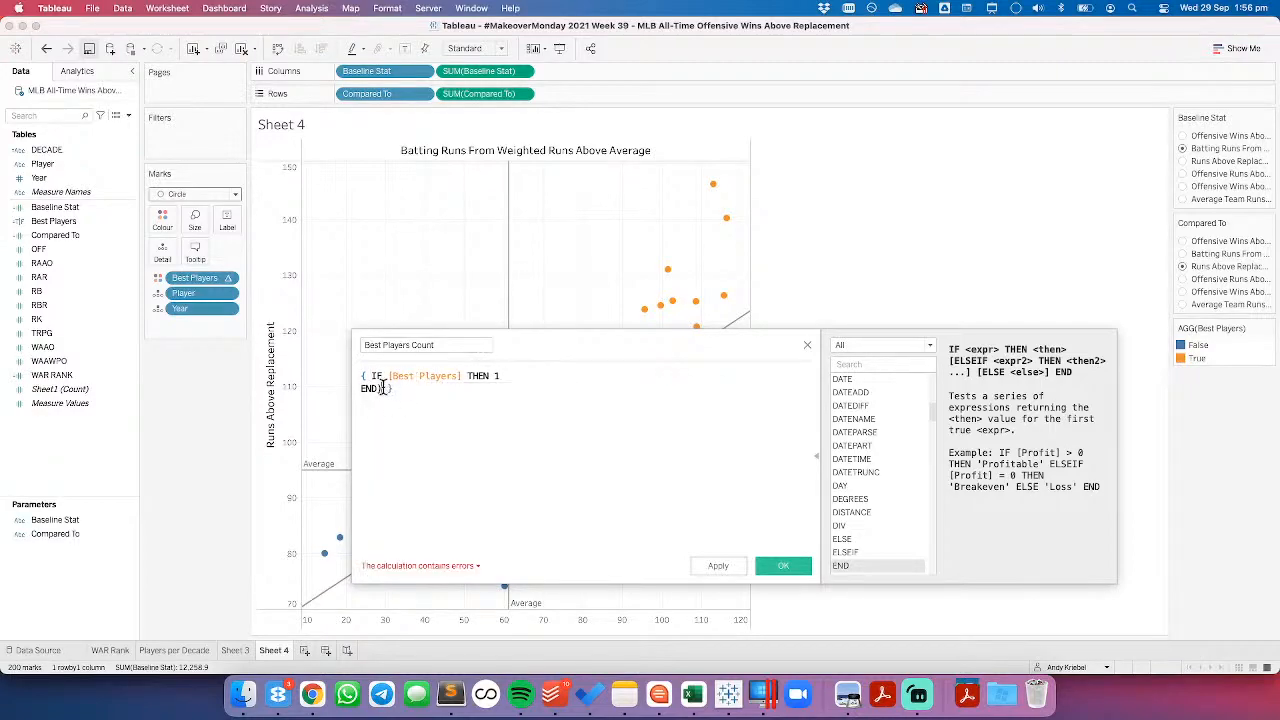
key("BackSpace")
left_click(398, 376)
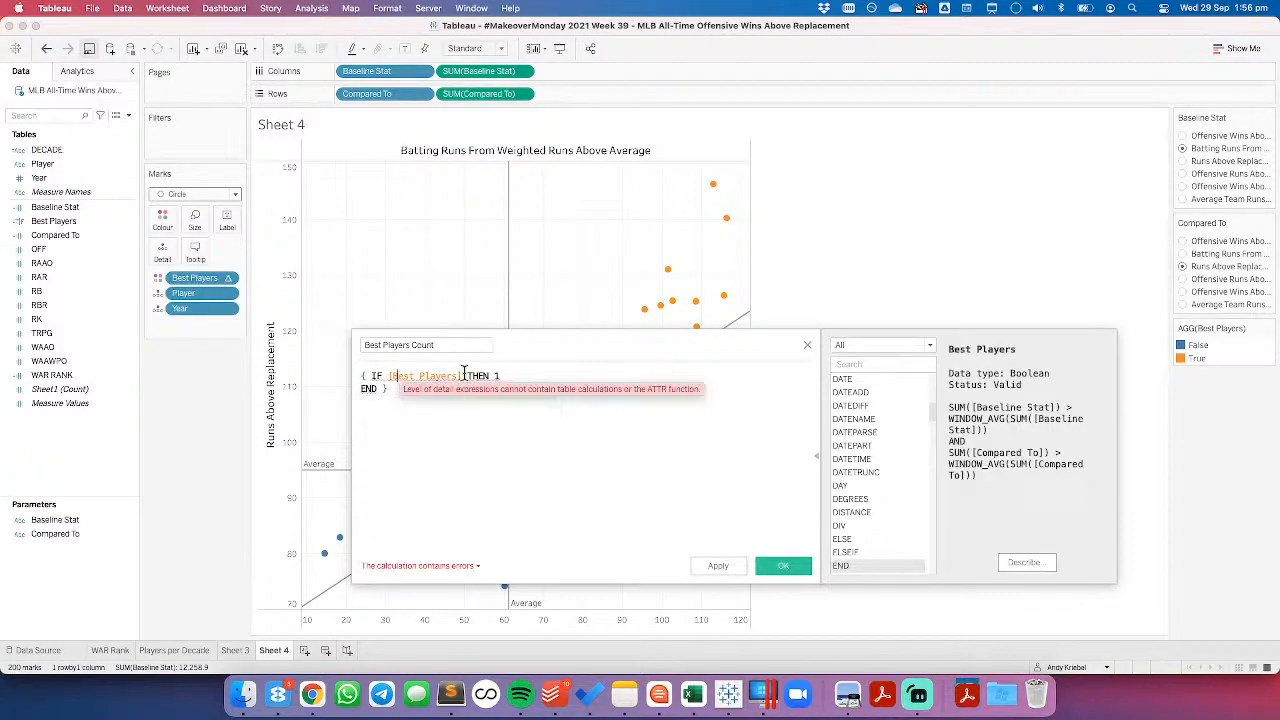
left_click(494, 375)
type("SUM(1)")
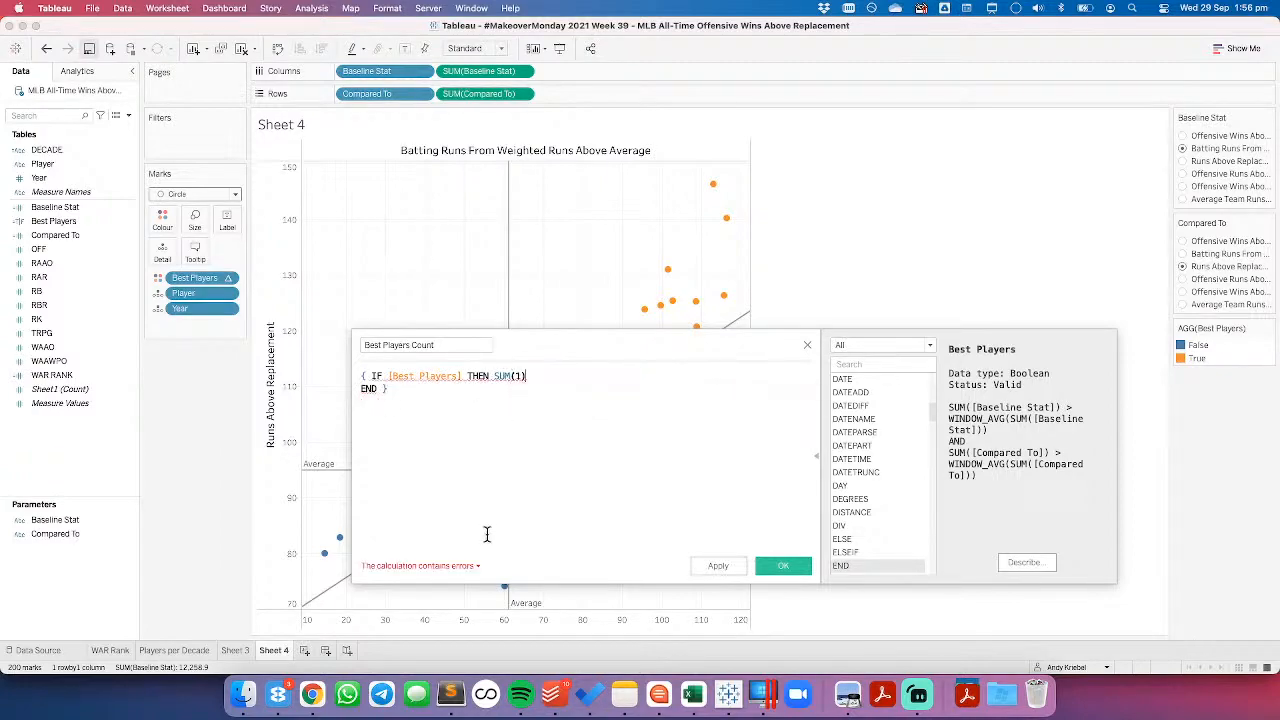
left_click(477, 565)
mouse_move(459, 568)
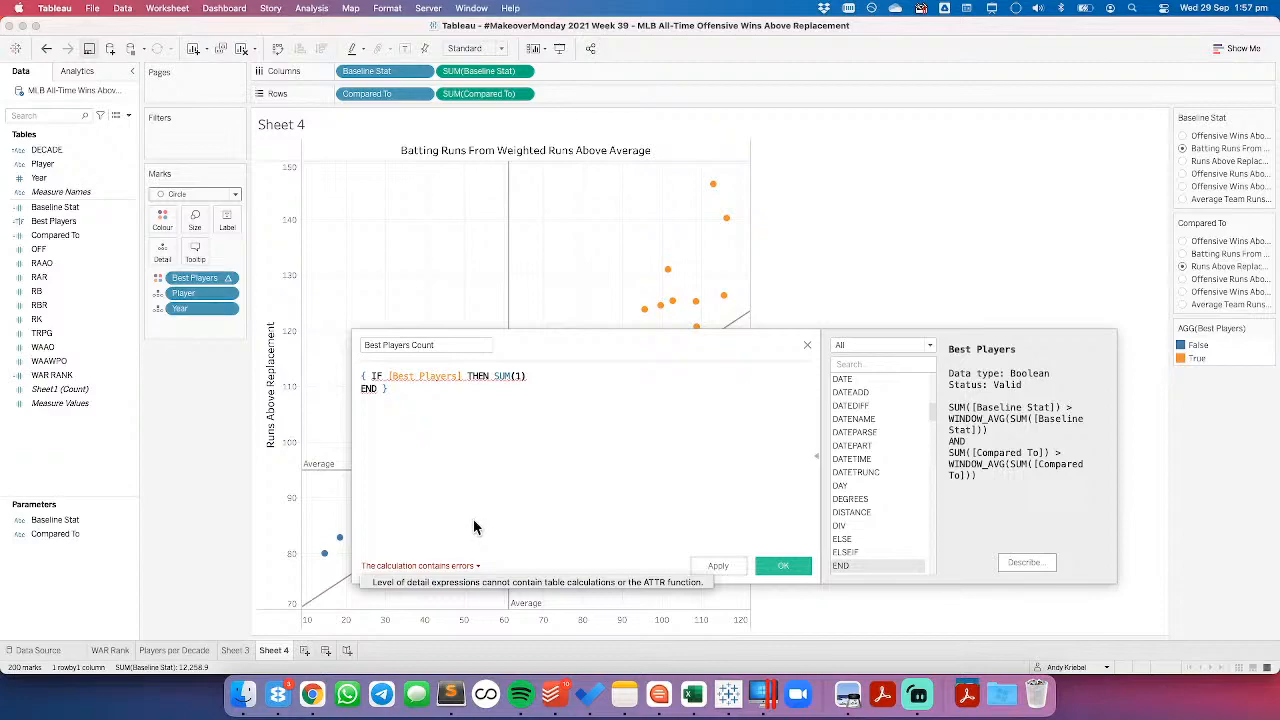
Step: Strip the Best Players Count formula back to IF [Best Players], without the braces and the SUM(1) result
left_click(392, 389)
left_click_drag(400, 392, 369, 388)
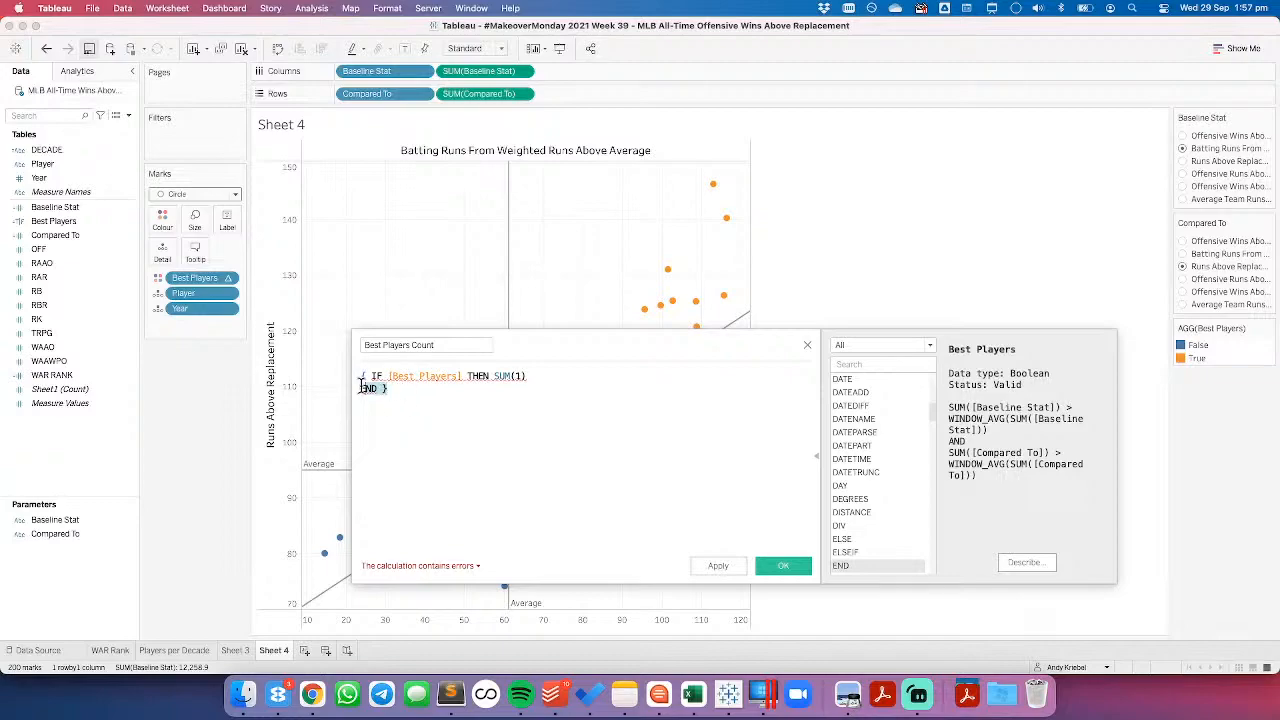
left_click_drag(528, 378, 470, 386)
key("BackSpace")
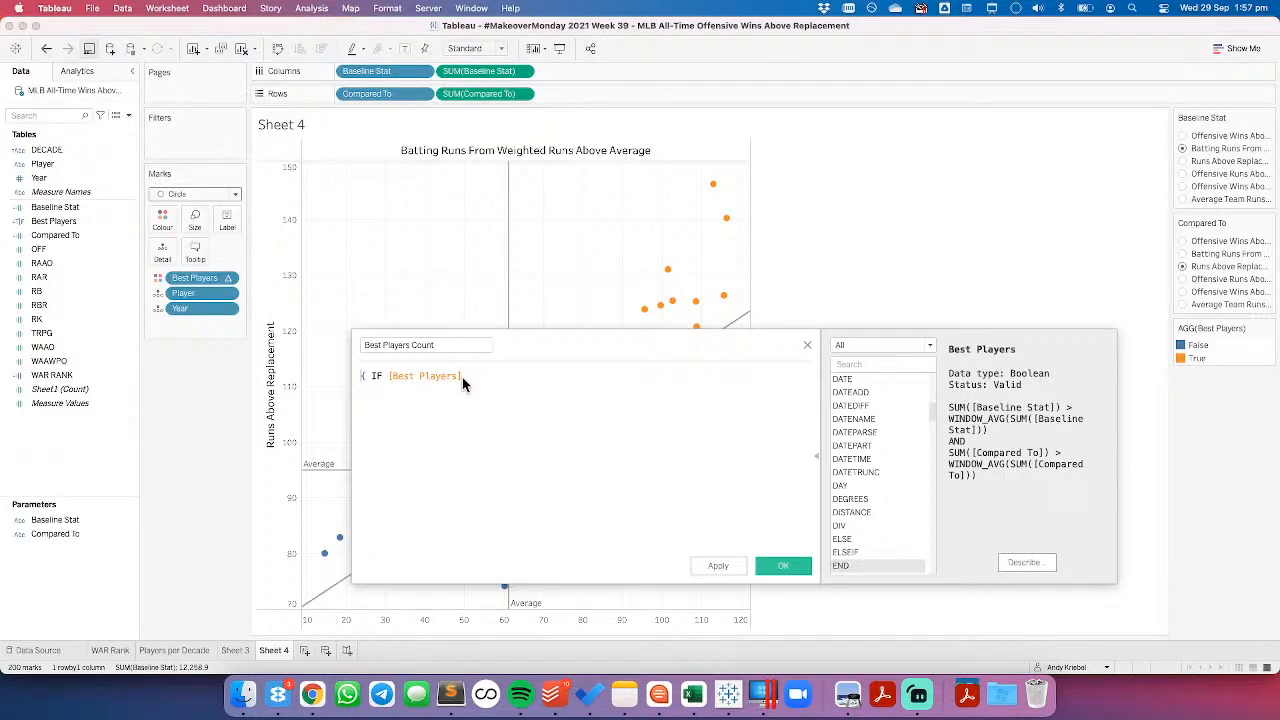
type("WINDOW")
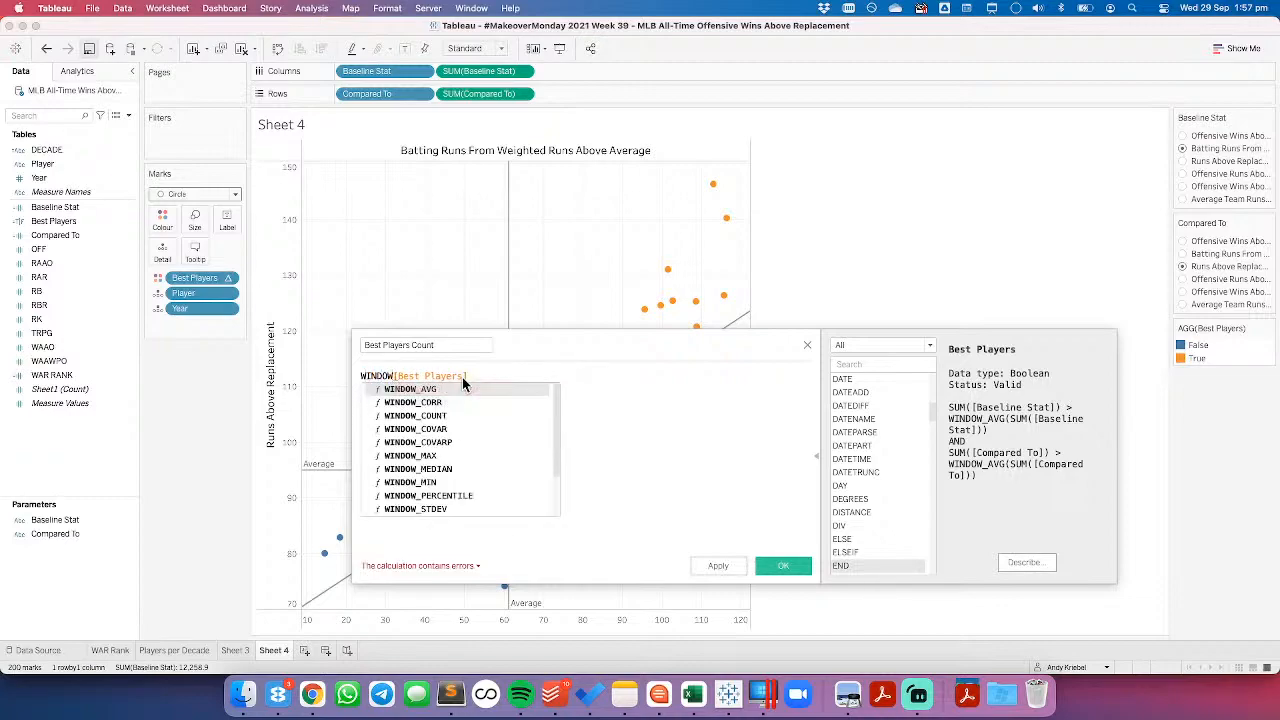
key("Escape")
type("IF ")
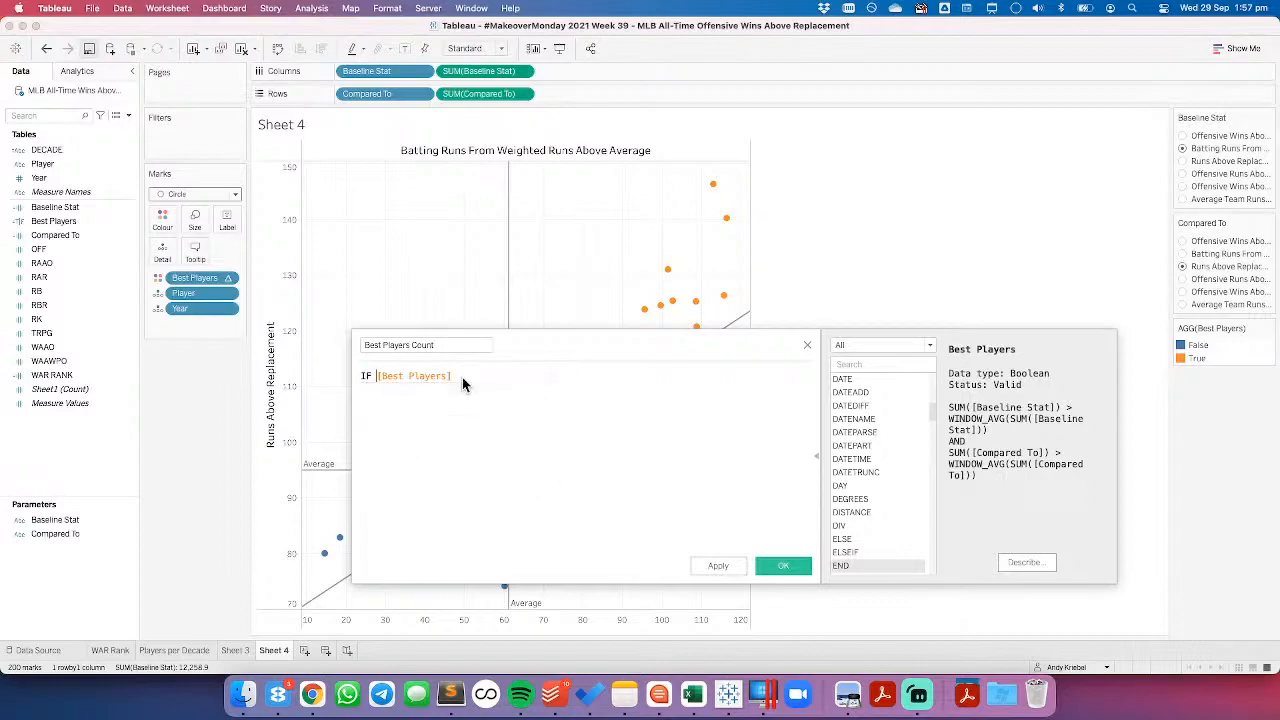
Step: Try completing the formula as IF [Best Players] THEN [RK] END, with END on its own line
type(" THEN")
type("ra")
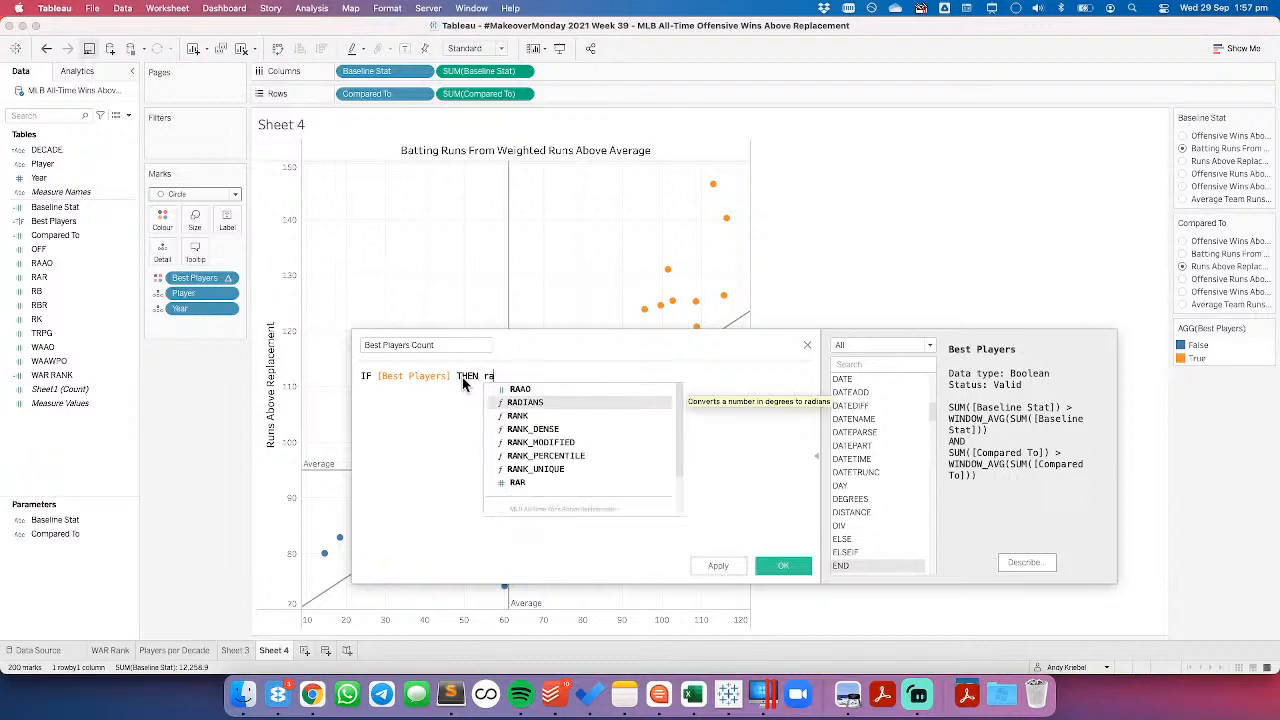
key("Down")
key("Down")
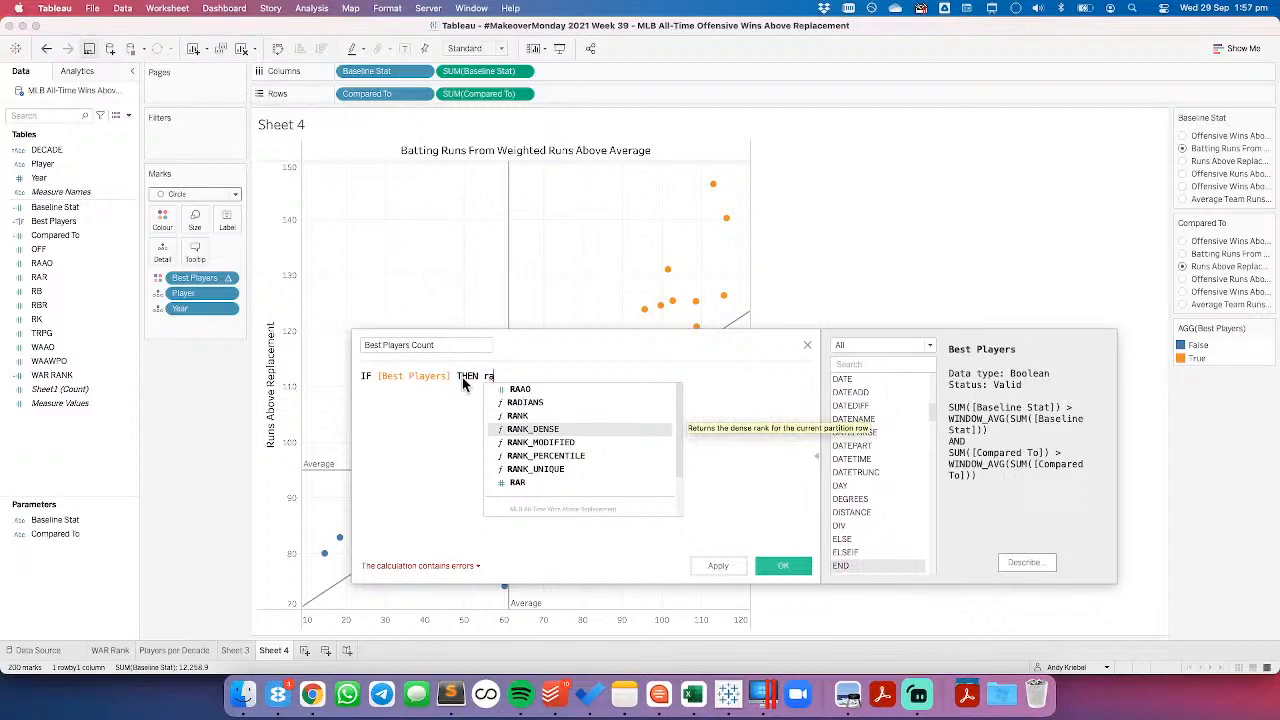
key("BackSpace")
type("k")
key("Return")
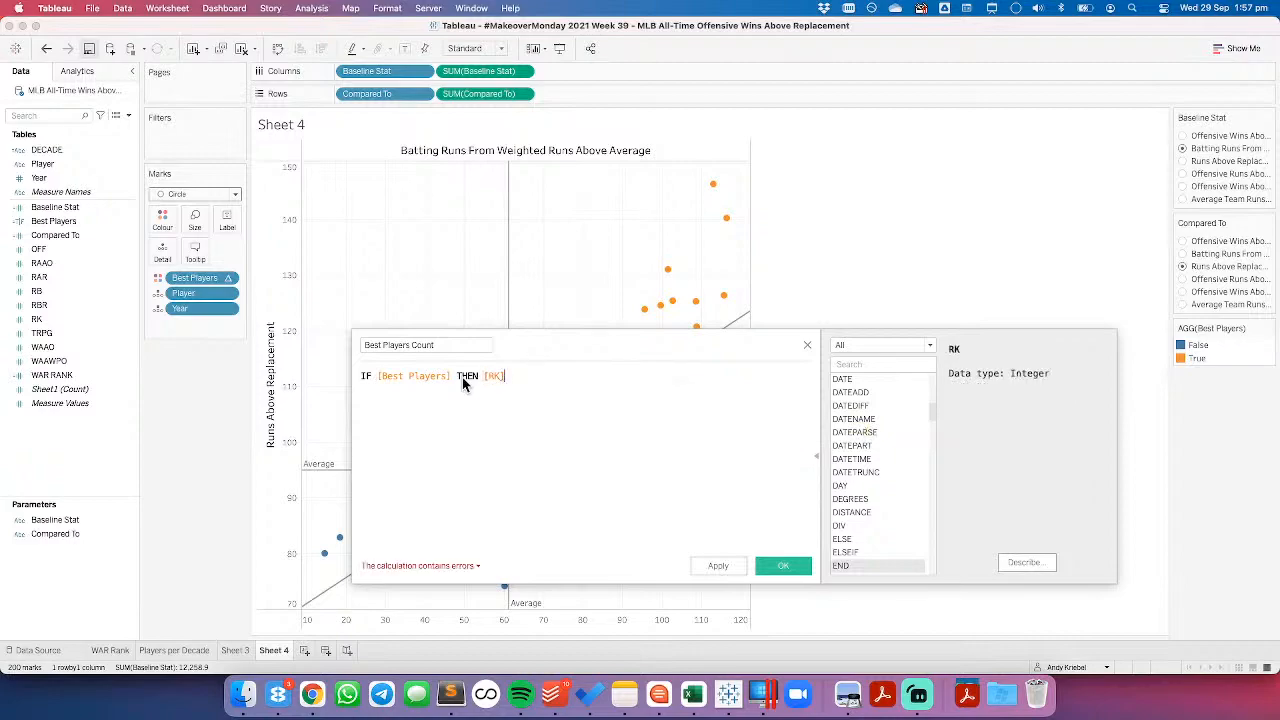
key("Return")
type("en")
key("Return")
key("Up")
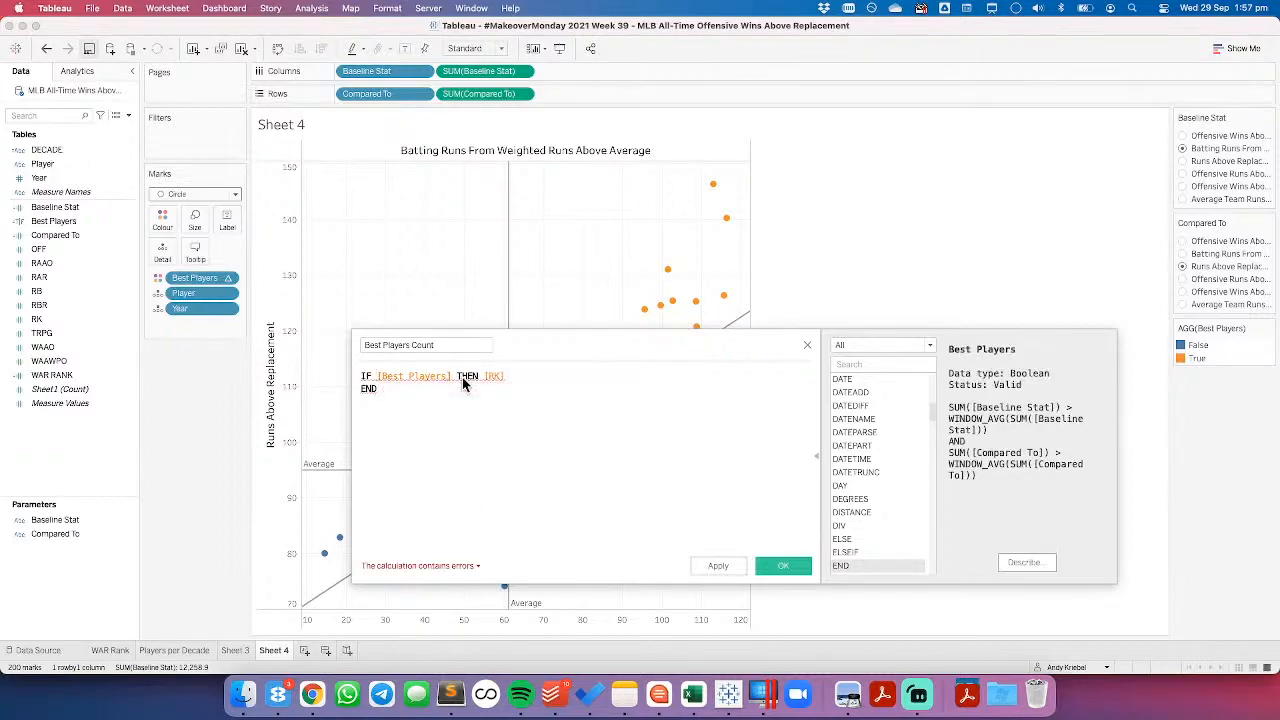
Step: Replace [RK] with 1 in the Best Players Count formula and save the calculated field
key("Right")
key("Right")
key("Right")
key("Right")
key("Right")
key("Right")
key("Right")
key("Right")
key("Right")
key("Right")
key("Right")
key("Right")
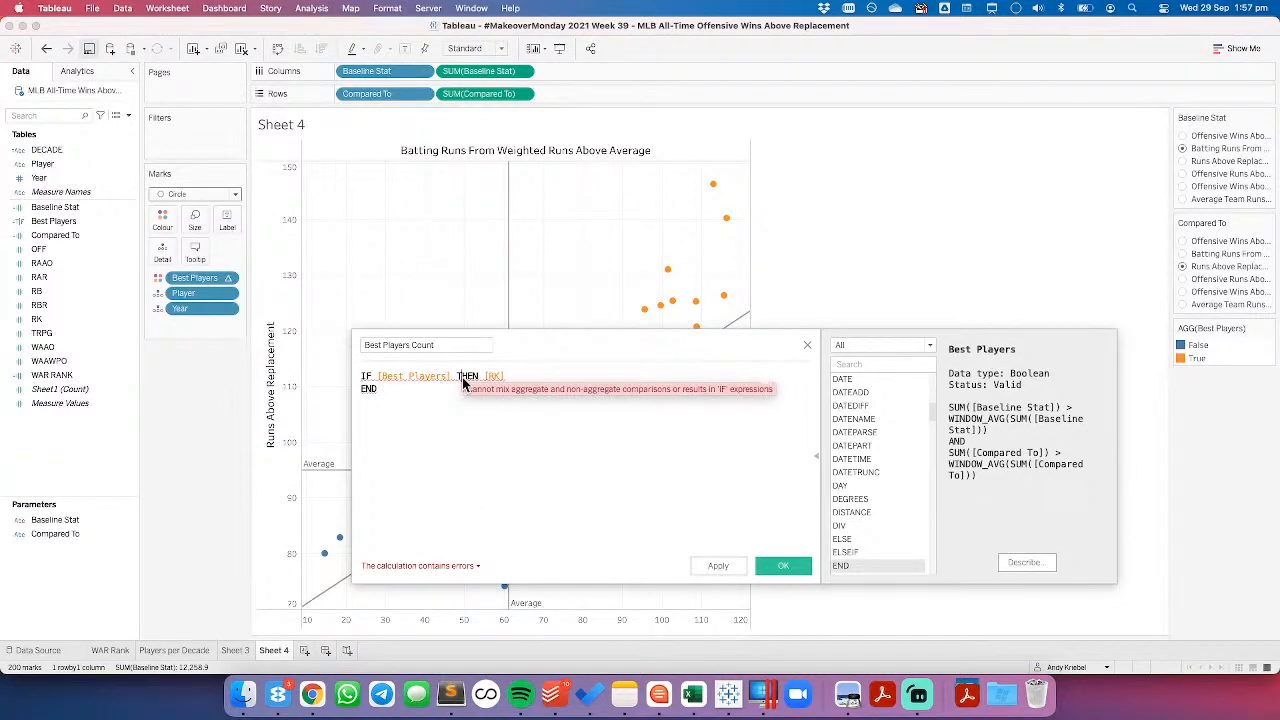
key("Left")
key("Left")
key("shift+End")
type("1")
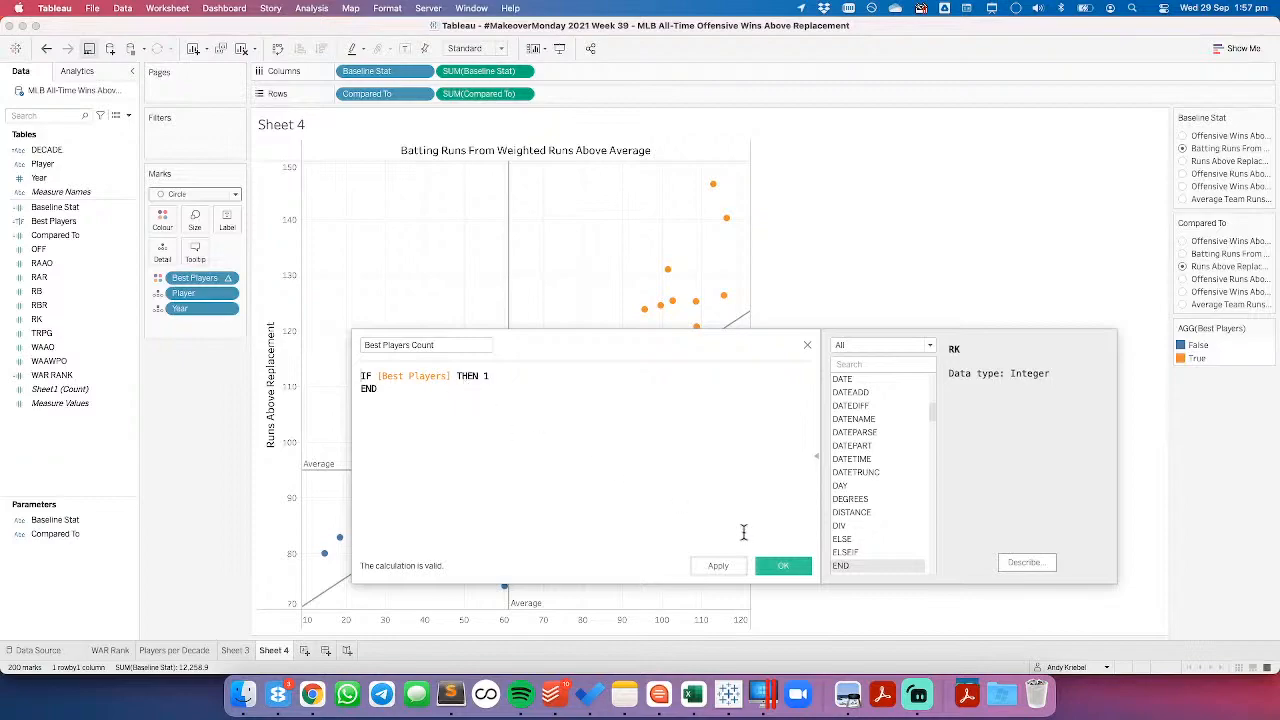
left_click(799, 565)
Step: Label the scatter plot marks with Best Players Count and review its table calculation settings
left_click_drag(92, 236, 226, 228)
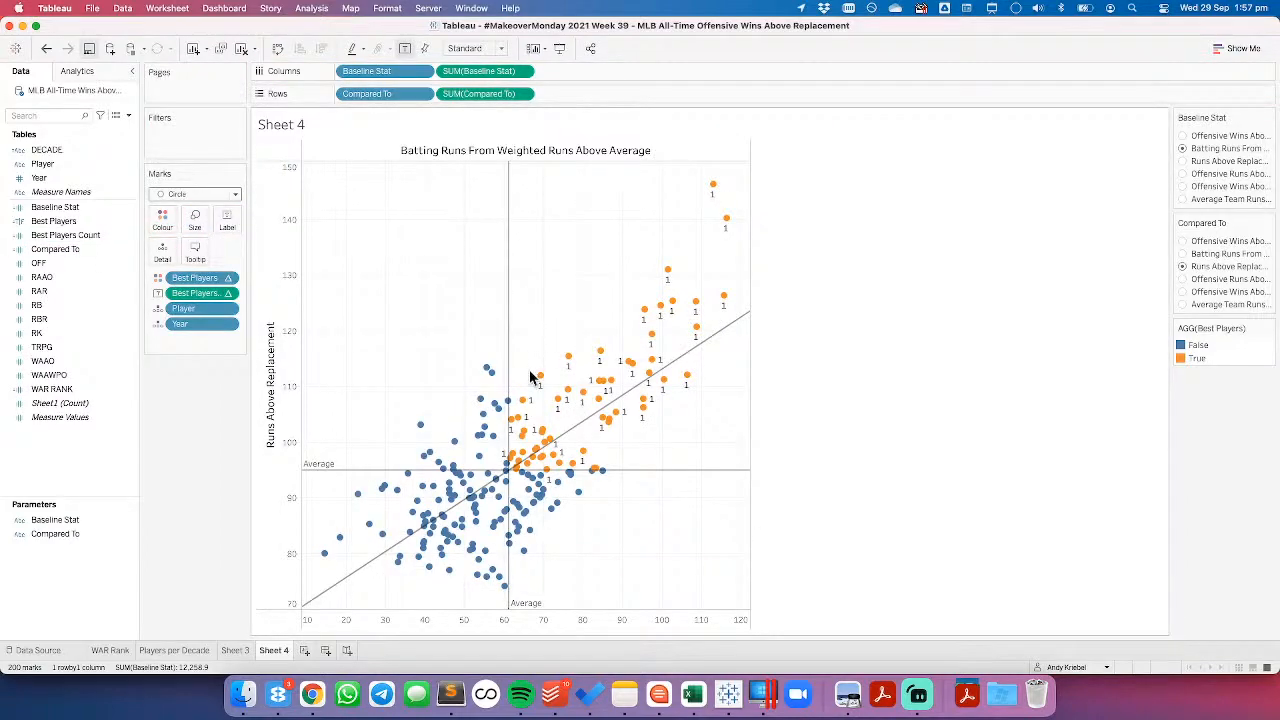
left_click(229, 293)
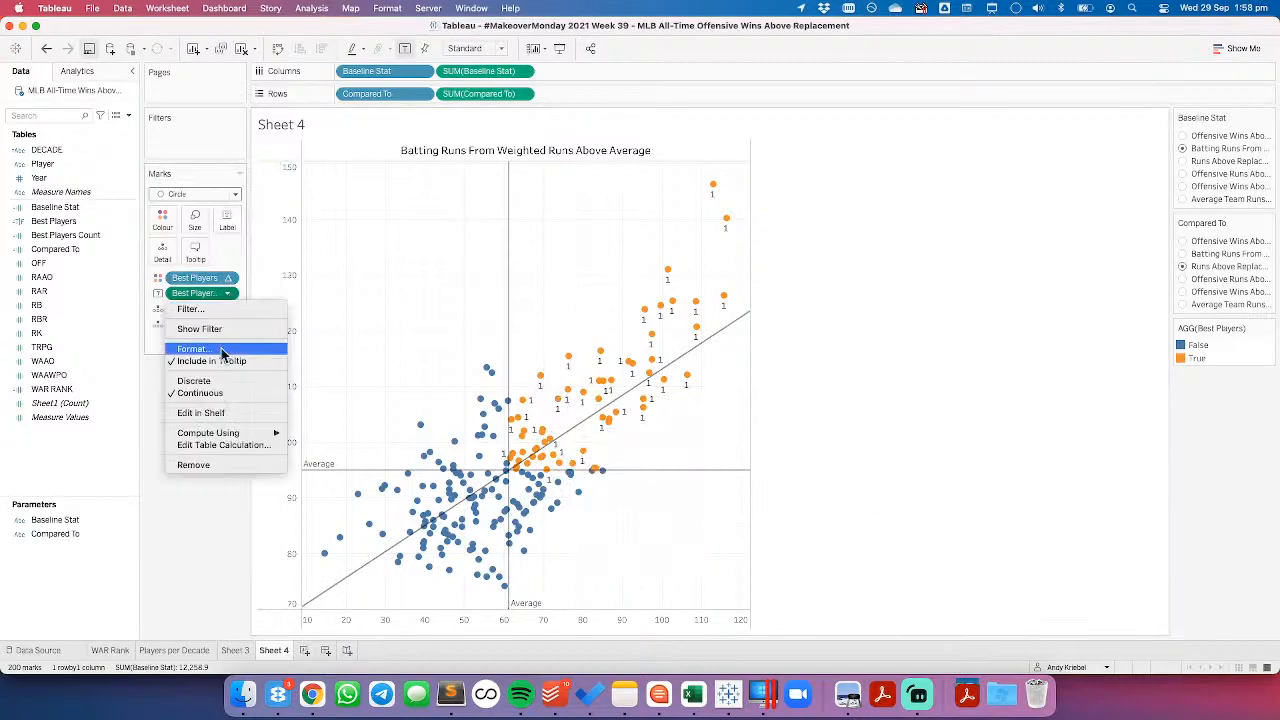
left_click(236, 444)
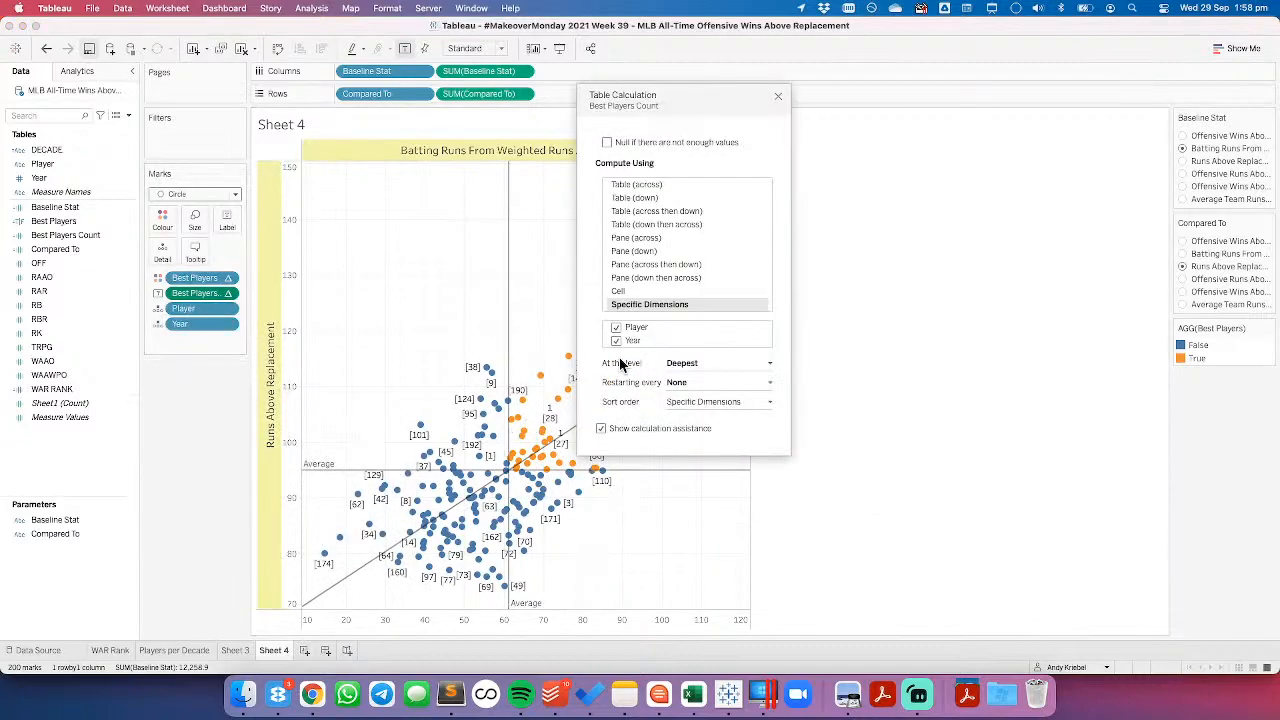
left_click(779, 98)
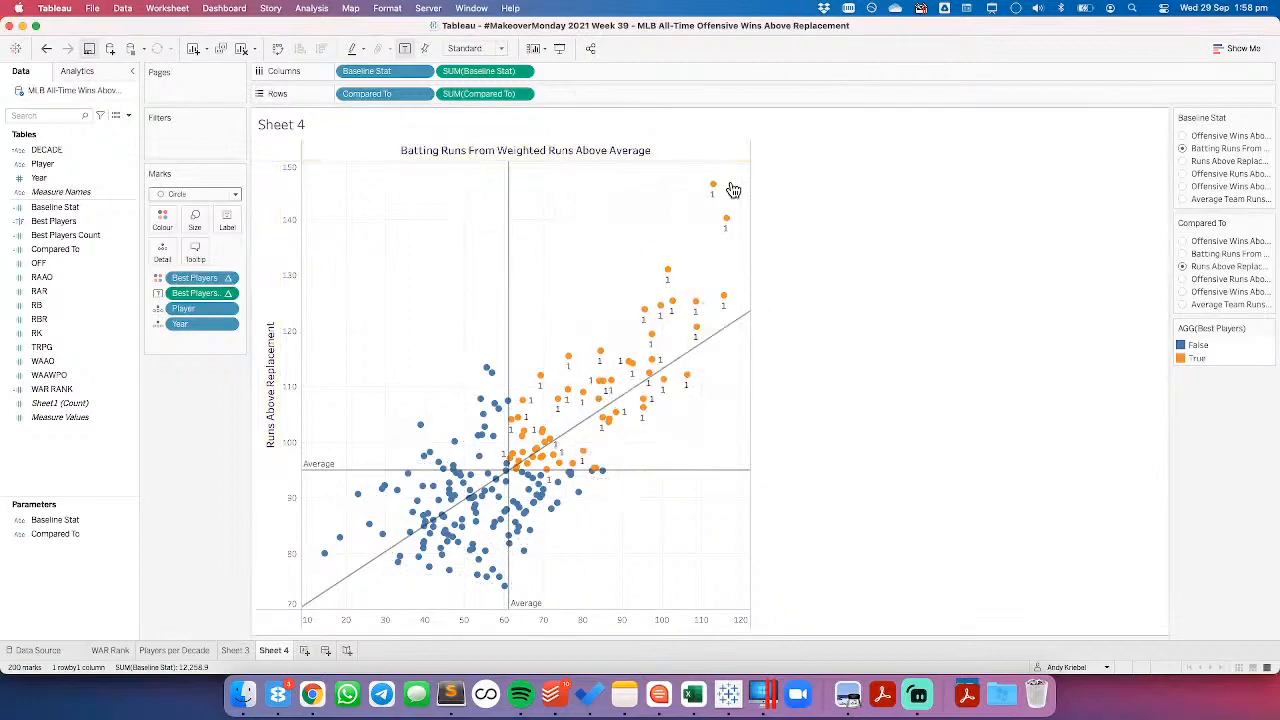
Step: Check the average lines by selecting the best players' marks, and turn off the recalculated line for the horizontal average
left_click_drag(737, 175, 512, 470)
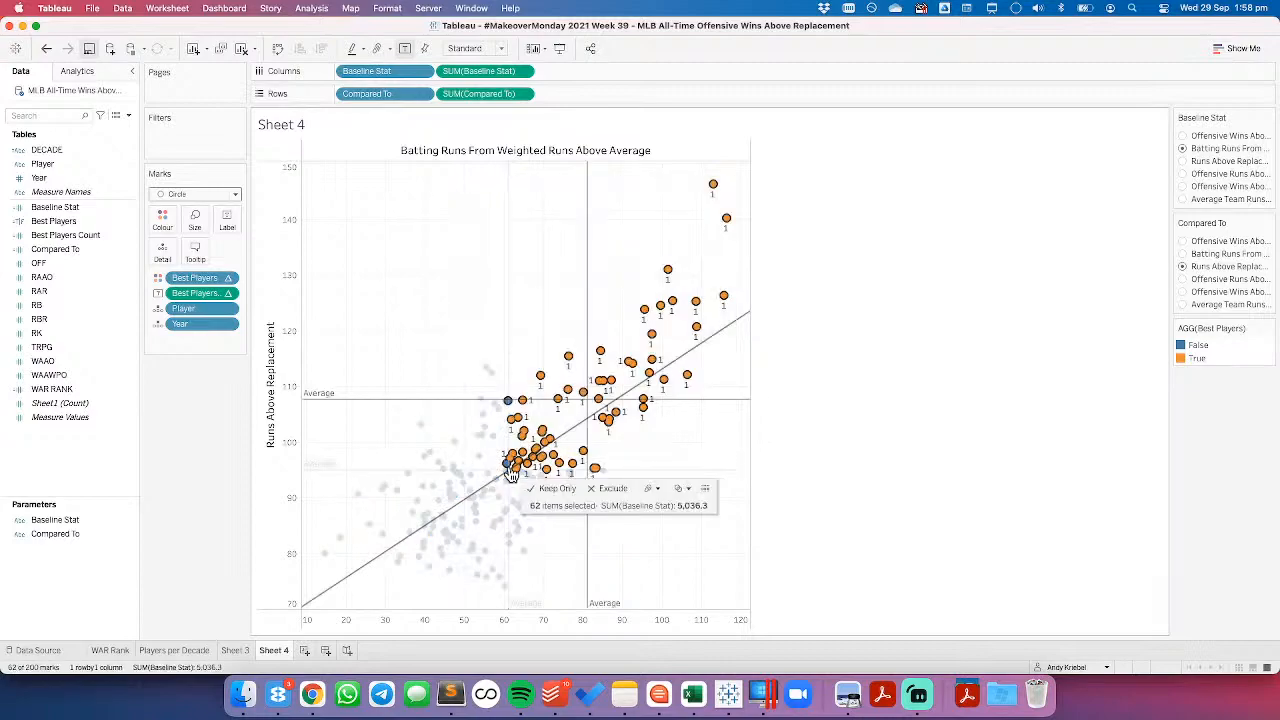
left_click(420, 349)
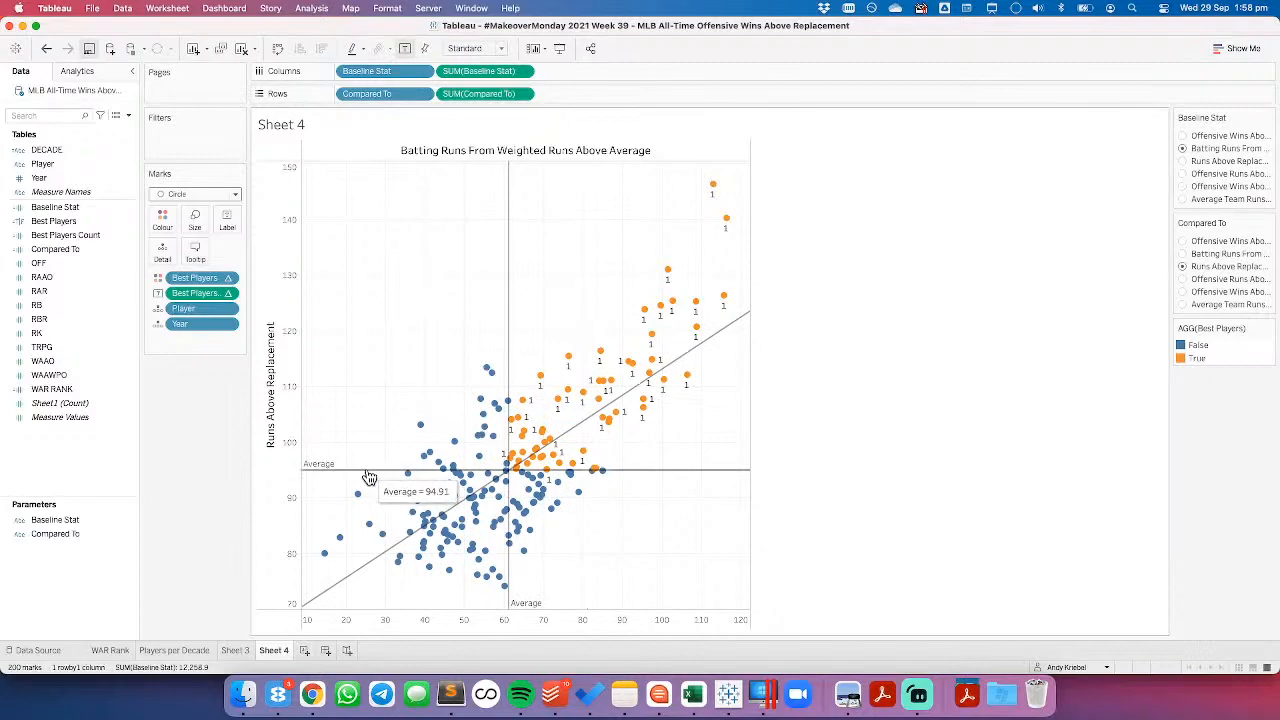
right_click(370, 477)
left_click(386, 479)
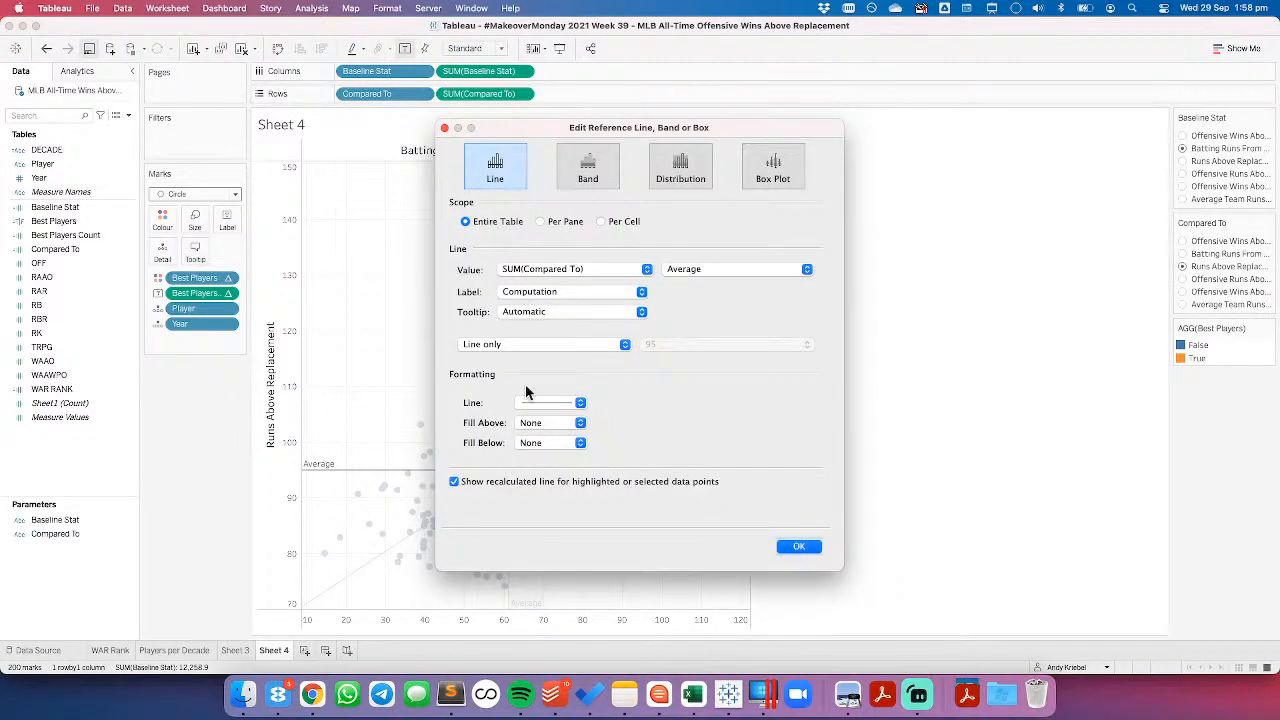
left_click(476, 486)
left_click_drag(570, 128, 673, 77)
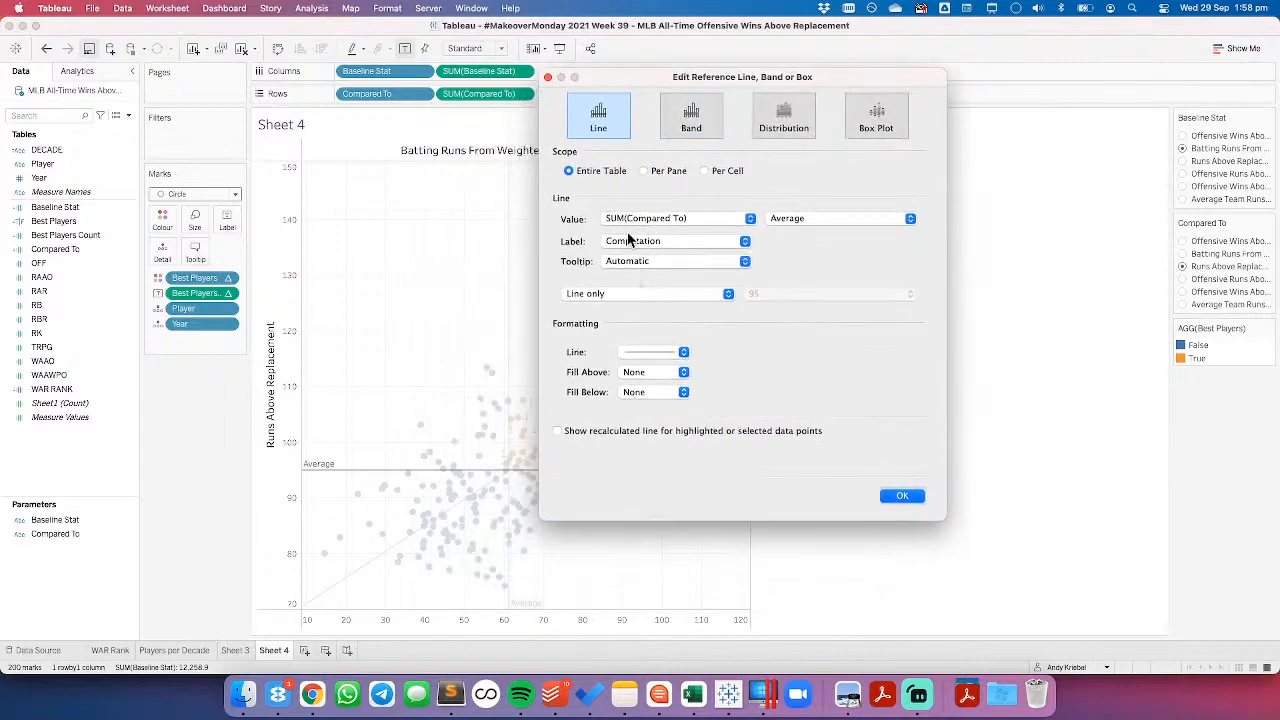
Step: Give the horizontal average line the custom label AVG: <Value> and set its tooltip to None
left_click(630, 243)
left_click(630, 255)
left_click(767, 240)
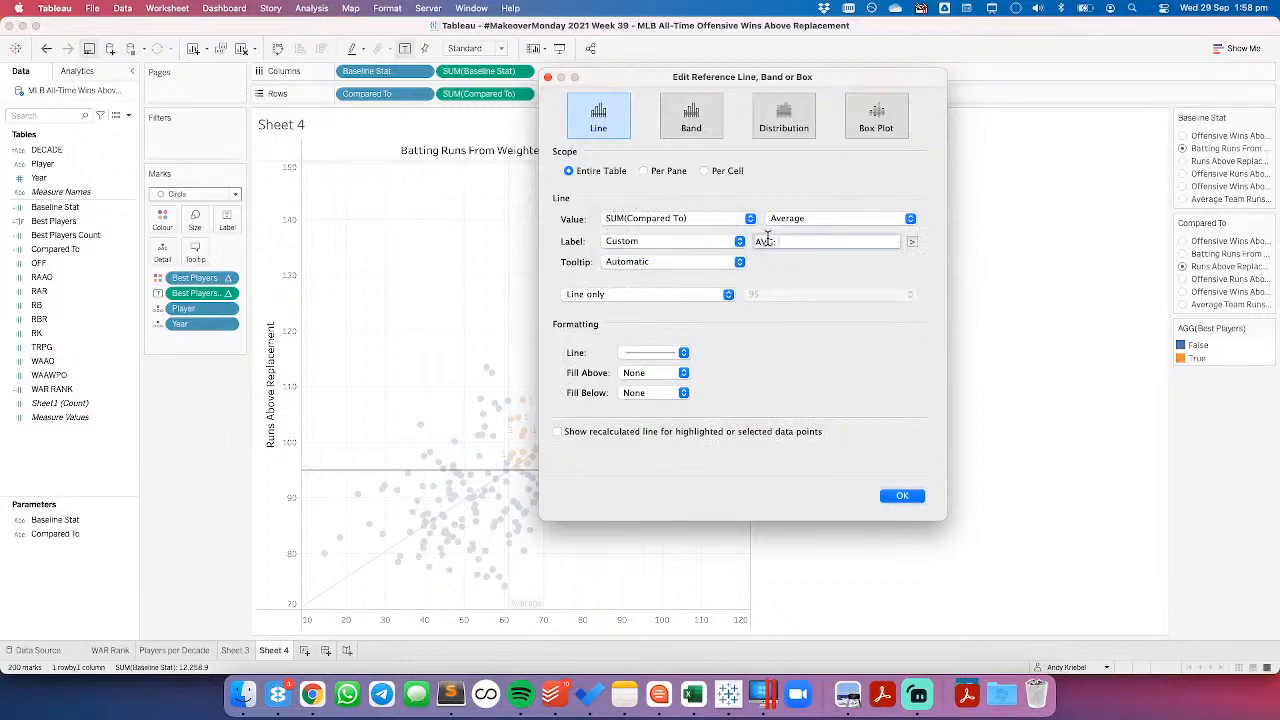
type("AVG:")
left_click(911, 242)
left_click(930, 288)
left_click(686, 261)
left_click(655, 253)
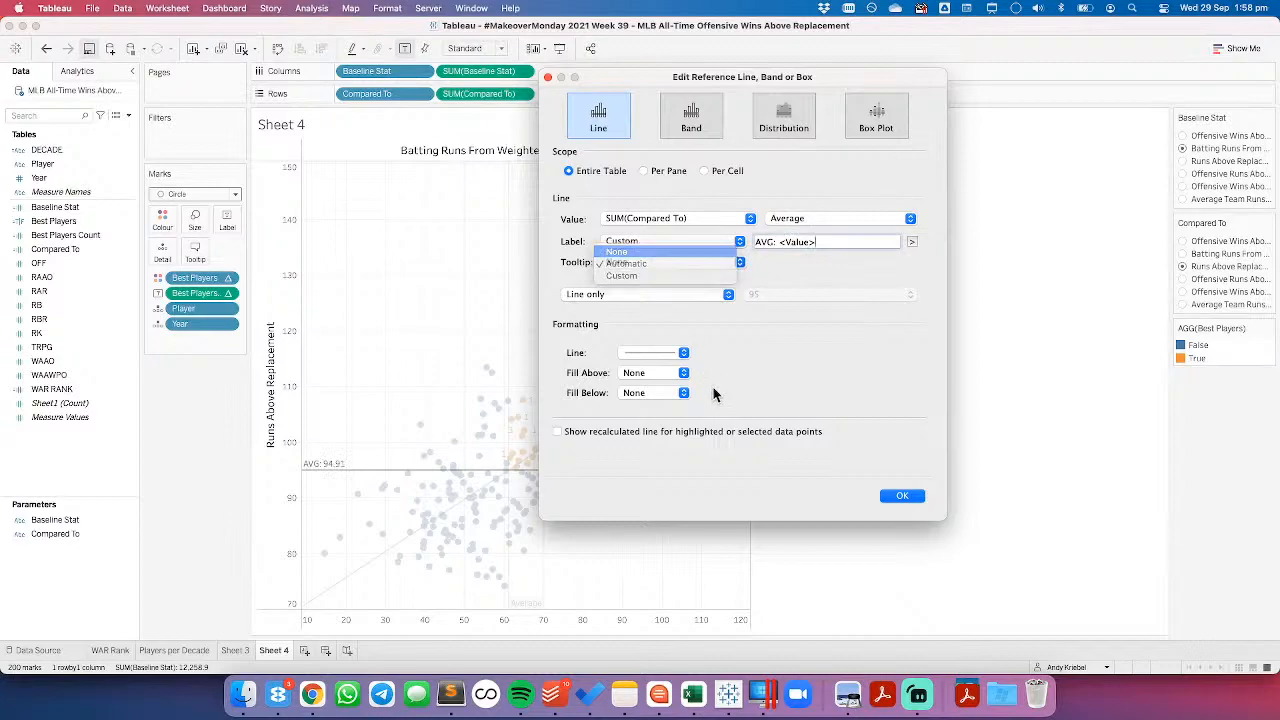
left_click_drag(834, 241, 736, 240)
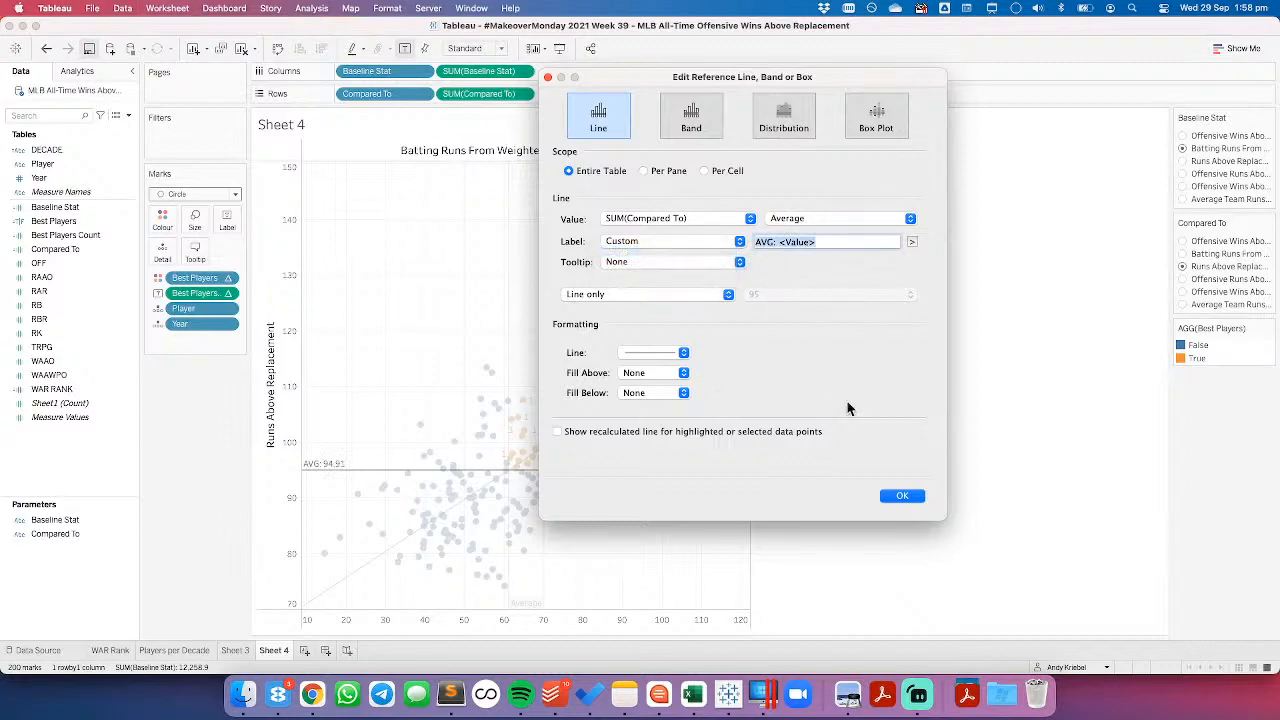
left_click(903, 497)
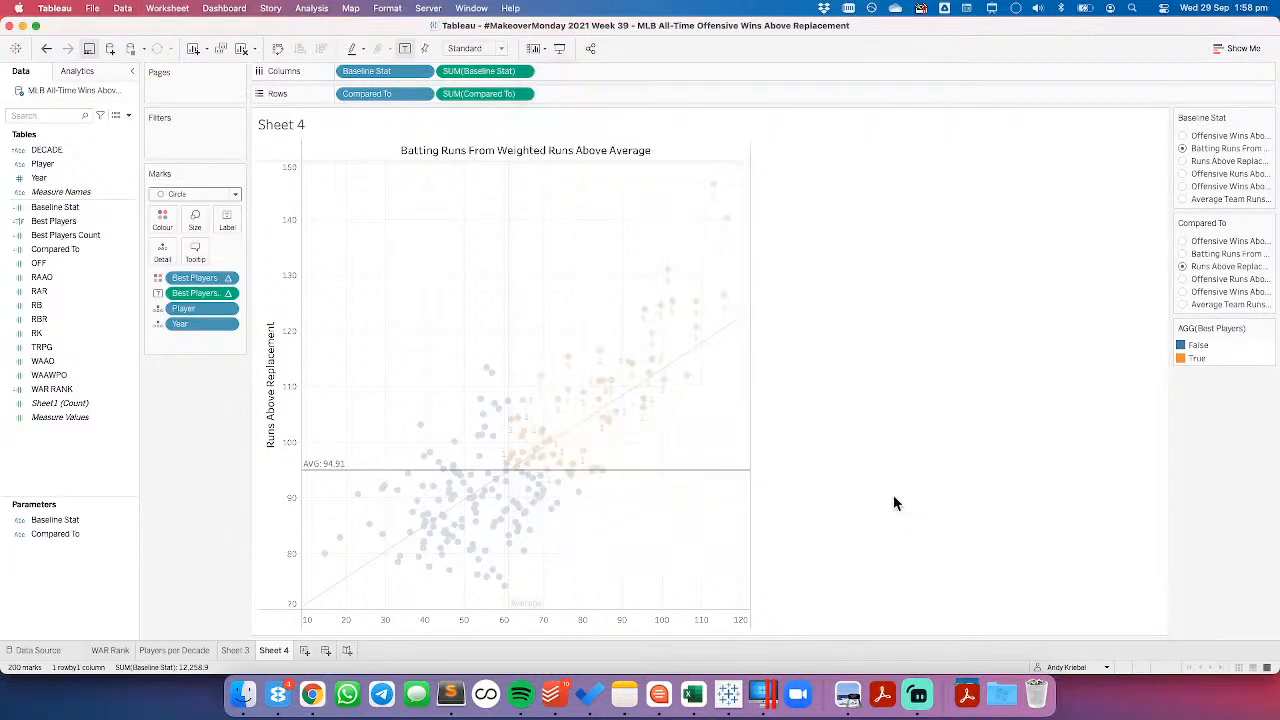
Step: Give the vertical average line the custom label Average: <Value>, with no tooltip and no recalculated line for selected points
right_click(511, 357)
left_click(532, 362)
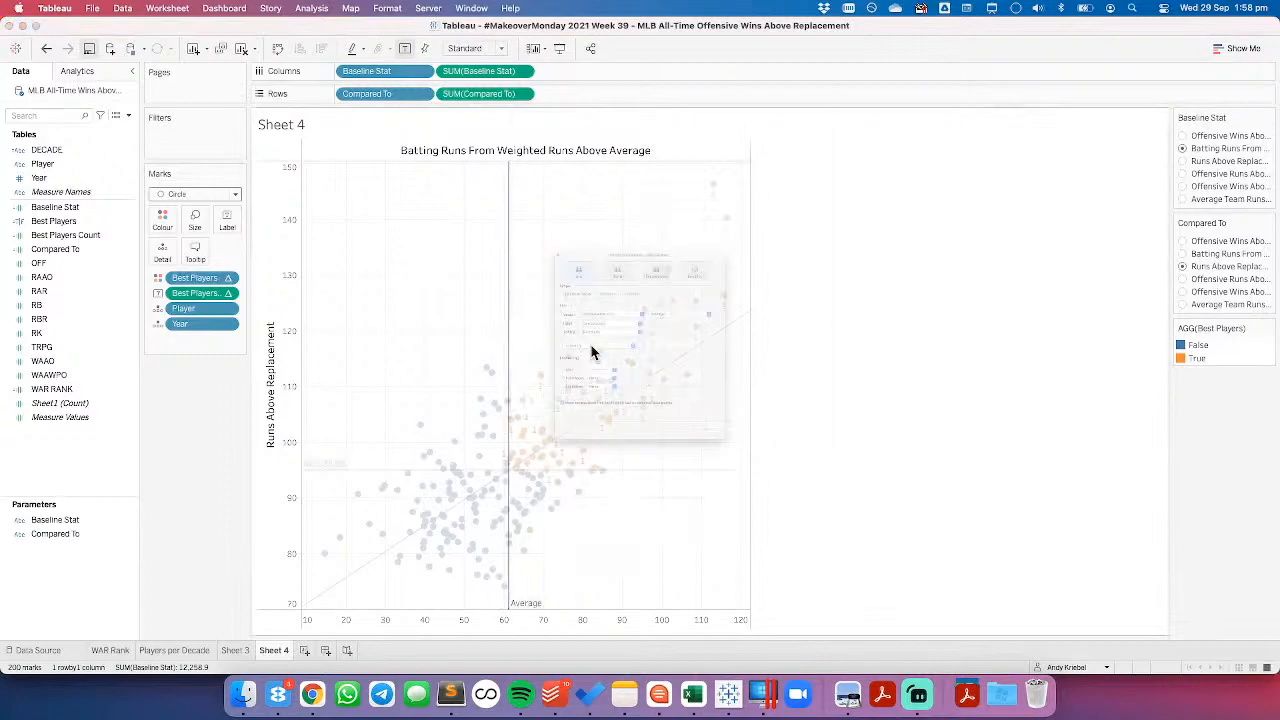
left_click(558, 292)
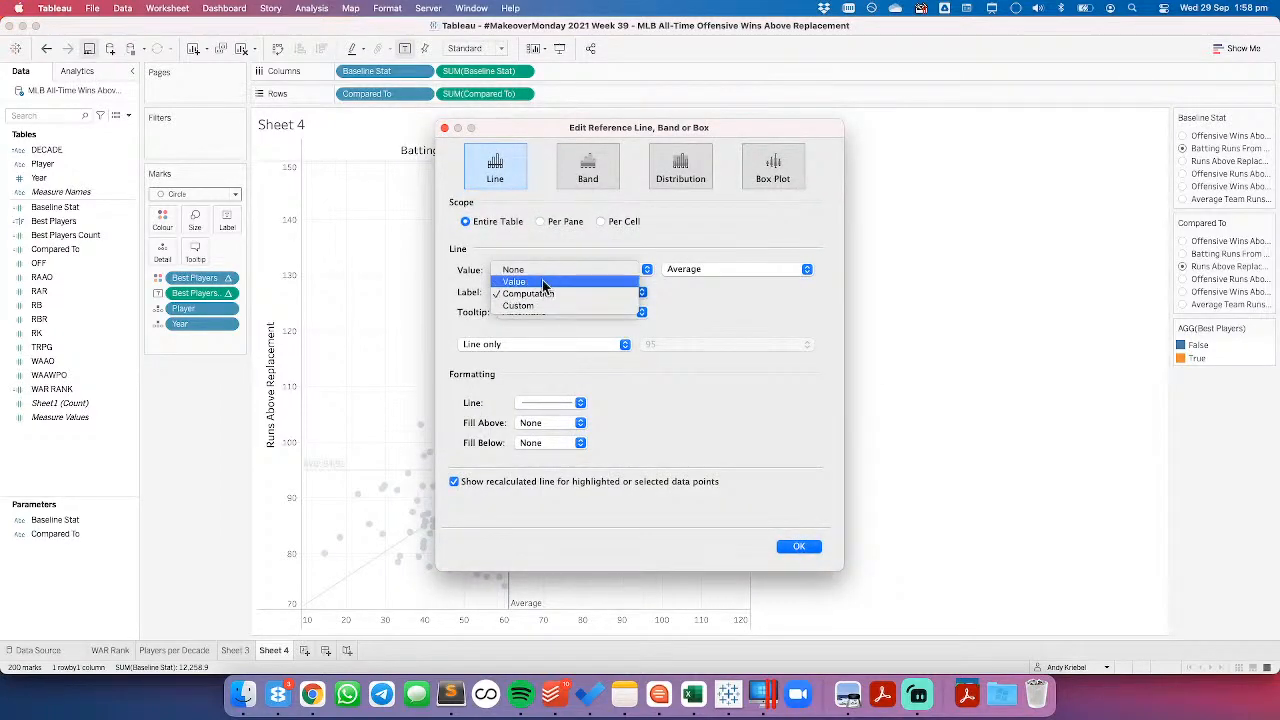
key("Return")
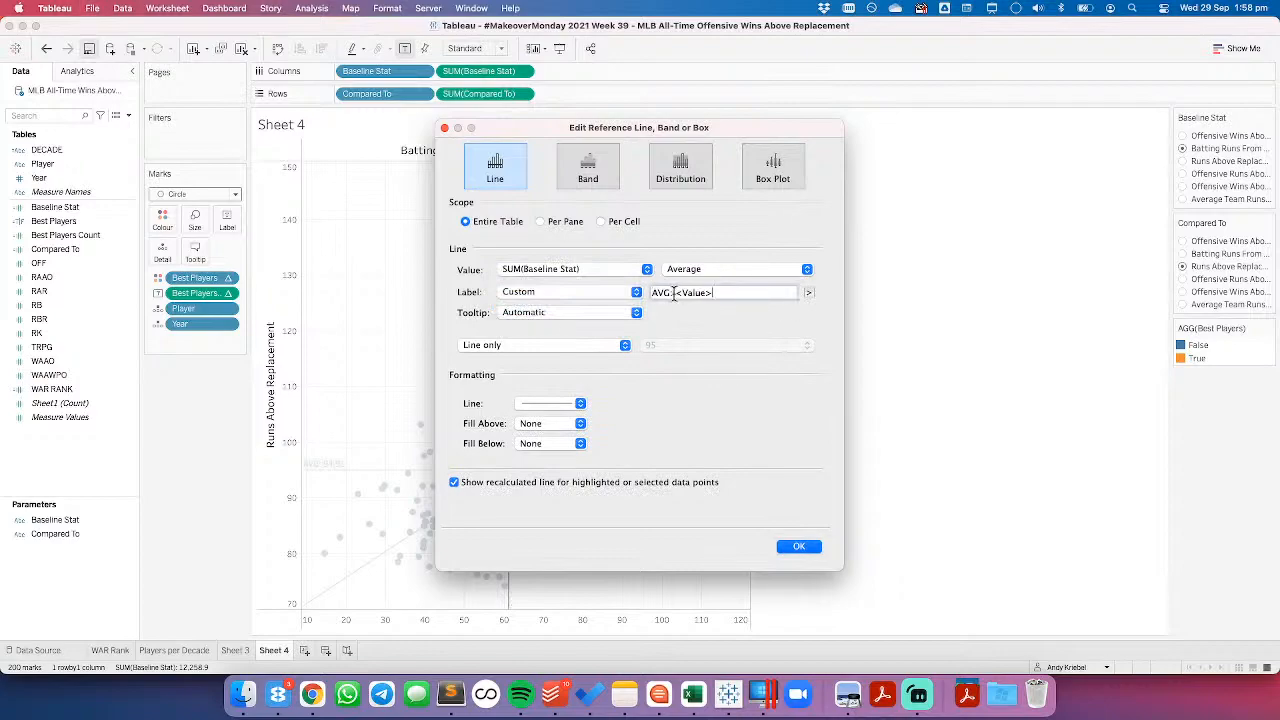
type("Average")
left_click(472, 484)
left_click(576, 314)
left_click(571, 303)
left_click(785, 545)
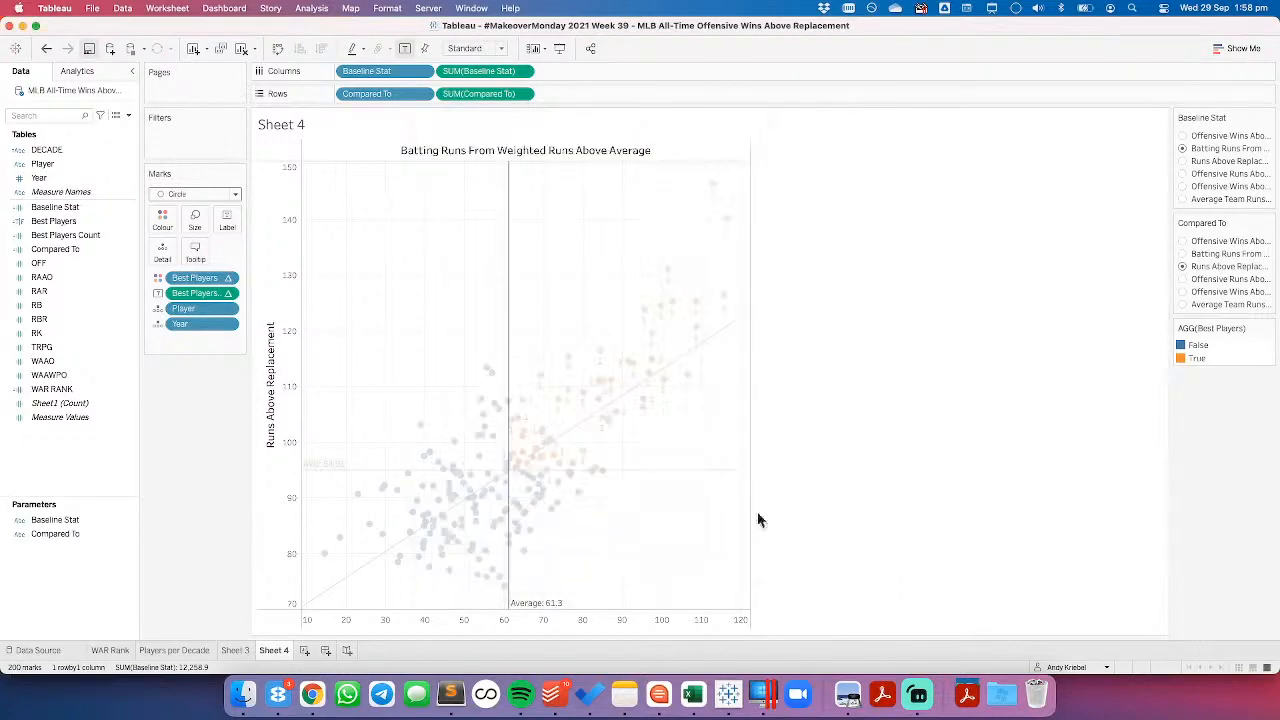
Step: Open the formatting options of the vertical average line
right_click(511, 604)
left_click(533, 621)
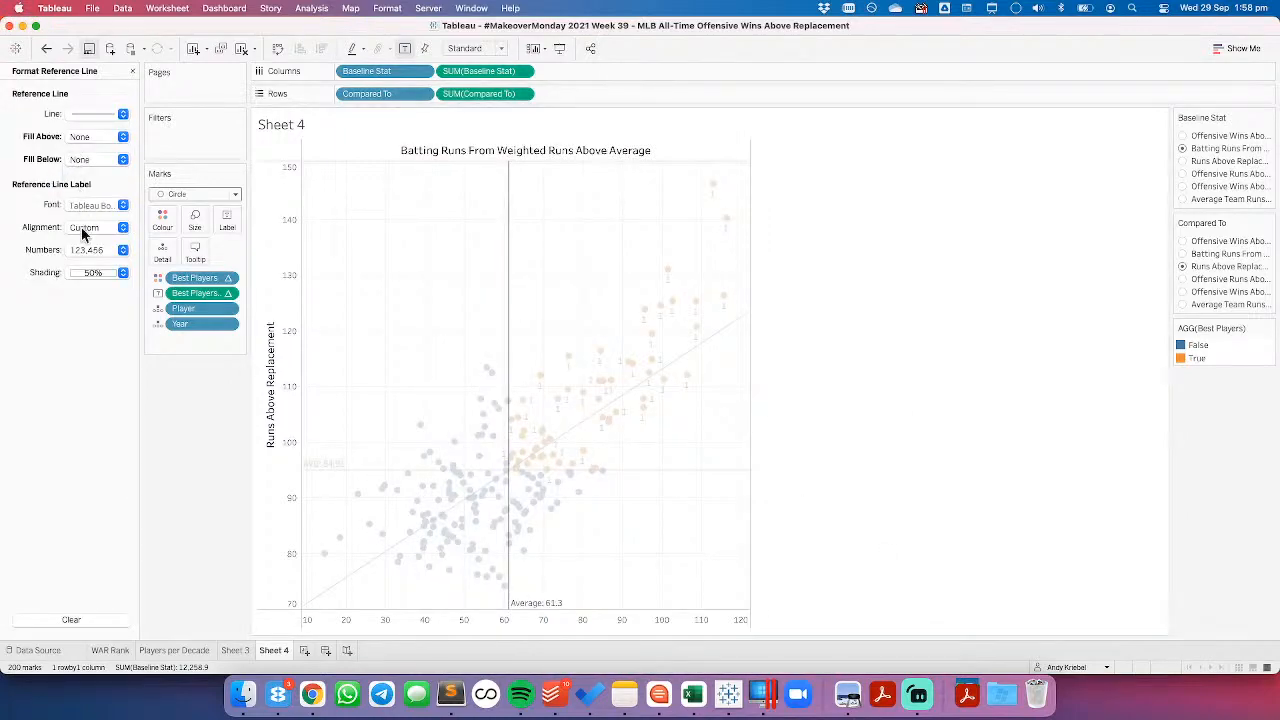
Step: Align the vertical average line's label to the top of the chart
left_click(84, 228)
left_click(117, 353)
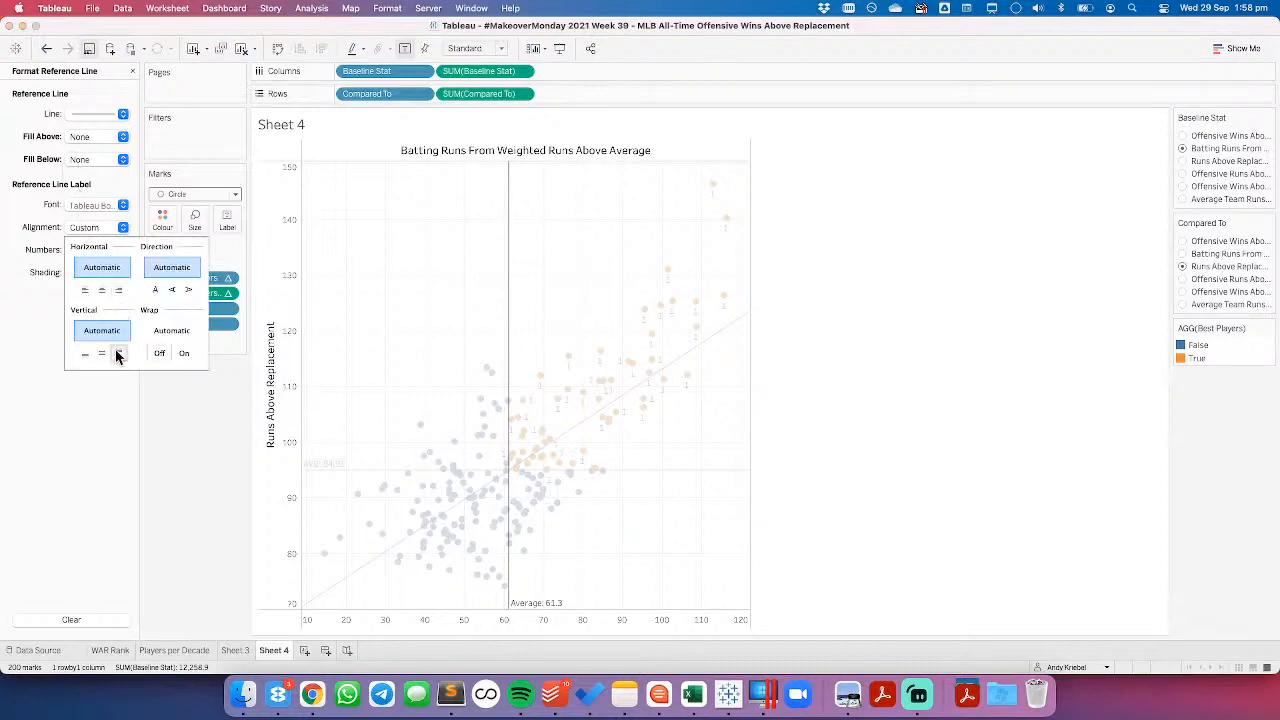
left_click(418, 291)
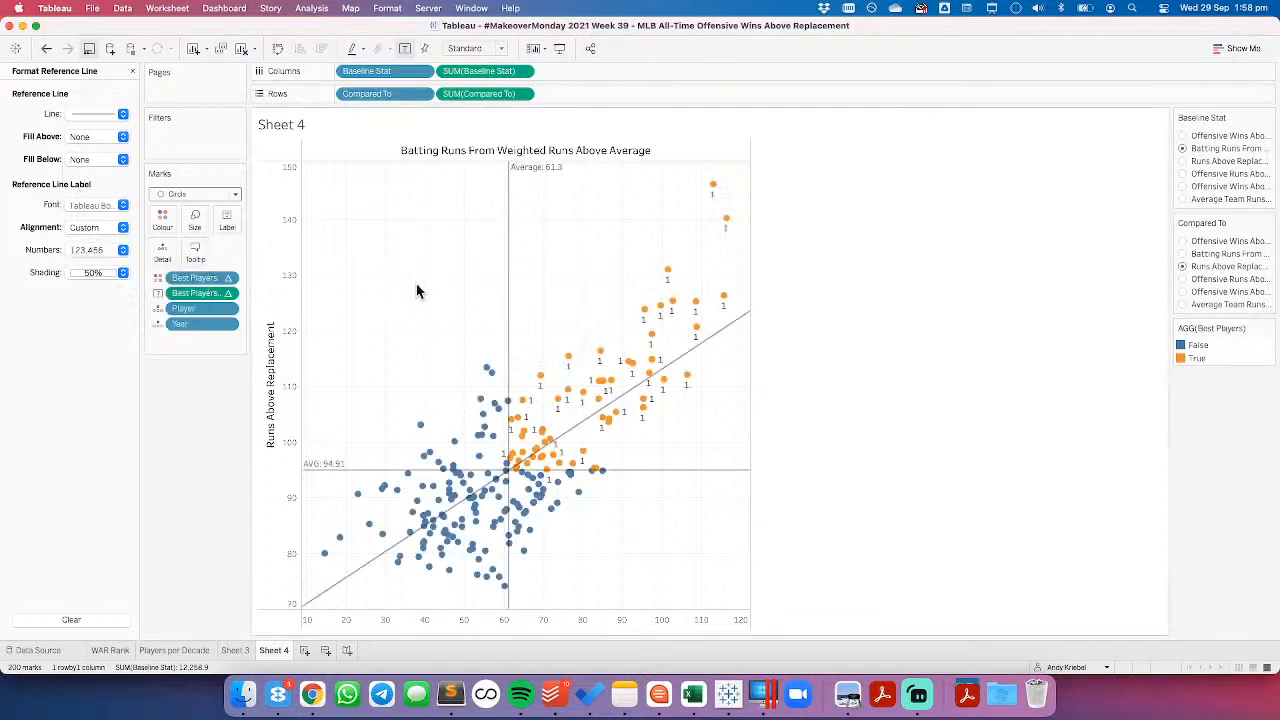
Step: Change the horizontal average line's custom label to "Average: <Value>" and close the formatting pane
left_click(327, 469)
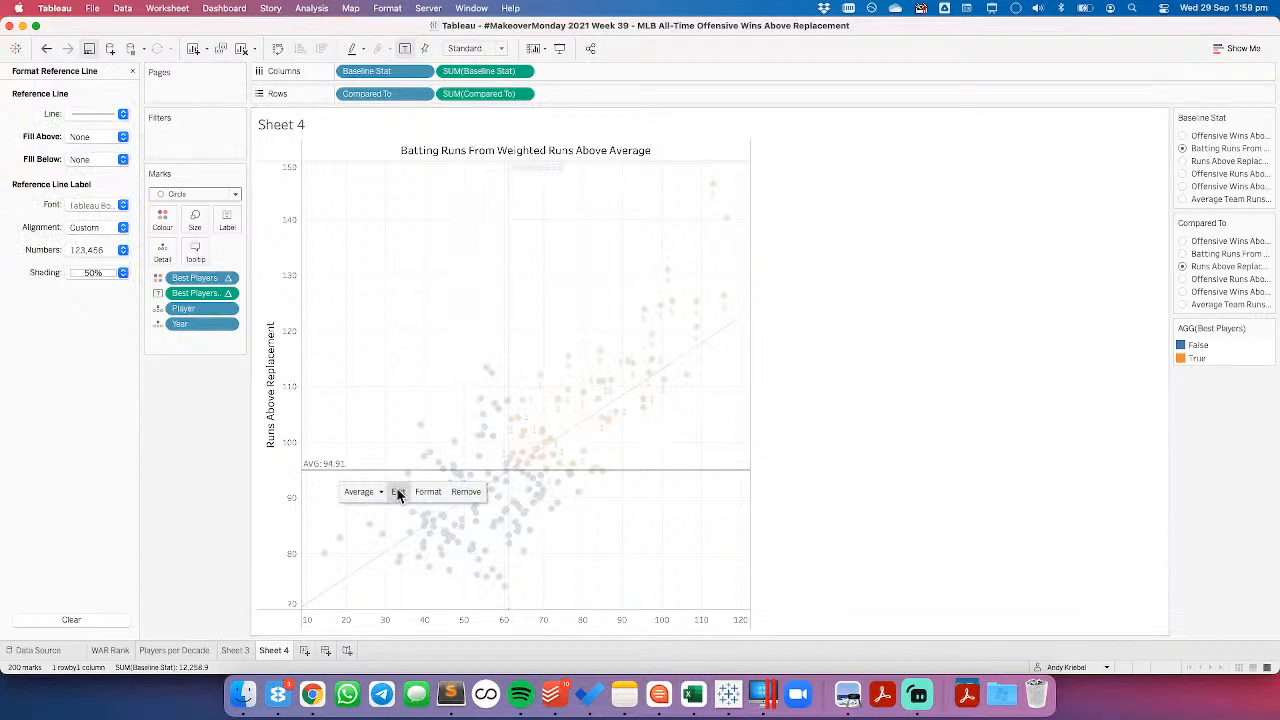
left_click(708, 444)
left_click(676, 292)
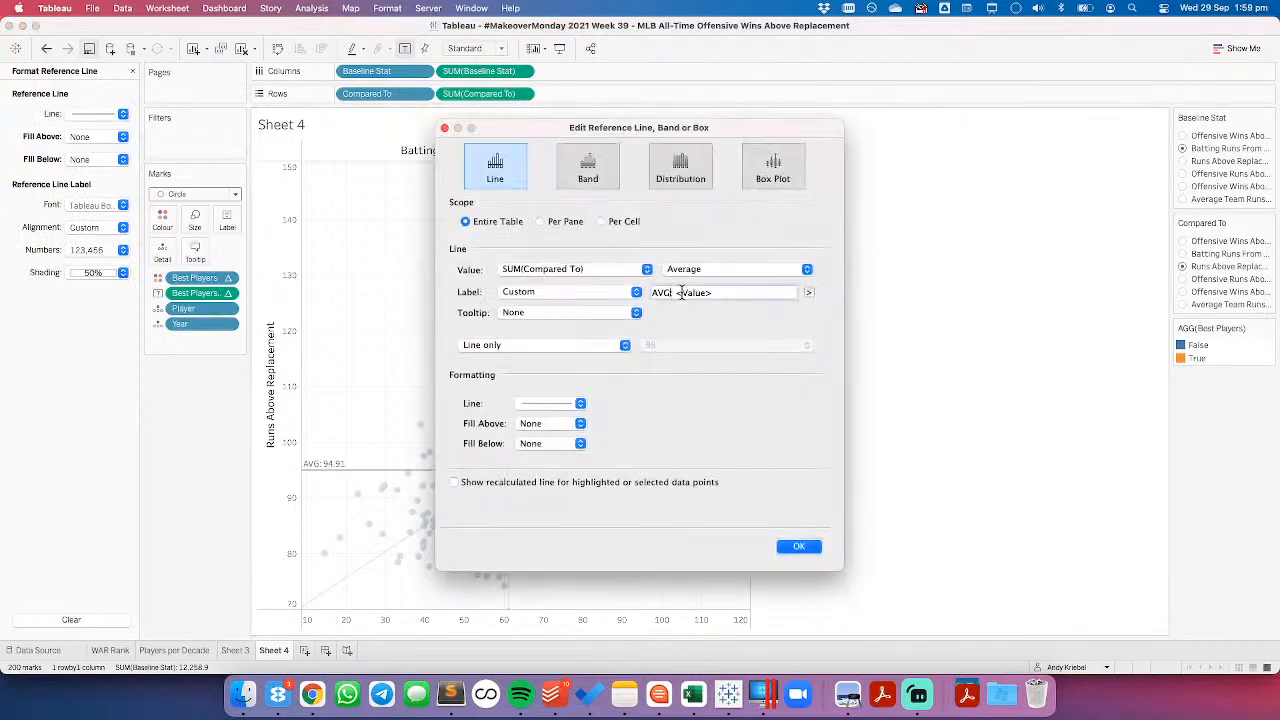
key("BackSpace")
key("BackSpace")
key("BackSpace")
key("BackSpace")
type("Average:")
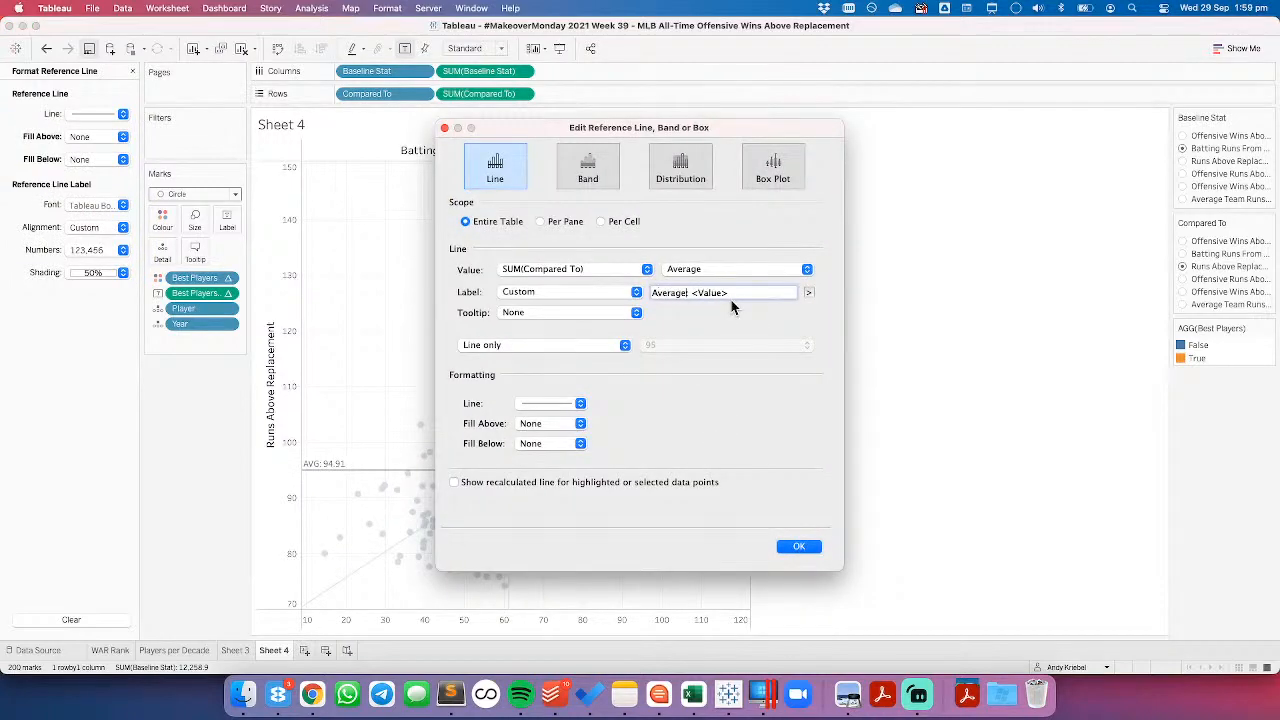
left_click(795, 545)
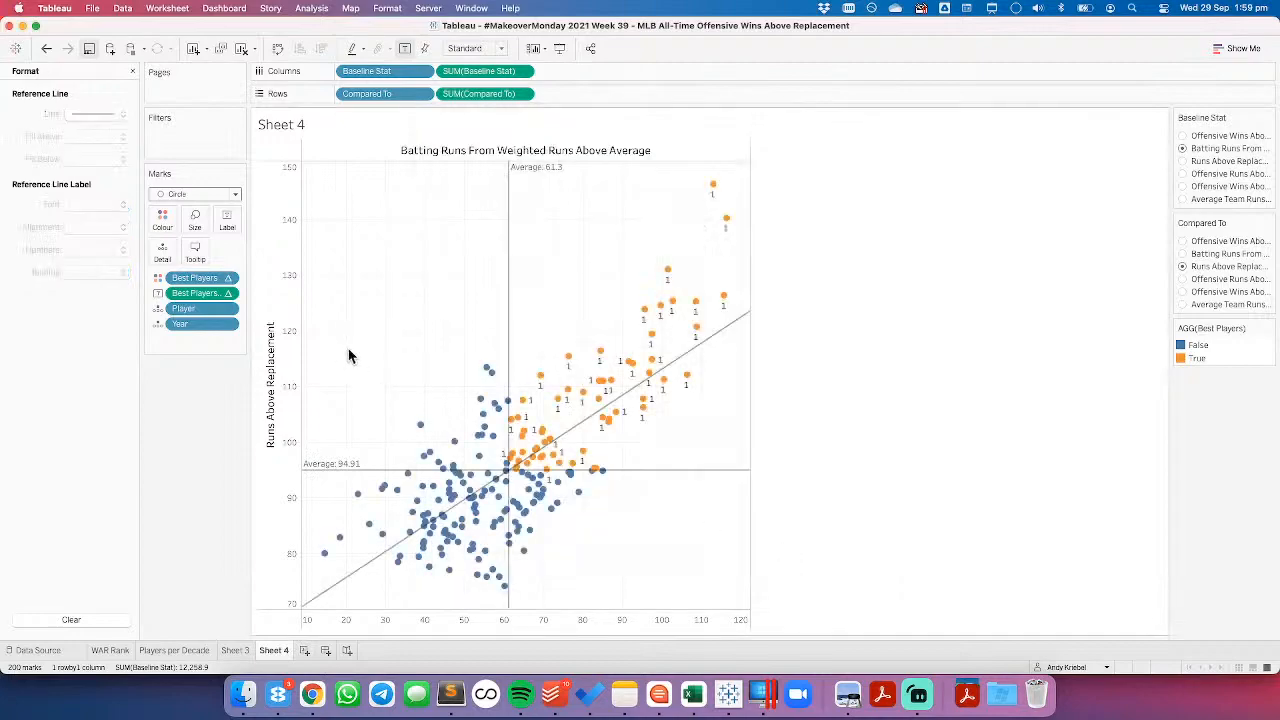
left_click(132, 71)
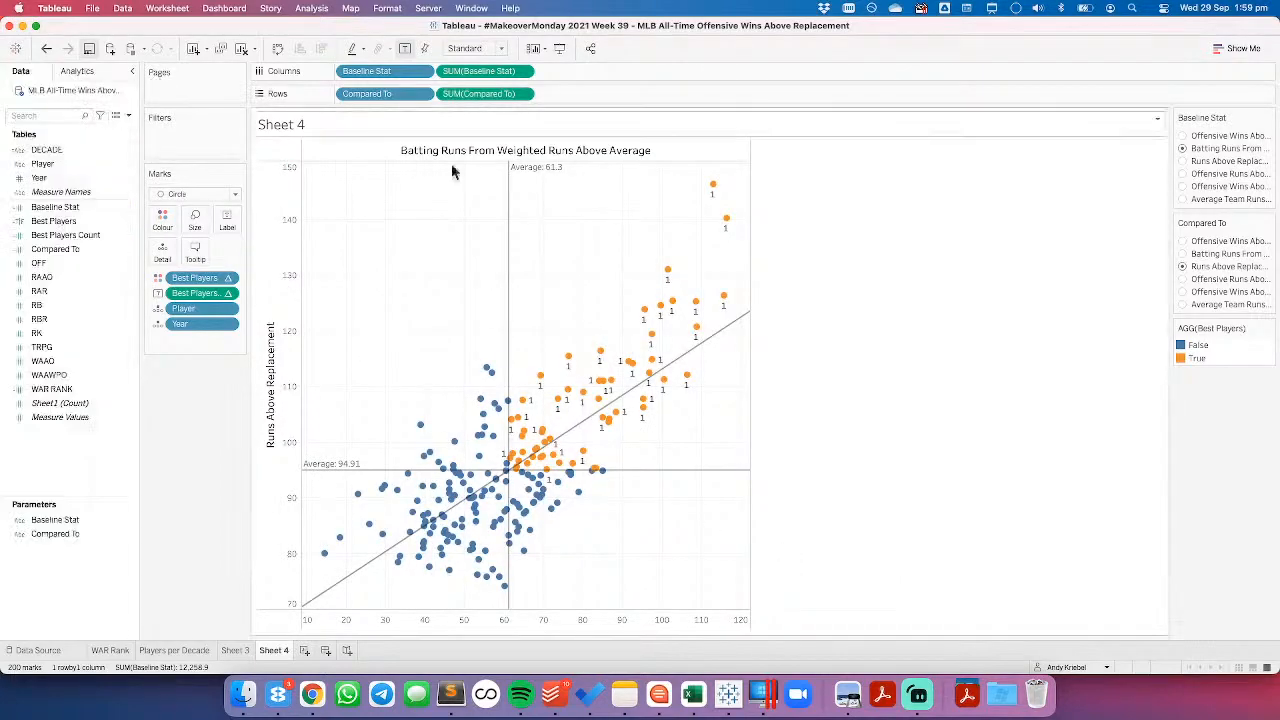
Step: Format the vertical average line's label as Number (Custom) with 1 decimal place
right_click(510, 232)
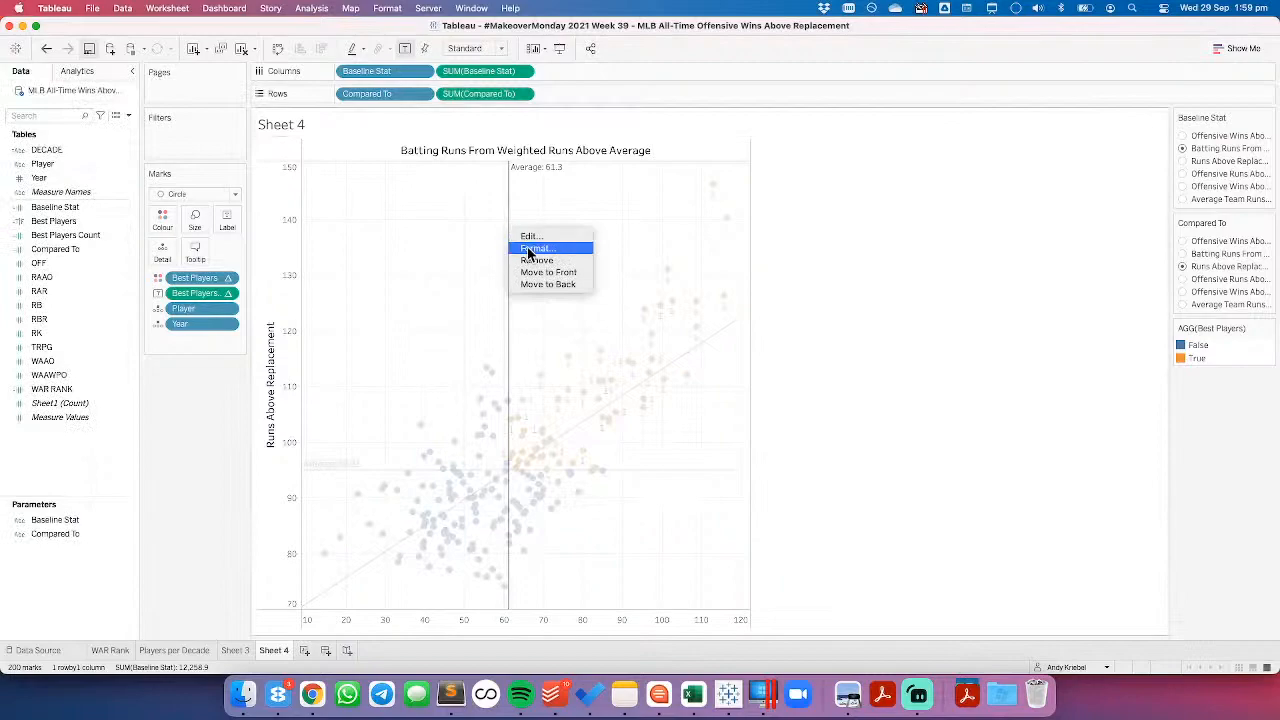
left_click(535, 248)
left_click(86, 250)
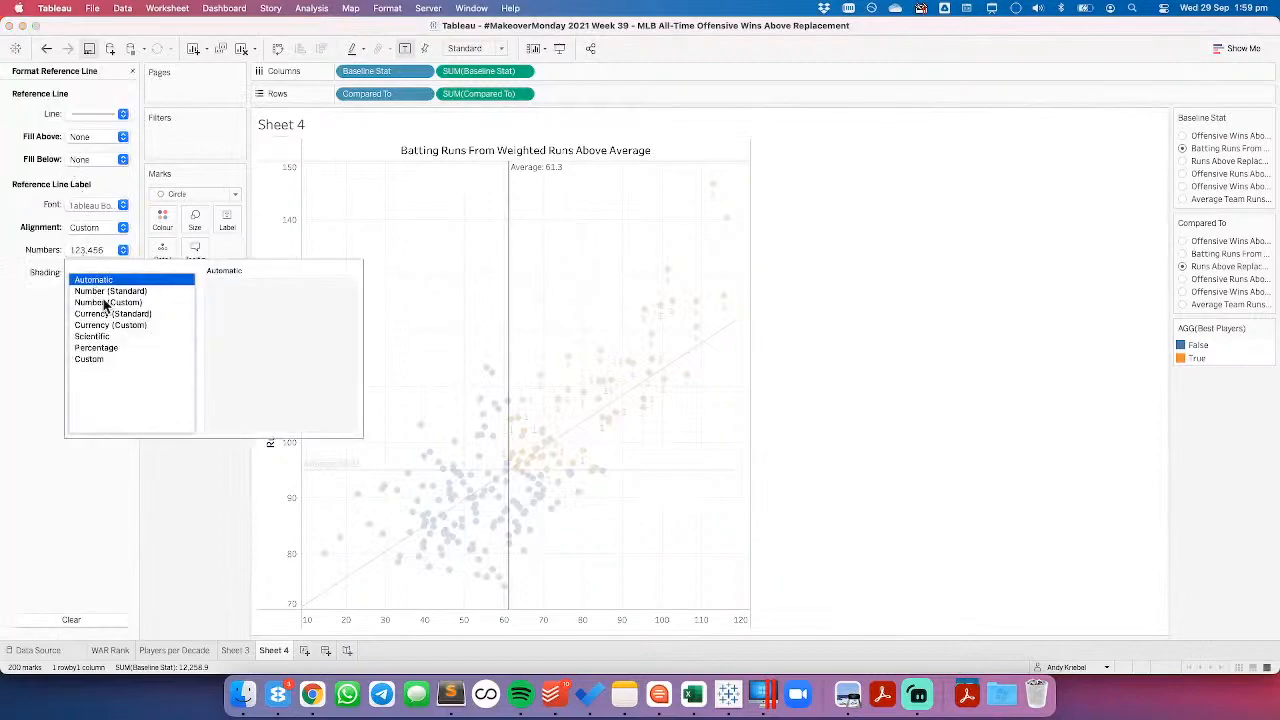
left_click(113, 302)
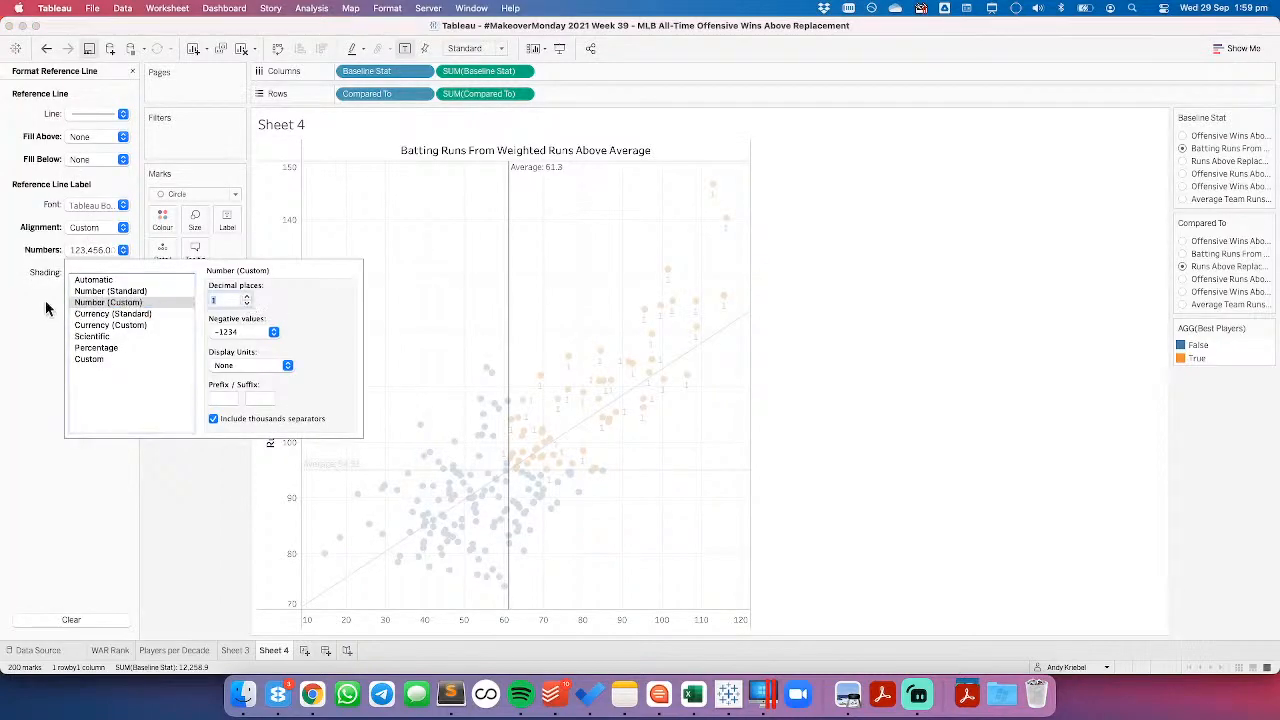
Step: Set the vertical average line's label shading to 0%
left_click(80, 274)
left_click_drag(102, 397, 153, 396)
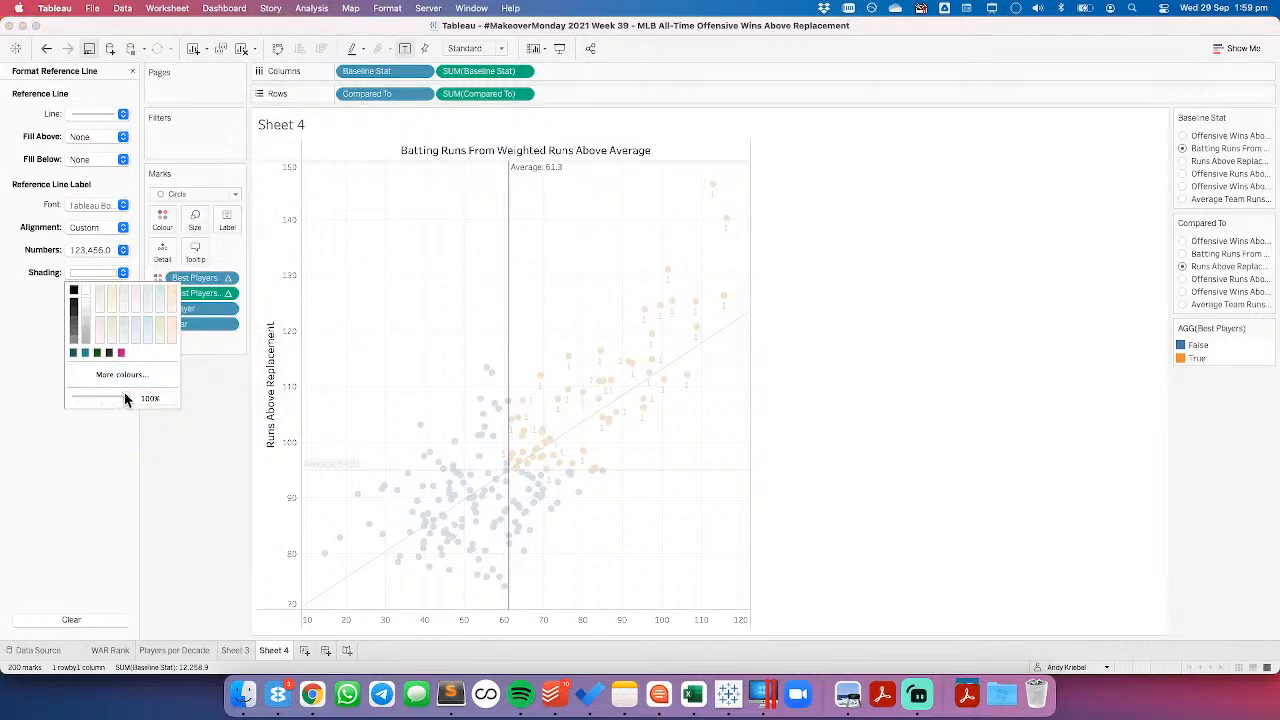
left_click(122, 399)
left_click(418, 322)
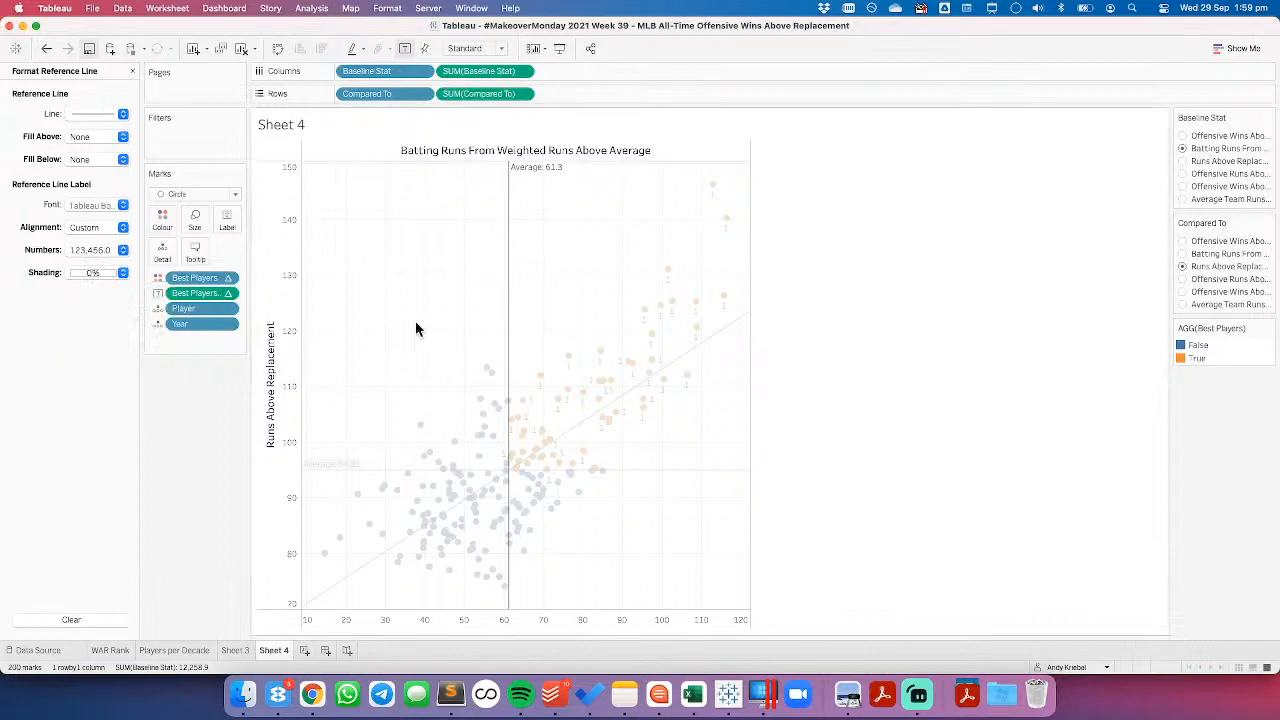
Step: Give the horizontal average line's label 0% shading and a custom number format with 1 decimal place
left_click(366, 471)
left_click(83, 273)
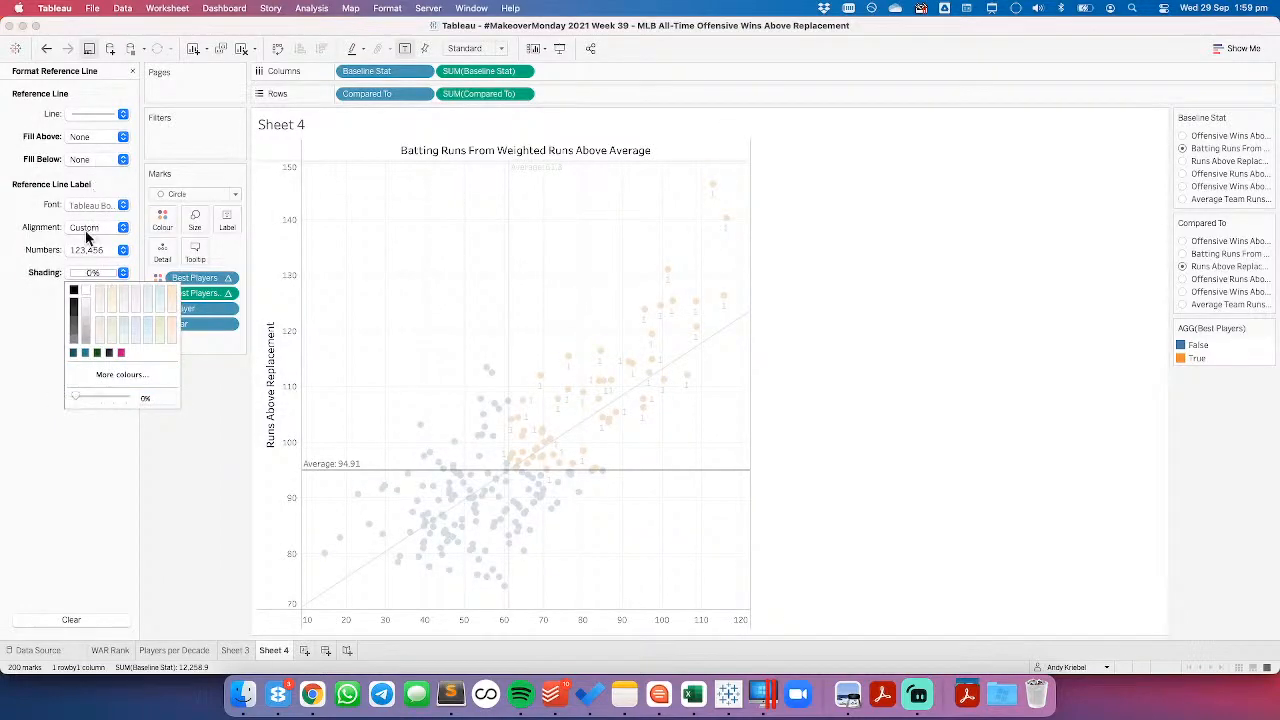
left_click(93, 249)
left_click(114, 303)
left_click(251, 304)
left_click(438, 290)
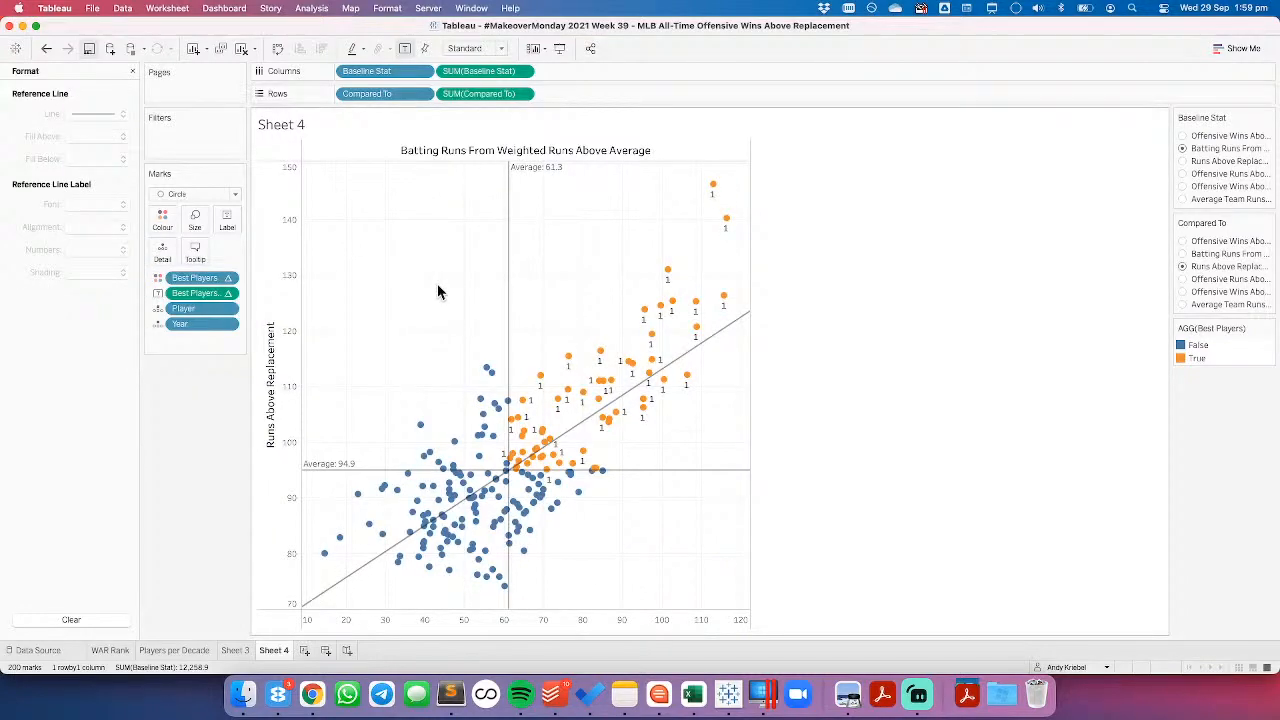
Step: Highlight the marks above both average lines, then clear the selection and close the formatting pane
left_click_drag(736, 172, 509, 468)
left_click(384, 322)
left_click(132, 71)
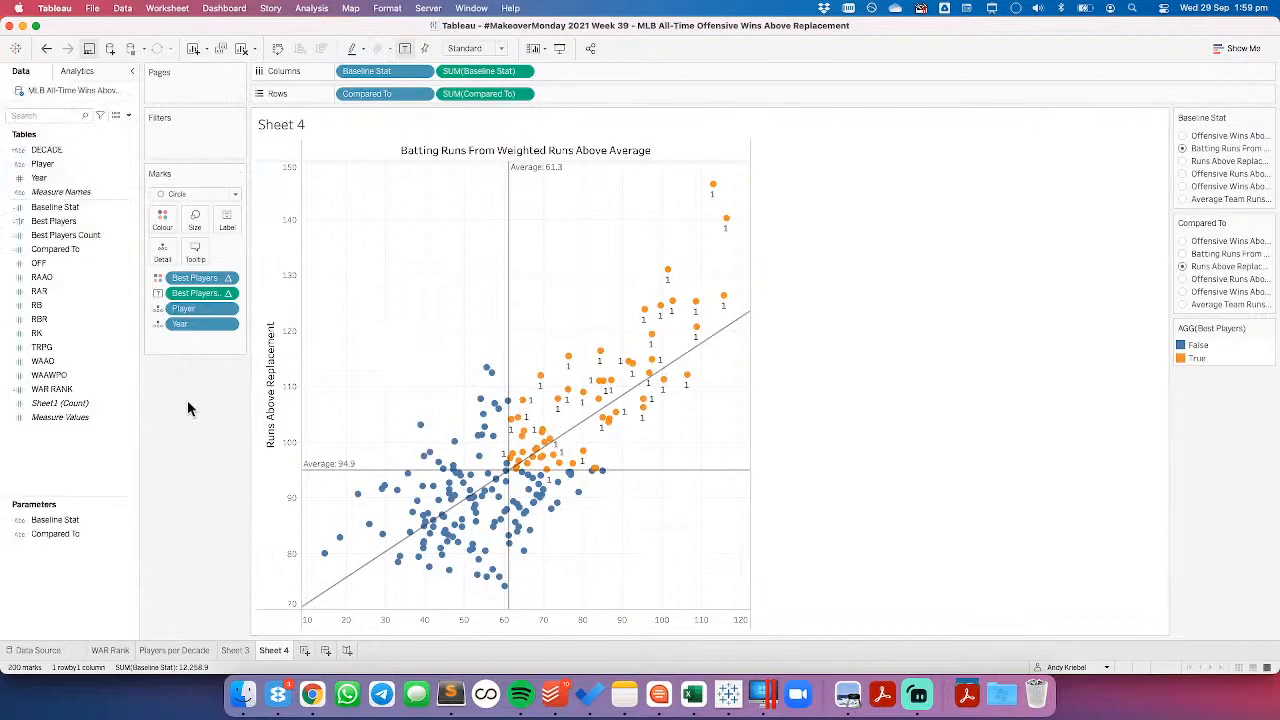
Step: Wrap the Best Players Count formula in WINDOW_SUM( ) and apply the change
right_click(50, 236)
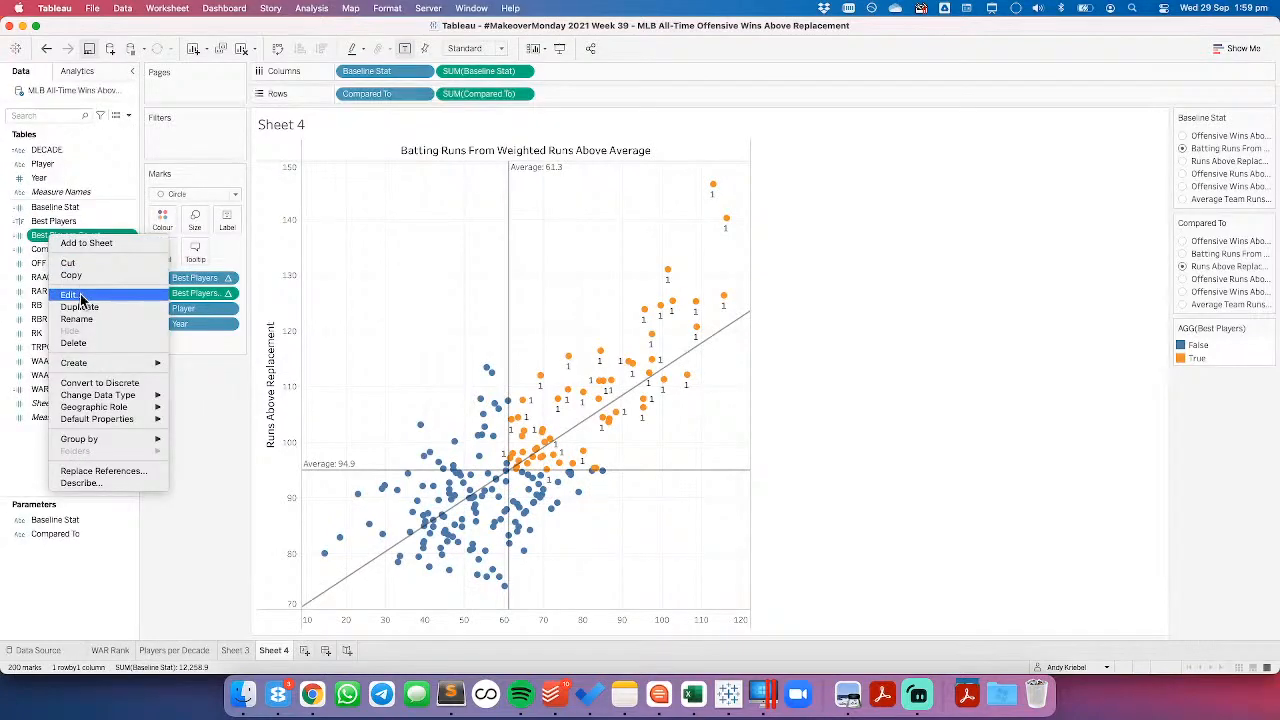
left_click(70, 295)
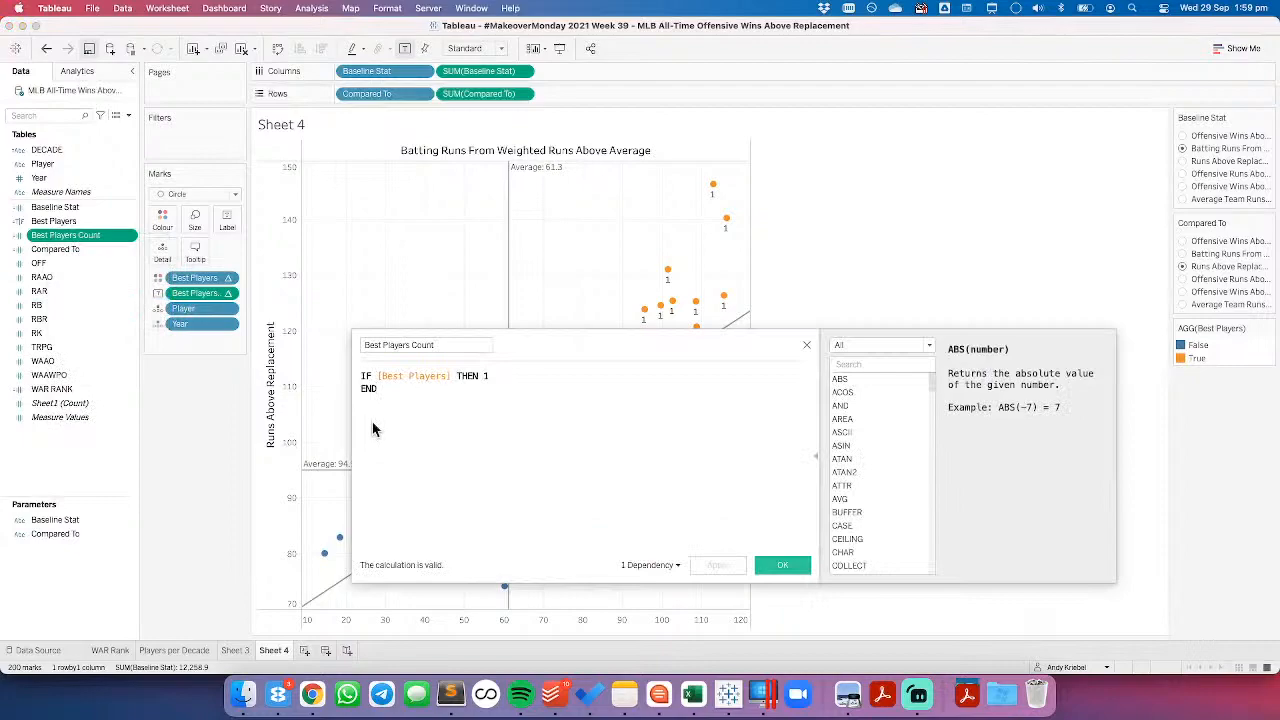
type("WIND")
type("OW_SUM(")
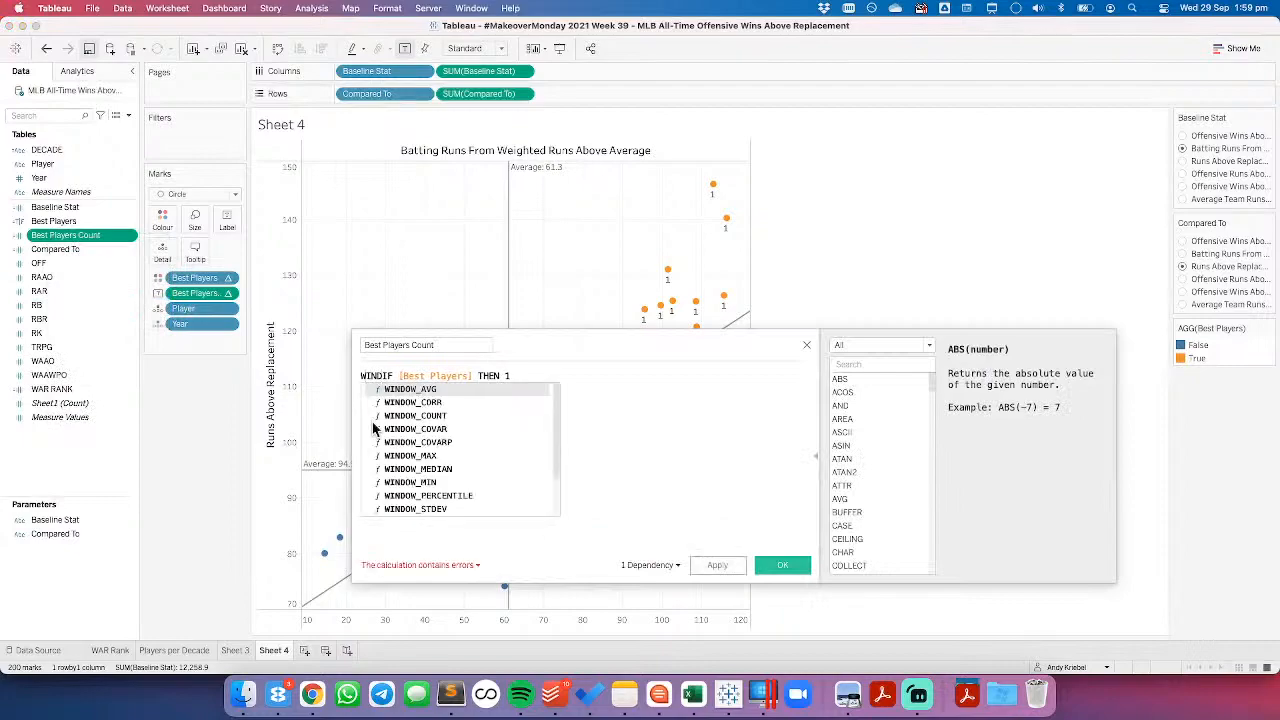
left_click(372, 424)
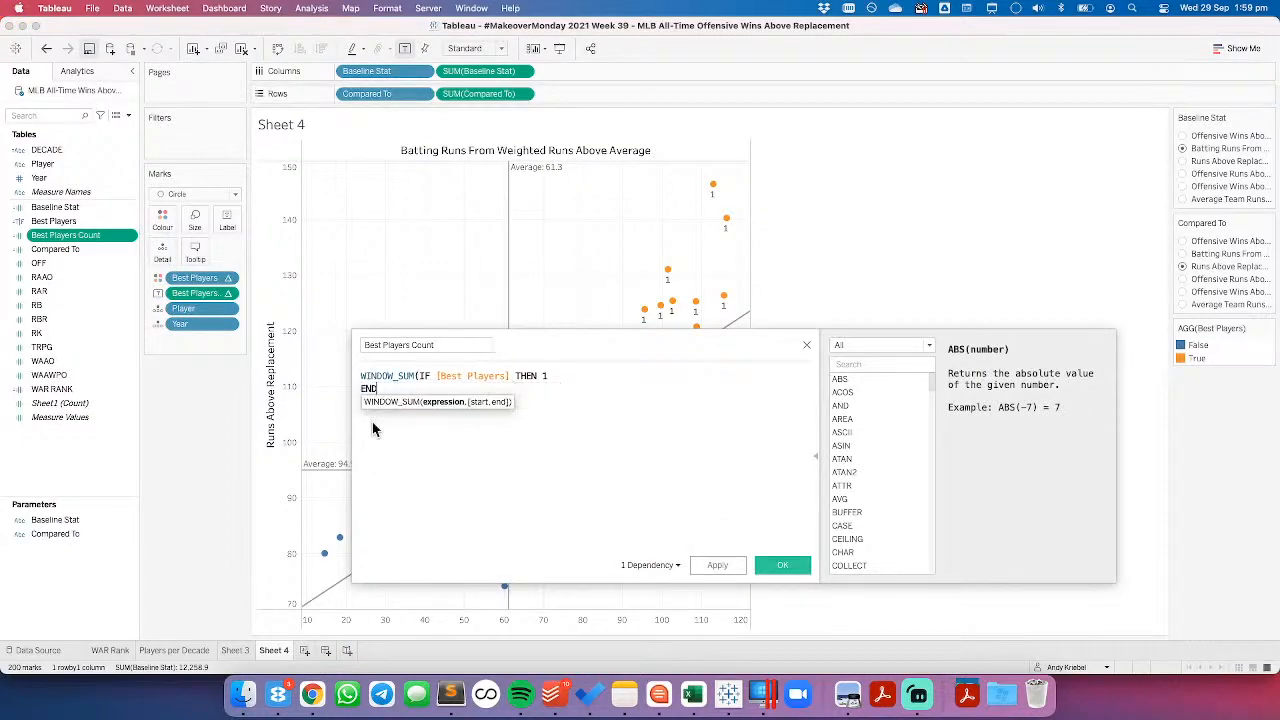
type(")")
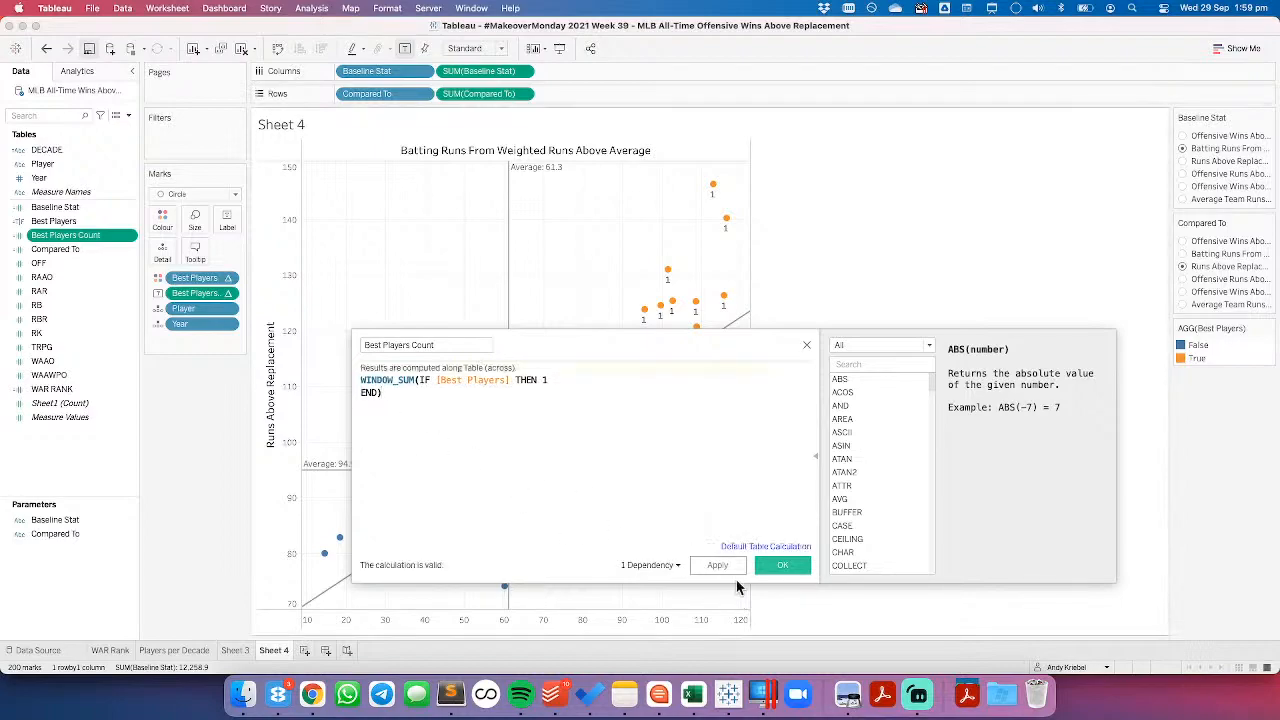
left_click(805, 566)
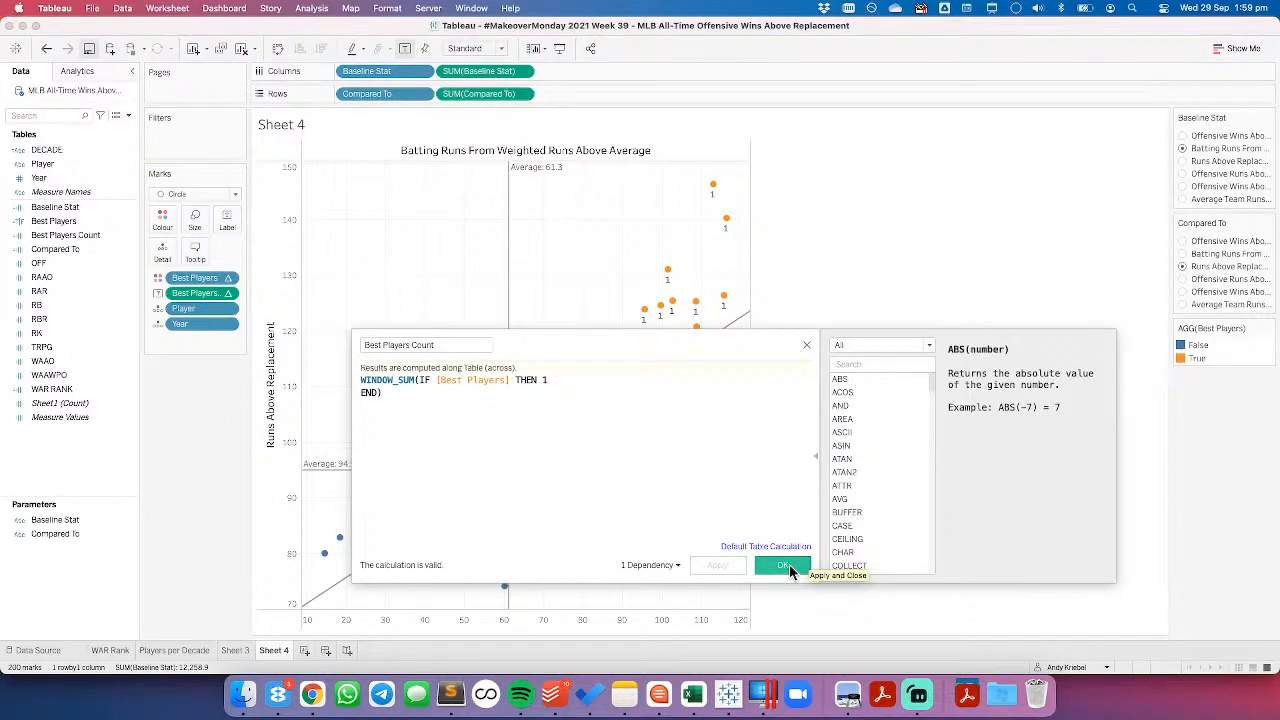
Step: Reposition the calculation editor and filter its function list to Table Calculation functions
left_click_drag(615, 341, 583, 418)
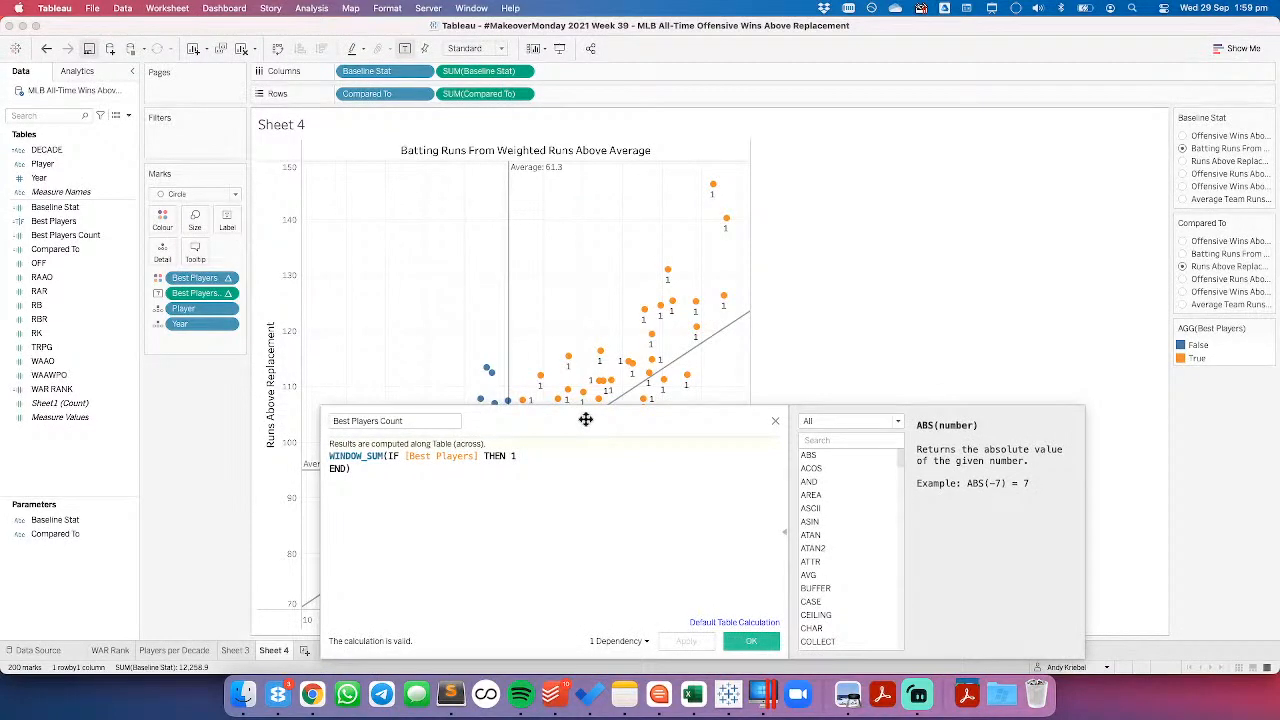
left_click_drag(585, 420, 538, 341)
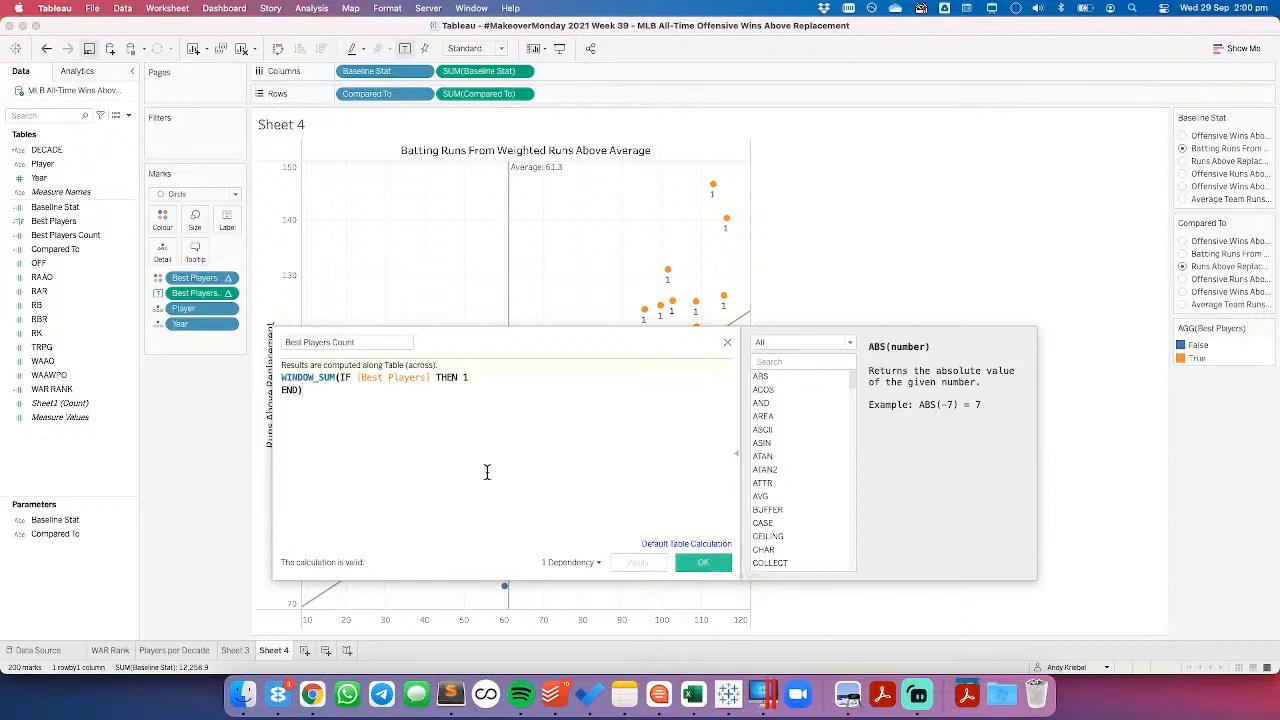
left_click(849, 342)
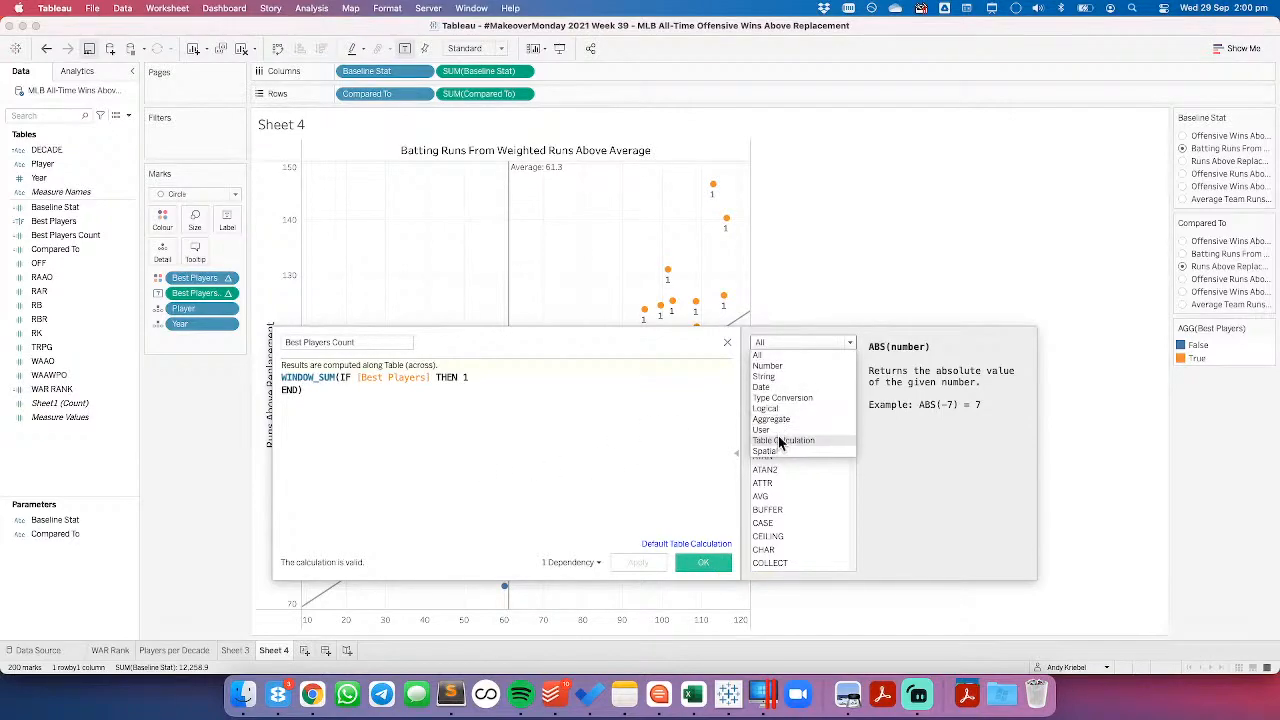
left_click(810, 441)
mouse_move(853, 422)
left_mouse_down()
mouse_move(853, 540)
mouse_move(851, 416)
left_mouse_up()
Step: Try replacing WINDOW_SUM with TOTAL in the Best Players Count formula and check the formula's error details
left_click(348, 378)
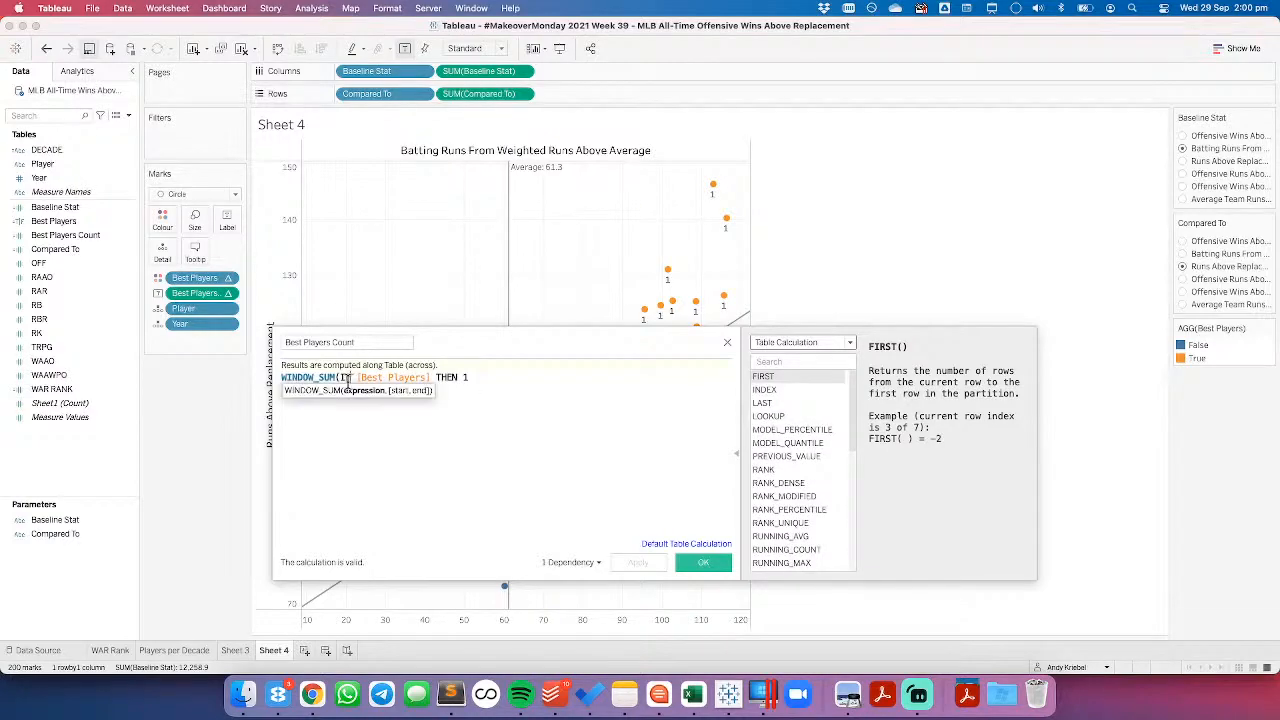
double_click(320, 378)
type("TOTAL")
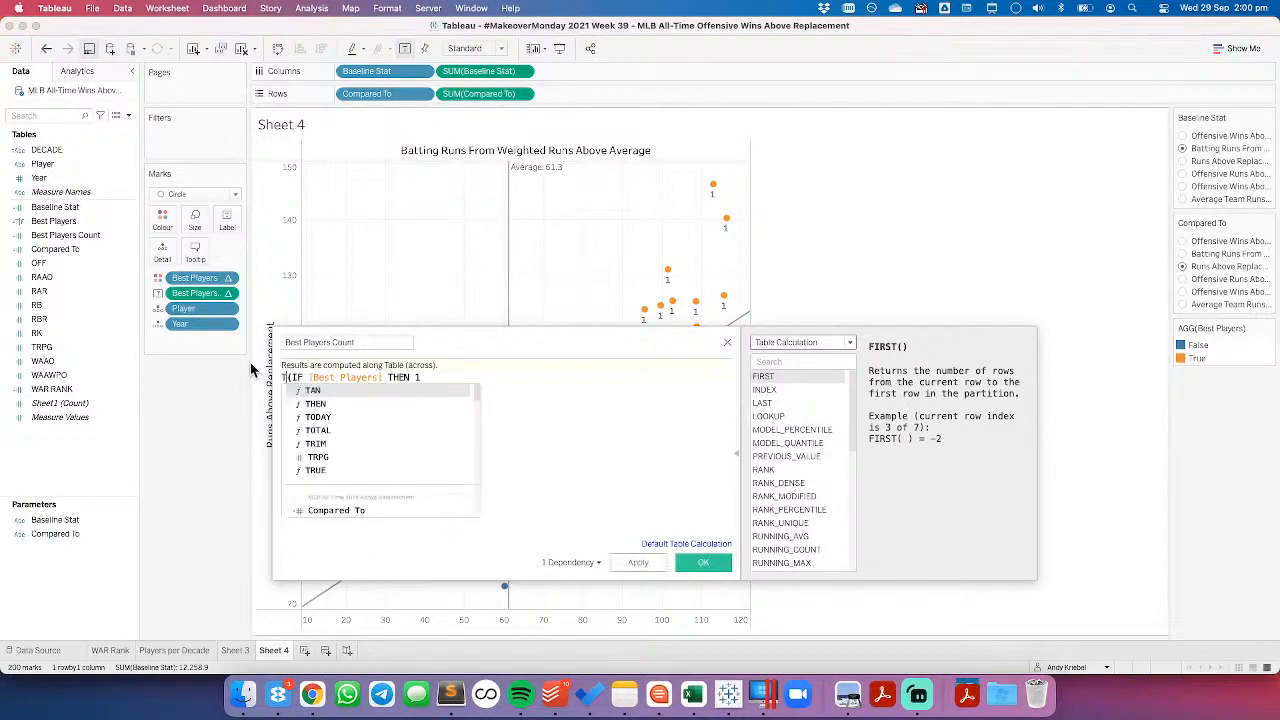
left_click(385, 473)
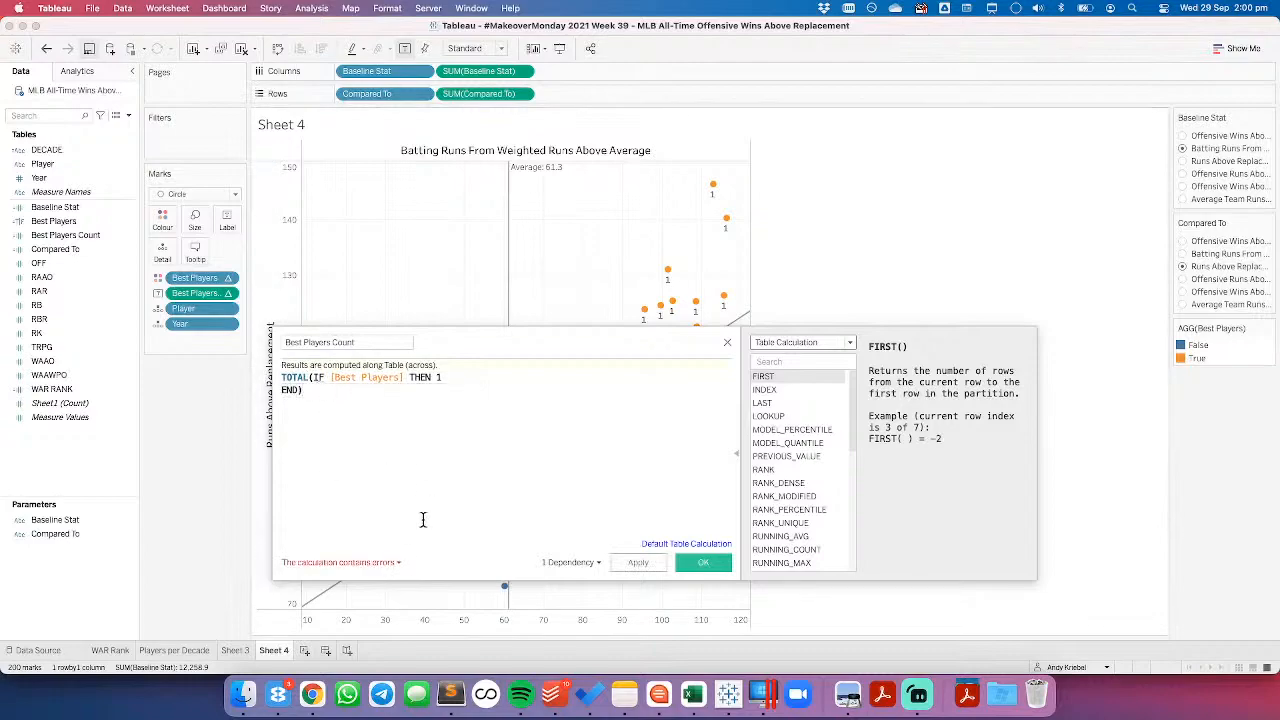
left_click(377, 570)
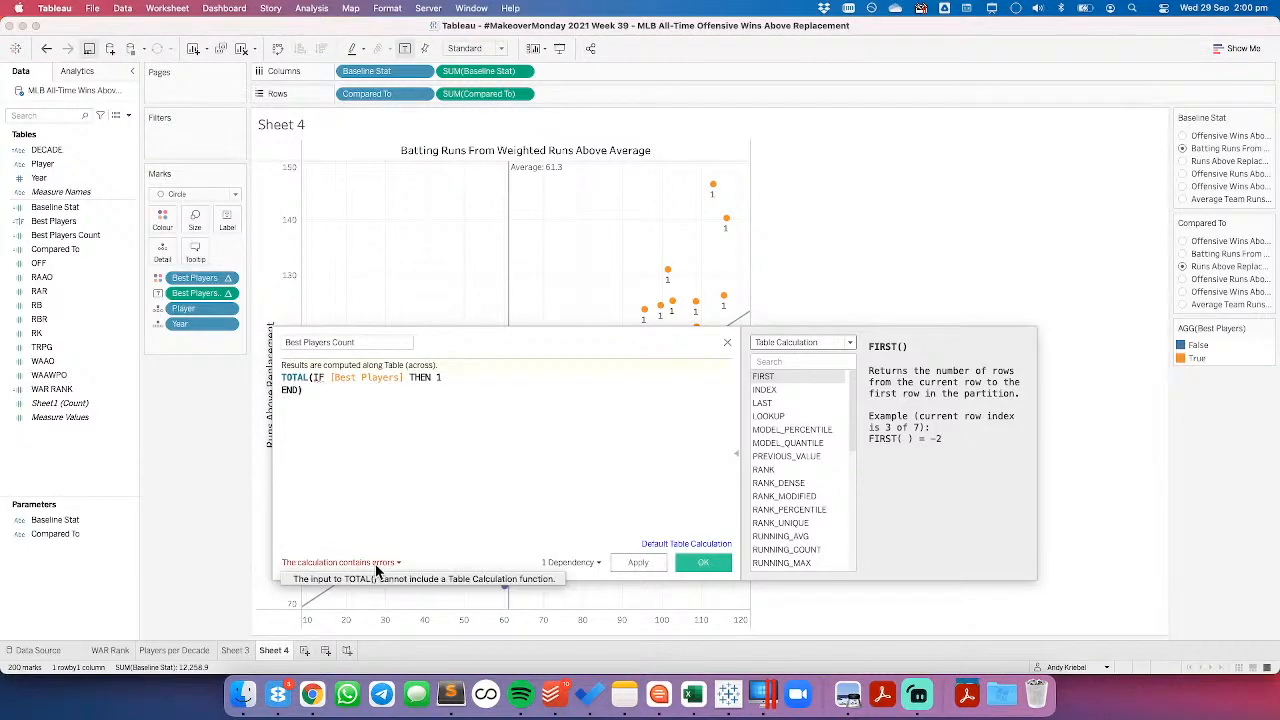
left_click(383, 510)
Step: Replace TOTAL with WINDOW_SUM in the Best Players Count formula, then apply and save the calculation
left_click_drag(307, 377, 268, 378)
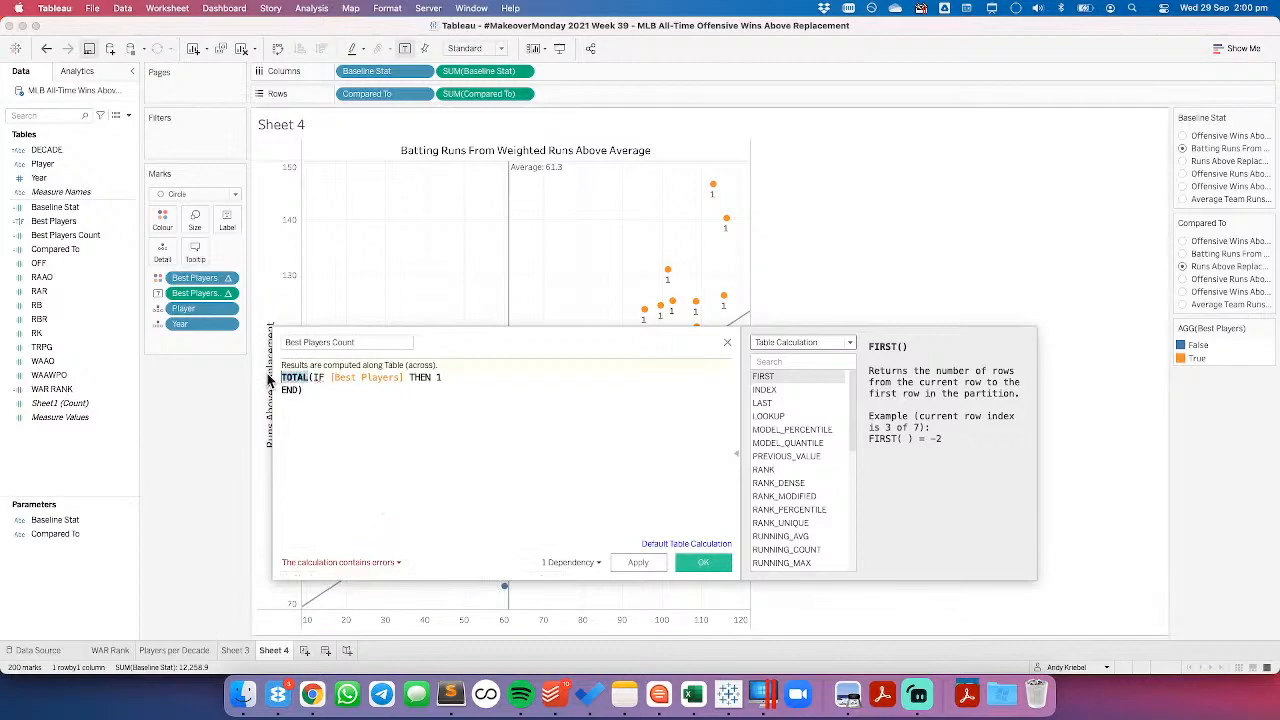
type("WIND")
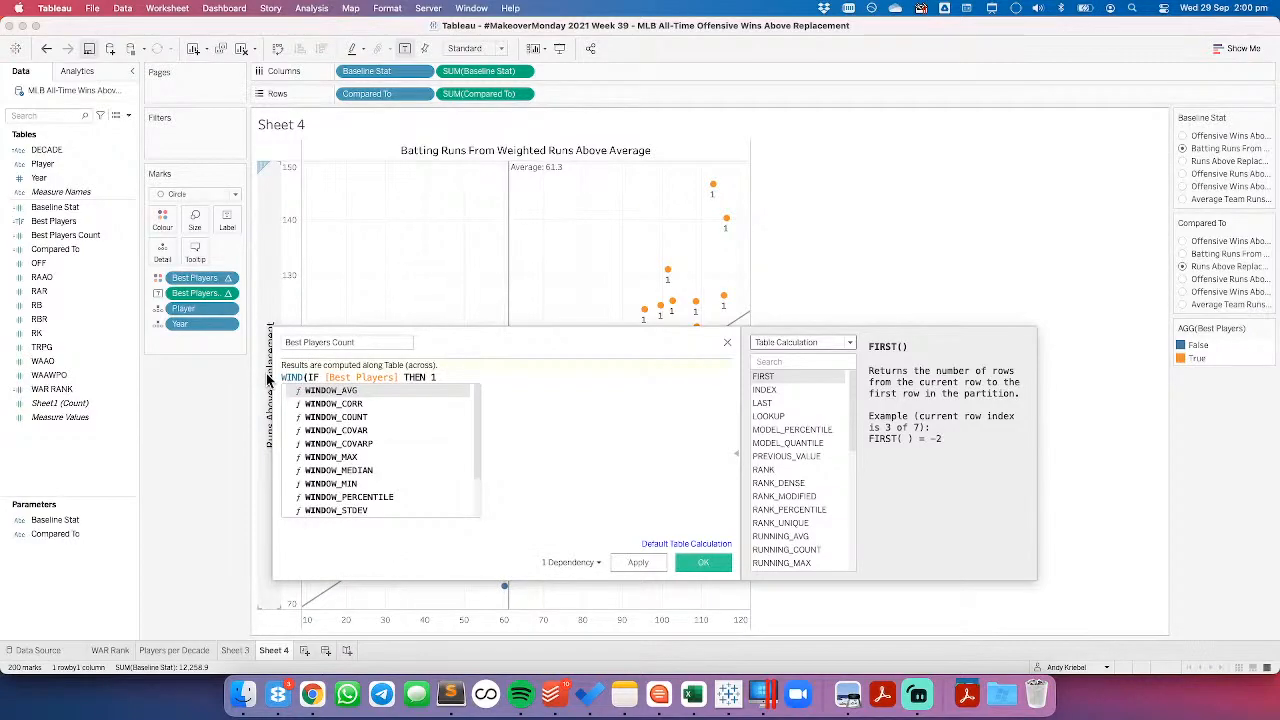
key("Down")
key("Down")
key("Down")
key("Down")
key("Down")
key("Down")
key("Down")
key("Down")
key("Down")
key("Down")
key("Down")
key("Return")
left_click(638, 563)
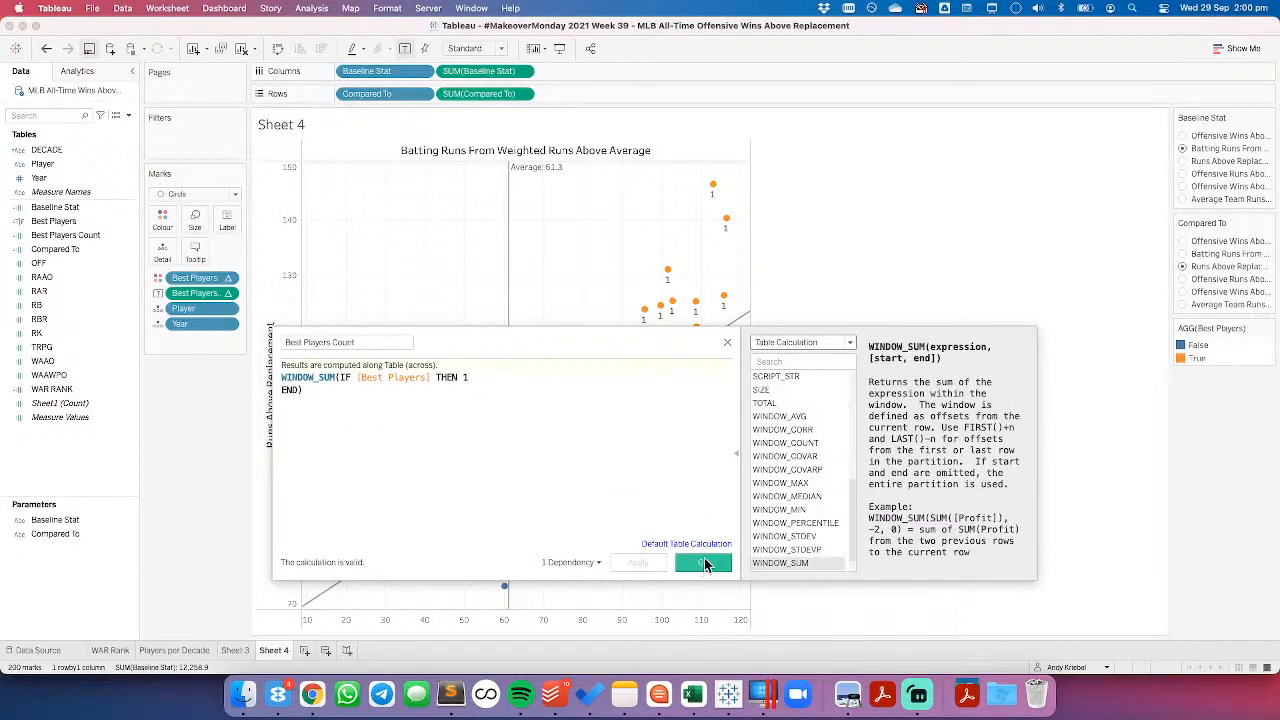
left_click(705, 564)
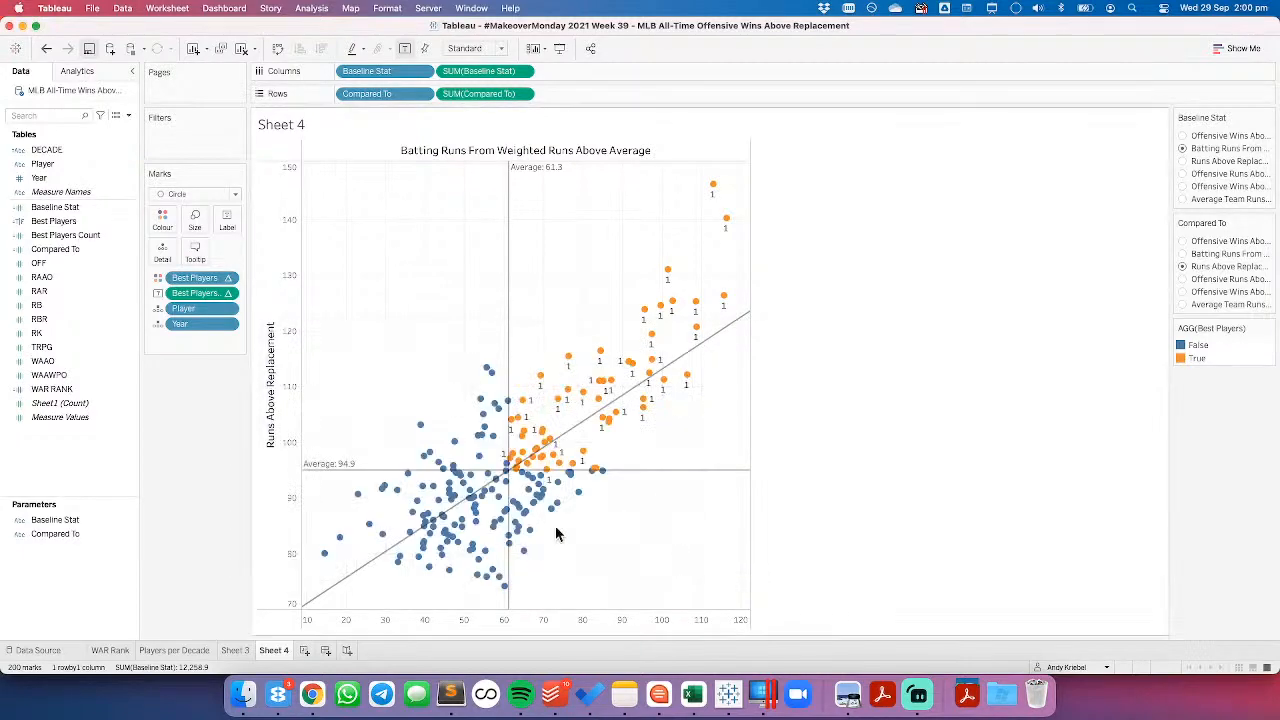
Step: Set the Best Players Count nested calculation of the label field to compute using the specific dimensions Player and Year
left_click(229, 295)
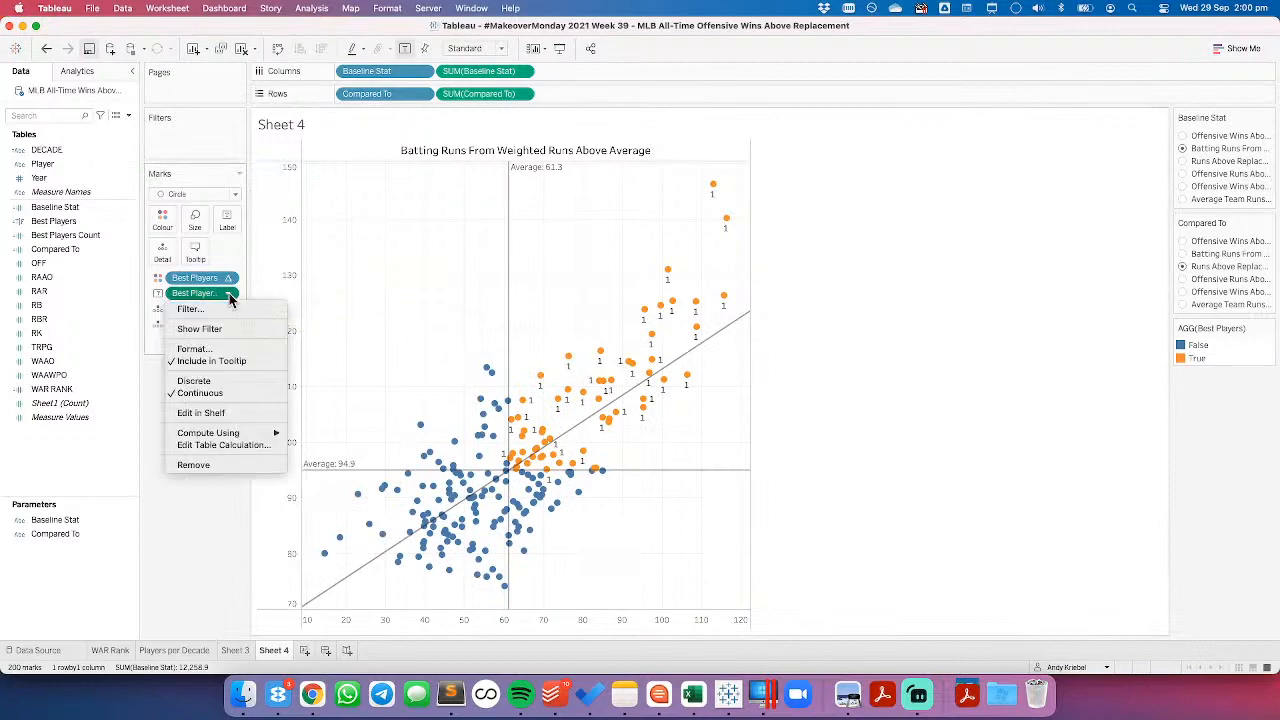
left_click(215, 446)
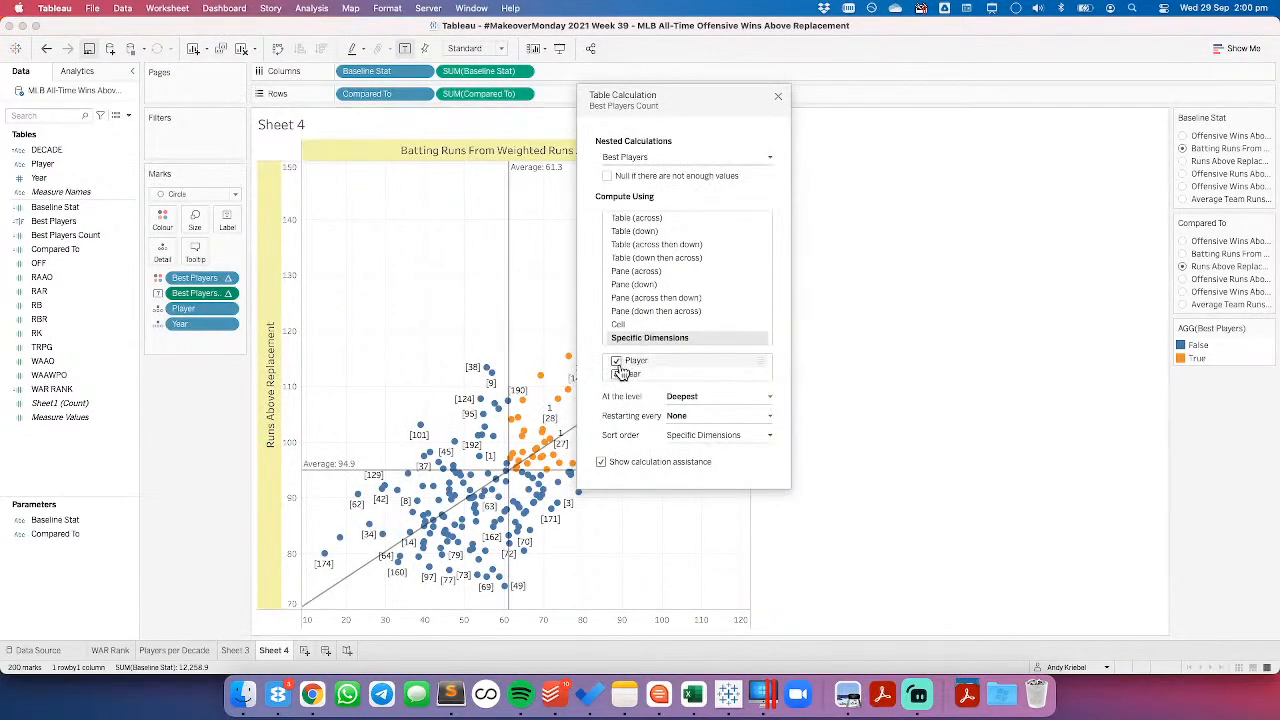
left_click(617, 162)
left_click(621, 172)
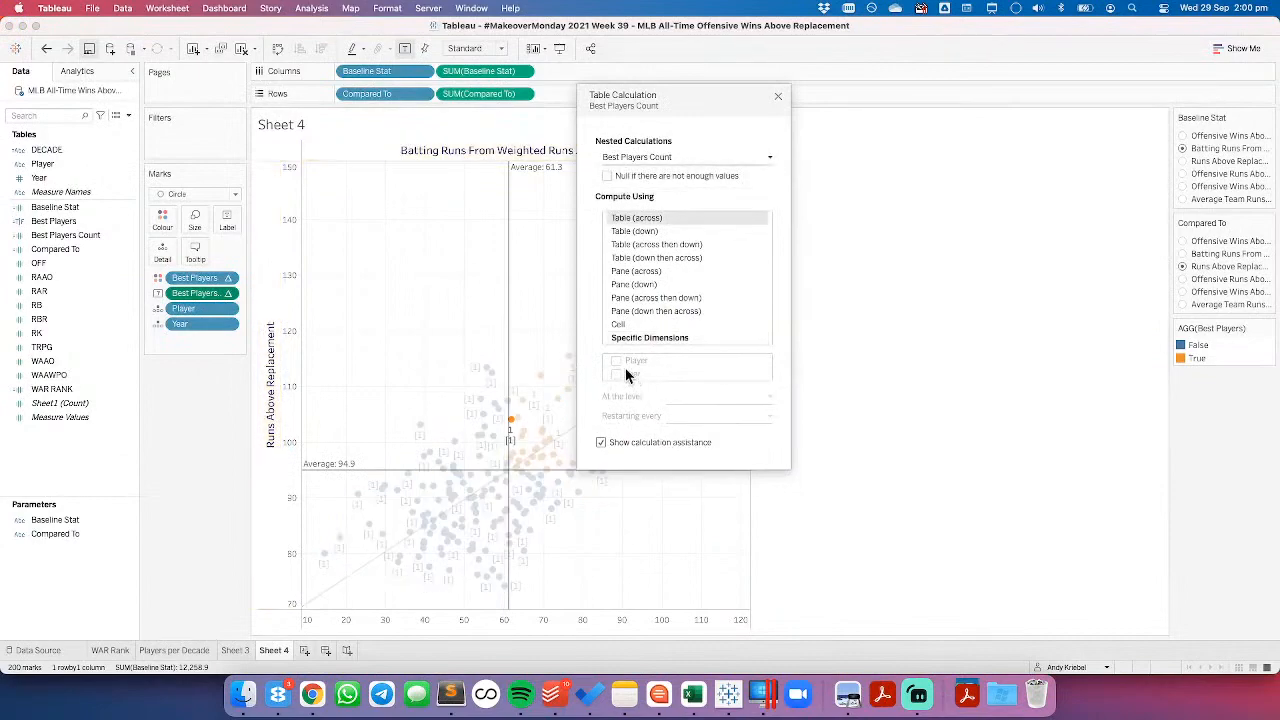
left_click(615, 340)
left_click(617, 362)
left_click(617, 375)
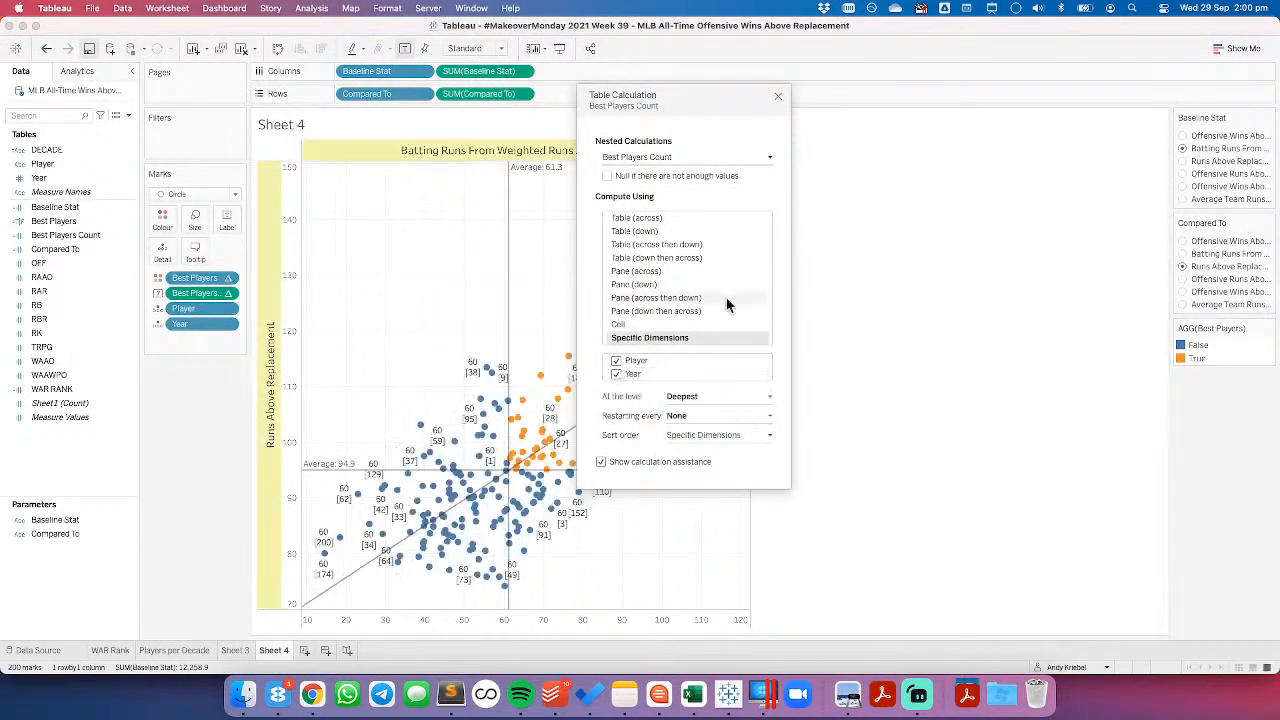
left_click(778, 99)
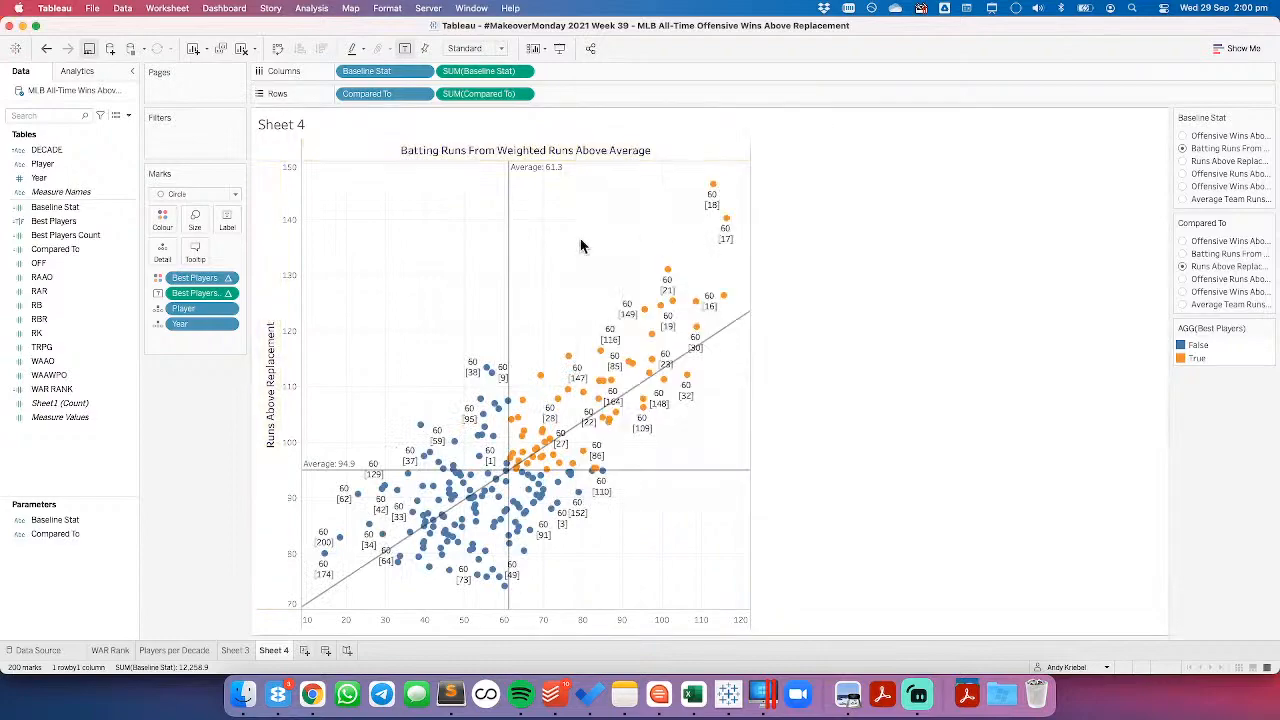
Step: Check the marks above both average lines by selecting them, and move Best Players Count from Label to Detail
left_click_drag(734, 174, 513, 474)
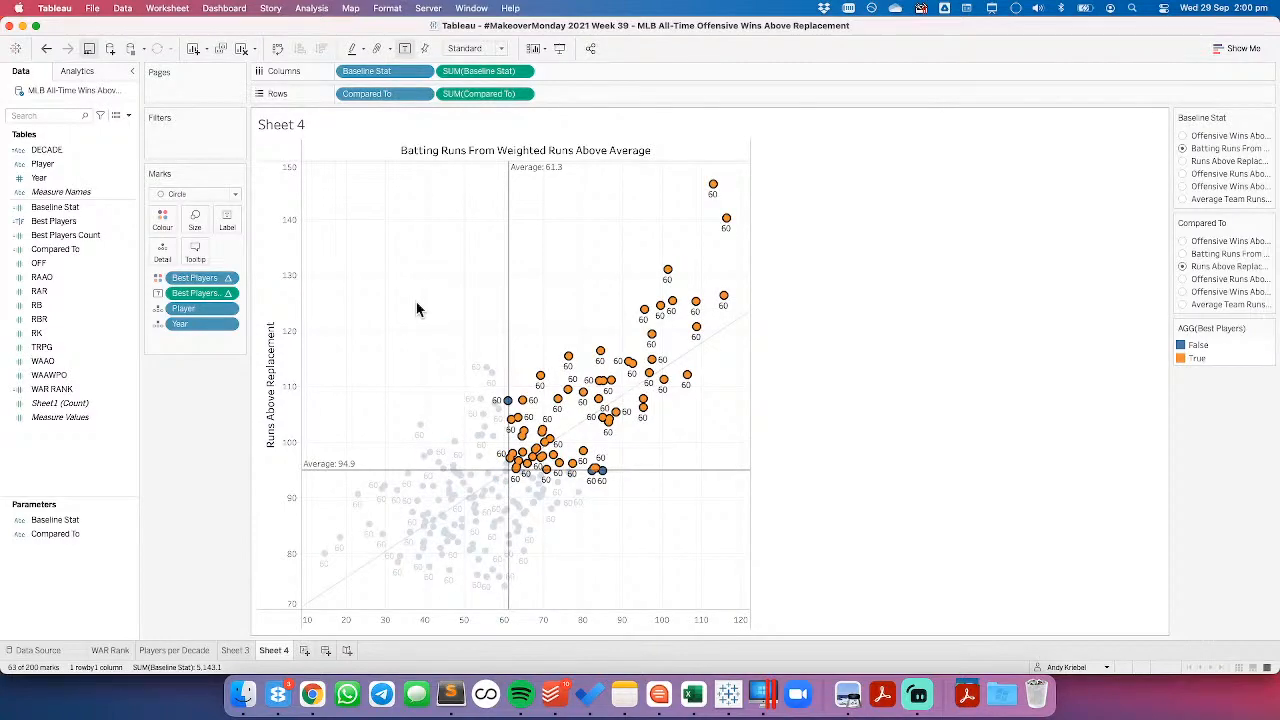
left_click(393, 327)
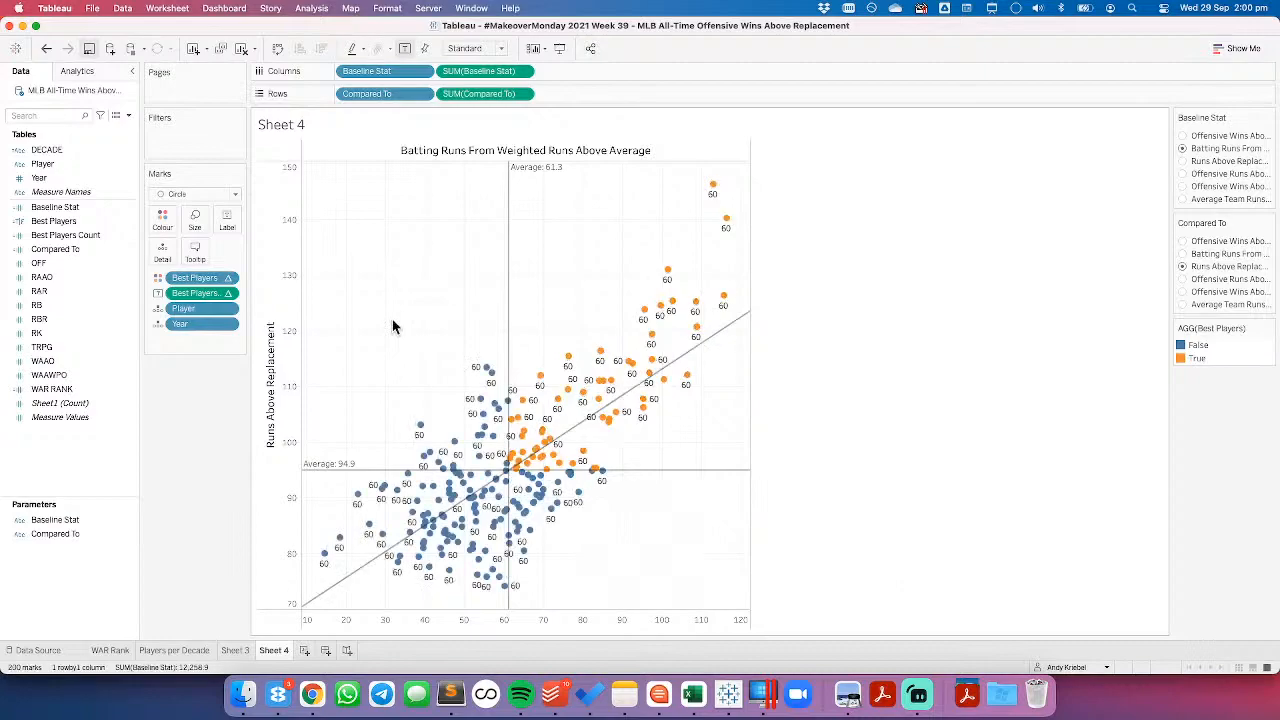
left_click_drag(185, 293, 163, 255)
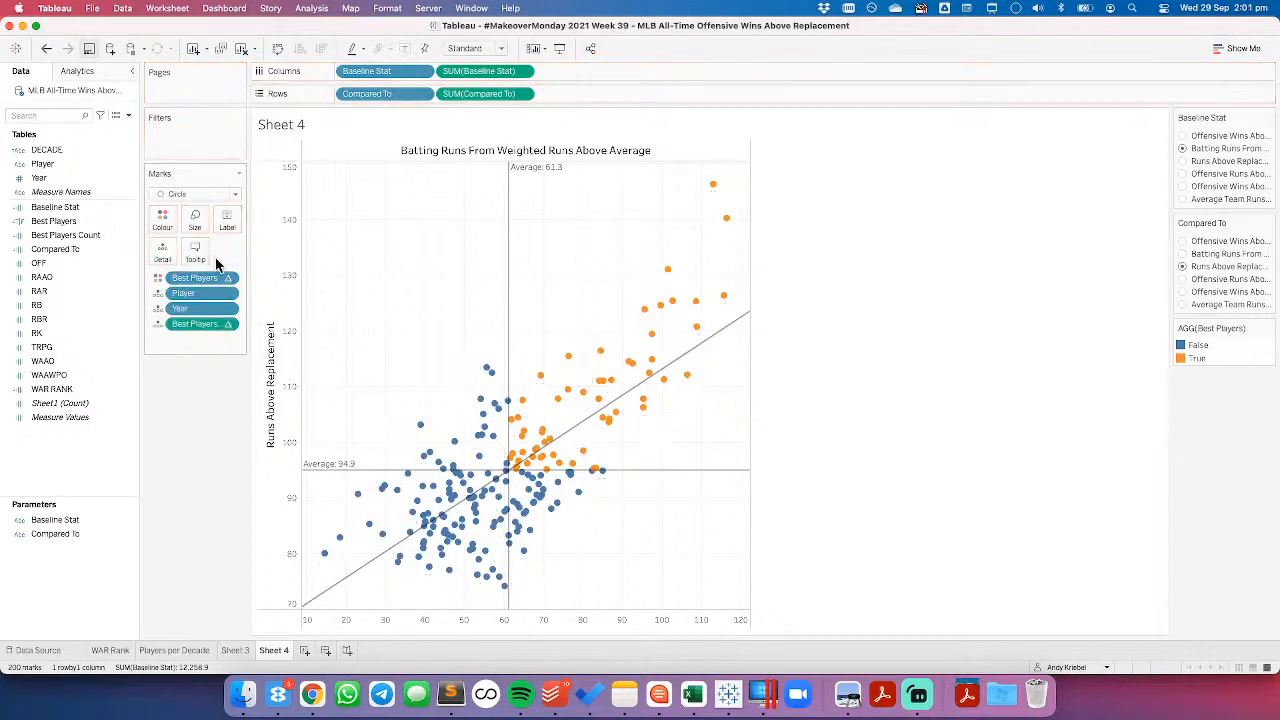
Step: Centre the sheet title and replace the sheet name with the inserted AGG(Best Players Count) field
double_click(322, 125)
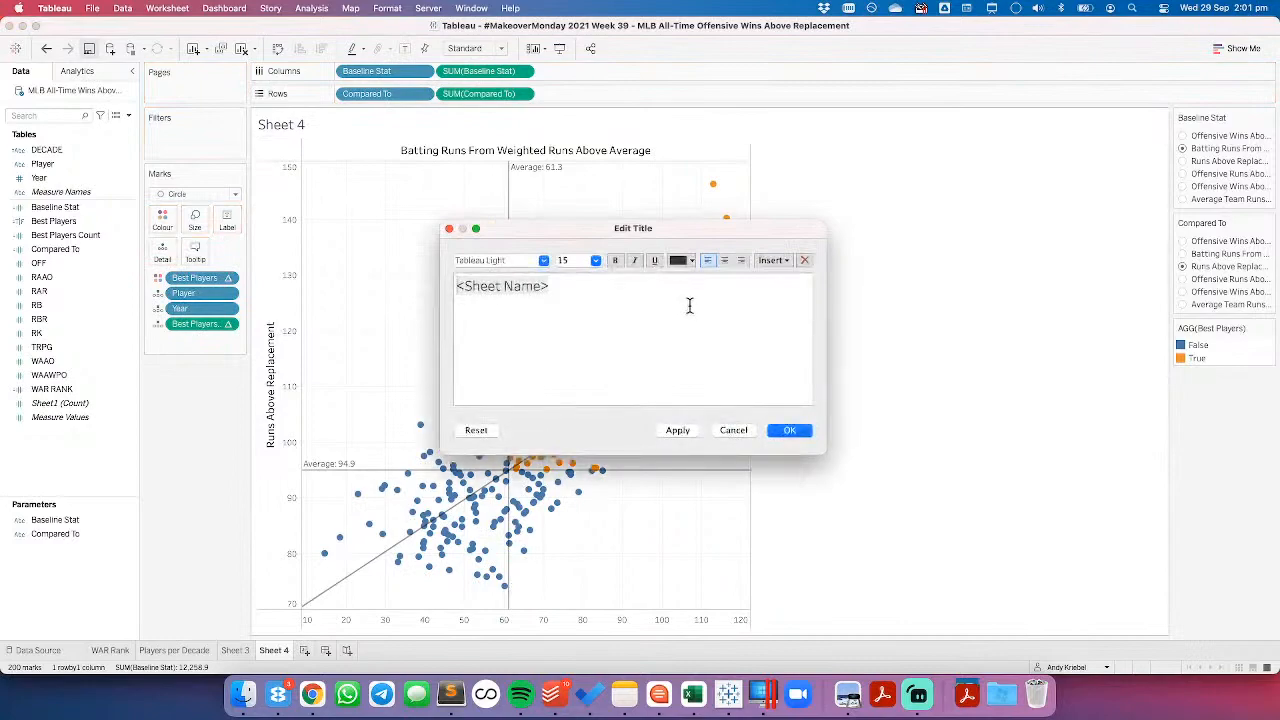
key("super+a")
left_click(724, 261)
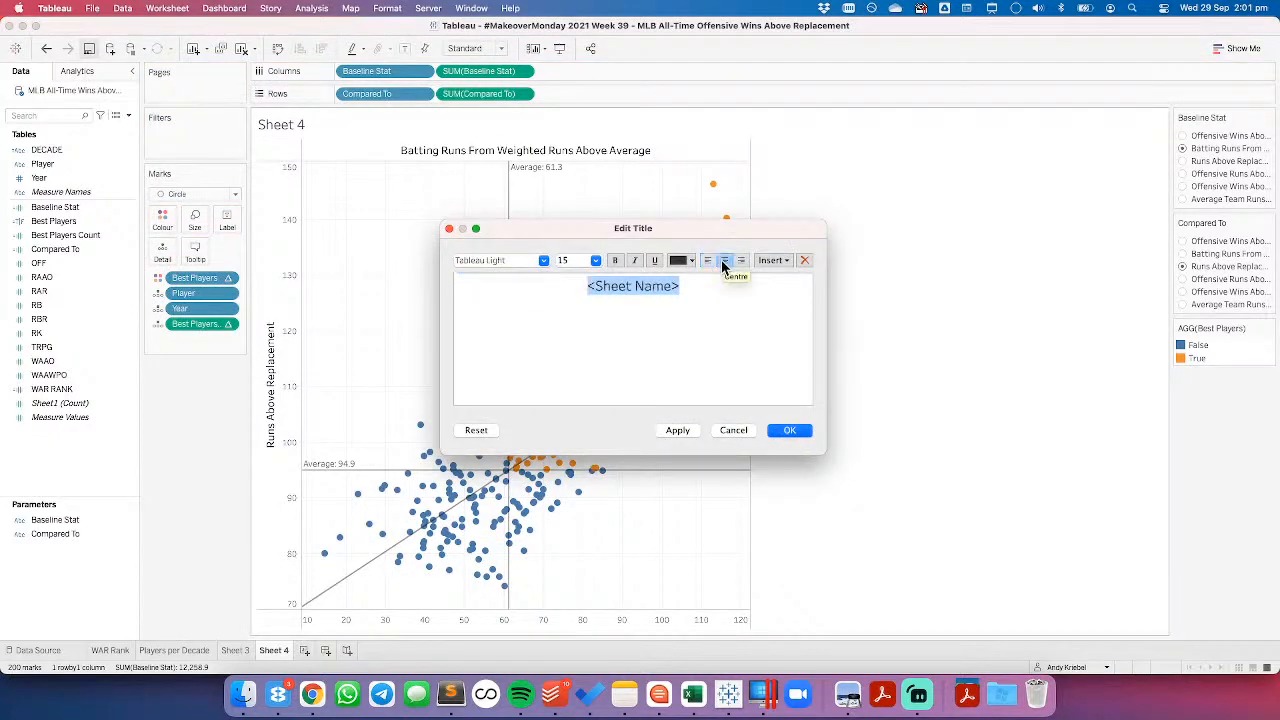
type("63")
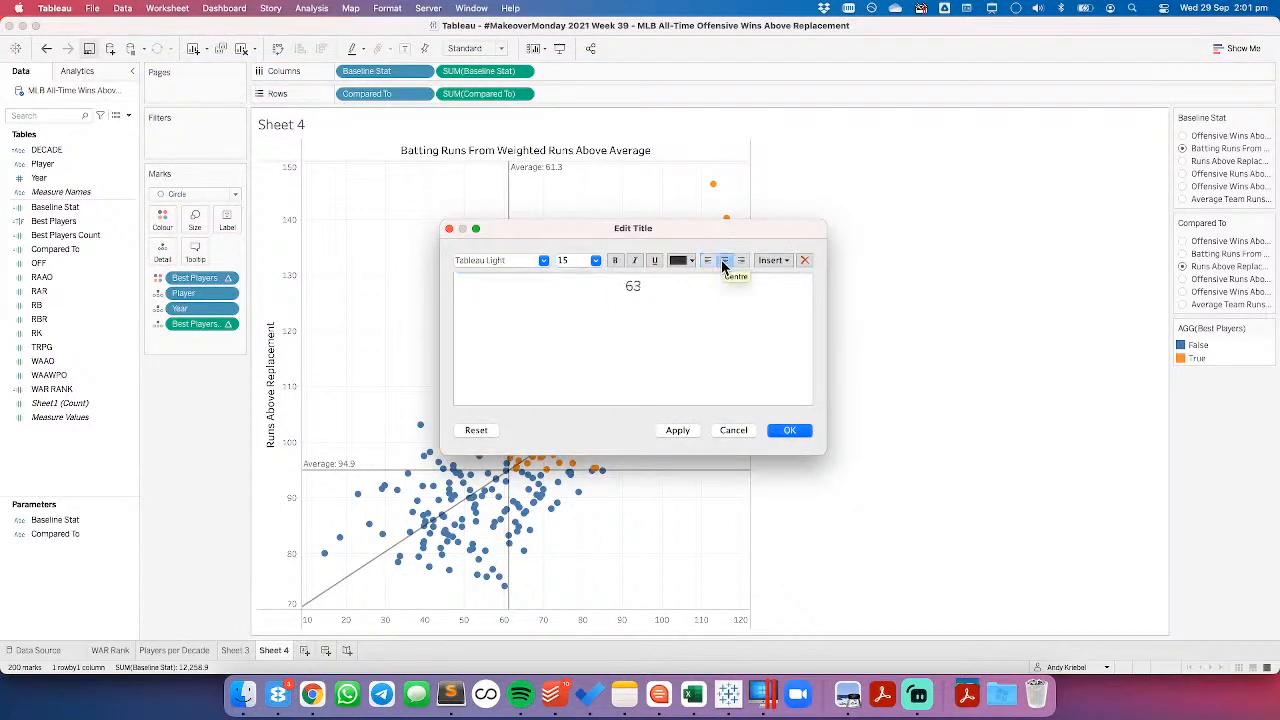
left_click(772, 260)
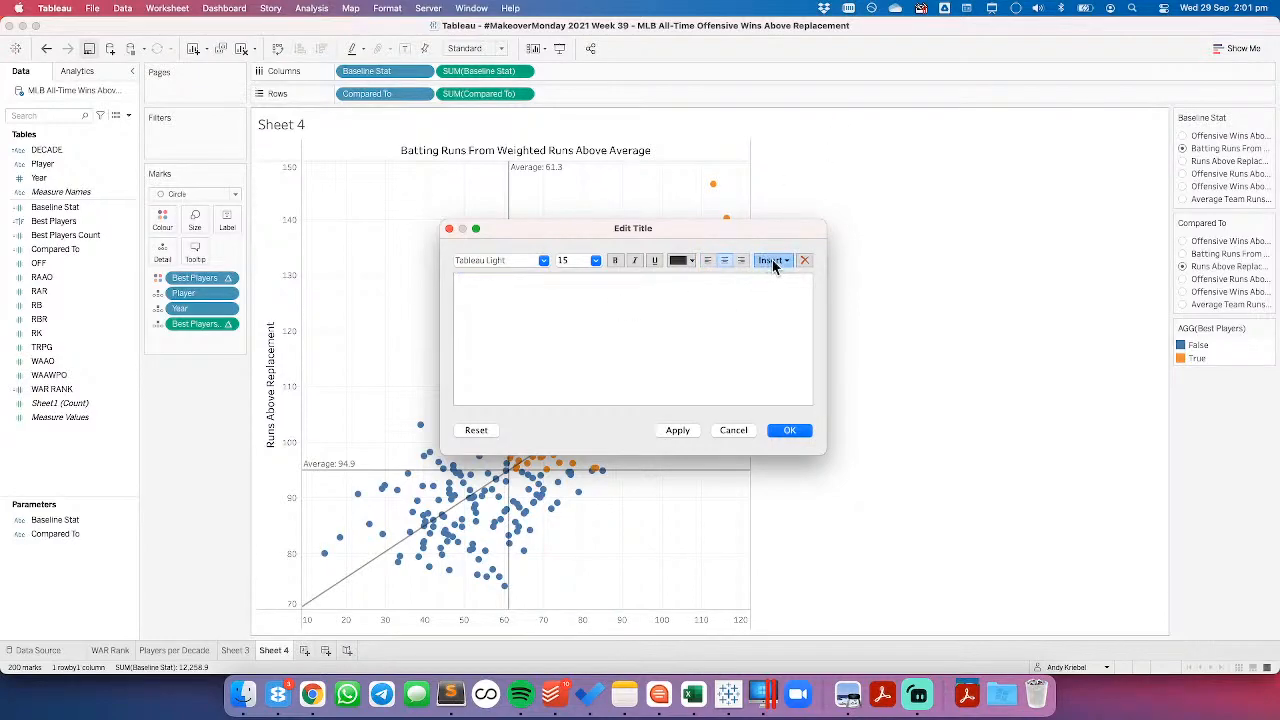
left_click(806, 608)
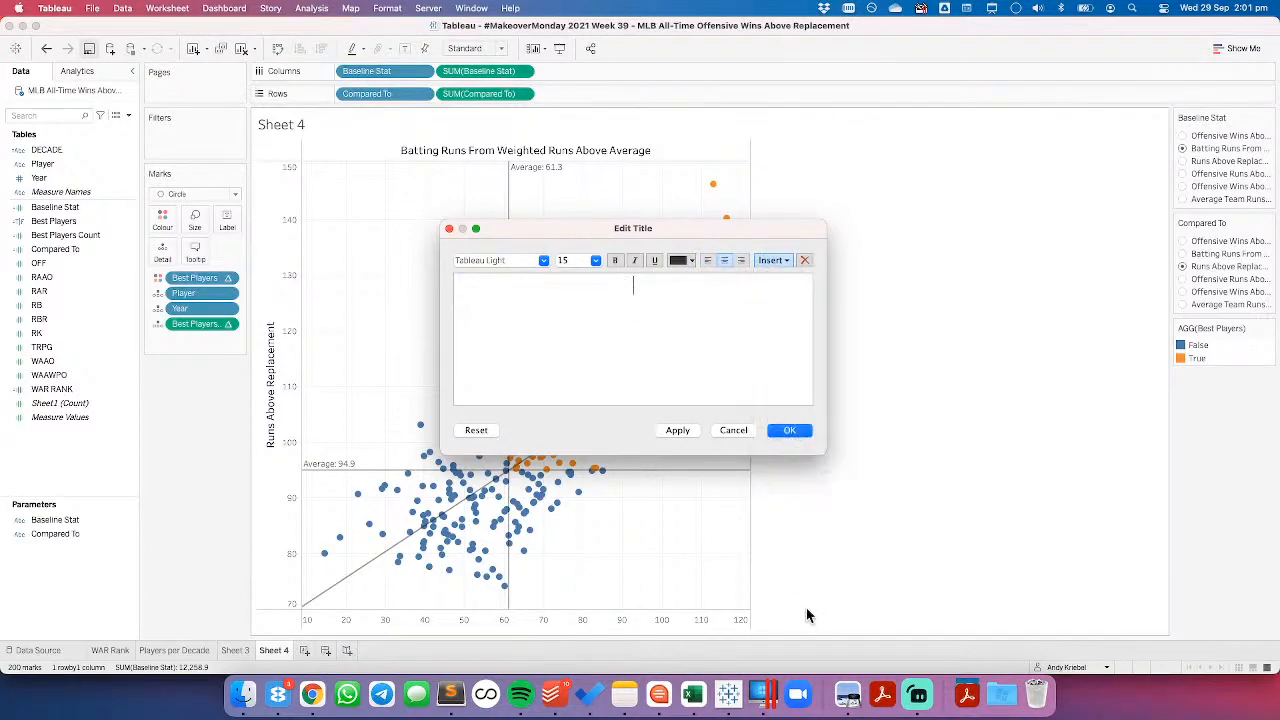
left_click(766, 261)
left_click(830, 474)
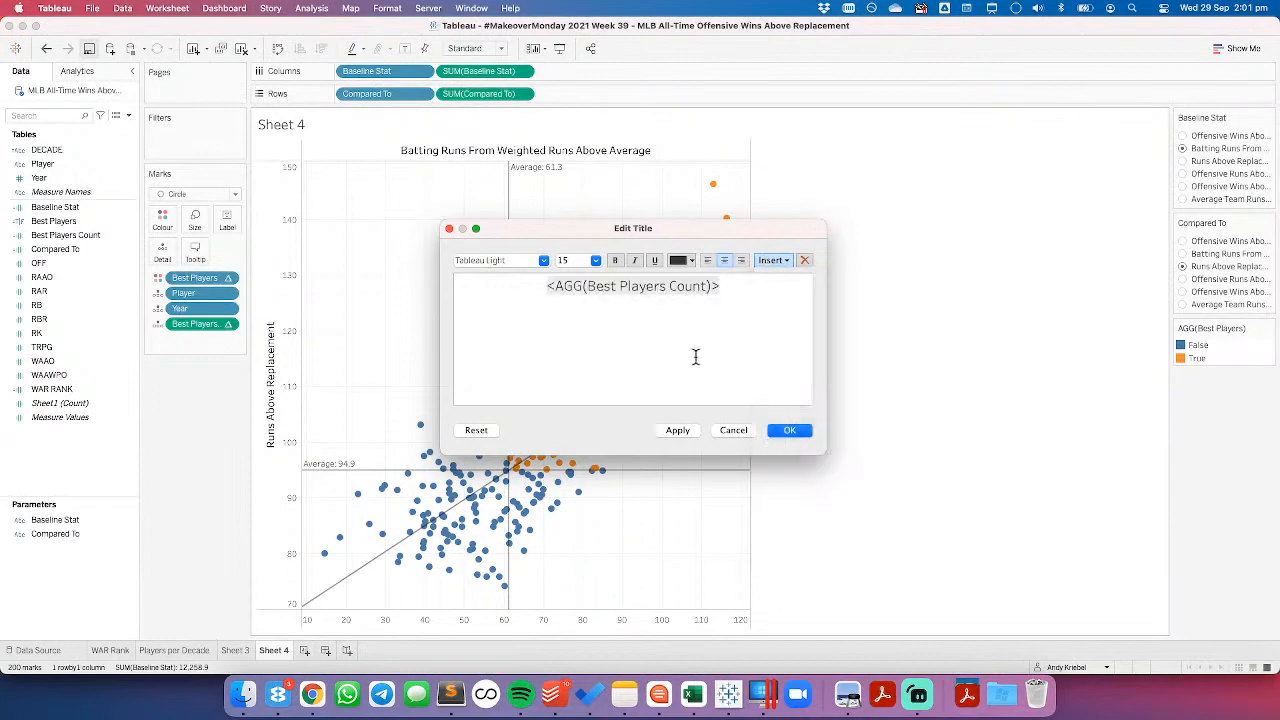
Step: Extend the title with "PLAYERS ARE ABOVE AVERAGE", the Baseline Stat parameter, "AND ABOVE AVERAGE" and the Compared To parameter, and apply it
type("PLAYERS ARE AB")
type("AVERAGE")
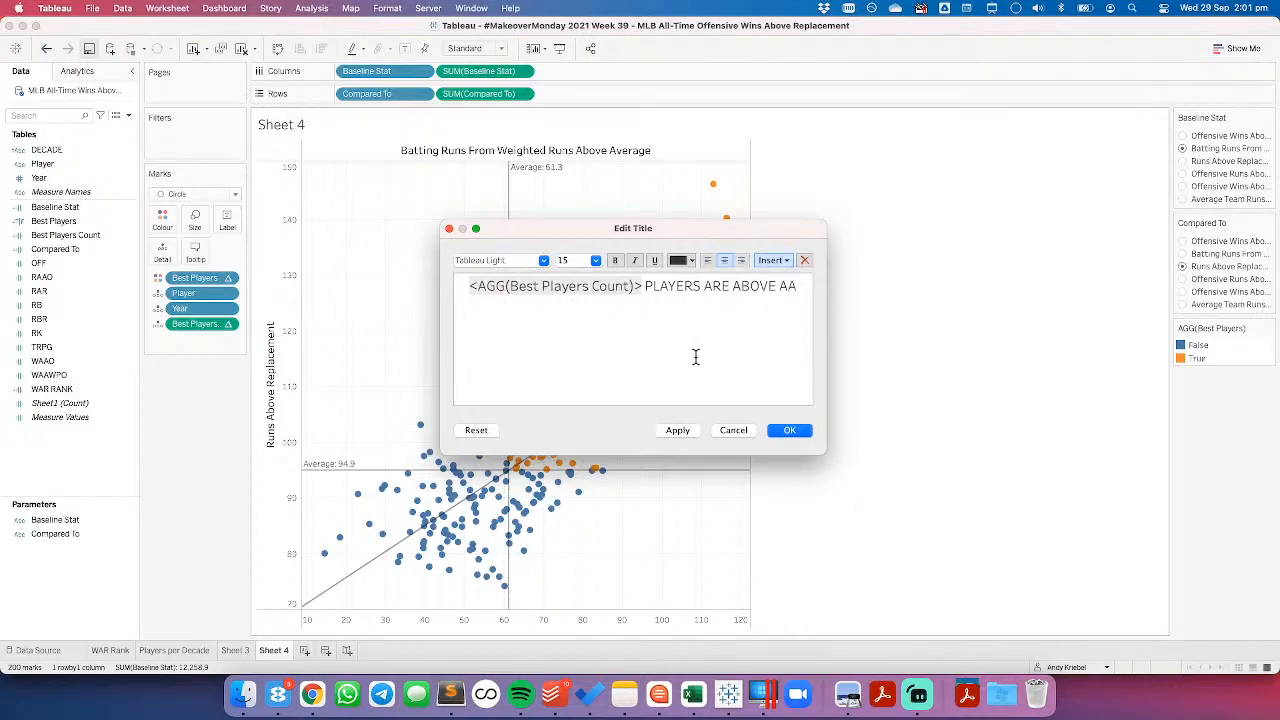
left_click(772, 260)
left_click(808, 440)
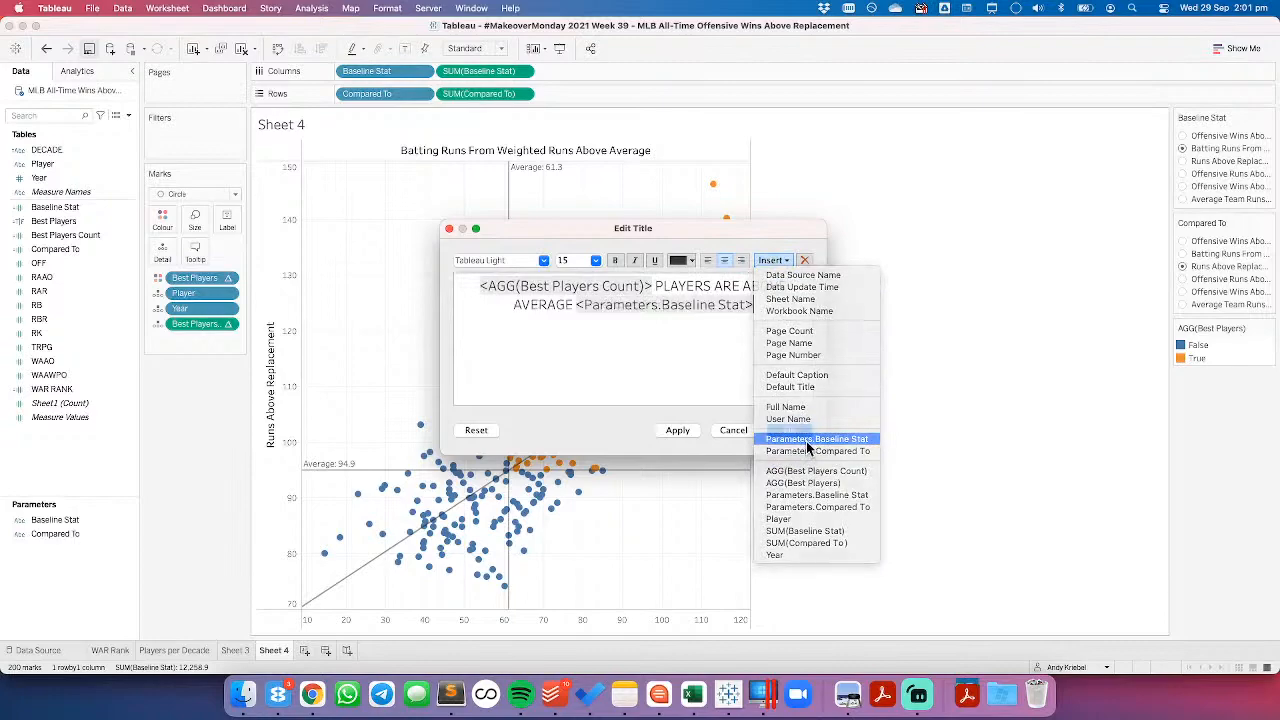
type("AND ABOVE AVERAGE")
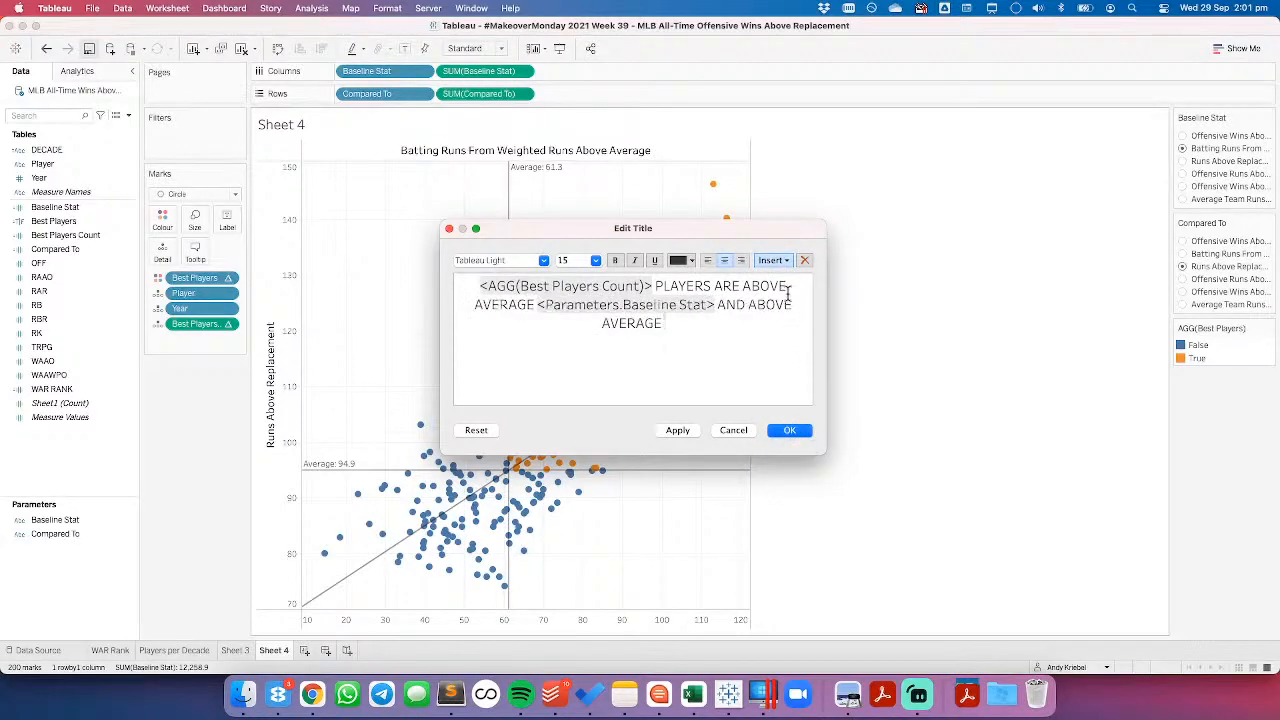
left_click(772, 260)
left_click(828, 451)
left_click(677, 430)
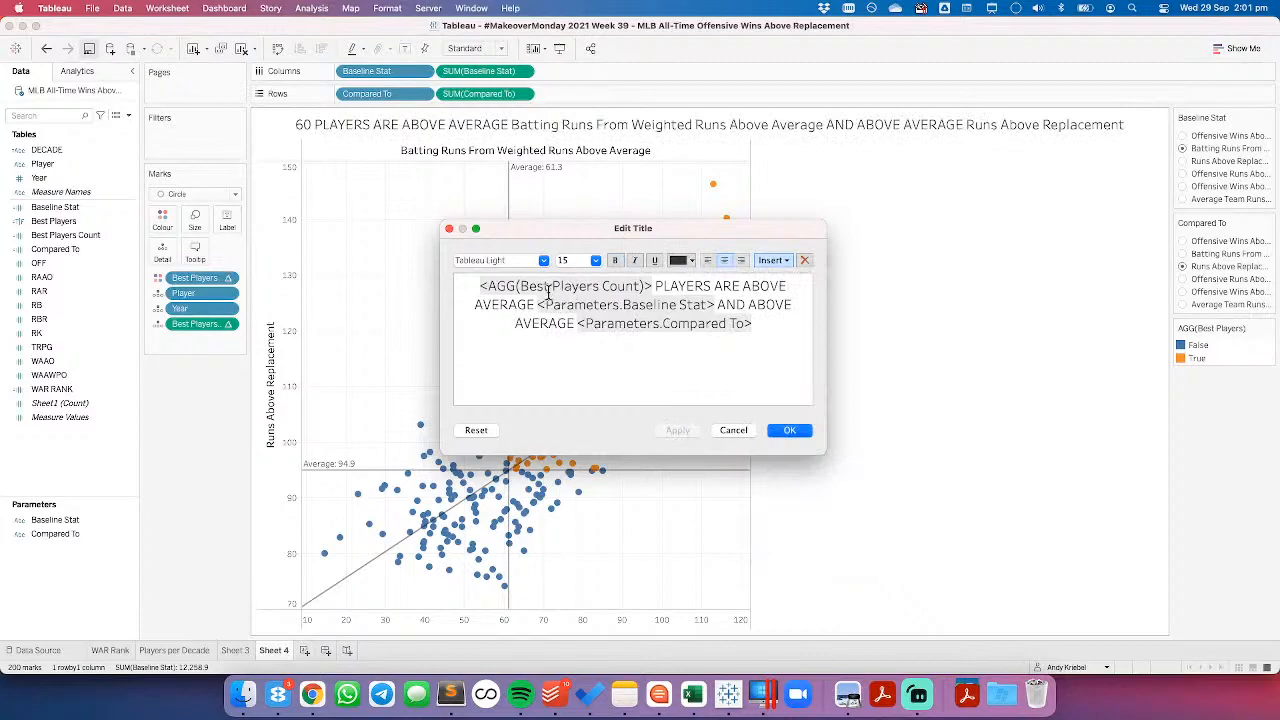
Step: Rewrite the title wording before the Baseline Stat parameter in lowercase as "players are above average"
left_click_drag(655, 286, 531, 307)
type("PLAYERS AR")
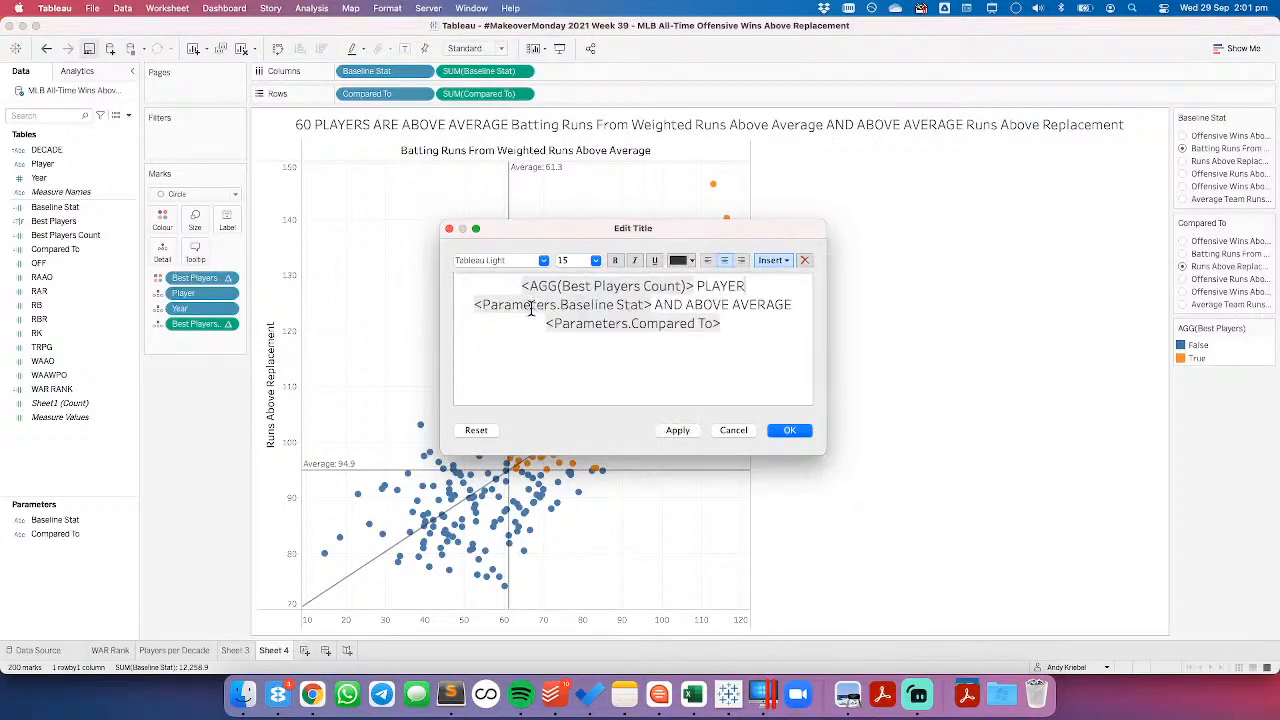
key("BackSpace")
key("BackSpace")
key("BackSpace")
key("BackSpace")
key("BackSpace")
key("BackSpace")
key("BackSpace")
key("BackSpace")
key("BackSpace")
key("BackSpace")
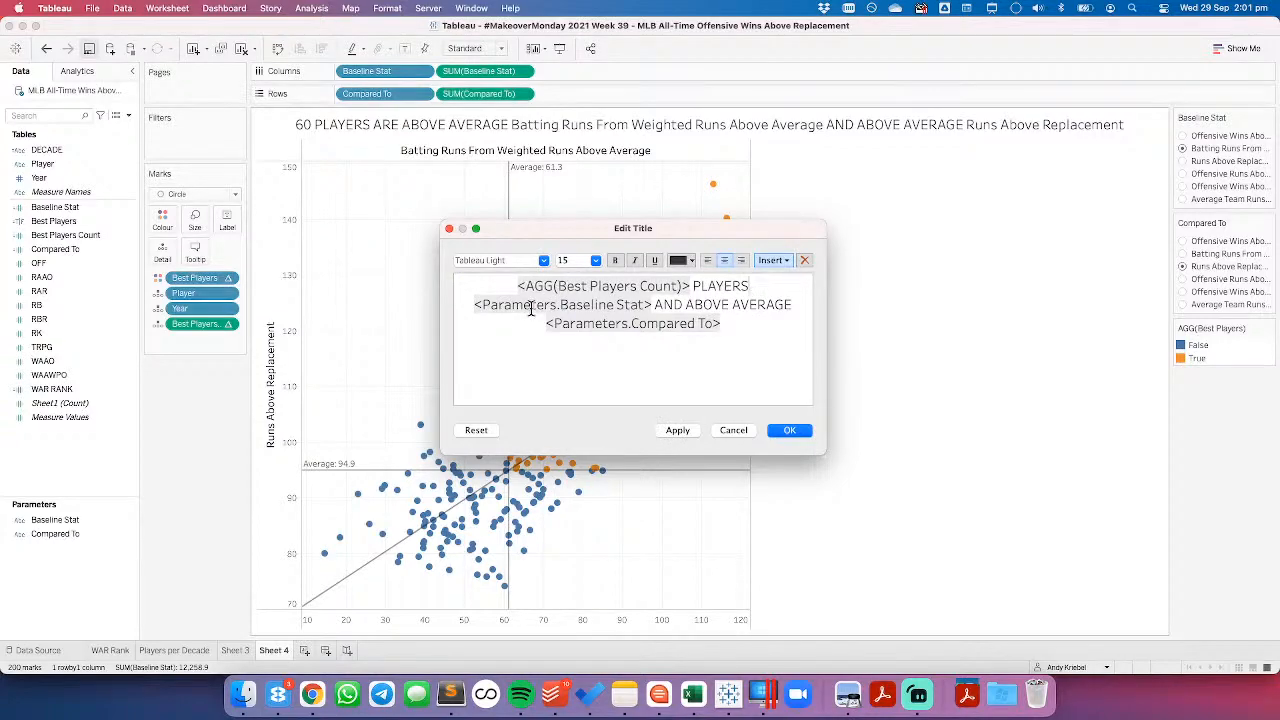
type("player")
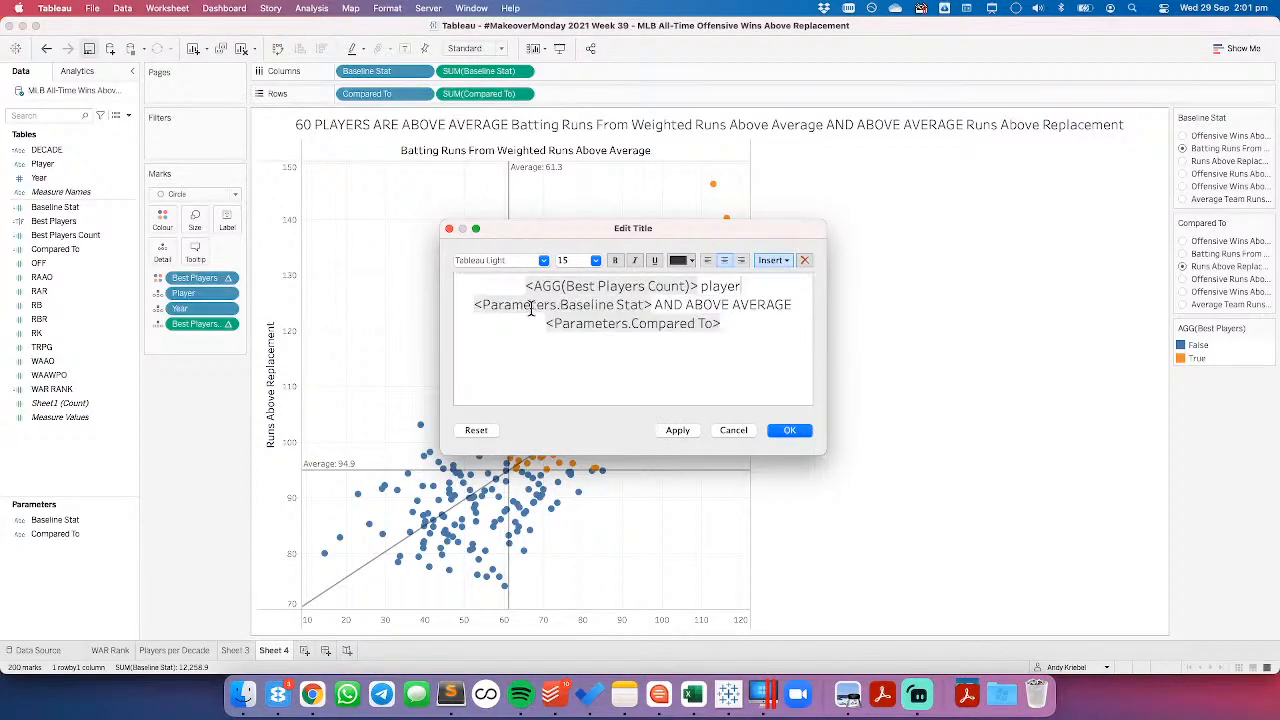
type("s are above averg")
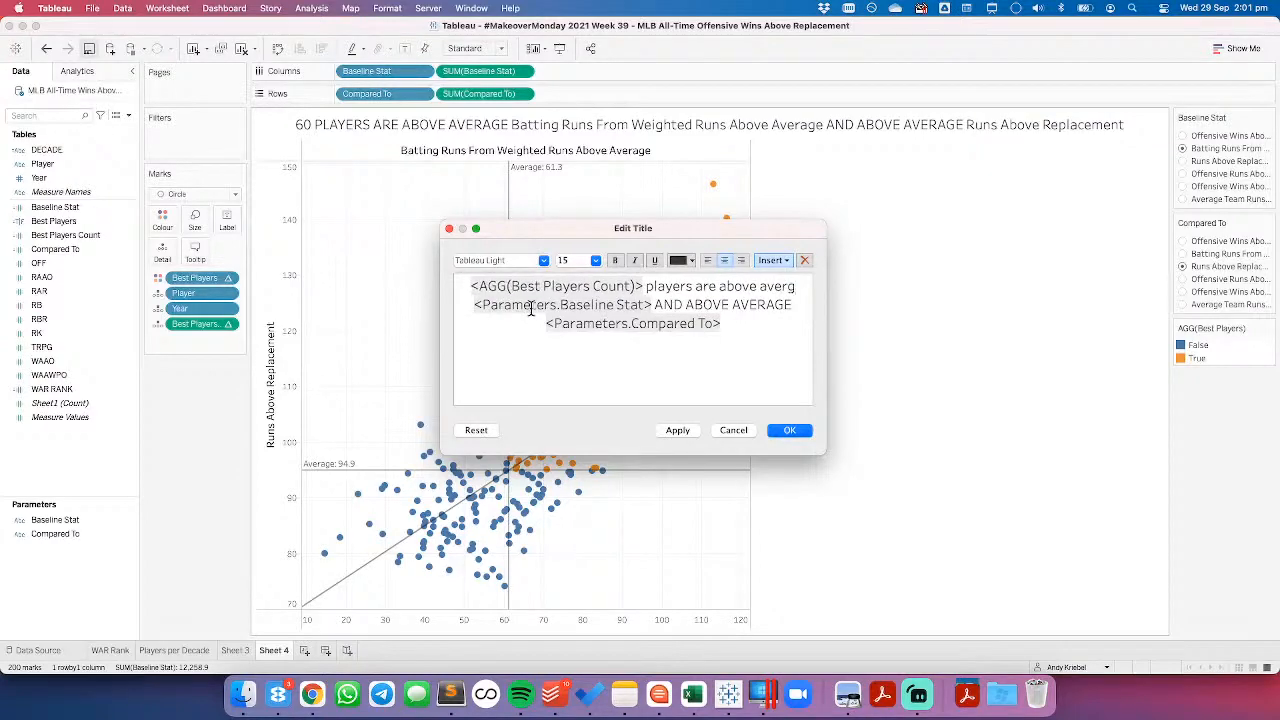
key("BackSpace")
type("age")
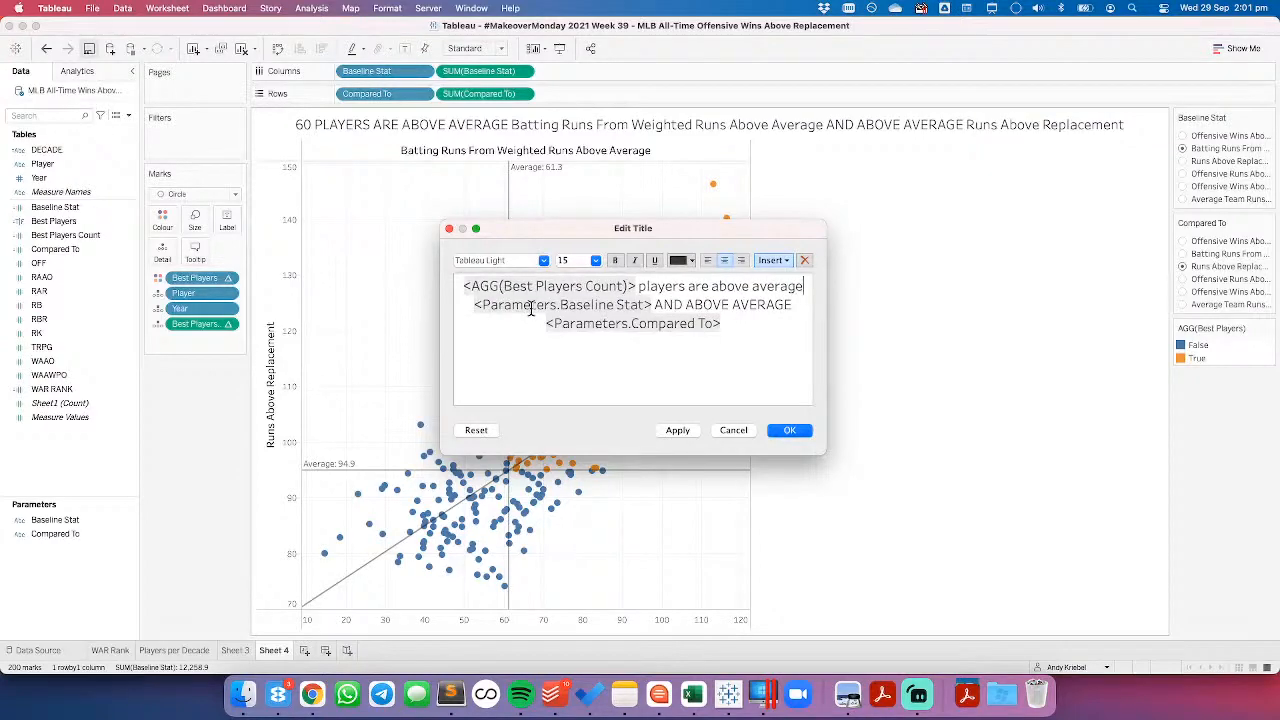
Step: Rewrite the title wording between the two parameters in lowercase as "and above average" and save the title
left_click_drag(656, 304, 808, 304)
type("and a")
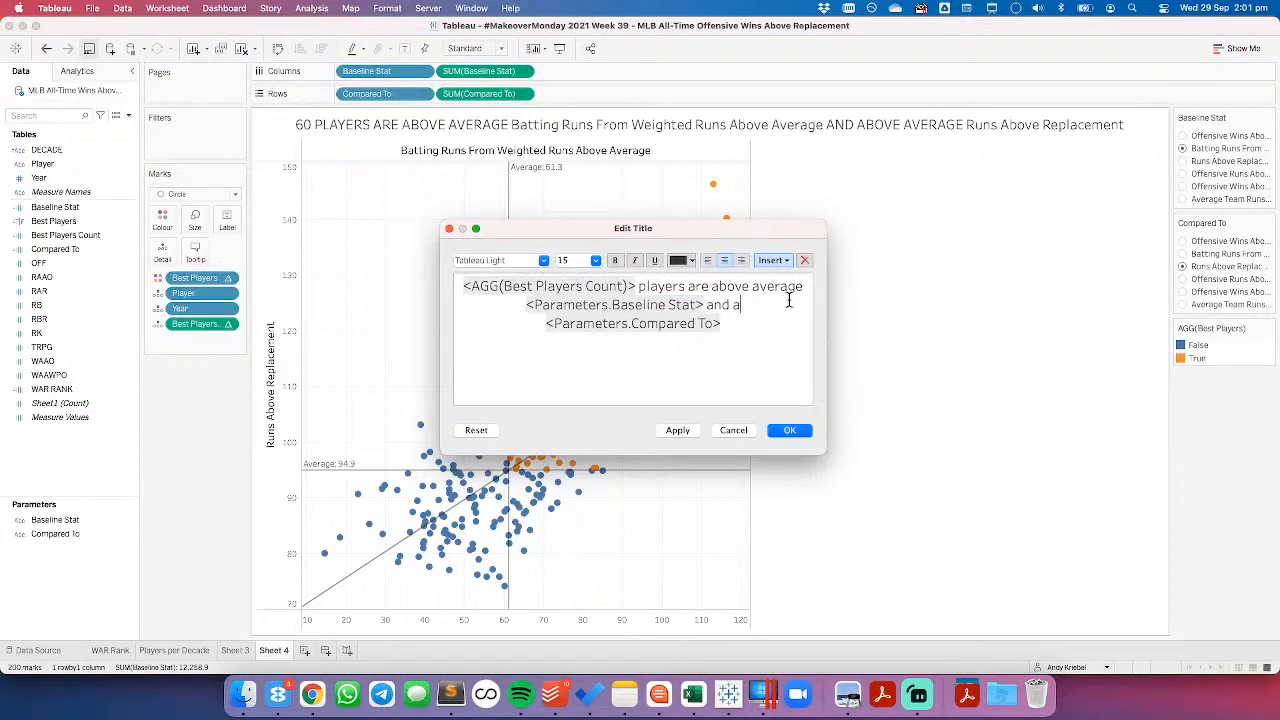
type("bove average")
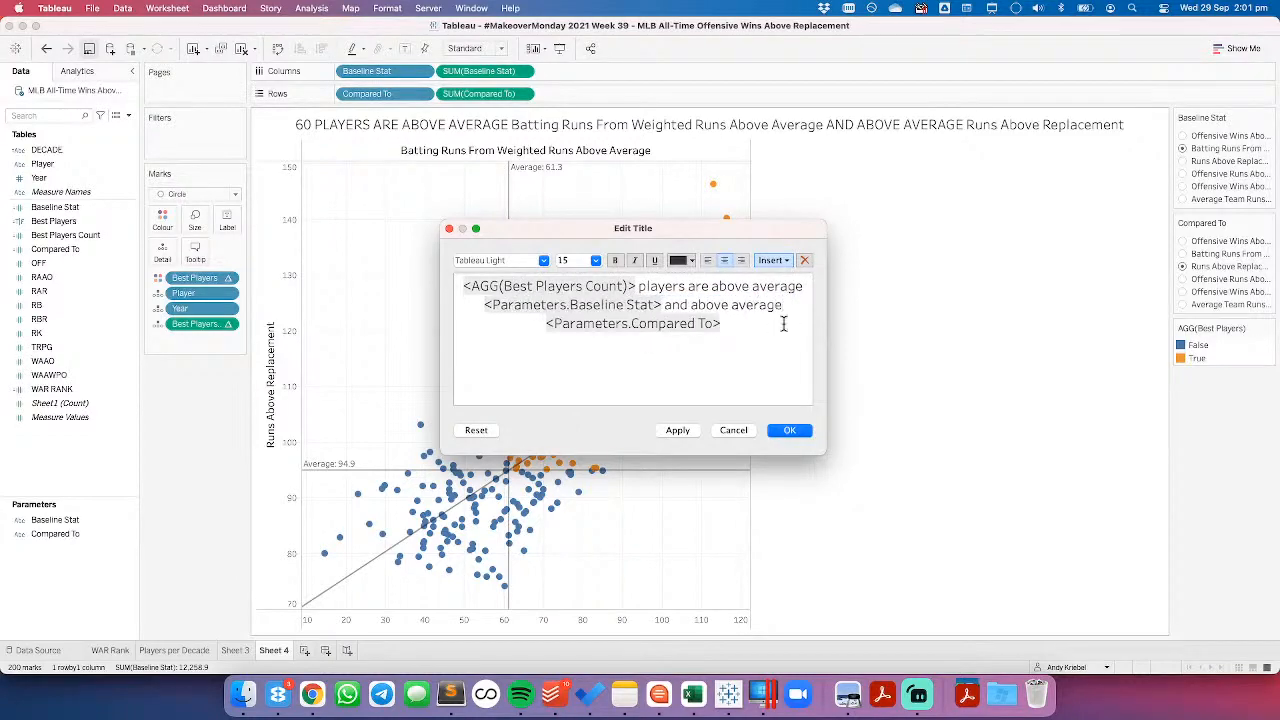
left_click(789, 432)
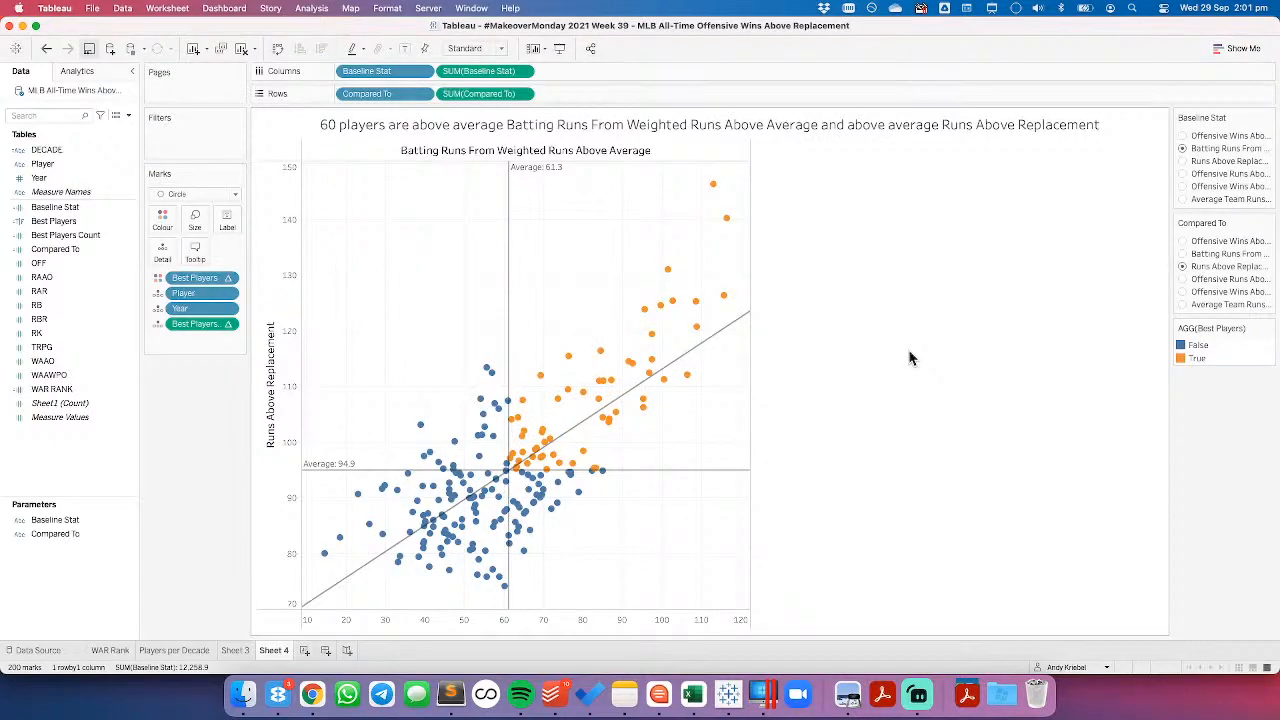
Step: Test the title with different Compared To statistics, including Offensive Wins Above Replacement and Offensive Runs Above Average, ending on Average Team Runs Per Game With Player
left_click(1183, 242)
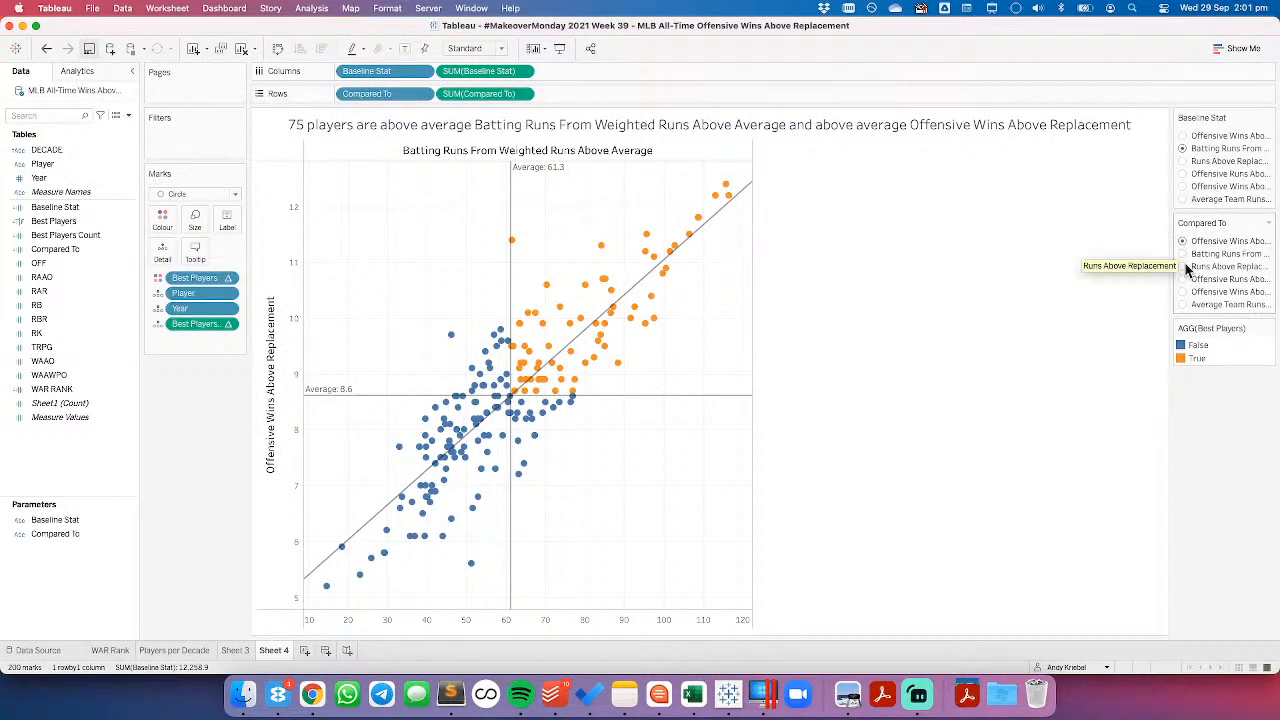
left_click(1183, 267)
left_click(1183, 279)
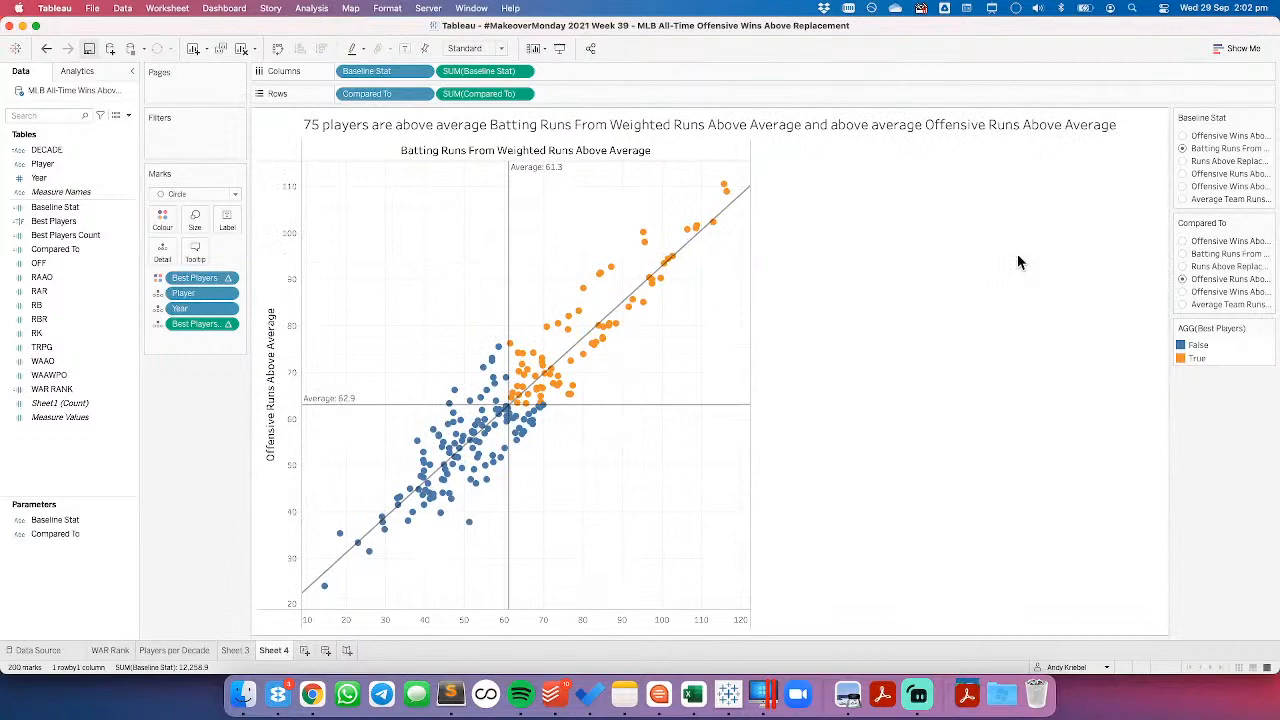
left_click(1183, 304)
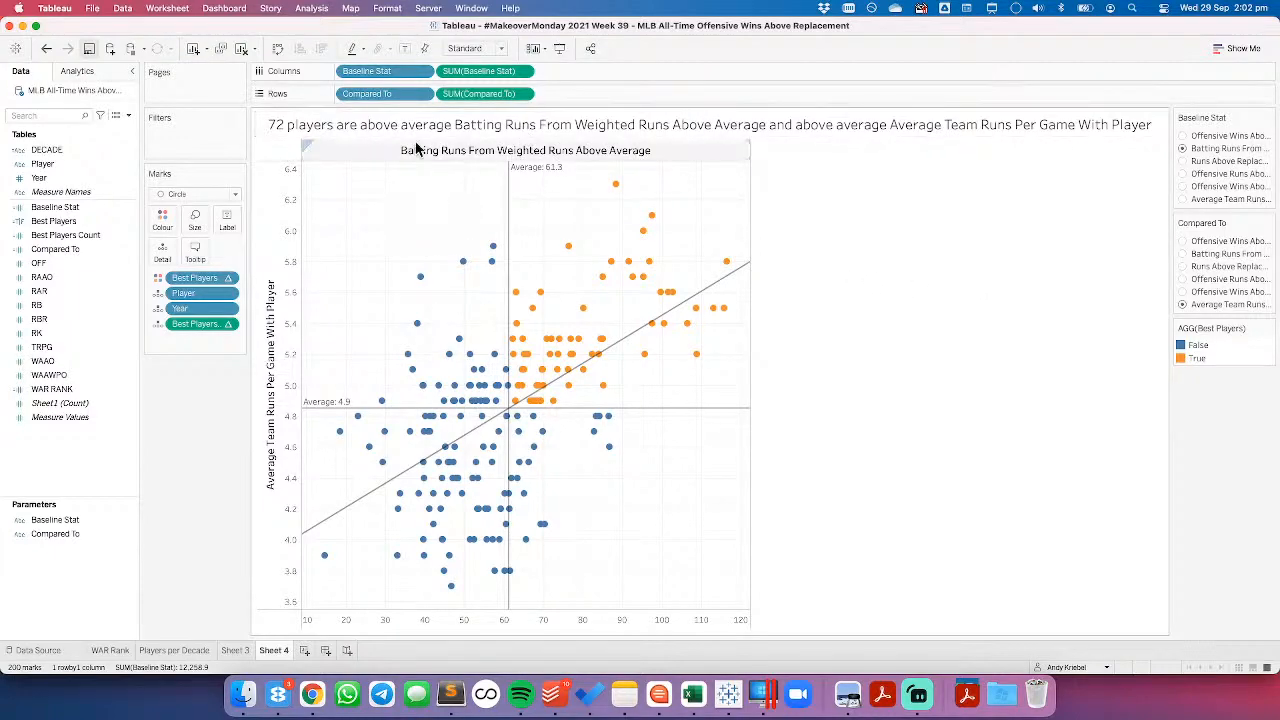
Step: Create a calculated field named "% of Players"
right_click(46, 436)
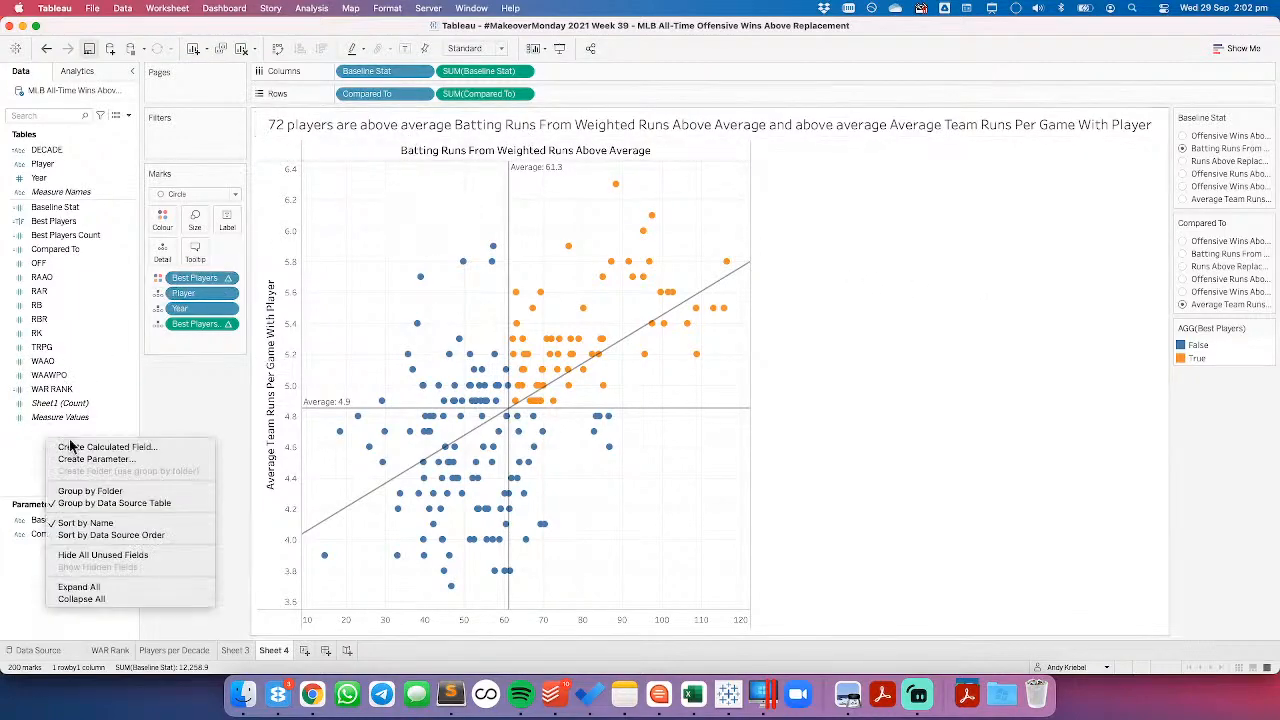
left_click(80, 448)
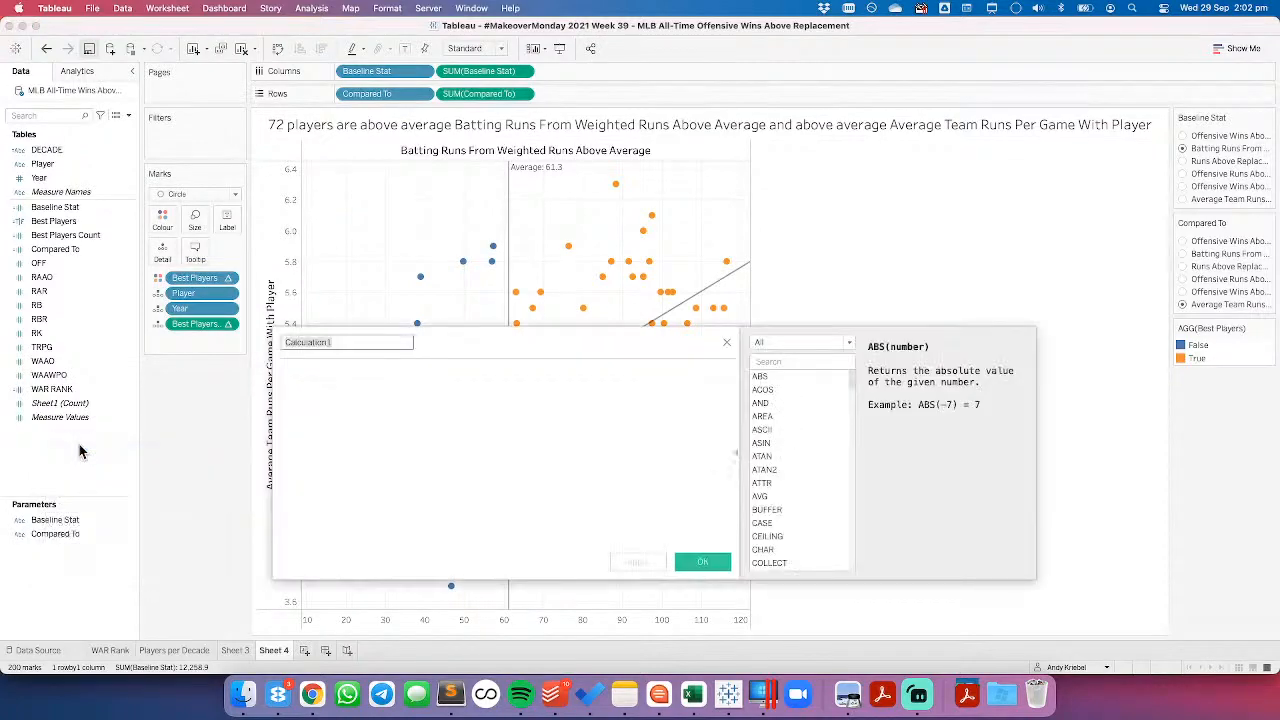
type("% of Players")
key("Tab")
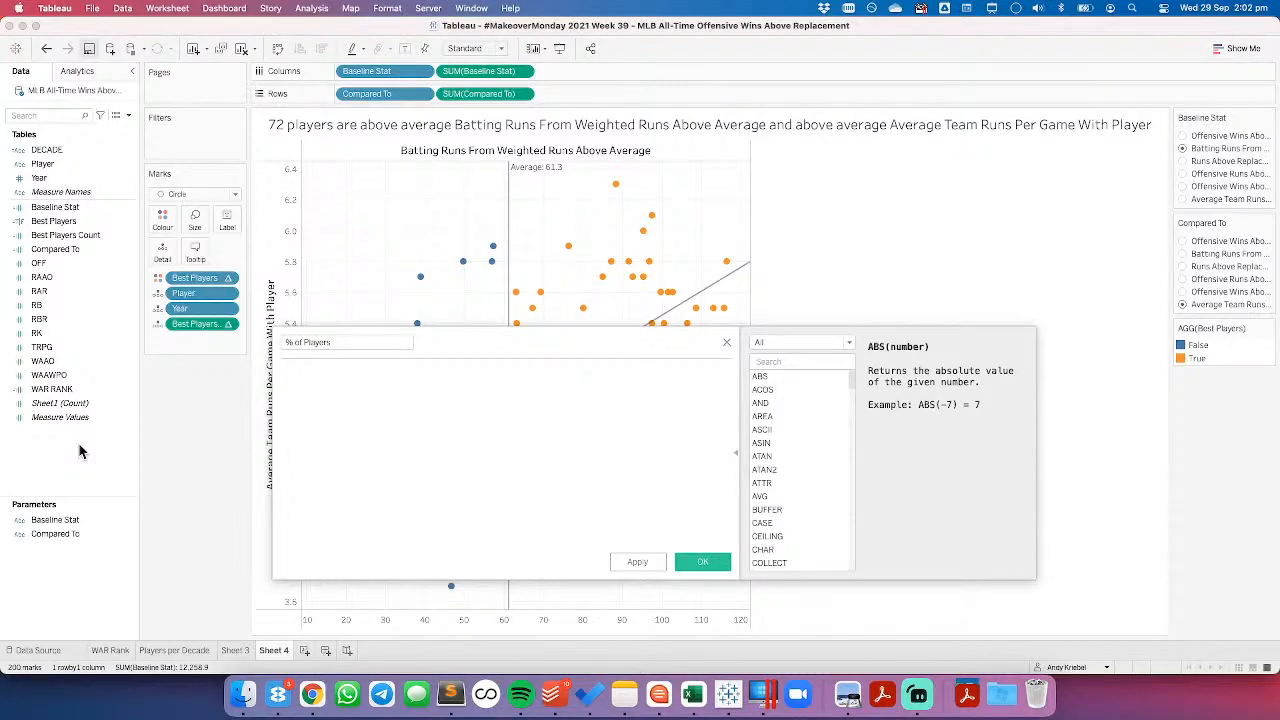
Step: Define the % of Players formula as [Best Players Count]/200 and save the calculation
type("best")
key("BackSpace")
key("BackSpace")
key("BackSpace")
key("BackSpace")
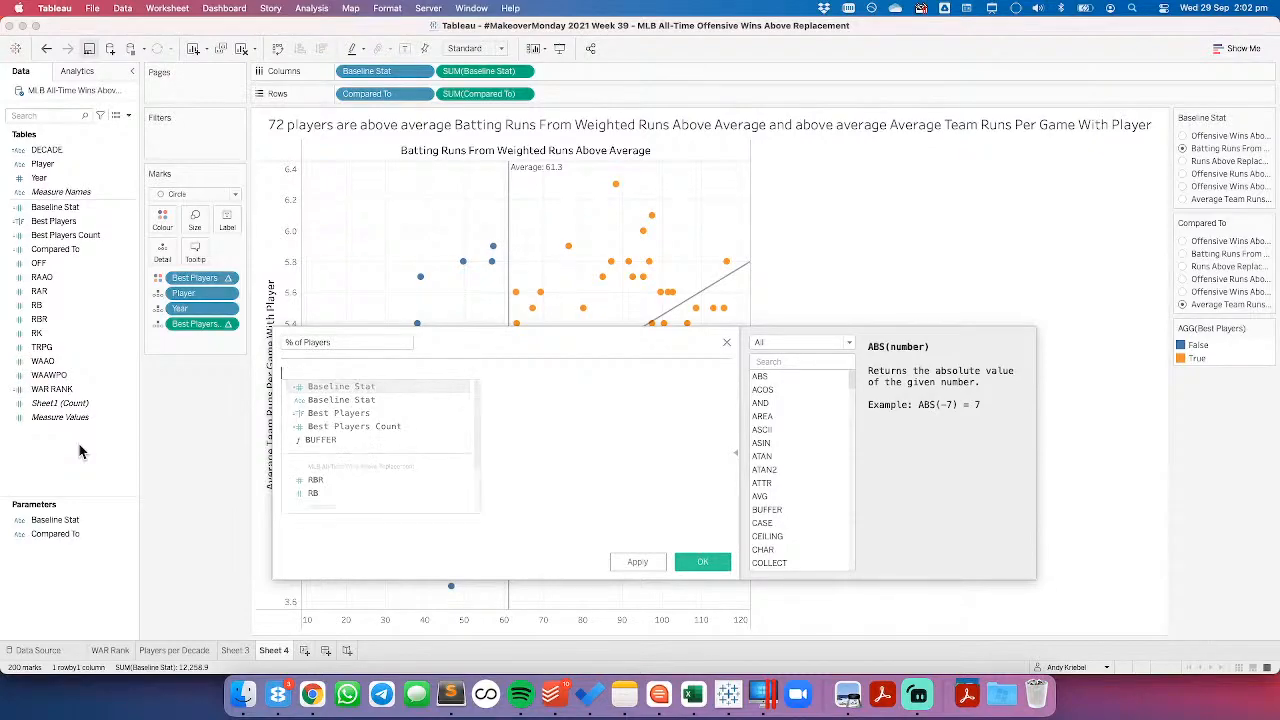
left_click_drag(195, 324, 375, 393)
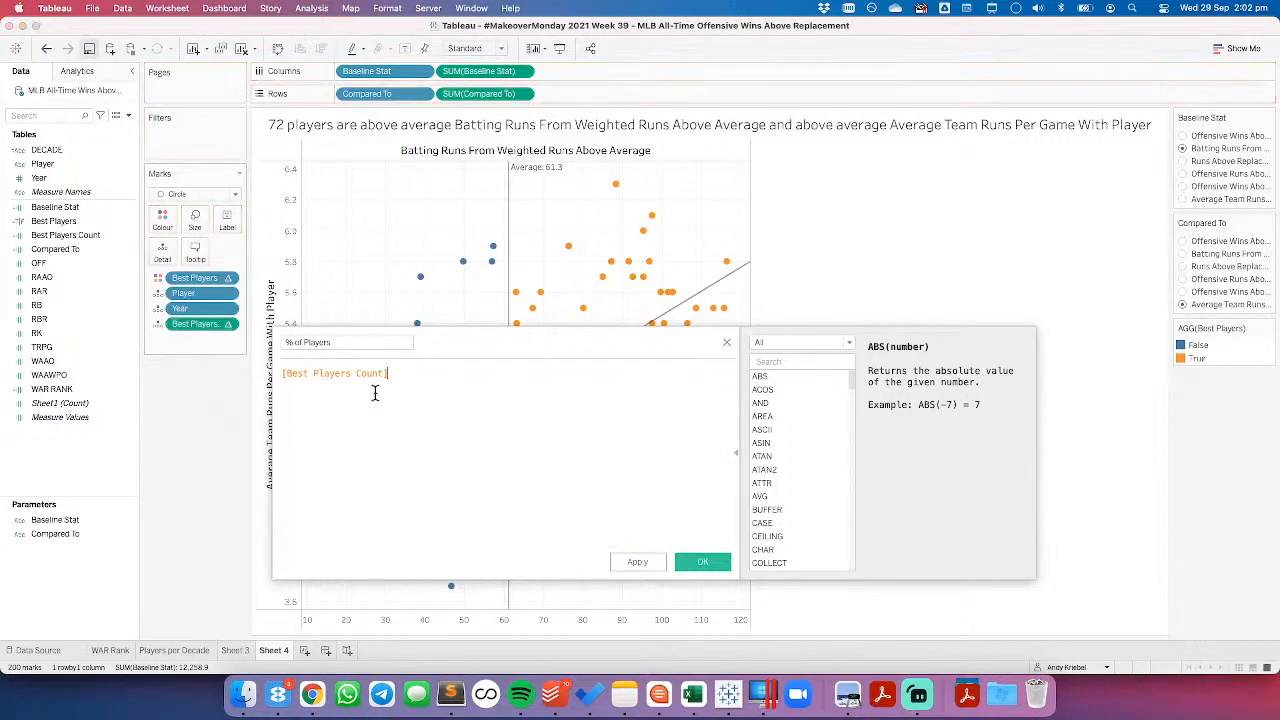
type("/200")
left_click(701, 561)
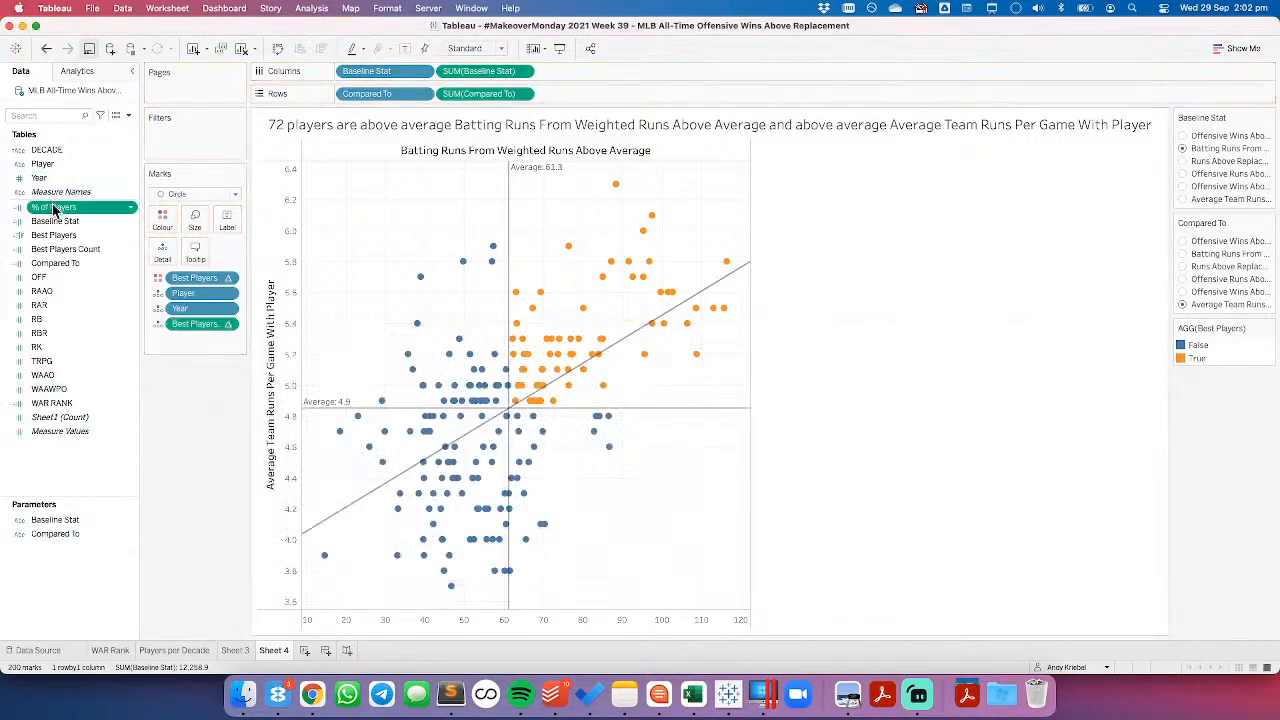
Step: Set the default number format of the % of Players field to Percentage with 0 decimal places
right_click(60, 207)
mouse_move(150, 389)
left_click(220, 418)
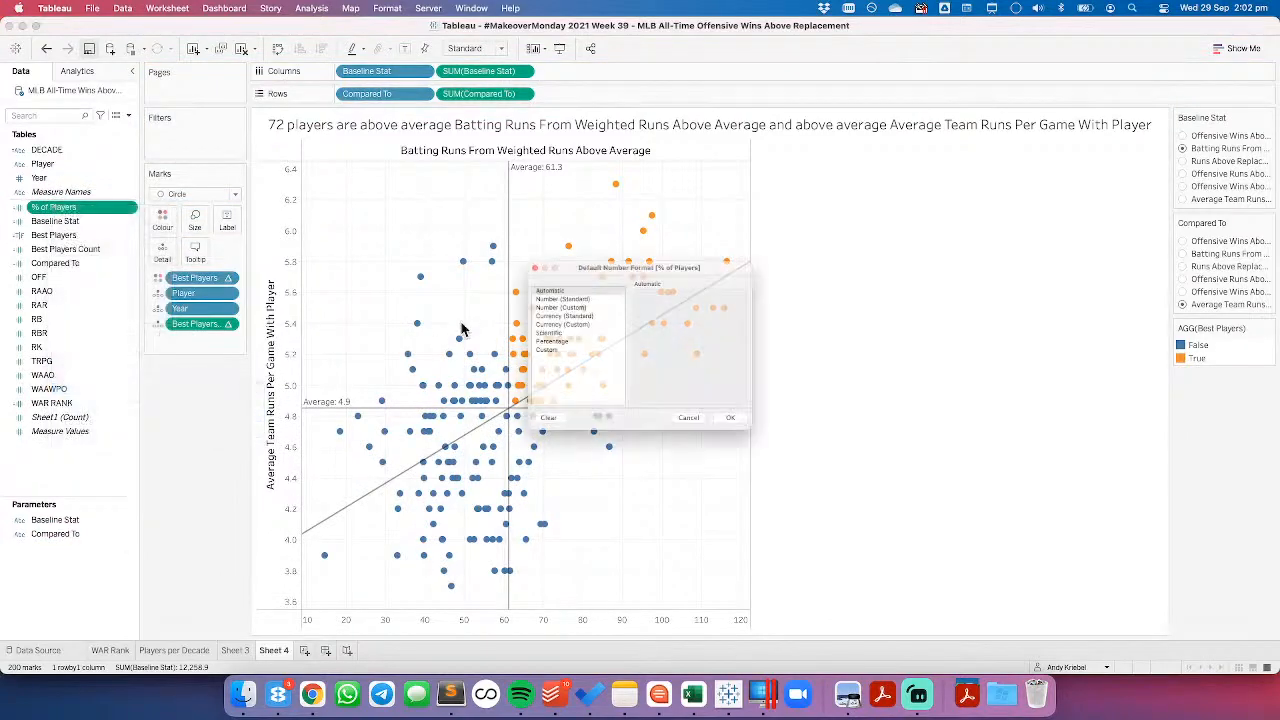
left_click(535, 341)
left_click(676, 298)
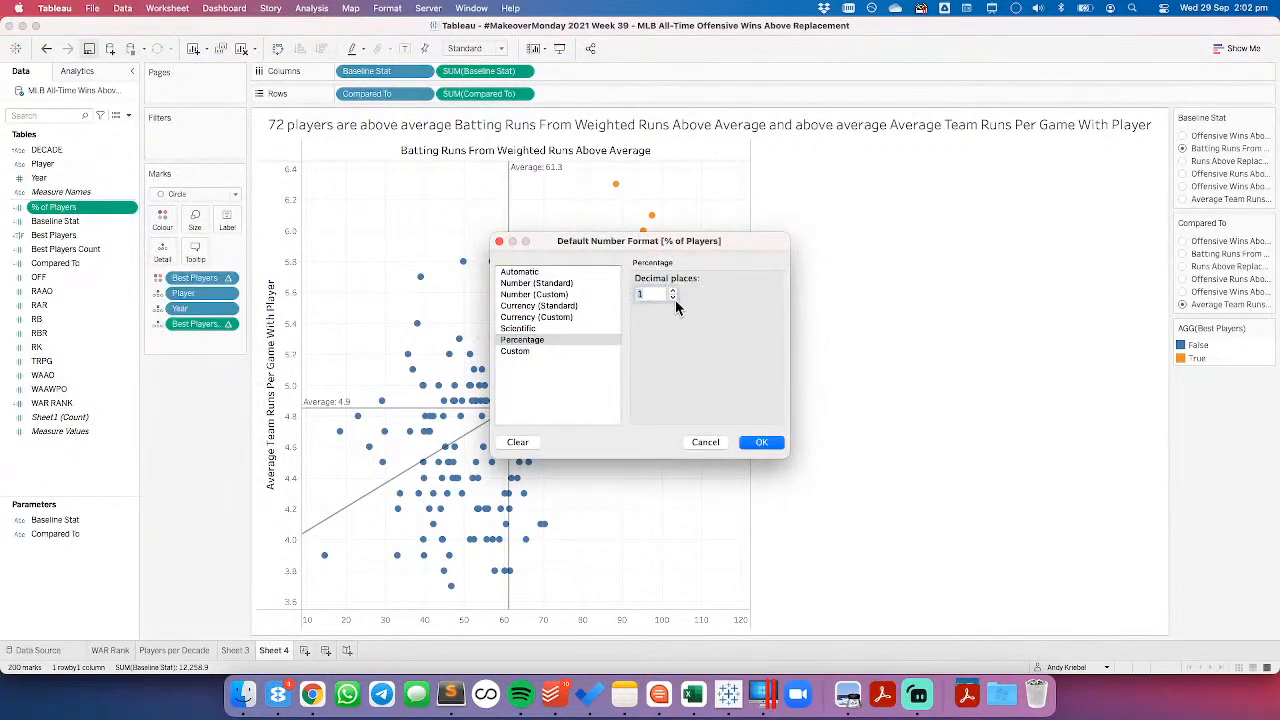
left_click(761, 442)
Step: Add % of Players to the marks as Detail and insert it in the sheet title before Best Players Count
left_click_drag(53, 207, 197, 268)
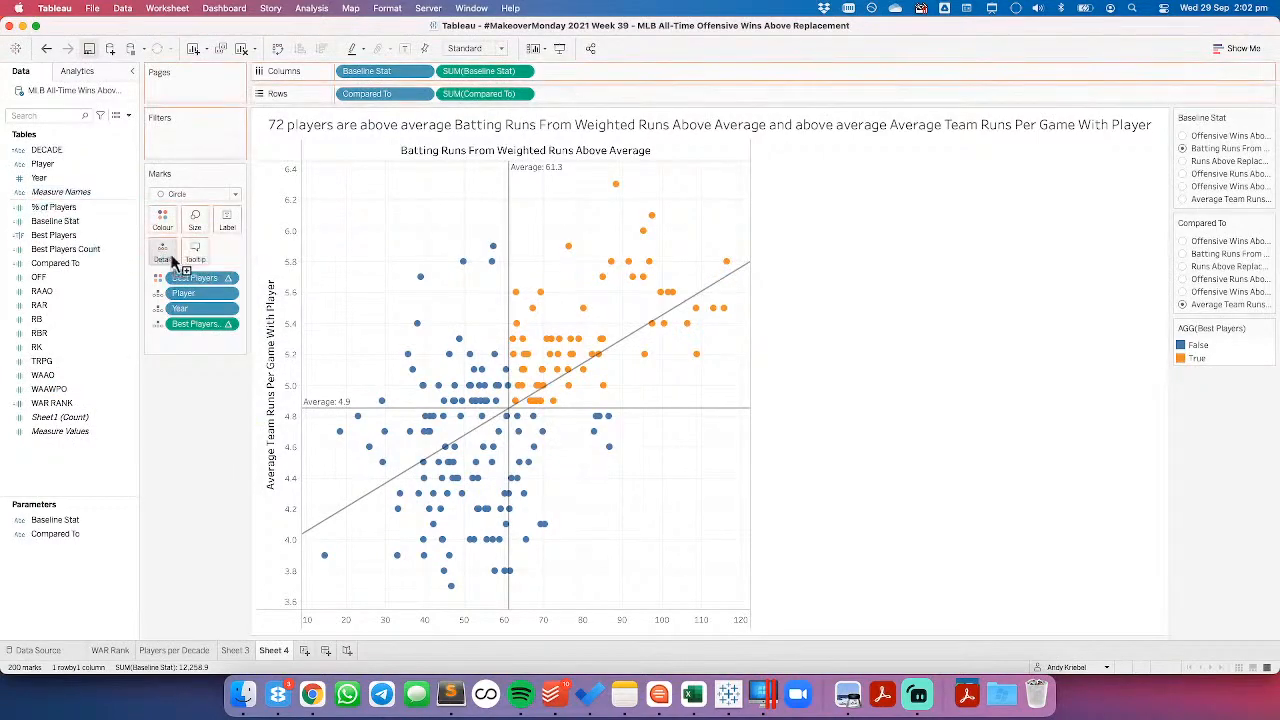
double_click(352, 126)
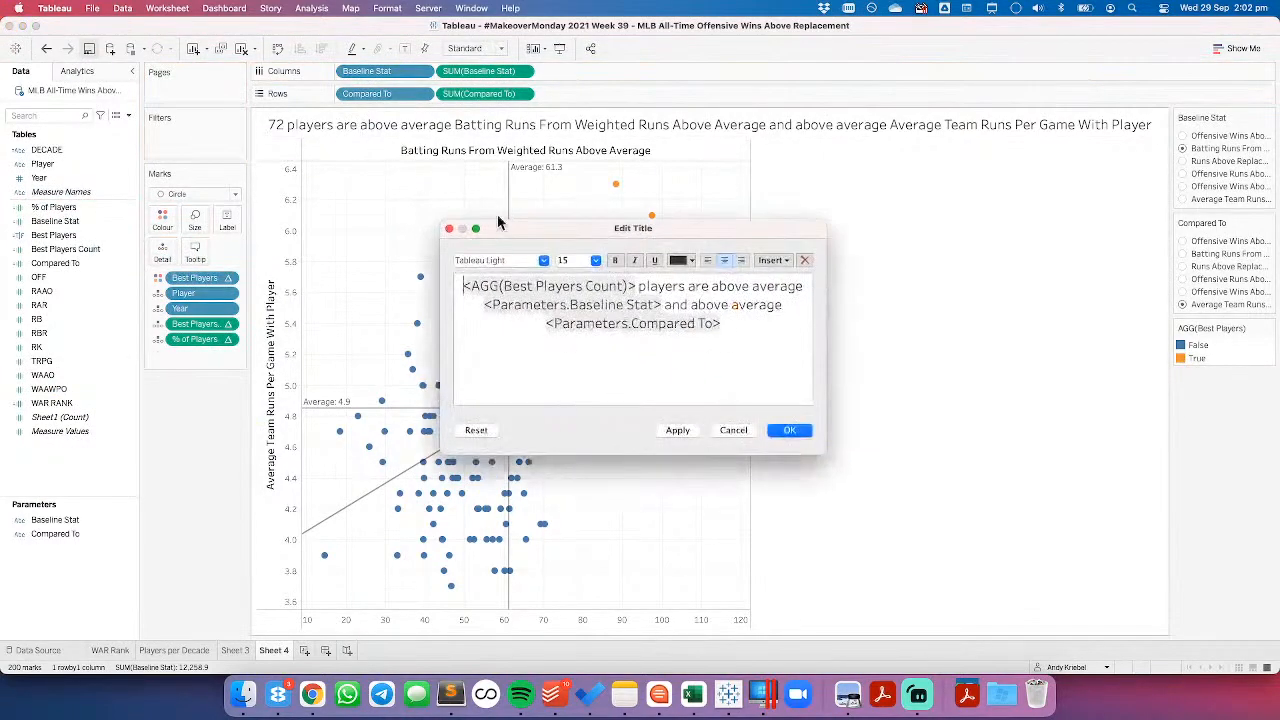
left_click(779, 264)
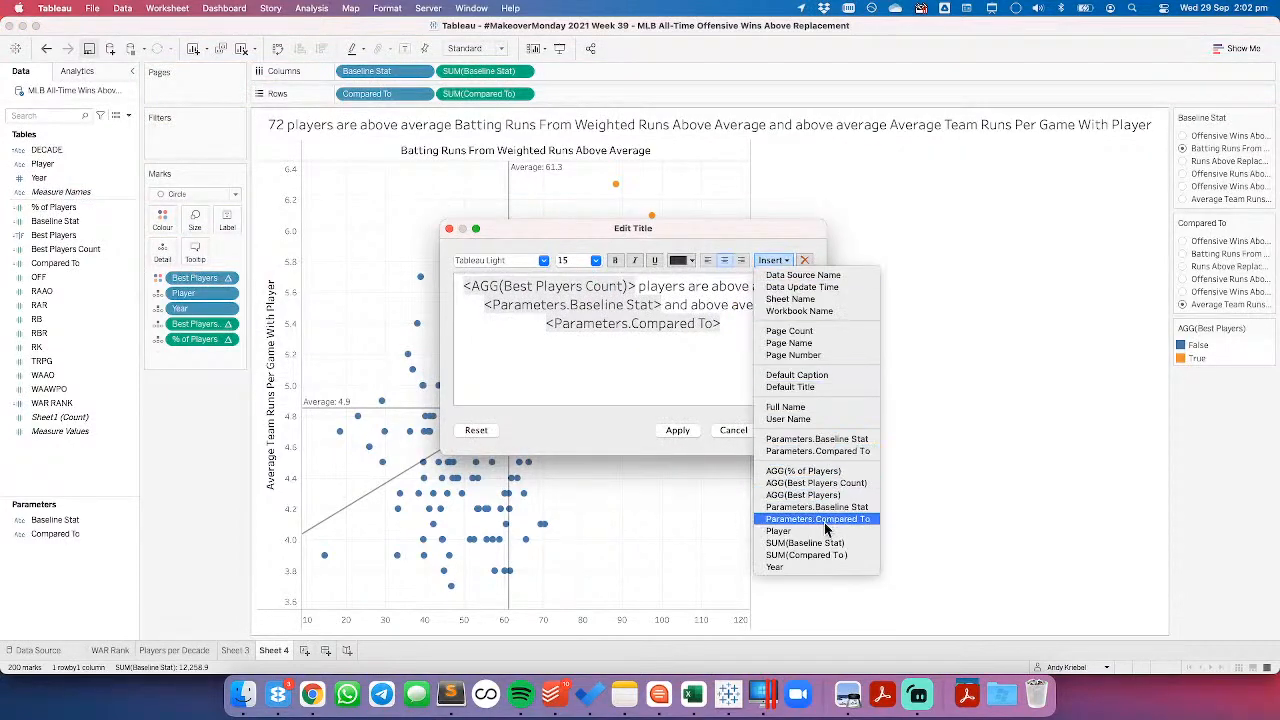
left_click(812, 471)
left_click(678, 430)
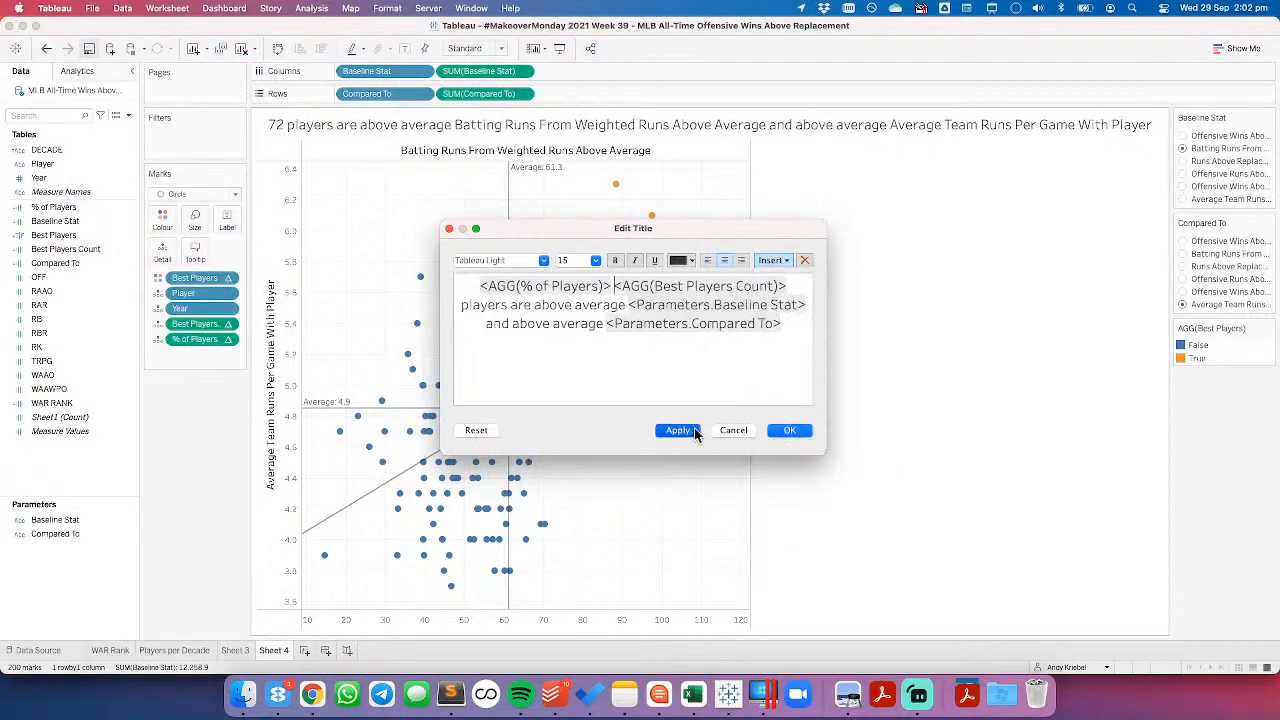
left_click(790, 430)
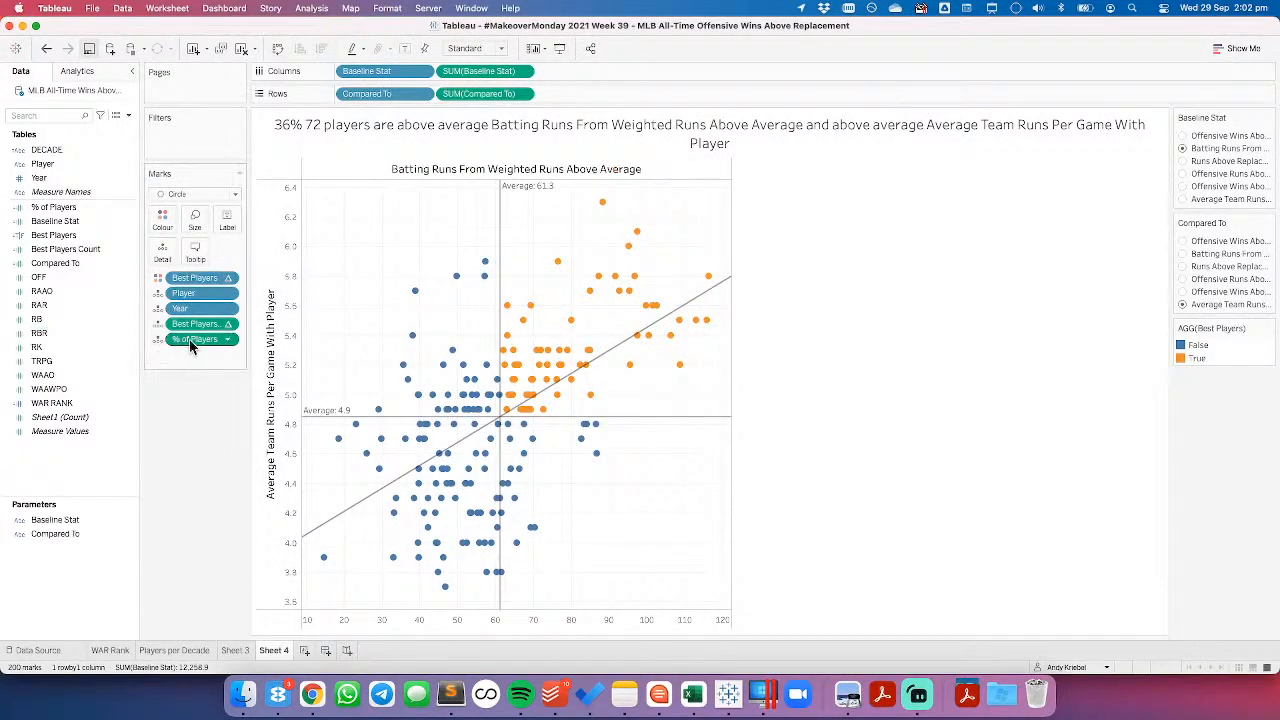
Step: Check the table calculation settings of % of Players for the nested Best Players calculation
left_click(229, 339)
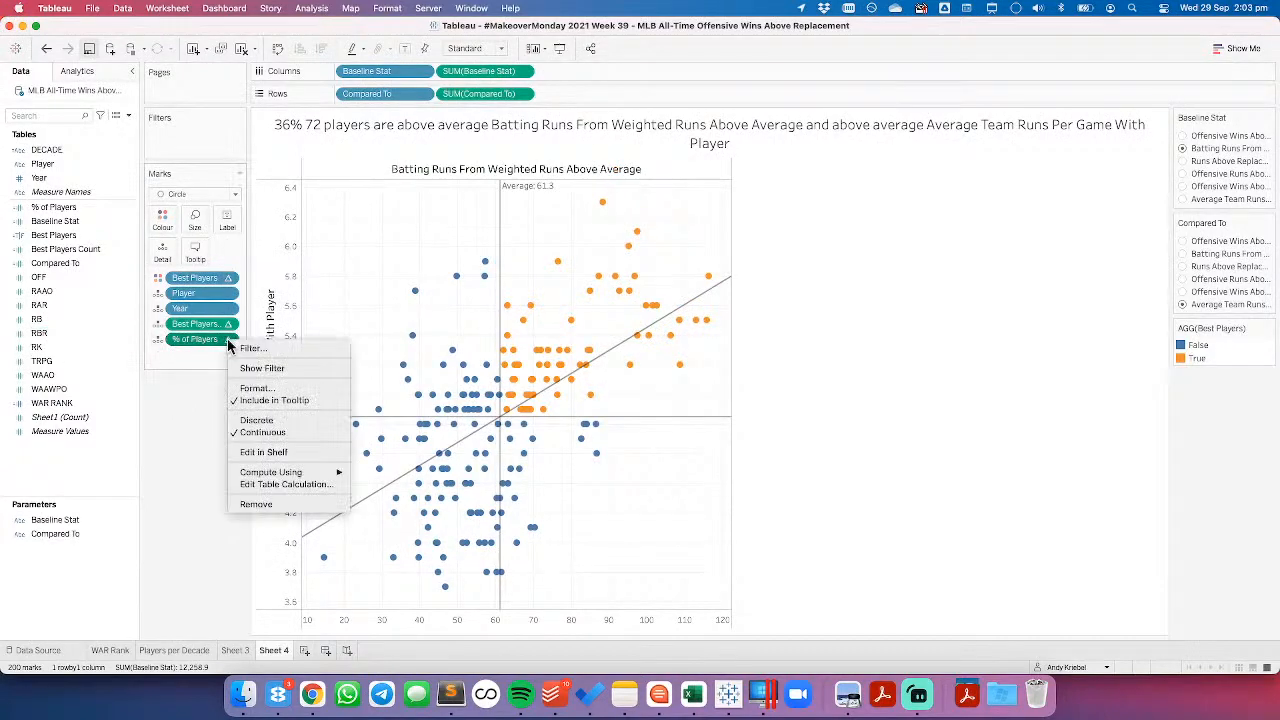
left_click(290, 484)
left_click(630, 158)
left_click(627, 181)
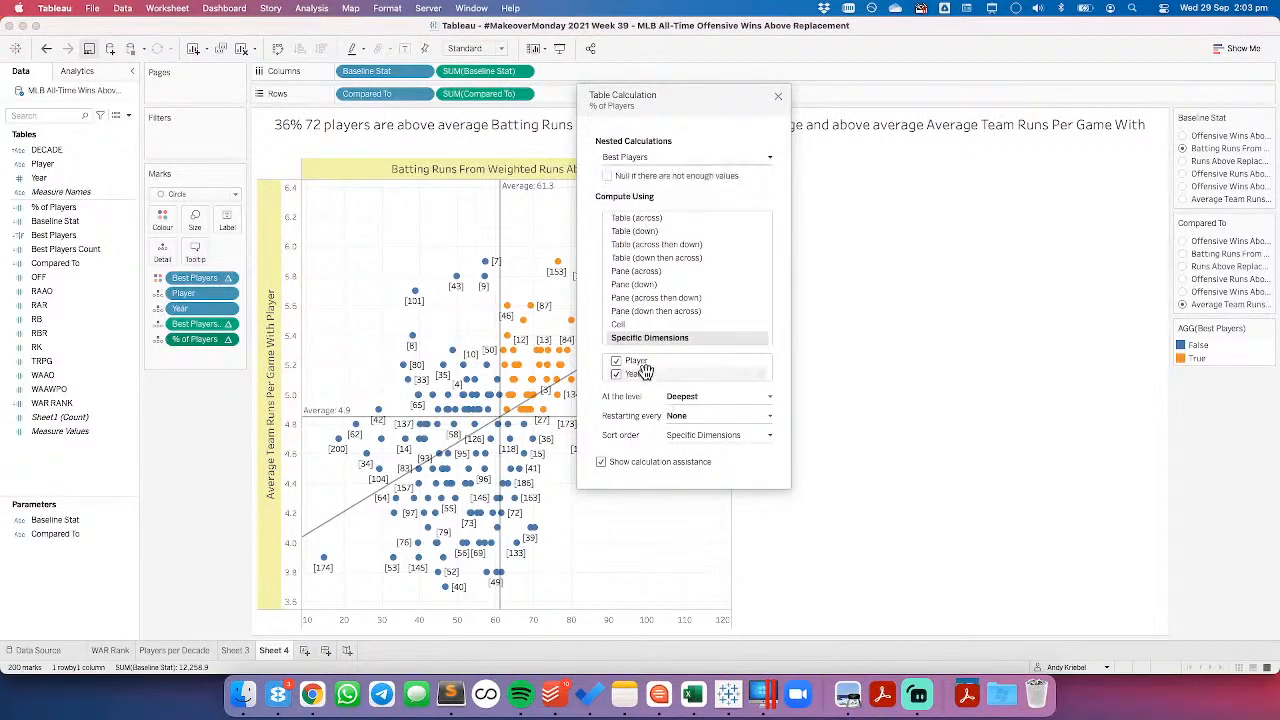
left_click(777, 96)
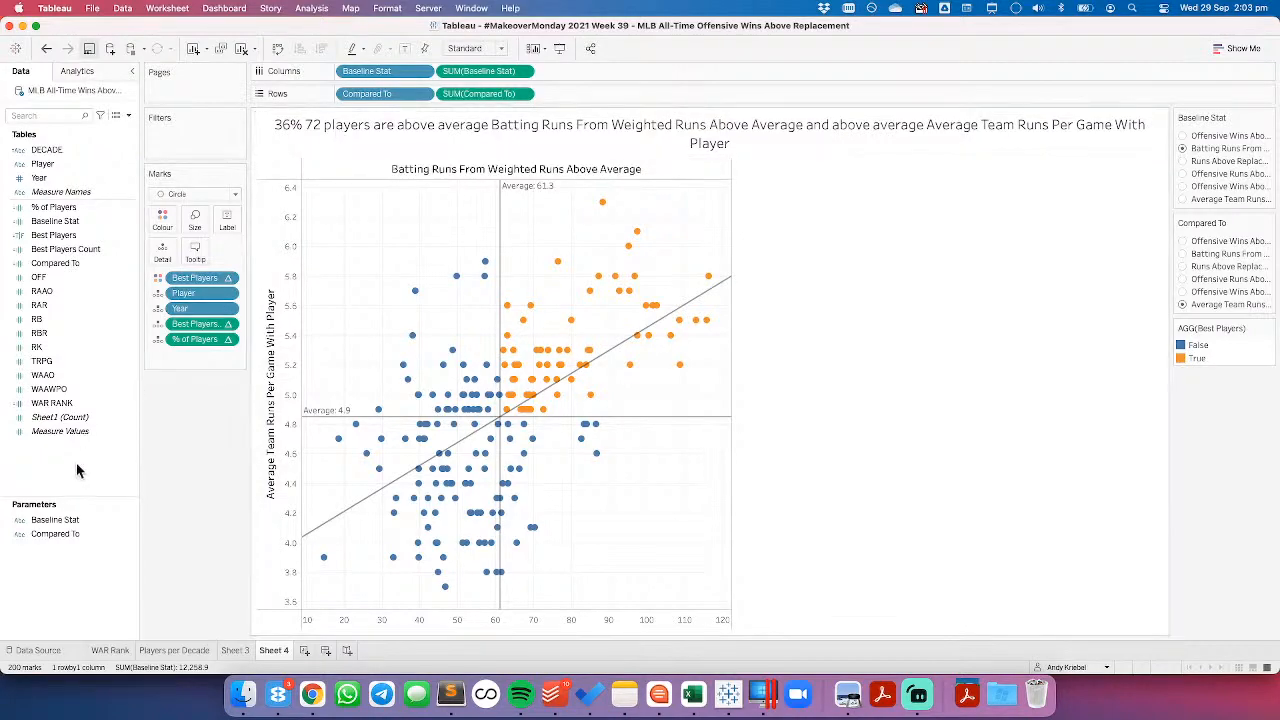
left_click(60, 520)
right_click(53, 524)
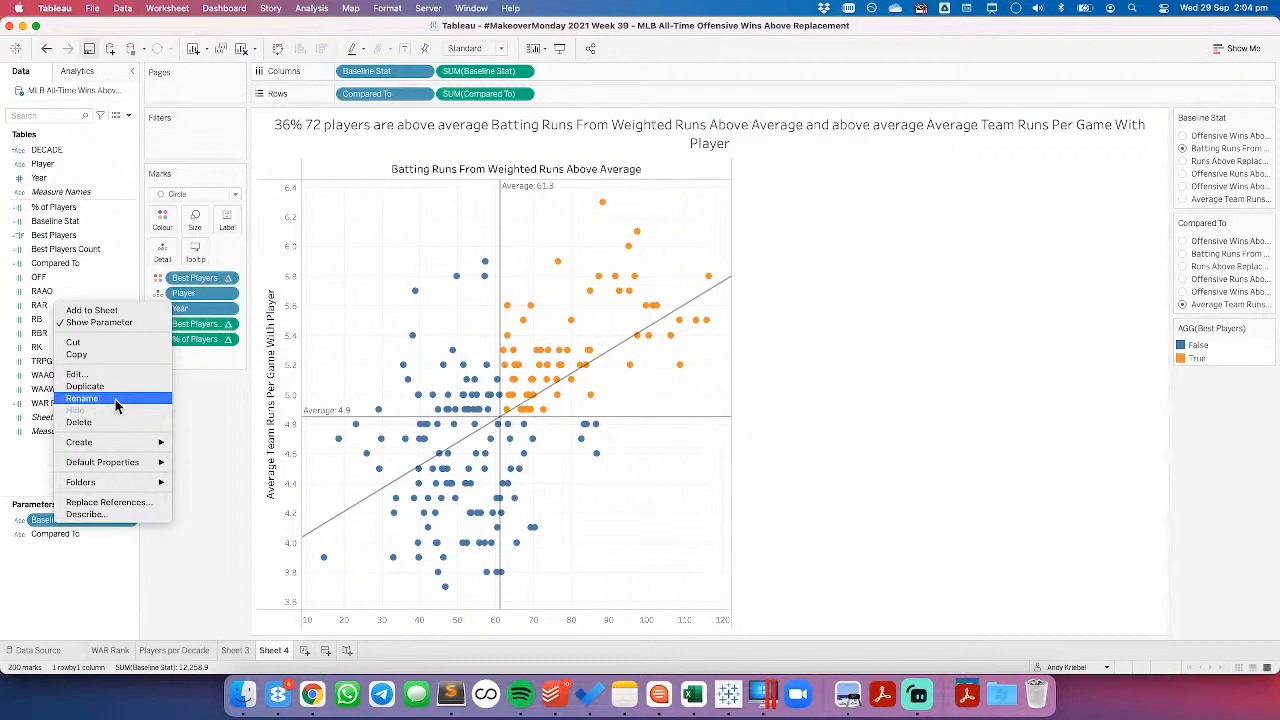
left_click(221, 404)
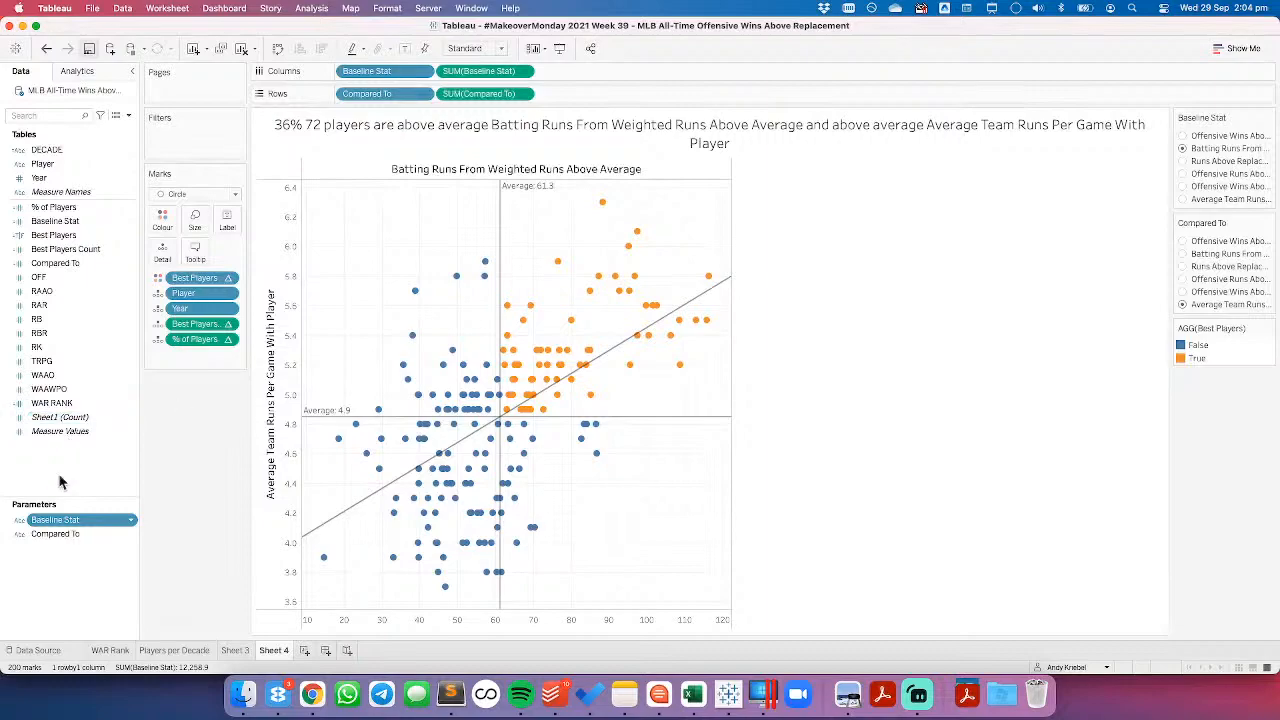
right_click(70, 520)
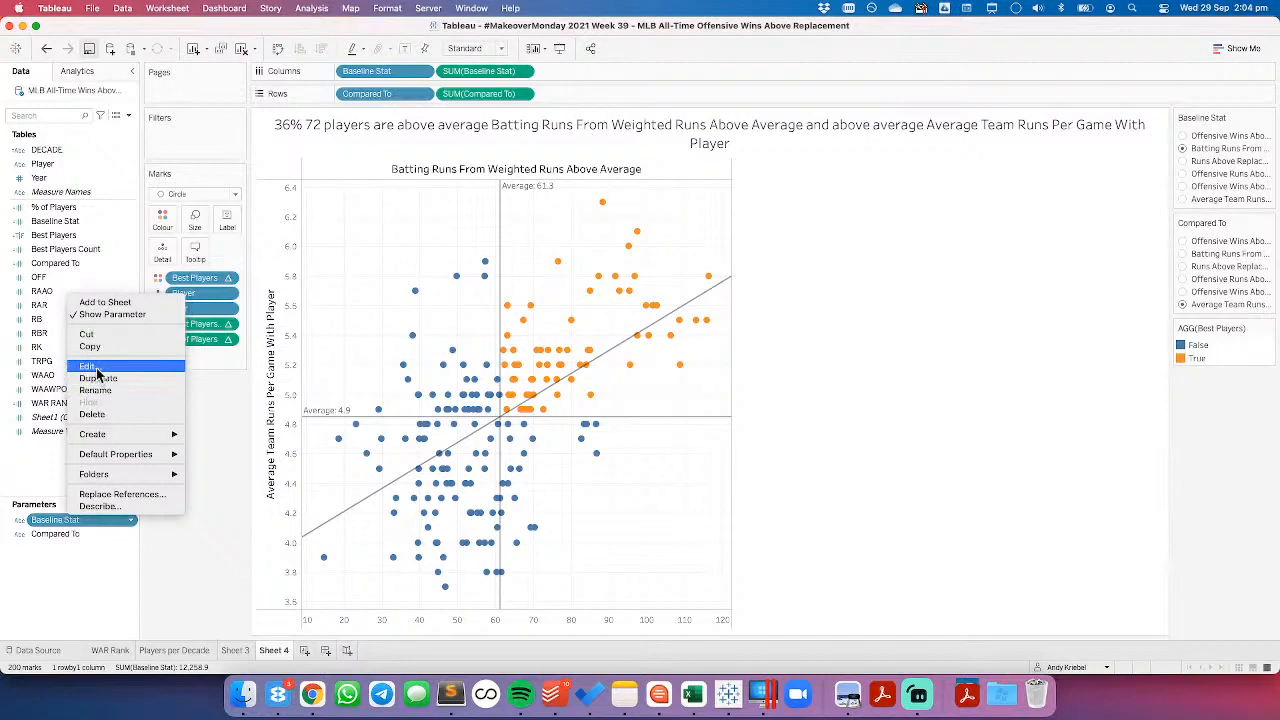
left_click(90, 366)
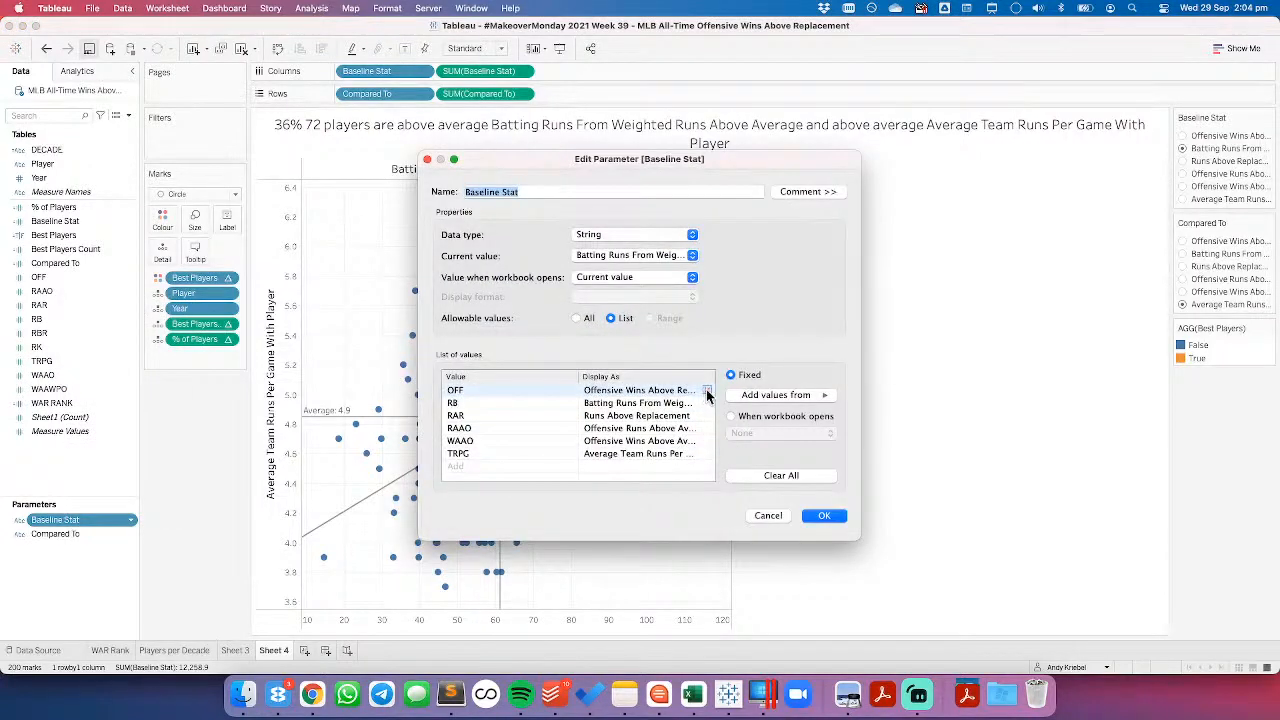
left_click(668, 393)
left_click(667, 391)
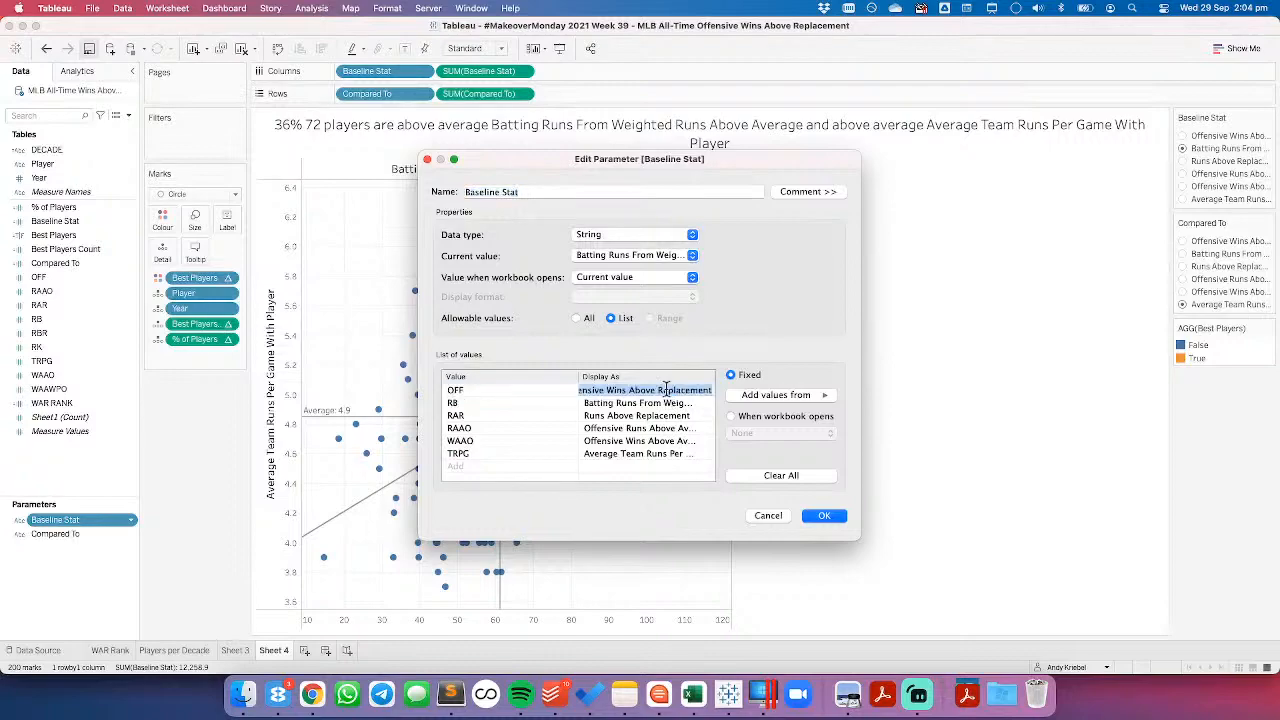
key("Escape")
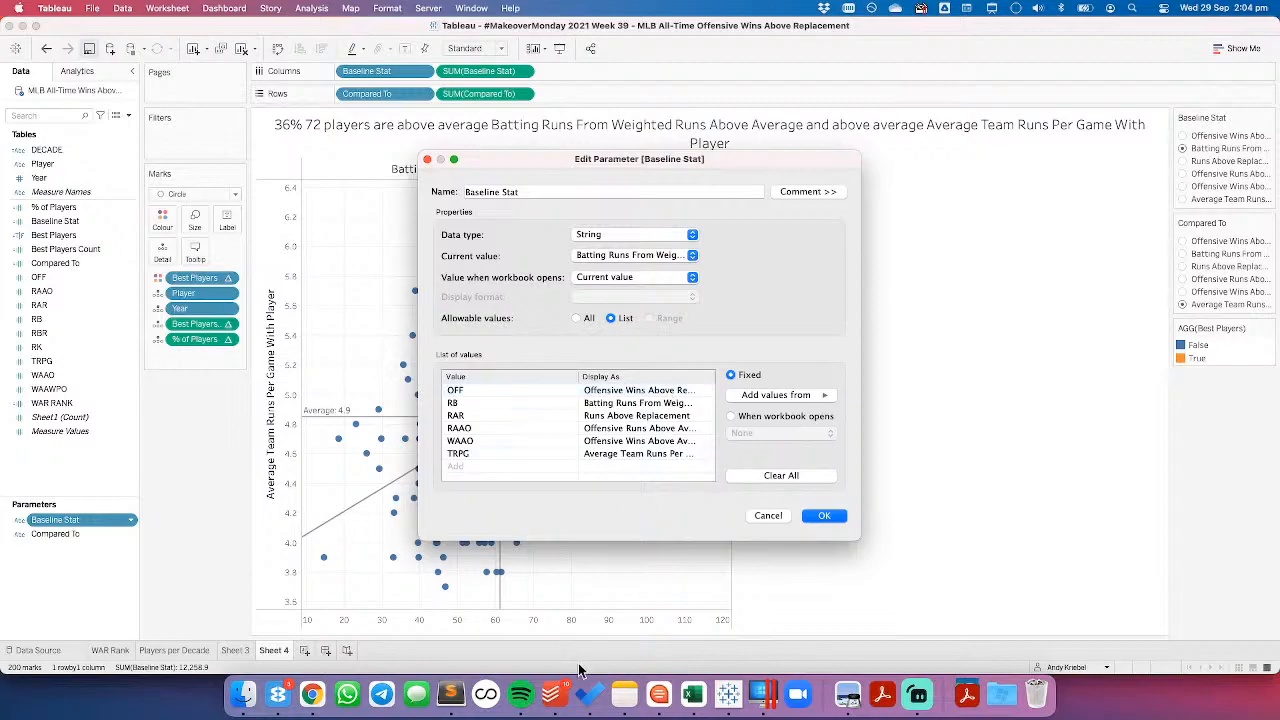
Step: Try to replace the Baseline Stat parameter's value list with values from the clipboard
left_click(693, 693)
left_click(778, 478)
left_click(774, 395)
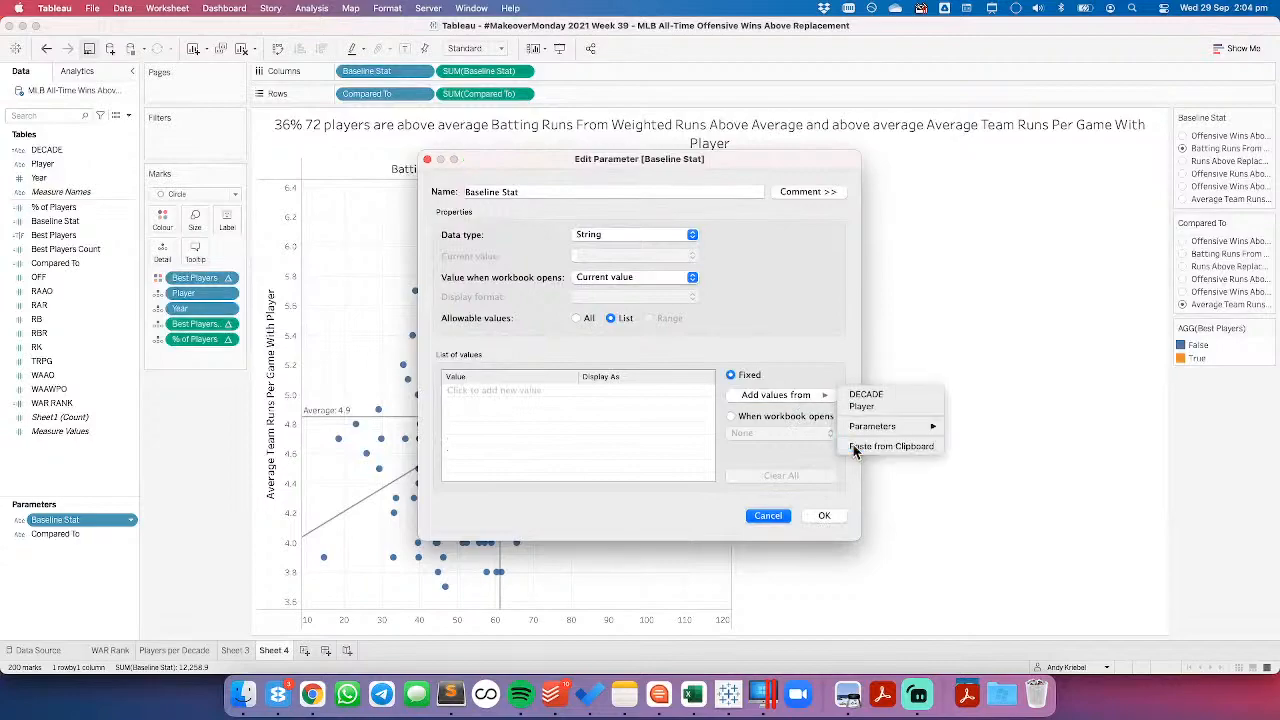
left_click(855, 447)
left_click(758, 515)
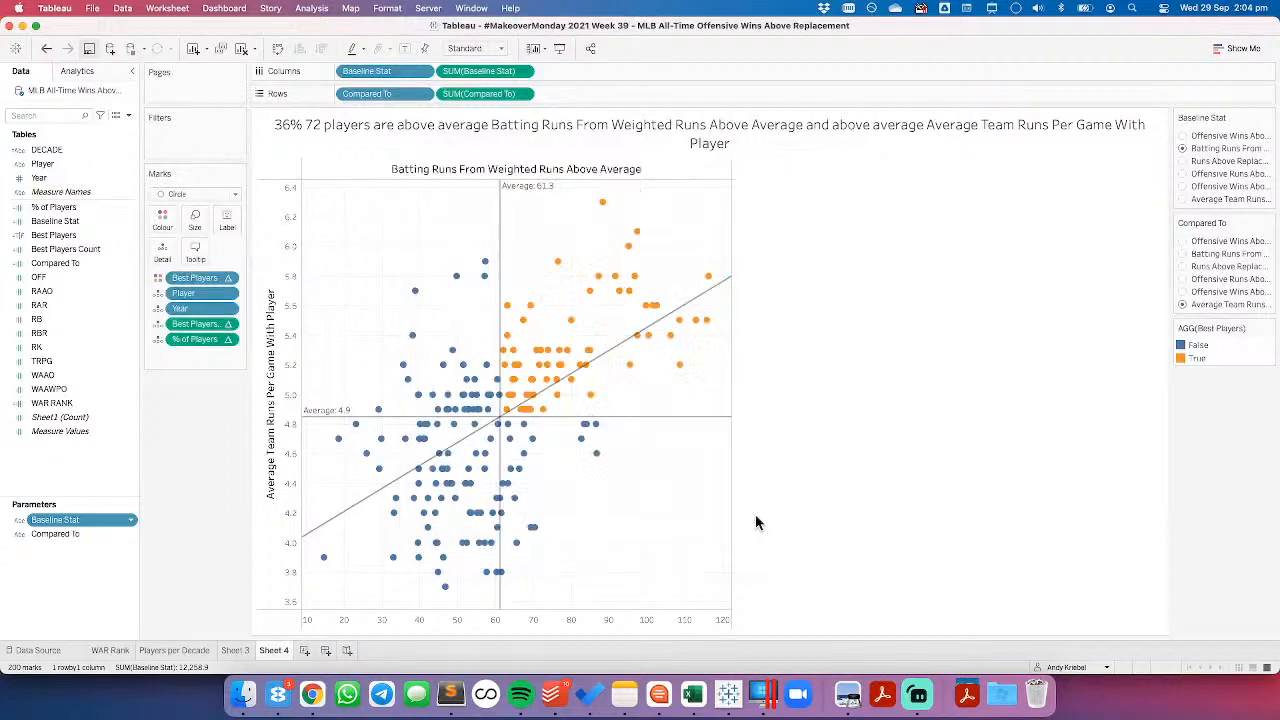
Step: Replace the Baseline Stat parameter's list with the clipboard abbreviations OFF, RB, RAR, RAAO, WAAO and TRPG, without separate display names
right_click(80, 520)
left_click(100, 374)
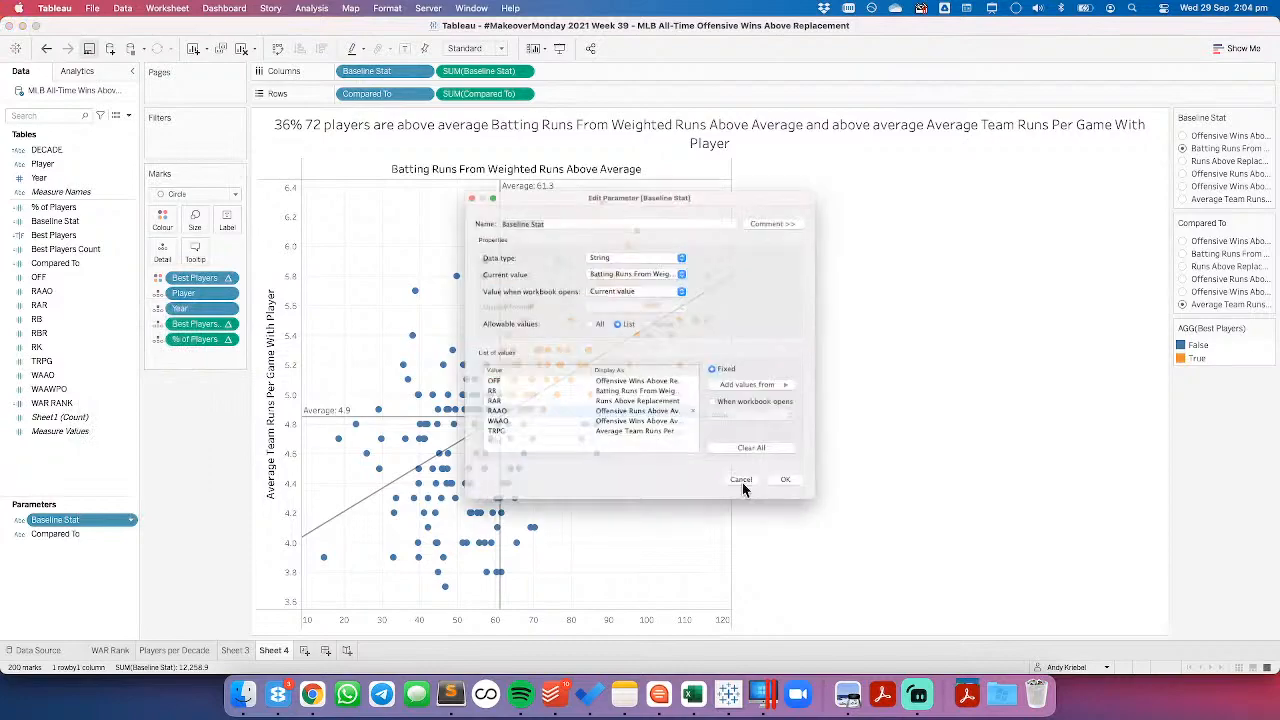
left_click(781, 474)
left_click(784, 395)
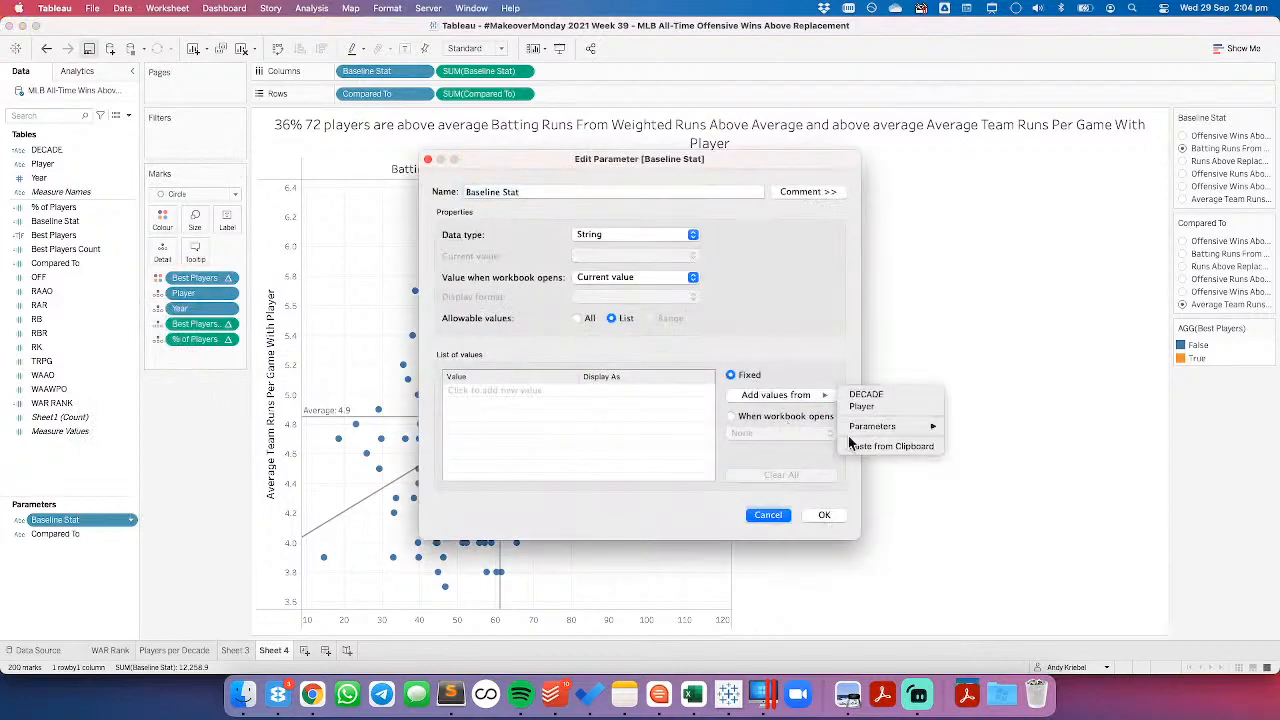
left_click(850, 445)
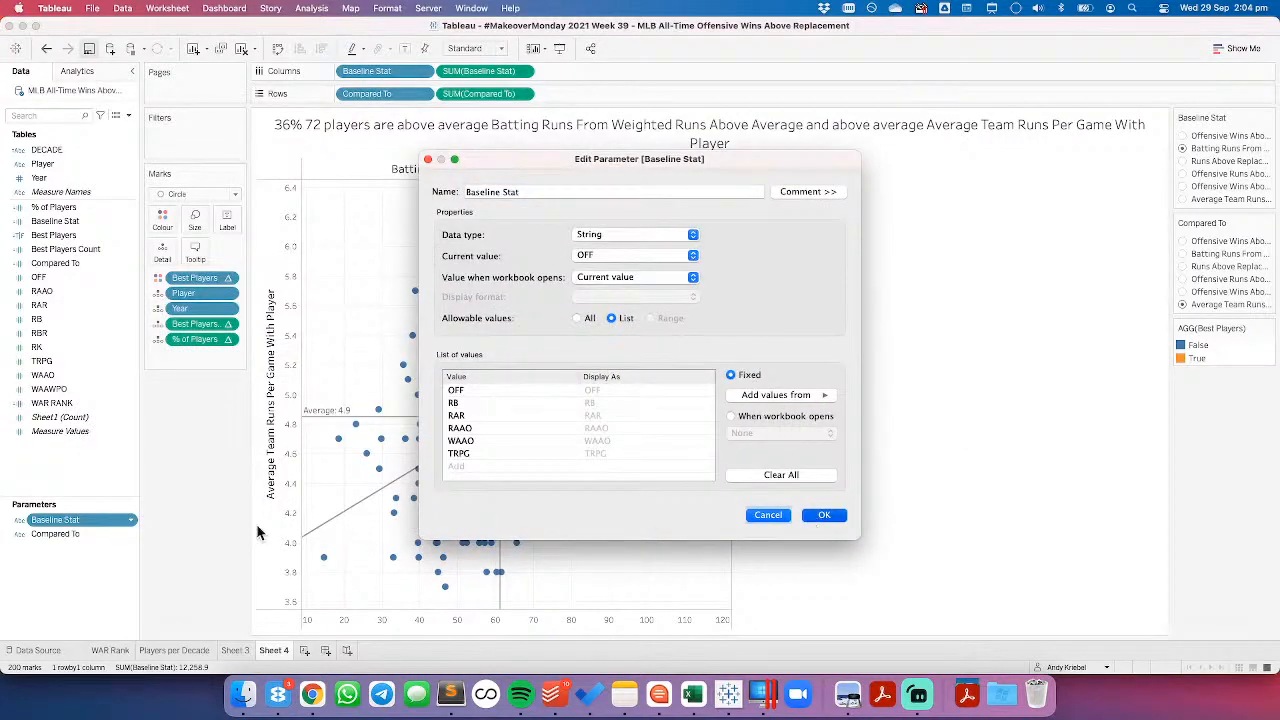
key("Return")
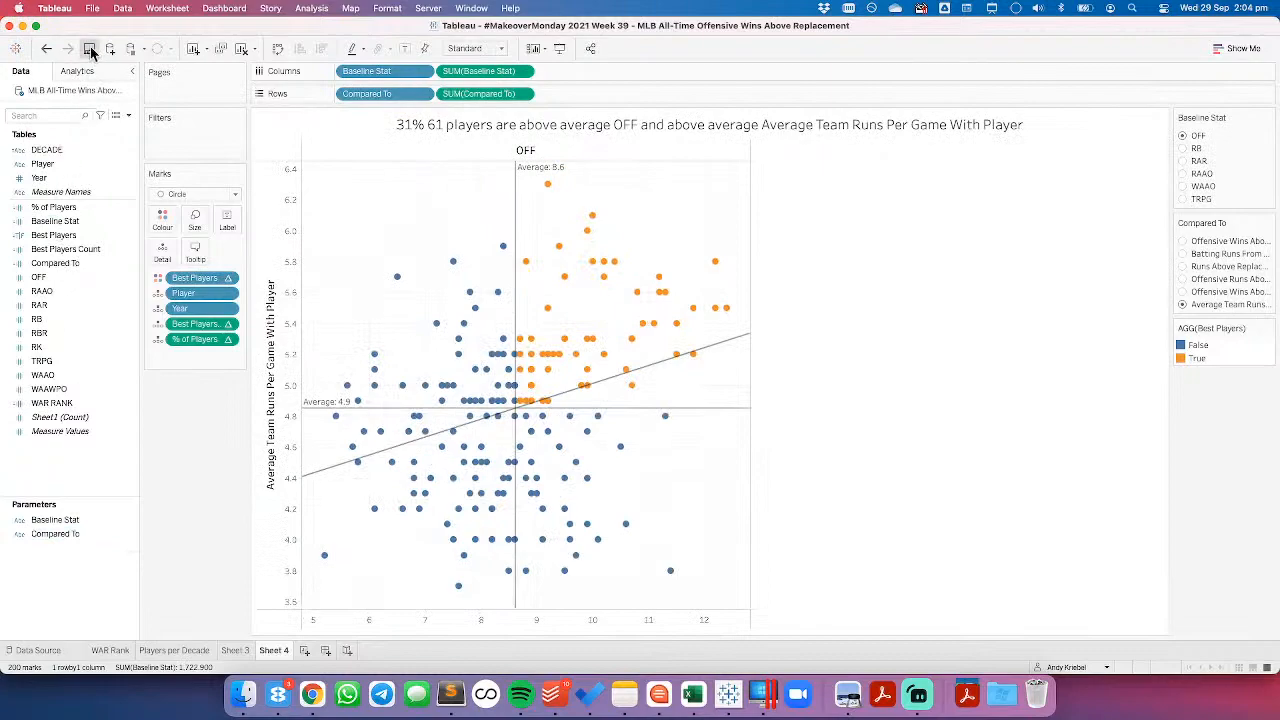
Step: Replace the Compared To parameter's value list with the same abbreviations from the clipboard and save the parameter
right_click(68, 533)
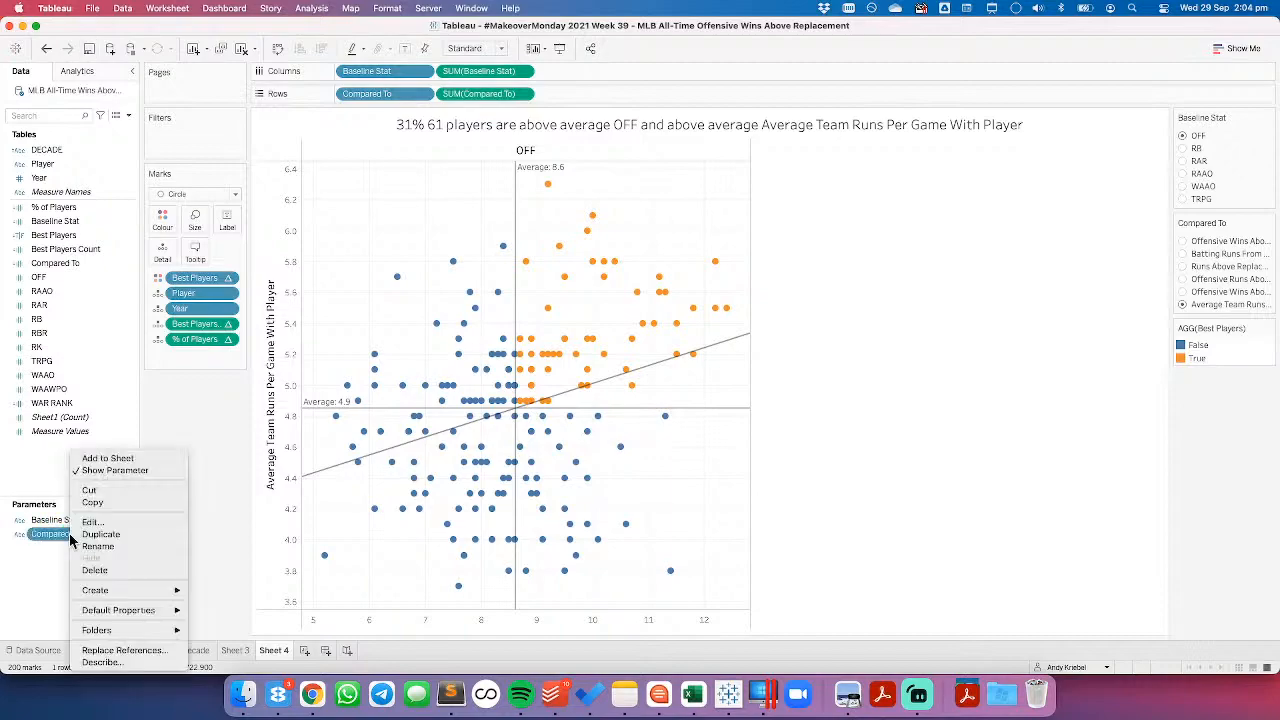
left_click(120, 524)
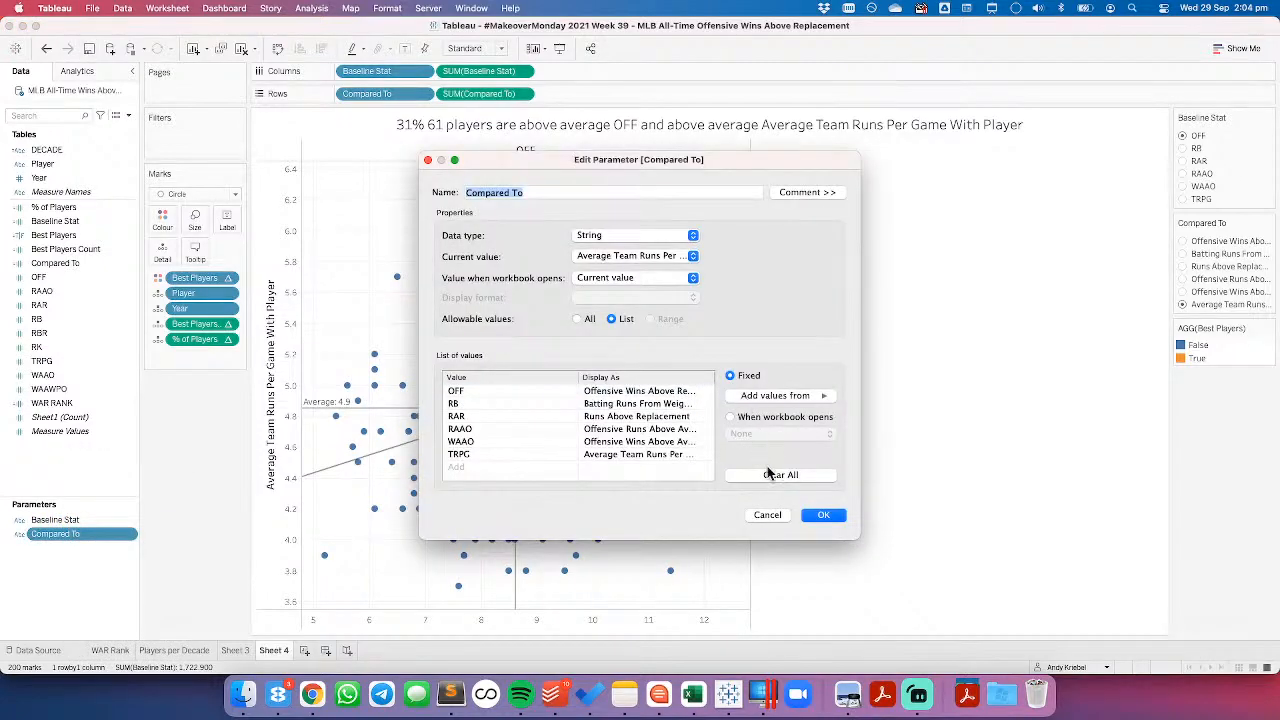
left_click(778, 474)
left_click(778, 396)
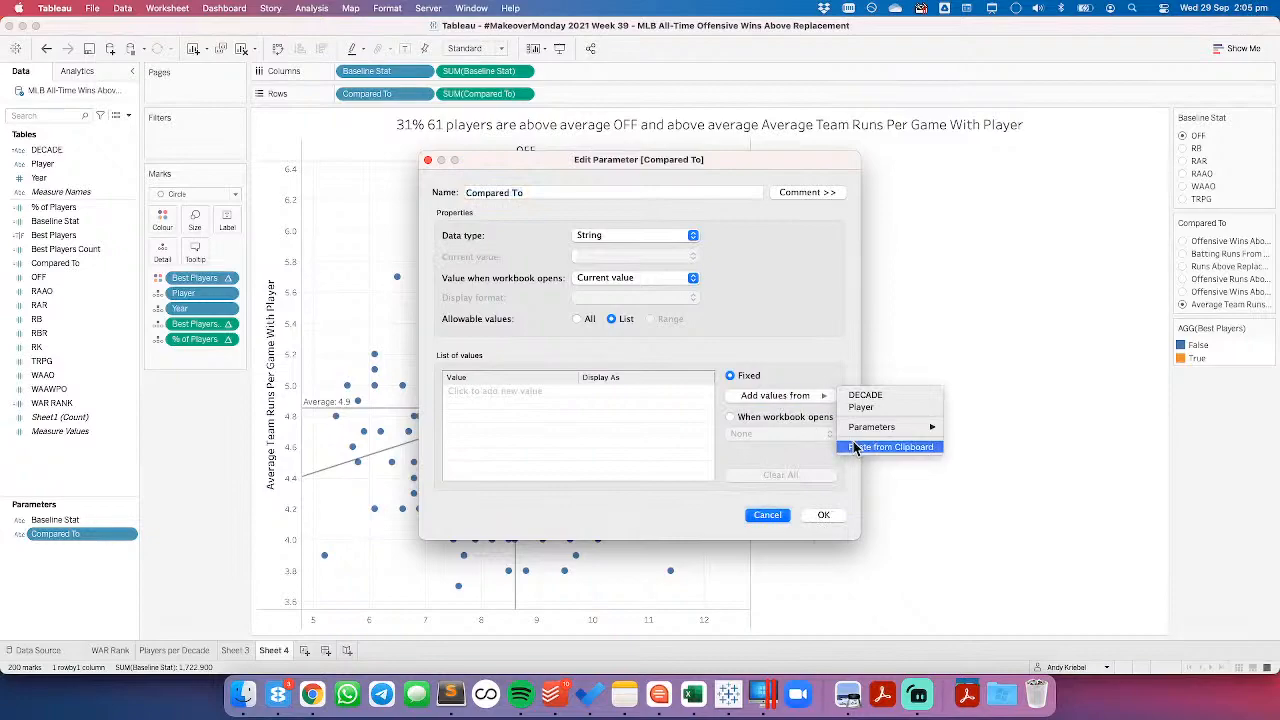
left_click(853, 447)
left_click(823, 514)
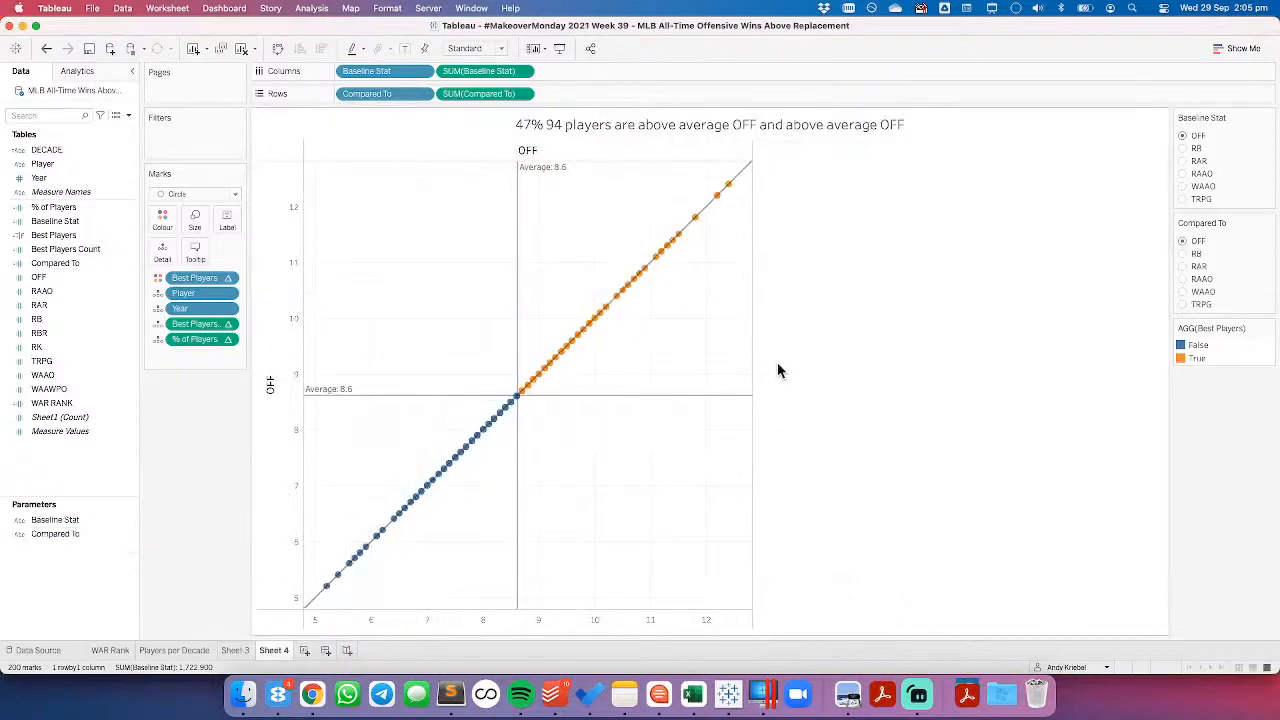
Step: Switch the Compared To statistic to RB and the Baseline Stat to WAAO
left_click(1182, 254)
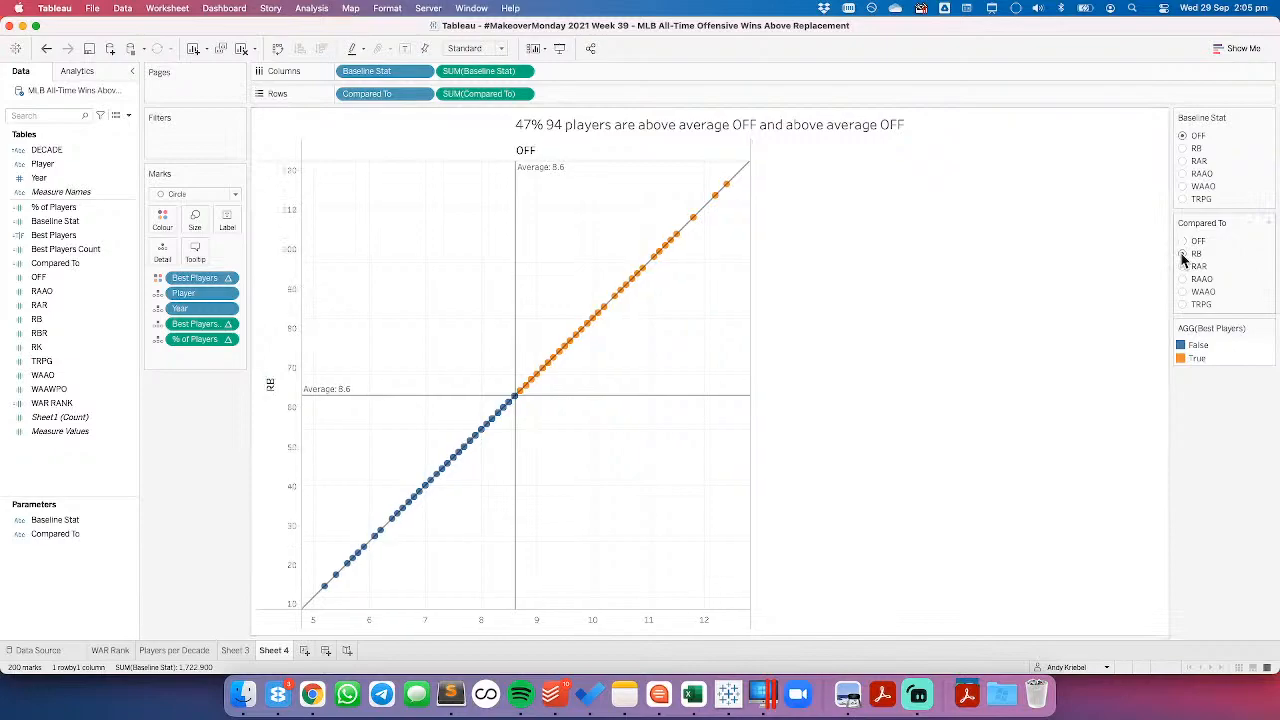
left_click(1183, 187)
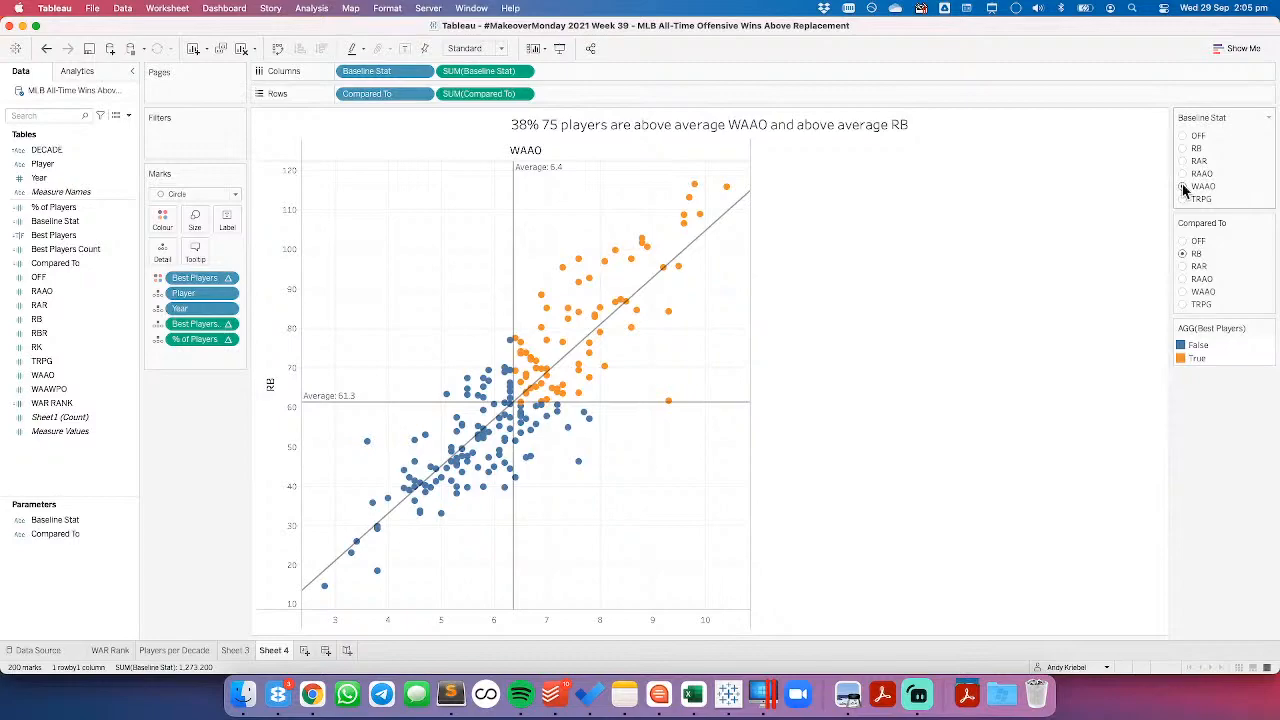
Step: Replace the Best Players Count field in the sheet title with the word "of"
double_click(617, 126)
left_click(615, 287)
key("shift+Right")
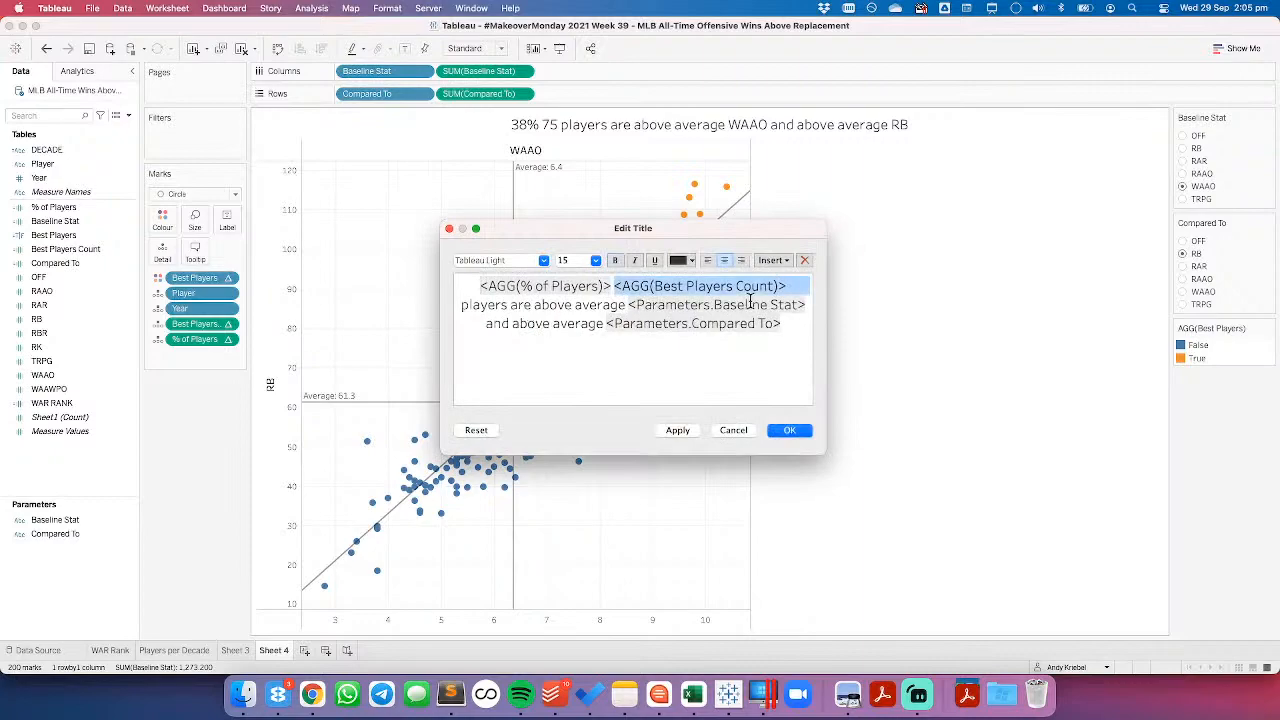
type("of")
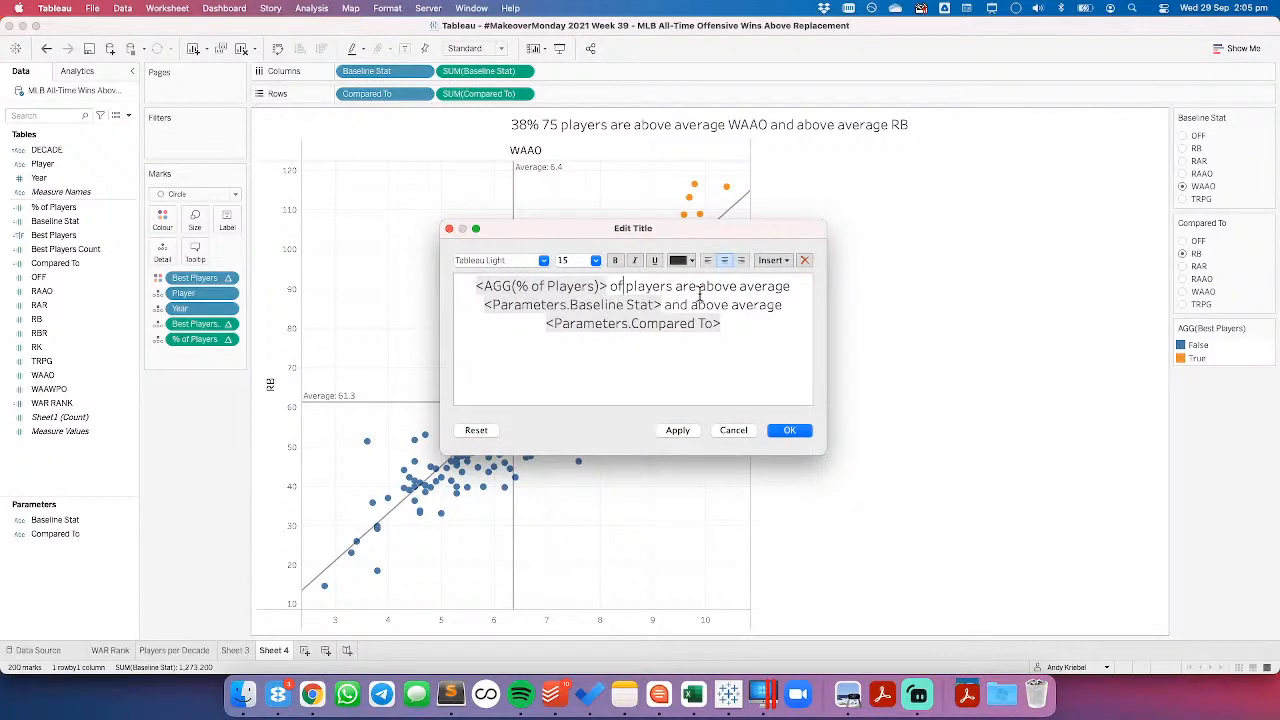
Step: Rewrite the title text after the % of Players field as OF PLAYERS followed by the Best Players Count field in parentheses
key("super+shift+Right")
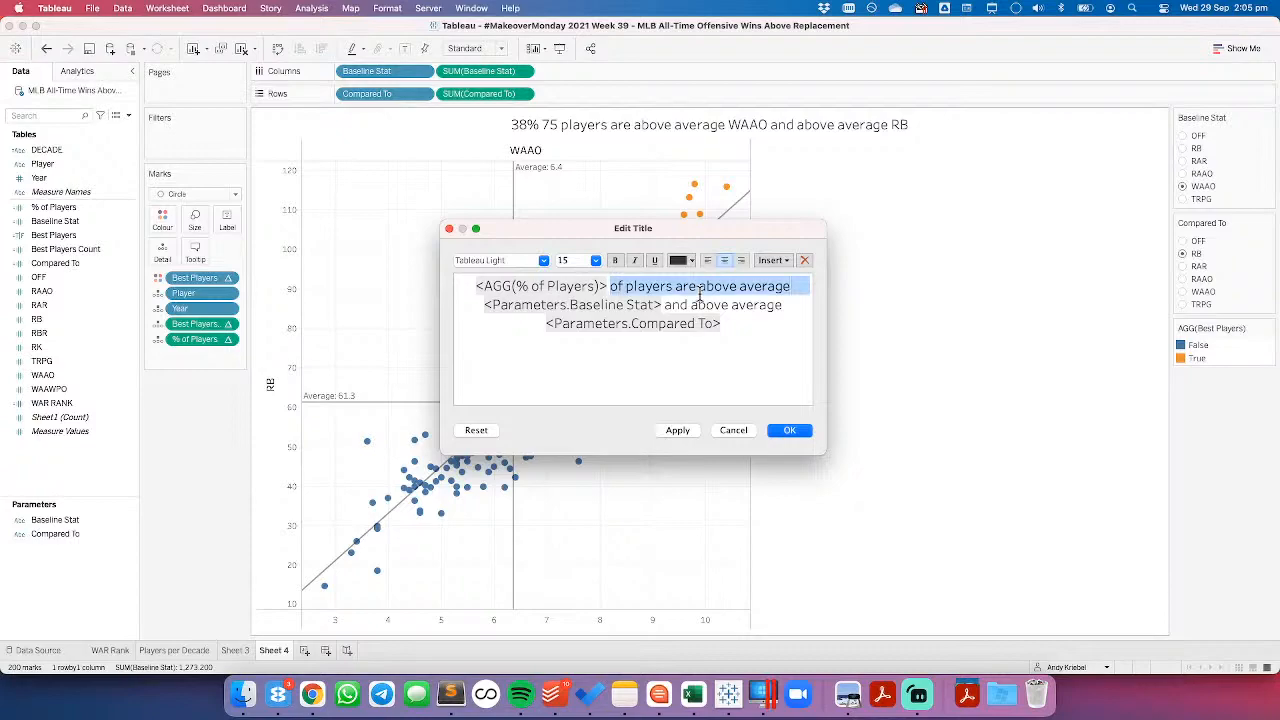
type("OF PLAYERS")
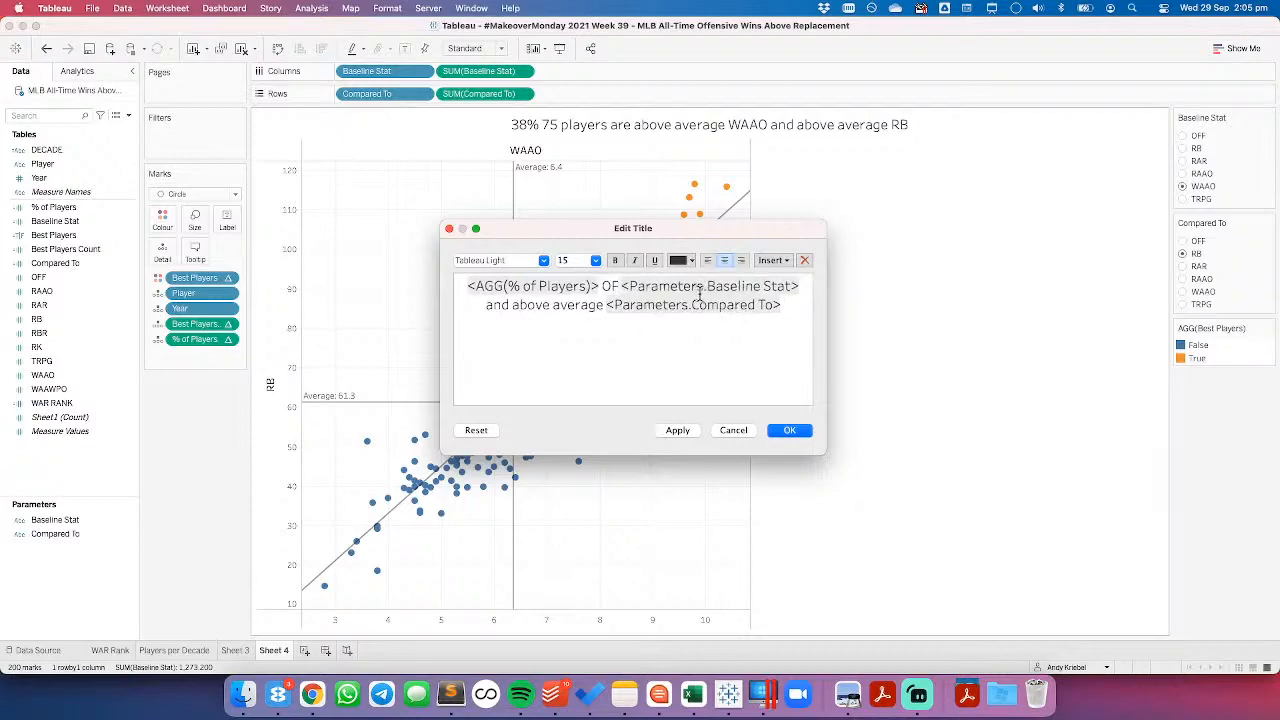
key("BackSpace")
key("BackSpace")
key("BackSpace")
key("BackSpace")
type("YERS (")
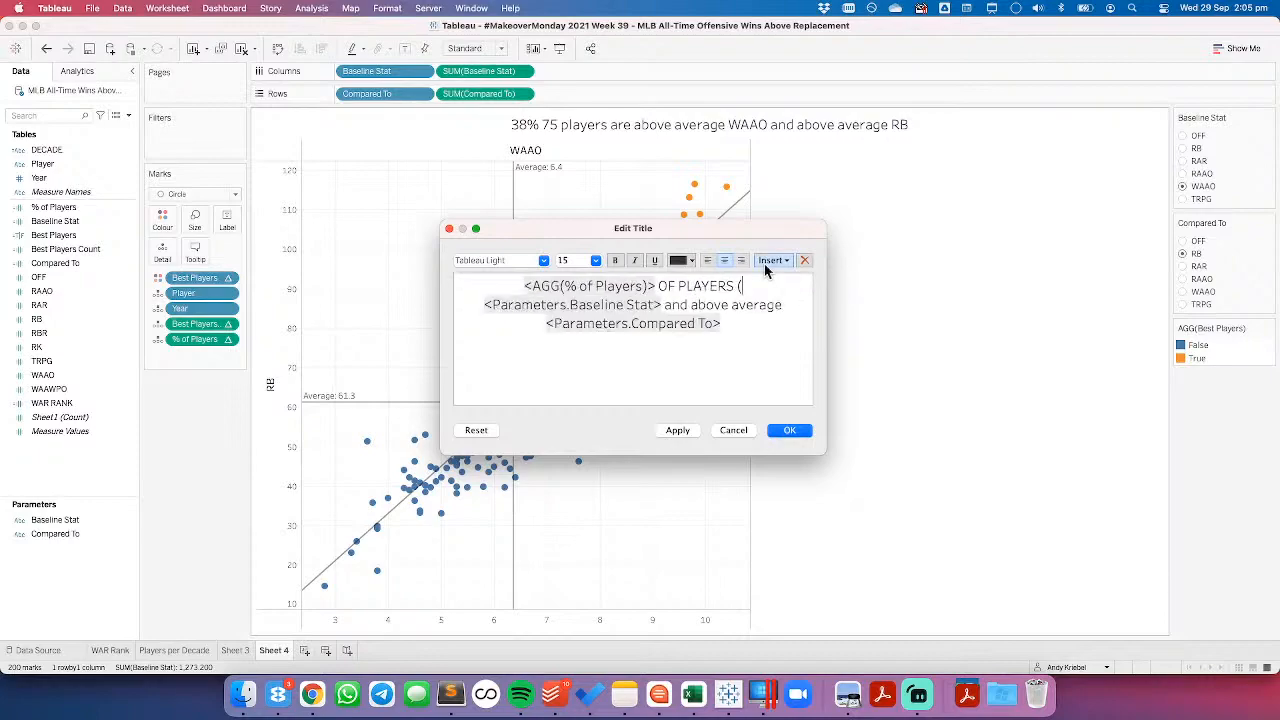
left_click(767, 262)
left_click(825, 485)
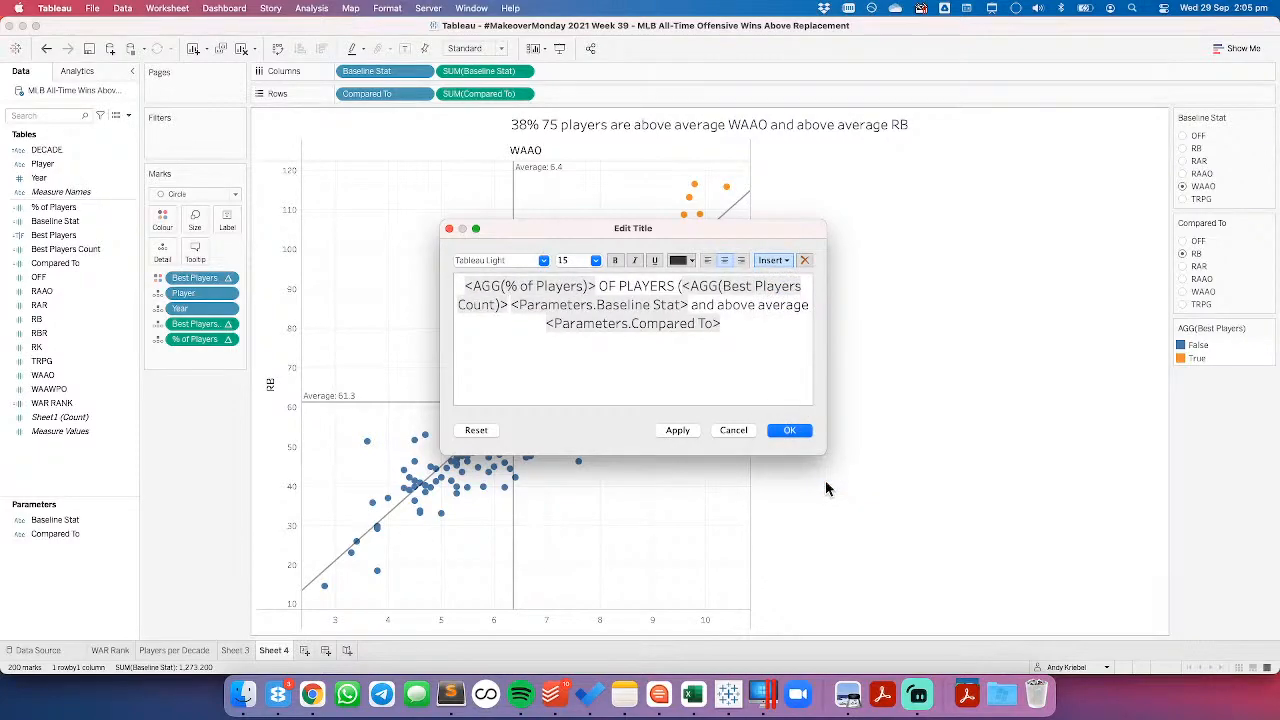
type(")")
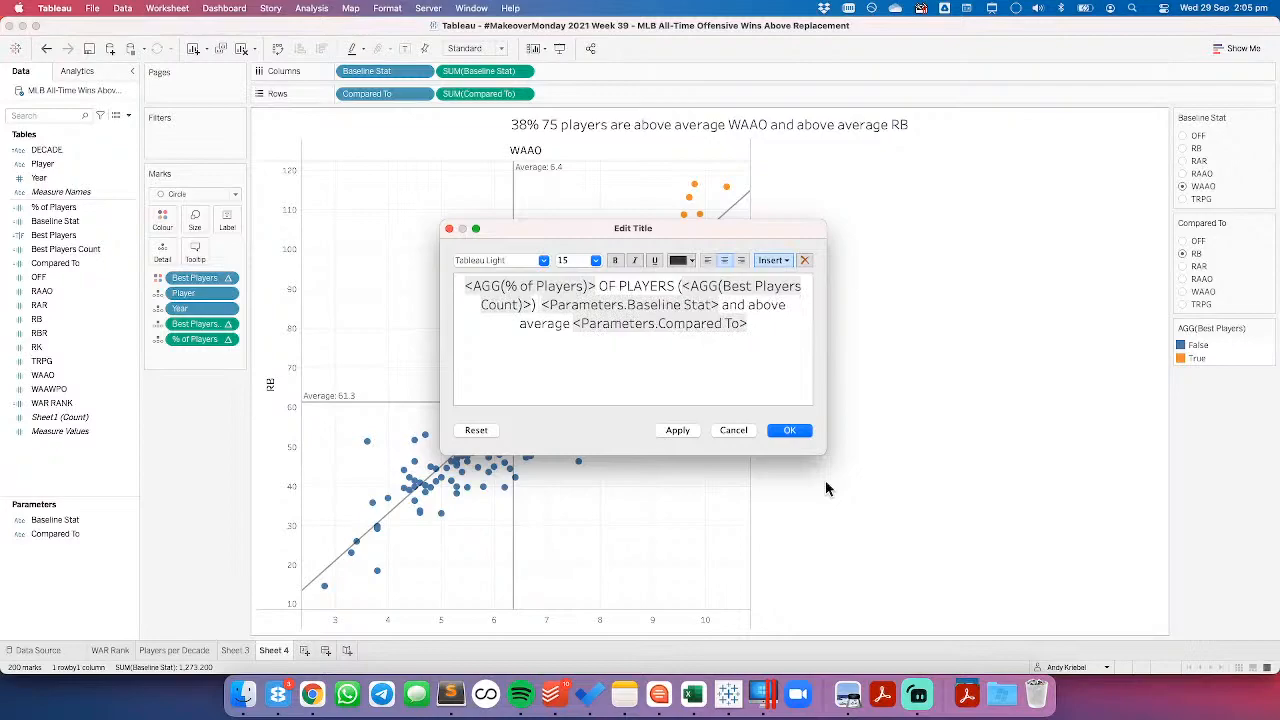
Step: Add ARE ABOVE AVERAGE before the Baseline Stat field and replace "and above average" before the Compared To field with the same words
type(" ARE ABOVE")
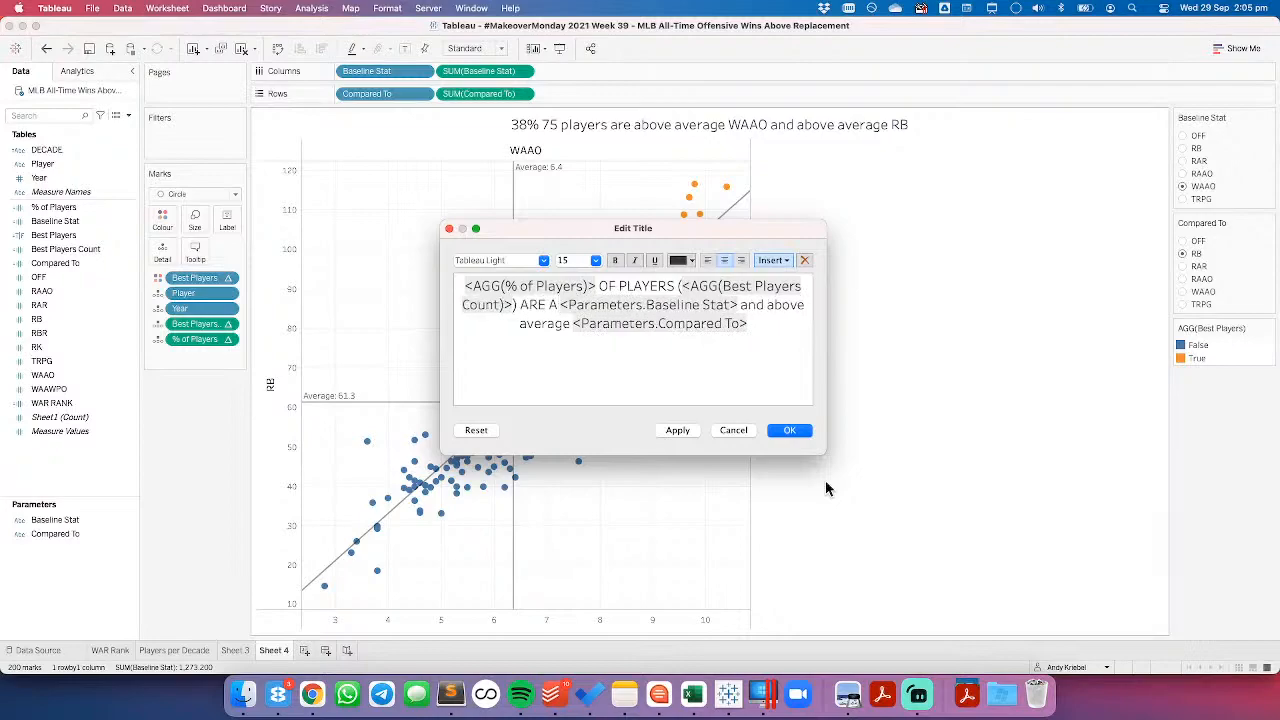
type(" AVERAGE")
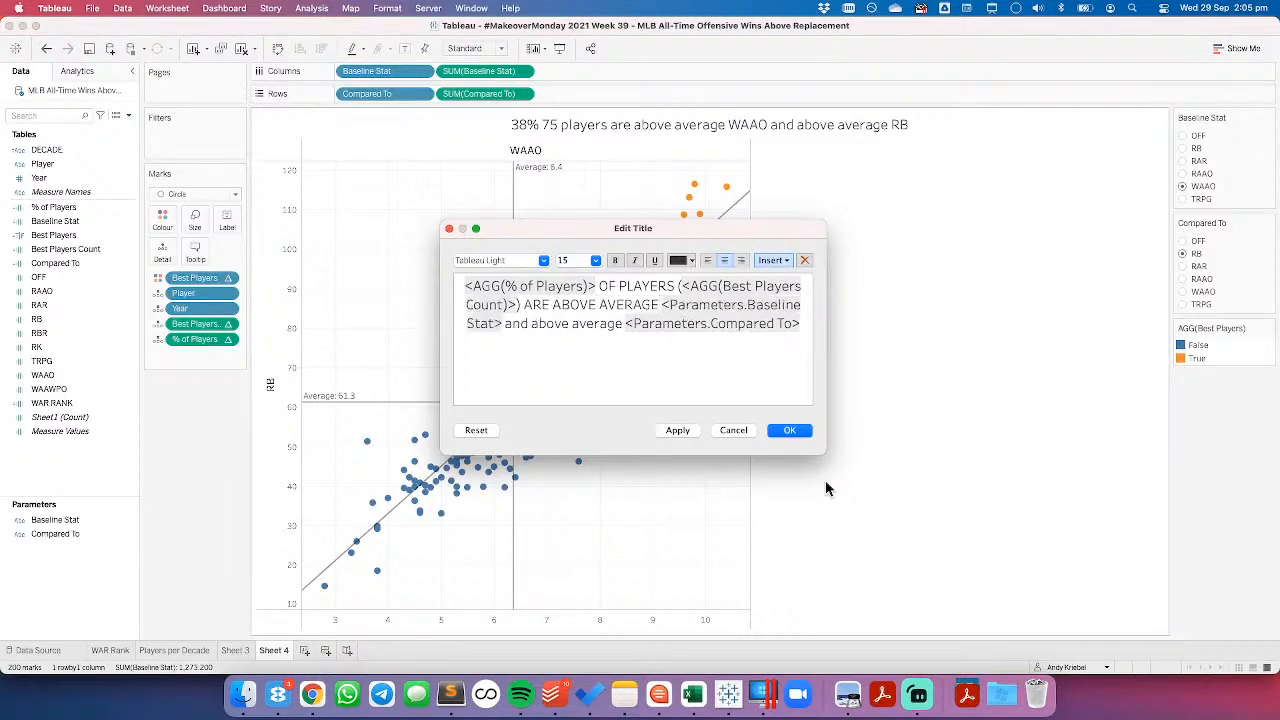
left_click_drag(522, 305, 657, 305)
key("super+c")
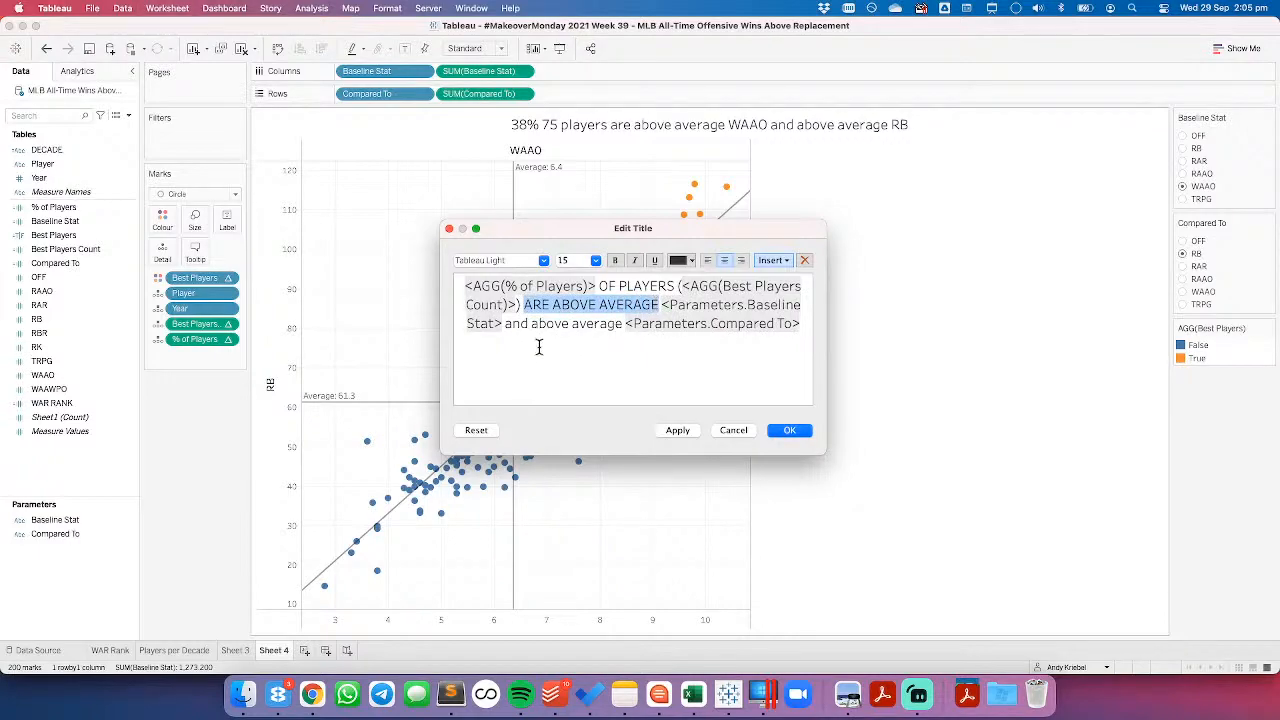
left_click_drag(503, 324, 618, 323)
key("super+v")
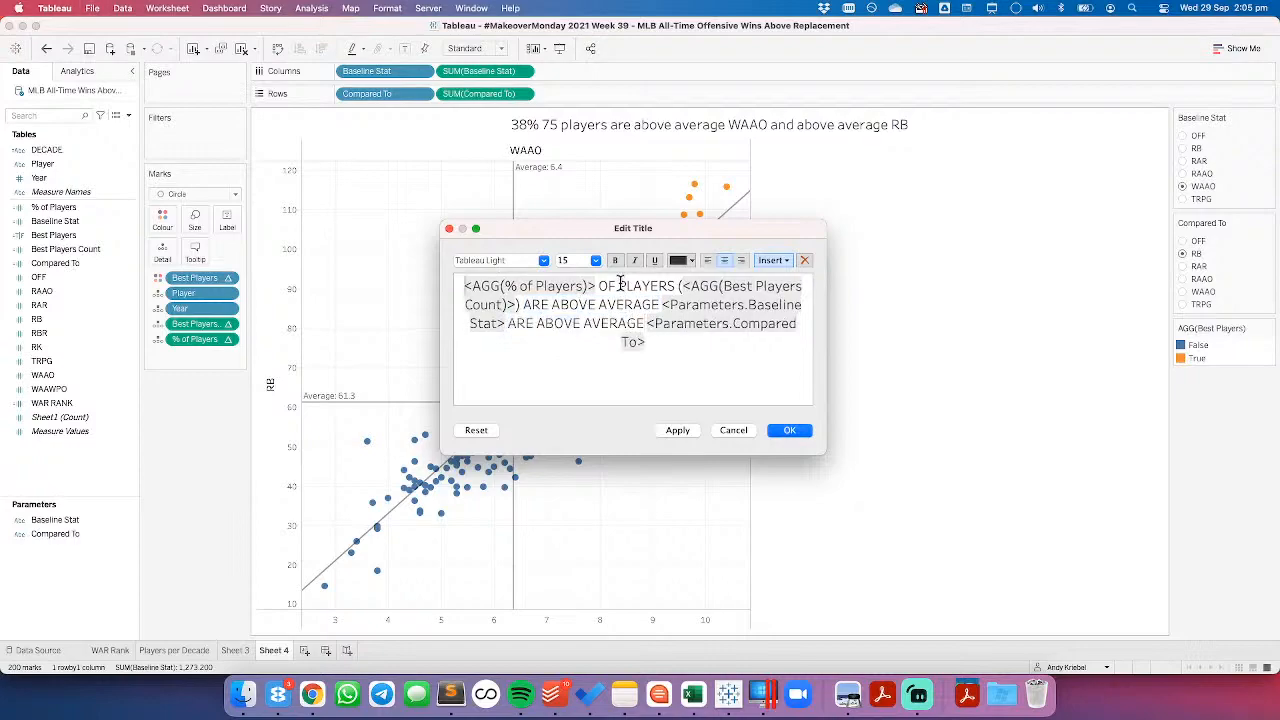
Step: Start the title with OUT OF THE TOP 200 ALL-TIME HIGHEST and check the ESPN page's wording in Chrome
type("OUT OF THE TOP 200 ALL")
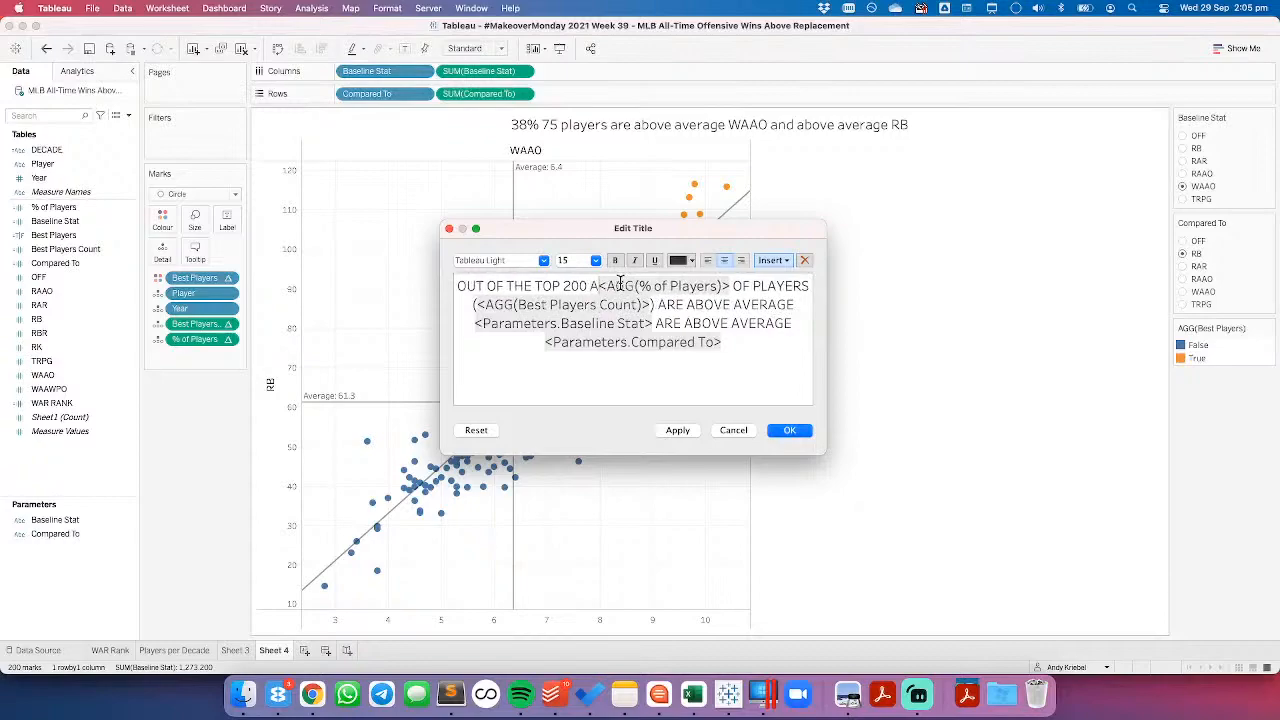
type("-TIME HIGHEST")
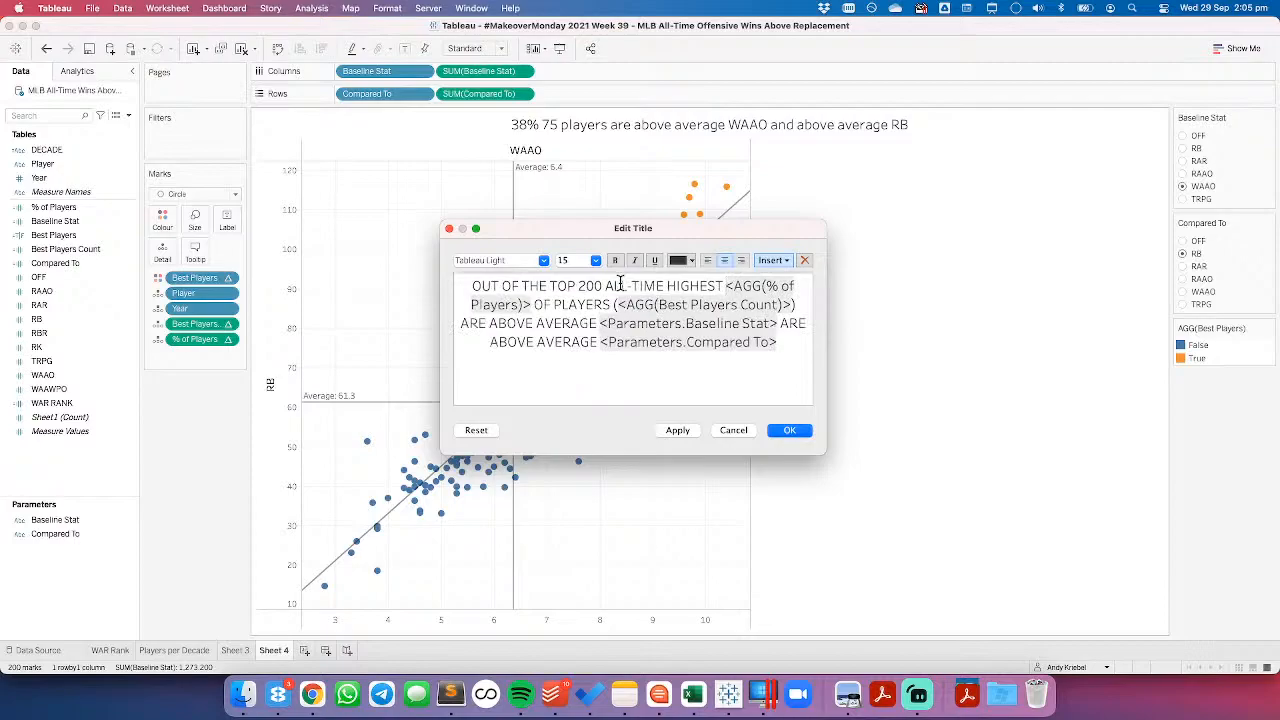
key("super+Tab")
left_click(312, 694)
scroll(912, 258, "up", 15)
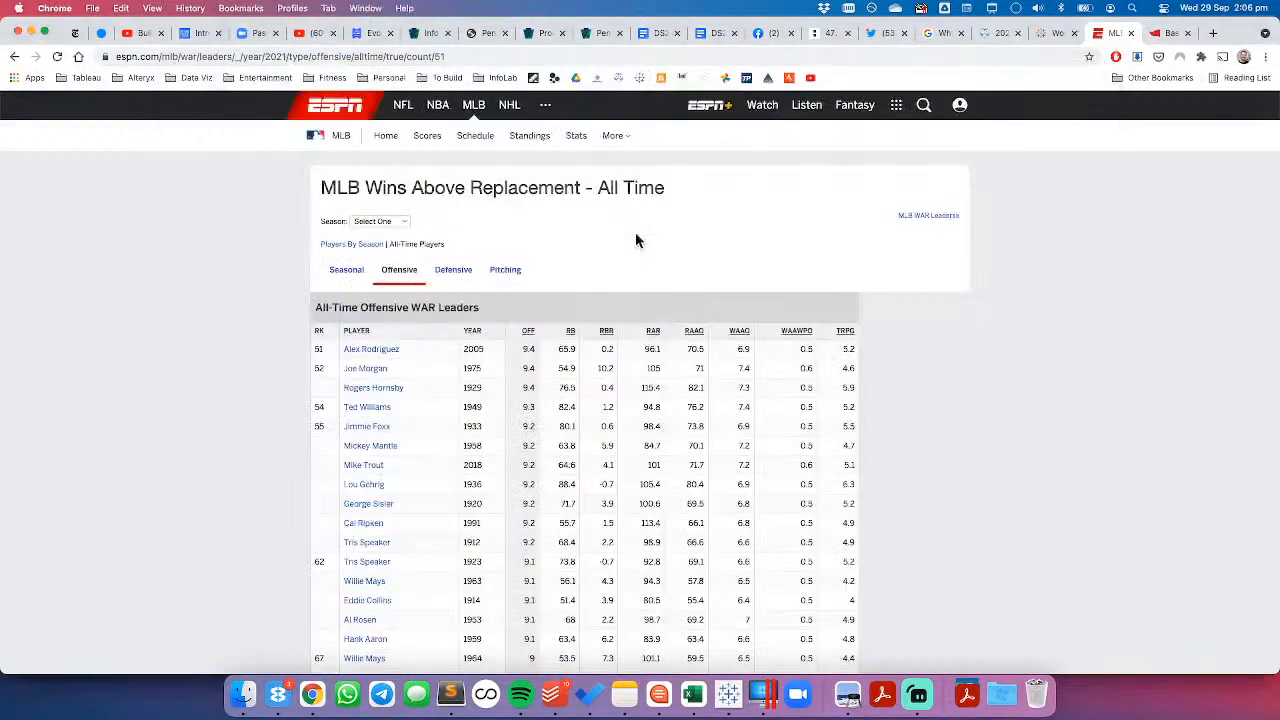
key("super+Tab")
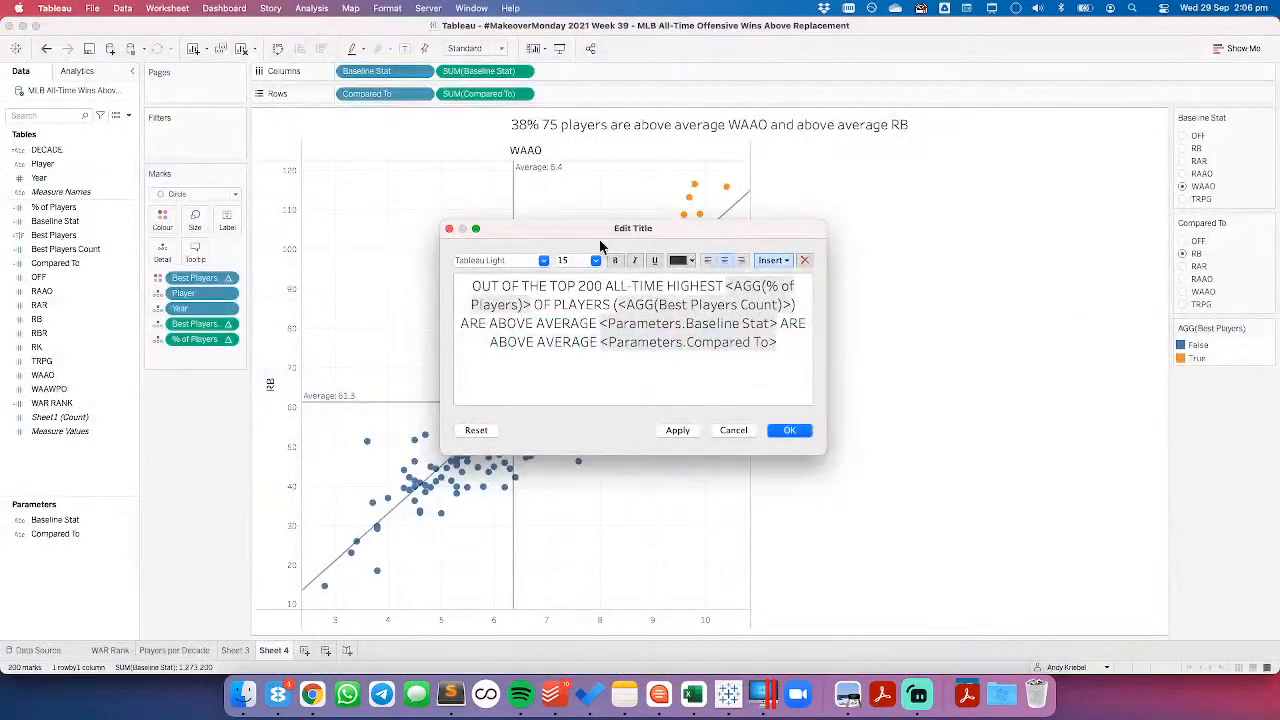
Step: Add a first title line reading TOP 200 ALL-TIME OFFENSIVE WINS ABOVE REPLACEMENT IN MAJOR LEAGUE BASEBALL
key("super+Up")
key("Return")
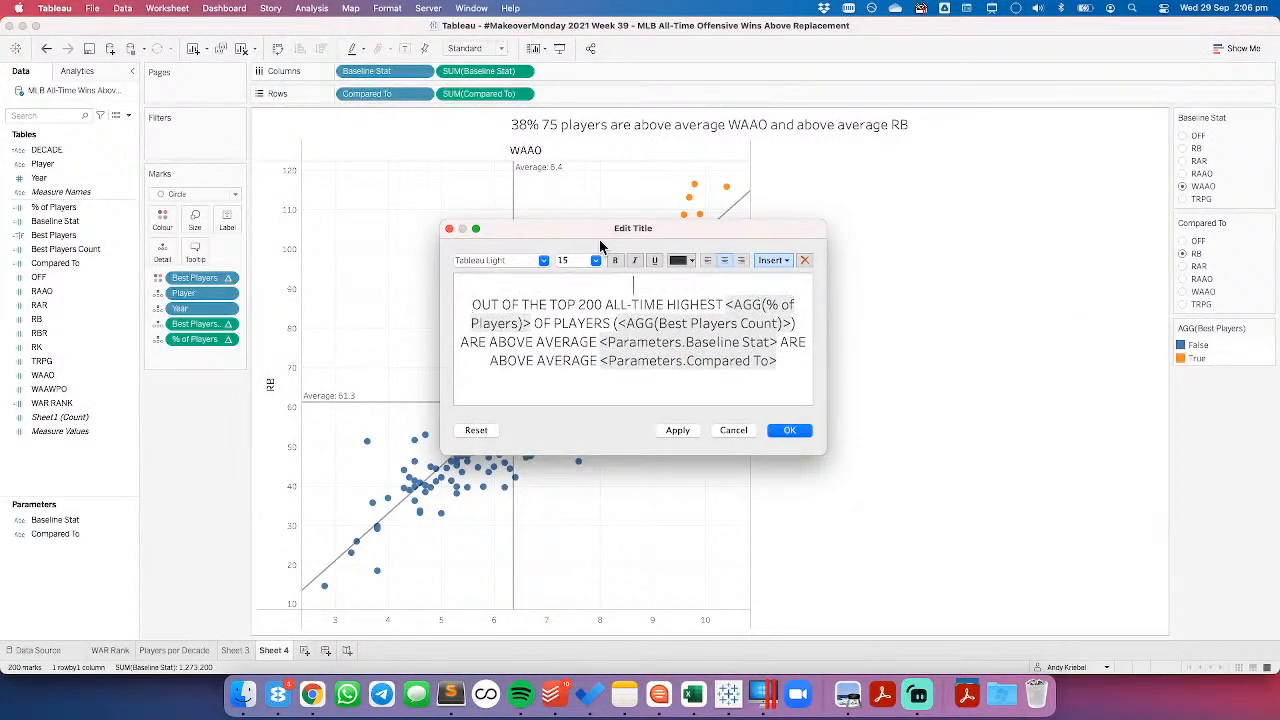
type("TOP 200 MLB")
key("alt+shift+Left")
type("ALL-TIME WINS")
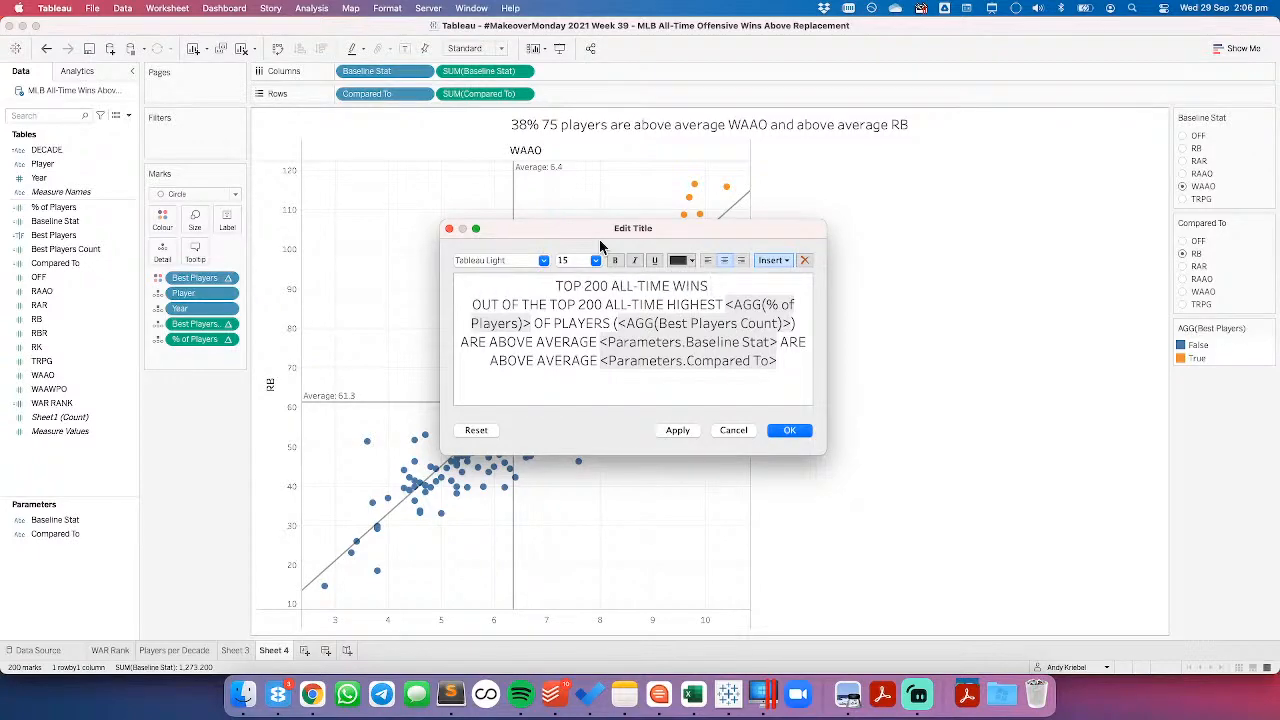
key("alt+Left")
type("OFFI")
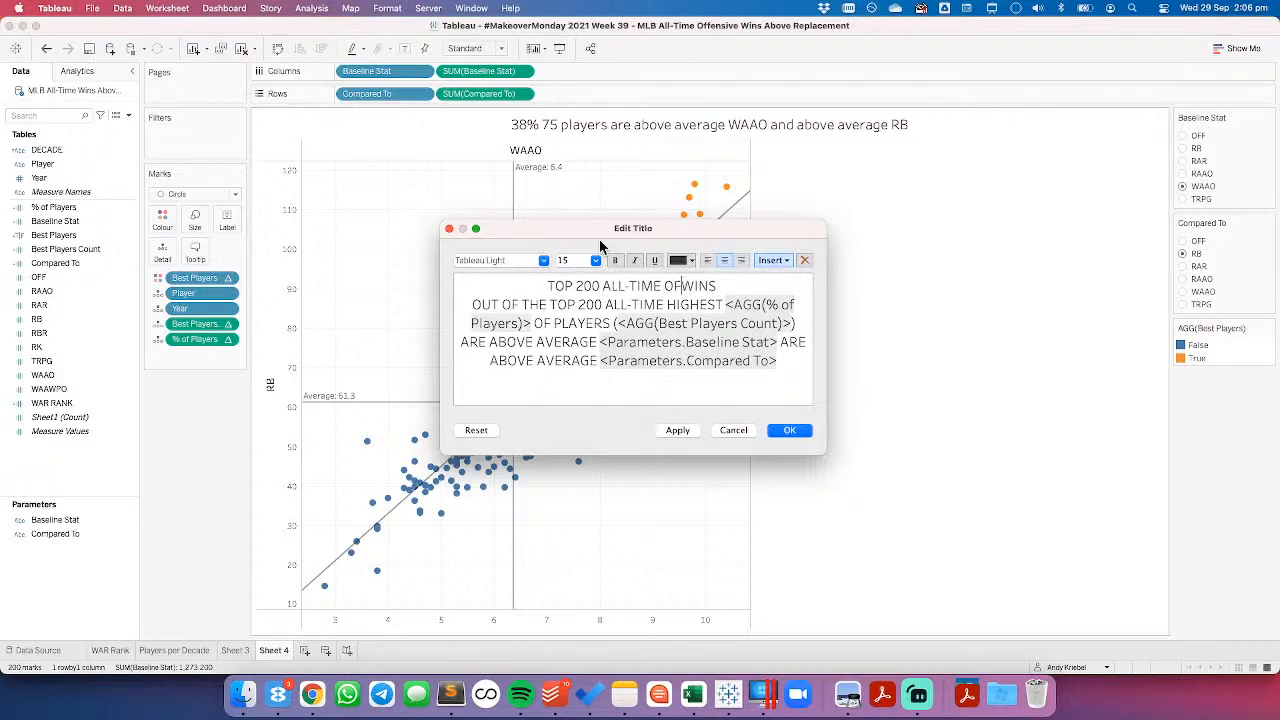
type("ENSIC")
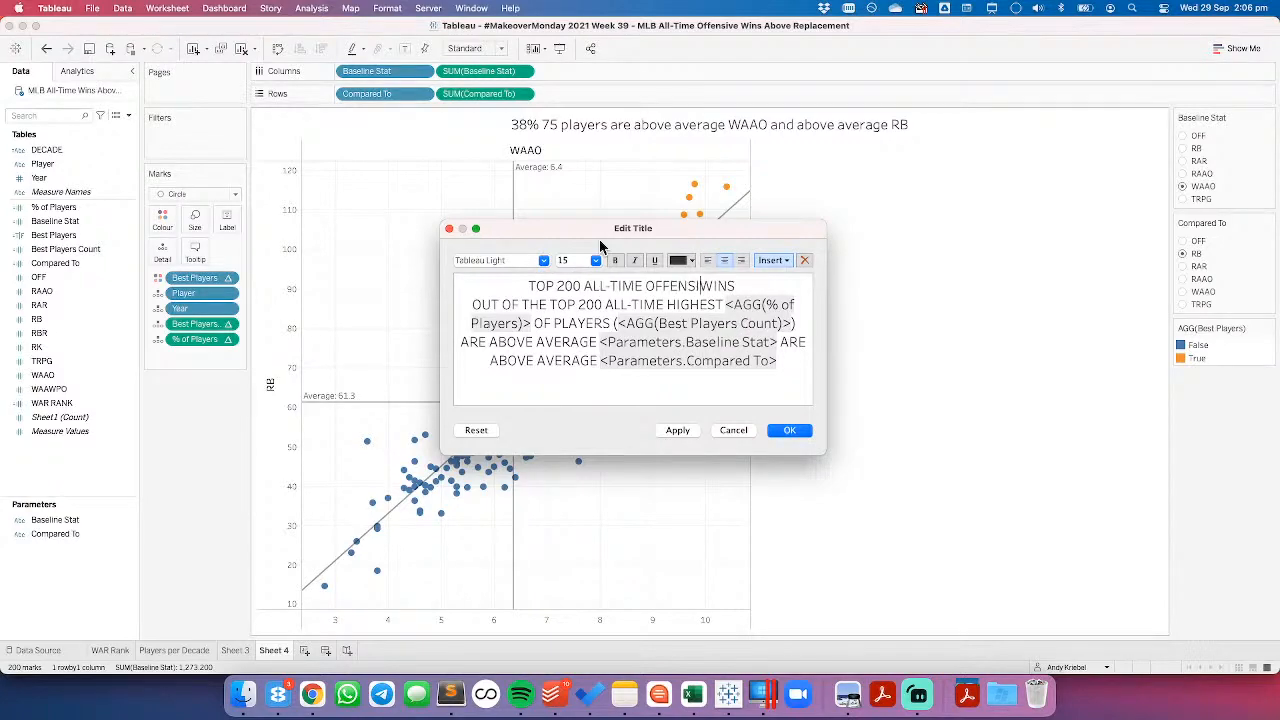
key("BackSpace")
type("VE WINS ABOVE REPLAC")
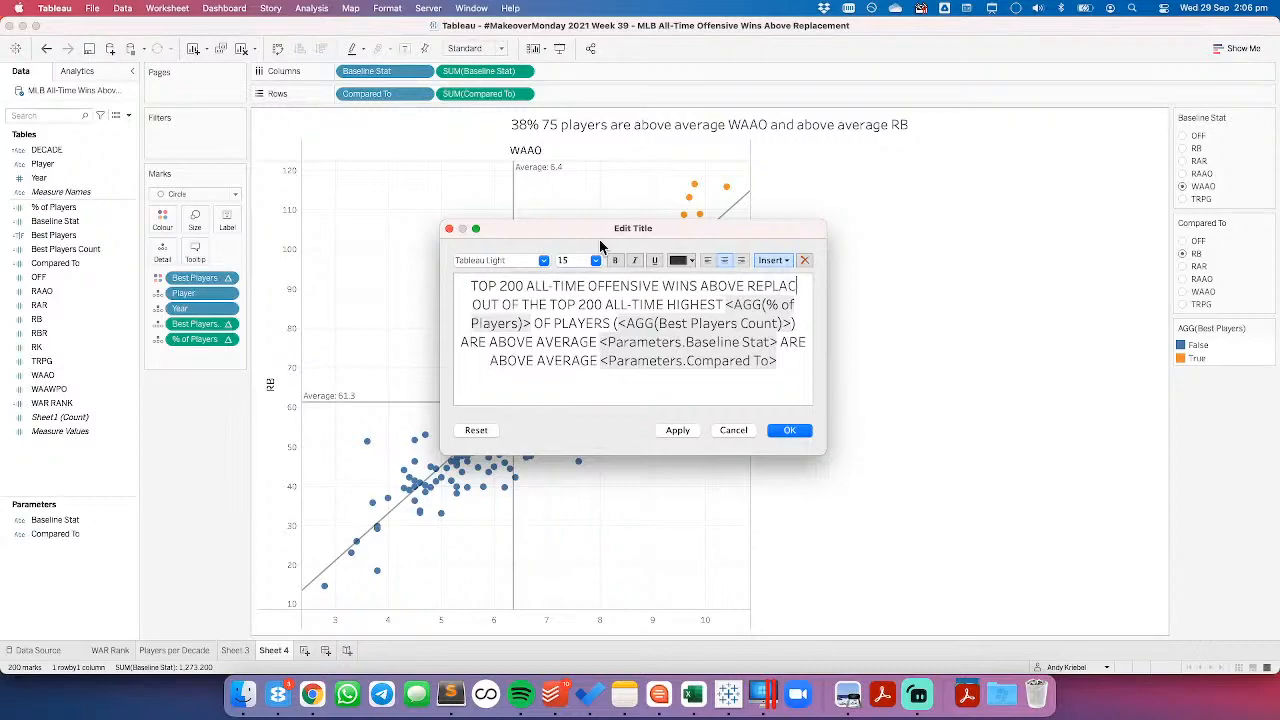
type("EMENT IN MAJOR LEAGUE BASEBAL")
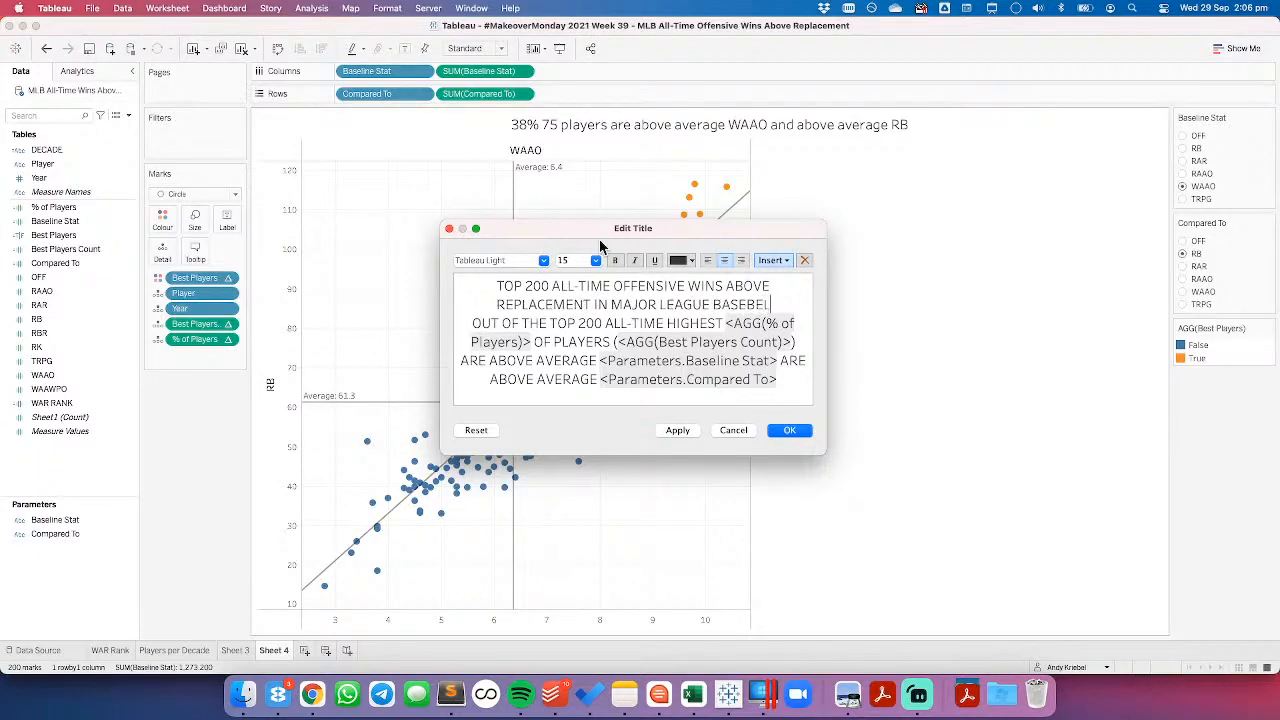
type("L")
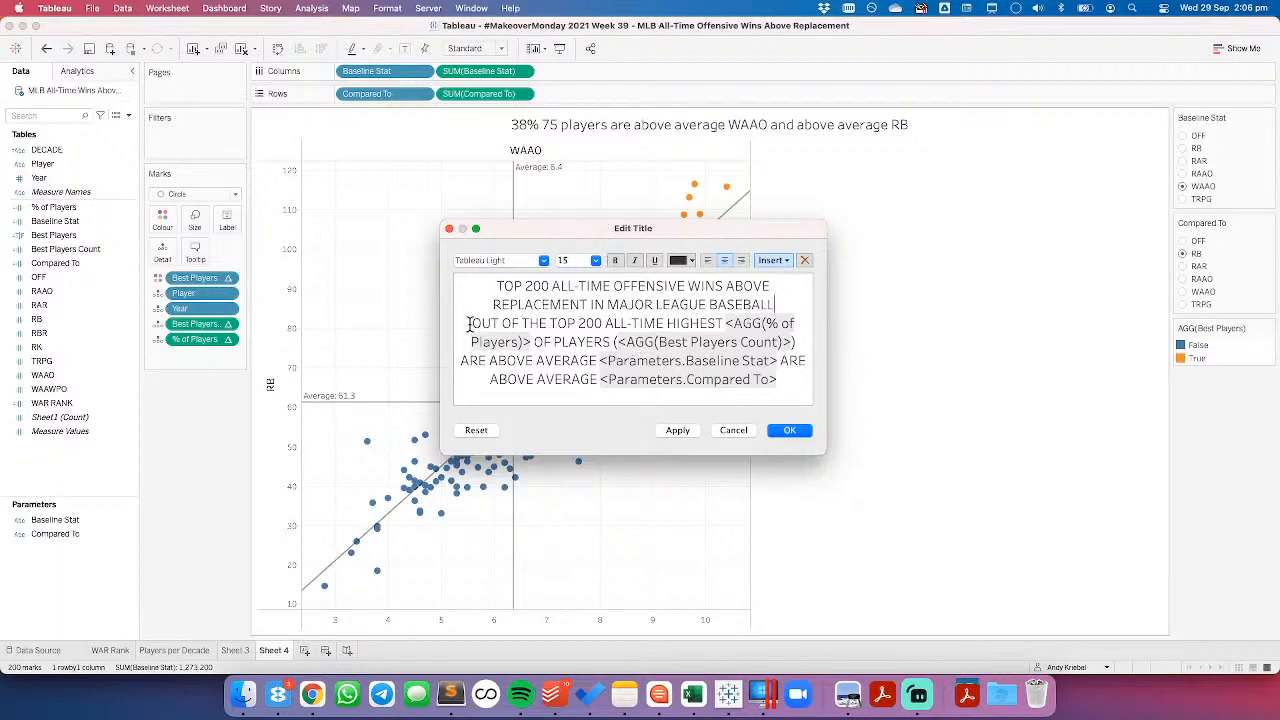
Step: Set the title text below the heading line to font size 12 and apply it to the sheet
left_click_drag(469, 323, 777, 381)
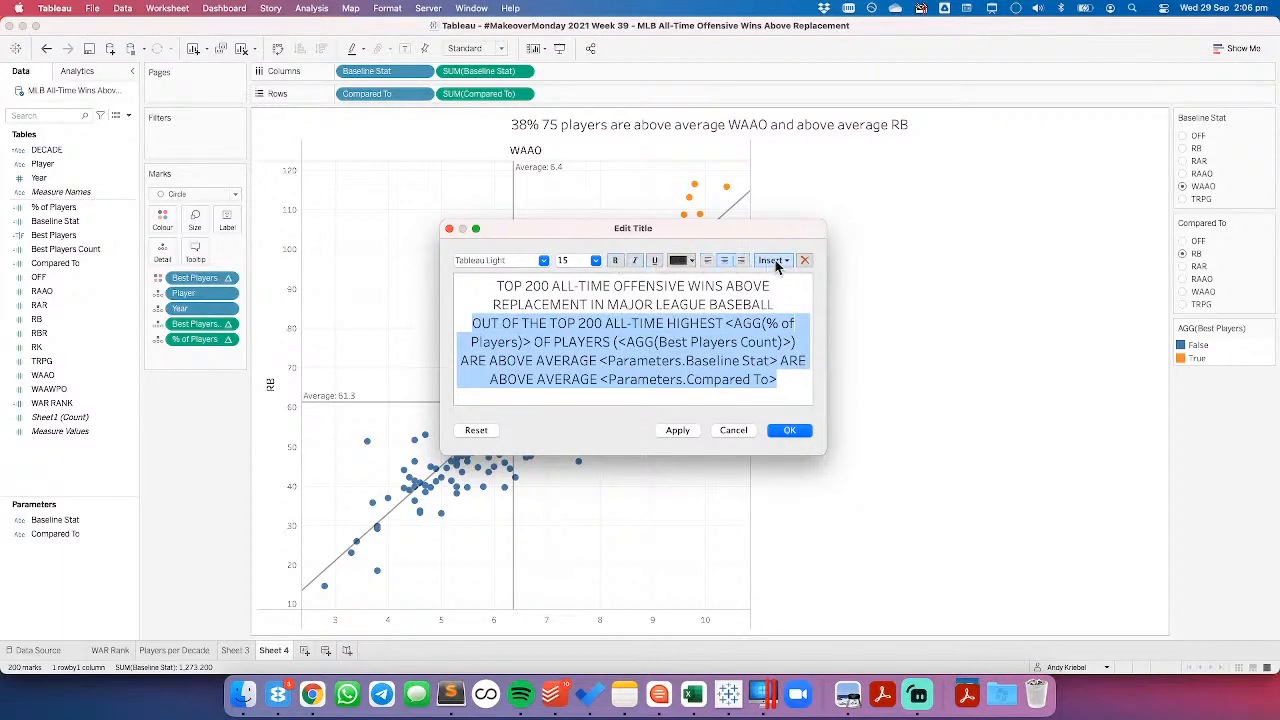
left_click(597, 261)
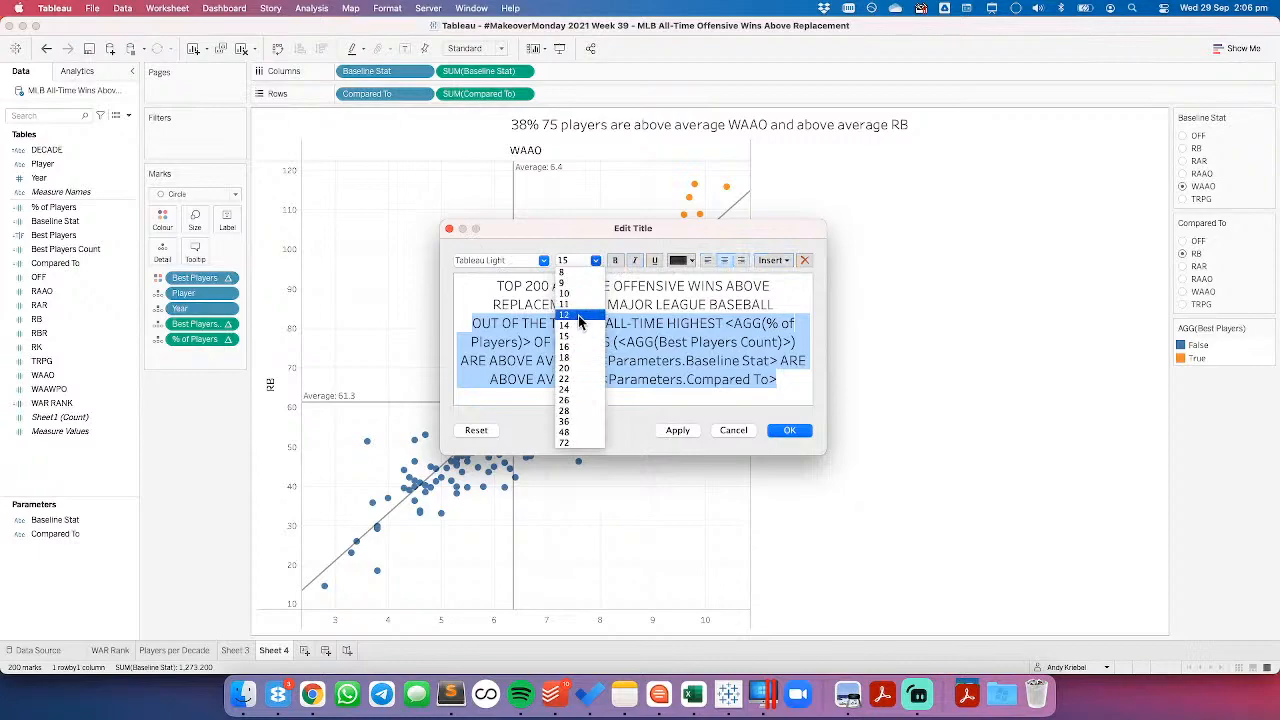
left_click(578, 318)
left_click(676, 431)
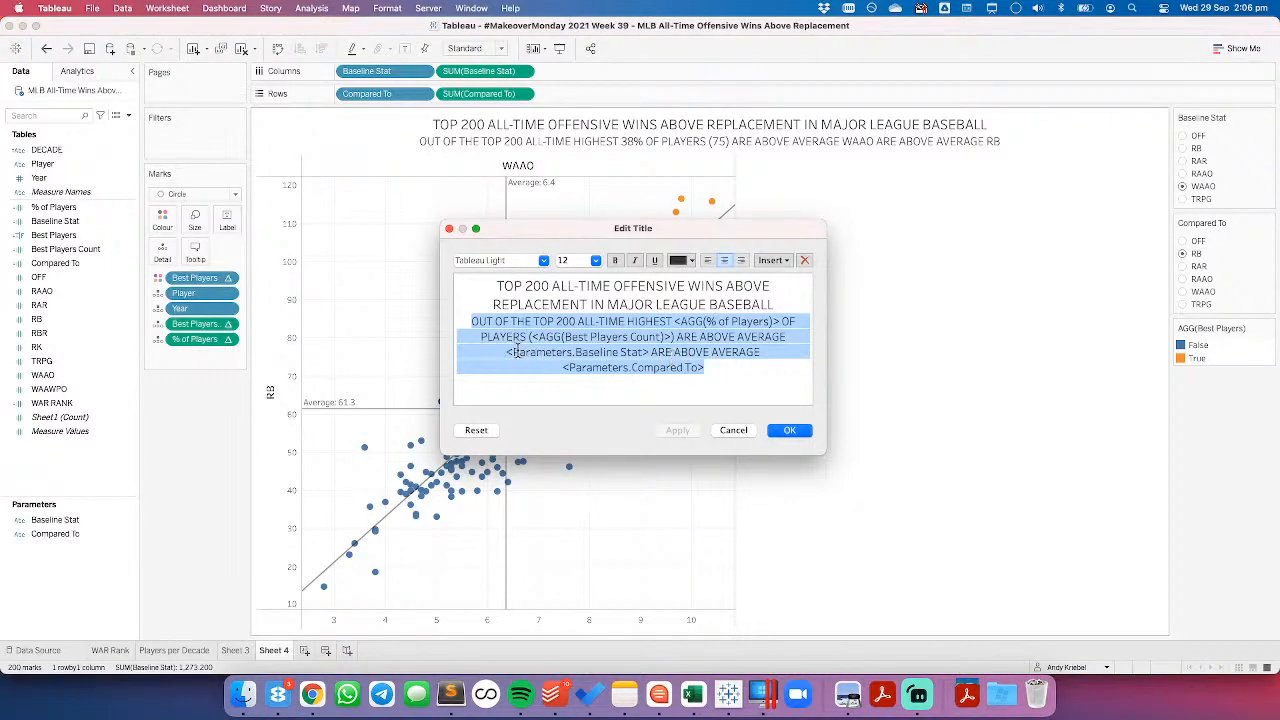
Step: Recheck the ESPN page in Chrome and try shortening the heading to TOP 200 ALL-TIME OFFENSIVE WAR
left_click(552, 286)
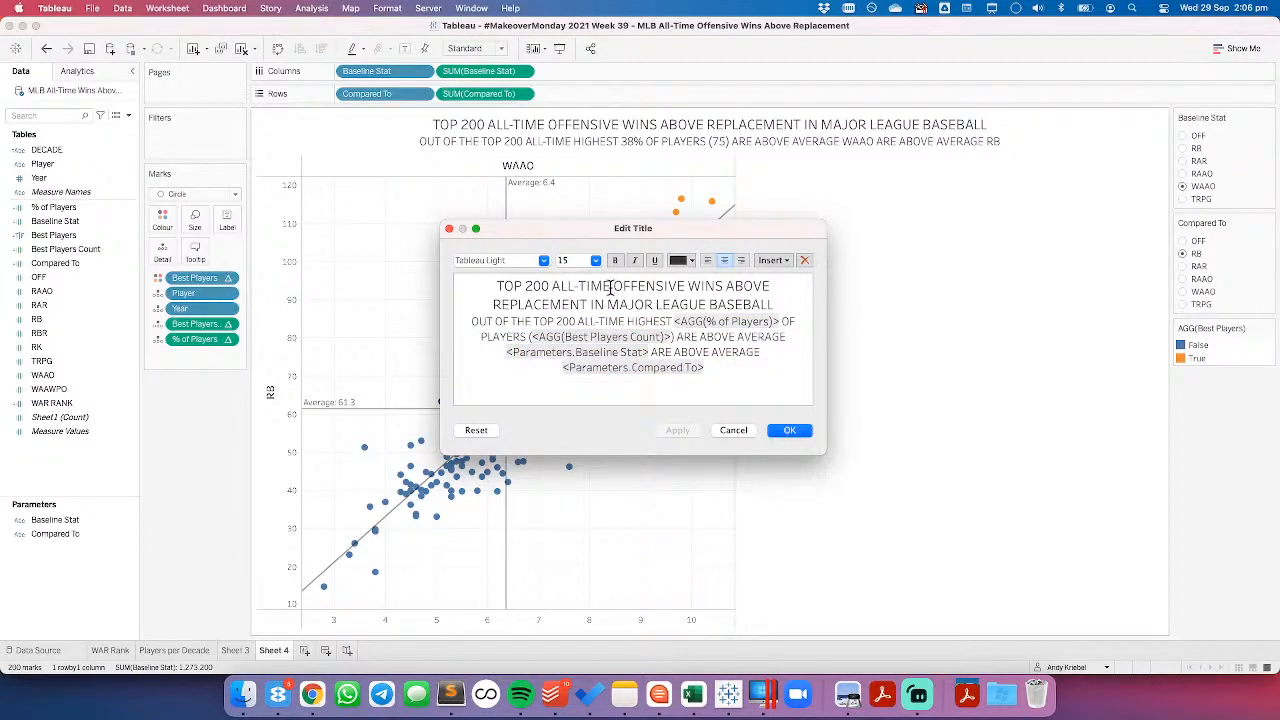
key("super+Tab")
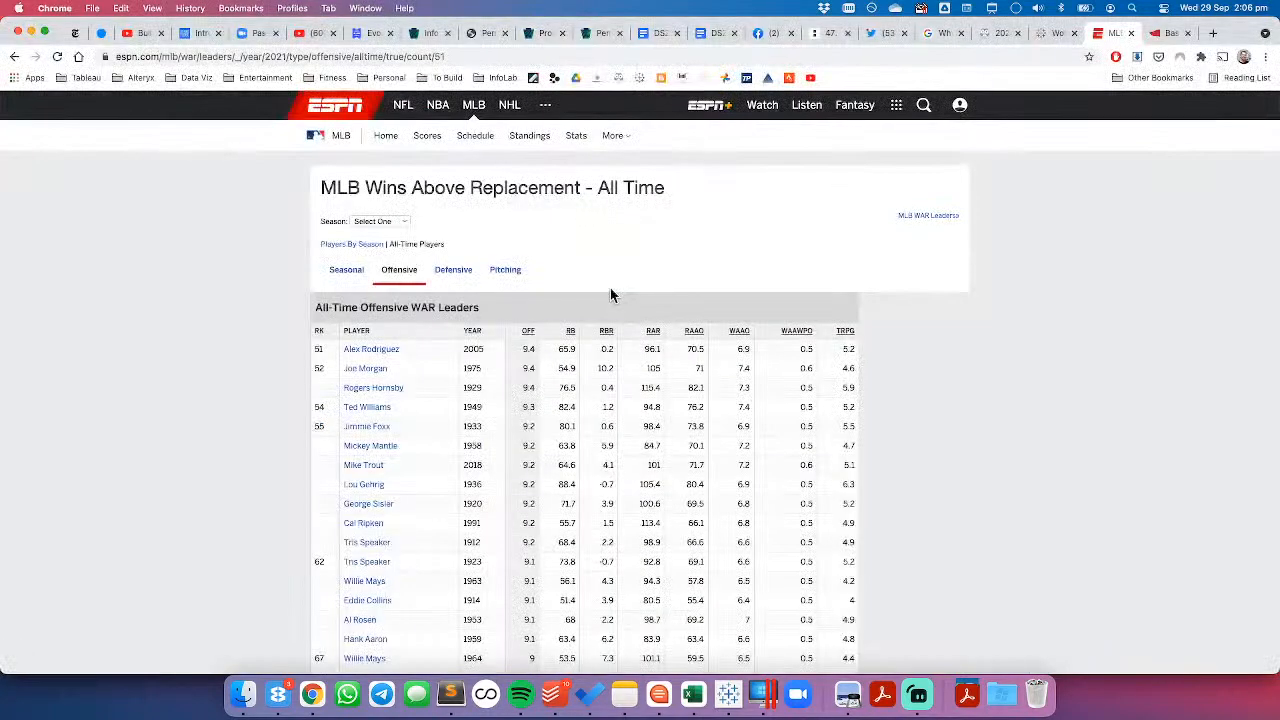
key("super+Tab")
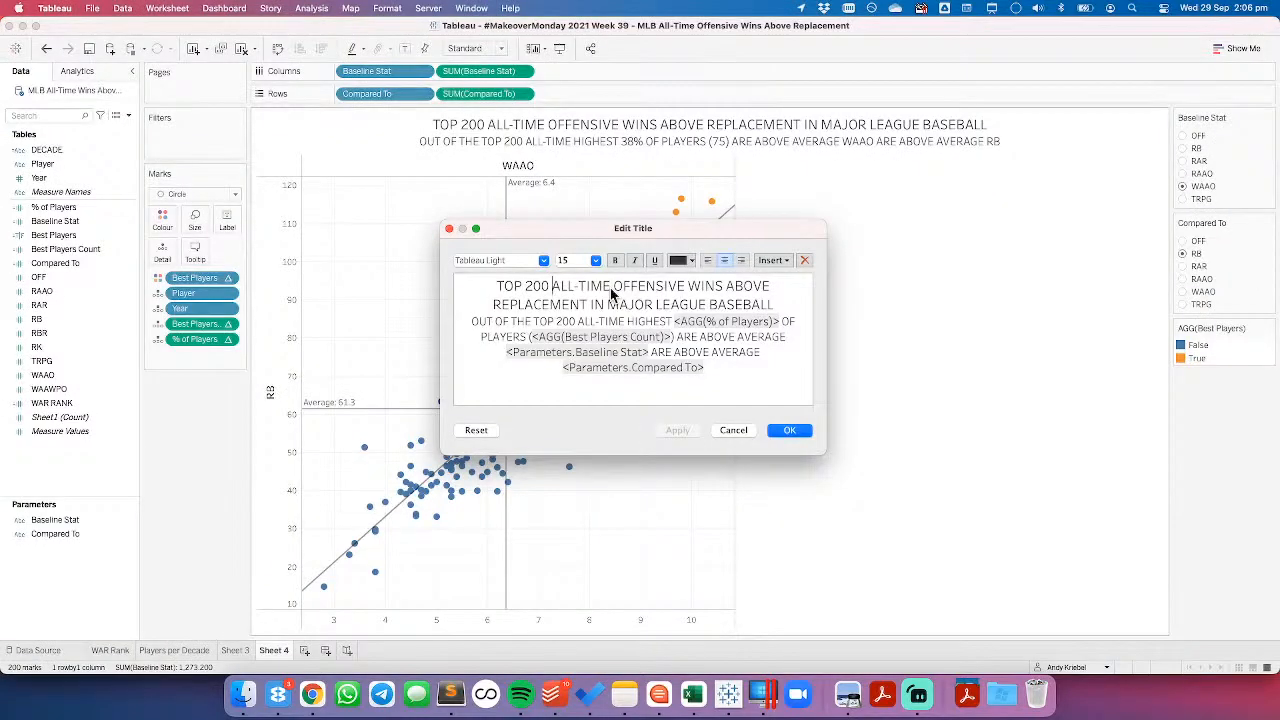
left_click_drag(689, 286, 778, 298)
type("WAR")
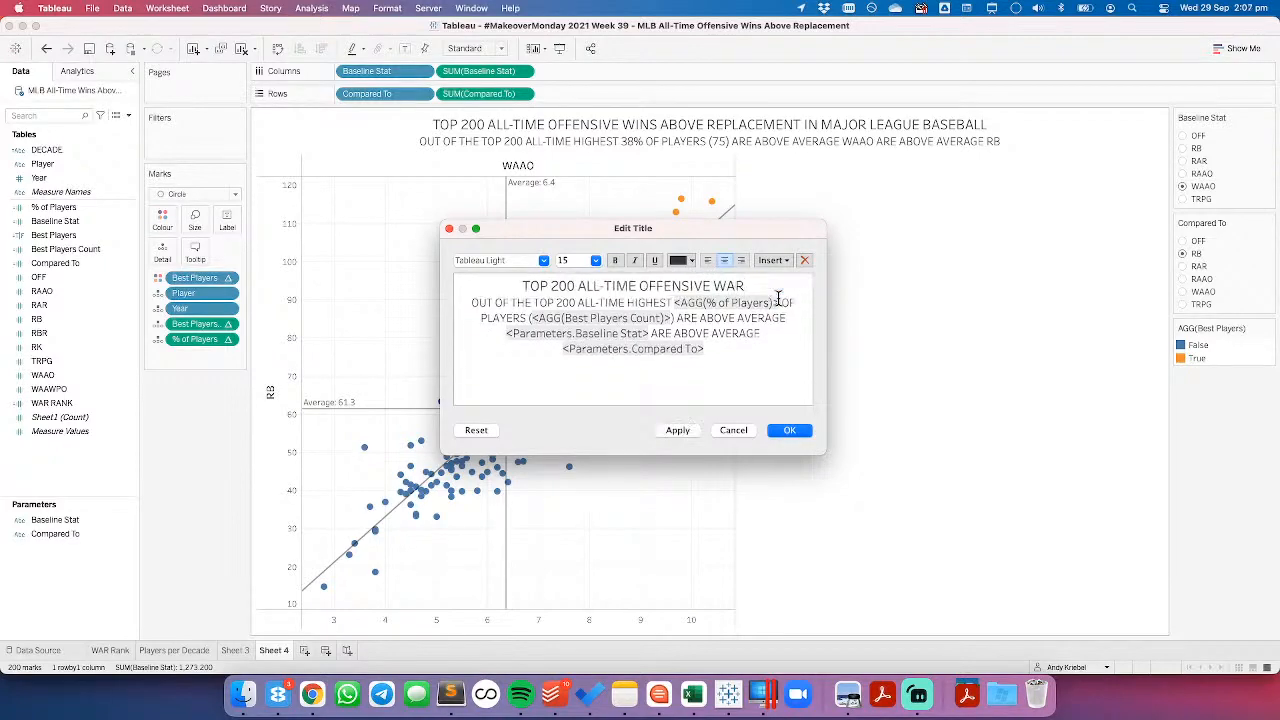
key("super+z")
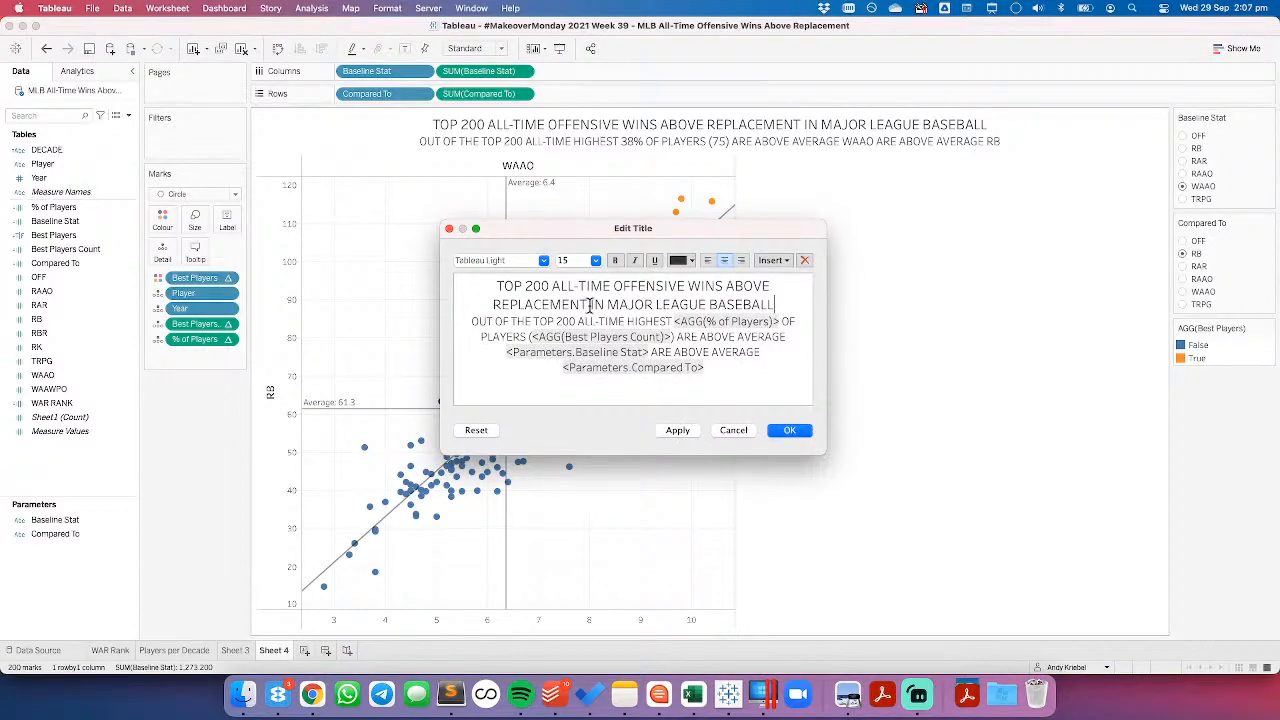
Step: Replace IN MAJOR LEAGUE BASEBALL in the heading with LEADERS and apply the title
left_click_drag(590, 305, 775, 298)
type("LEADERS")
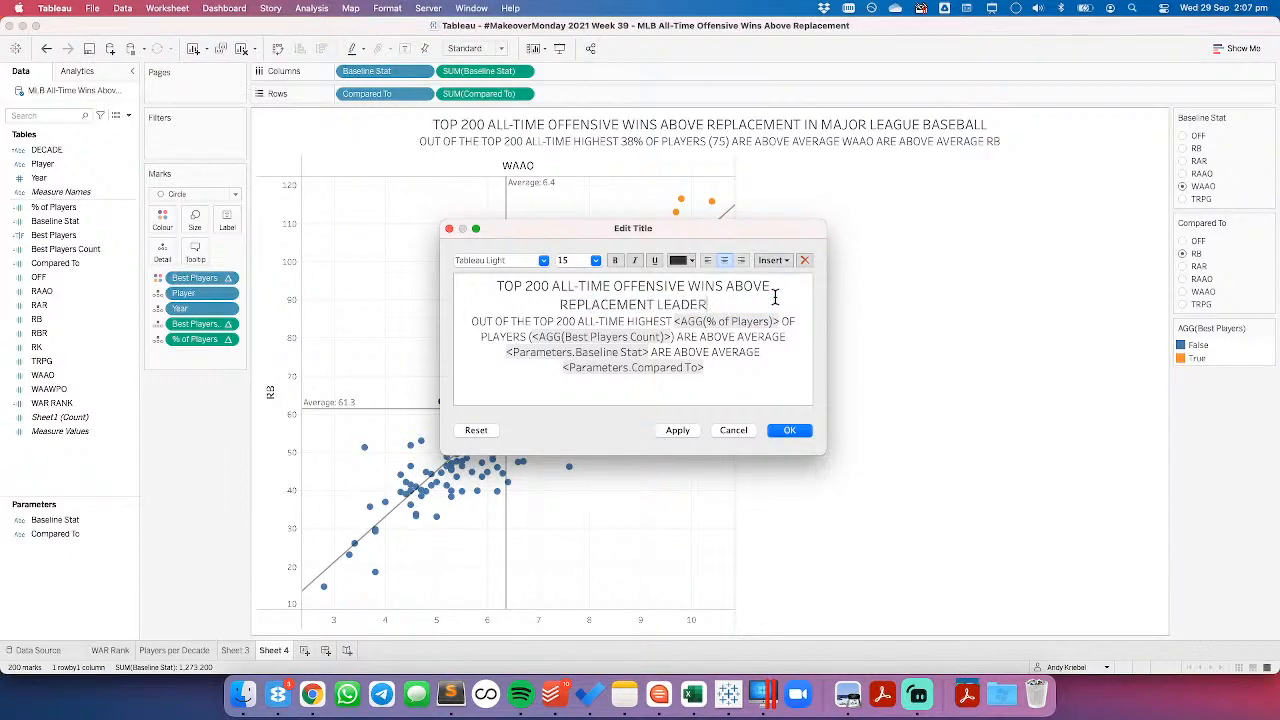
left_click(686, 430)
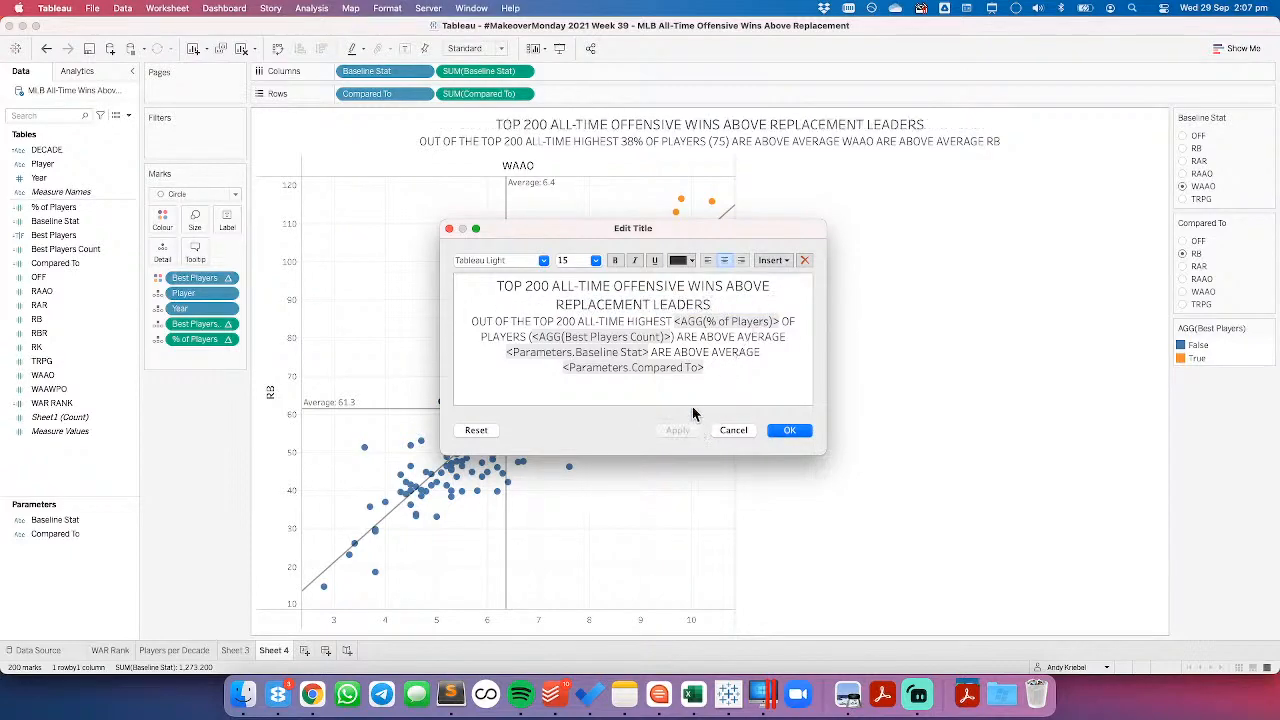
Step: Delete OUT OF THE TOP 200 ALL-TIME HIGHEST from the start of the subtitle and apply the title
left_click(586, 320)
left_click_drag(674, 320, 472, 318)
key("BackSpace")
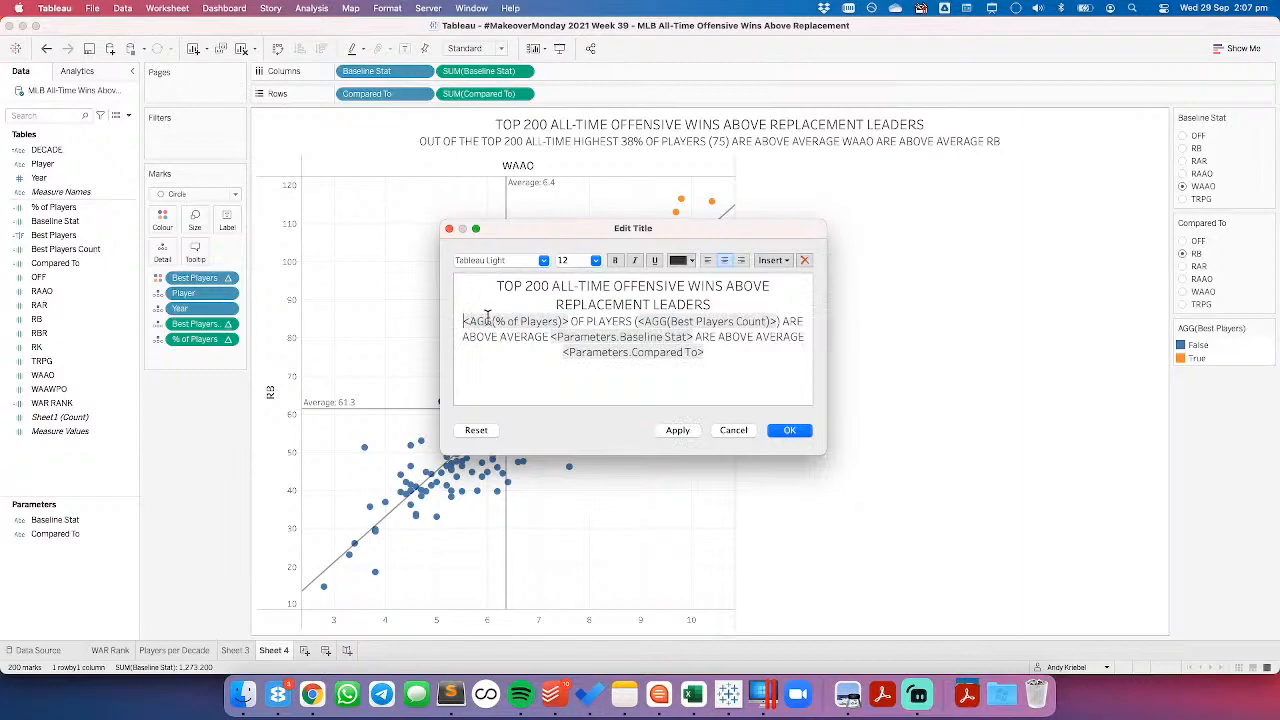
left_click(677, 430)
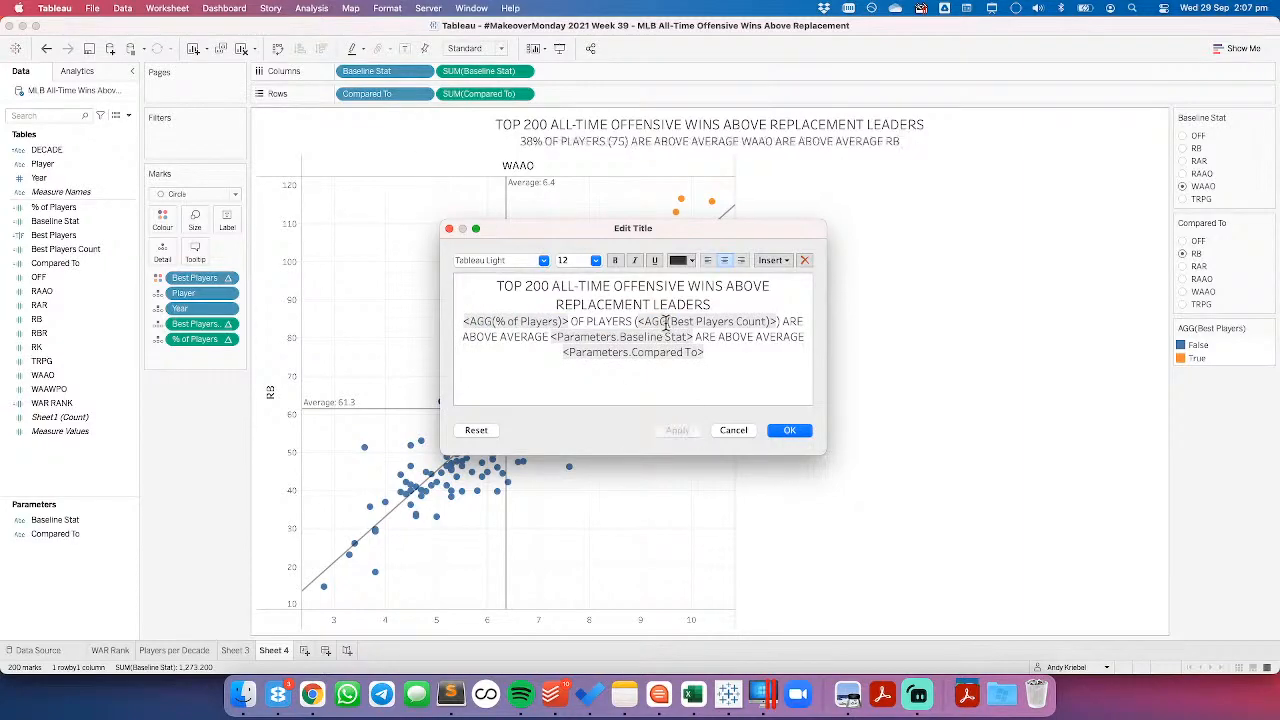
Step: Insert THE TOP 200 before PLAYERS in the subtitle
left_click(585, 322)
type("THE TO")
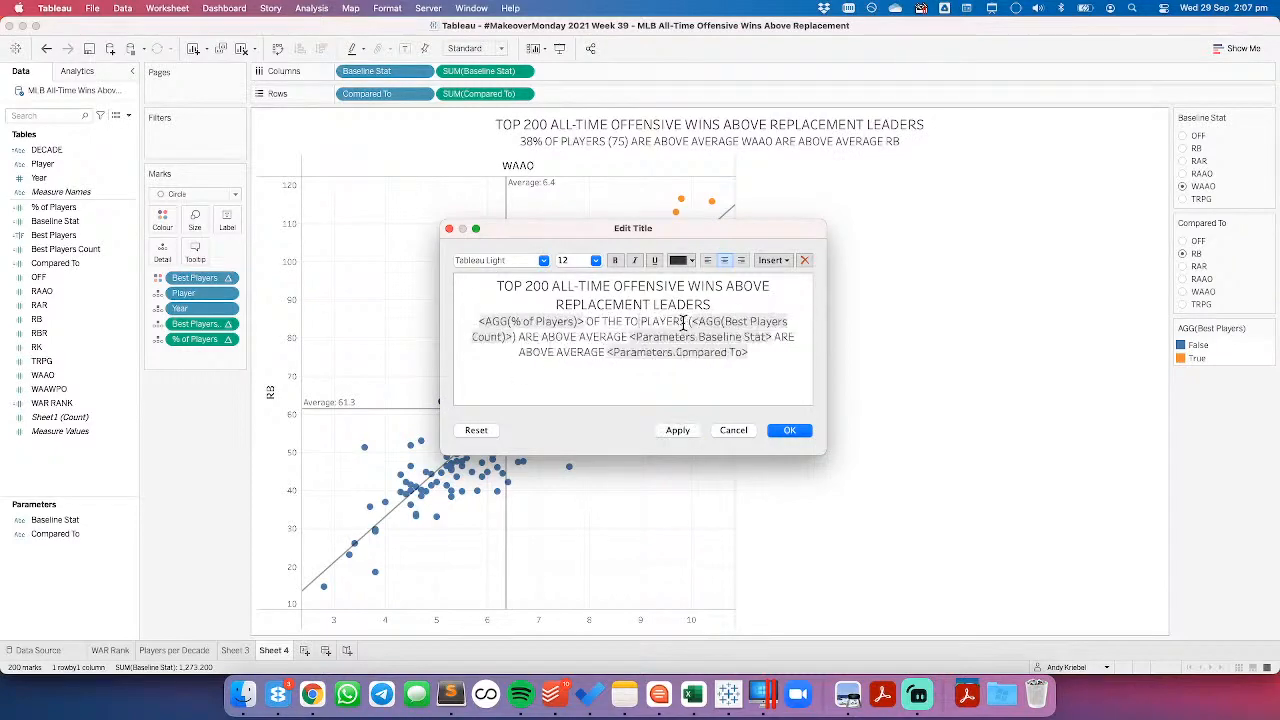
type("P 200")
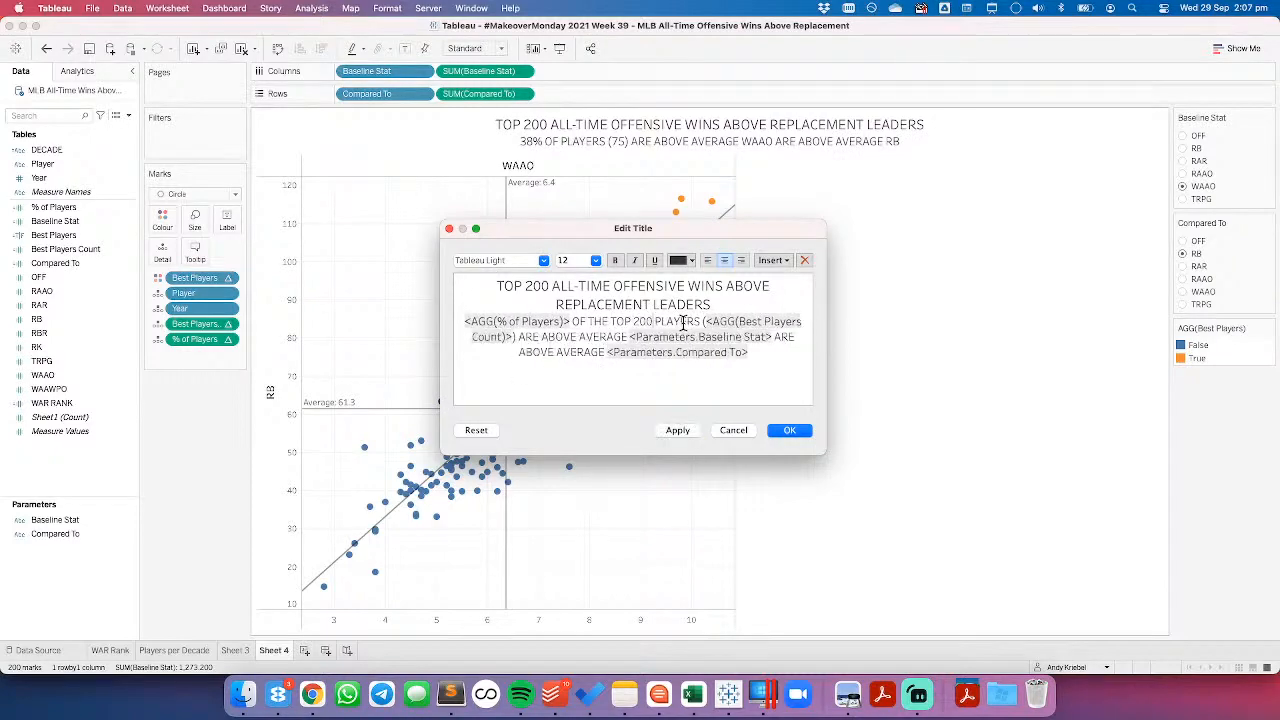
Step: Replace TOP 200 at the start of the title heading with MAJOR LEAGUE BASEBALL and apply the title
left_click_drag(552, 286, 495, 283)
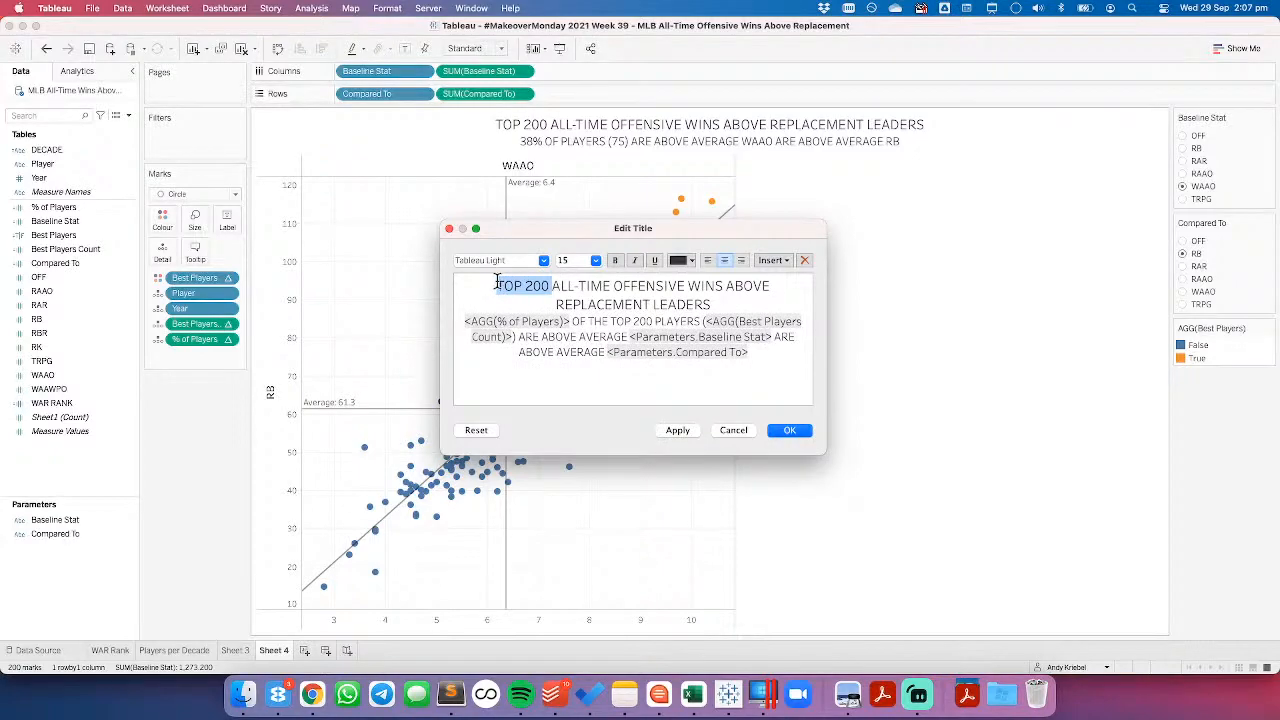
type("MAJOR LEAG")
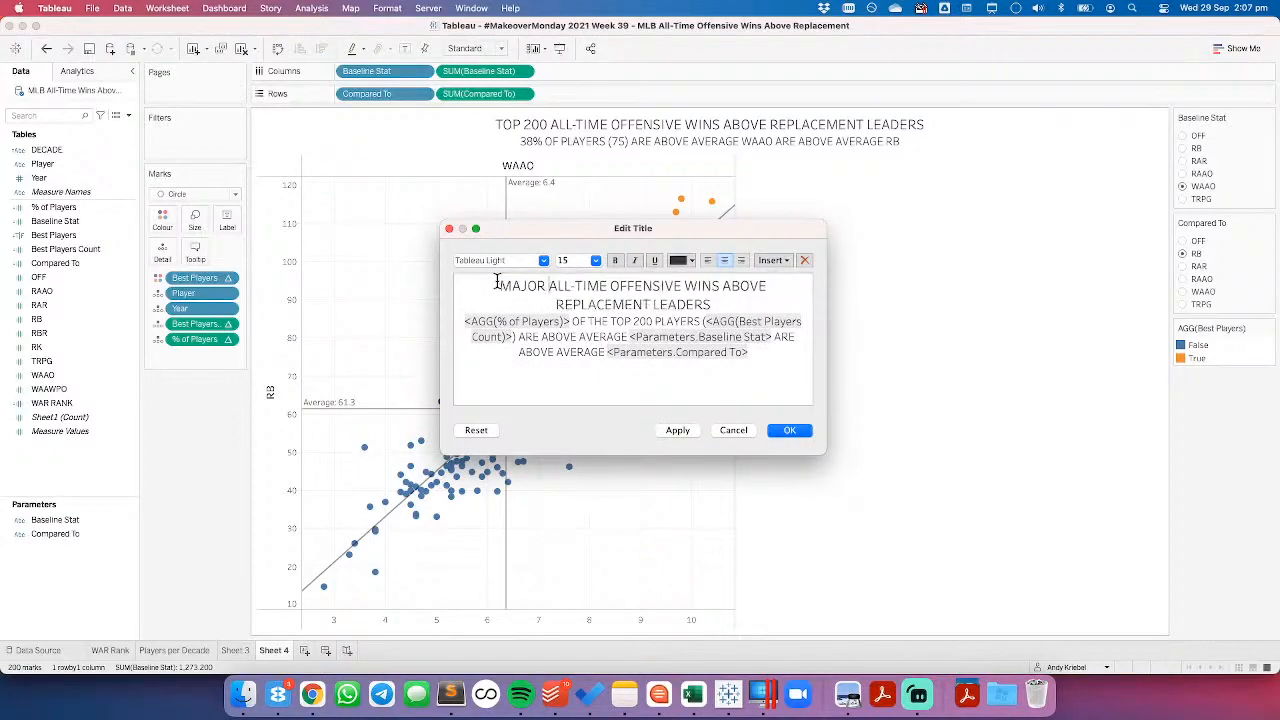
type("UE BASEBALL")
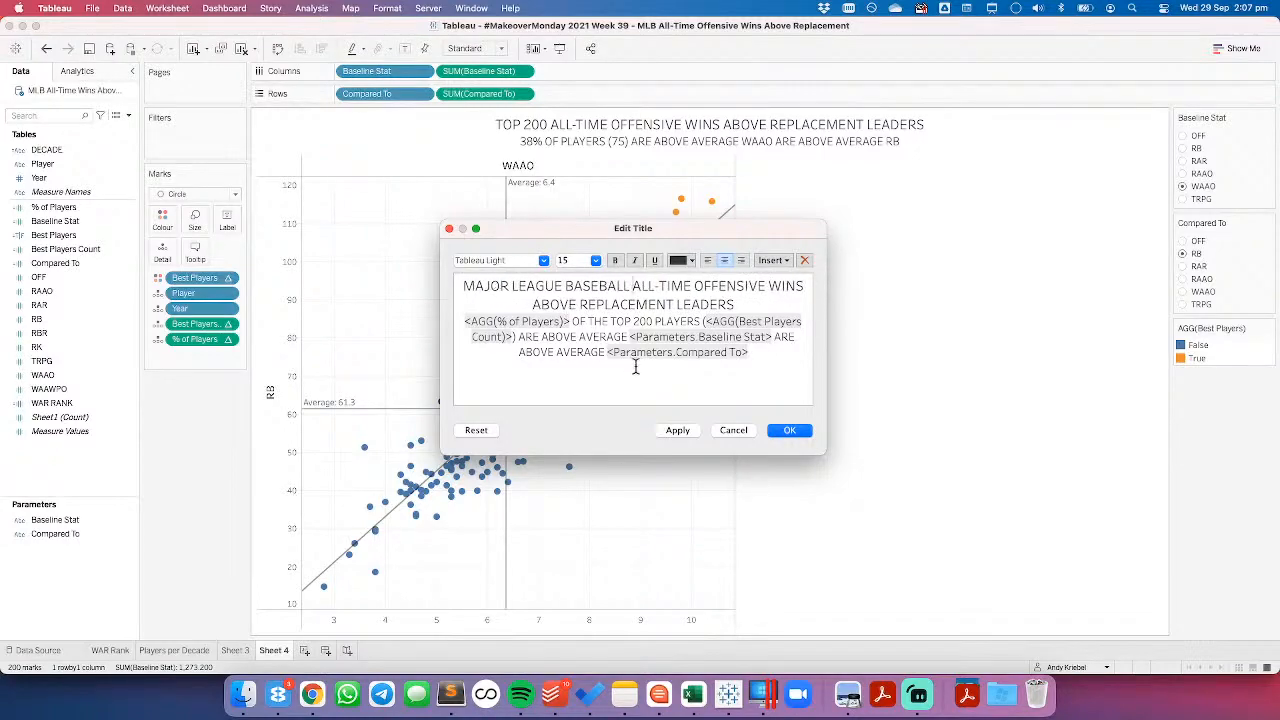
left_click(678, 430)
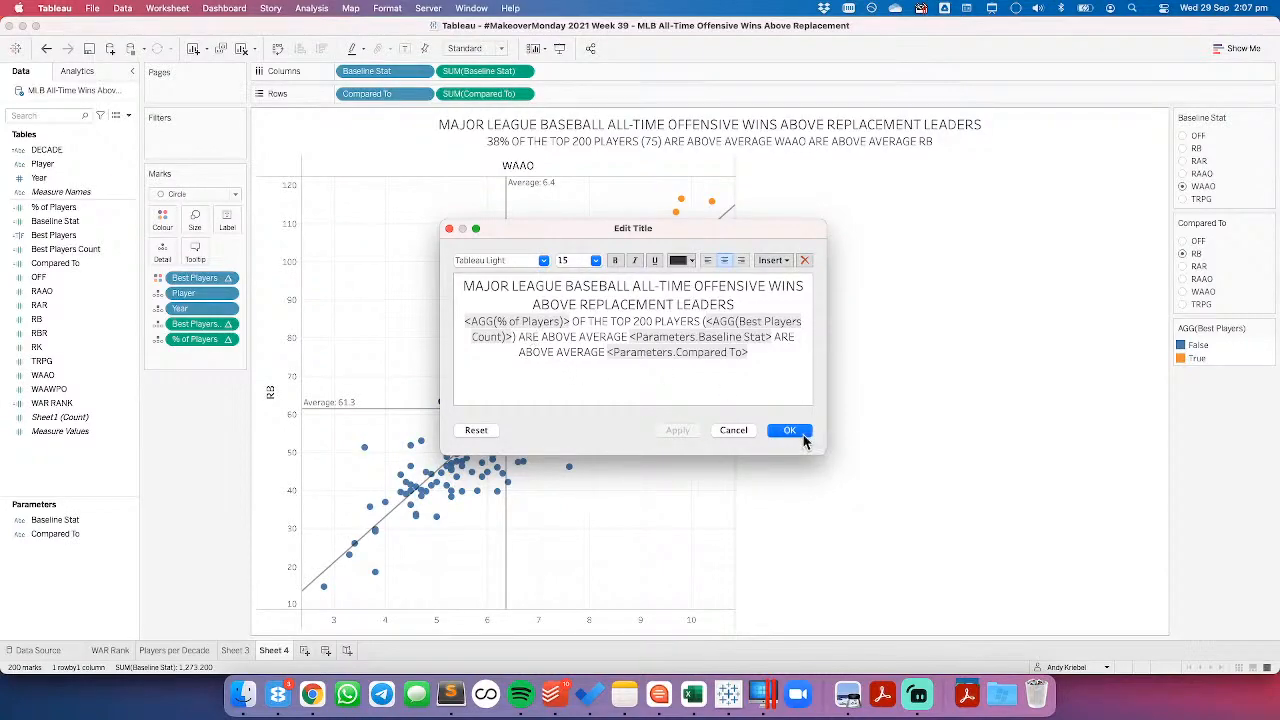
Step: Bold the % of Players, Baseline Stat and Compared To placeholders in the subtitle and accept the title
double_click(632, 337)
left_click(616, 261)
double_click(668, 352)
left_click(616, 261)
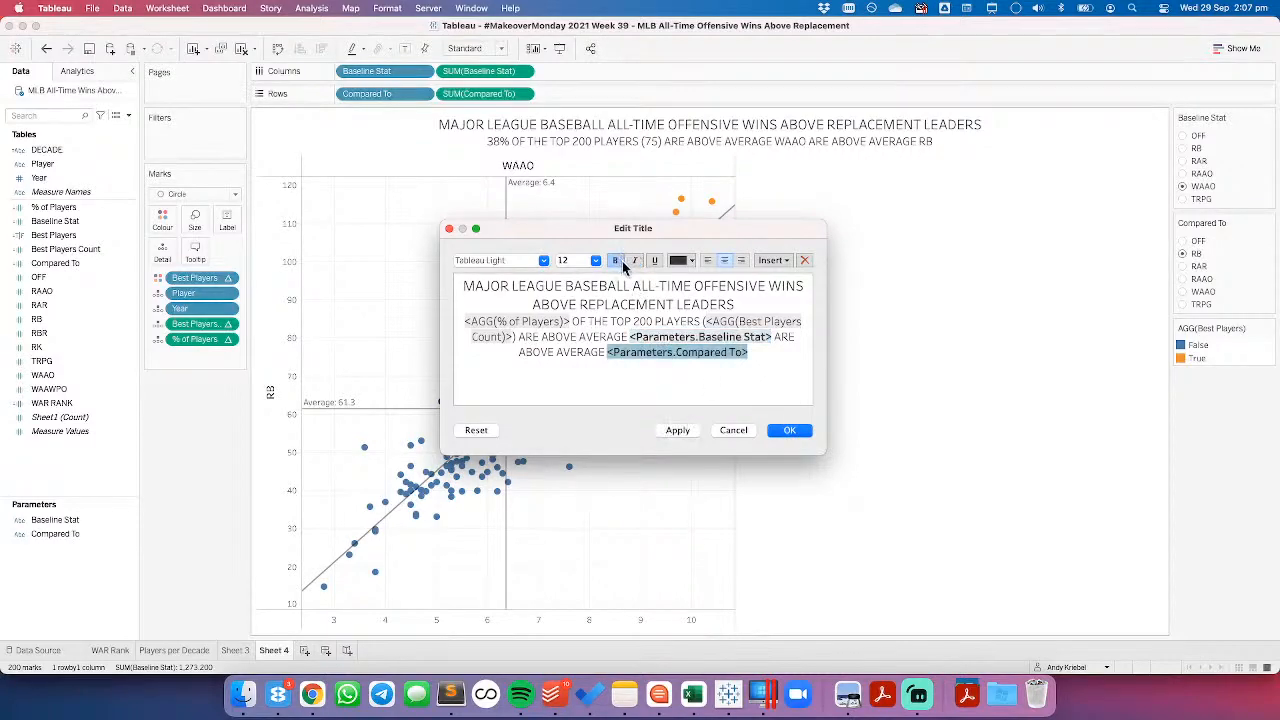
double_click(540, 321)
left_click(616, 261)
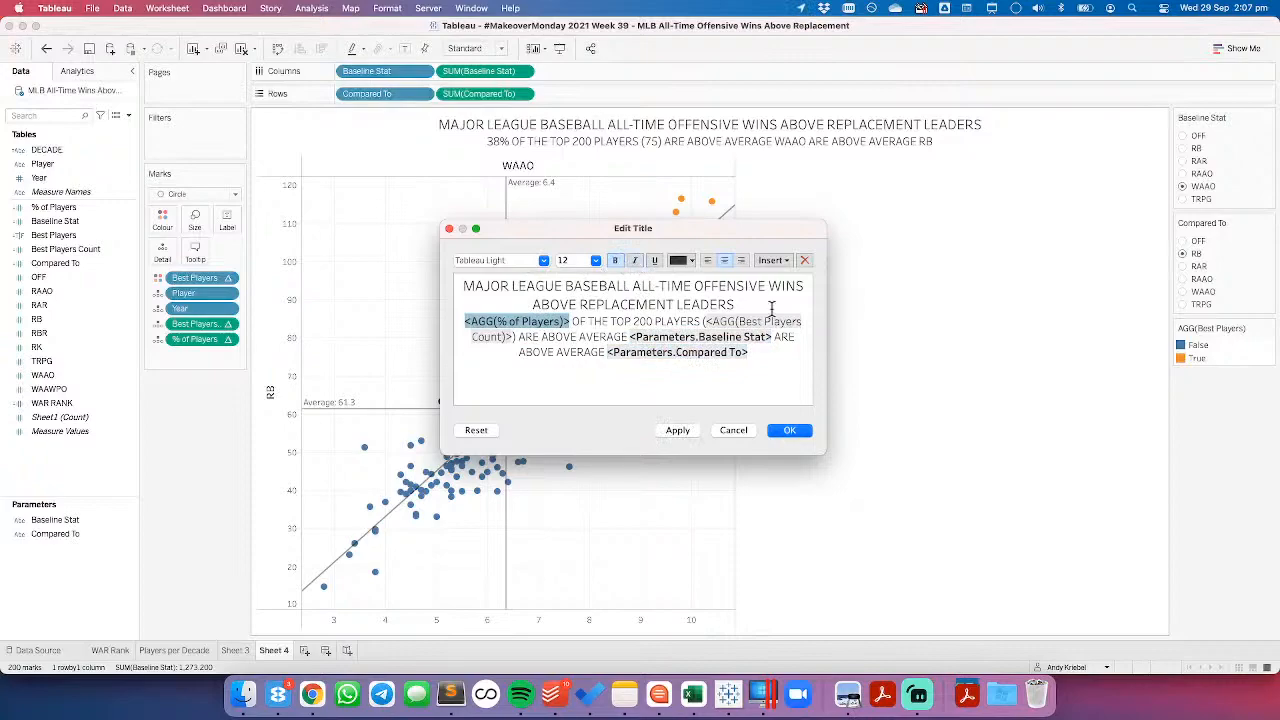
double_click(769, 321)
left_click(616, 261)
left_click(680, 431)
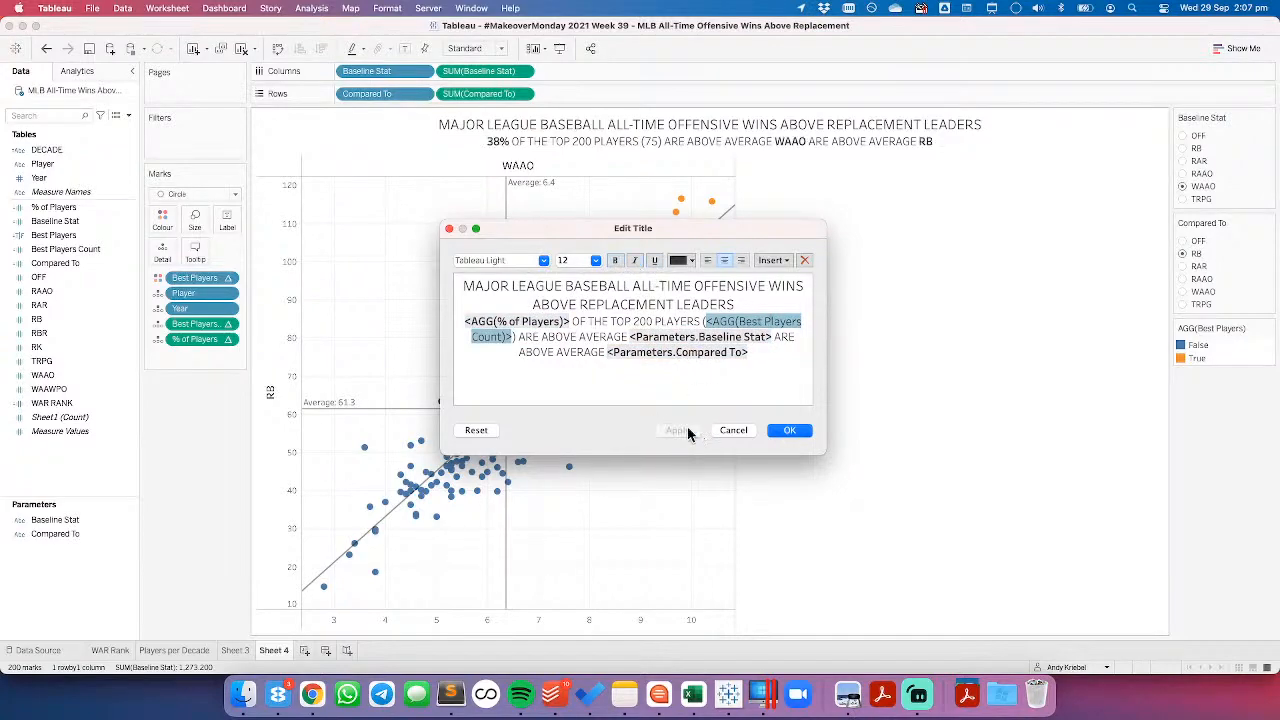
left_click(788, 431)
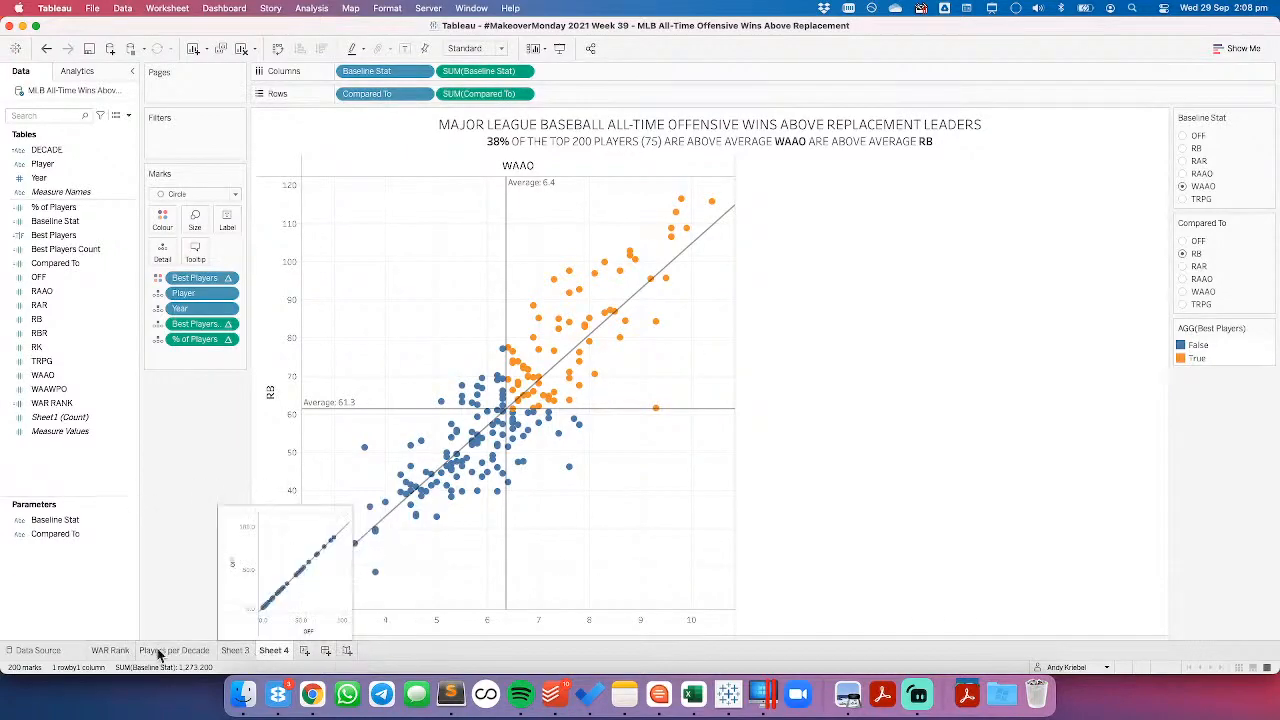
Step: Create a new worksheet showing Baseline Stat and Compared To on one shared value axis, with measure names across the columns
left_click(112, 651)
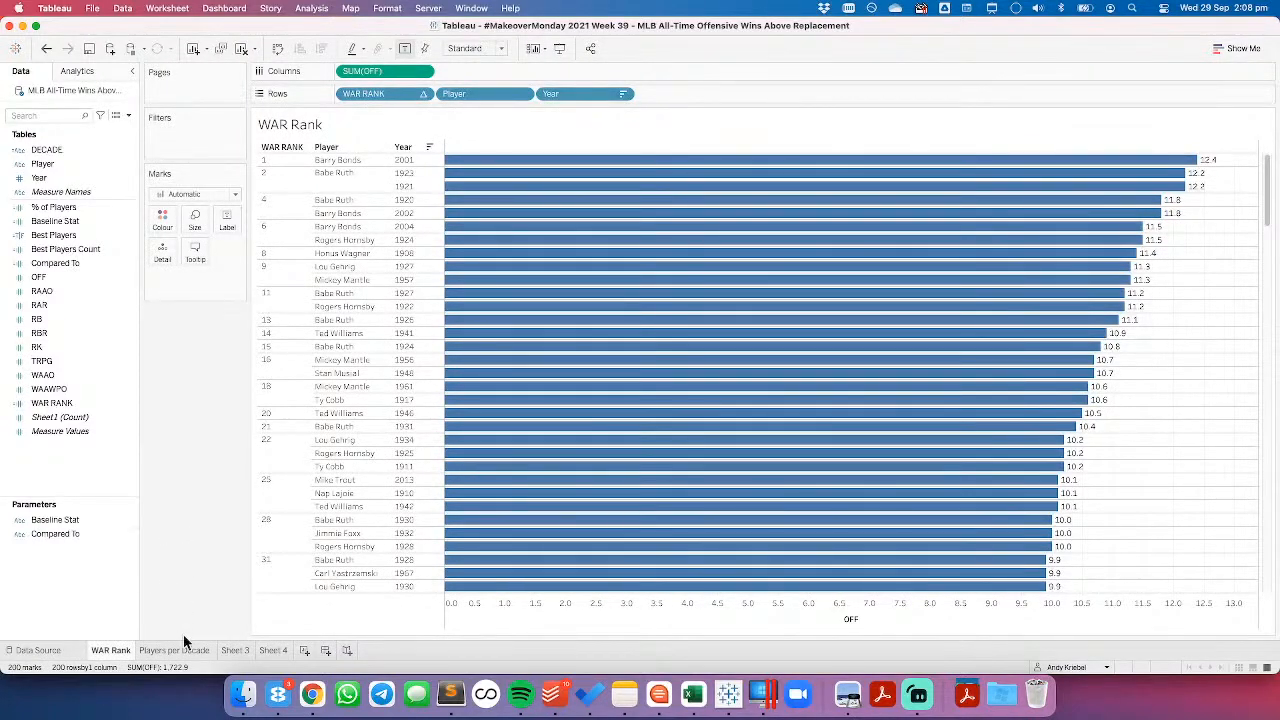
left_click(303, 651)
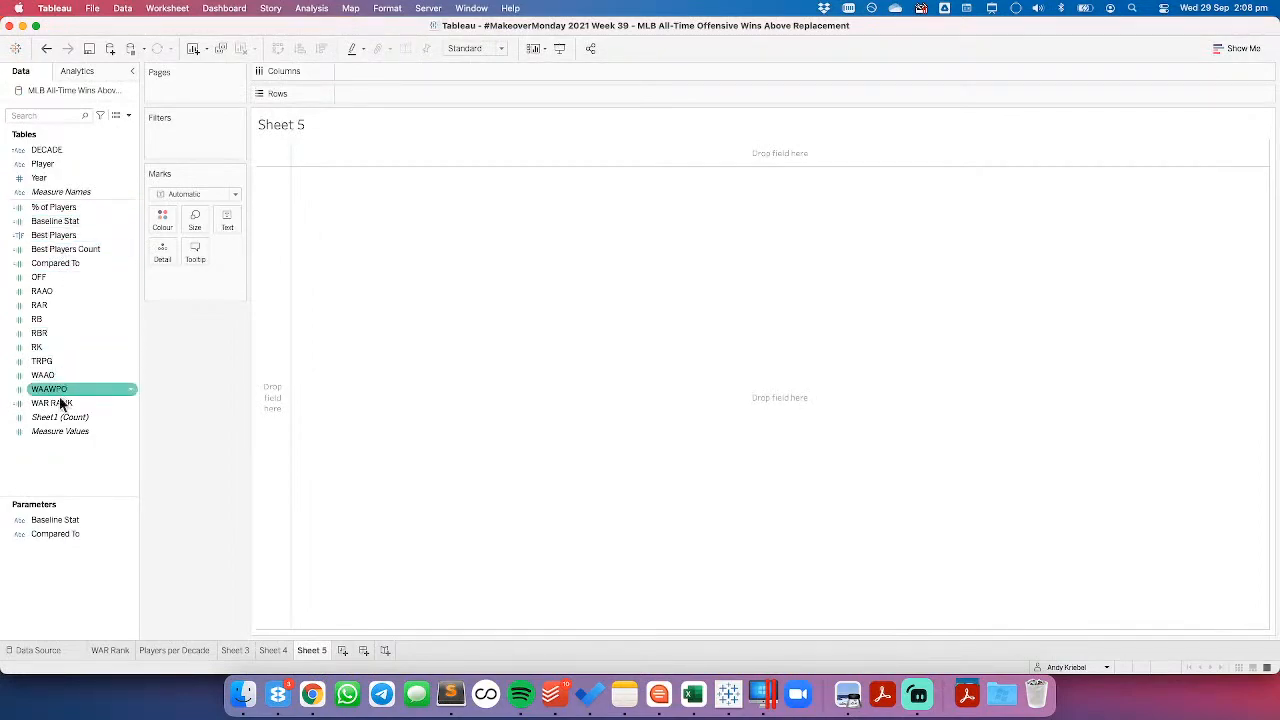
left_click_drag(53, 263, 416, 77)
left_click_drag(55, 221, 405, 169)
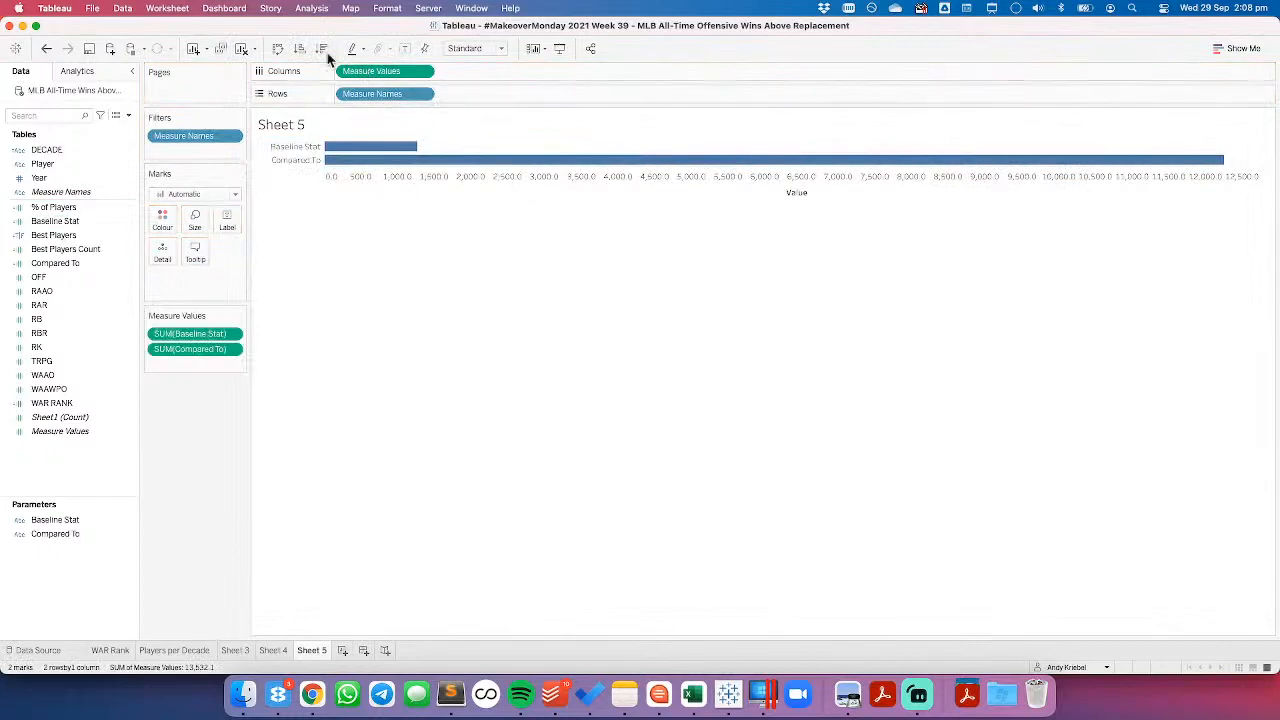
left_click(279, 50)
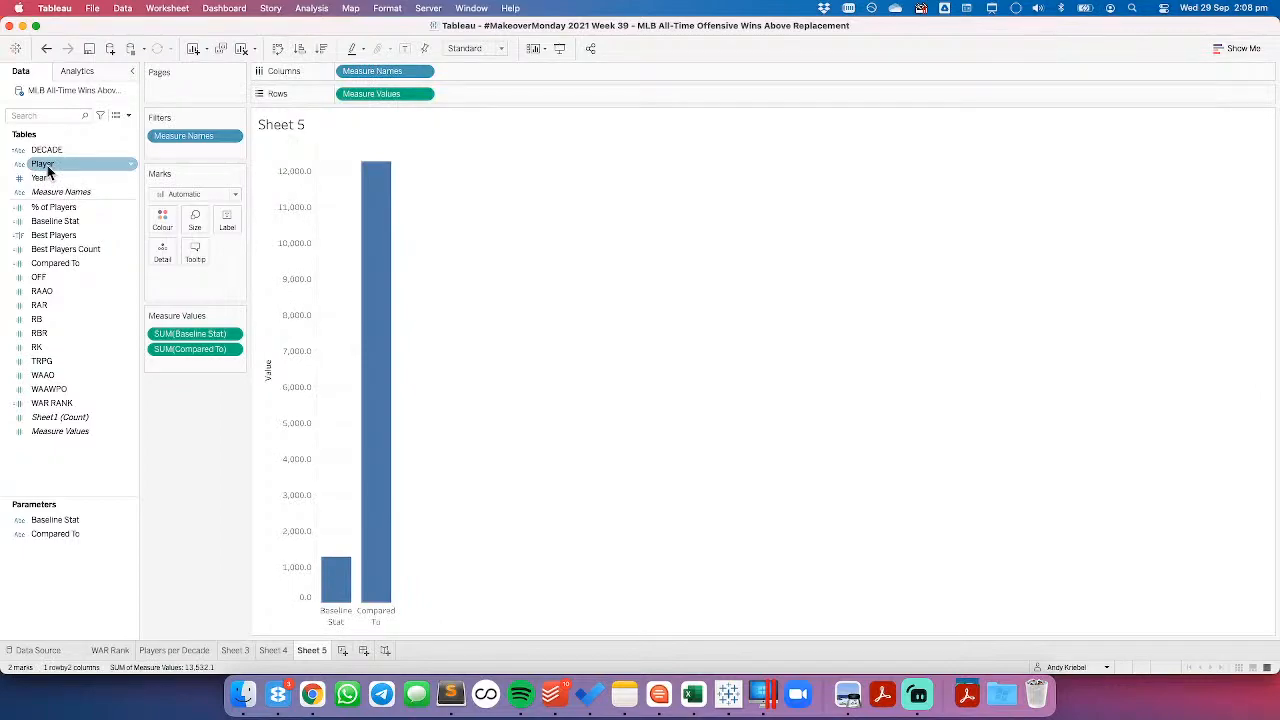
Step: Set the mark type to Line and split the lines by Player and Year as detail
left_click(185, 194)
left_click(177, 239)
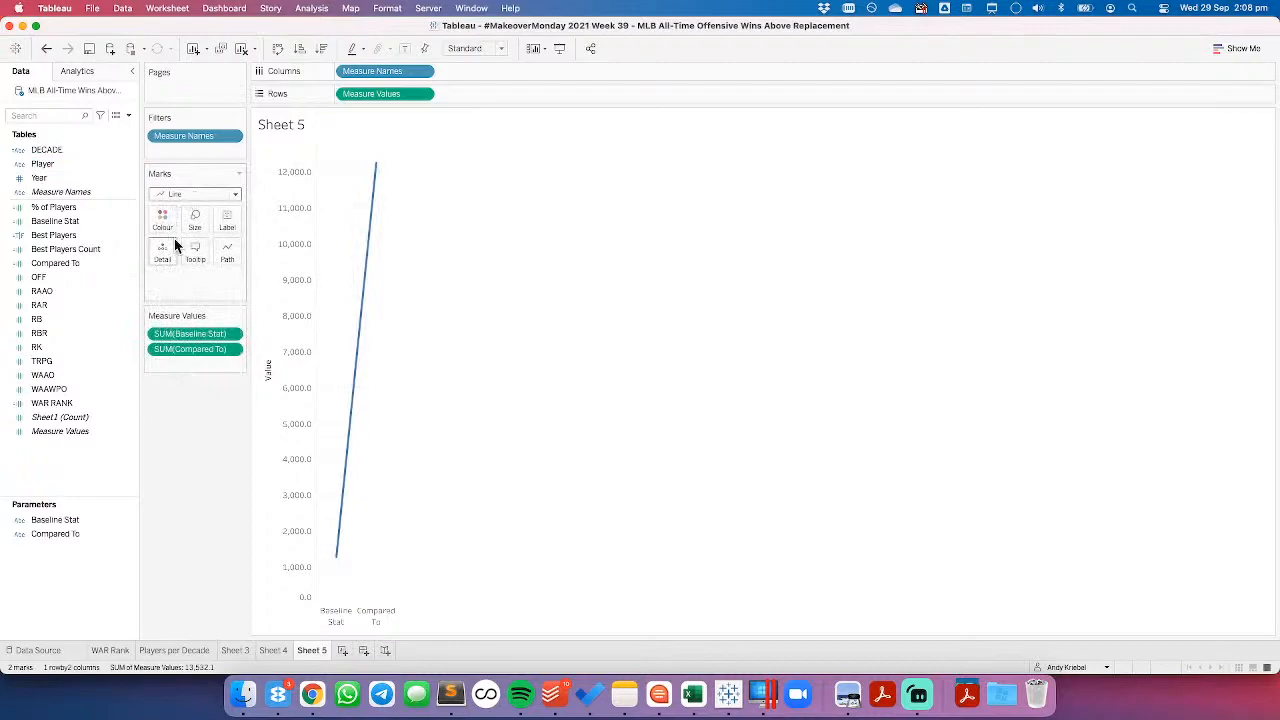
left_click_drag(45, 164, 161, 252)
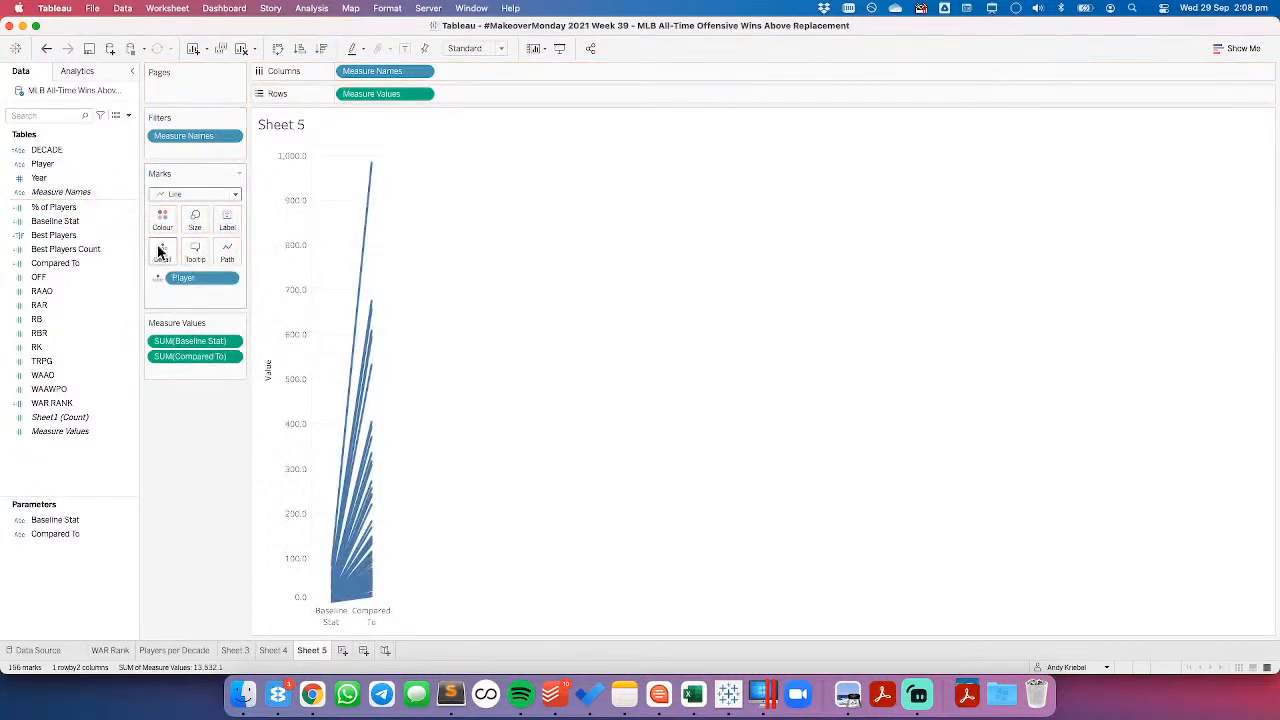
left_click_drag(64, 188, 165, 252)
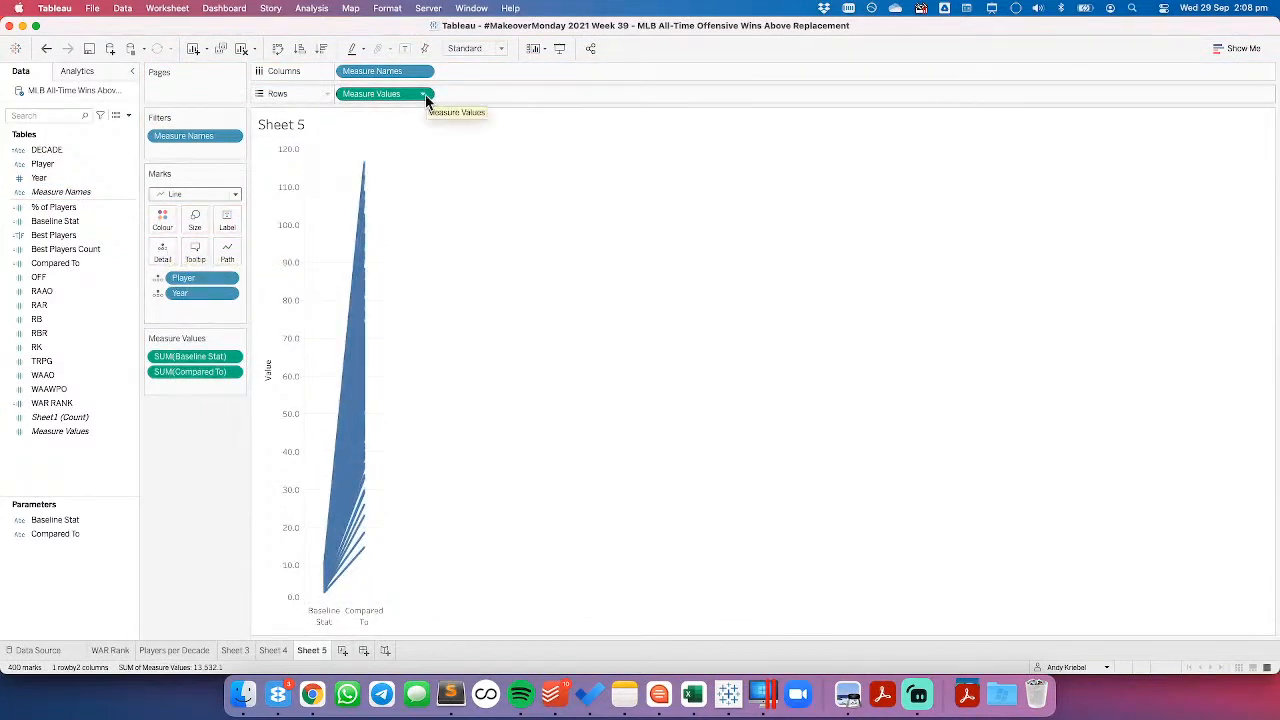
Step: Apply the Rank quick table calculation to both Baseline Stat and Compared To
left_click(231, 356)
mouse_move(256, 509)
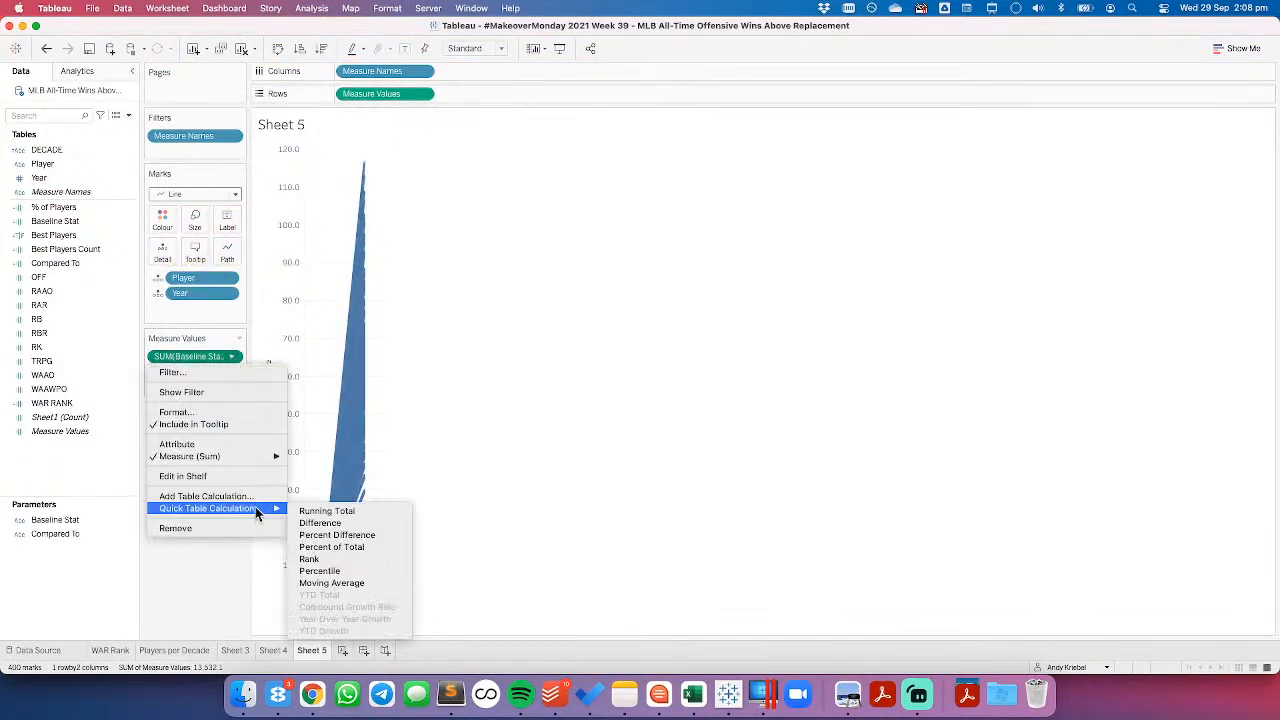
left_click(327, 558)
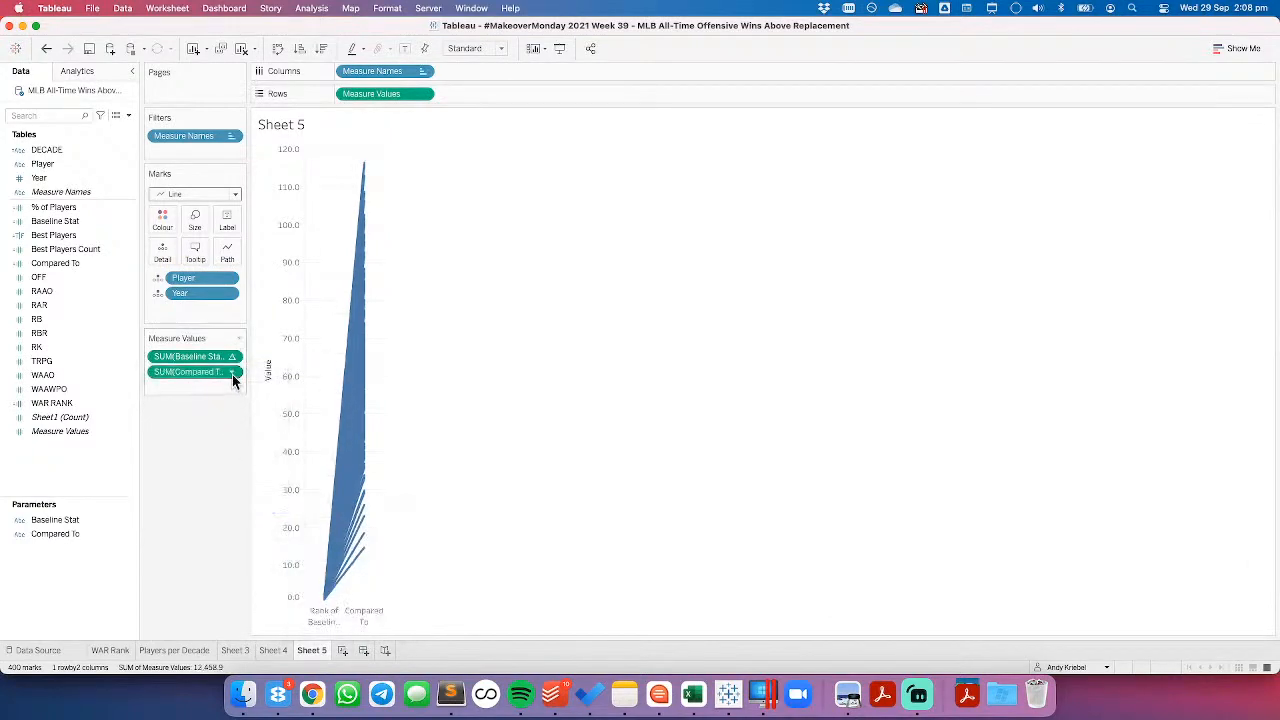
left_click(232, 372)
mouse_move(240, 523)
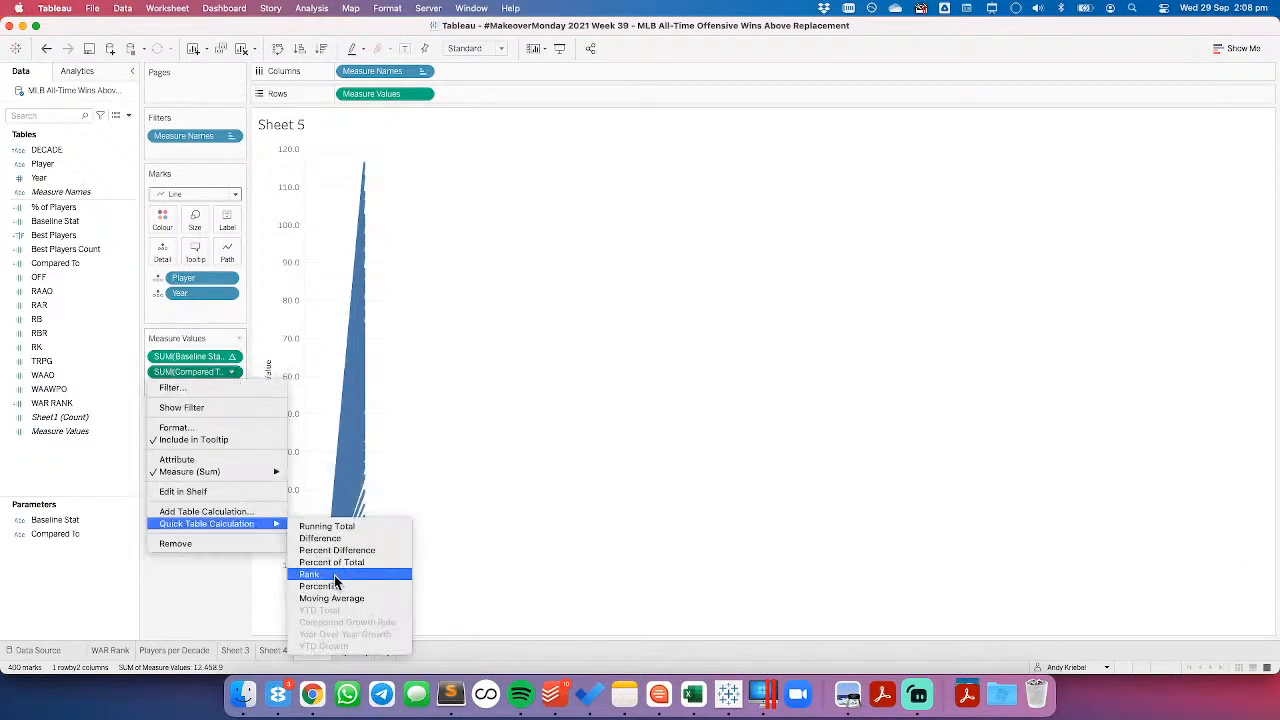
left_click(335, 574)
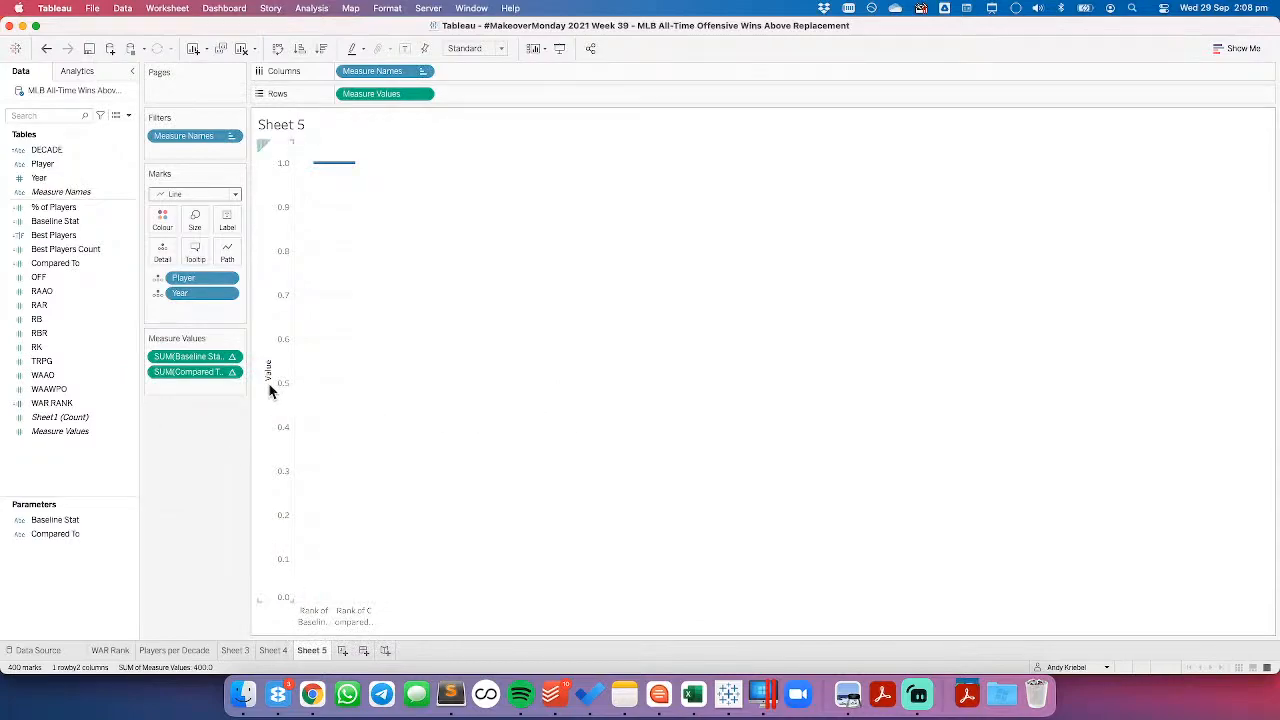
Step: Set the Baseline Stat rank to compute using the specific dimensions Player and Year
left_click(232, 357)
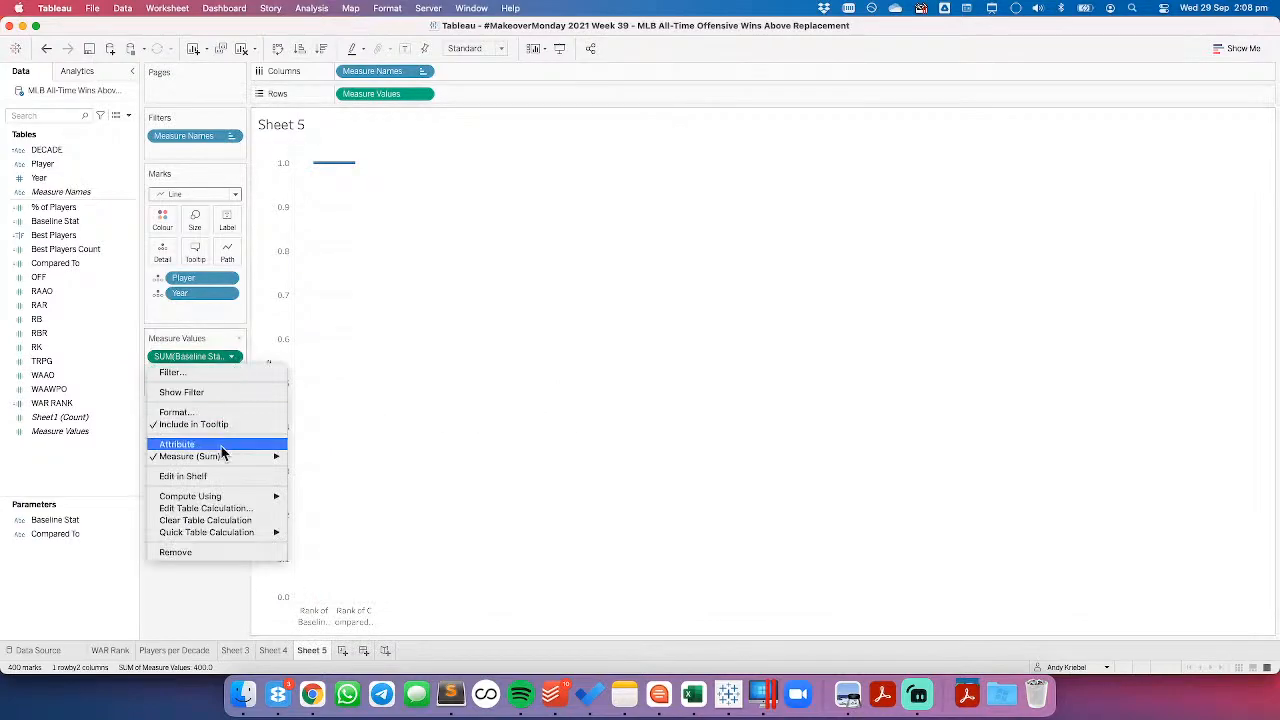
left_click(210, 508)
left_click(630, 266)
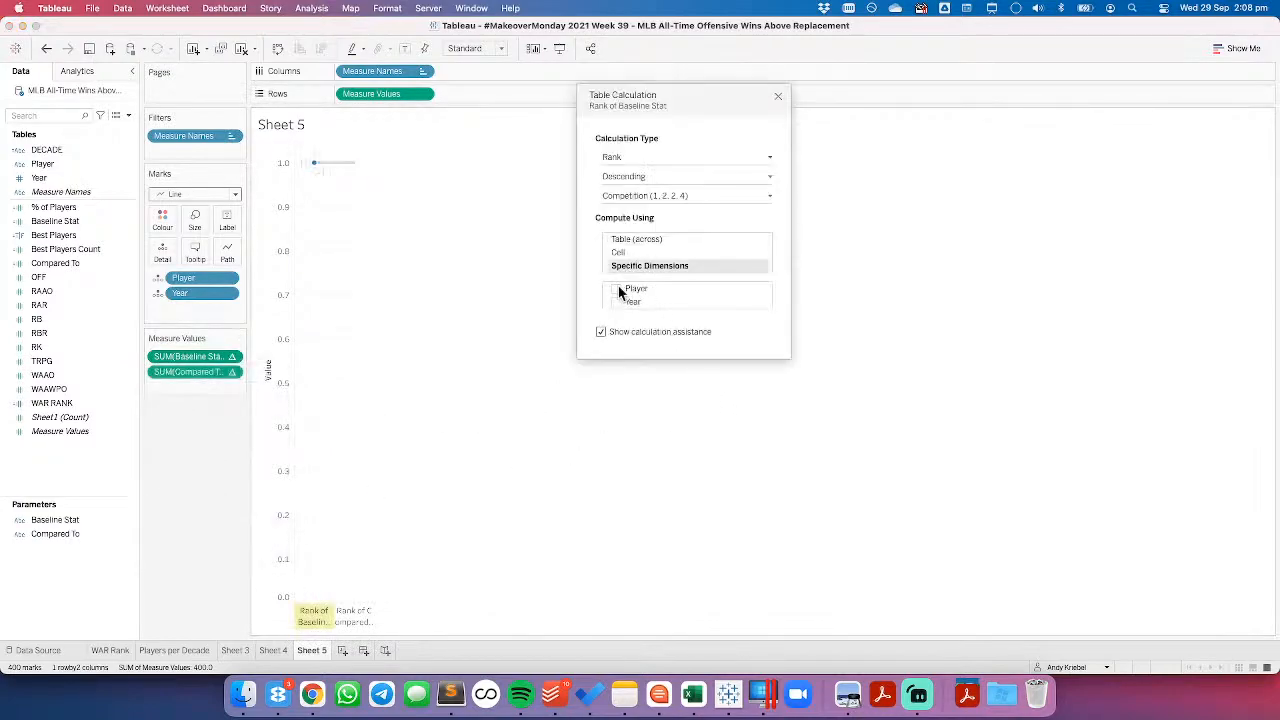
left_click(617, 291)
left_click(617, 302)
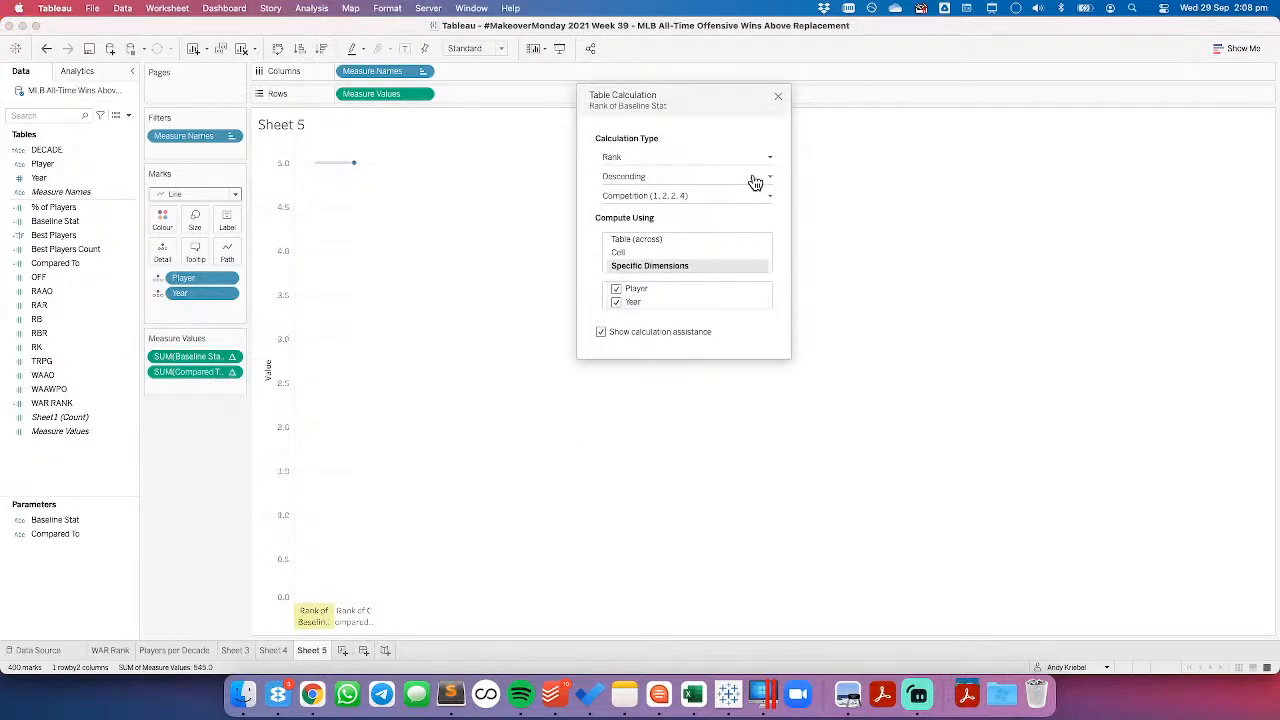
left_click(778, 96)
Step: Set the Compared To rank to compute using Player and Year, and widen the slope chart's columns
left_click(232, 372)
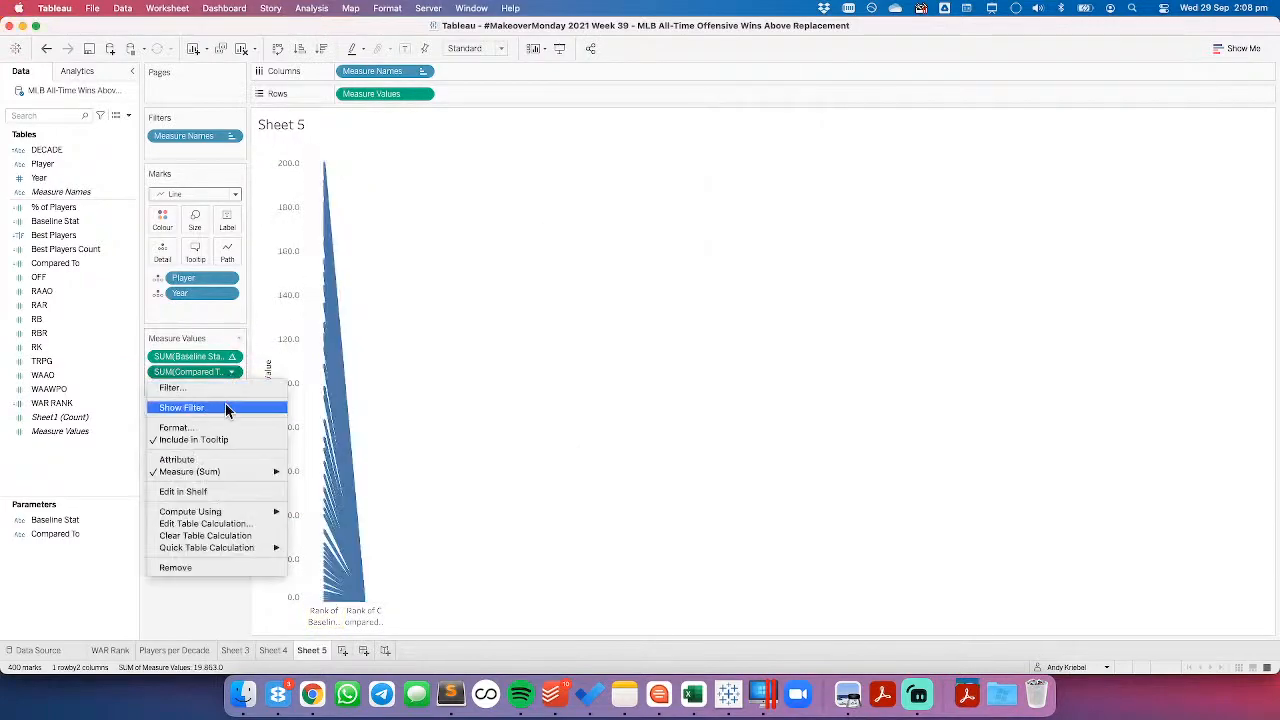
left_click(205, 530)
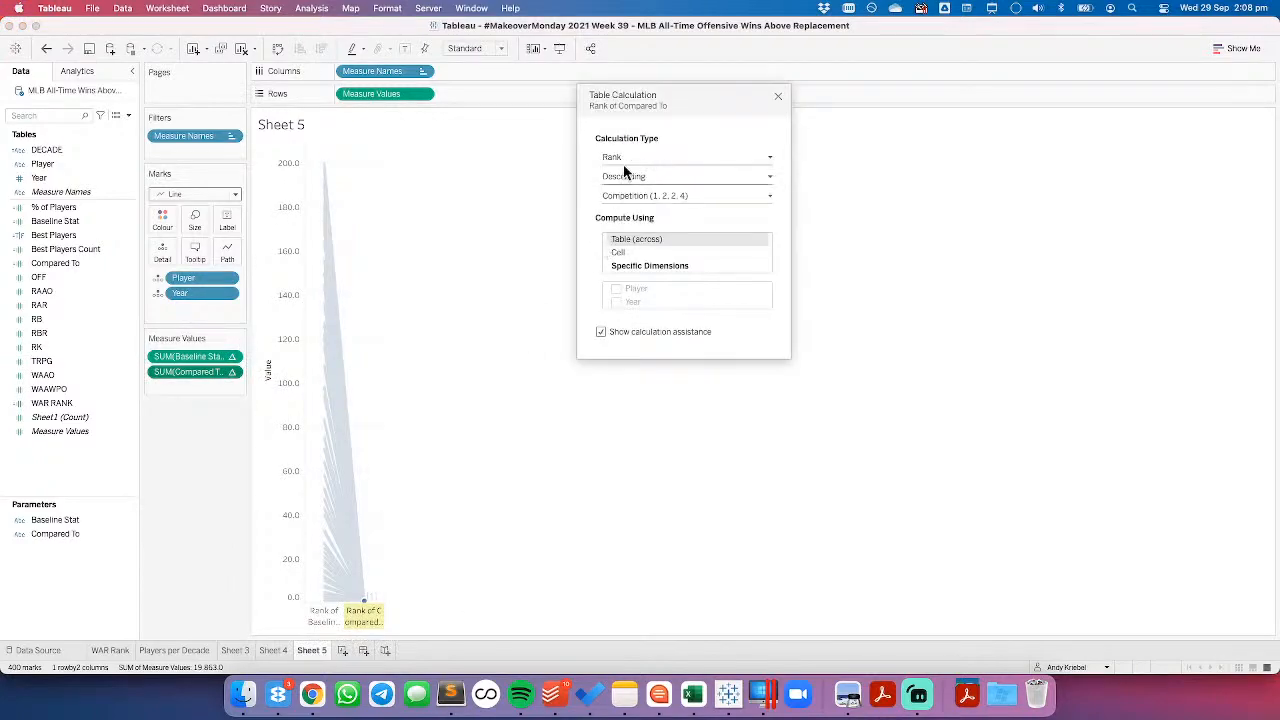
left_click(630, 266)
left_click(617, 289)
left_click(617, 302)
left_click(778, 99)
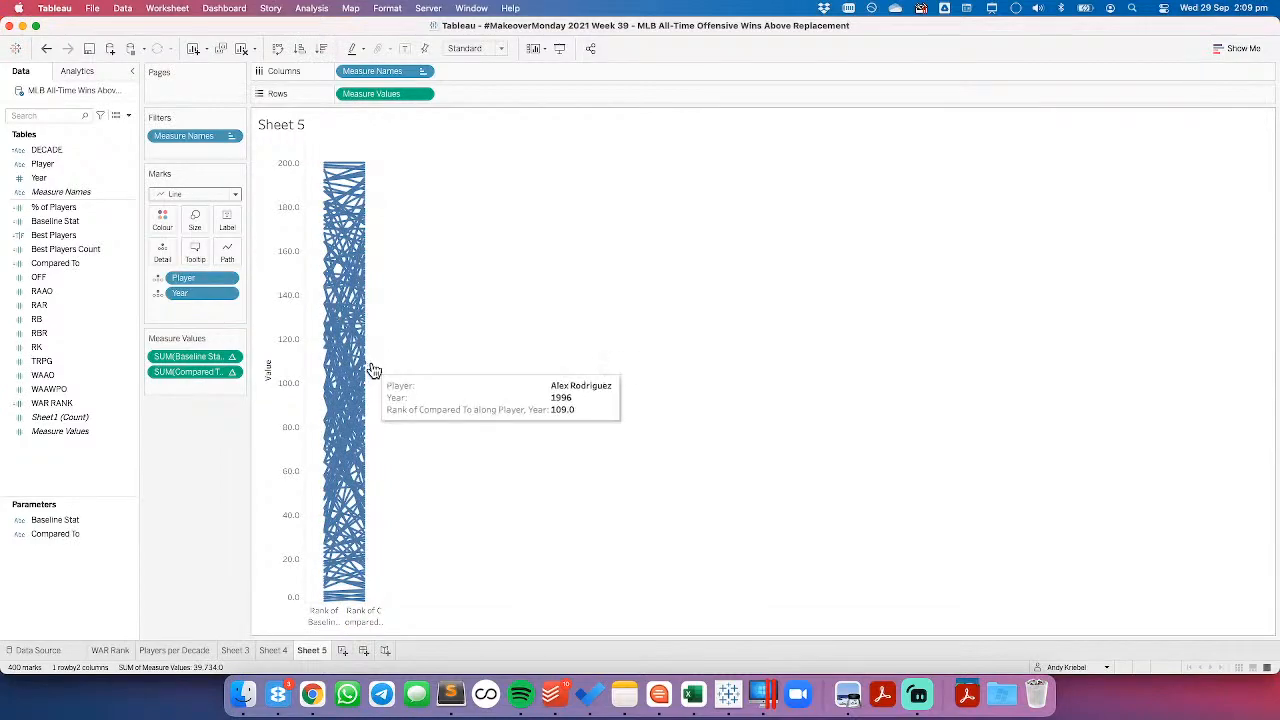
left_click_drag(381, 360, 526, 358)
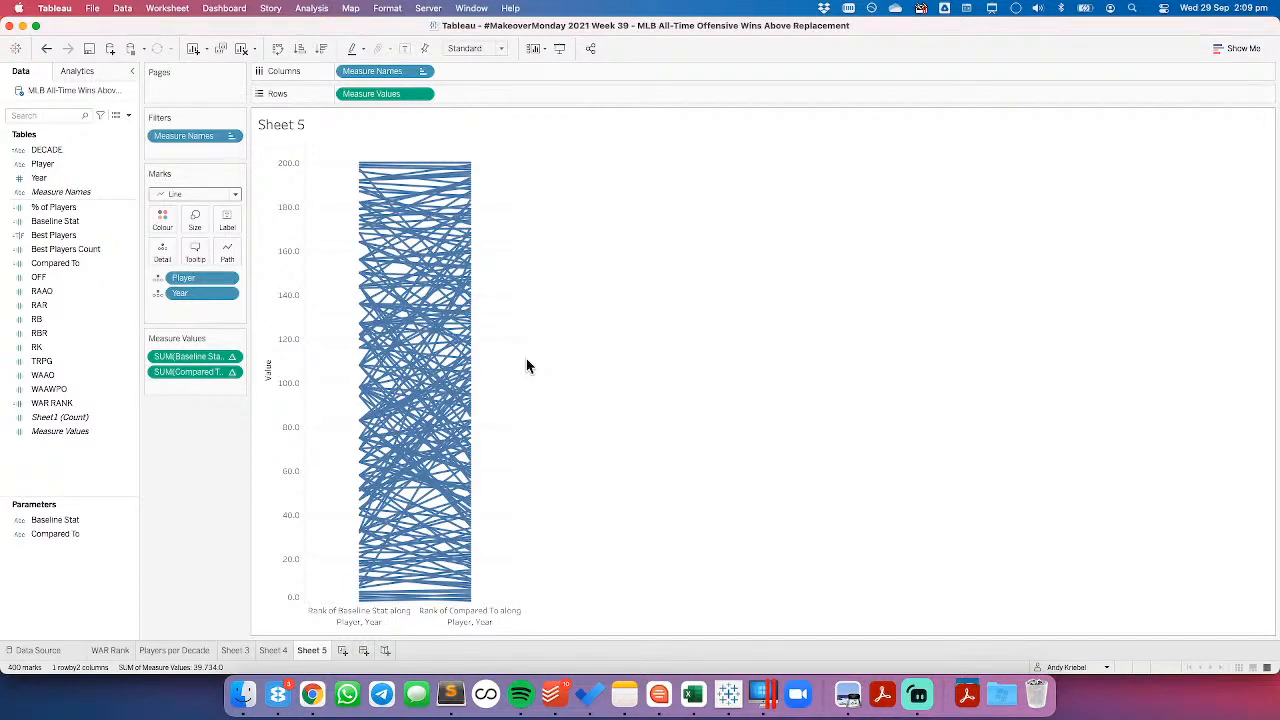
mouse_move(474, 176)
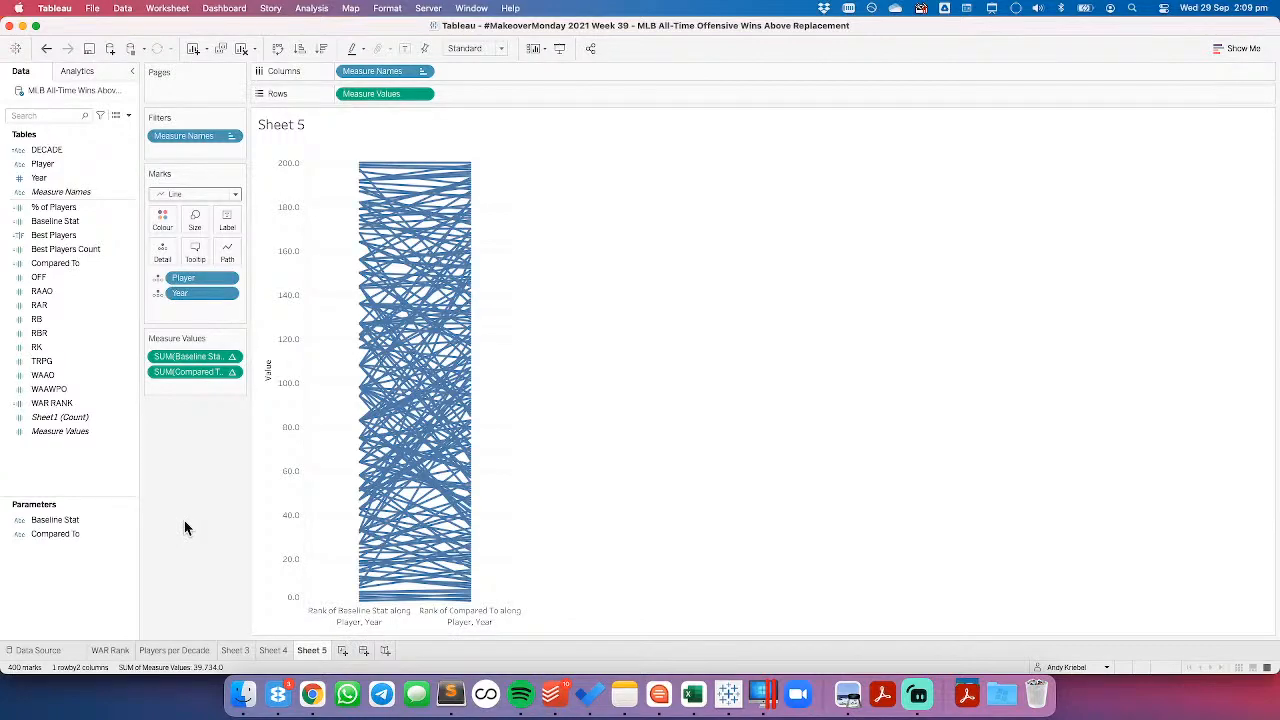
Step: Undo the newly added blank worksheet and duplicate Sheet 5 instead
left_click(341, 650)
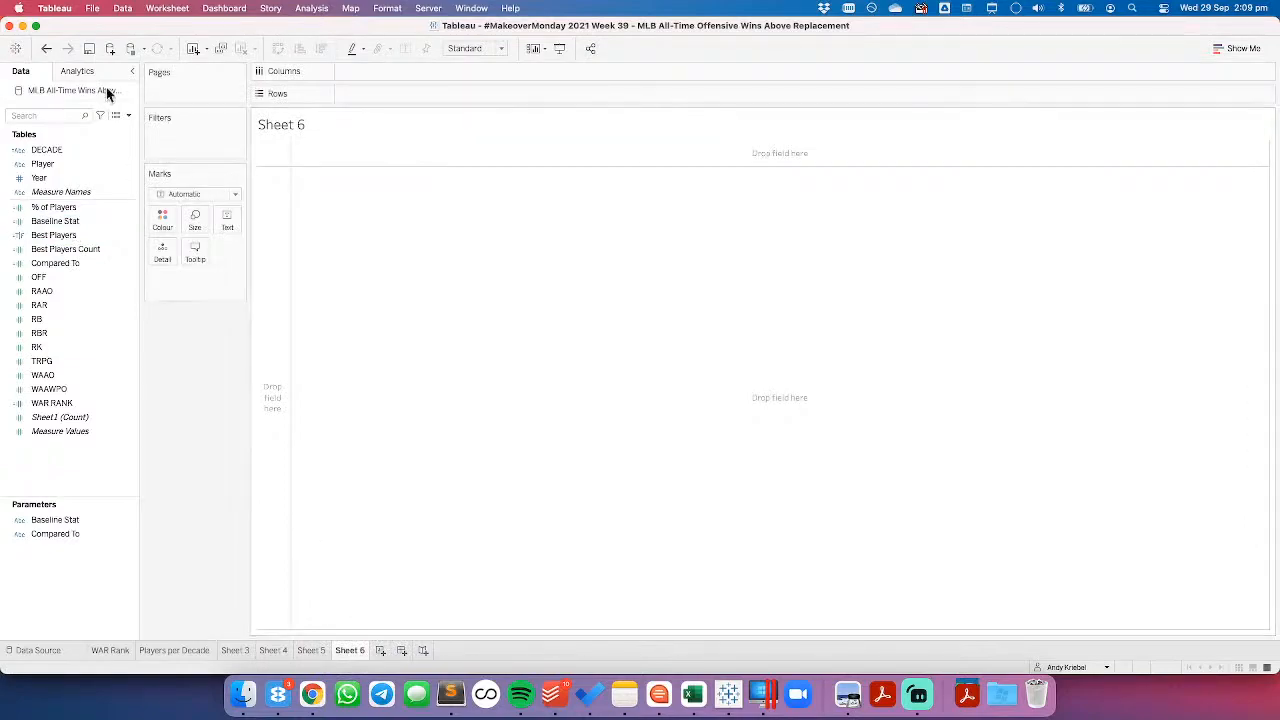
left_click(46, 48)
right_click(314, 649)
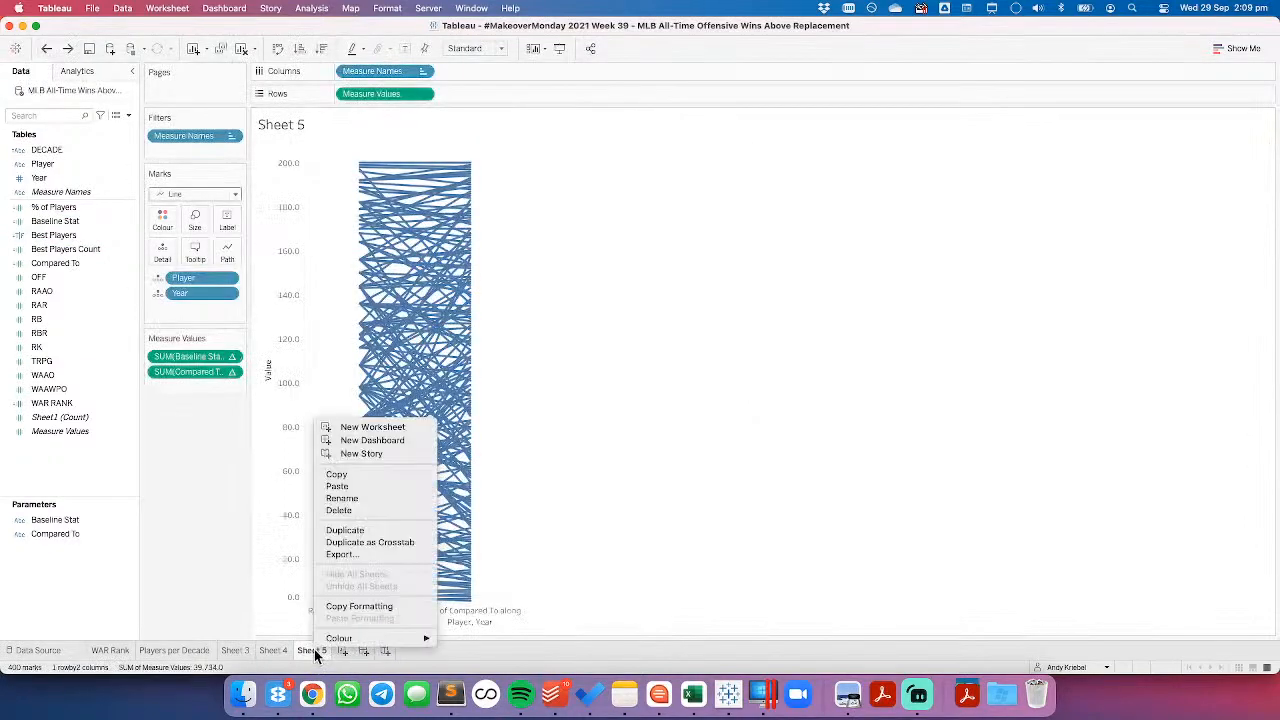
left_click(340, 530)
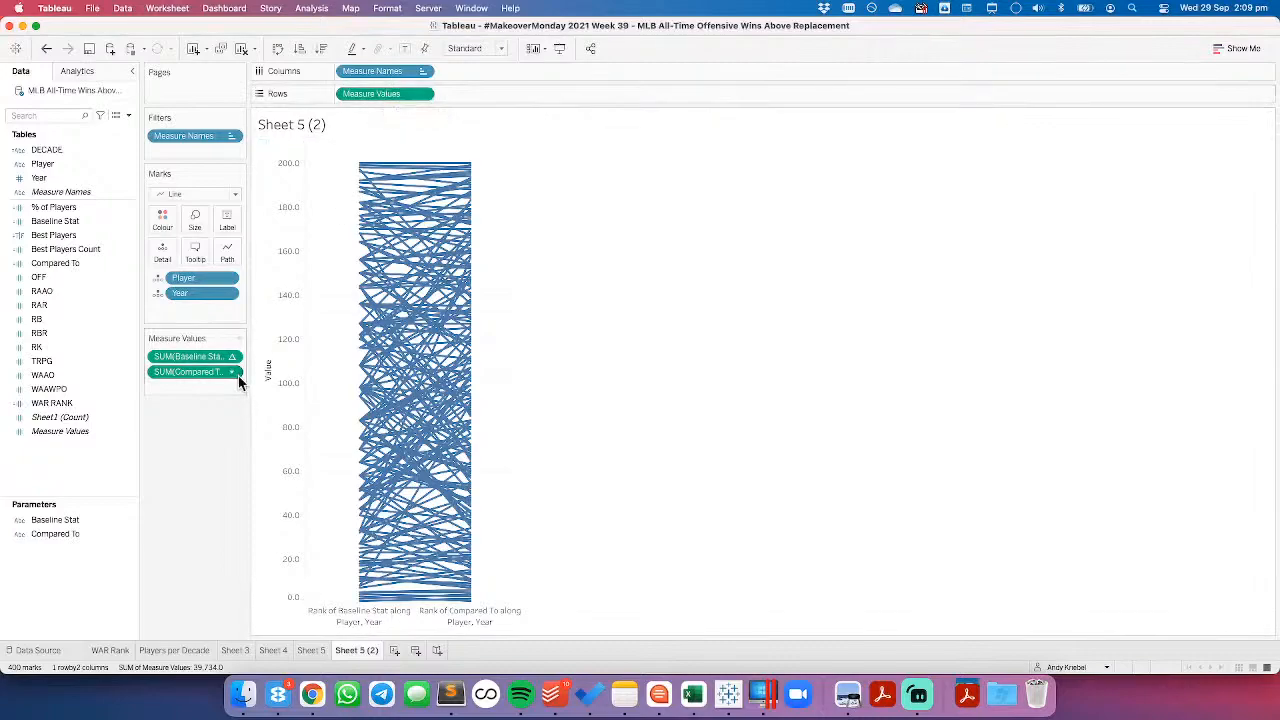
Step: Try combining the Baseline Stat and Compared To ranks as a dual axis on Columns in the duplicated sheet
left_click_drag(194, 371, 491, 74)
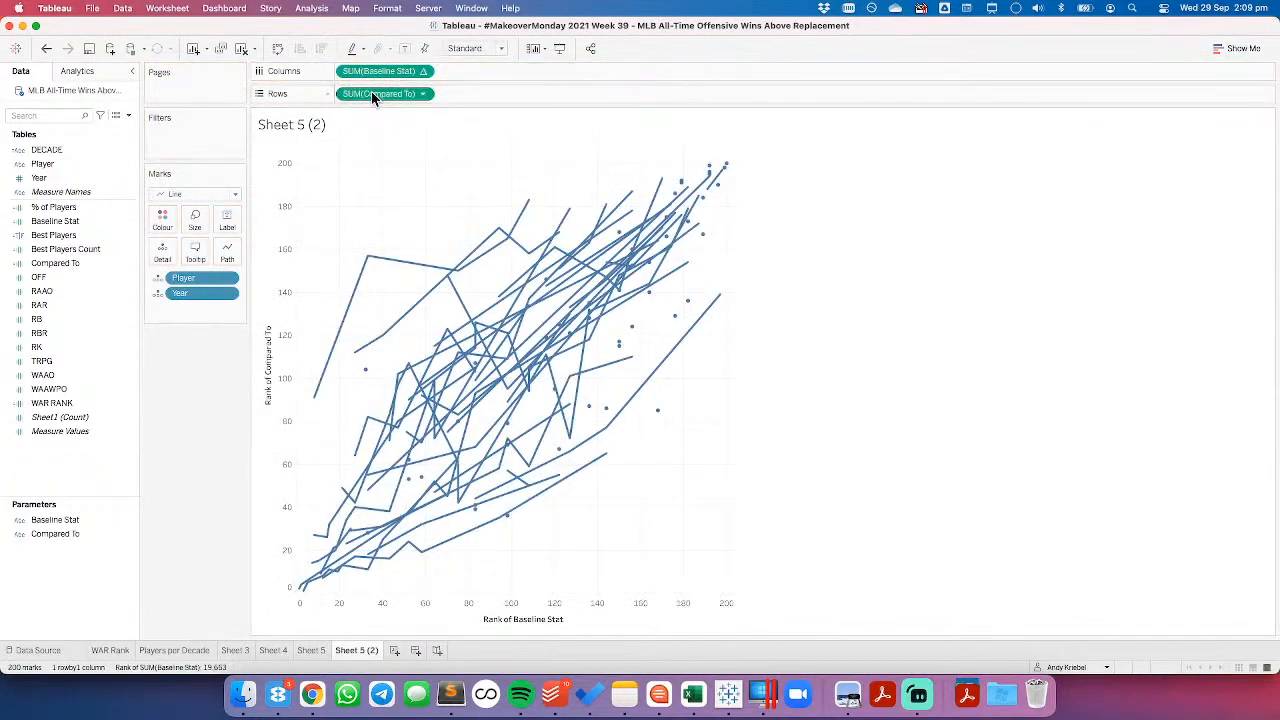
left_click_drag(371, 91, 510, 68)
left_click(521, 71)
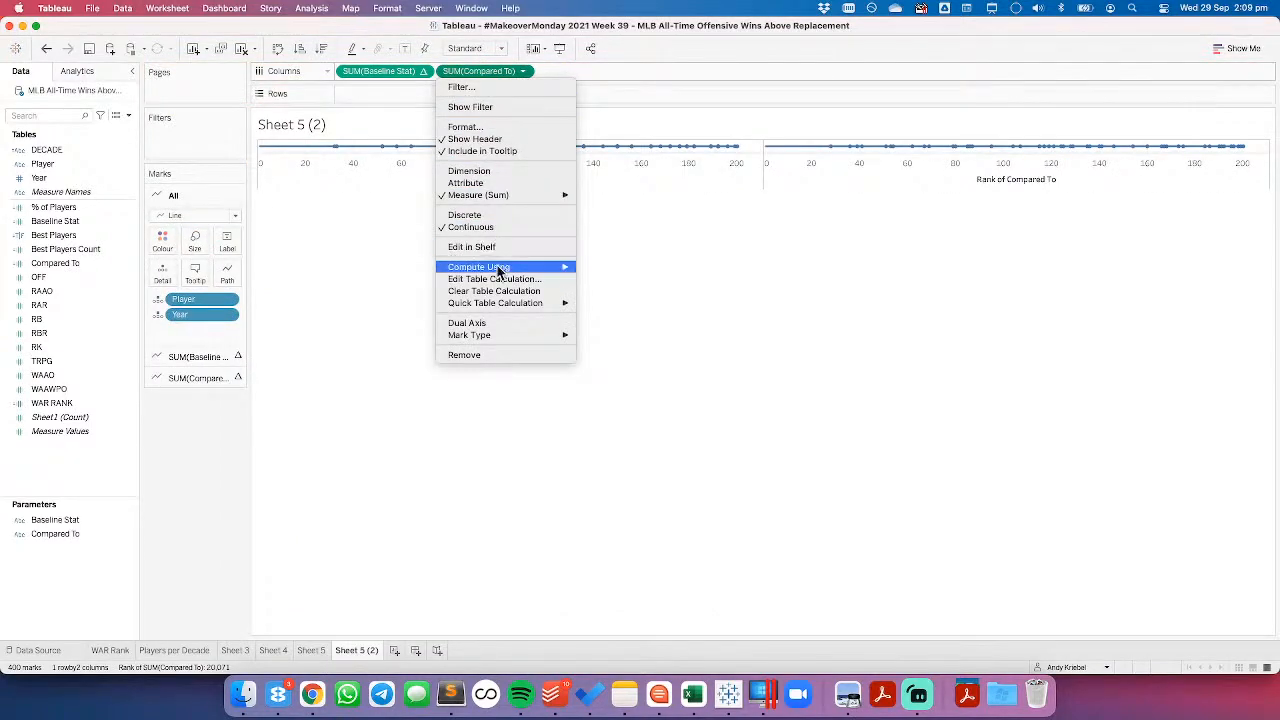
left_click(490, 322)
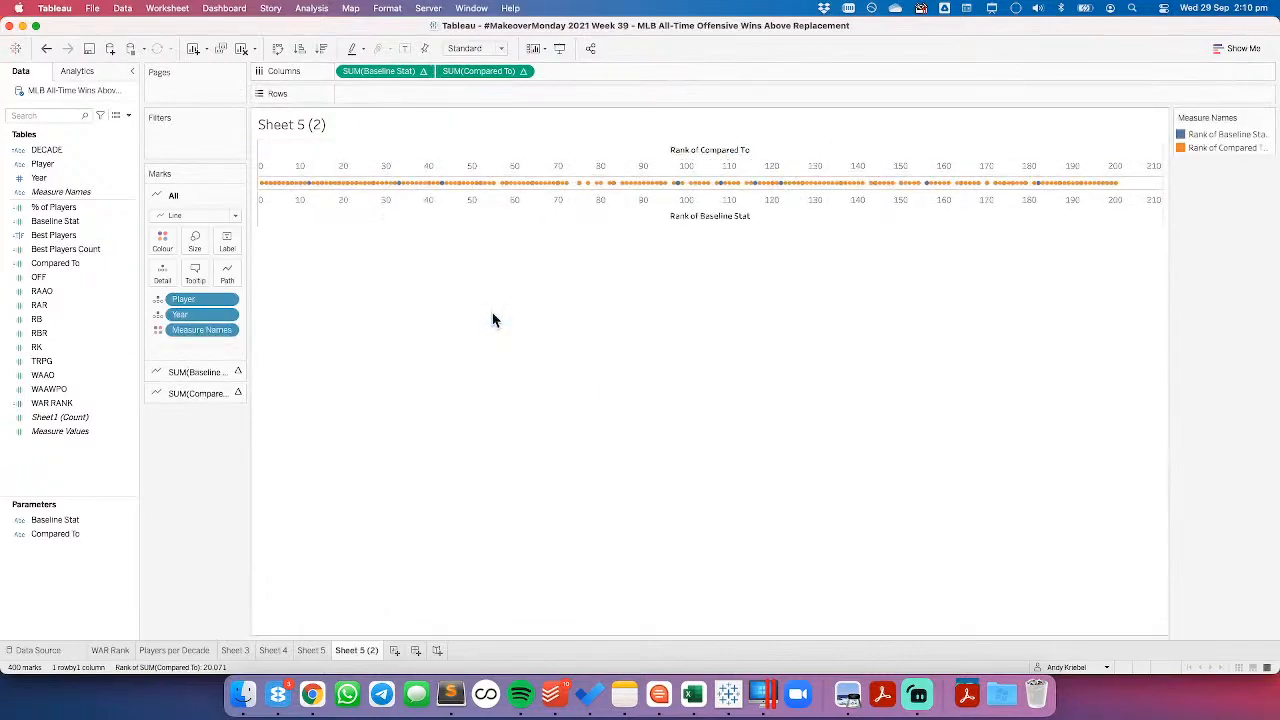
Step: Undo the dual-axis changes back to the duplicated slope chart
left_click(47, 49)
left_click(48, 50)
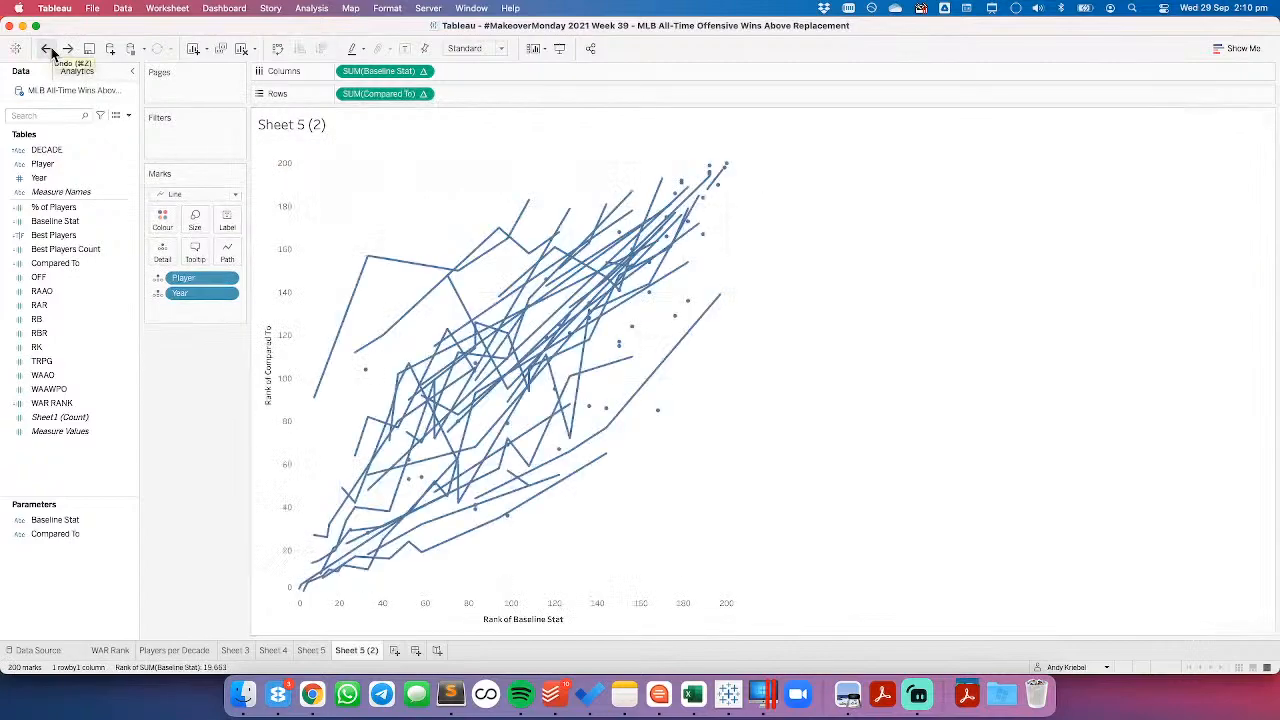
left_click(48, 50)
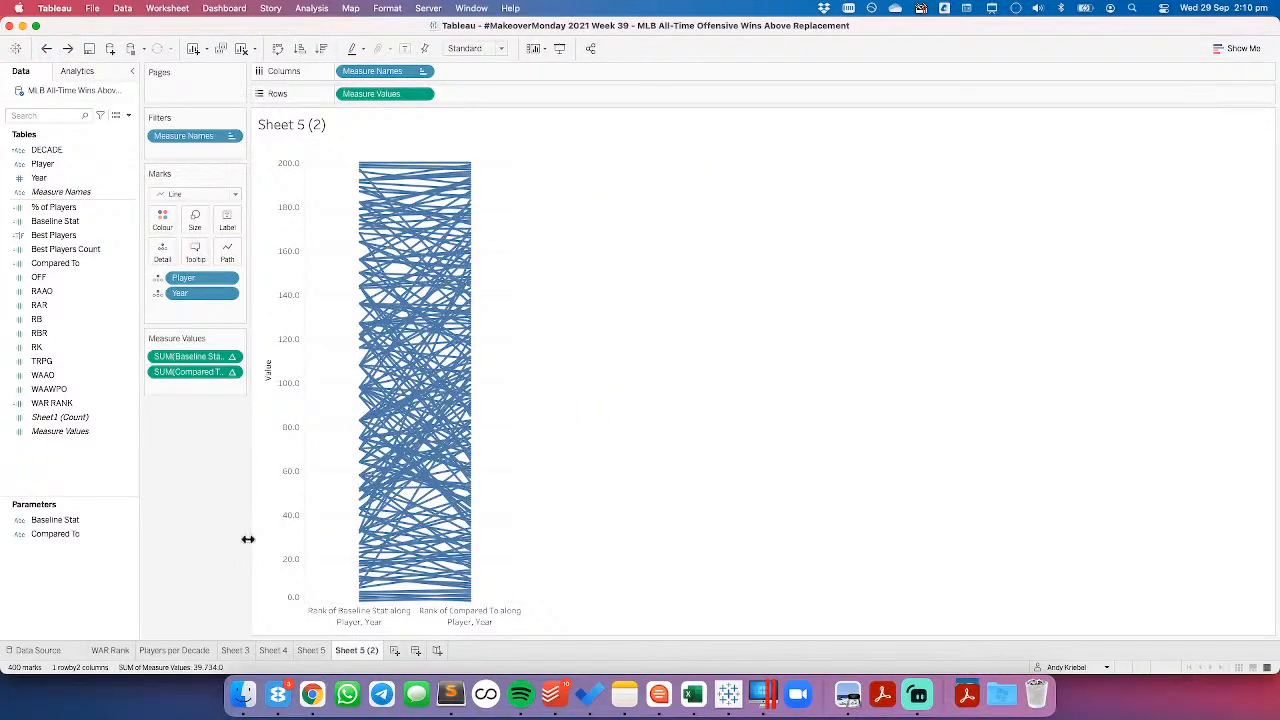
Step: Set the Baseline Stat parameter to RAR on Sheet 4 and return to the duplicated slope chart
left_click(310, 651)
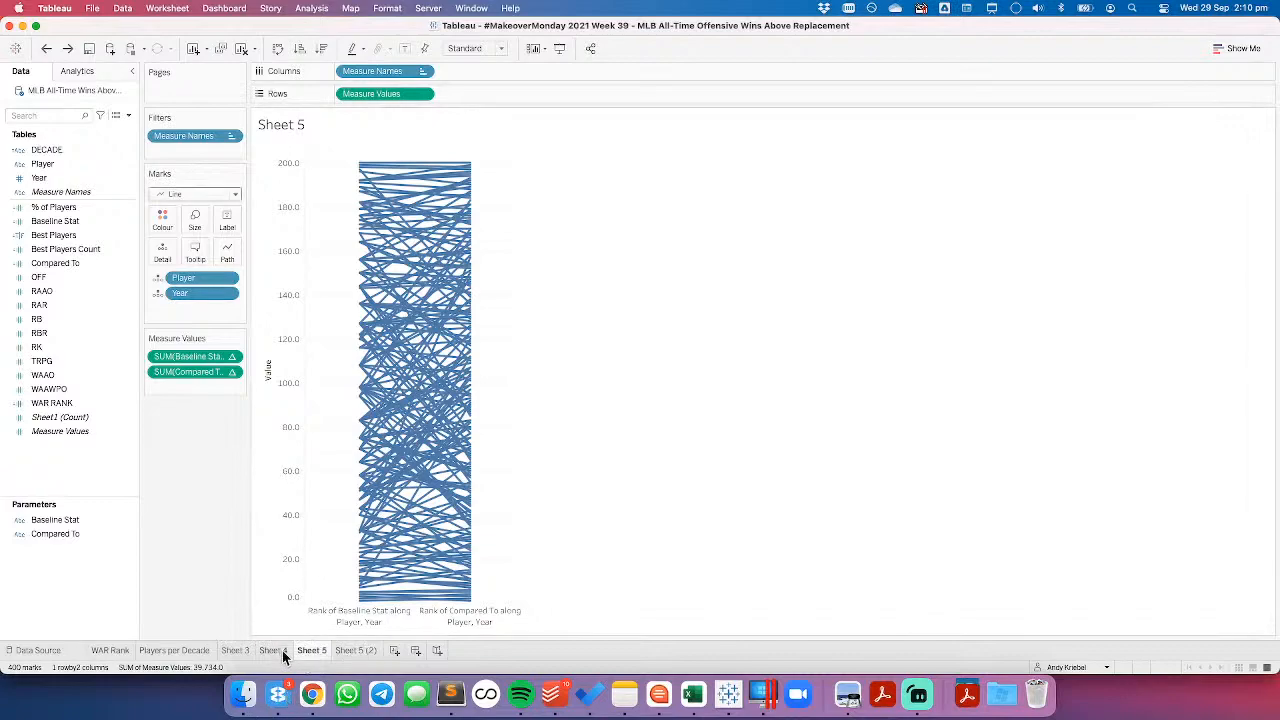
left_click(274, 651)
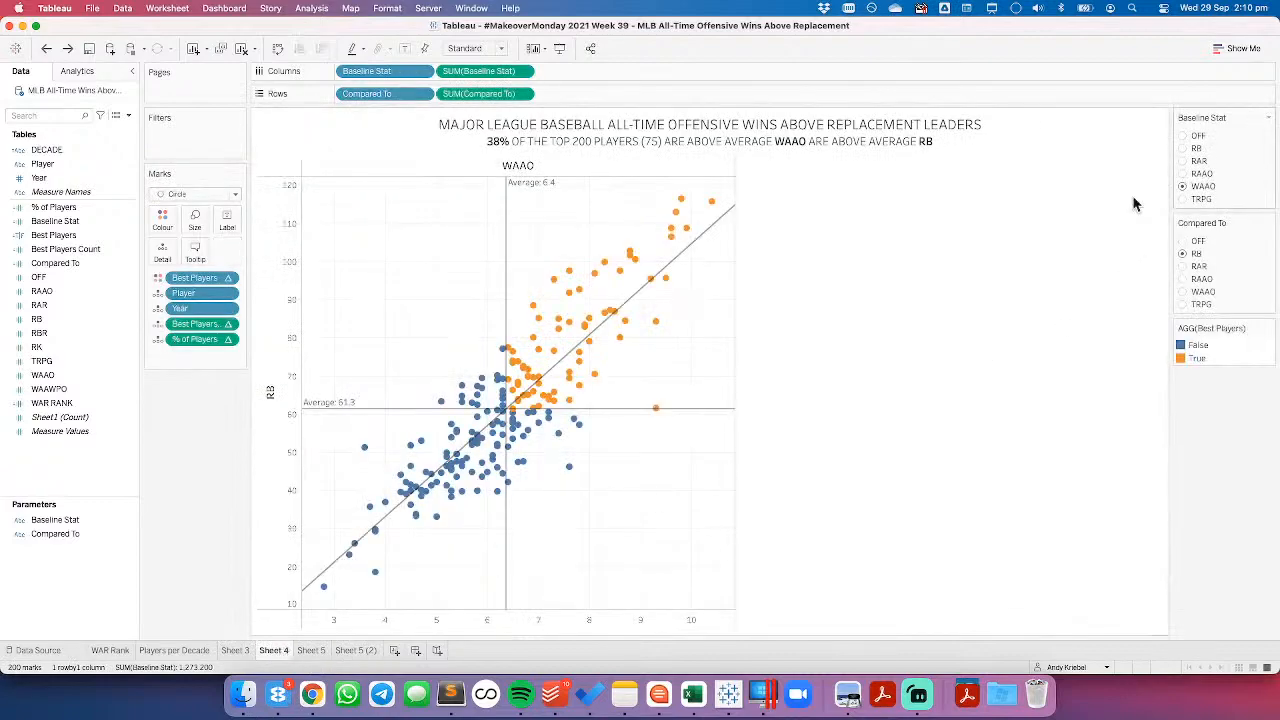
left_click(1192, 161)
left_click(358, 651)
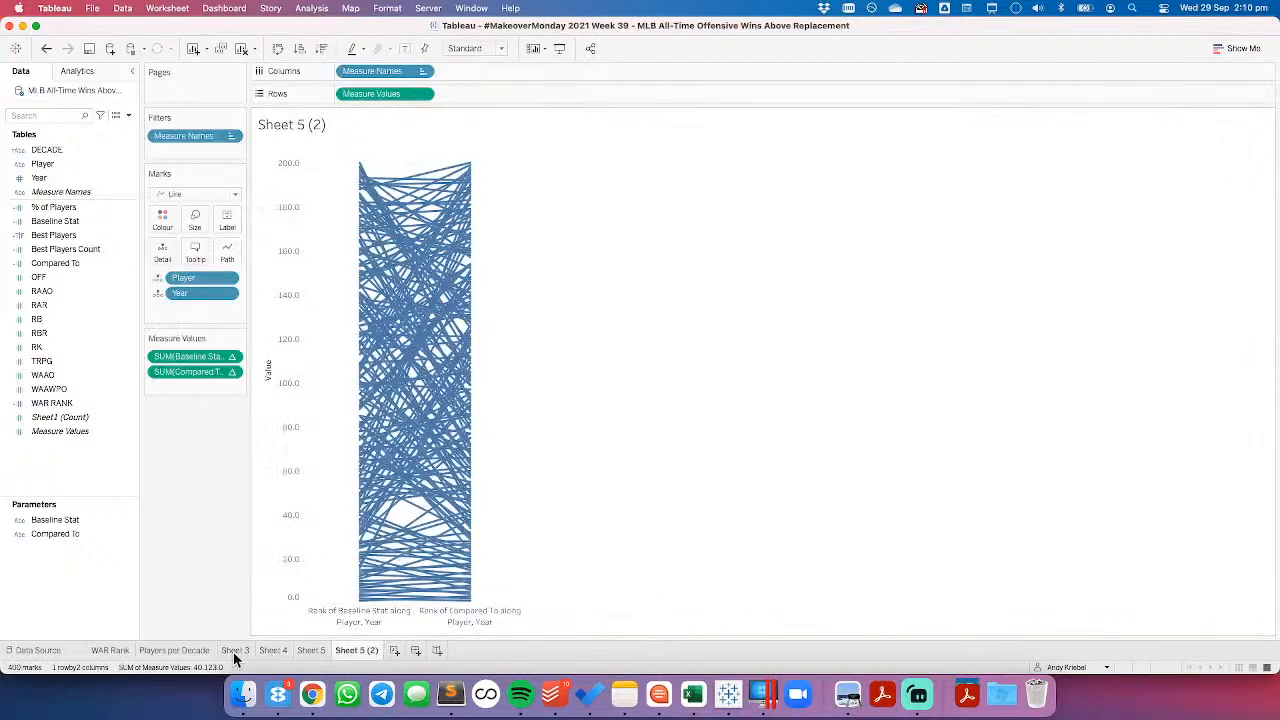
Step: Reverse the scale of the slope chart's Measure Values axis
right_click(294, 314)
left_click(322, 318)
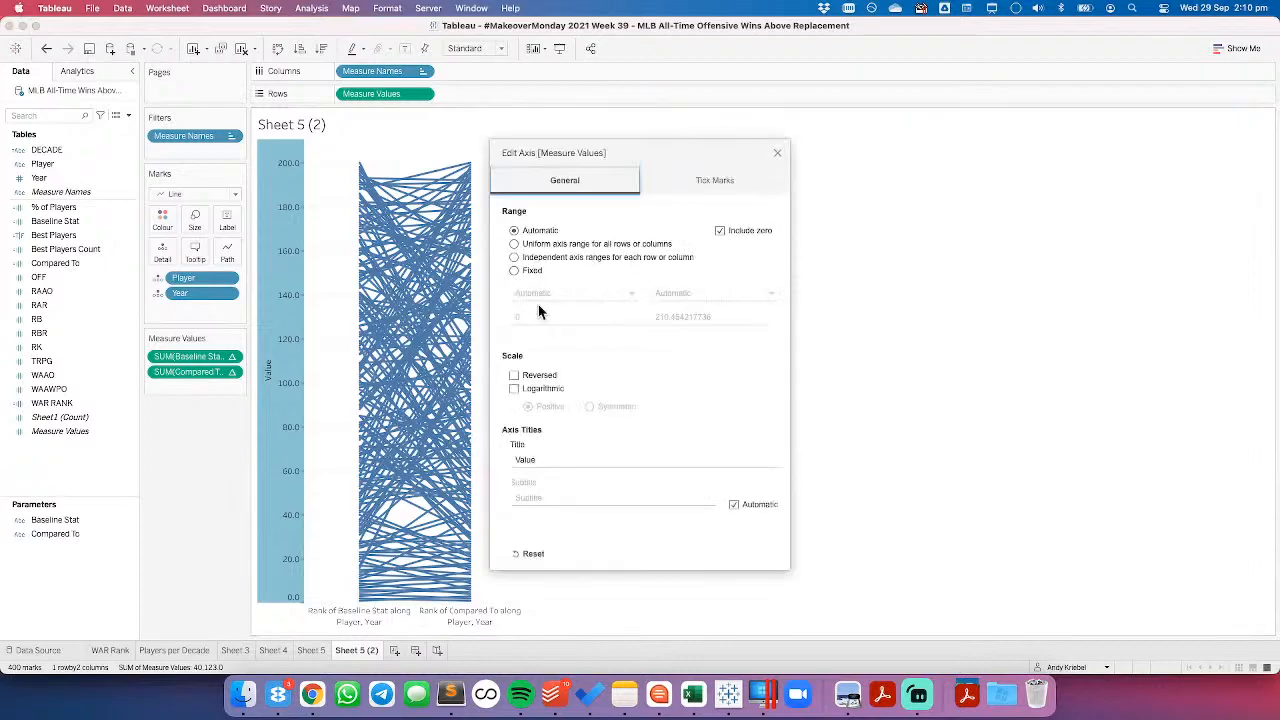
left_click(515, 375)
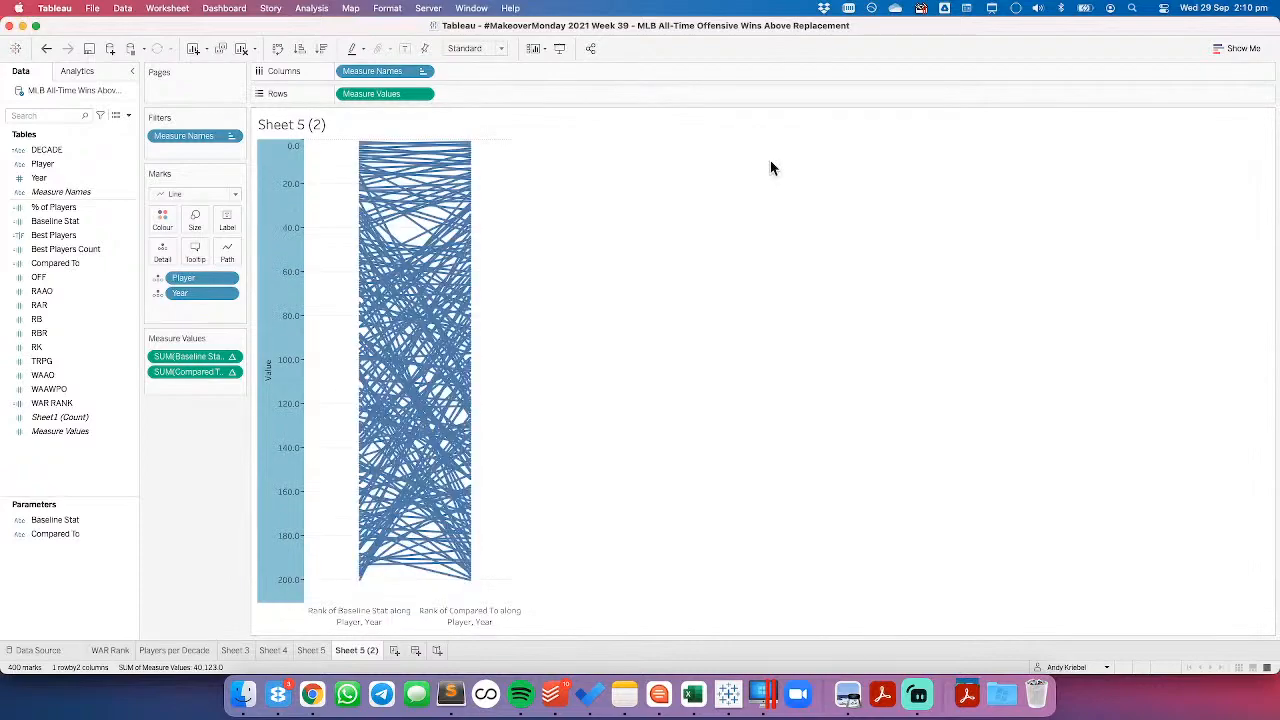
left_click(778, 152)
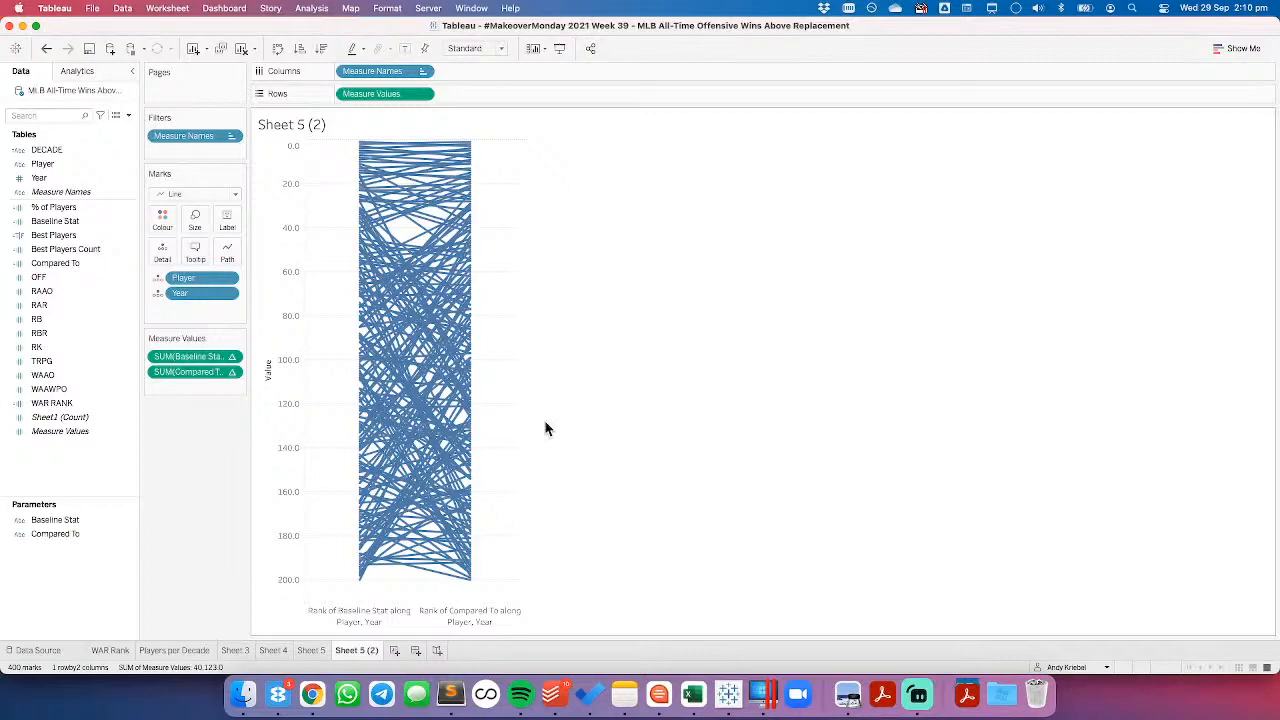
Step: On Sheet 4, set Baseline Stat to TRPG and Compared To to RAAO, then reopen Sheet 5 (2)
left_click(237, 650)
left_click(280, 650)
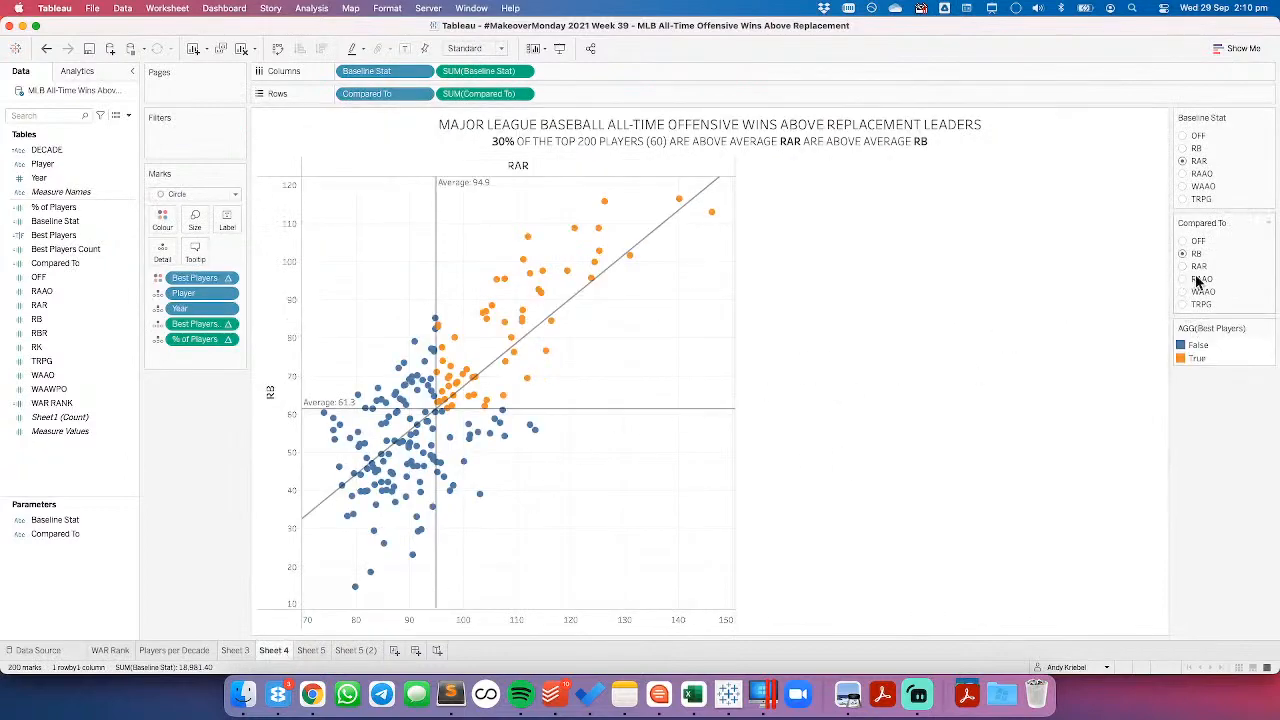
left_click(1183, 187)
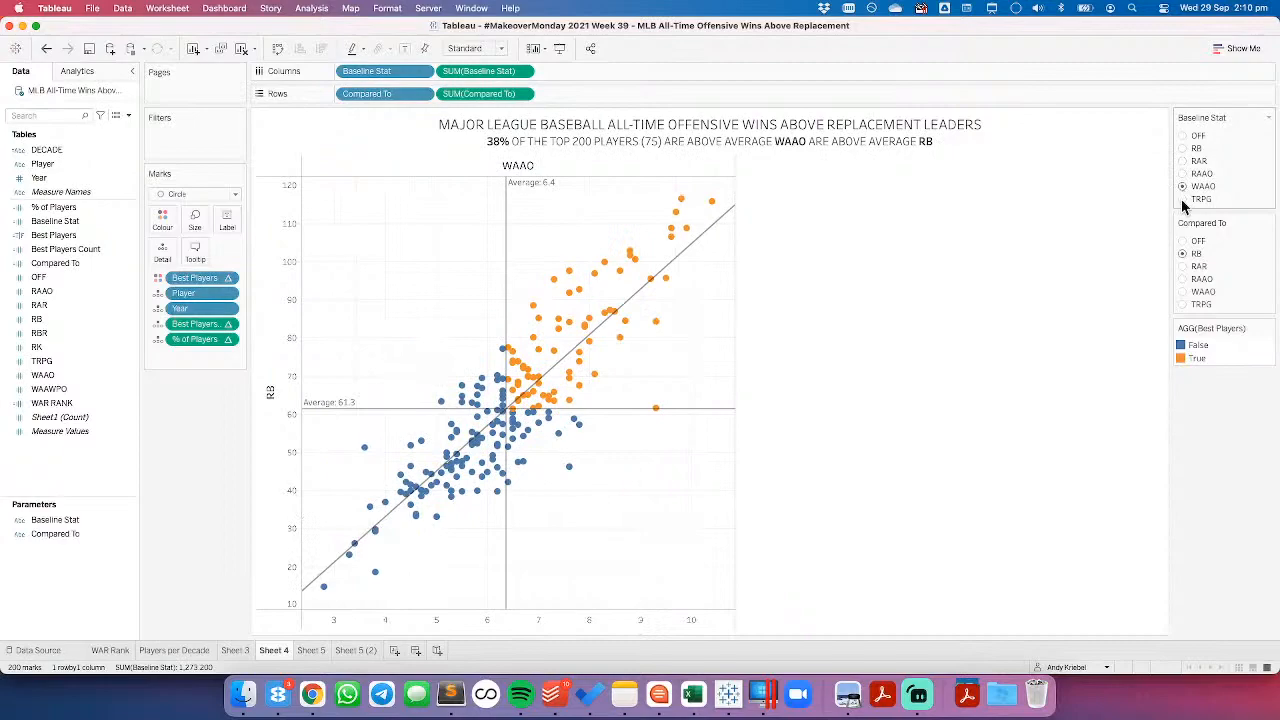
left_click(1182, 200)
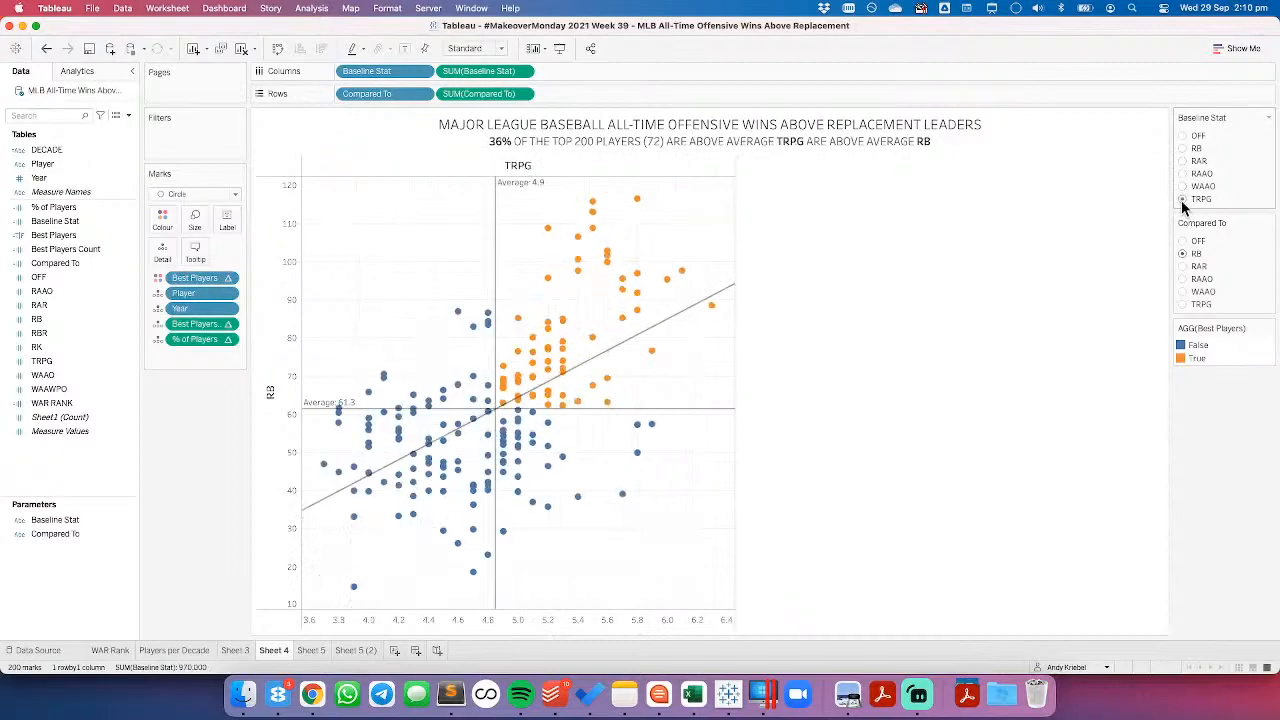
left_click(1183, 281)
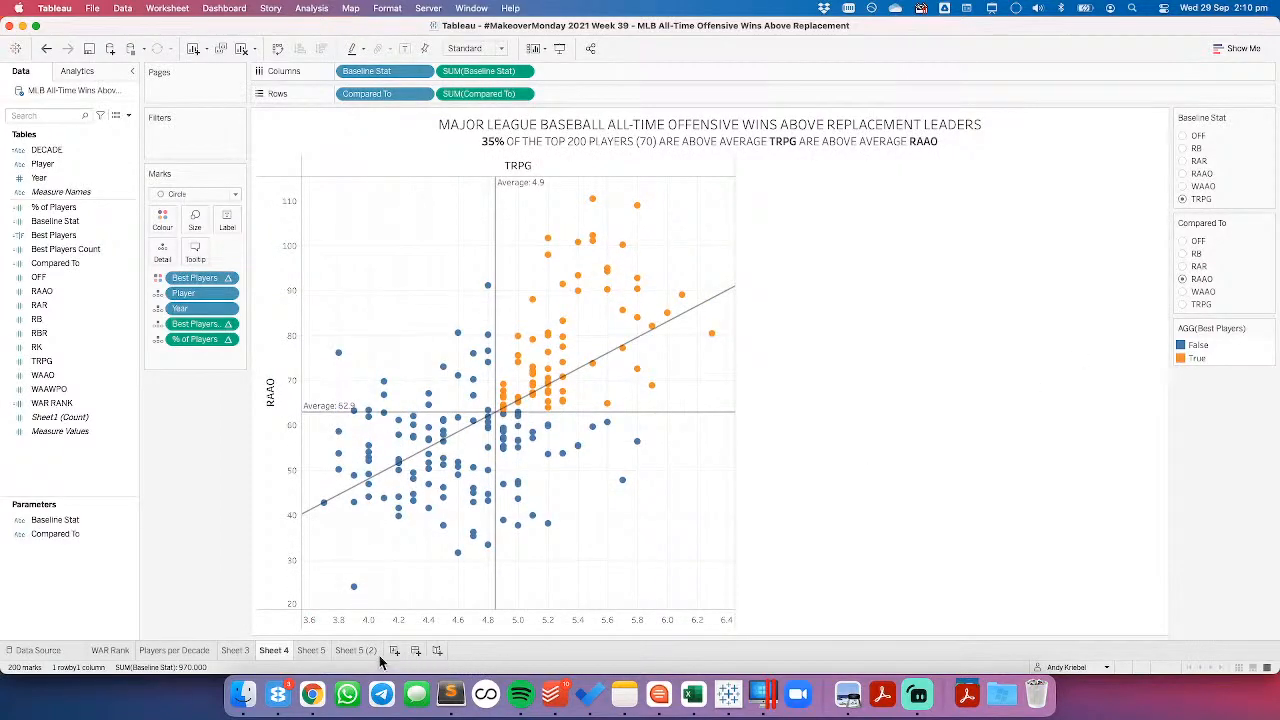
left_click(355, 651)
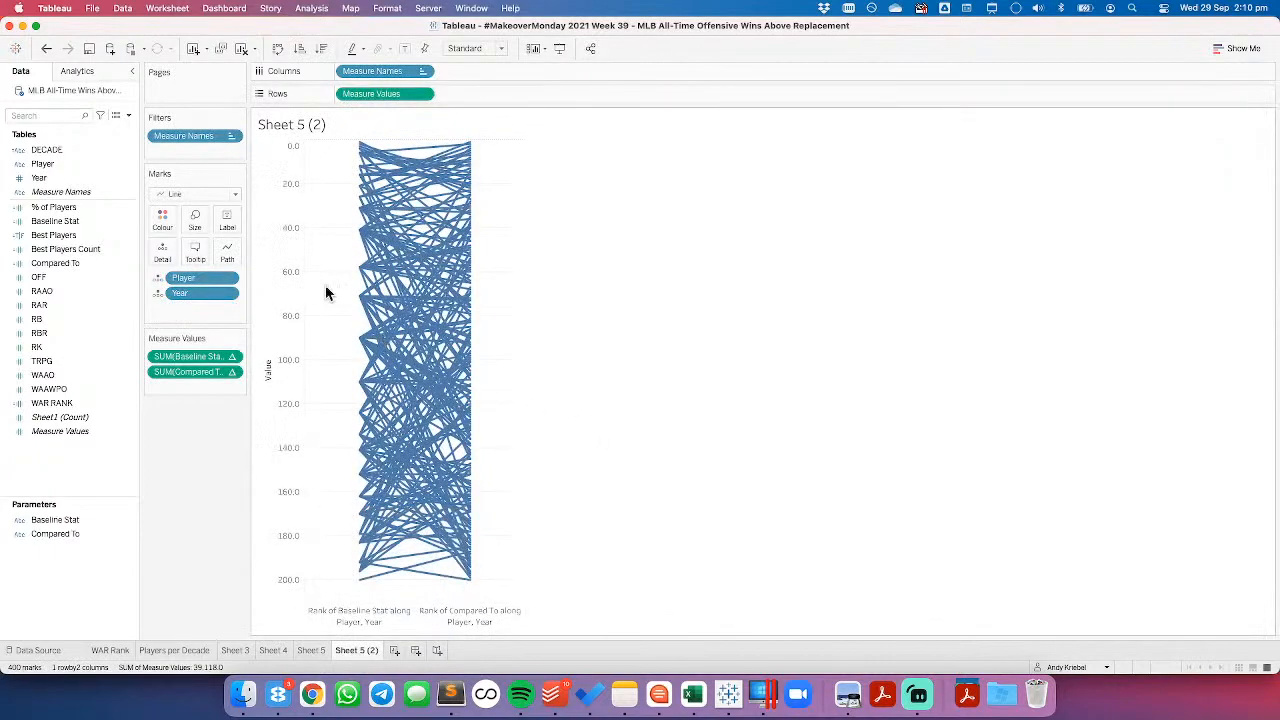
Step: Change the Baseline Stat rank's table calculation from competition ranking to Unique (1, 2, 3, 4)
mouse_move(361, 301)
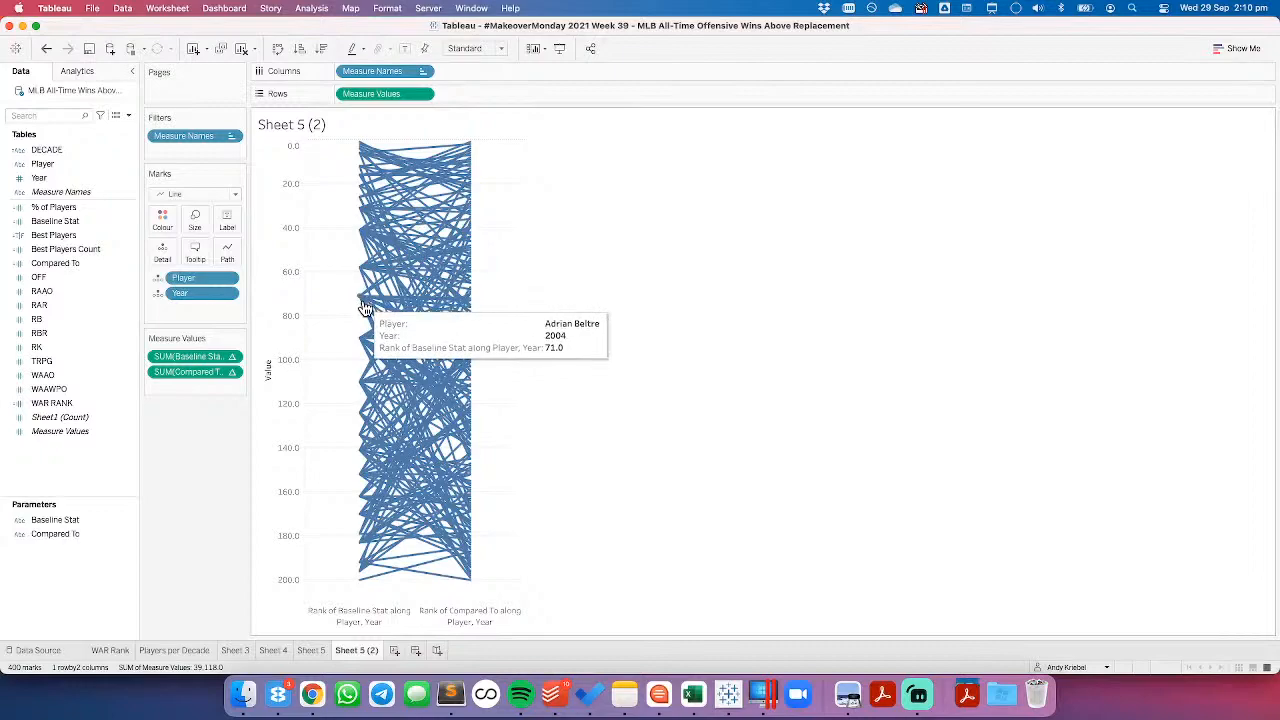
left_click(232, 357)
left_click(218, 508)
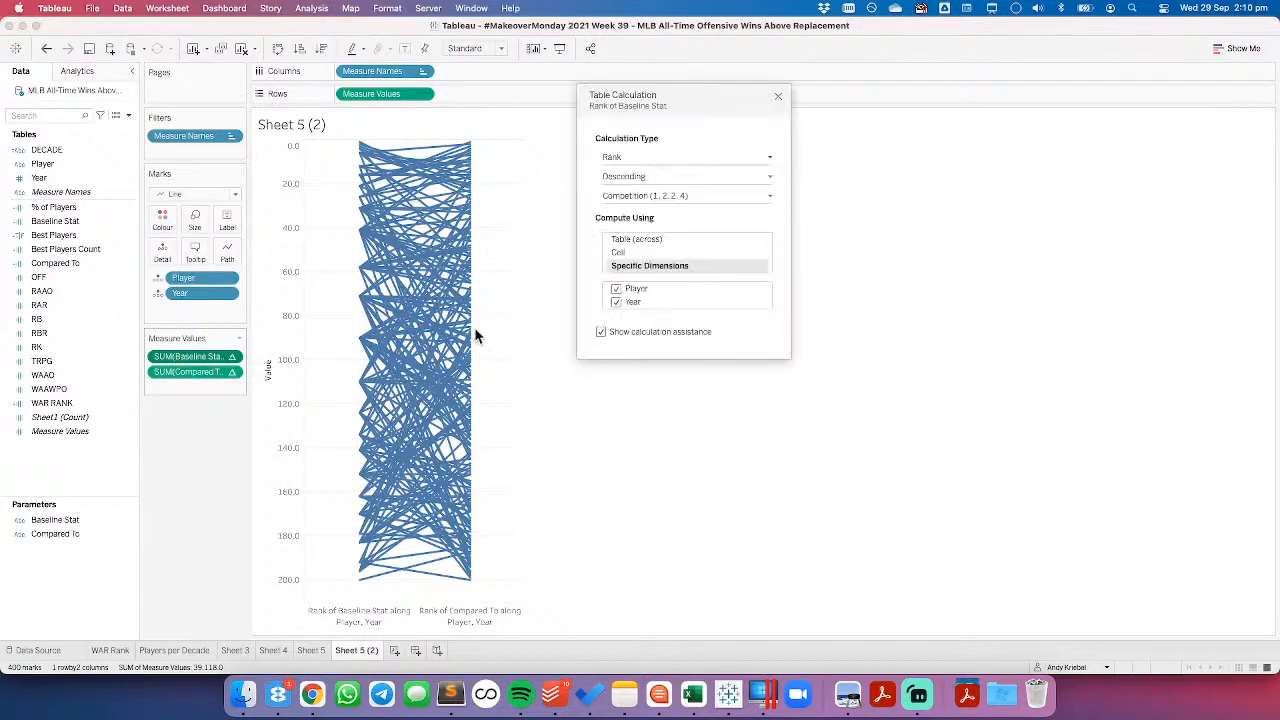
left_click(619, 156)
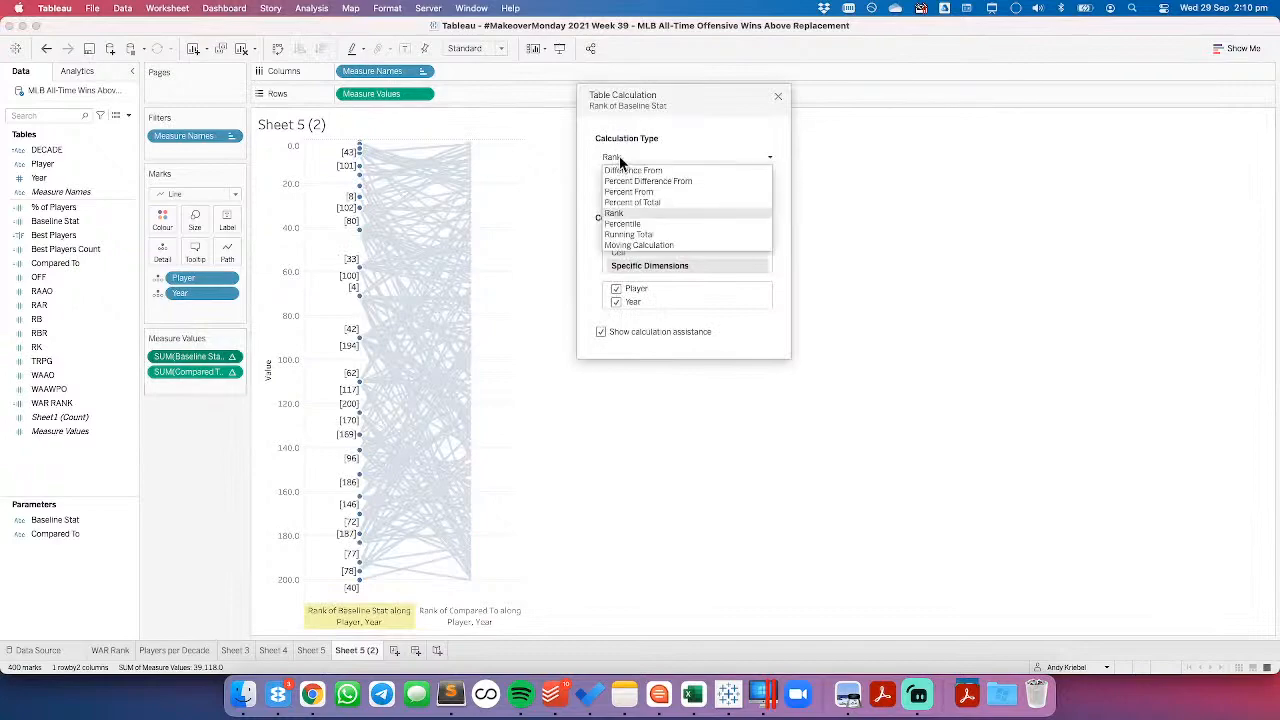
left_click(620, 155)
left_click(633, 195)
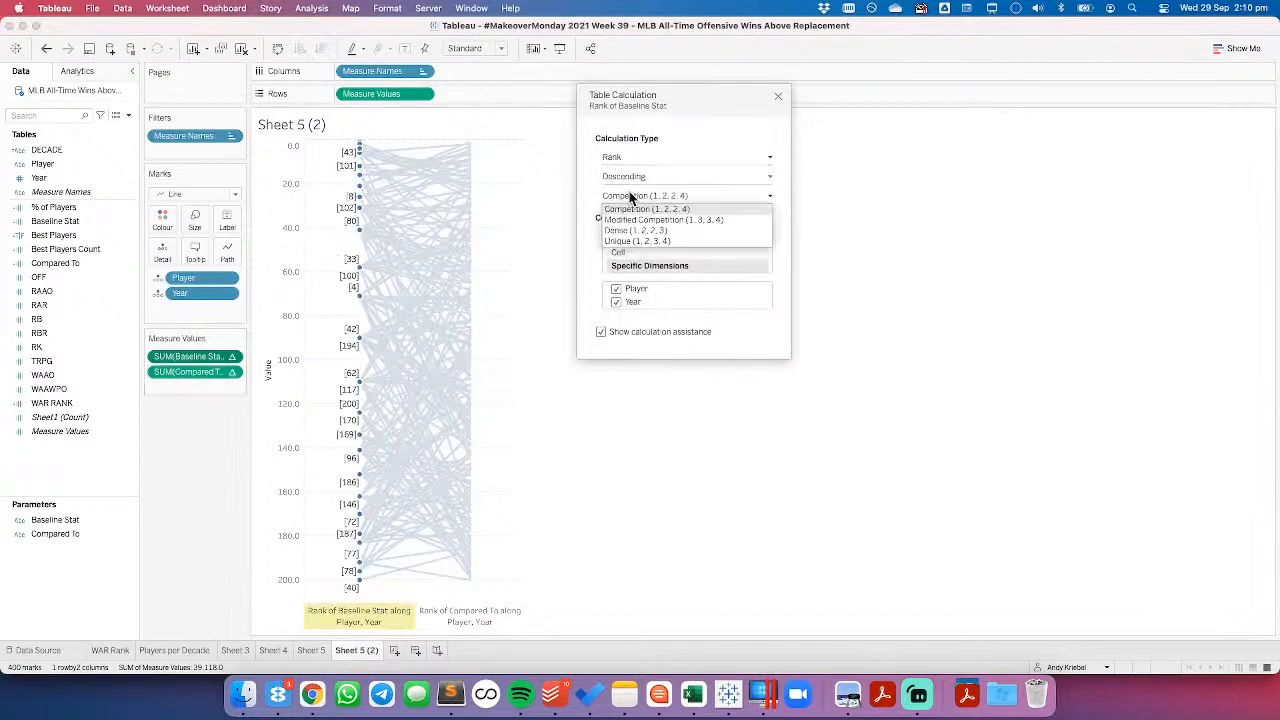
left_click(634, 240)
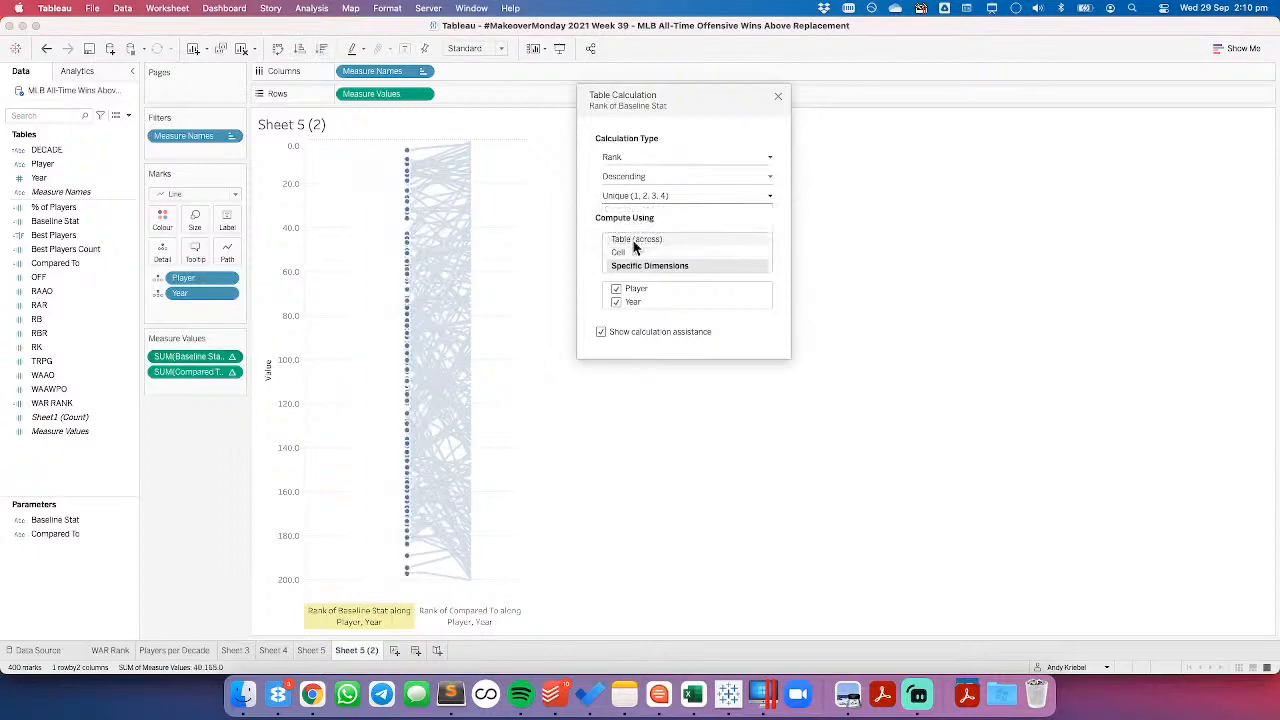
left_click(778, 96)
Step: Change the Compared To rank's table calculation to Unique (1, 2, 3, 4) as well
left_click(231, 372)
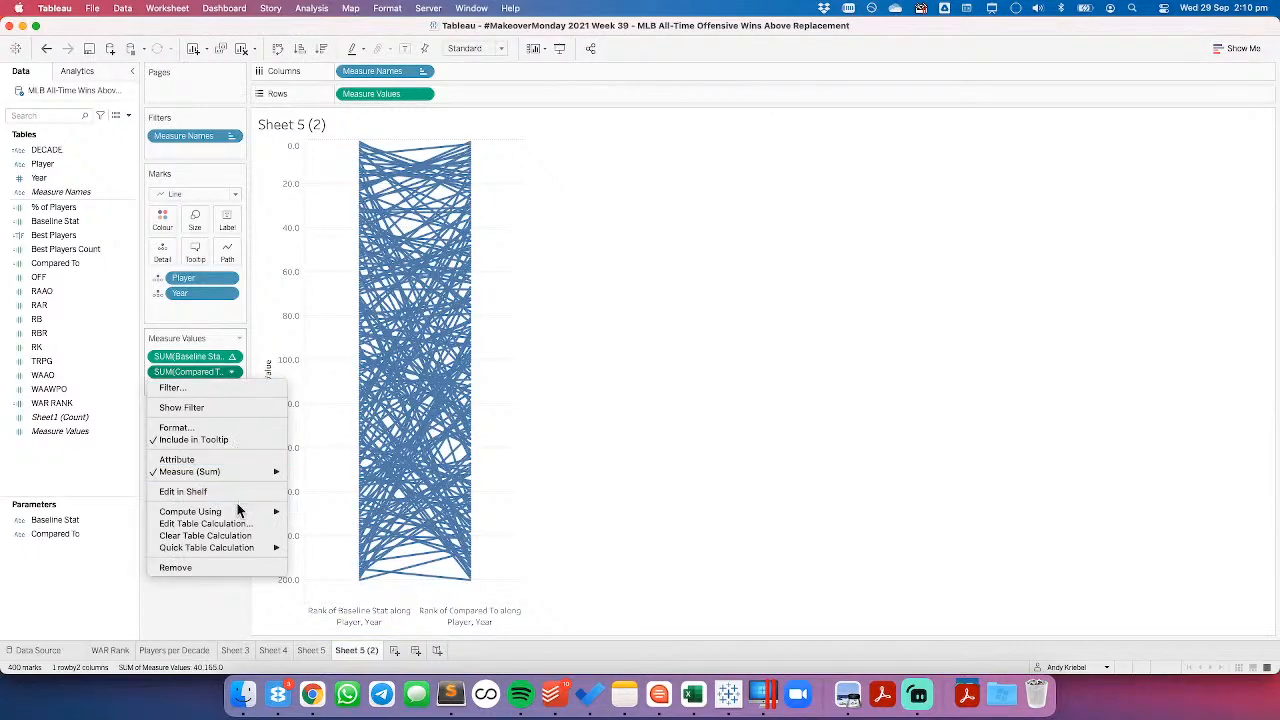
left_click(232, 521)
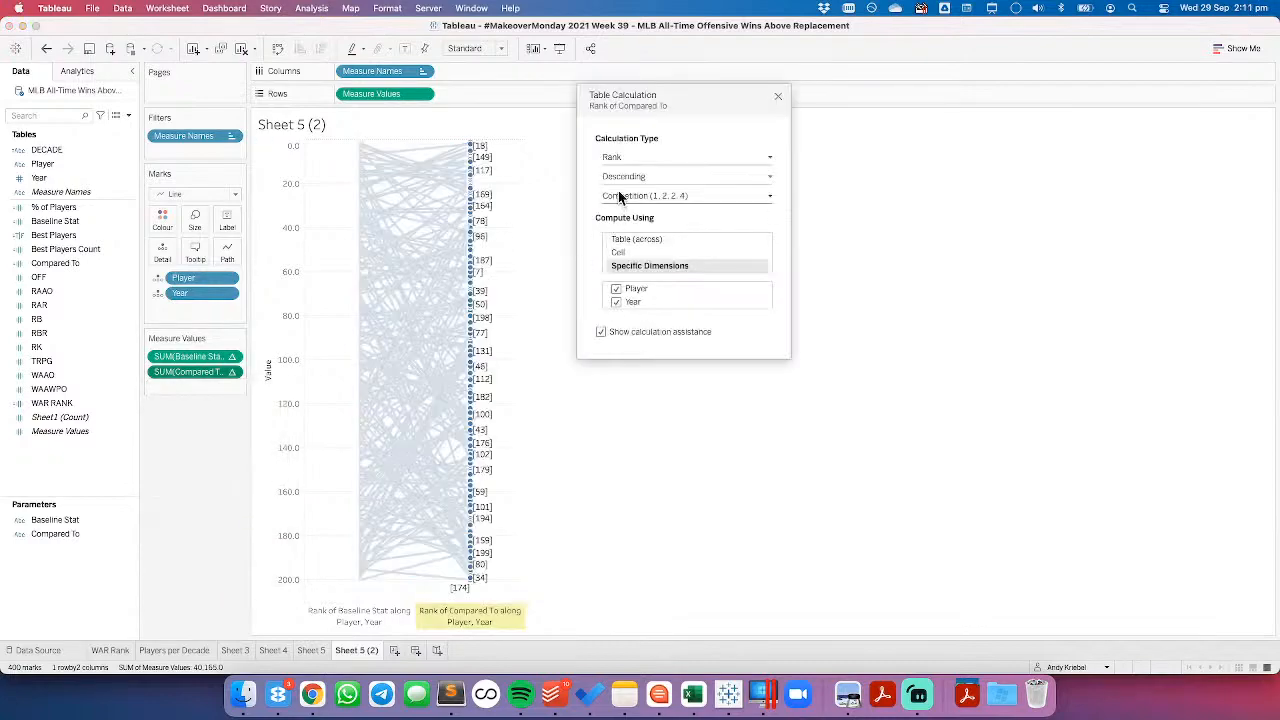
left_click(620, 196)
left_click(630, 240)
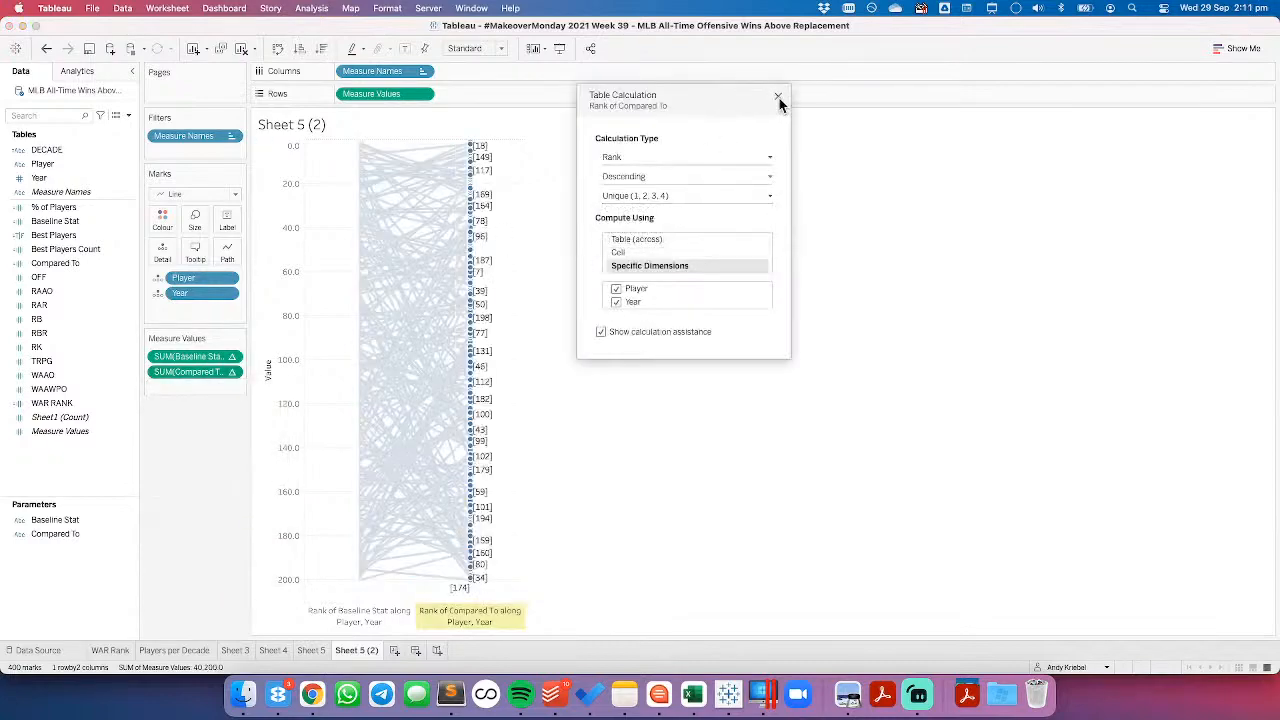
left_click(777, 96)
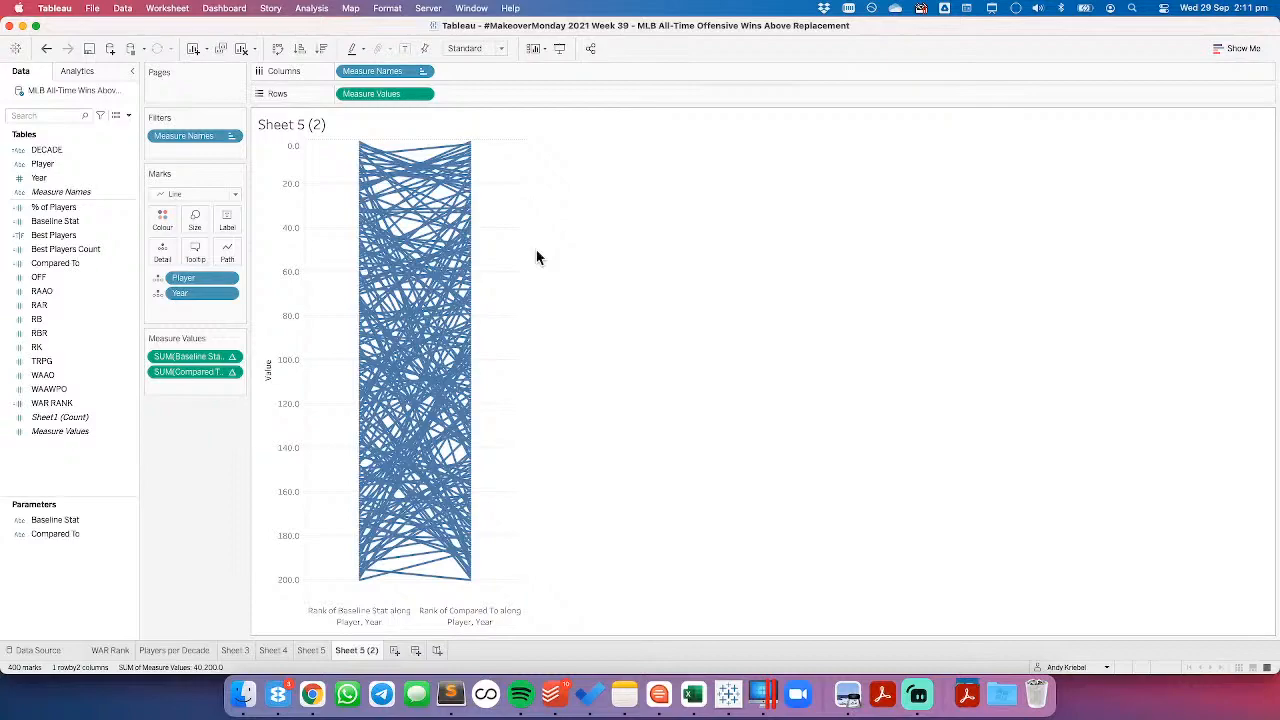
Step: Undo the unique ranking on both the Baseline Stat and Compared To measures
left_click(45, 49)
left_click(45, 50)
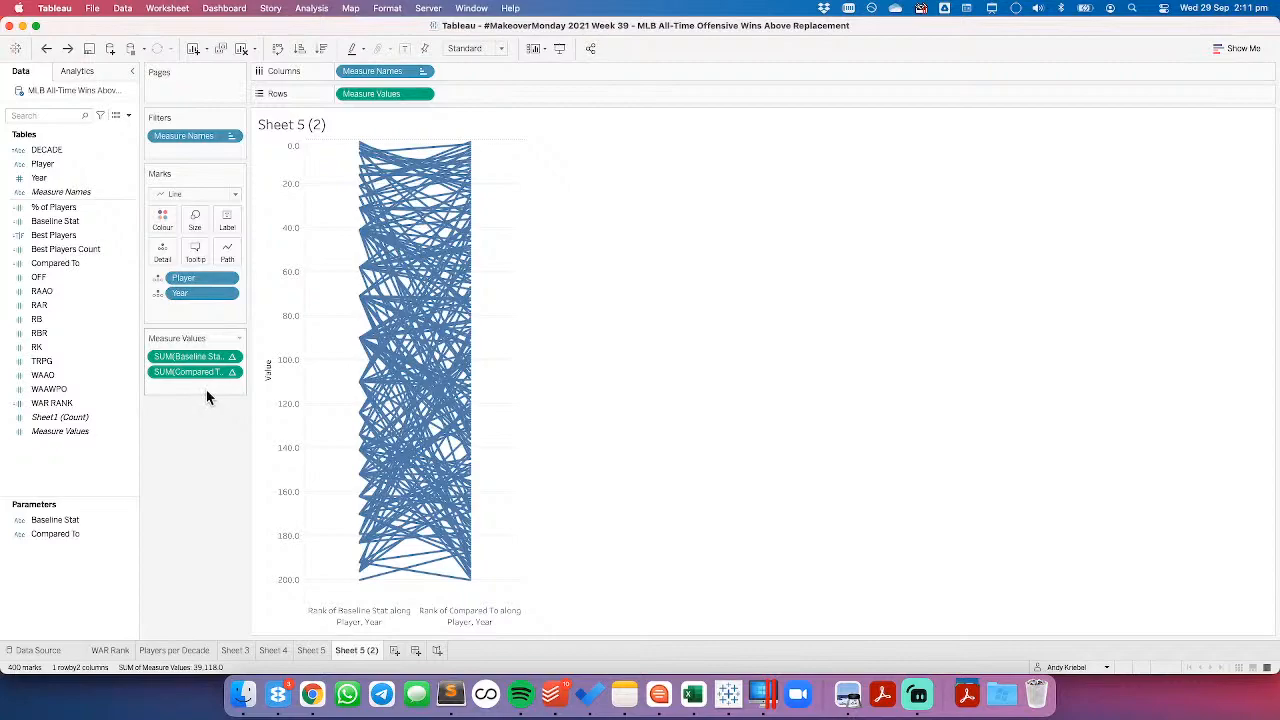
Step: In the WAR Rank sheet, replace OFF on Columns with Baseline Stat and add Compared To beside it
left_click(183, 650)
left_click(112, 650)
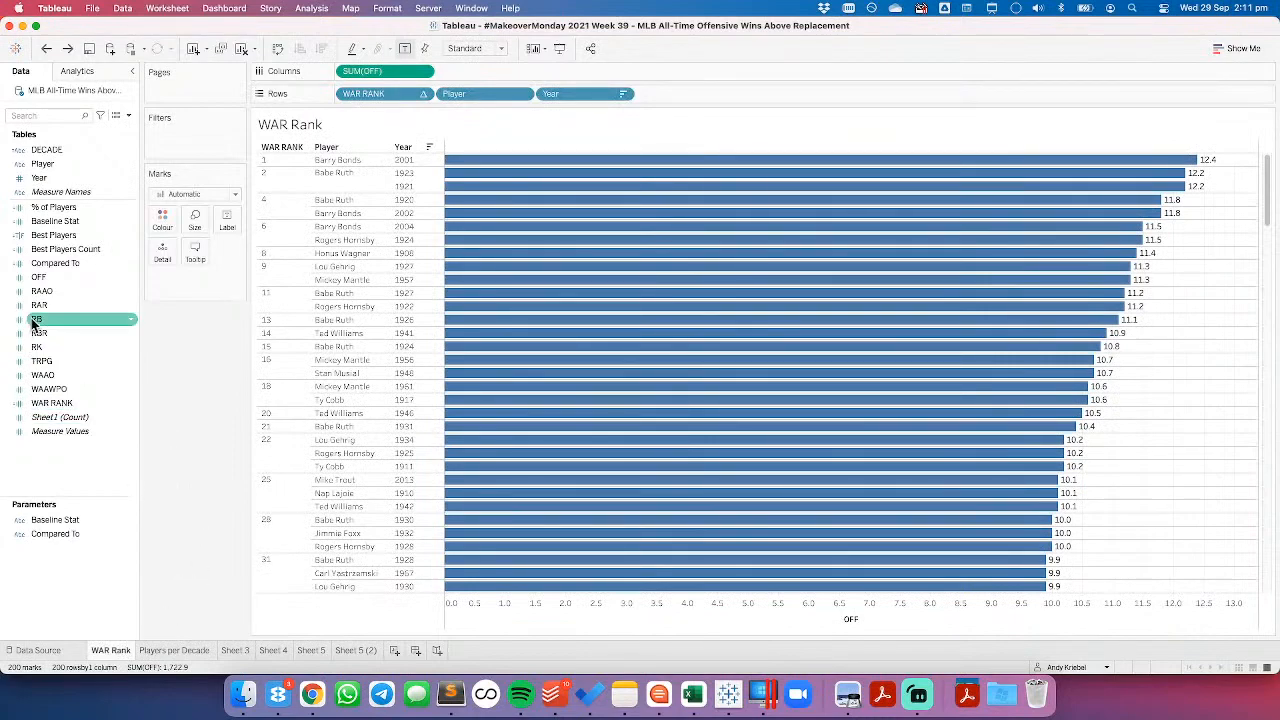
left_click(84, 259)
left_click_drag(76, 222, 390, 75)
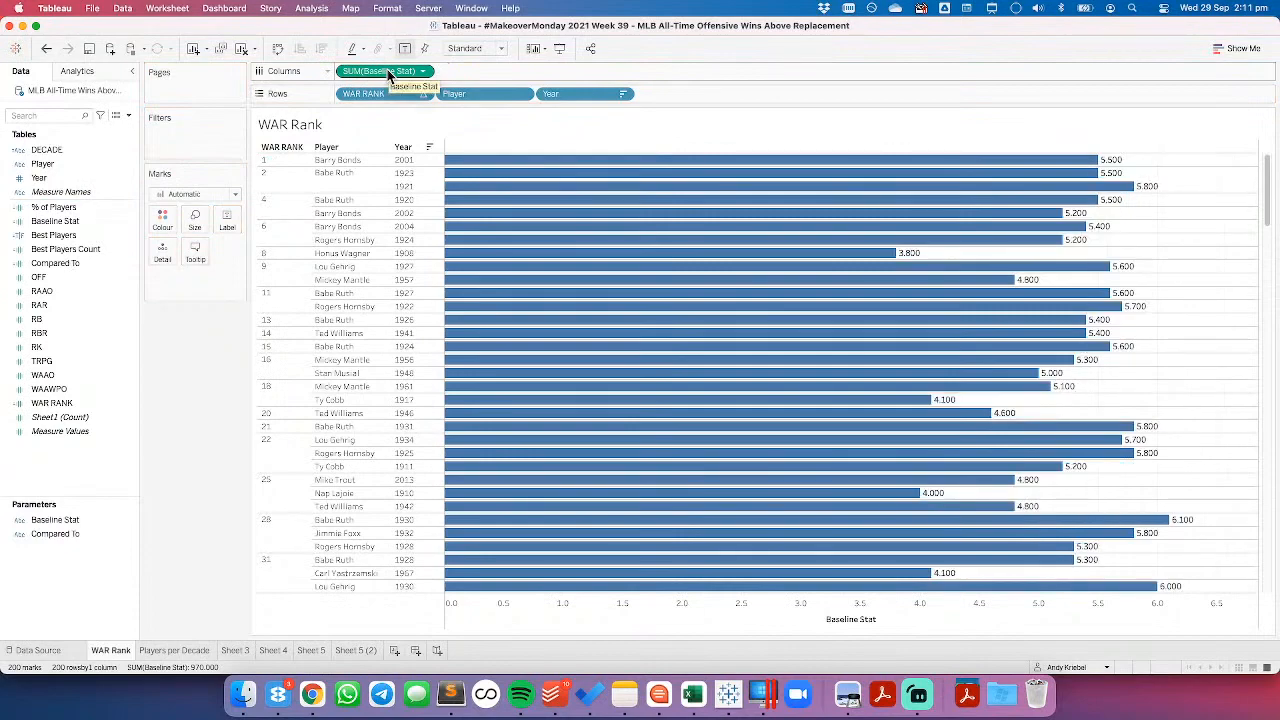
left_click(70, 222)
left_click_drag(60, 263, 466, 74)
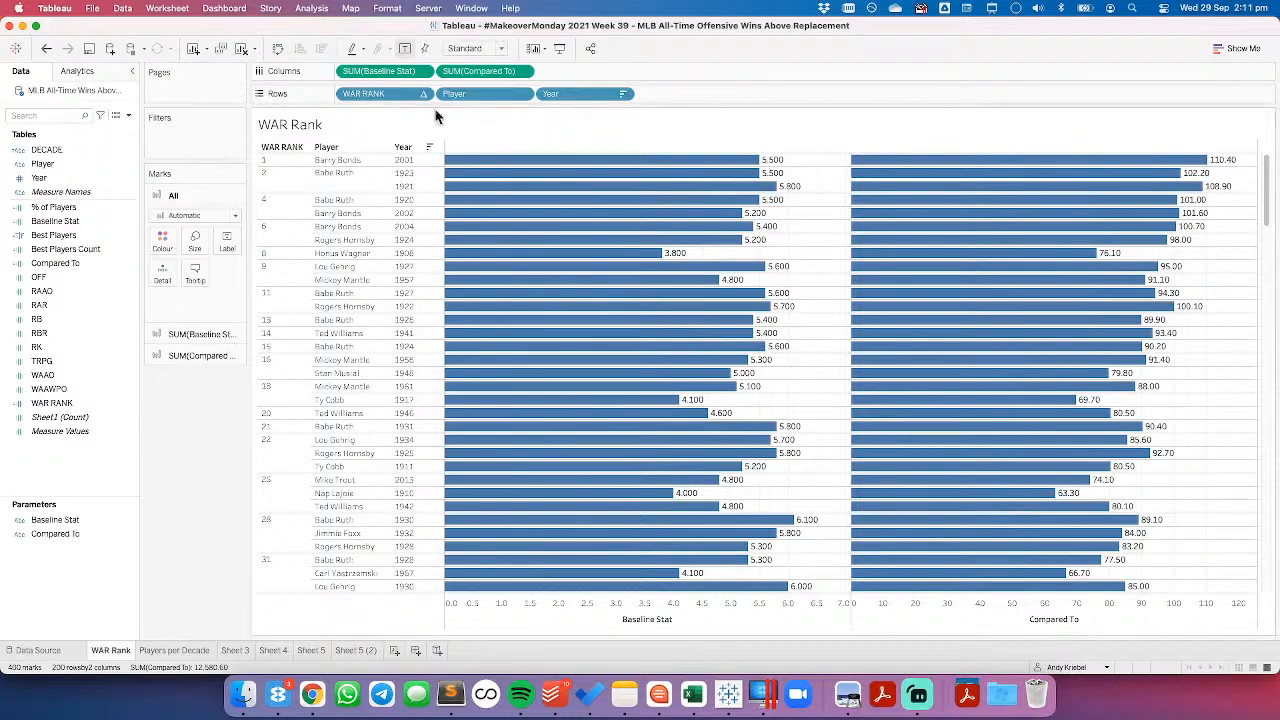
Step: Rename the WAR RANK calculation to RANK and change its formula to RANK(SUM([Baseline Stat]))
left_click(62, 405)
right_click(62, 405)
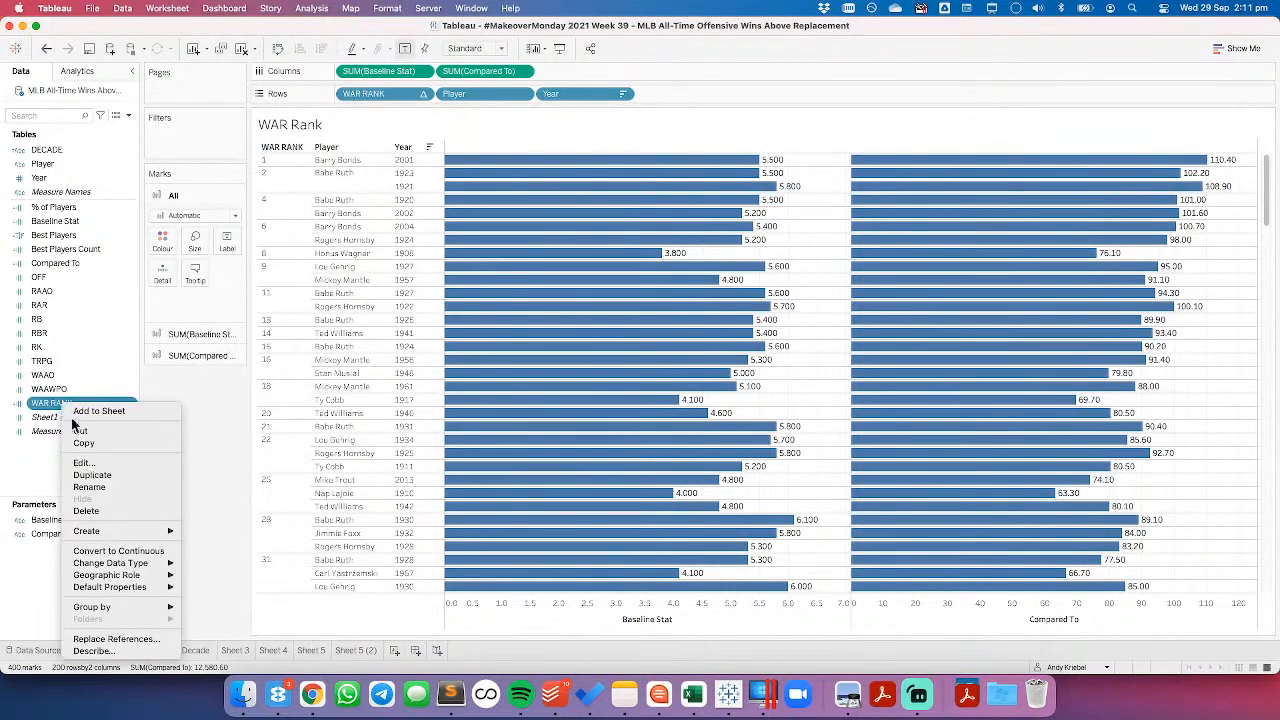
left_click(80, 468)
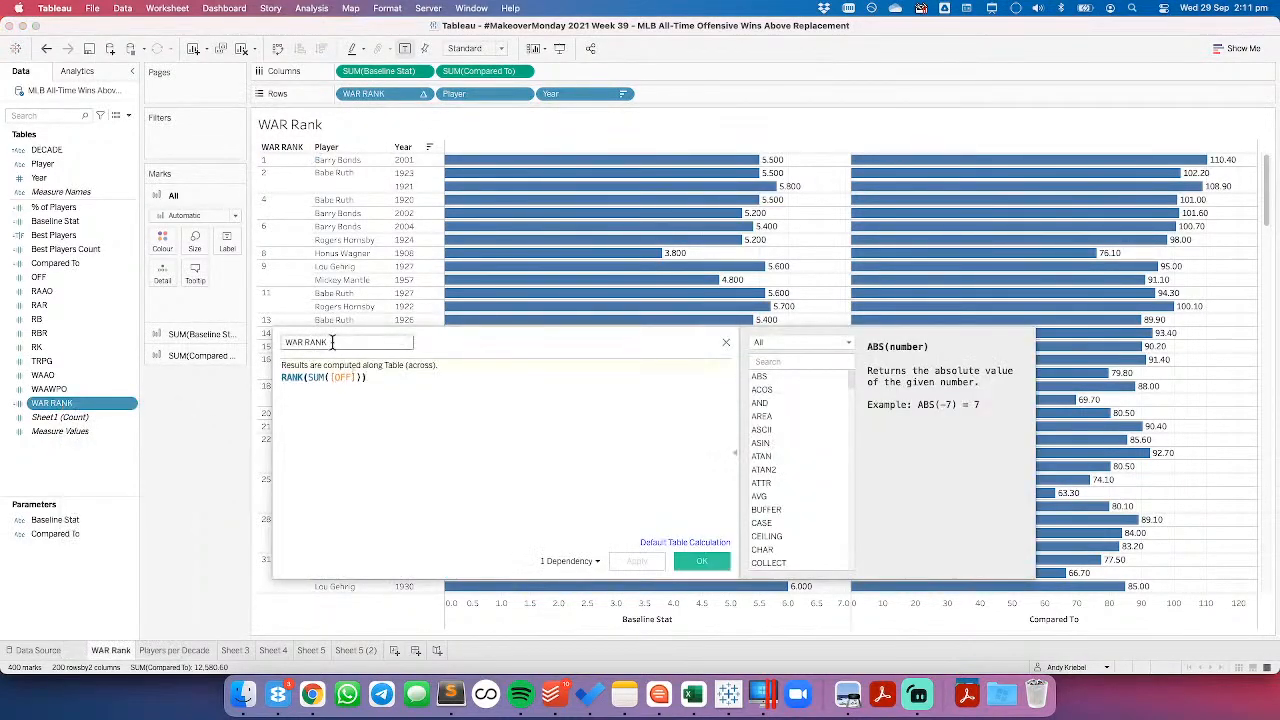
type("RANK")
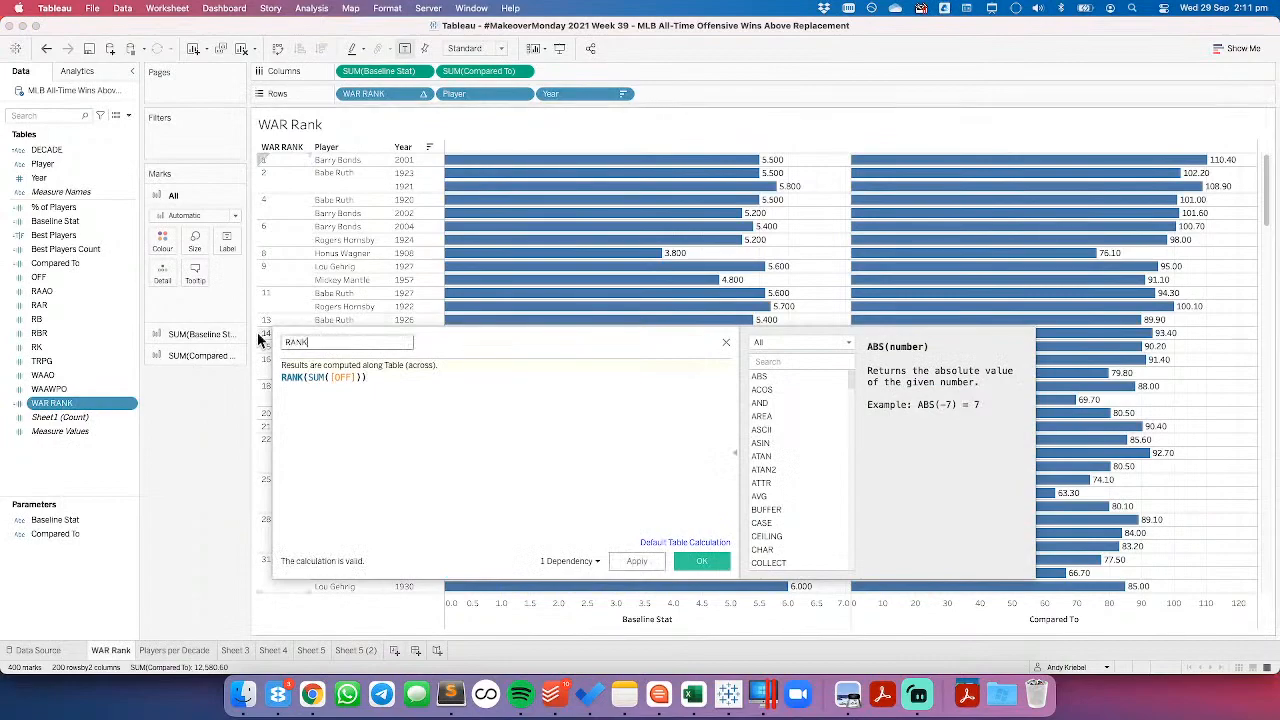
key("Tab")
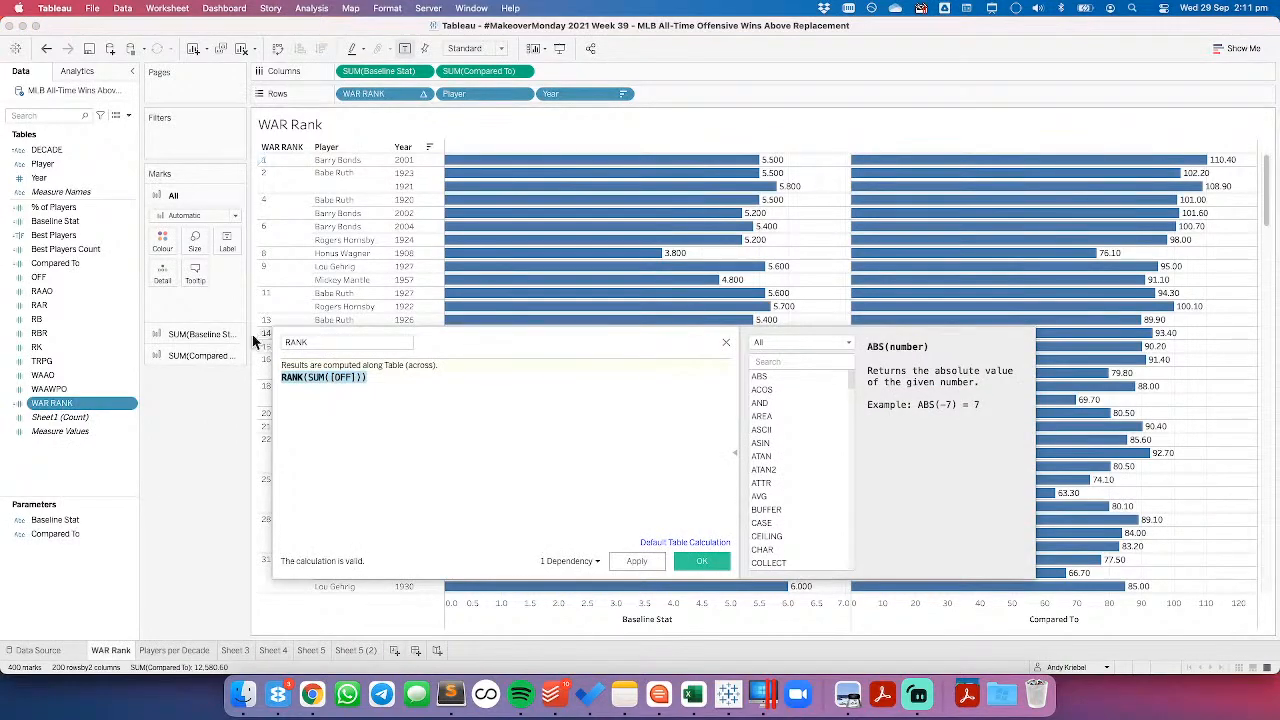
left_click(343, 378)
double_click(343, 378)
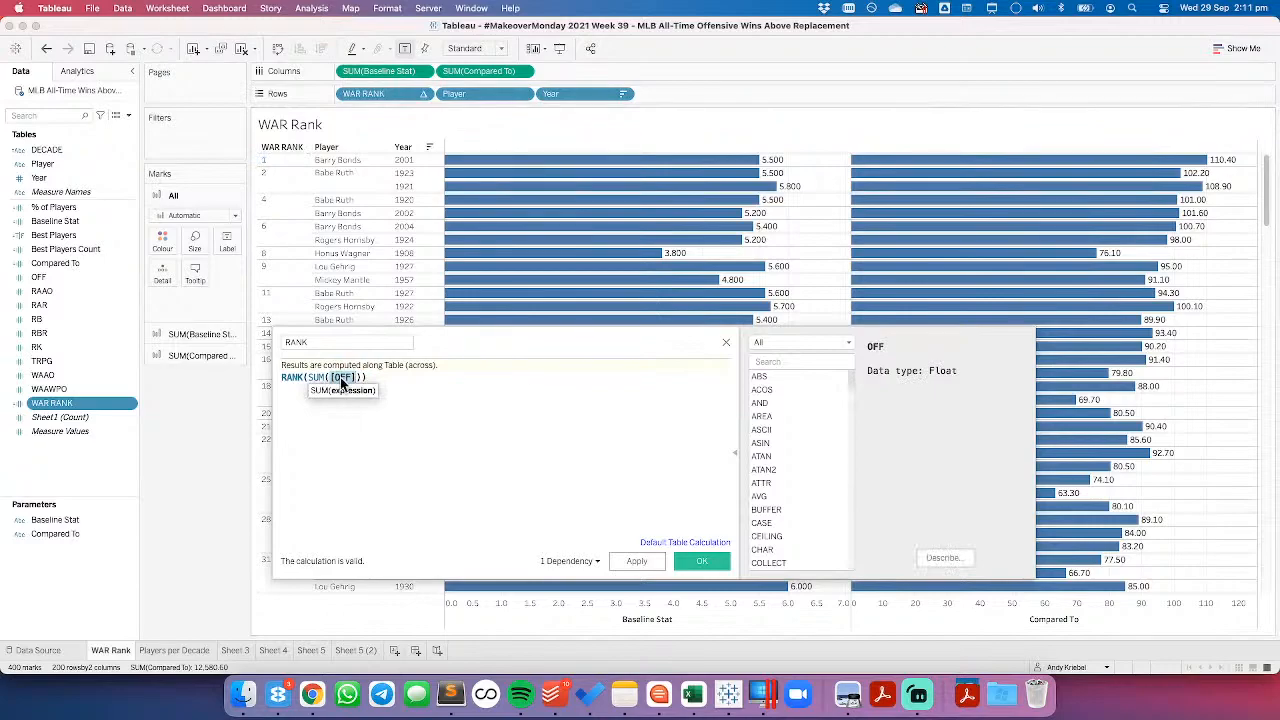
type("BAS")
key("Return")
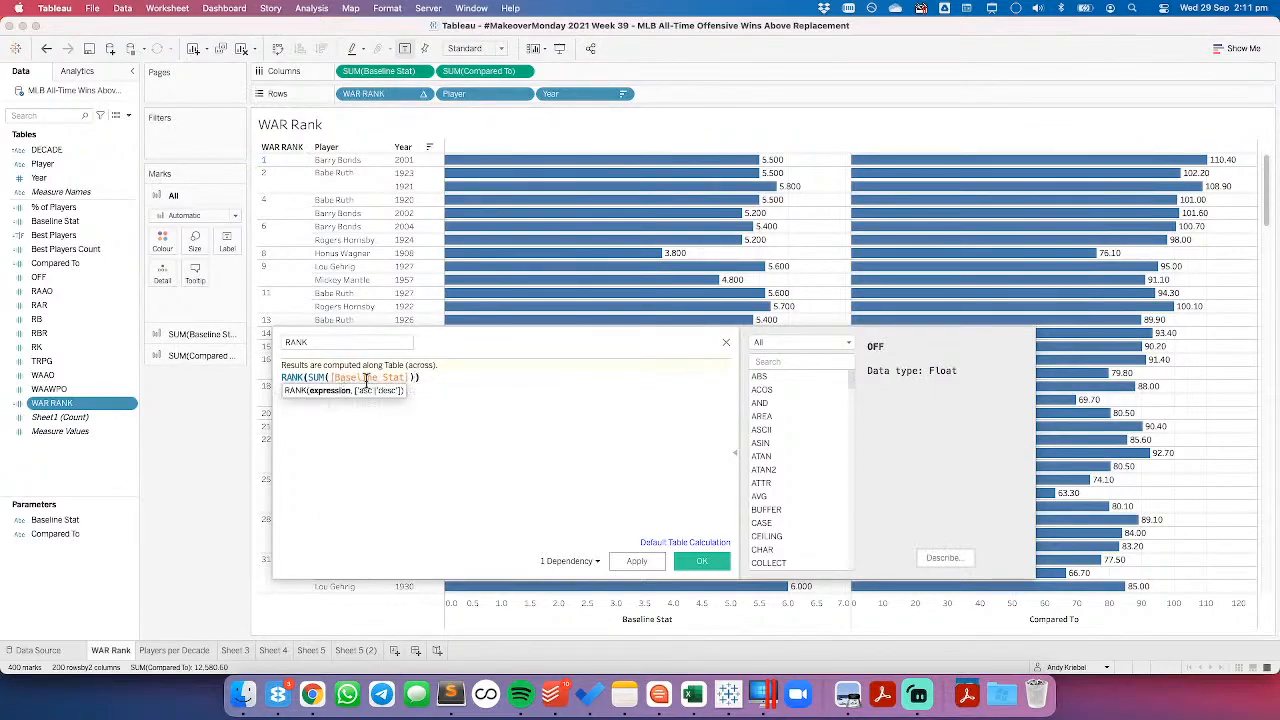
left_click(701, 563)
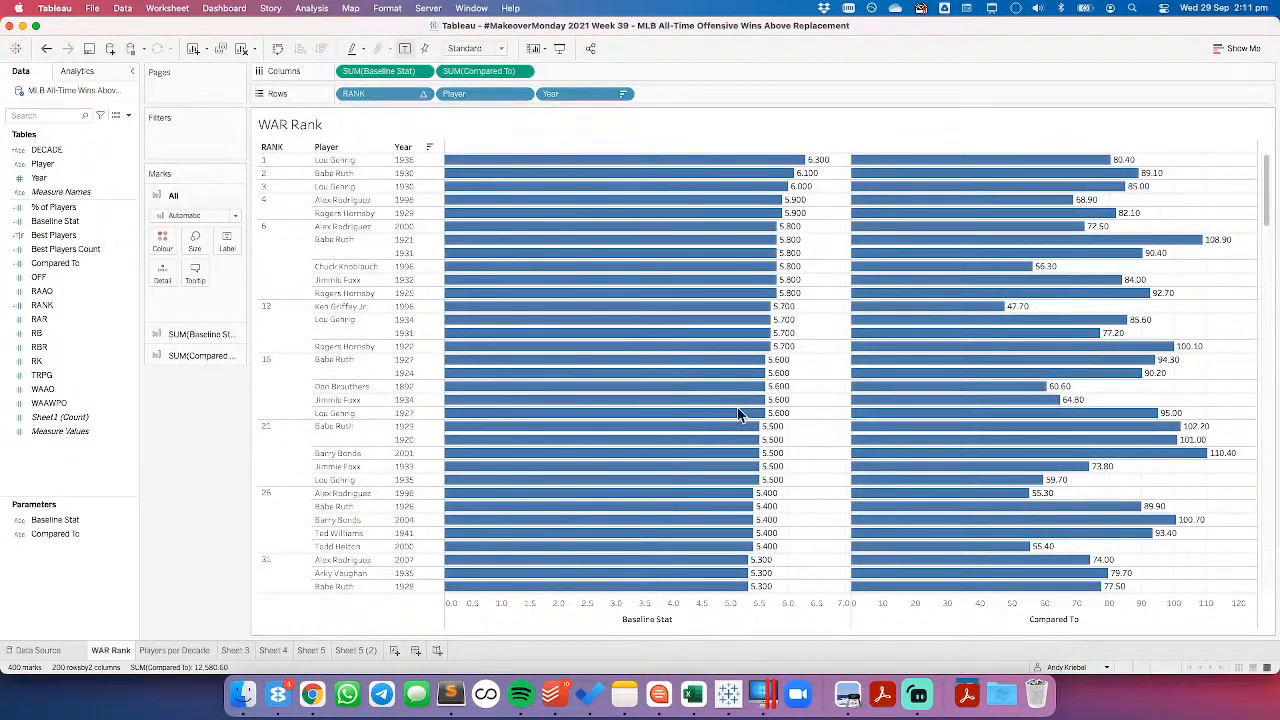
Step: Narrow the bar chart's row header columns and rename the RANK field to Rank
left_click_drag(299, 240, 283, 245)
right_click(40, 305)
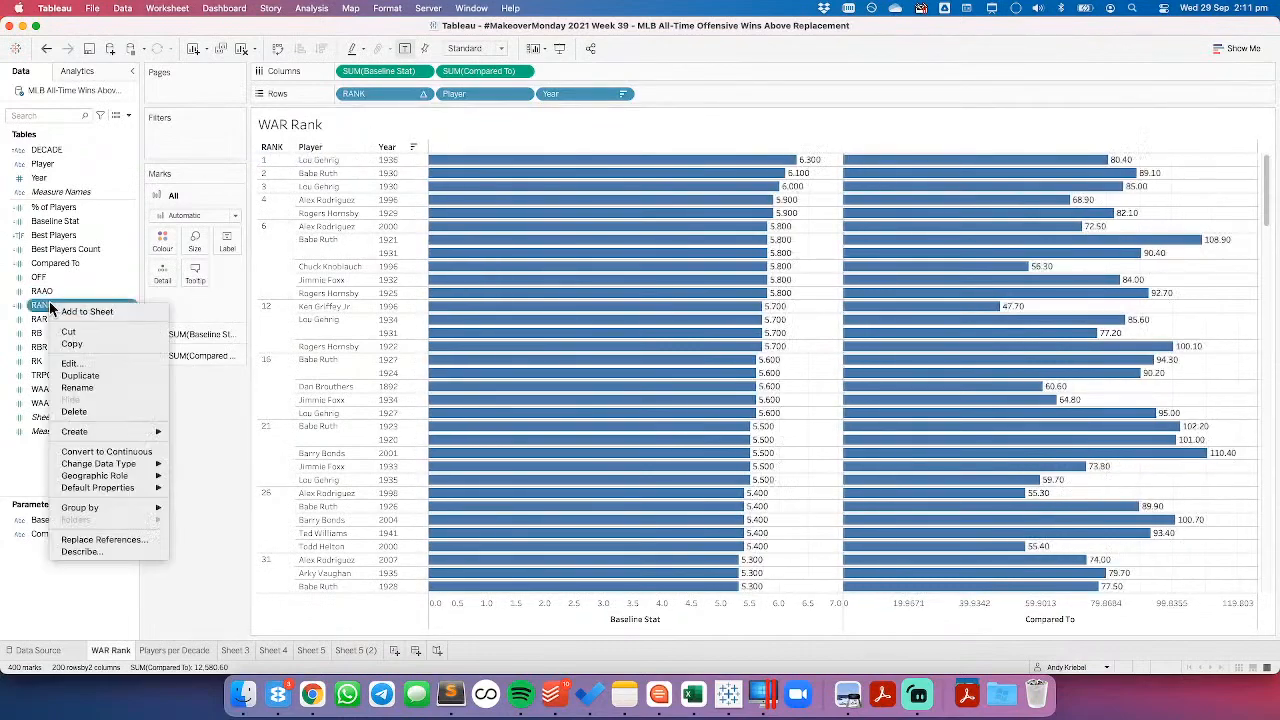
left_click(80, 387)
type("Rank")
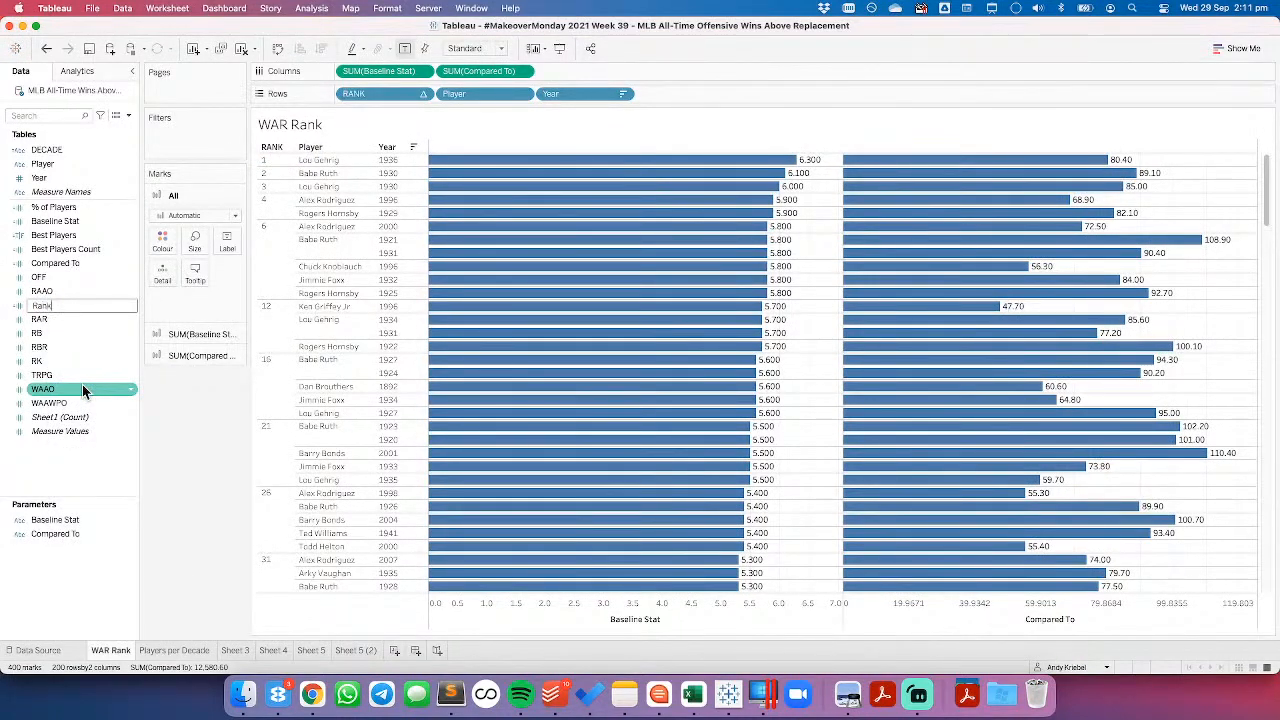
key("Return")
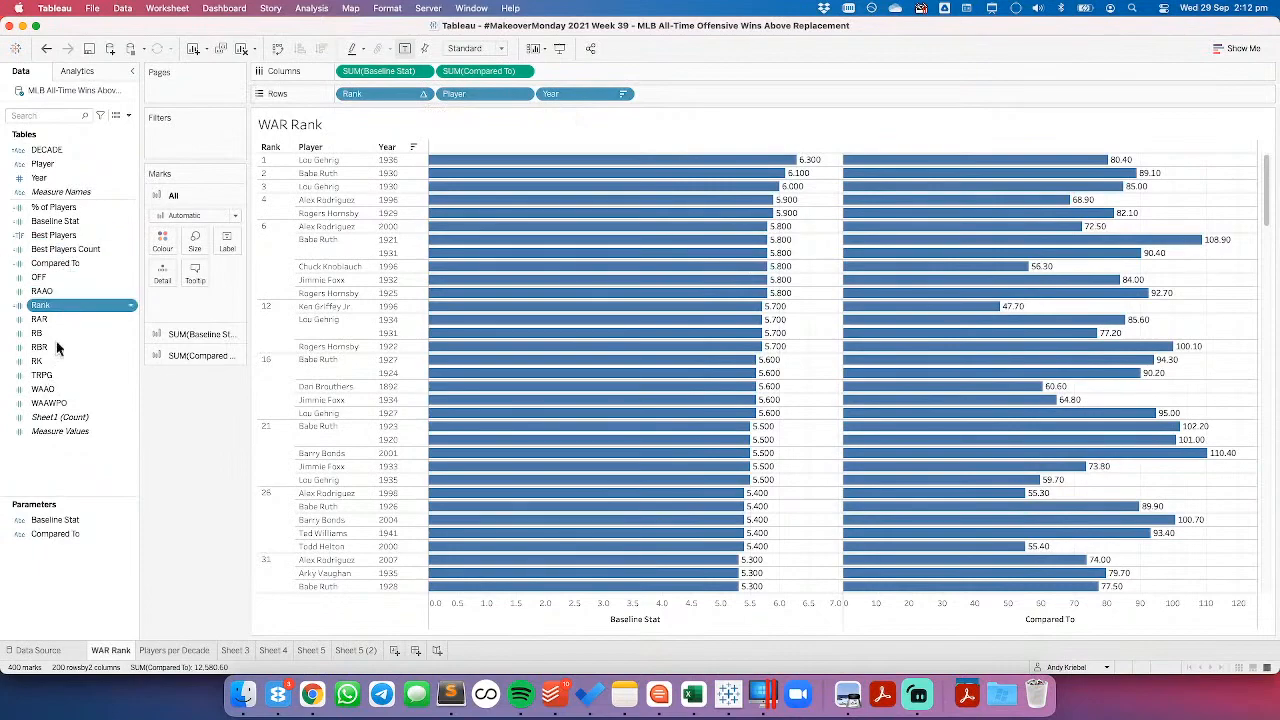
Step: Try Player as the first field on Rows, ahead of Rank, and undo the addition
left_click_drag(42, 163, 345, 95)
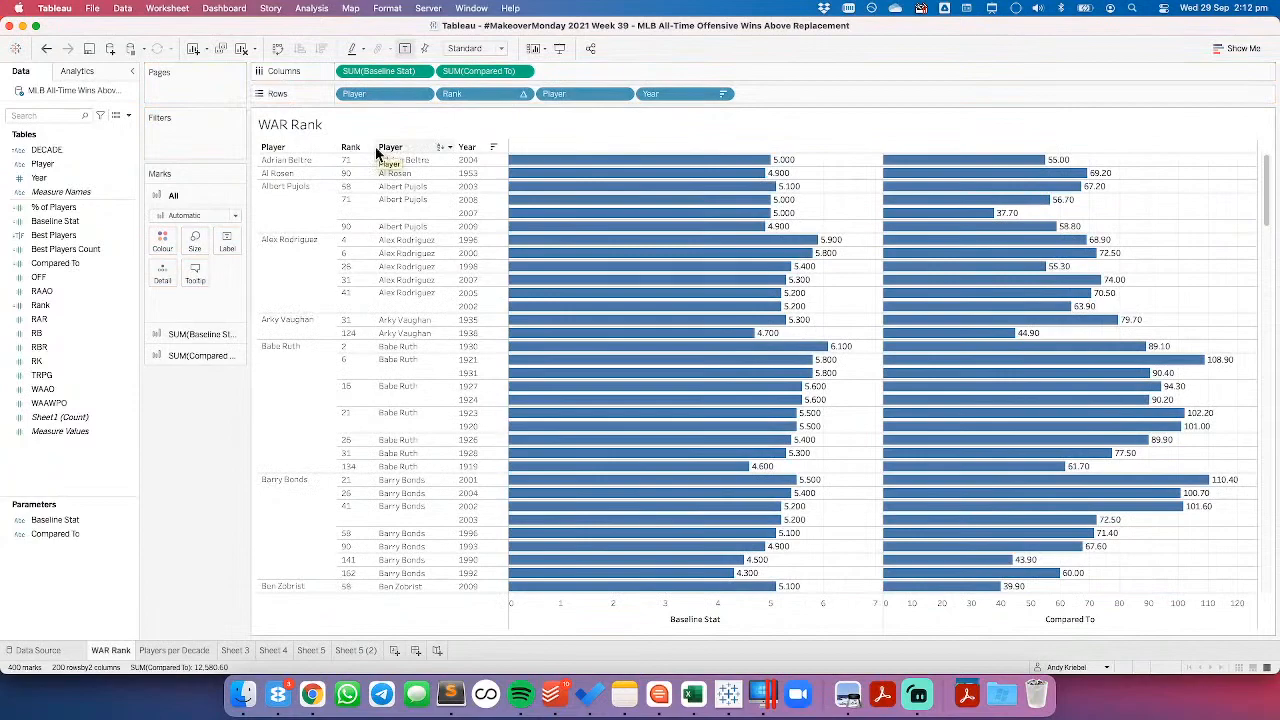
left_click(47, 49)
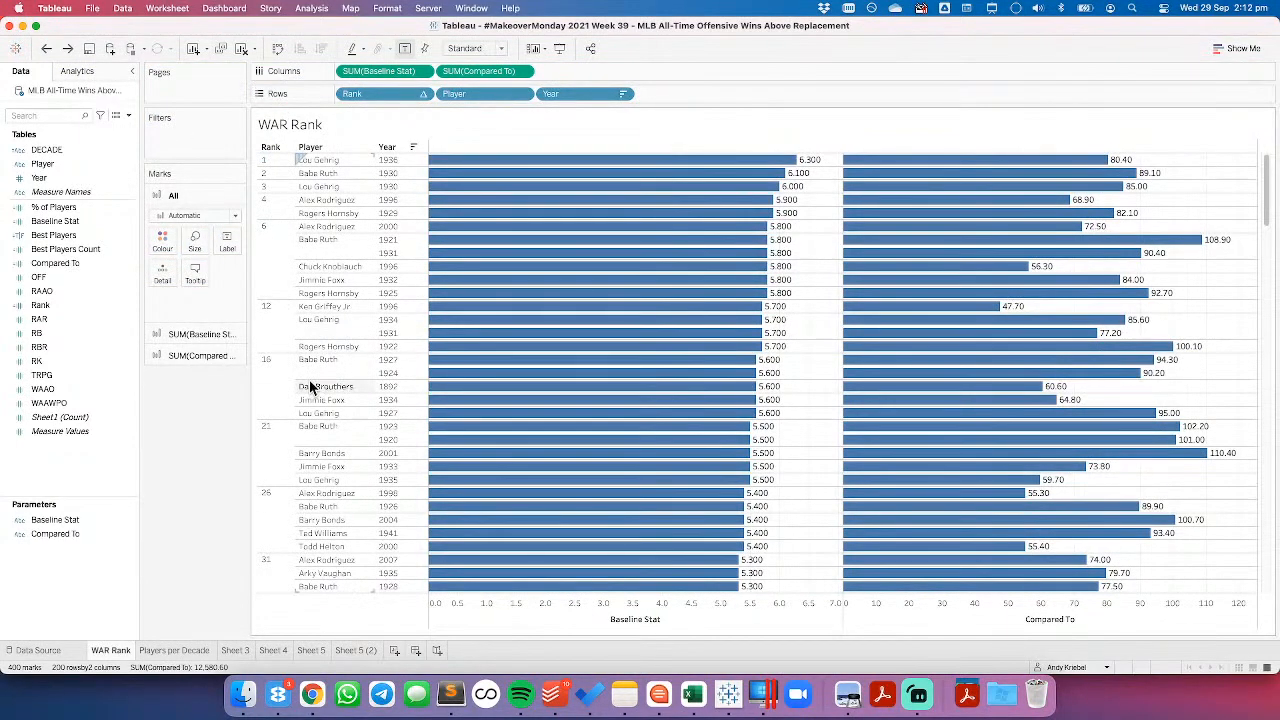
Step: Lower the row divider level in the WAR Rank sheet's border formatting so dividers separate only the rank groups
right_click(801, 331)
left_click(829, 396)
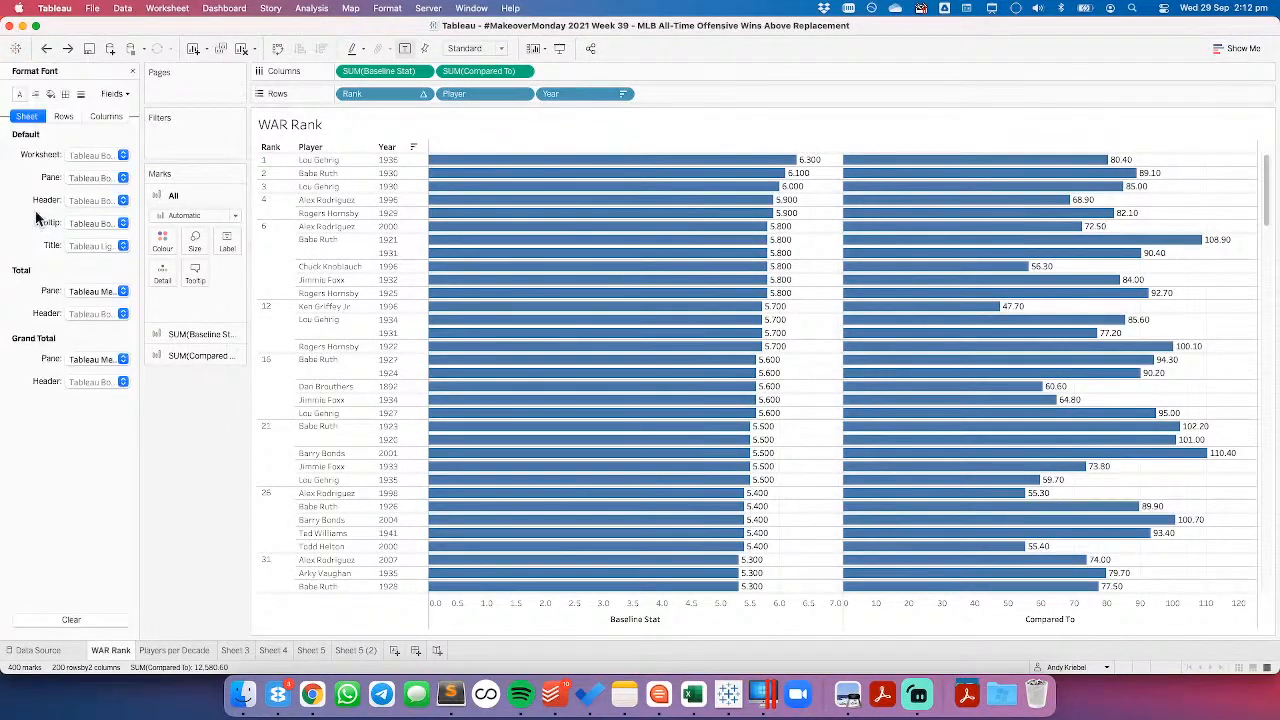
left_click(65, 93)
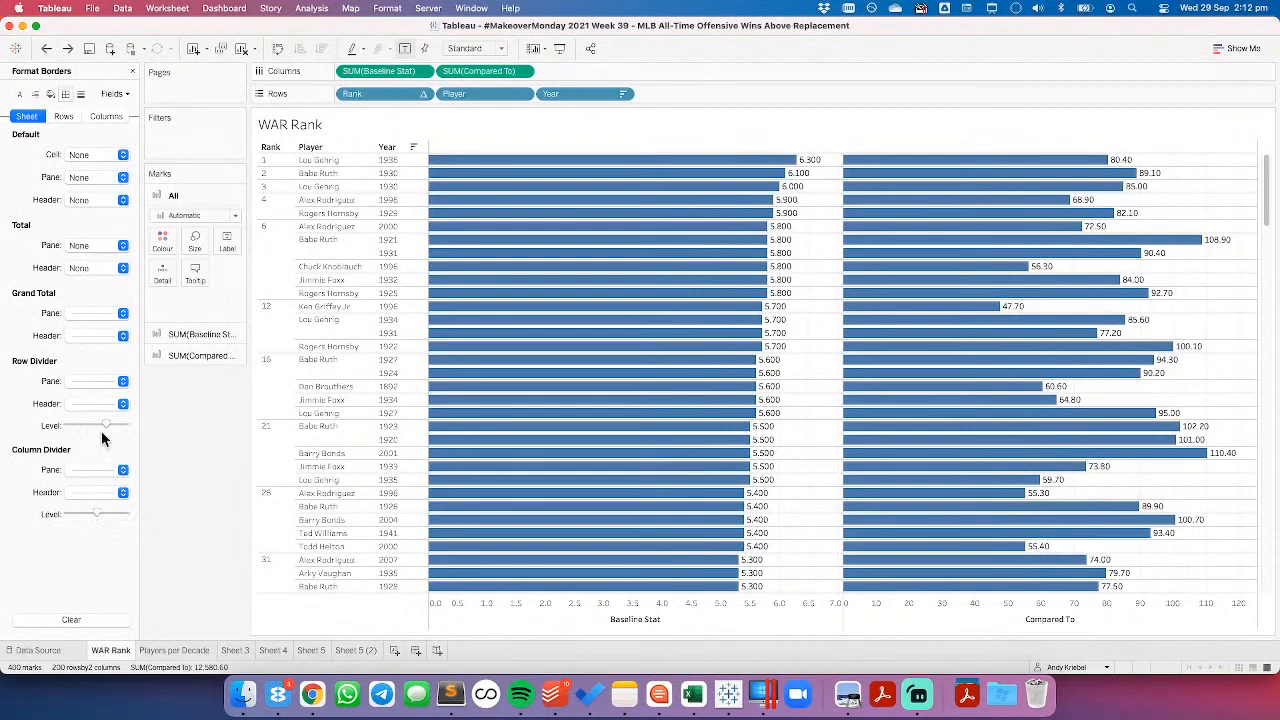
left_click_drag(96, 423, 85, 424)
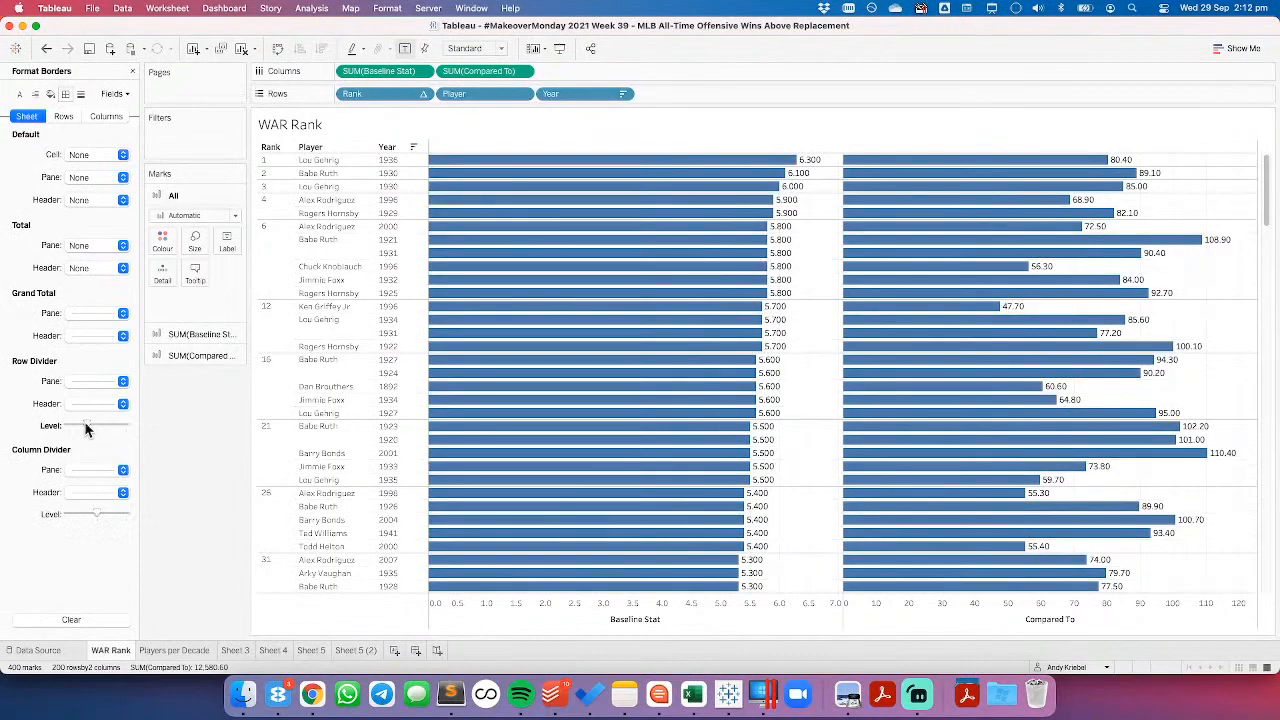
left_click(132, 71)
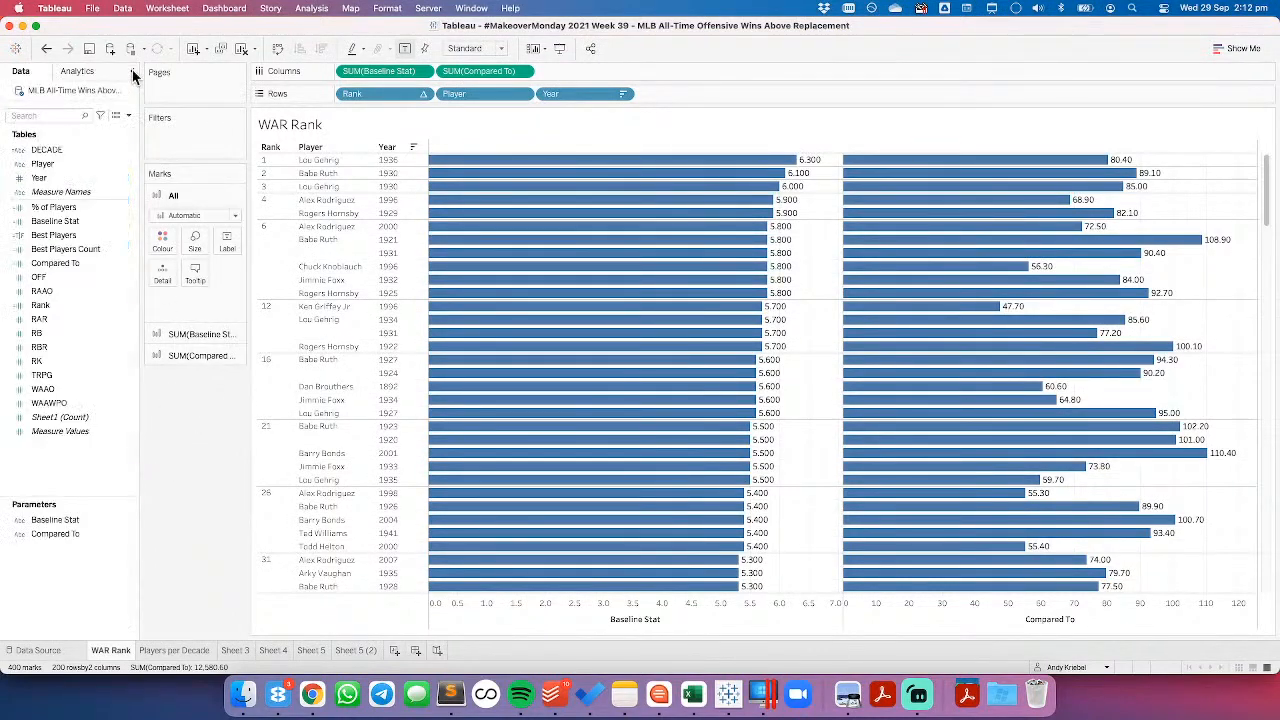
Step: Set the default number format of both the Baseline Stat and Compared To measures to one decimal place
left_click(50, 221)
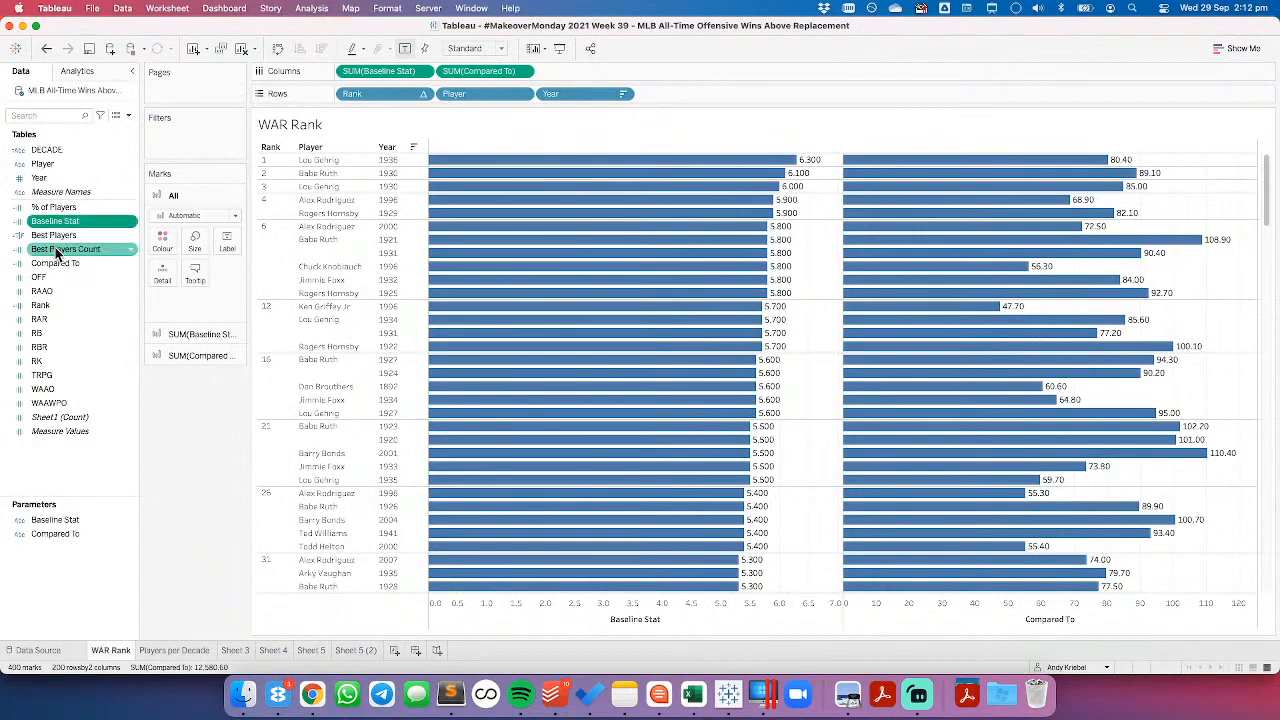
left_click(57, 253, "super")
right_click(57, 253)
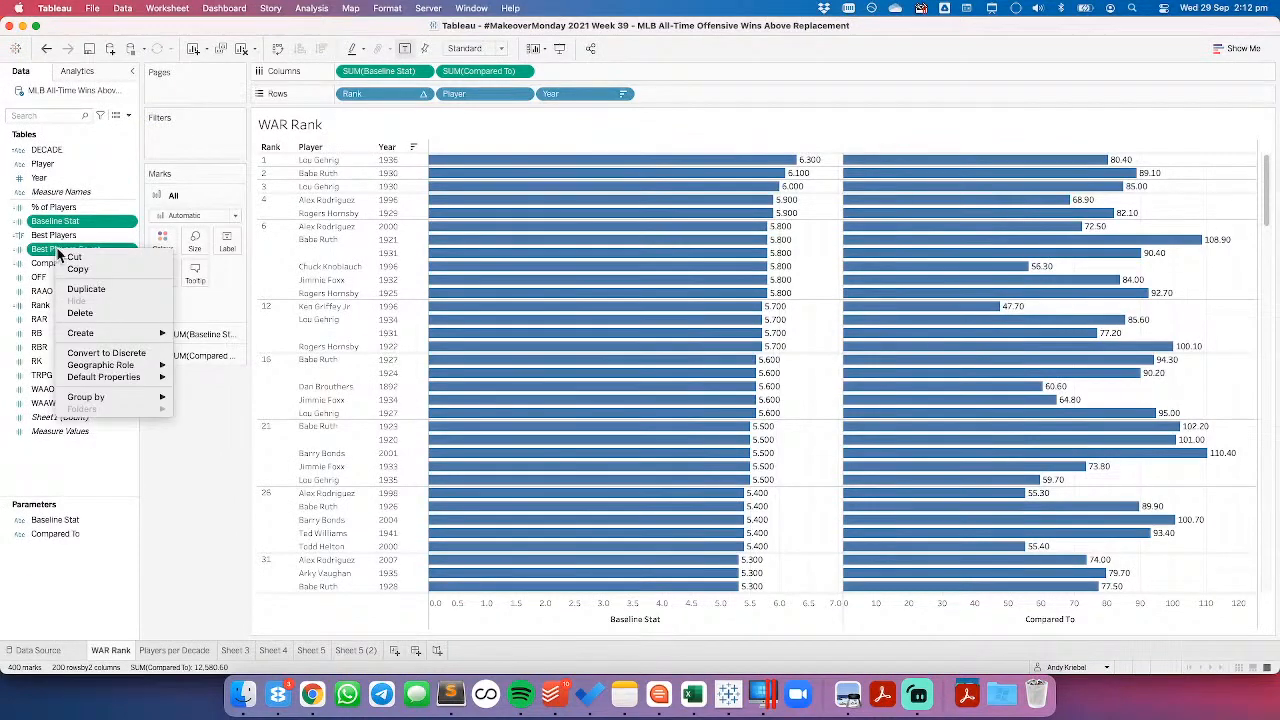
left_click(41, 224)
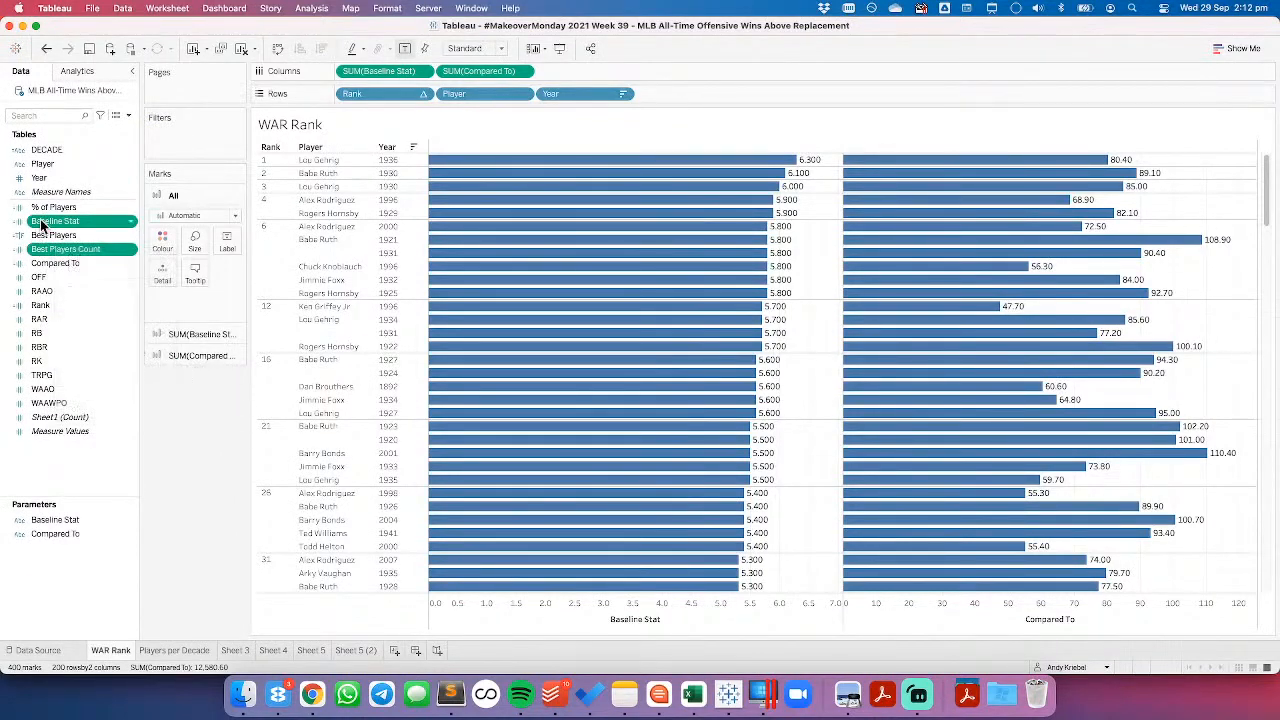
left_click(58, 263)
left_click(60, 222, "super")
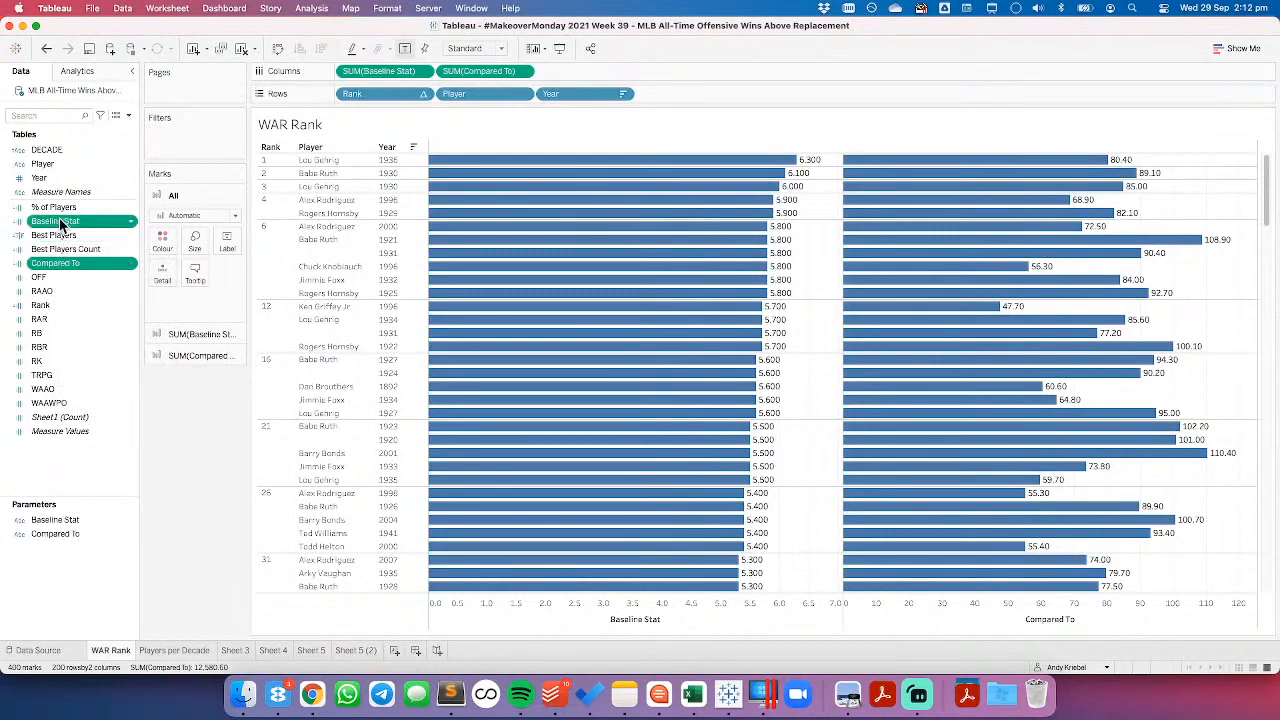
right_click(62, 226)
mouse_move(149, 372)
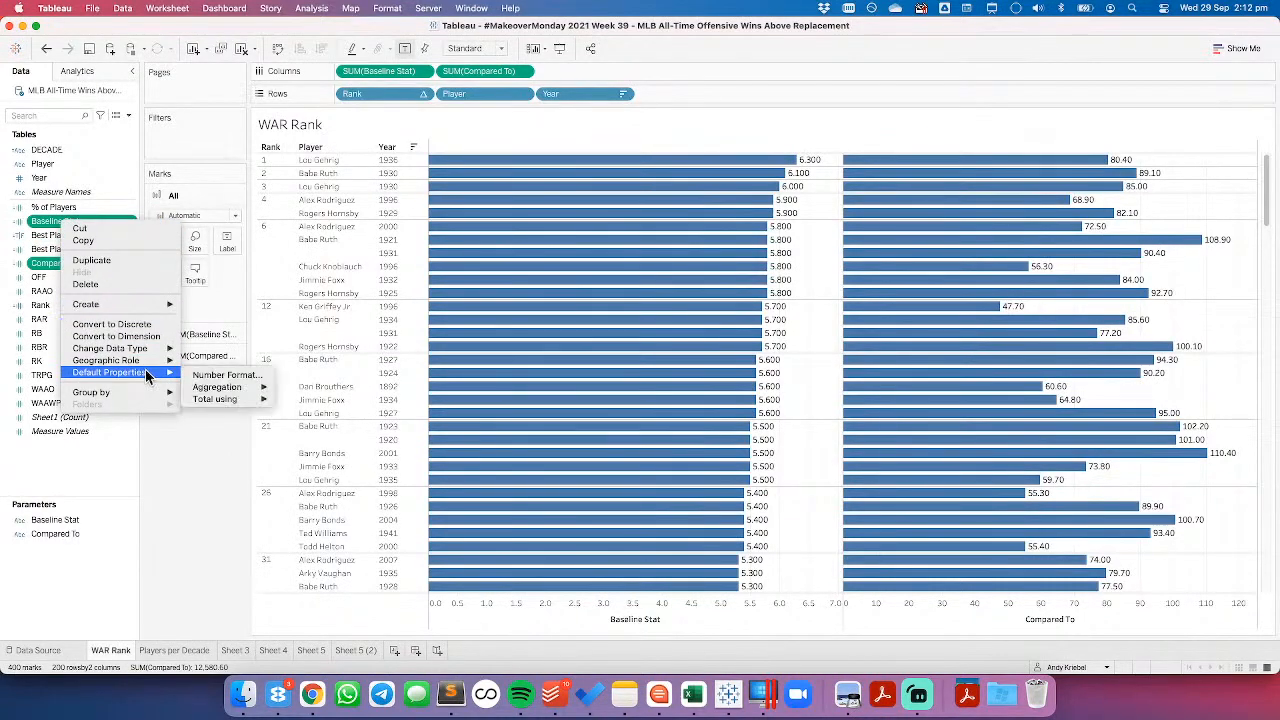
left_click(240, 378)
left_click(534, 294)
left_click(673, 297)
left_click(761, 442)
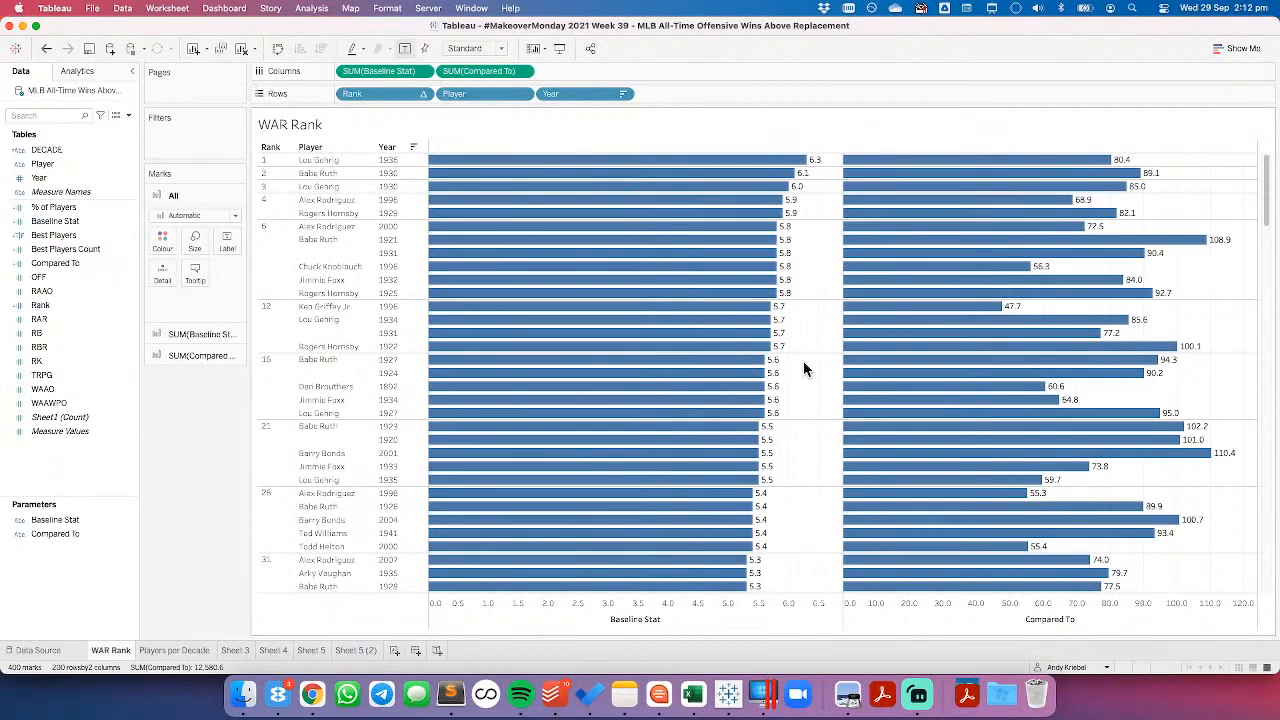
Step: Review the charts on the Players per Decade, Sheet 3, Sheet 4, Sheet 5 and Sheet 5 (2) worksheets
mouse_move(1267, 204)
left_mouse_down()
mouse_move(1267, 557)
mouse_move(1245, 191)
left_mouse_up()
left_click(146, 652)
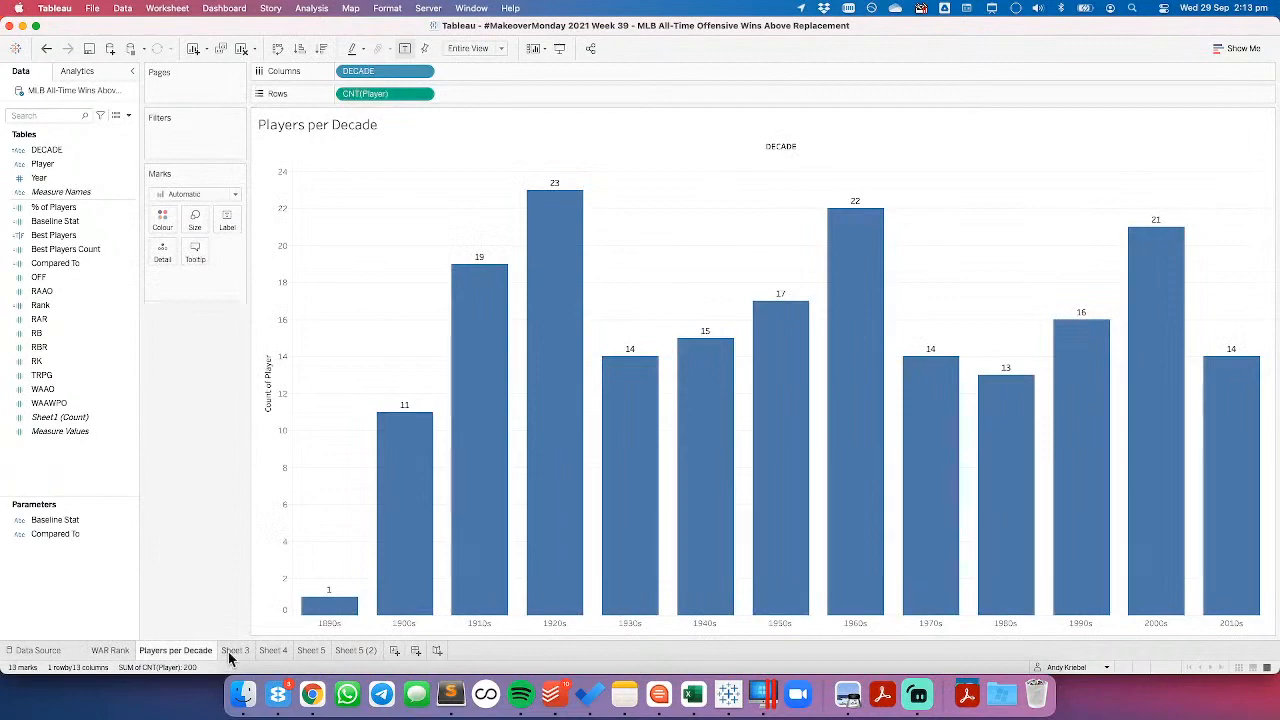
mouse_move(228, 651)
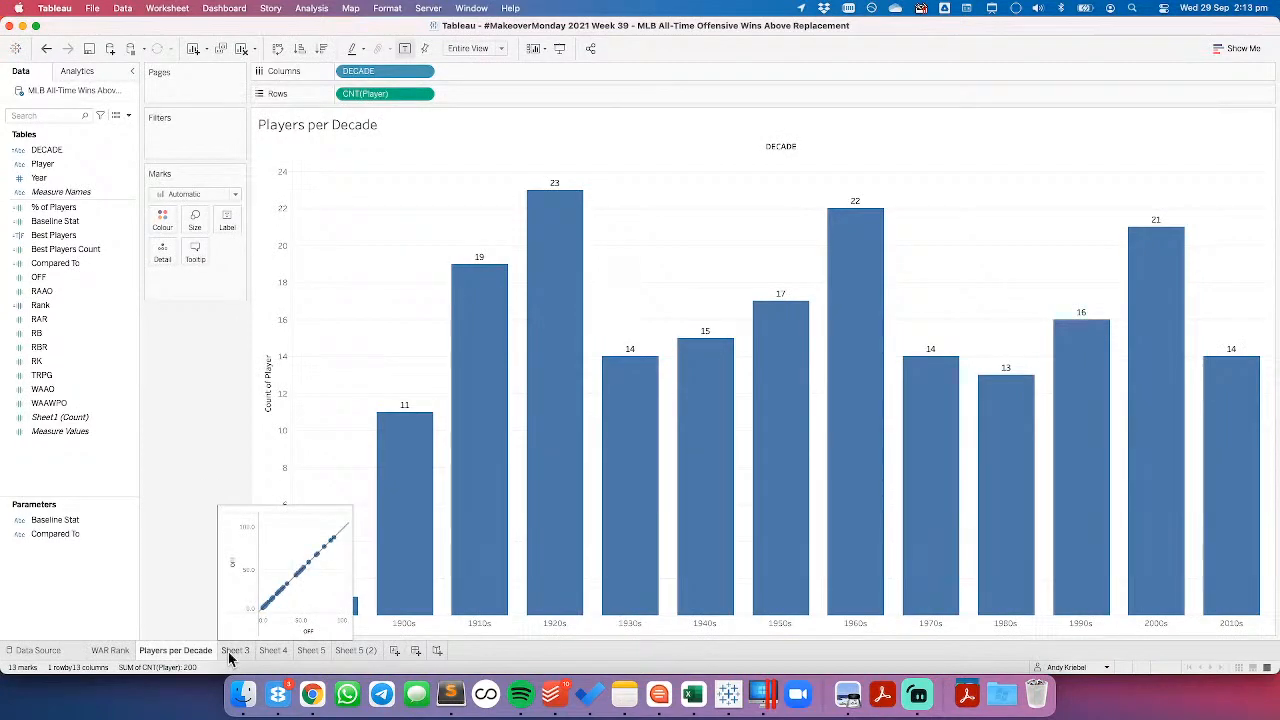
left_click(228, 651)
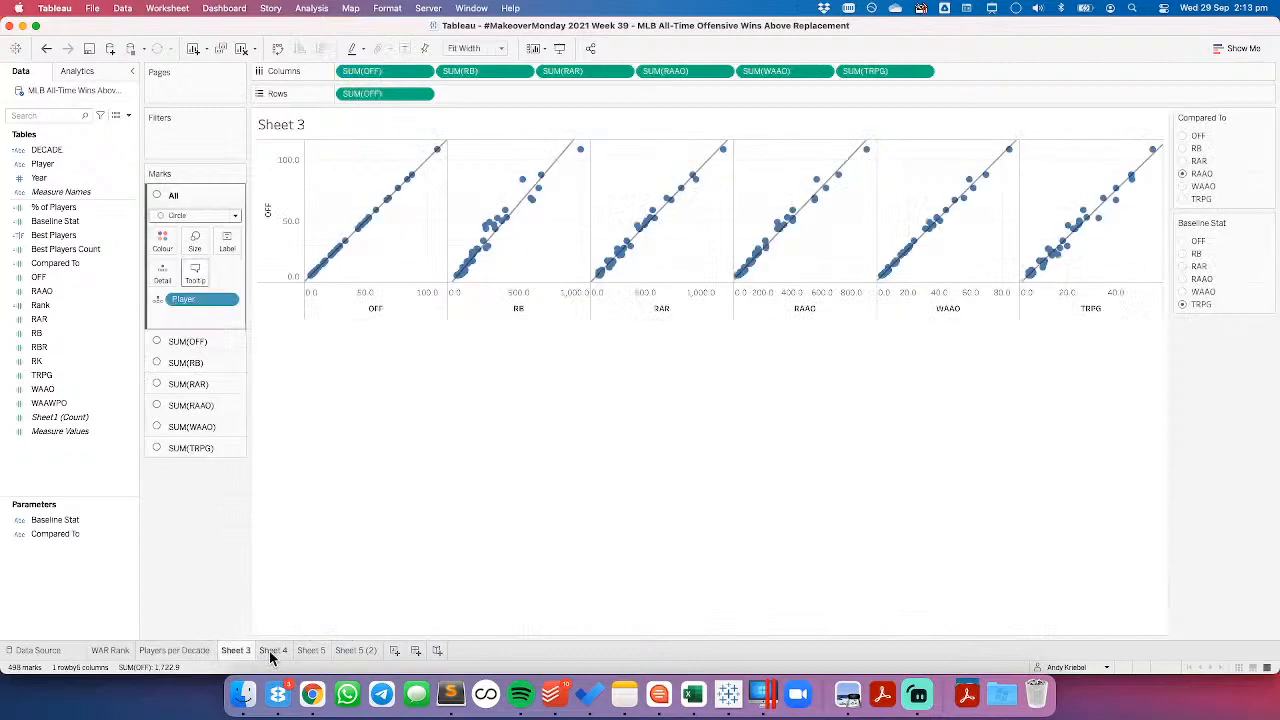
left_click(269, 650)
left_click(315, 651)
left_click(352, 652)
left_click(311, 651)
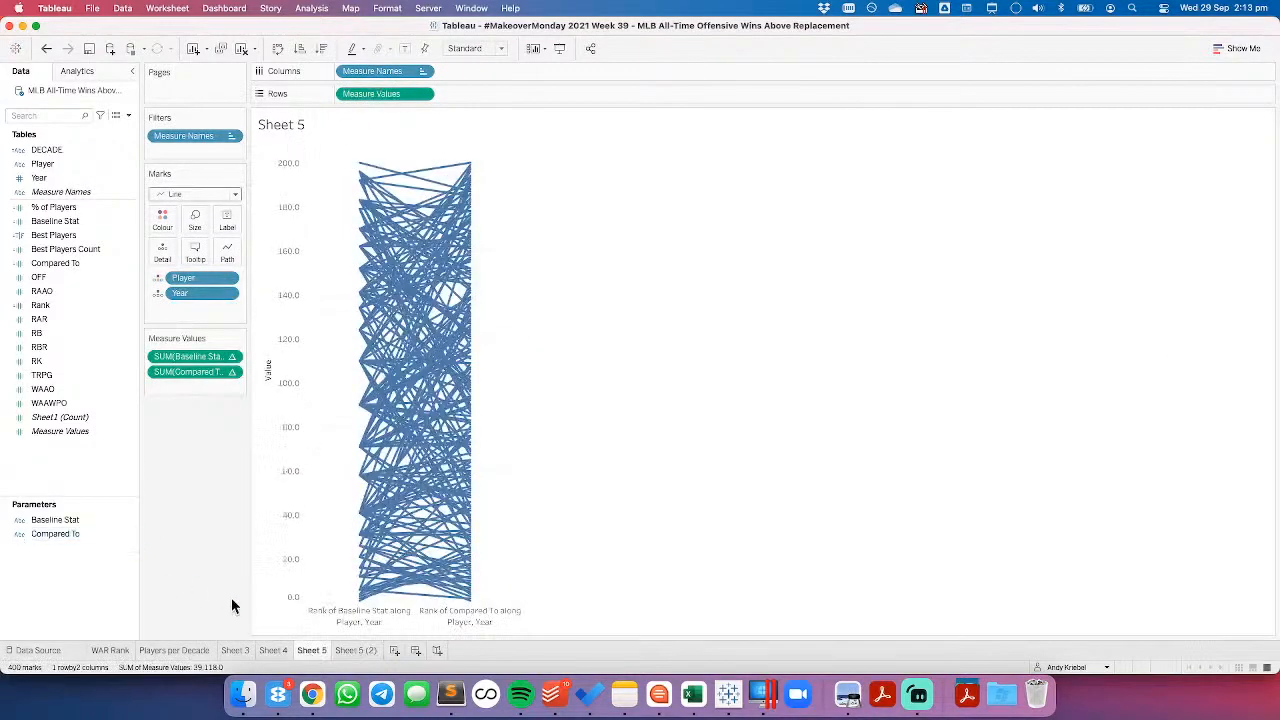
left_click(273, 651)
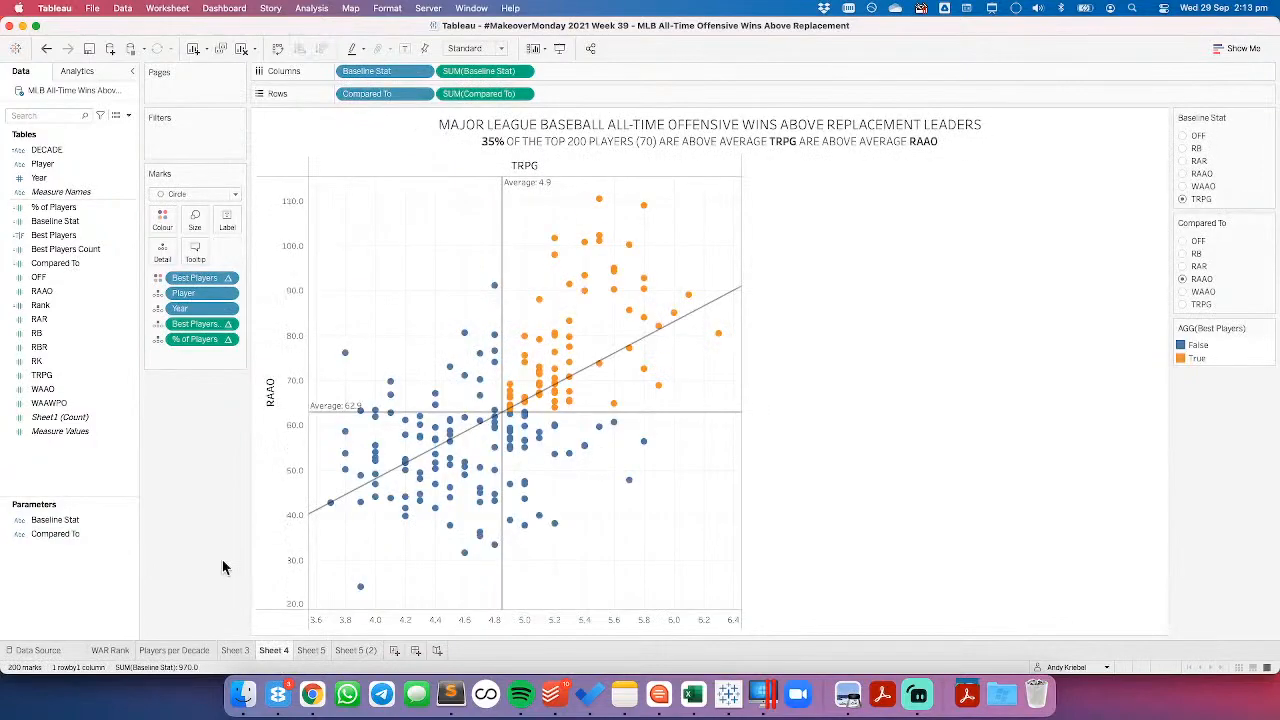
left_click(339, 649)
left_click(308, 650)
Step: Delete the duplicate worksheet Sheet 5 (2)
left_click(345, 650)
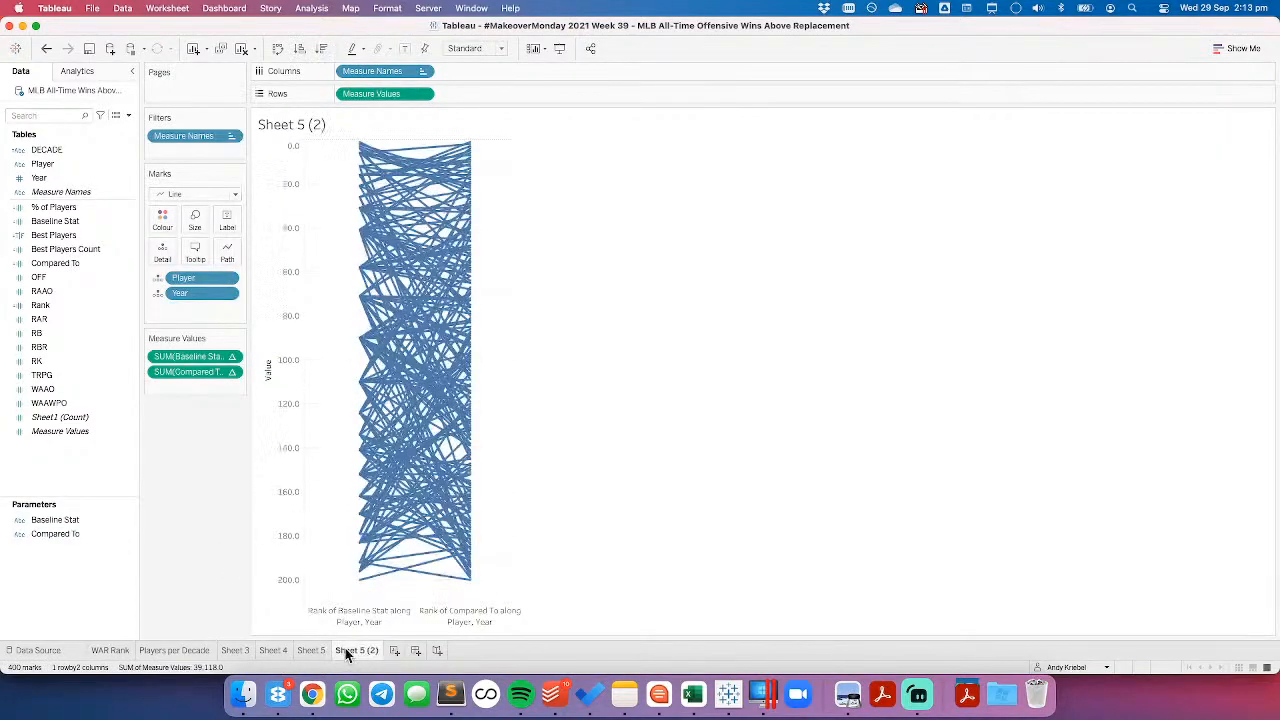
right_click(345, 649)
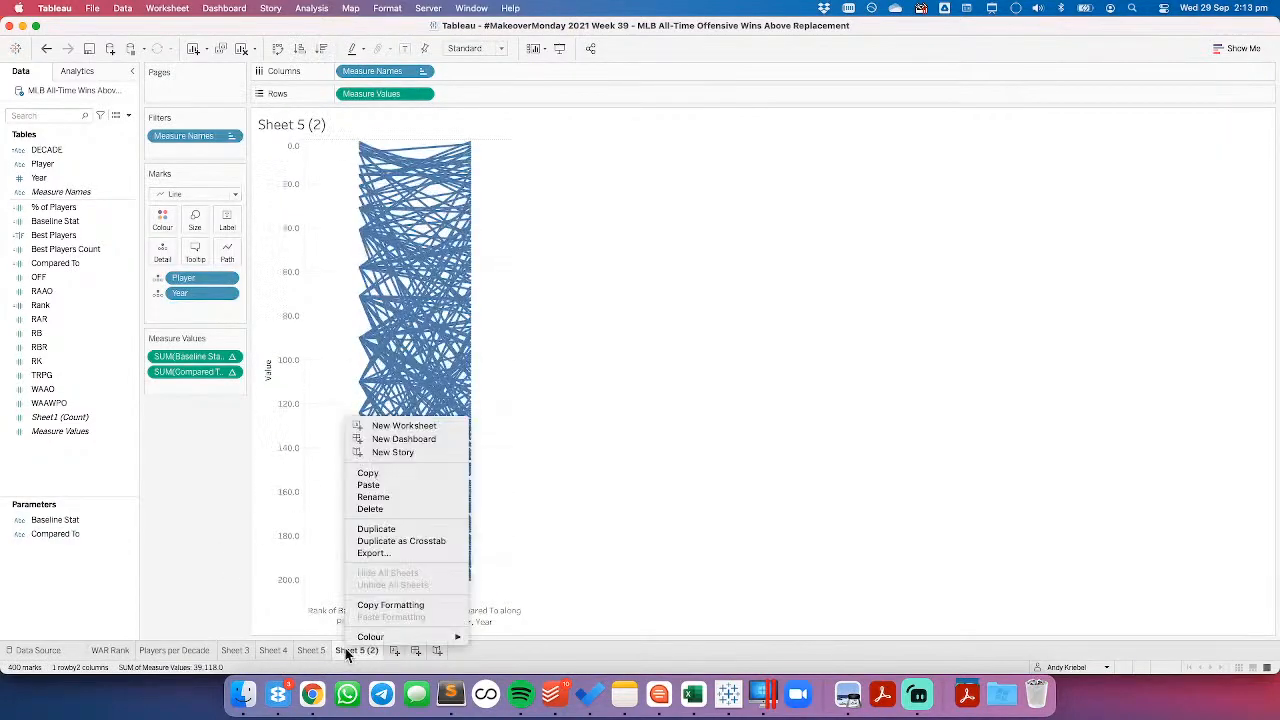
left_click(375, 509)
Step: Reverse the Value axis of the slope chart in Sheet 5 and make its lines thinner
right_click(289, 374)
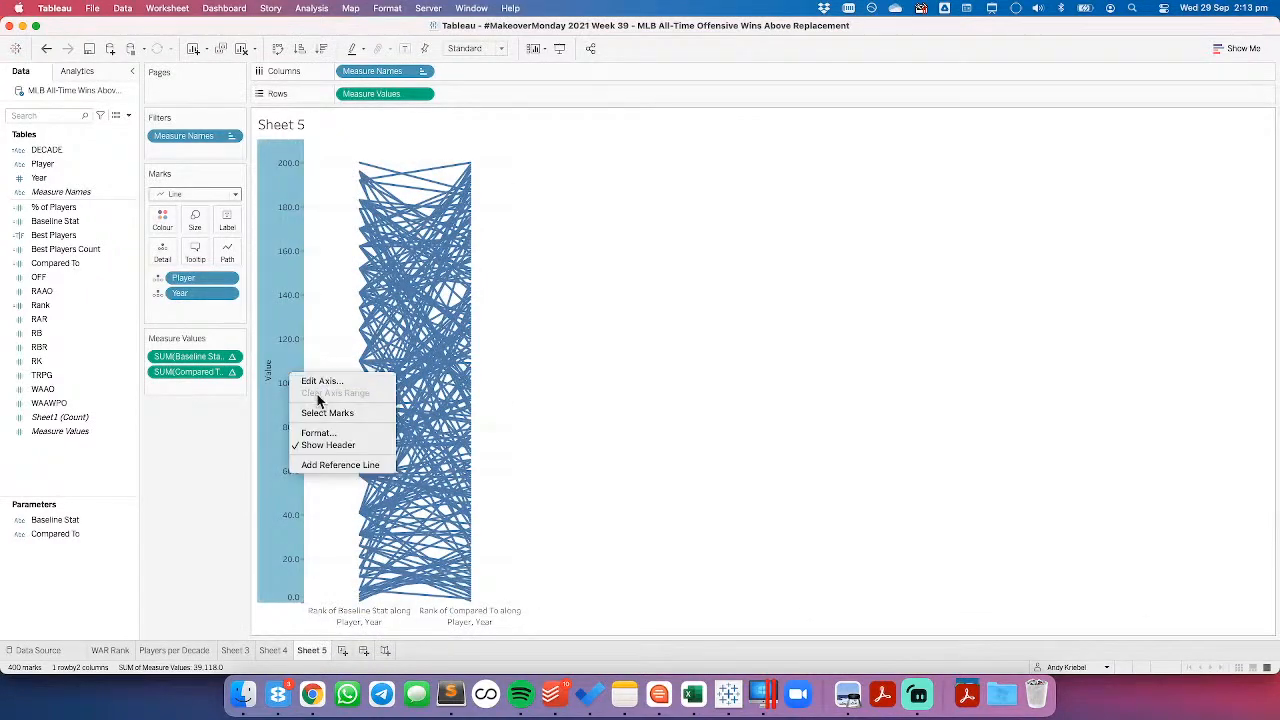
left_click(318, 381)
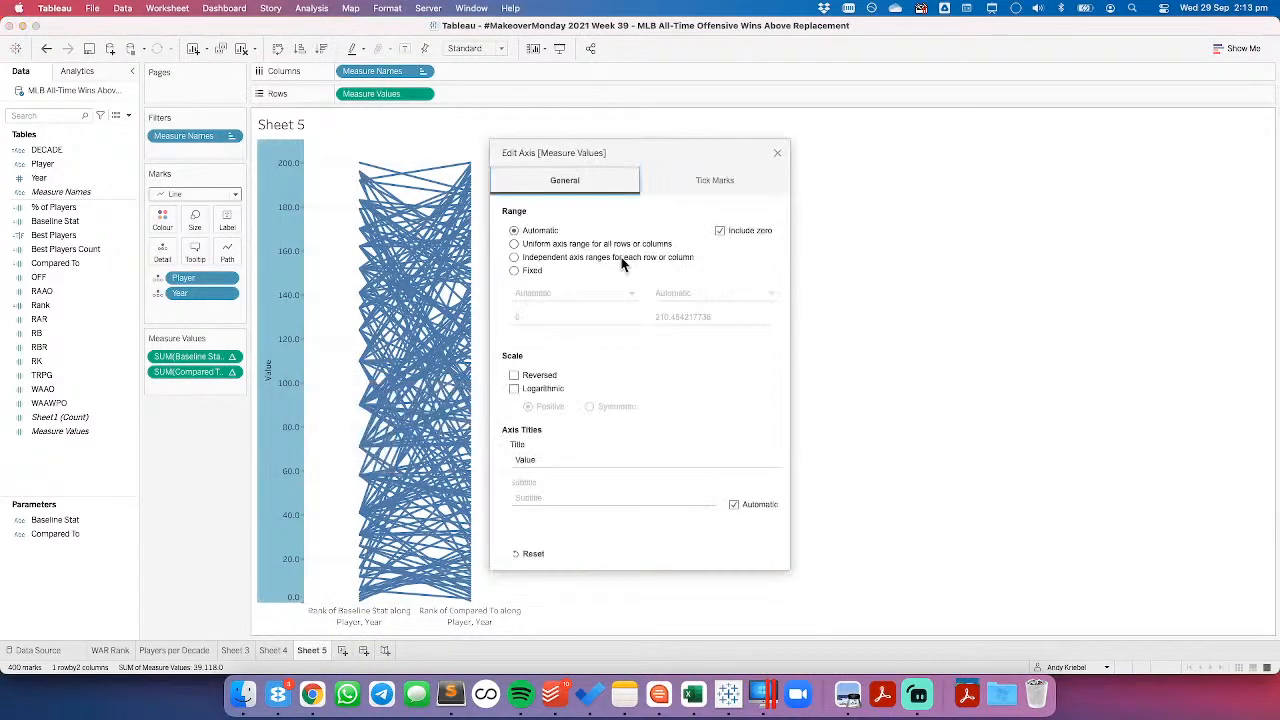
left_click(514, 375)
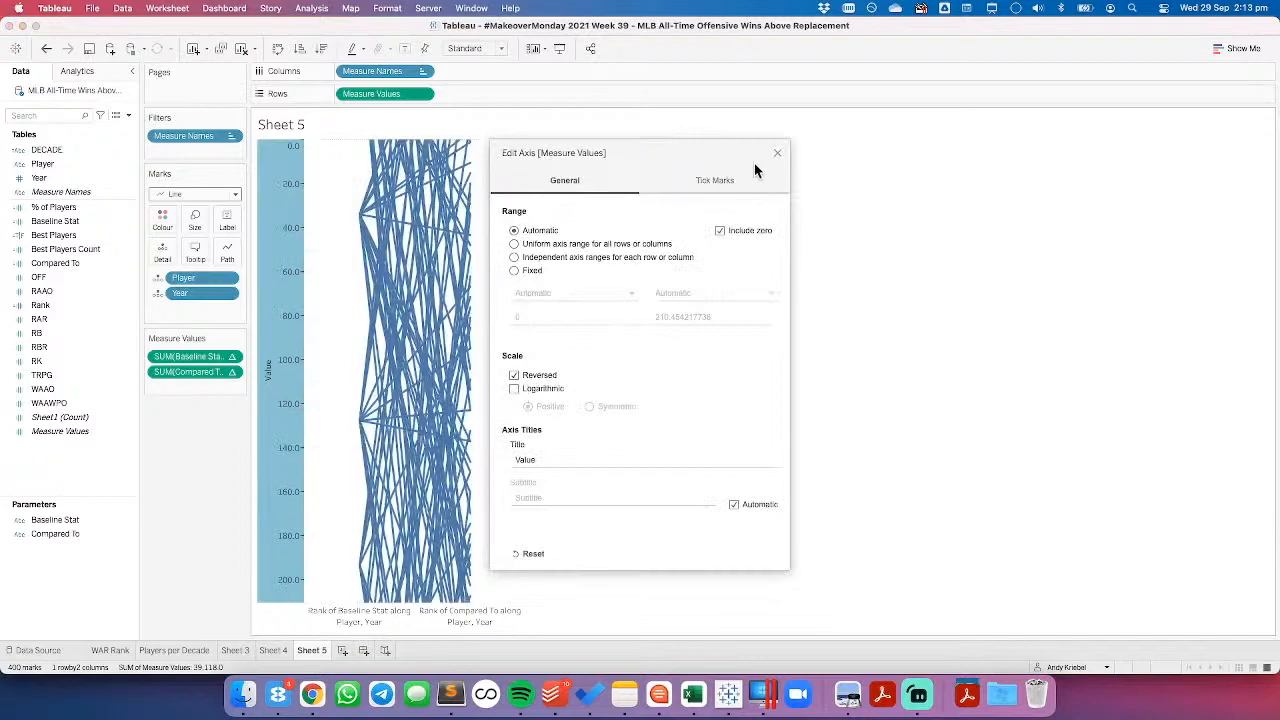
left_click(777, 152)
left_click_drag(221, 251, 163, 255)
left_click(200, 444)
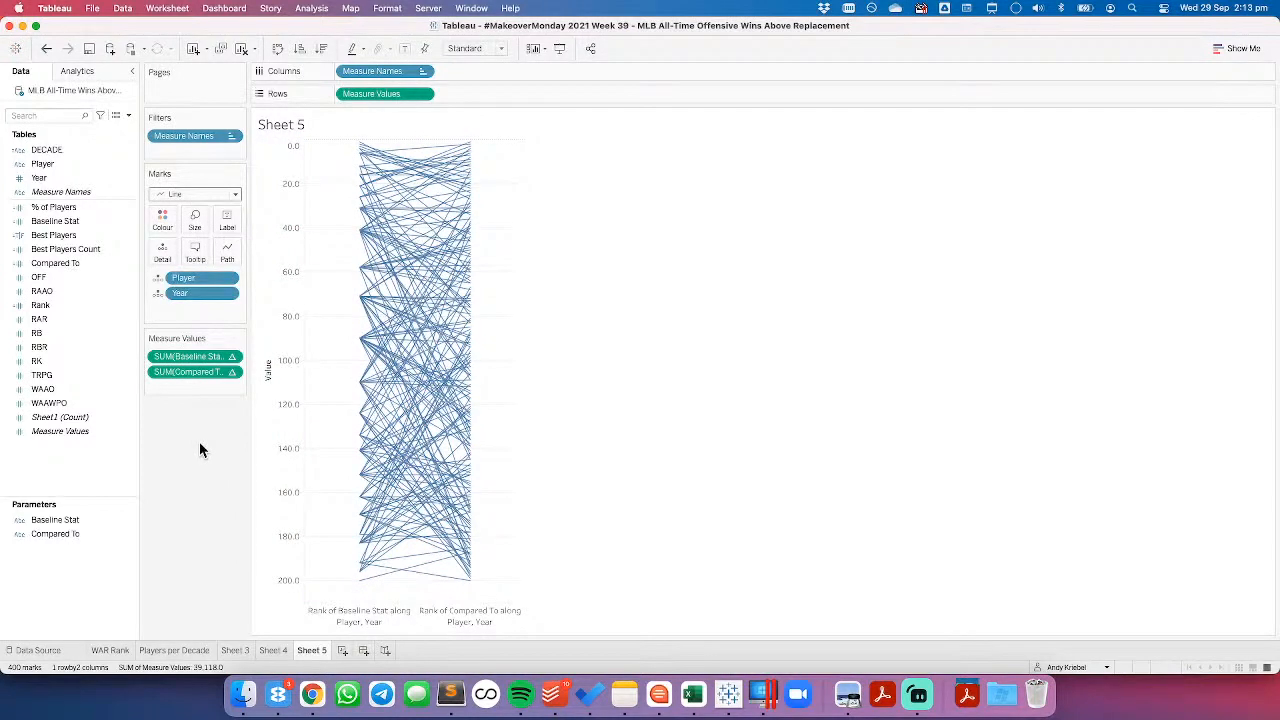
Step: Create a calculated field named Higher Baseline with the formula RANK(SUM([Baseline Stat])) > RANK(SUM([Compared To]))
right_click(73, 461)
left_click(114, 469)
type("Higher Baseline")
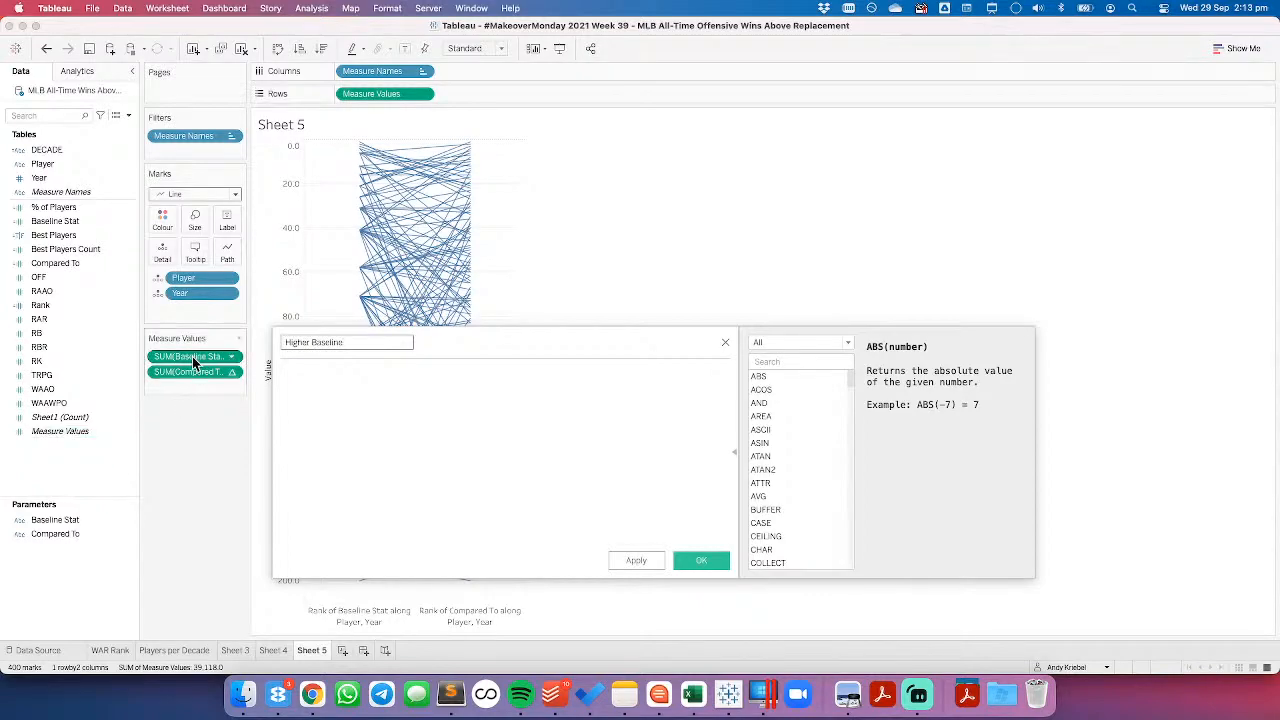
left_click_drag(193, 362, 357, 403)
type(">")
left_click_drag(213, 376, 525, 385)
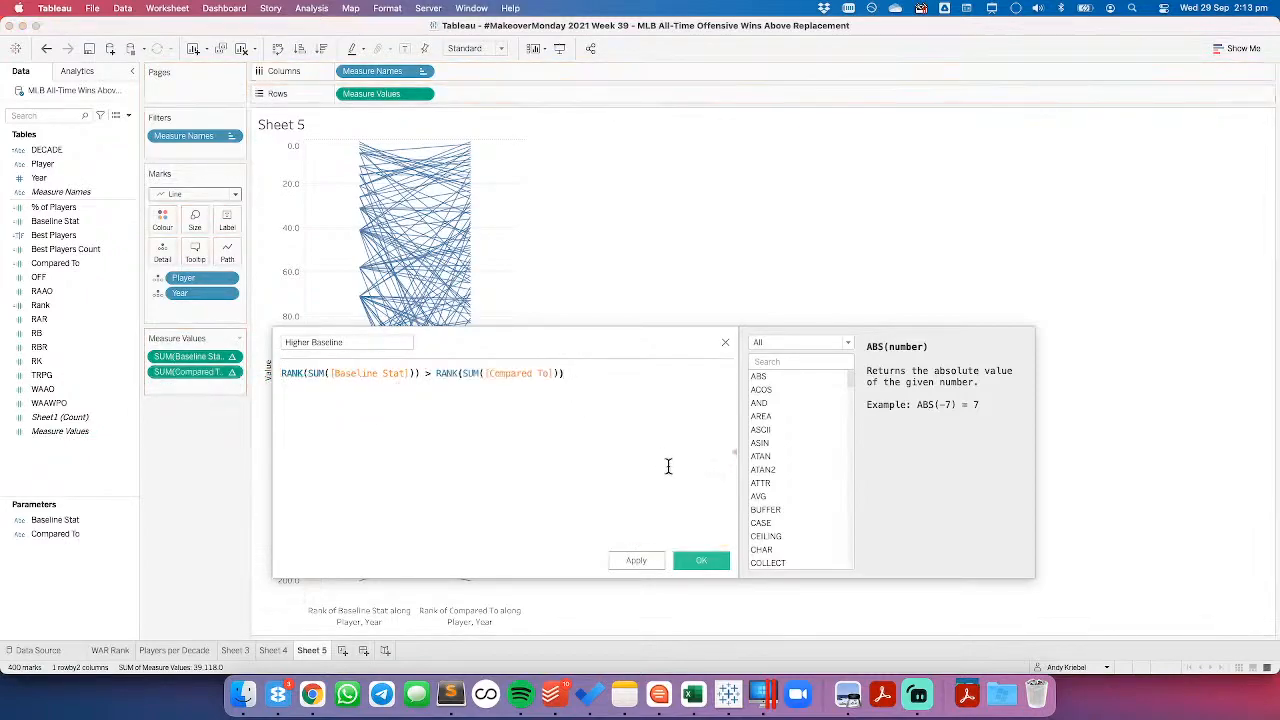
left_click(699, 560)
Step: Colour the slope lines by Higher Baseline, computed along the specific dimensions Player and Year, with True ordered before False
left_click_drag(60, 283, 158, 220)
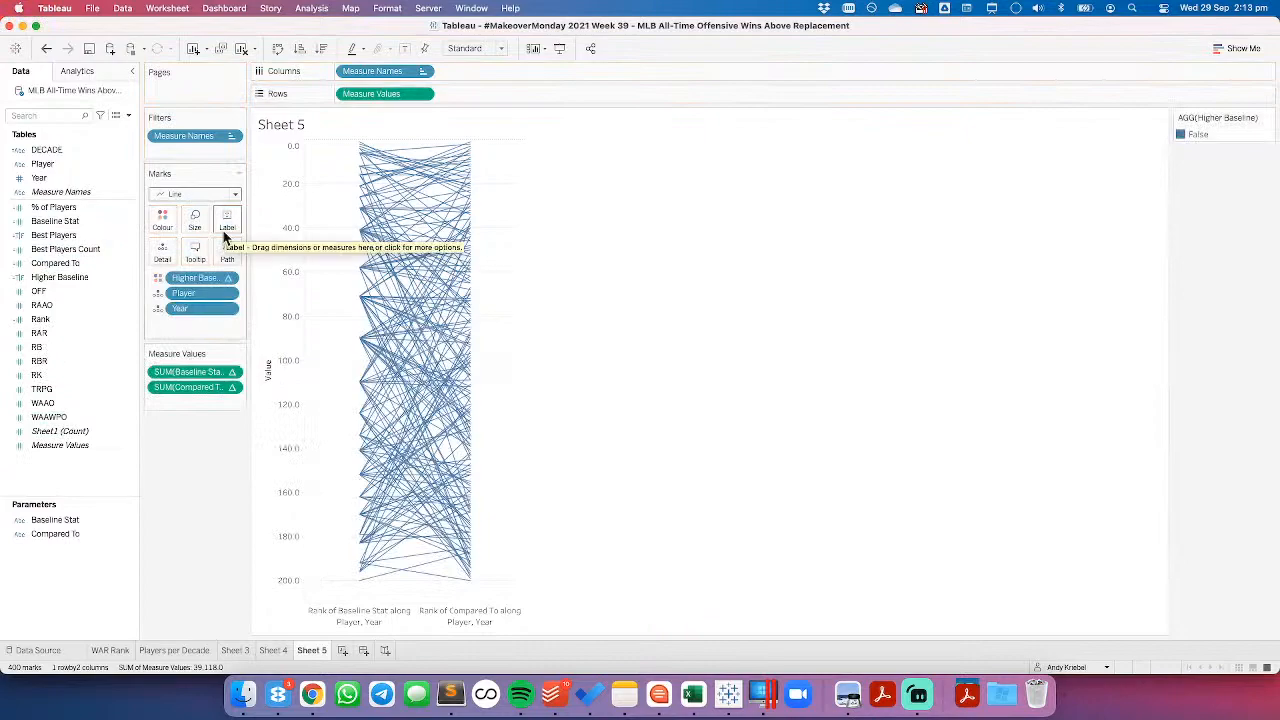
left_click(228, 278)
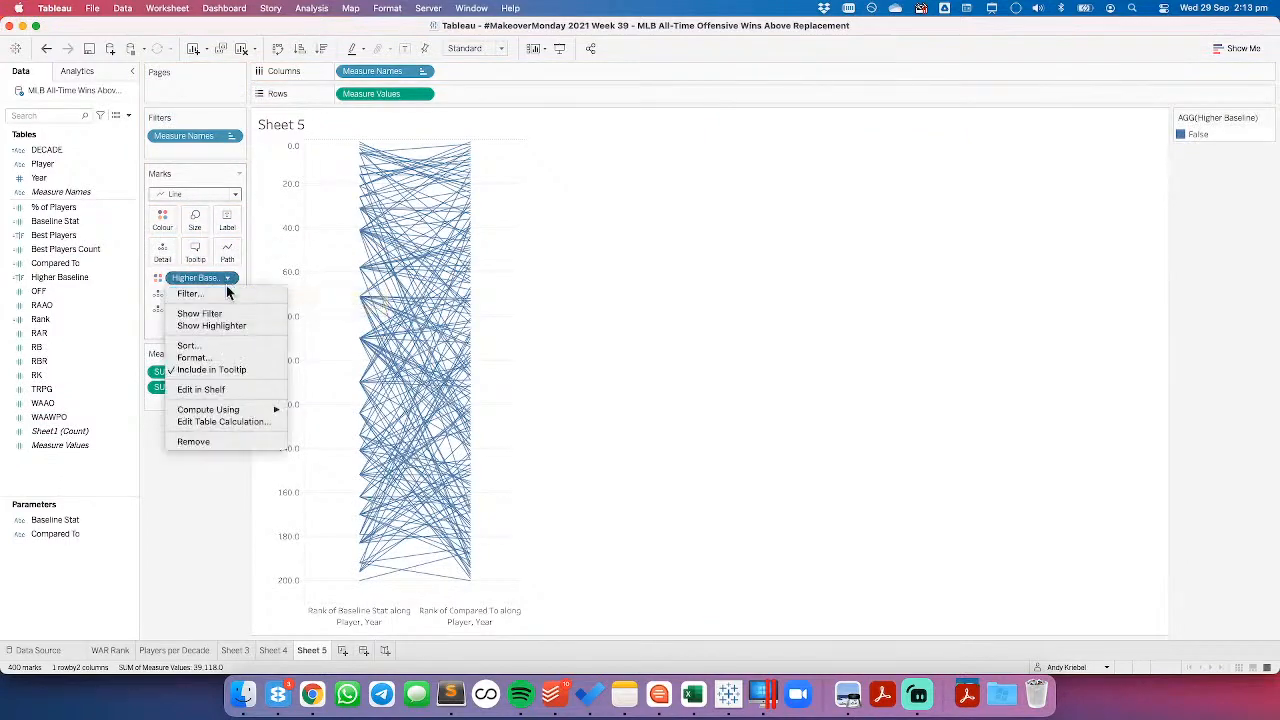
left_click(223, 420)
left_click(640, 193)
left_click(617, 218)
left_click(617, 230)
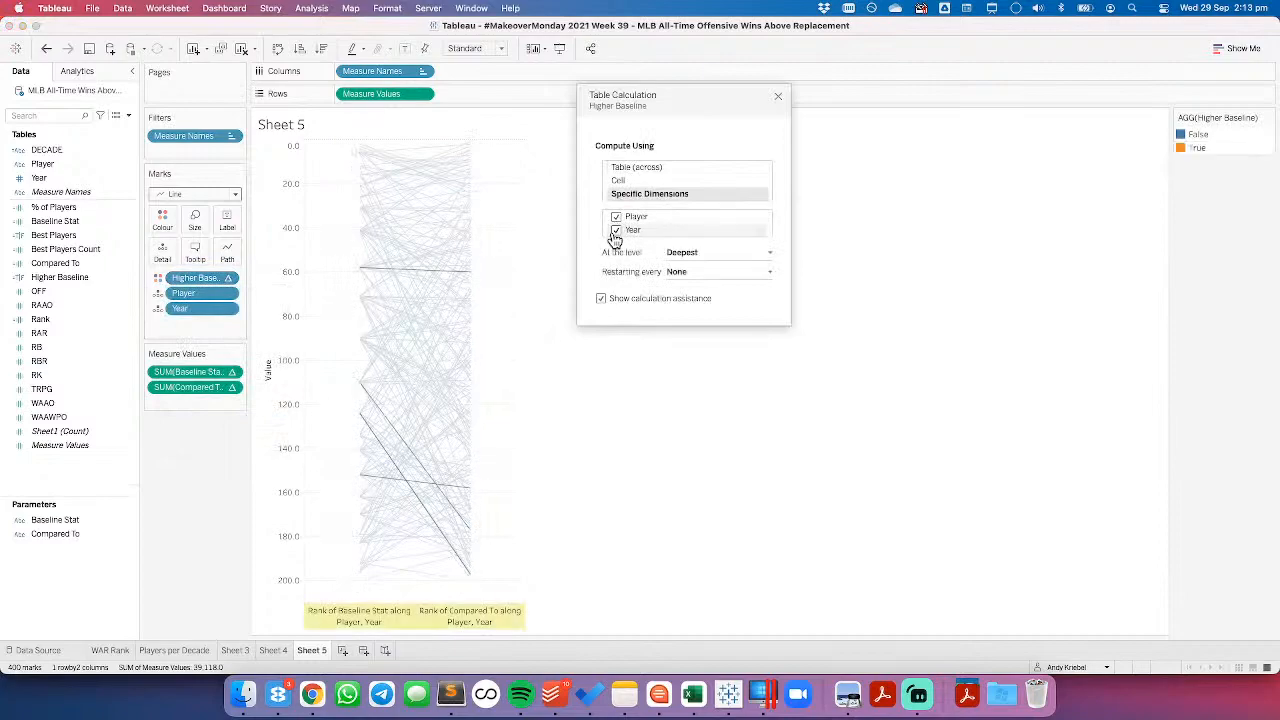
left_click(779, 97)
left_click_drag(1203, 148, 1199, 130)
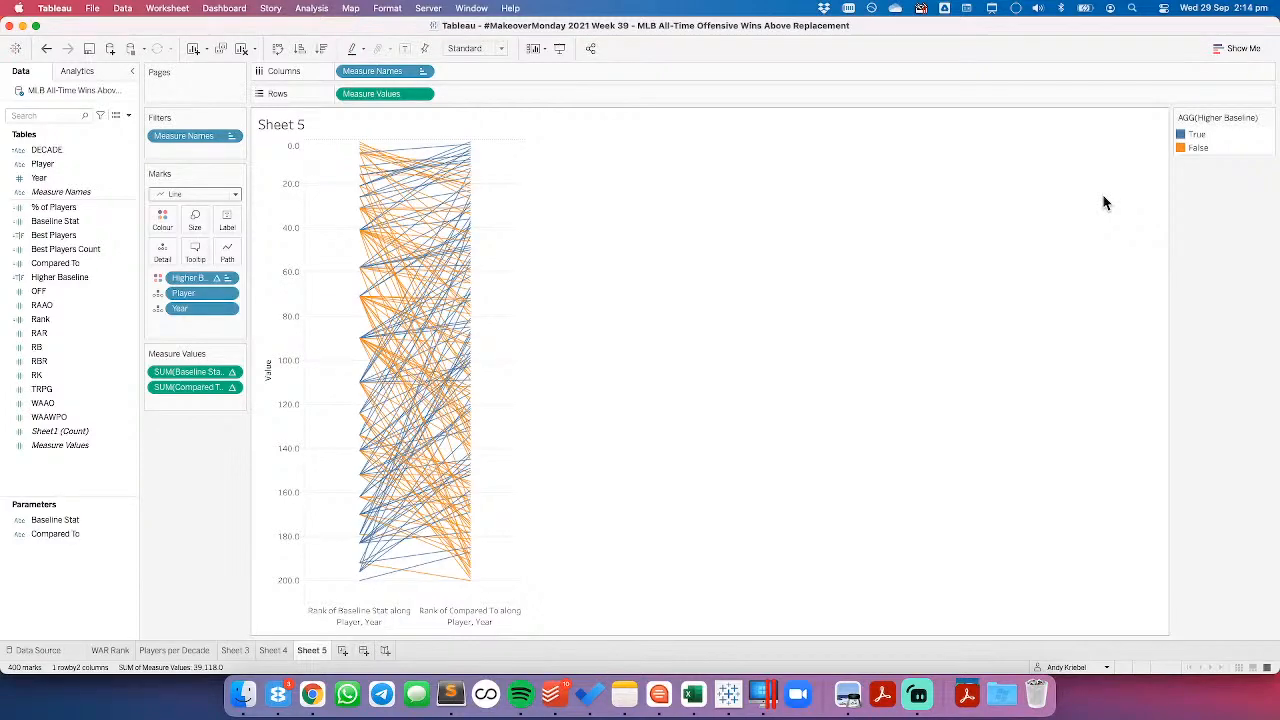
Step: Check Sheet 4's colouring and colour Sheet 5's slope lines by Best Players, computed along the specific dimensions Player and Year
left_click(273, 651)
left_click(311, 651)
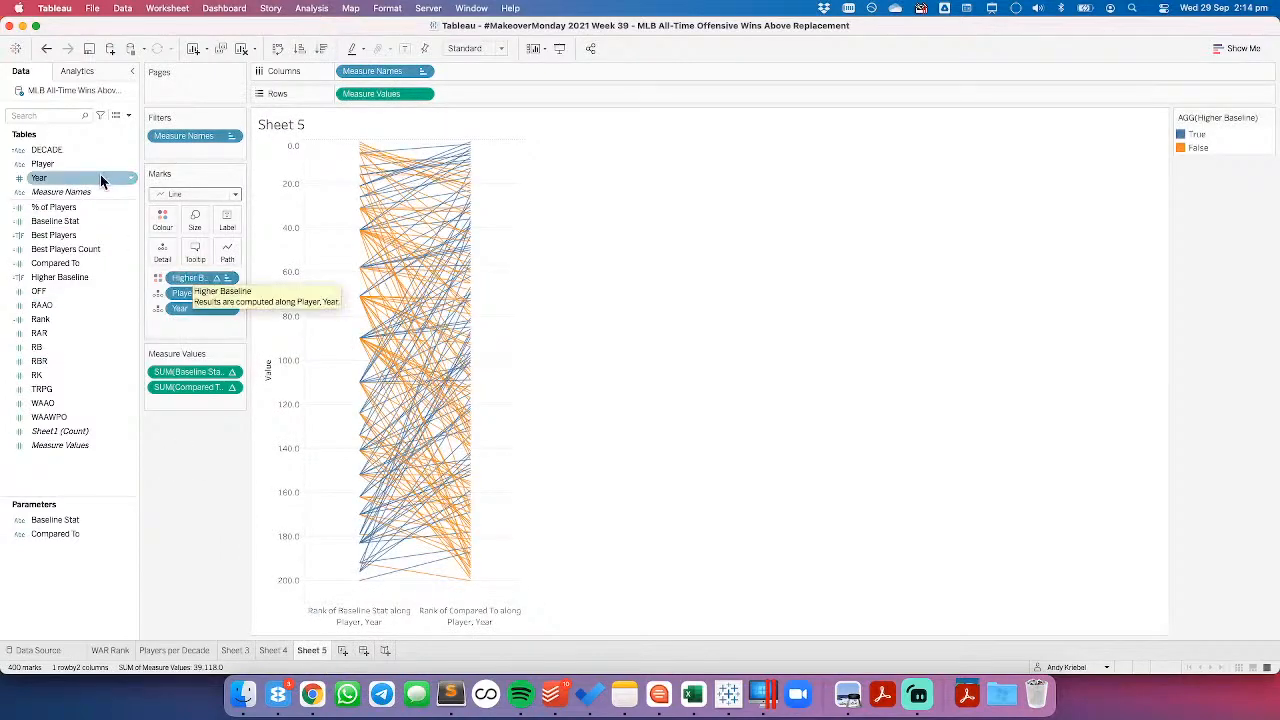
left_click_drag(54, 235, 191, 280)
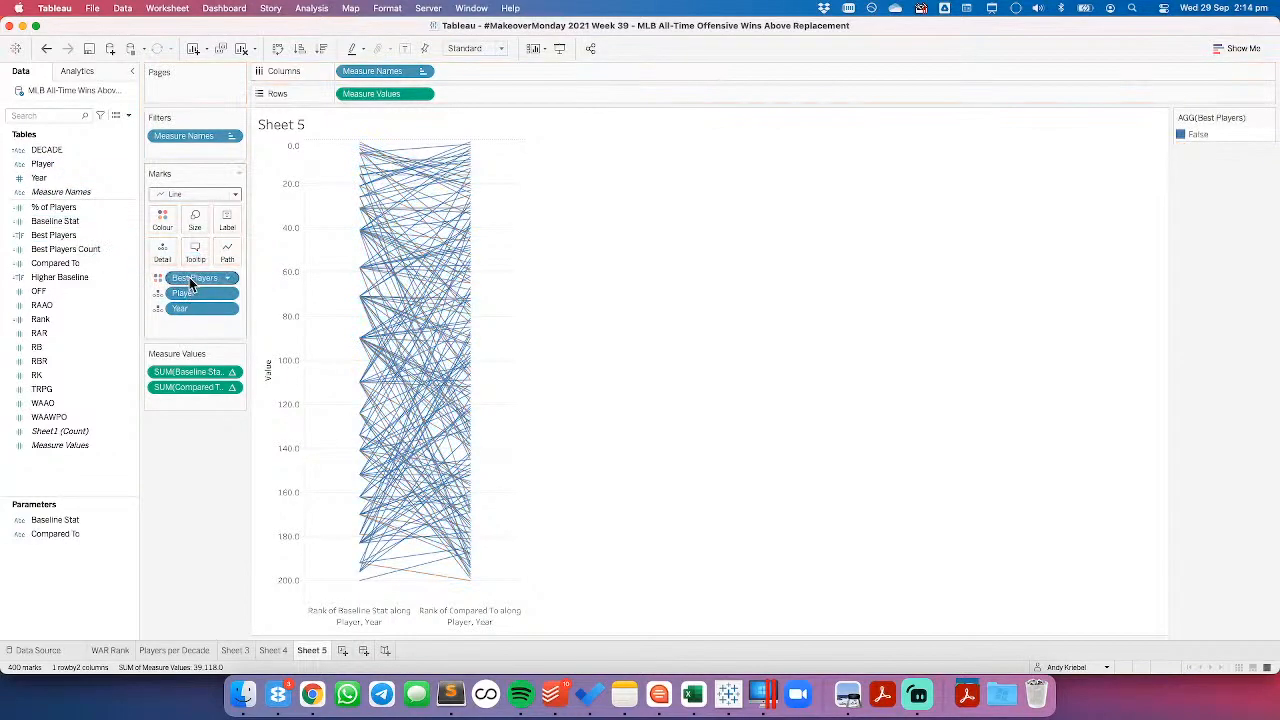
left_click(227, 278)
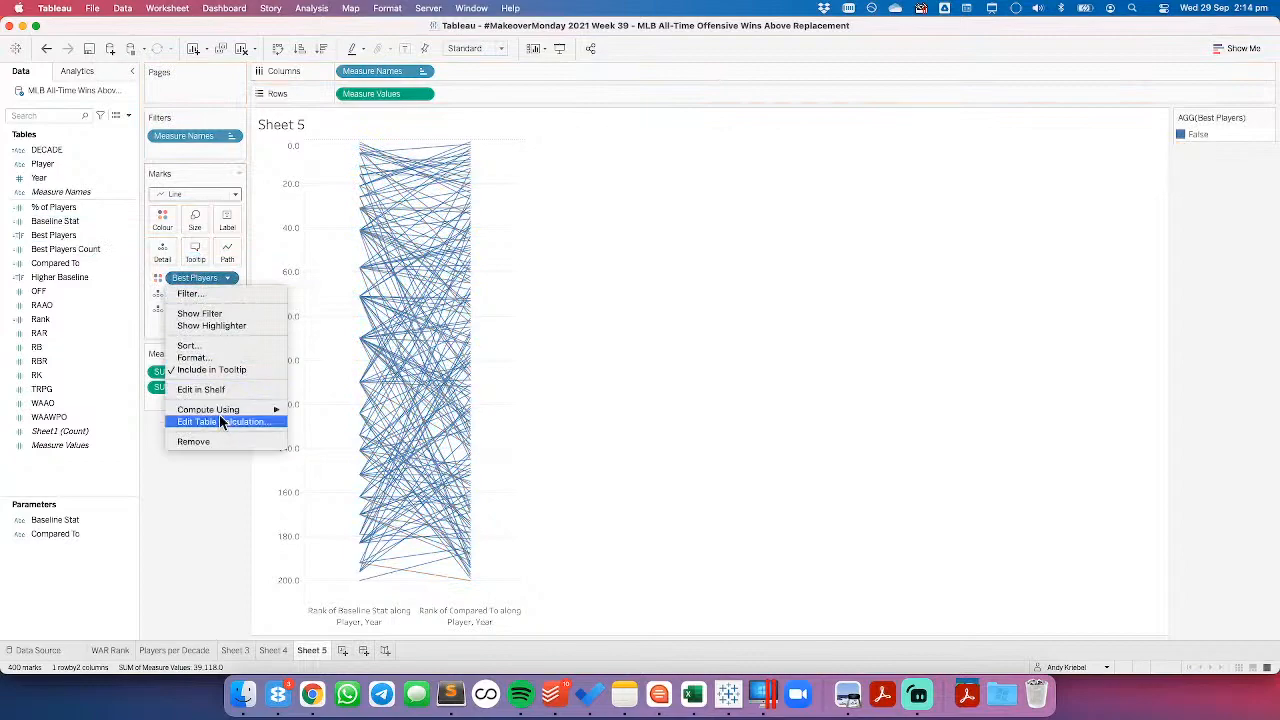
left_click(220, 420)
left_click(618, 211)
left_click(616, 233)
left_click(616, 247)
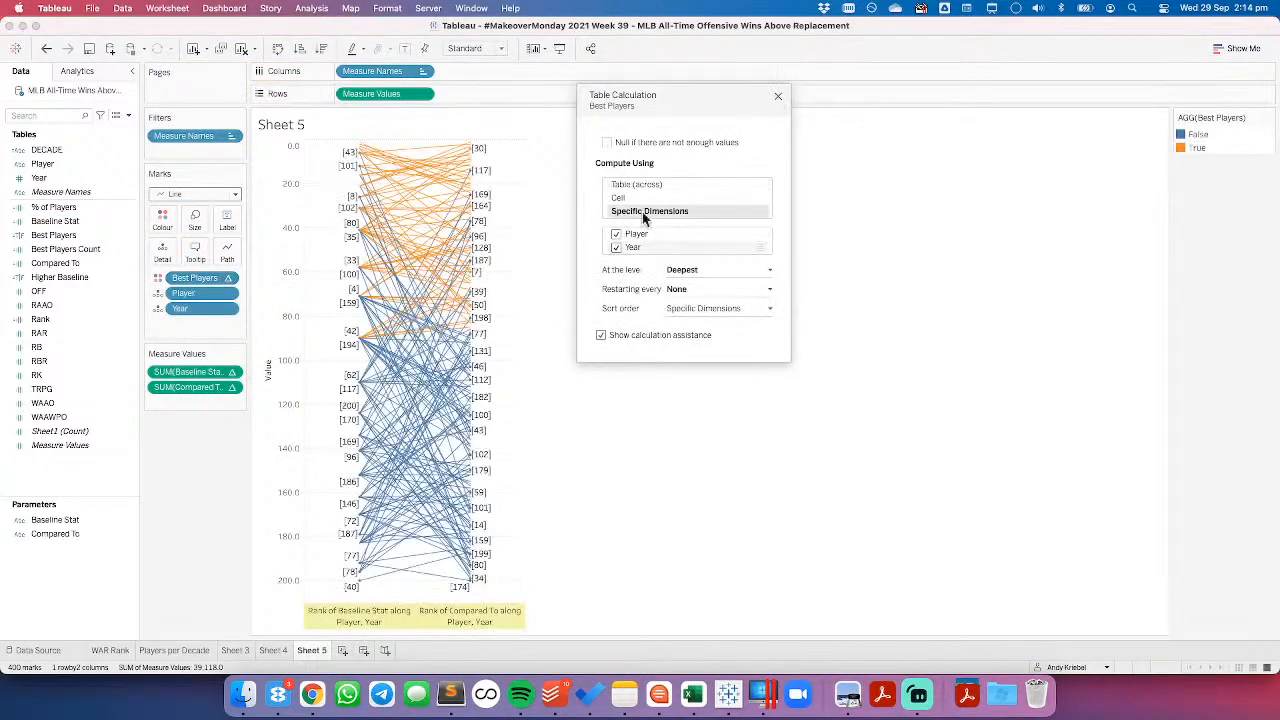
left_click(779, 98)
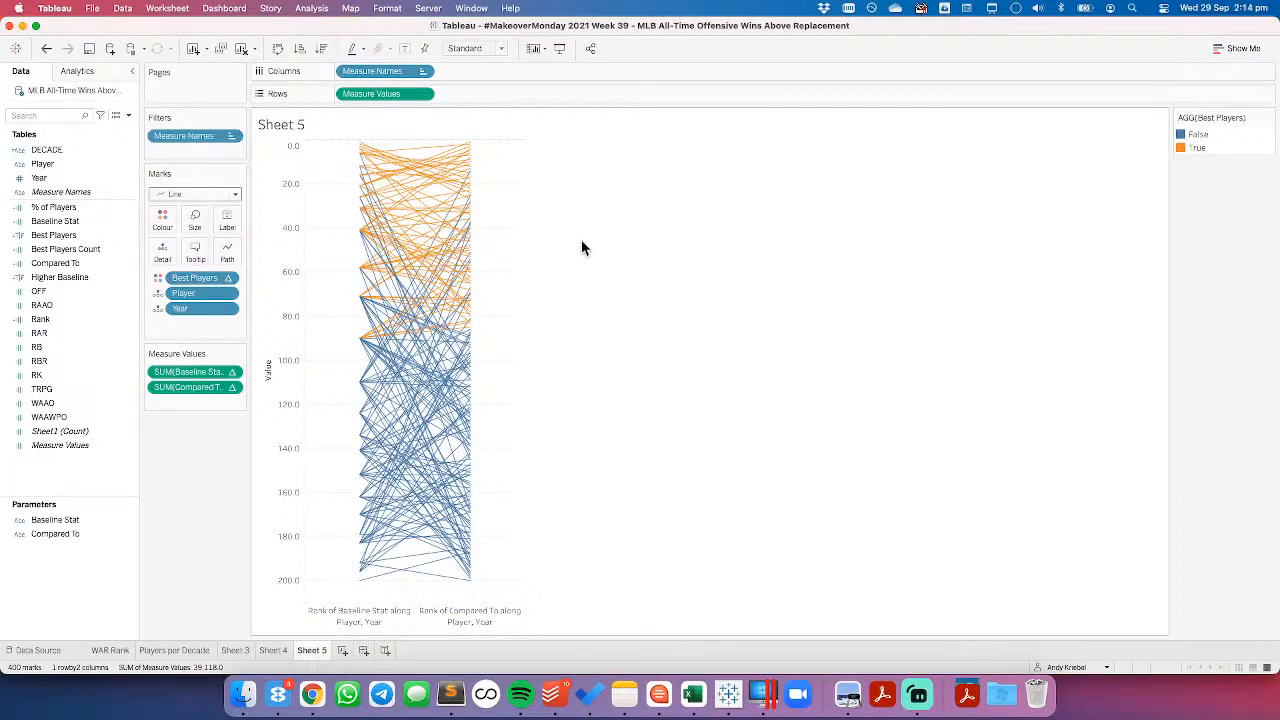
Step: Open the Best Players colour assignments, choose the True item and browse the available colour palettes
double_click(1224, 136)
left_click(485, 261)
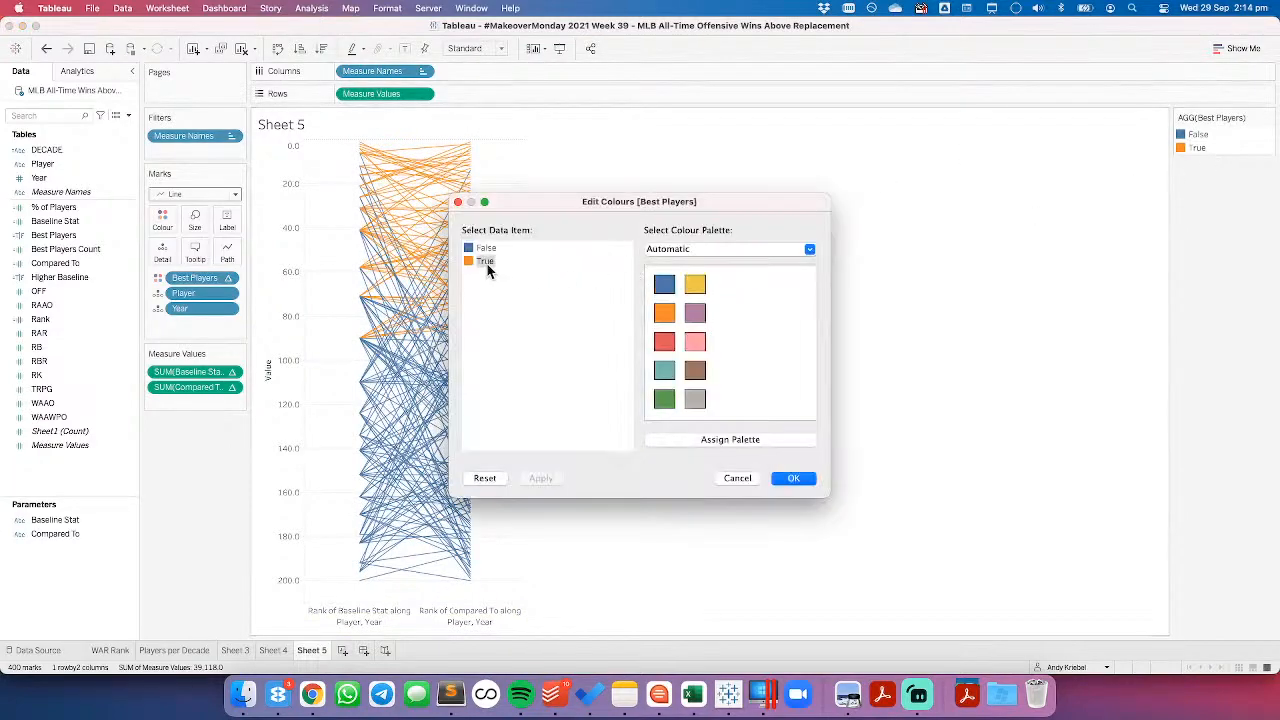
left_click(733, 250)
scroll(737, 270, "down", 5)
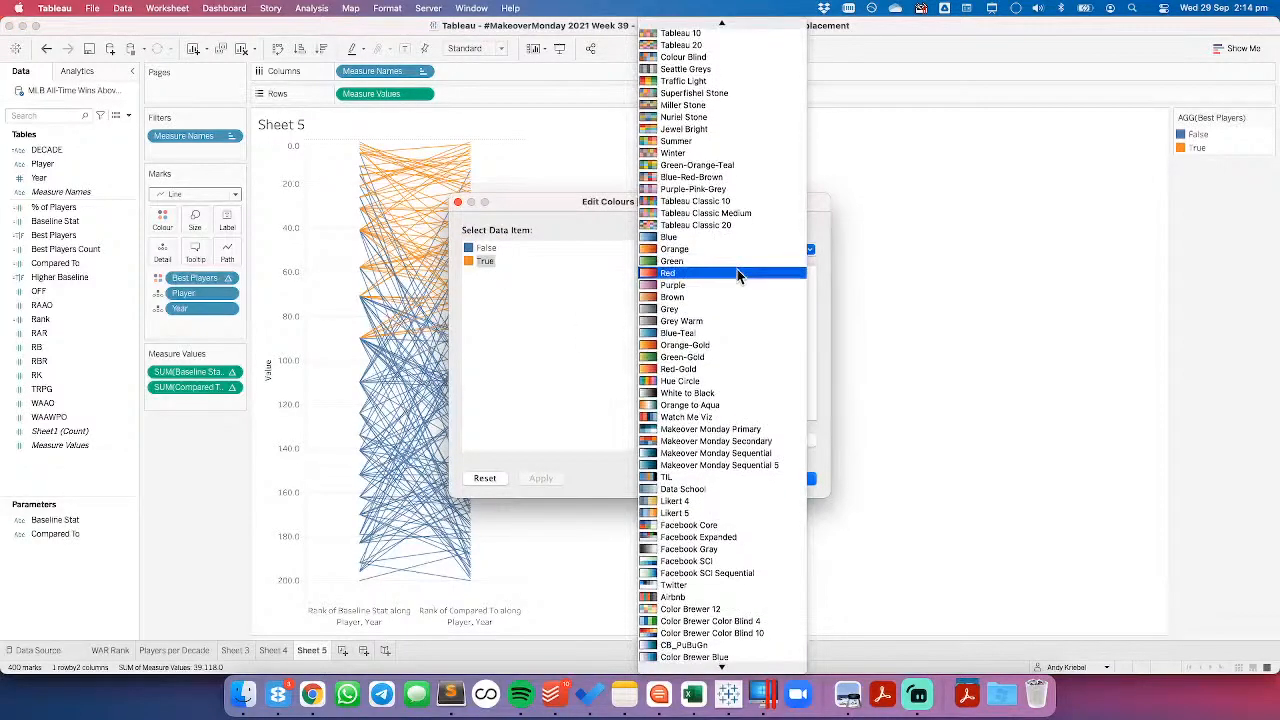
scroll(739, 276, "down", 10)
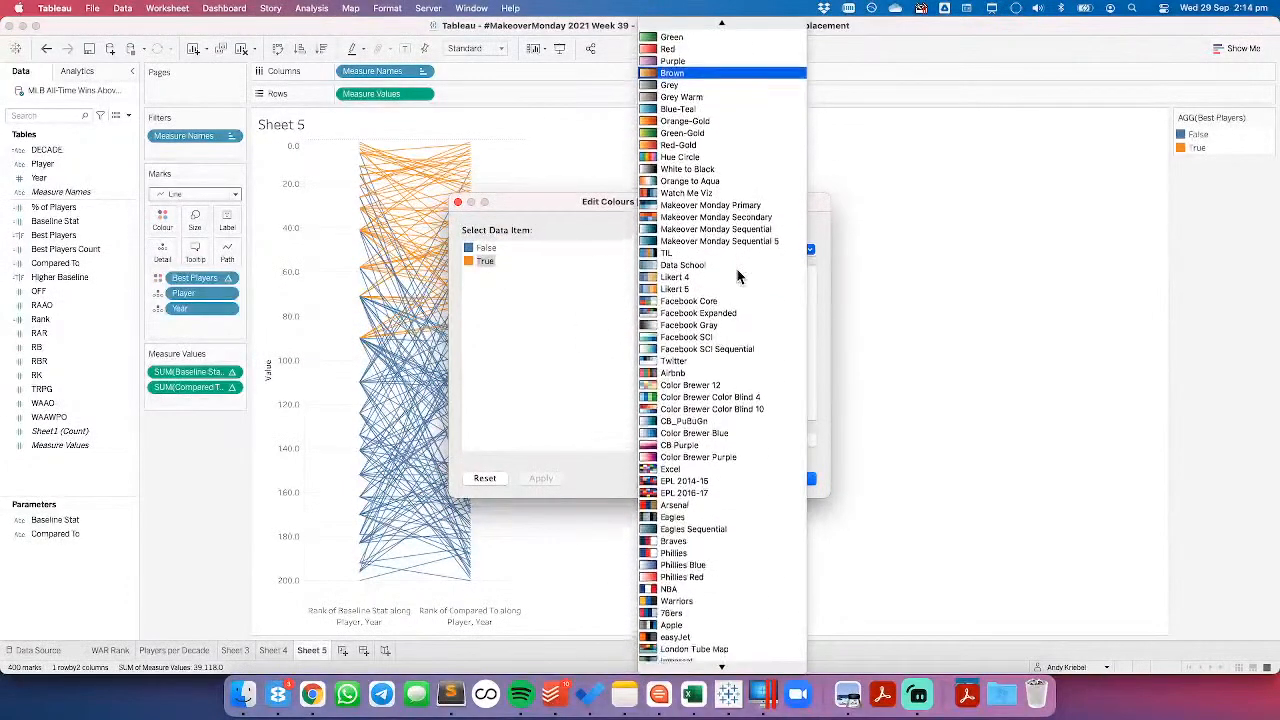
scroll(737, 272, "down", 2)
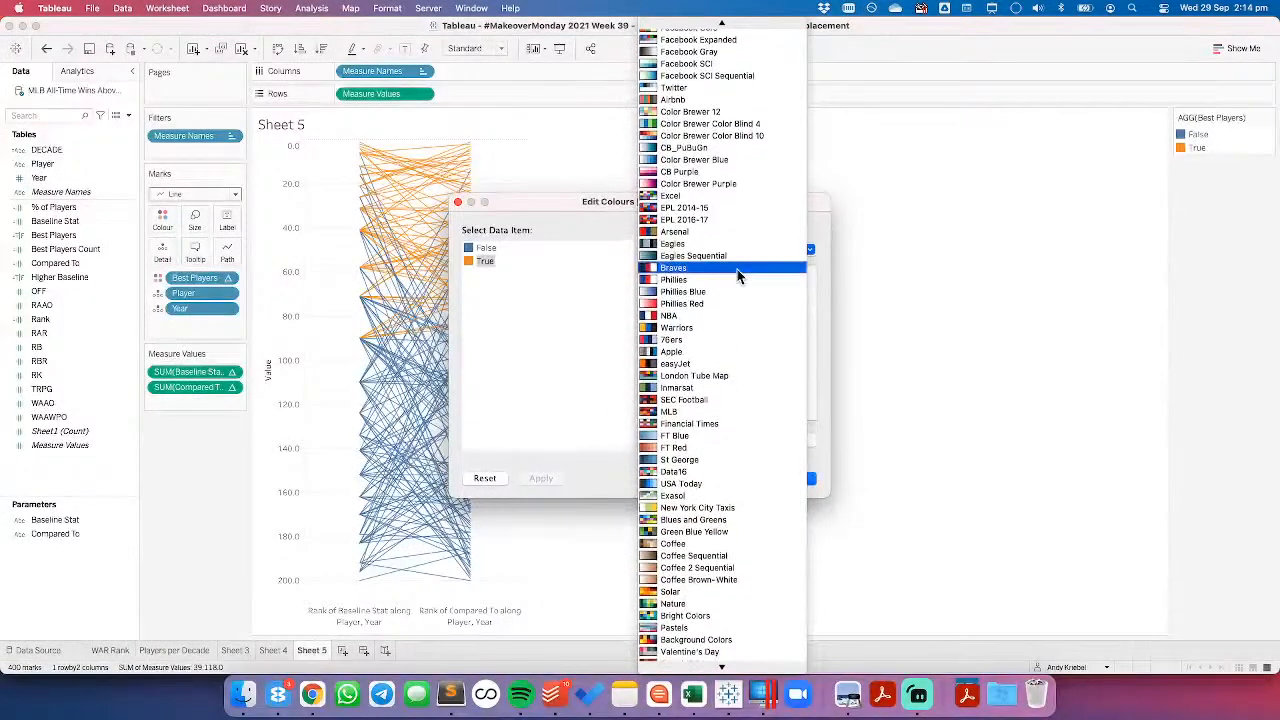
left_click(536, 370)
Step: Switch to Chrome, search Google for "official mlb color" in a new tab and open the Major League Baseball Logo Colors page
key("super+Tab")
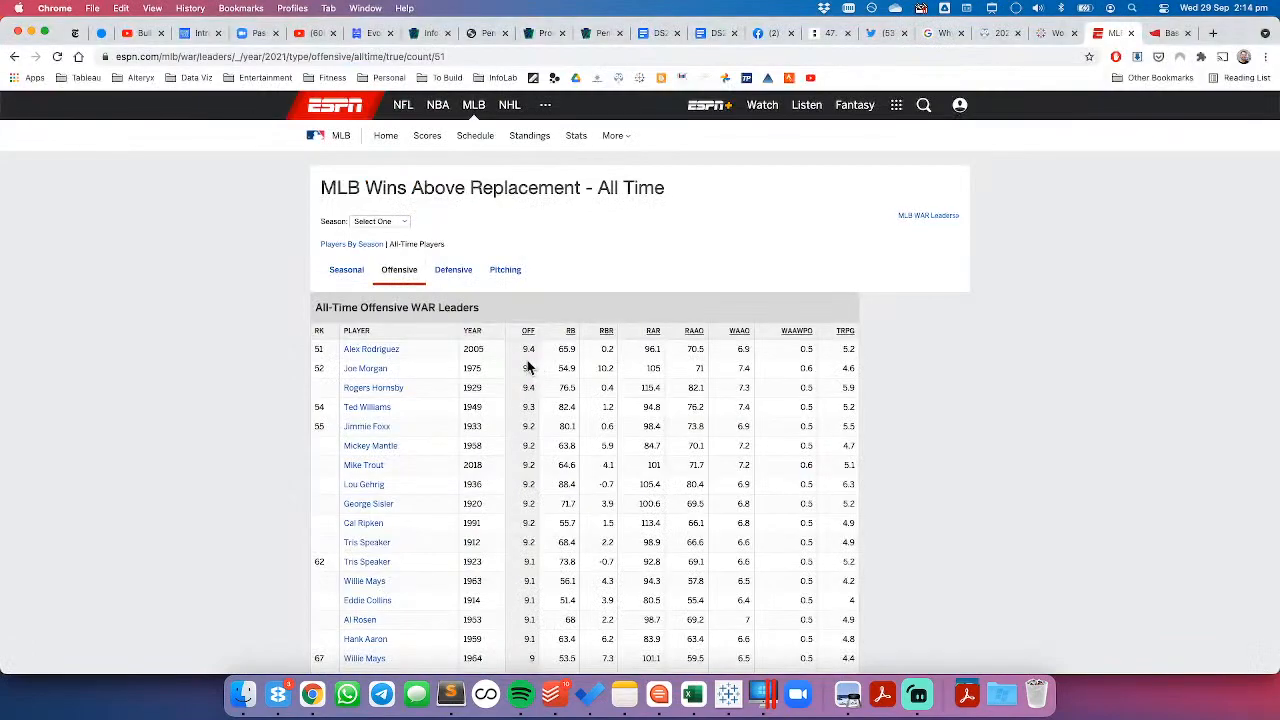
left_click(1213, 35)
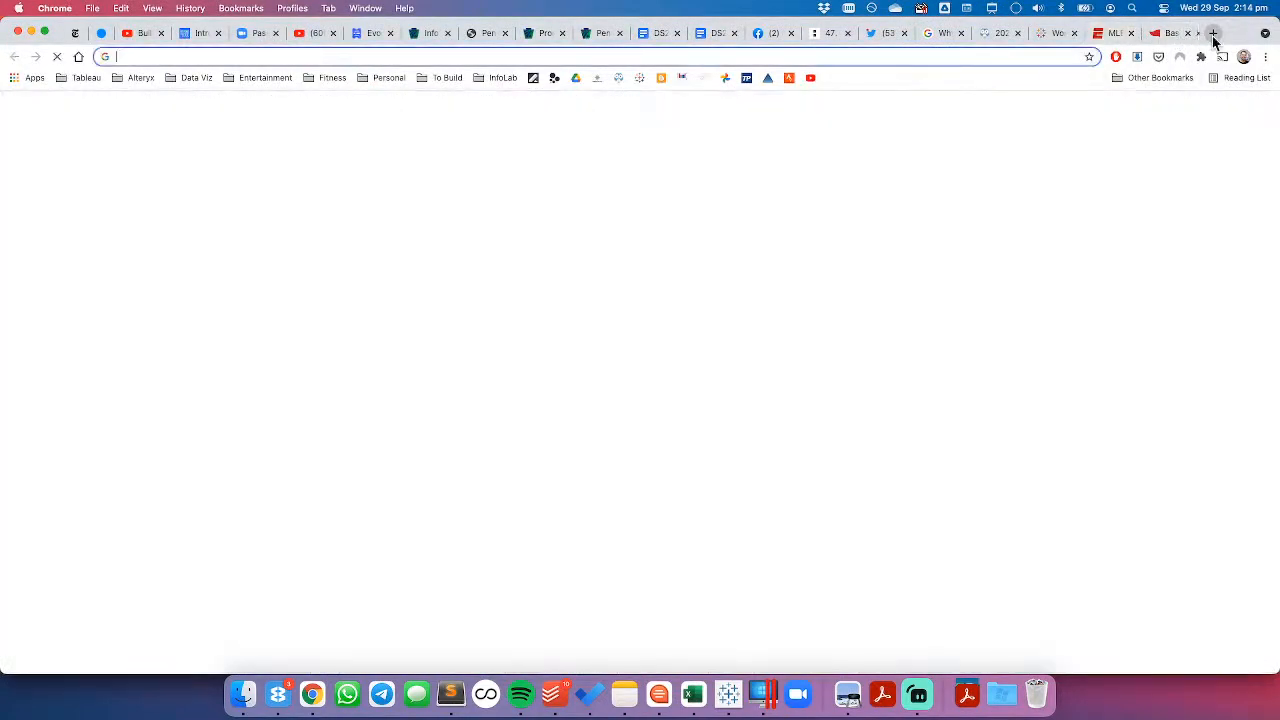
type("official")
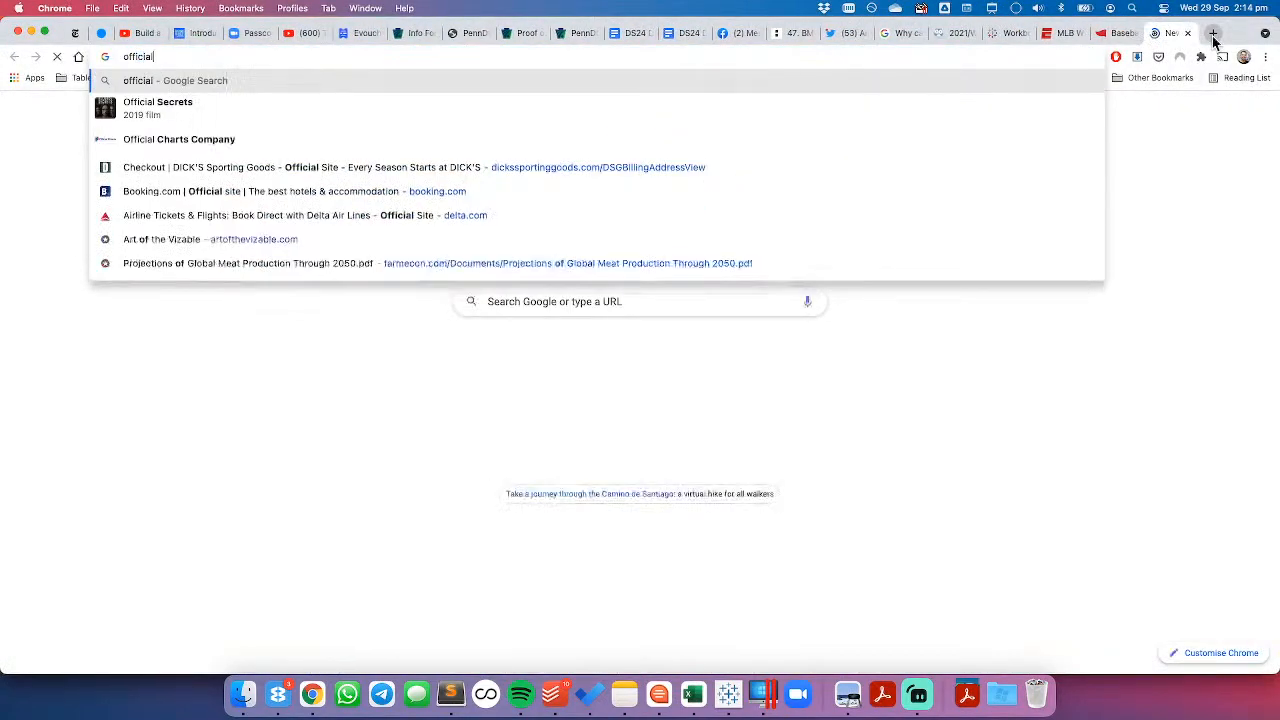
type(" mlb color")
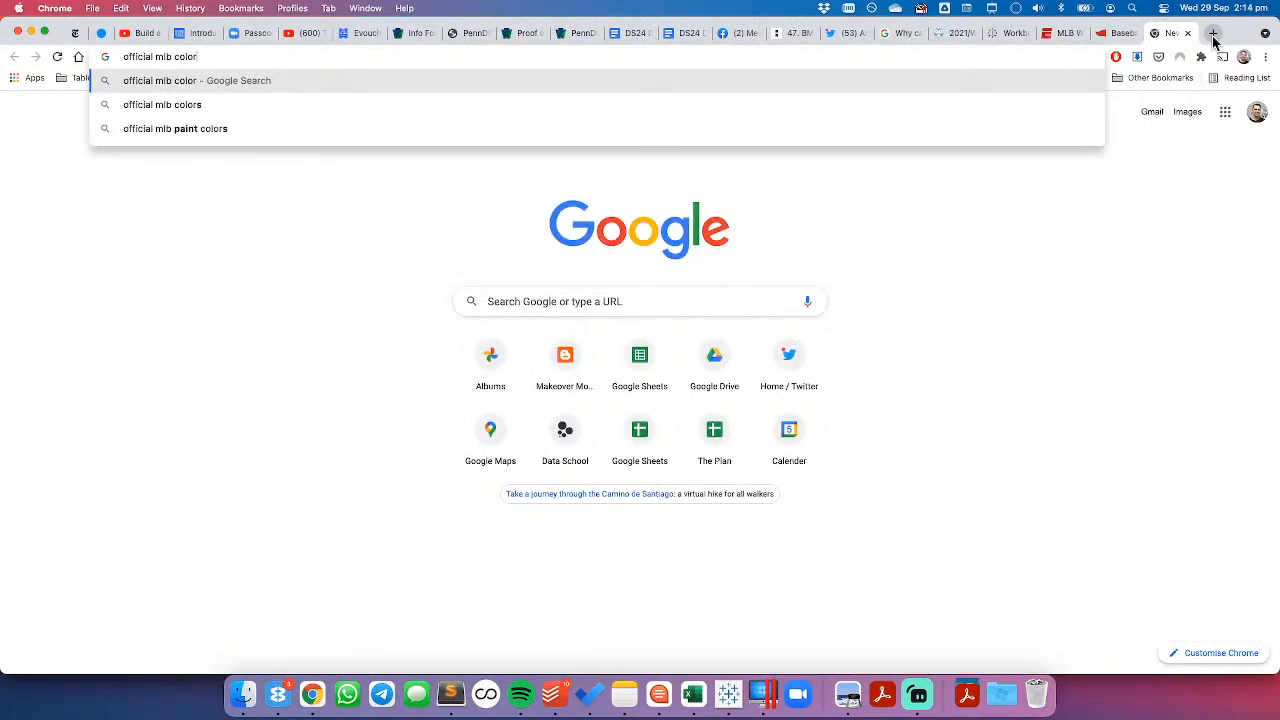
key("Return")
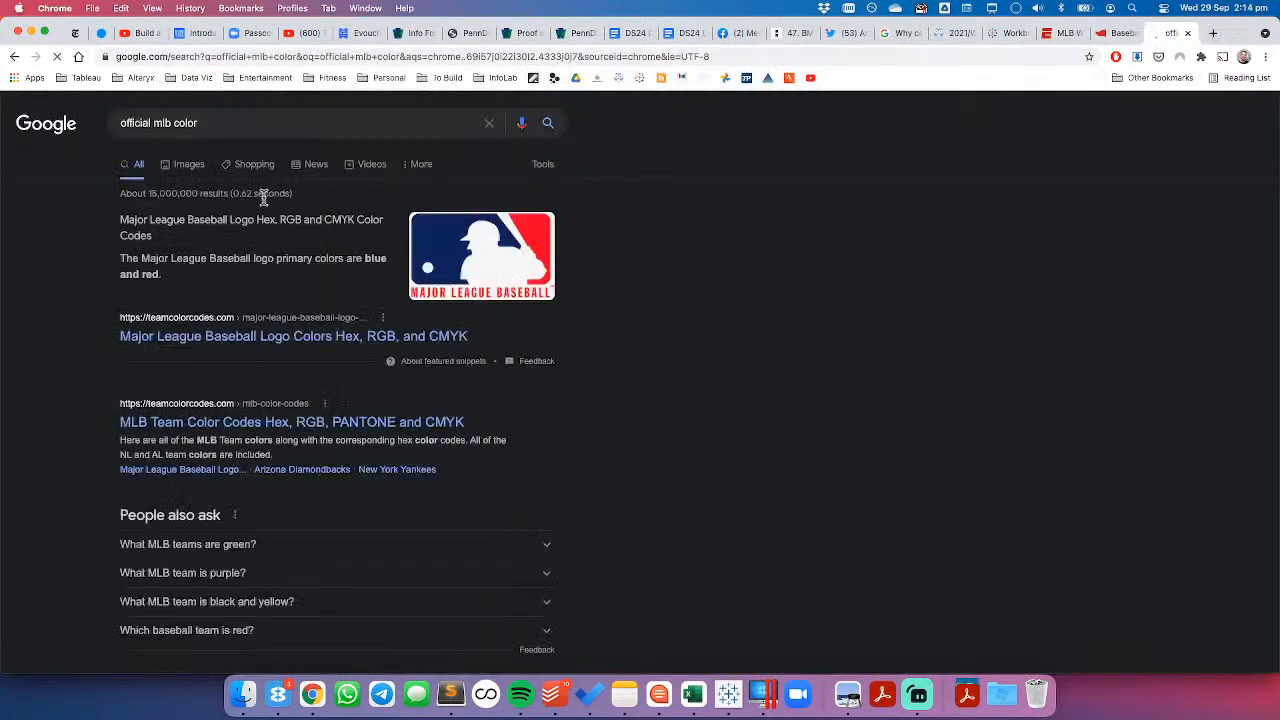
left_click(255, 340)
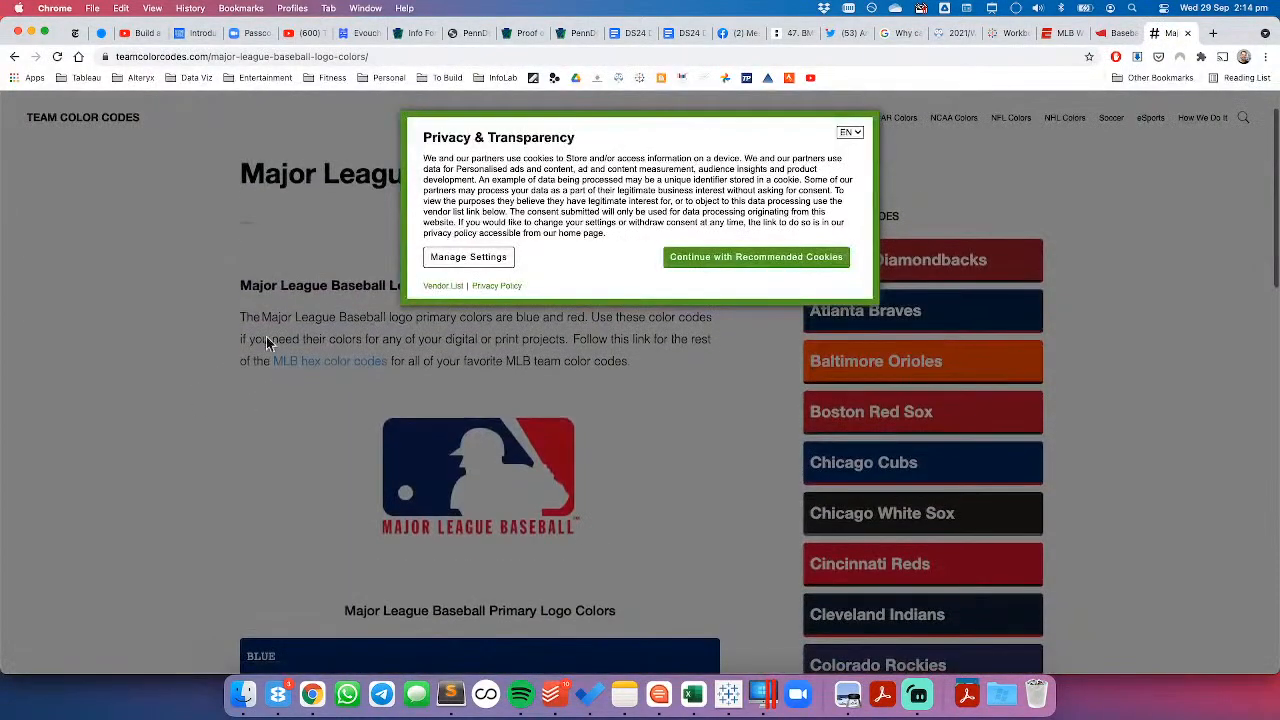
Step: Turn off every Legitimate Interest purpose in the site's cookie settings and save them
left_click(462, 260)
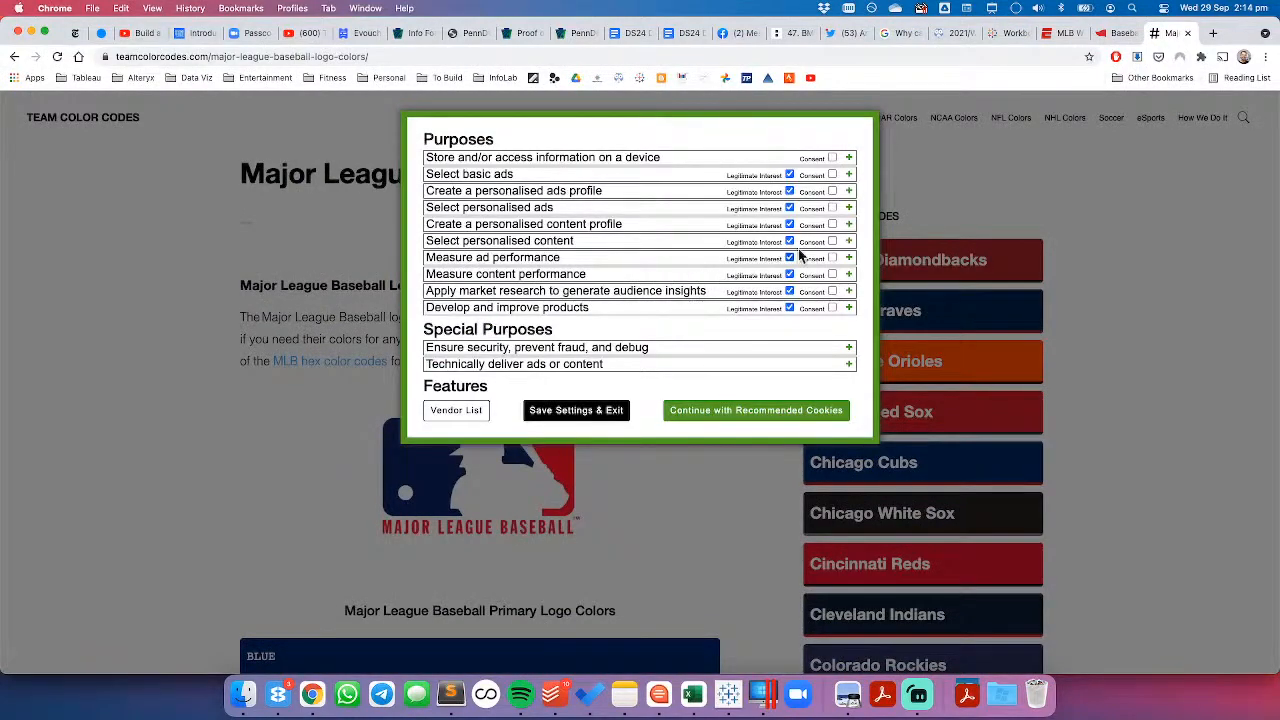
left_click(789, 174)
left_click(789, 191)
left_click(789, 208)
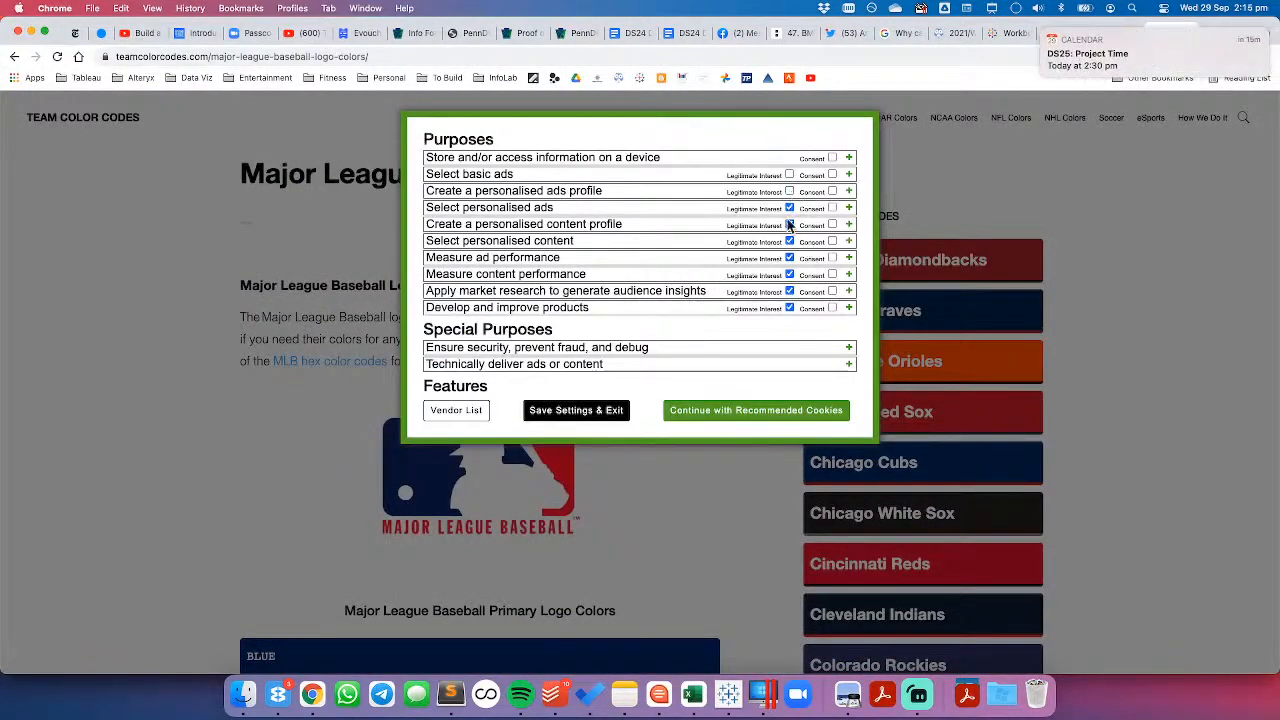
left_click(789, 224)
left_click(789, 241)
left_click(789, 257)
left_click(789, 274)
left_click(789, 291)
left_click(789, 308)
scroll(749, 268, "down", 3)
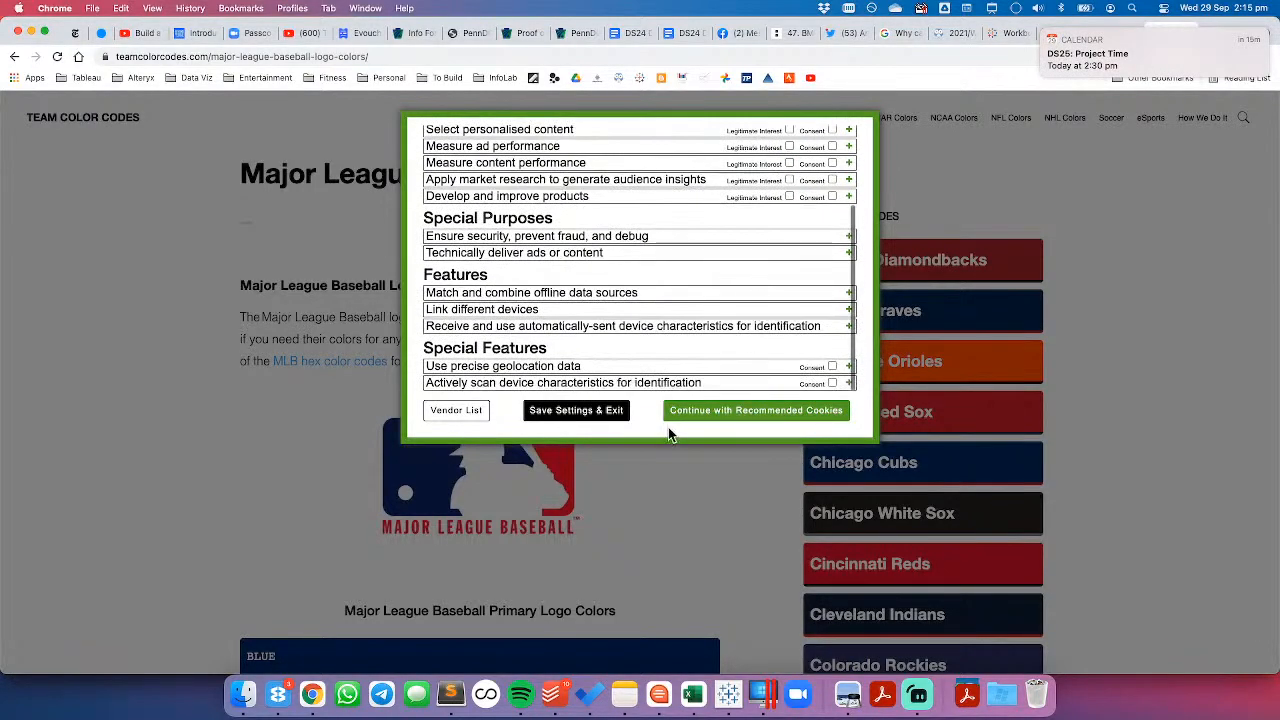
left_click(601, 419)
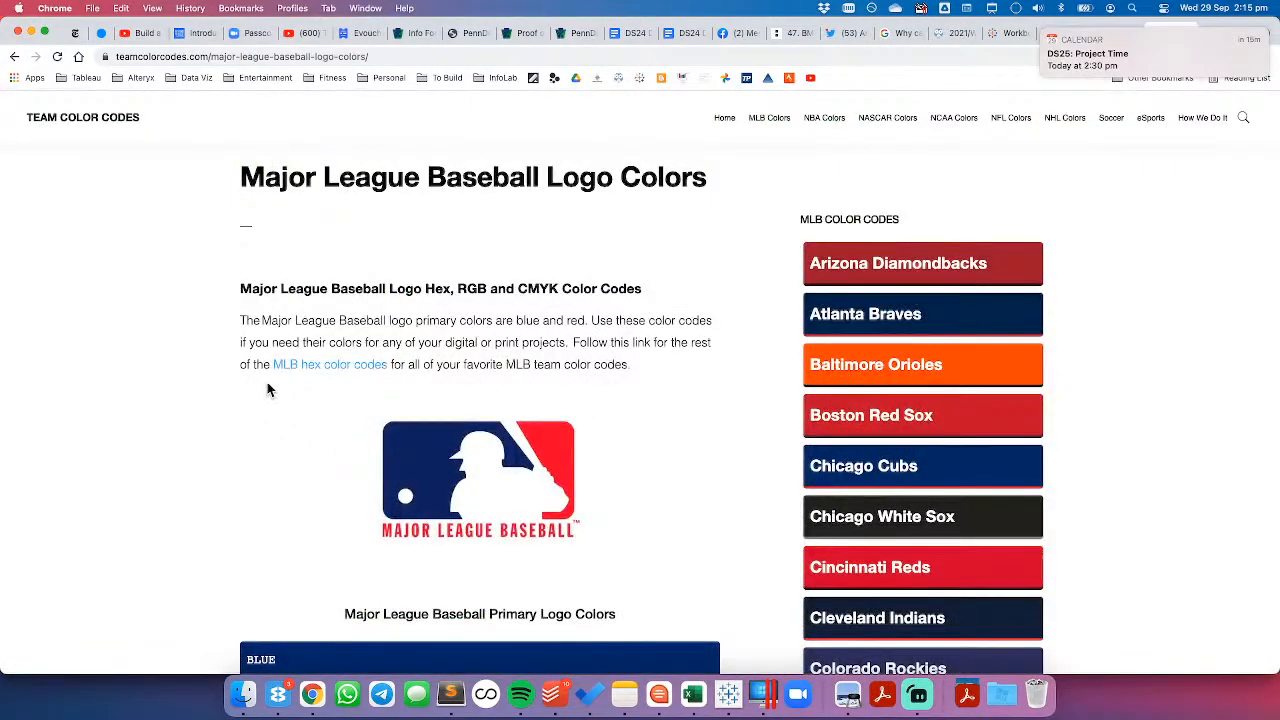
Step: Copy the hex code D50032 of the red Major League Baseball primary logo colour
scroll(268, 389, "down", 3)
scroll(268, 389, "down", 5)
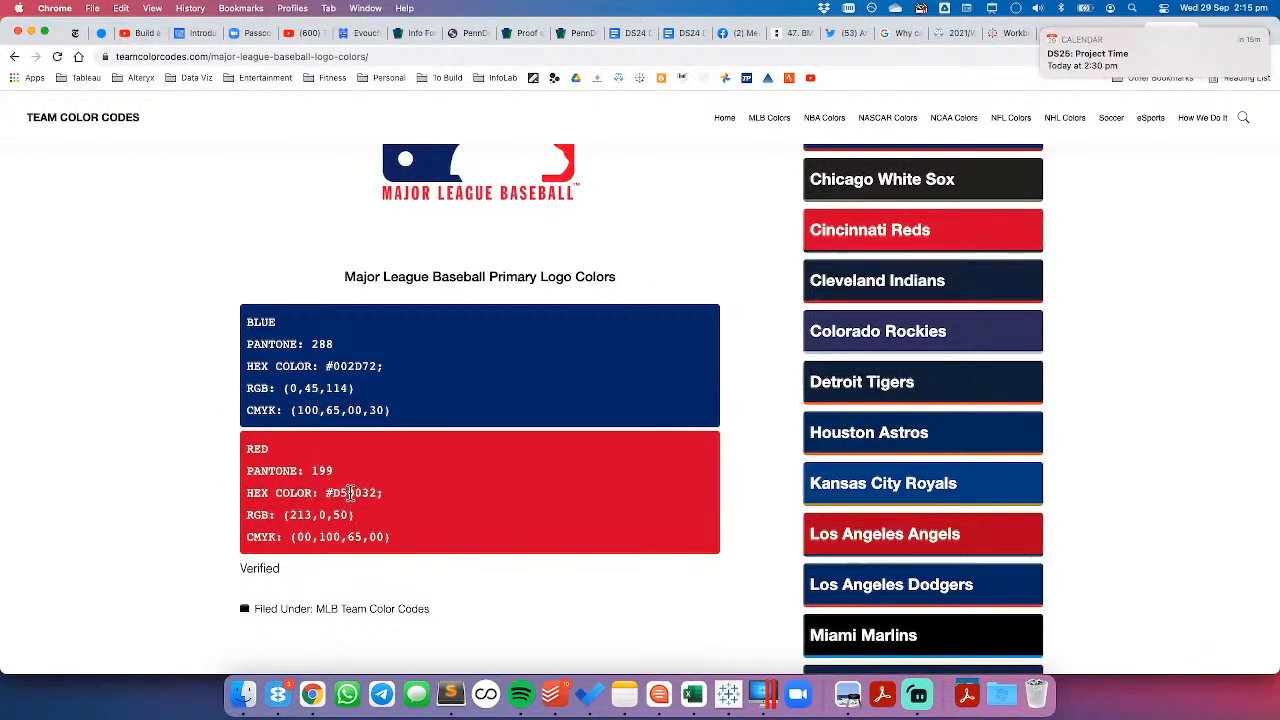
double_click(351, 492)
key("super+c")
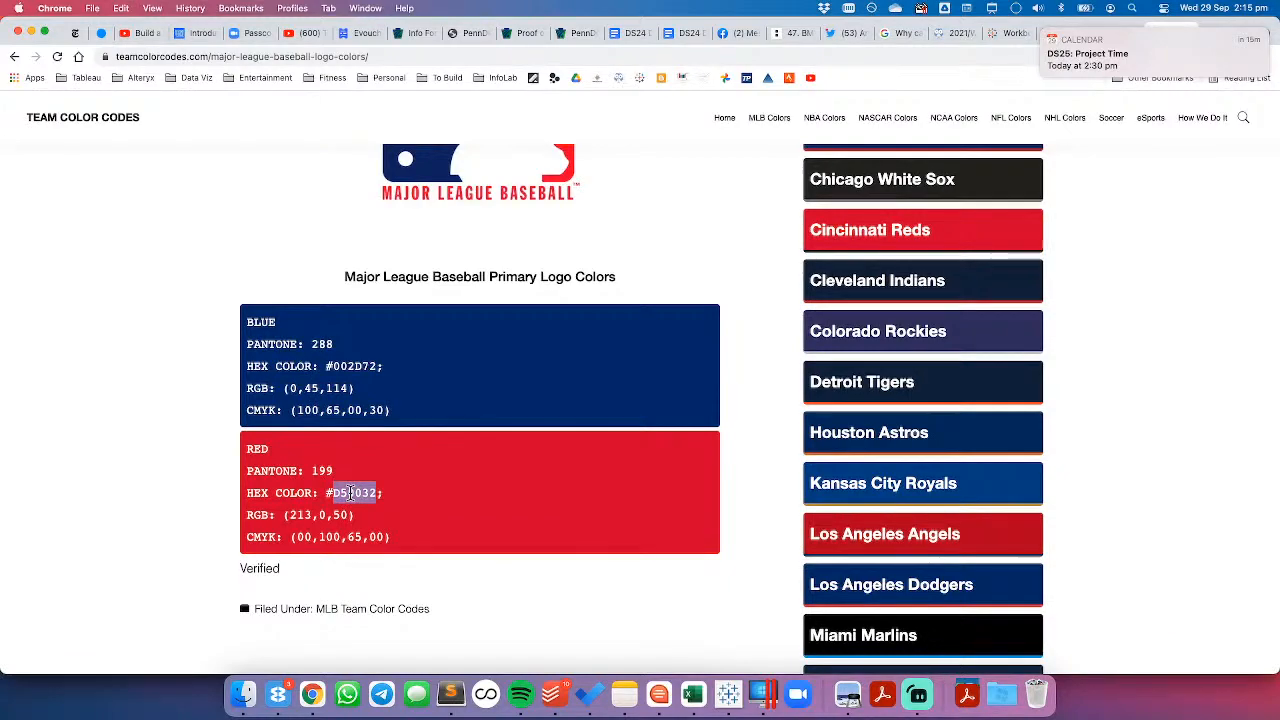
Step: Switch back to Tableau and set the True item's colour to the copied hex code D50032
key("super+Tab")
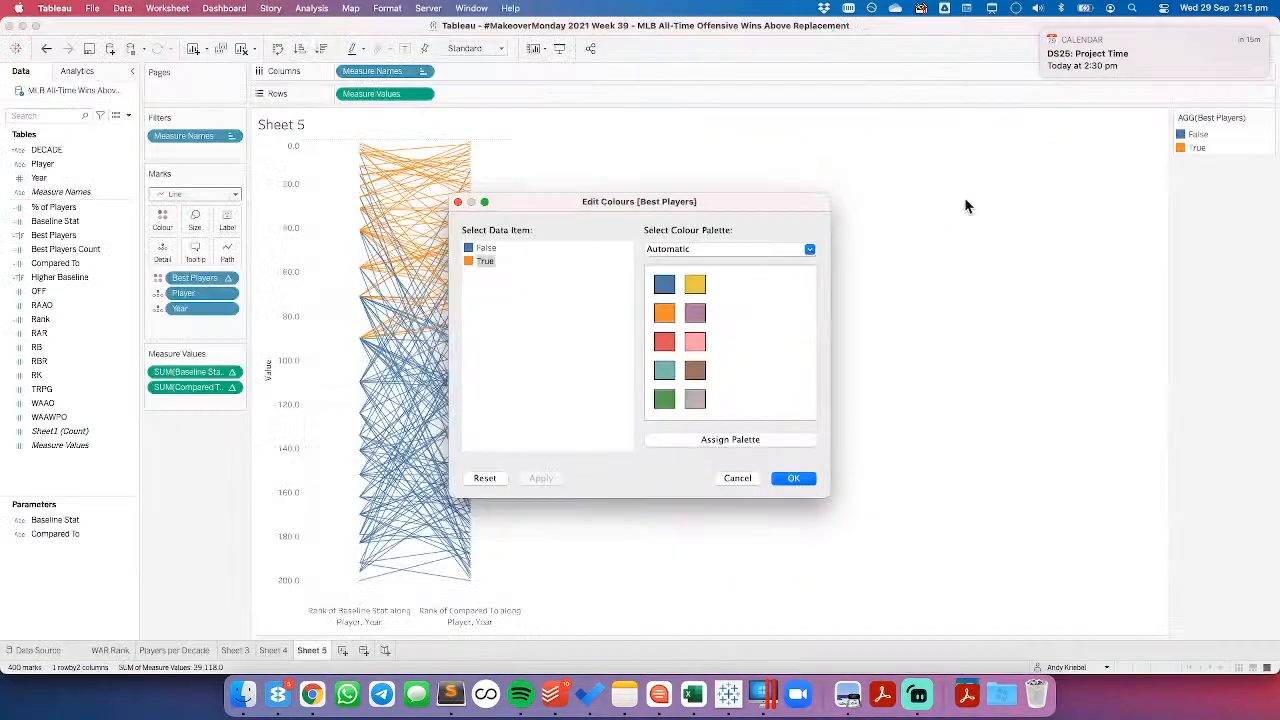
double_click(482, 261)
double_click(333, 361)
key("super+v")
left_click(331, 480)
Step: Colour the False item with the lightest grey of the Seattle Greys palette and order True before False in the Best Players legend
left_click(665, 249)
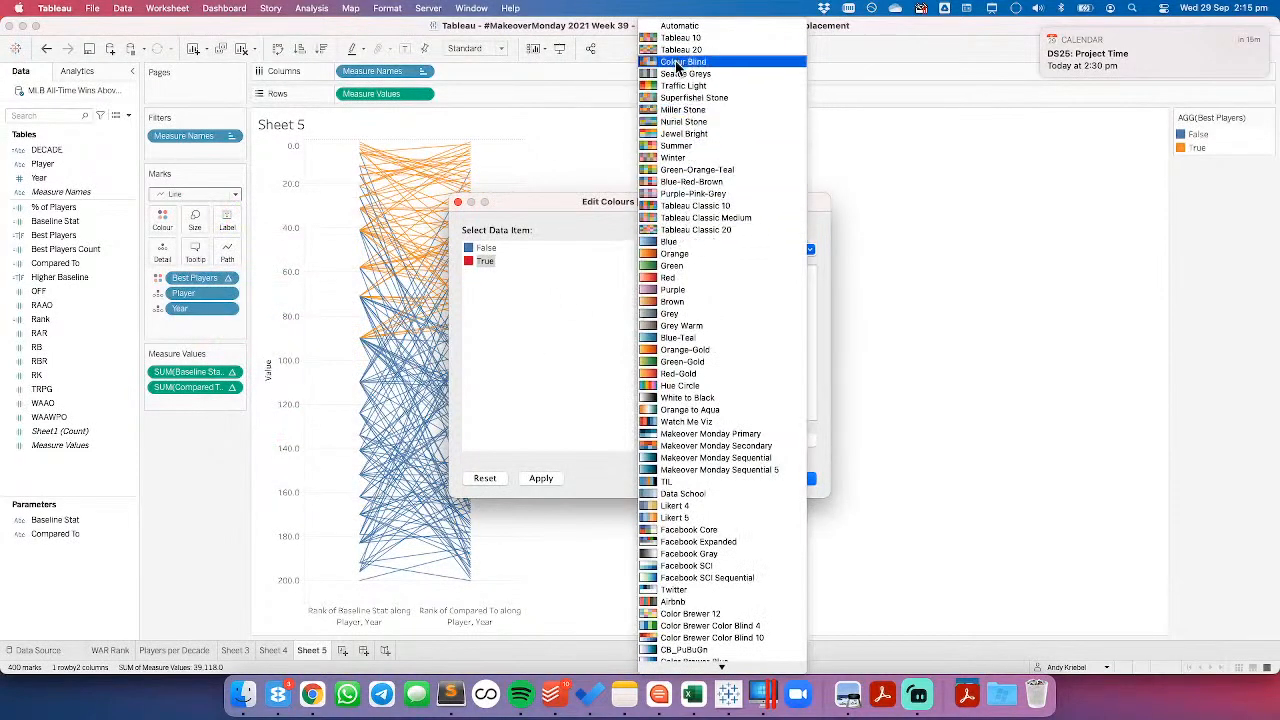
left_click(690, 97)
left_click(484, 247)
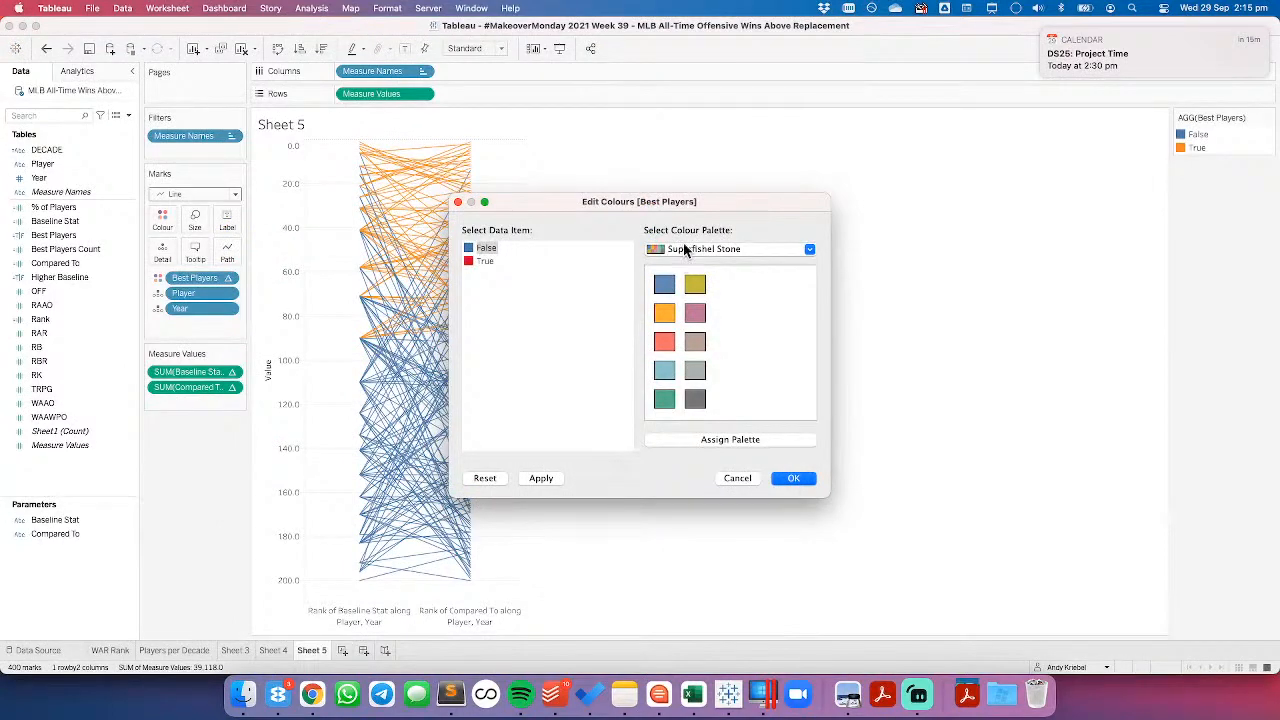
left_click(685, 249)
scroll(714, 236, "up", 3)
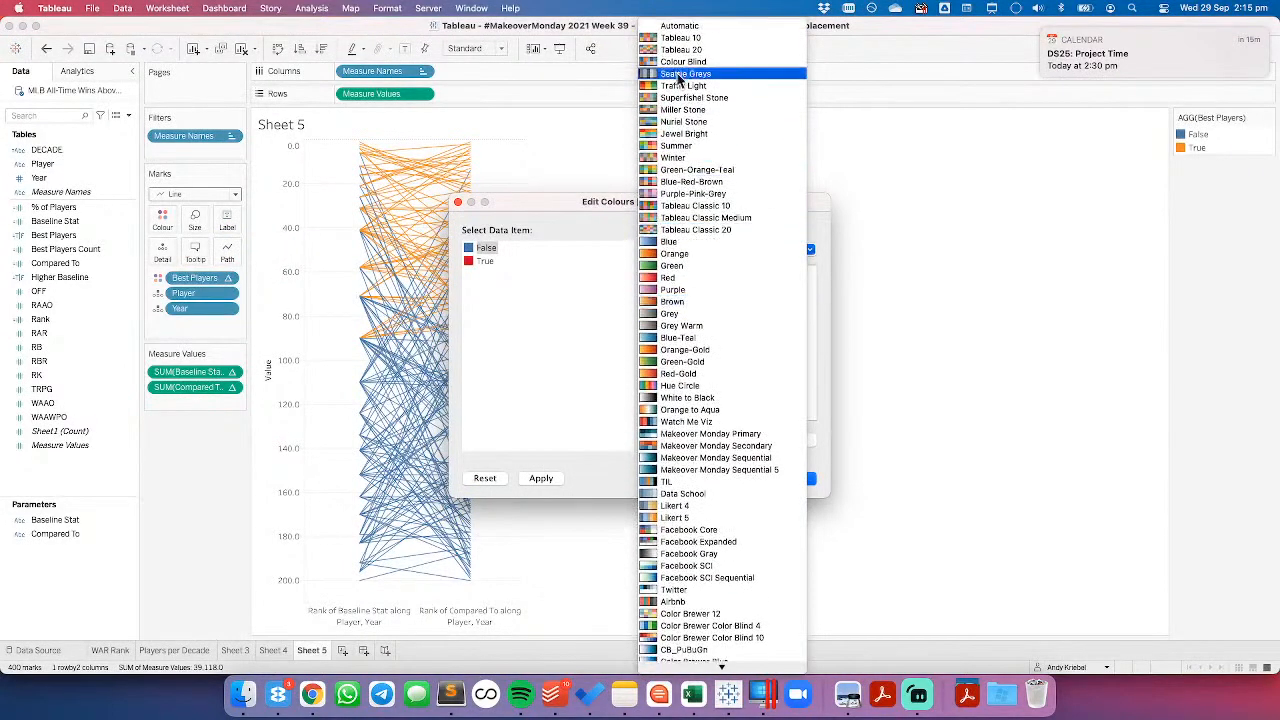
left_click(680, 86)
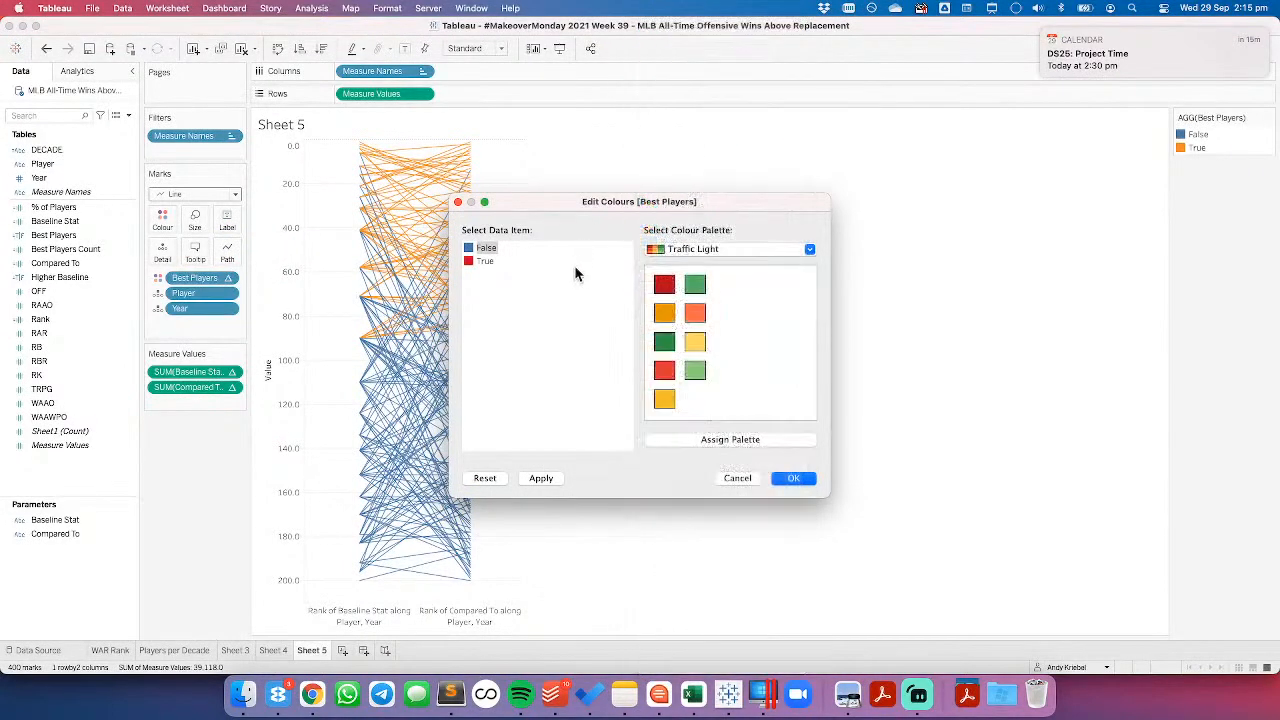
left_click(700, 250)
scroll(706, 88, "up", 2)
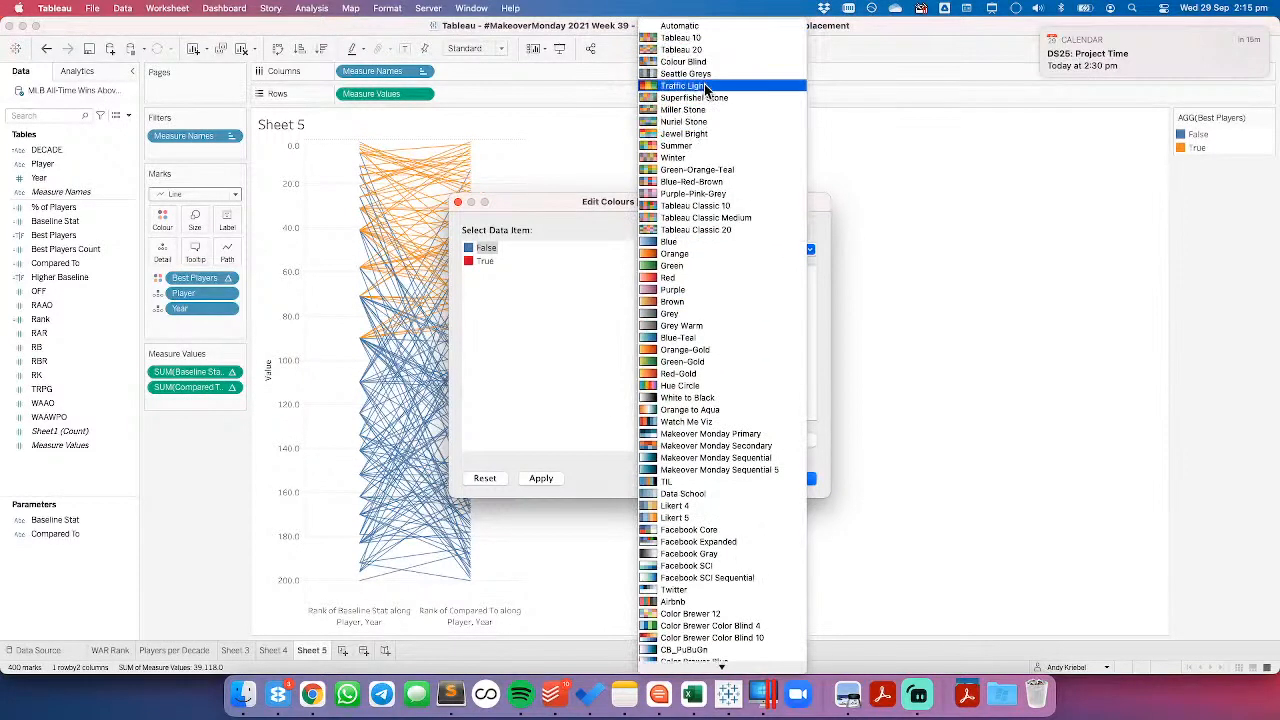
left_click(686, 73)
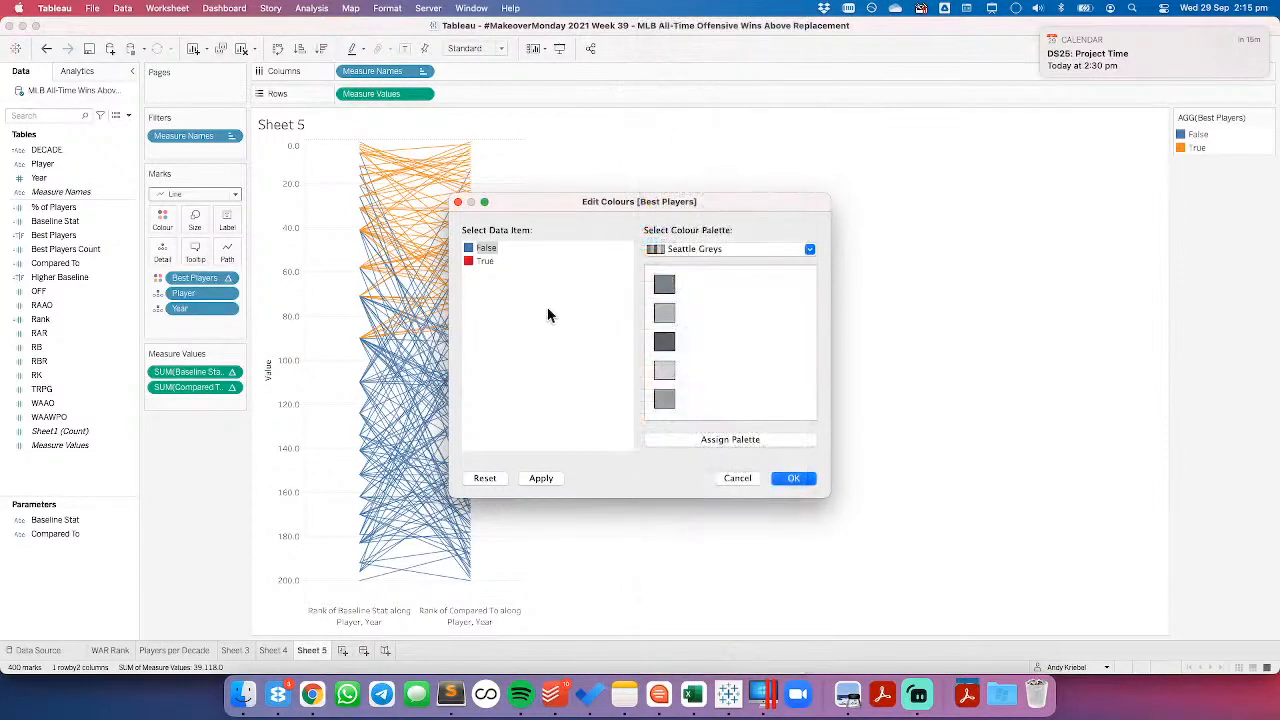
left_click(664, 370)
left_click(790, 478)
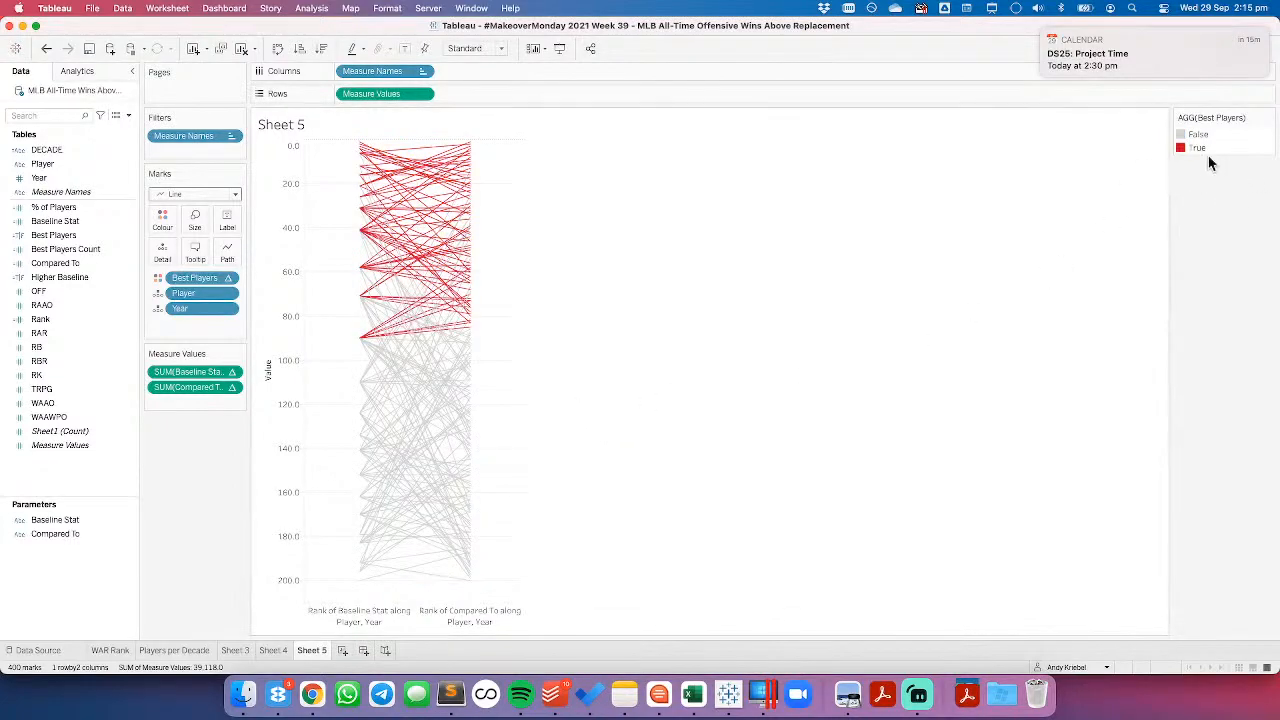
left_click(1238, 150)
left_click(1238, 150)
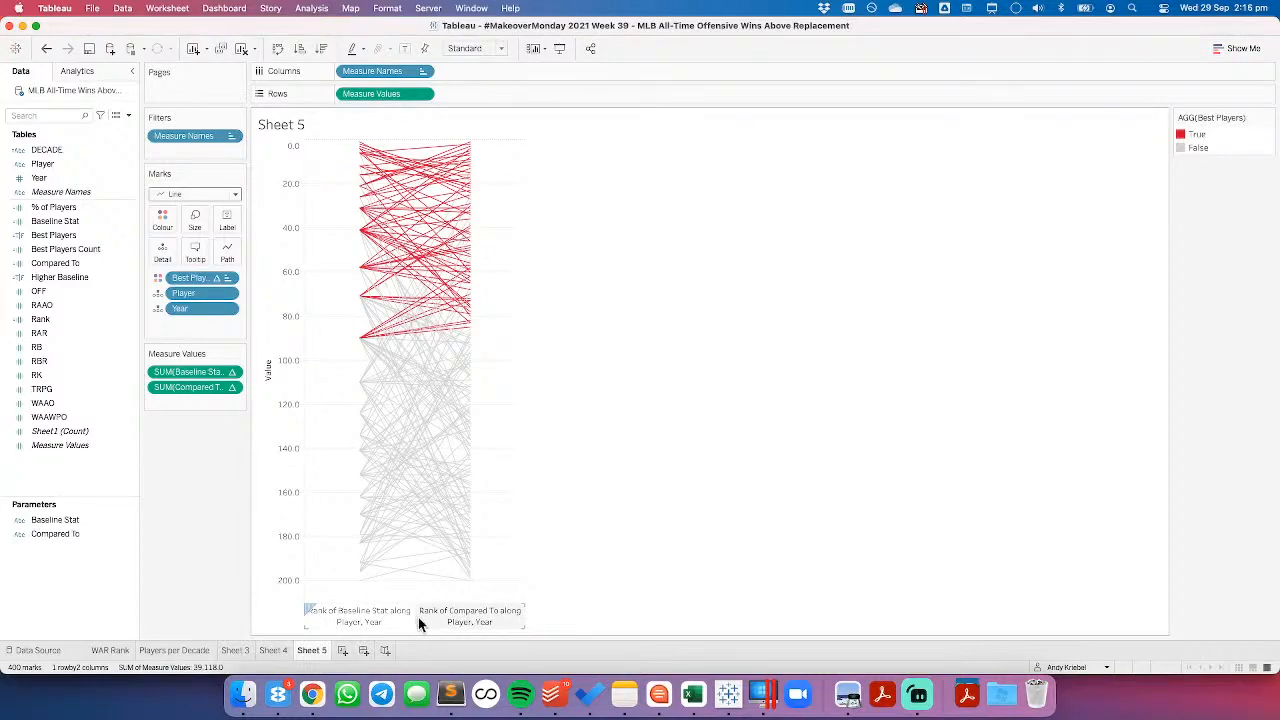
Step: Create a new dashboard and set its fixed size to 700 px wide by 800 px high
left_click(272, 650)
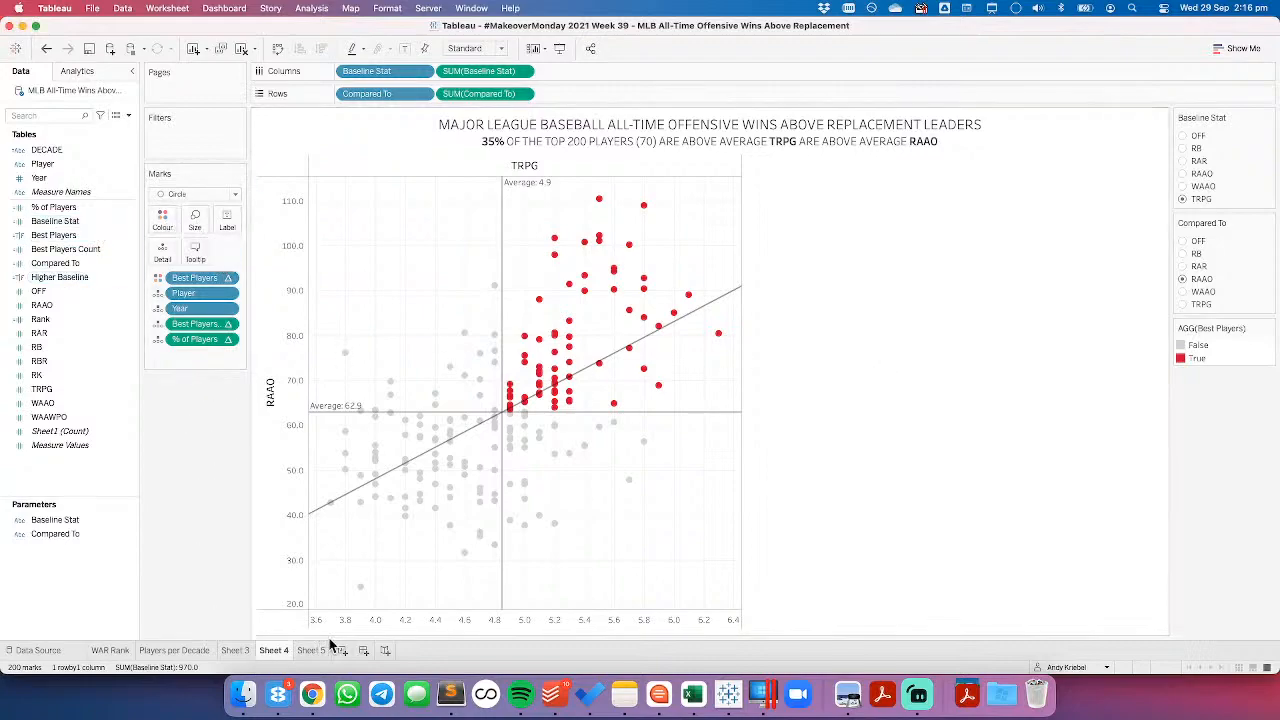
left_click(362, 652)
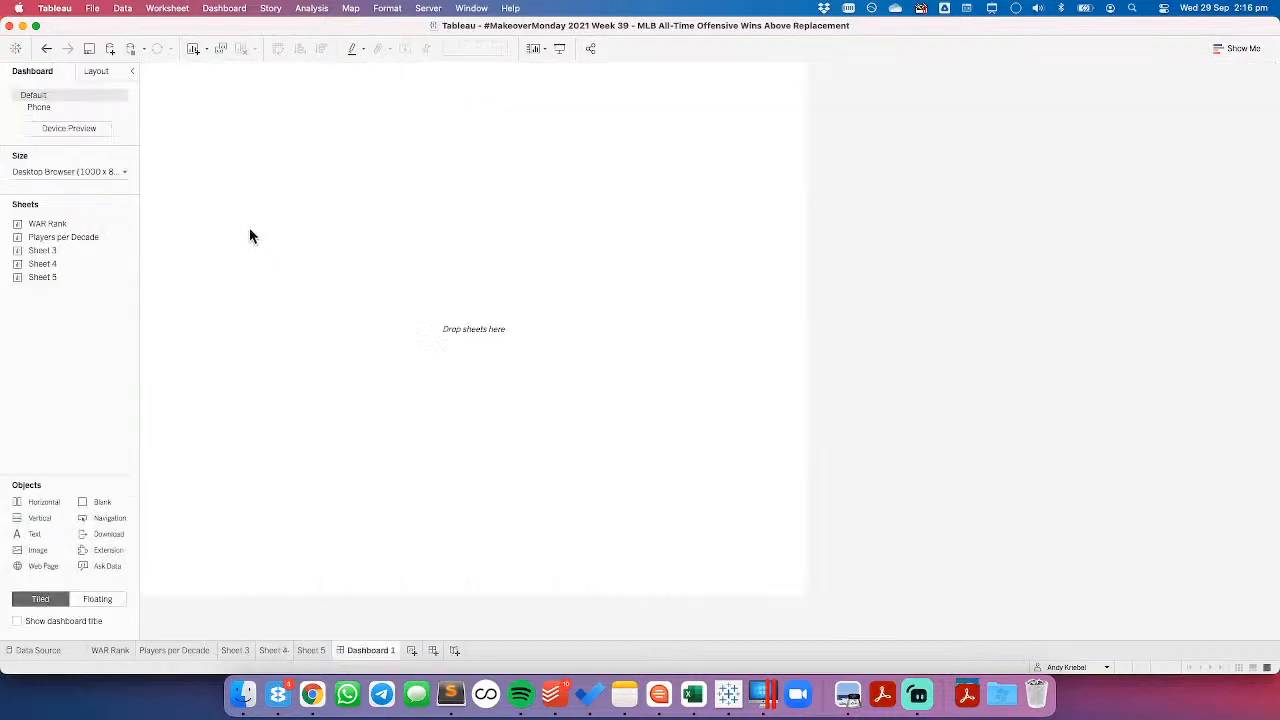
left_click(64, 171)
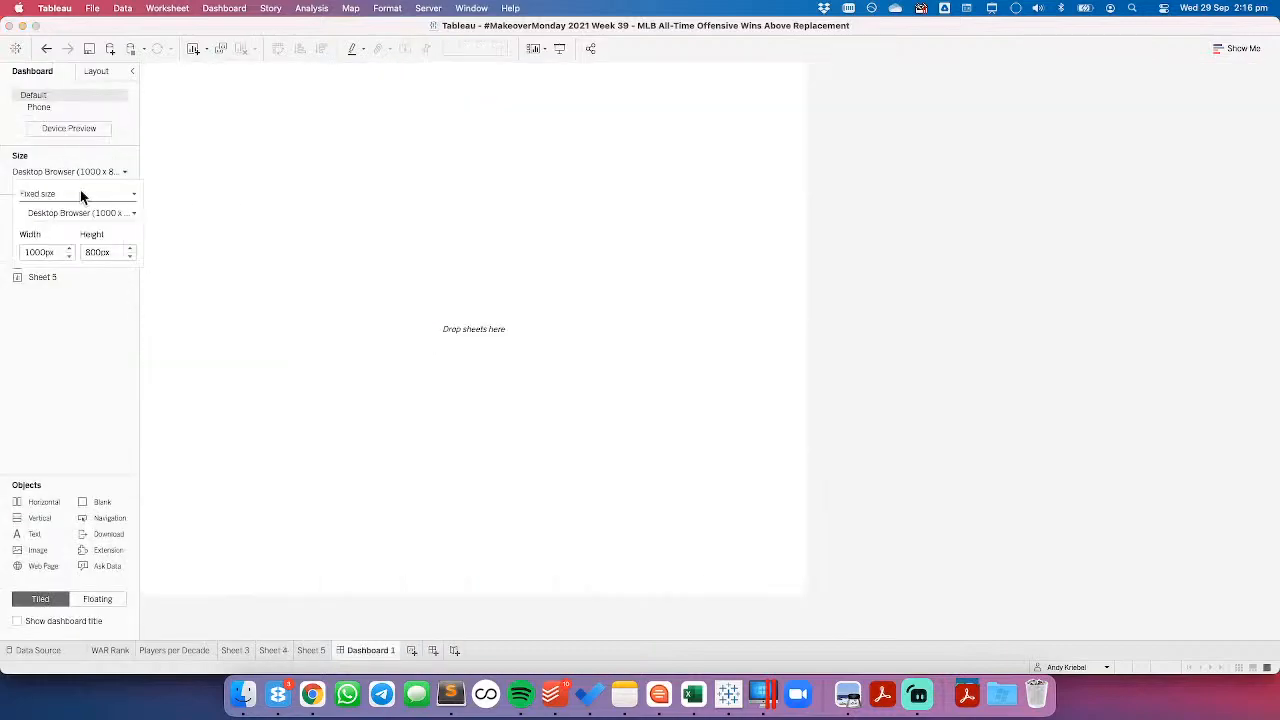
left_click(70, 256)
left_click(70, 256)
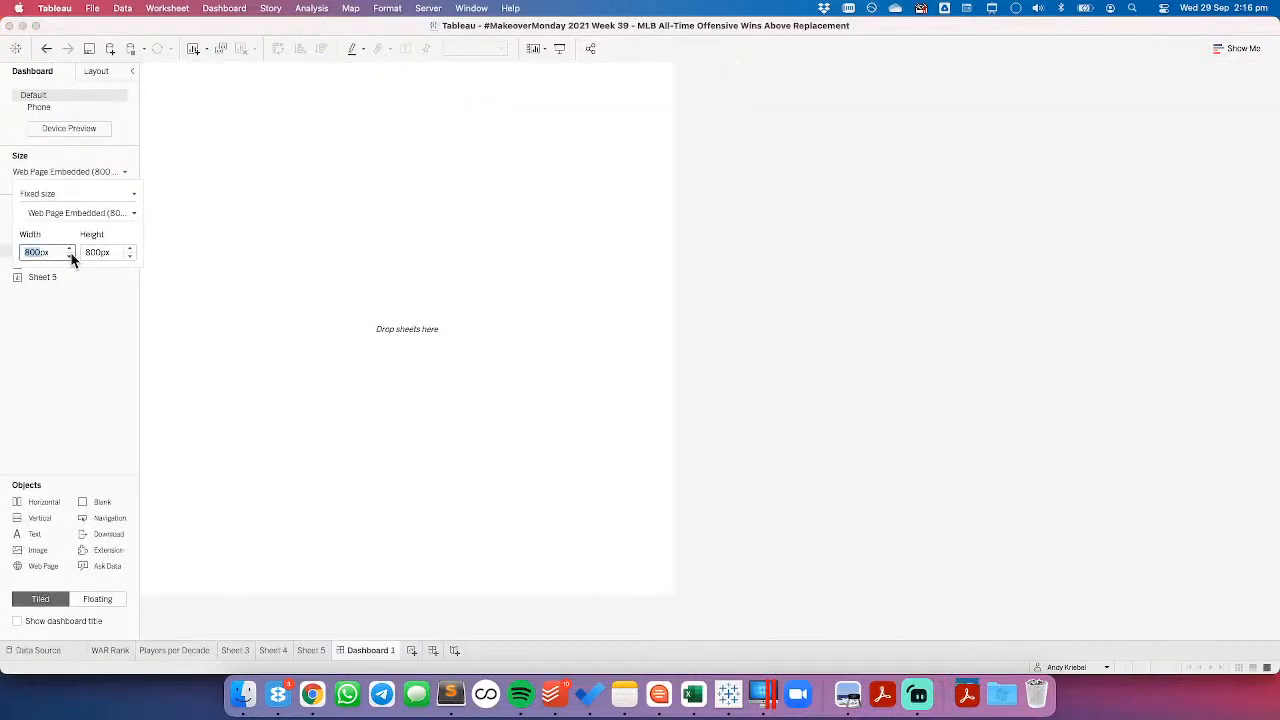
left_click(129, 256)
left_click(84, 350)
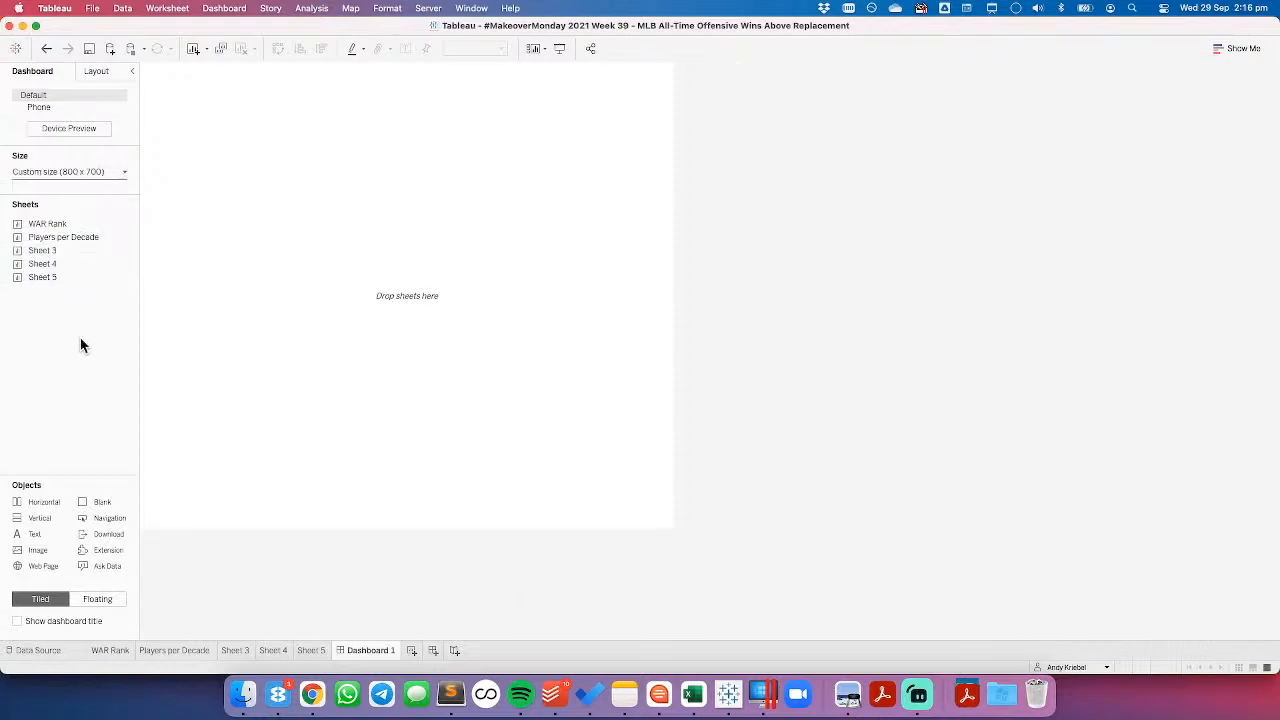
left_click(74, 174)
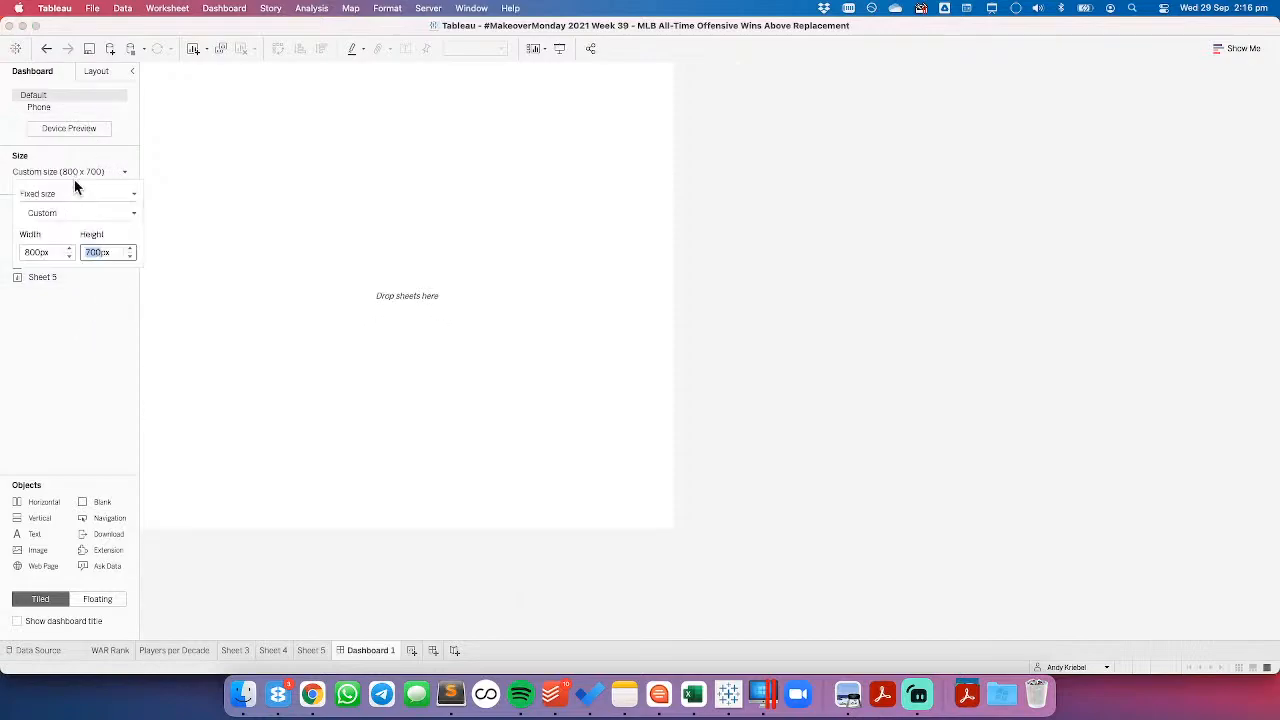
left_click(69, 256)
left_click(129, 248)
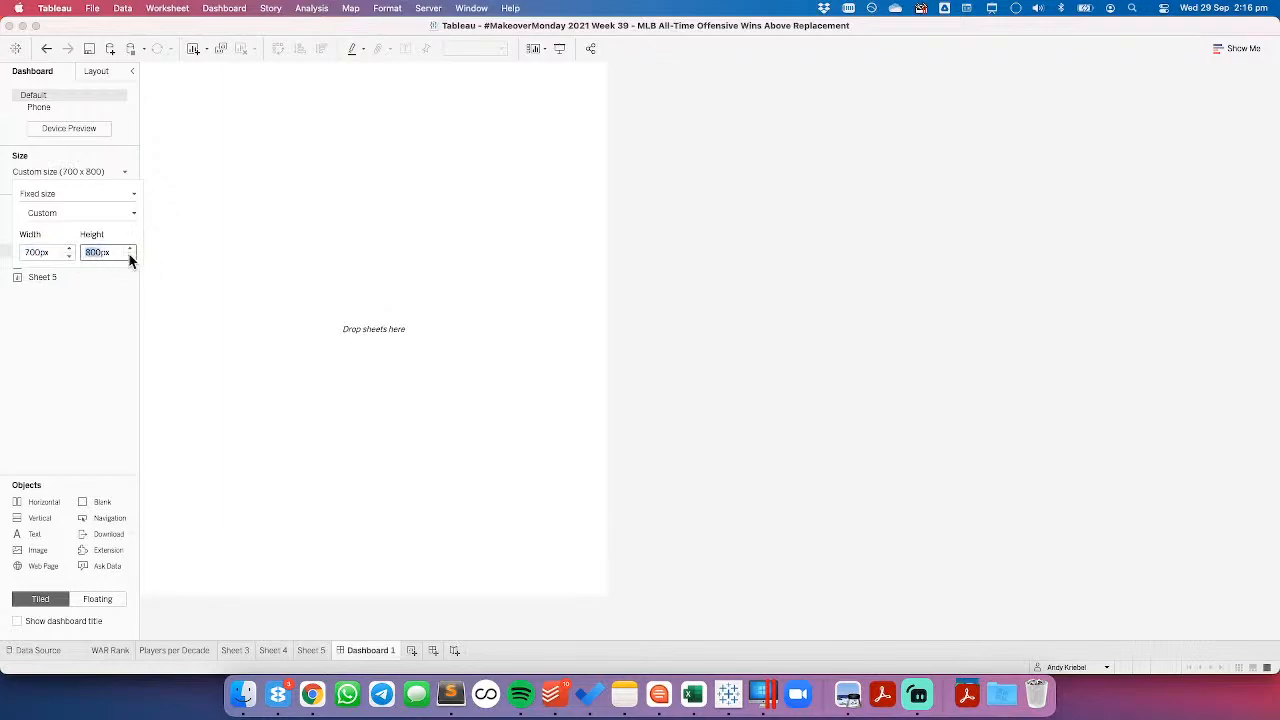
left_click(94, 310)
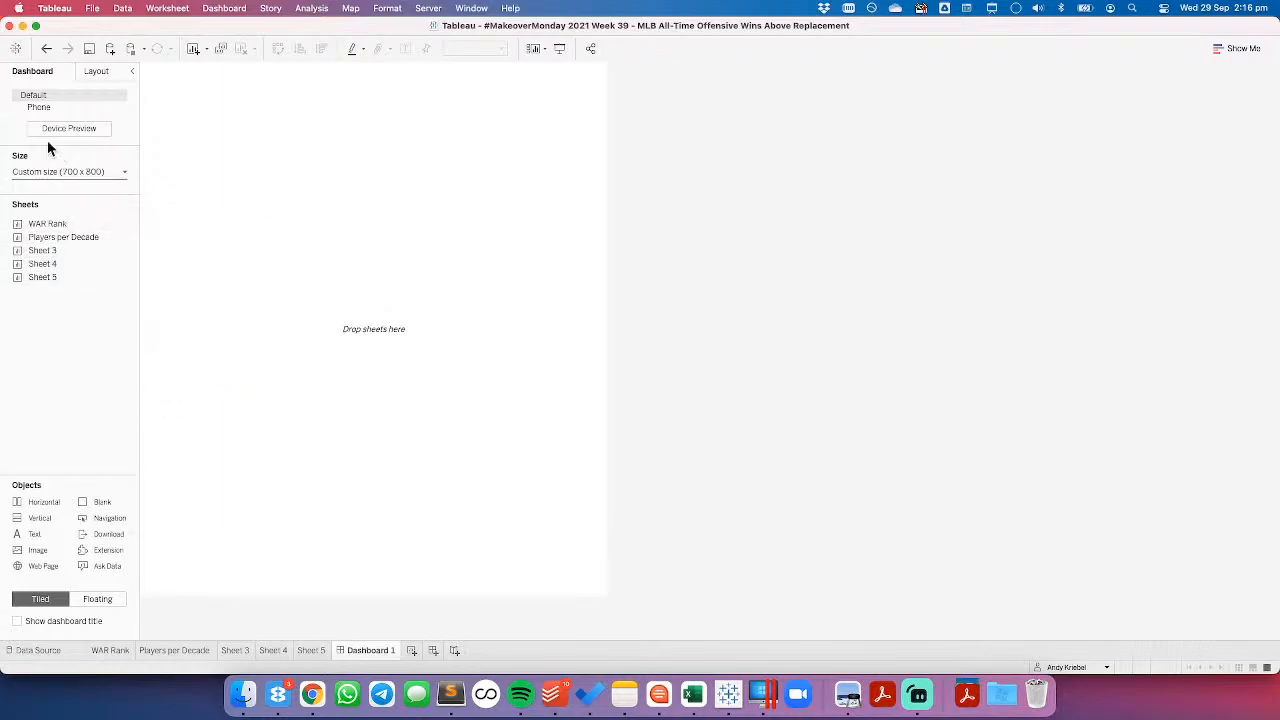
Step: Add Sheet 4 to the dashboard as a floating object at about x 176, y 203 and open its layout settings
mouse_move(66, 227)
mouse_move(53, 283)
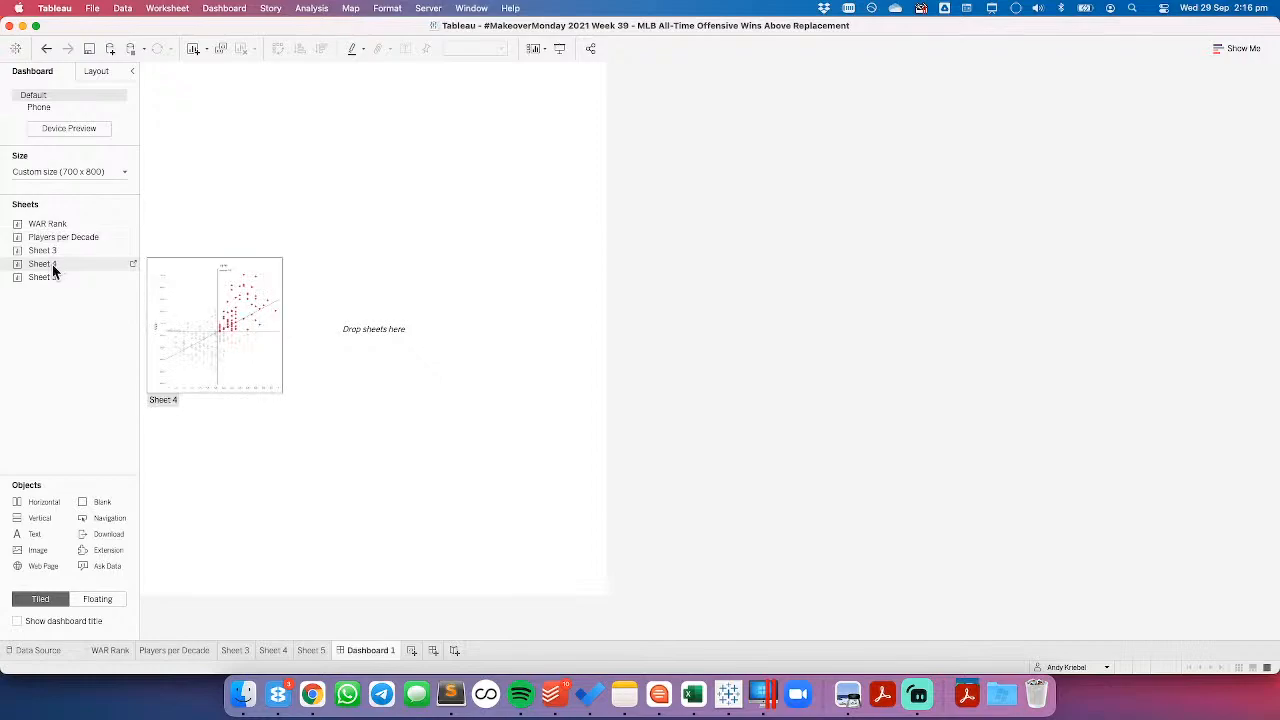
left_click_drag(52, 264, 257, 206)
left_click(104, 72)
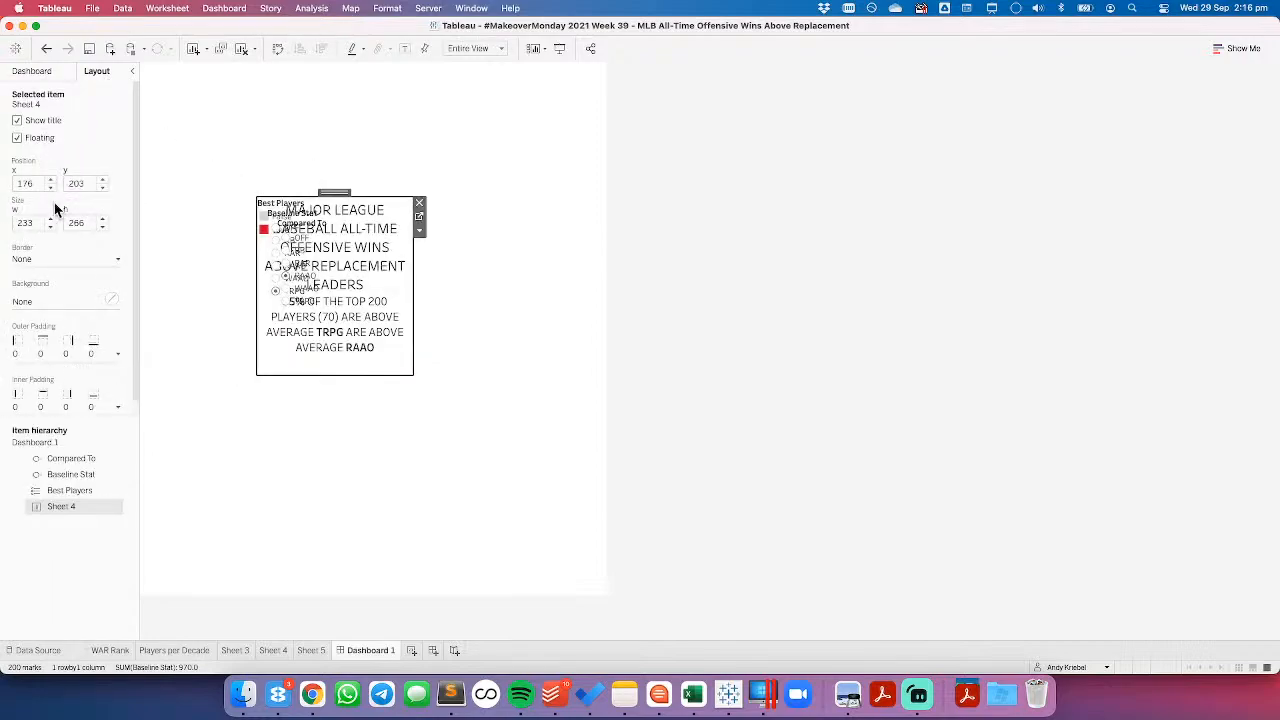
Step: Position Sheet 4 at x 0, y 0 and set its size to 700 px wide by 800 px high
type("0")
key("Tab")
type("0")
key("Tab")
type("700")
key("Tab")
type("800")
key("Return")
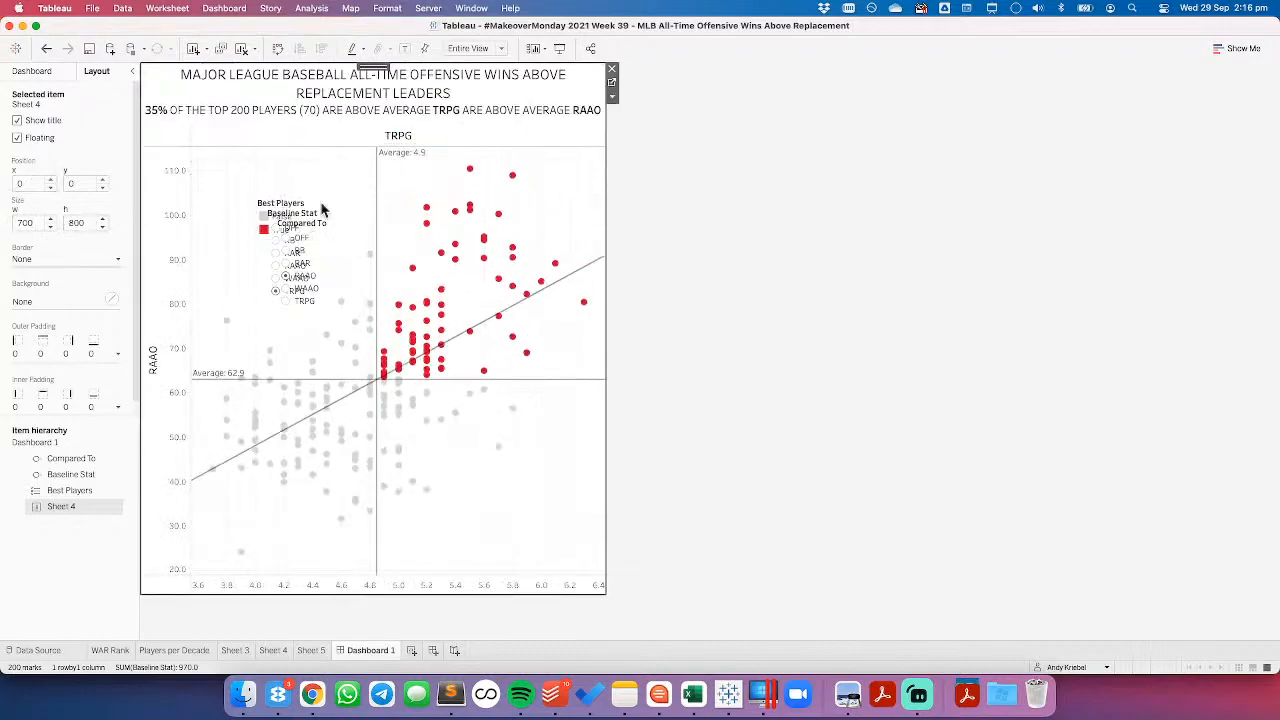
Step: Show Sheet 4's caption, clear its default text and set the caption font colour to light grey
left_click(612, 96)
mouse_move(627, 142)
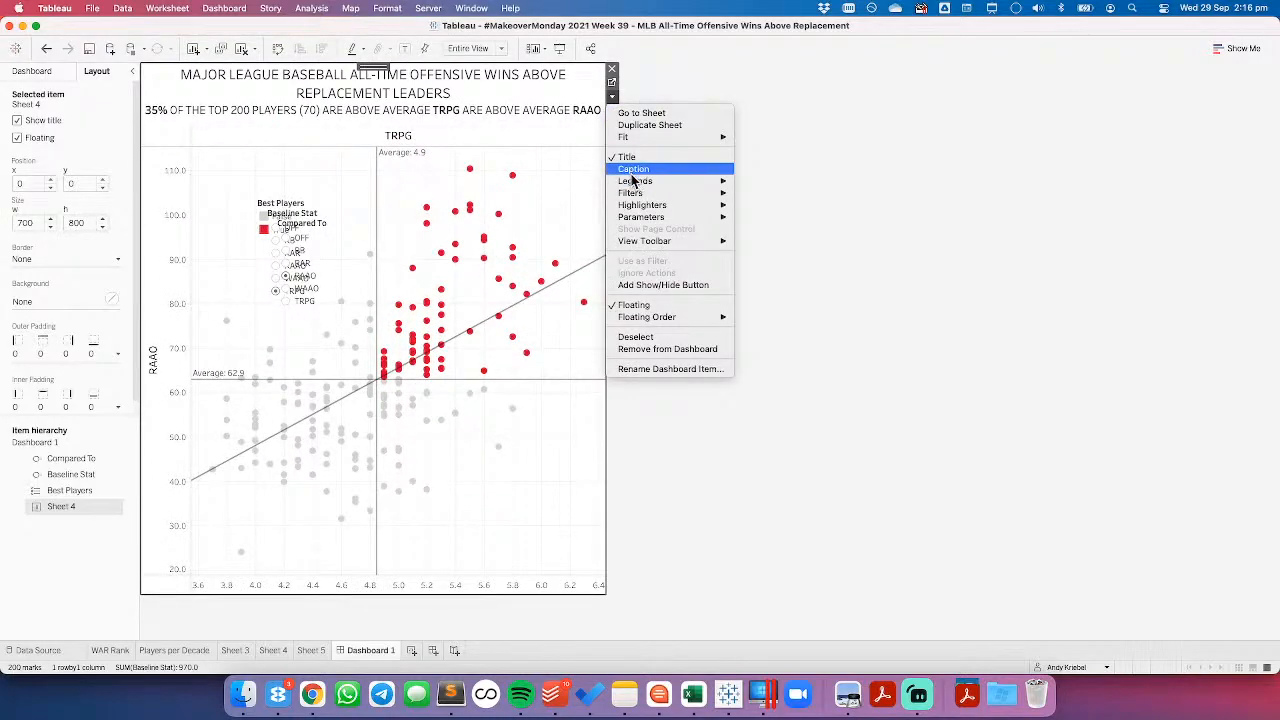
left_click(631, 170)
double_click(333, 588)
key("BackSpace")
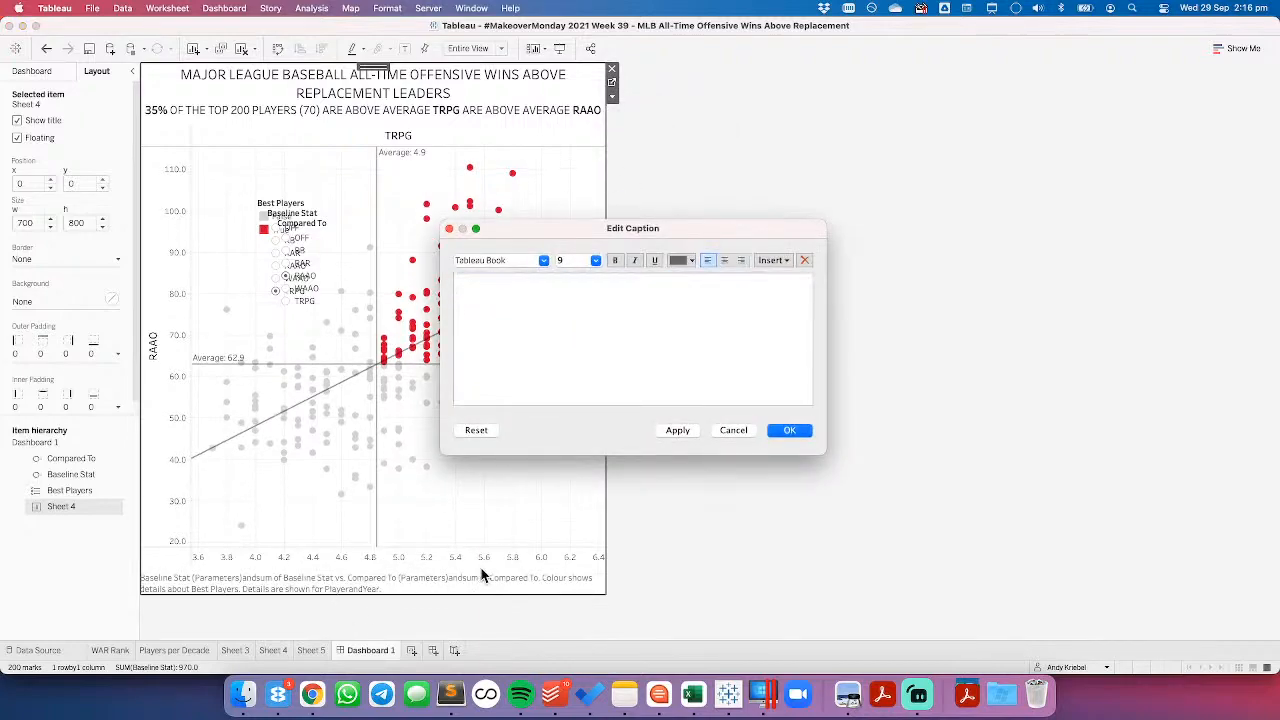
key("cmd+a")
left_click(682, 263)
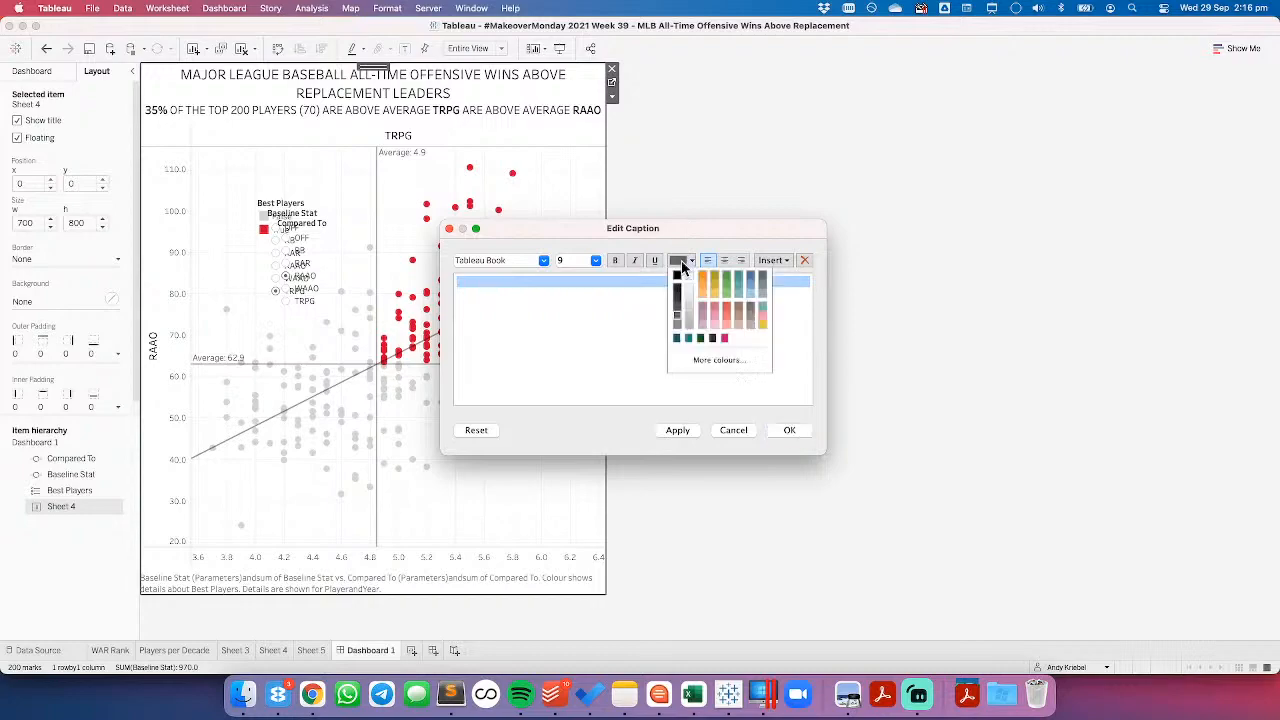
left_click(689, 326)
left_click(595, 260)
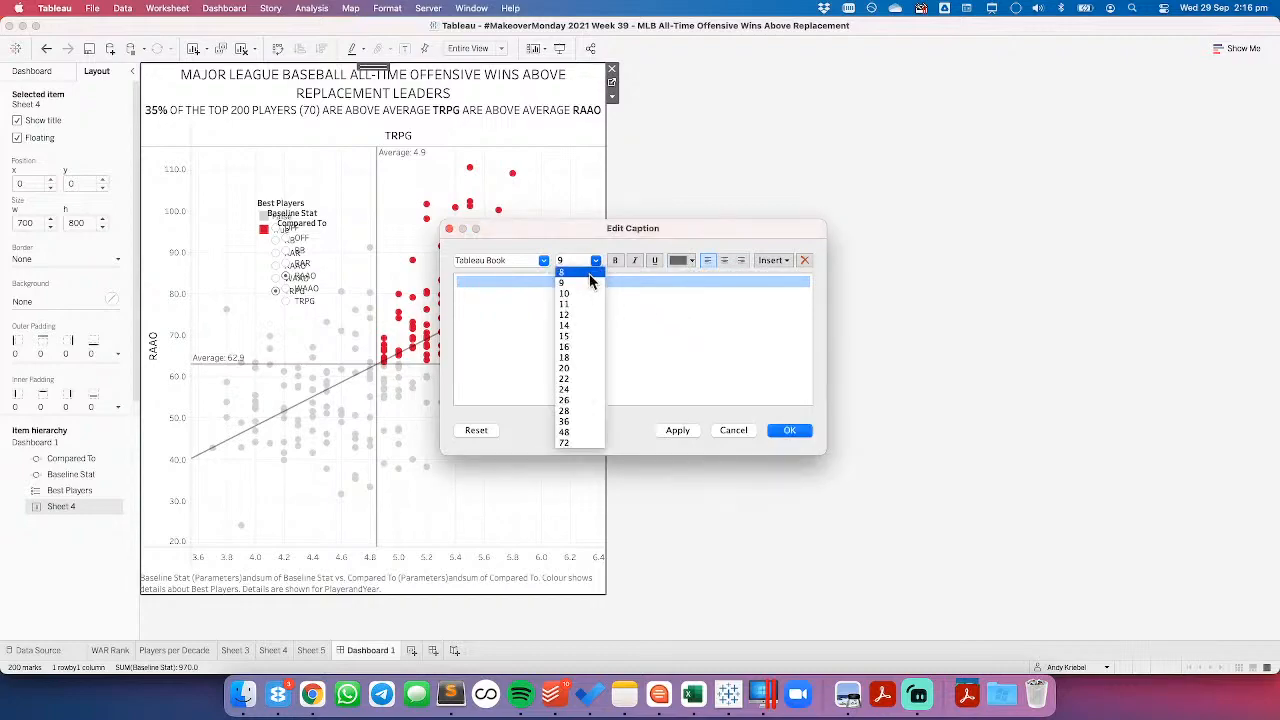
left_click(657, 303)
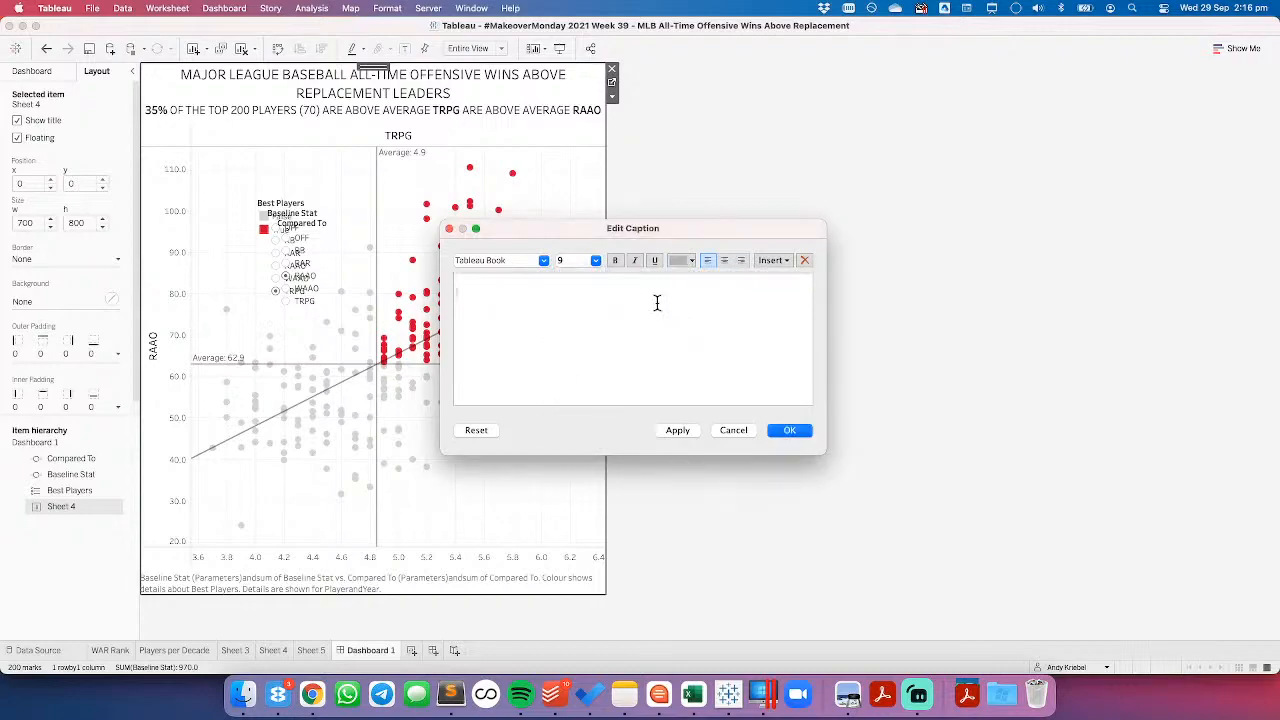
Step: Centre the caption and write "DATA SOURCE: ESPN • CREATED BY:" with the creator's name and handle, then "• #MAKEOVERMONDAY 2021 WEEK 39"
left_click(726, 263)
key("super+a")
key("BackSpace")
type("DATA SOURCE: ESPON")
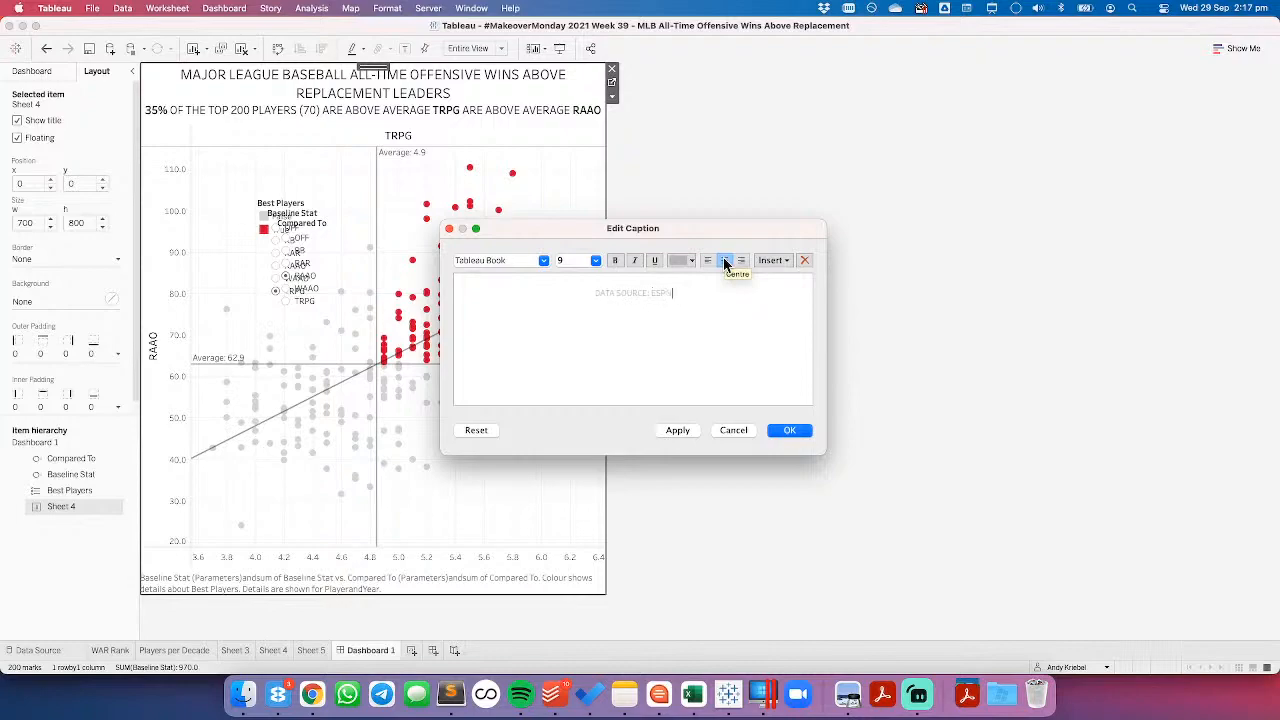
type(" • CREATED BY:")
type(" ANDY KRIEBEL")
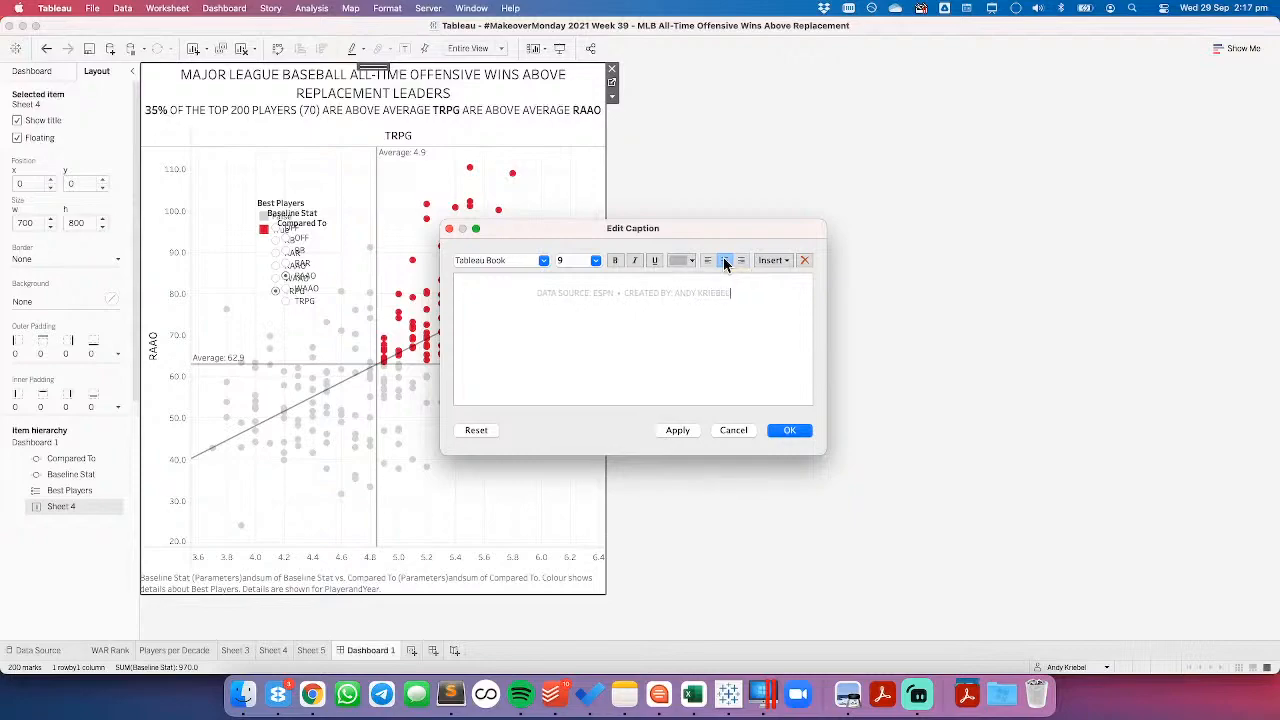
type(" | @VIWWIZBI • #MAKEOVERMONDAY")
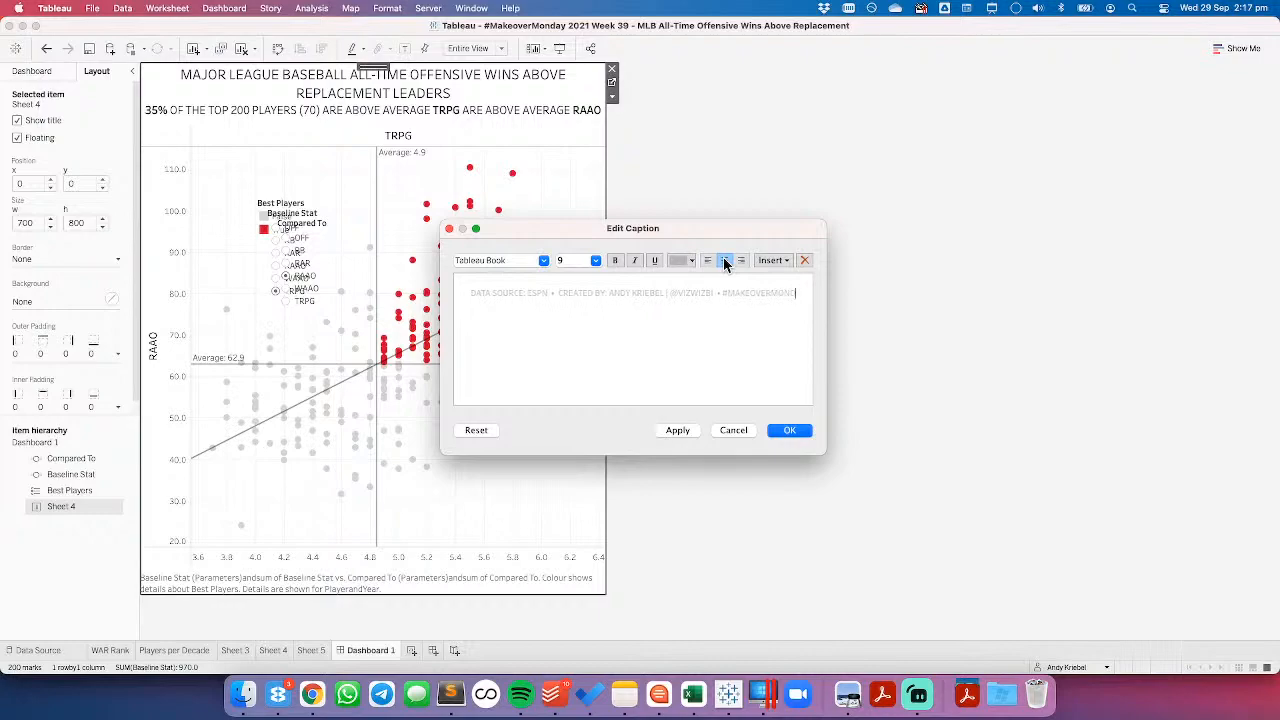
type(" 2021 WEEK 39")
left_click(790, 430)
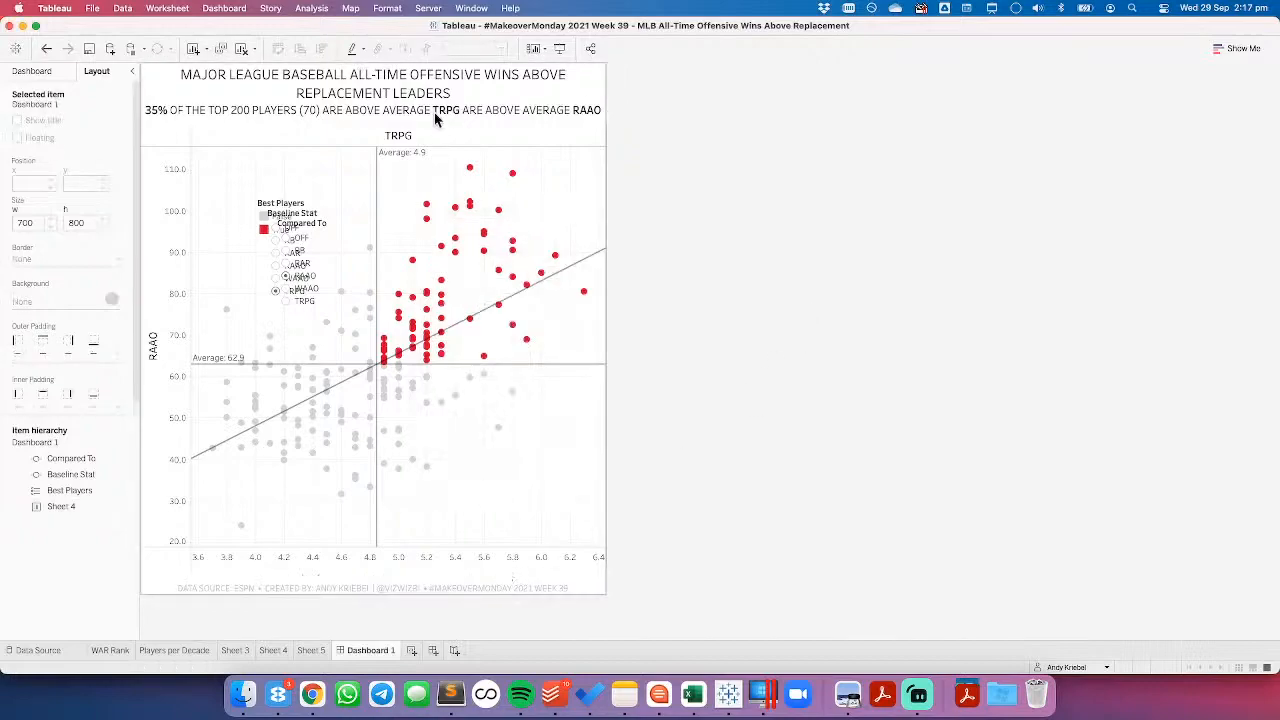
Step: Set Sheet 4's inner padding to 20 on all sides and remove the Best Players legend from the dashboard
left_click(395, 89)
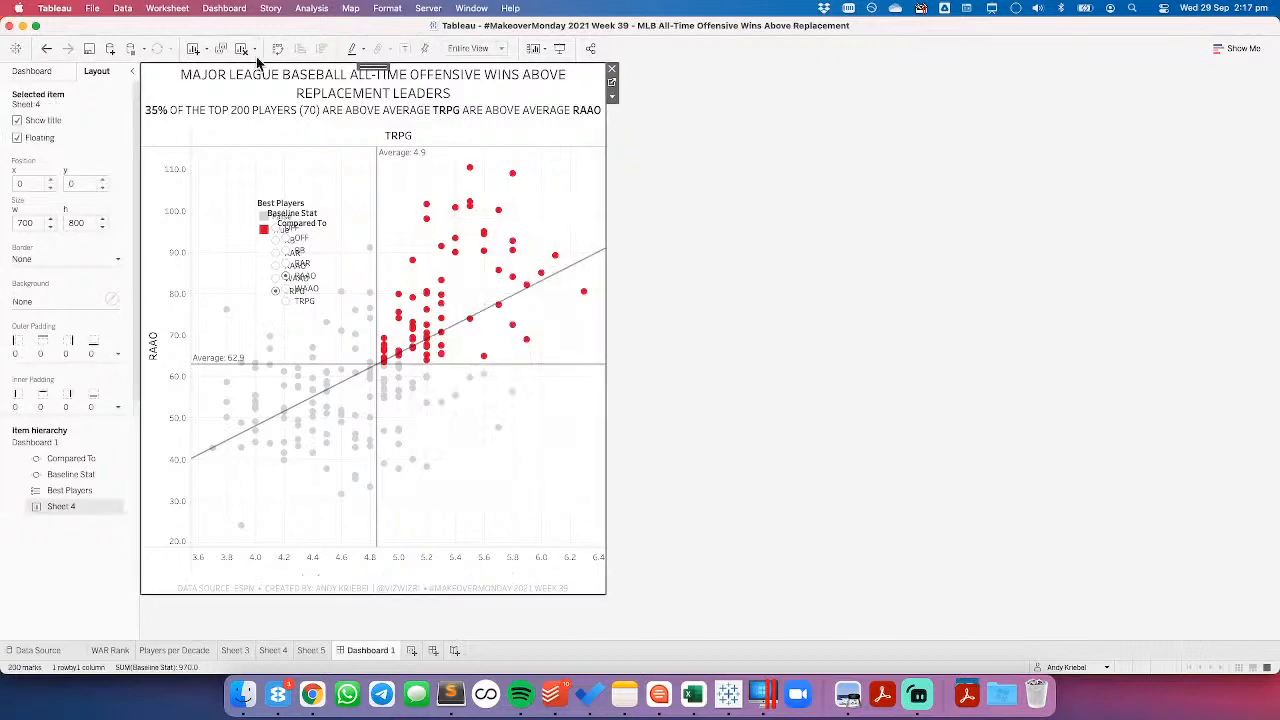
left_click(46, 408)
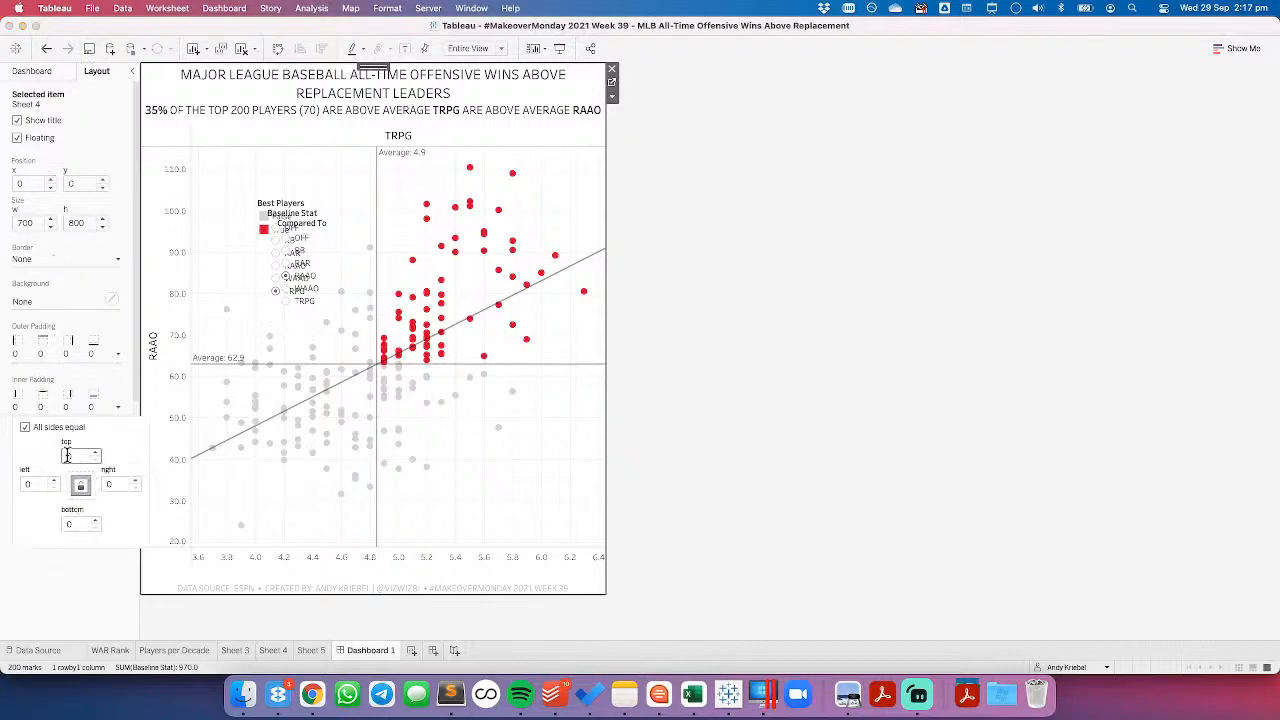
type("20")
left_click(333, 207)
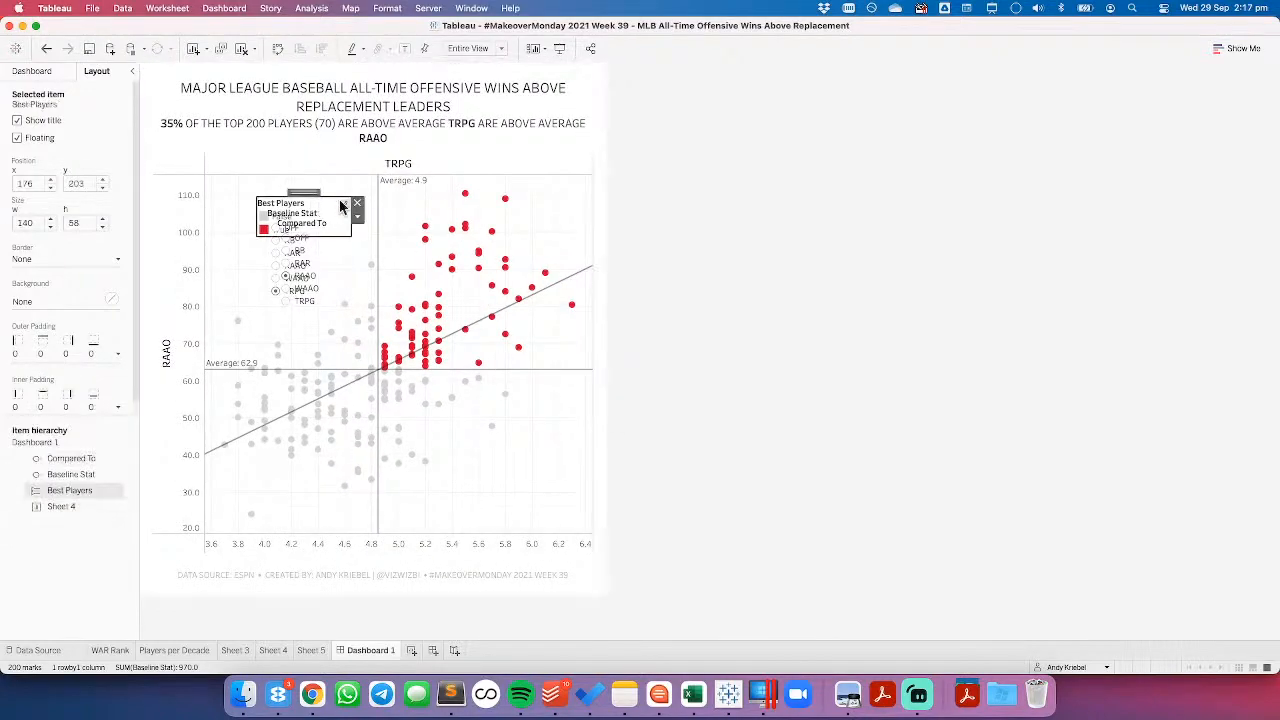
left_click(357, 203)
Step: Move the Compared To control to about x 79, y 249 and the Baseline Stat control below it at about x 80, y 417
left_click(320, 205)
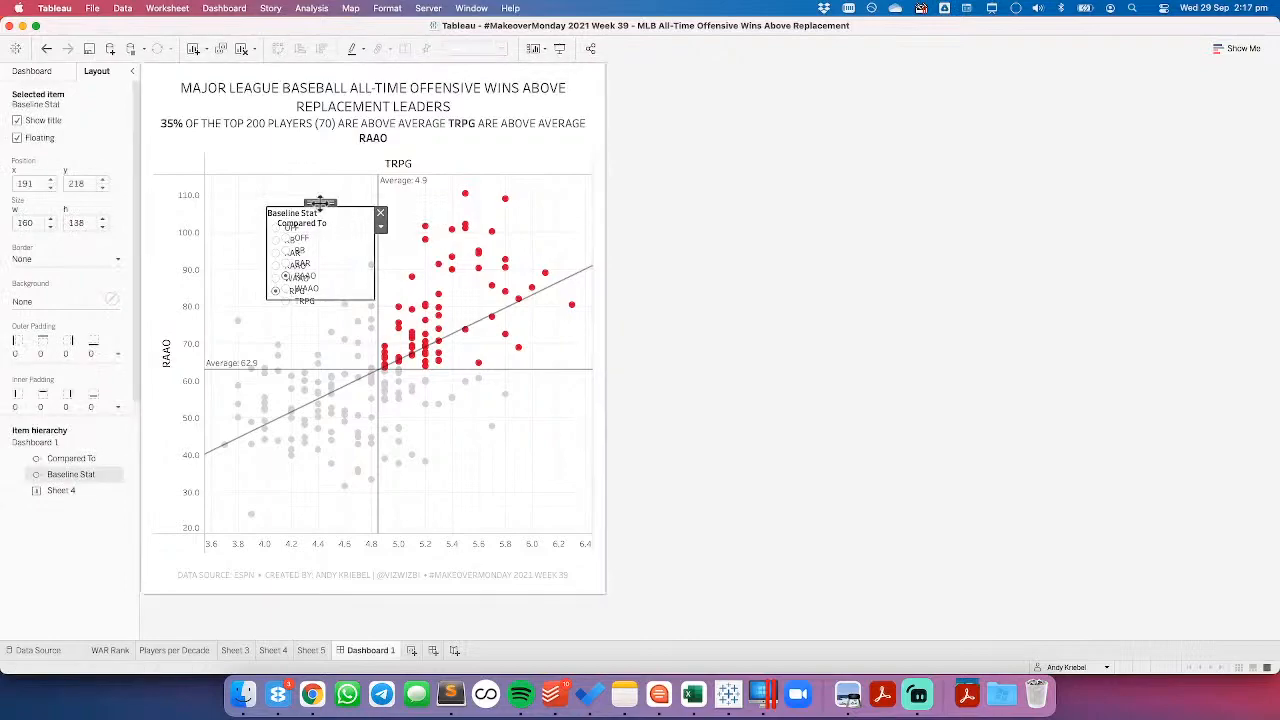
left_click_drag(320, 205, 251, 109)
left_click(320, 215)
left_click_drag(320, 215, 246, 224)
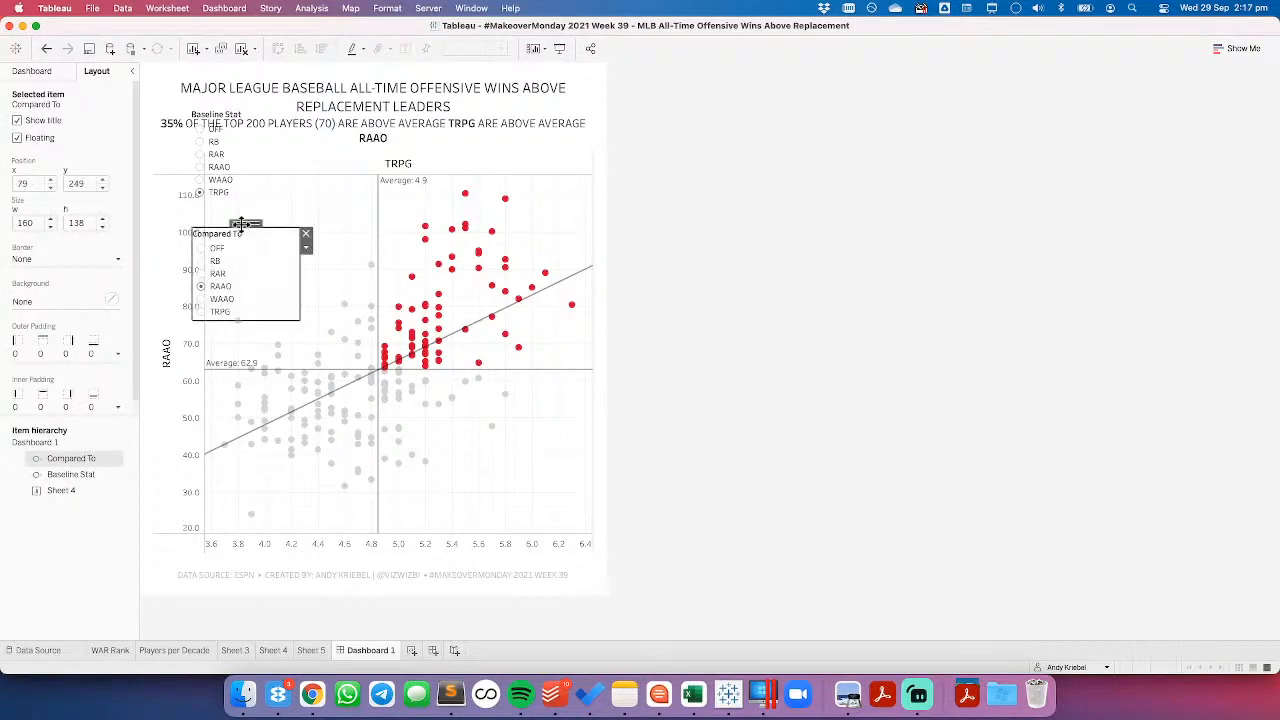
left_click(218, 108)
left_click_drag(229, 107, 245, 340)
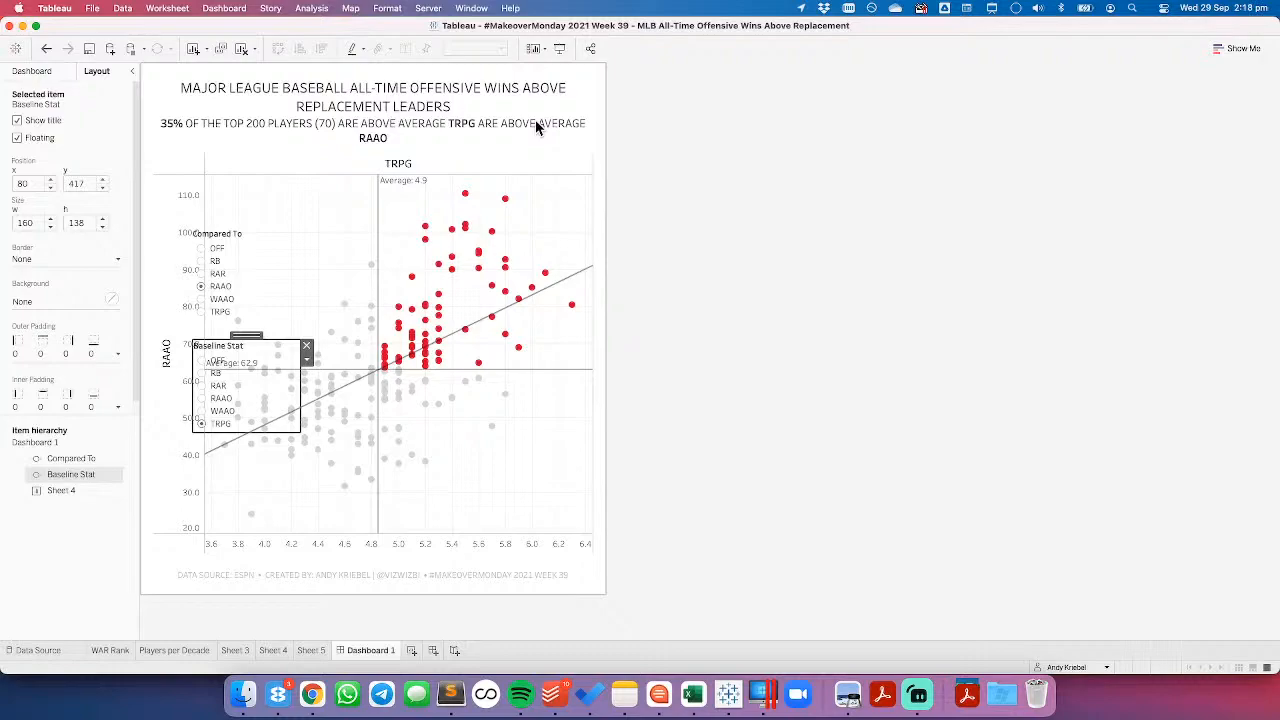
Step: Set the heading lines of Sheet 4's title to font size 18 and apply the change
right_click(442, 133)
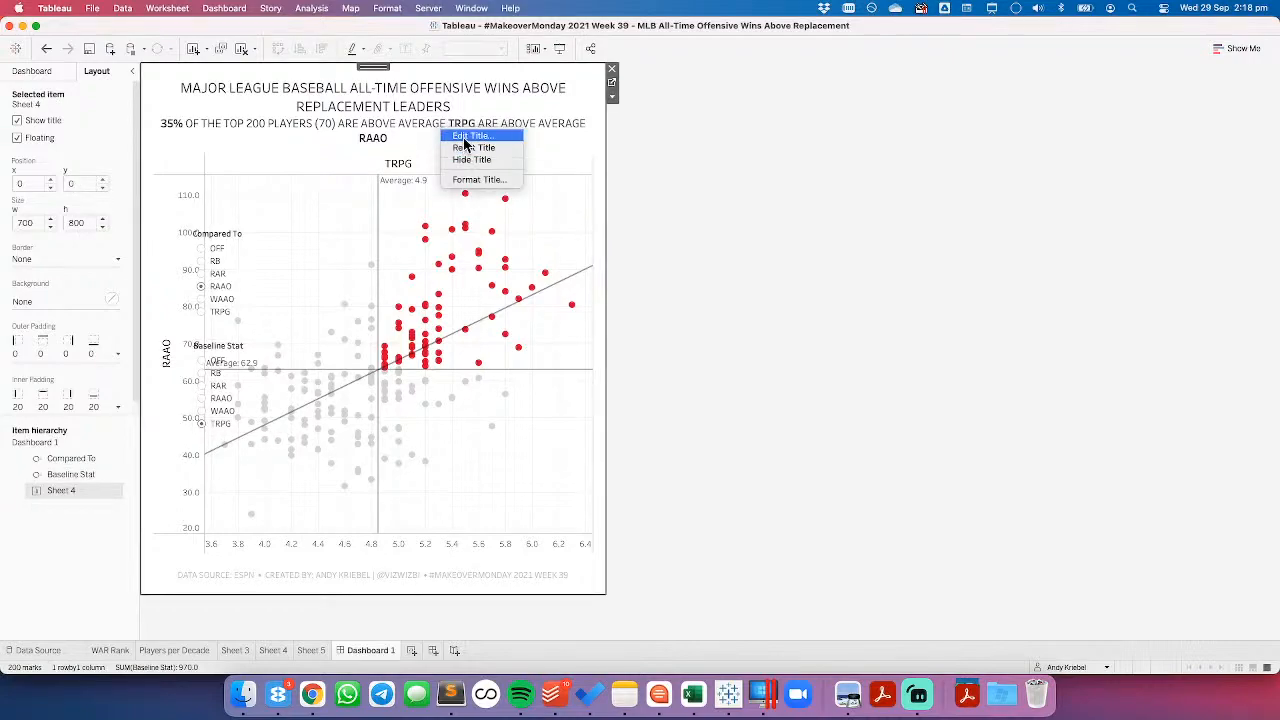
left_click(404, 148)
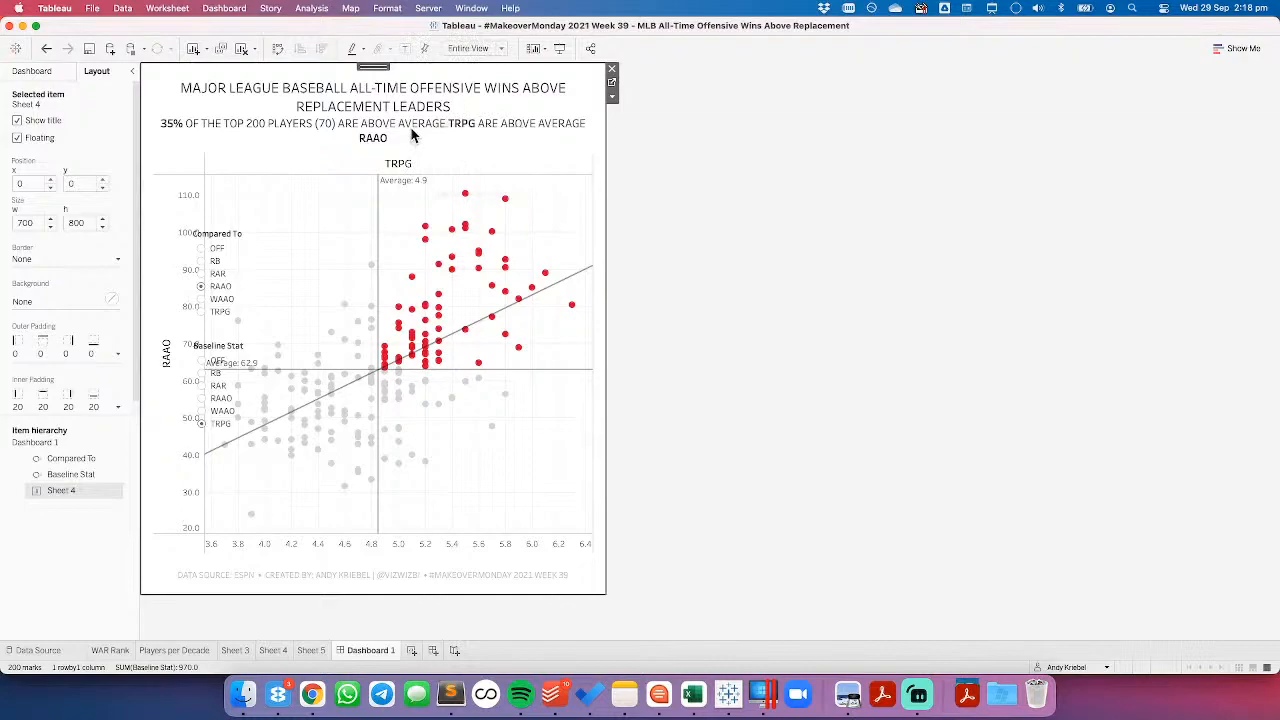
right_click(412, 135)
left_click(428, 143)
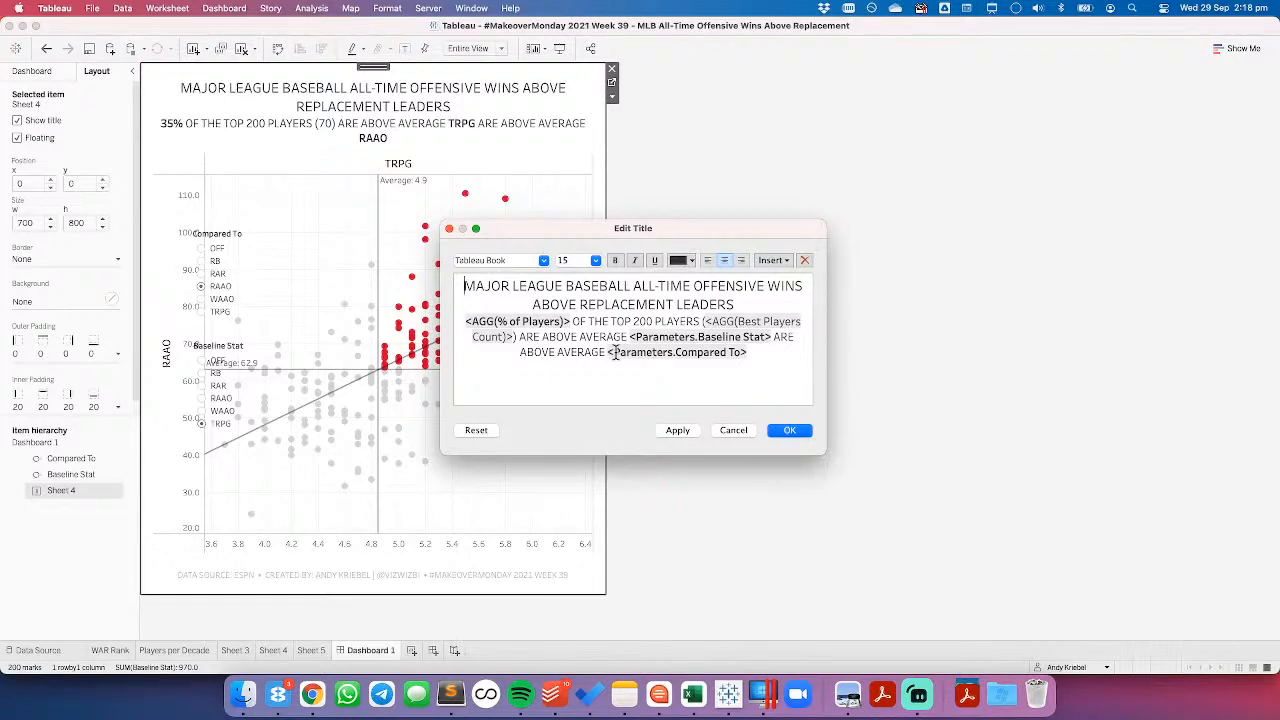
left_click_drag(735, 305, 465, 277)
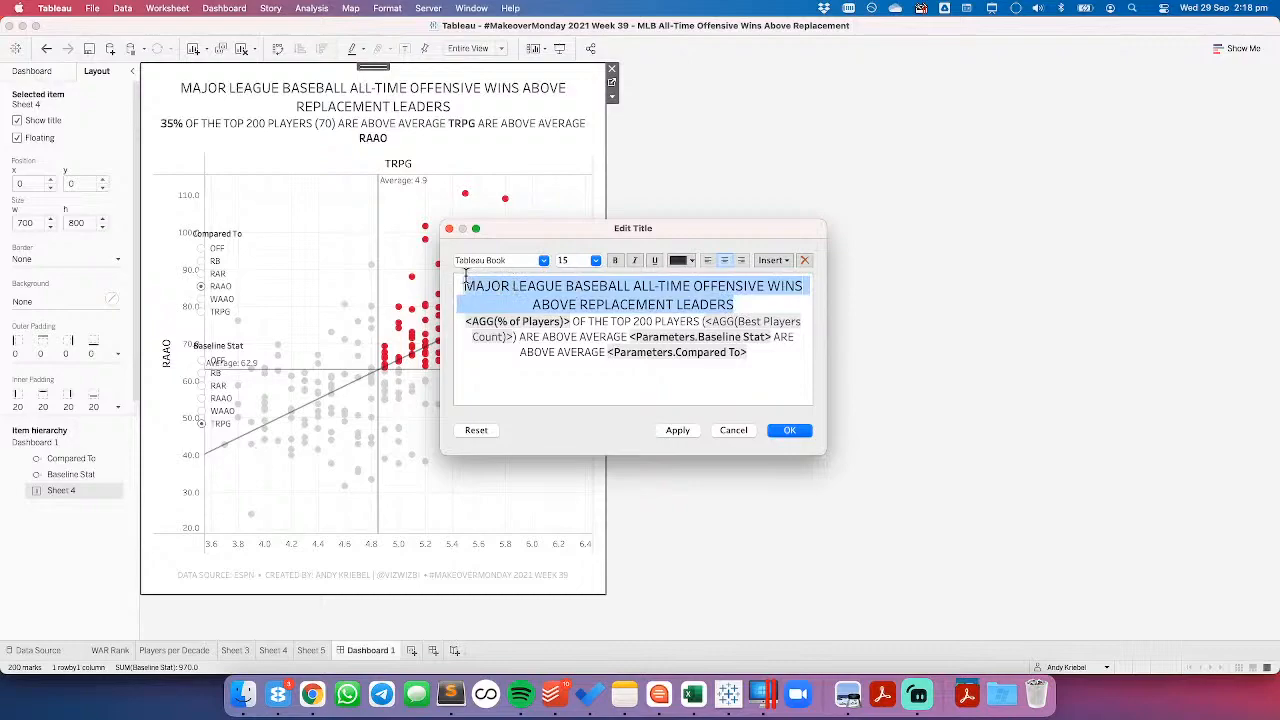
left_click(595, 260)
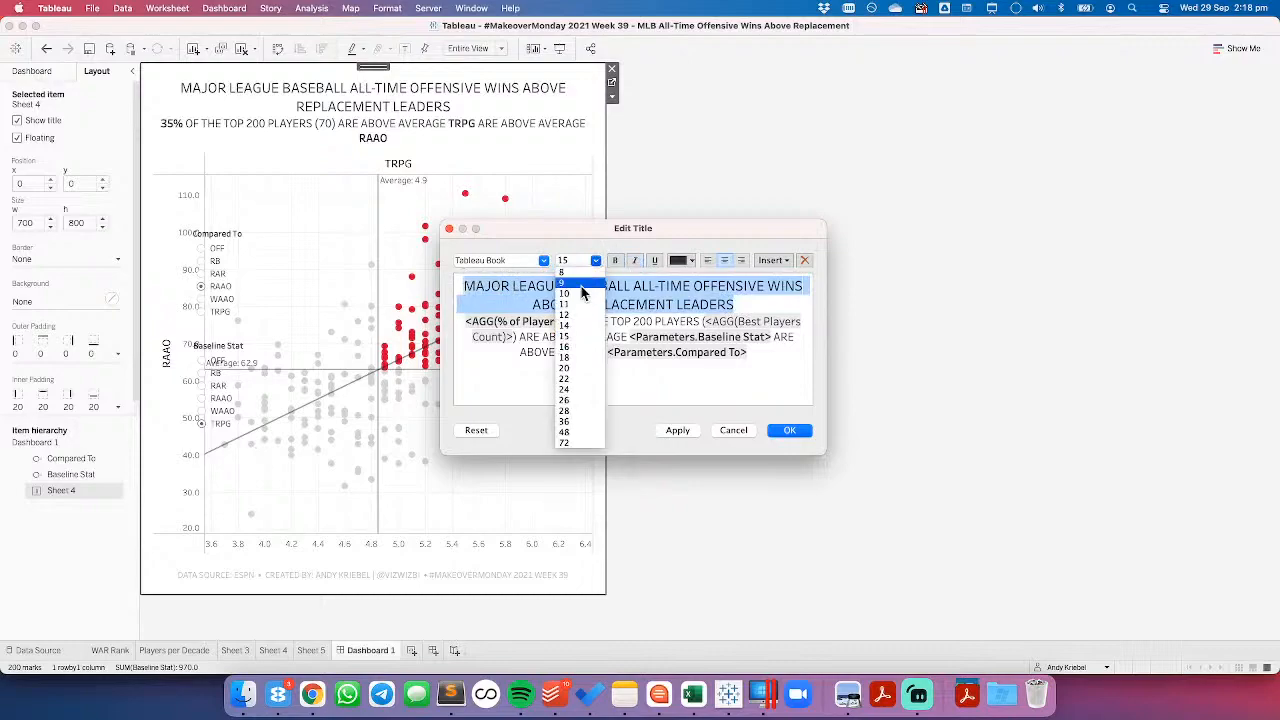
left_click(575, 358)
left_click(678, 431)
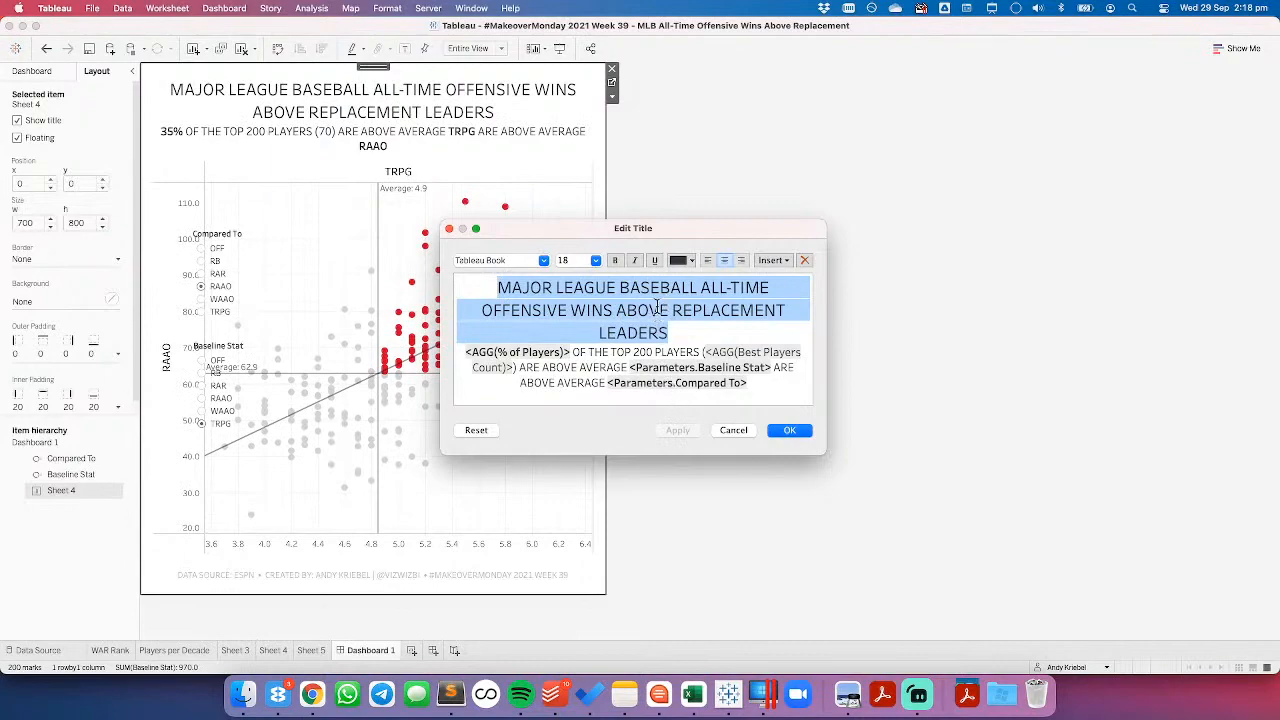
Step: Insert a line break before "OFFENSIVE" in the title heading and apply it
left_click(568, 308)
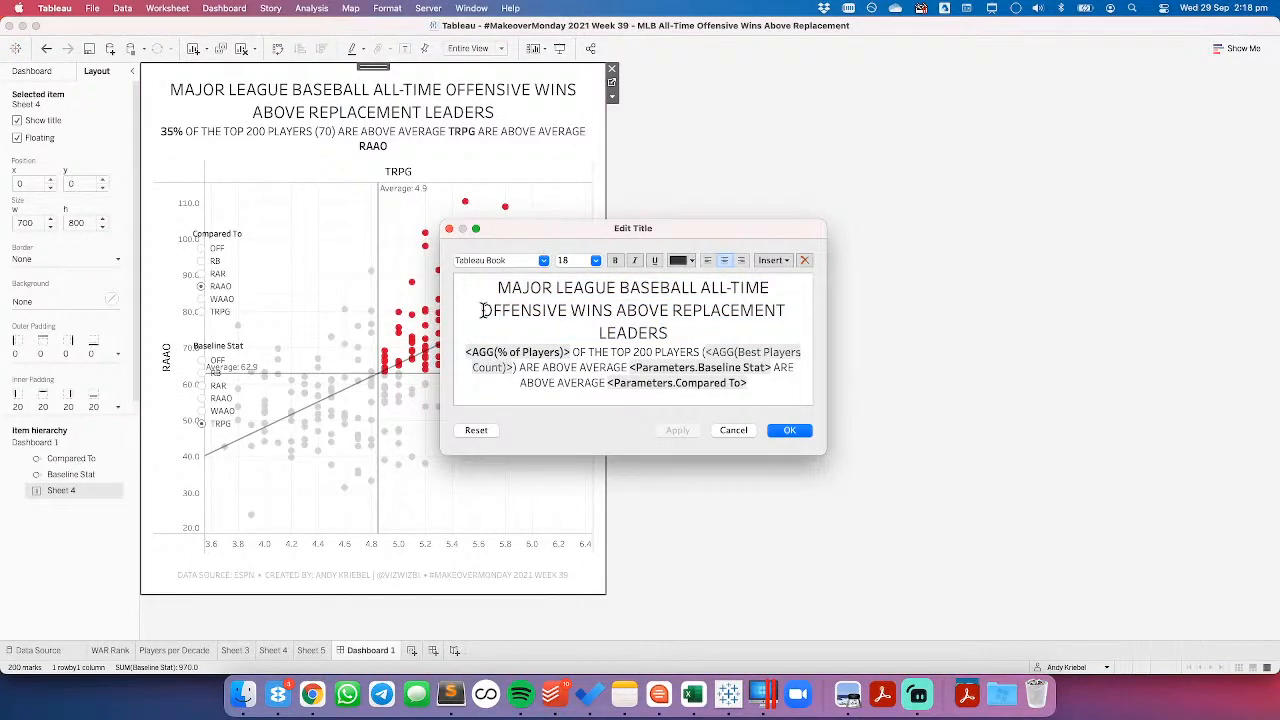
key("Return")
left_click(677, 432)
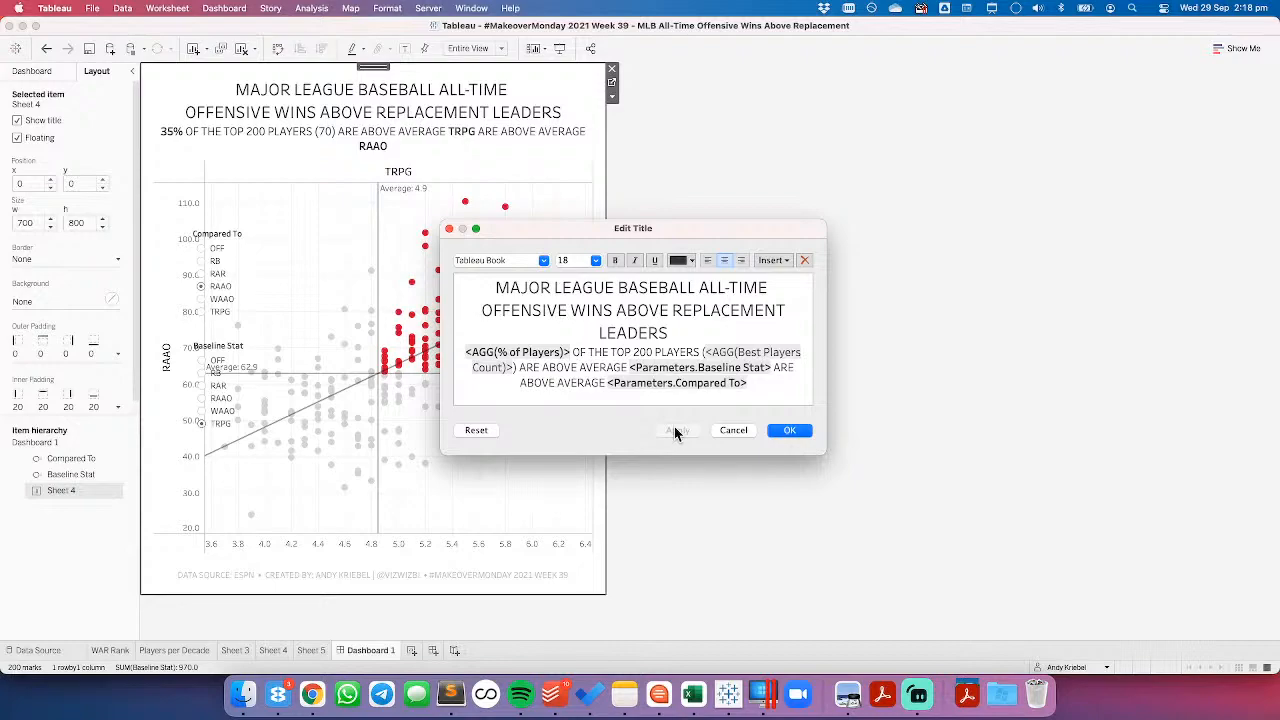
Step: Set the title's subtitle text to font size 10 and add a blank line beneath it
left_click_drag(466, 352, 748, 384)
left_click(597, 261)
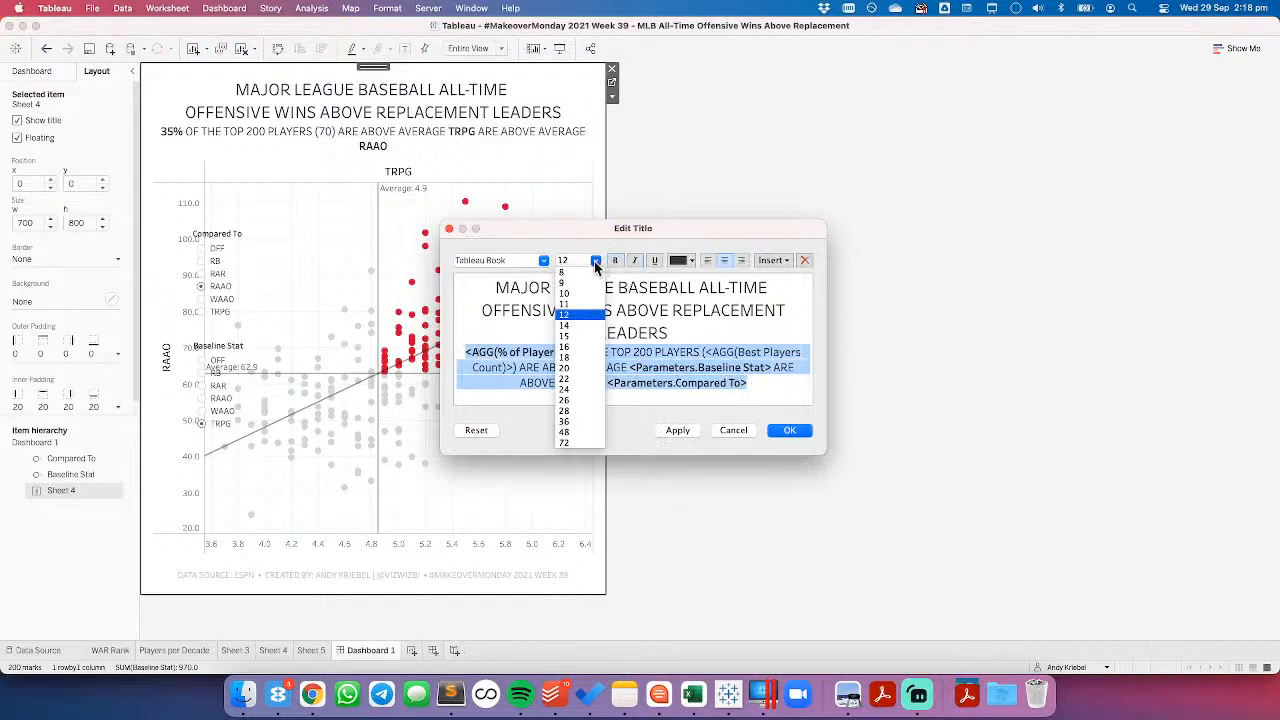
left_click(575, 294)
left_click(682, 431)
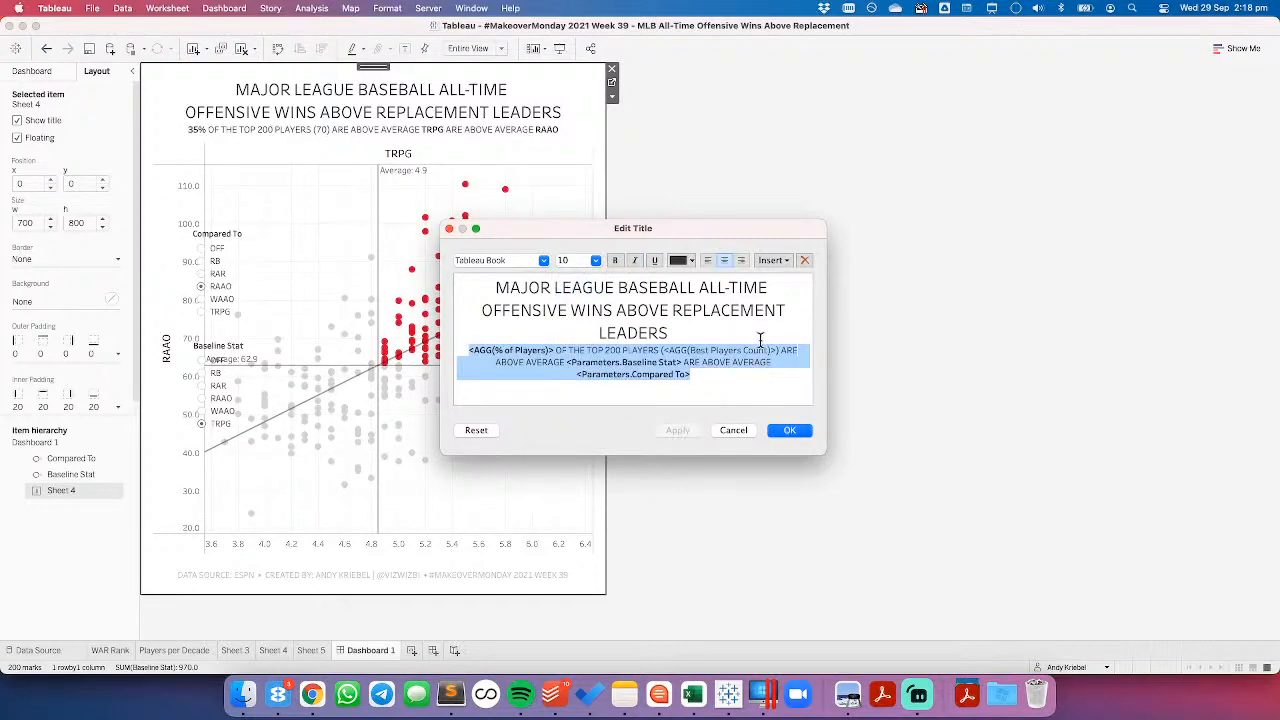
left_click(738, 378)
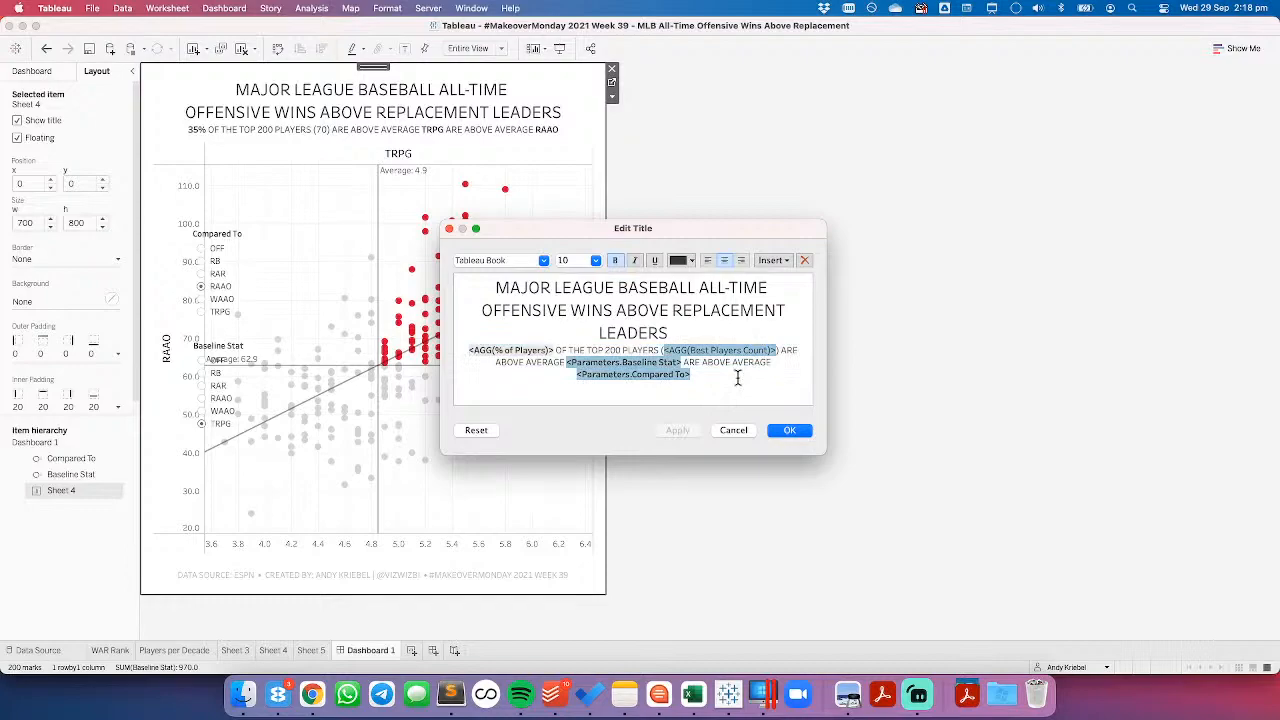
key("Return")
left_click(677, 430)
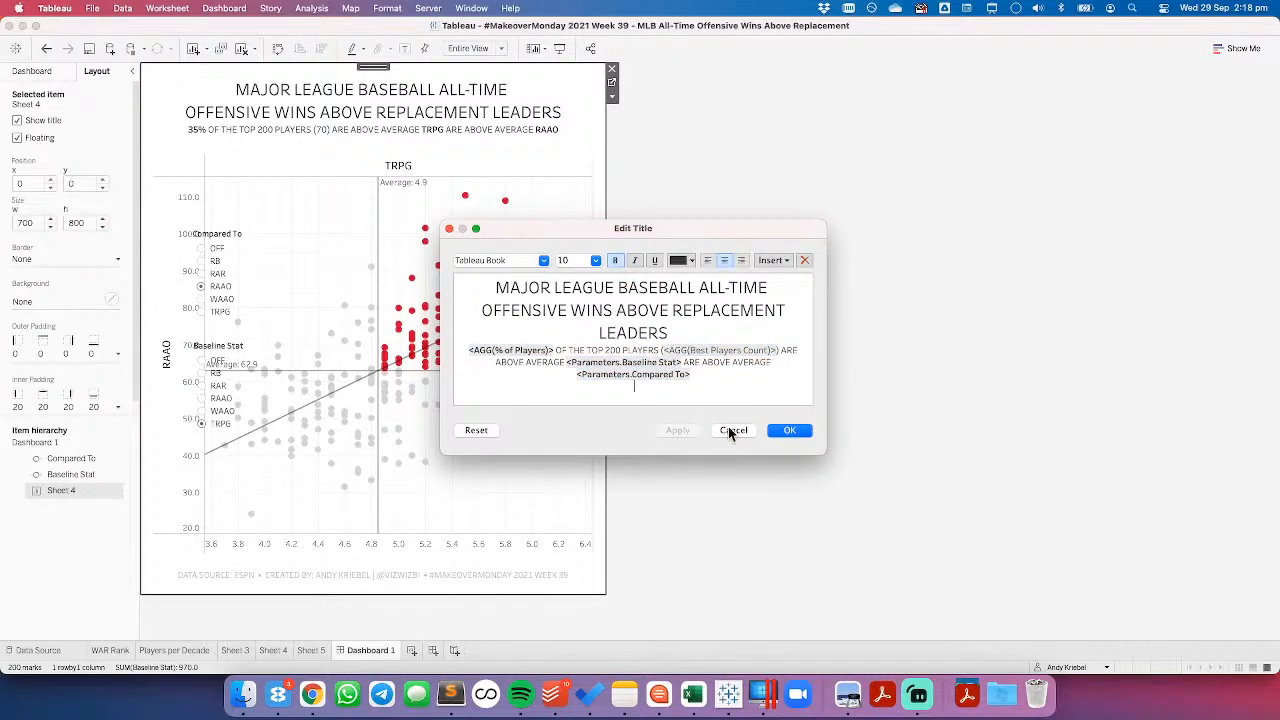
left_click(788, 430)
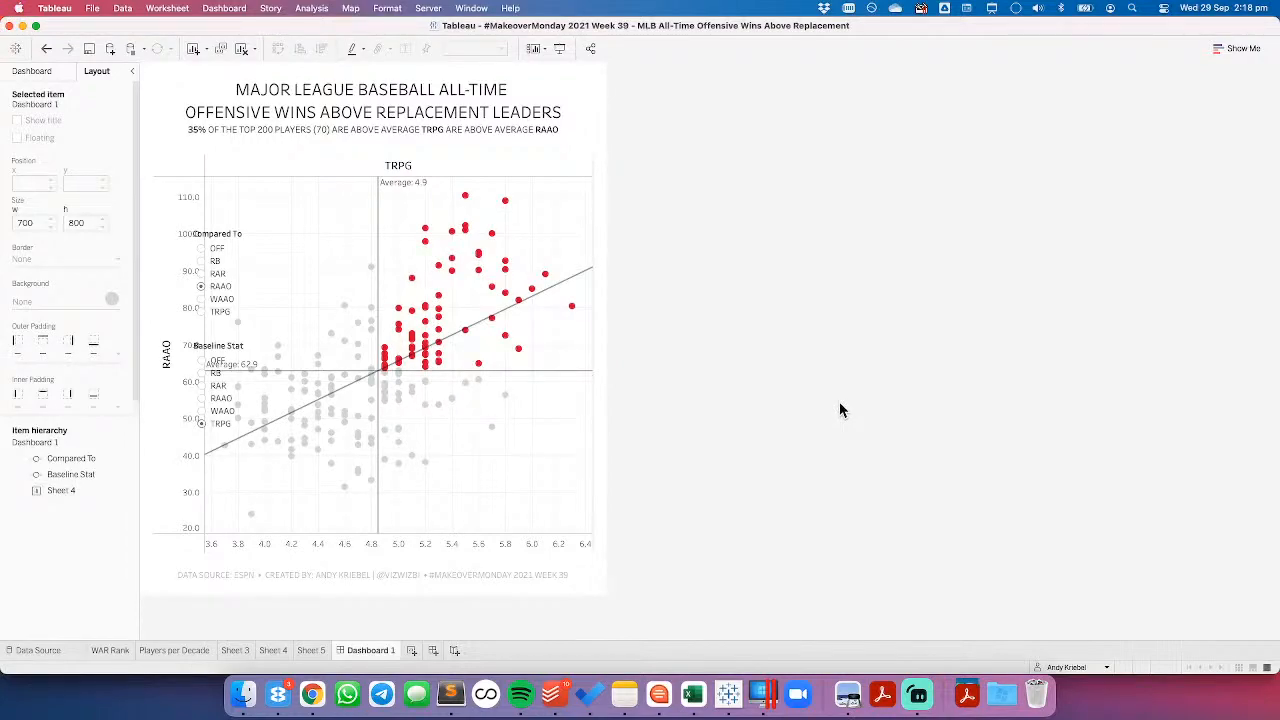
Step: Add extra spaces before the Baseline Stat and Compared To parameters in the subtitle of Sheet 4's title
double_click(453, 135)
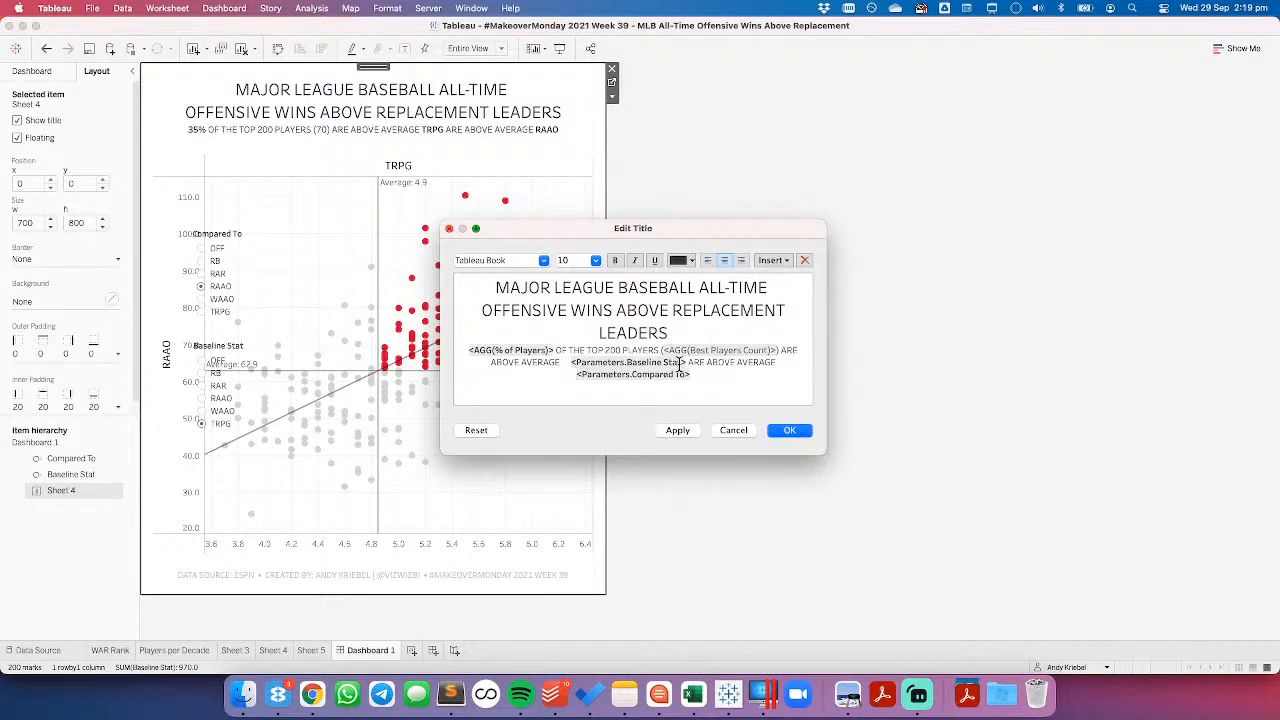
left_click(677, 430)
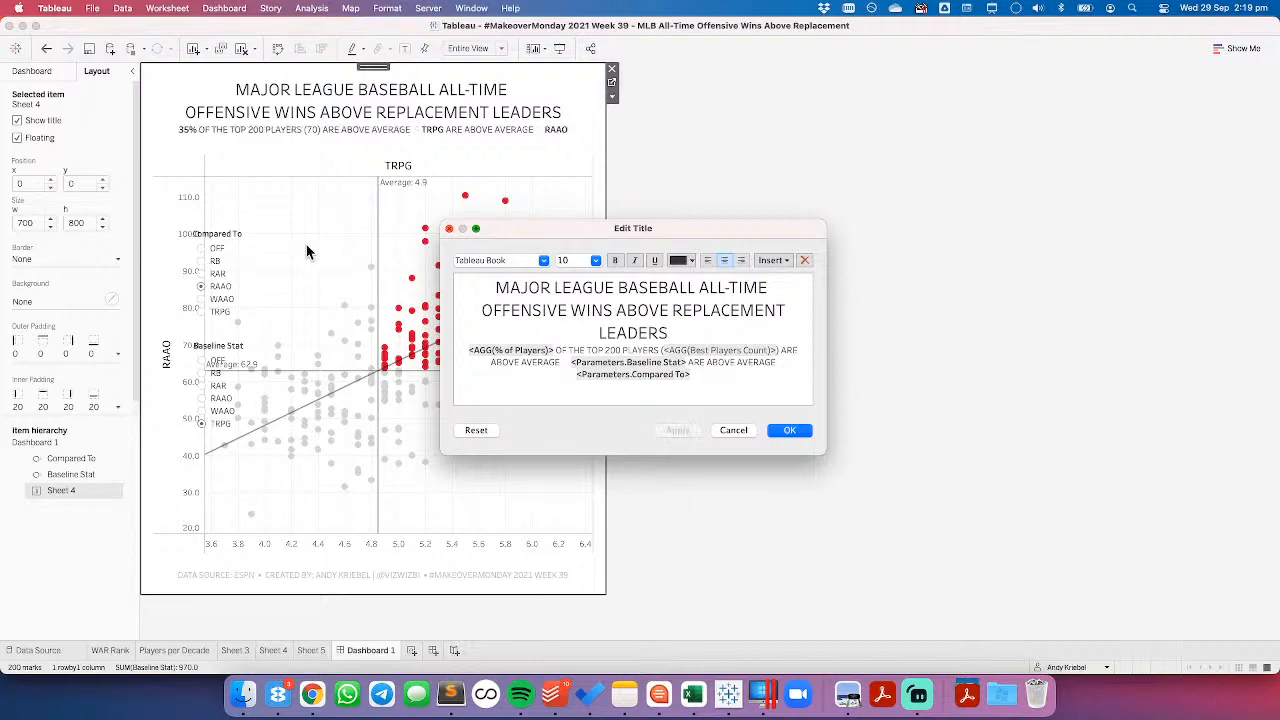
left_click(790, 430)
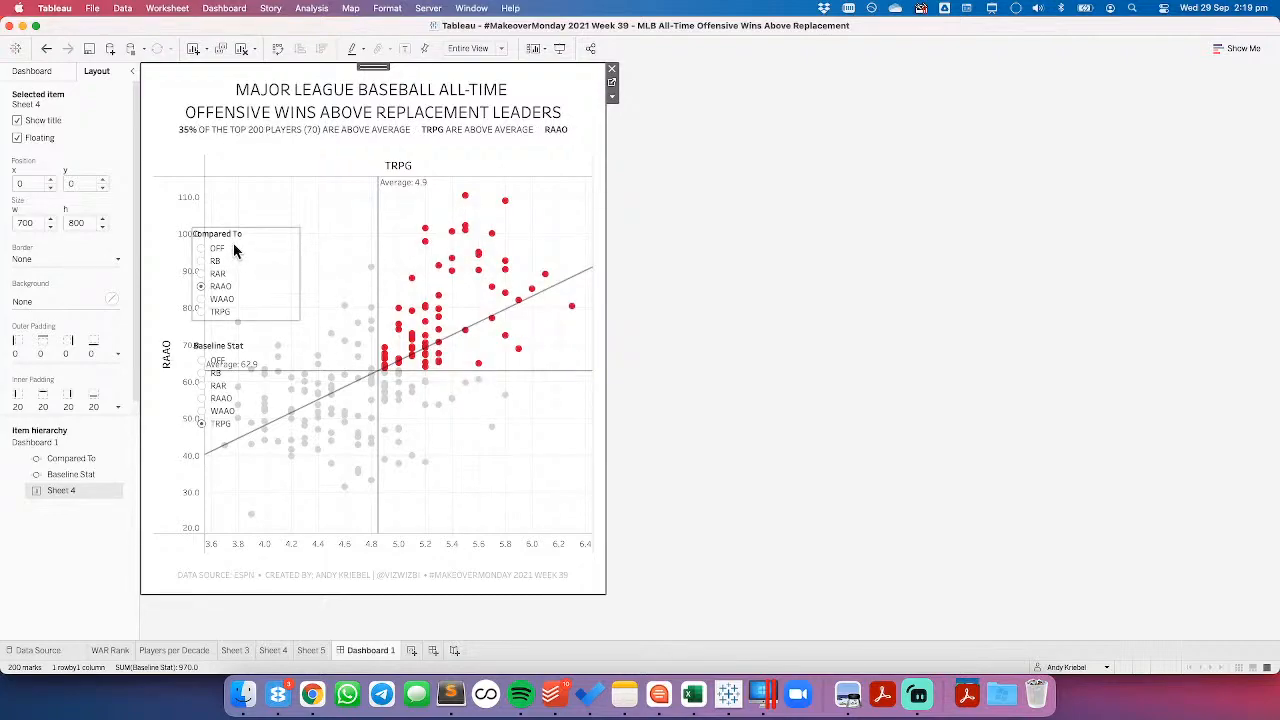
Step: Move the floating Baseline Stat control to the top of the scatter plot and display it as a compact list
left_click(240, 347)
left_click_drag(243, 345, 392, 155)
left_click(460, 169)
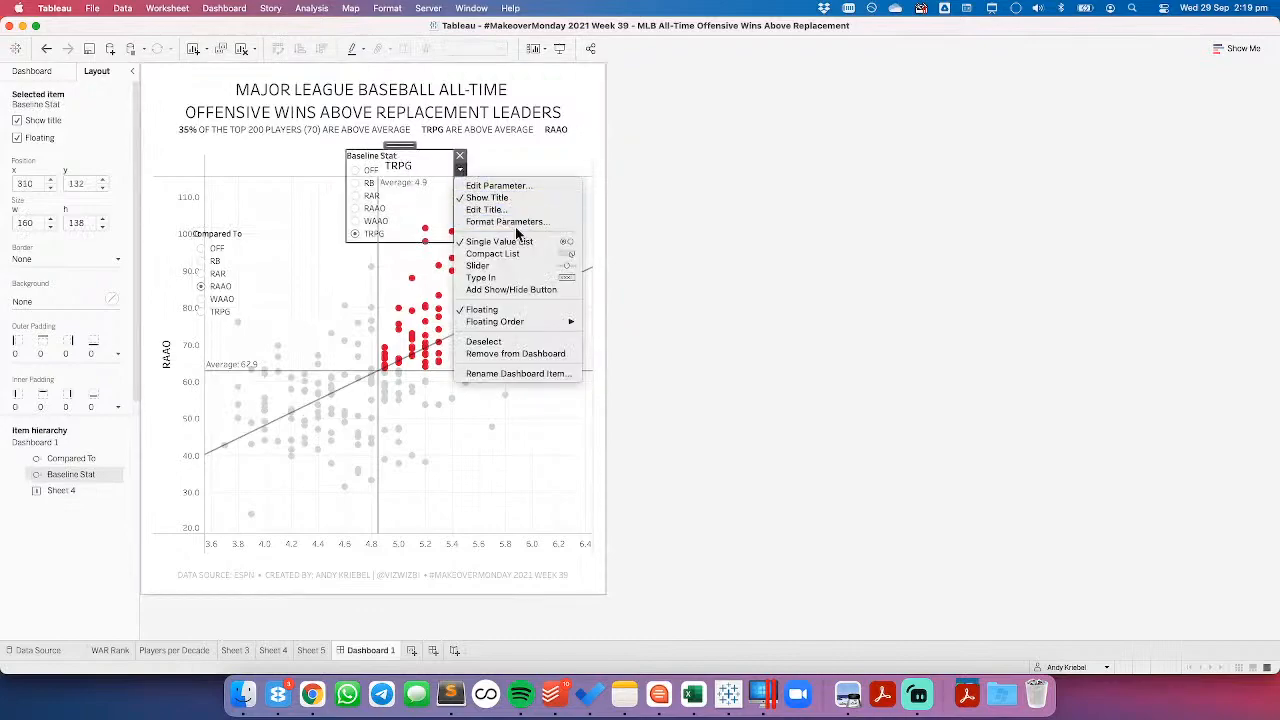
left_click(516, 253)
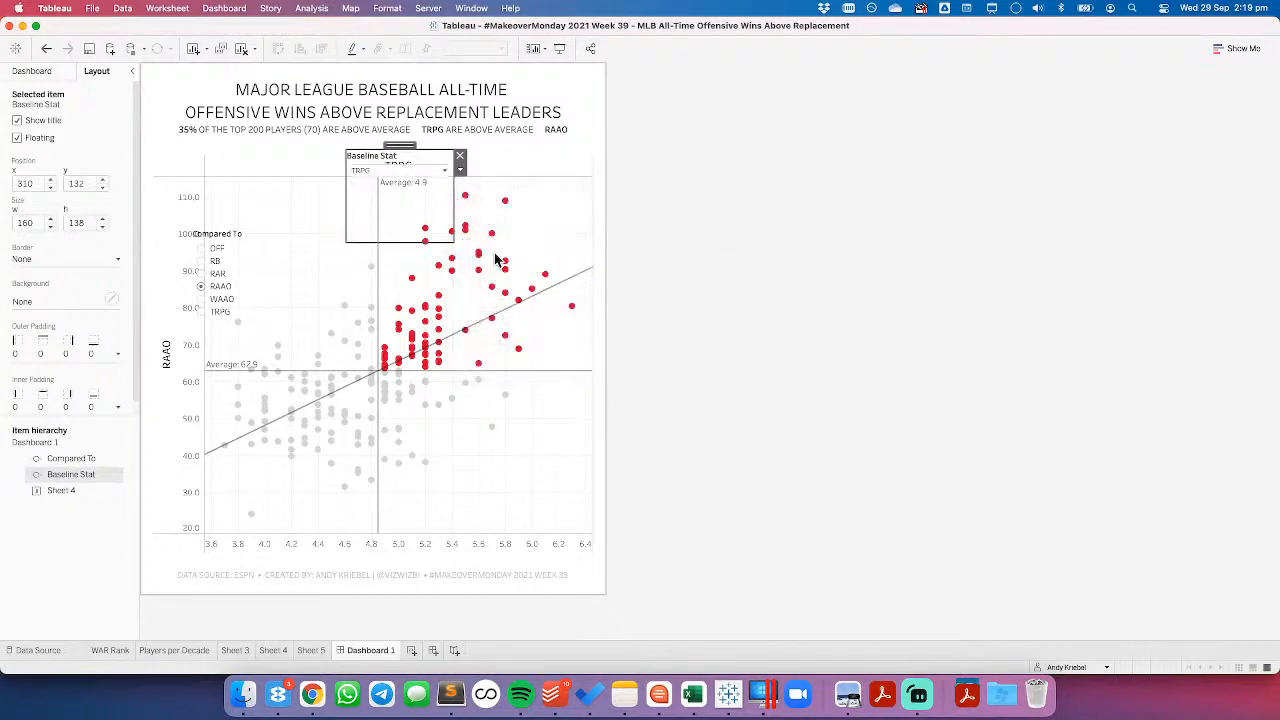
Step: Hide the Baseline Stat control's title, shrink it to 26 by 26, and place it in the subtitle just before TRPG
left_click(460, 169)
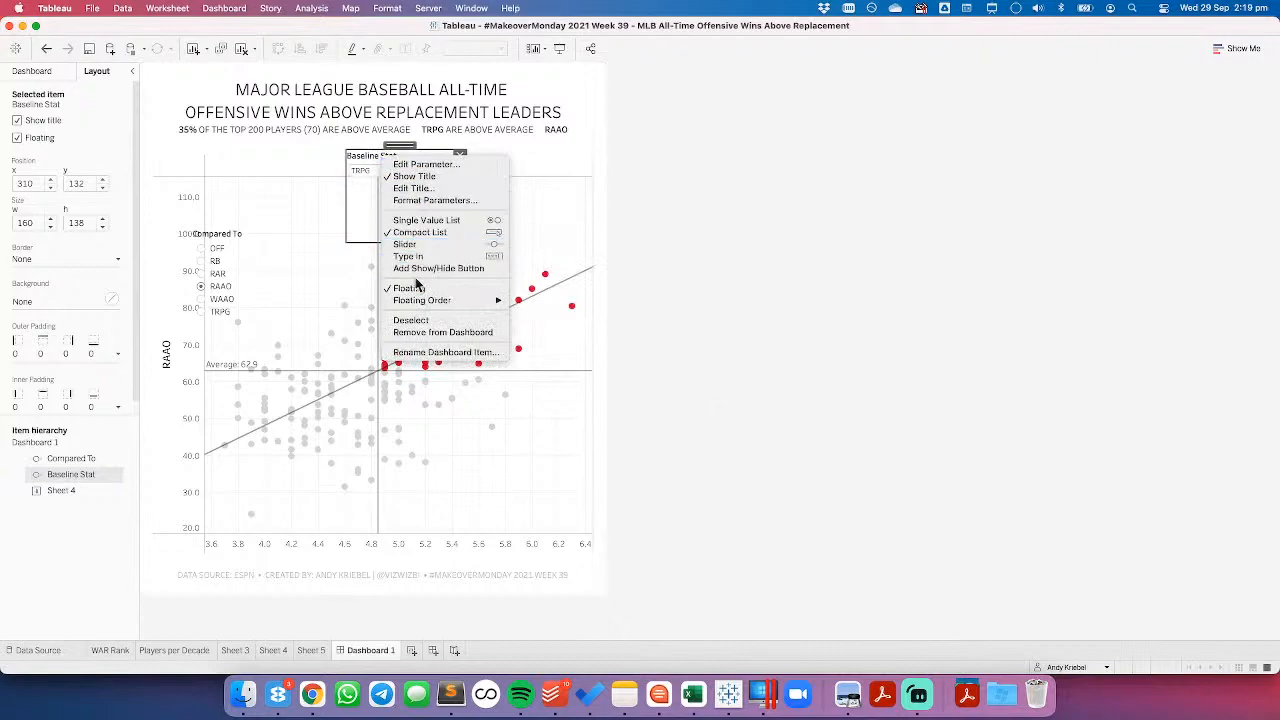
left_click(414, 176)
left_click_drag(452, 240, 363, 147)
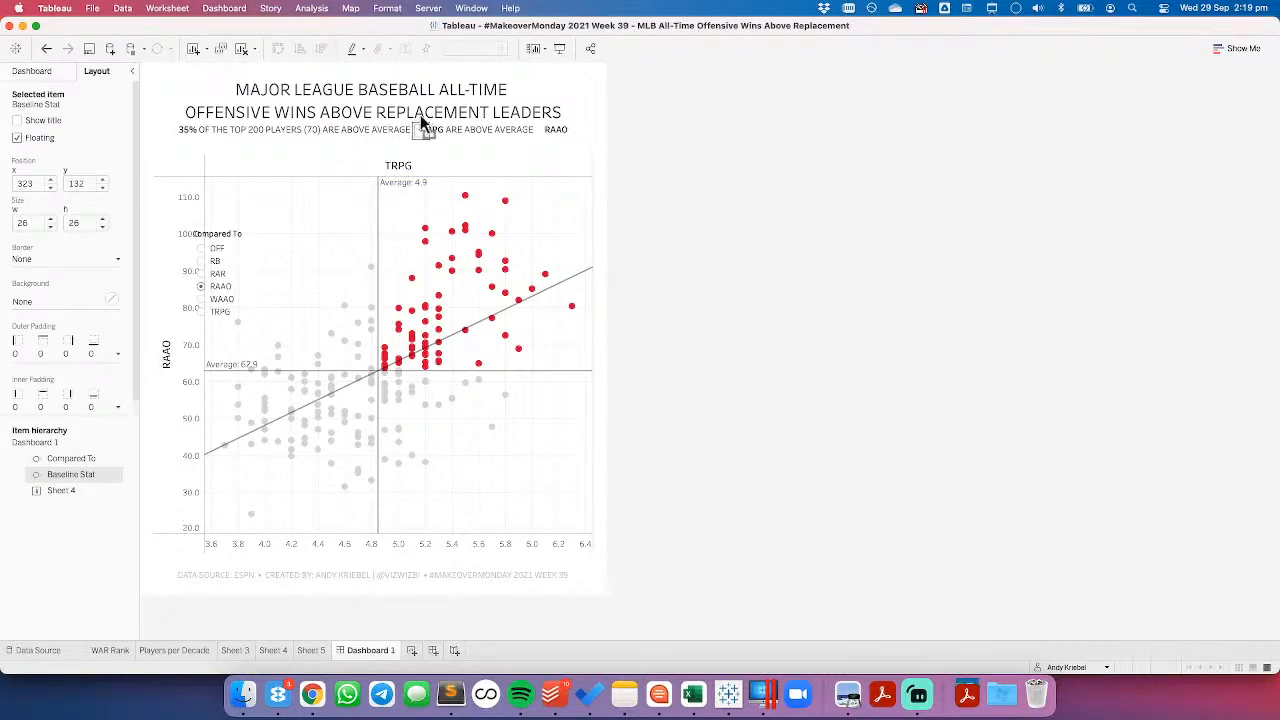
Step: Add extra space before the Baseline Stat parameter in the subtitle of Sheet 4's title and apply it
left_click(393, 133)
double_click(393, 133)
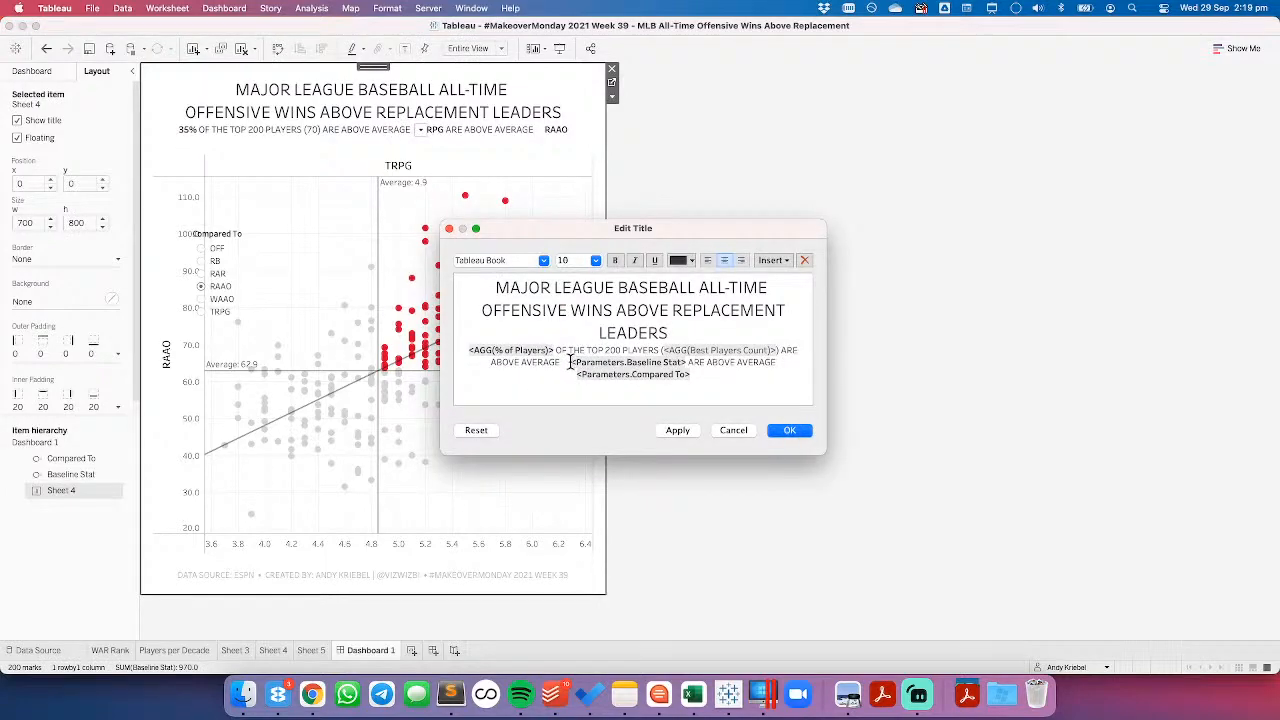
left_click(670, 430)
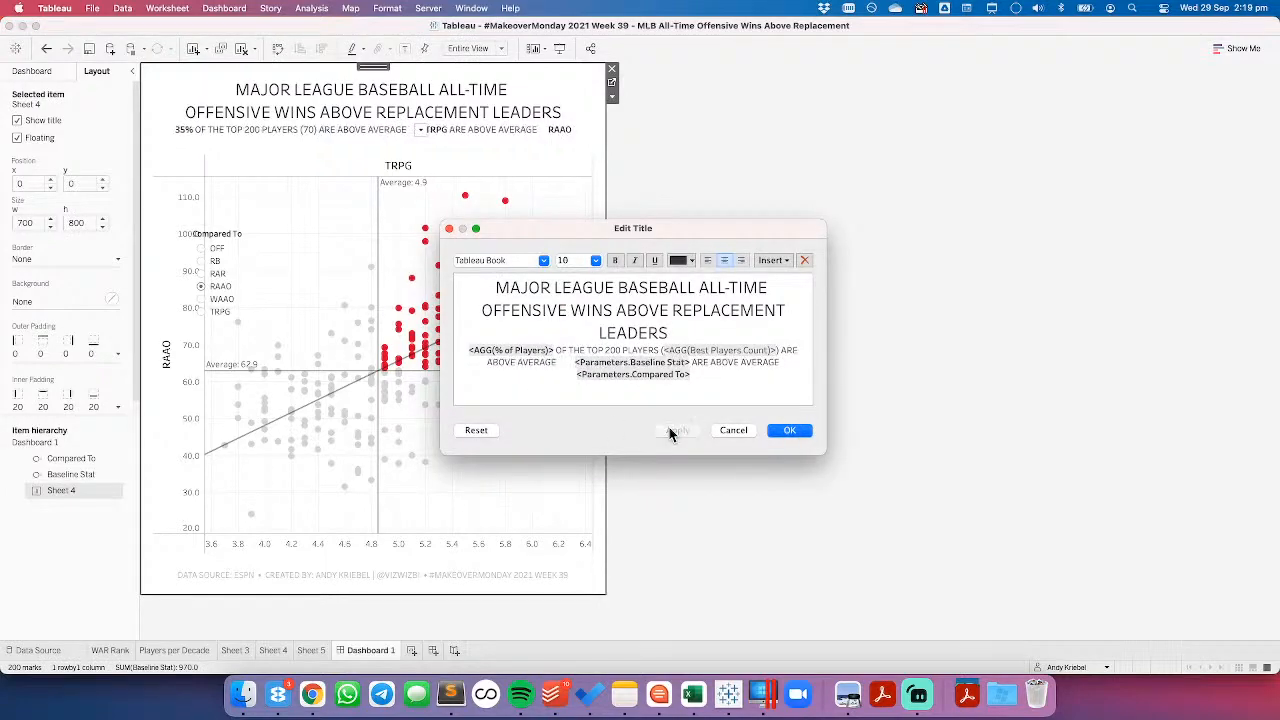
left_click(808, 434)
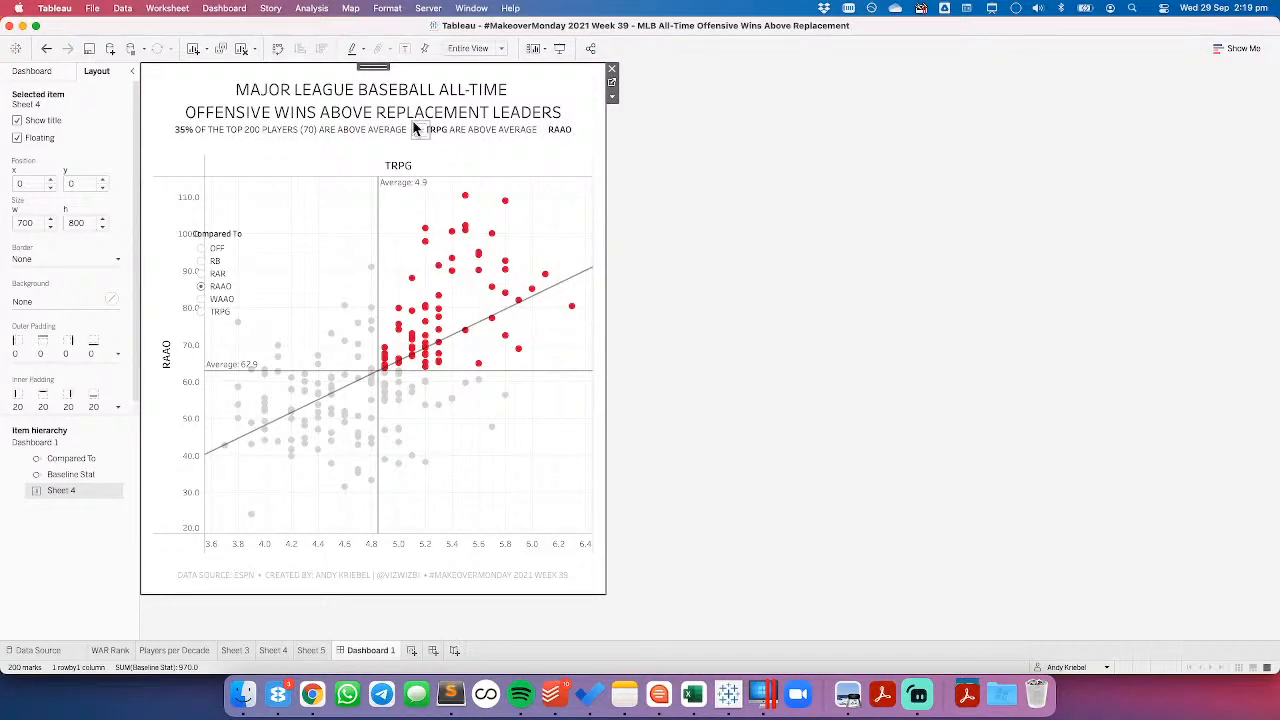
Step: Shift the Baseline Stat control to x 401, y 89 so it sits in the gap before TRPG
left_click(415, 128)
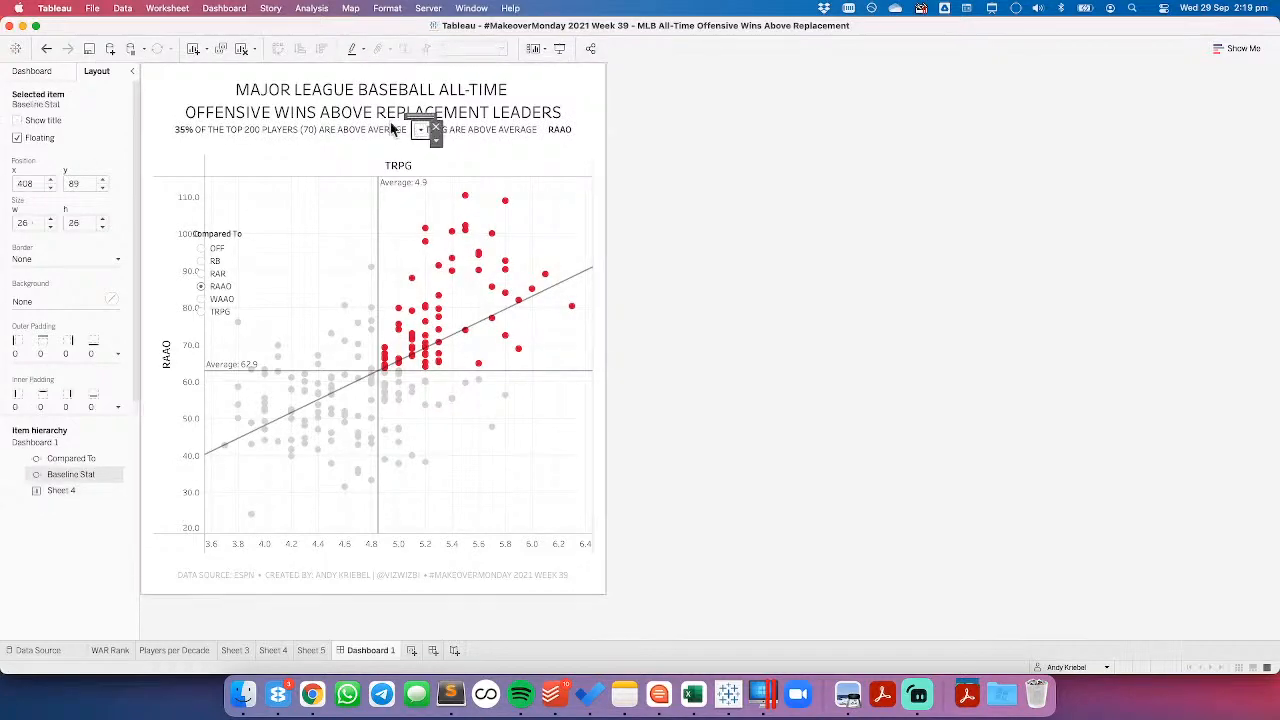
left_click(103, 184)
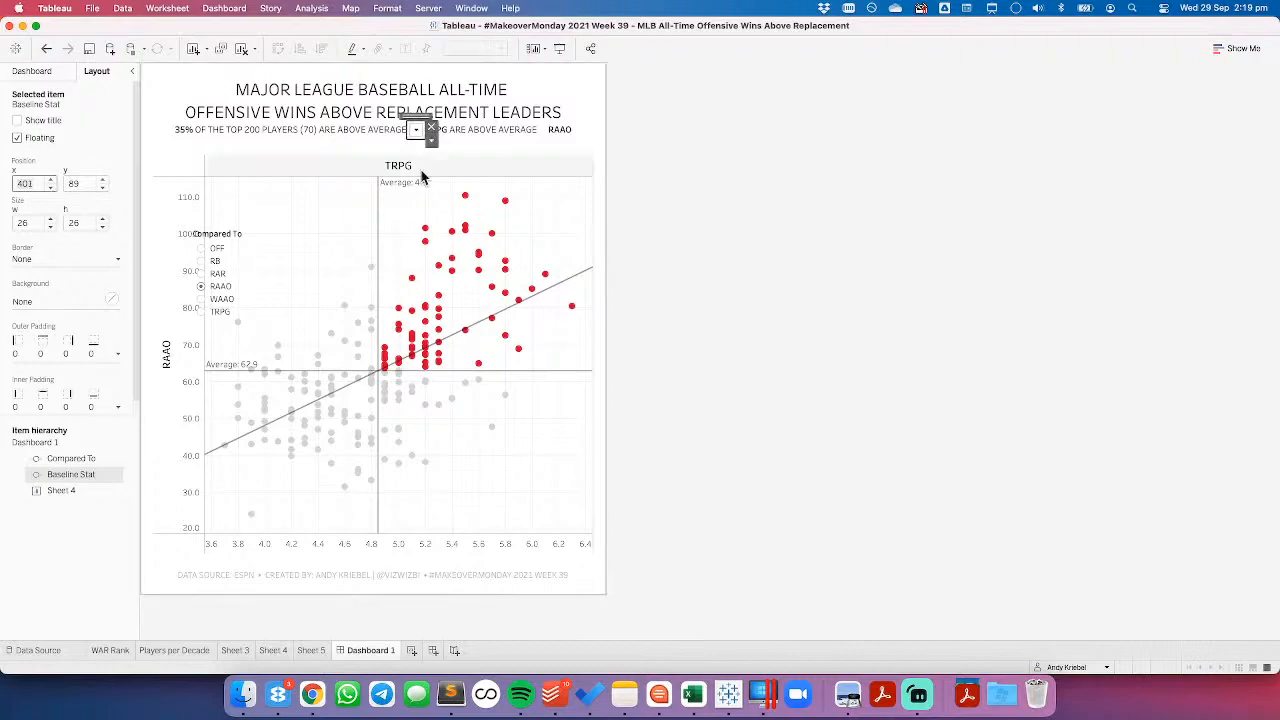
left_click(476, 162)
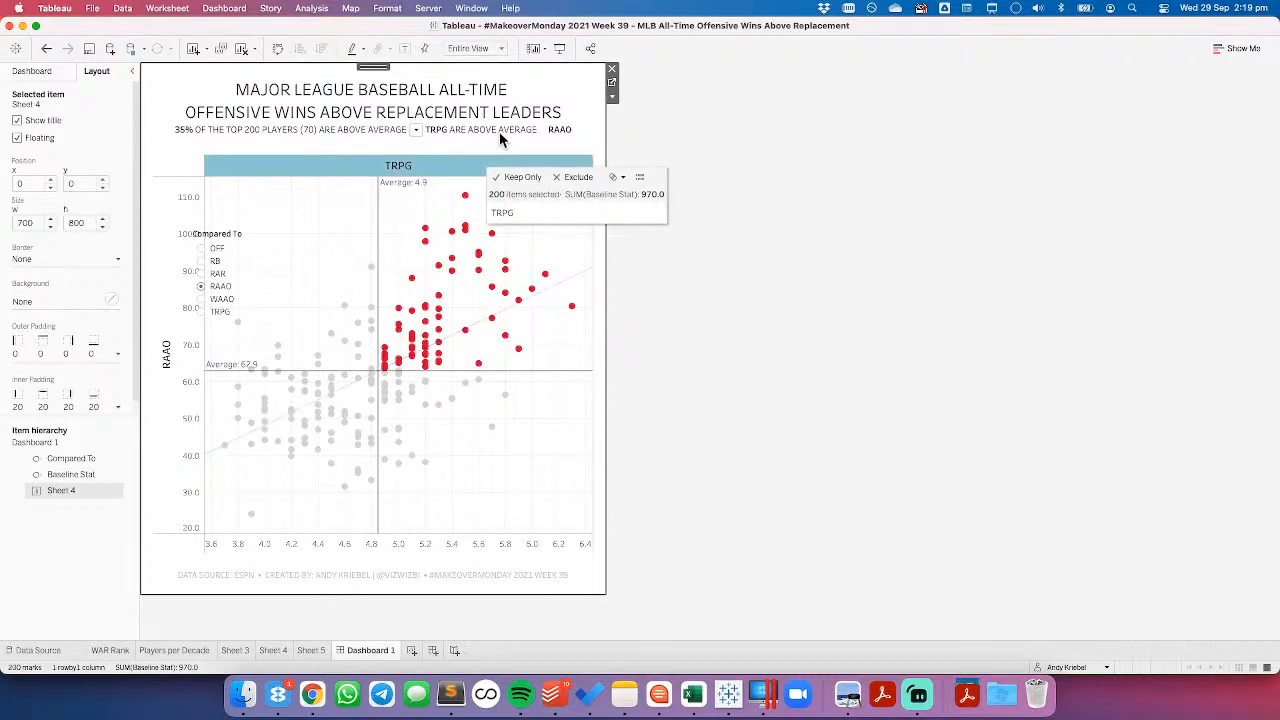
Step: Add more spaces before the Compared To parameter in the subtitle of Sheet 4's title
double_click(531, 127)
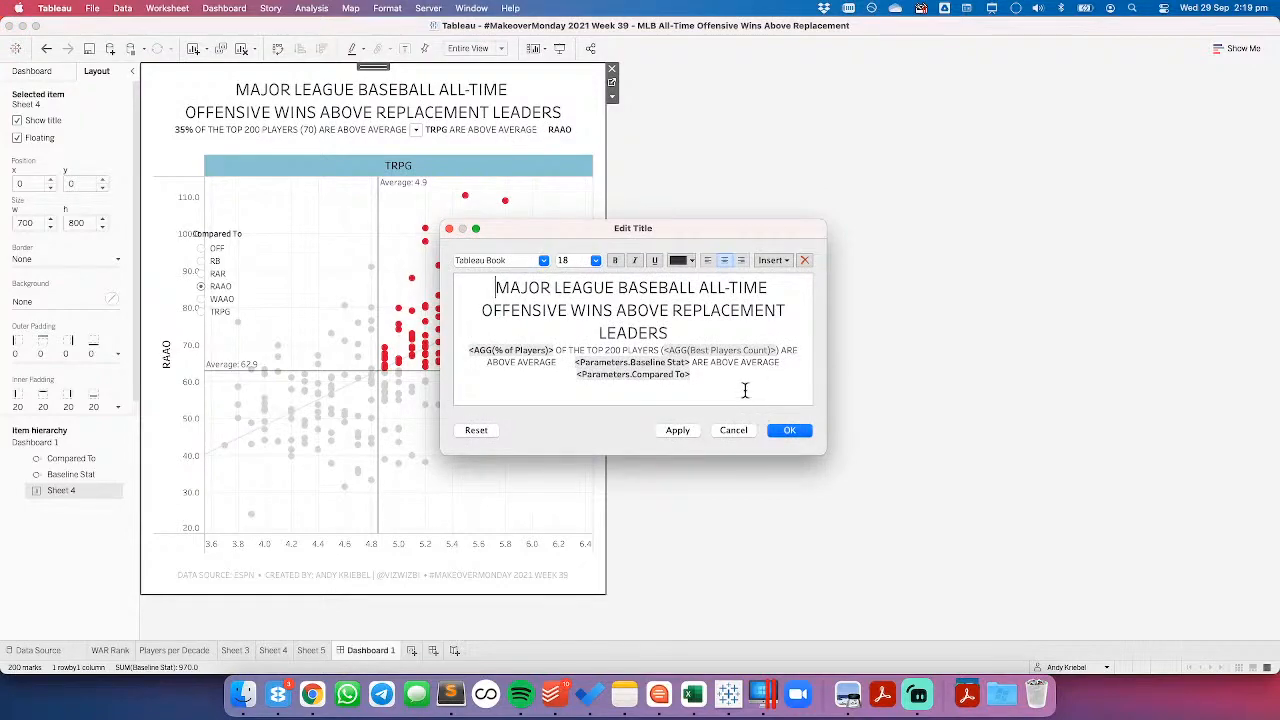
left_click(784, 362)
key("Return")
Step: Hide the Compared To control's title, display it as a compact list, and move it to the top of the scatter plot
left_click(250, 295)
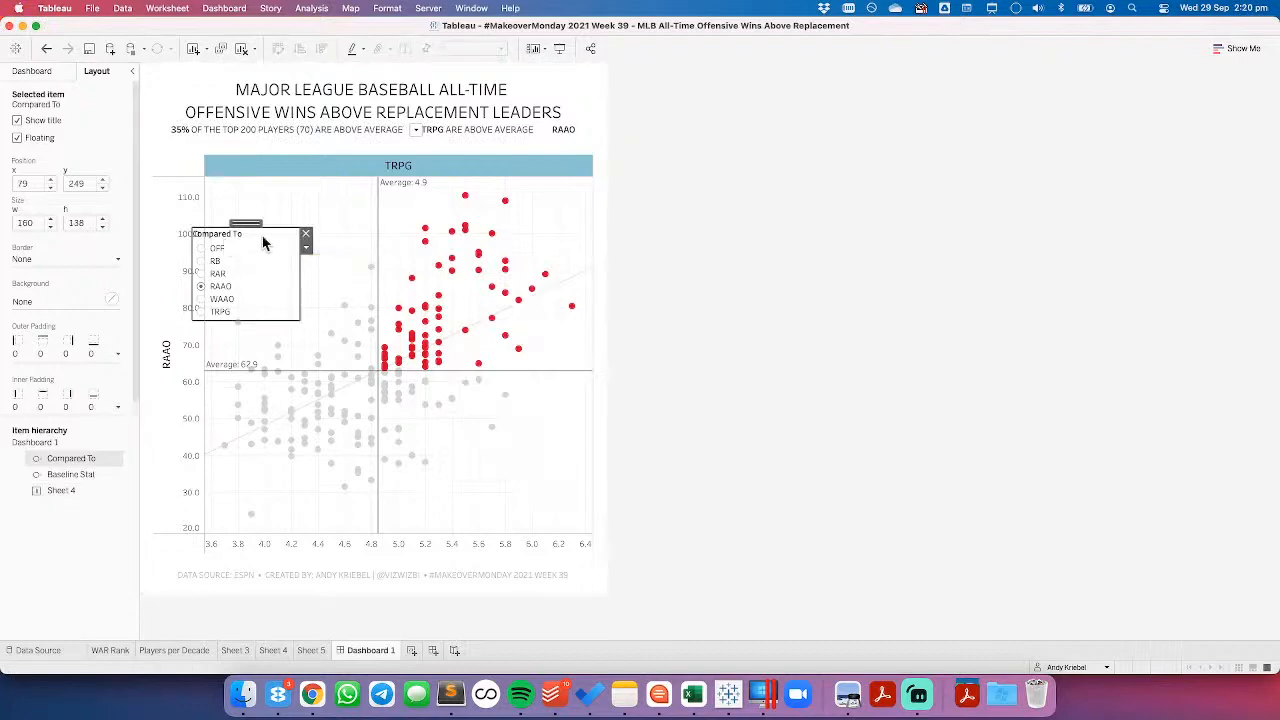
right_click(264, 244)
left_click(280, 253)
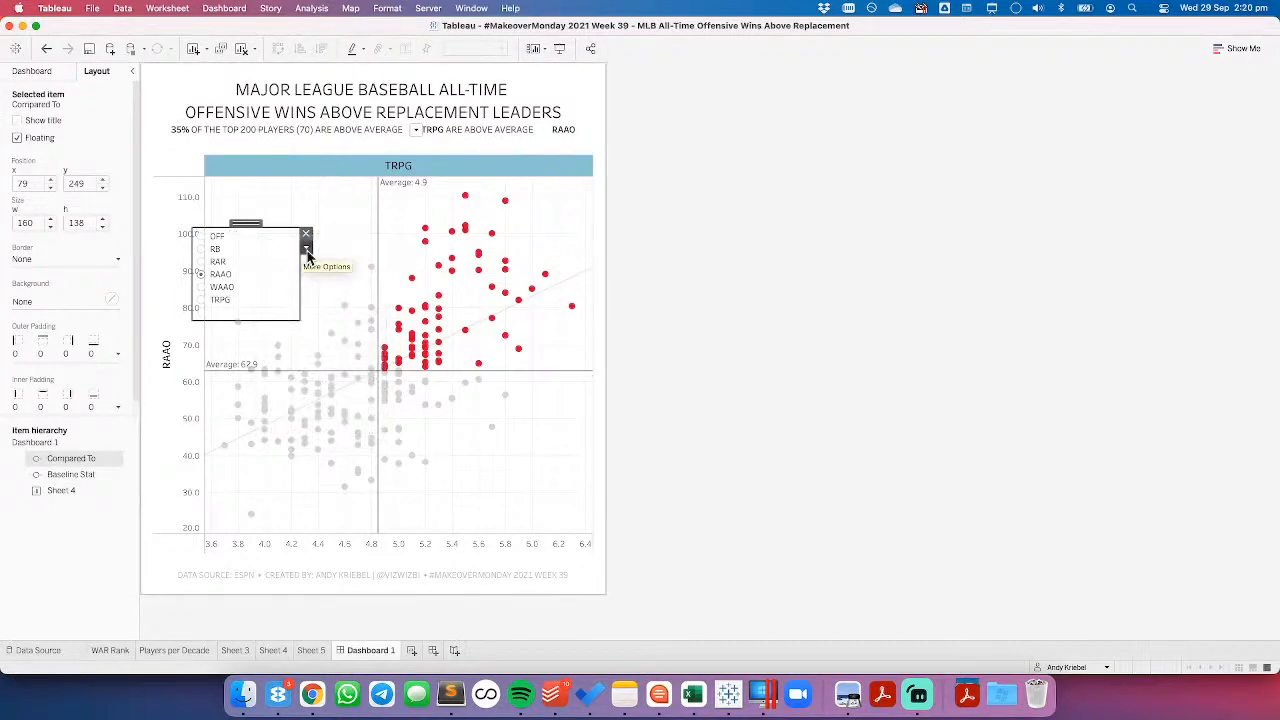
left_click(307, 252)
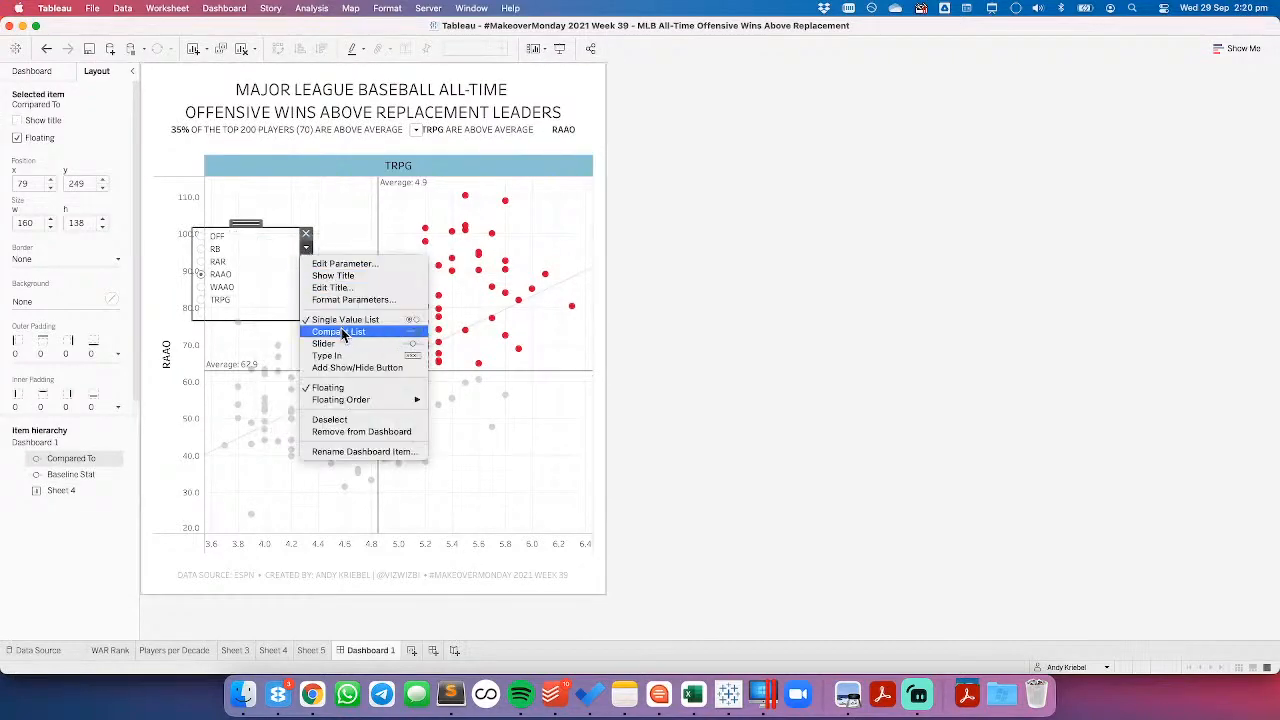
left_click(341, 331)
left_click_drag(246, 223, 374, 182)
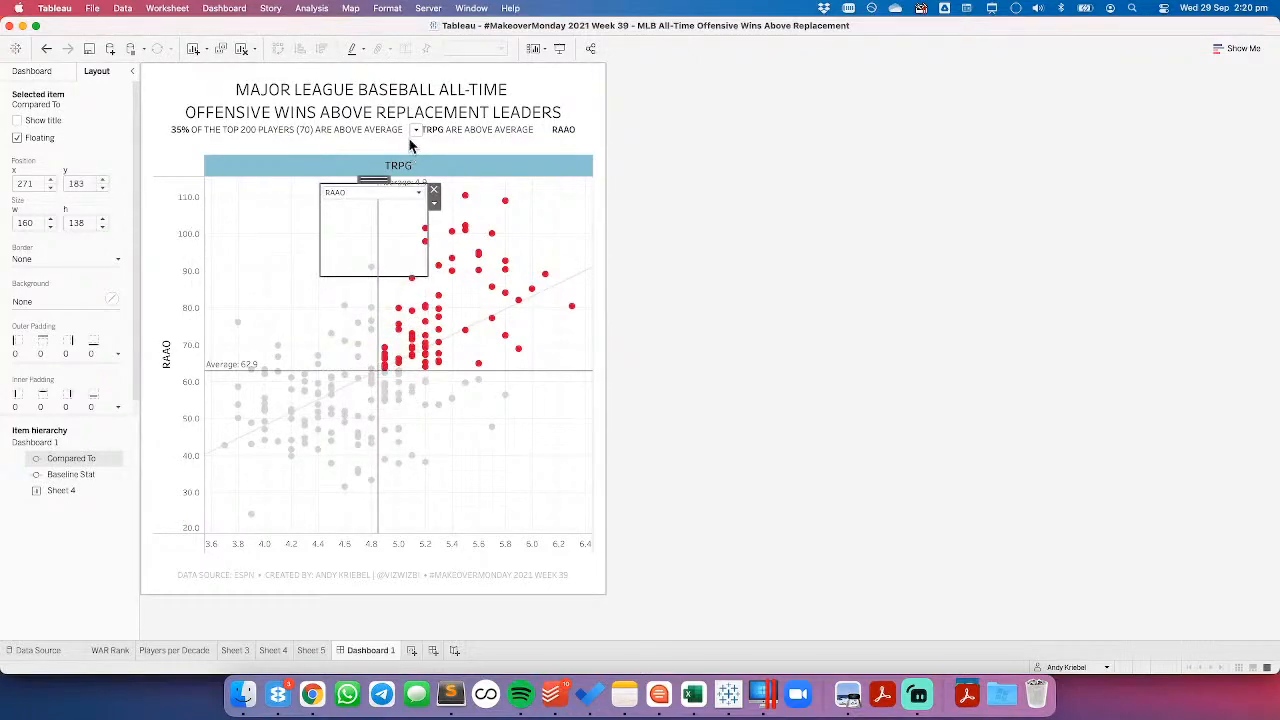
Step: Set the Compared To control's size to 26 by 26 to match the Baseline Stat control
left_click(408, 138)
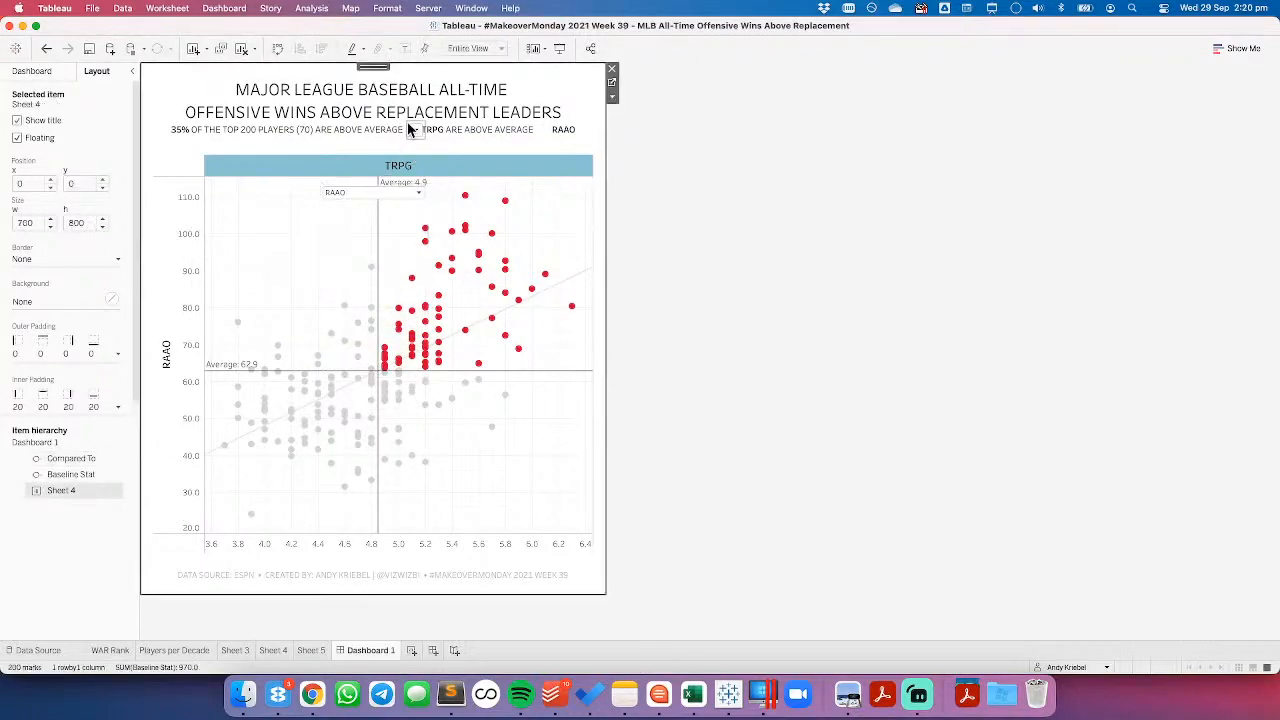
left_click(412, 129)
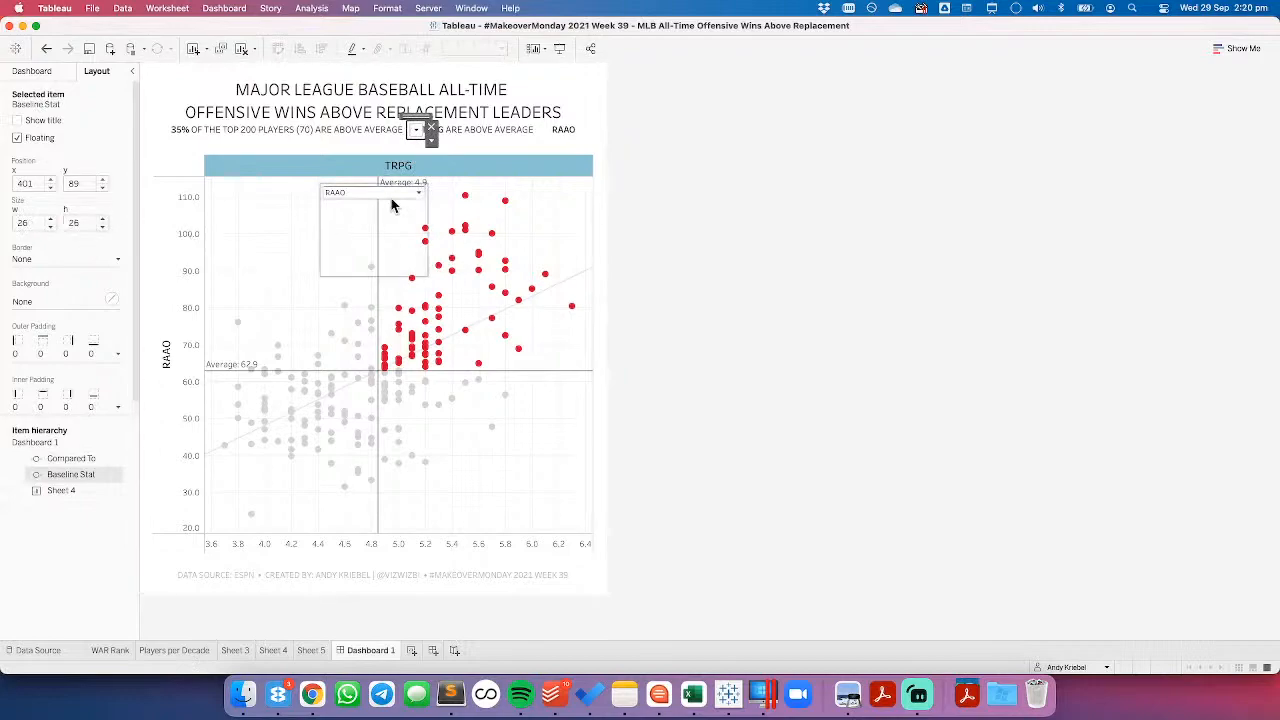
left_click(379, 220)
left_click(35, 222)
type("26")
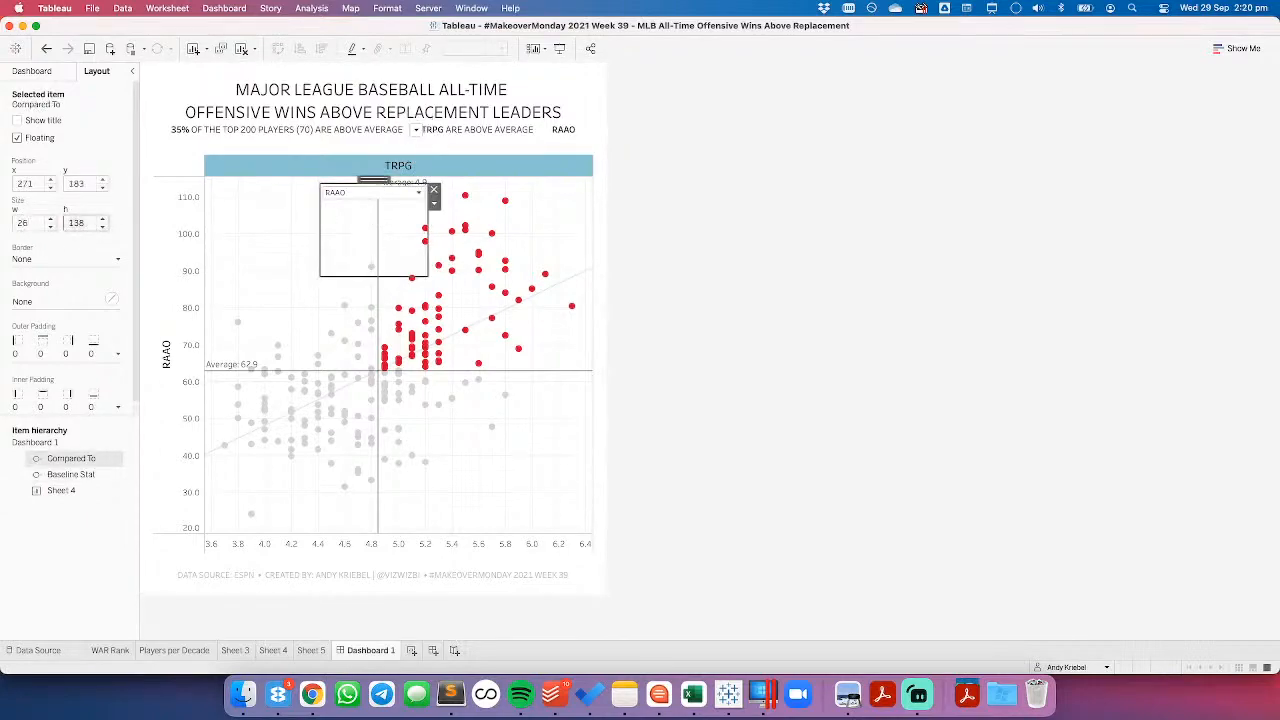
key("Tab")
type("26")
key("Return")
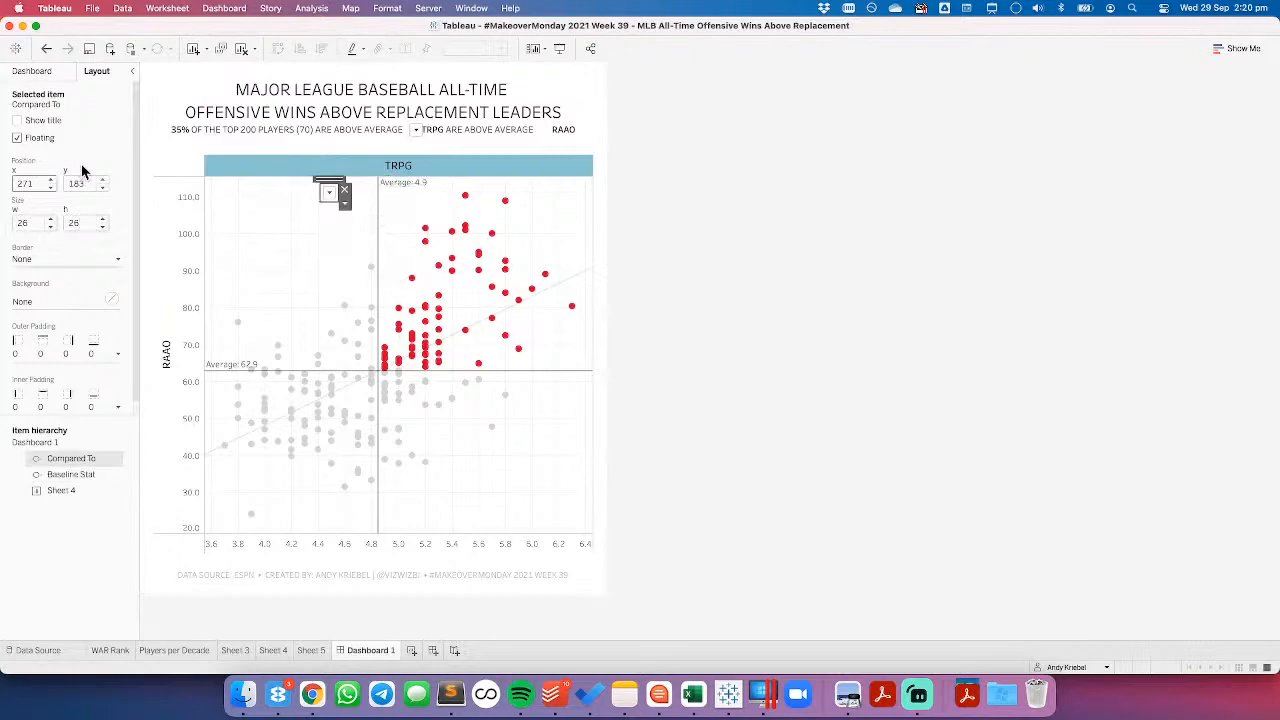
Step: Set the Compared To control's y position to 89 and move it across to the gap before RAAO in the subtitle
left_click(411, 145)
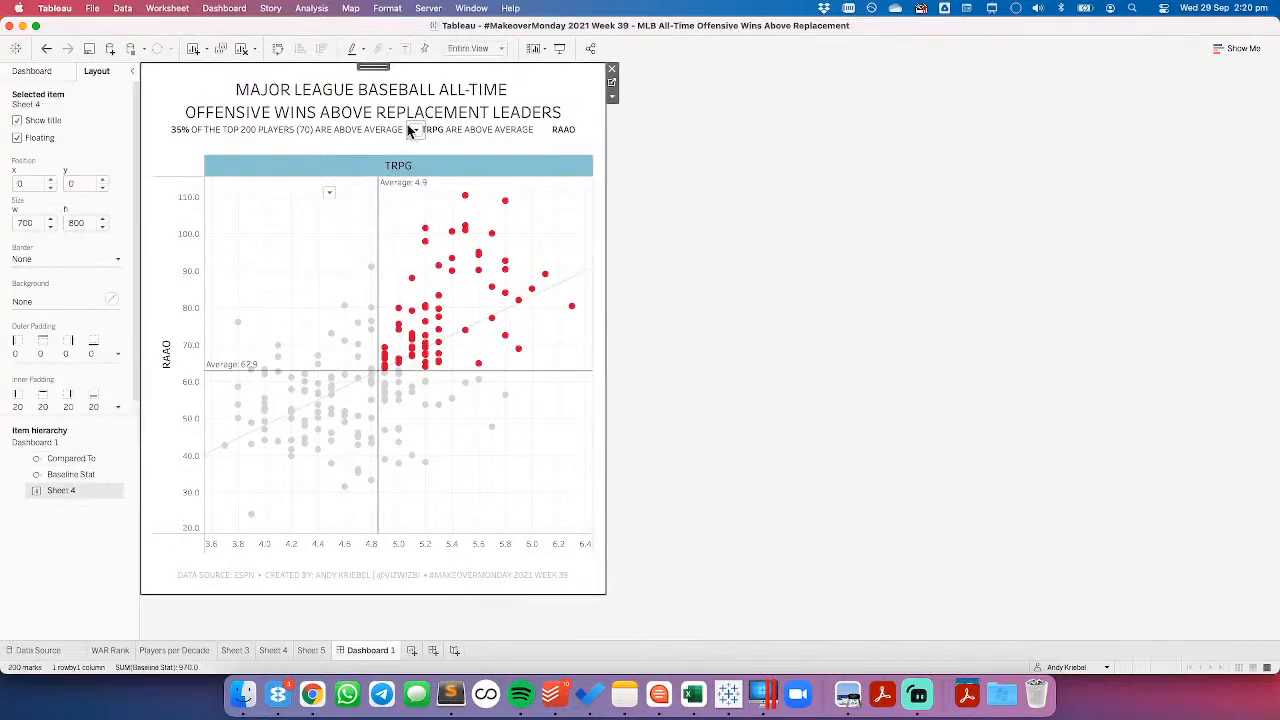
left_click(416, 131)
left_click(328, 193)
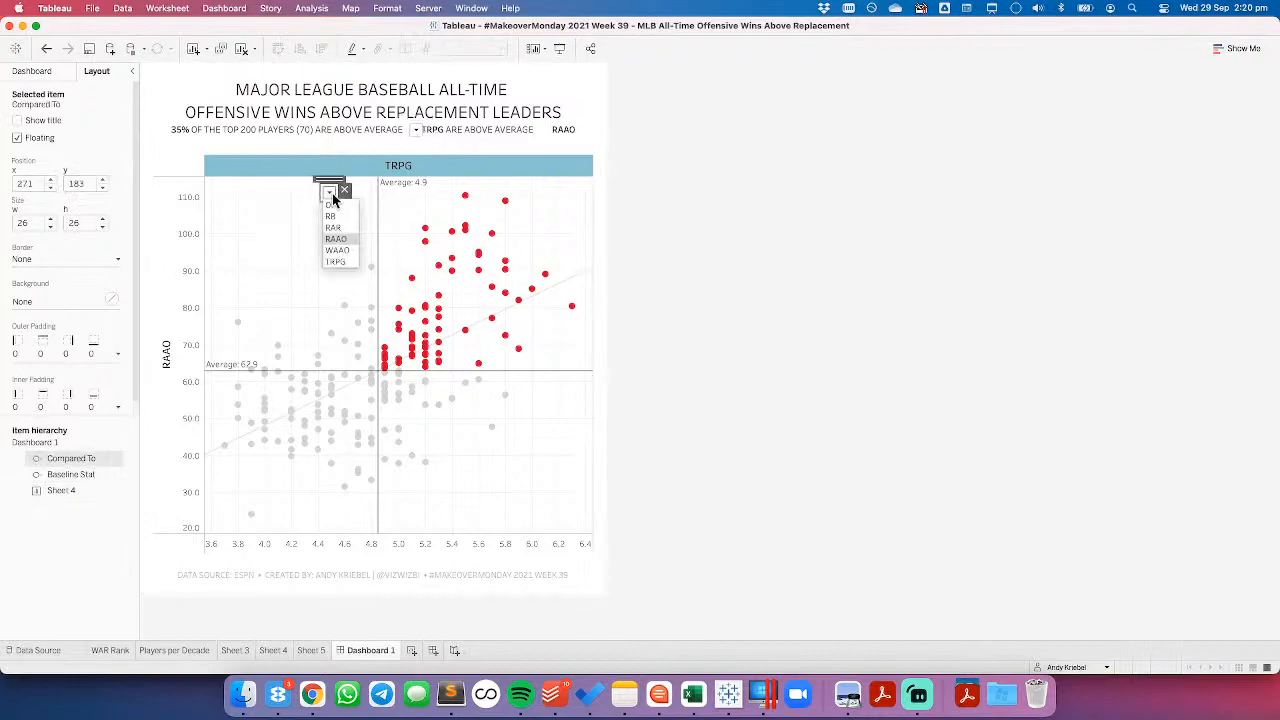
left_click(82, 183)
left_click(27, 181)
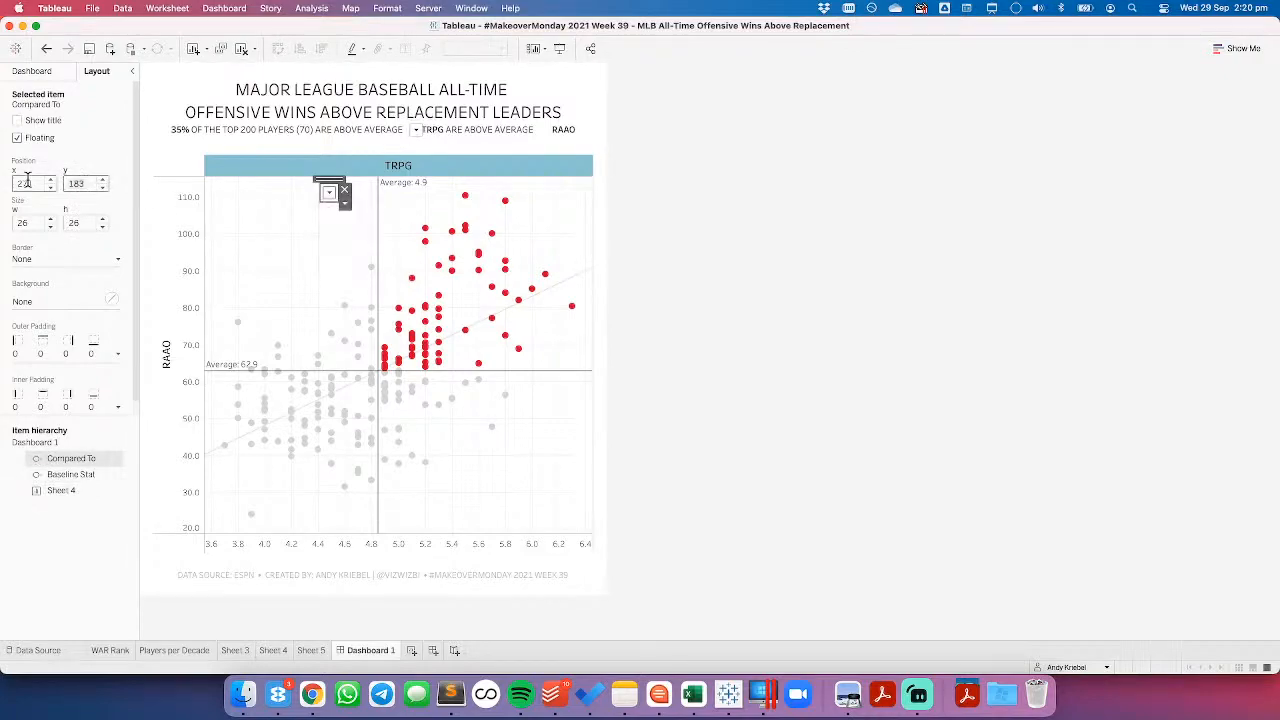
key("Tab")
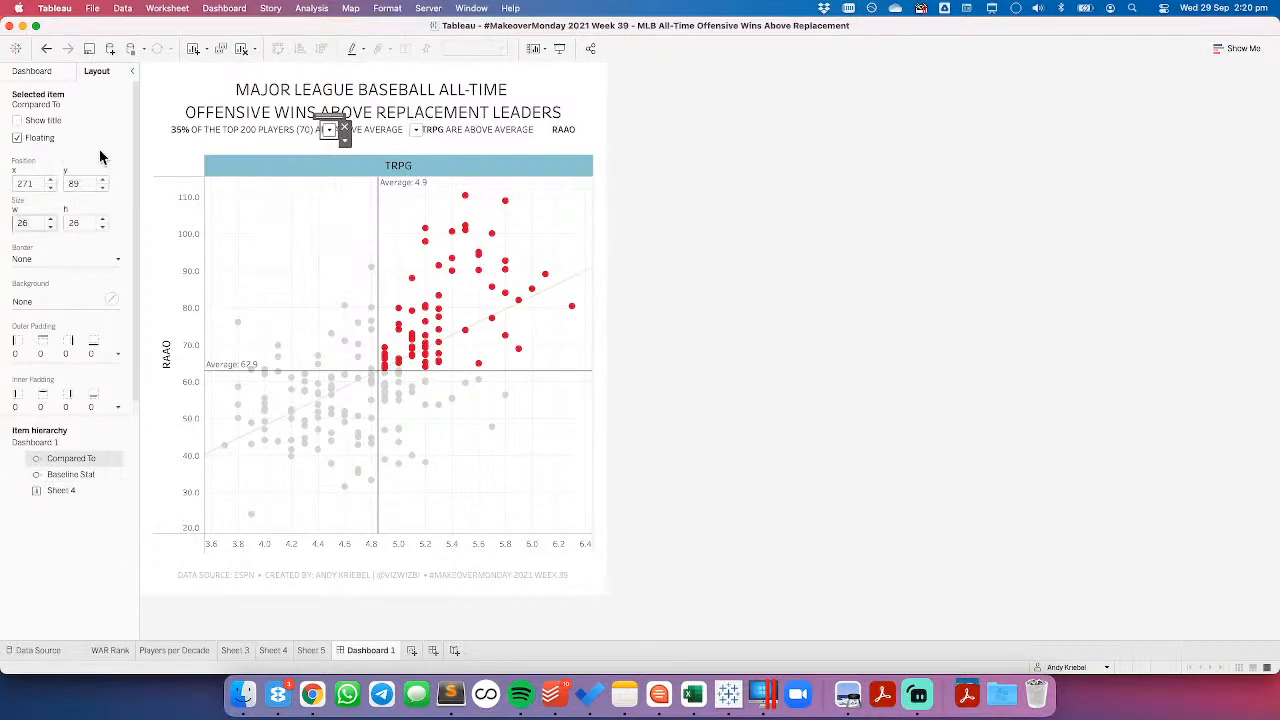
left_click_drag(326, 115, 541, 115)
Step: Nudge the Baseline Stat control to x 394 and fine-tune the Compared To control's position within the subtitle gap
left_click(417, 119)
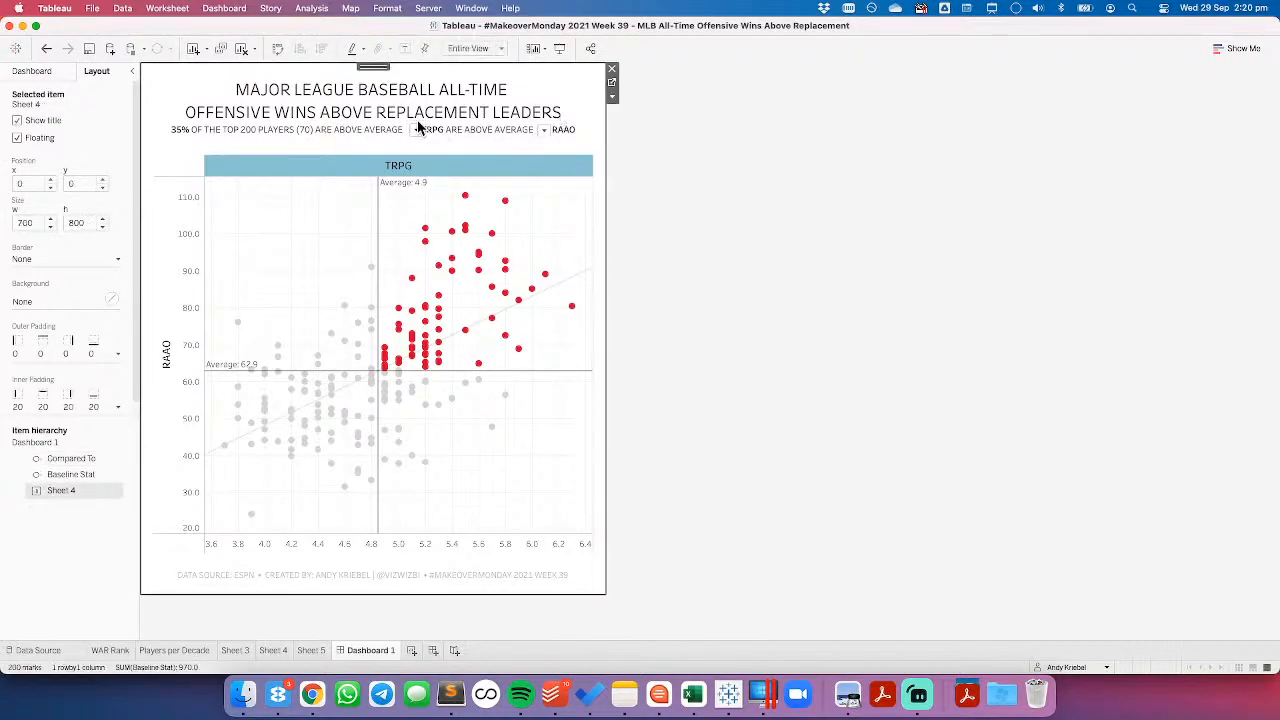
left_click(418, 128)
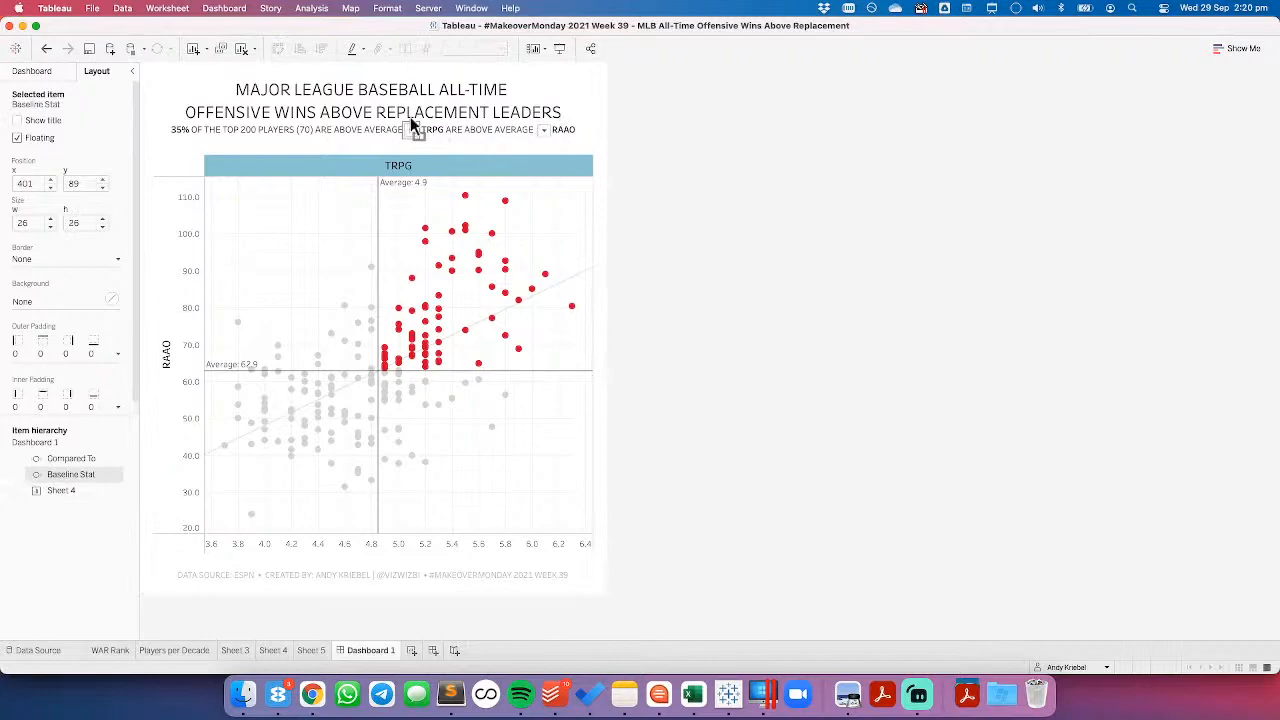
left_click_drag(411, 118, 411, 118)
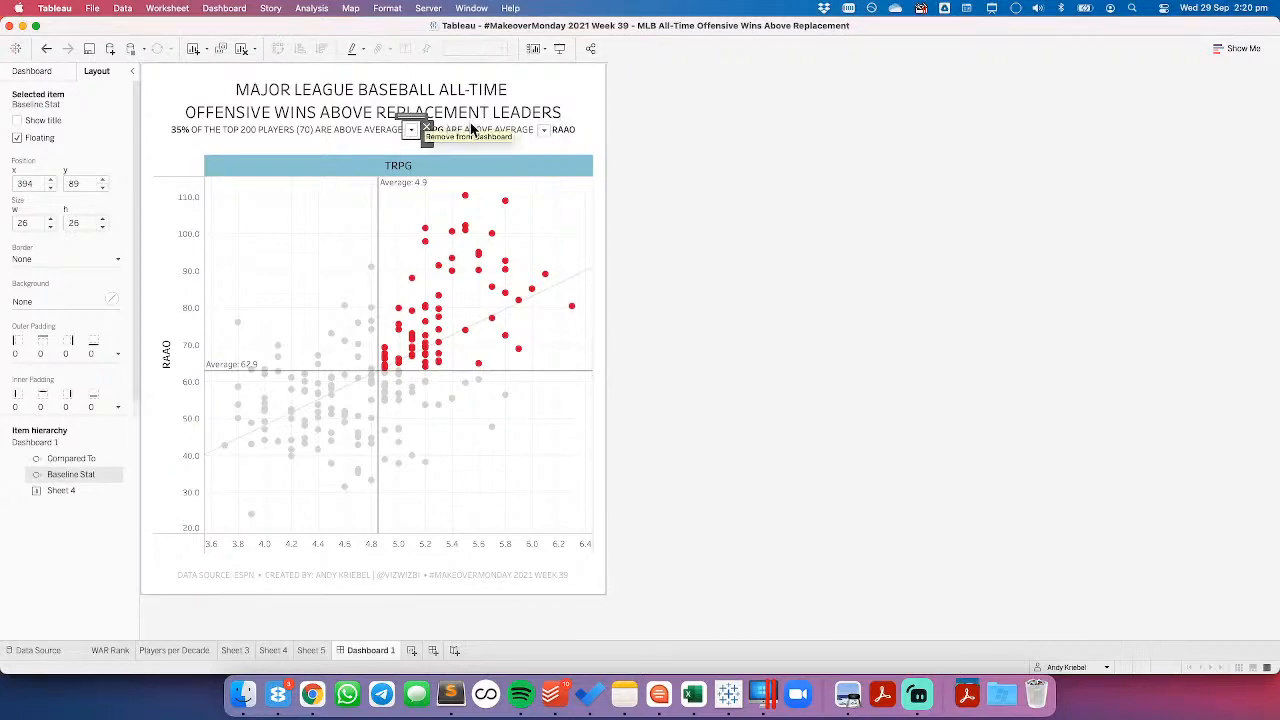
left_click_drag(542, 126, 557, 126)
Step: Widen the spacing before the Compared To parameter in the subtitle of Sheet 4's title and apply the change
double_click(514, 131)
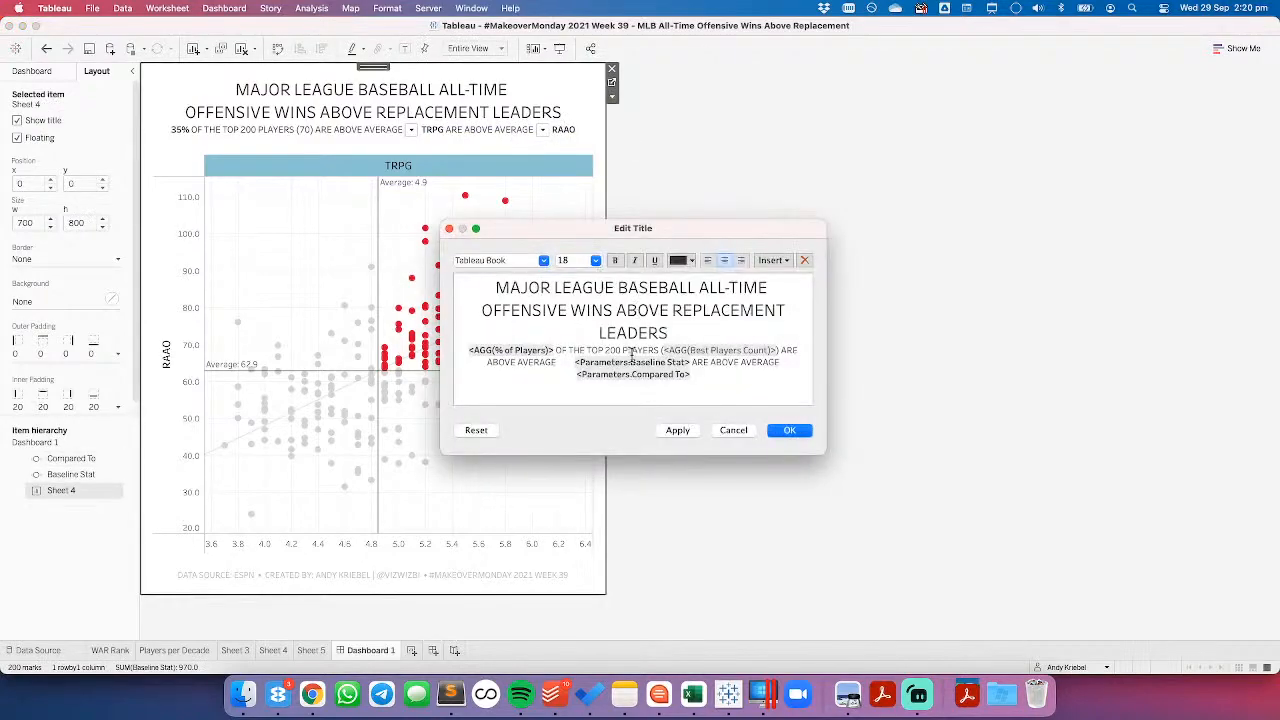
left_click(781, 363)
left_click(690, 431)
left_click(778, 431)
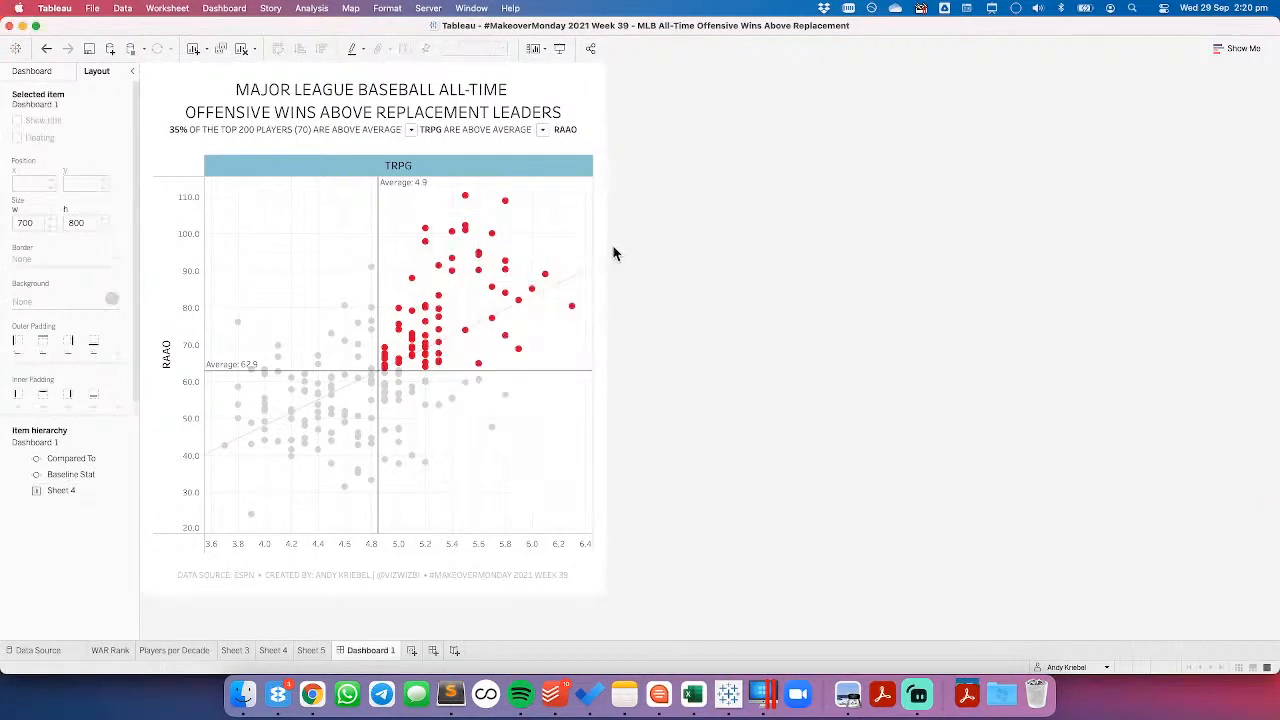
Step: Nudge the Compared To control to x 590 so it sits between AVERAGE and RAAO in the subtitle
left_click(540, 134)
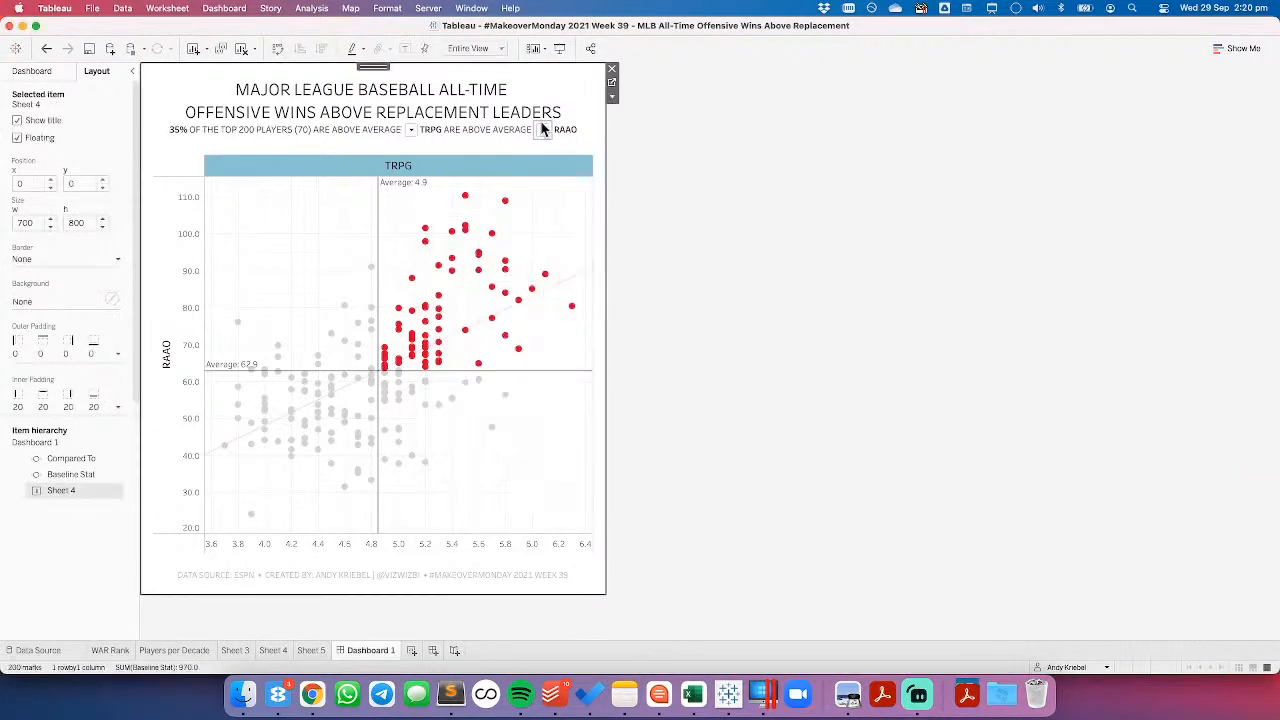
left_click(541, 126)
left_click_drag(541, 126, 541, 118)
Step: Set Baseline Stat to WAAO and shift its control slightly left, clear of the subtitle text
left_click(411, 130)
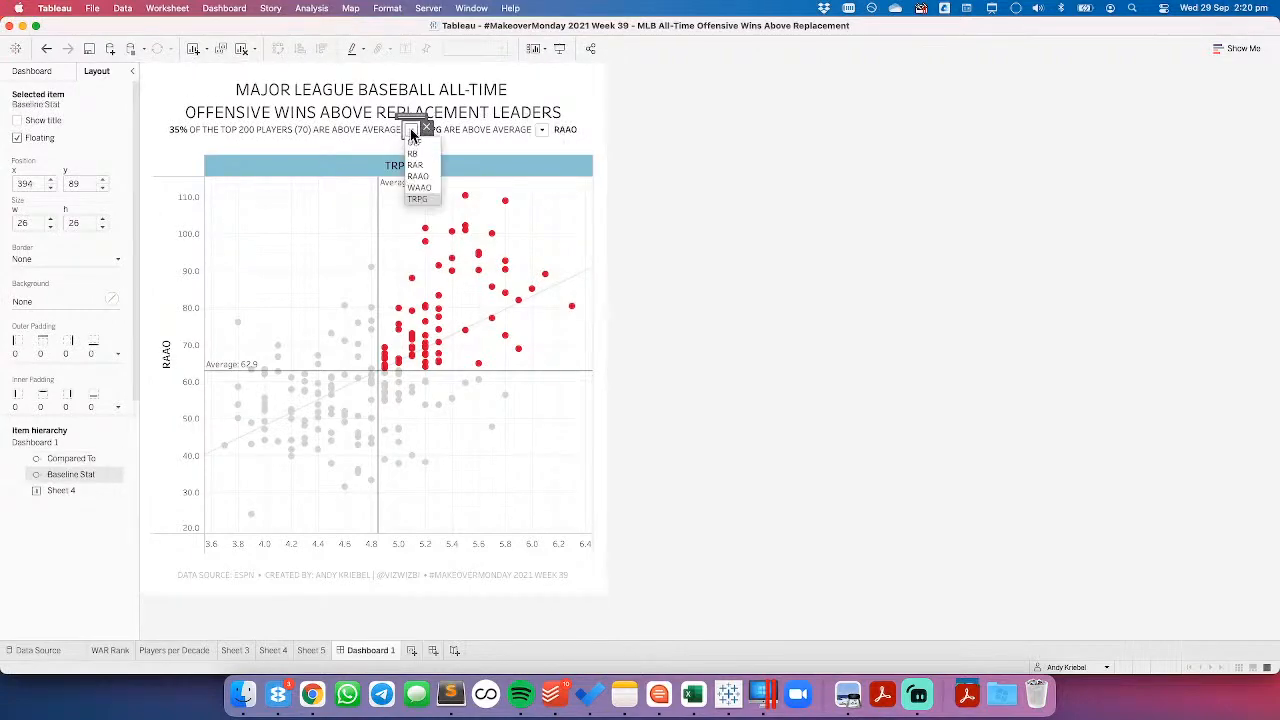
left_click(418, 187)
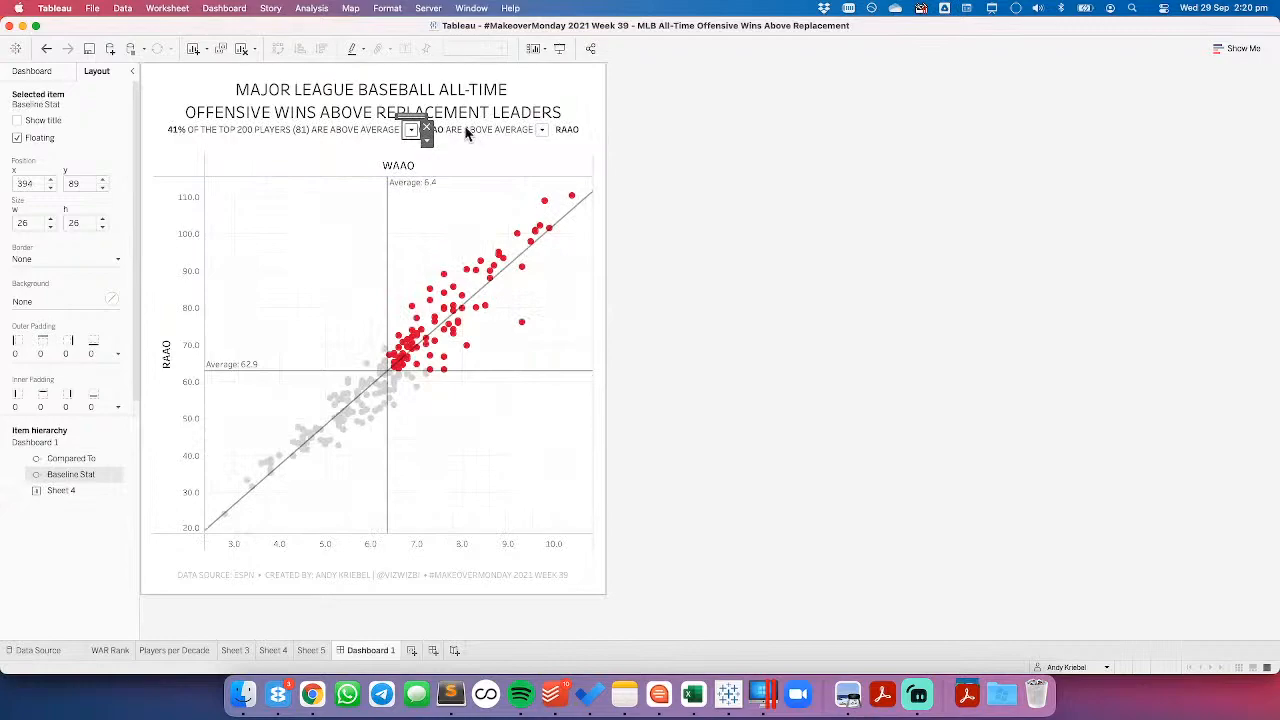
left_click(452, 149)
left_click(404, 131)
left_click(470, 130)
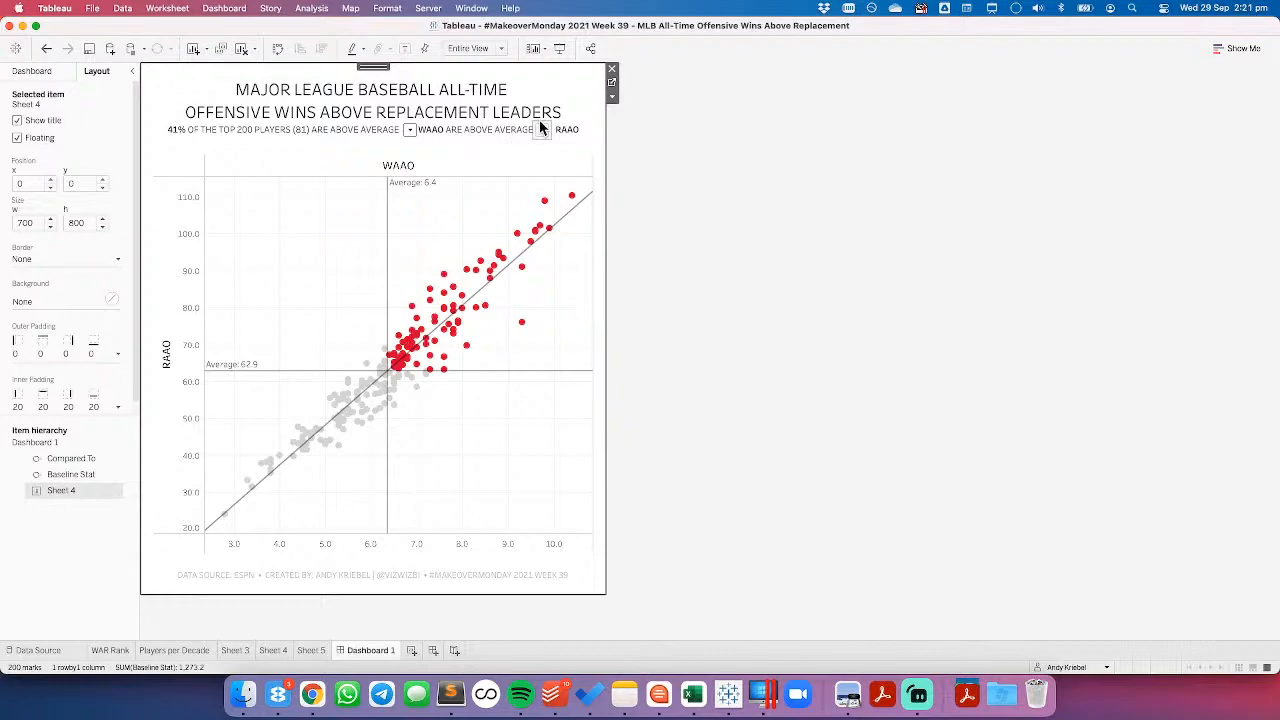
Step: Move the Baseline Stat control into the scatter plot's upper-left area, enlarge it to about 148 by 96, and show its title
left_click(409, 129)
left_click_drag(408, 117, 380, 243)
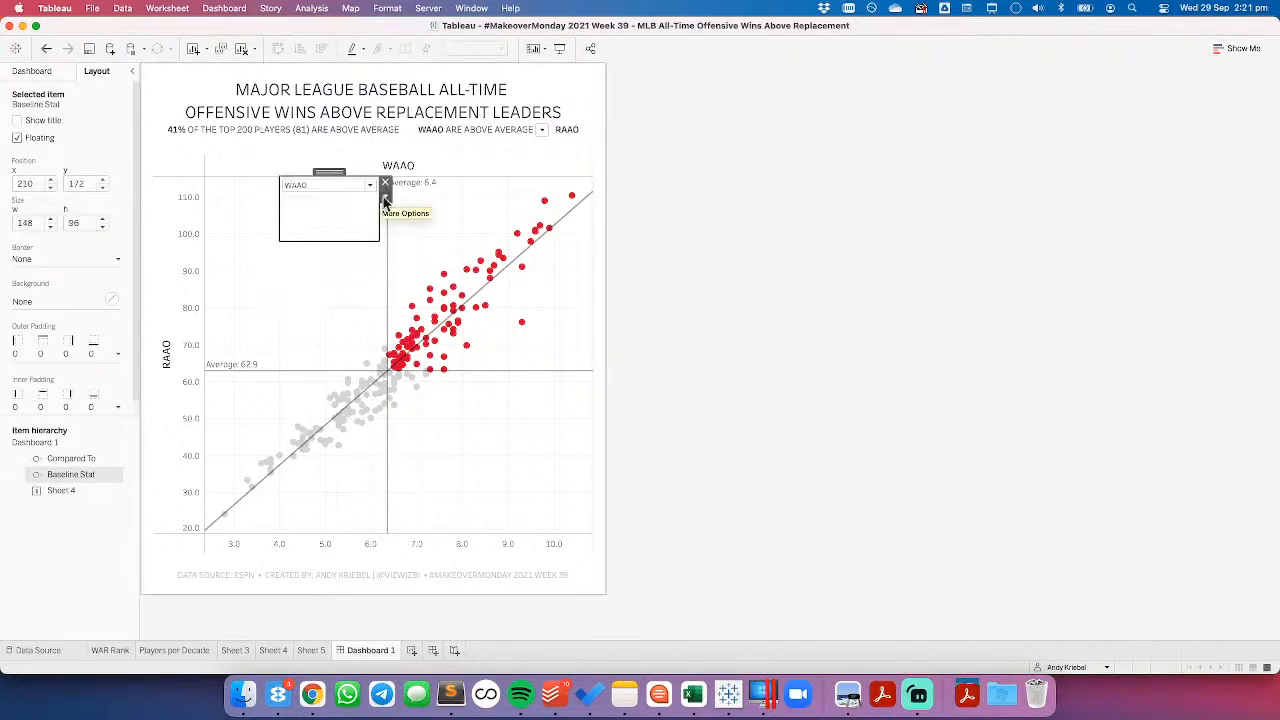
left_click(385, 196)
left_click(420, 221)
Step: Move the Compared To control below the Baseline Stat control in the plot and enlarge it to about 135 by 83
left_click(541, 130)
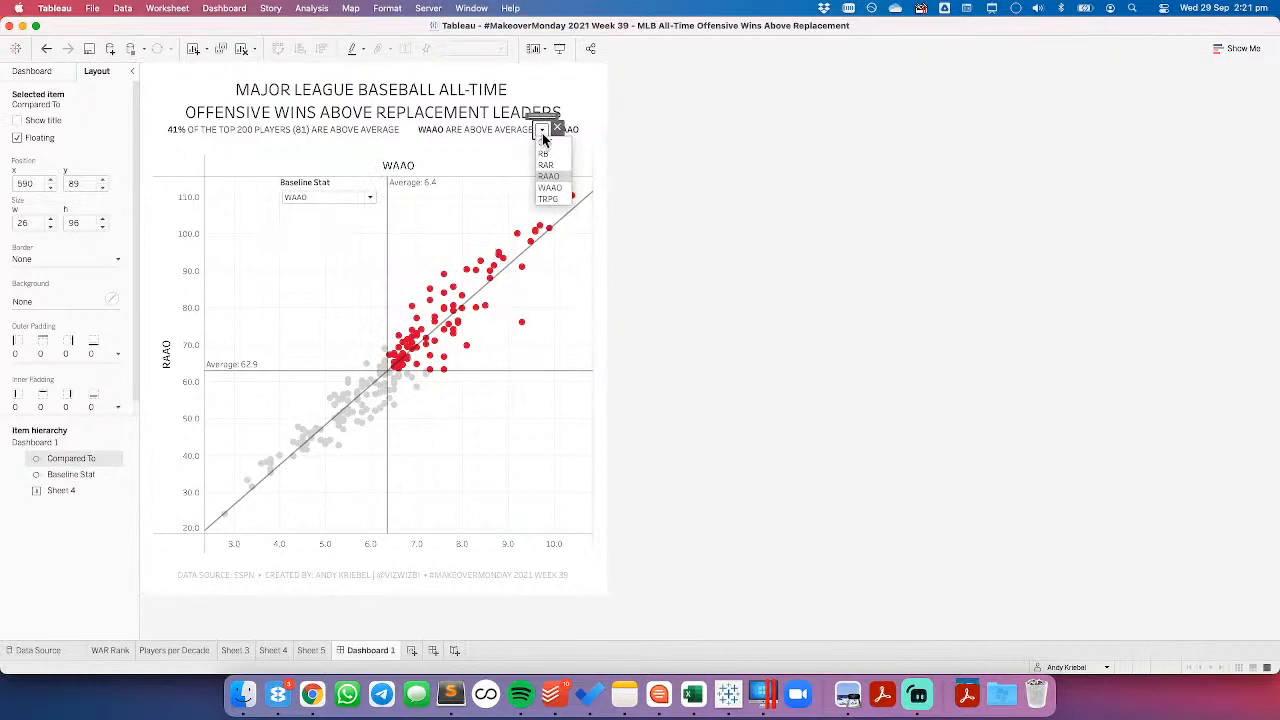
left_click_drag(541, 130, 379, 283)
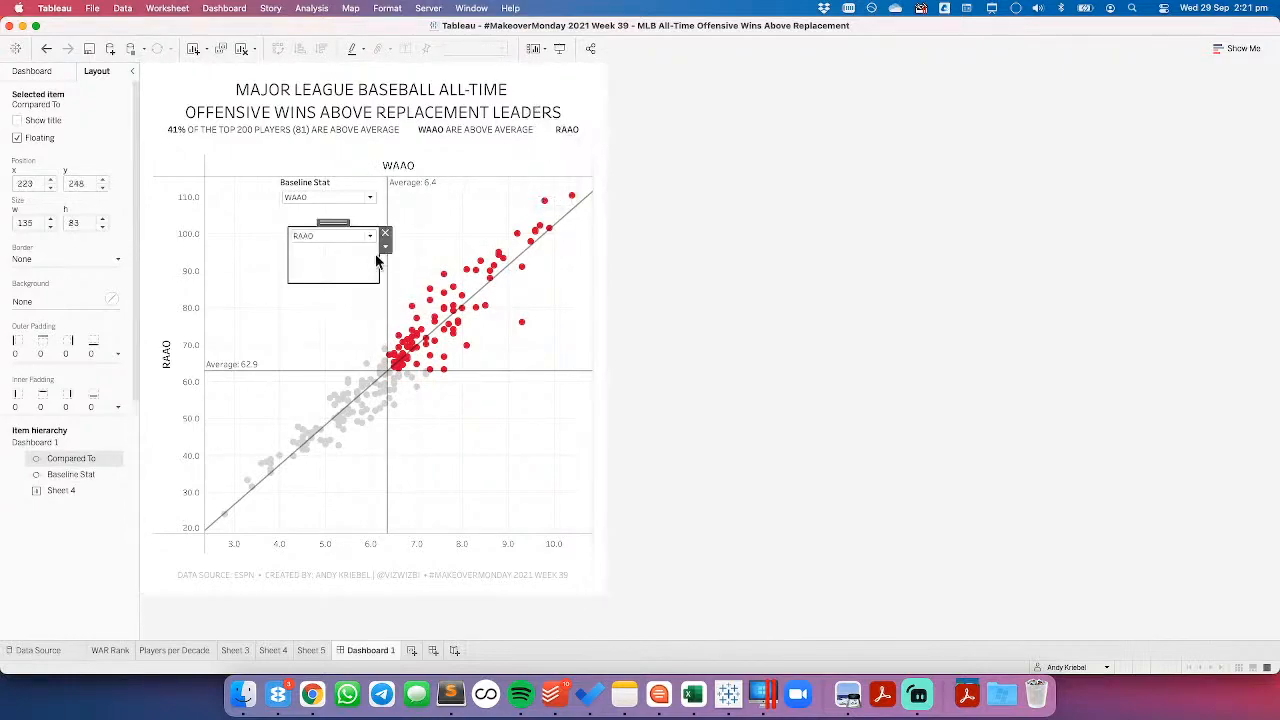
Step: Show the title of the Compared To parameter control in the plot
left_click(385, 246)
left_click(400, 279)
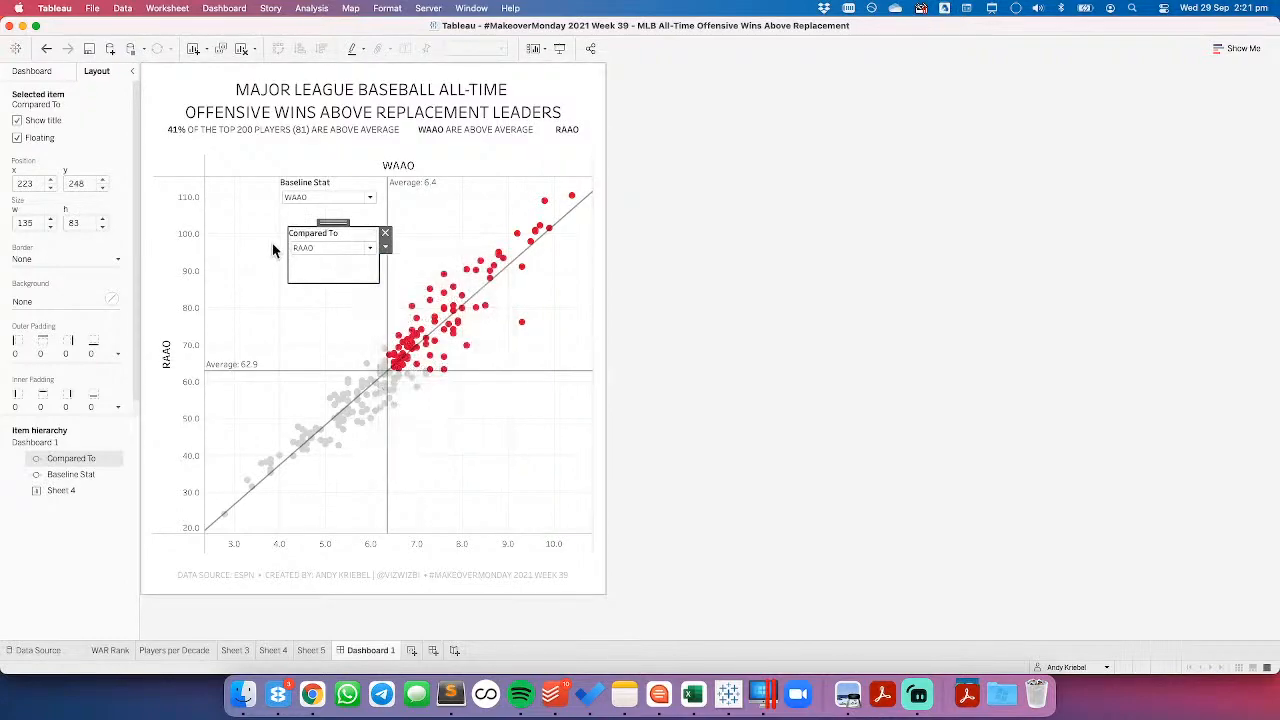
Step: Copy the headline "MAJOR LEAGUE BASEBALL ALL-TIME OFFENSIVE WINS ABOVE REPLACEMENT LEADERS" from the Sheet 4 title, leaving the title unedited
left_click(316, 105)
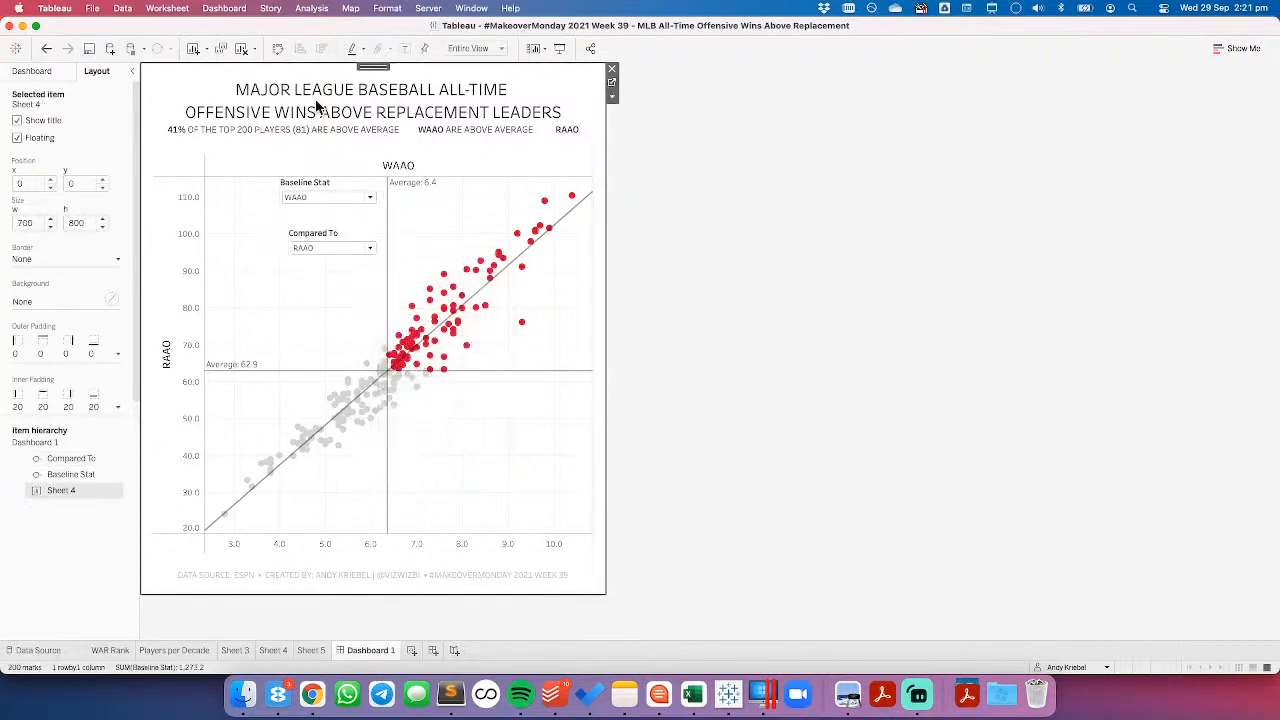
double_click(316, 105)
left_click_drag(494, 286, 674, 322)
key("super+c")
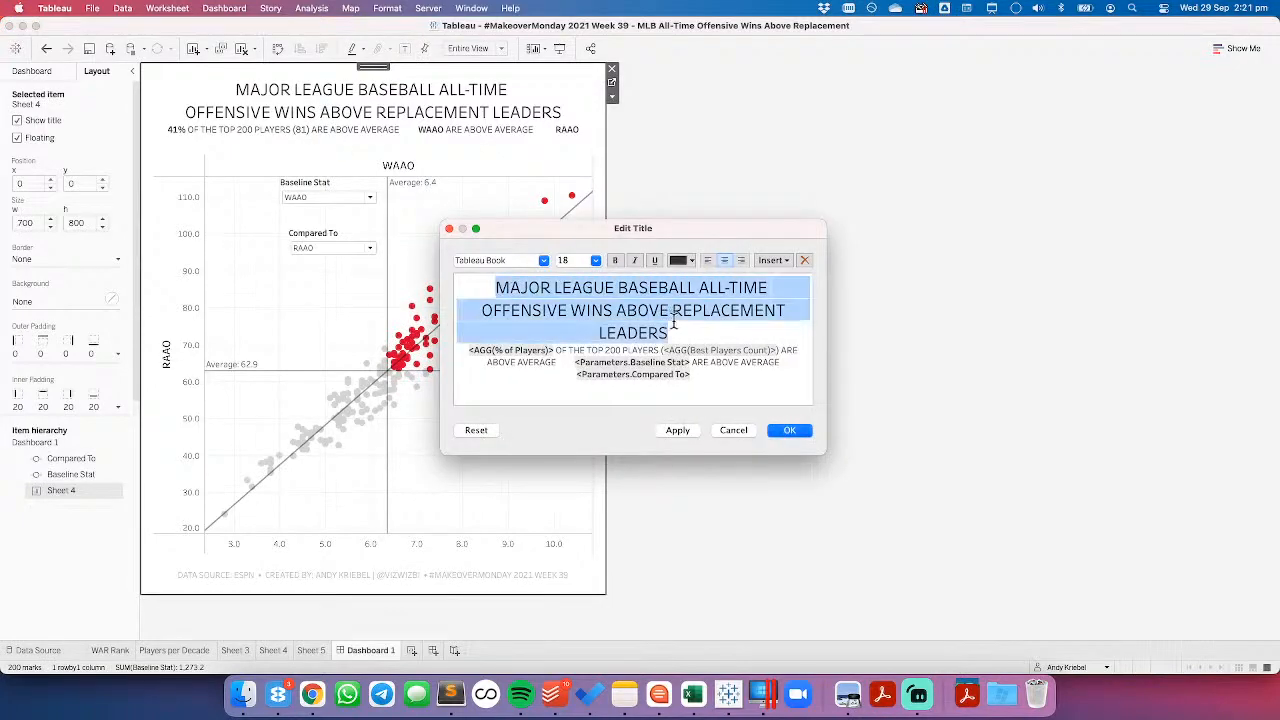
left_click(734, 430)
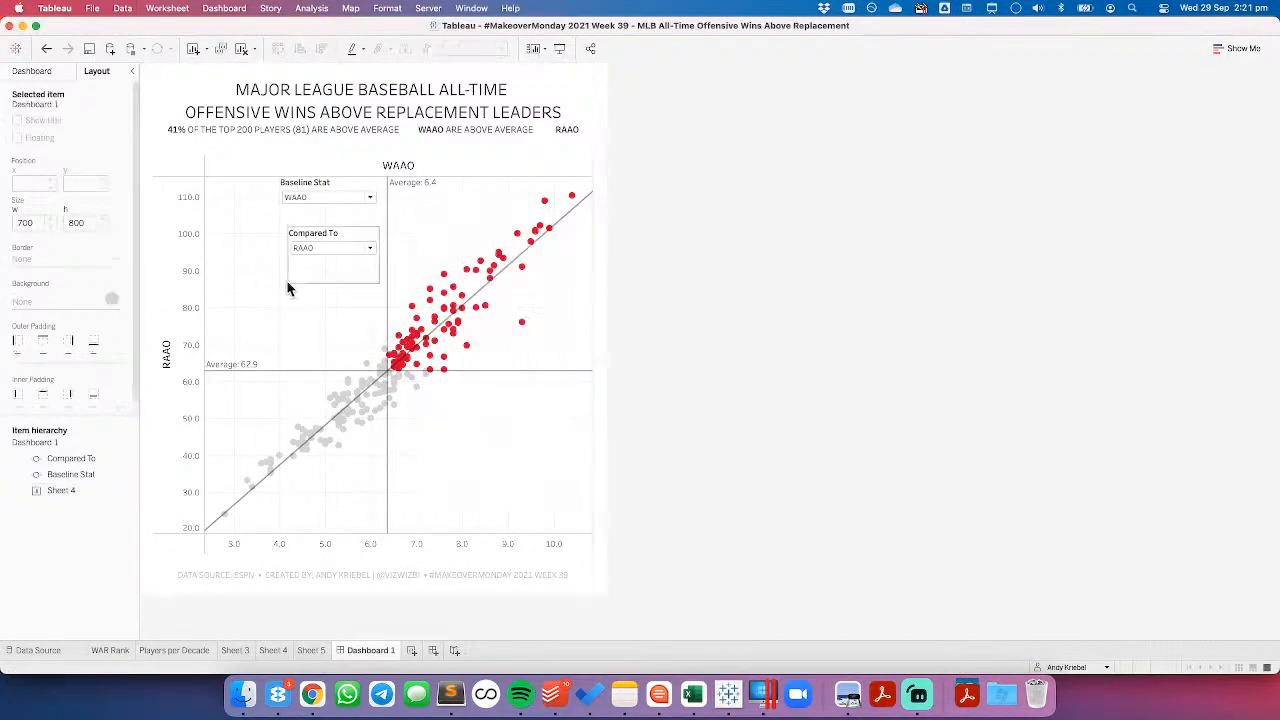
Step: Add a floating vertical container to the dashboard and place Sheet 4 inside it
left_click(33, 72)
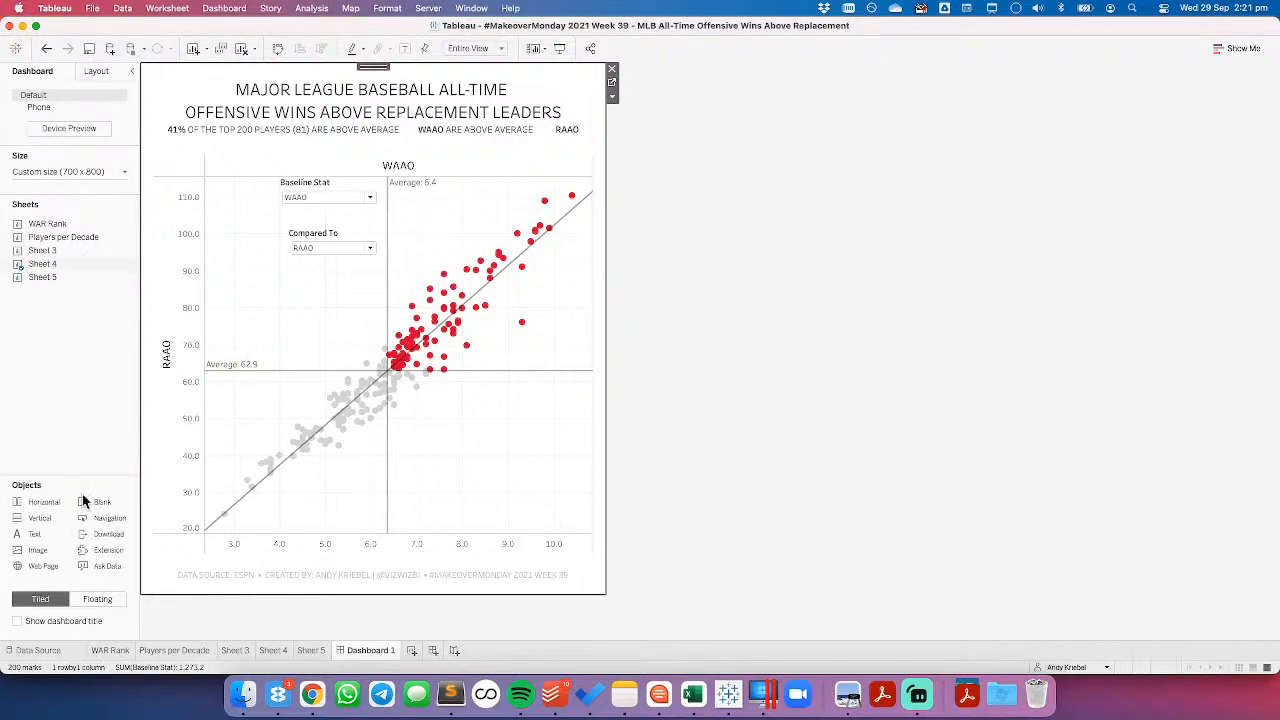
left_click_drag(42, 523, 397, 215)
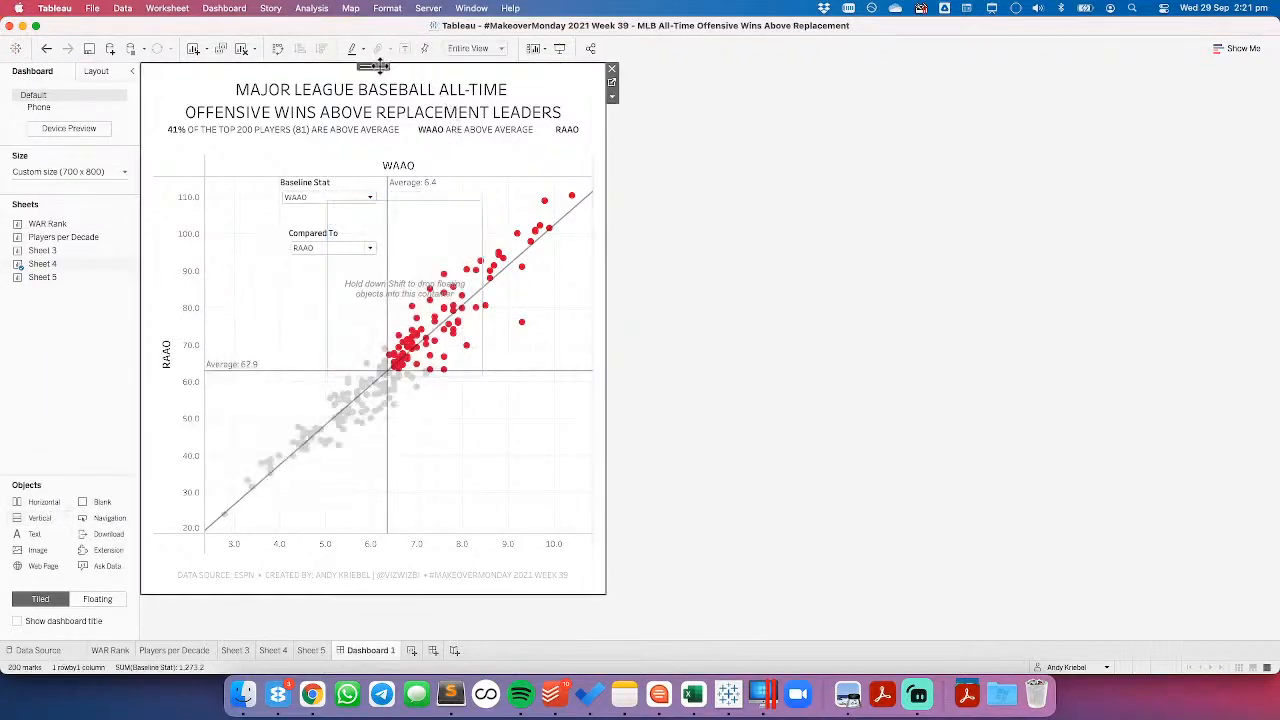
left_click_drag(375, 65, 395, 318)
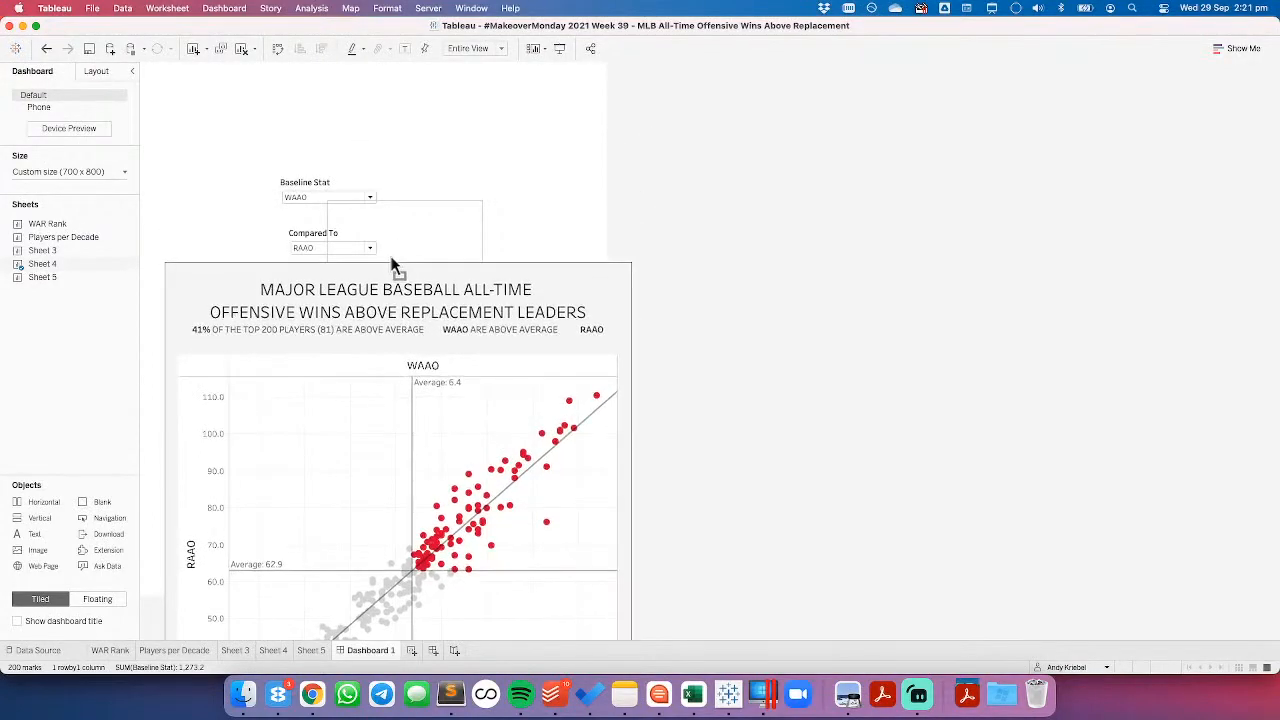
left_click_drag(405, 205, 459, 92)
left_click(412, 286)
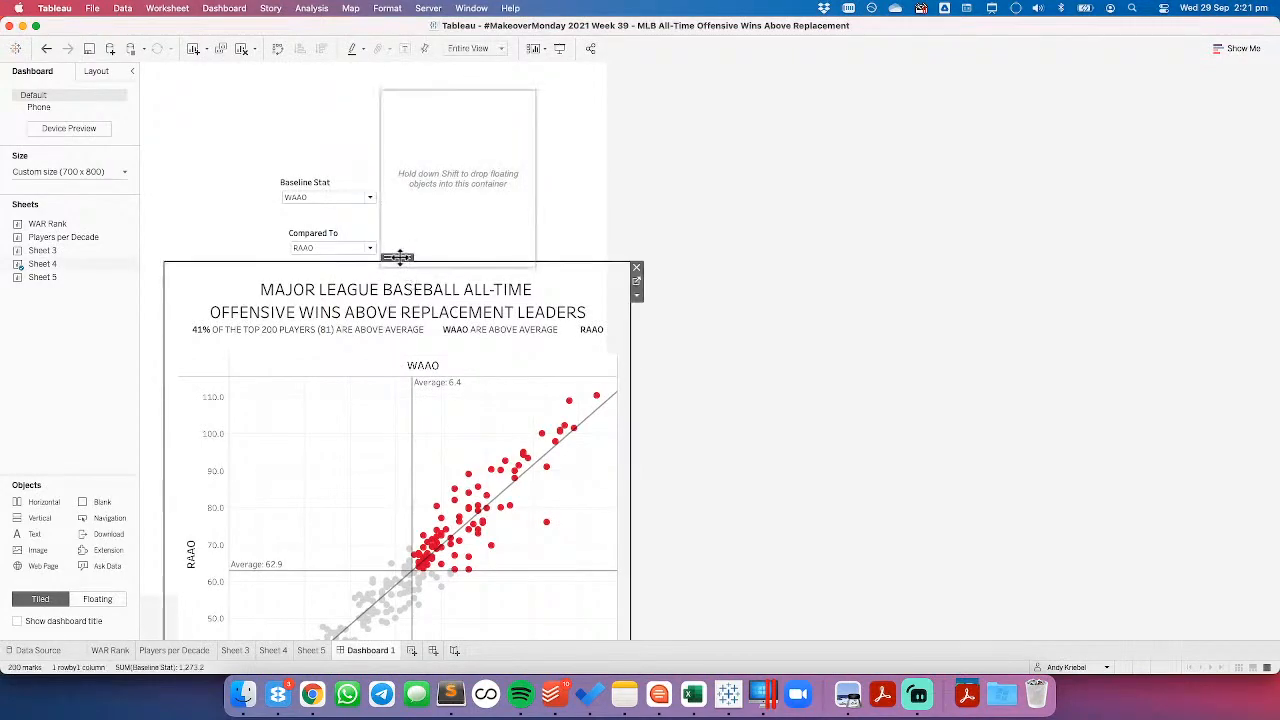
left_click_drag(397, 257, 427, 187)
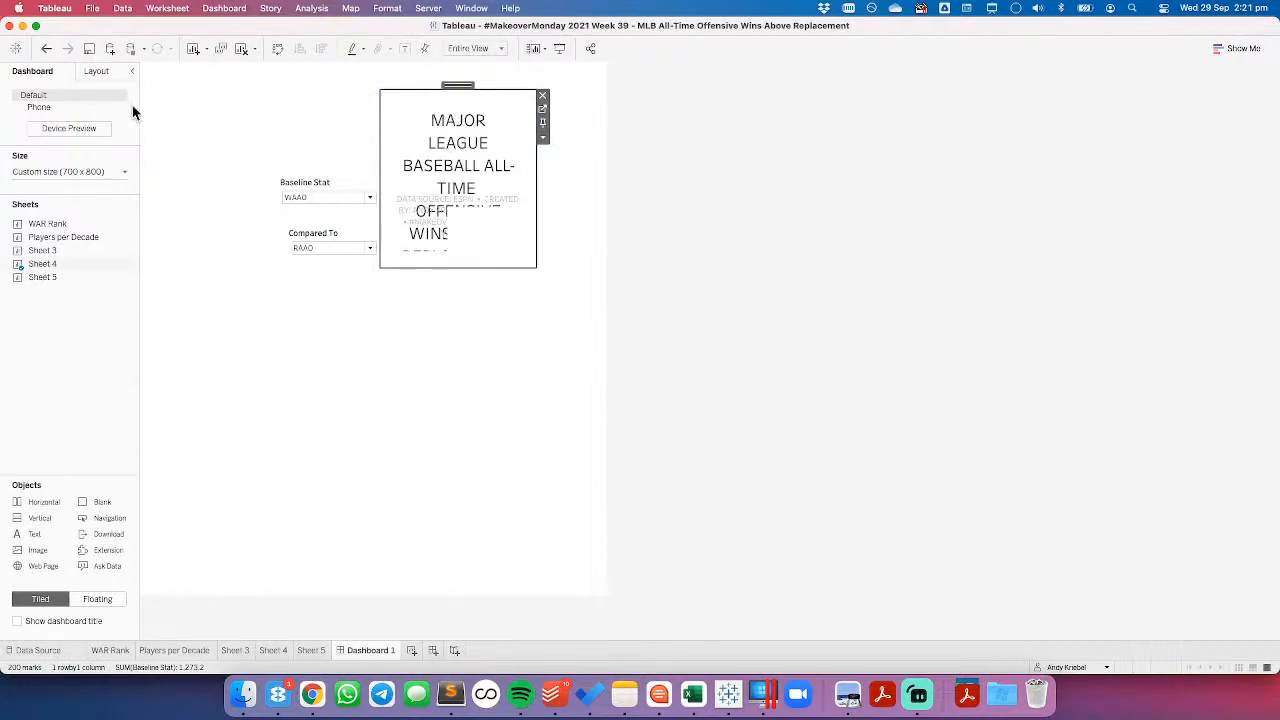
Step: Set the vertical container's position to x 0, y 0 and its size to 700 by 800
left_click(97, 71)
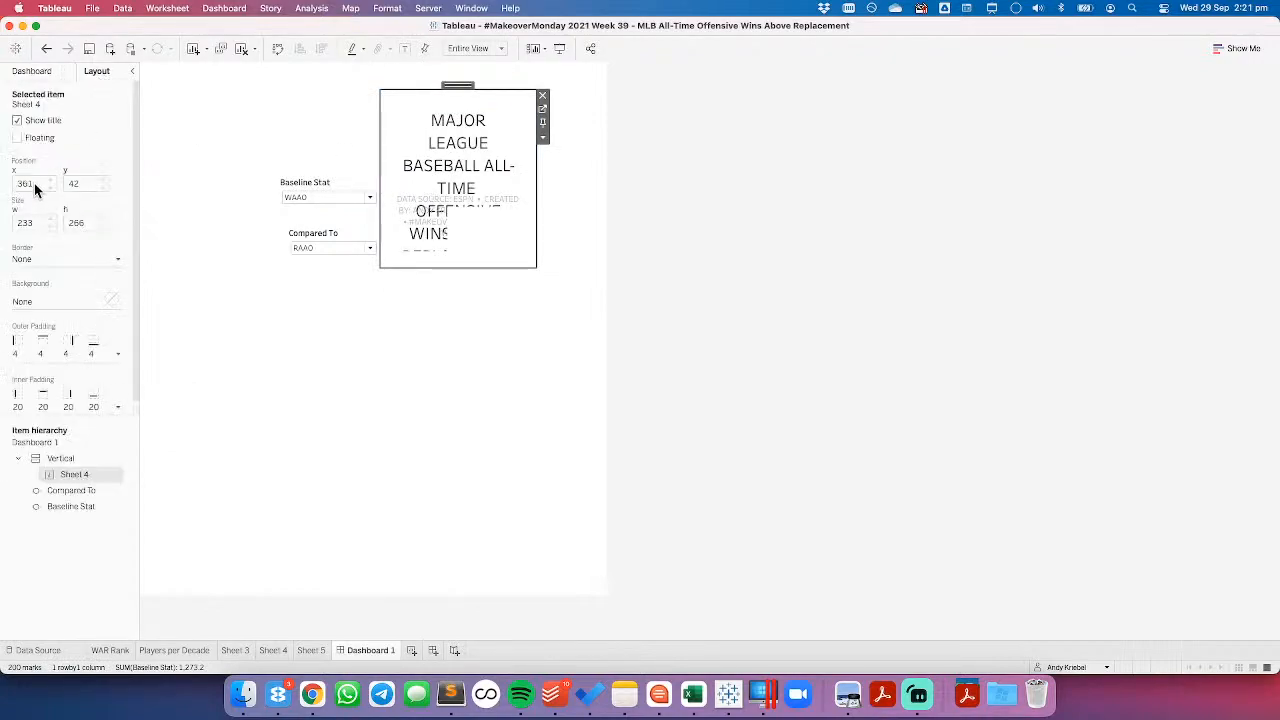
left_click(446, 84)
left_click(30, 183)
key("Tab")
type("0")
key("Return")
type("700")
key("Tab")
key("Return")
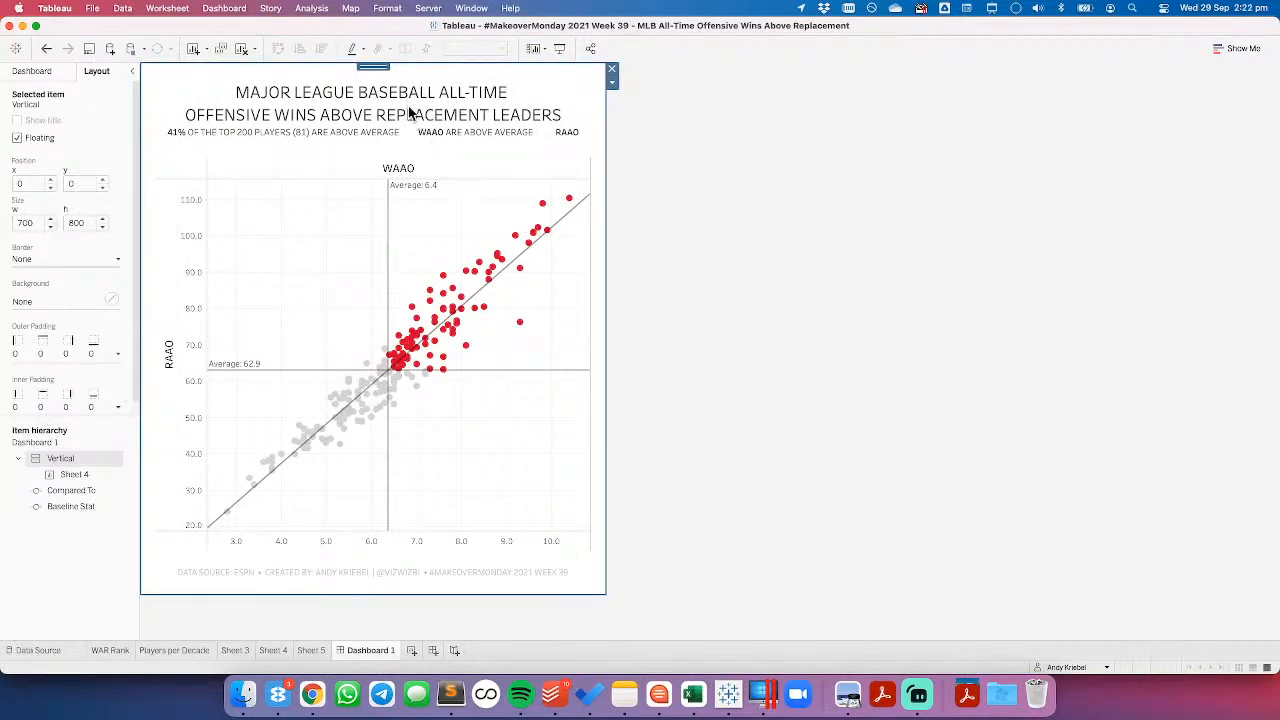
Step: Reorder the item hierarchy so that Compared To and Baseline Stat sit above the vertical container
left_click_drag(68, 492, 69, 455)
left_click(71, 503)
left_click_drag(71, 506, 78, 466)
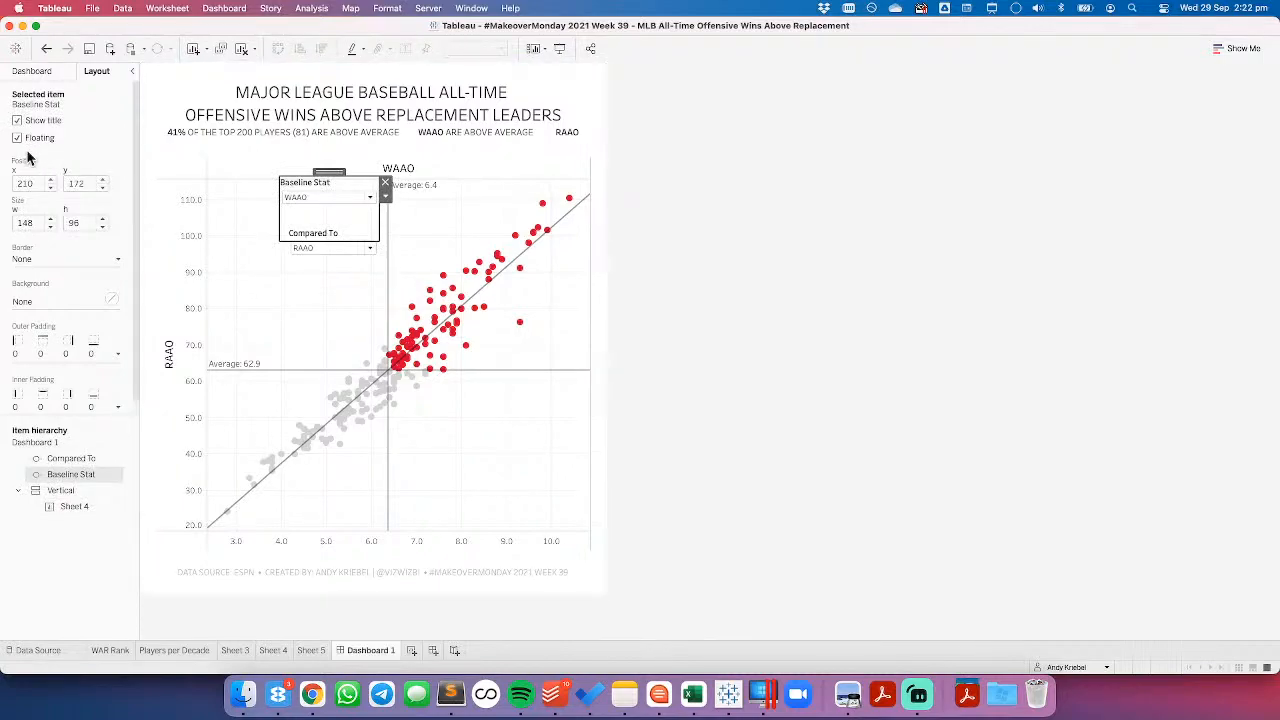
Step: Add a text object above the chart in the vertical container, containing the copied headline with all its text centred
left_click(33, 72)
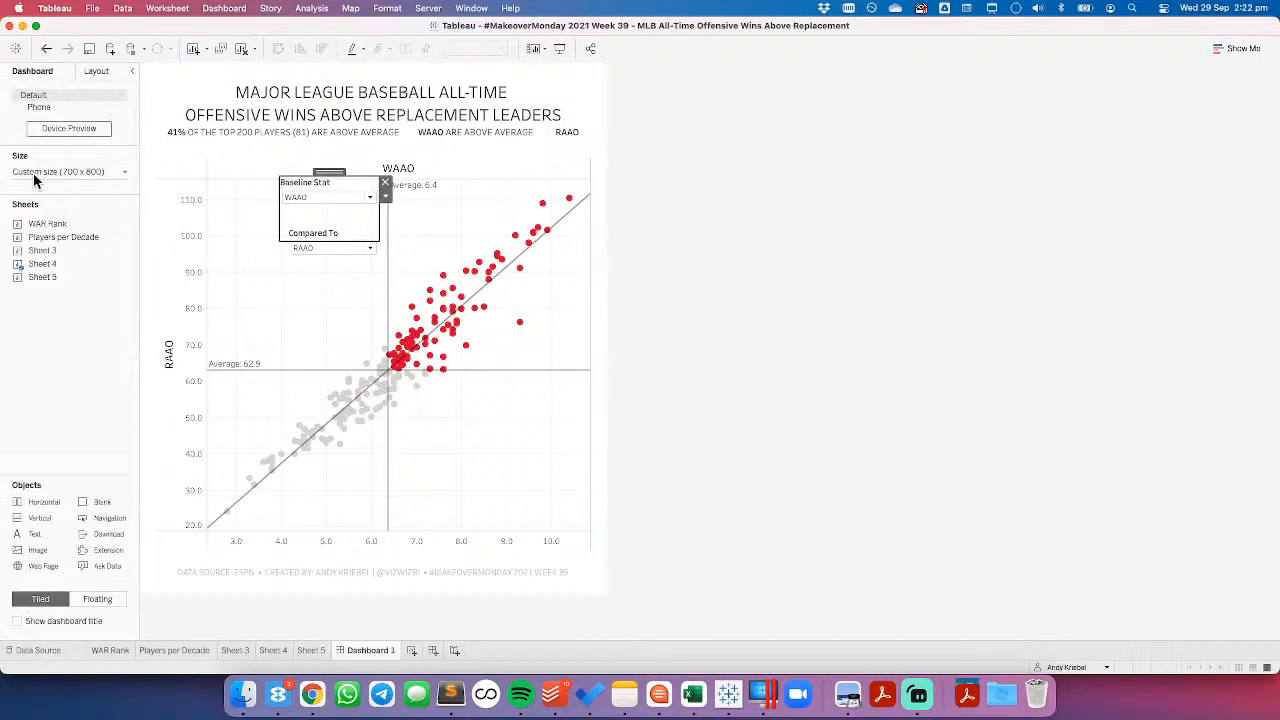
left_click_drag(44, 535, 465, 148)
key("super+v")
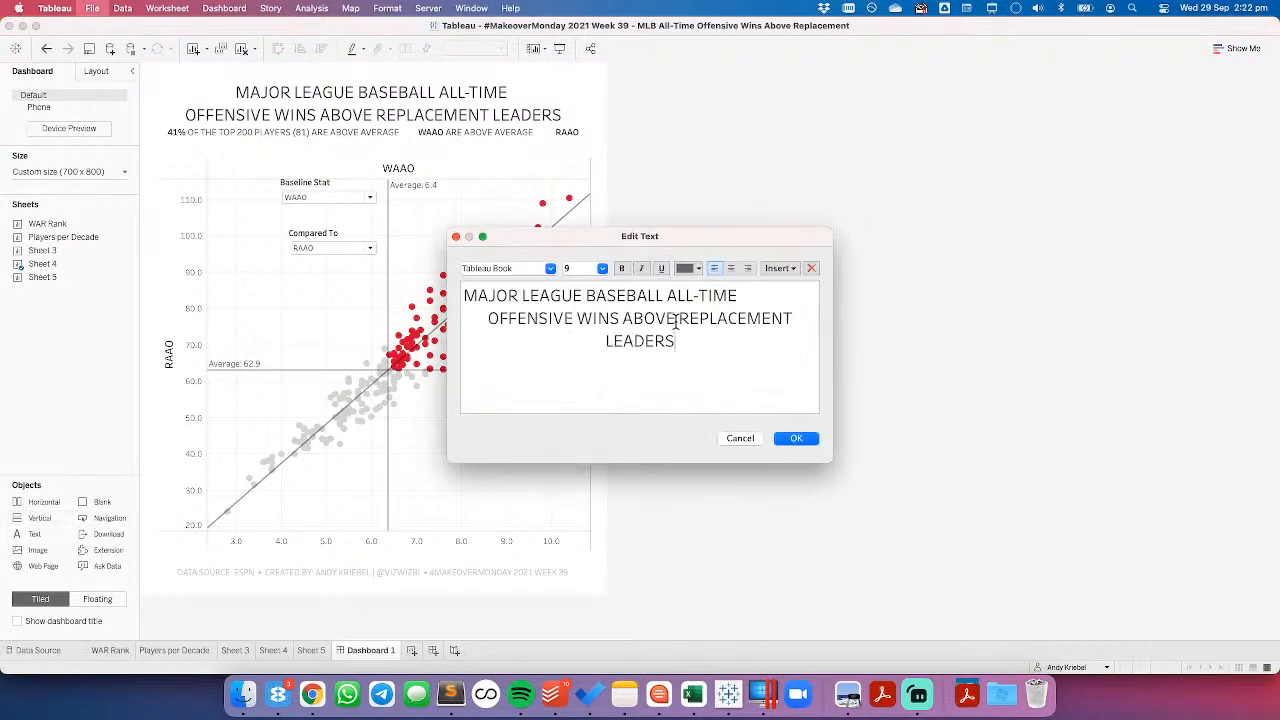
key("super+a")
left_click(731, 268)
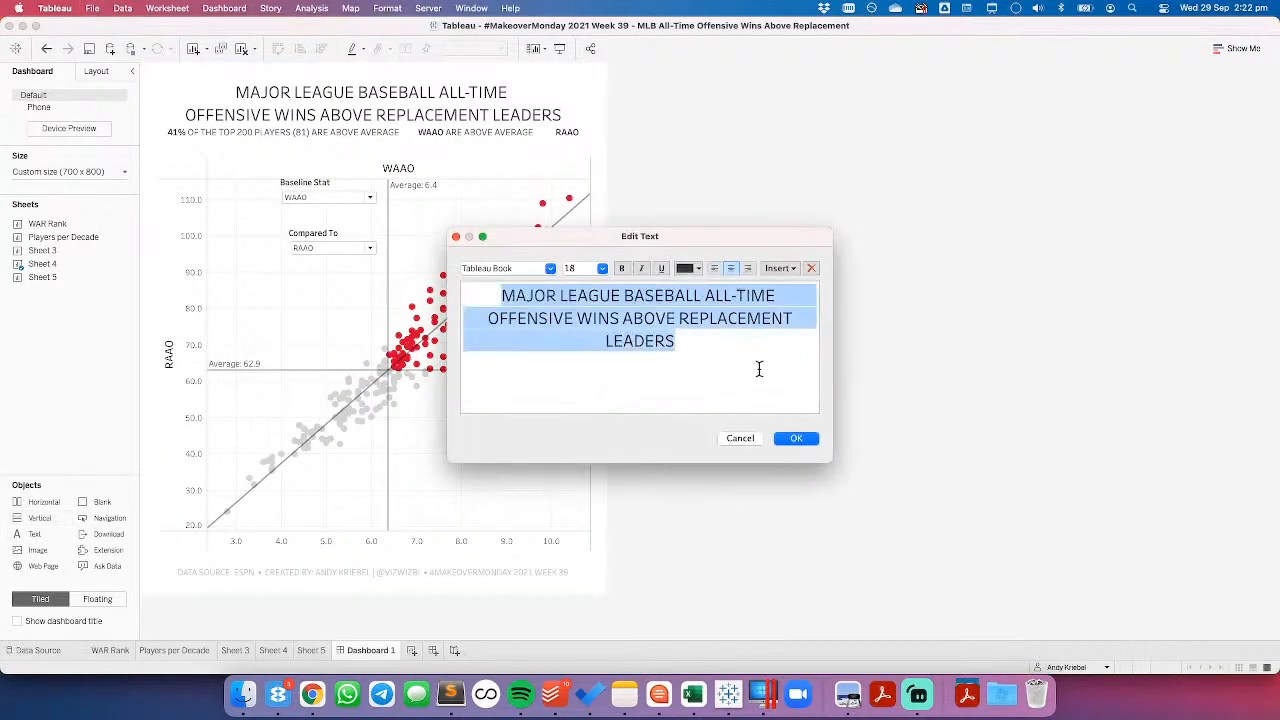
left_click(792, 439)
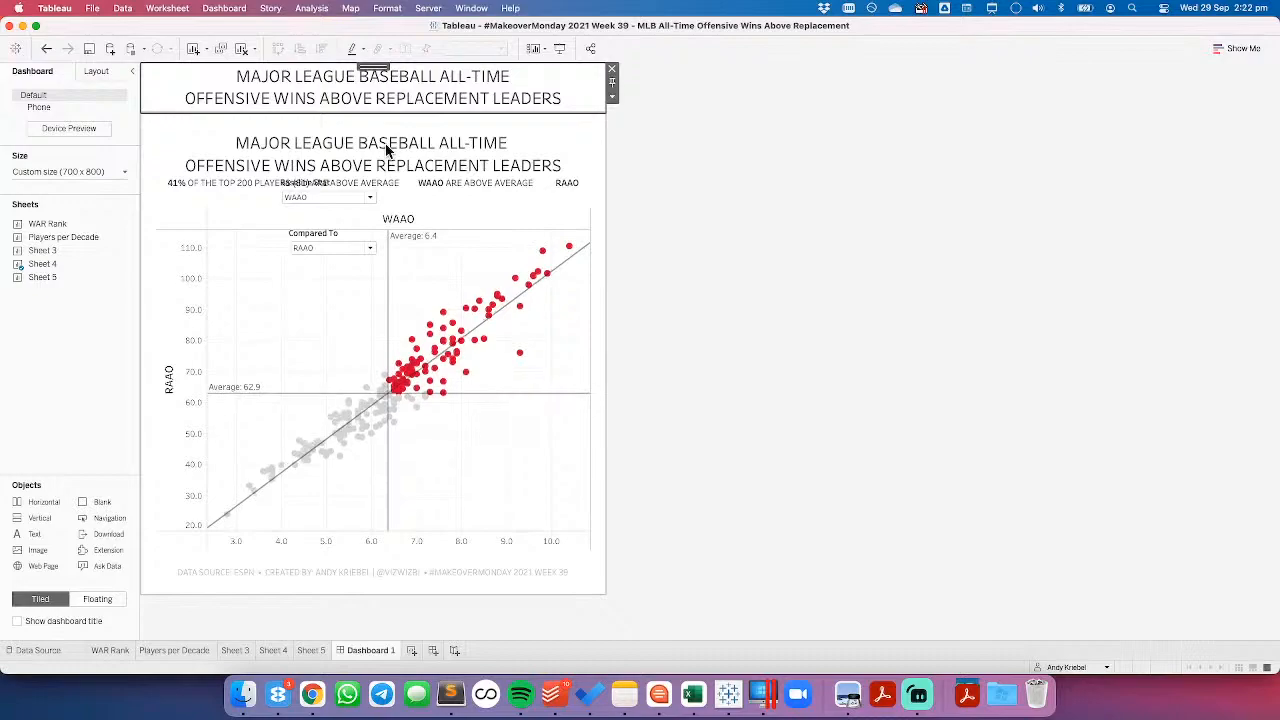
Step: Delete the headline from the Sheet 4 title and close the extra gaps before the Baseline Stat and Compared To fields
double_click(385, 143)
left_click_drag(494, 288, 680, 328)
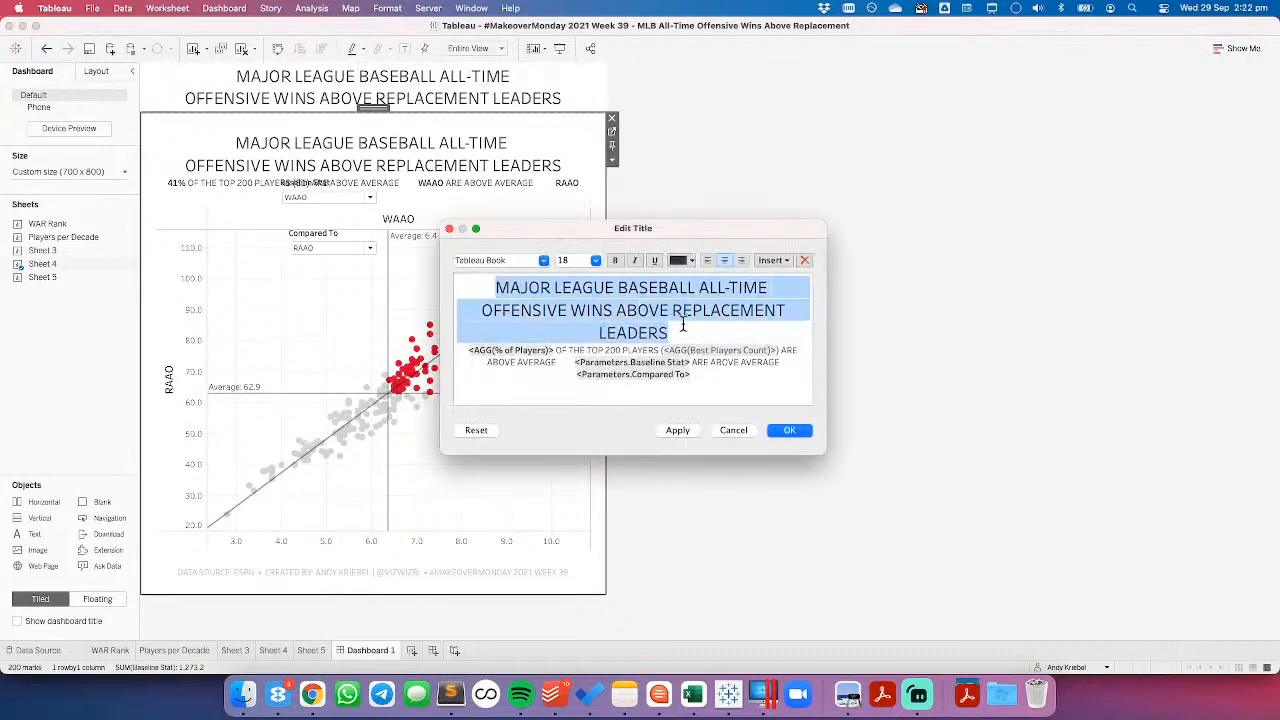
key("BackSpace")
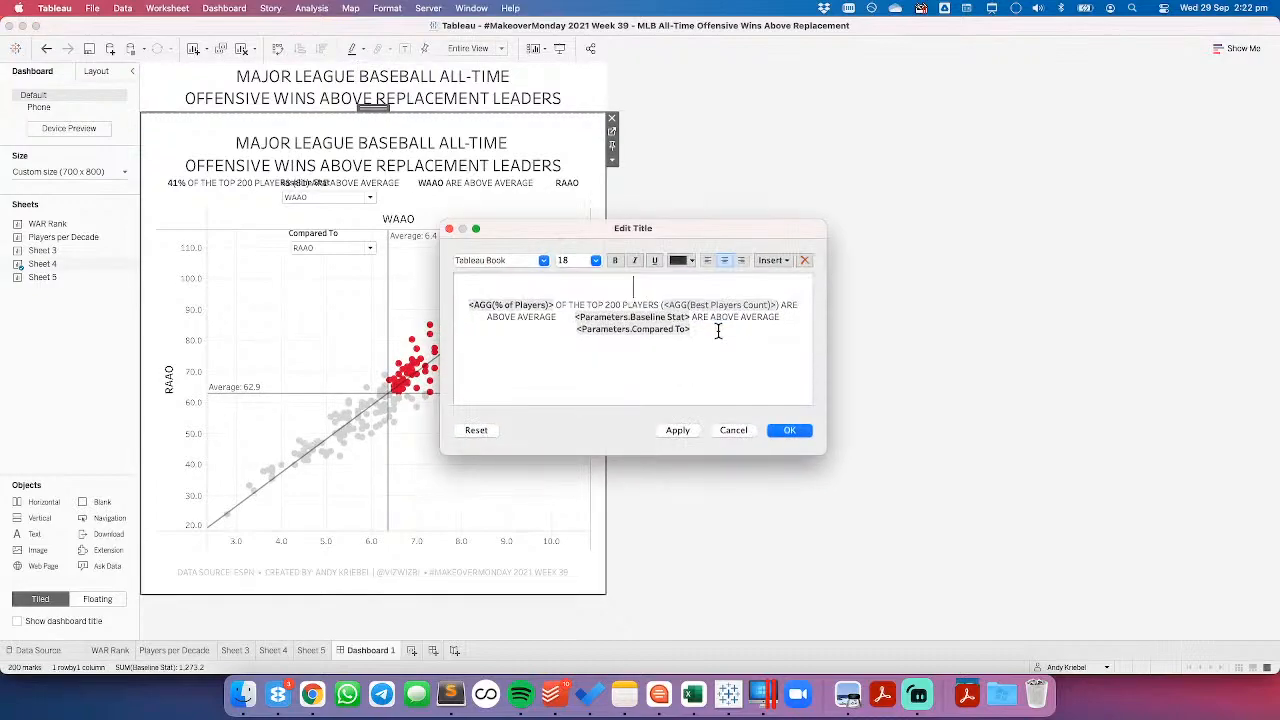
key("Delete")
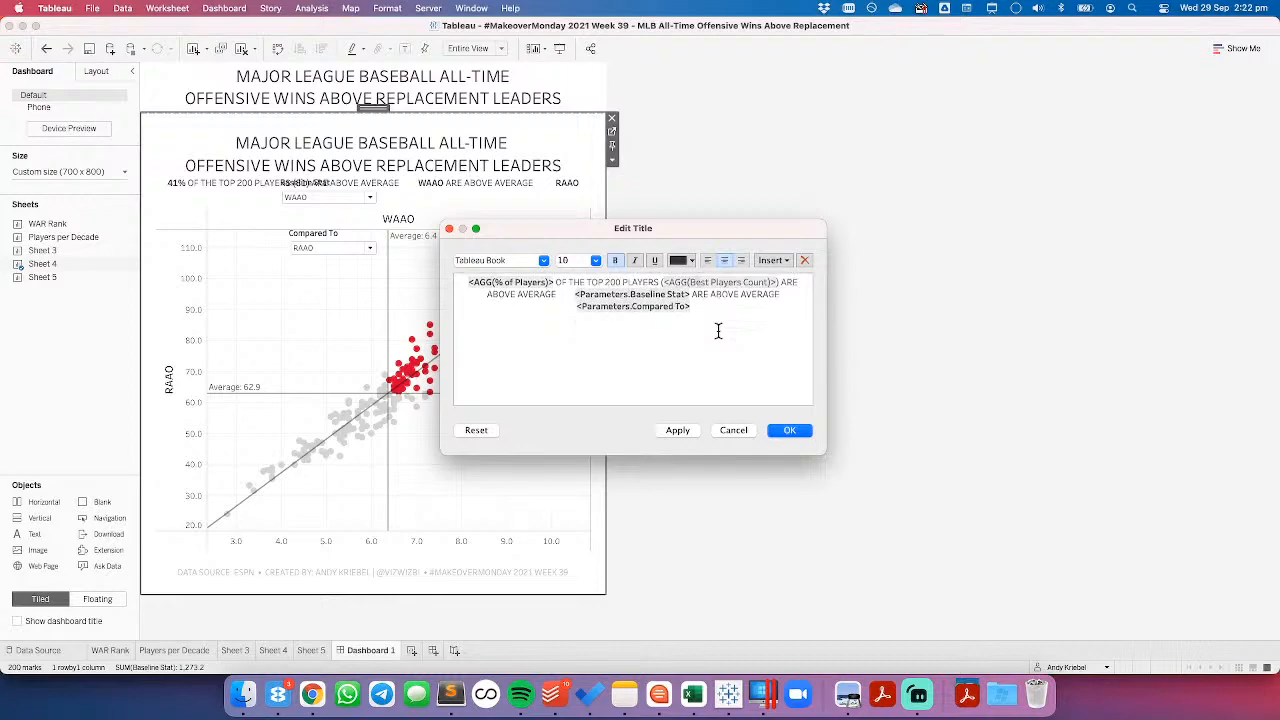
left_click_drag(575, 294, 559, 294)
key("BackSpace")
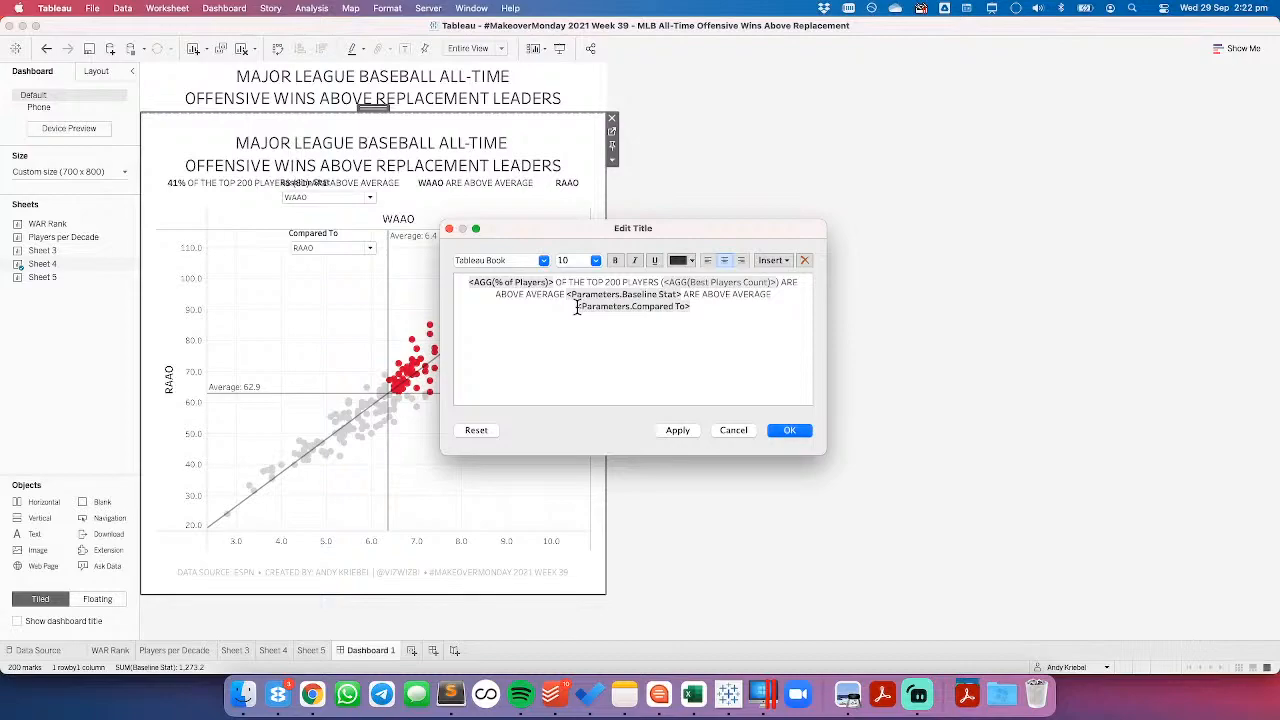
left_click_drag(576, 307, 773, 294)
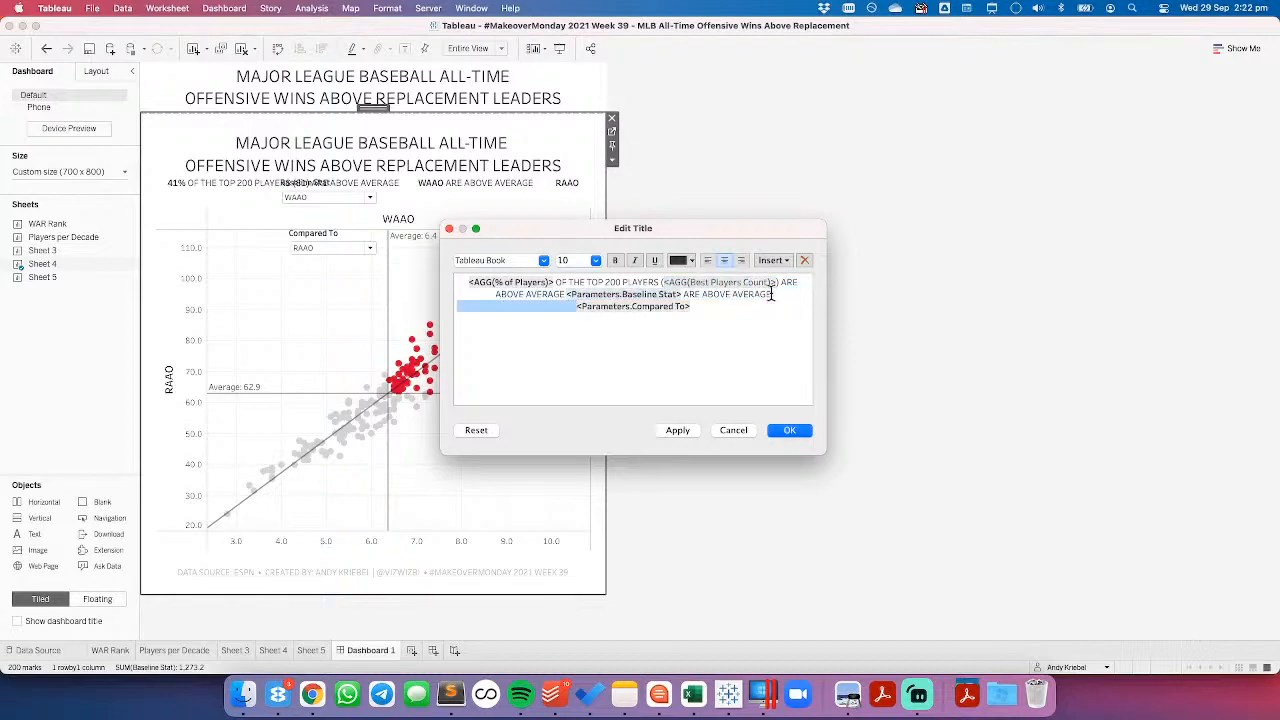
key("BackSpace")
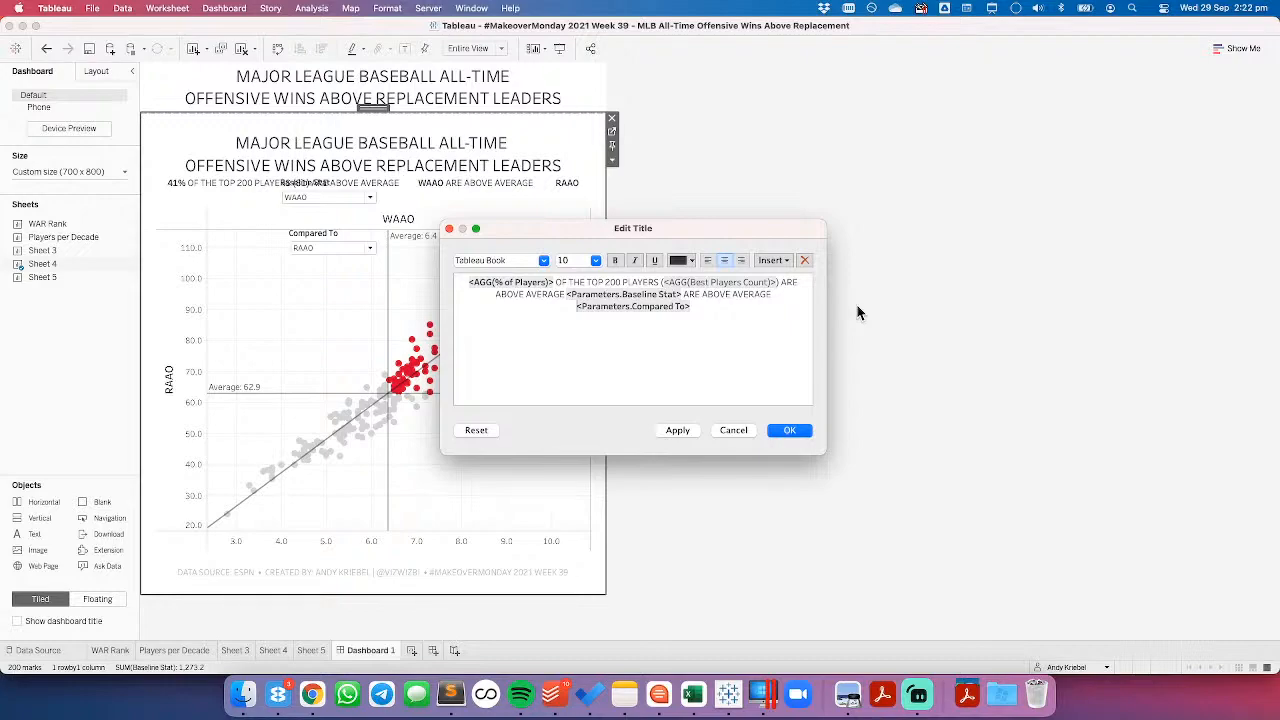
key("BackSpace")
left_click(790, 431)
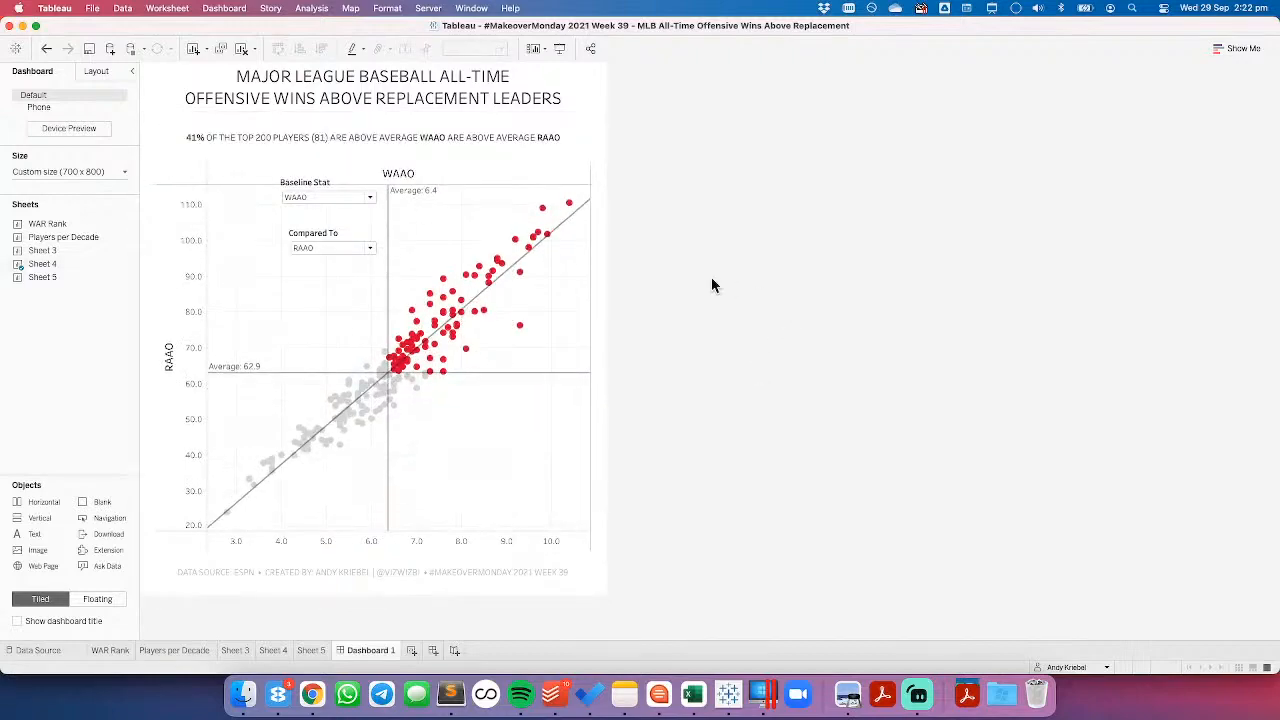
Step: Set Sheet 4's inner padding to 0 on all sides
left_click(368, 100)
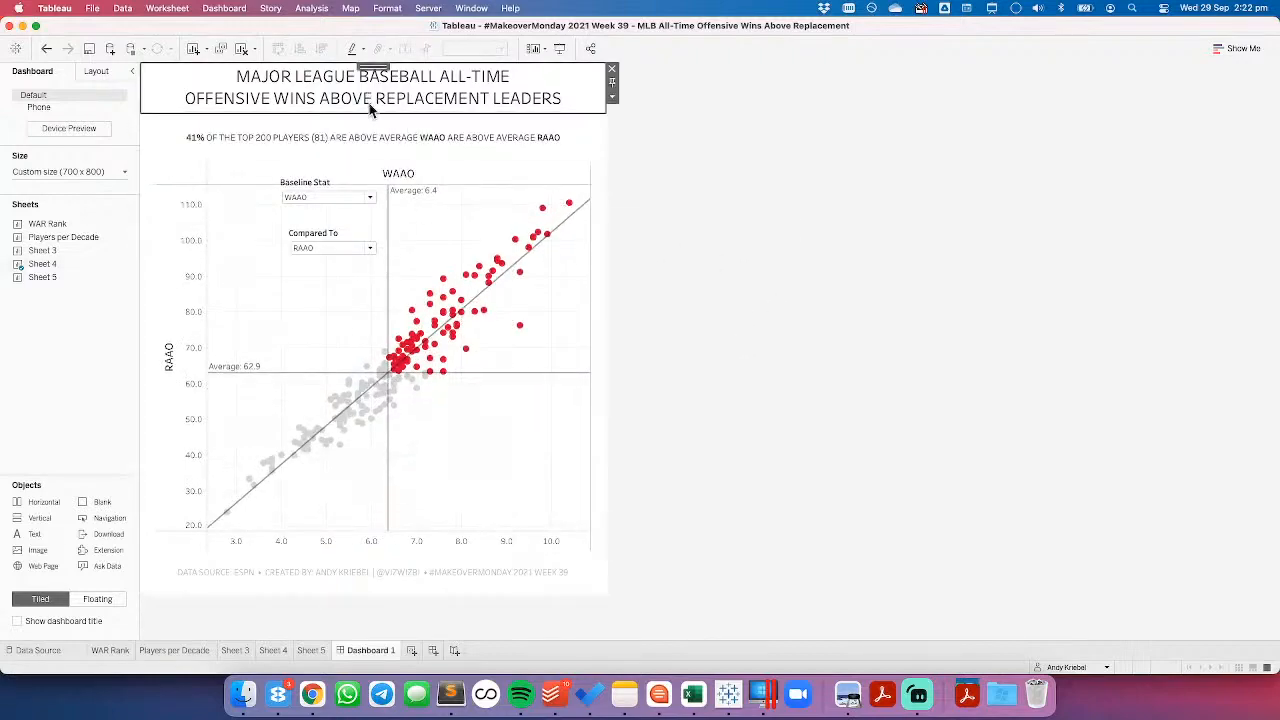
left_click(330, 130)
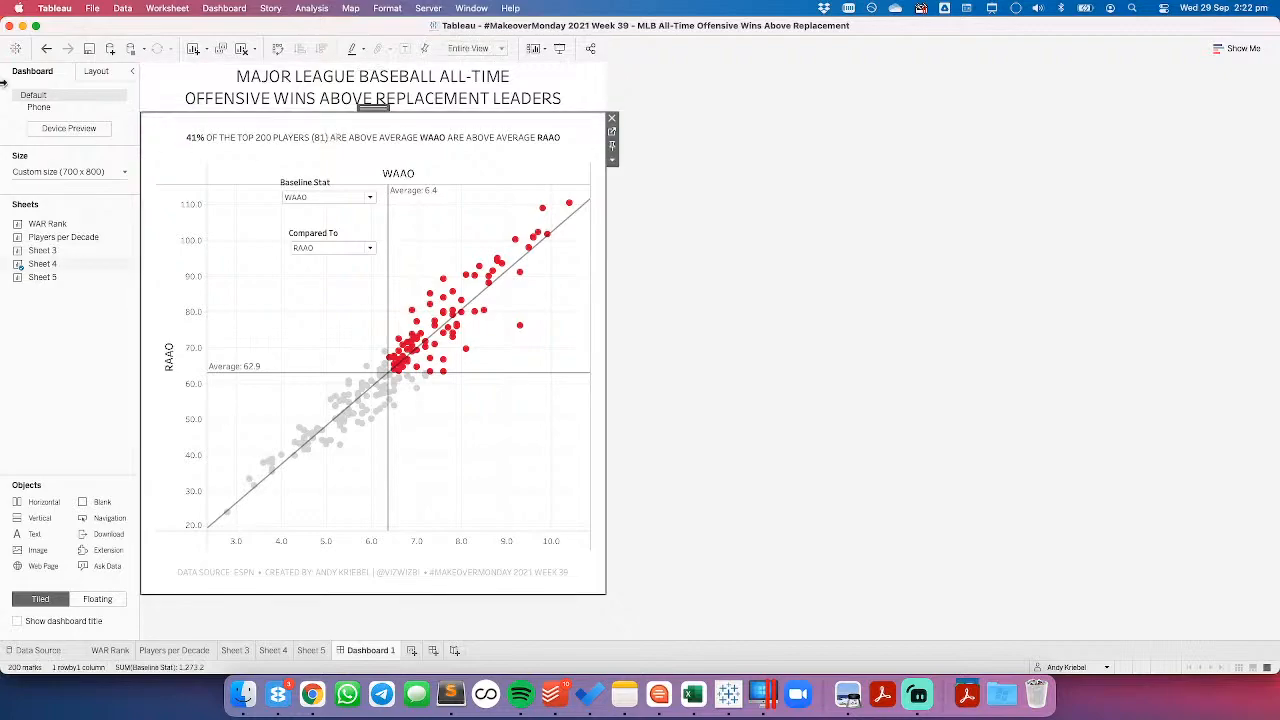
left_click(82, 73)
left_click(60, 406)
double_click(71, 456)
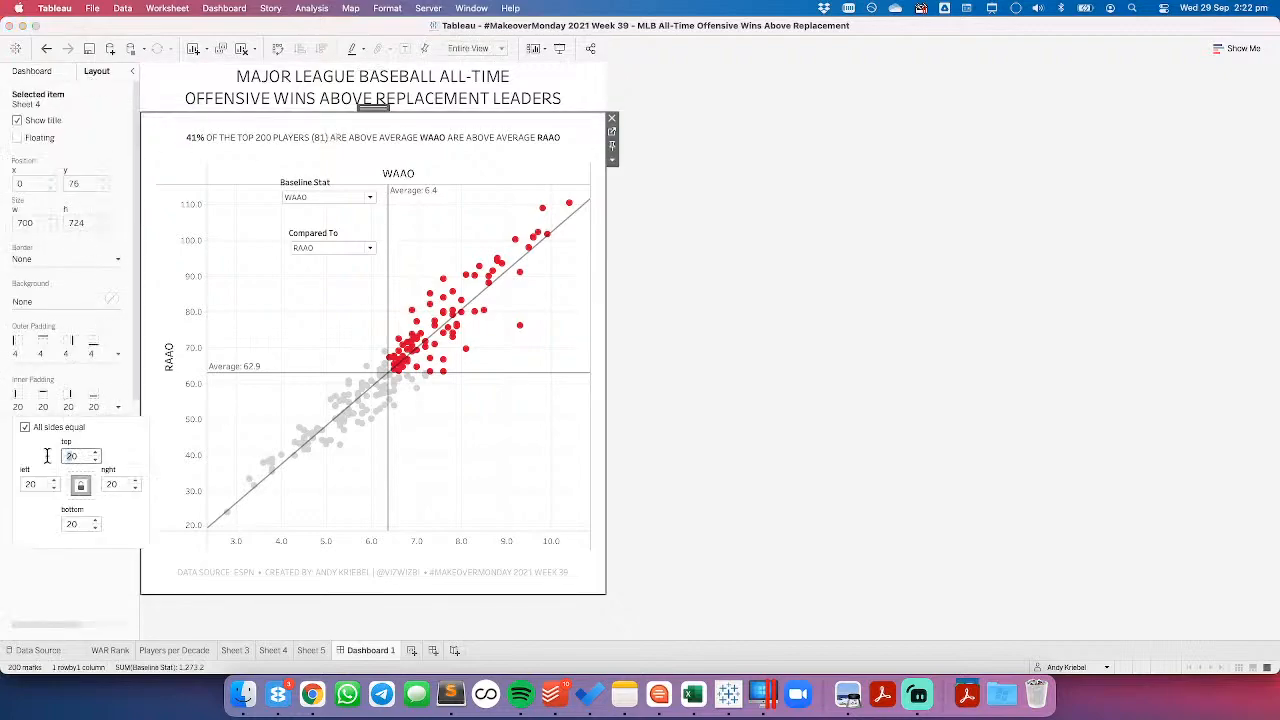
type("0")
key("Return")
Step: Set the vertical container's inner padding to 20 on all sides
left_click(357, 90)
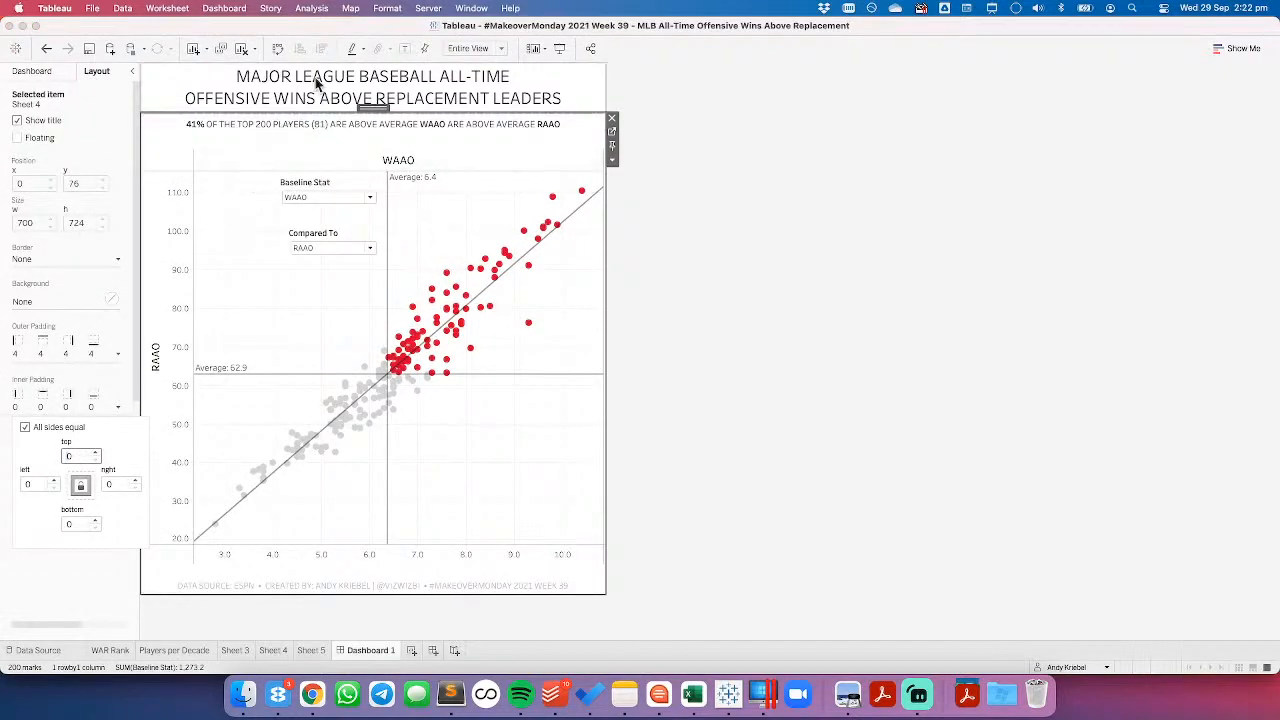
double_click(370, 66)
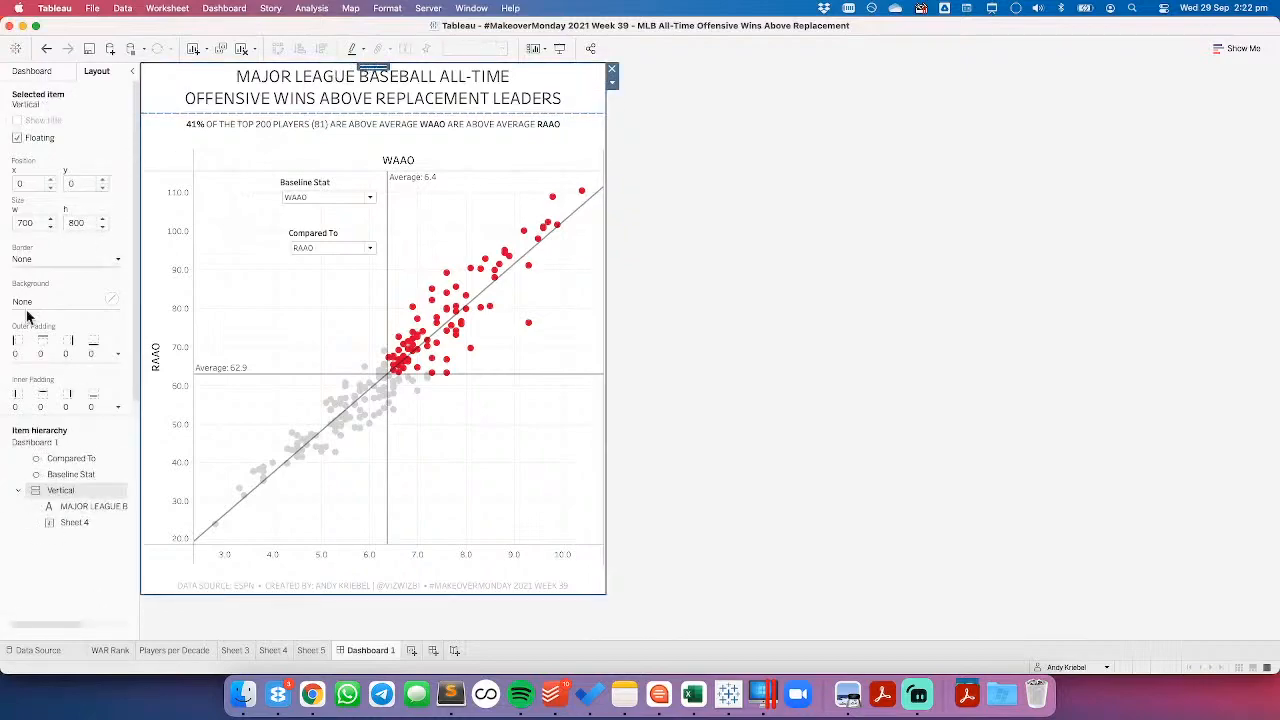
left_click(42, 407)
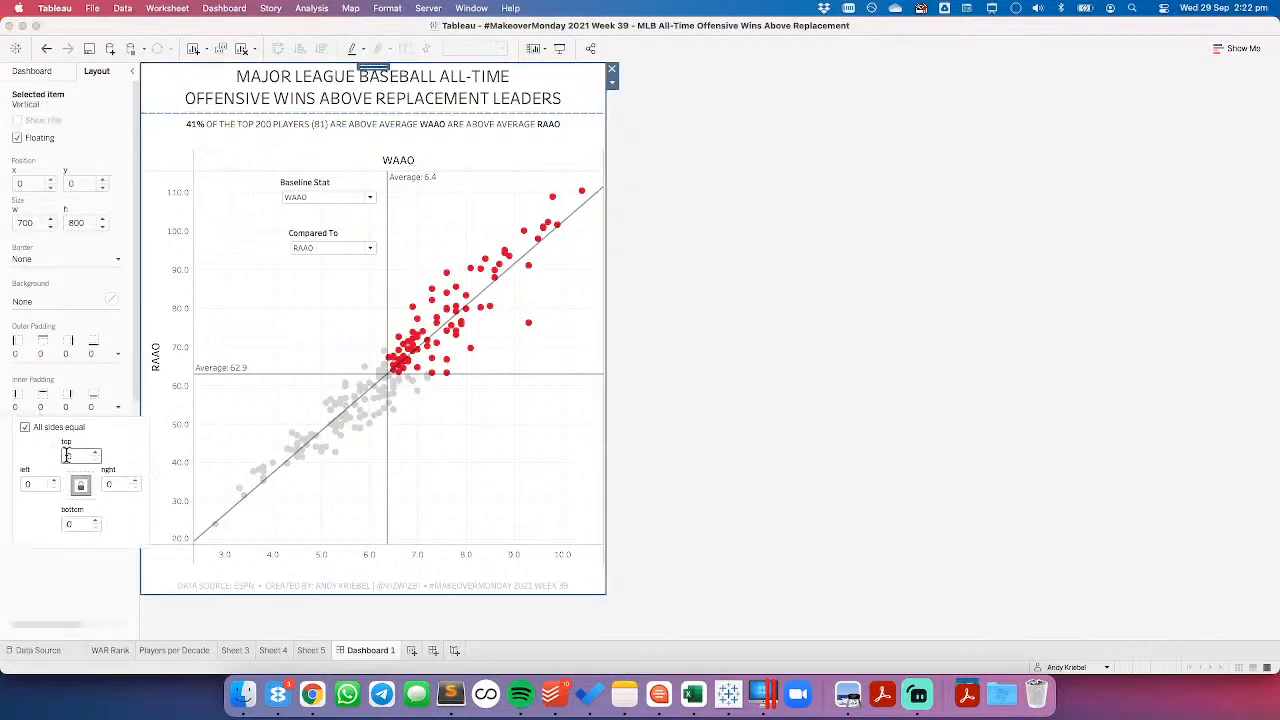
left_click(866, 340)
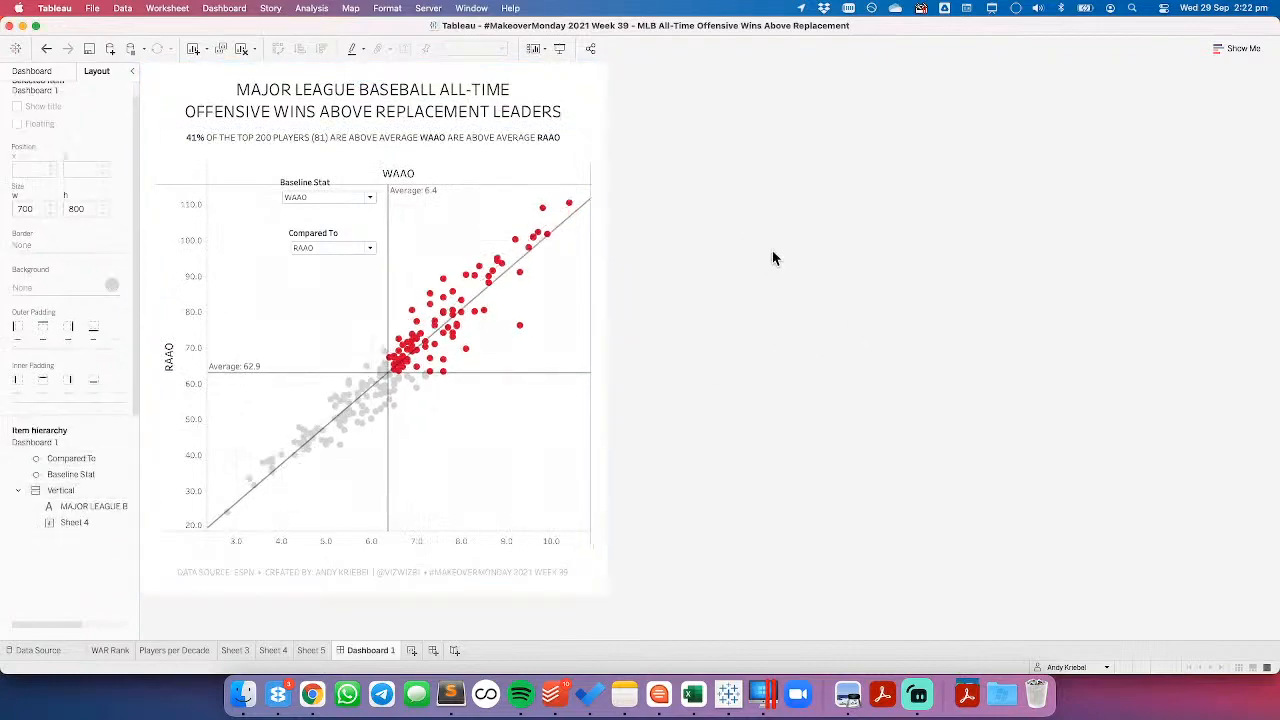
Step: Insert a horizontal container between the headline and the chart, and place Baseline Stat and Compared To side by side in it
left_click(327, 185)
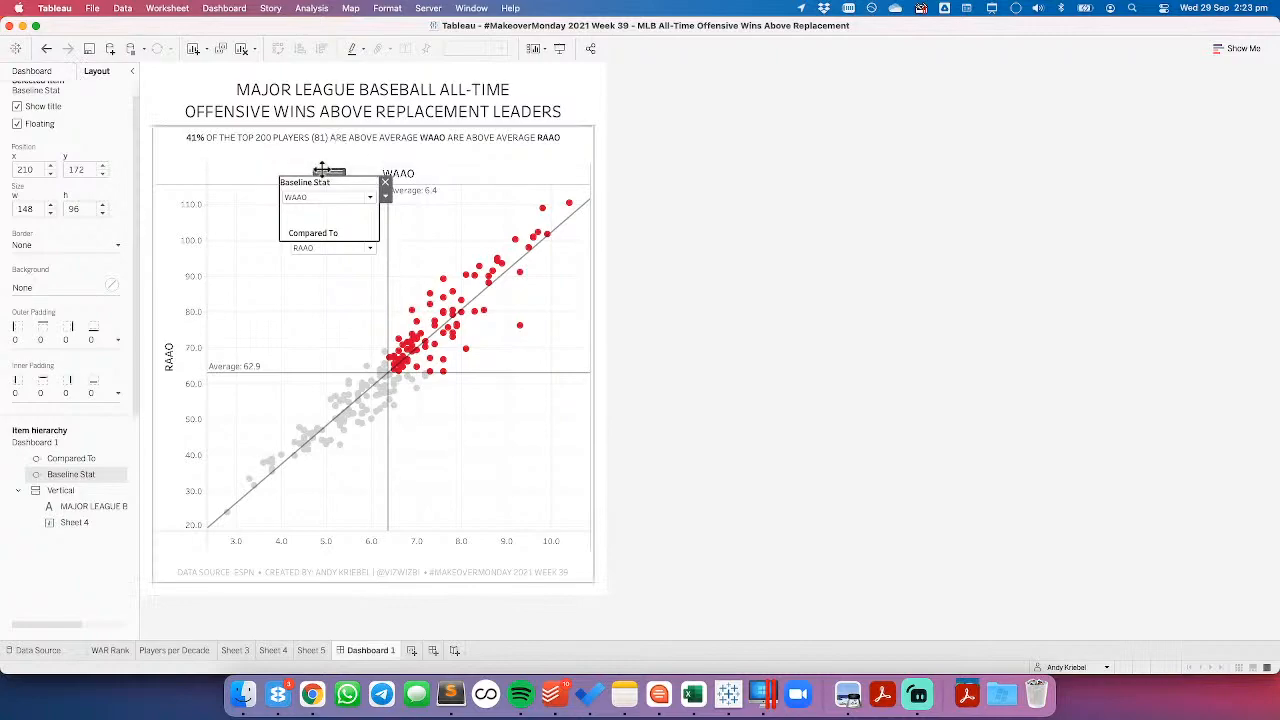
left_click(345, 110)
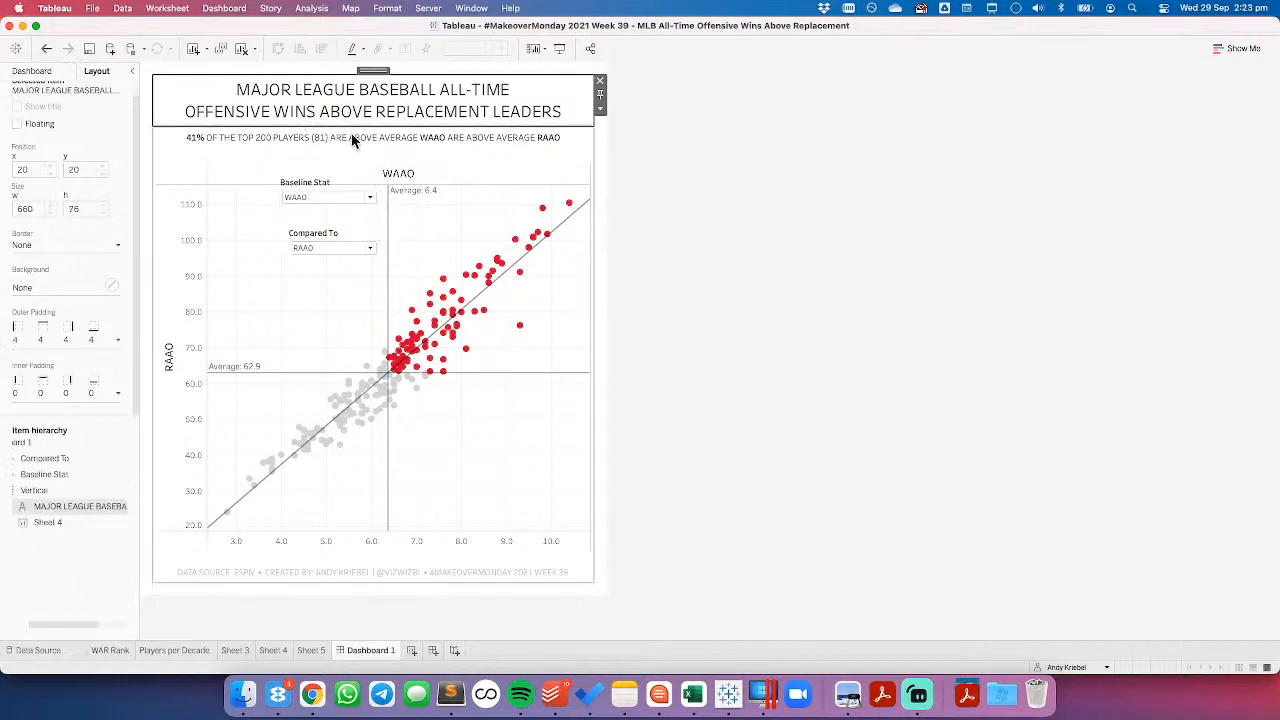
left_click(352, 134)
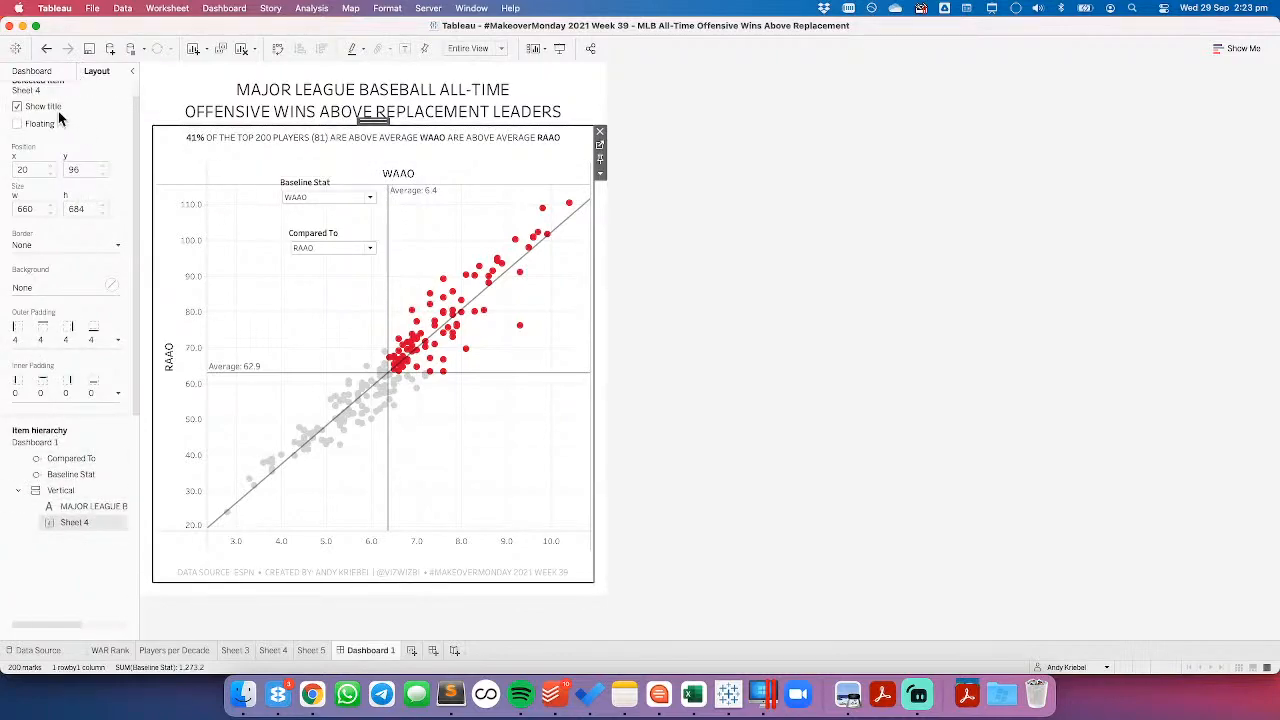
left_click(47, 75)
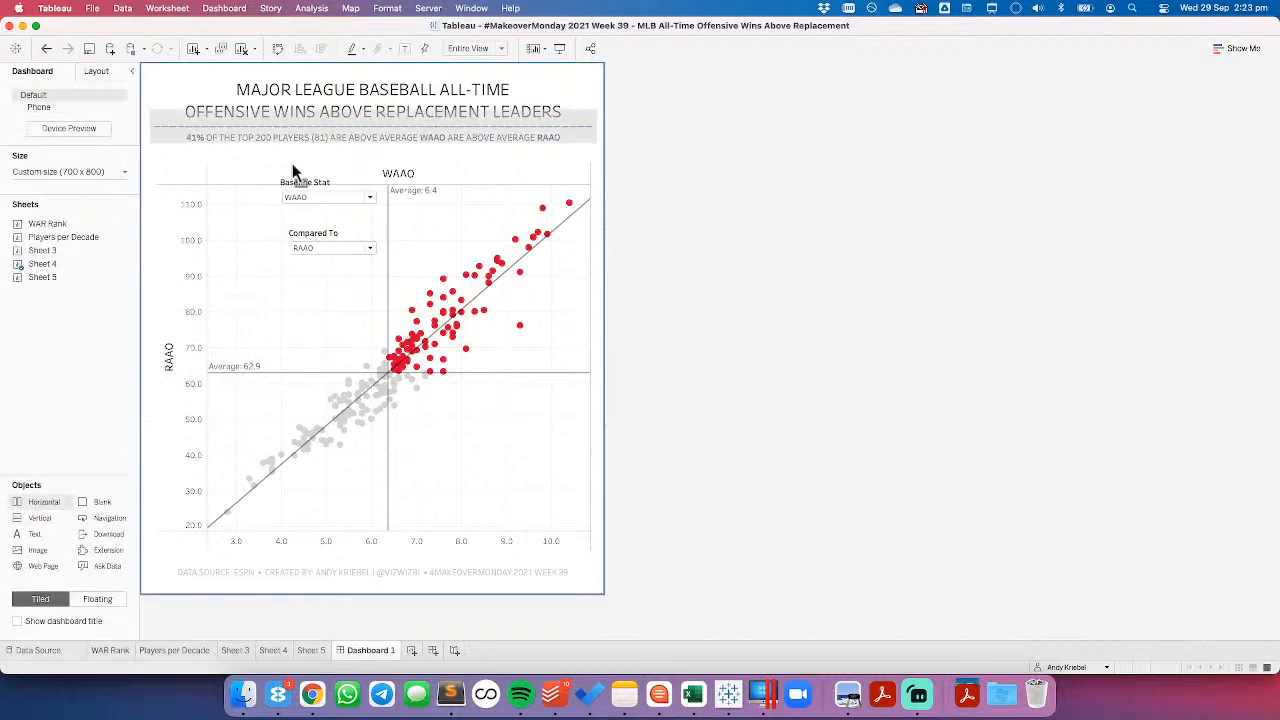
left_click_drag(319, 124, 319, 124)
left_click(374, 194)
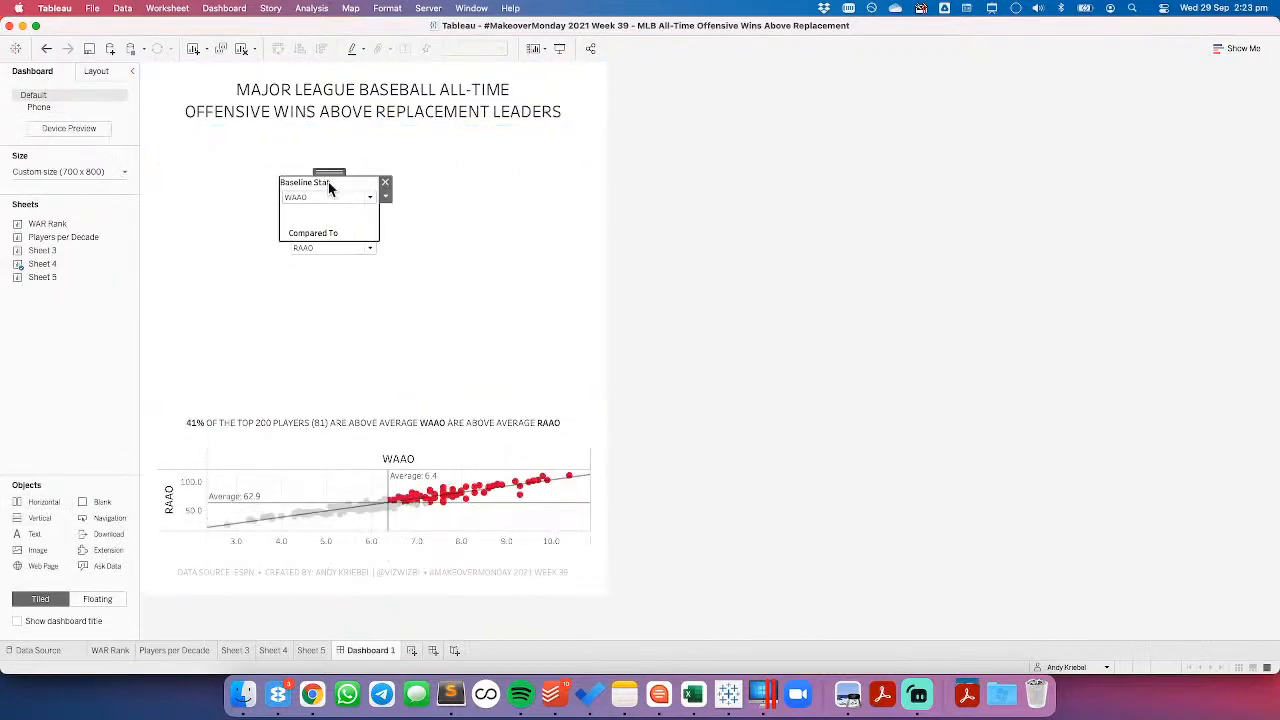
left_click_drag(329, 171, 543, 138)
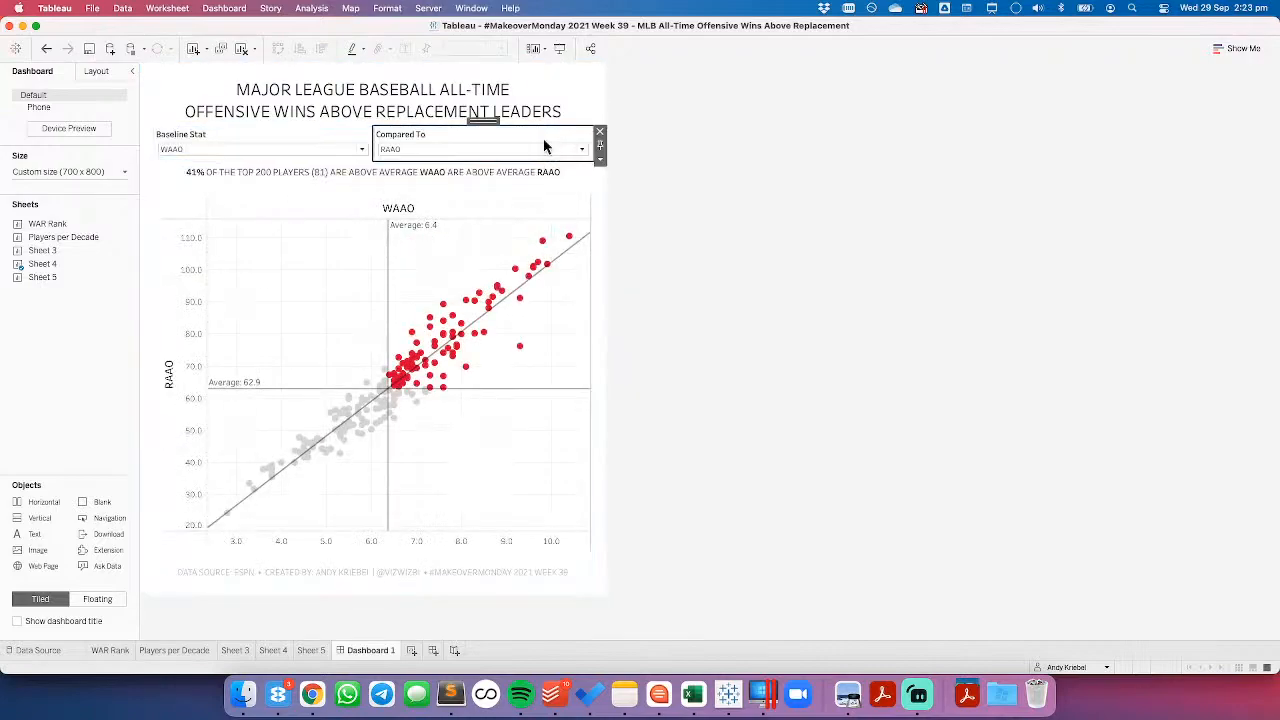
Step: Open the layout settings of the horizontal container that holds both parameter controls
double_click(484, 121)
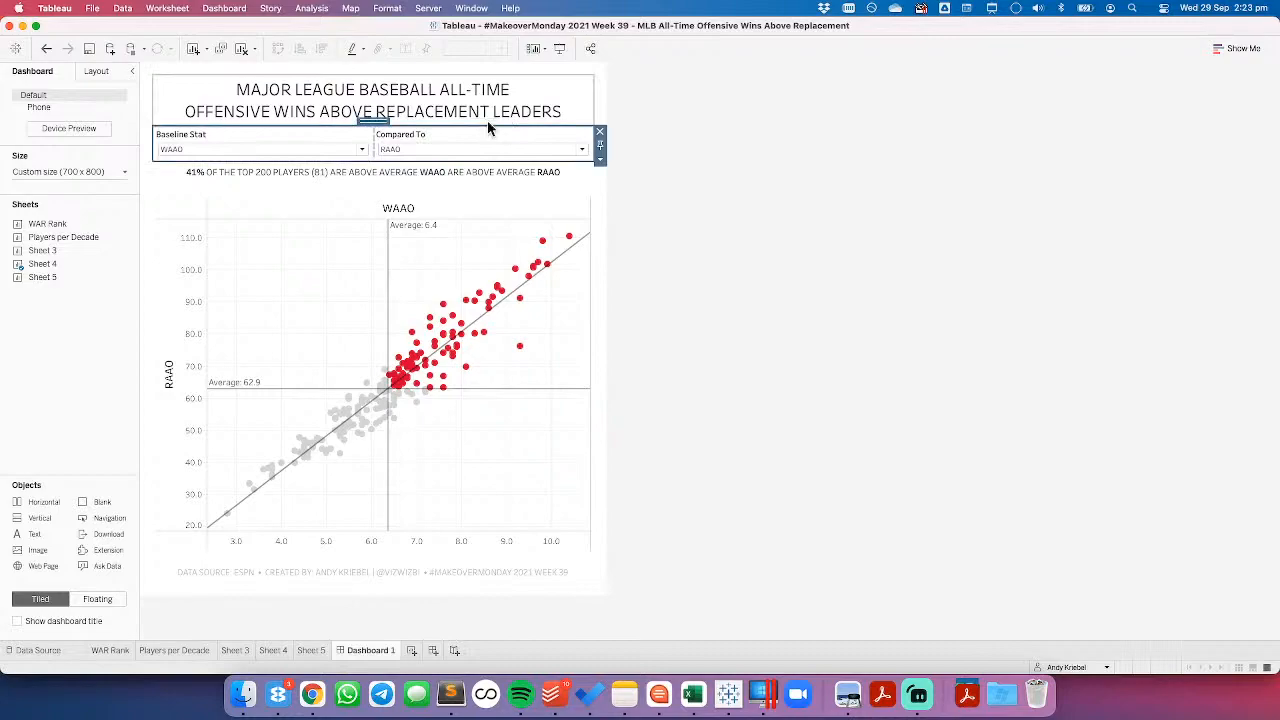
left_click(97, 71)
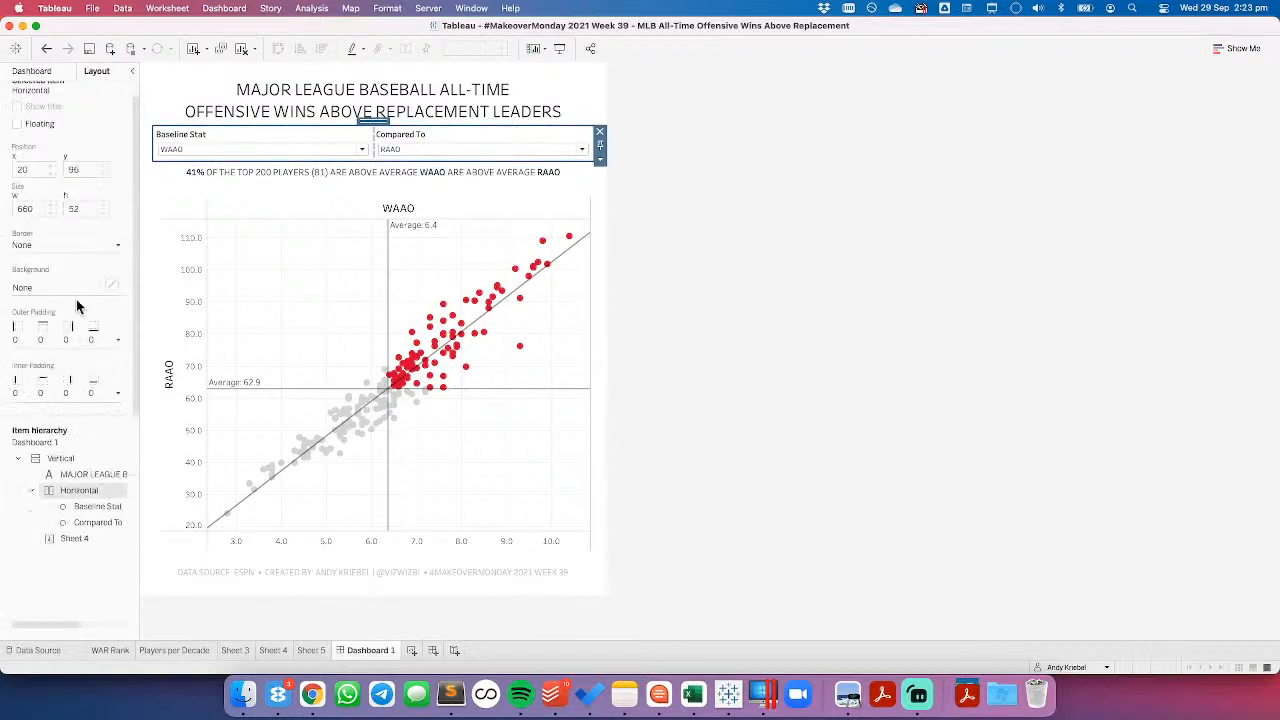
Step: Set the inner padding of the horizontal container holding both parameter controls to 100 left and right, and save the workbook
left_click(37, 339)
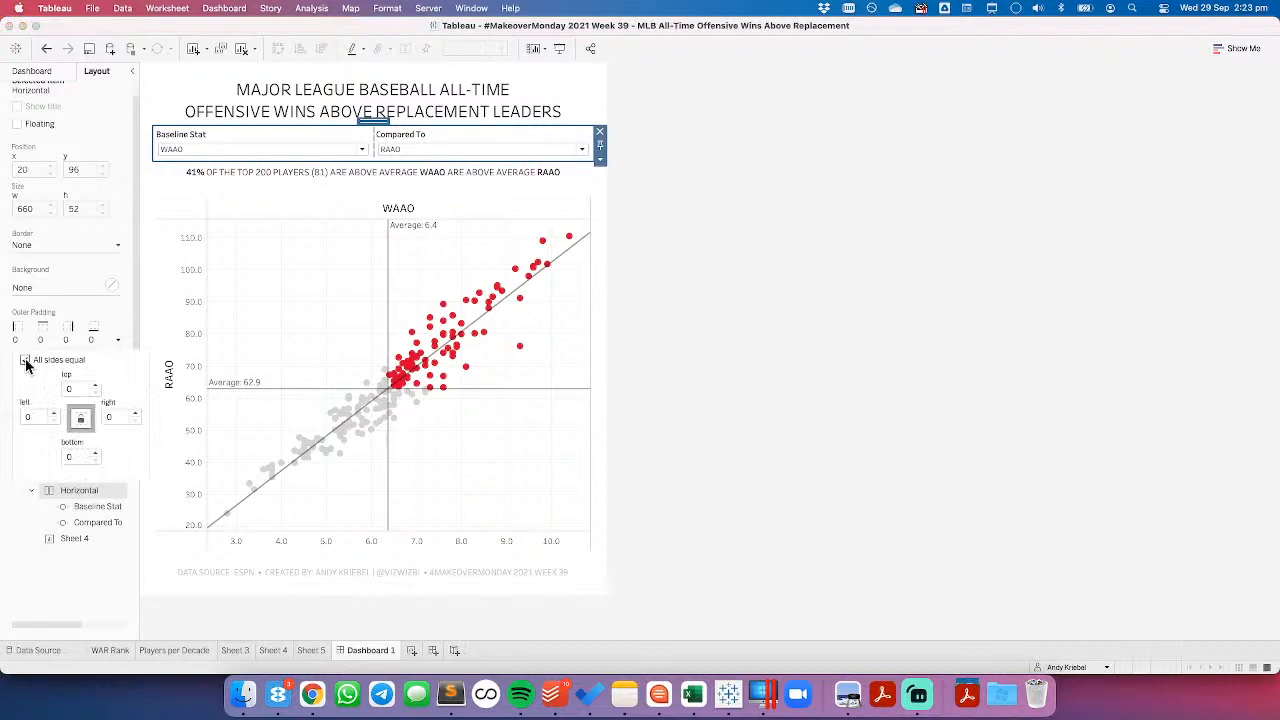
left_click(33, 330)
left_click(30, 390)
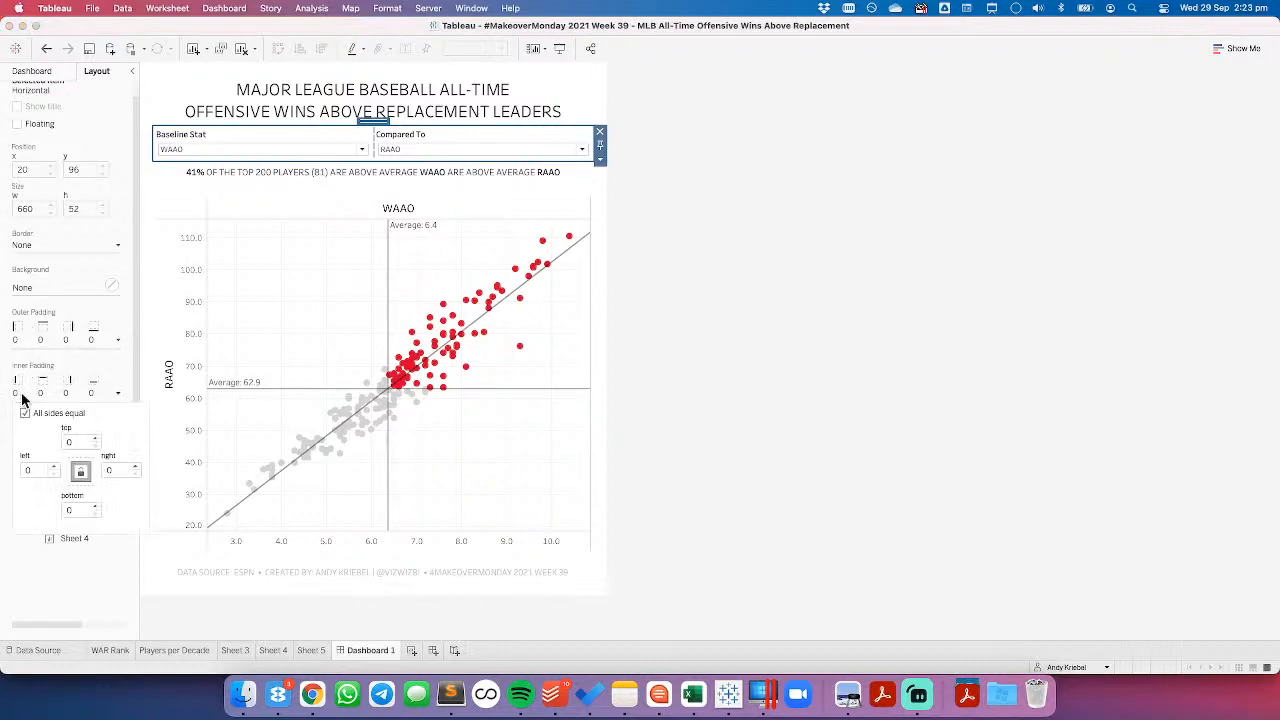
left_click(26, 416)
left_click(30, 470)
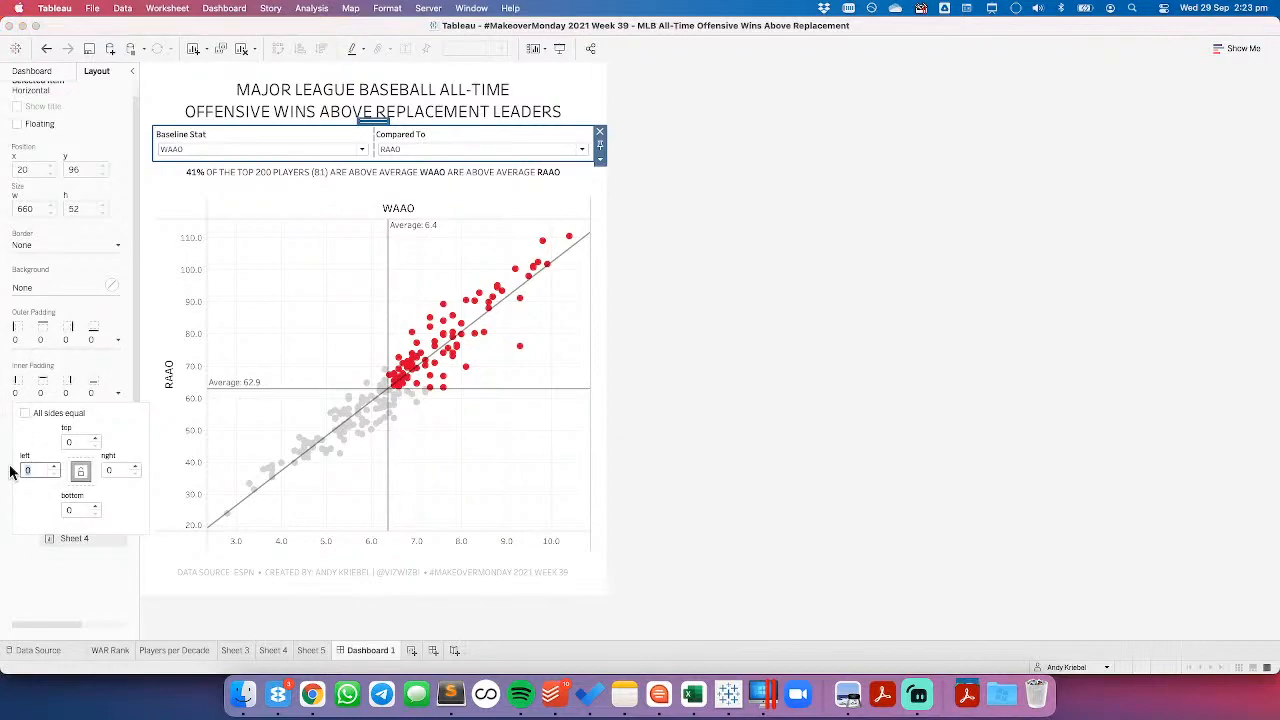
type("100")
key("Tab")
type("100")
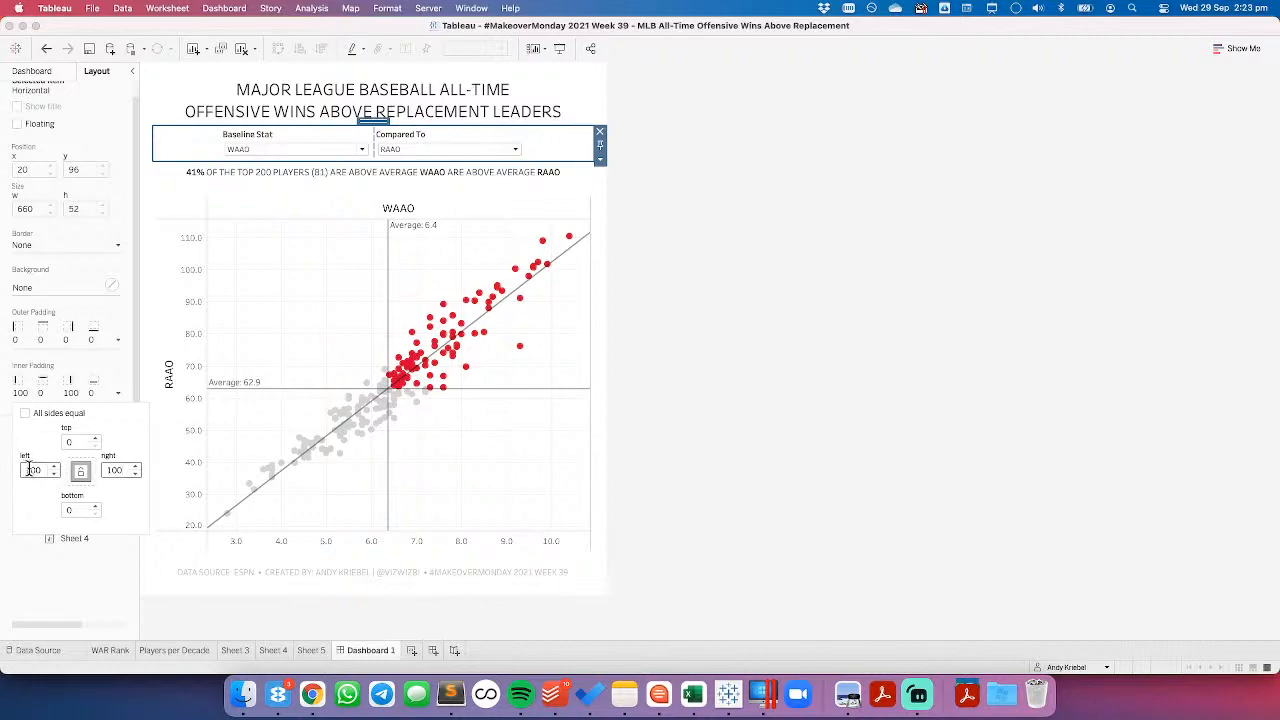
left_click(781, 341)
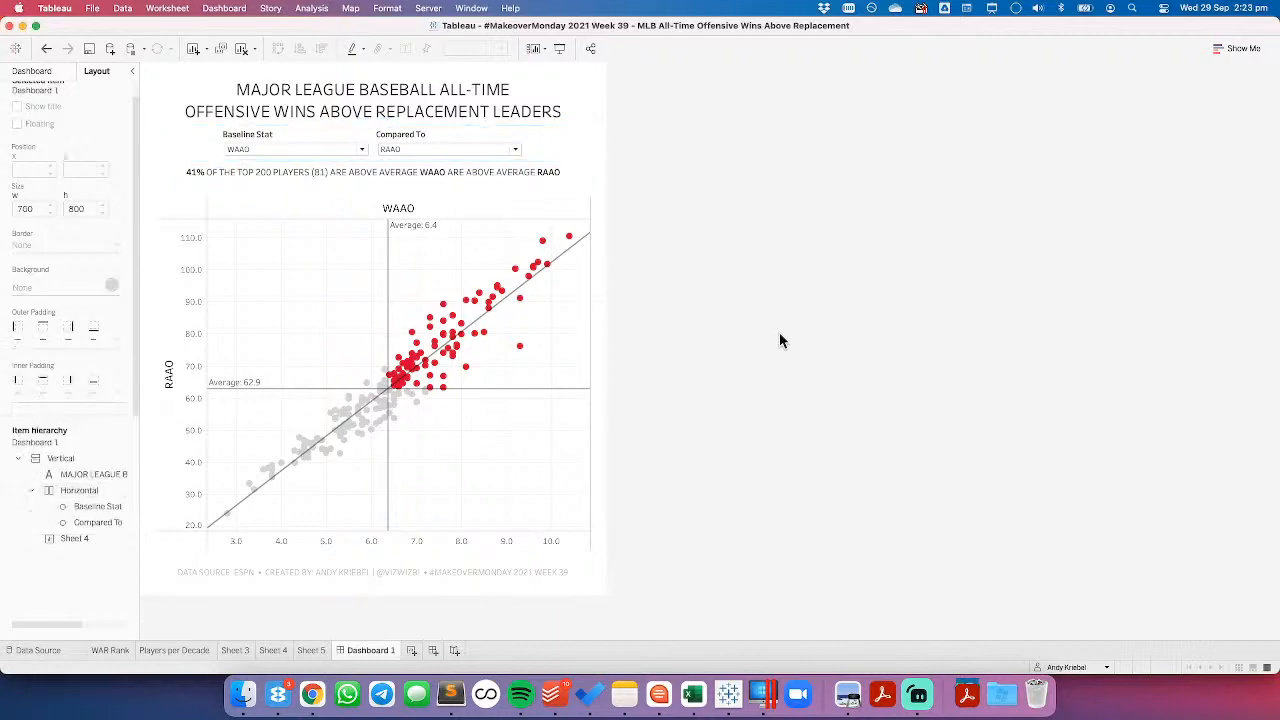
left_click(36, 72)
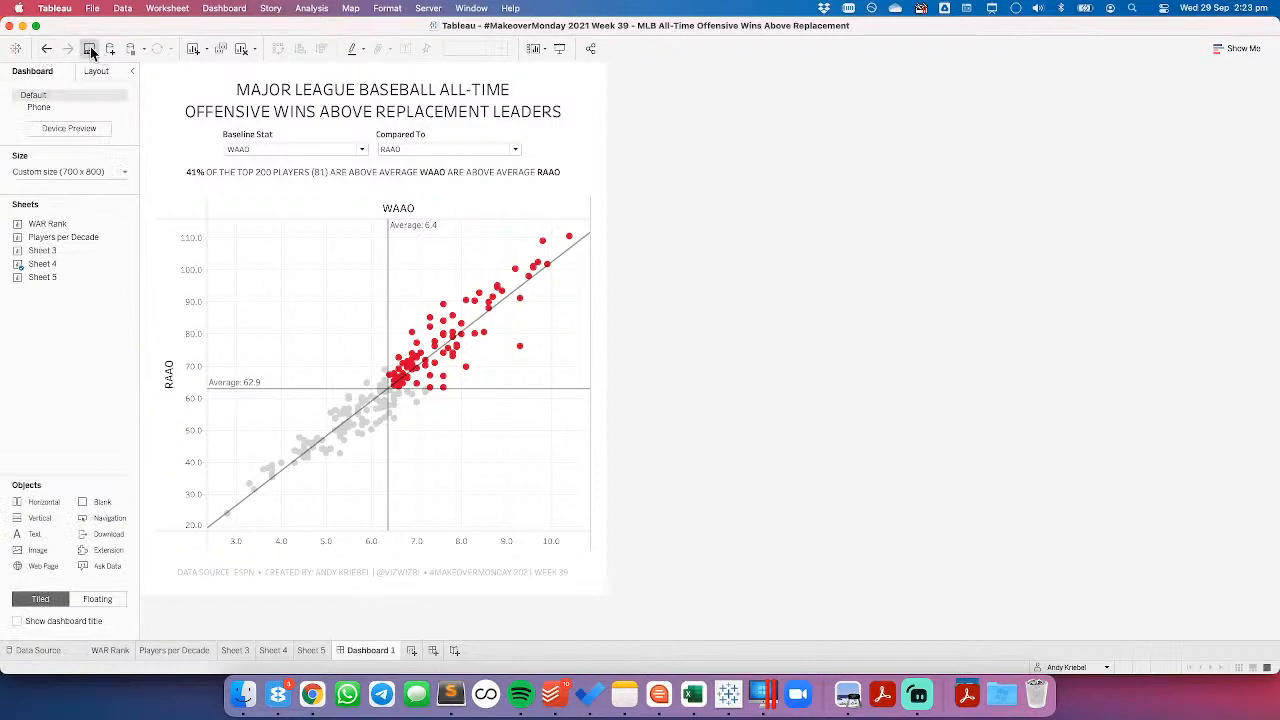
left_click(90, 52)
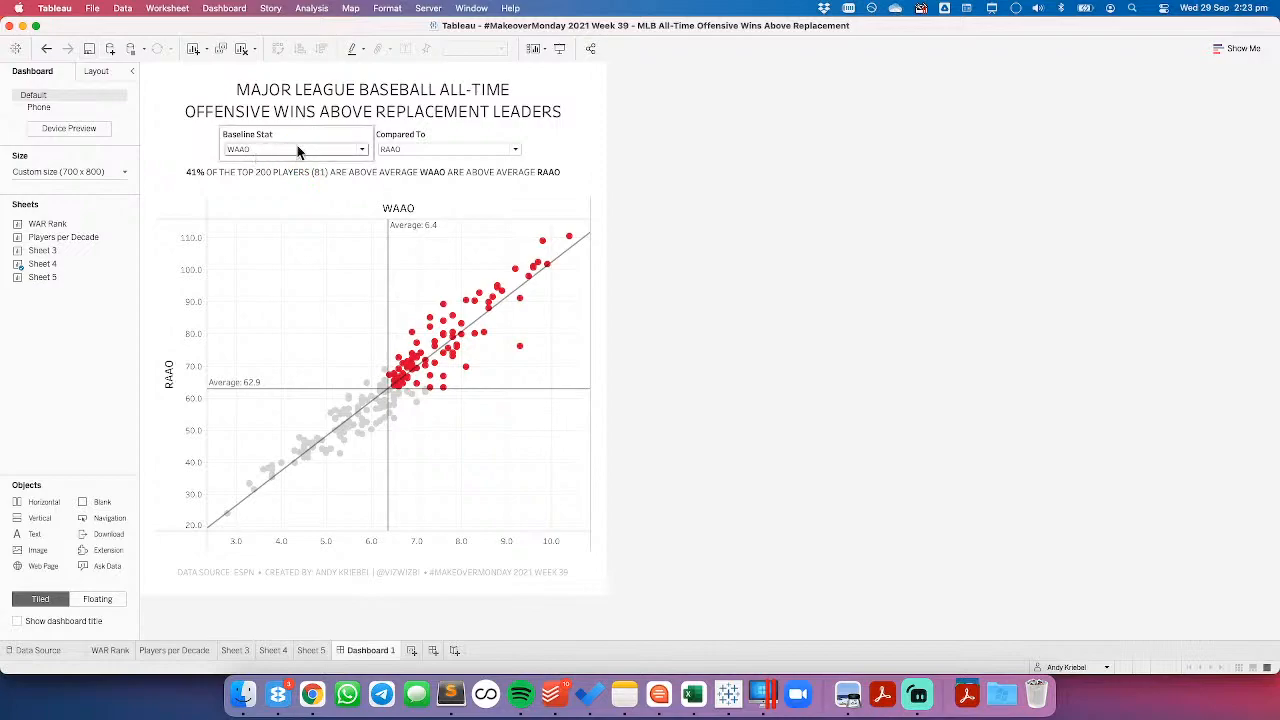
Step: Open the Baseline Stat parameter for editing from Sheet 5
left_click(316, 650)
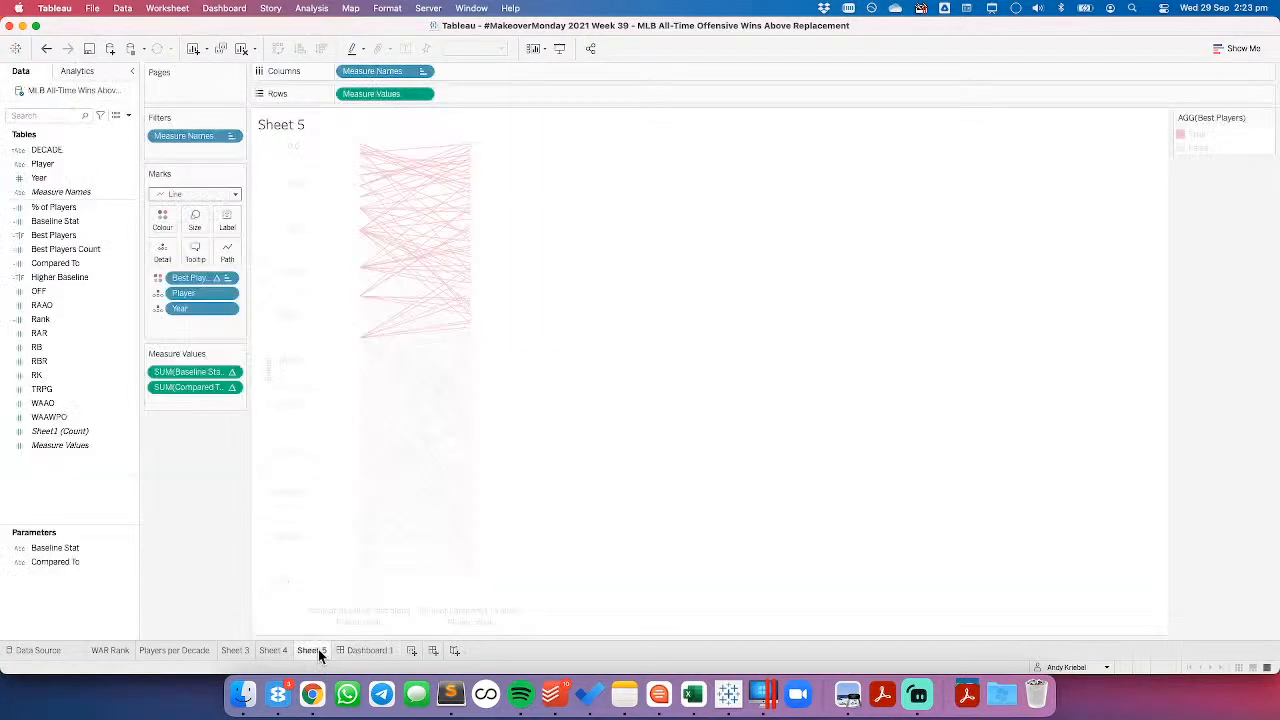
right_click(77, 549)
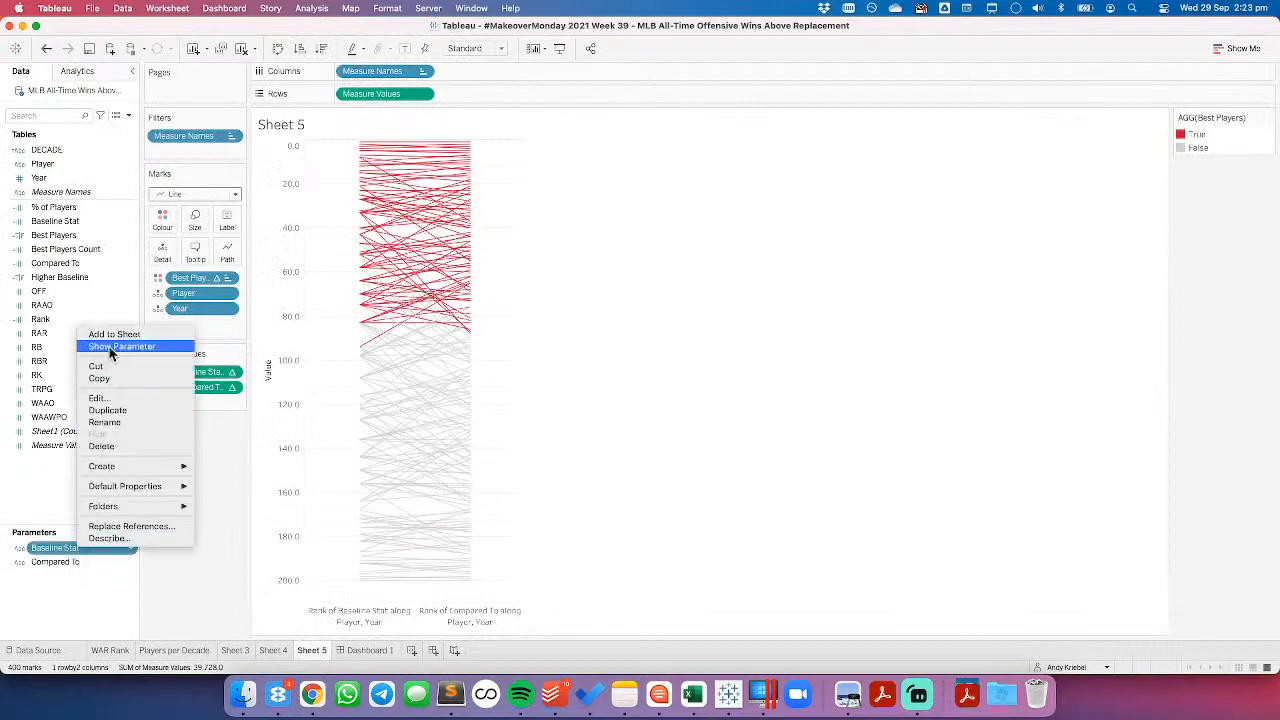
left_click(110, 399)
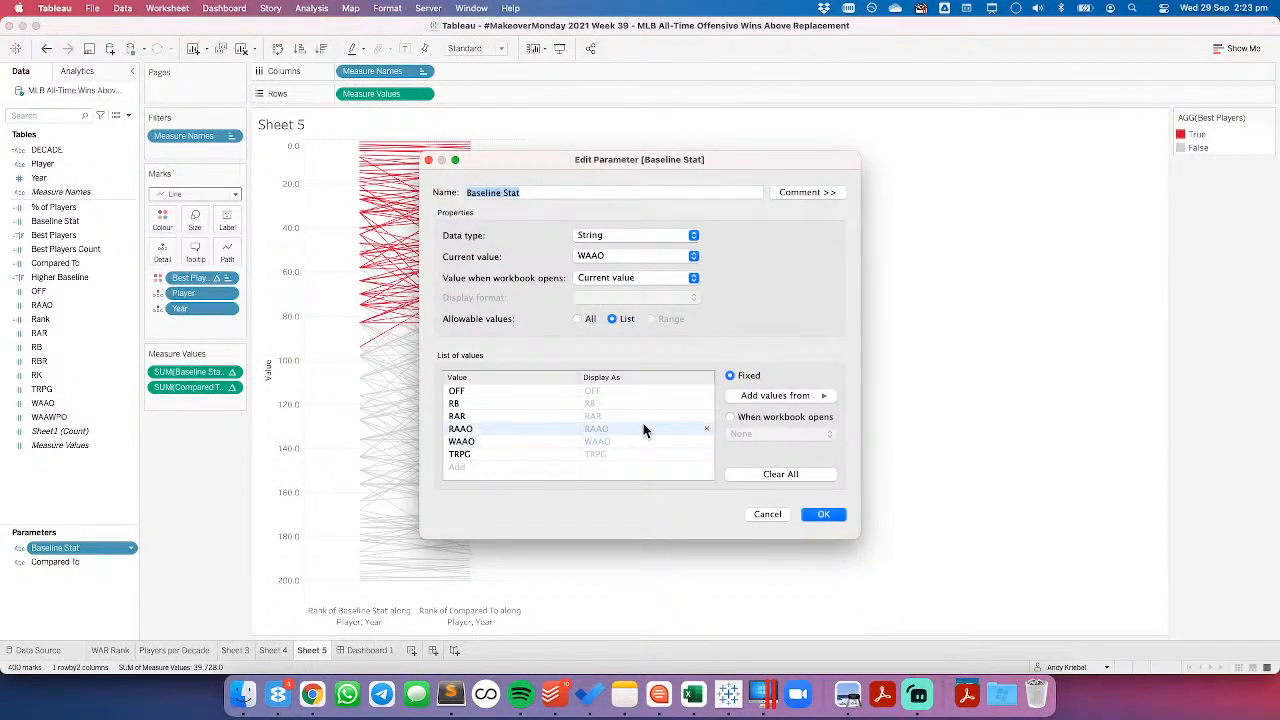
Step: Copy the OFF definition from the ESPN glossary in Chrome and make "Offensive Wins Above Replacement" the display name of OFF in Tableau
key("super+Tab")
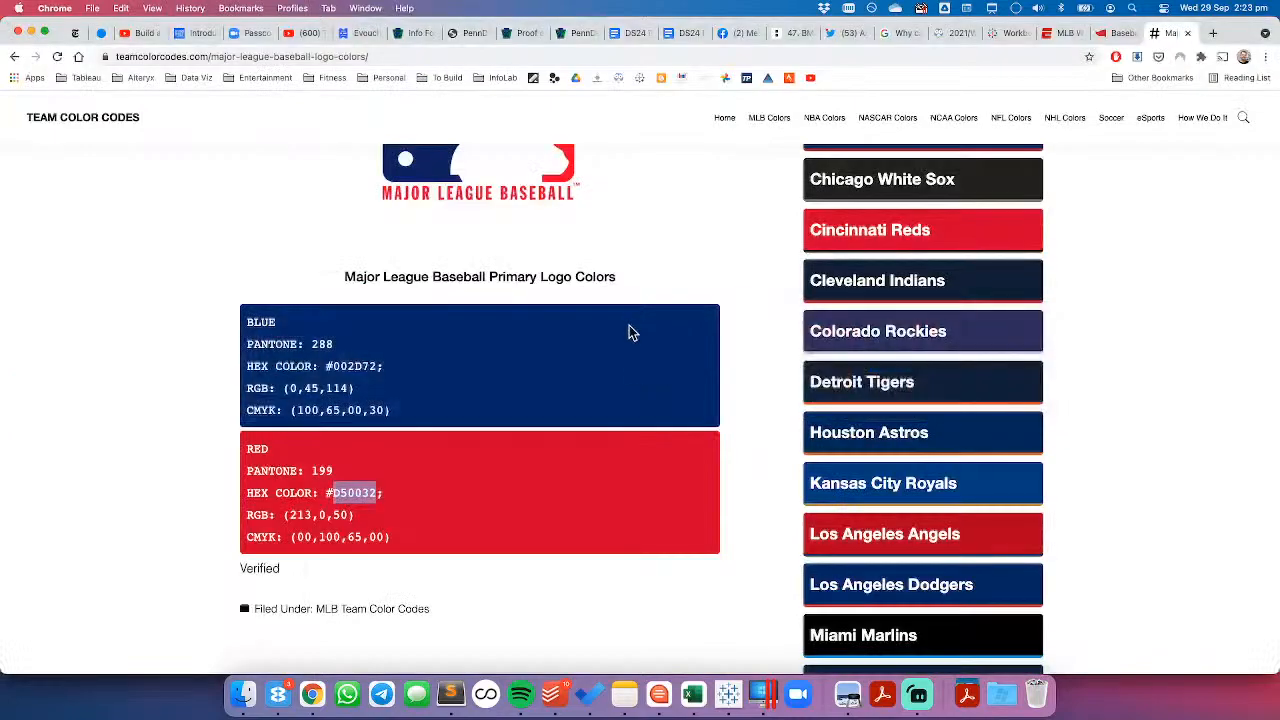
left_click(1062, 41)
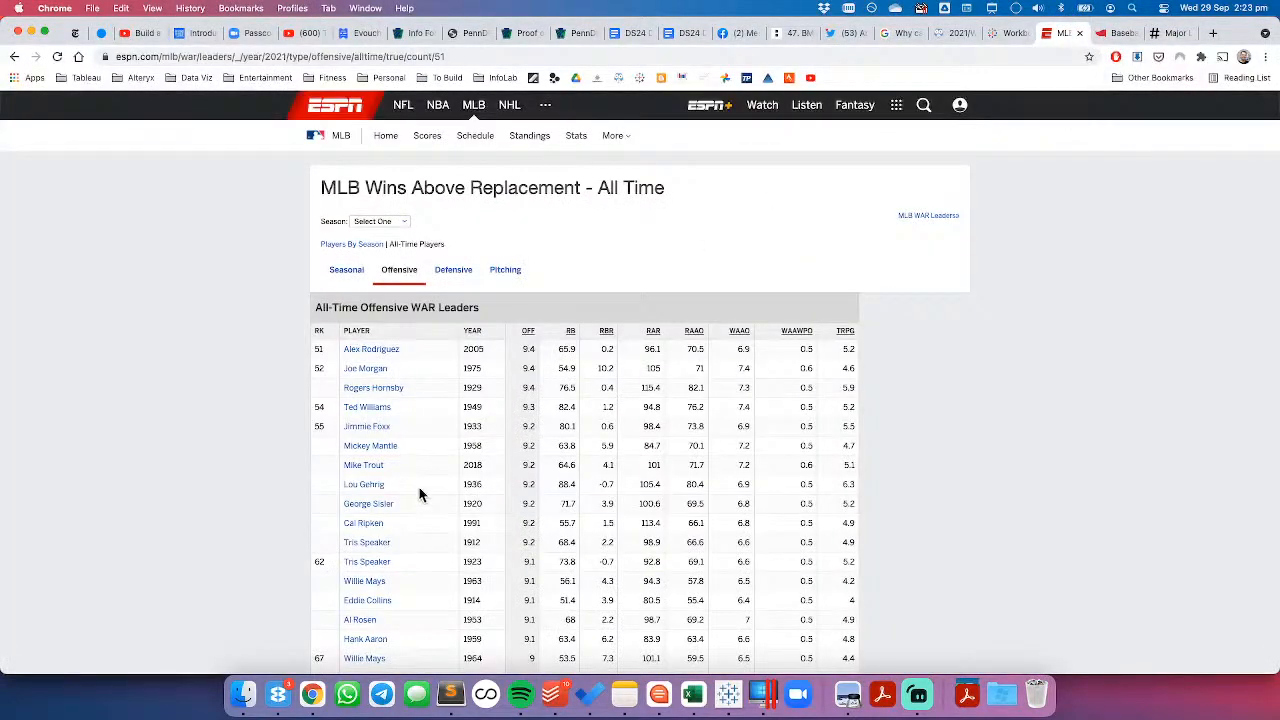
scroll(409, 472, "down", 15)
scroll(409, 466, "down", 2)
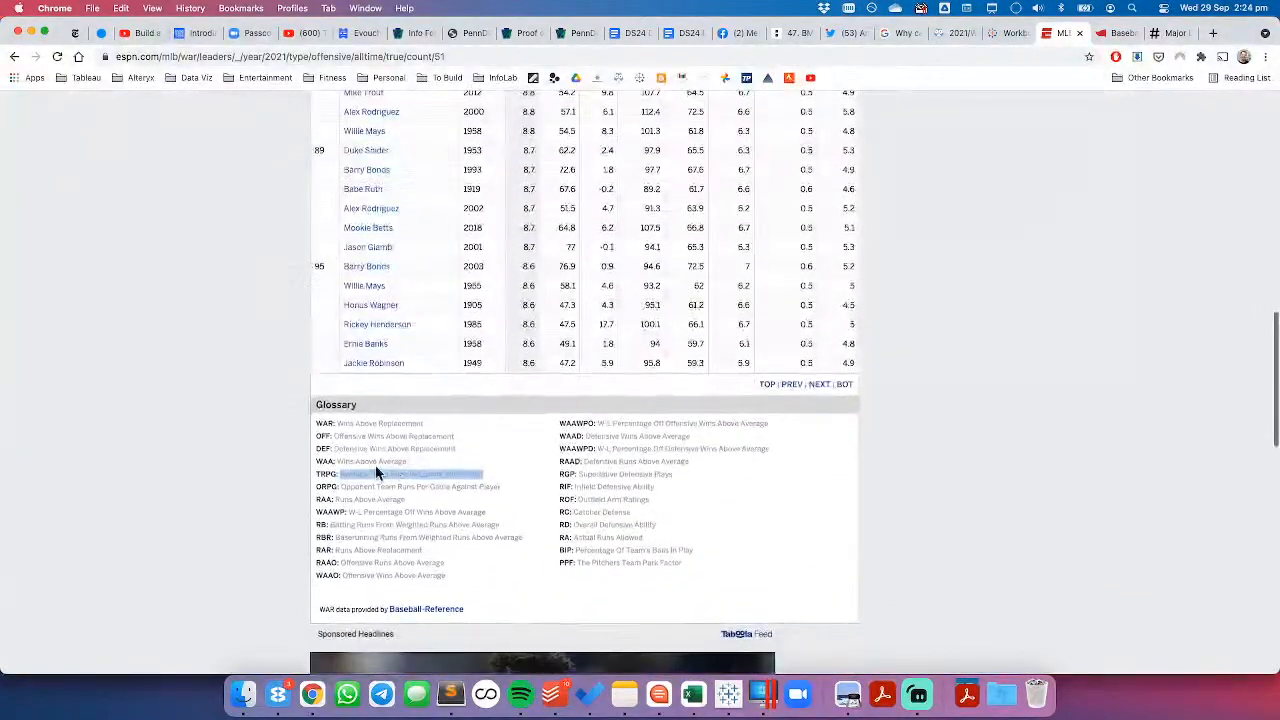
left_click_drag(334, 436, 455, 433)
key("super+c")
key("super+Tab")
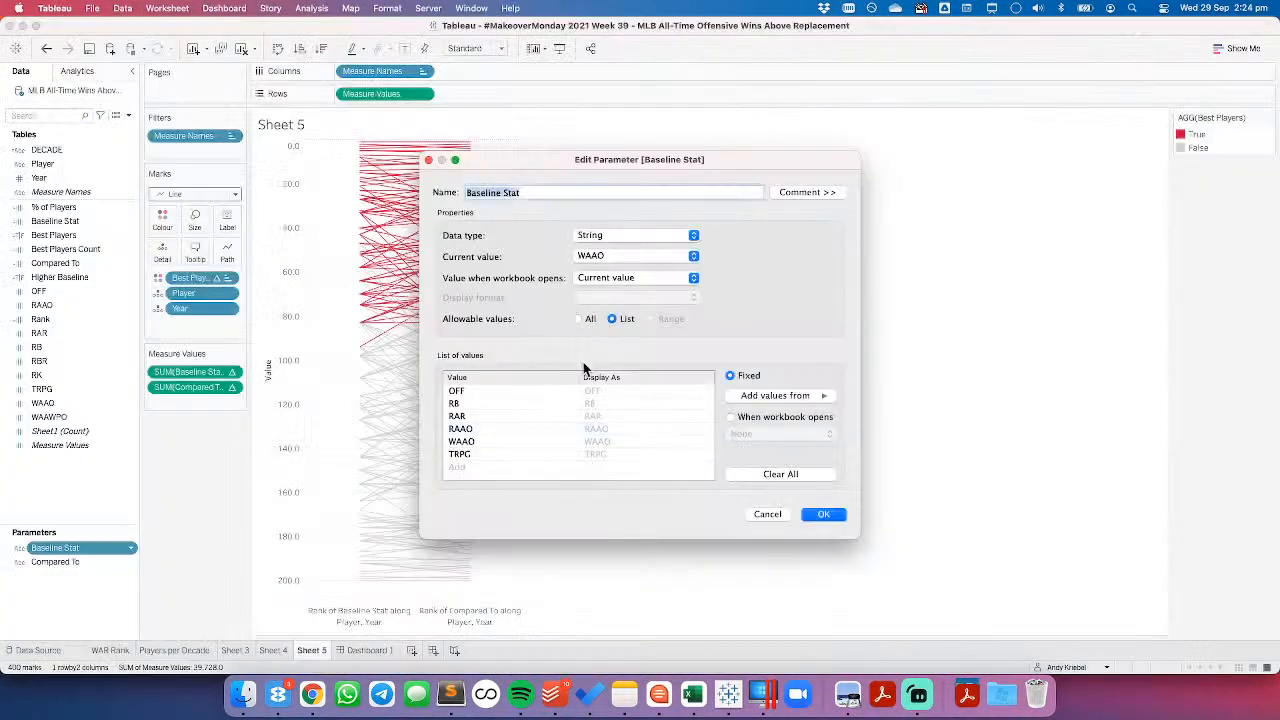
double_click(595, 391)
key("super+v")
key("Return")
Step: Copy the RB definition from the ESPN glossary and make "Batting Runs From Weighted Runs Above Average" the display name of RB
key("super+Tab")
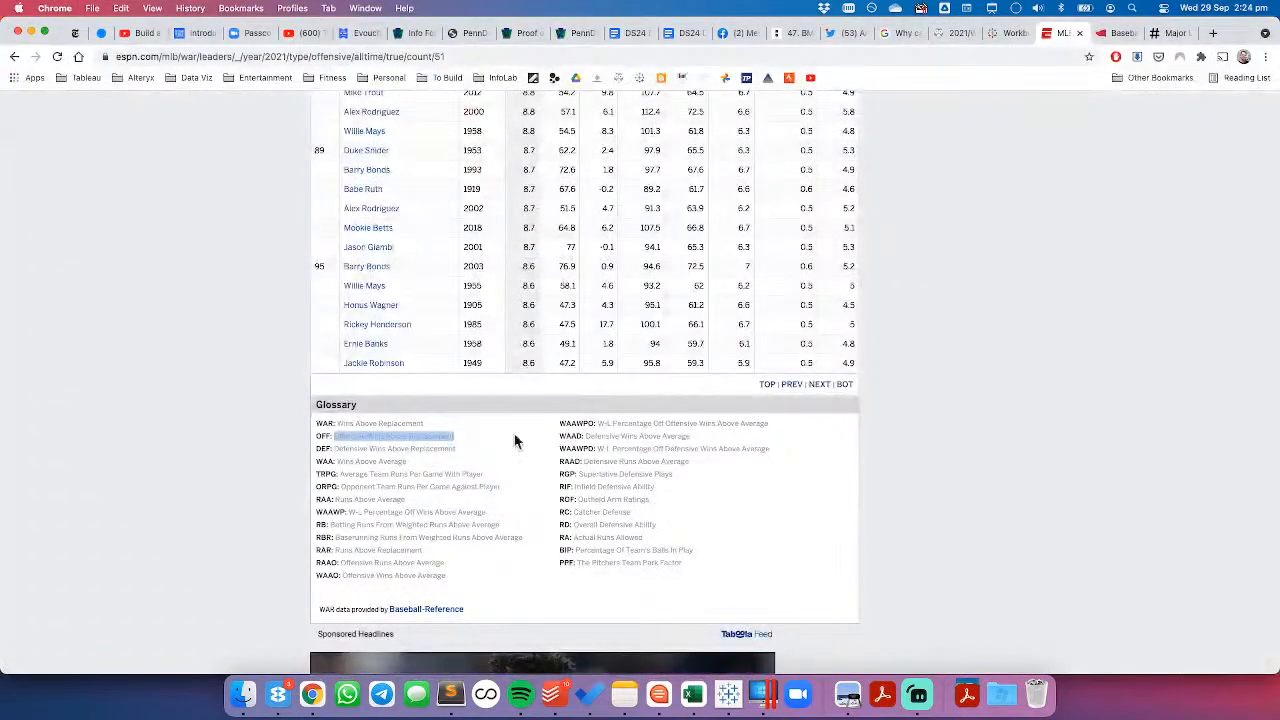
left_click_drag(330, 524, 500, 524)
key("super+c")
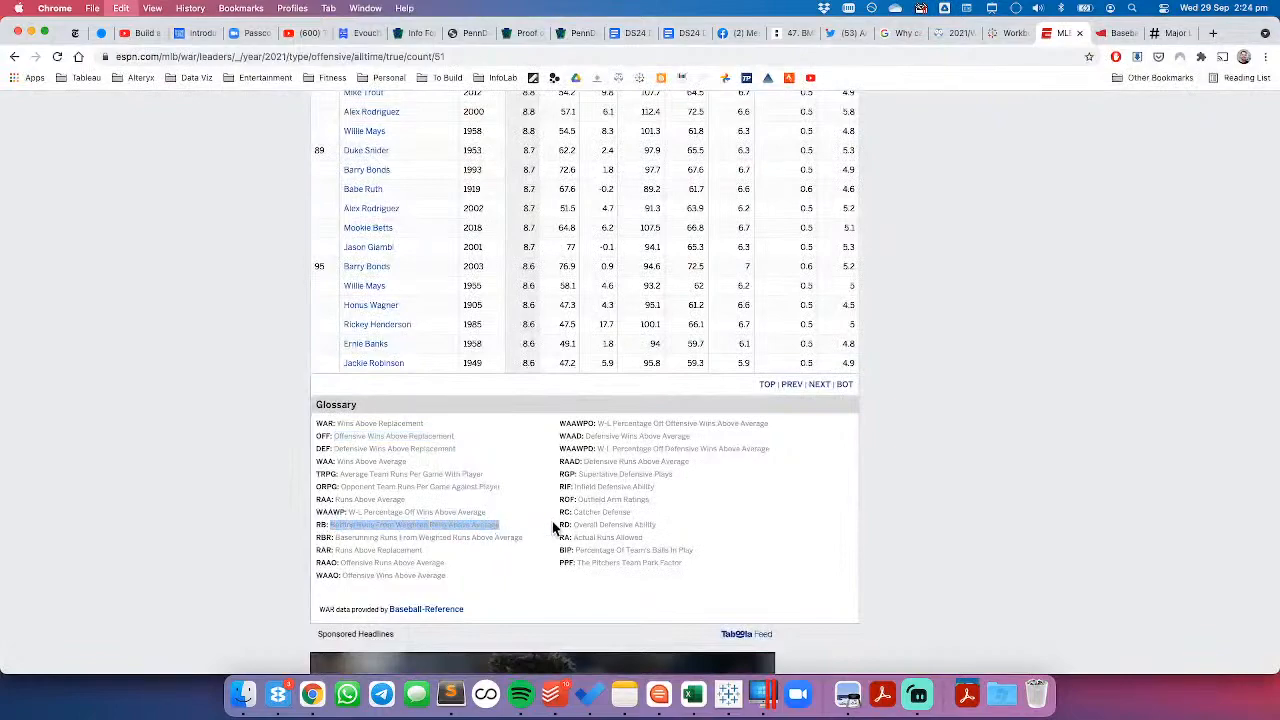
key("super+Tab")
left_click(600, 404)
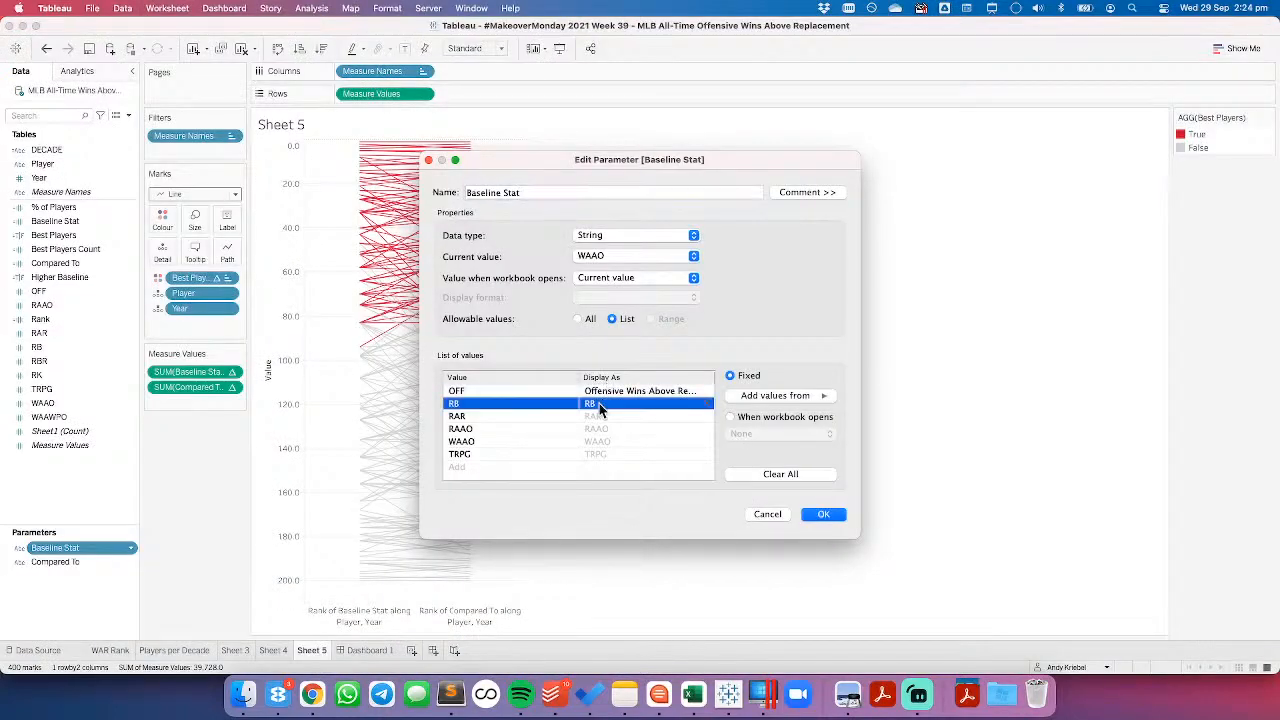
double_click(600, 404)
key("super+v")
key("Return")
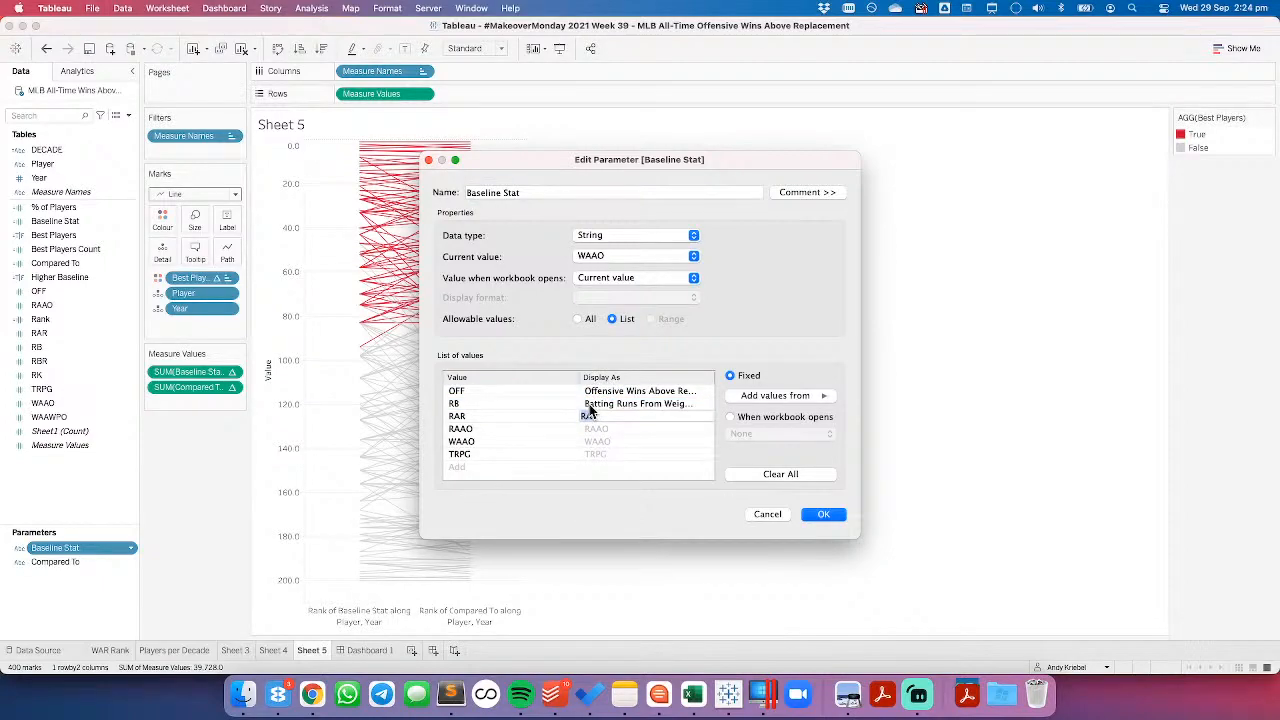
Step: Copy the RAR definition from the ESPN glossary and make "Runs Above Replacement" the display name of RAR
key("super+Tab")
key("super+Tab")
key("super+Tab")
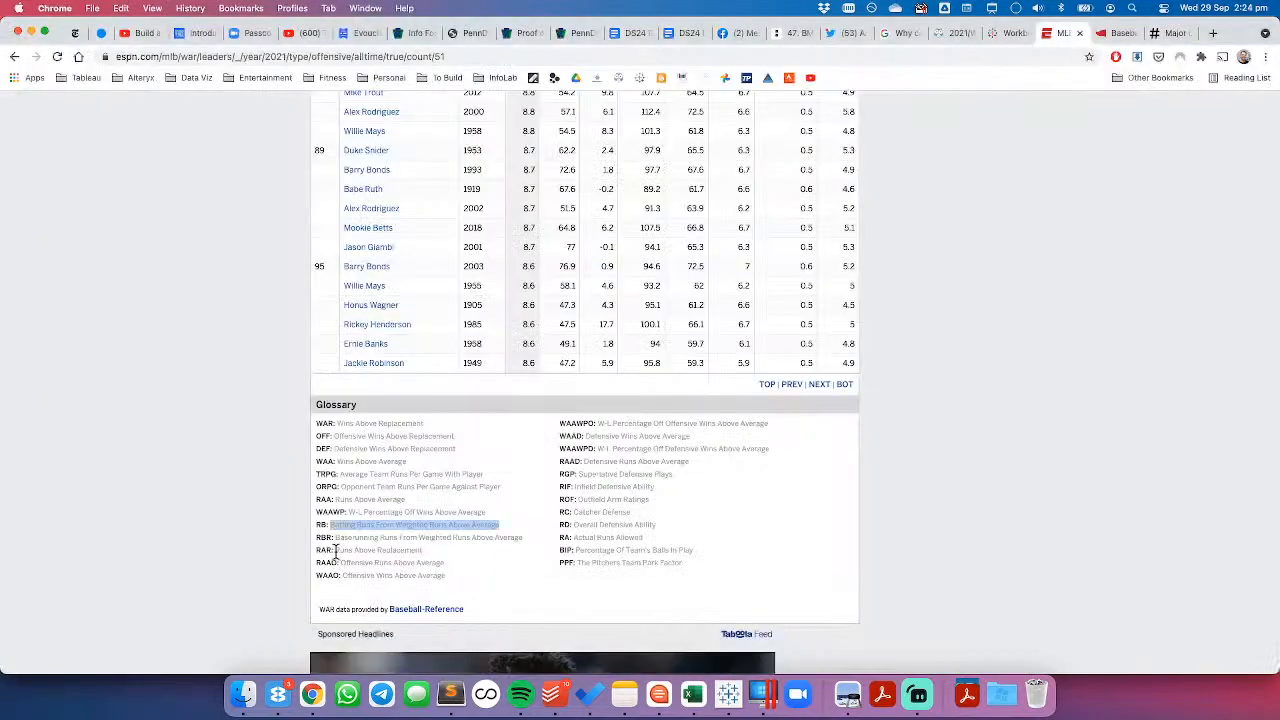
left_click_drag(336, 550, 420, 551)
key("super+c")
key("super+Tab")
left_click(598, 428)
left_click(596, 416)
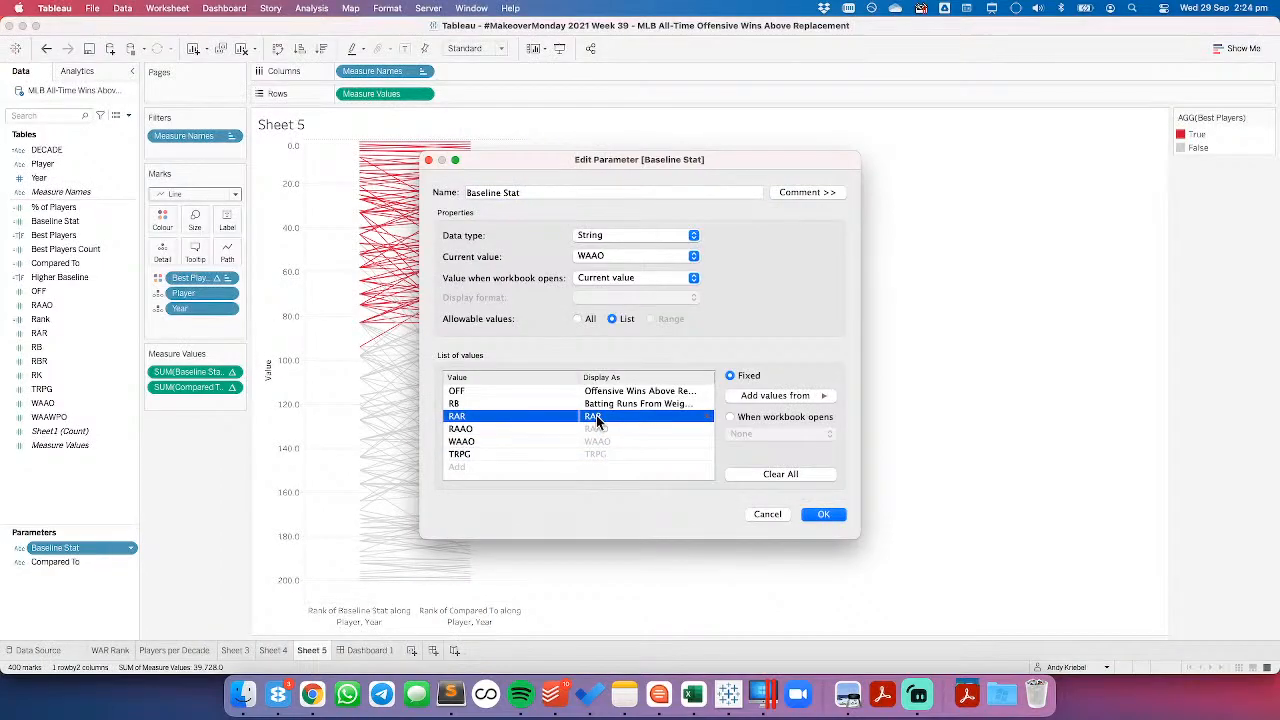
left_click(596, 415)
key("super+v")
key("Return")
Step: Copy the RAAO definition from the ESPN glossary and make "Offensive Runs Above Average" the display name of RAAO
key("super+Tab")
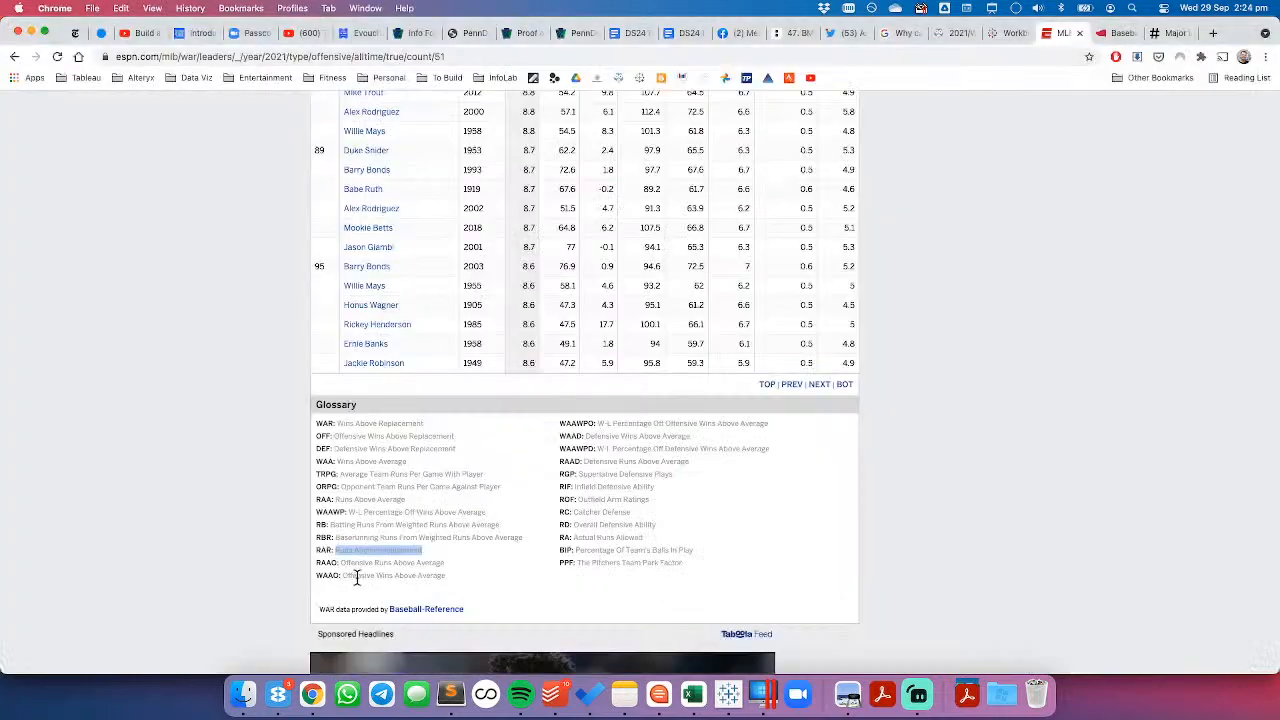
left_click_drag(341, 563, 438, 561)
key("super+c")
key("super+Tab")
left_click(594, 431)
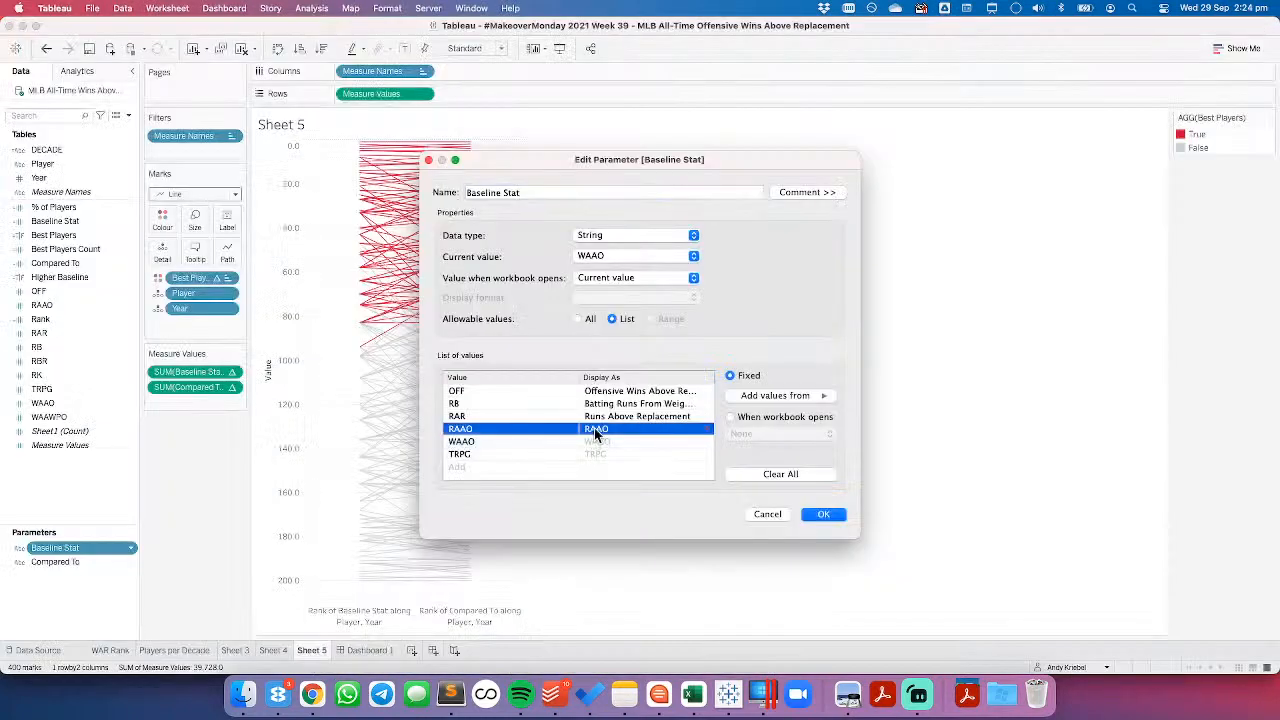
key("super+v")
key("Return")
Step: Copy the WAAO definition from the ESPN glossary and make "Offensive Wins Above Average" the display name of WAAO
key("super+Tab")
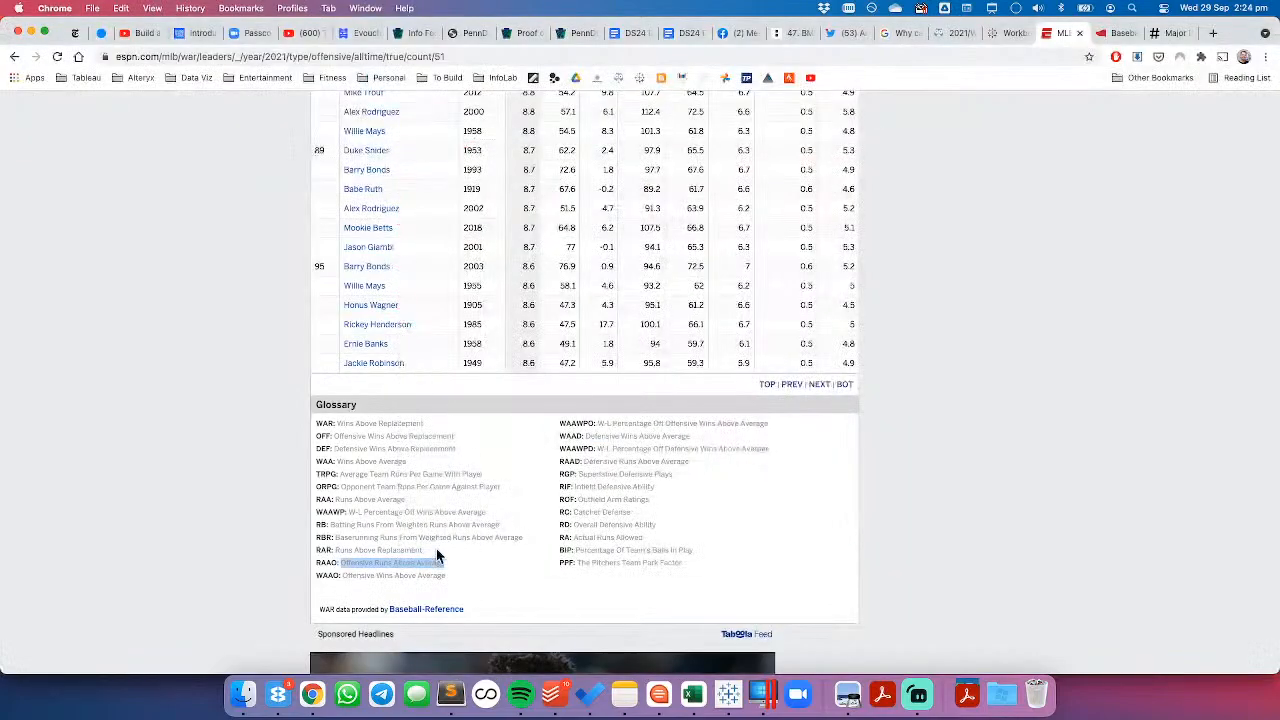
left_click_drag(407, 576, 445, 576)
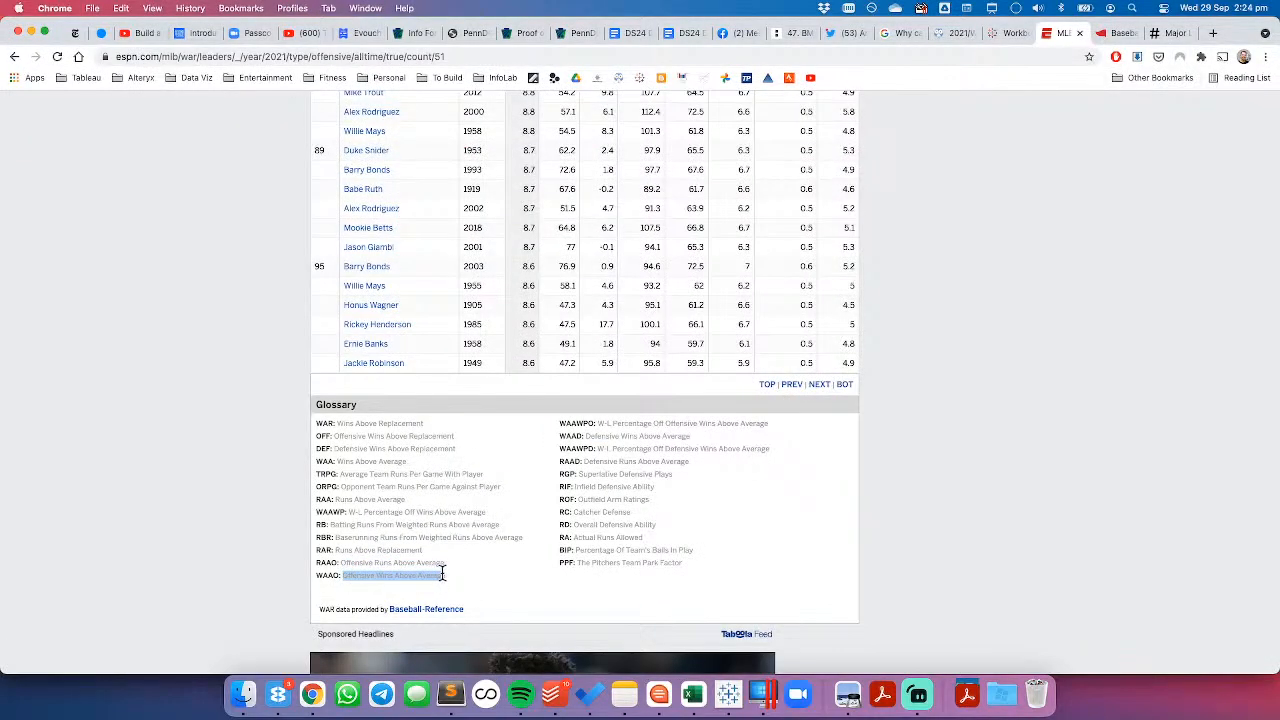
key("super+Tab")
double_click(596, 441)
key("super+v")
key("Return")
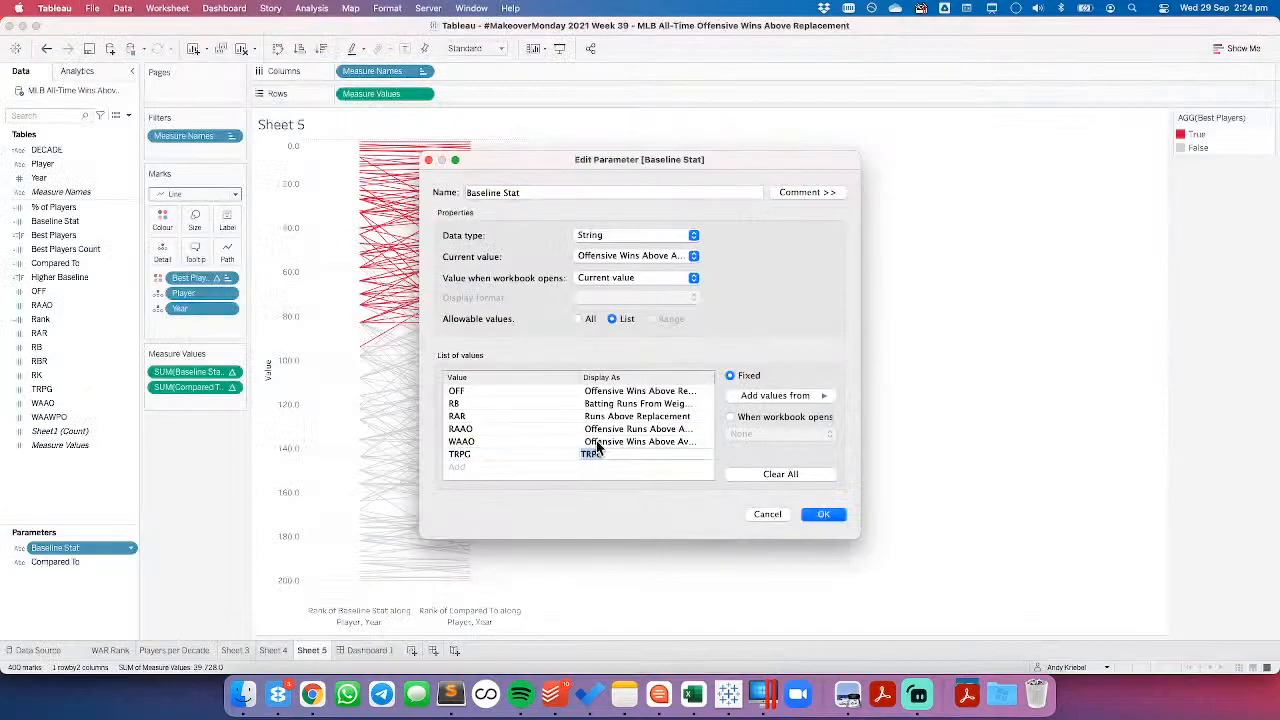
Step: Try to display TRPG as "Average Team Runs Per Game With Player", copied from the ESPN glossary, and accept the parameter changes
key("super+Tab")
scroll(583, 497, "down", 1)
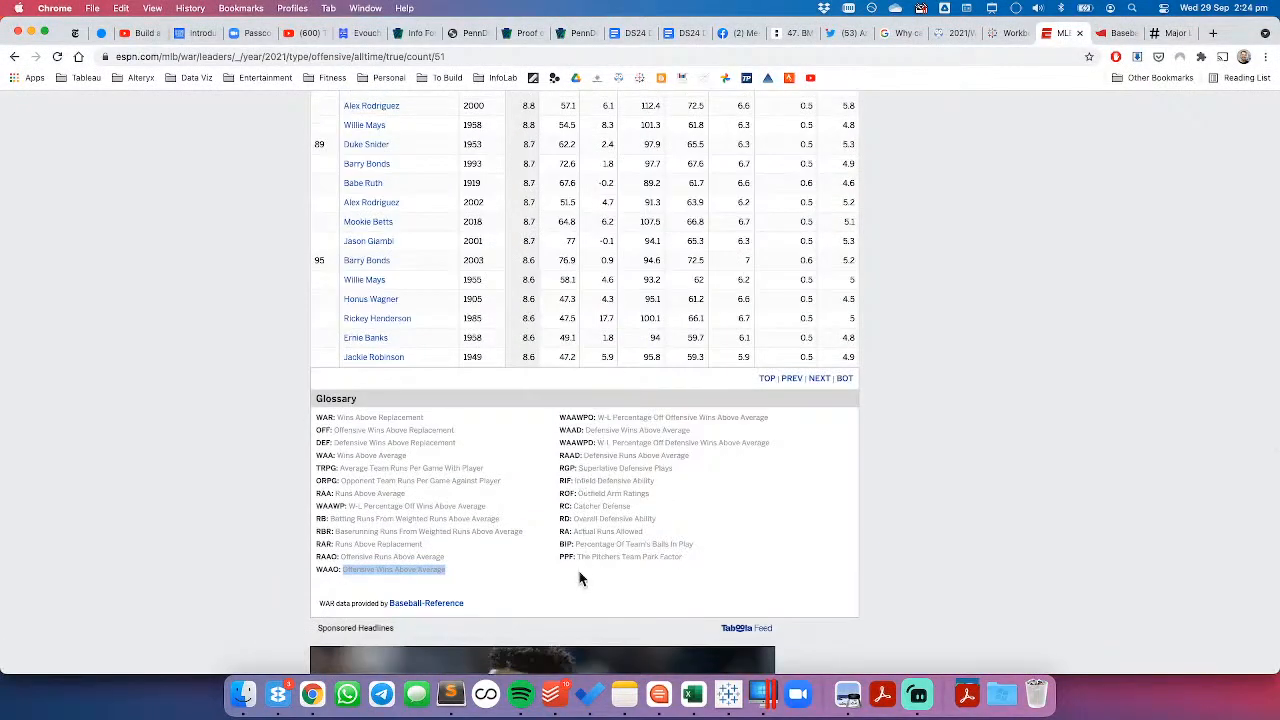
left_click_drag(341, 467, 483, 467)
key("super+c")
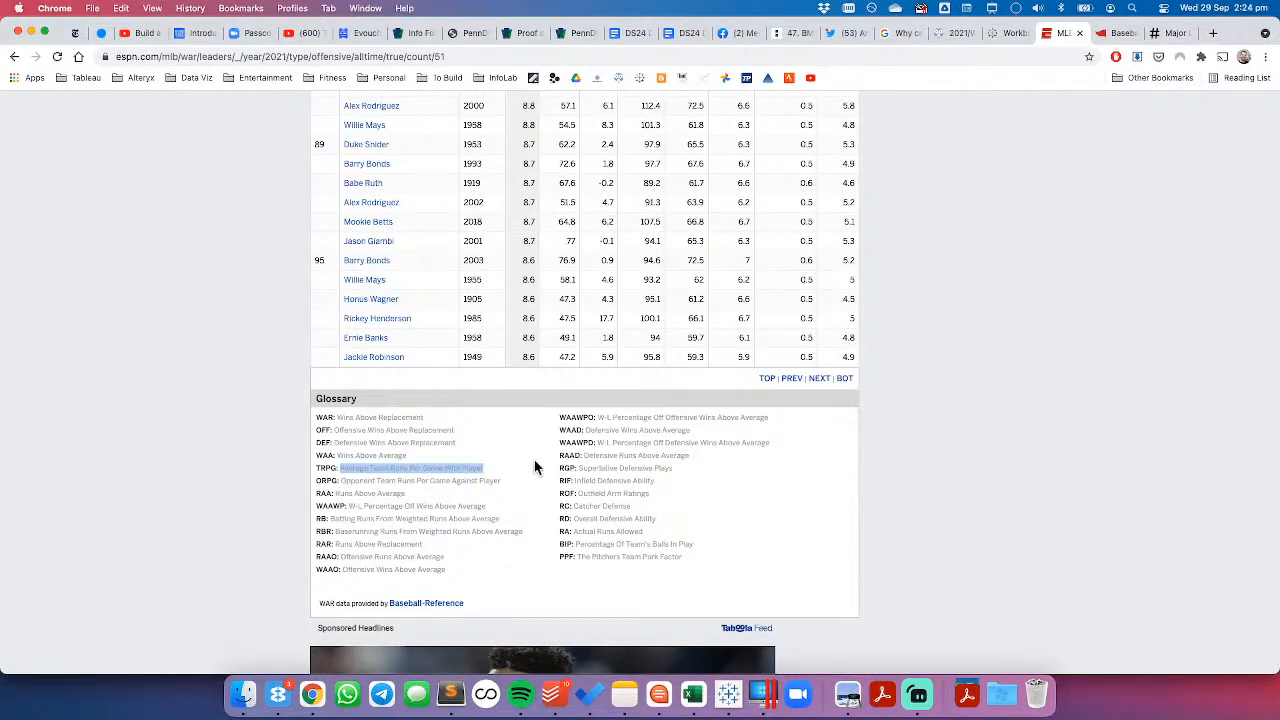
key("super+Tab")
left_click(598, 452)
left_click(598, 452)
key("super+v")
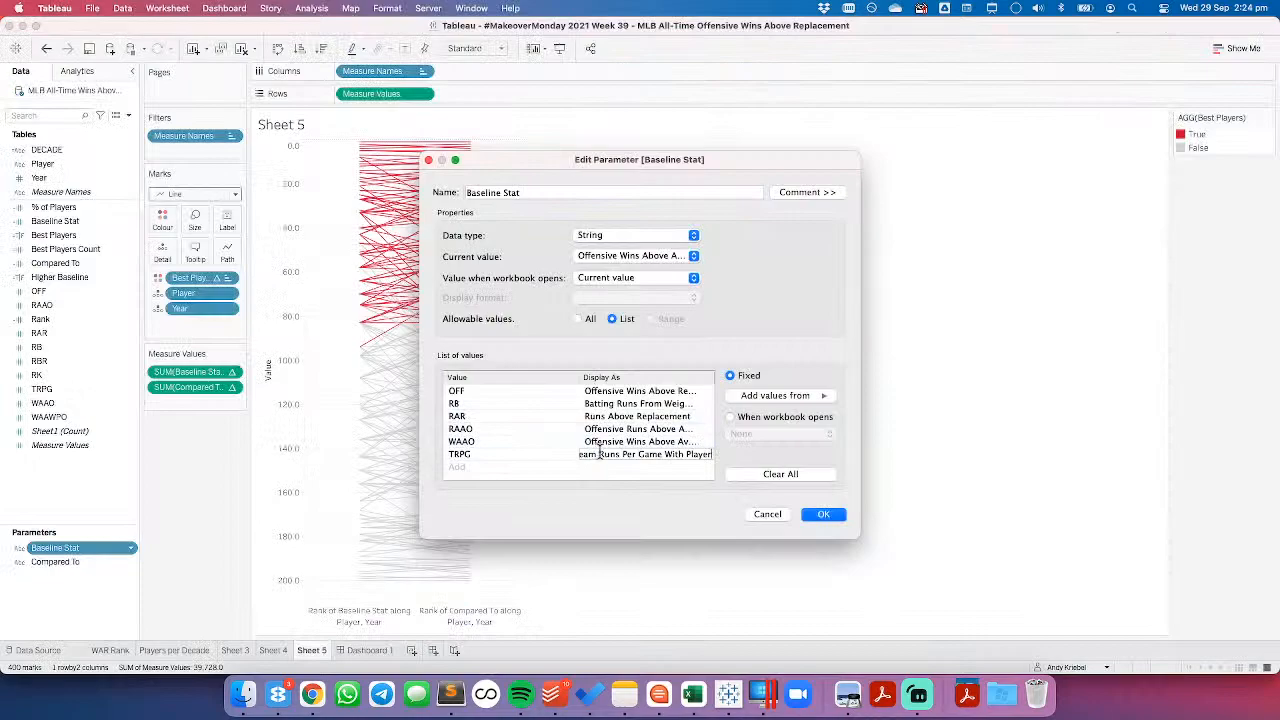
key("Return")
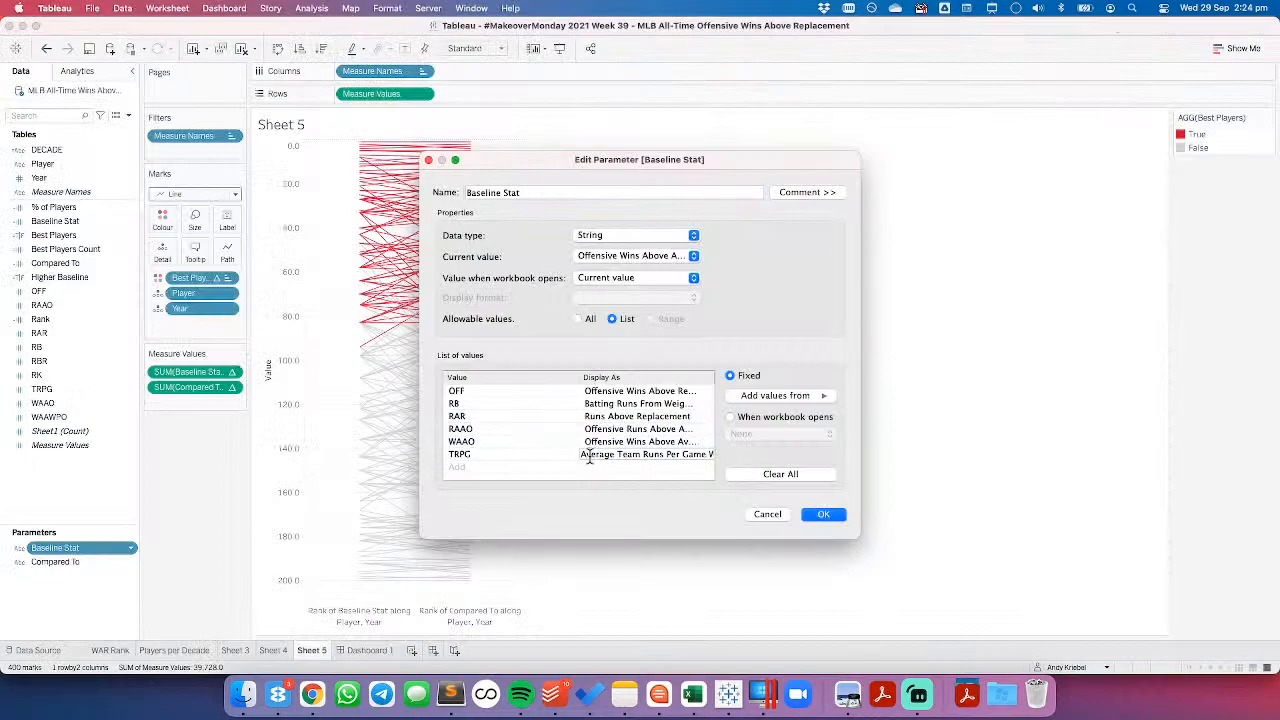
left_click(821, 516)
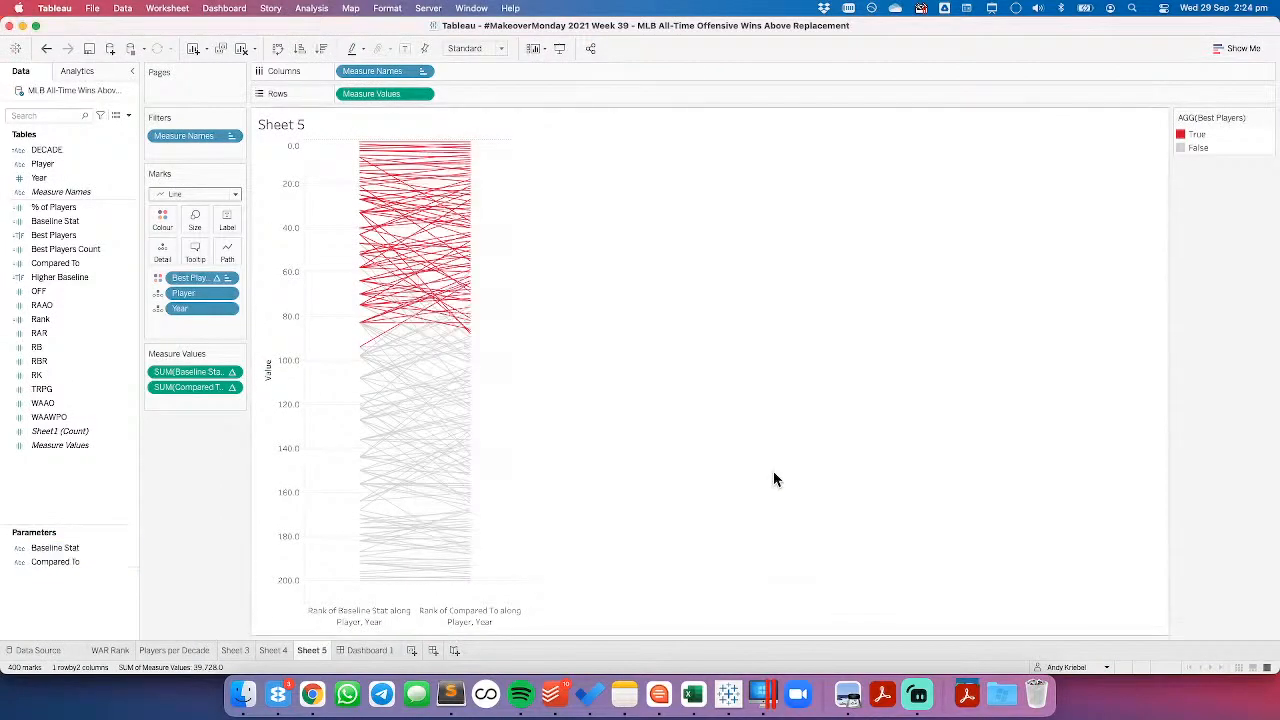
Step: Set Baseline Stat on Dashboard 1 to Batting Runs From Weighted Runs Above Average
left_click(369, 650)
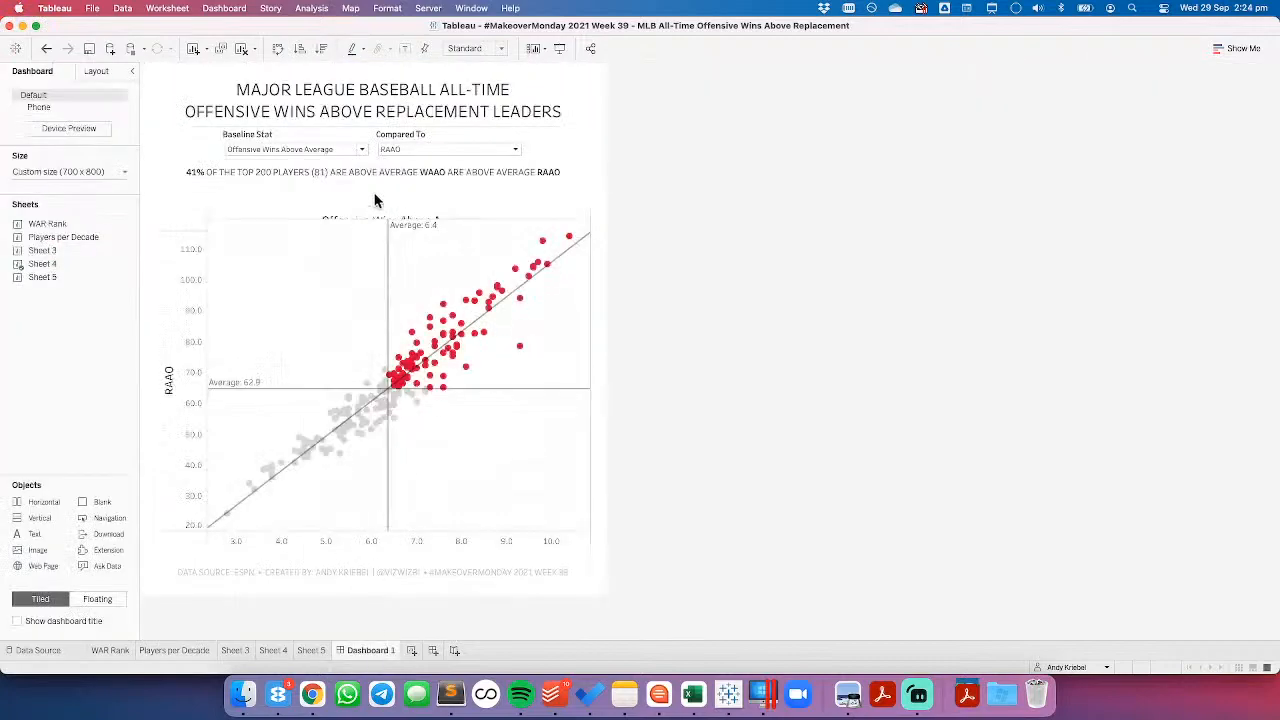
left_click(362, 149)
left_click(358, 173)
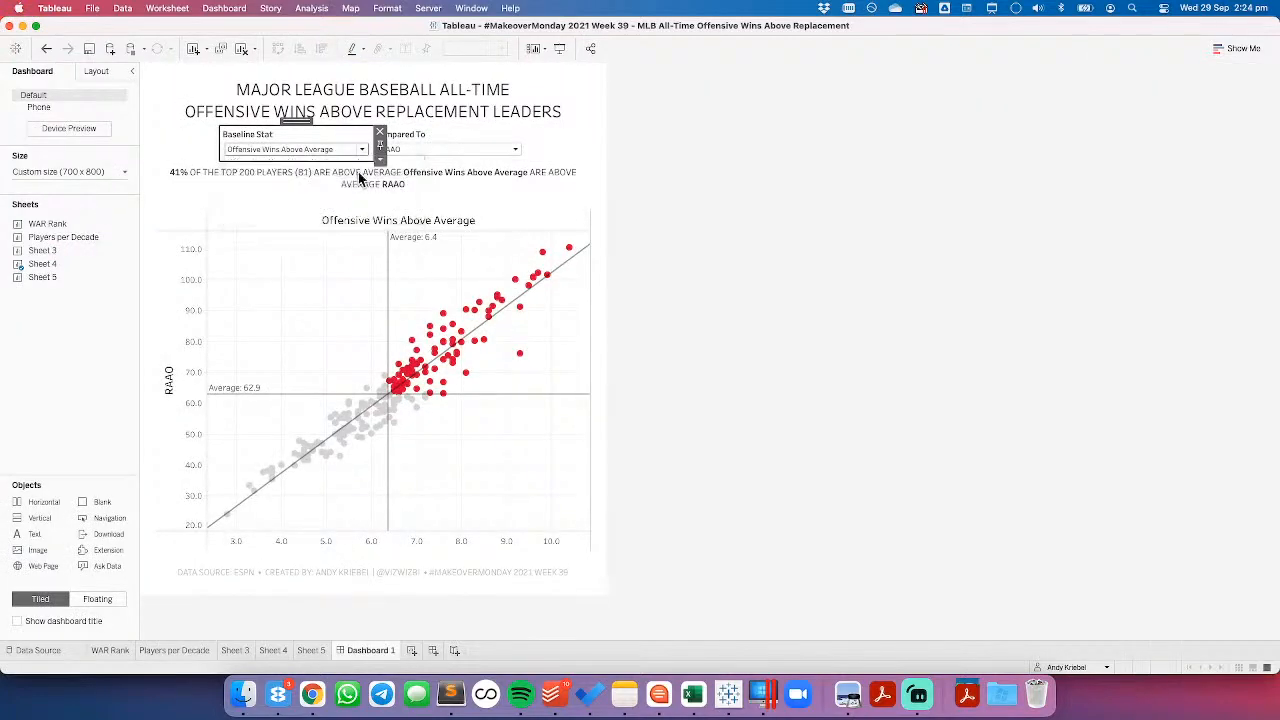
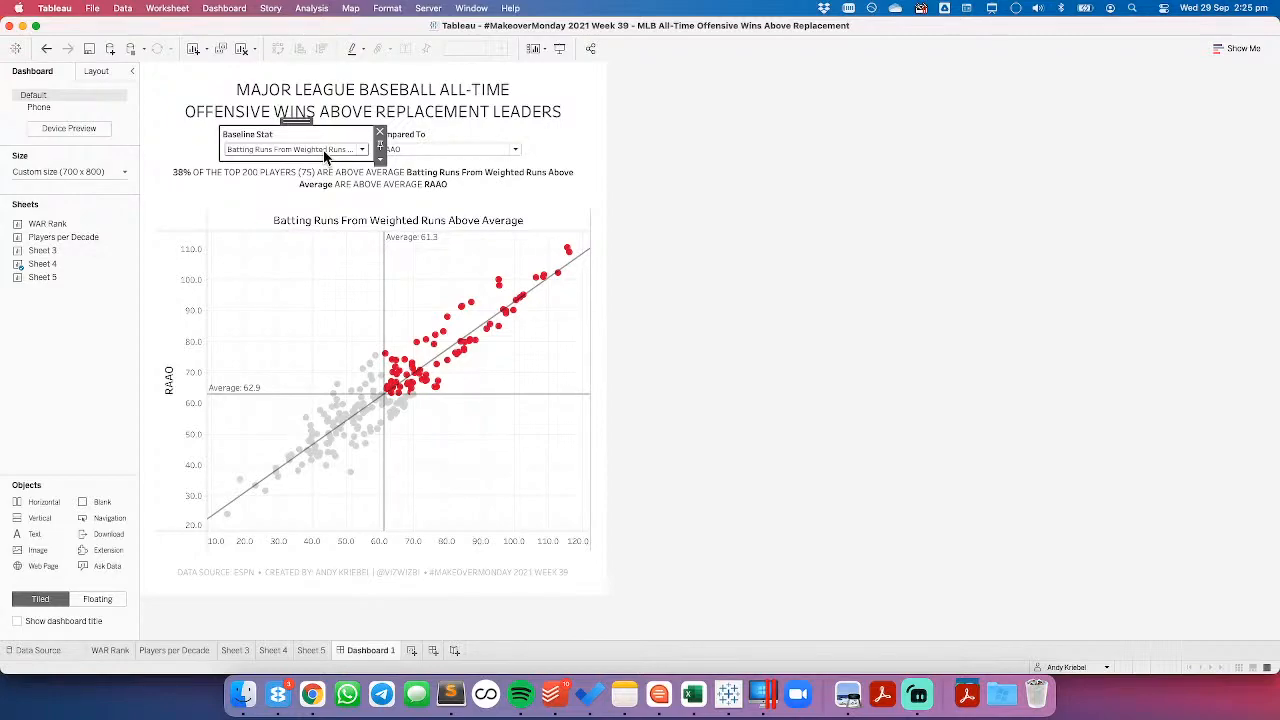
Step: Hide the scatter plot's title sentence about the top 200 players on the dashboard
left_click(333, 181)
right_click(337, 180)
left_click(348, 210)
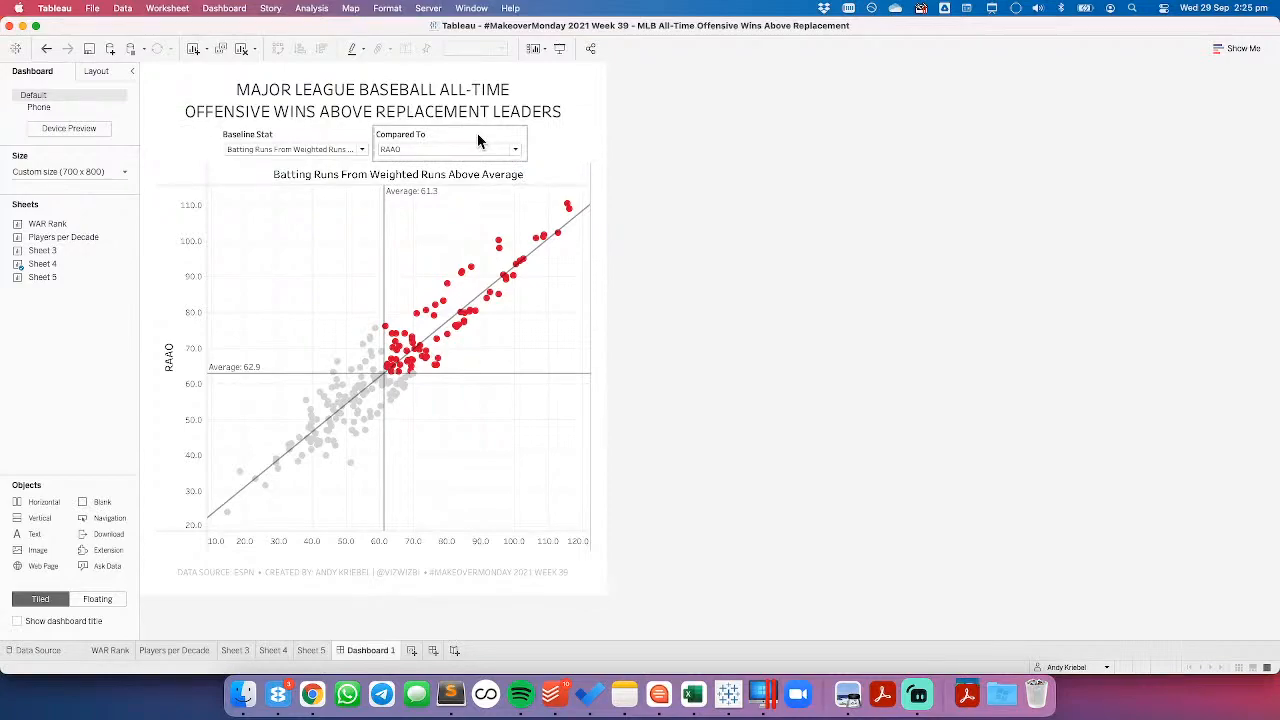
Step: Set Baseline Stat to Offensive Wins Above Replacement, try RAR and RAAO as Compared To, and finish on TRPG
left_click(268, 152)
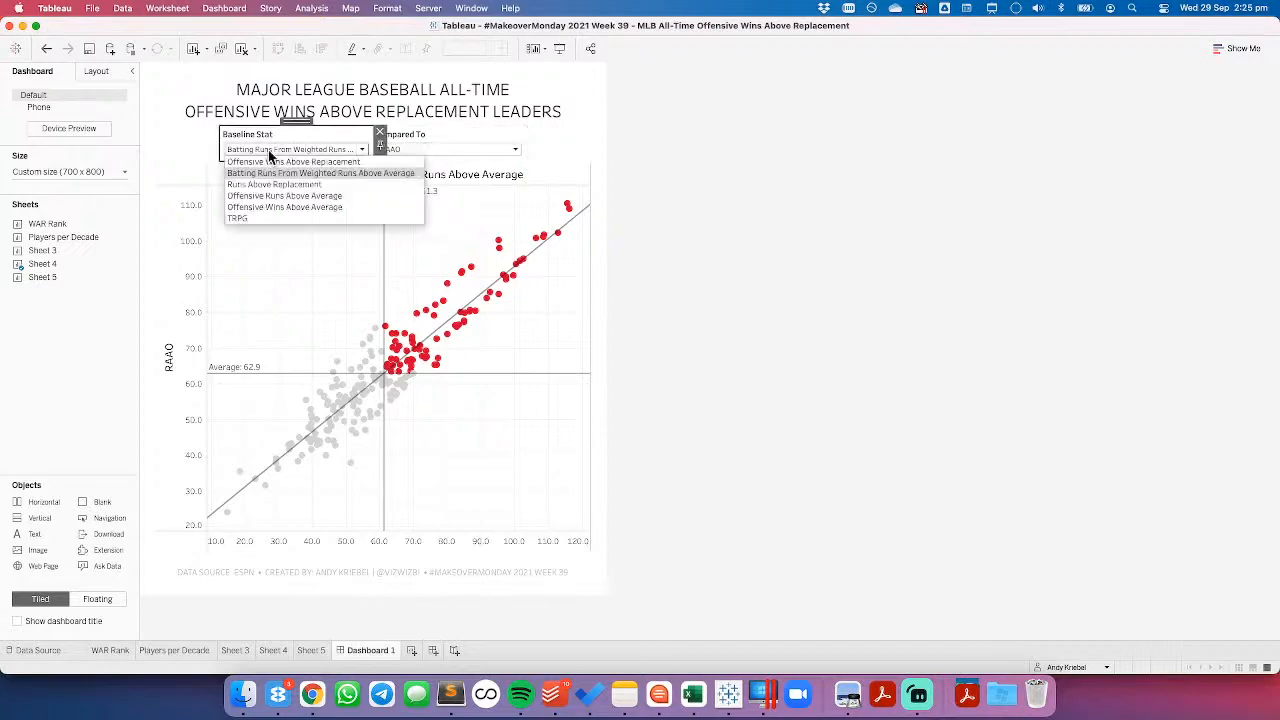
left_click(295, 161)
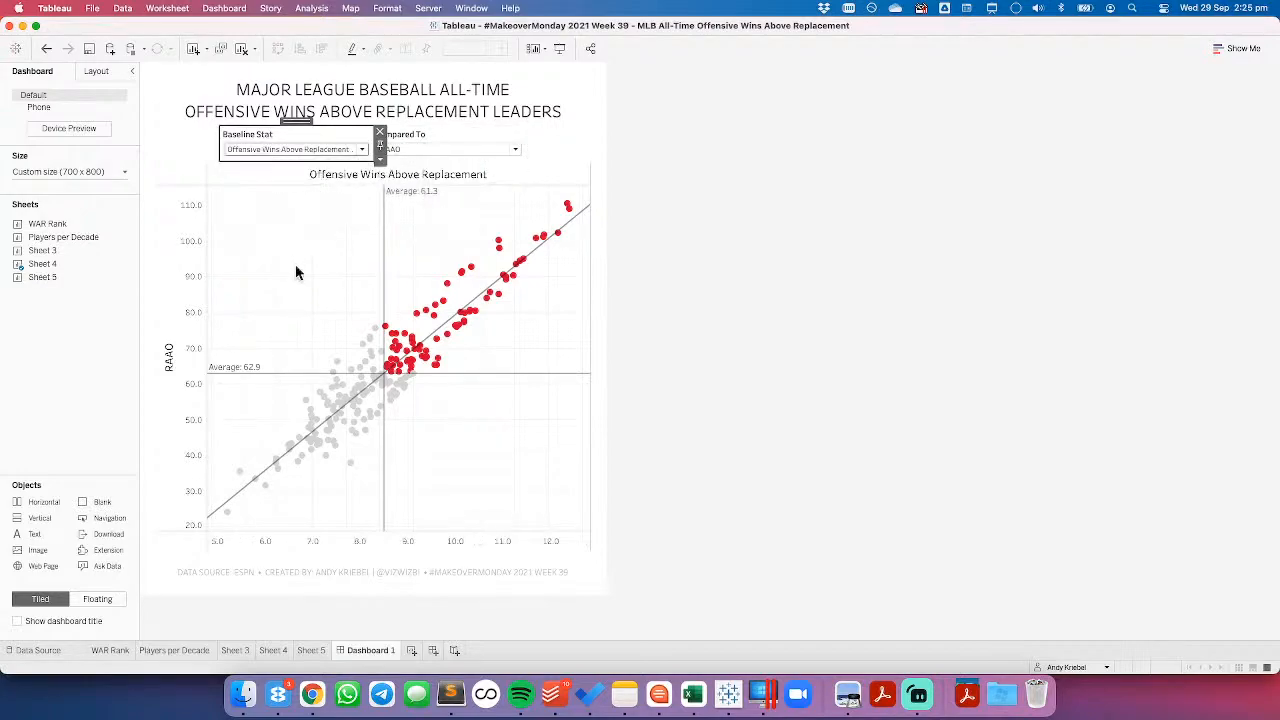
left_click(414, 148)
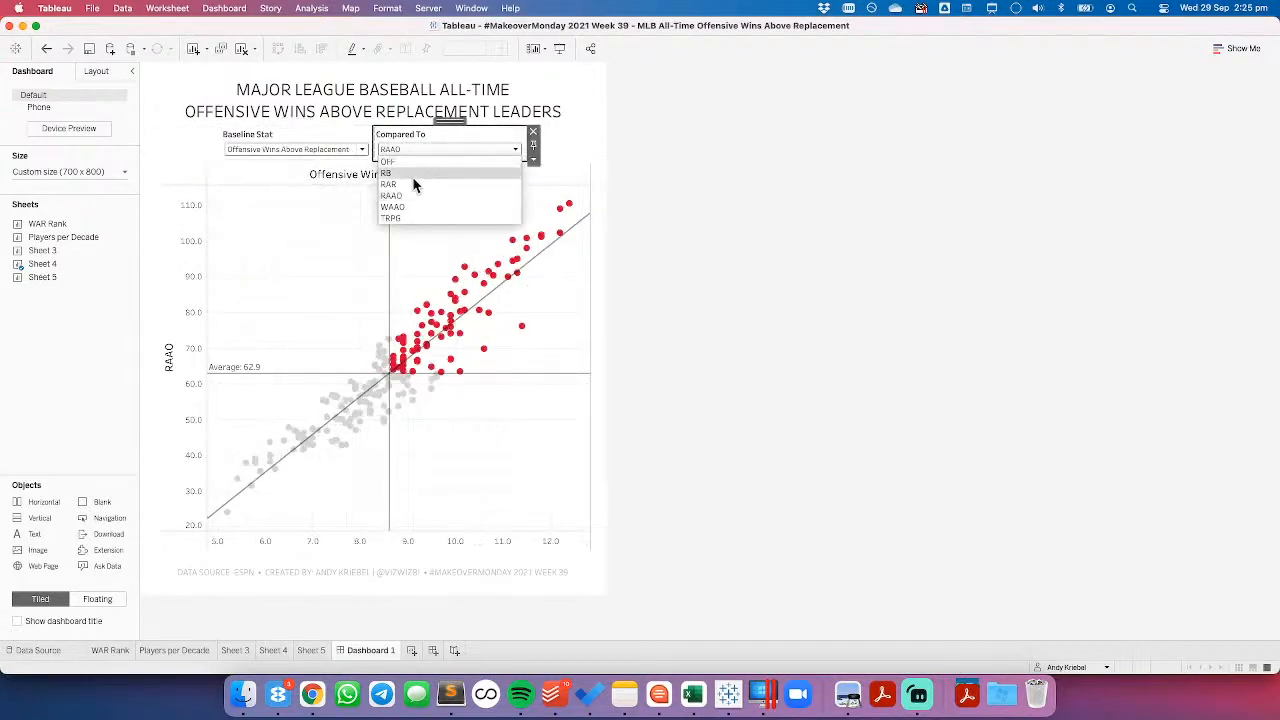
left_click(419, 178)
left_click(405, 150)
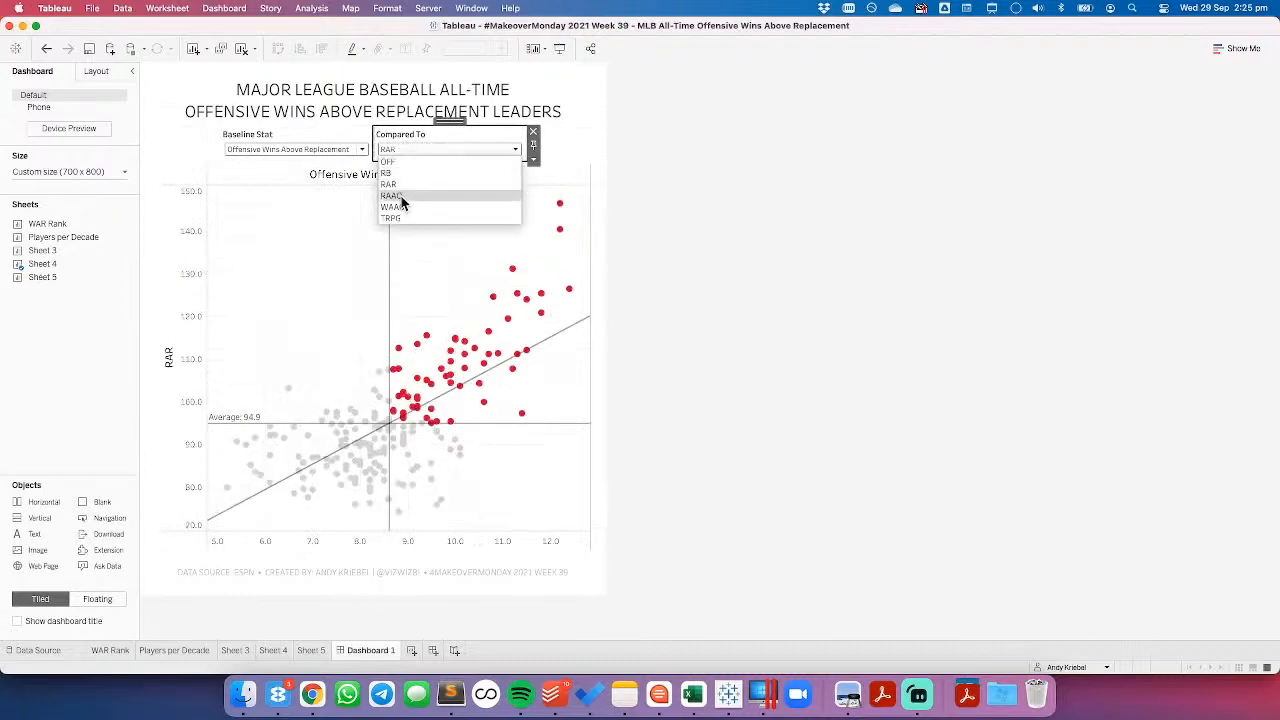
left_click(403, 197)
left_click(408, 151)
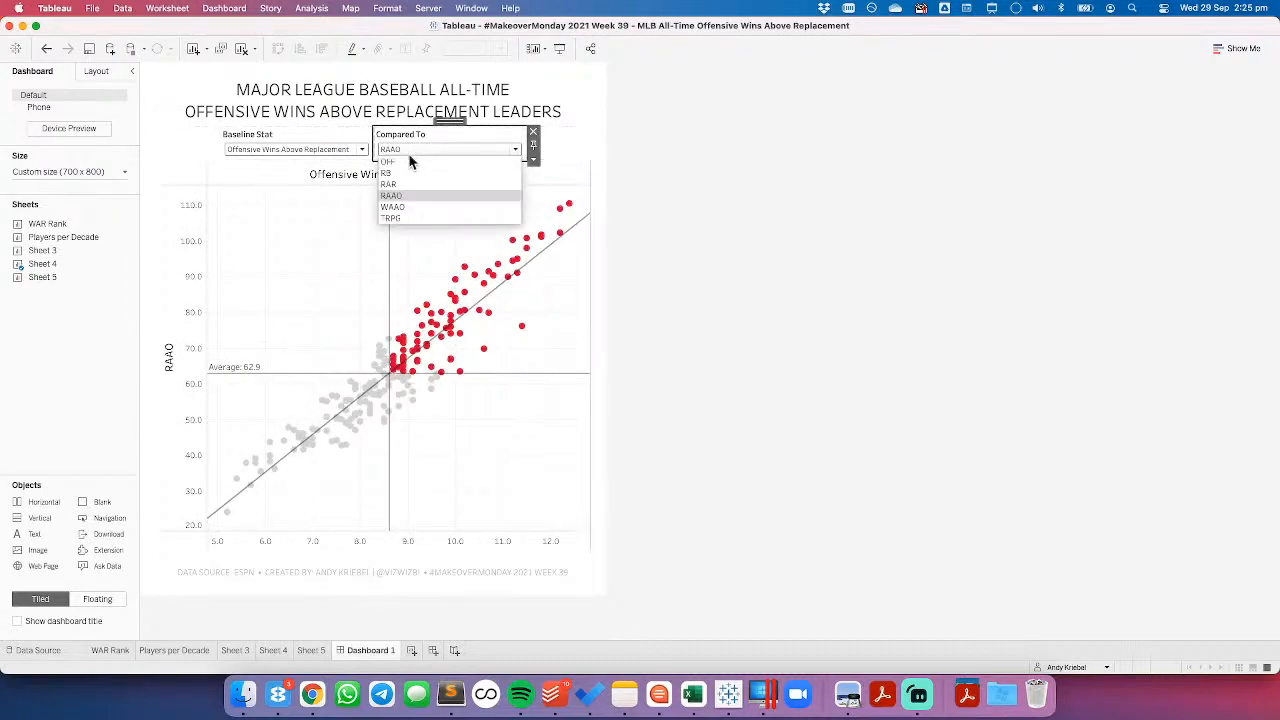
left_click(405, 216)
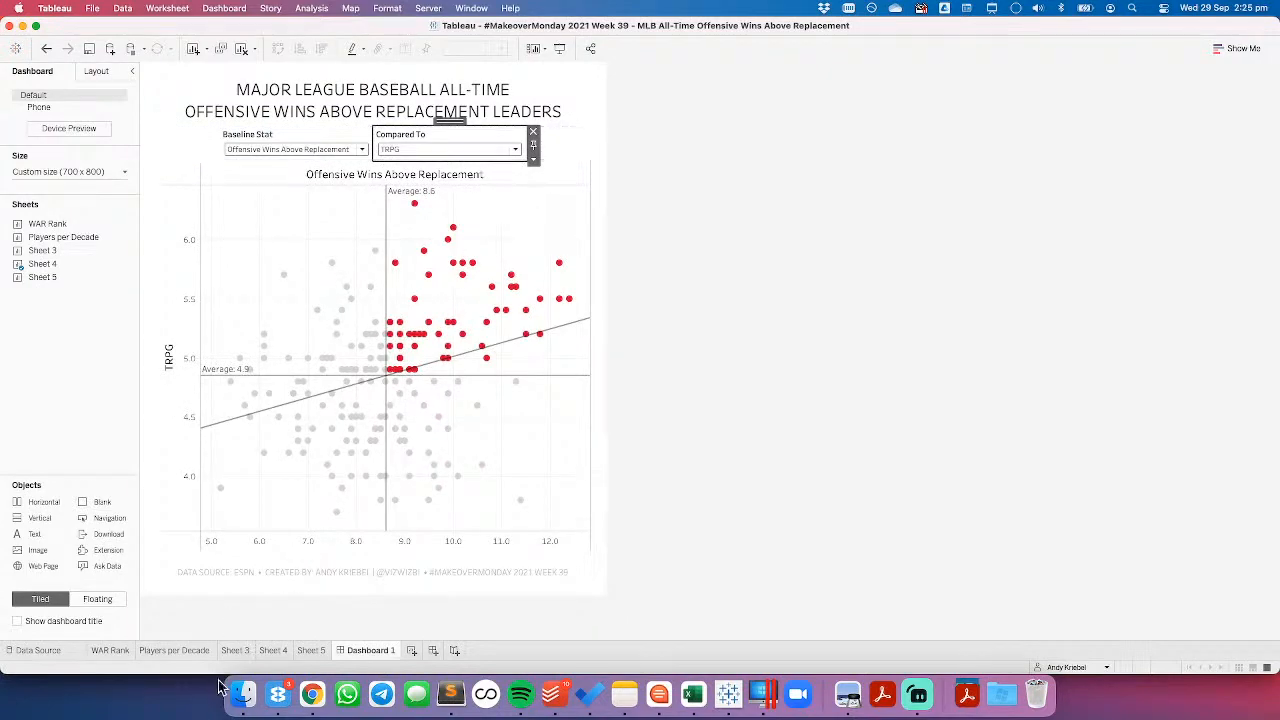
Step: Try renaming the Compared To parameter as "baseline stat" from Sheet 5
left_click(309, 652)
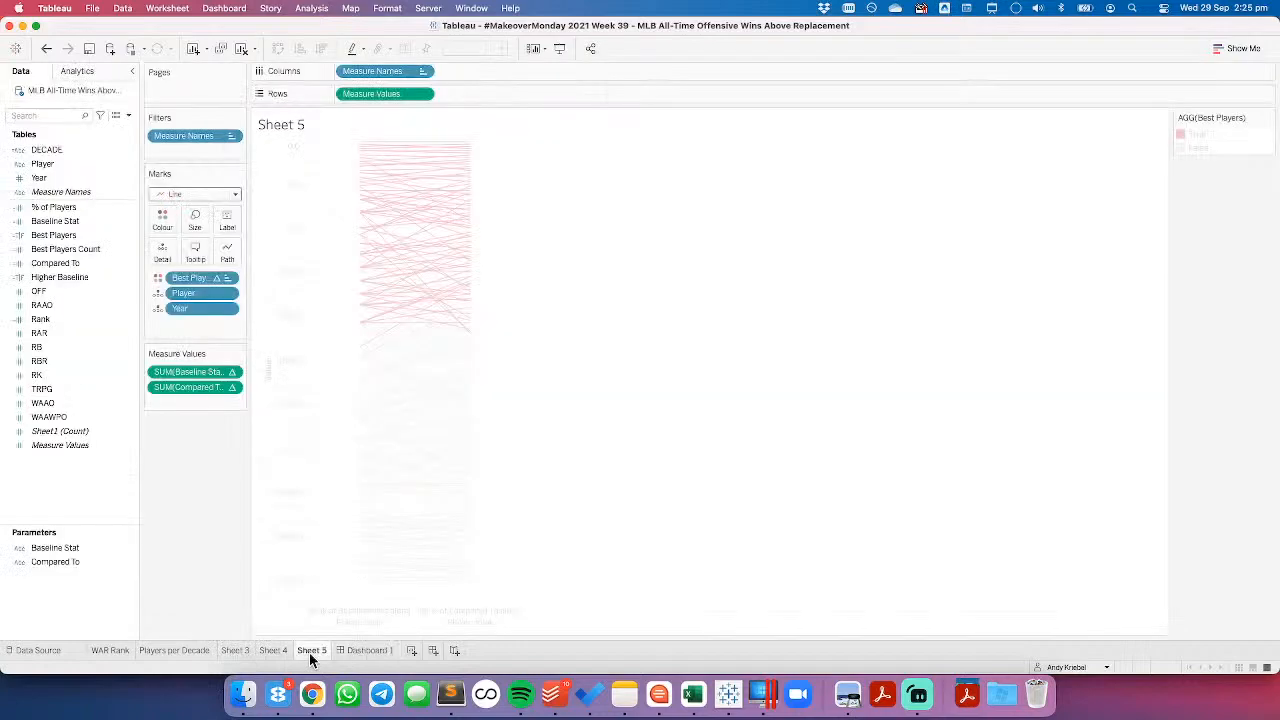
right_click(55, 560)
left_click(88, 440)
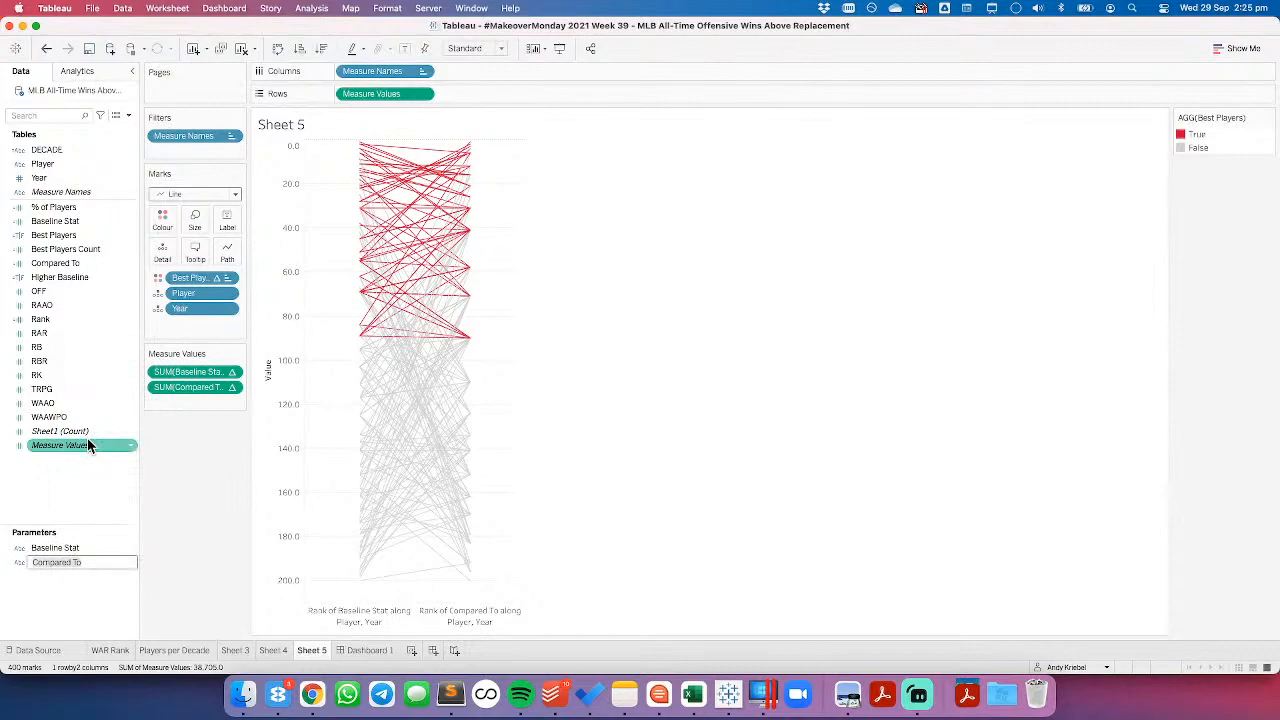
type("B")
key("BackSpace")
key("BackSpace")
type("Baseline")
key("Return")
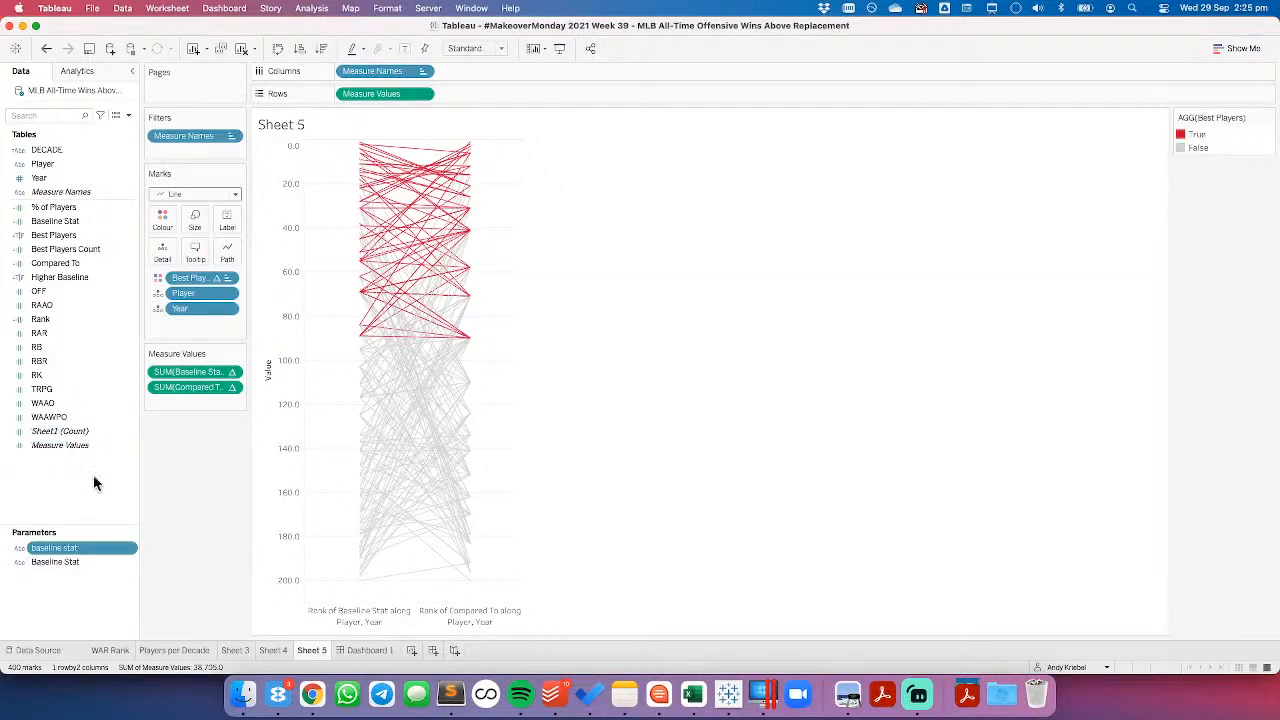
Step: Try "Compare WAR to" as the name of the comparison parameter
right_click(71, 550)
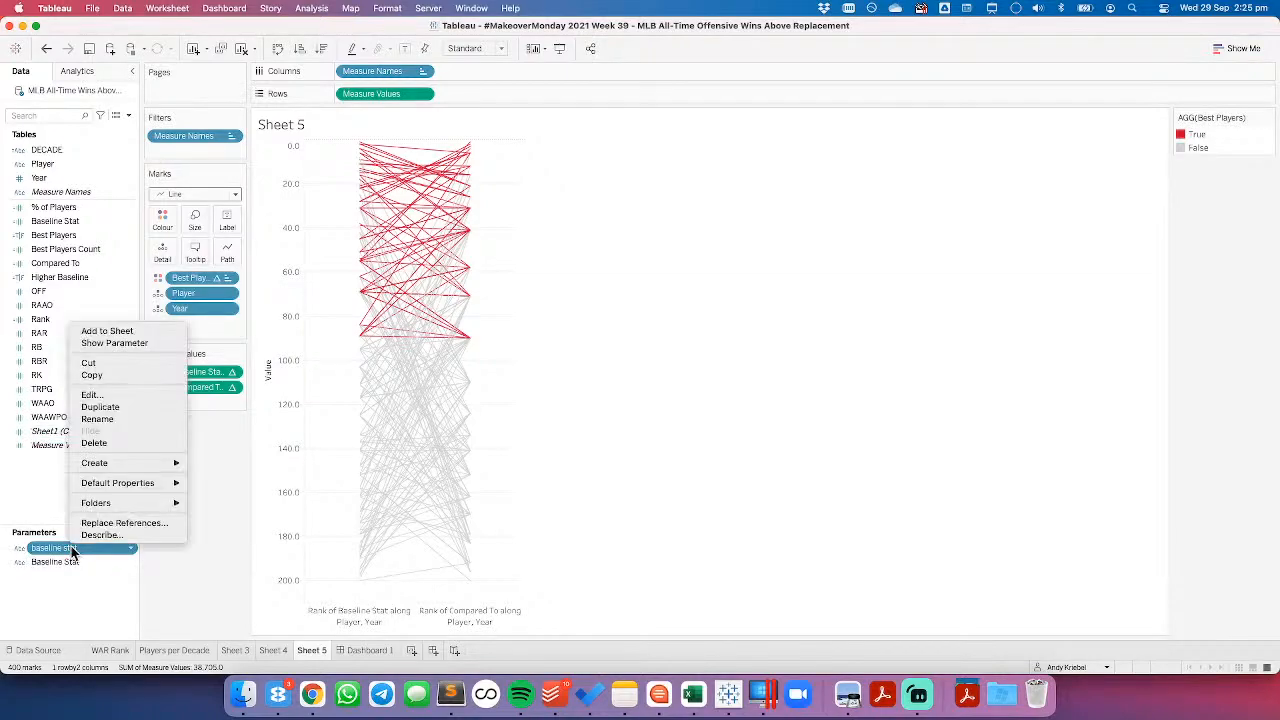
left_click(99, 419)
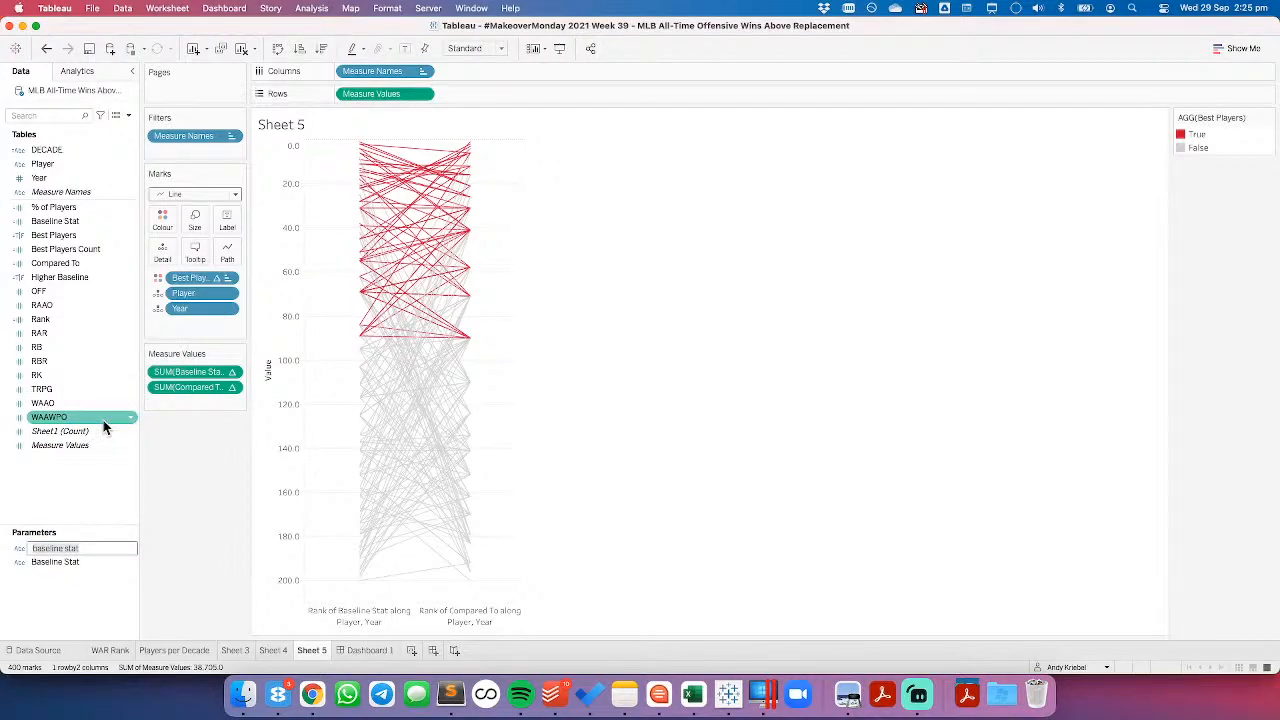
type("Compare WAR")
type("To")
key("super+a")
type("Comparison")
key("BackSpace")
key("BackSpace")
key("BackSpace")
type("re WA")
key("Return")
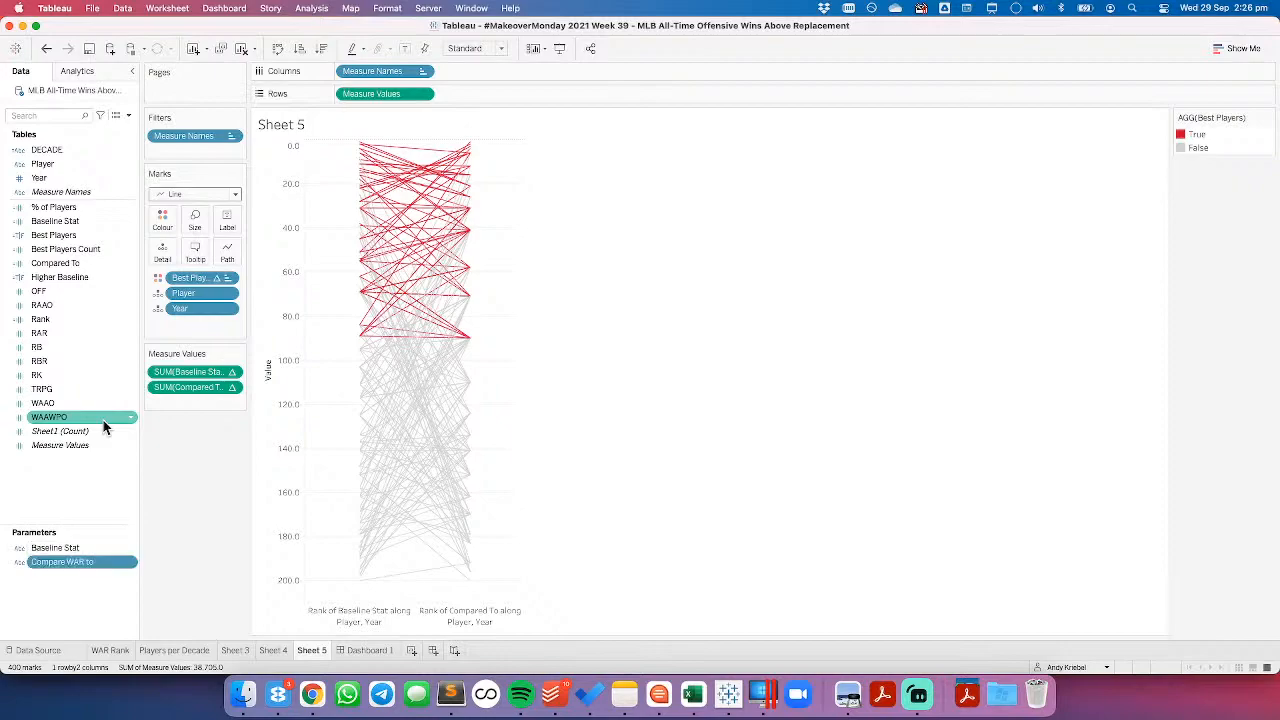
left_click(274, 651)
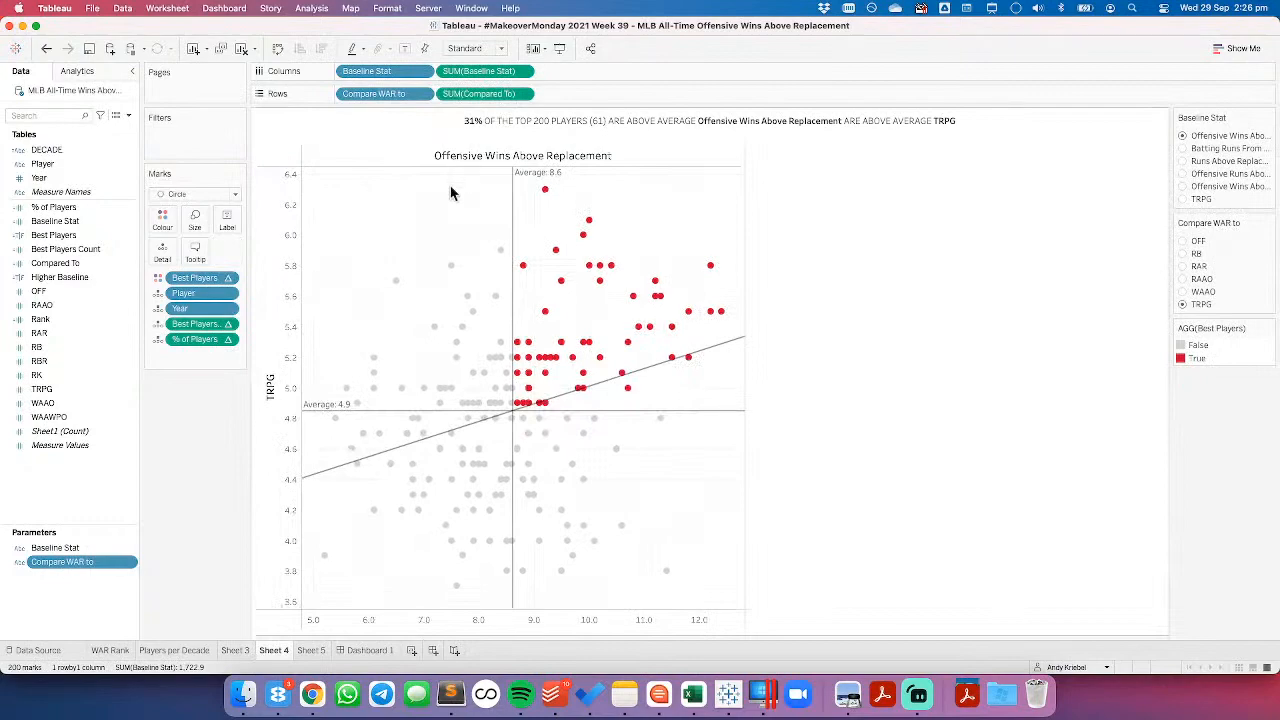
left_click(385, 648)
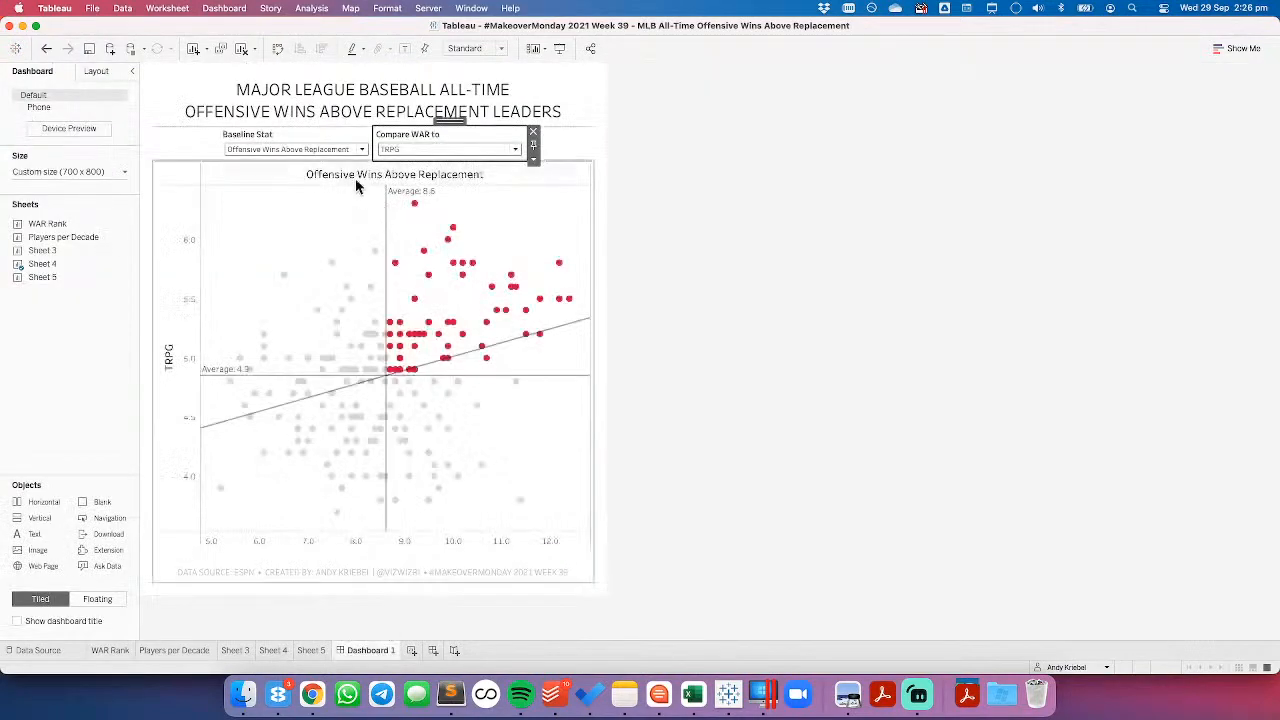
left_click(318, 139)
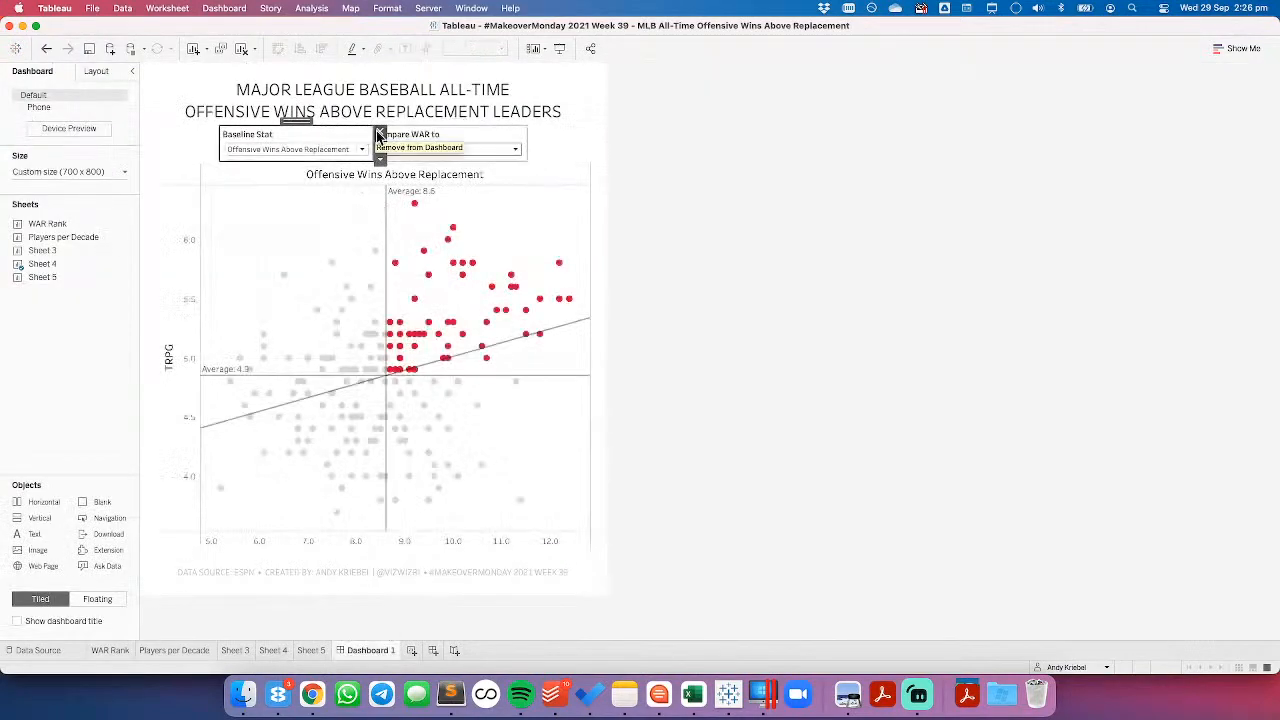
left_click(460, 140)
left_click(334, 138)
right_click(334, 138)
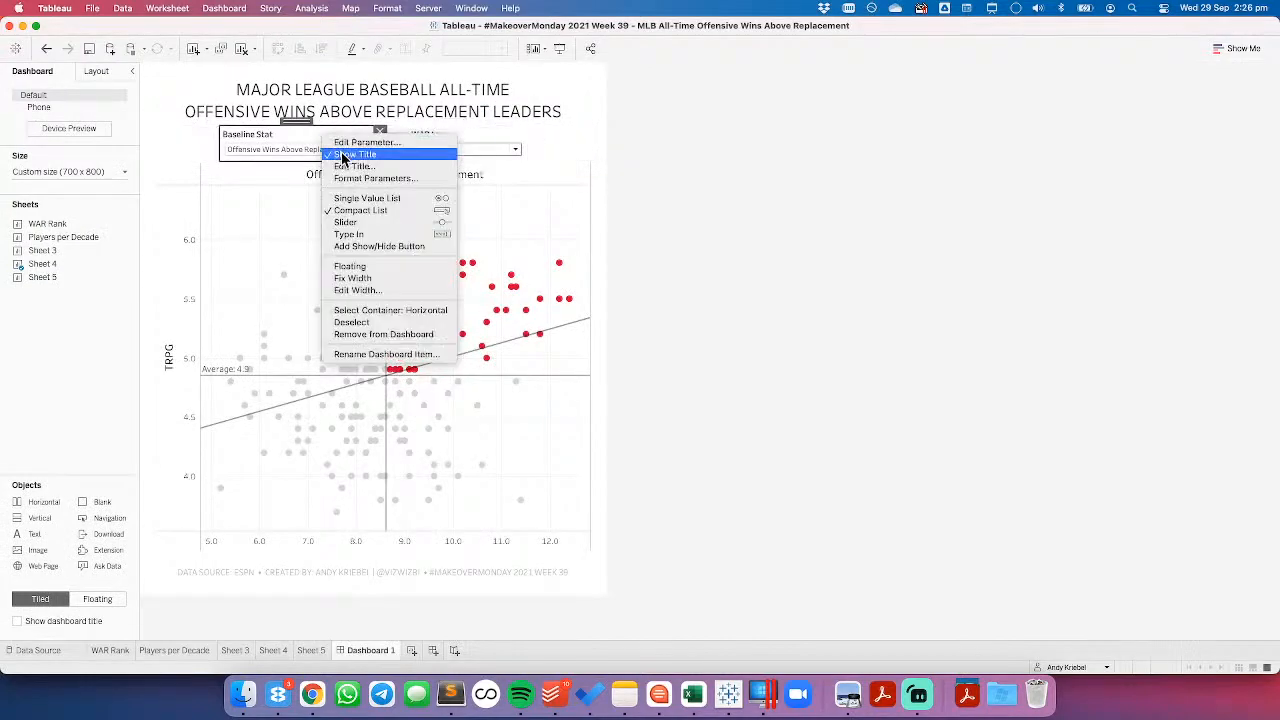
left_click(350, 166)
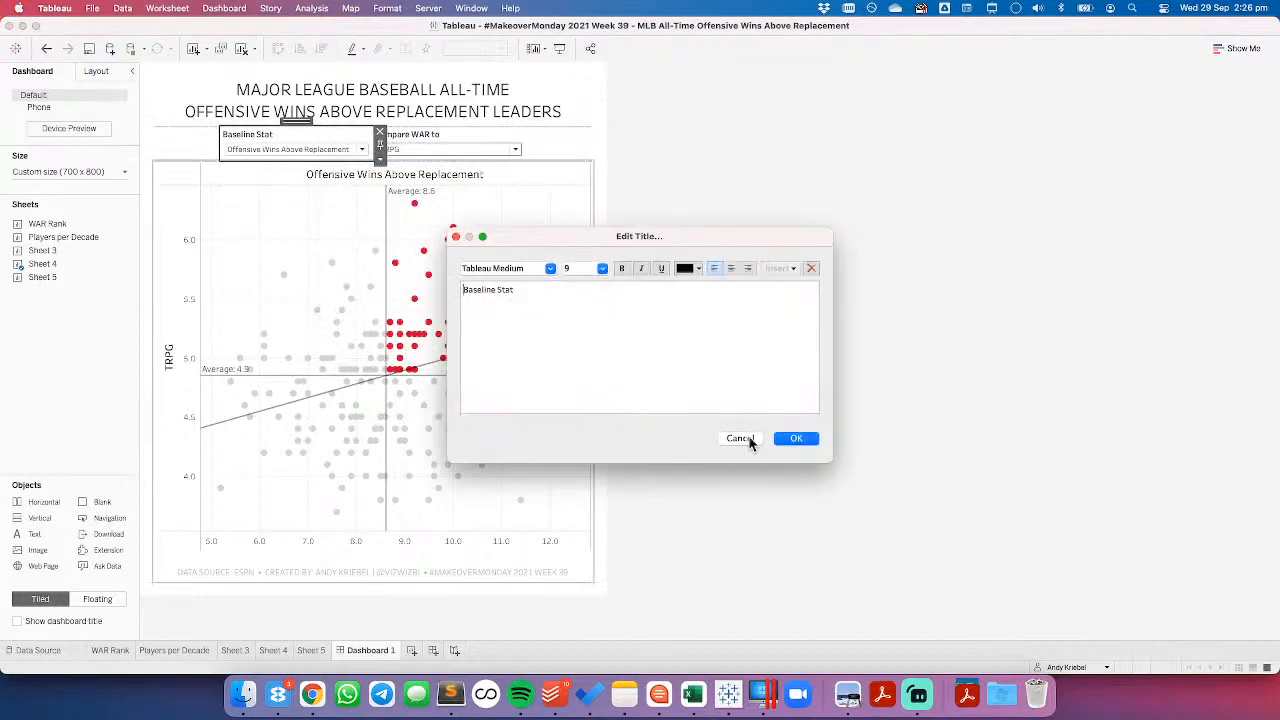
left_click(740, 438)
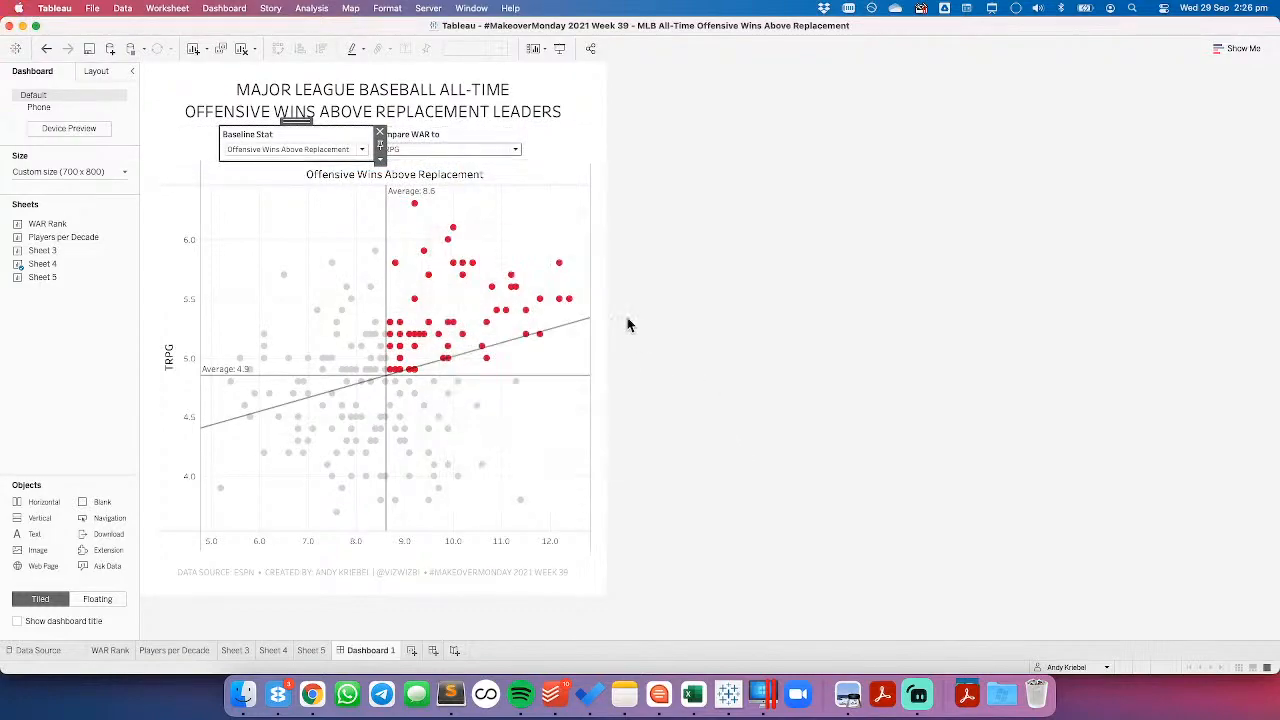
Step: Undo the renaming of the comparison parameter, back to its original name Compared To
left_click(46, 49)
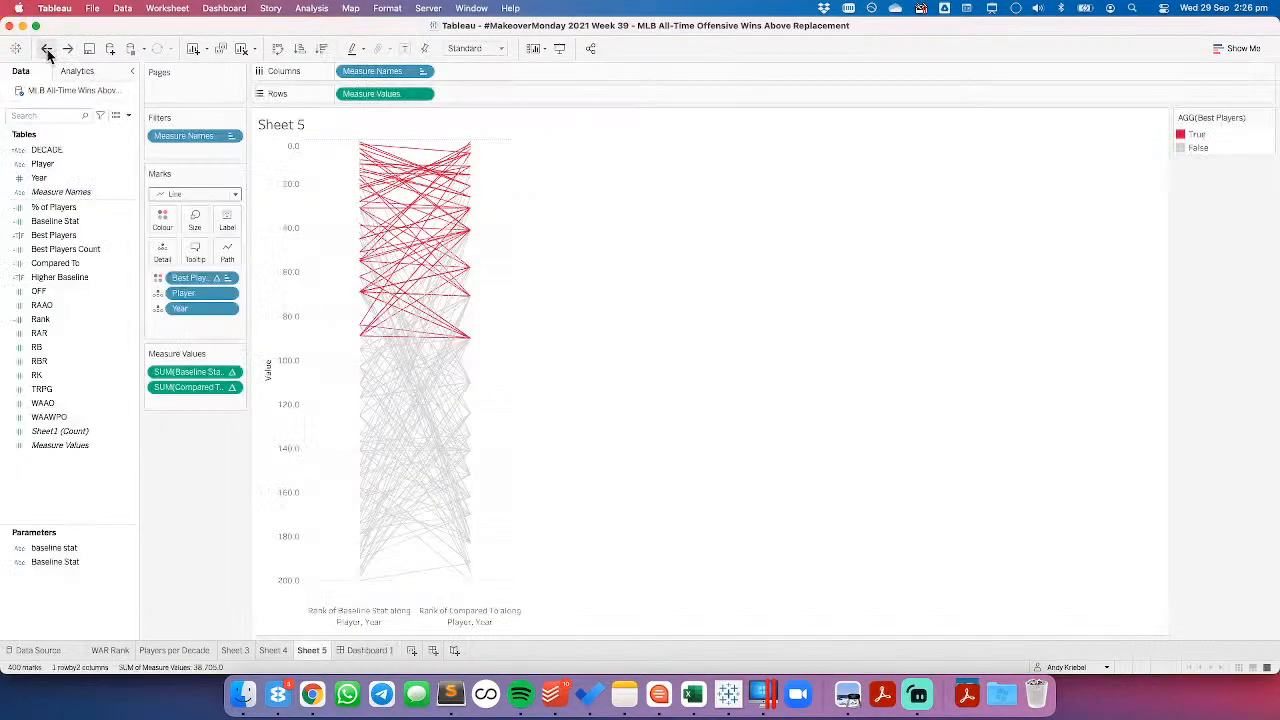
left_click(46, 49)
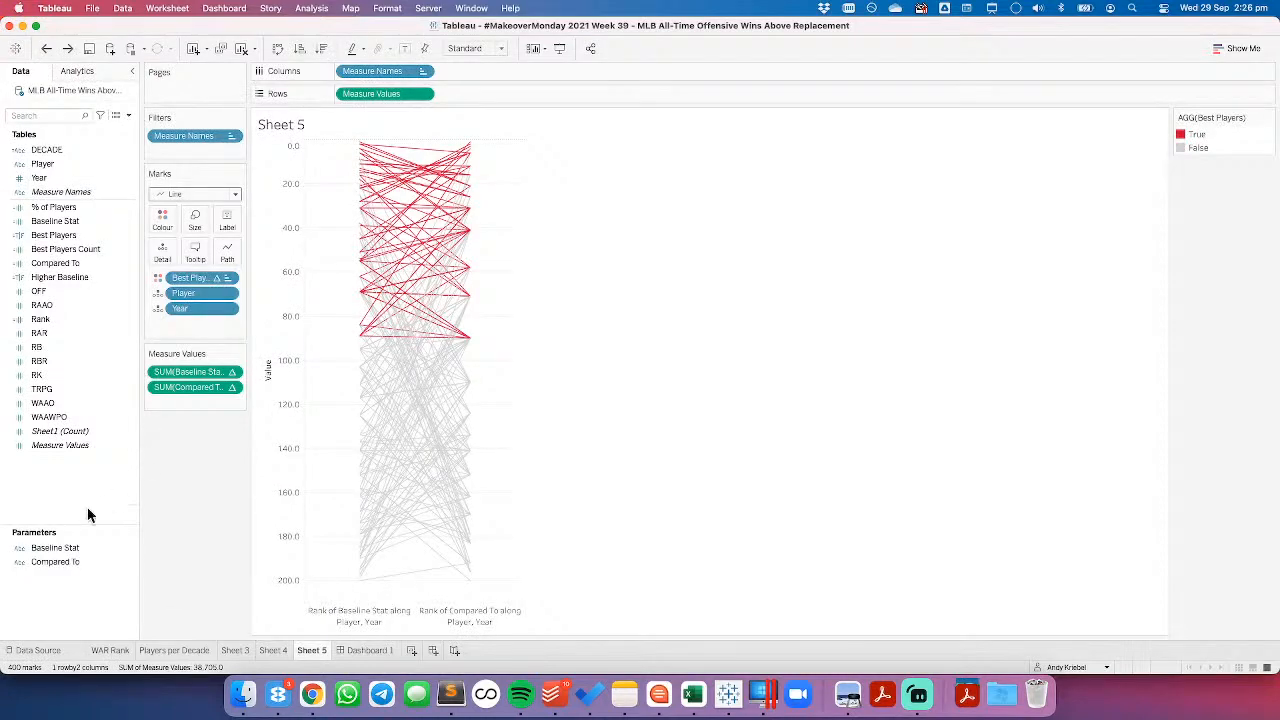
Step: Edit the Compared To parameter so that TRPG displays as "Average Team Runs Per Game With Player"
right_click(64, 550)
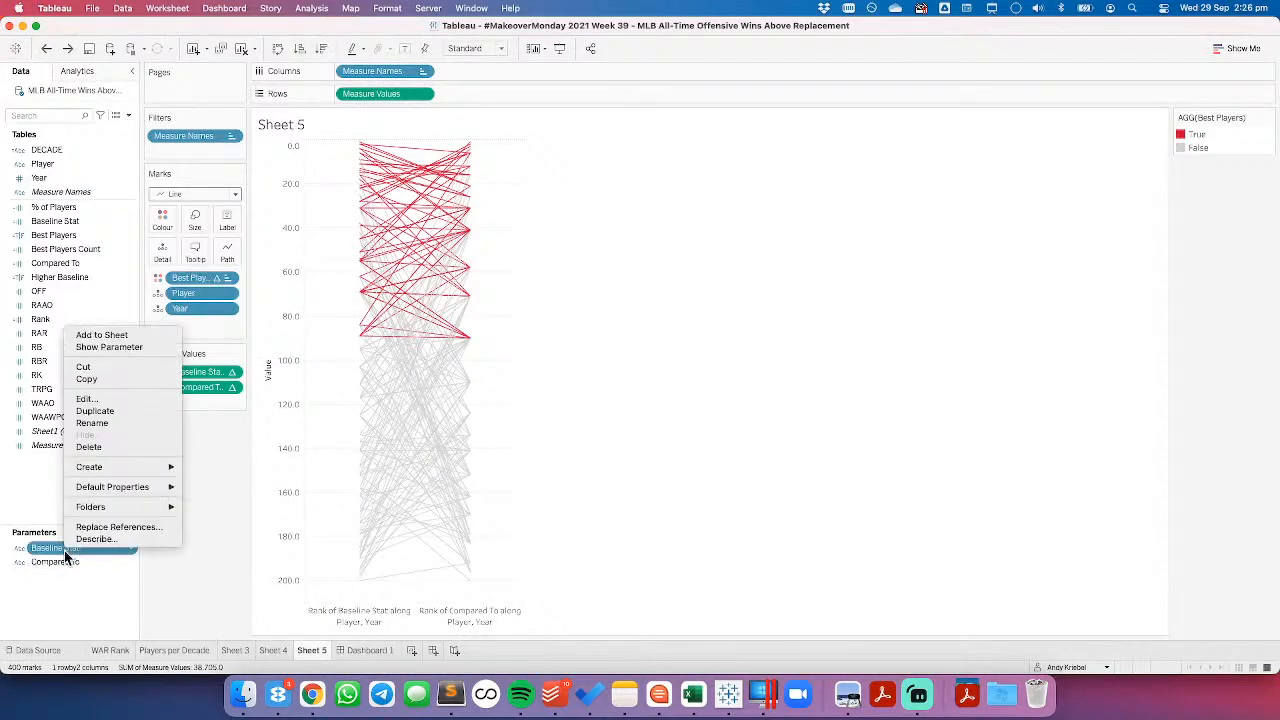
right_click(60, 561)
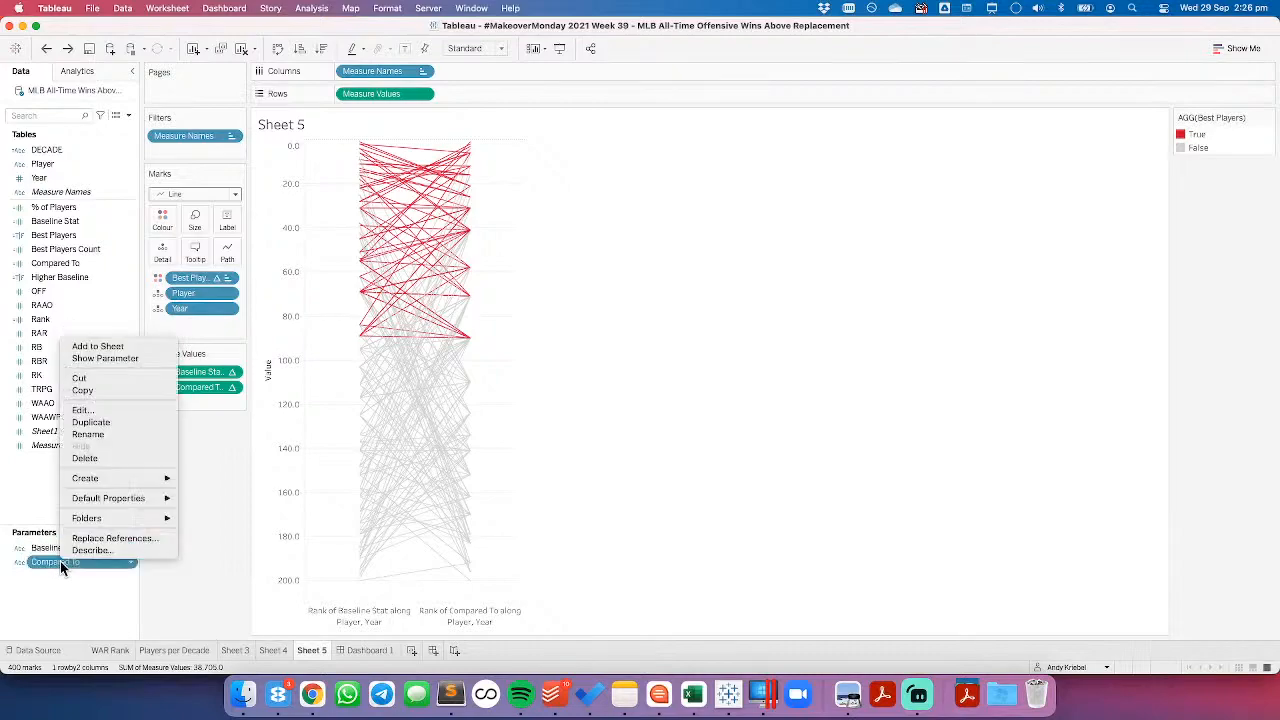
left_click(102, 411)
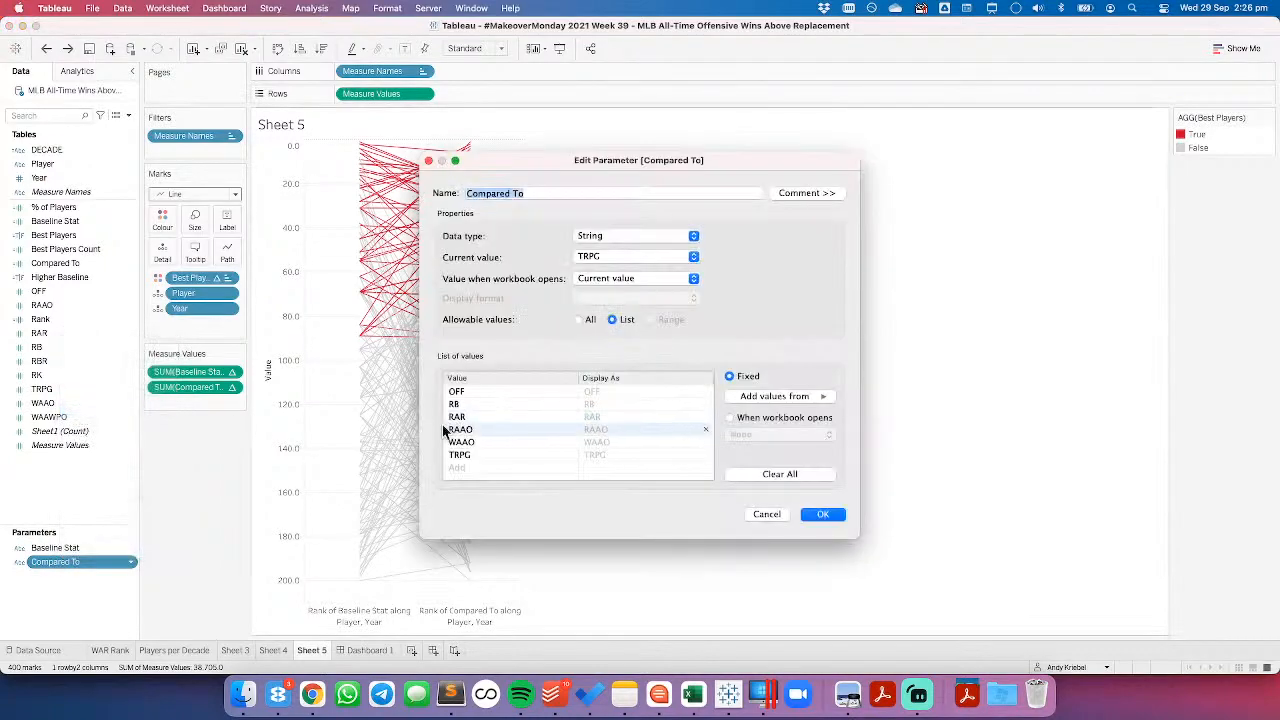
key("super+Tab")
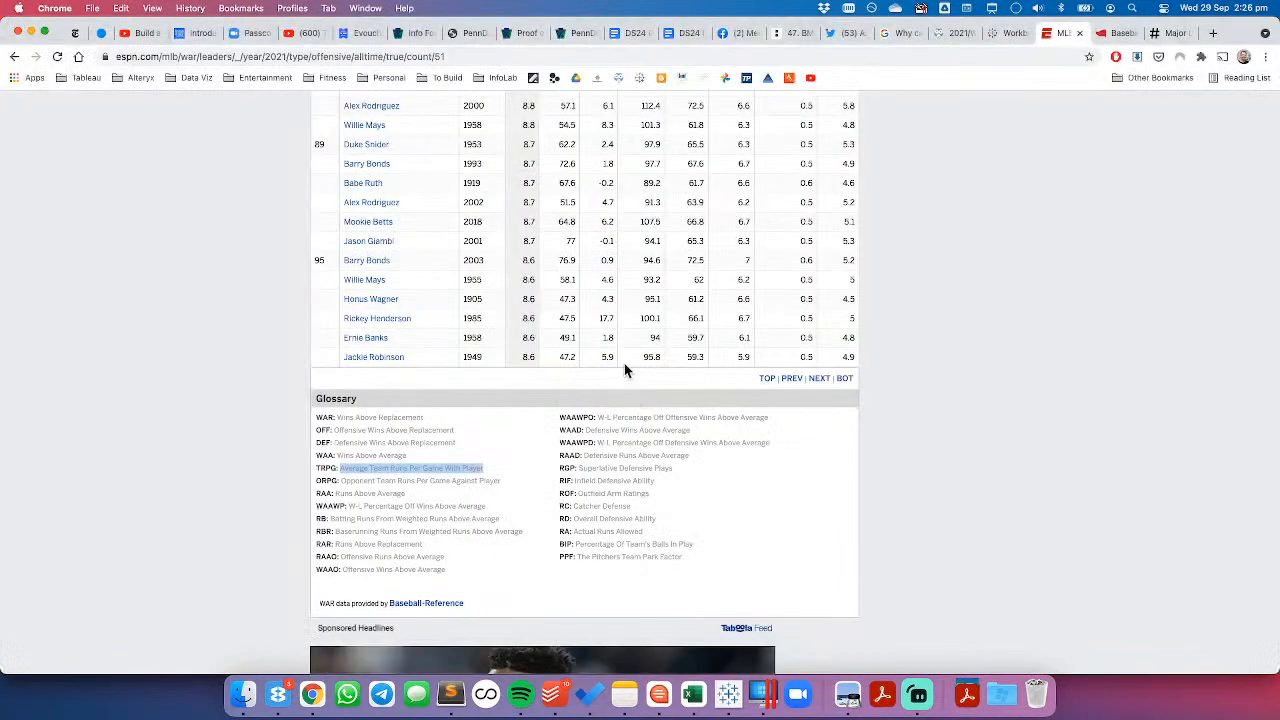
key("super+Tab")
left_click(598, 456)
left_click(598, 456)
type("Average Team Runs Per Game With Player")
key("Return")
Step: Copy the WAAO definition from the ESPN glossary and display WAAO as "Offensive Wins Above Average" in the Compared To parameter
key("super+Tab")
left_click_drag(342, 569, 444, 567)
key("super+c")
key("super+Tab")
double_click(595, 441)
key("super+v")
Step: Copy the RAAO definition from the ESPN glossary and display RAAO as "Offensive Runs Above Average" in the Compared To parameter
key("super+Tab")
left_click_drag(317, 556, 446, 560)
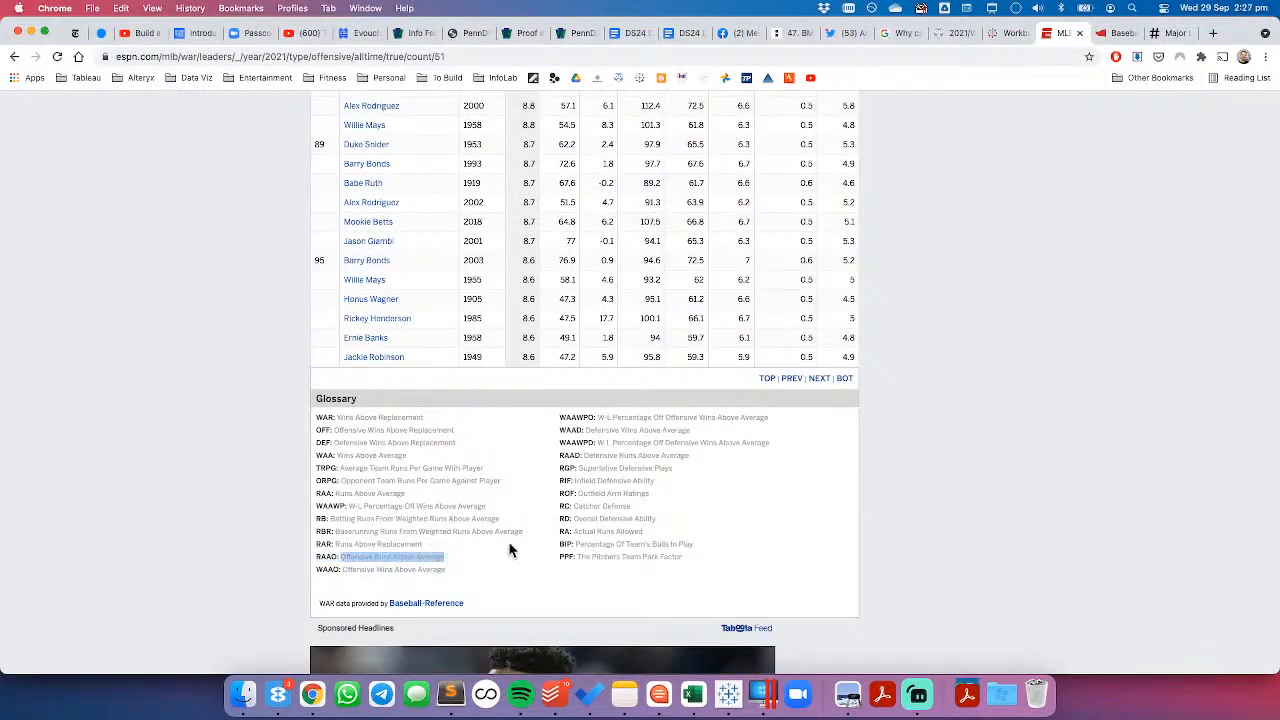
key("super+c")
key("super+Tab")
double_click(596, 429)
key("super+v")
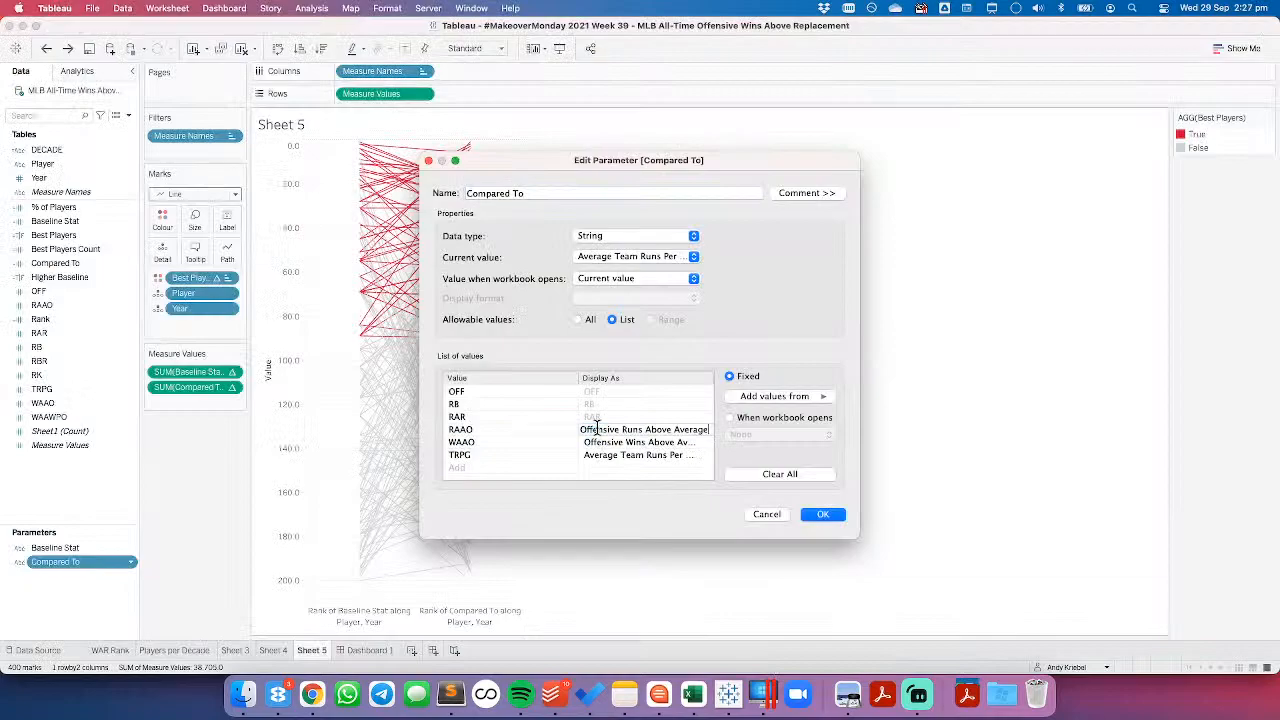
Step: Copy the RAR definition from the ESPN glossary and display RAR as "Runs Above Replacement" in the Compared To parameter
key("super+Tab")
left_click_drag(335, 544, 422, 547)
key("super+c")
key("super+Tab")
double_click(620, 416)
key("super+v")
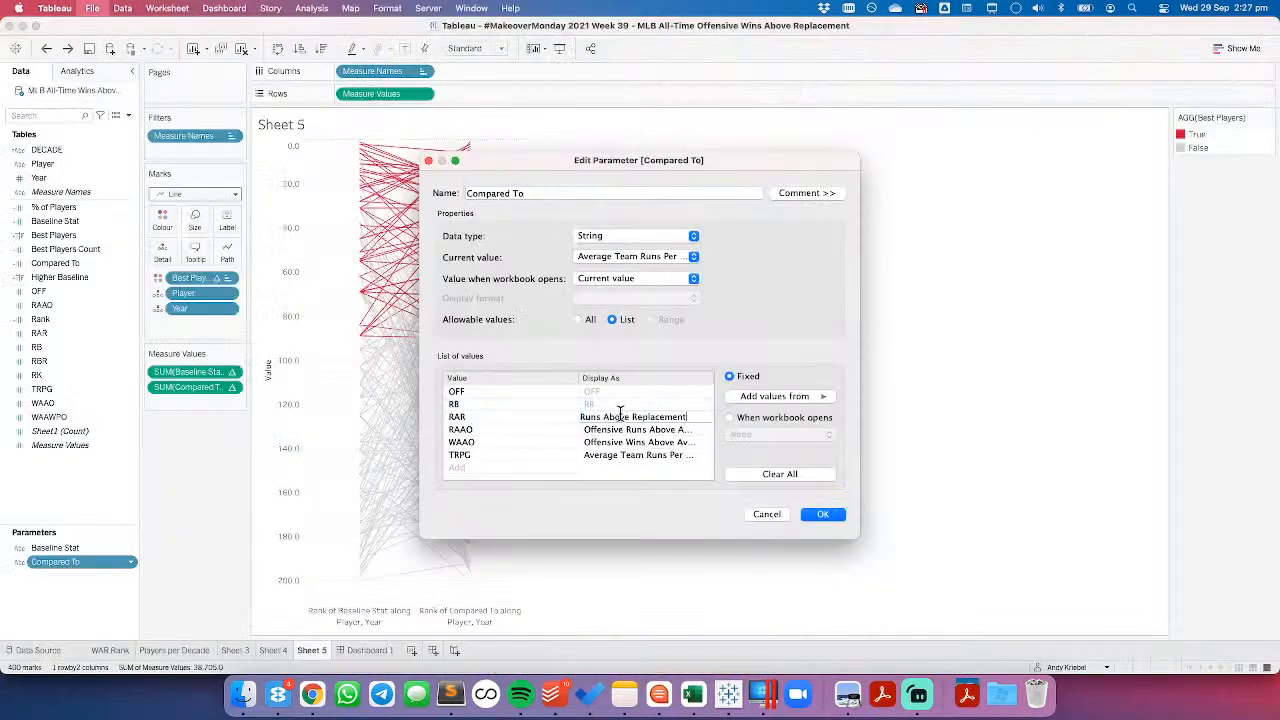
Step: Copy the RB definition from the ESPN glossary and display RB as "Batting Runs From Weighted Runs Above Average" in the Compared To parameter
key("super+Tab")
left_click_drag(330, 518, 522, 518)
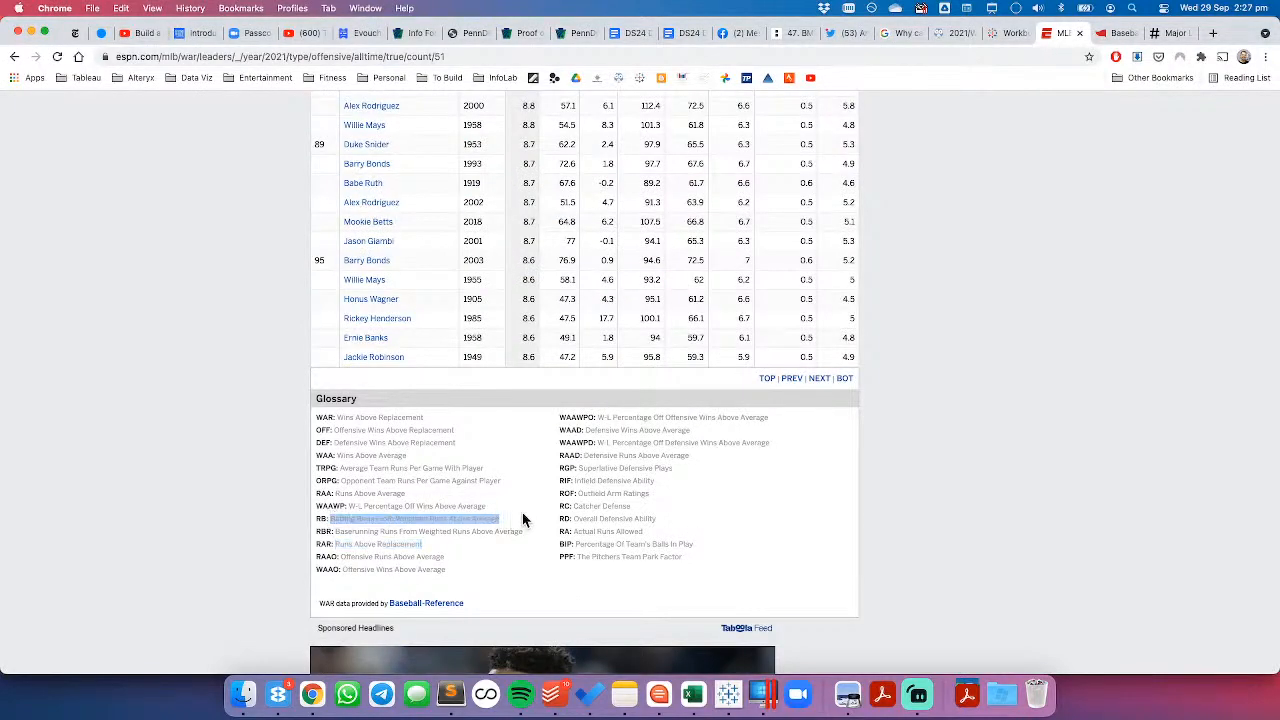
key("super+c")
key("super+Tab")
double_click(577, 404)
key("super+v")
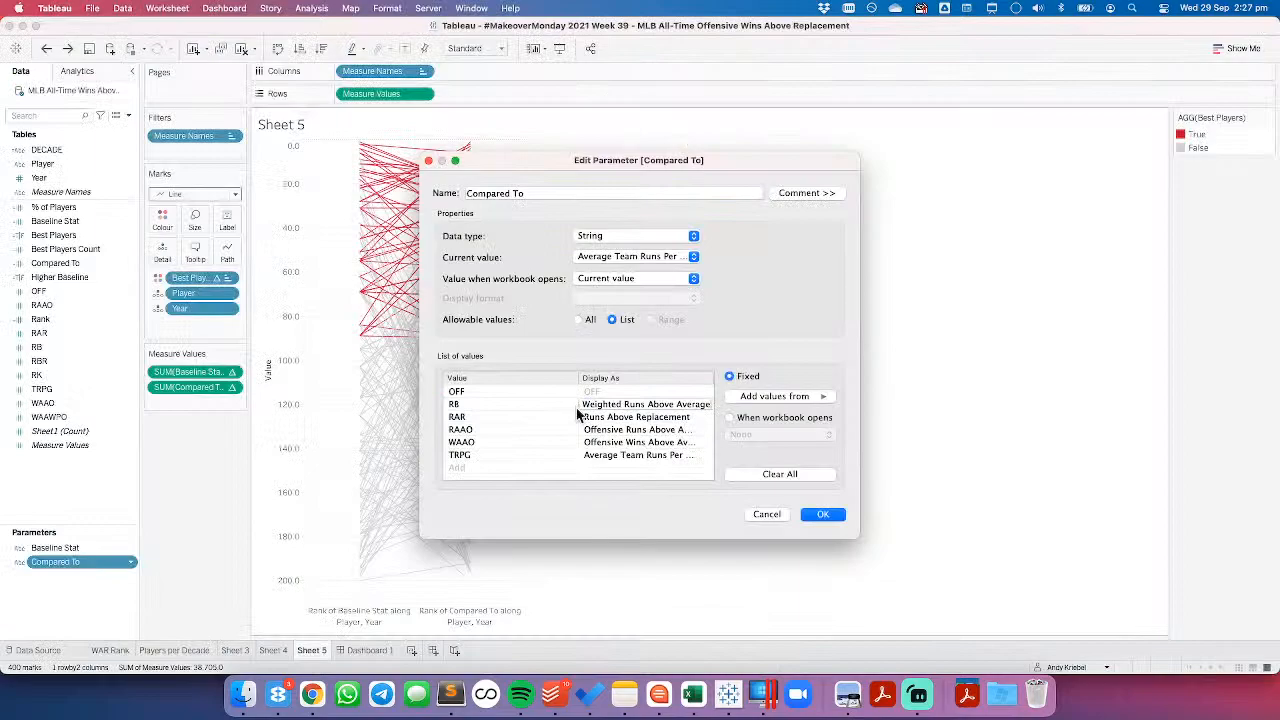
Step: Remove OFF from the Compared To parameter's list of values and accept the parameter changes
key("super+Tab")
left_click_drag(333, 430, 452, 430)
key("super+c")
key("super+Tab")
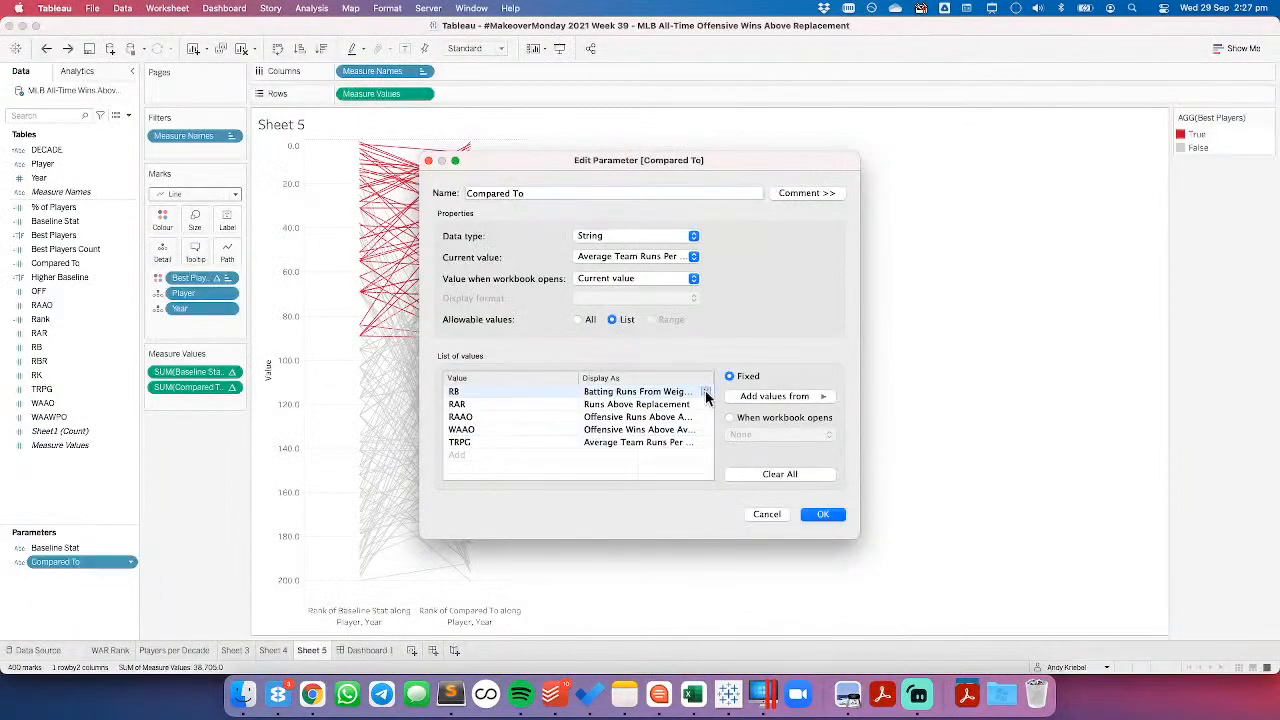
left_click(824, 515)
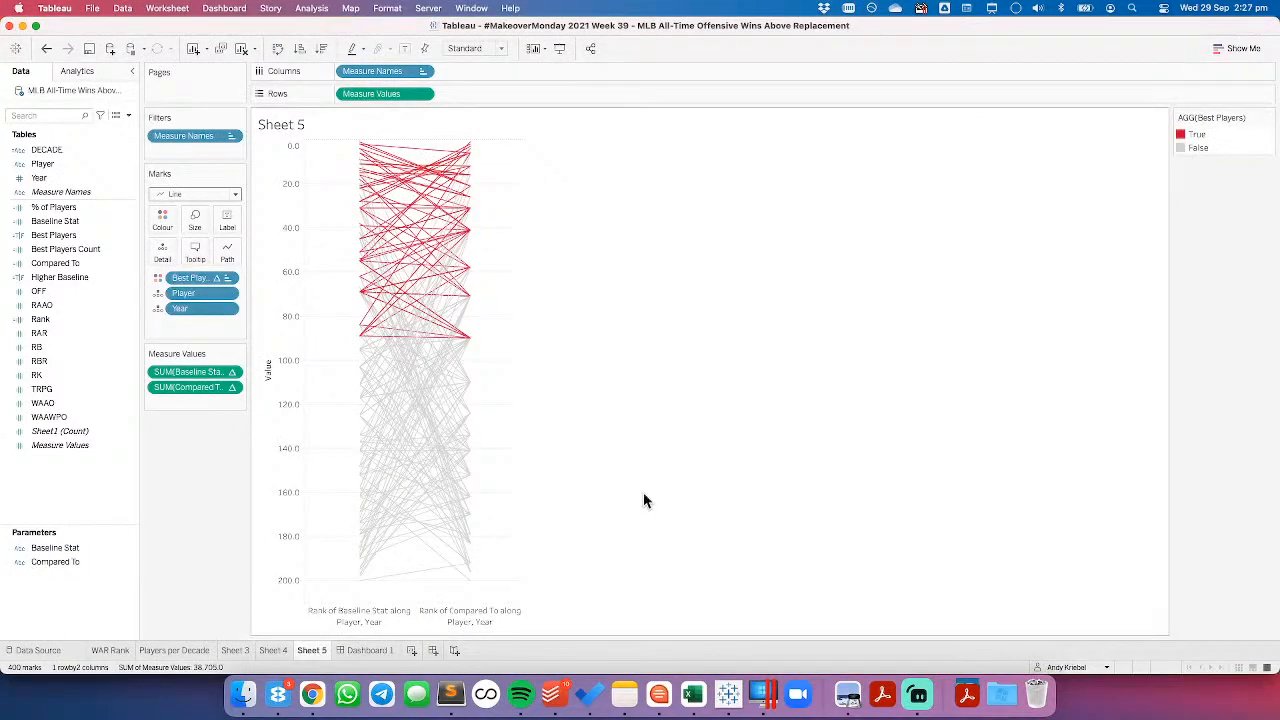
Step: Remove the Baseline Stat control from Dashboard 1
left_click(350, 650)
left_click(379, 132)
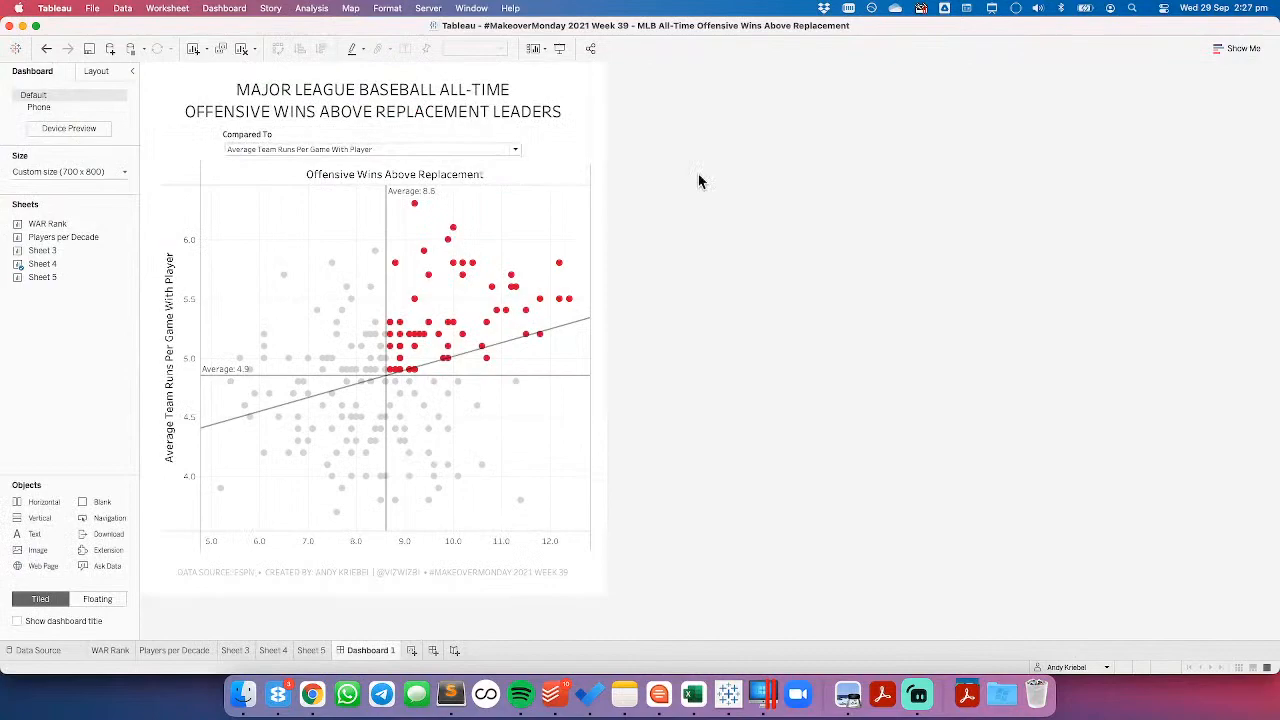
Step: Retitle the Compared To control "HOW DOES OFFENSIVE WINS ABOVE REPLACEMENT COMPARE TO..." and centre the title
double_click(268, 138)
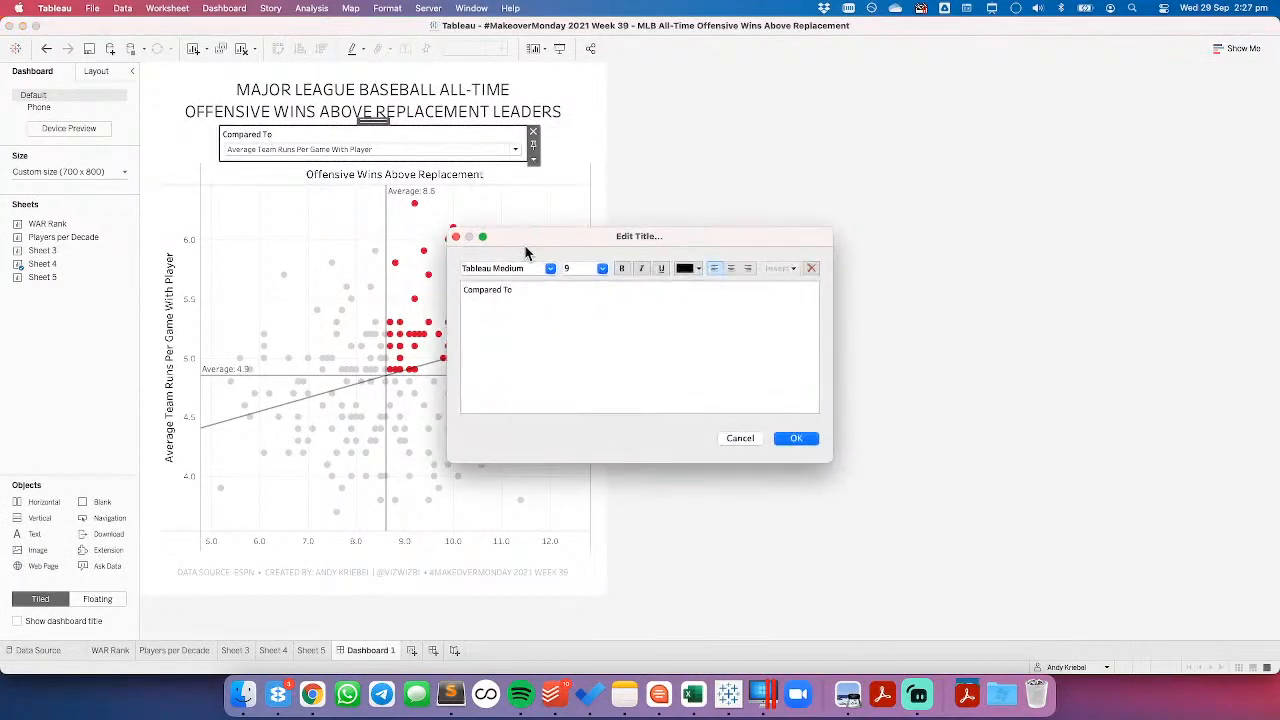
triple_click(563, 290)
type("How doe")
key("BackSpace")
key("BackSpace")
key("BackSpace")
key("BackSpace")
key("BackSpace")
key("BackSpace")
type("OW DOE")
type("S WAR")
type("INS")
key("BackSpace")
key("BackSpace")
key("BackSpace")
type("OFFENSICE")
key("BackSpace")
key("BackSpace")
type("VE WINS ABOVE")
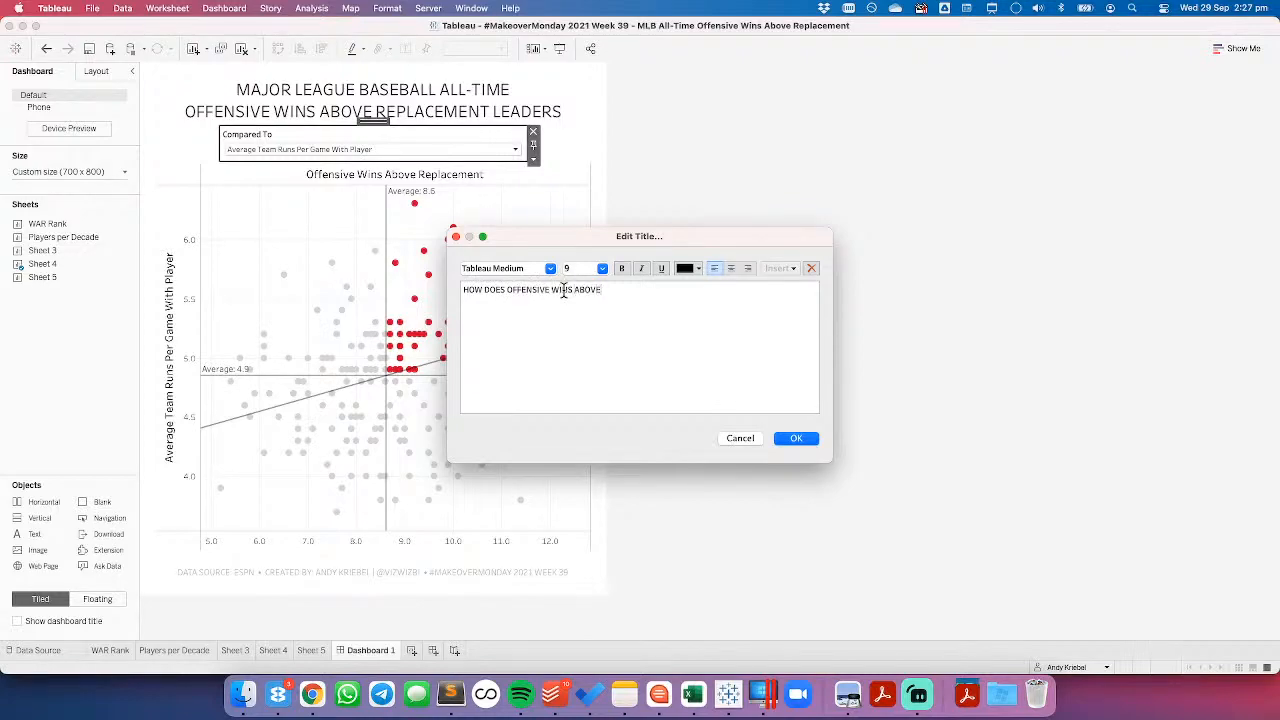
type(" REPLACEMENT COMPARE TO...")
left_click(730, 268)
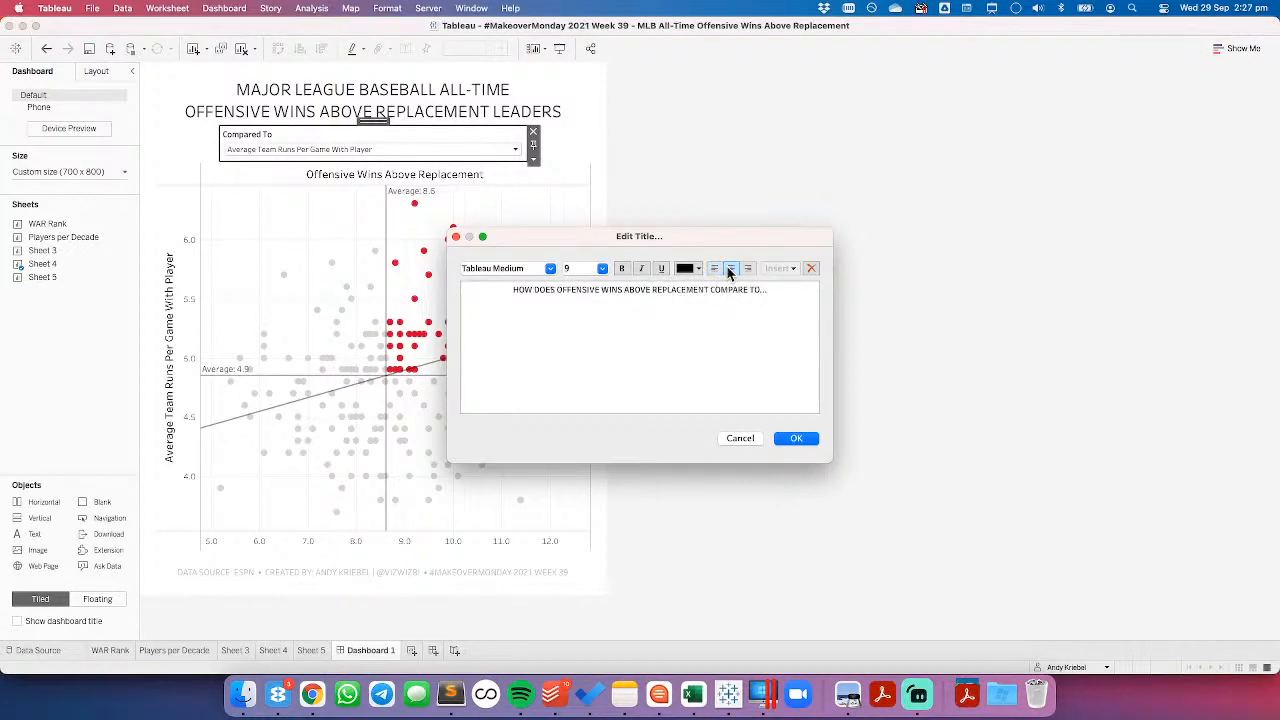
left_click(789, 437)
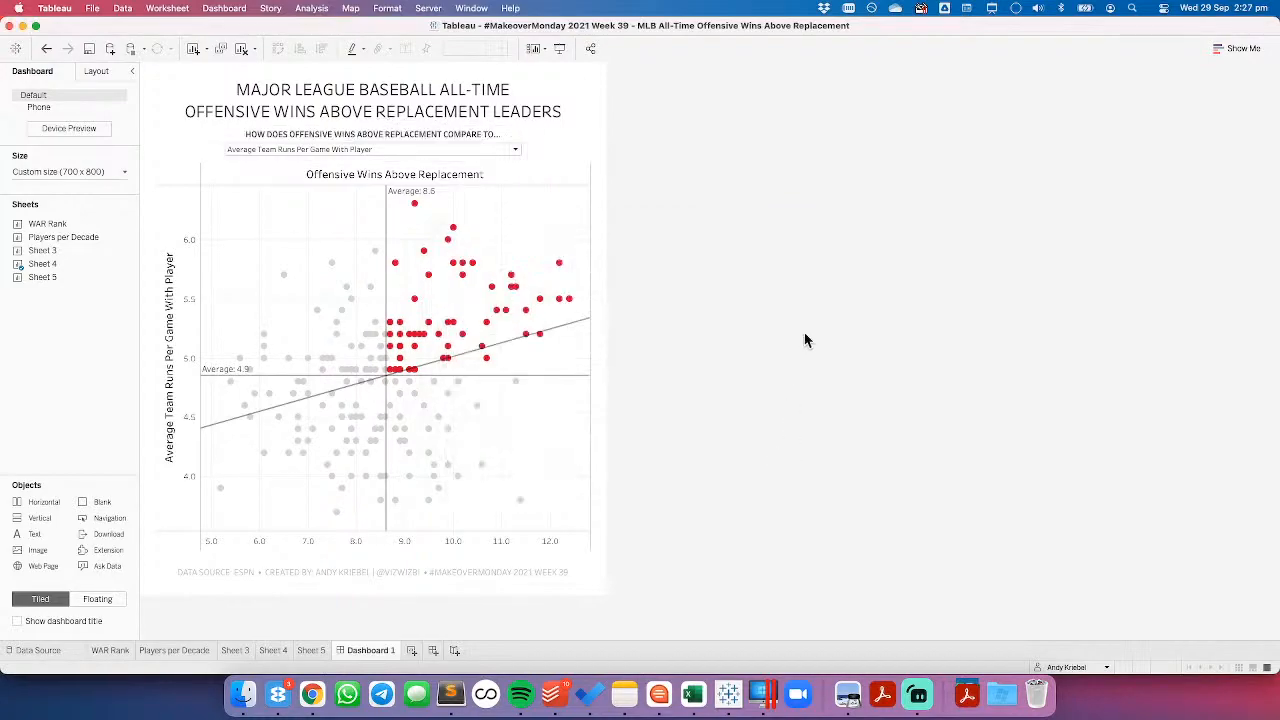
Step: Choose Offensive Runs Above Average as the comparison statistic and expand the parameter control to the dashboard's full content width
left_click(366, 149)
left_click(362, 180)
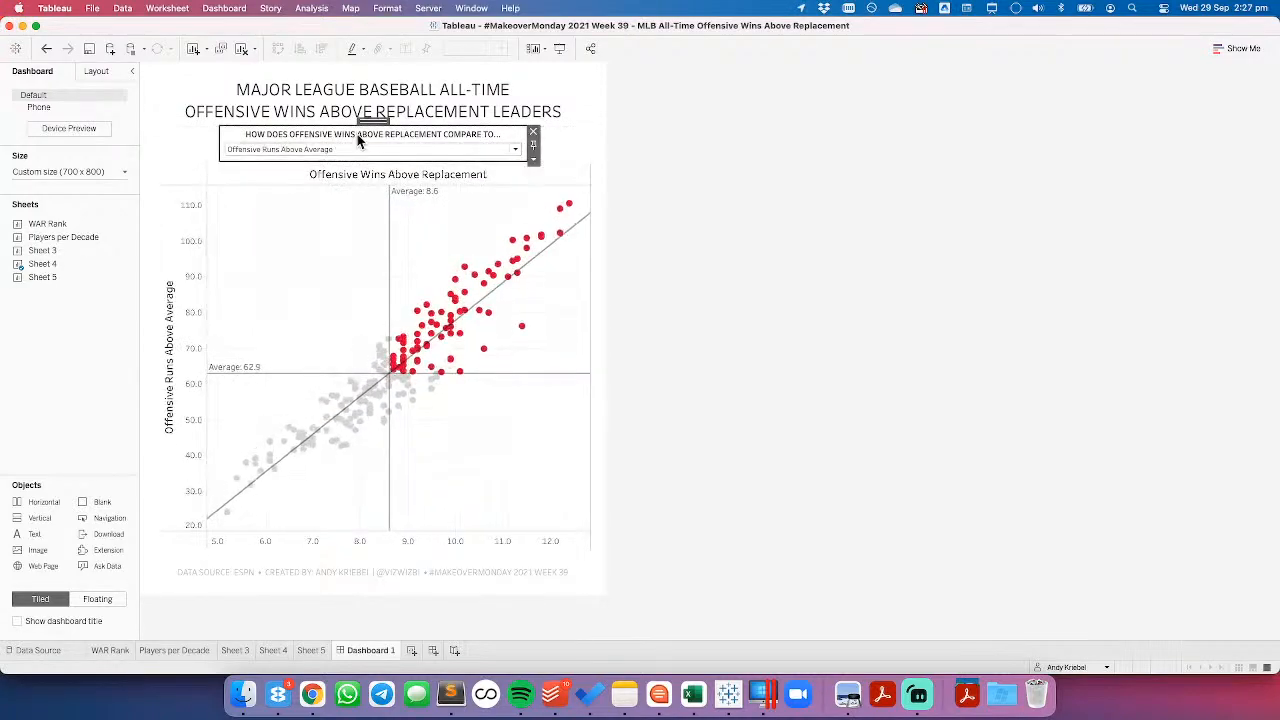
left_click_drag(372, 119, 369, 120)
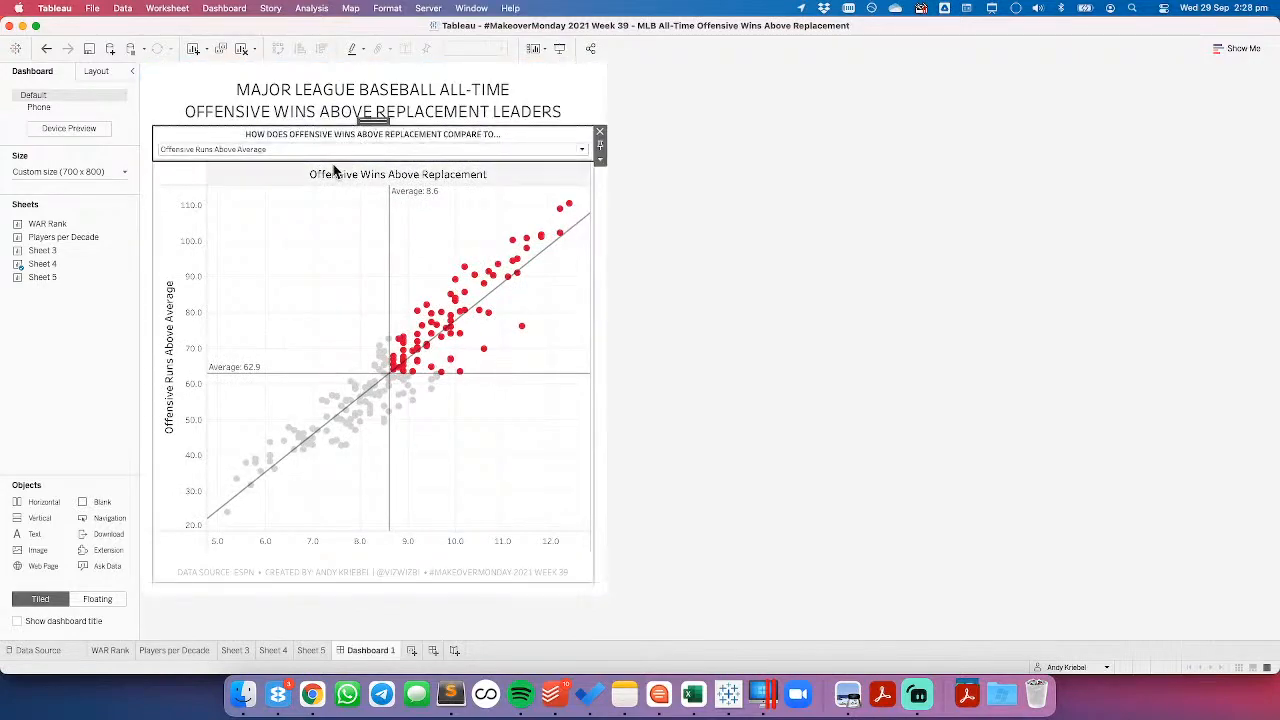
Step: Allow unequal outer padding on the parameter control and set its left and right padding to 200
left_click(96, 70)
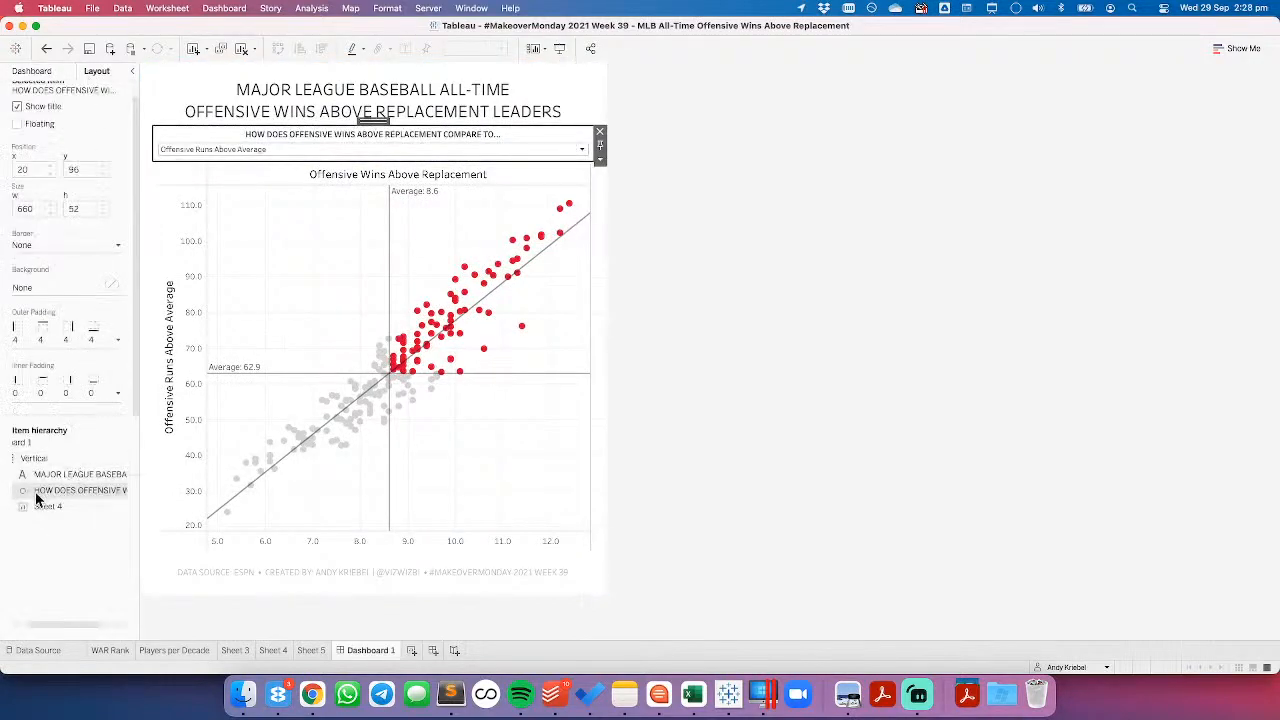
double_click(81, 491)
left_click(51, 388)
left_click(37, 345)
left_click(25, 361)
left_click(40, 418)
type("200")
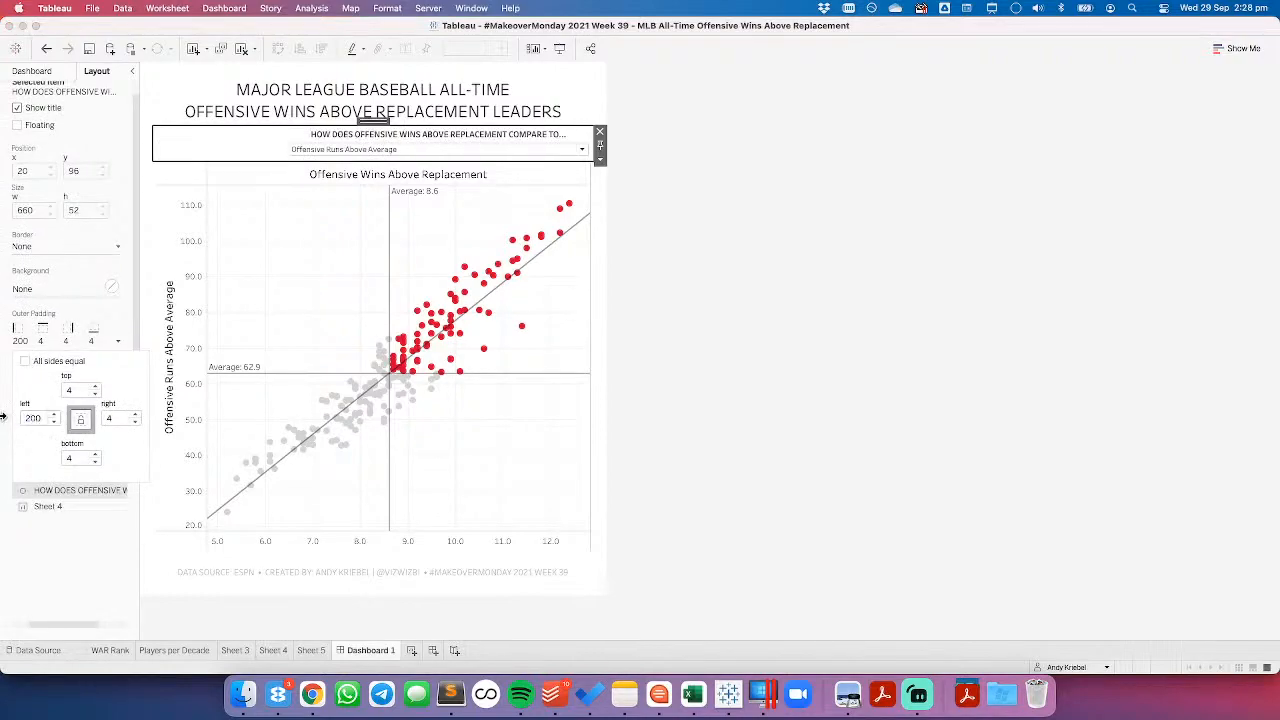
key("Tab")
type("200")
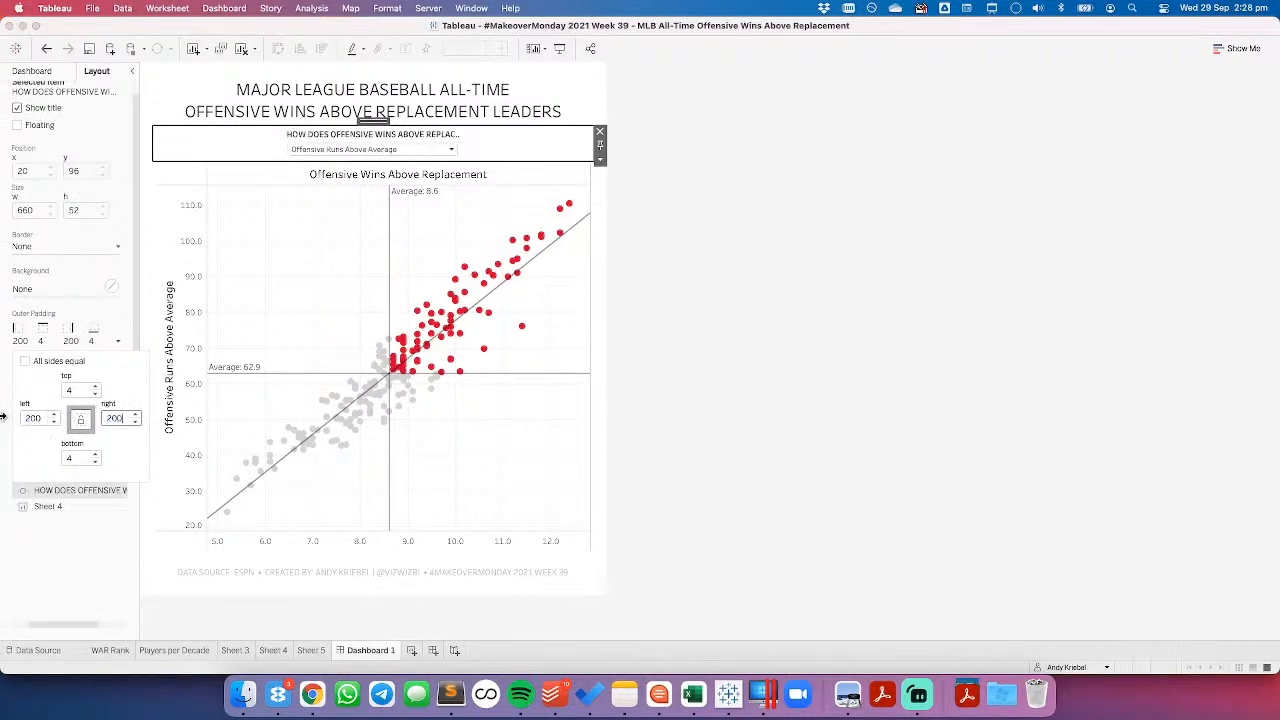
Step: Set the parameter control's left and right outer padding to 150
left_click(30, 418)
key("Delete")
type("5")
double_click(30, 418)
type("150")
key("Tab")
type("150")
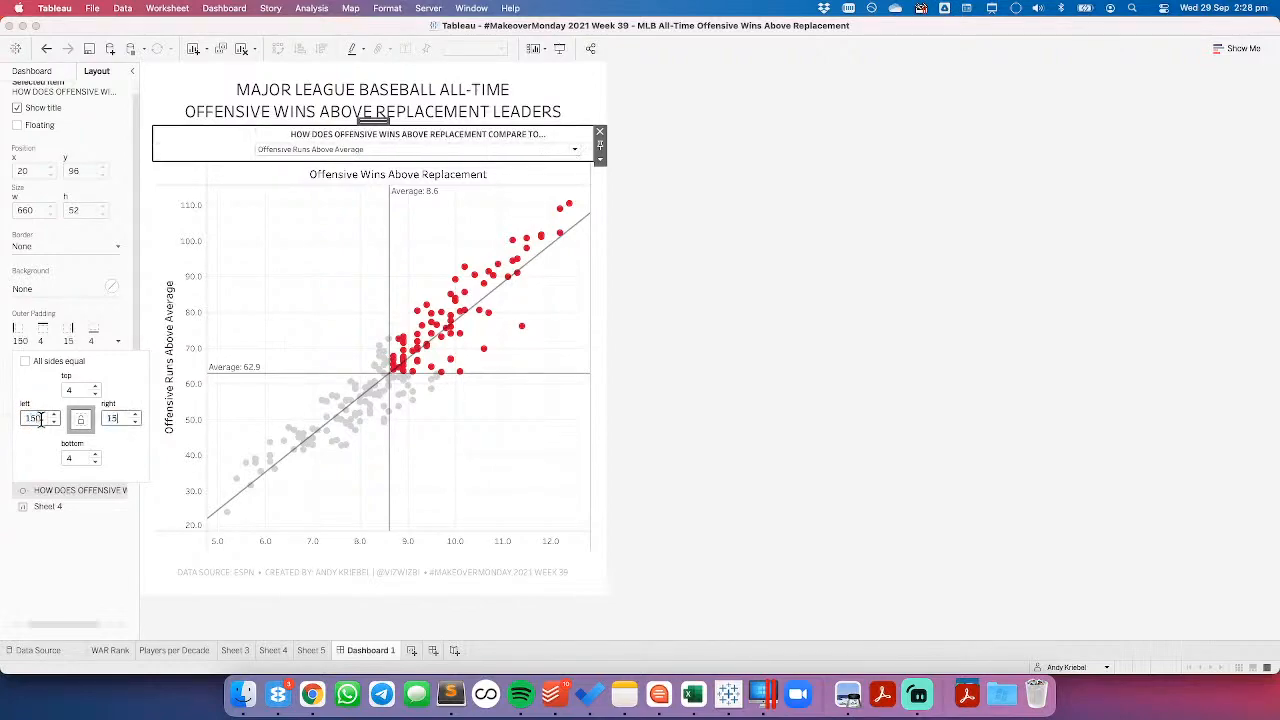
left_click(668, 303)
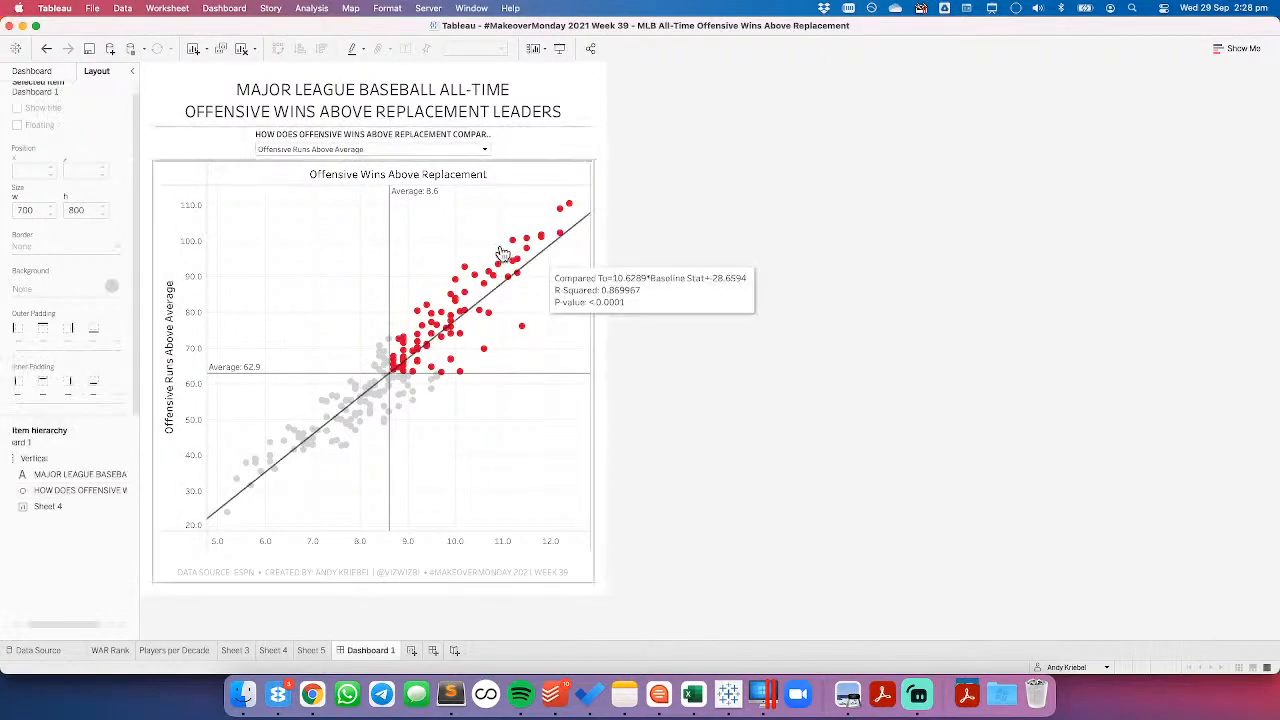
Step: Shorten the parameter control's title to "OFFENSIVE WAR COMPARED TO..."
double_click(399, 133)
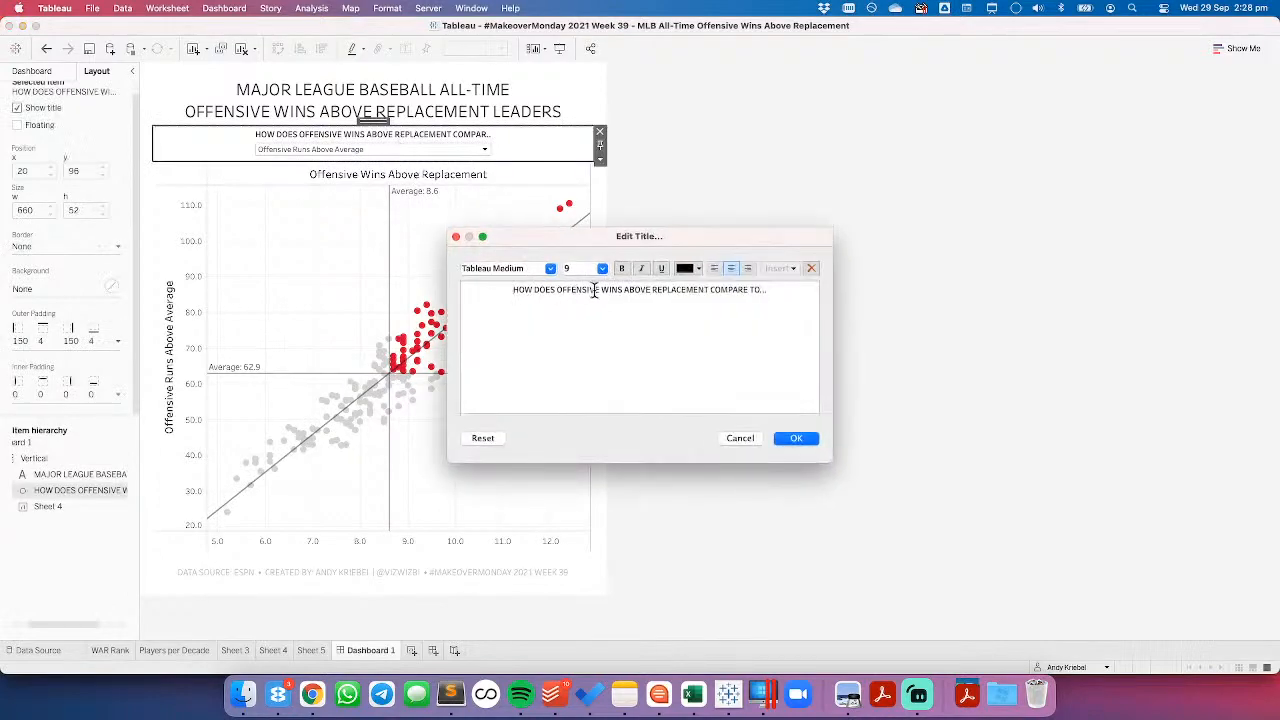
left_click_drag(600, 289, 710, 290)
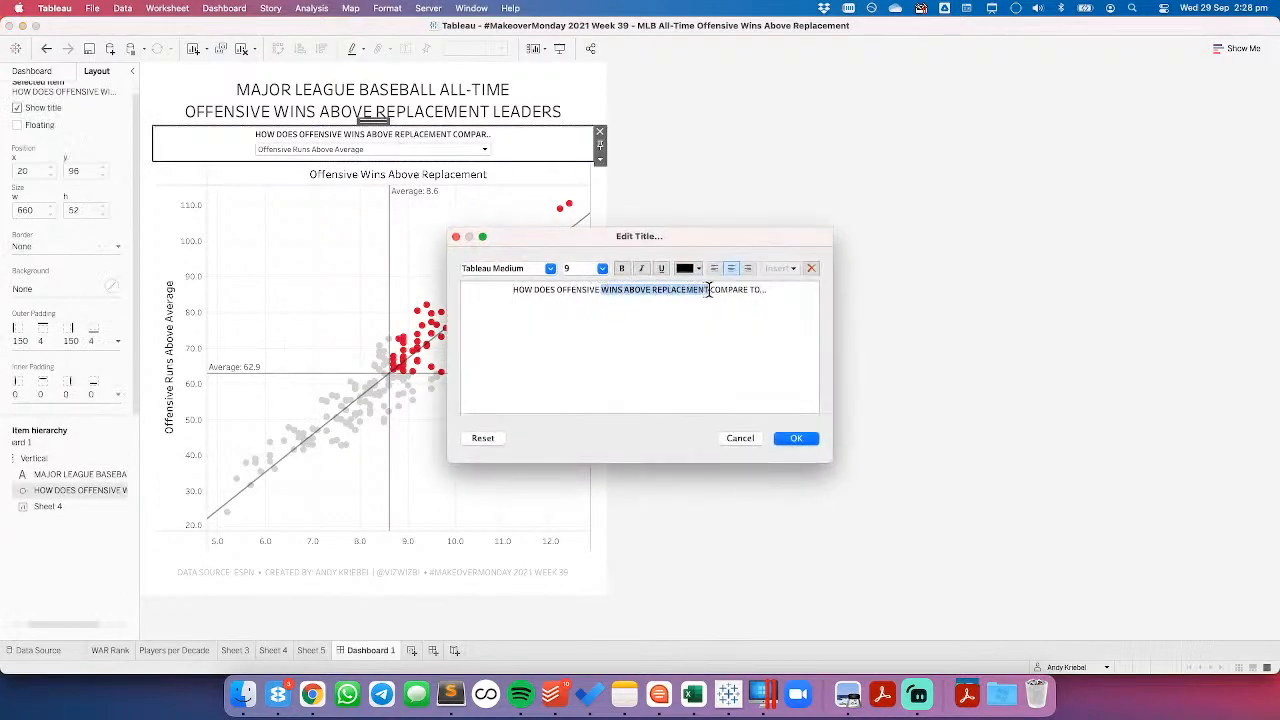
type("WAR")
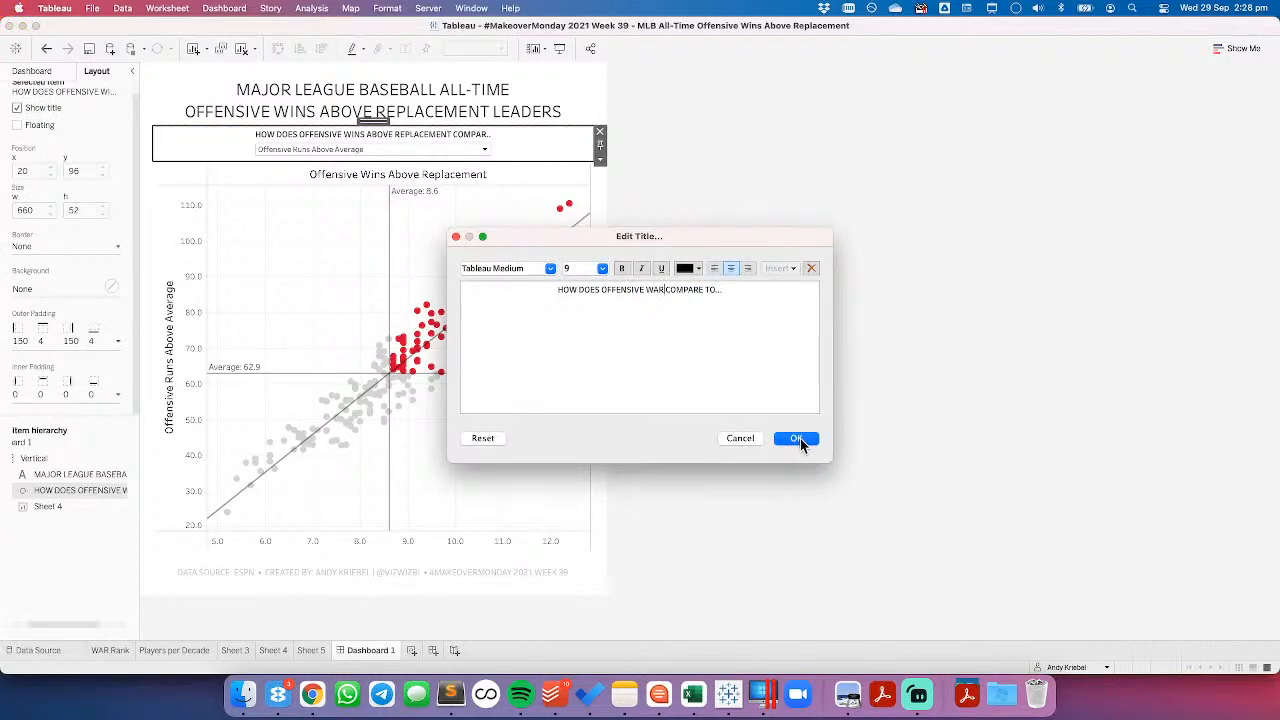
left_click_drag(602, 290, 508, 285)
key("BackSpace")
left_click(695, 290)
type("D")
left_click(729, 293)
key("BackSpace")
key("BackSpace")
key("BackSpace")
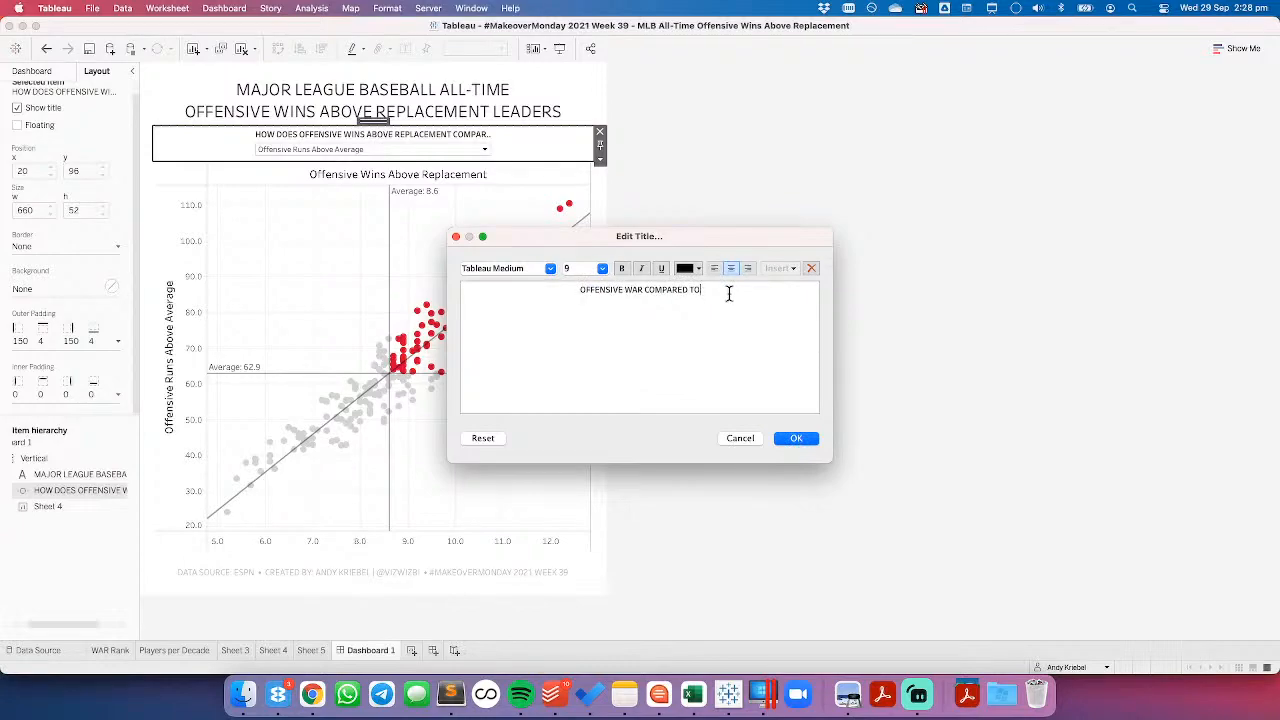
type("...")
left_click(797, 439)
left_click(792, 337)
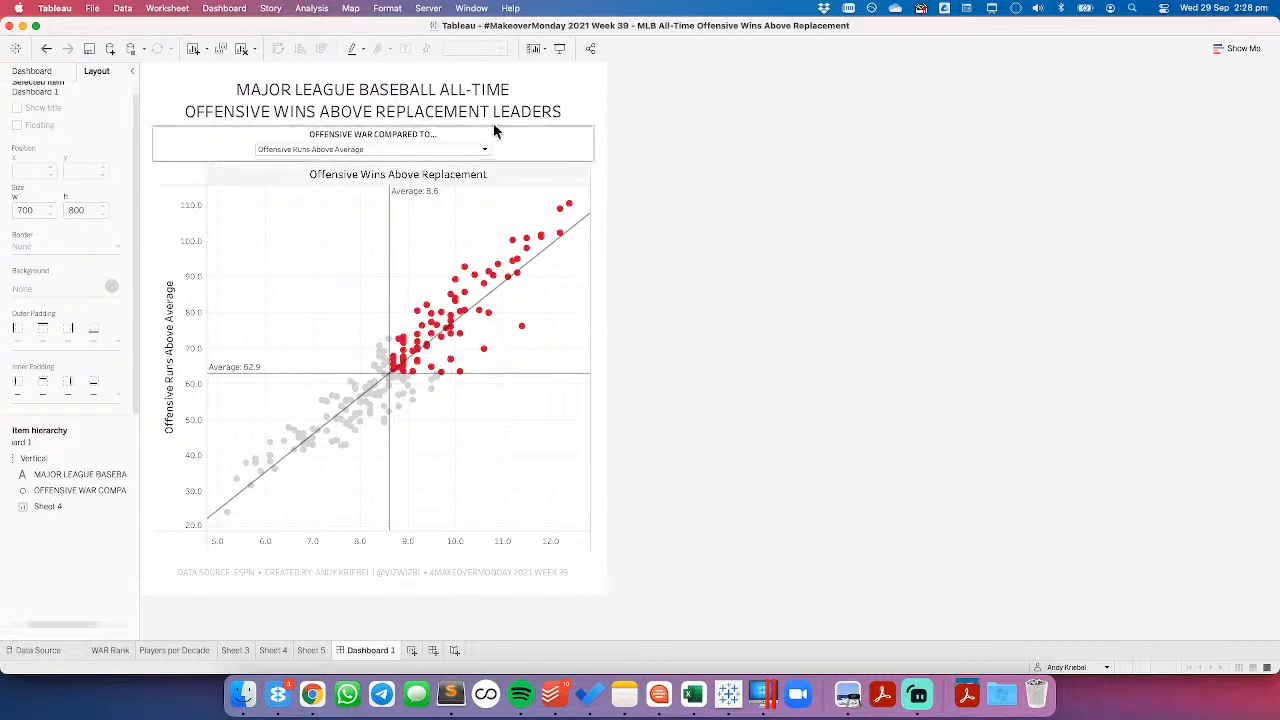
double_click(428, 94)
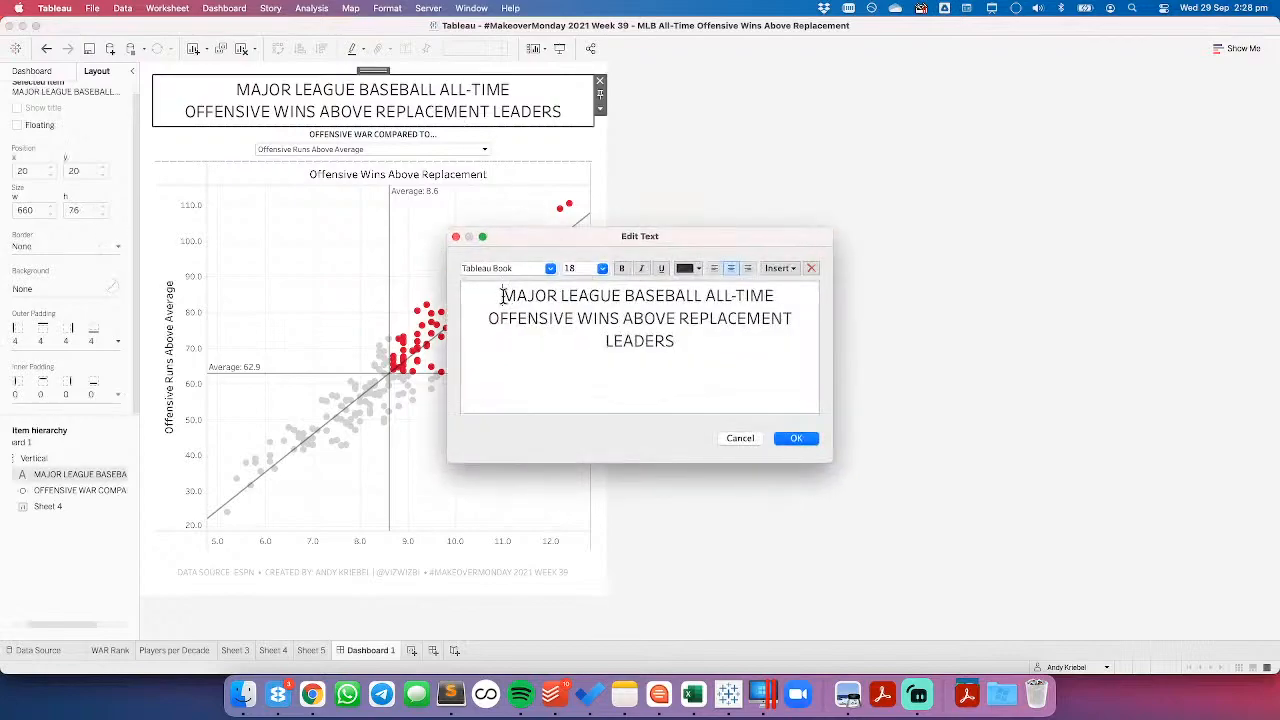
type("WHO")
key("BackSpace")
key("BackSpace")
key("BackSpace")
left_click(797, 438)
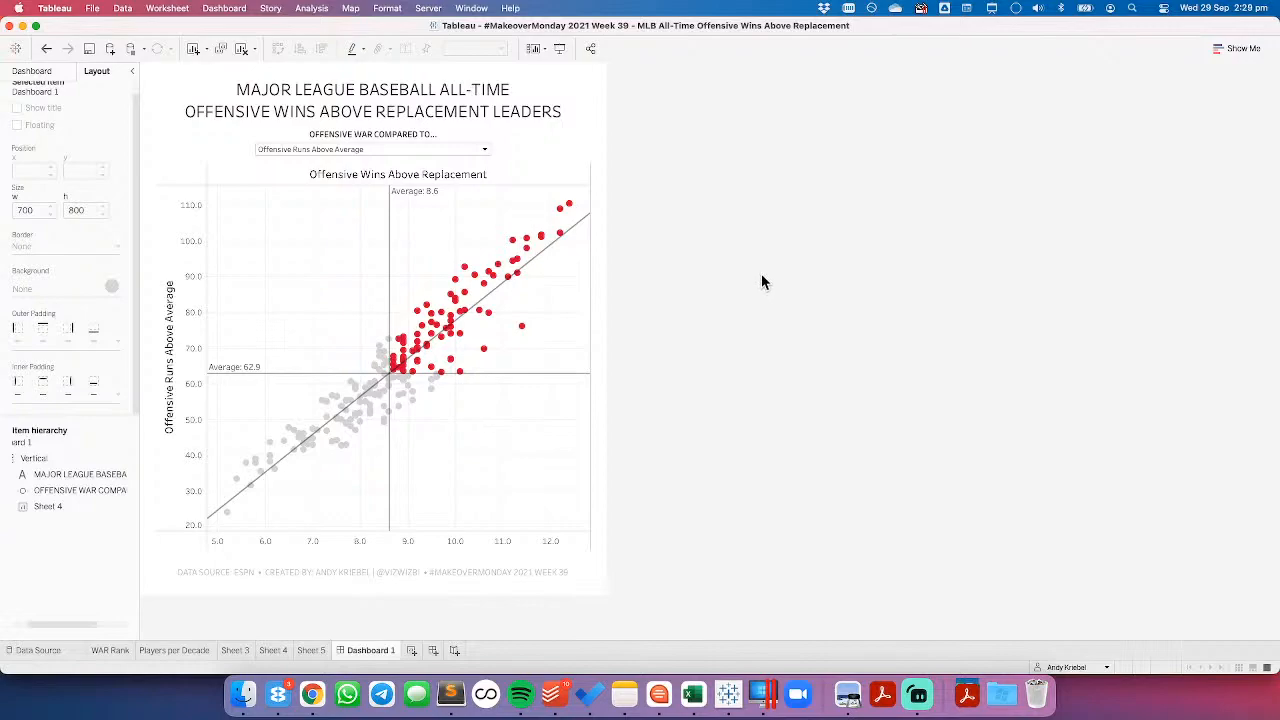
Step: Go from the dashboard's scatter plot to its source worksheet, Sheet 4
left_click(555, 272)
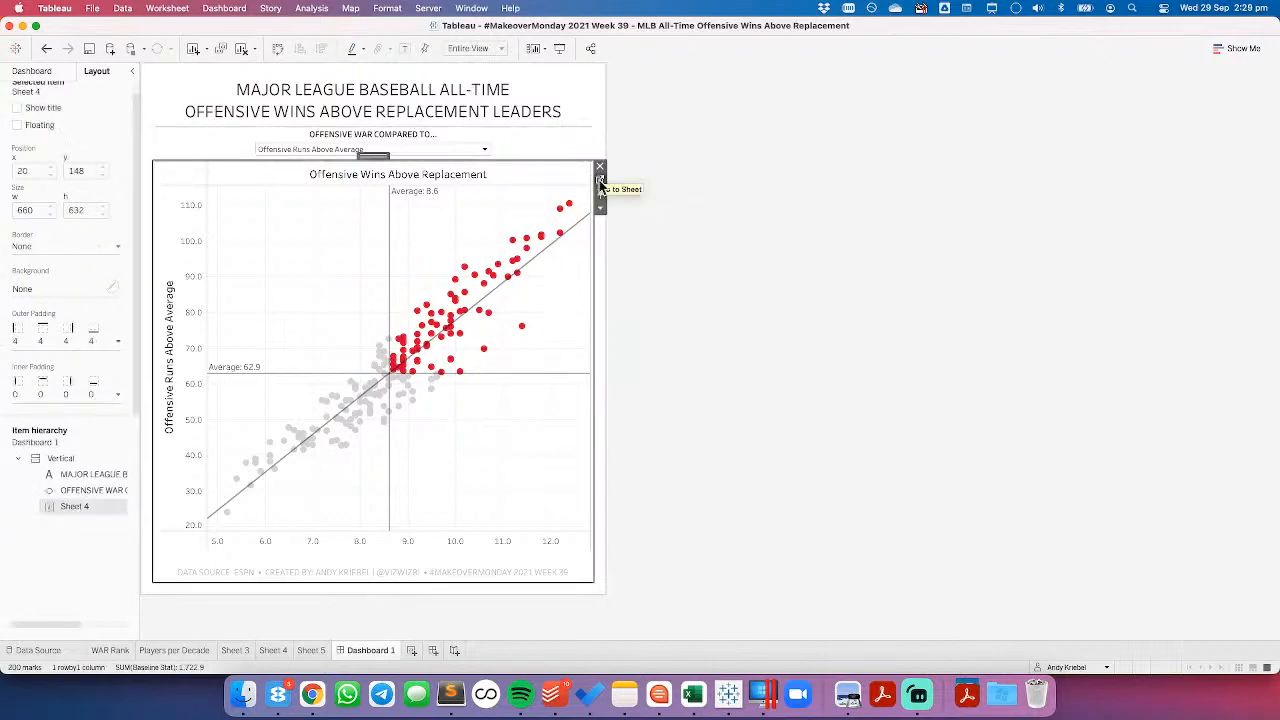
left_click(600, 183)
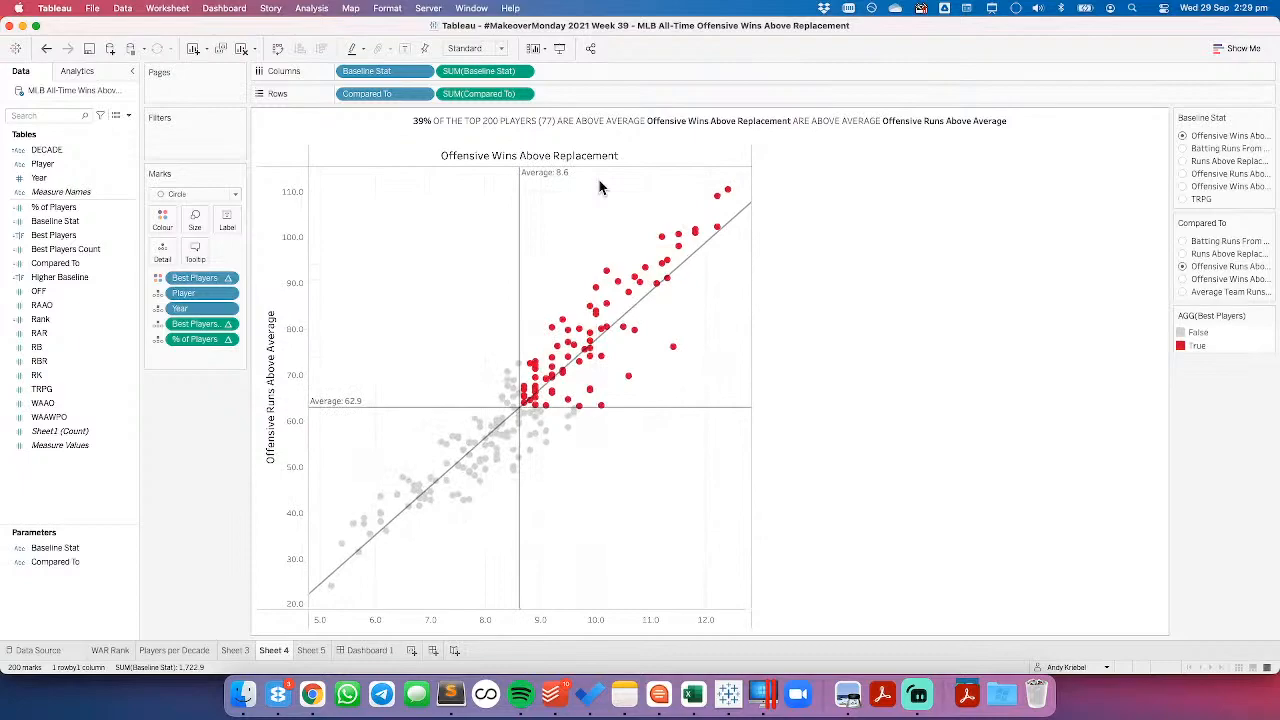
right_click(566, 224)
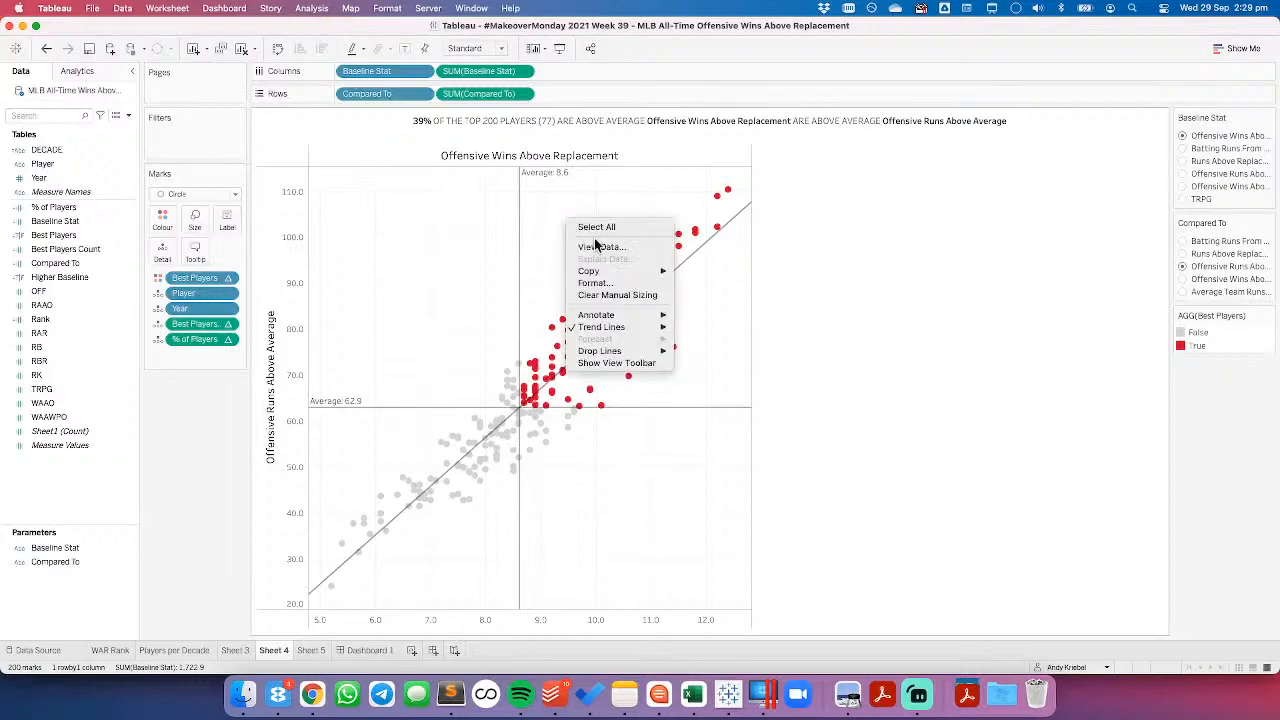
mouse_move(630, 315)
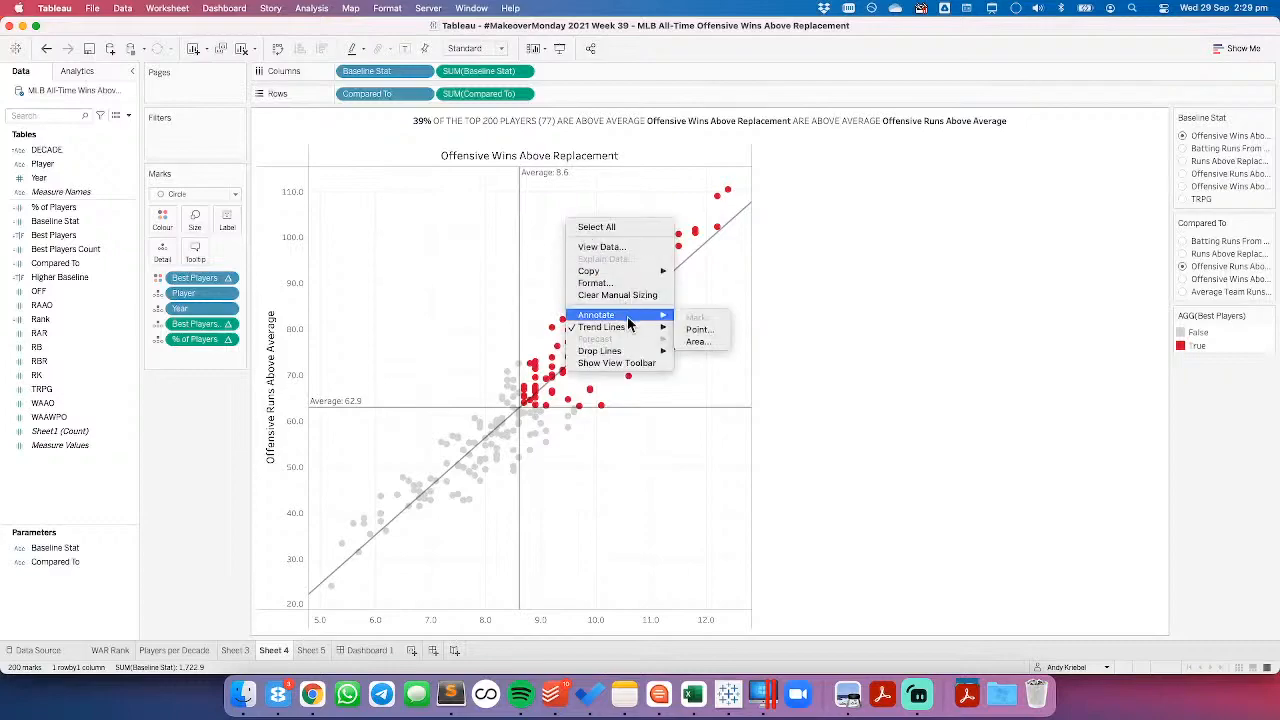
left_click(694, 342)
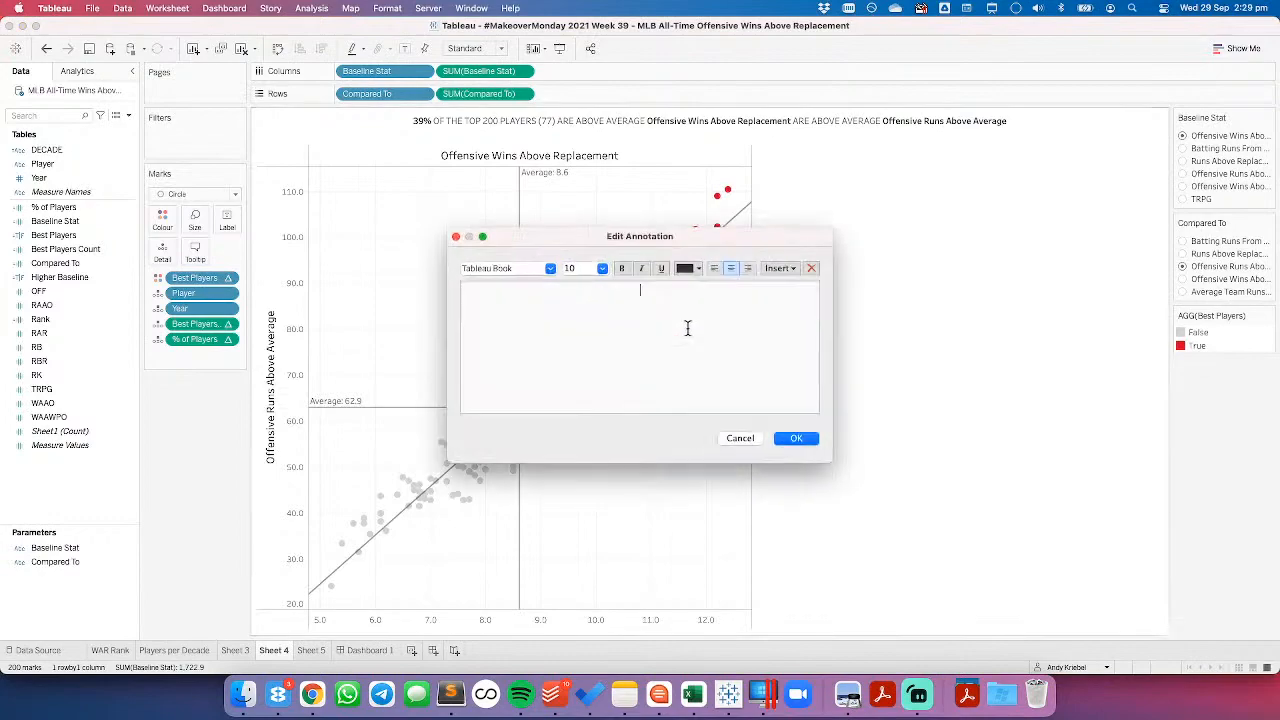
left_click(786, 270)
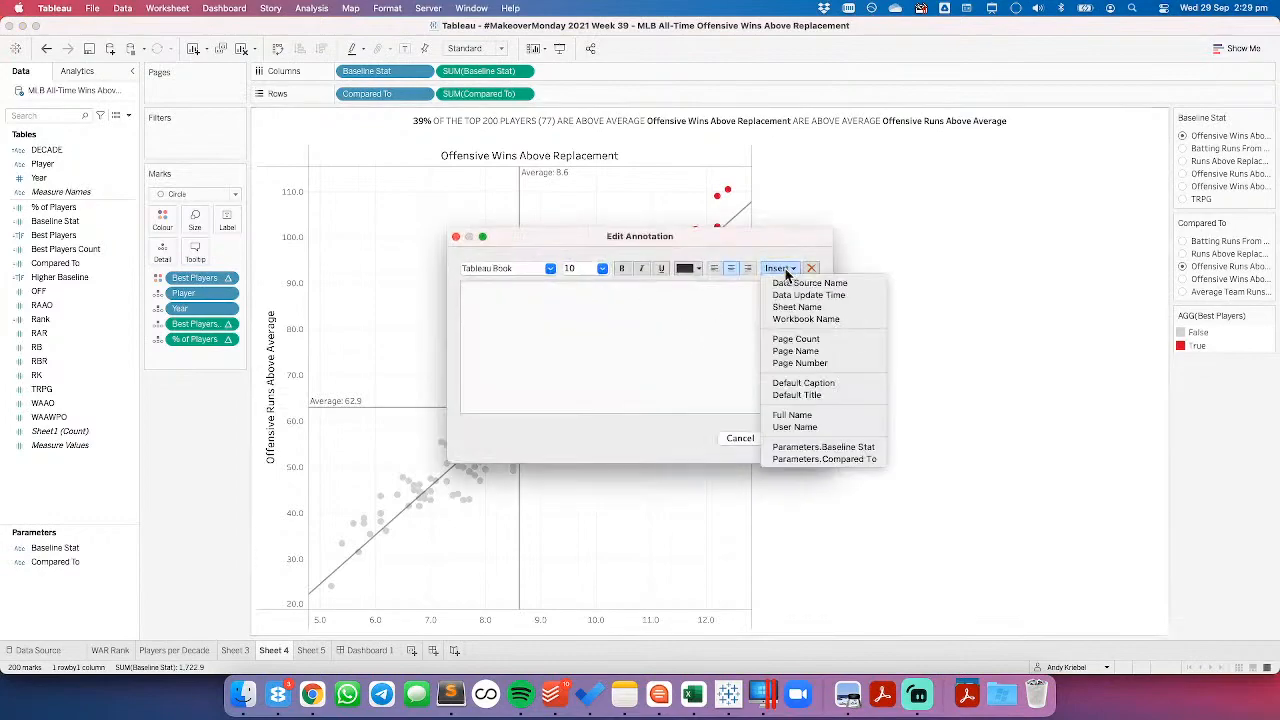
left_click(720, 355)
left_click(740, 438)
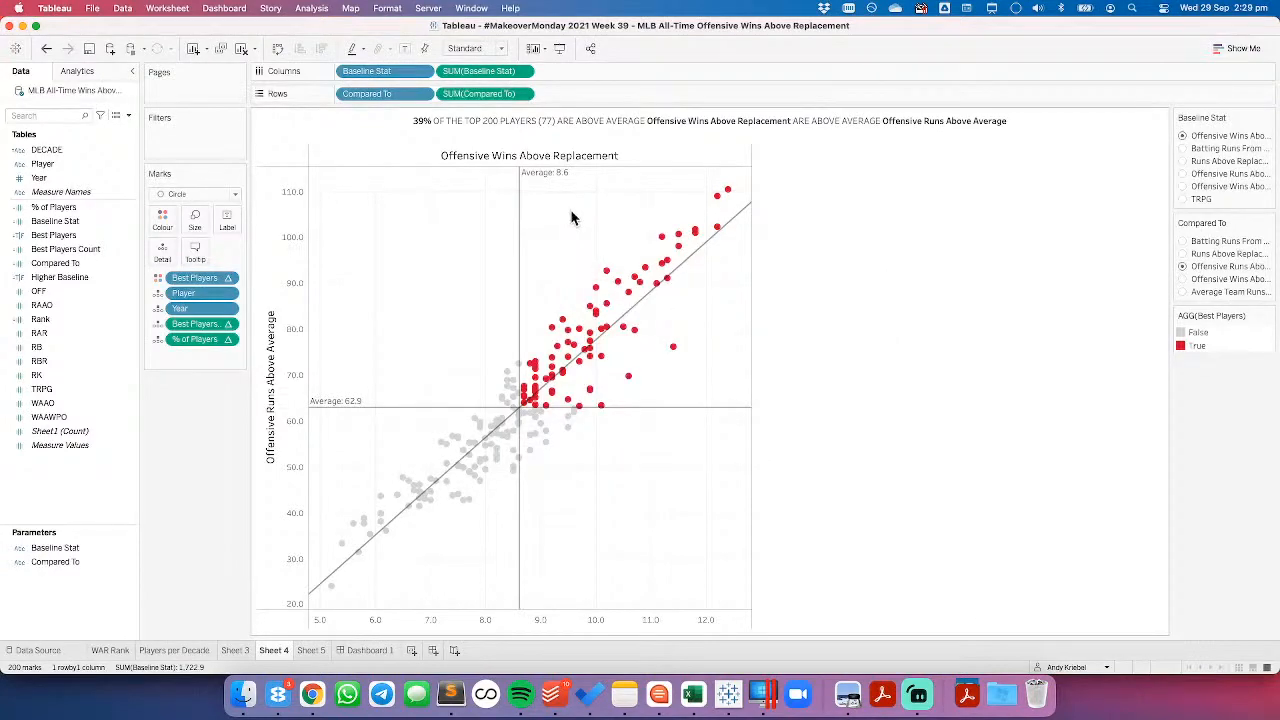
right_click(572, 218)
mouse_move(631, 311)
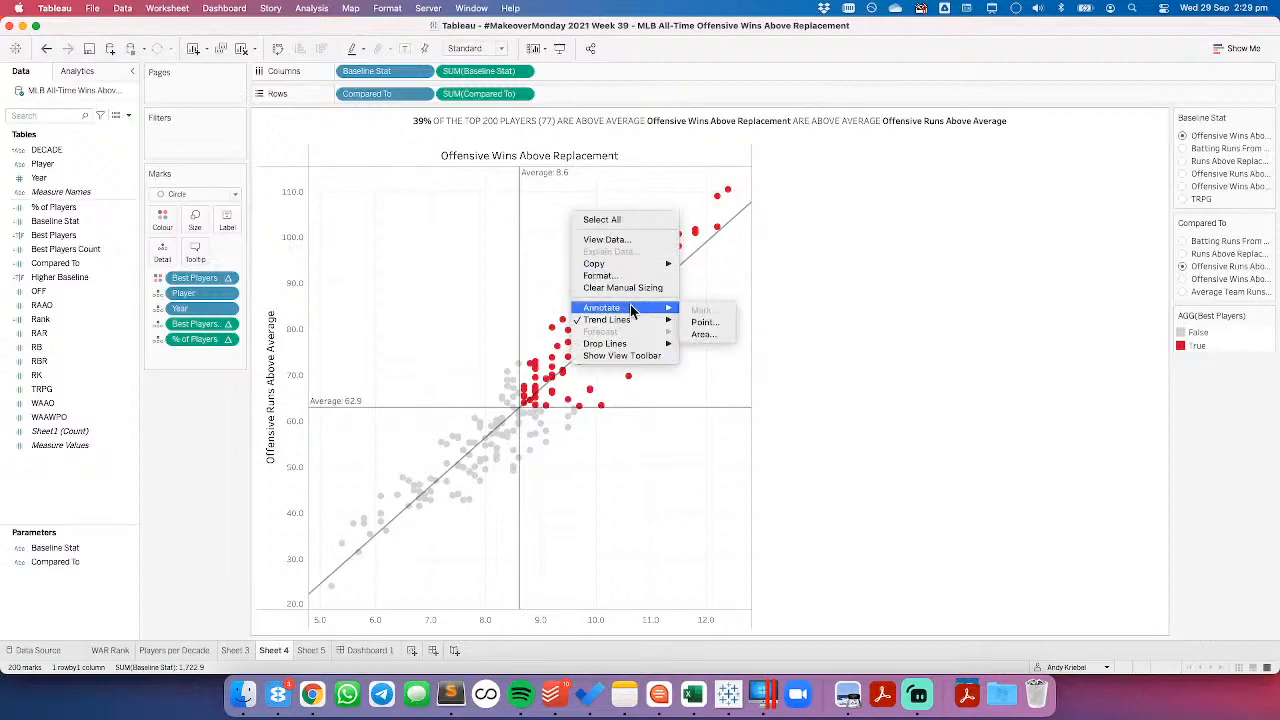
left_click(471, 288)
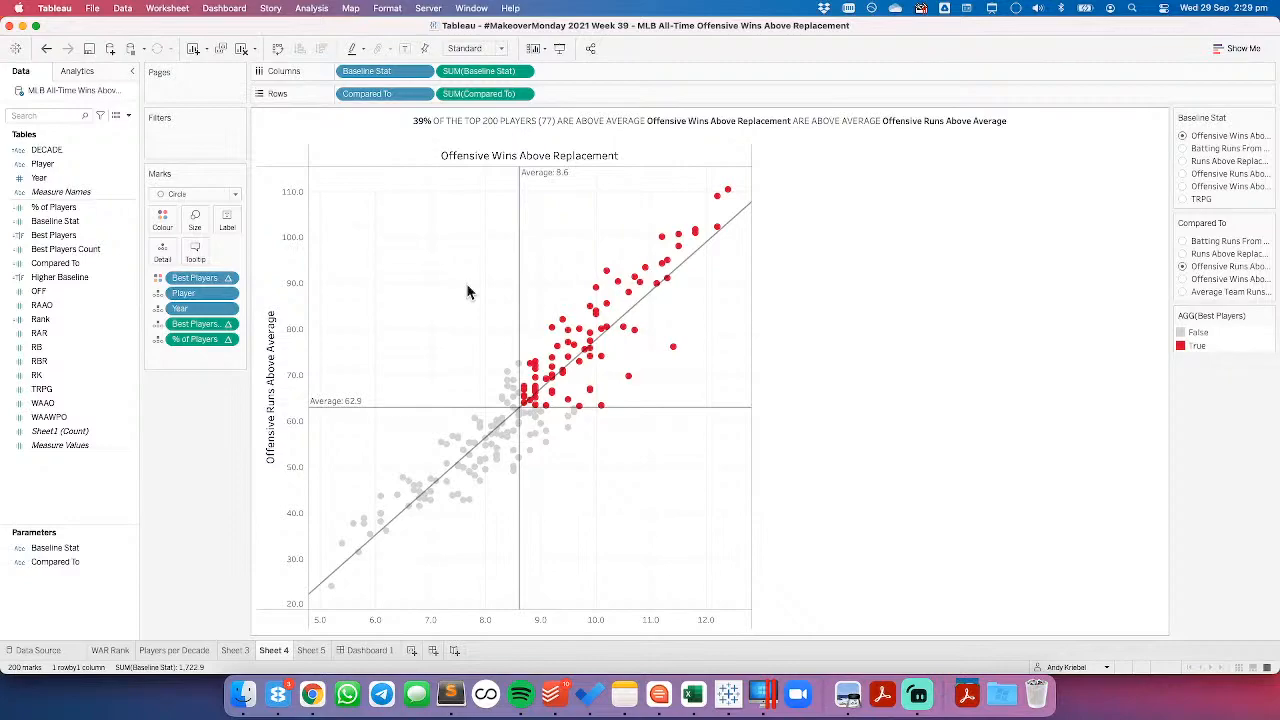
right_click(562, 243)
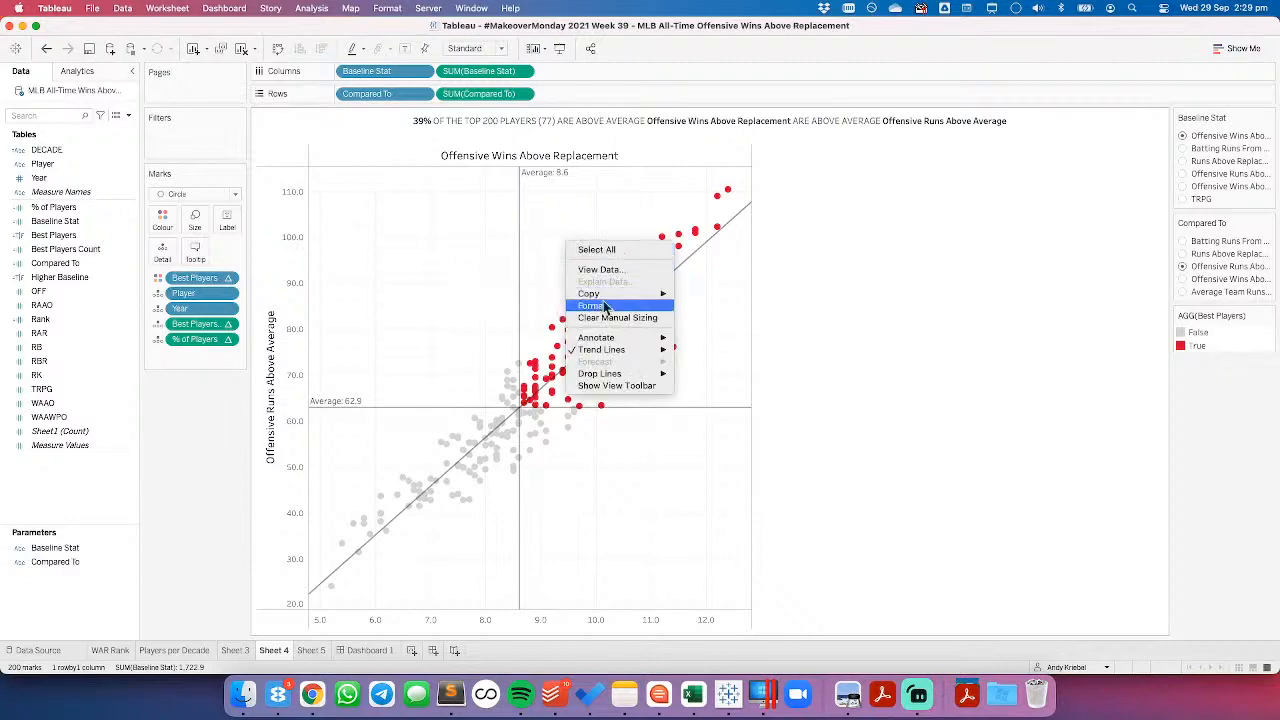
mouse_move(617, 340)
left_click(700, 354)
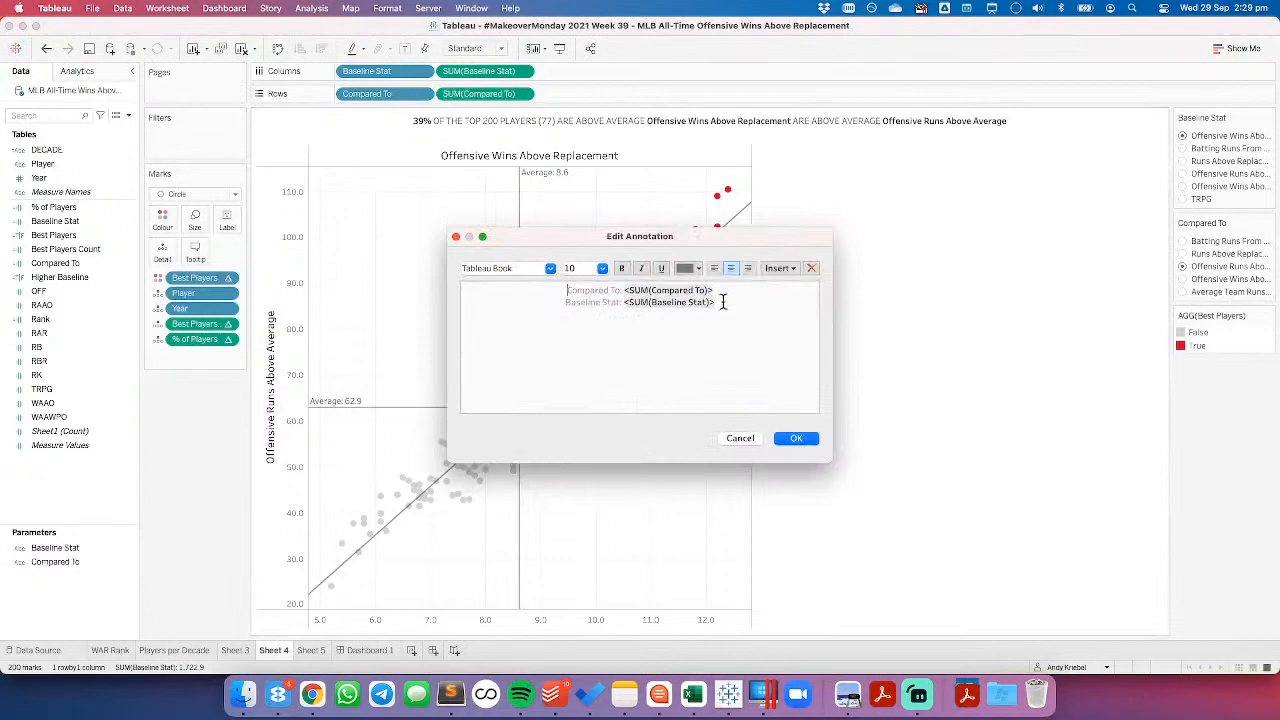
left_click_drag(720, 303, 551, 288)
key("BackSpace")
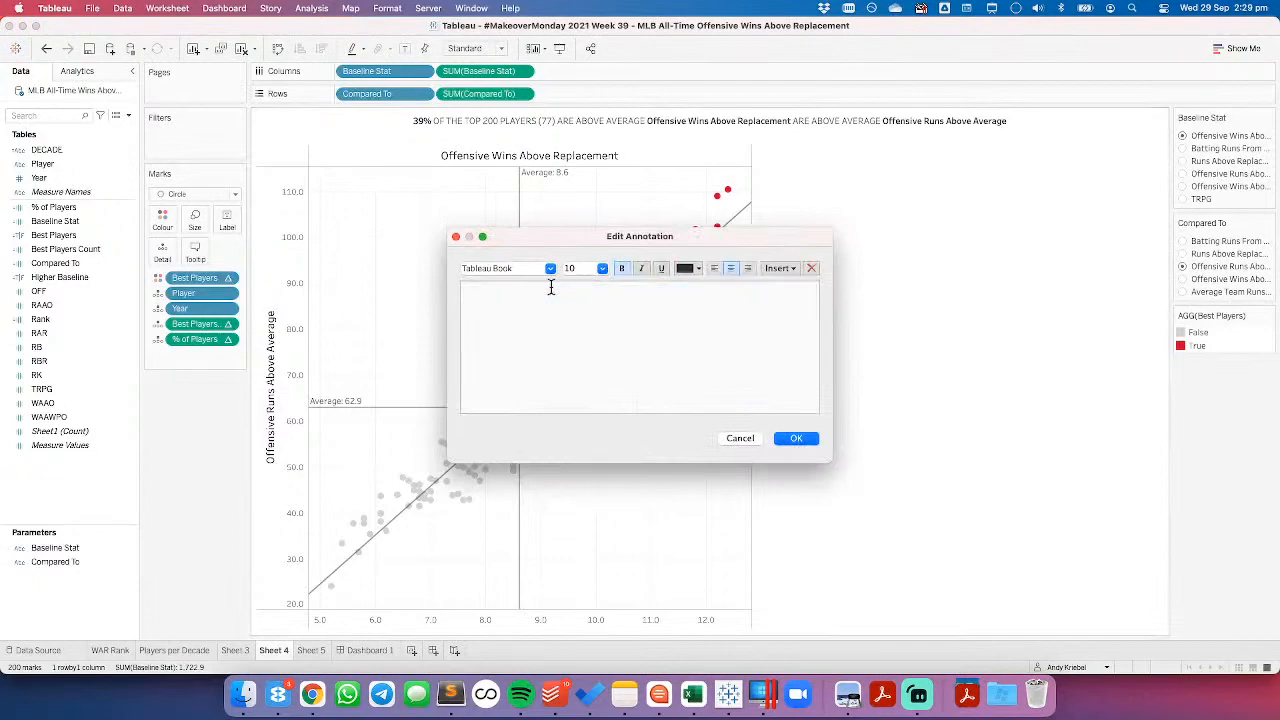
left_click(779, 268)
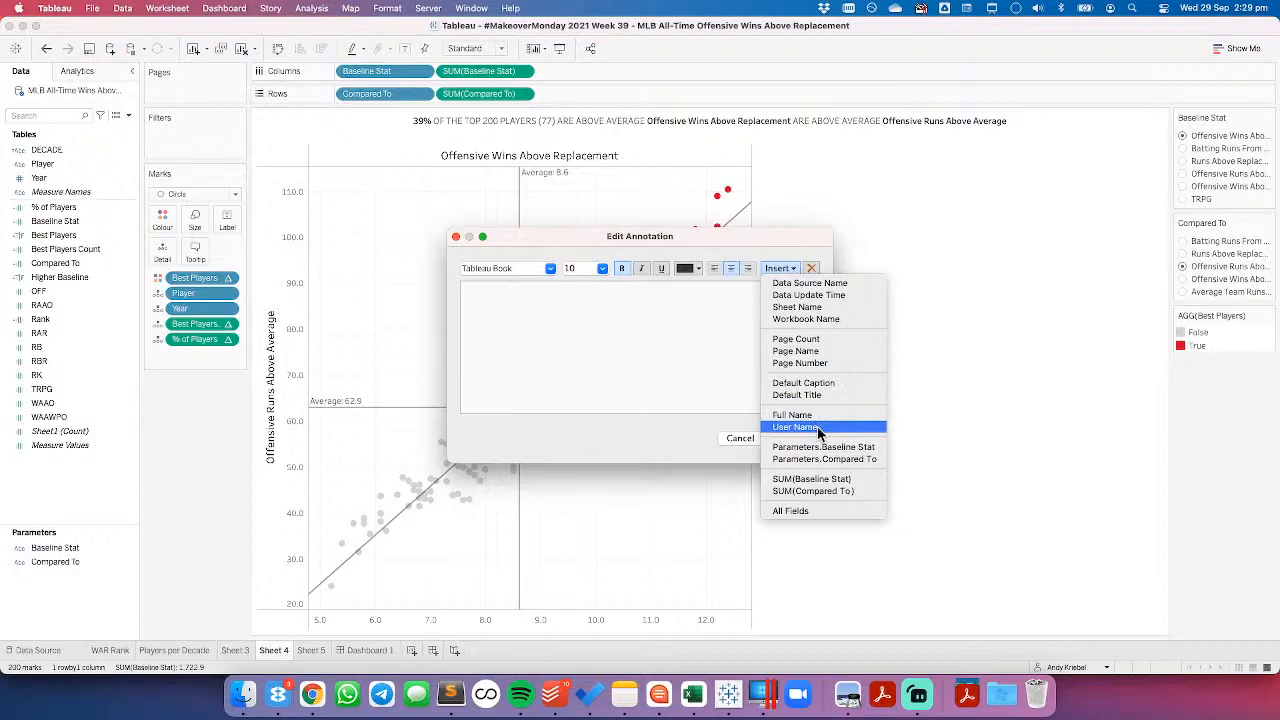
left_click(663, 447)
left_click(733, 438)
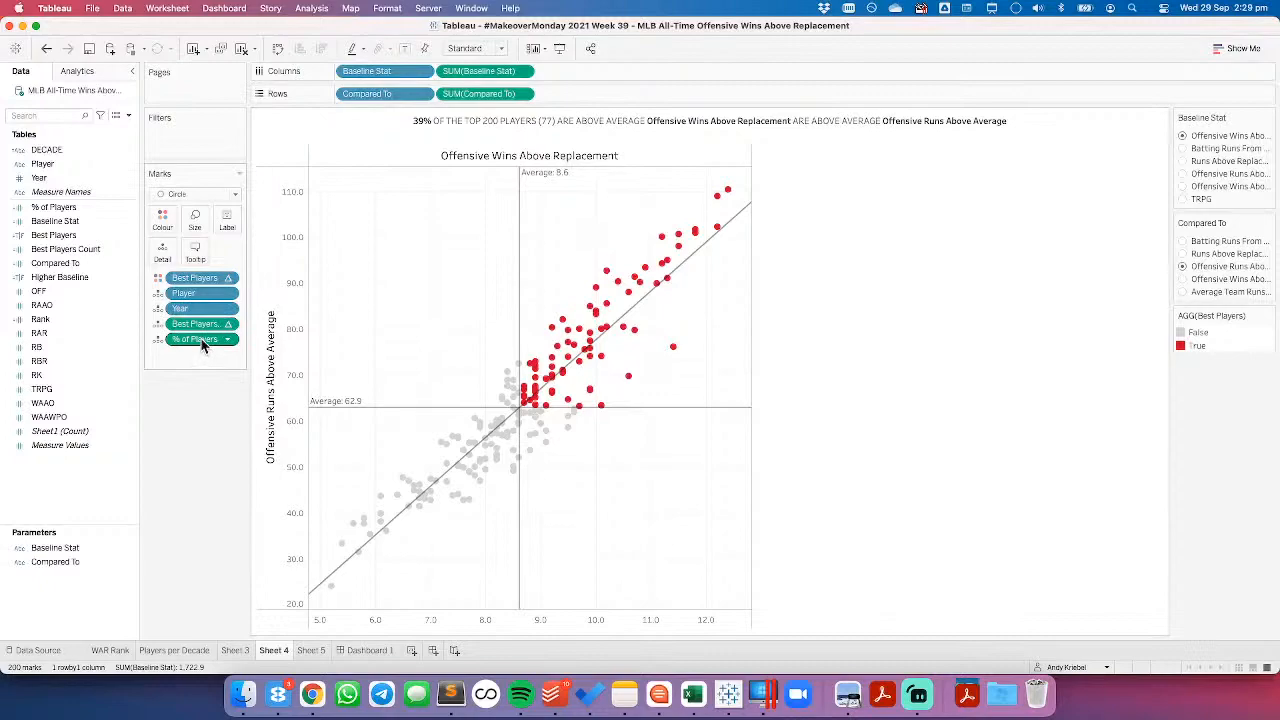
right_click(571, 221)
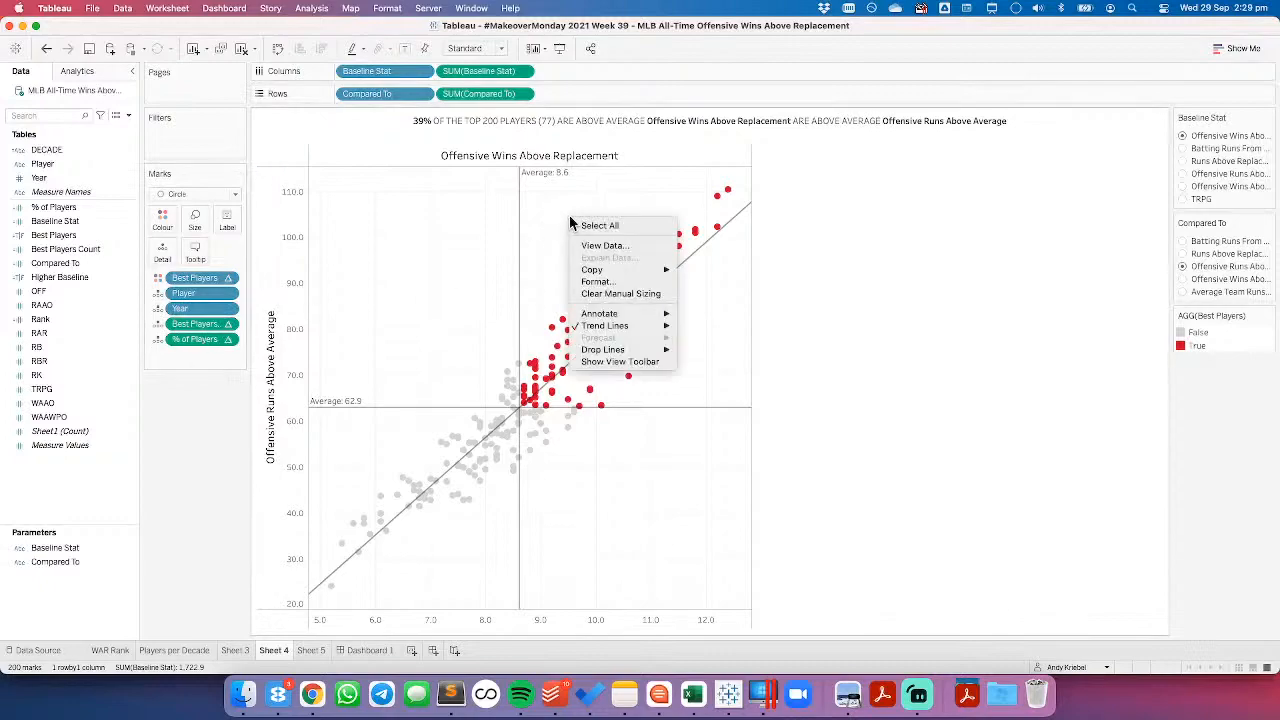
mouse_move(631, 315)
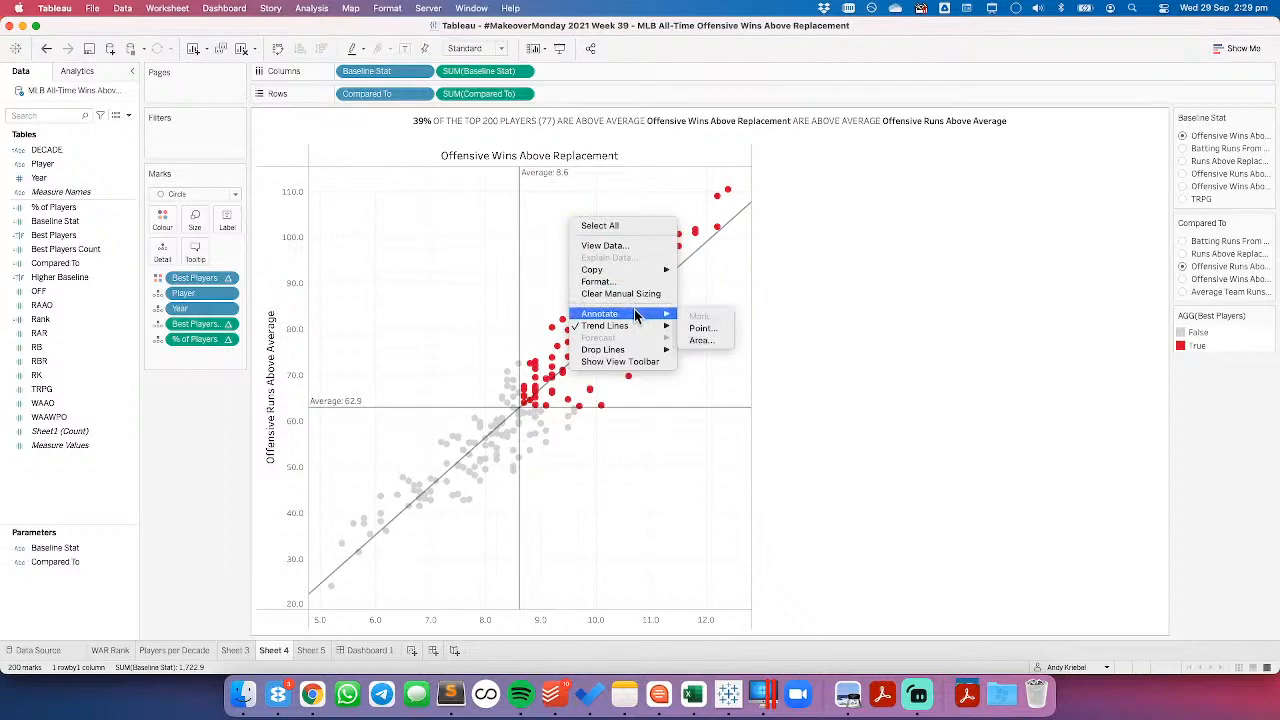
left_click(502, 298)
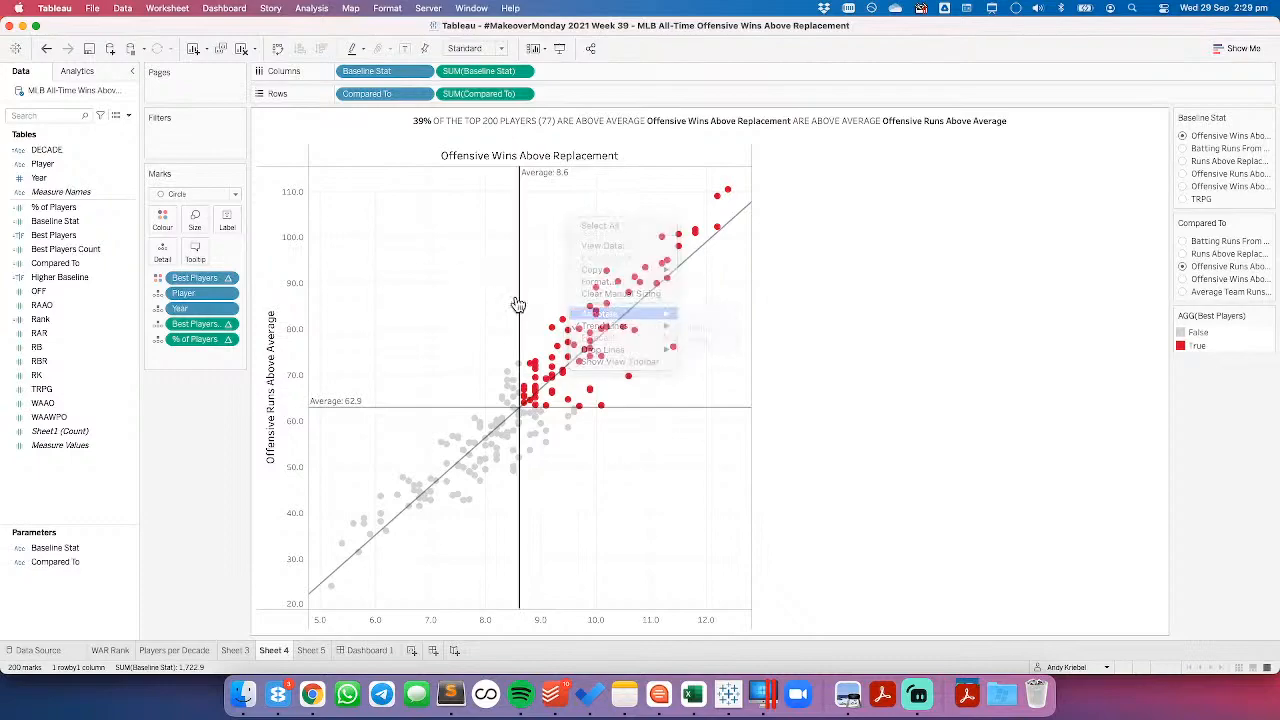
Step: Remove the trend line from the Sheet 4 scatter plot and return to Dashboard 1
left_click_drag(649, 298, 938, 326)
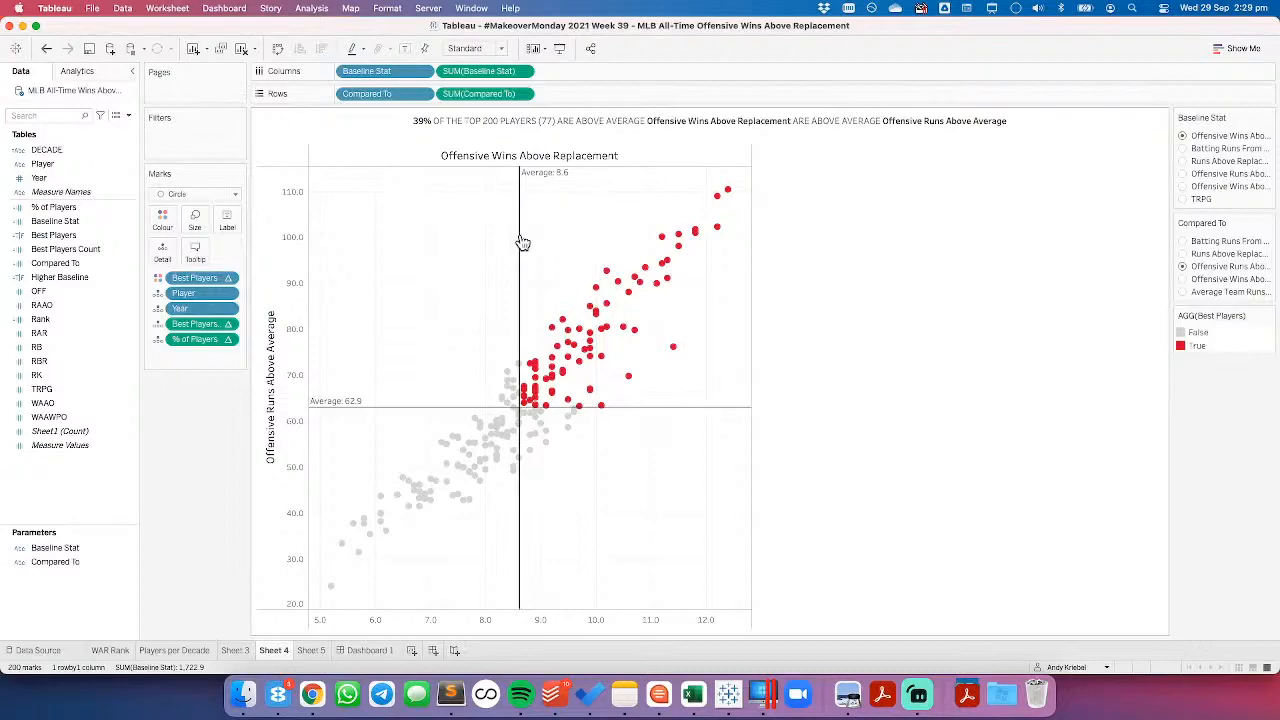
right_click(564, 236)
mouse_move(620, 334)
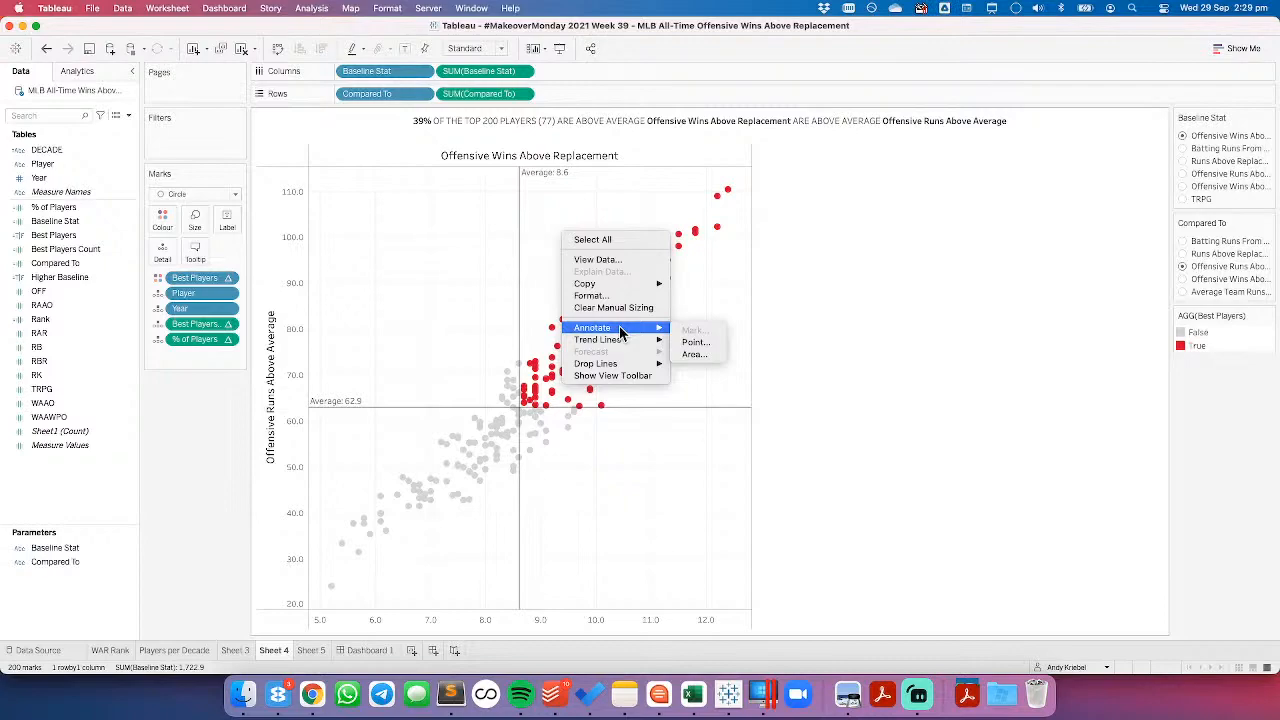
left_click(590, 206)
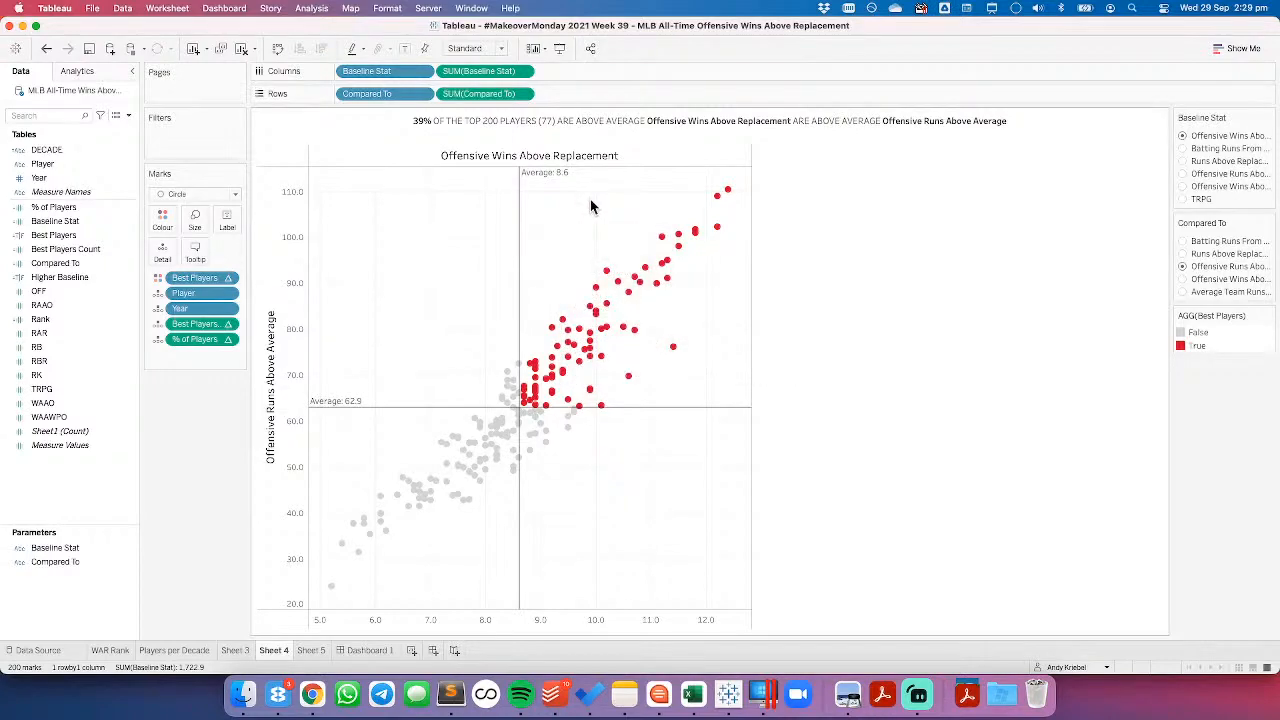
left_click(381, 651)
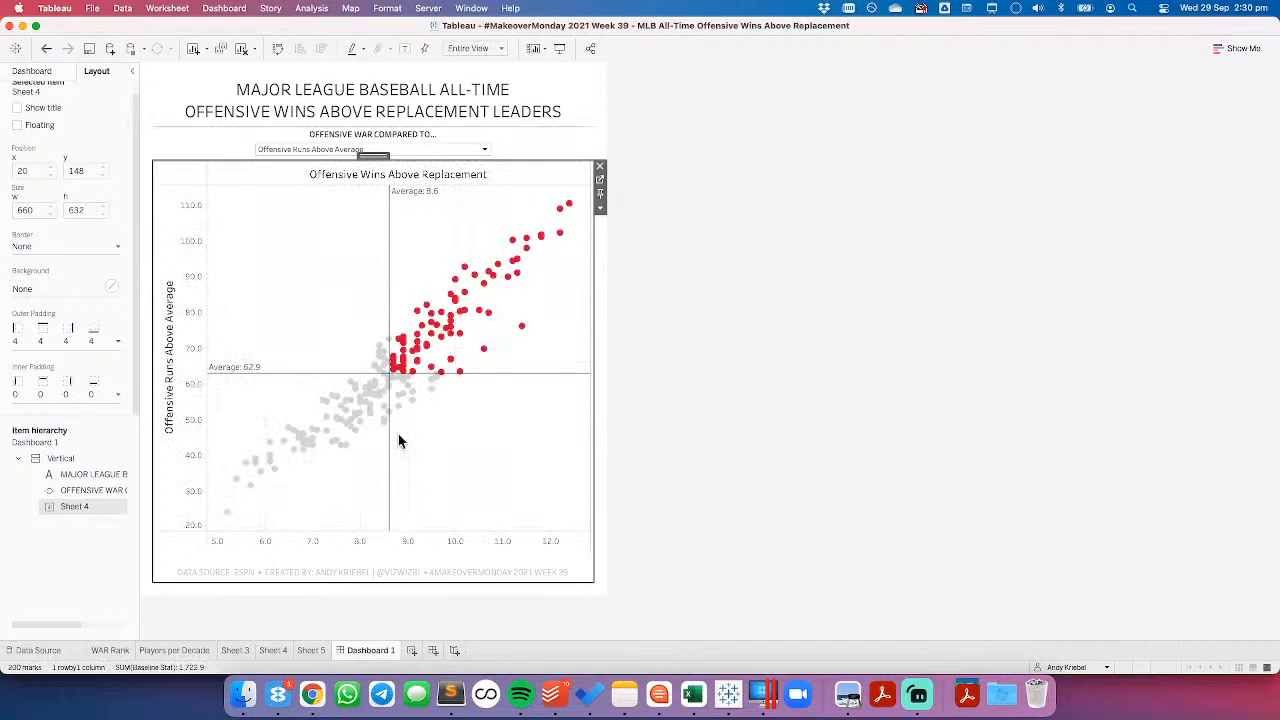
Step: Format the scatter plot's vertical average line as a dashed dark grey line at 100% opacity
right_click(391, 290)
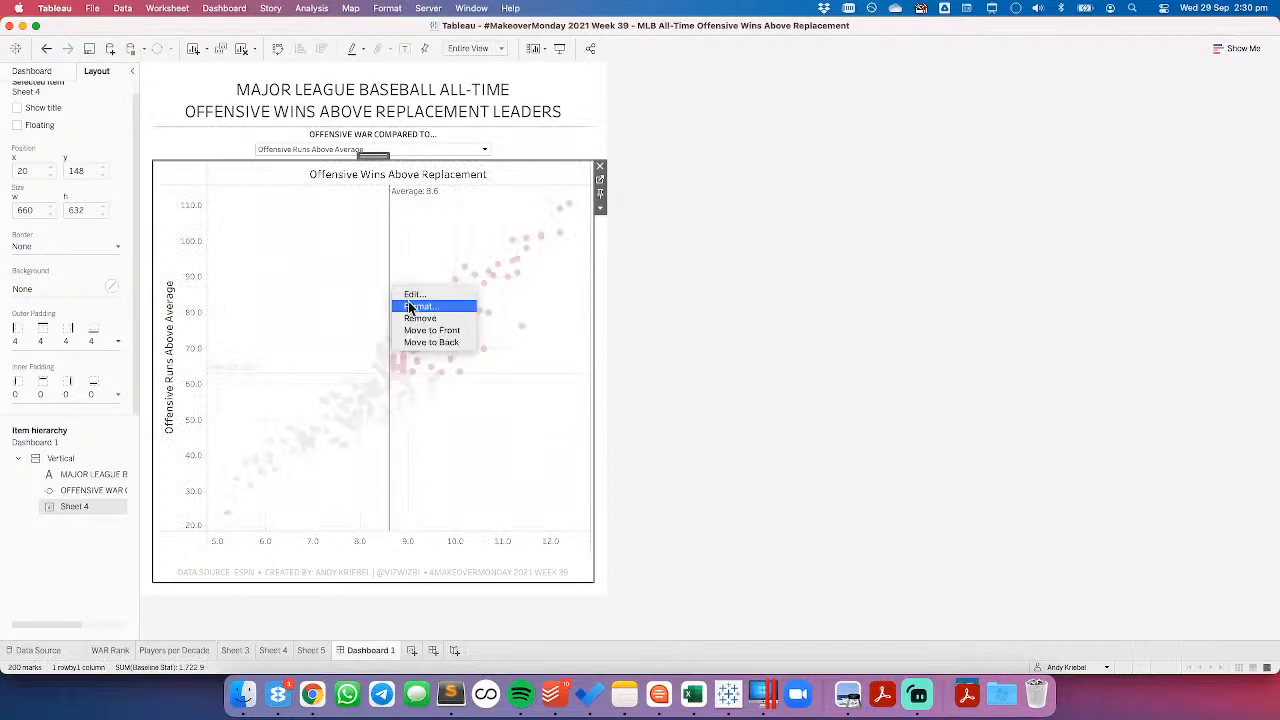
left_click(414, 306)
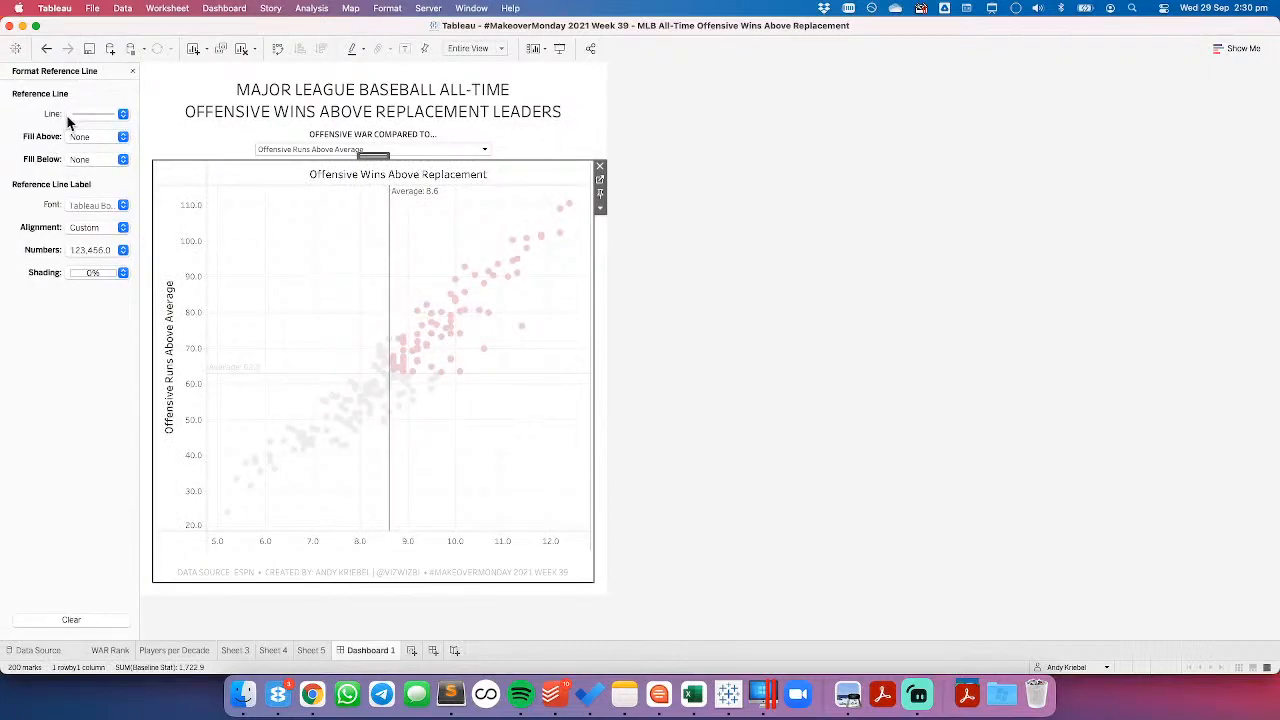
left_click(100, 113)
left_click(86, 163)
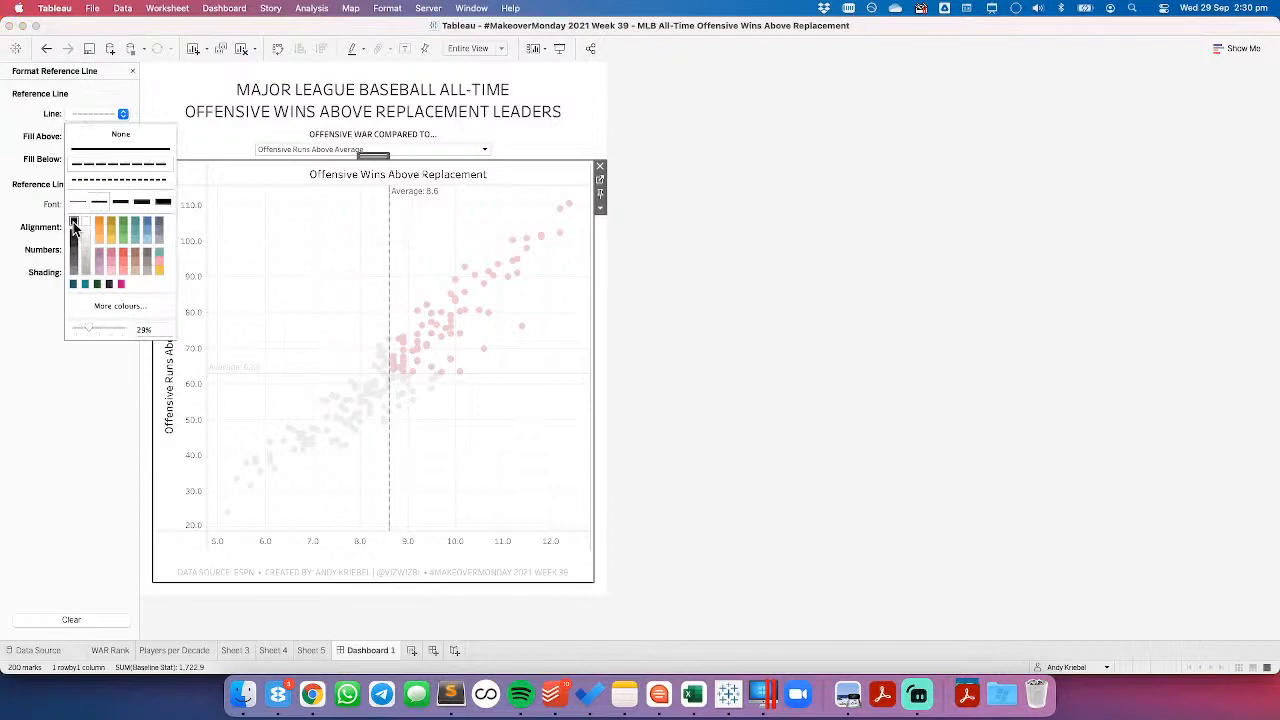
left_click_drag(88, 328, 130, 333)
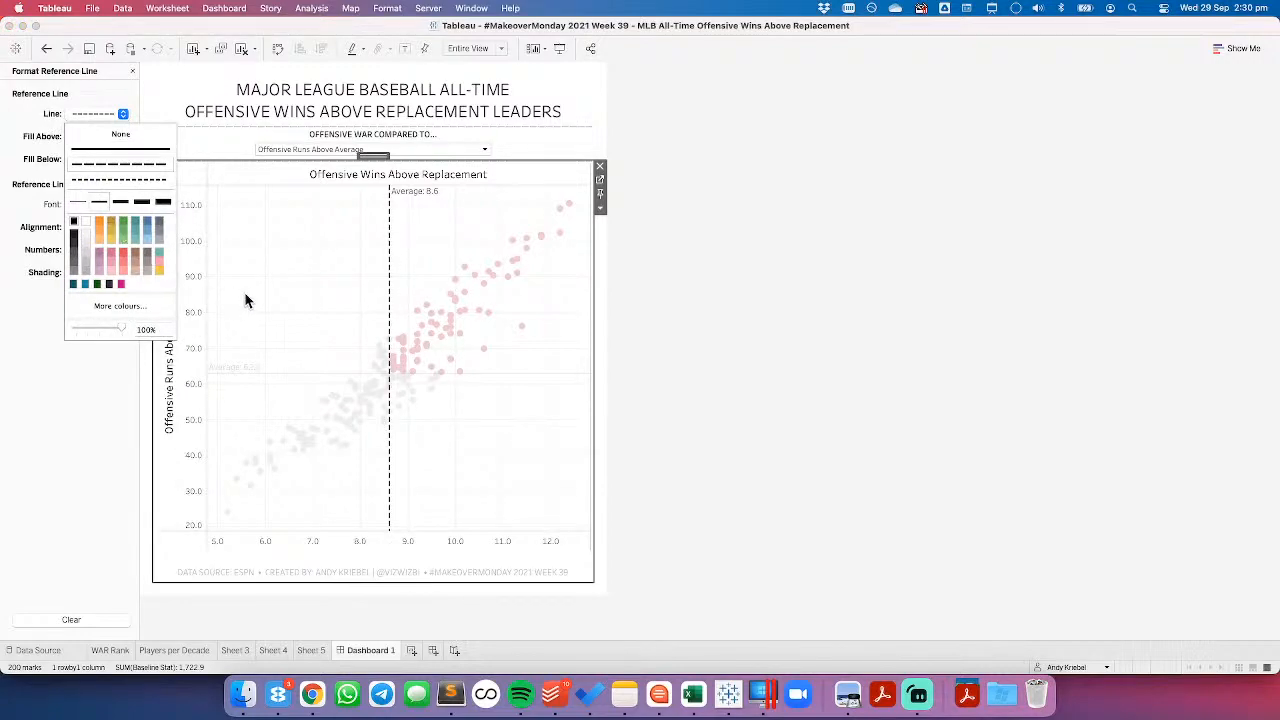
left_click(73, 251)
left_click(289, 277)
Step: Format the scatter plot's horizontal average line as a dashed dark line at full opacity
left_click(287, 373)
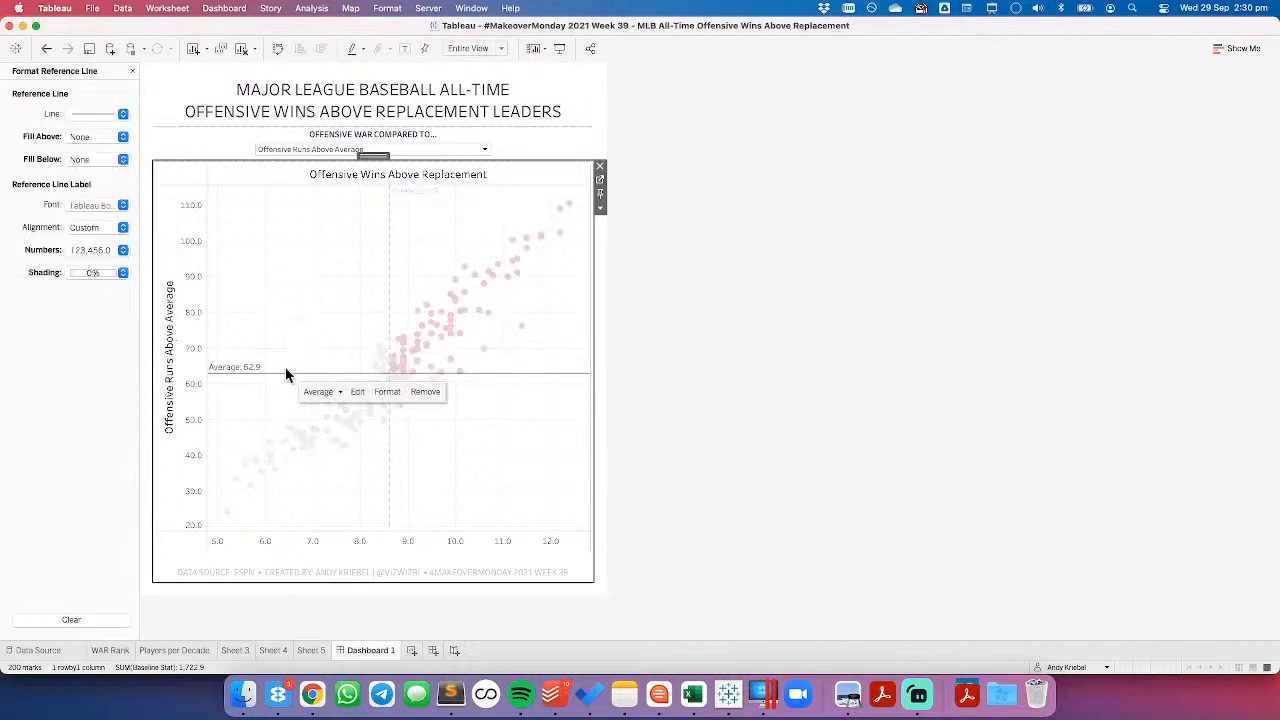
left_click(80, 113)
left_click(80, 178)
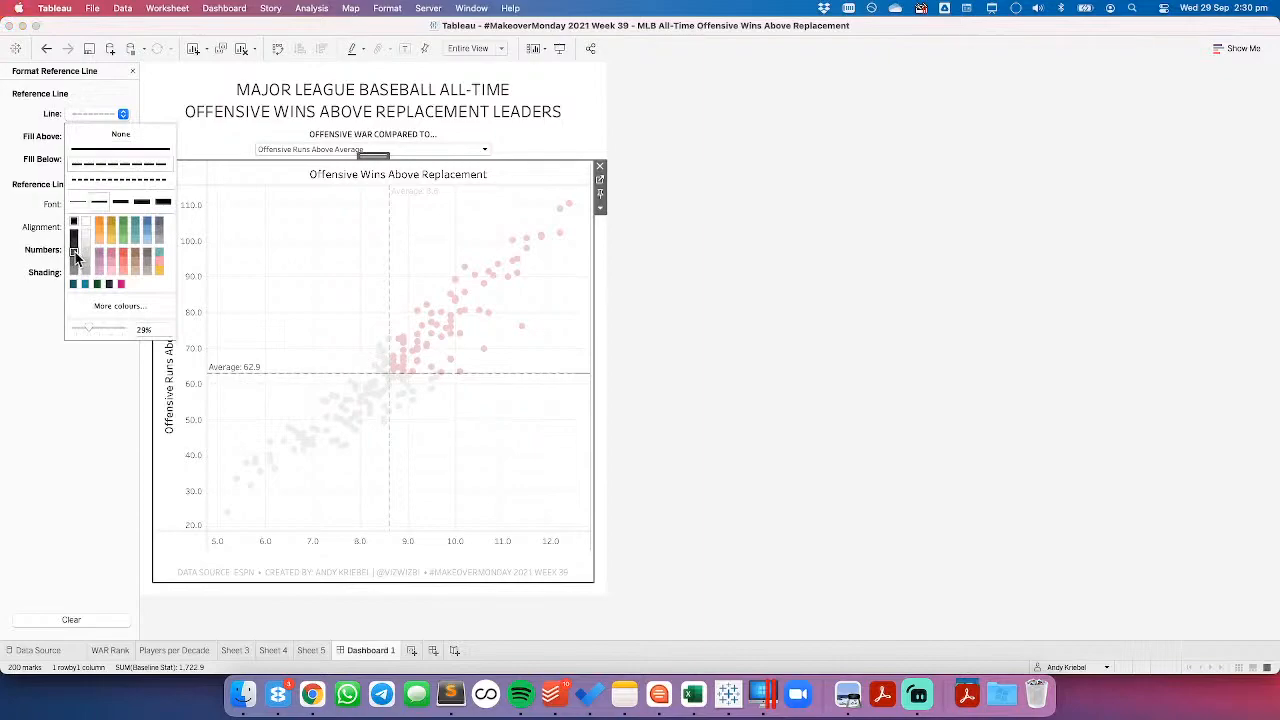
left_click_drag(89, 328, 144, 328)
left_click(296, 284)
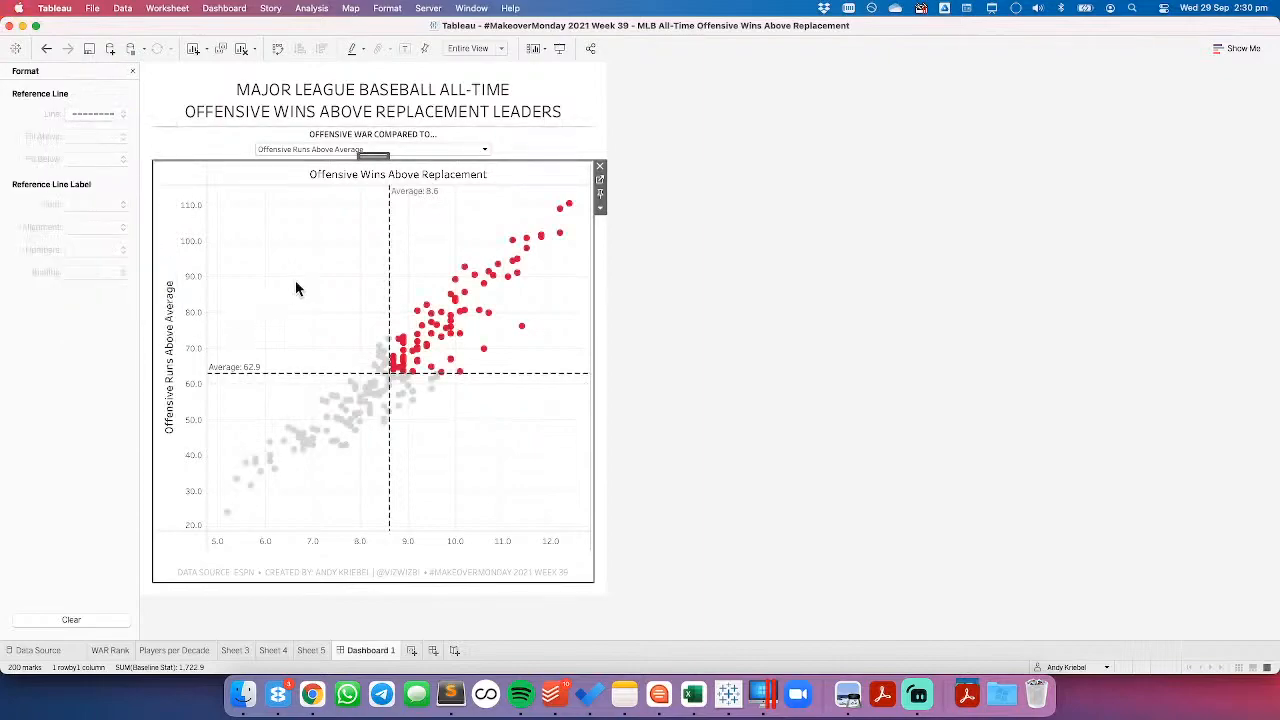
Step: Try to reduce the font size of the vertical average line's label to 8
left_click(389, 210)
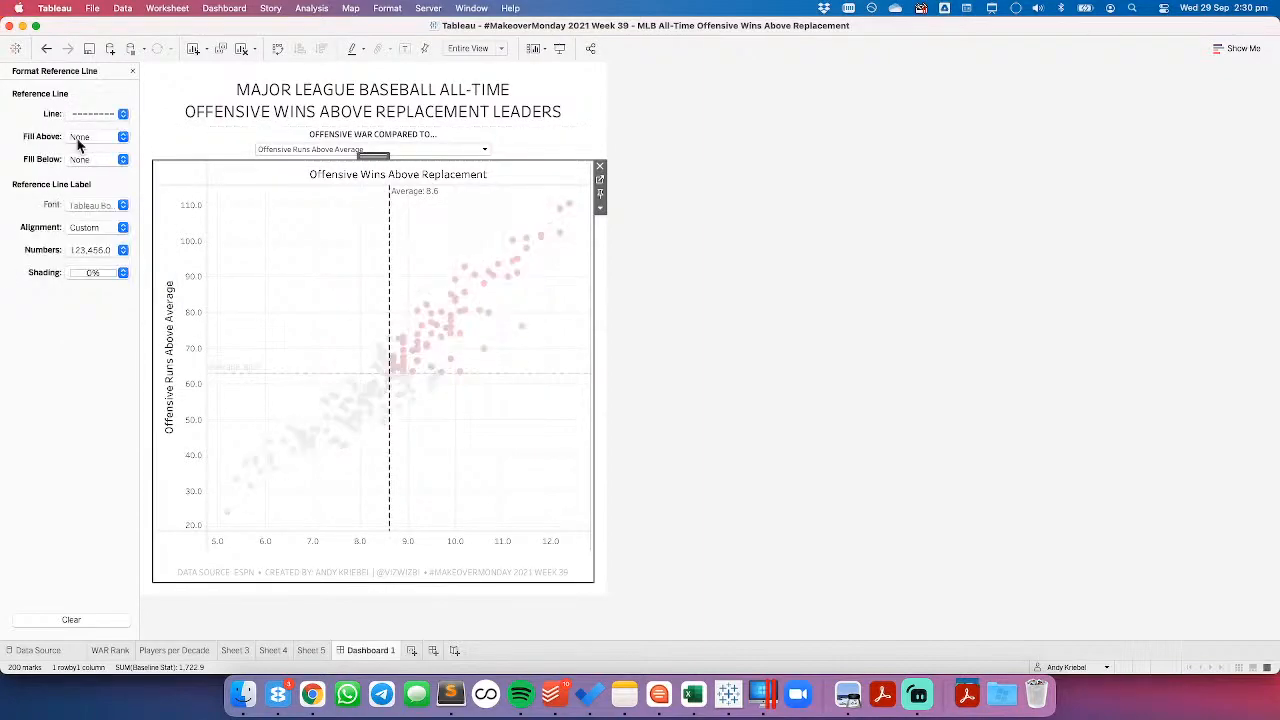
left_click(87, 205)
left_click(96, 246)
left_click(87, 258)
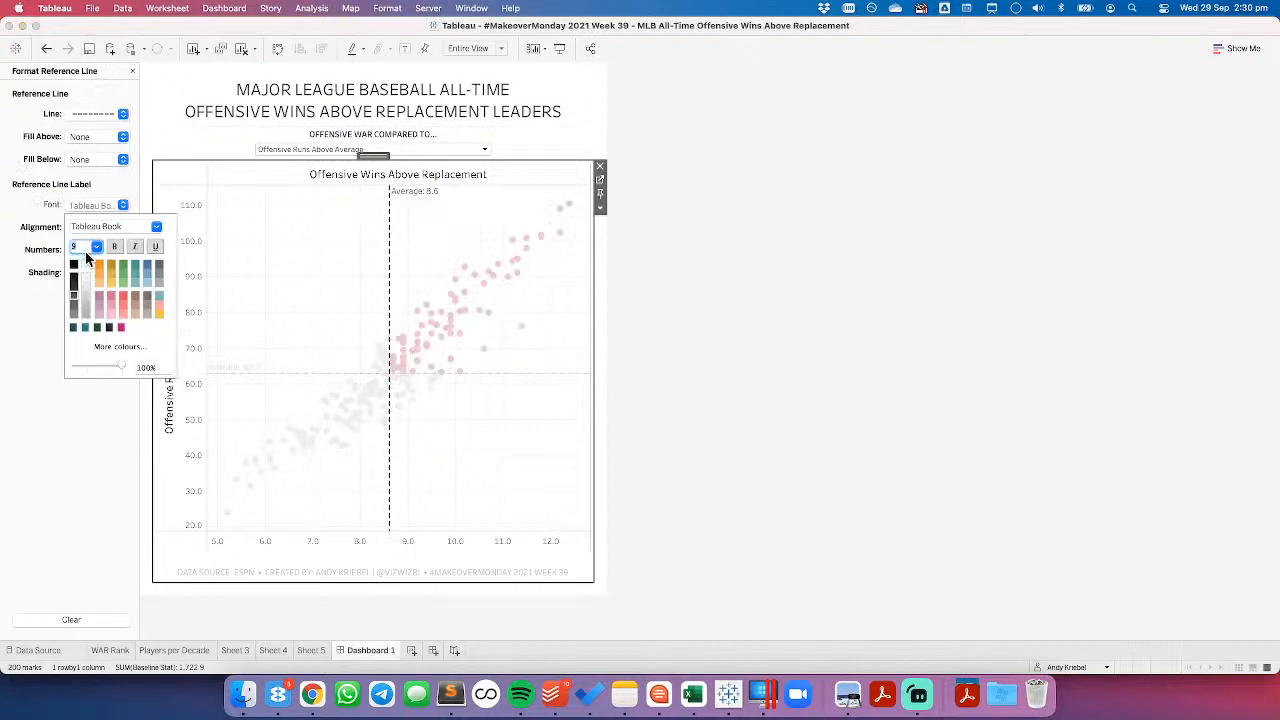
left_click(327, 259)
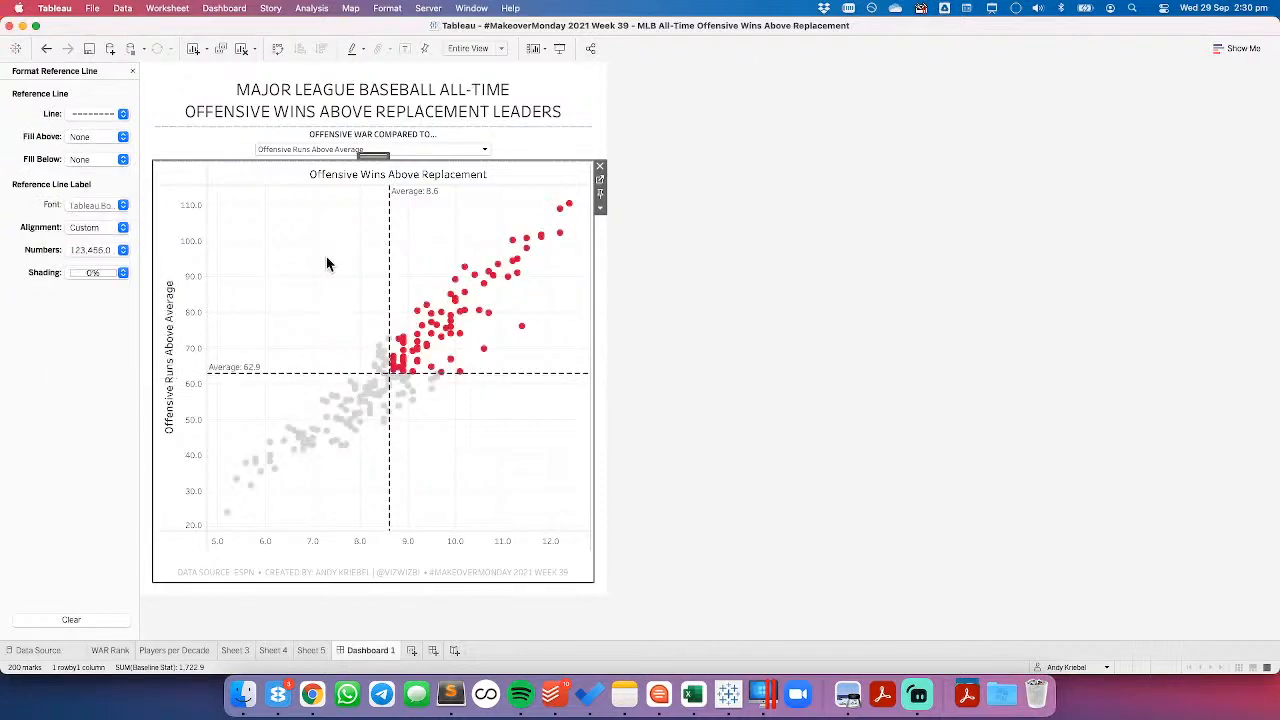
Step: Set the font size of the horizontal average line's label to 8
left_click(255, 376)
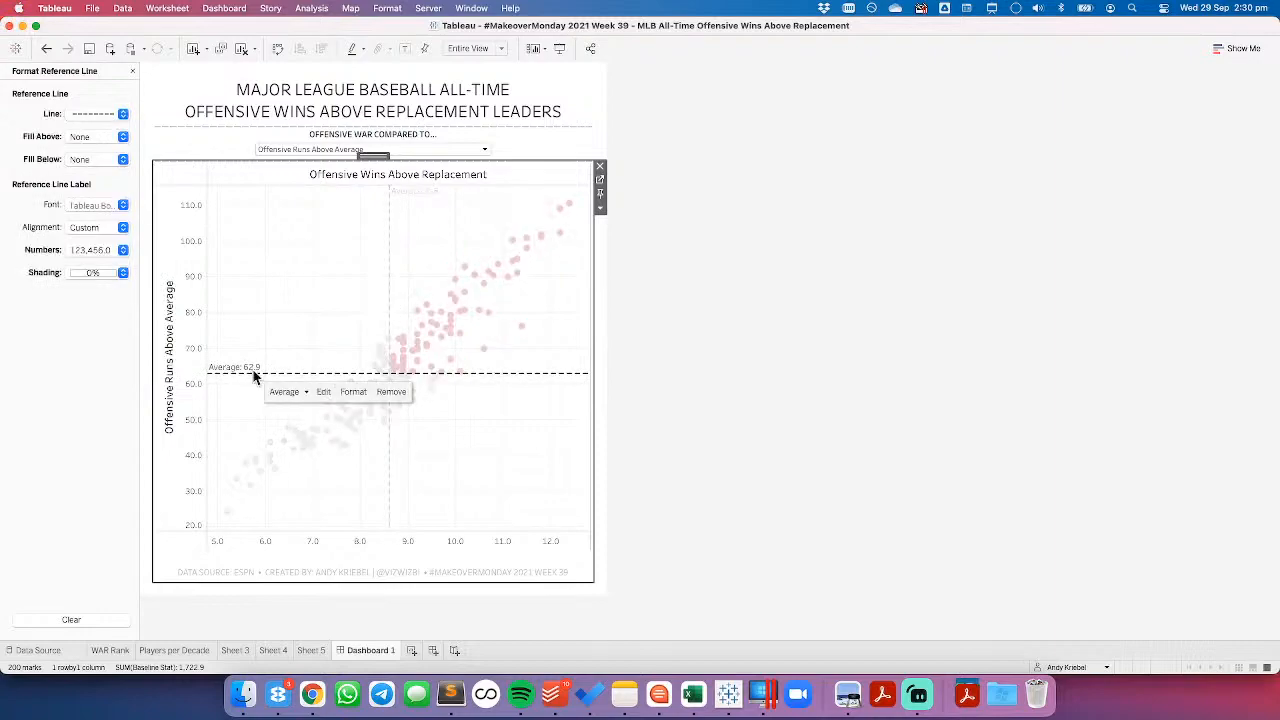
left_click(81, 205)
left_click(96, 249)
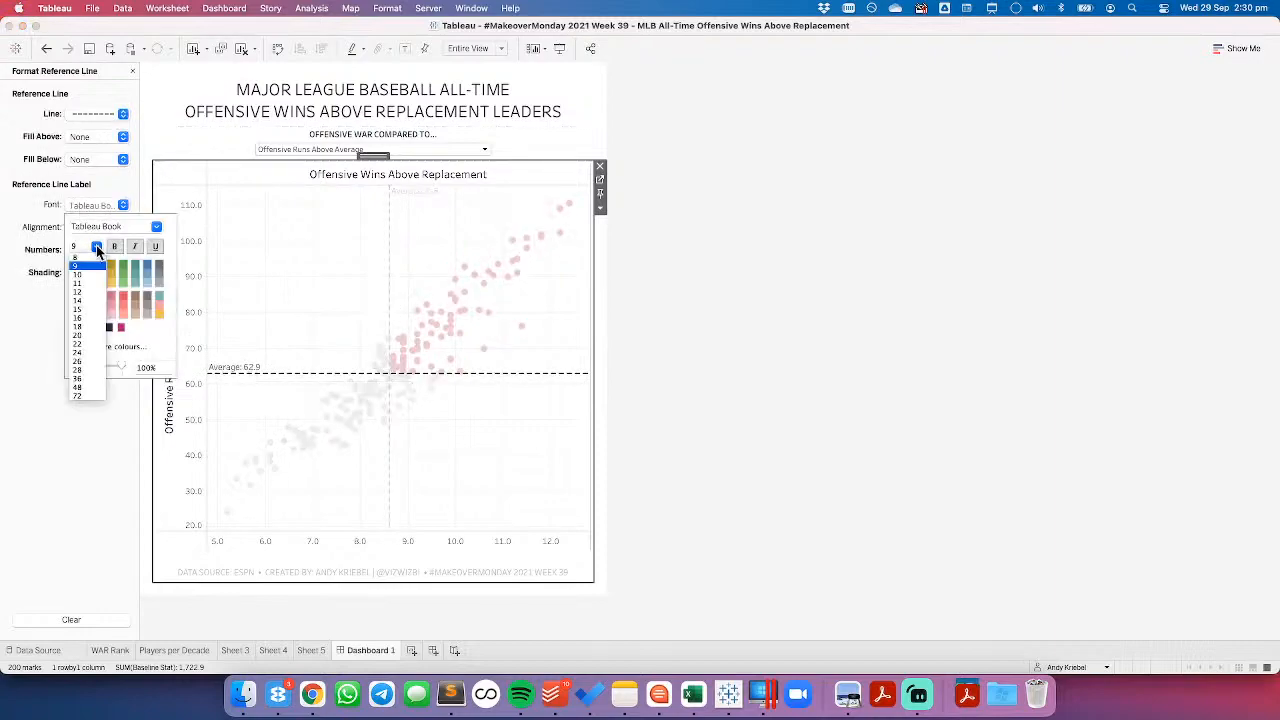
left_click(88, 262)
Step: Set the font size of the vertical average line's label to 8
left_click(410, 192)
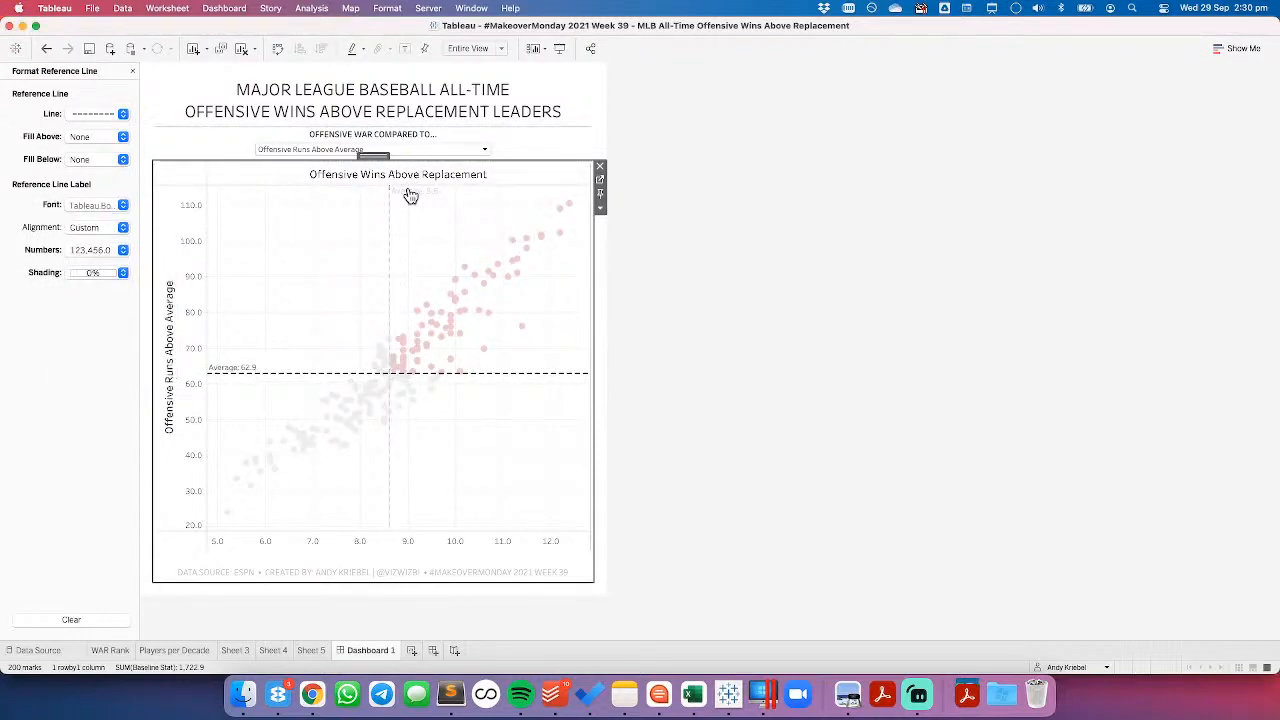
left_click(98, 205)
left_click(98, 249)
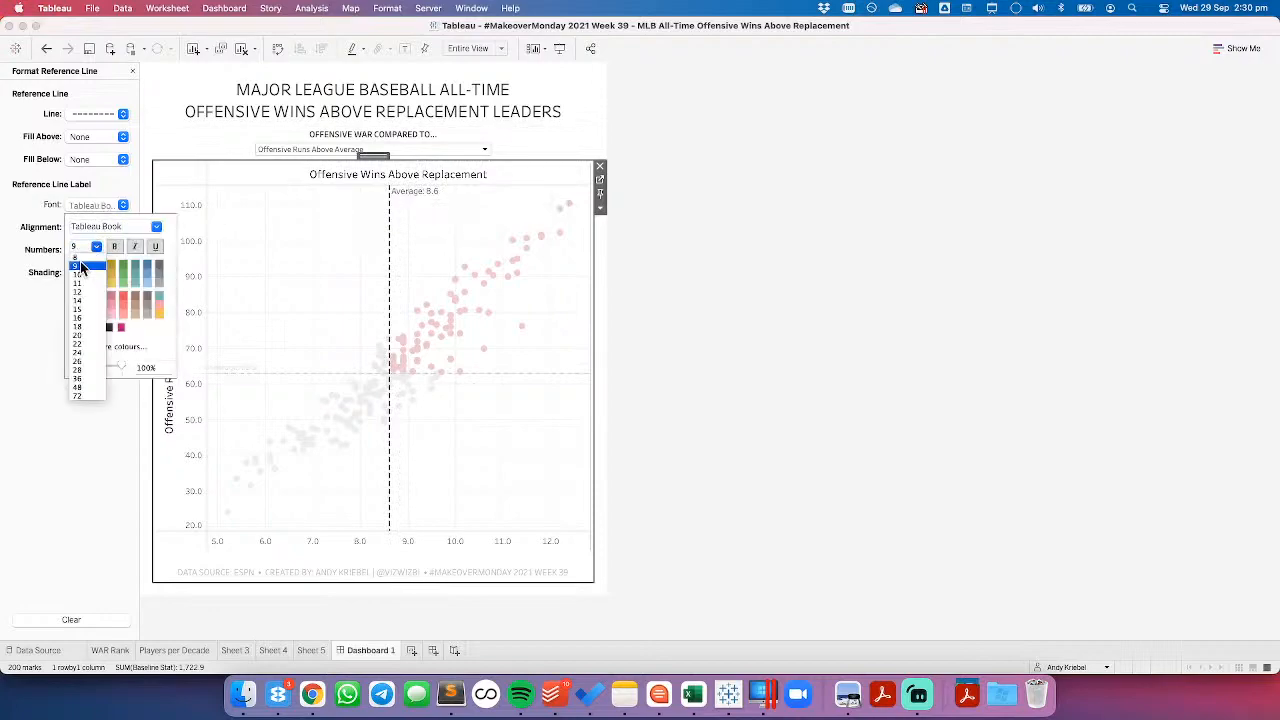
left_click(83, 259)
left_click(324, 249)
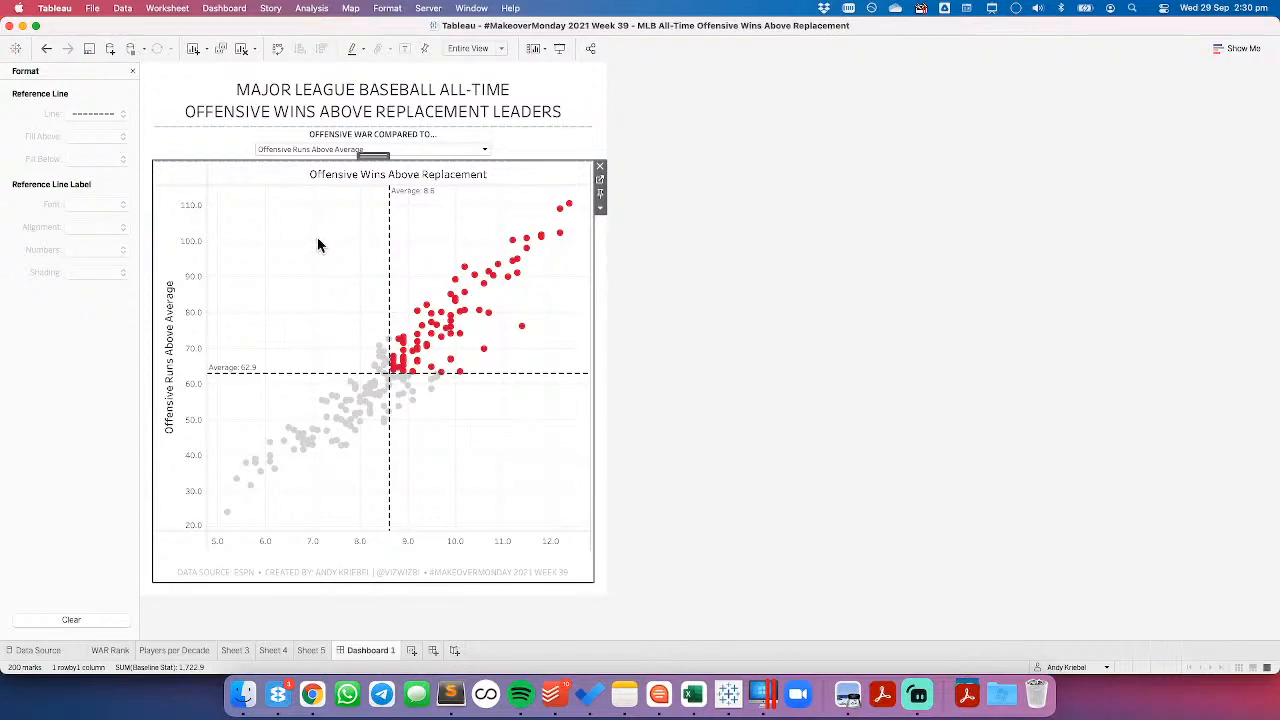
Step: Set the scatter plot's row divider and column divider borders to None for both pane and header
right_click(302, 274)
left_click(328, 335)
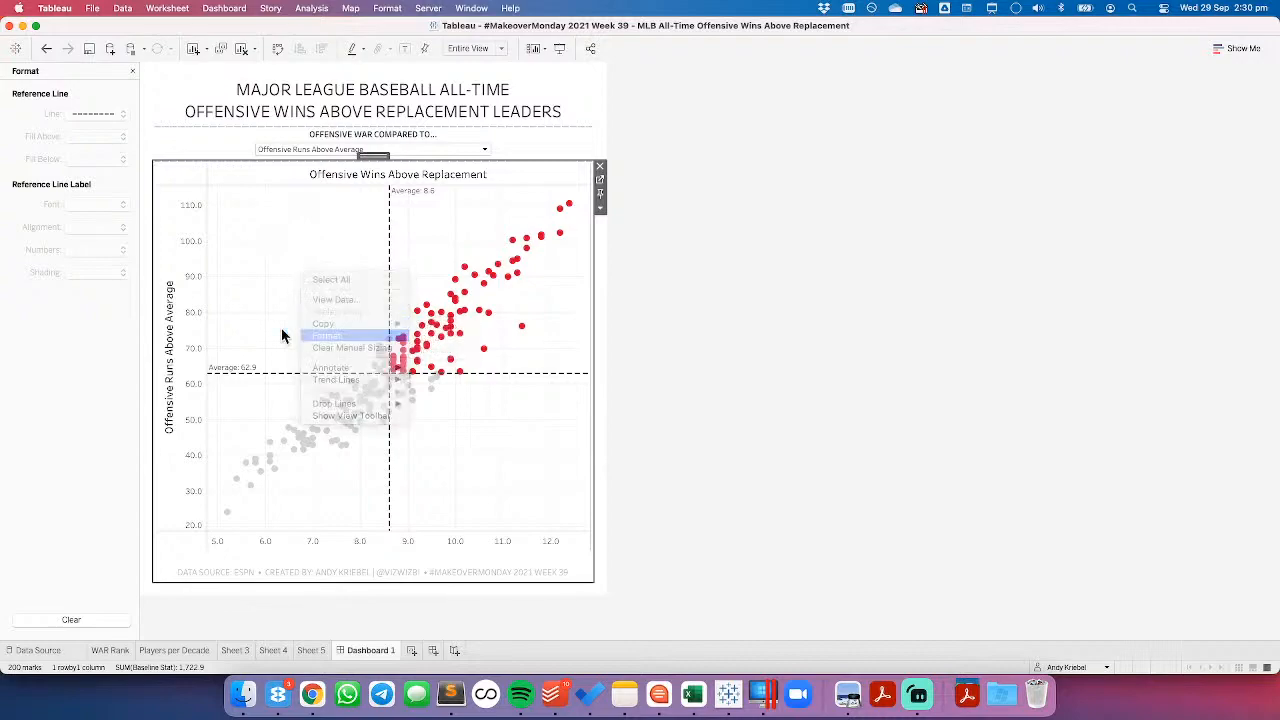
left_click(65, 93)
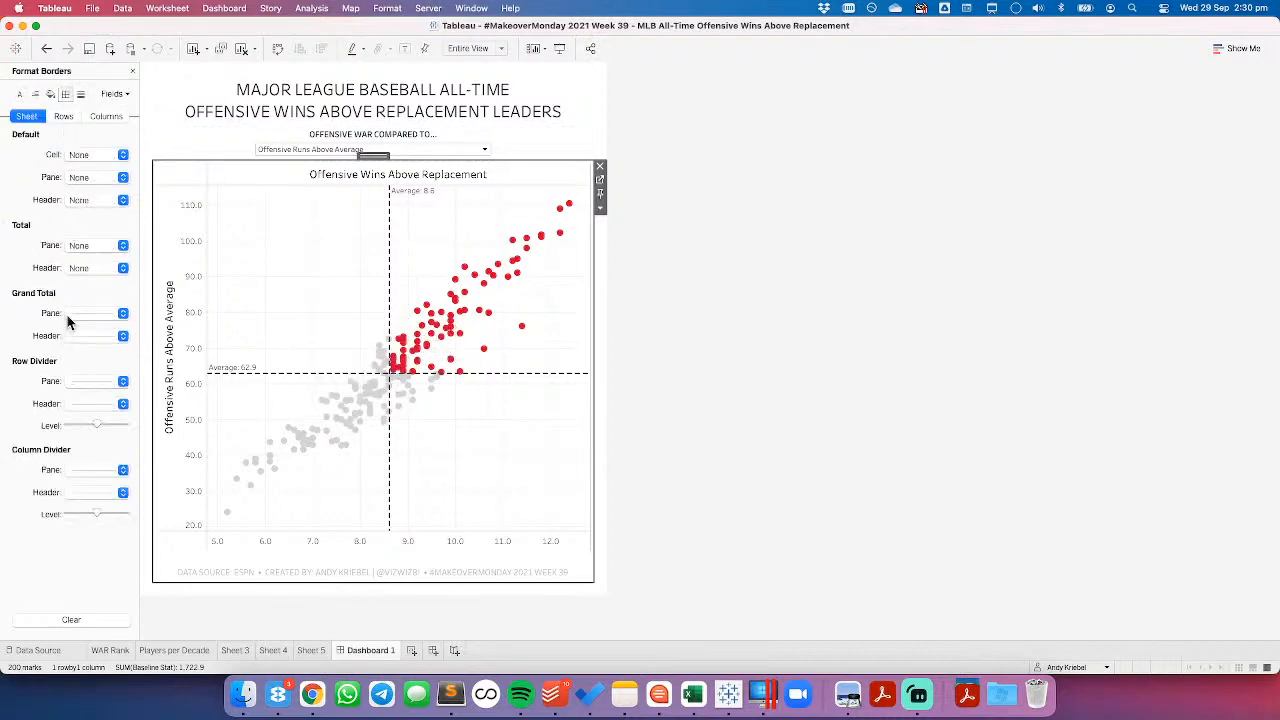
left_click(94, 380)
left_click(100, 401)
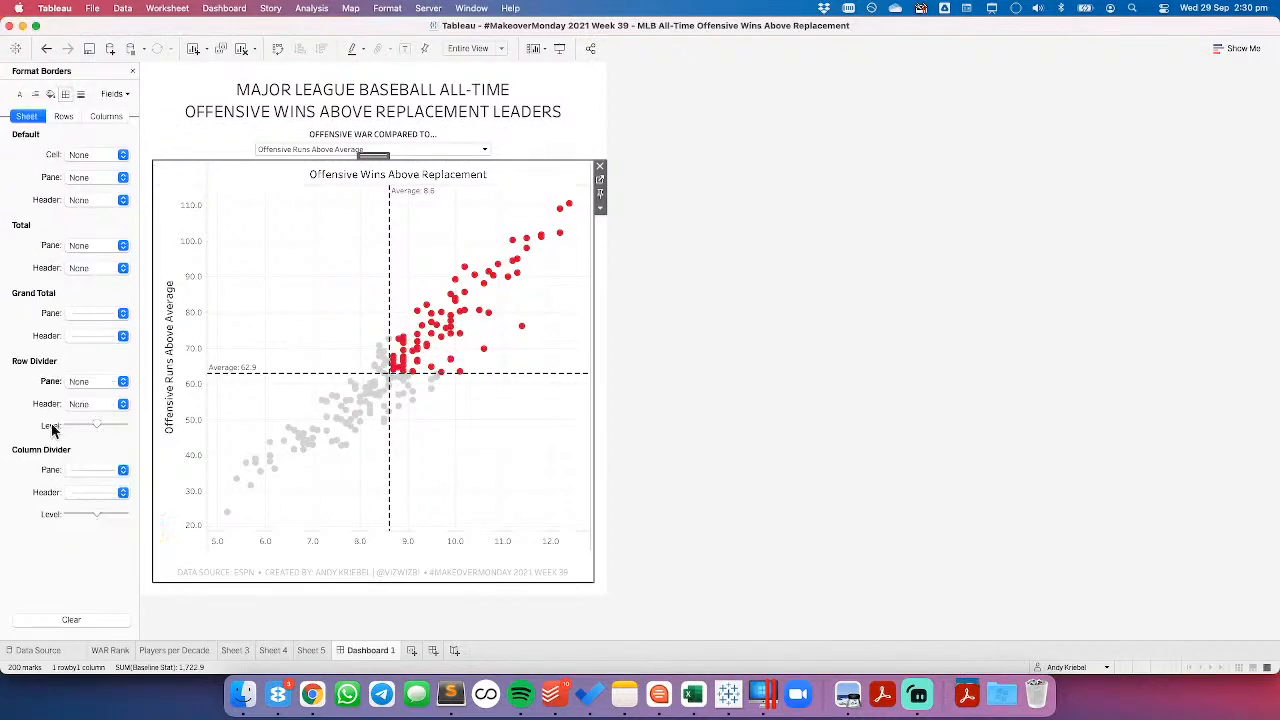
left_click(90, 467)
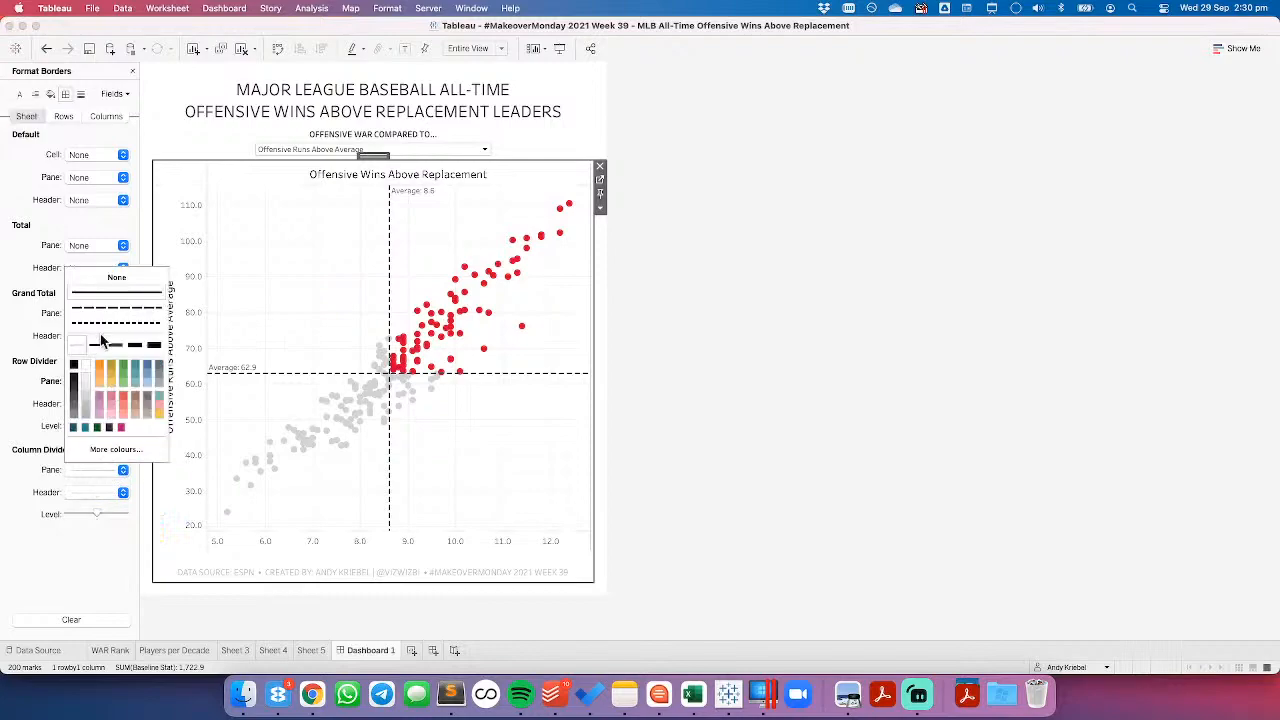
left_click(313, 276)
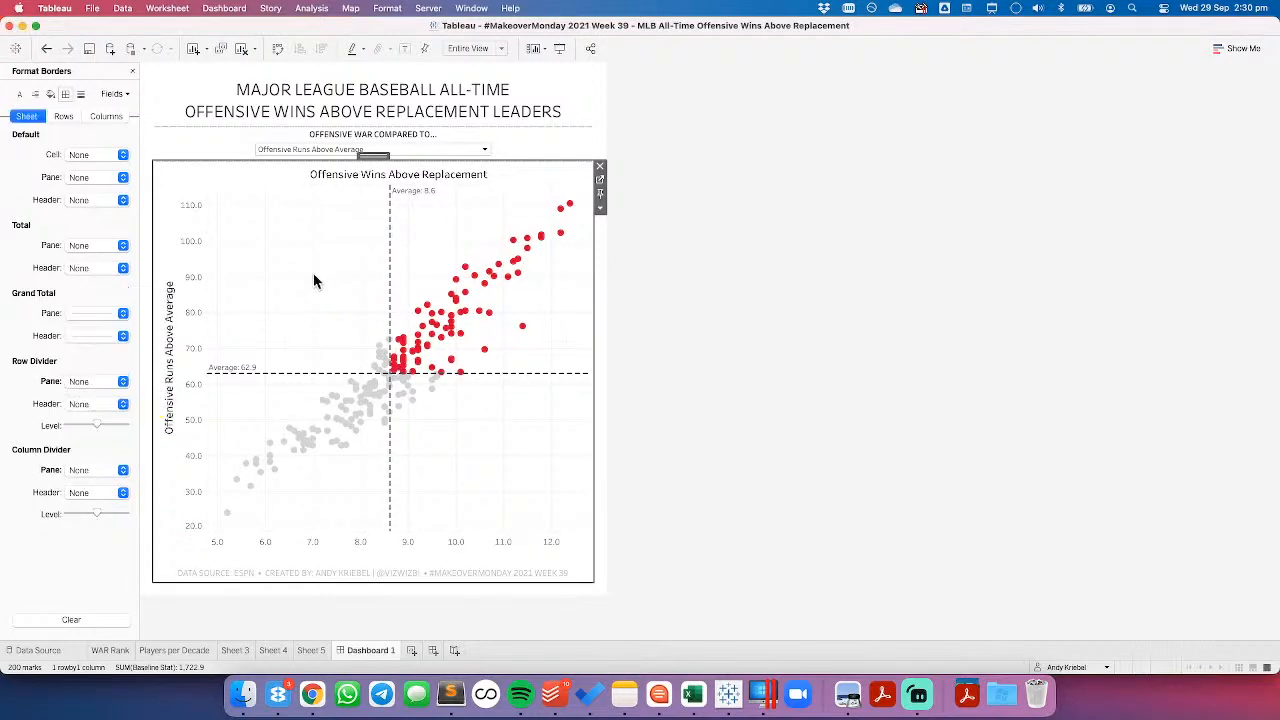
Step: Format the scatter plot's grid lines as thin dotted light grey lines at 100% opacity
left_click(80, 93)
left_click(86, 155)
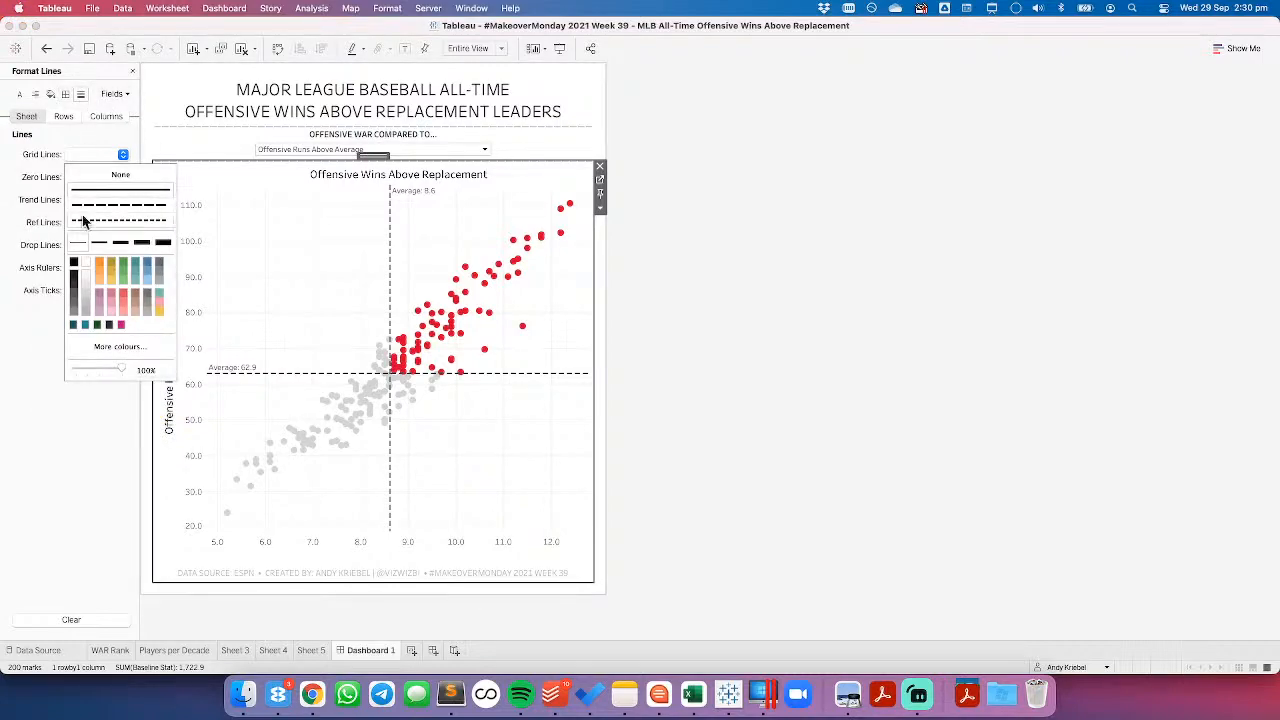
left_click(86, 276)
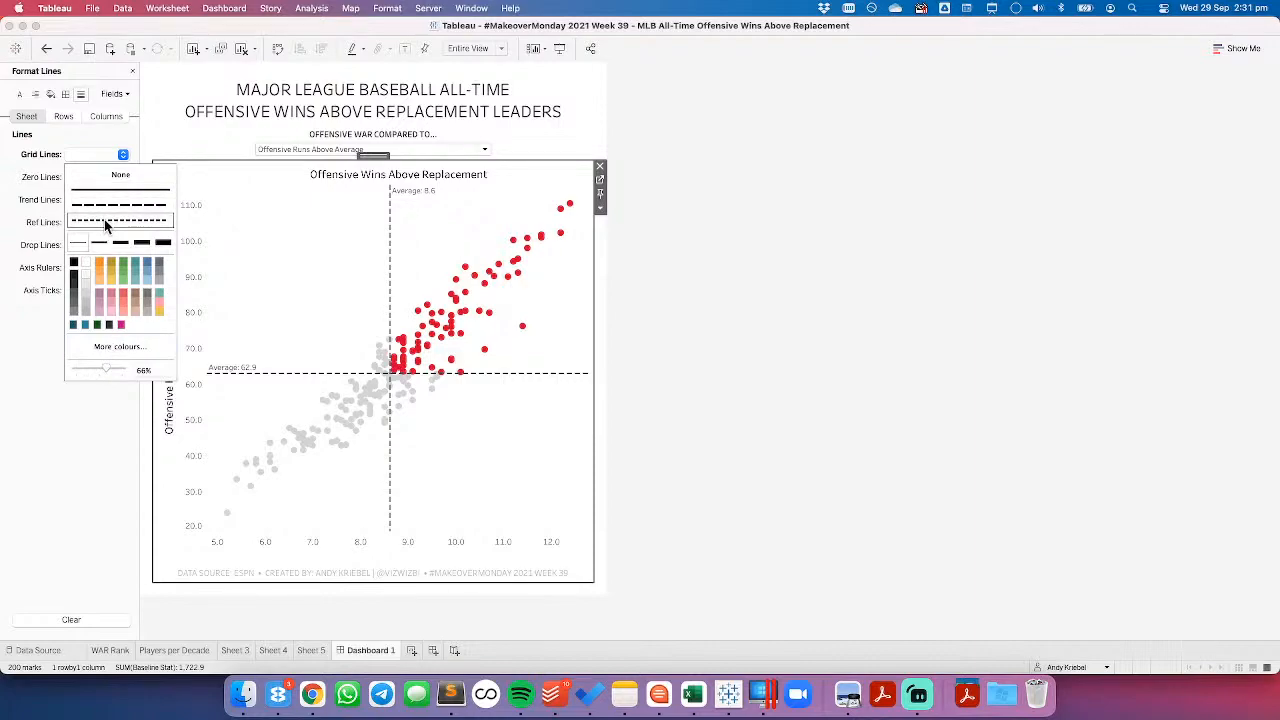
left_click_drag(107, 368, 130, 368)
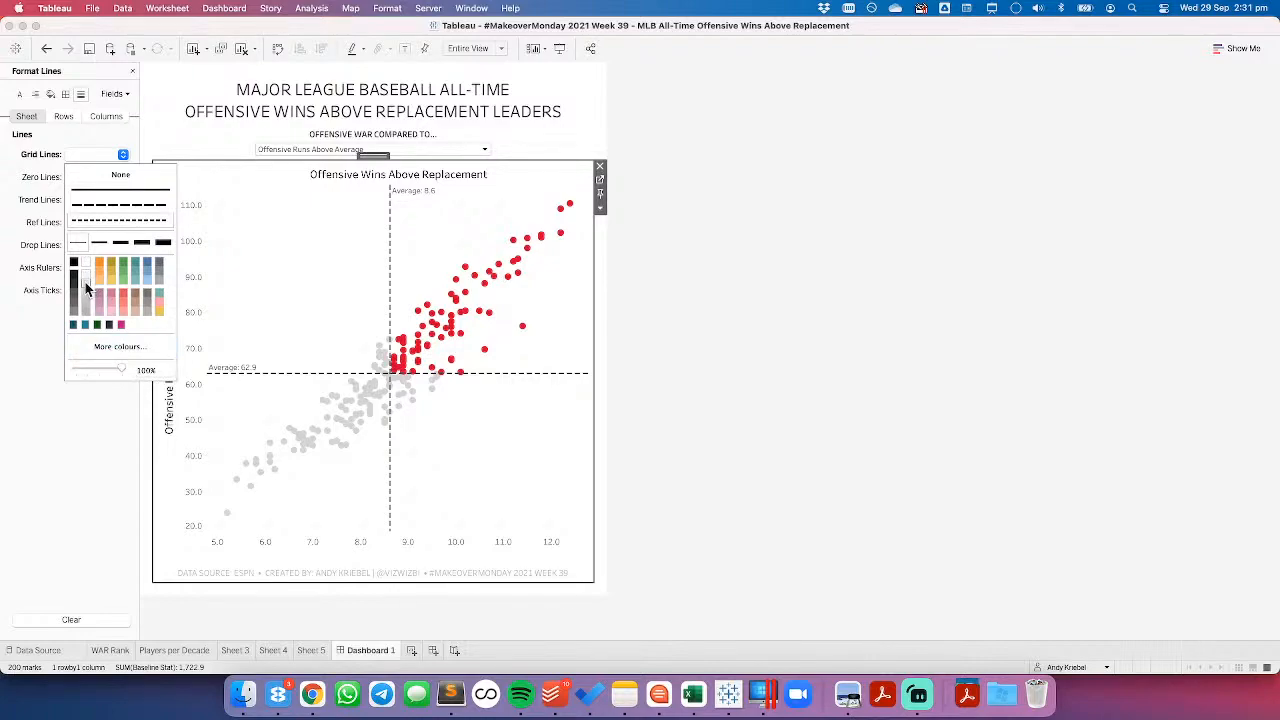
left_click(724, 323)
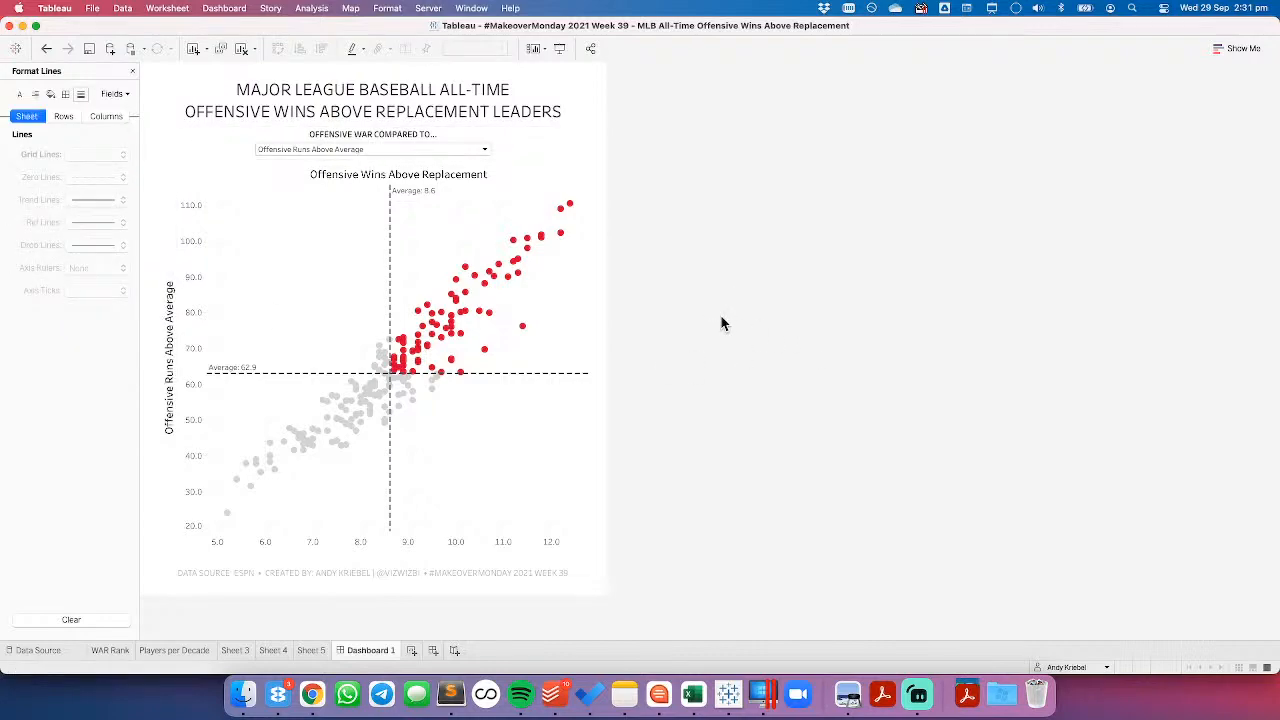
Step: Switch the comparison statistic to Offensive Wins Above Average, Batting Runs From Weighted Runs Above Average, and finally Average Team Runs Per Game With Player
left_click(391, 155)
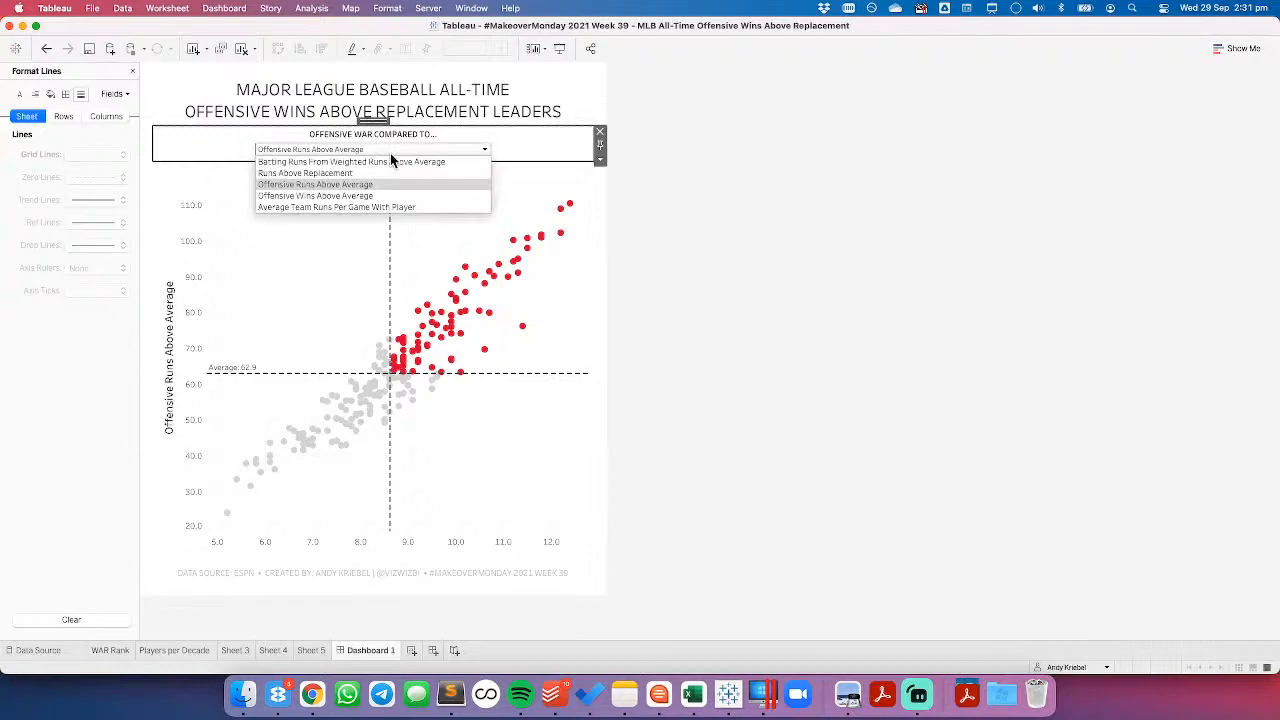
left_click(377, 198)
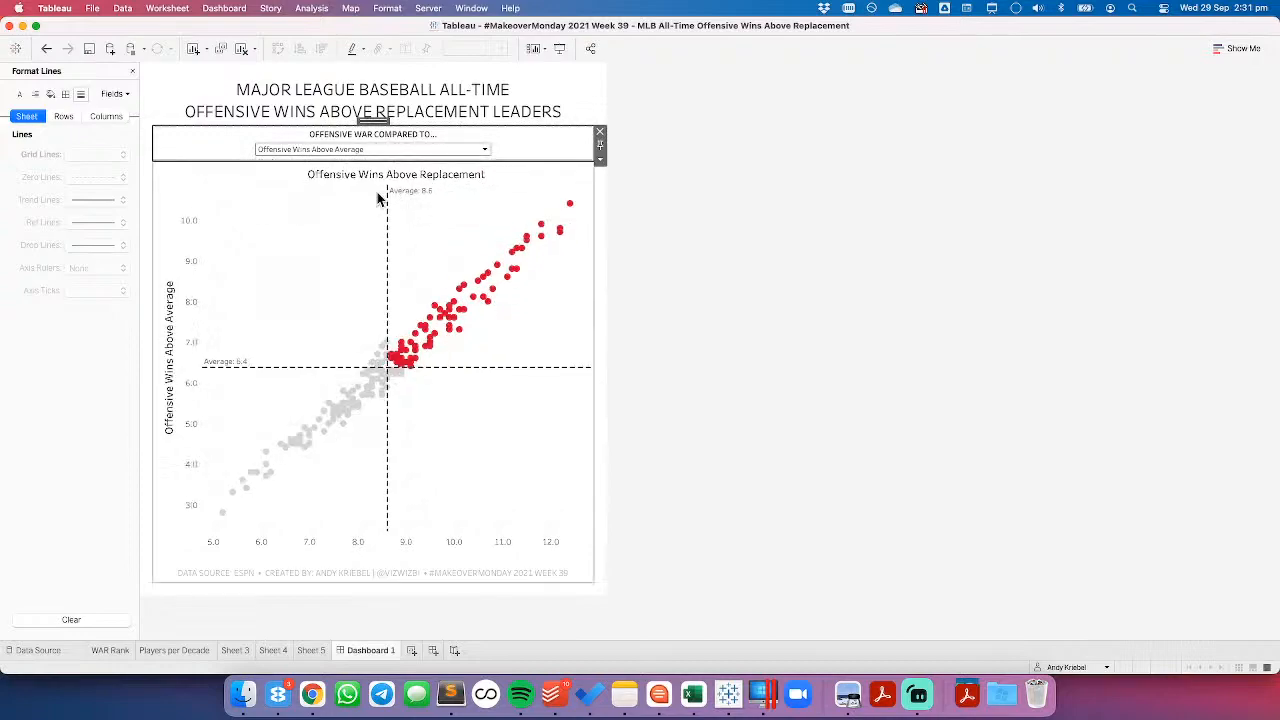
left_click(373, 149)
left_click(371, 163)
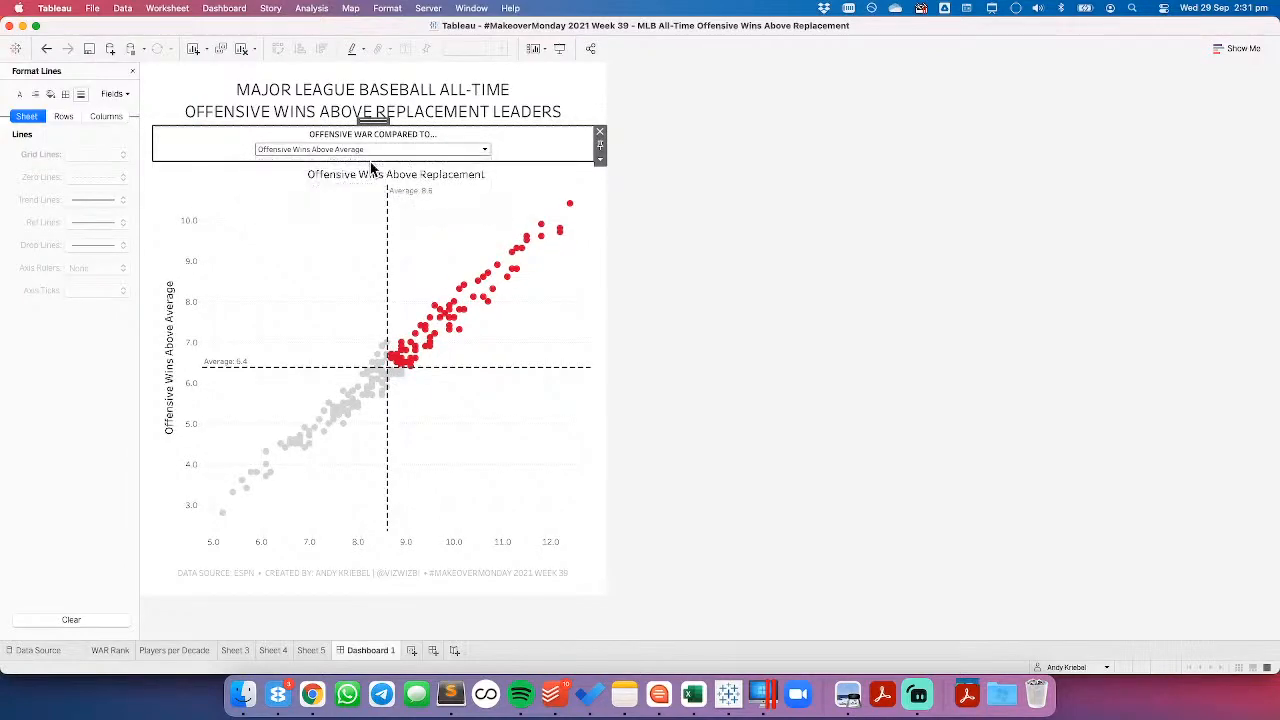
left_click(371, 150)
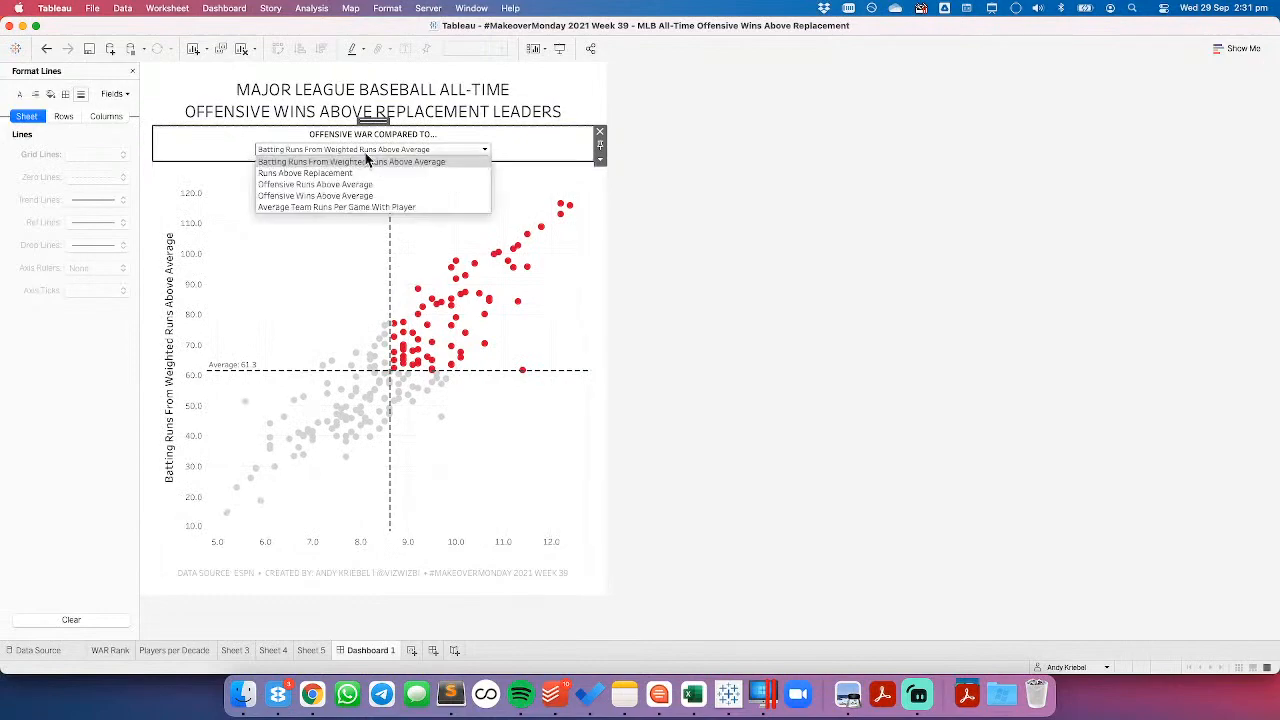
left_click(363, 205)
left_click(527, 217)
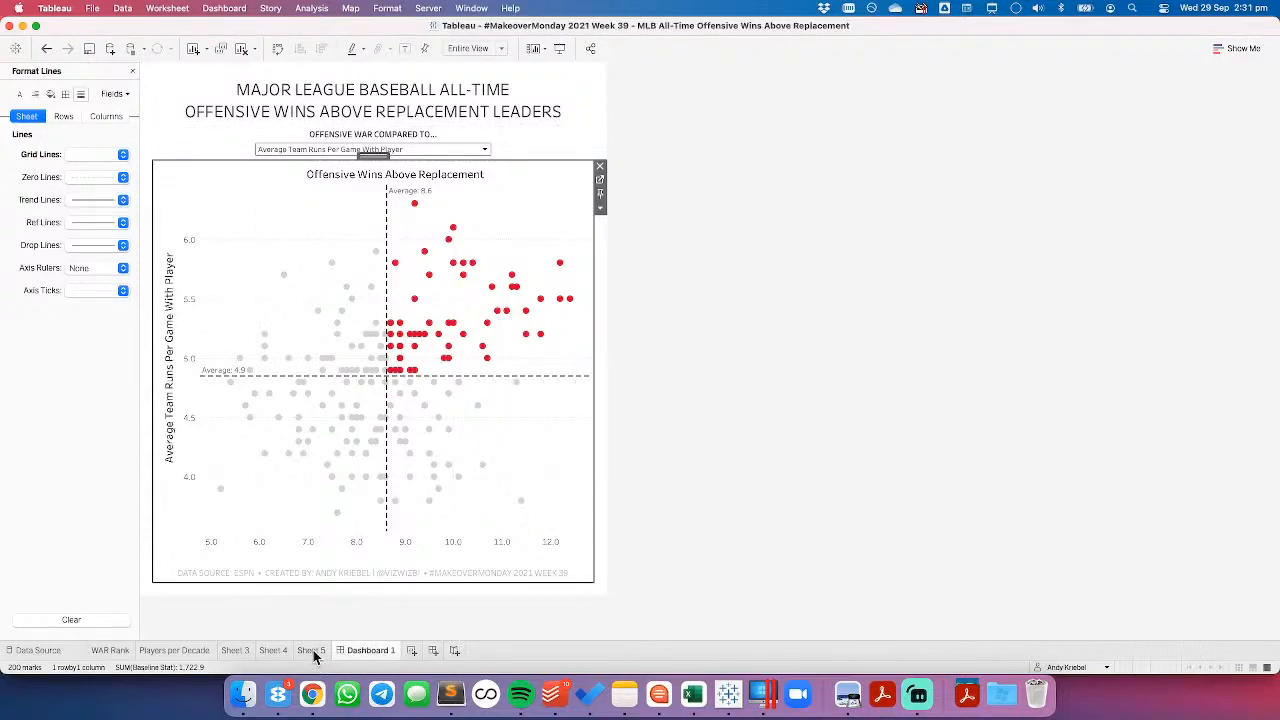
Step: Check the Sheet 4 scatter plot and its summary title, and add a new blank worksheet
left_click(284, 650)
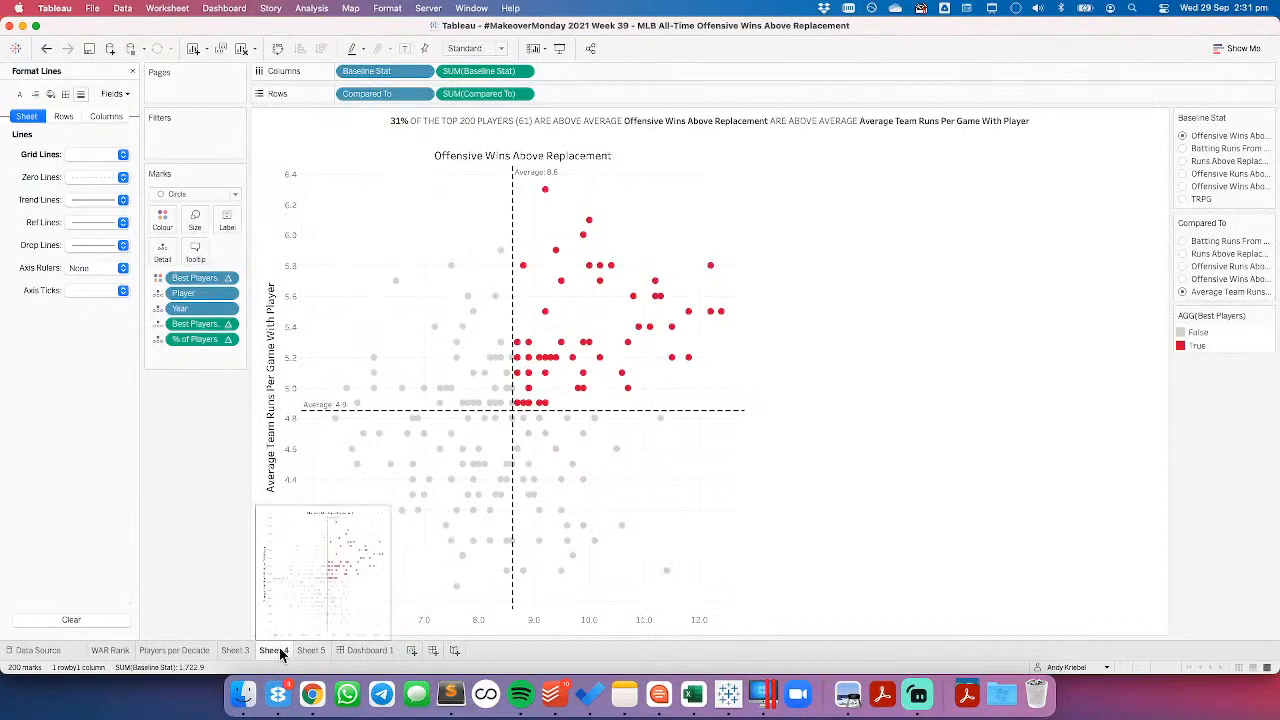
left_click(412, 652)
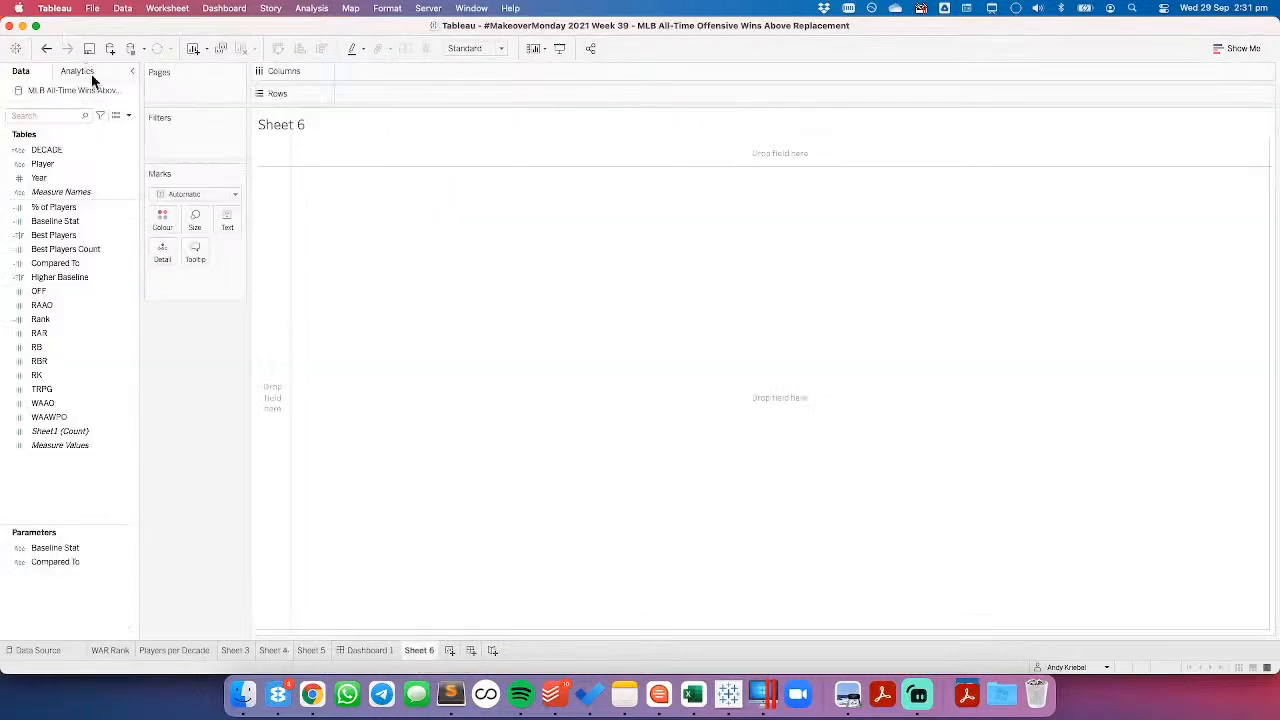
Step: Build a table on the new sheet with Player and Year as rows and Best Players Count as the displayed value
left_click(54, 236)
left_click_drag(49, 172, 512, 93)
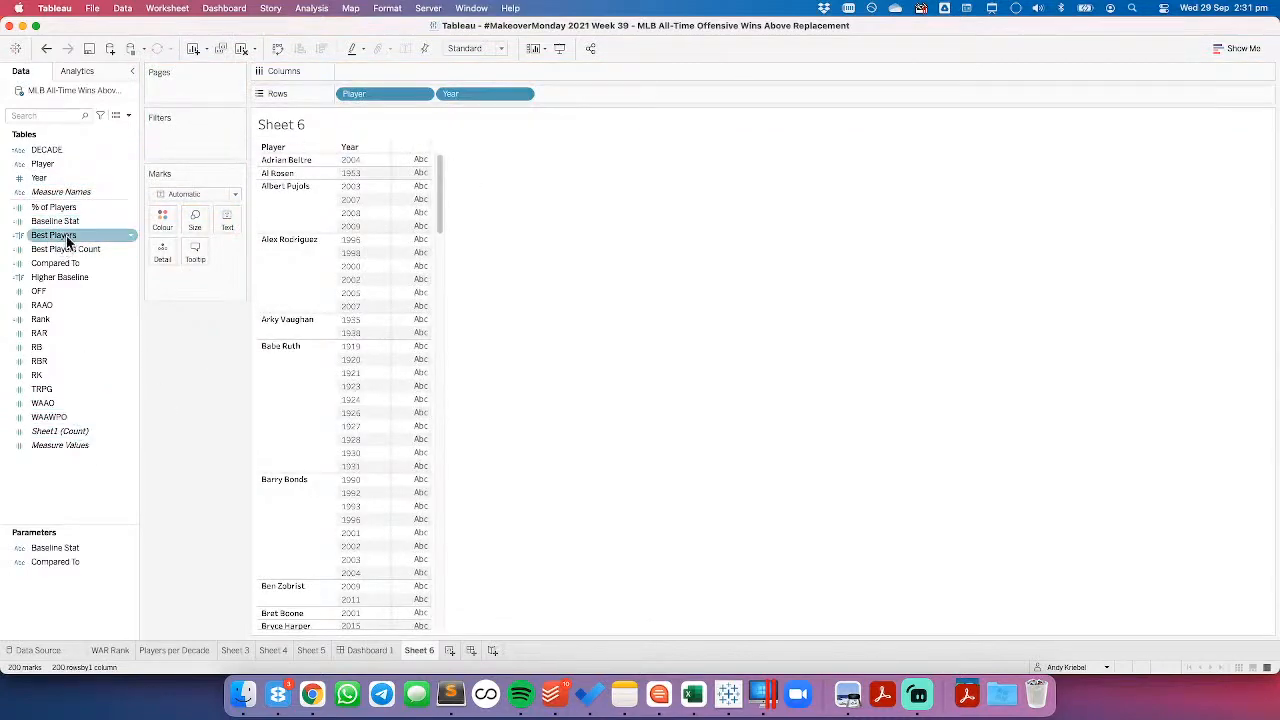
left_click_drag(66, 248, 402, 270)
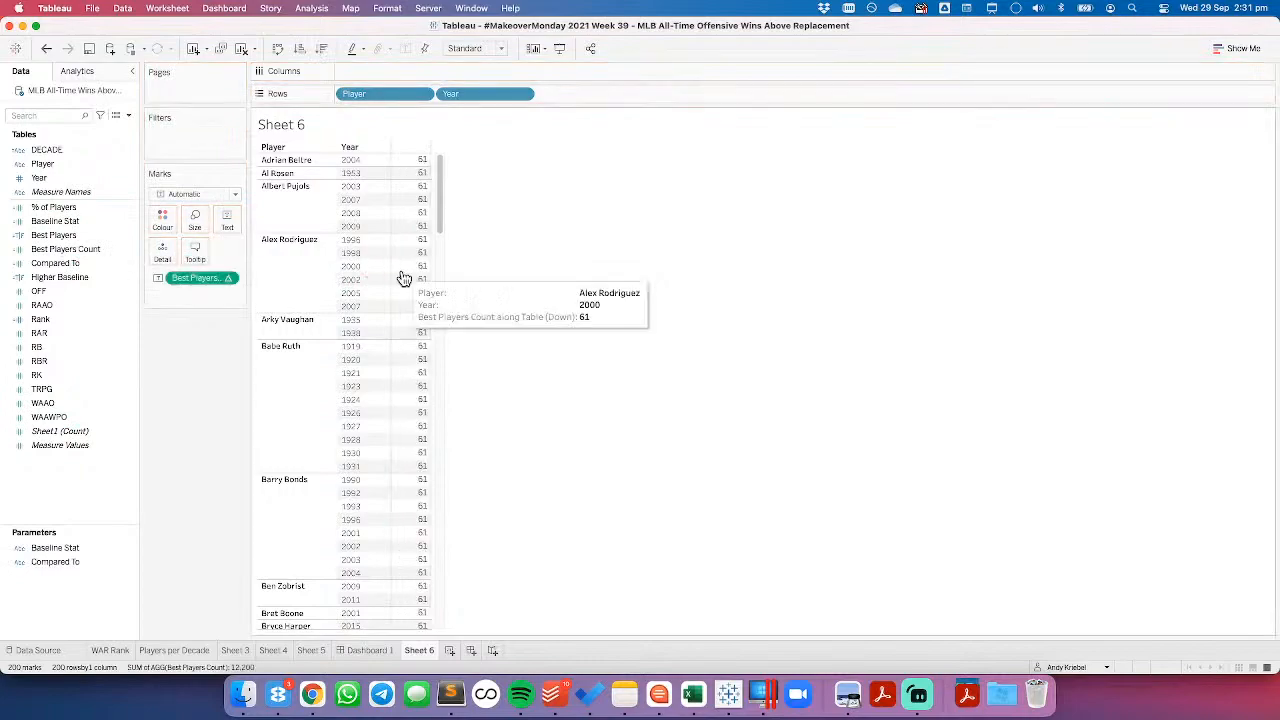
Step: Edit the Best Players Count table calculation so it and its nested Best Players calculation compute using the specific dimensions Player and Year
left_click(229, 280)
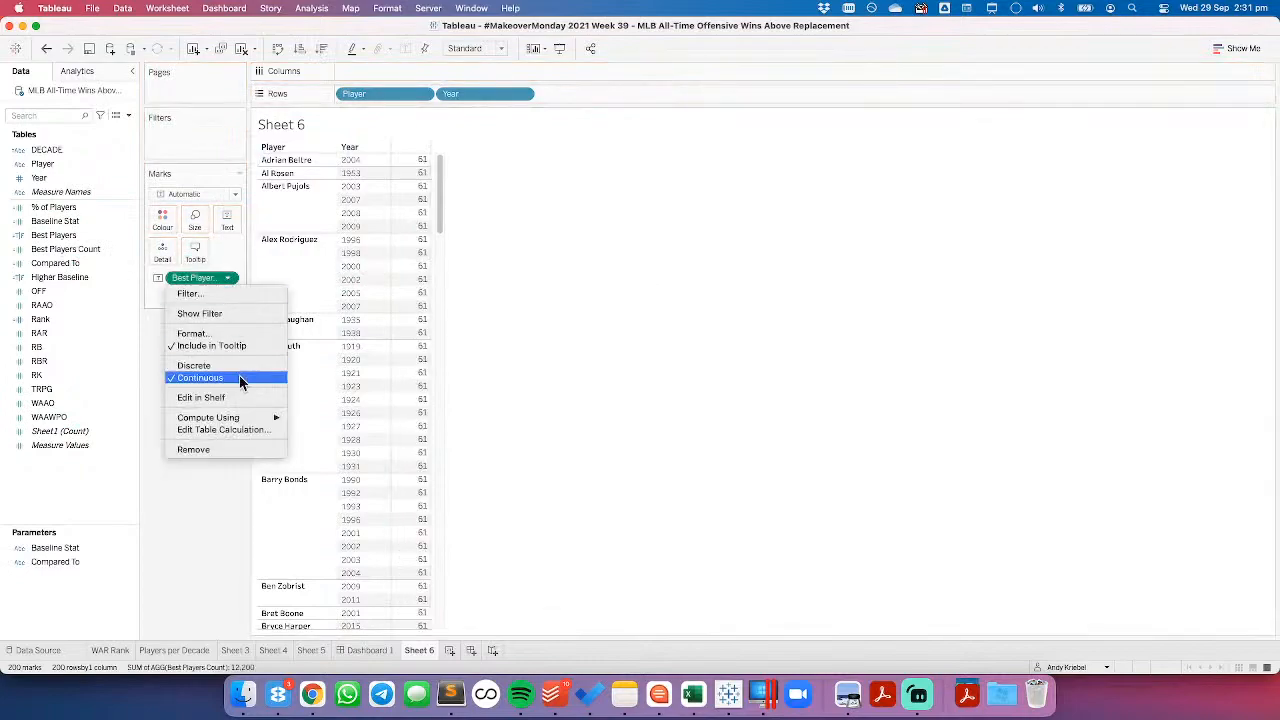
left_click(250, 428)
left_click(612, 158)
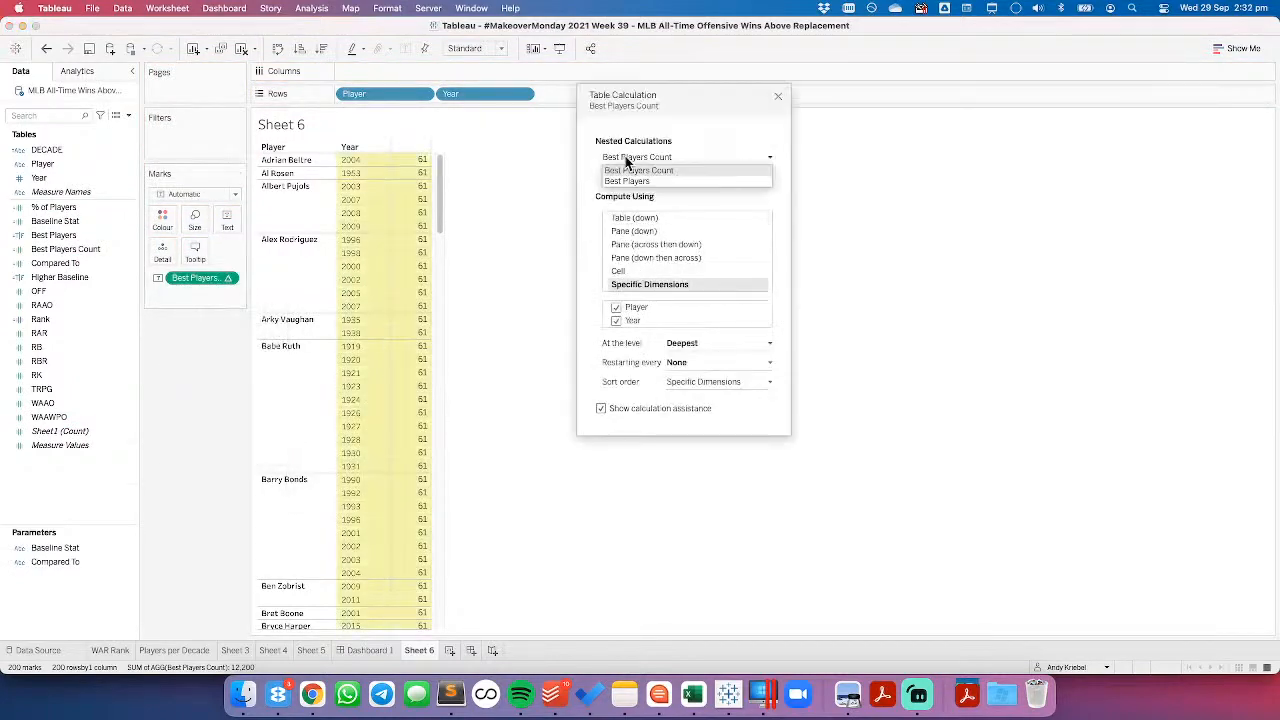
left_click(631, 178)
left_click(632, 285)
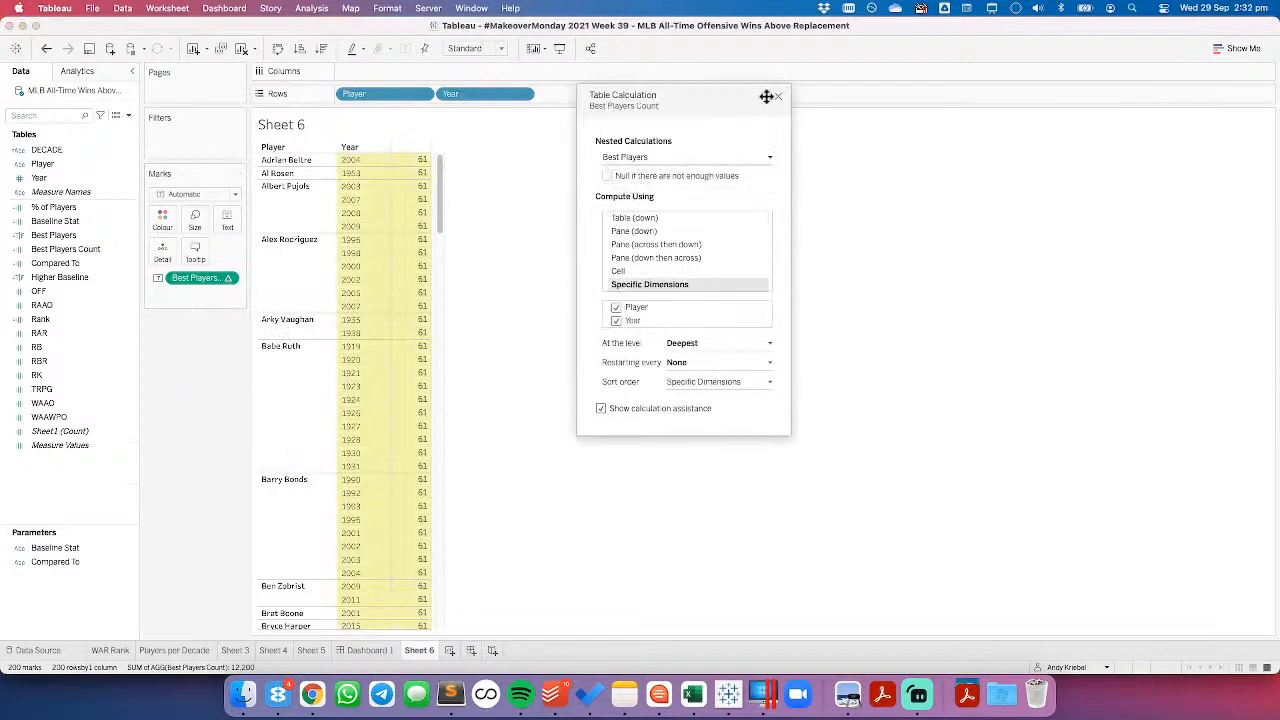
left_click(778, 95)
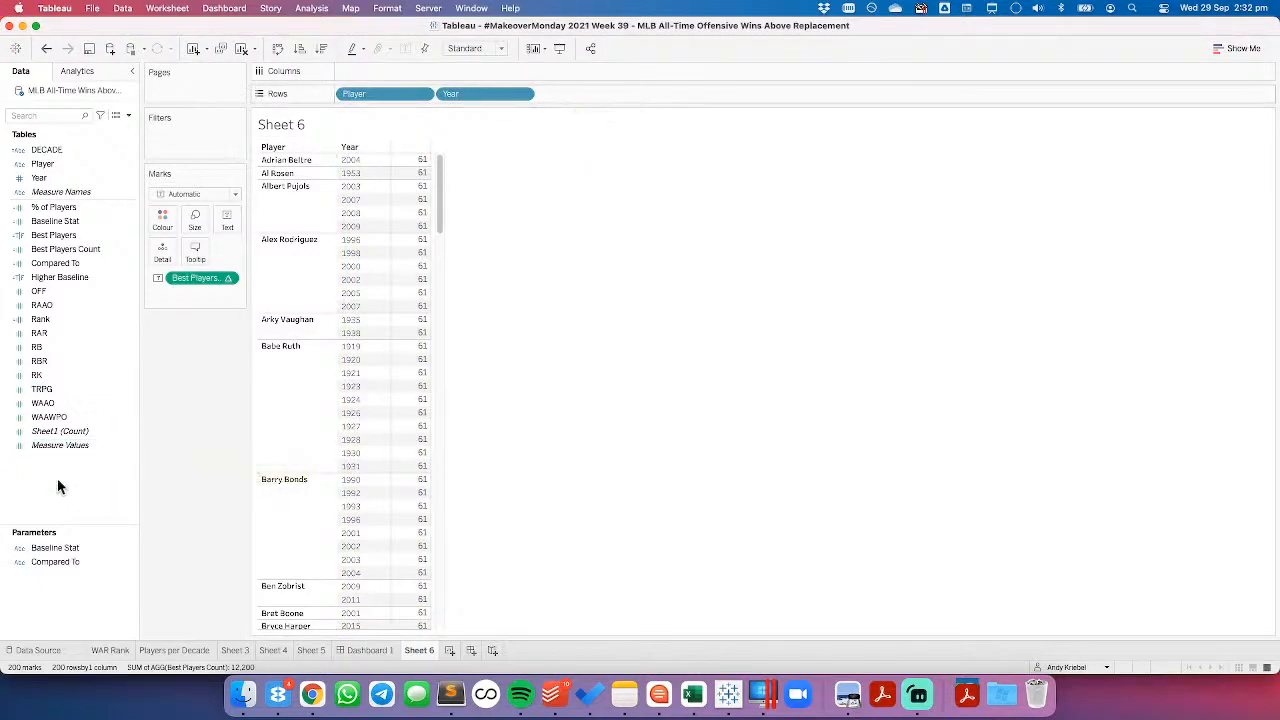
Step: Add an ad hoc INDEX() calculation to the rows after Year
double_click(576, 95)
left_click(556, 187)
double_click(594, 95)
type("INE")
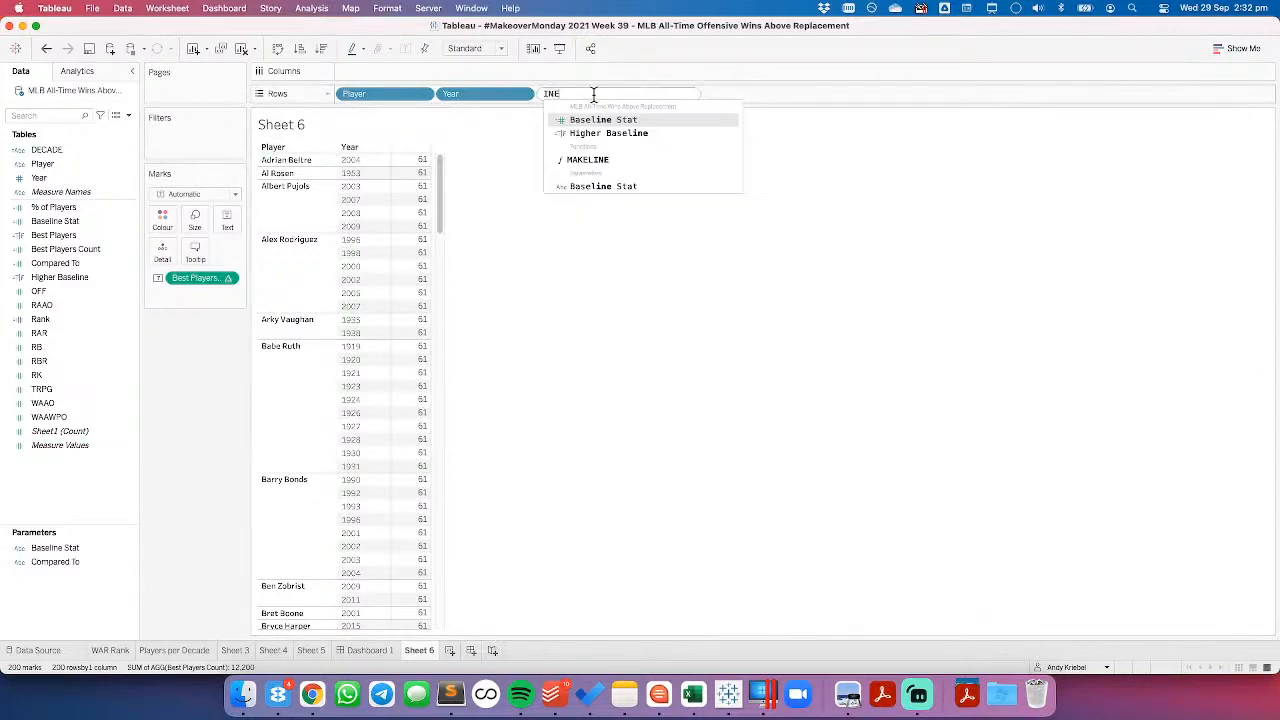
key("BackSpace")
type("DEX()")
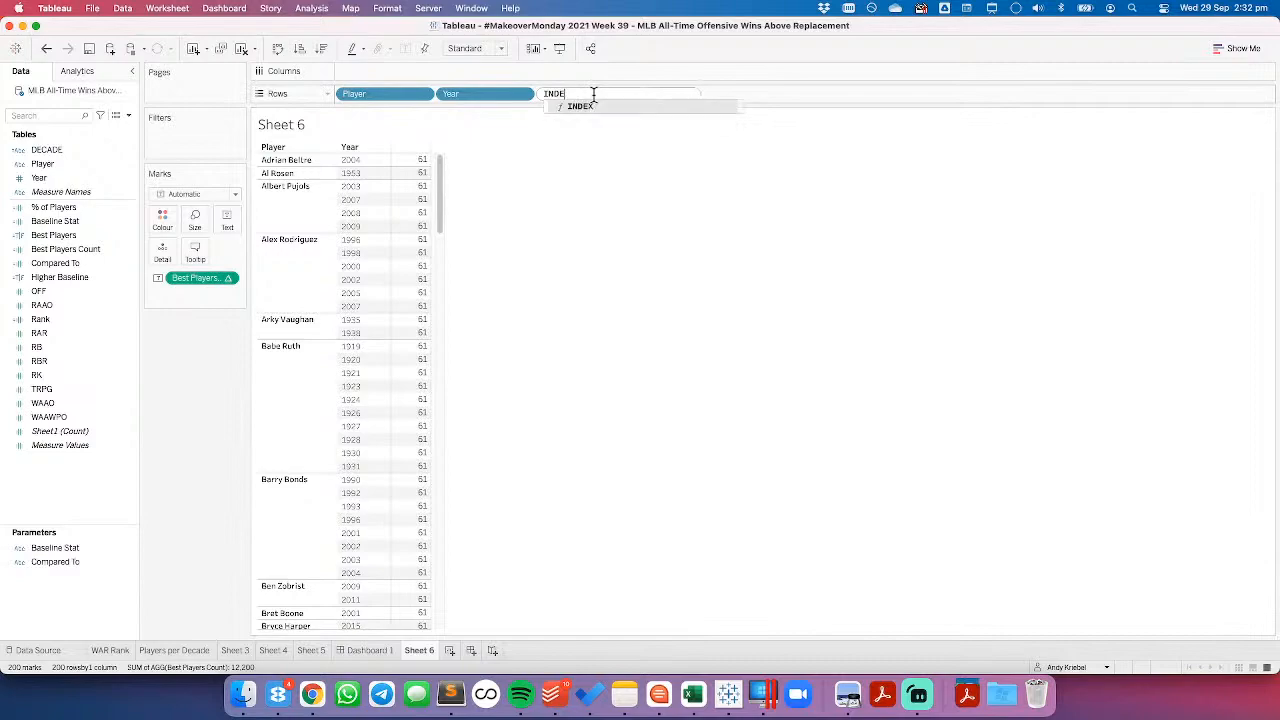
type("=0")
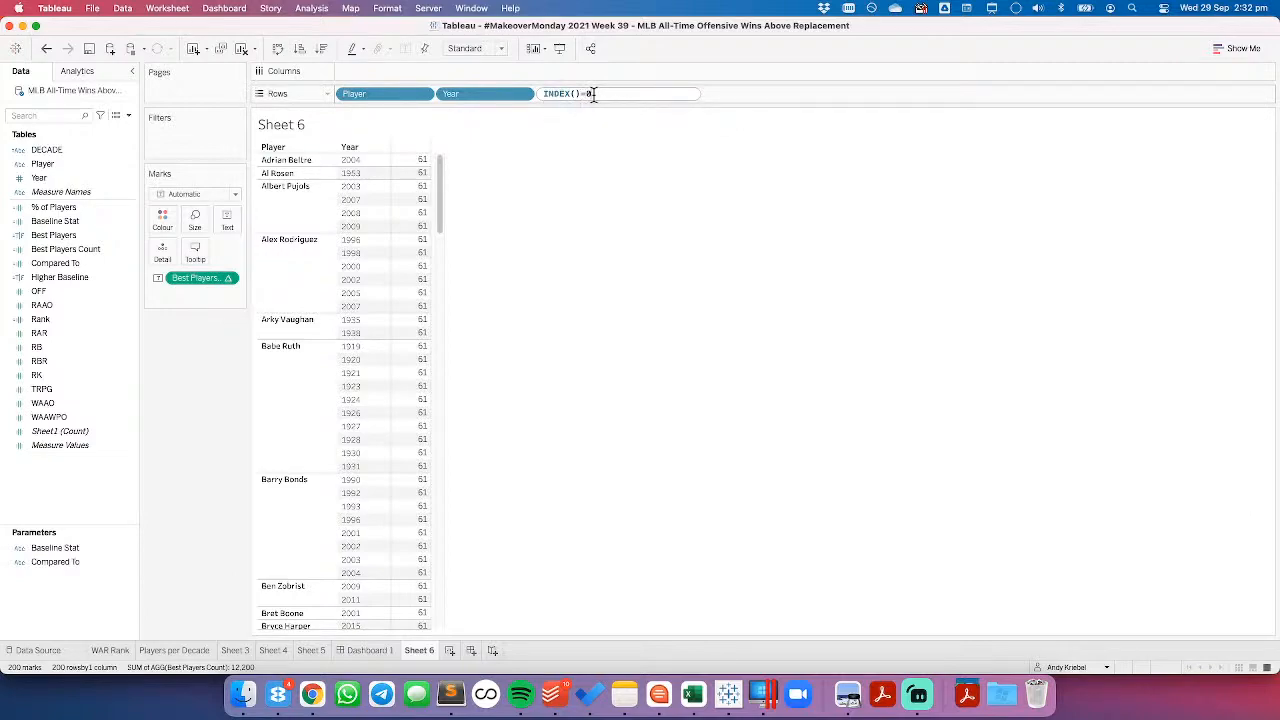
key("BackSpace")
key("BackSpace")
key("Return")
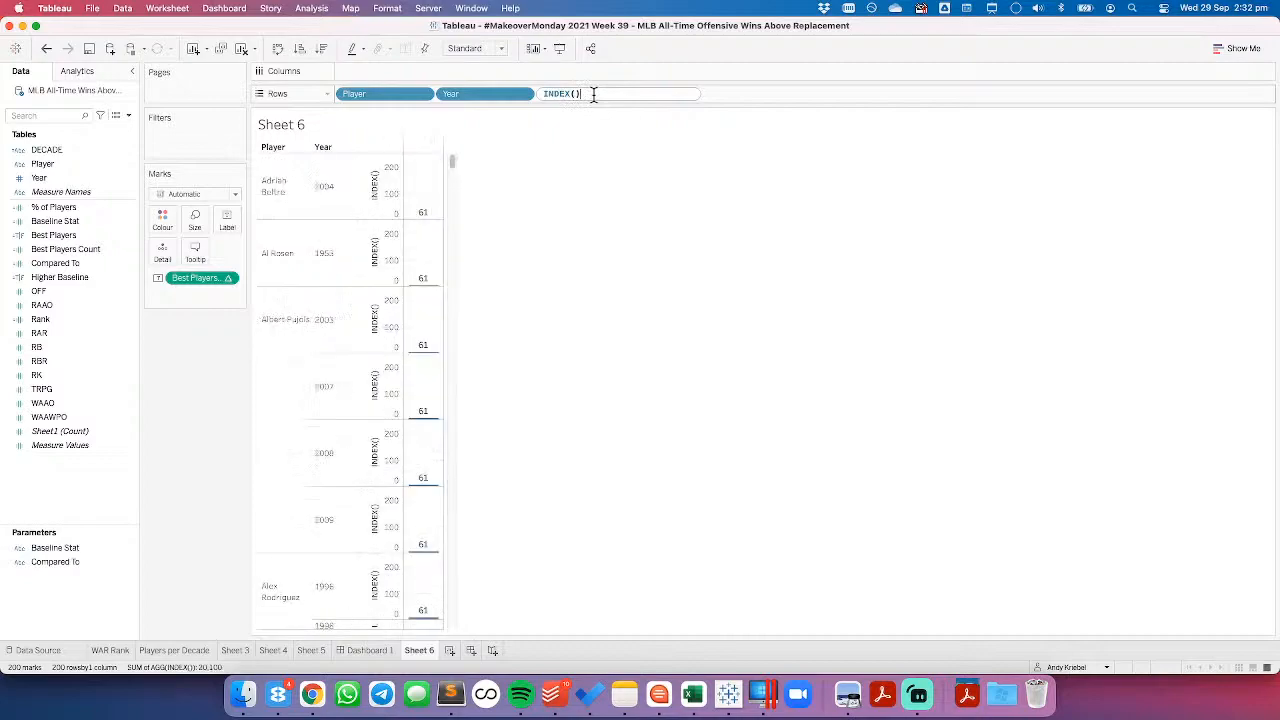
Step: Set the INDEX() table calculation to compute using the specific dimensions Player and Year
left_click(623, 95)
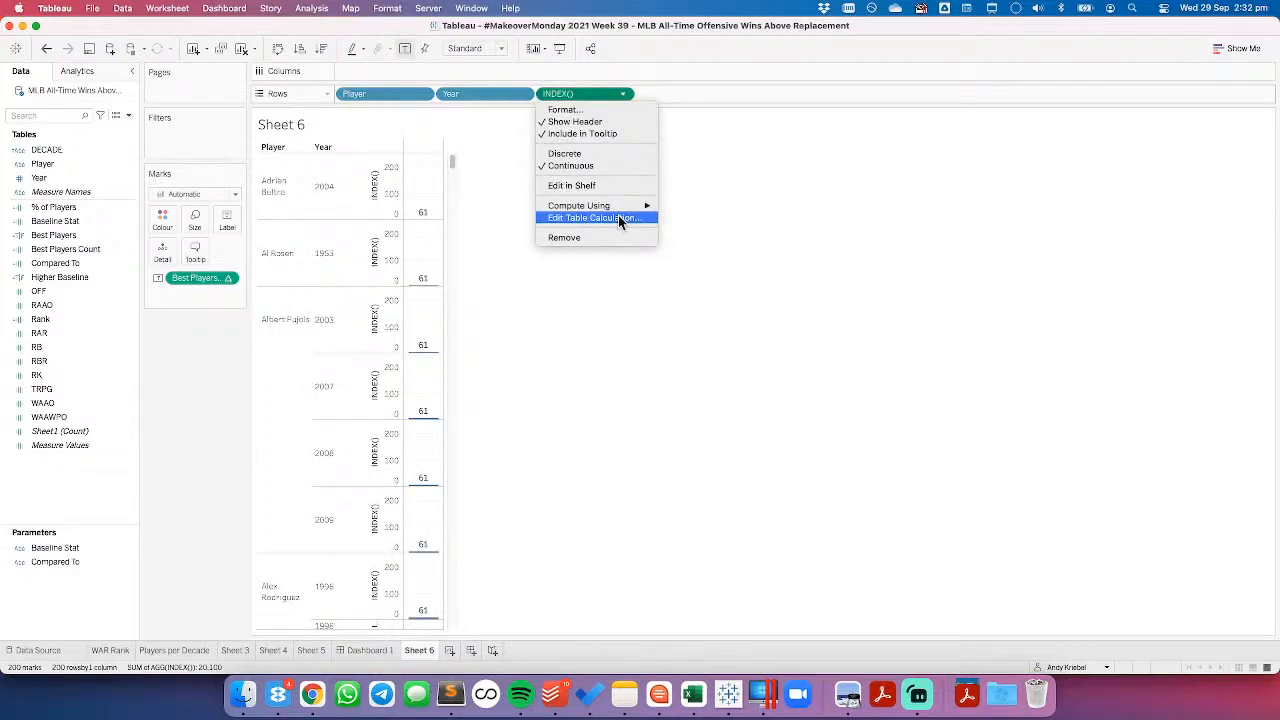
left_click(618, 215)
left_click(650, 233)
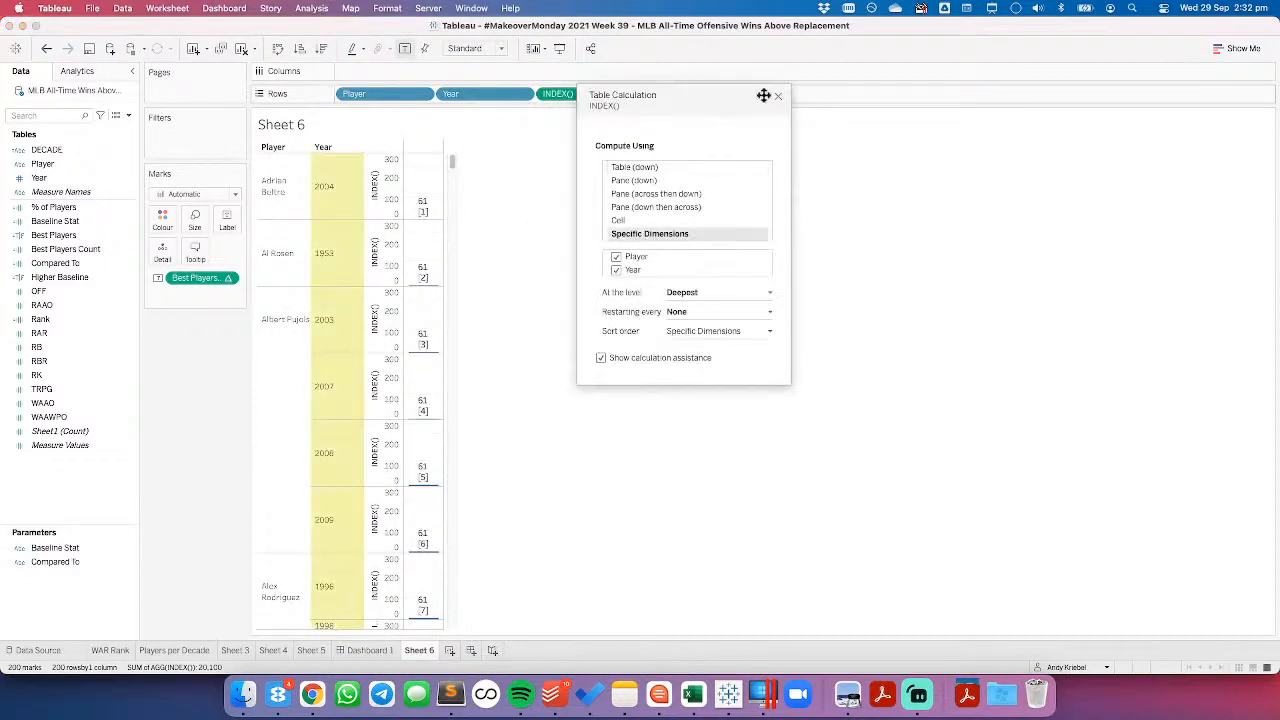
key("Escape")
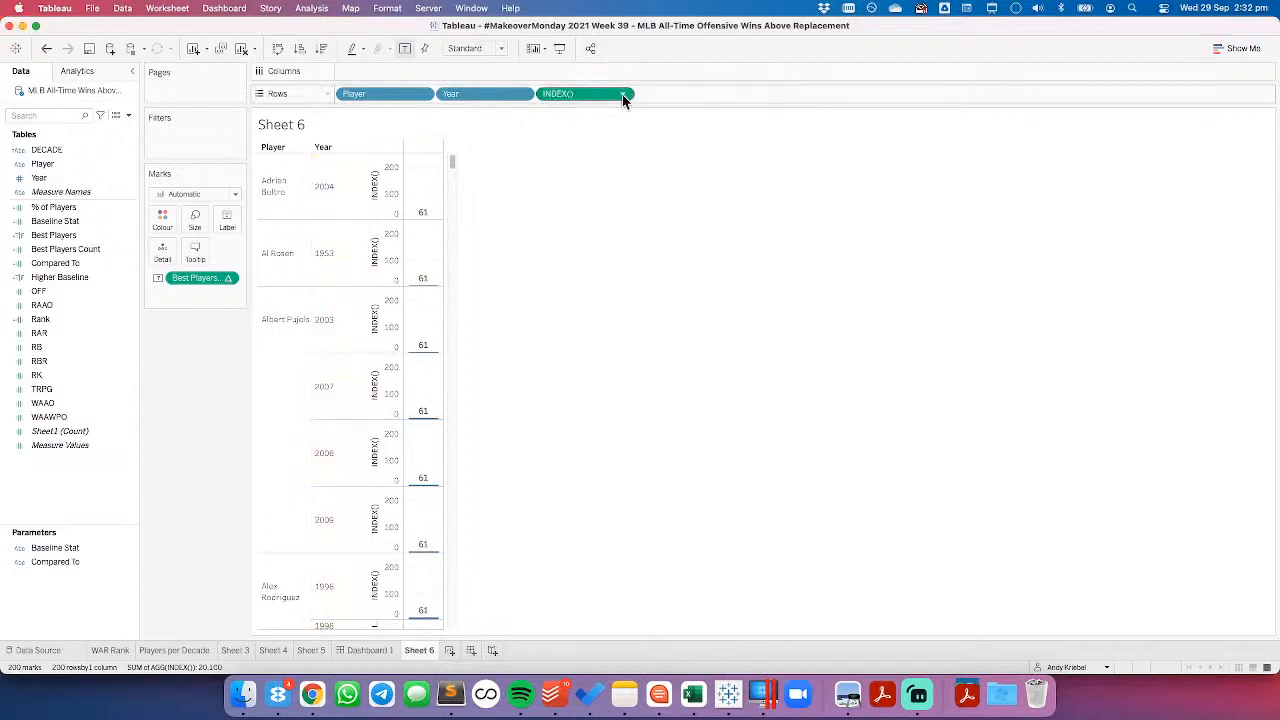
Step: Convert INDEX() to a discrete field and place it before Player in the rows
left_click(622, 94)
left_click(570, 153)
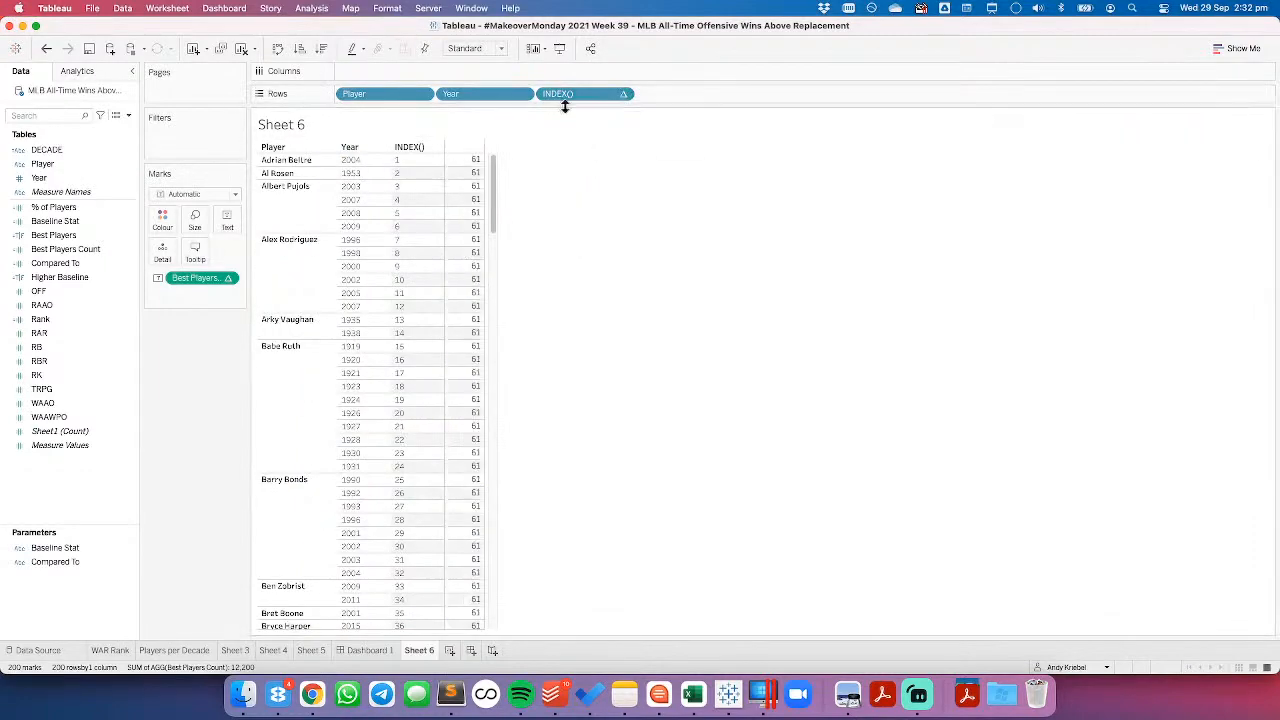
left_click_drag(559, 96, 346, 96)
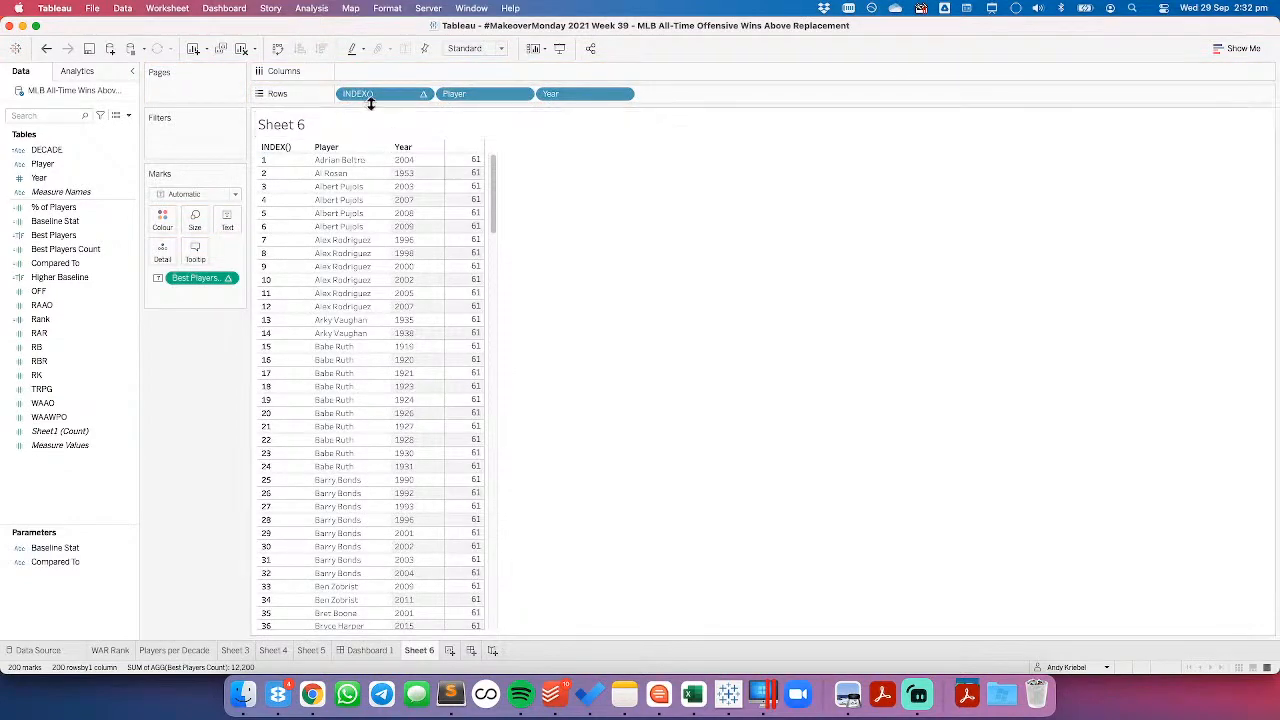
mouse_move(470, 170)
mouse_move(376, 92)
left_mouse_down()
mouse_move(193, 141)
mouse_move(369, 92)
left_mouse_up()
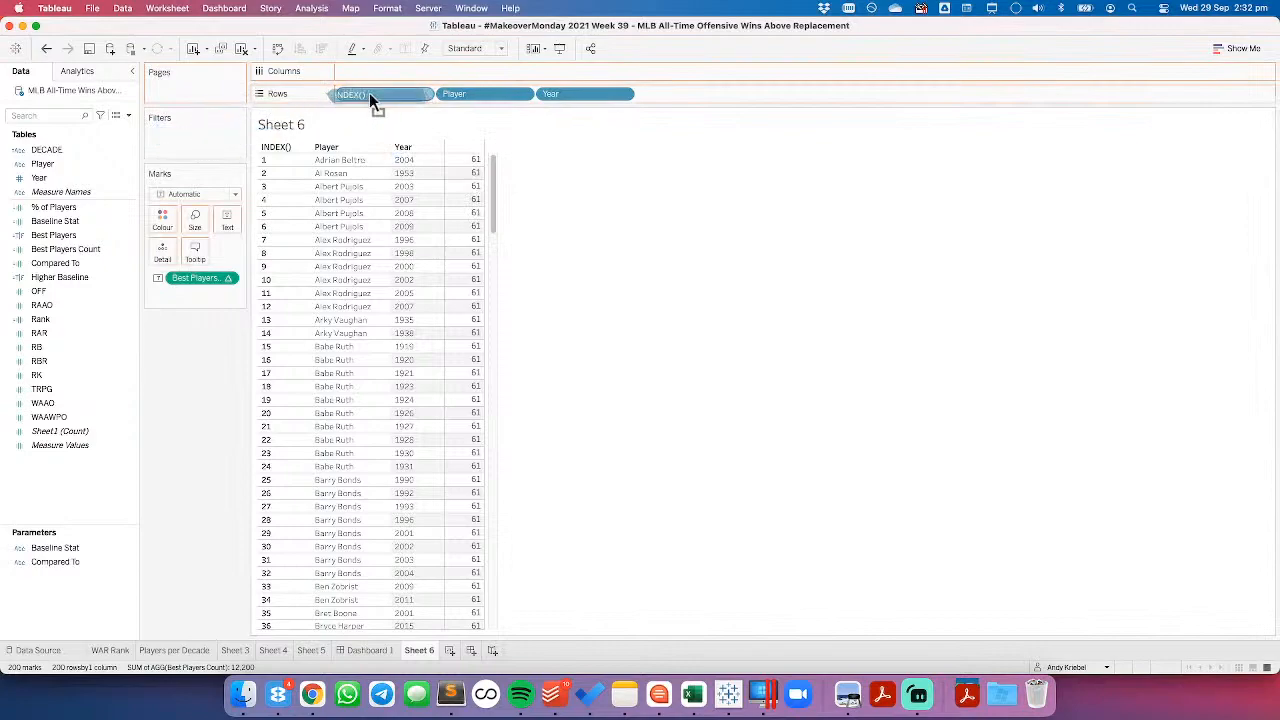
left_click(422, 92)
left_click(674, 257)
Step: Save the INDEX() calculation as a reusable data source field named INDEX
left_click_drag(353, 94, 60, 484)
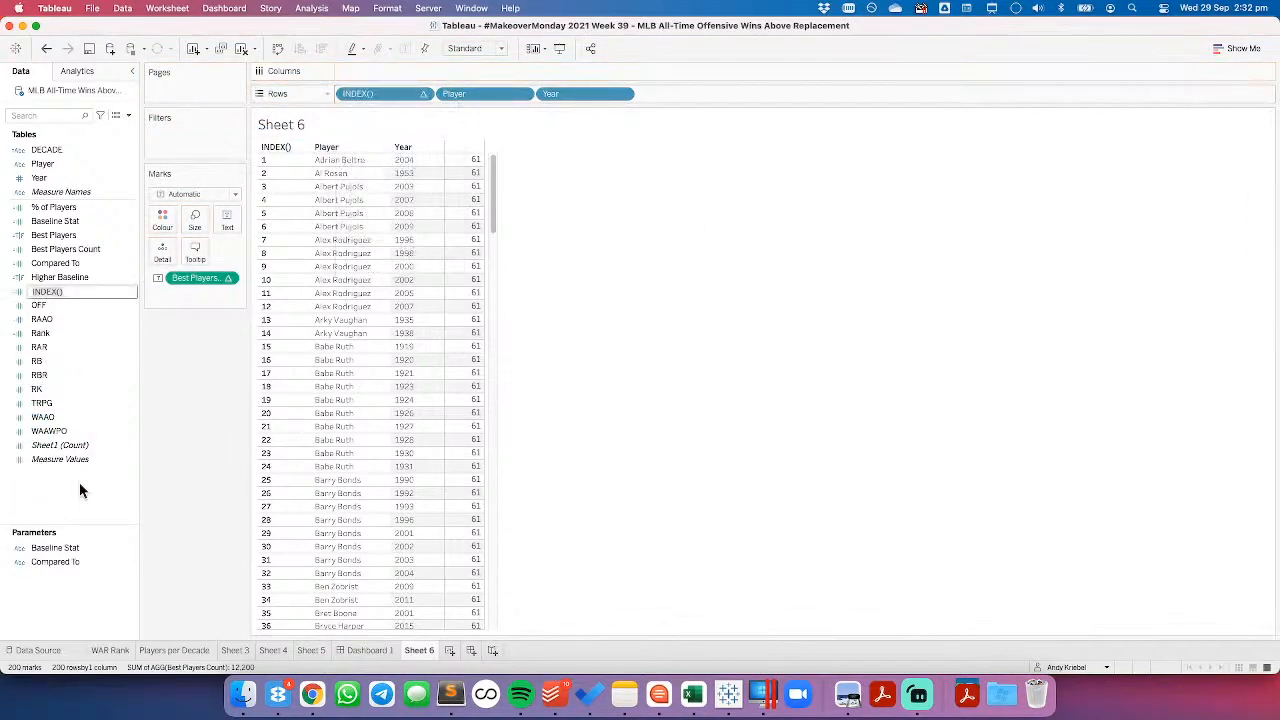
key("BackSpace")
key("BackSpace")
key("Return")
Step: Move INDEX from the rows to the filters and keep only the value 1
left_click_drag(369, 94, 200, 140)
left_click(521, 237)
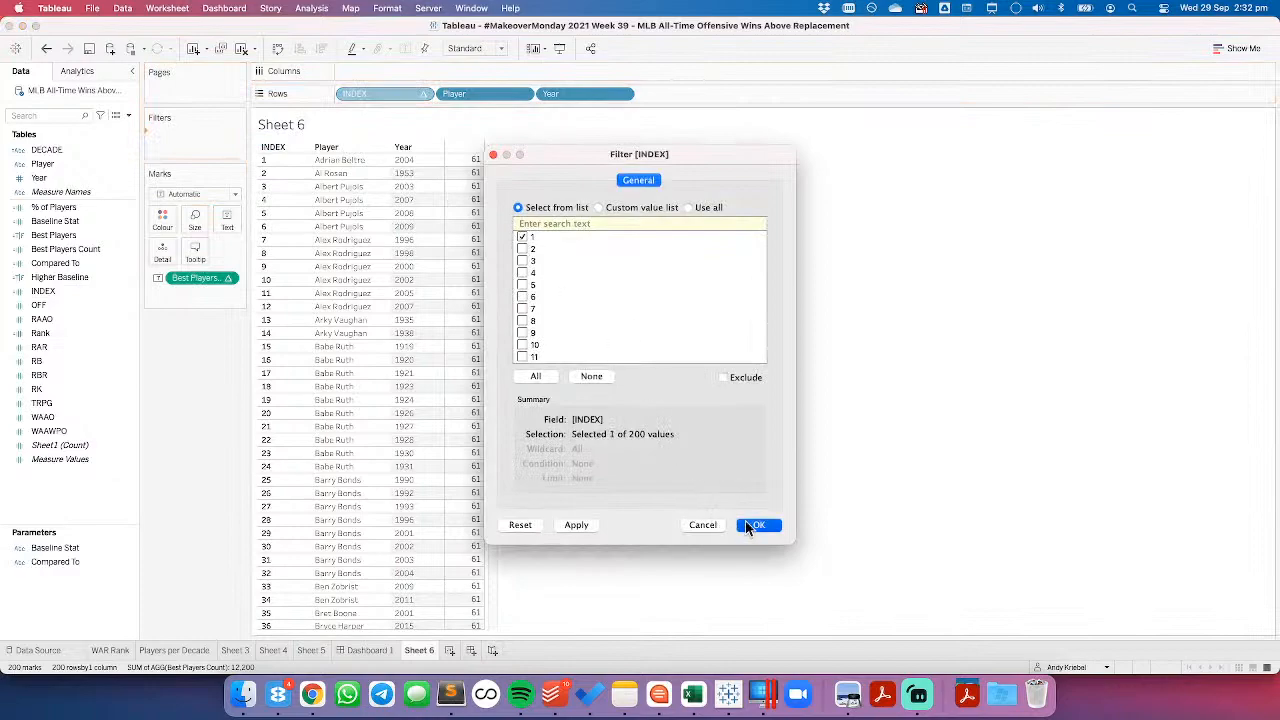
left_click(750, 525)
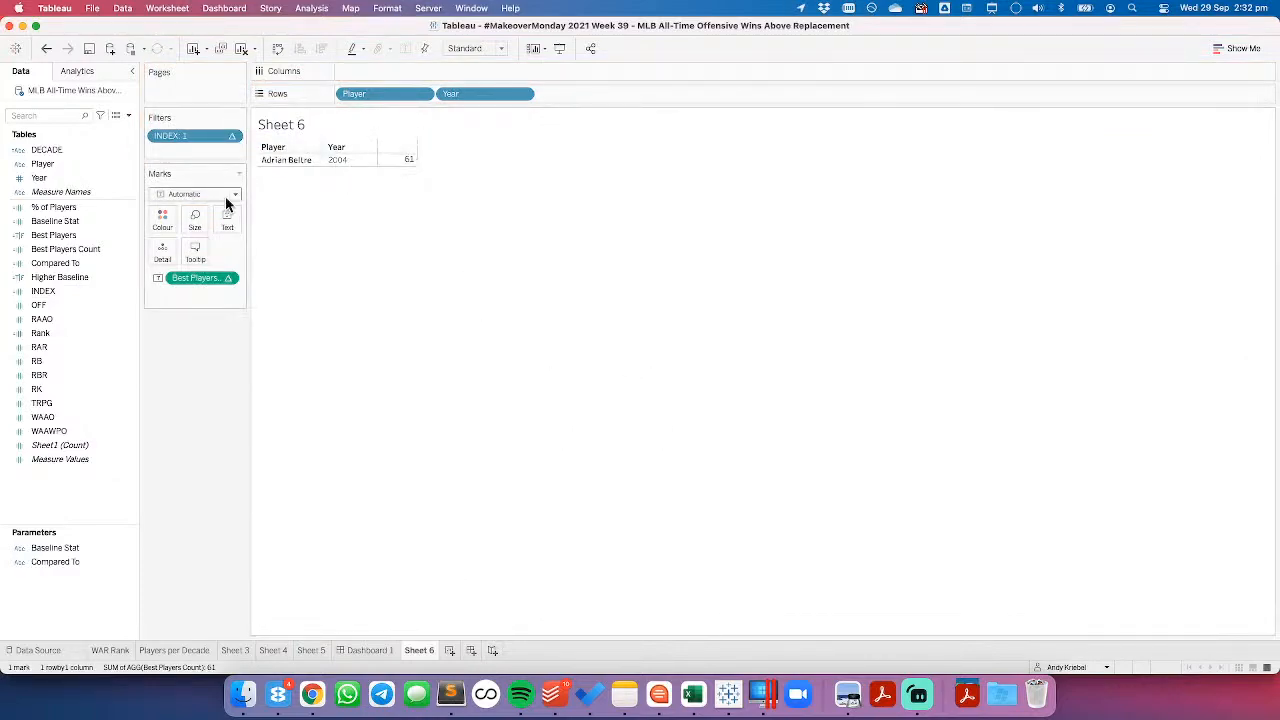
Step: Move Player and Year together from the rows to the Detail mark property
left_click(355, 97)
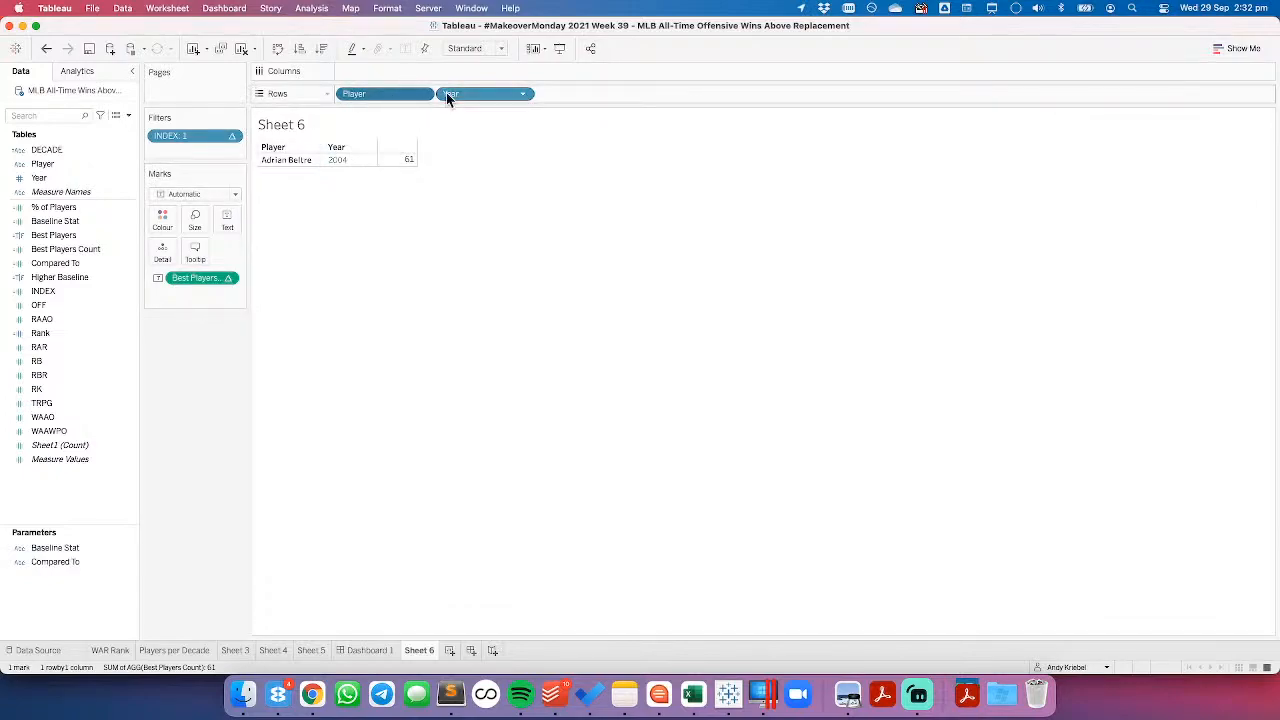
left_click(482, 94, "super")
left_click_drag(386, 95, 163, 254)
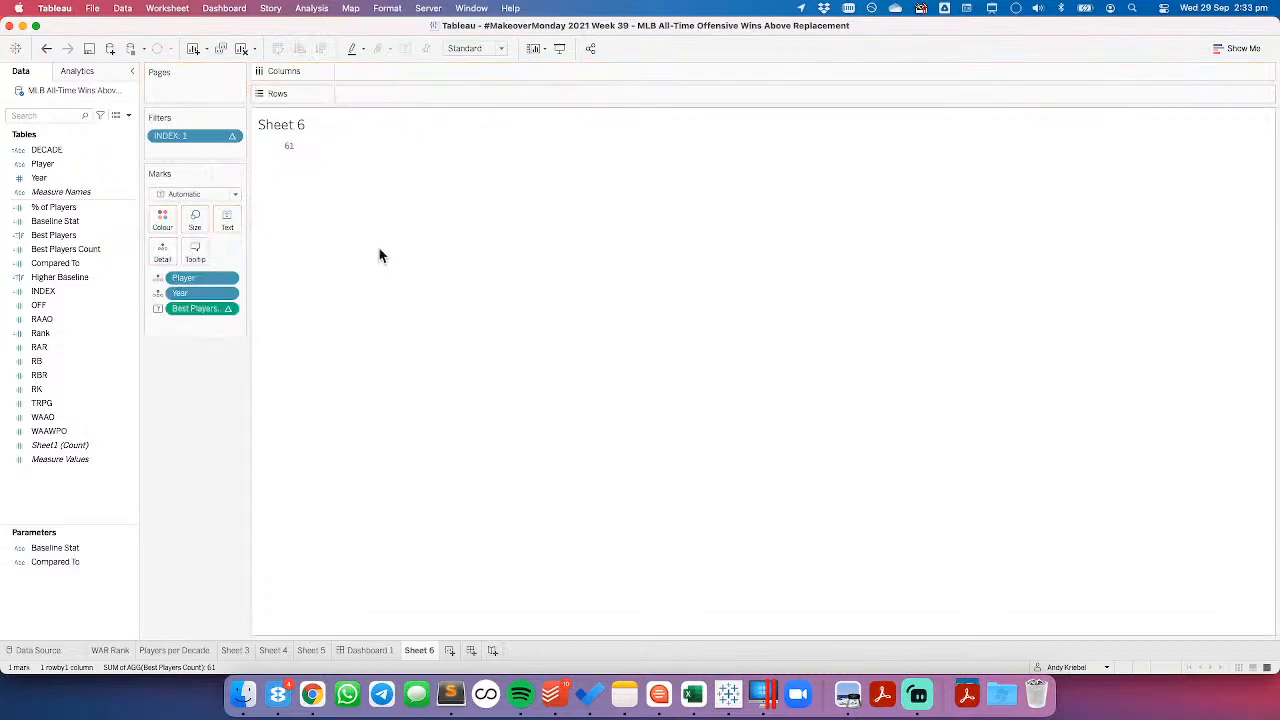
Step: Turn off tooltips, command buttons and selection by category for the sheet's mark
left_click(195, 252)
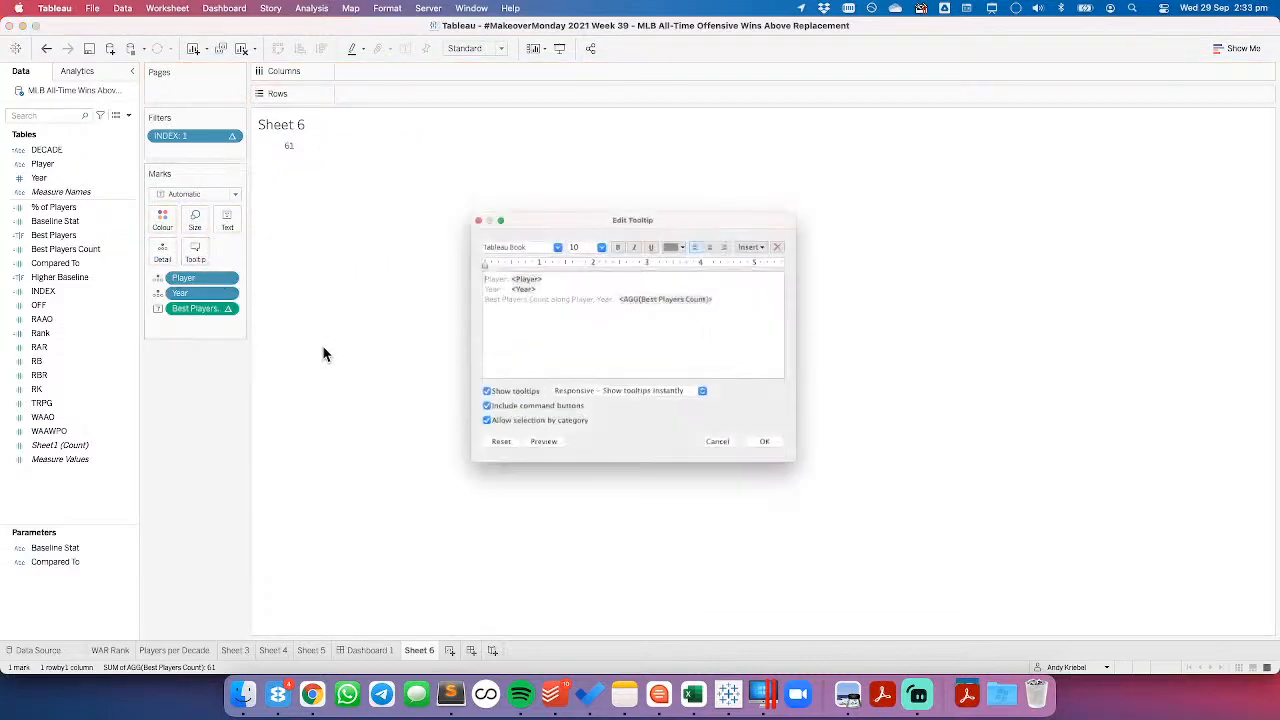
left_click(491, 401)
left_click(490, 435)
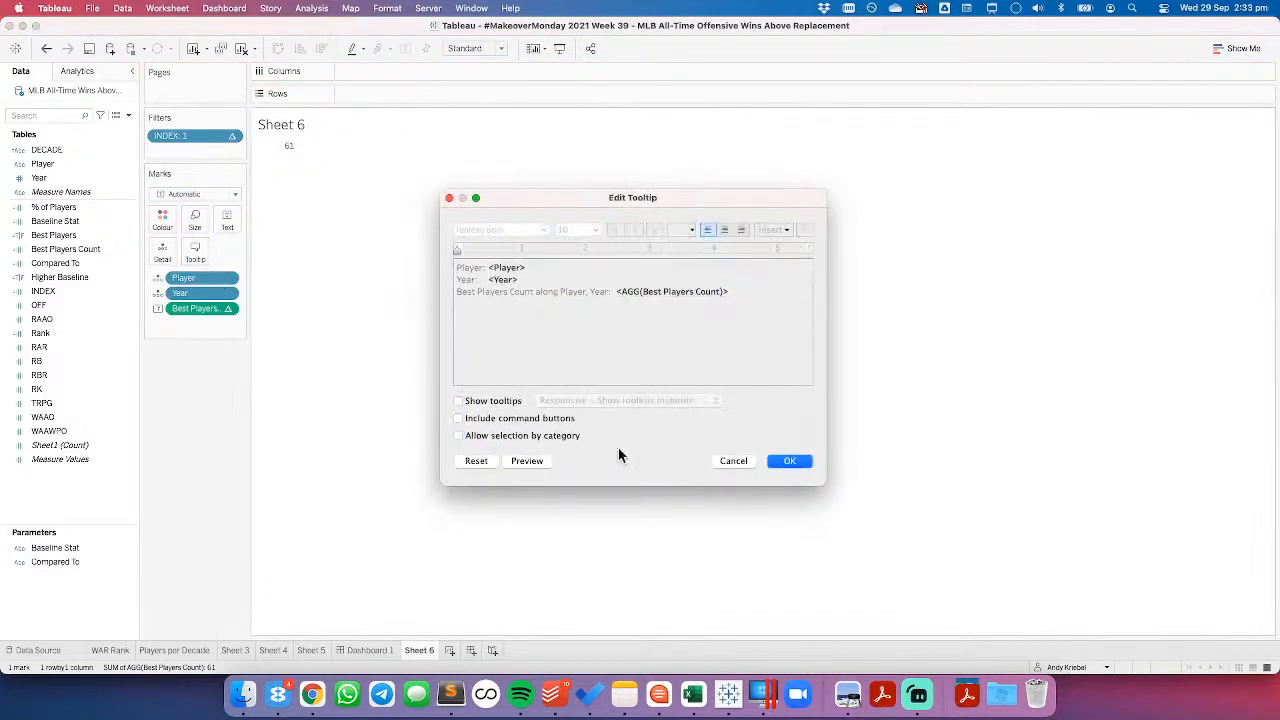
left_click(787, 461)
Step: Edit the mark's label to add the line PLAYERS below the Best Players Count value
left_click(227, 222)
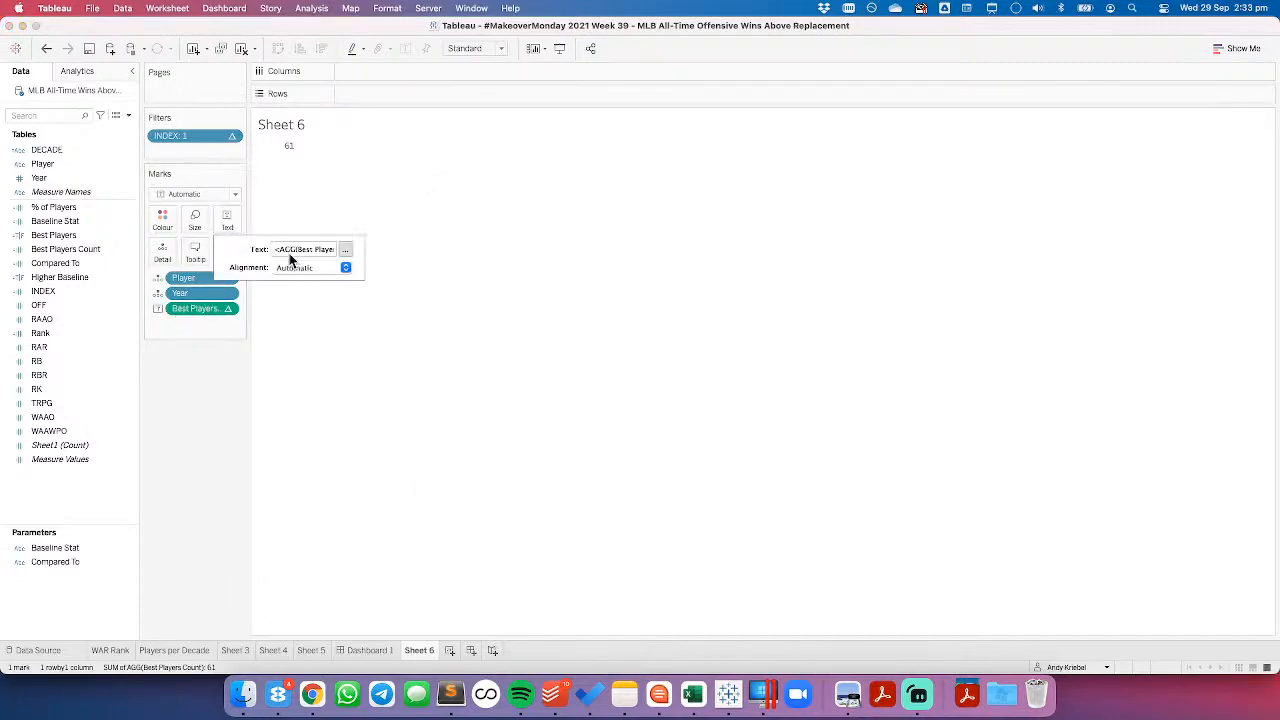
left_click(345, 252)
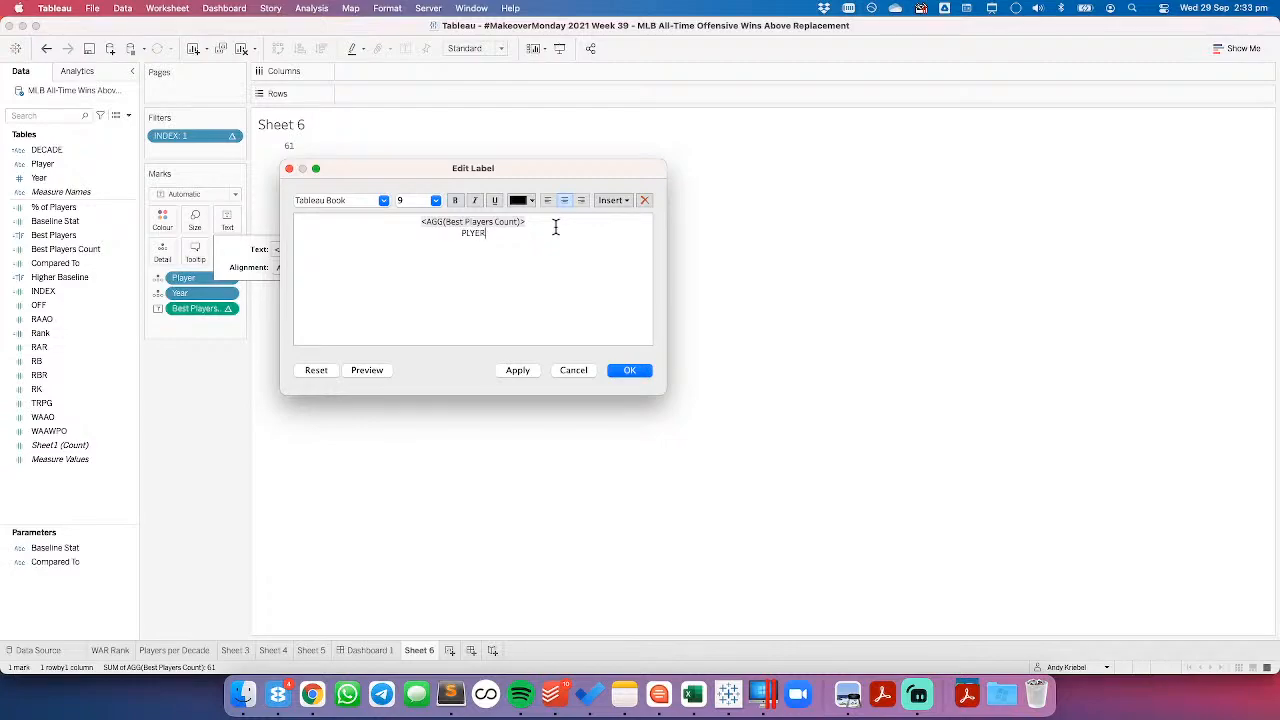
type("ERES")
key("BackSpace")
key("BackSpace")
type("S")
Step: Set the Best Players Count value in the label to font size 28 and apply the label
triple_click(516, 222)
left_click(434, 201)
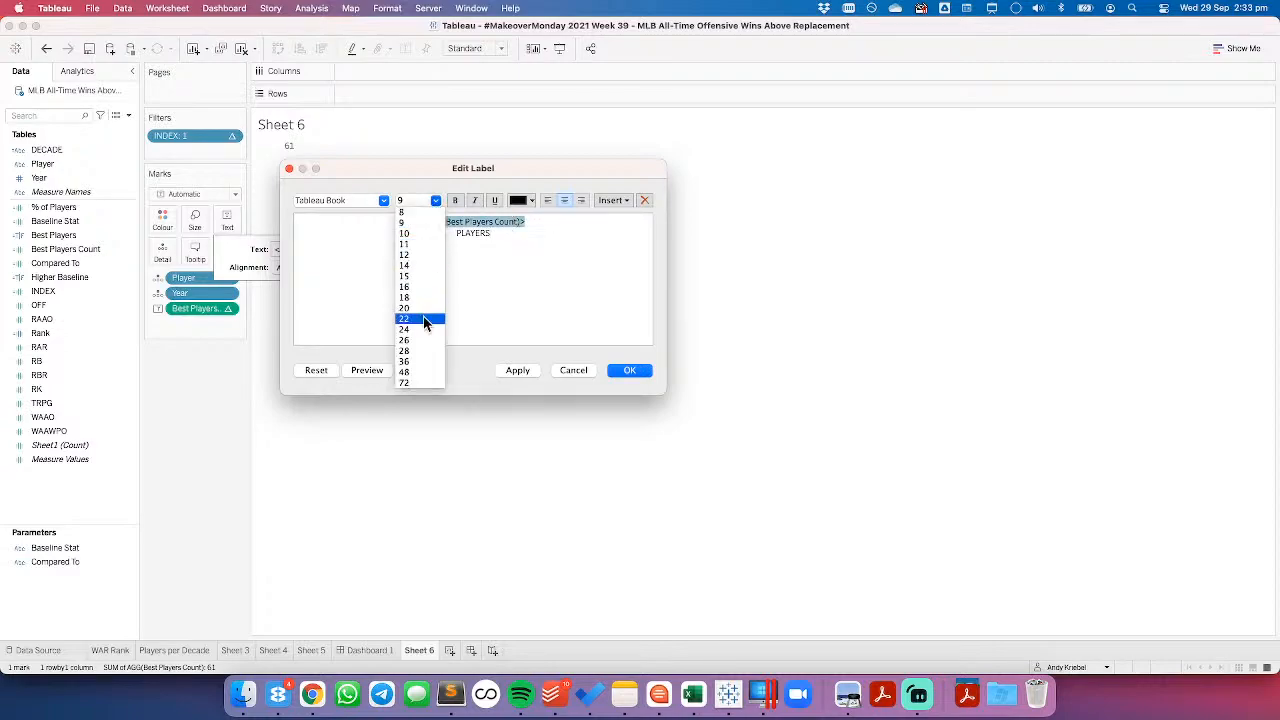
left_click(420, 361)
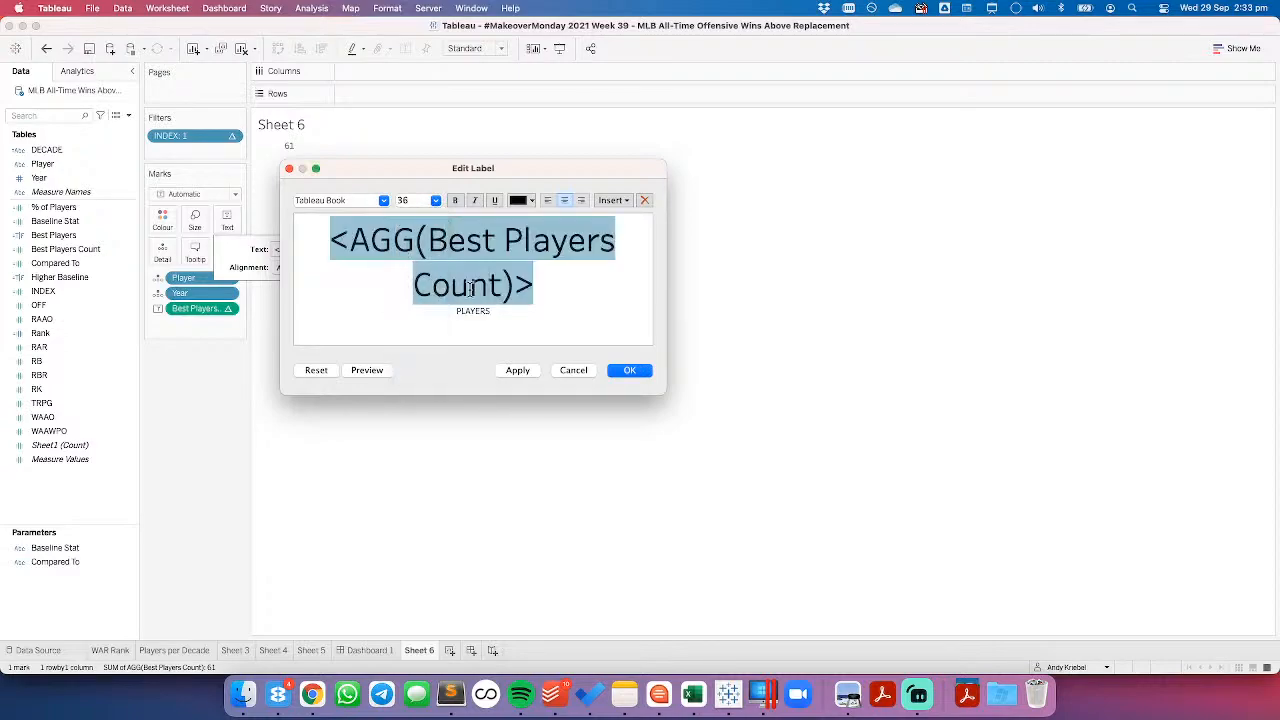
left_click(435, 201)
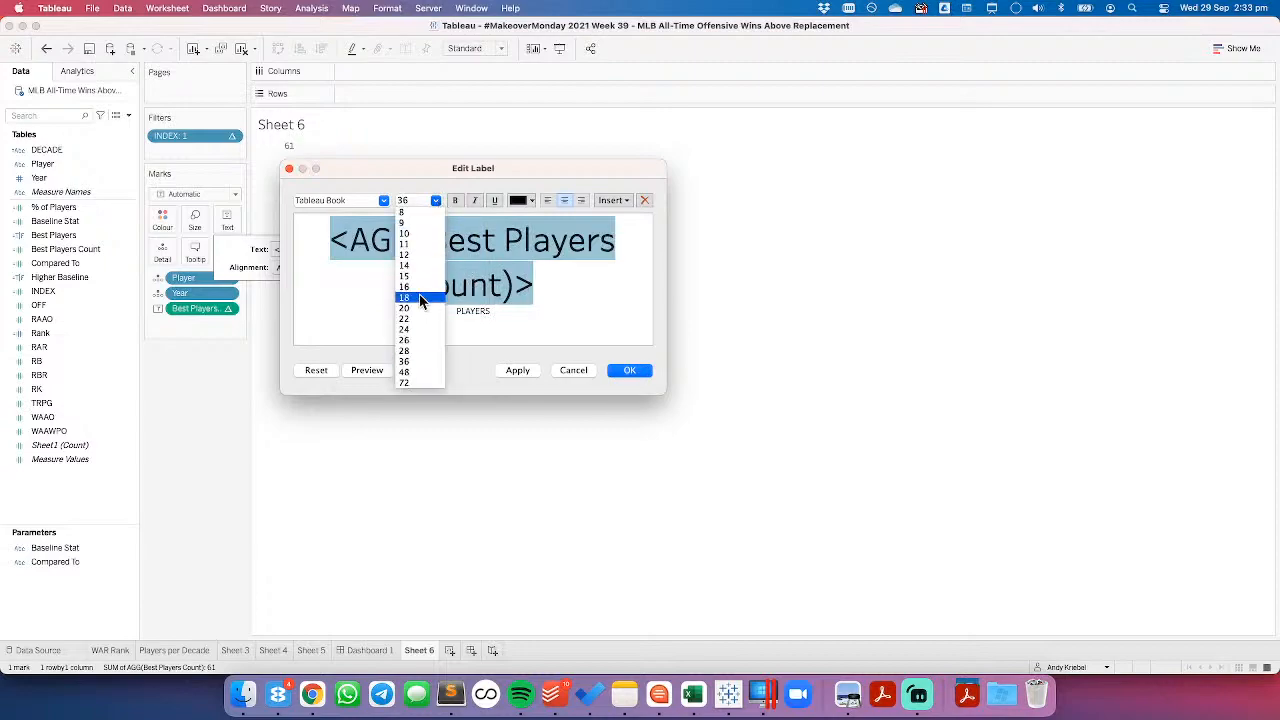
left_click(421, 350)
left_click(524, 261)
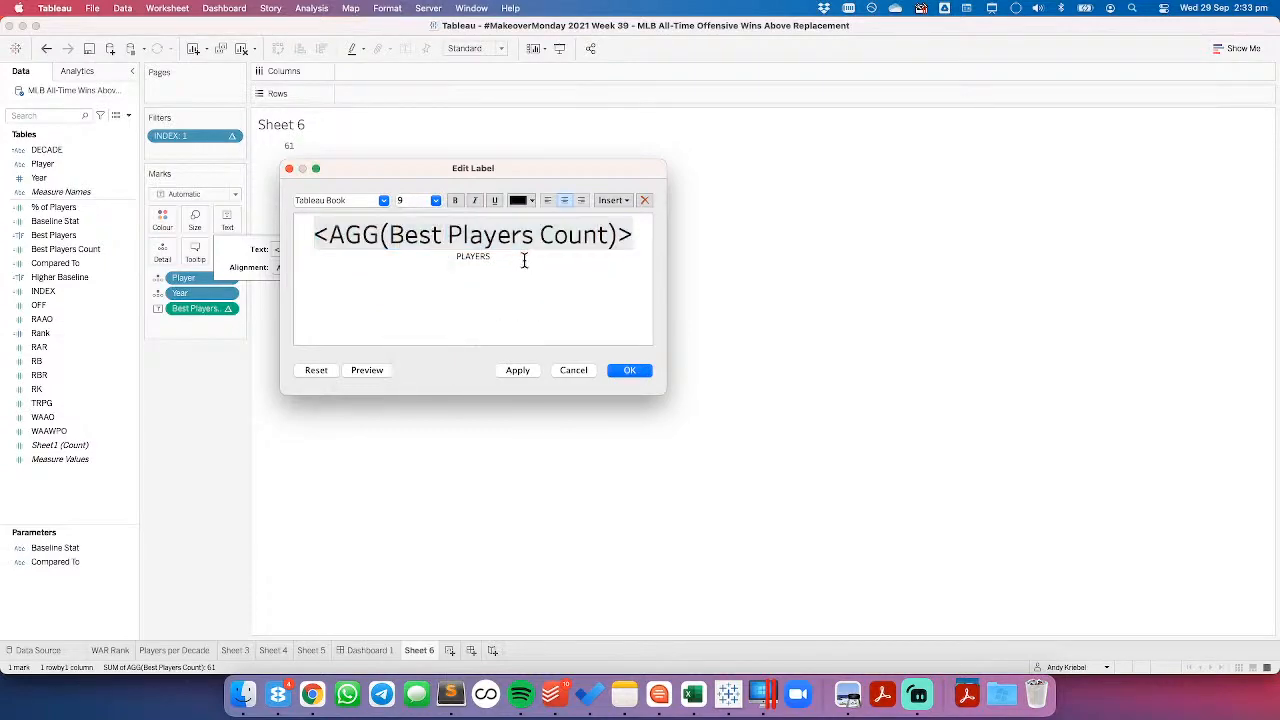
left_click(632, 371)
Step: Centre the label text horizontally and vertically
left_click(313, 268)
left_click(307, 331)
left_click(300, 272)
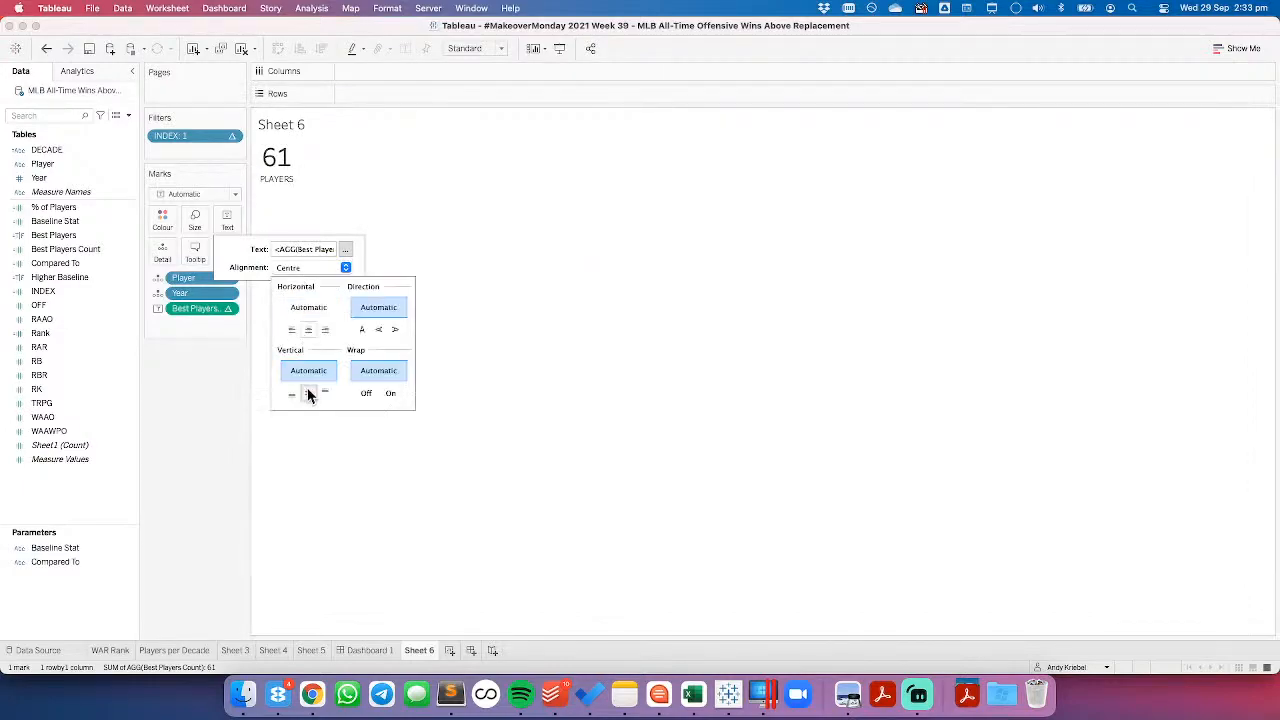
left_click(309, 395)
left_click(379, 490)
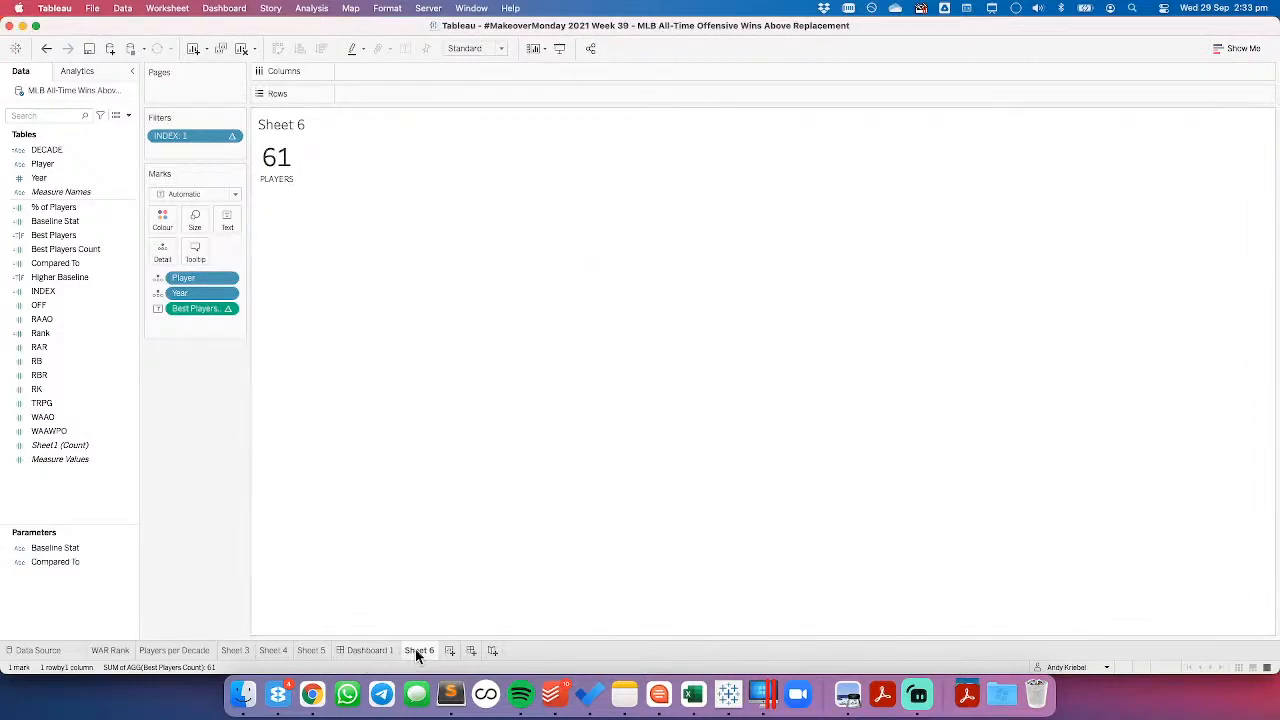
Step: Rename the current worksheet to TOTAL PLAYERS
type("TOTAL PLAYERS")
key("Return")
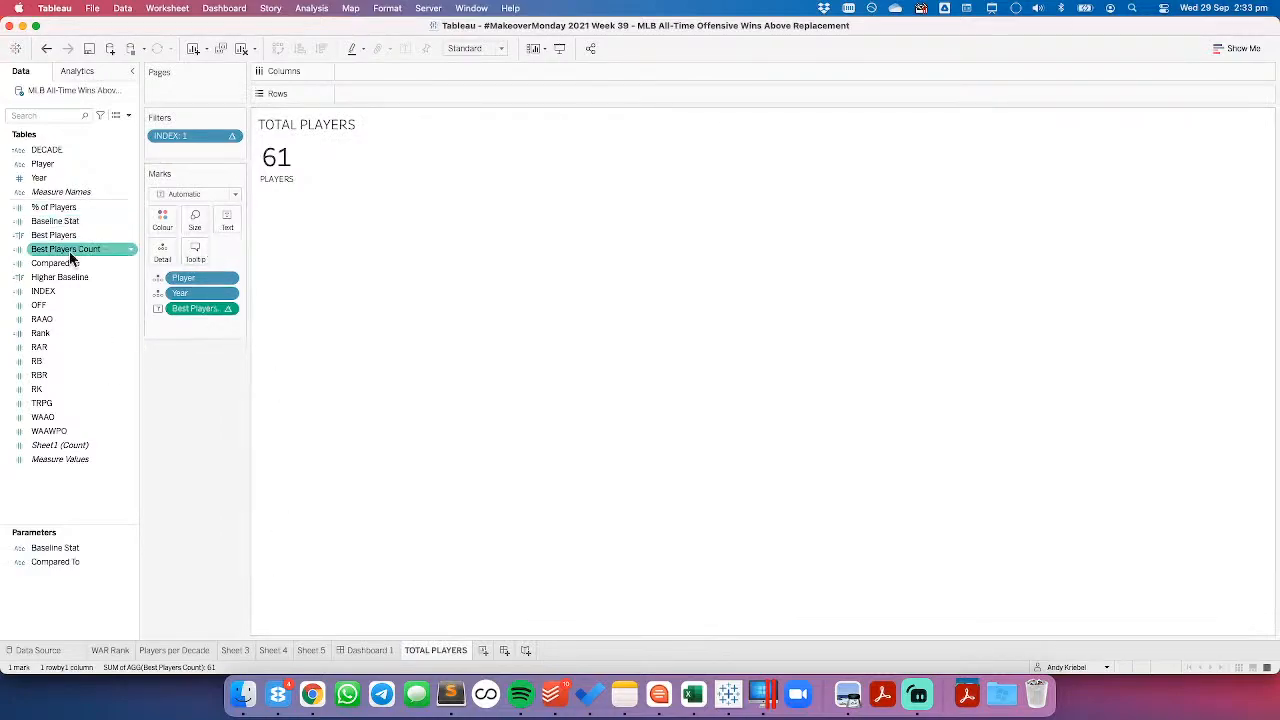
Step: Add % of Players to the label text and compute its nested Best Players calculation along Player and Year
left_click_drag(62, 218, 226, 228)
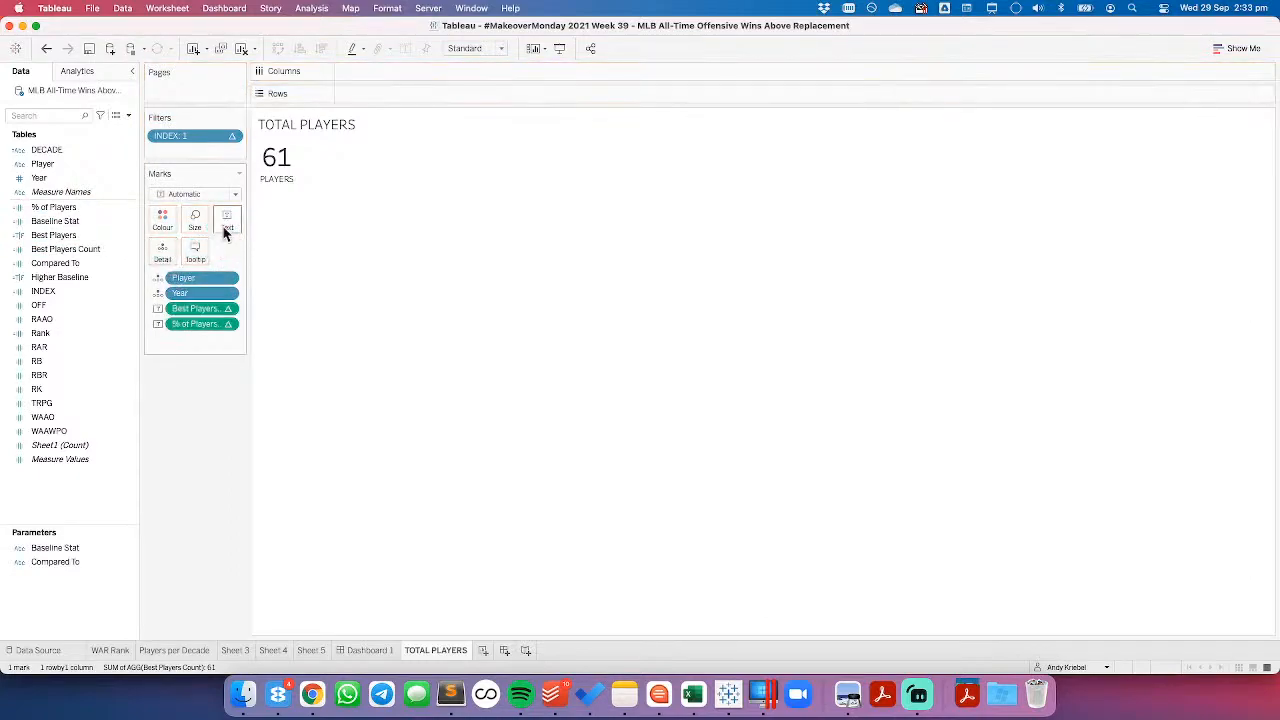
left_click(227, 323)
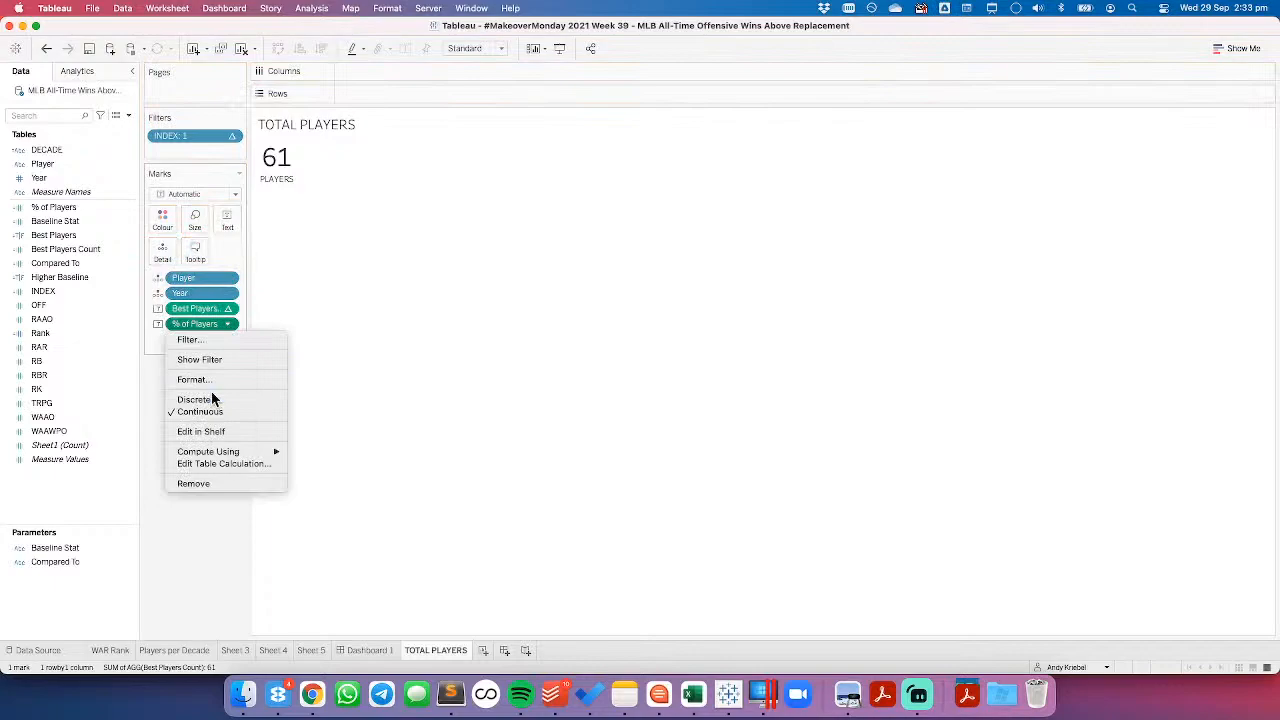
left_click(216, 465)
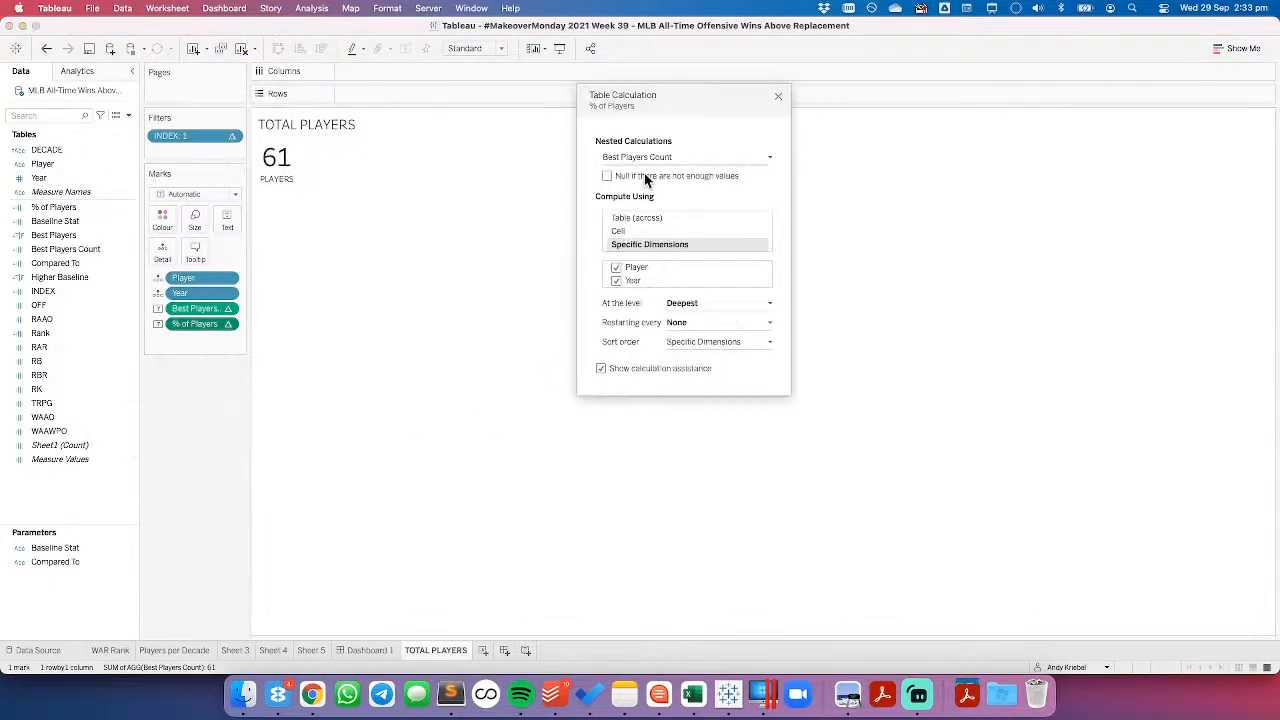
left_click(638, 157)
left_click(630, 180)
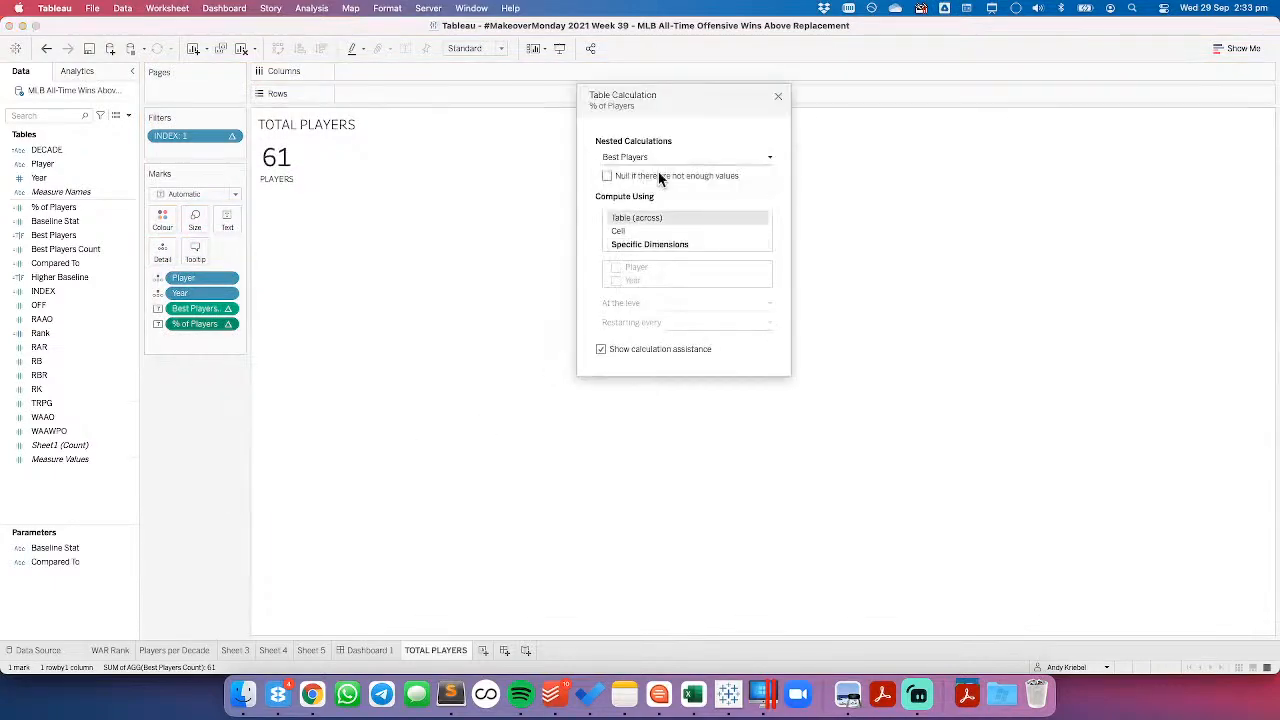
left_click(615, 268)
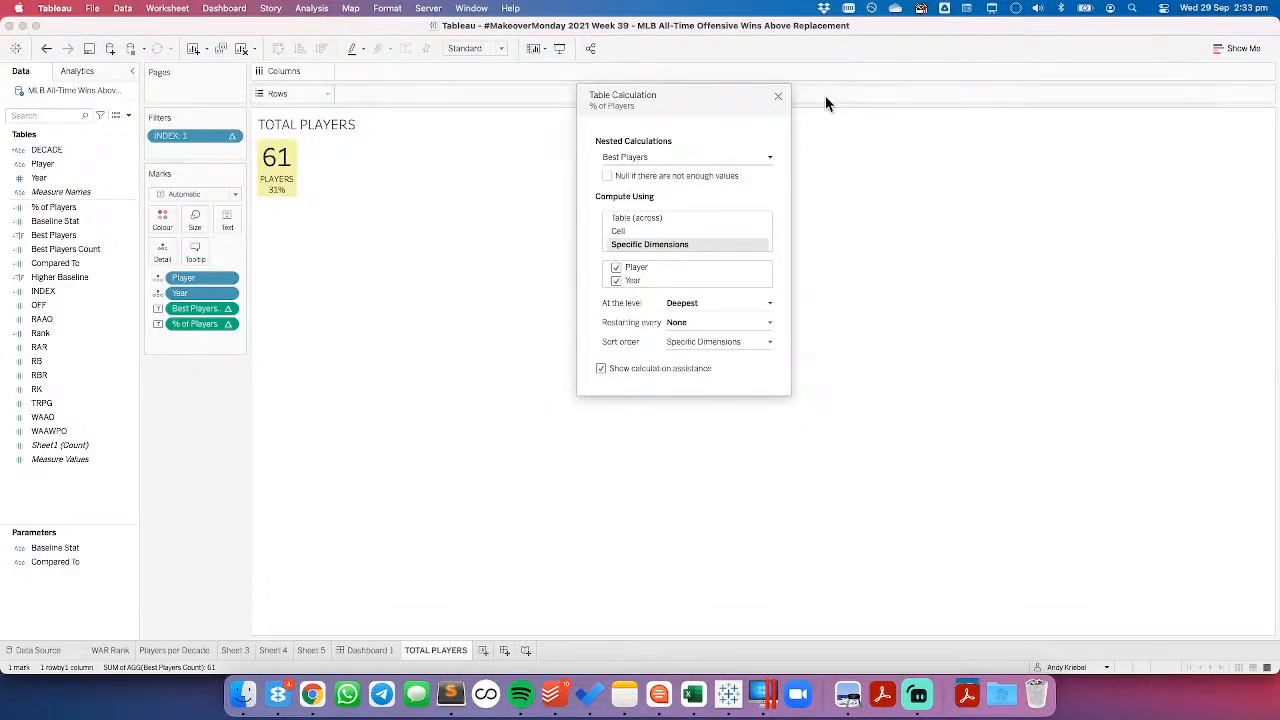
left_click(779, 98)
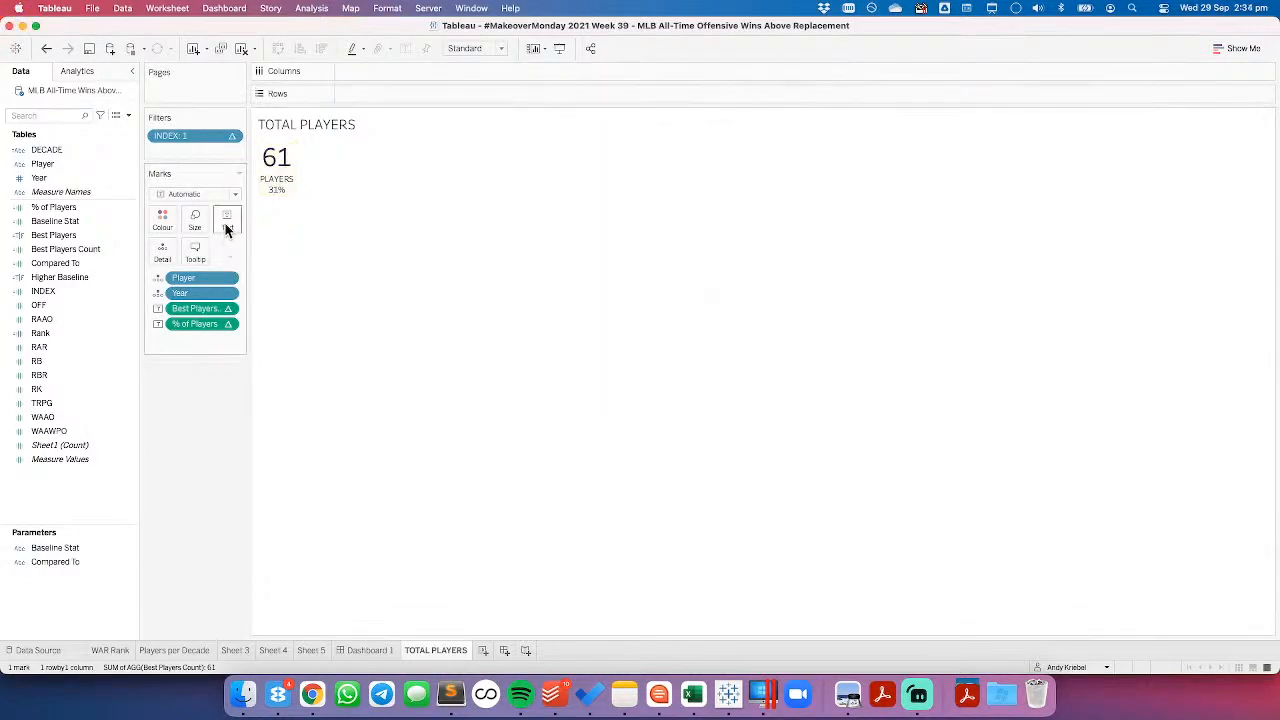
Step: Edit the label to move the % of Players value beside Best Players Count, above the PLAYERS line
left_click(227, 218)
left_click(346, 250)
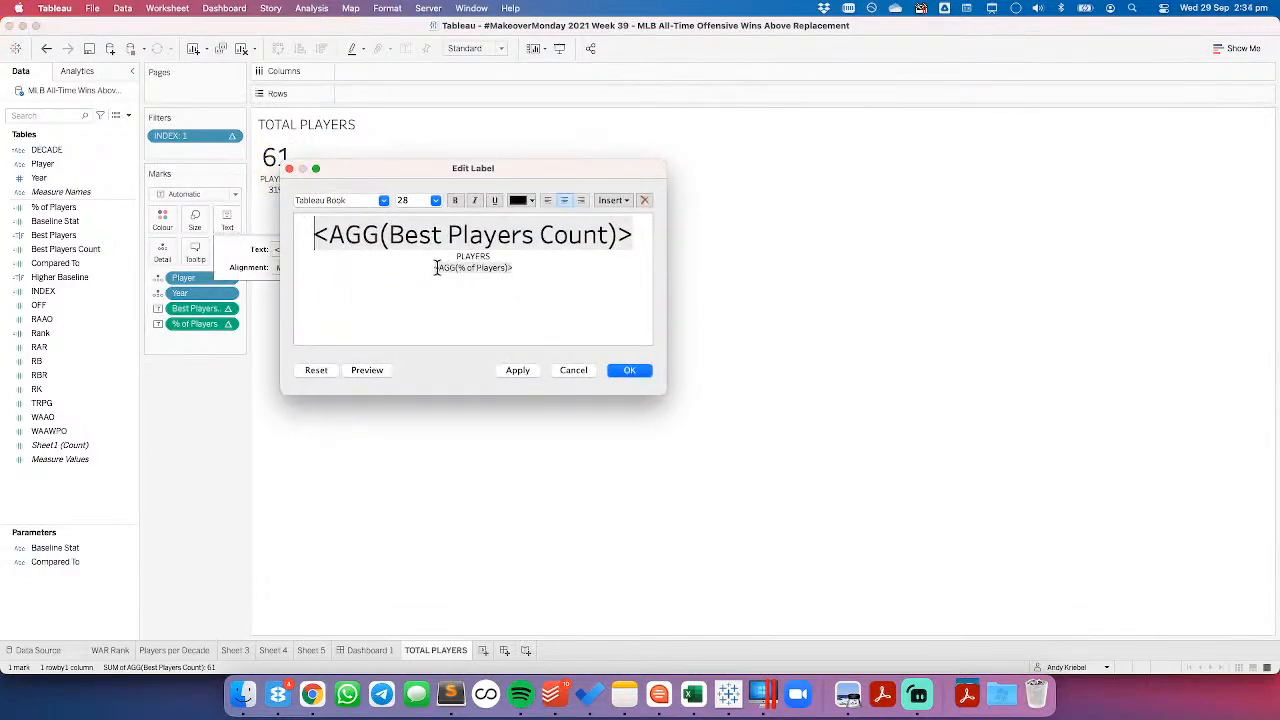
left_click_drag(432, 267, 531, 263)
key("super+c")
key("BackSpace")
key("Up")
key("Up")
key("Right")
key("super+v")
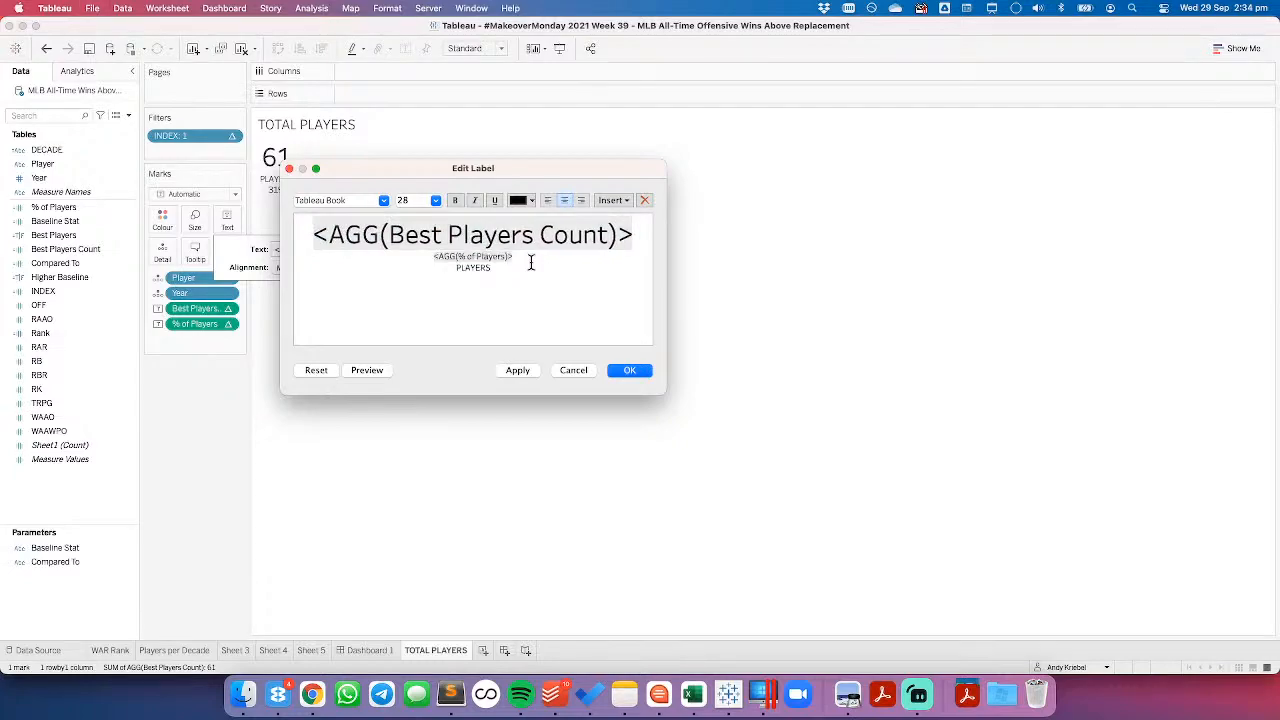
left_click(520, 371)
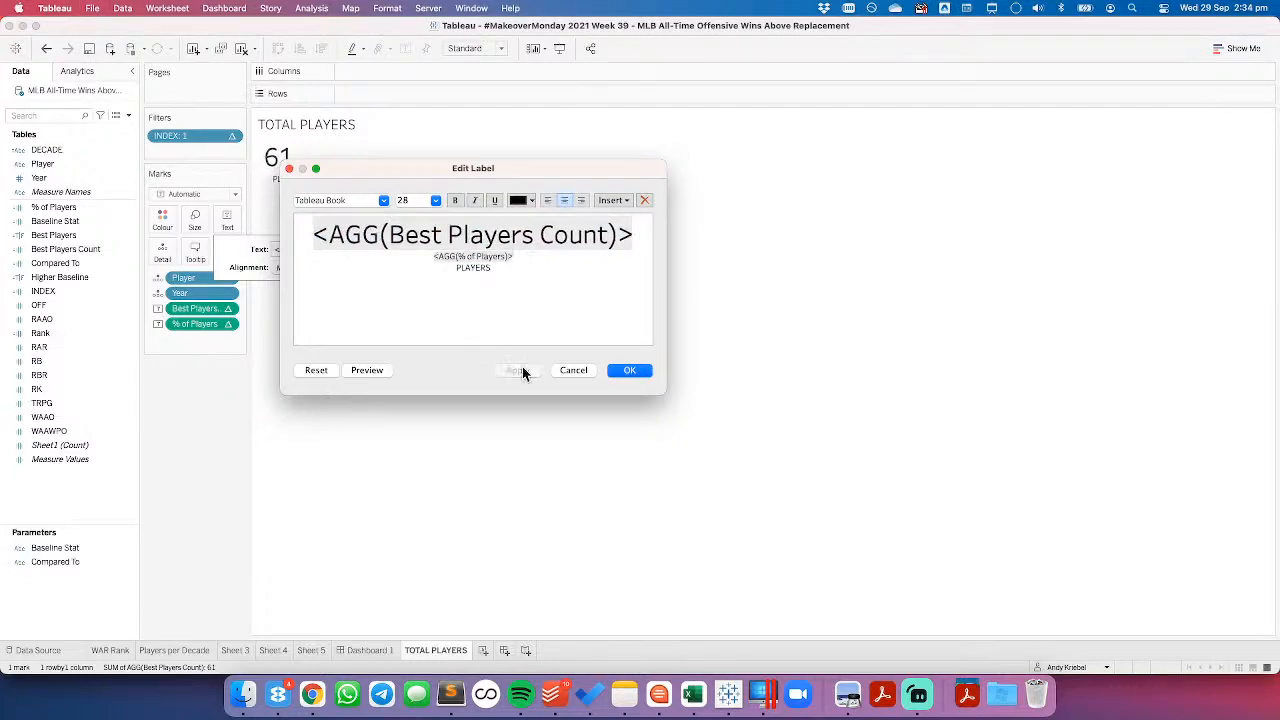
left_click_drag(478, 158, 605, 165)
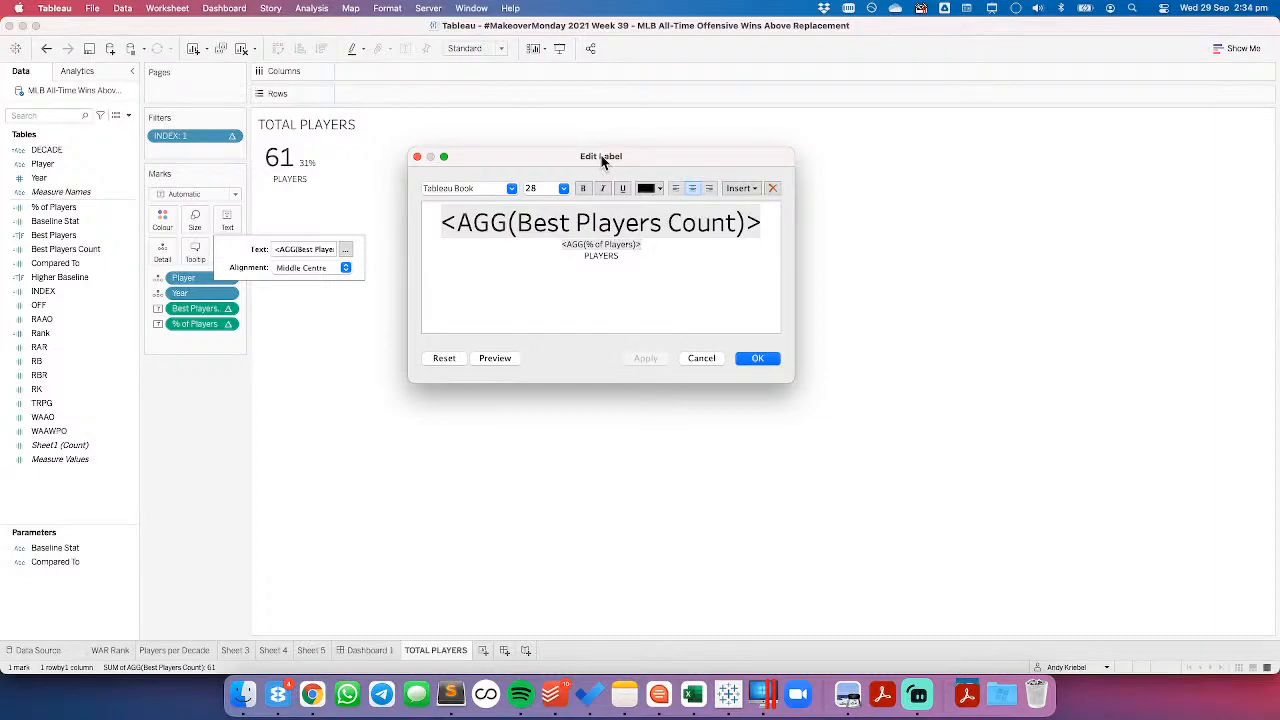
left_click(757, 360)
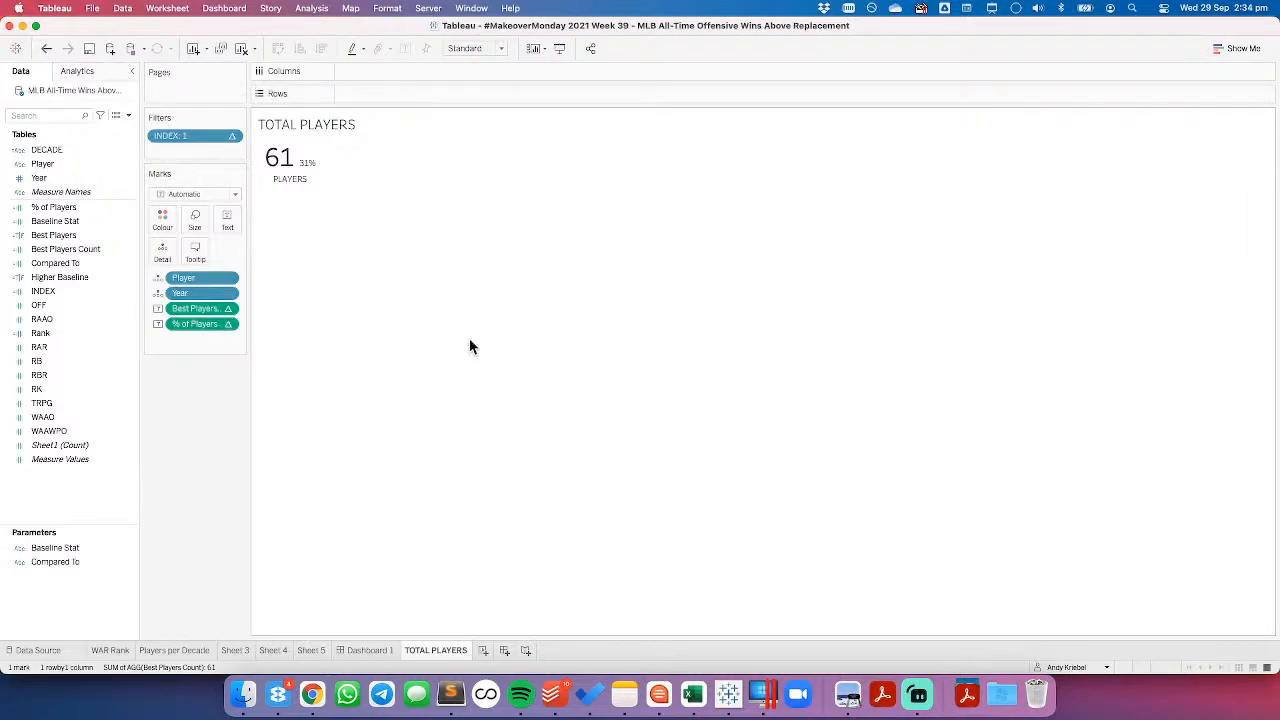
Step: Place the TOTAL PLAYERS sheet as a floating object over the scatter plot on Dashboard 1 and hide its title
left_click(373, 648)
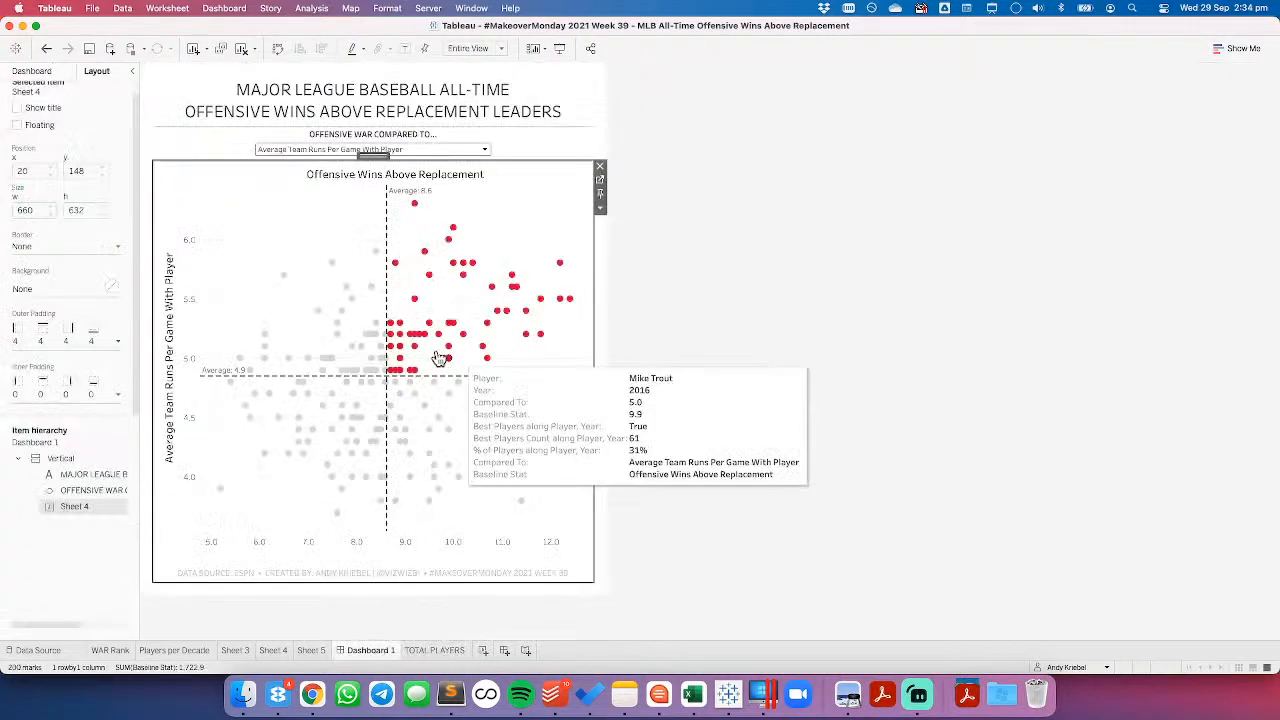
left_click(33, 71)
mouse_move(58, 291)
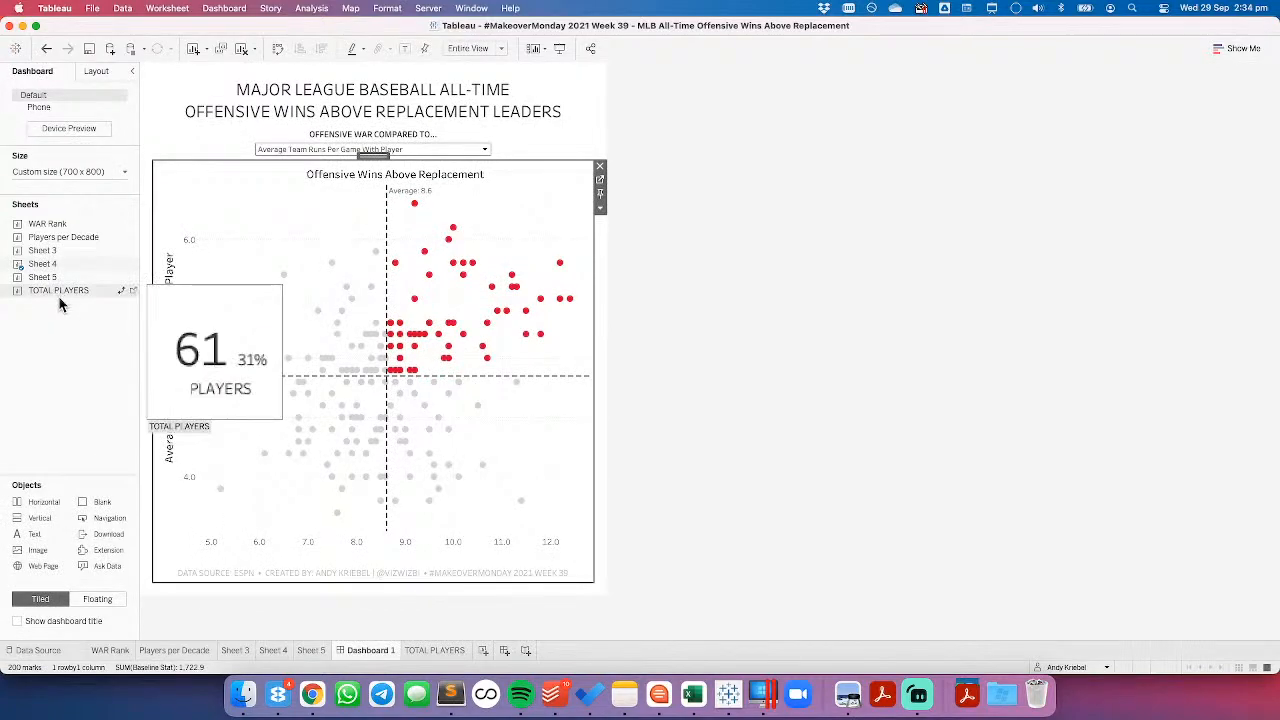
left_click_drag(56, 289, 467, 209)
right_click(487, 222)
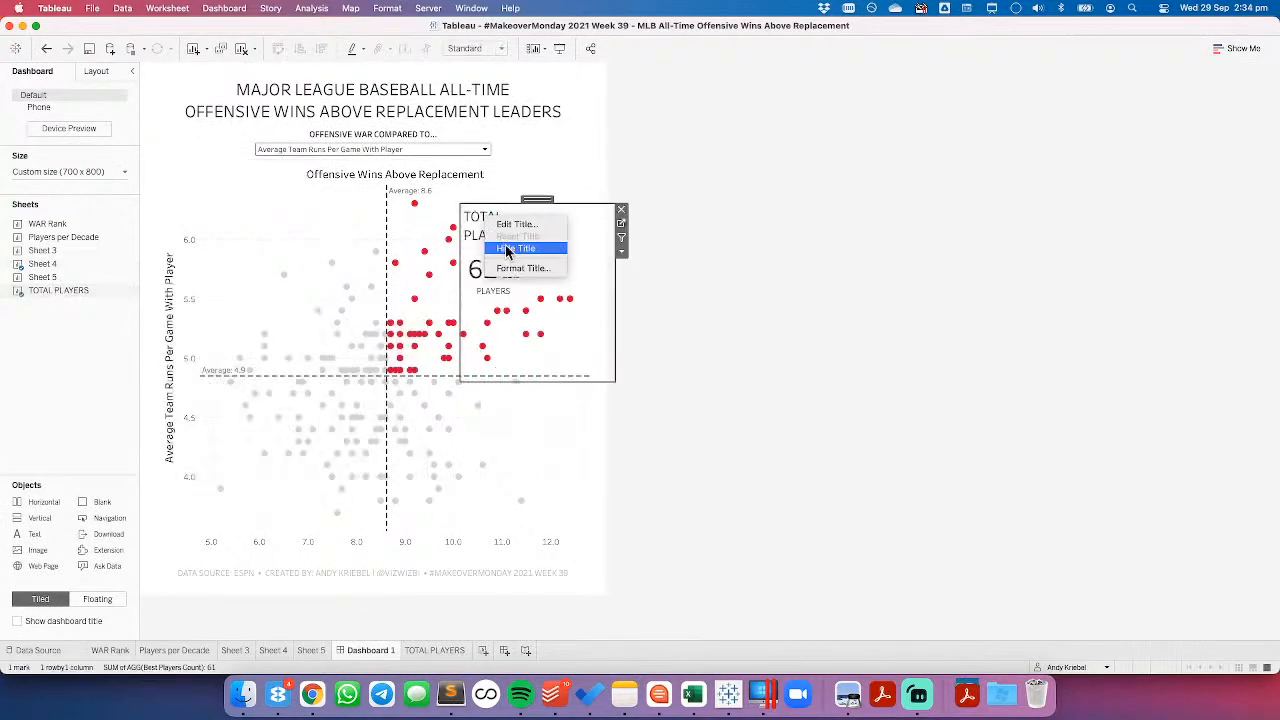
left_click(508, 246)
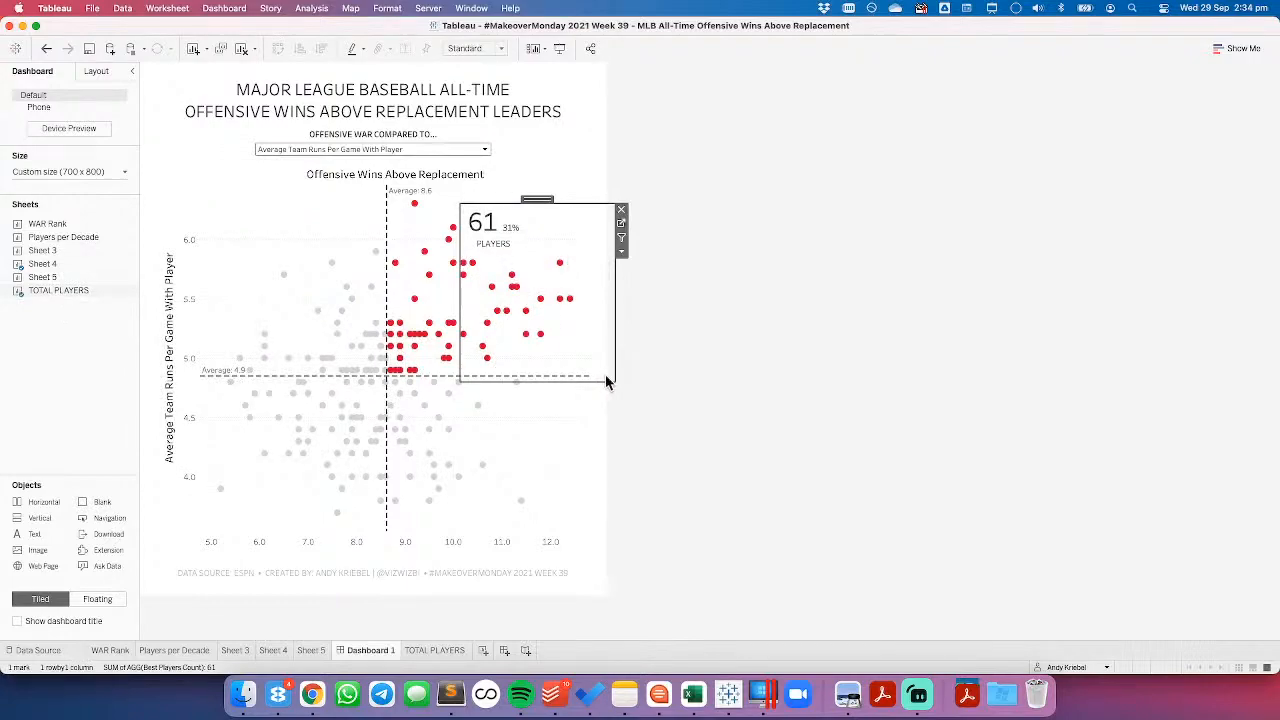
Step: Fit TOTAL PLAYERS to Entire View, shrink it to about 134 by 90 and move it to about x 462, y 272
left_click(467, 48)
left_click(467, 94)
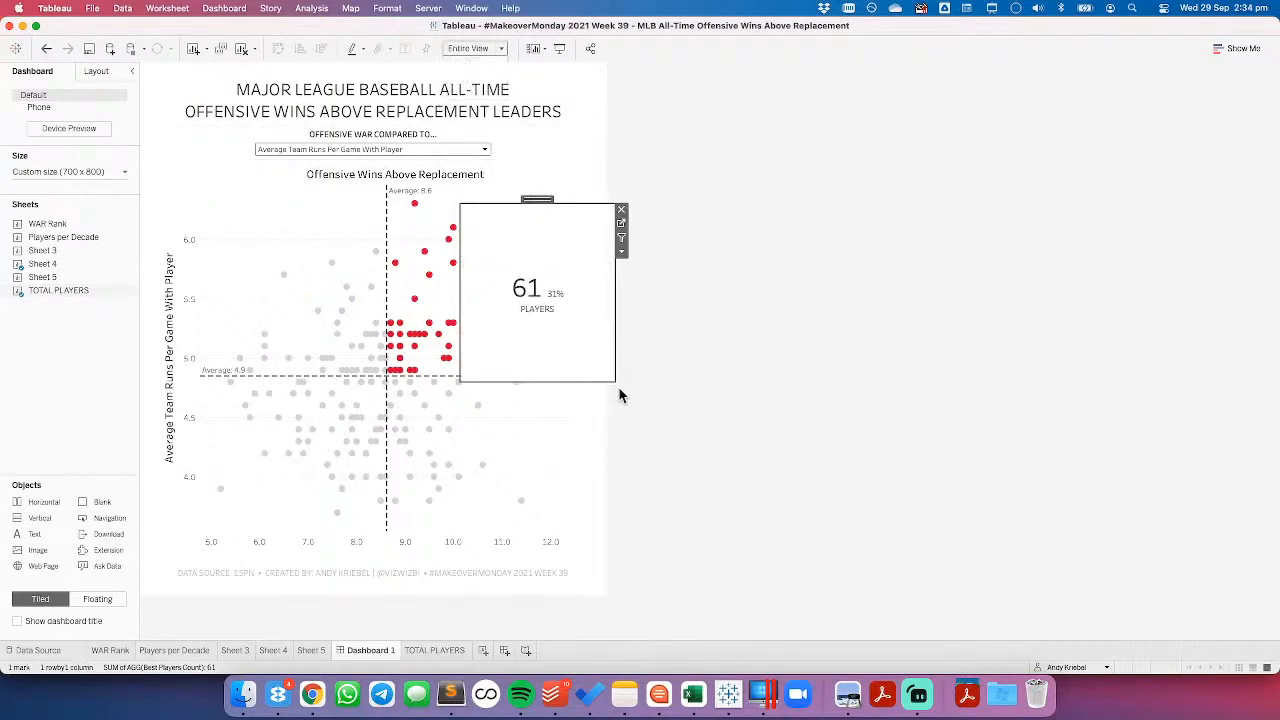
left_click_drag(614, 381, 568, 298)
left_click_drag(552, 266, 491, 237)
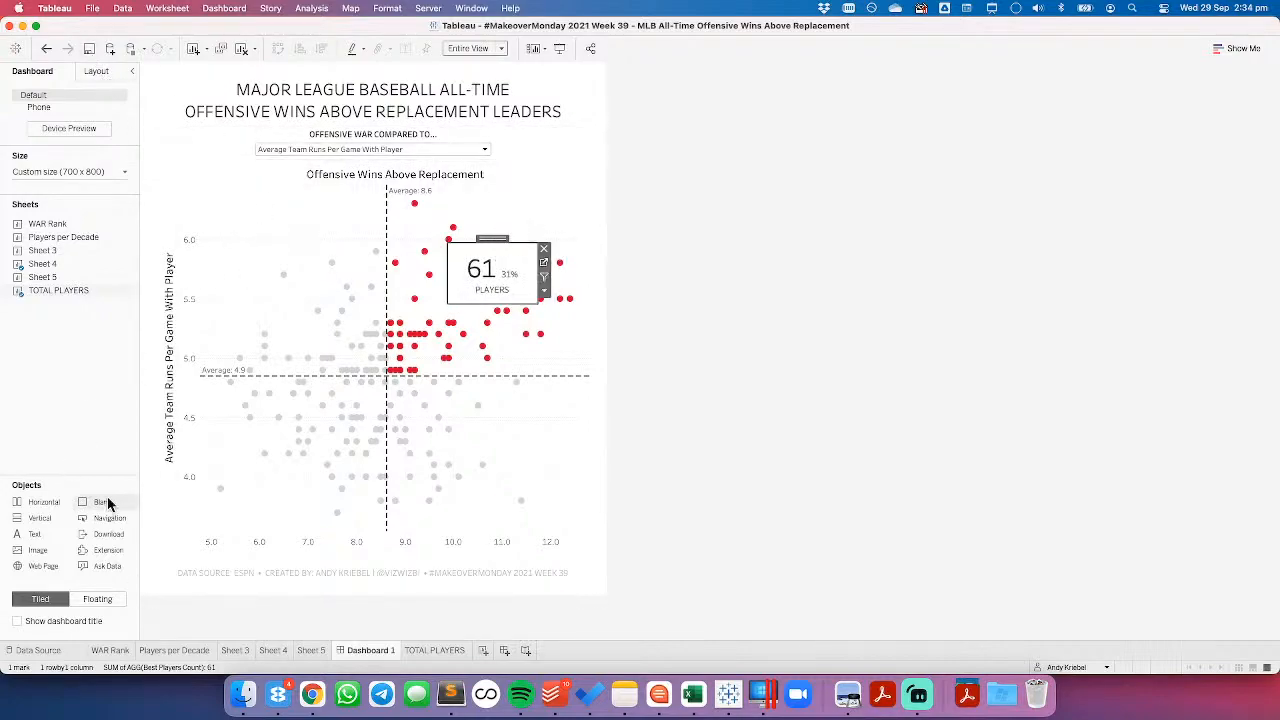
Step: Send TOTAL PLAYERS behind the Vertical container in the item hierarchy and set Sheet 4's worksheet shading to None
left_click(96, 71)
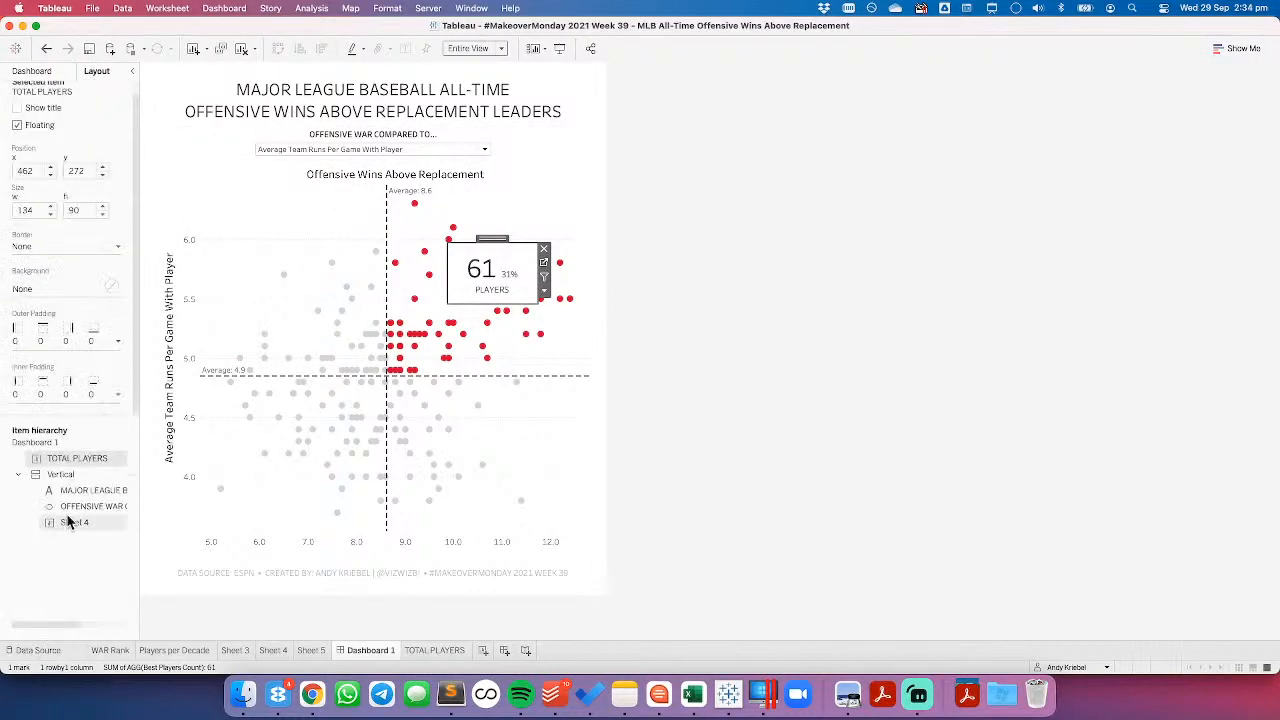
mouse_move(63, 468)
left_mouse_down()
mouse_move(58, 543)
mouse_move(66, 462)
left_mouse_up()
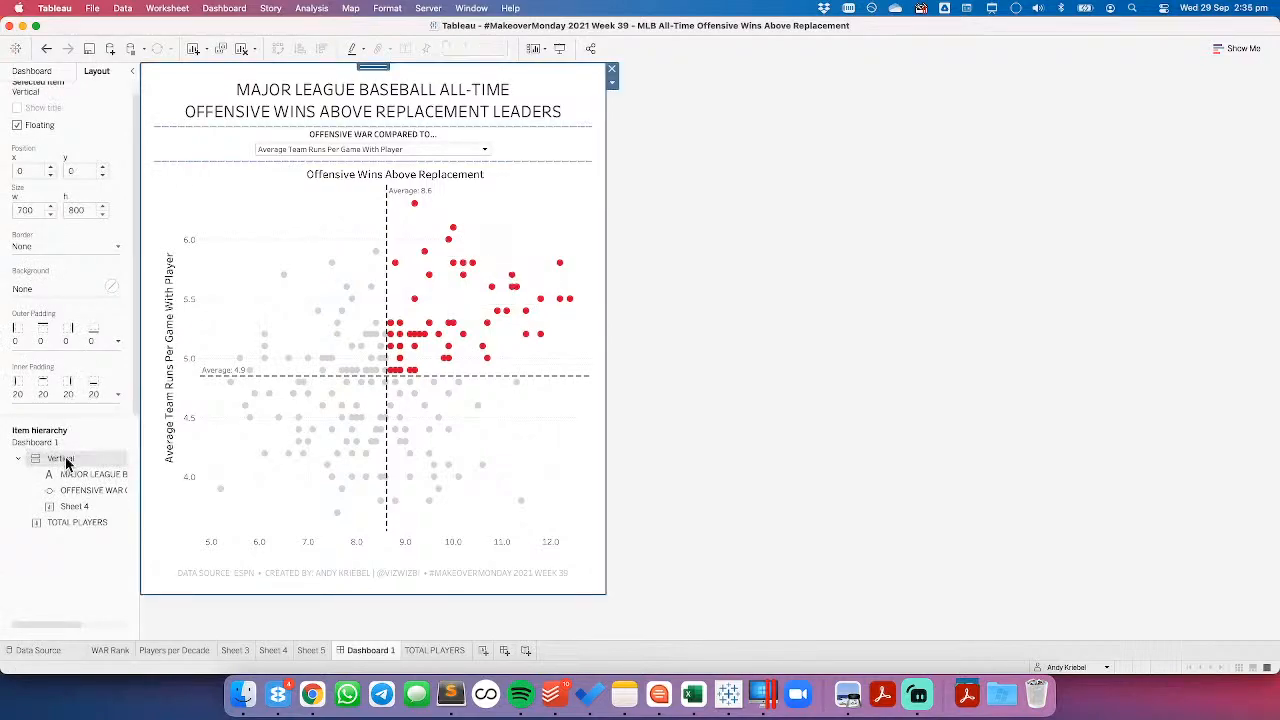
left_click(73, 510)
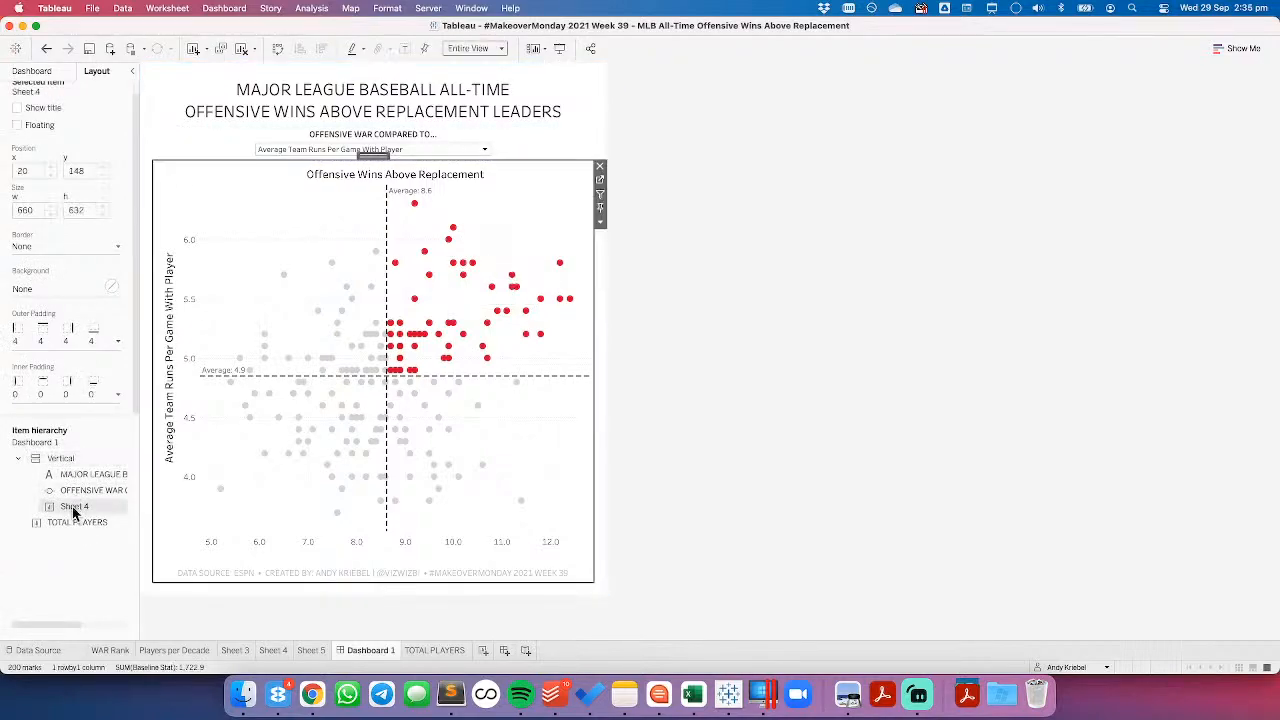
left_click(35, 290)
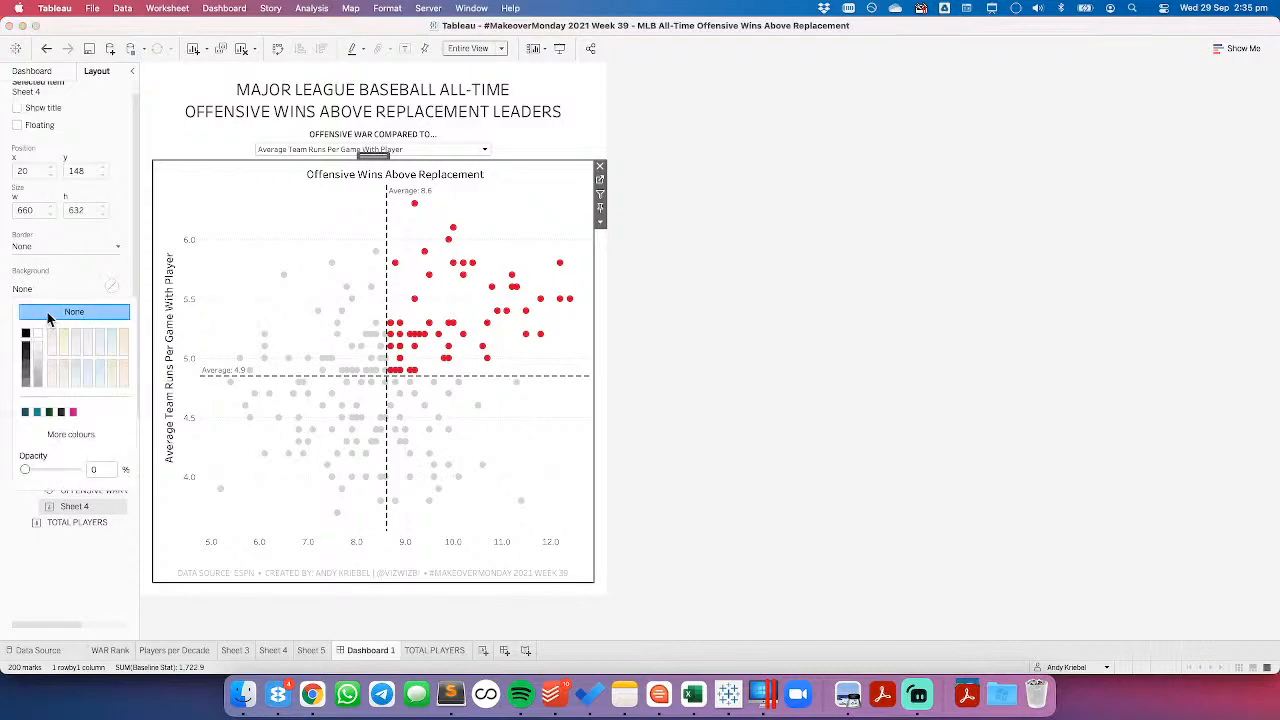
left_click(297, 260)
right_click(305, 262)
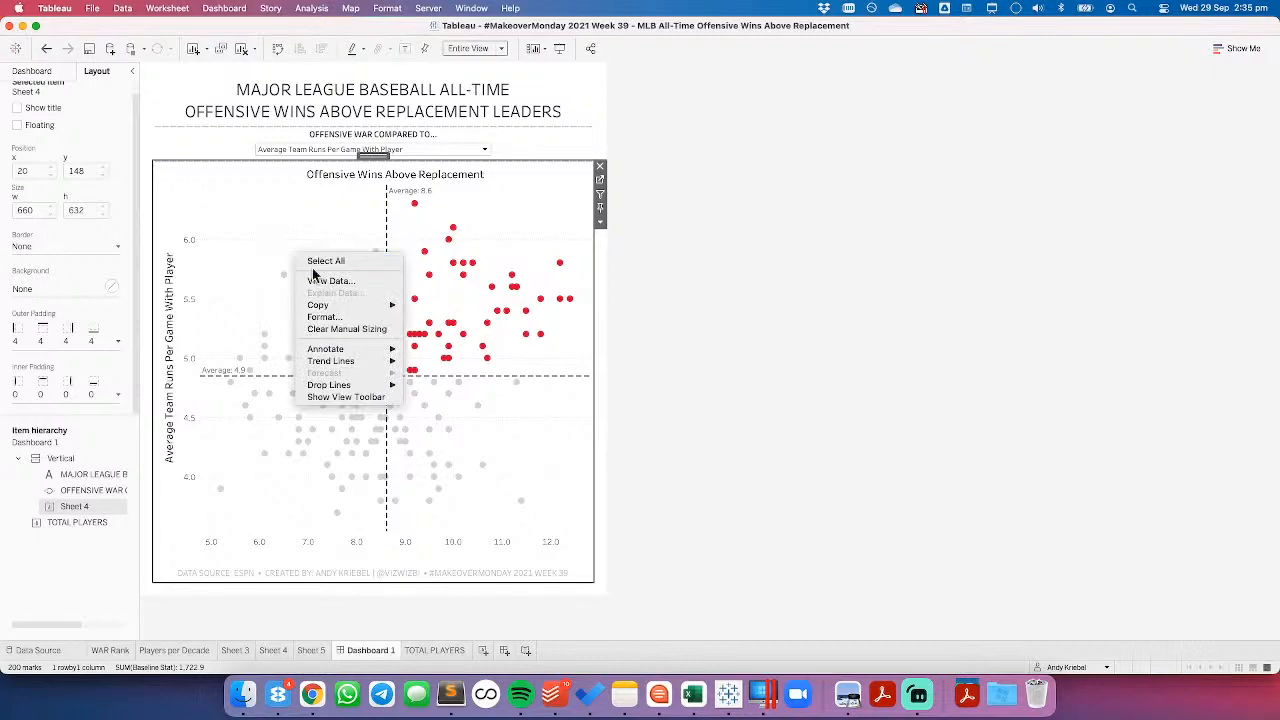
left_click(326, 317)
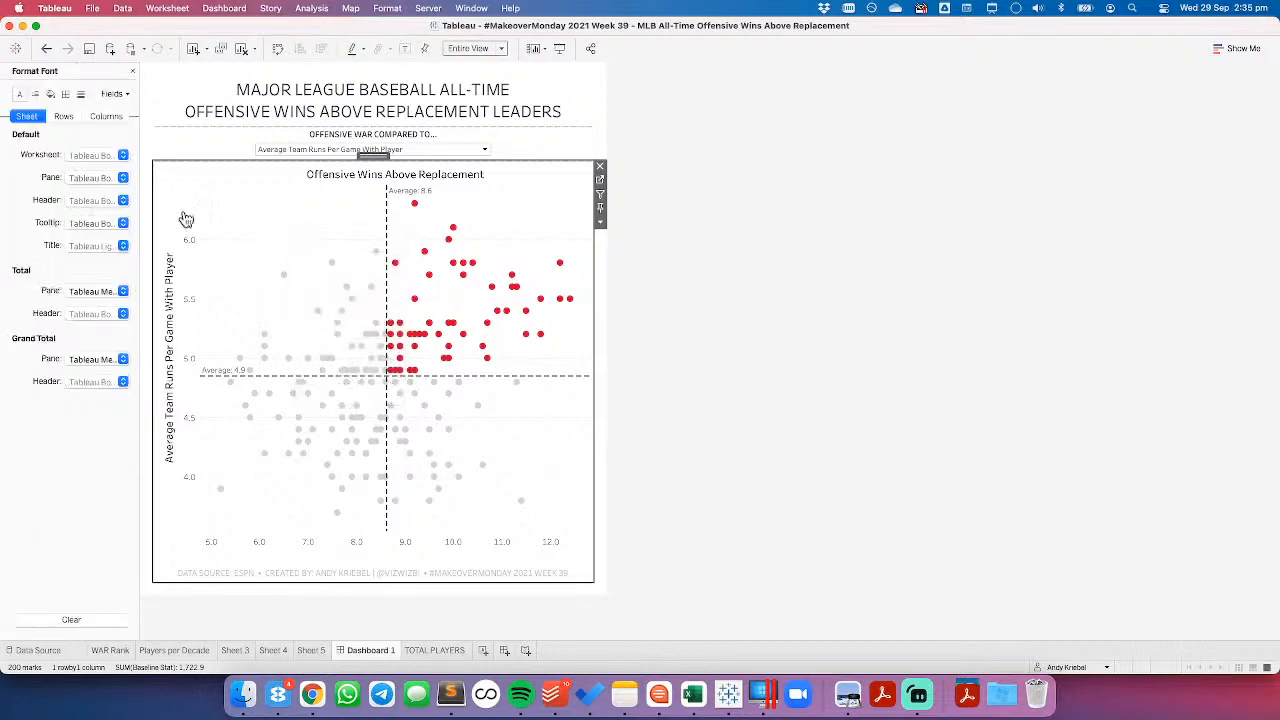
left_click(50, 94)
left_click(95, 177)
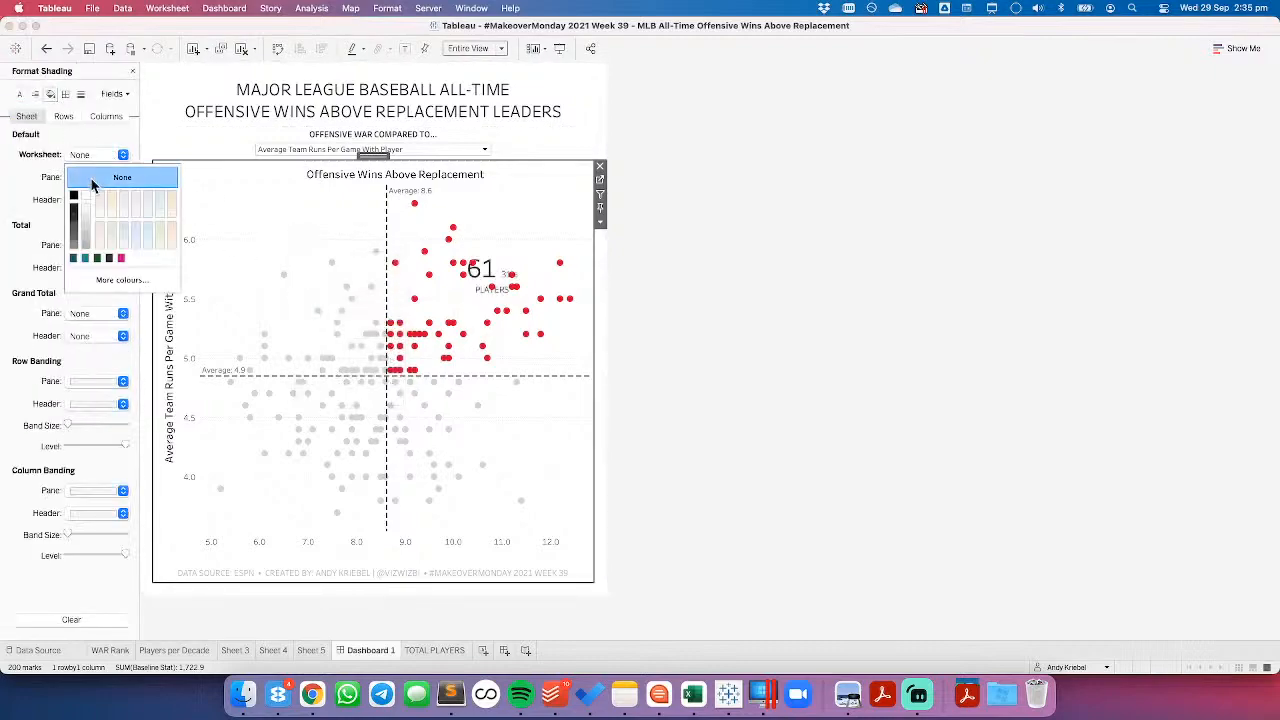
left_click(92, 184)
left_click(884, 340)
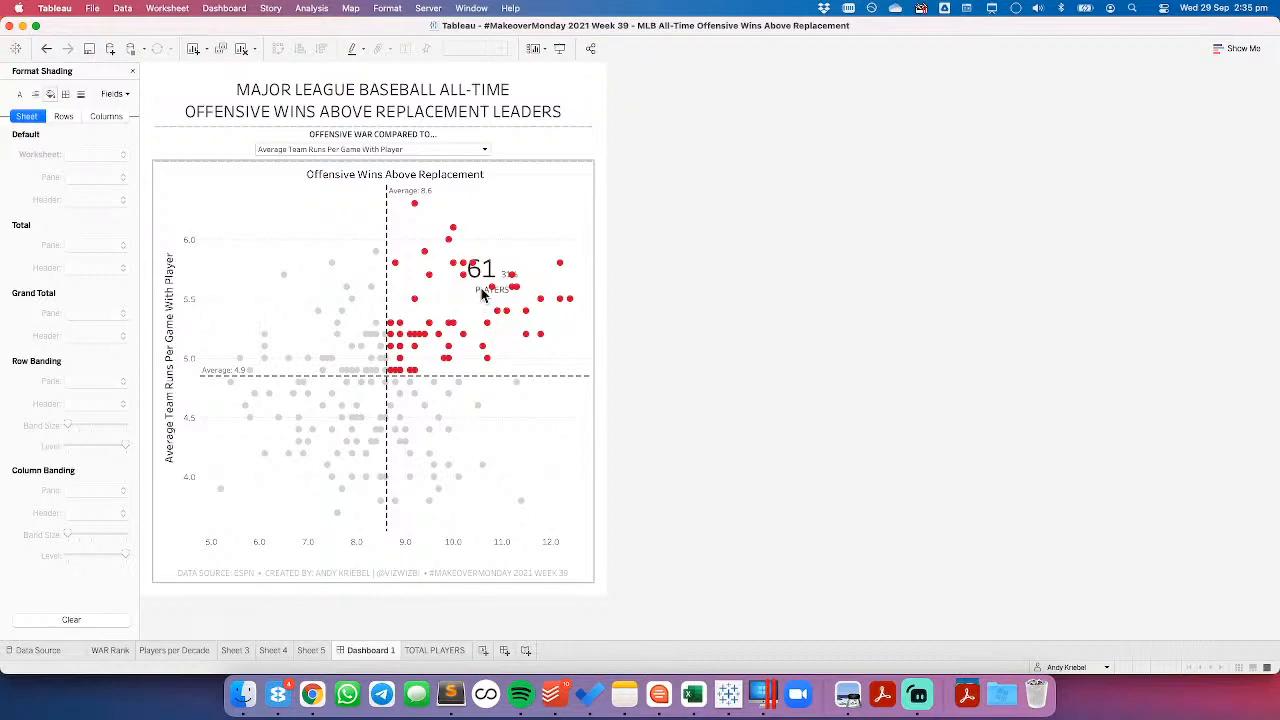
Step: Close the shading settings and move the floating TOTAL PLAYERS object straight up to about y 186
left_click(133, 71)
left_click(71, 522)
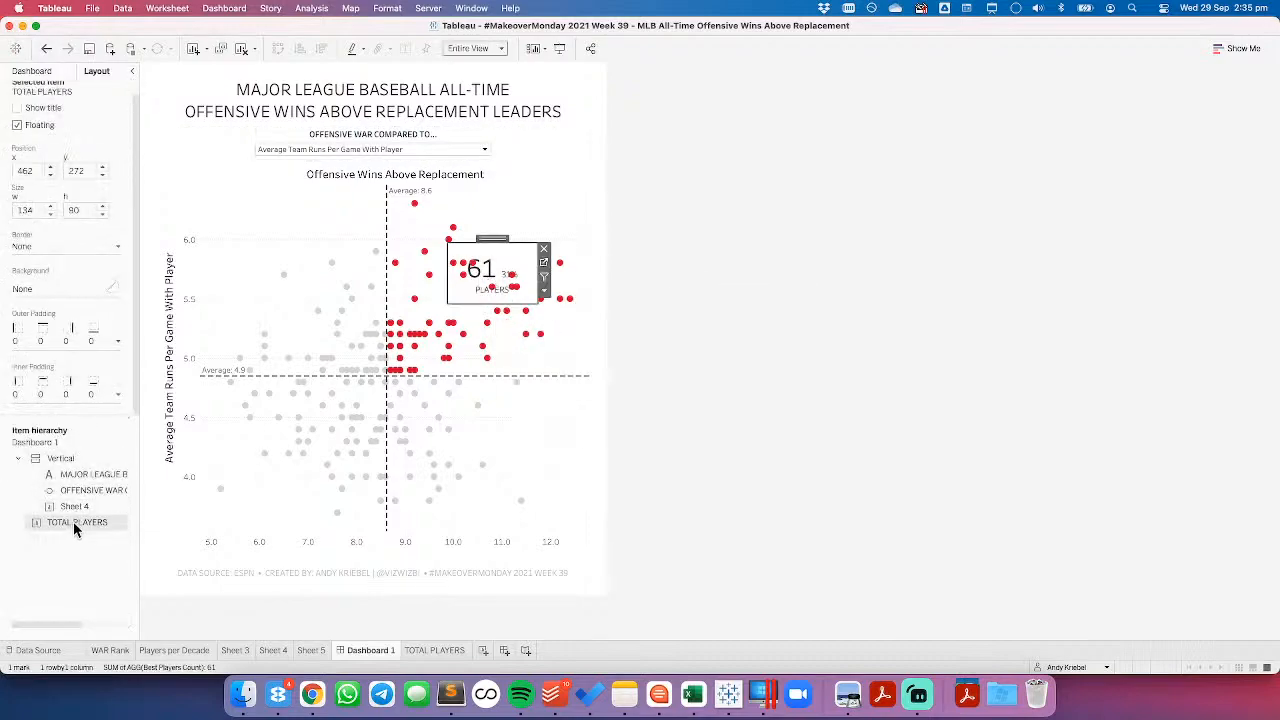
left_click_drag(489, 238, 489, 188)
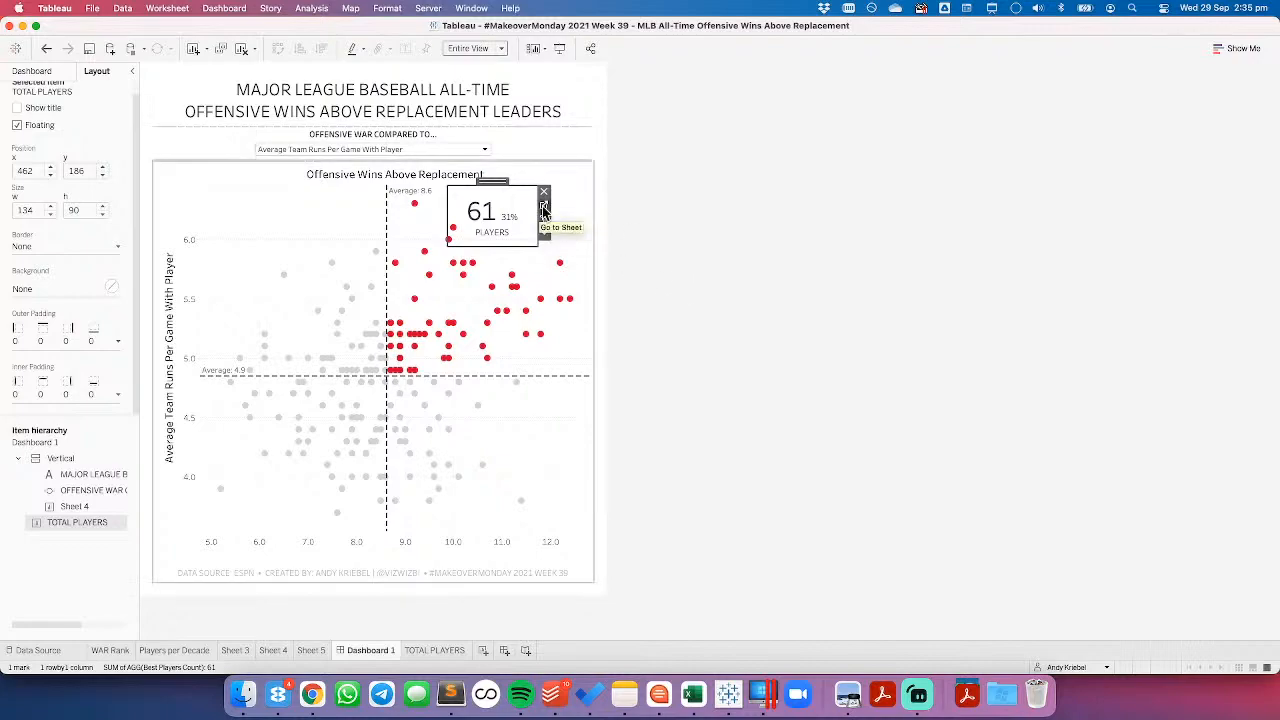
Step: Set the TOTAL PLAYERS mark size to maximum and enlarge its dashboard object to about 273 by 269 at x 382
left_click(543, 209)
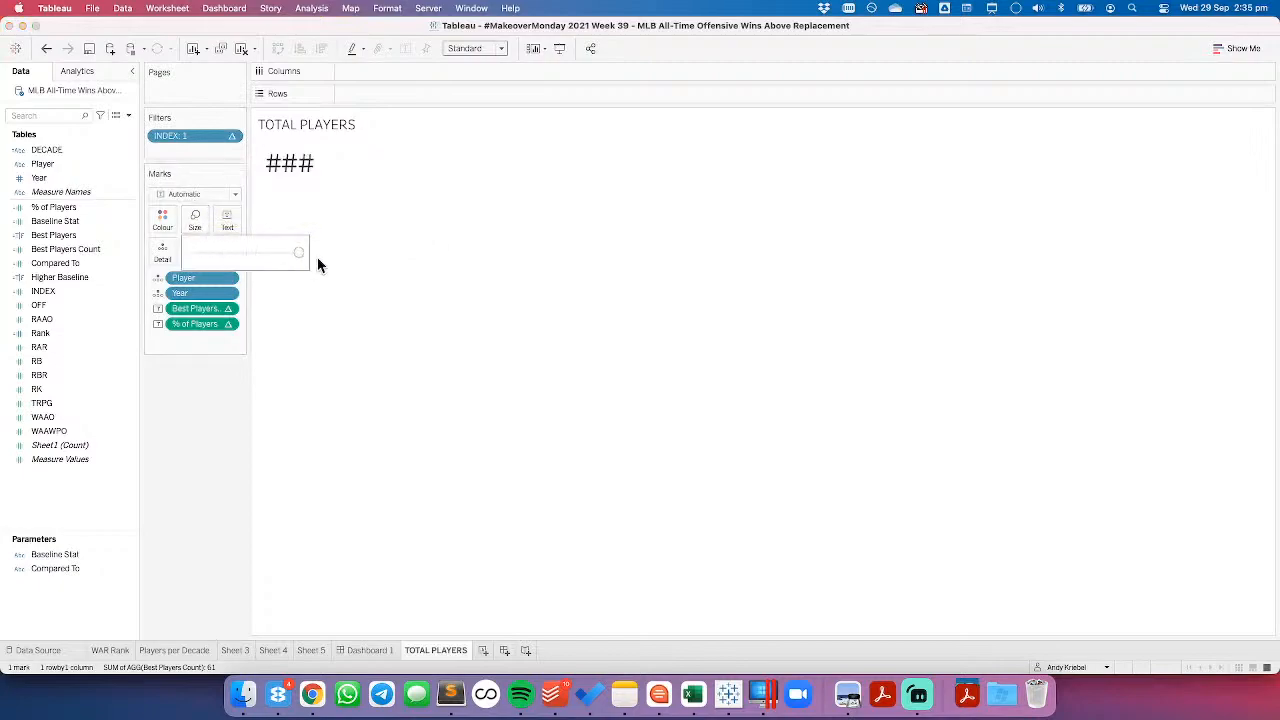
left_click(378, 651)
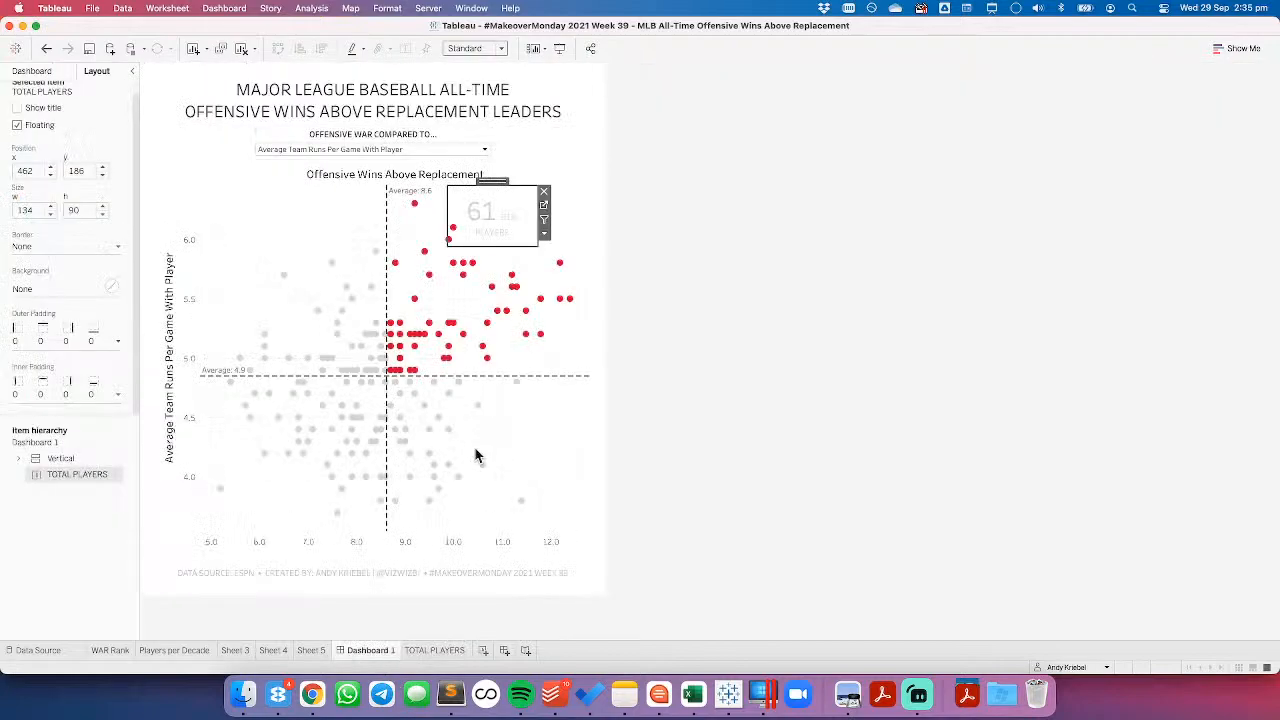
left_click_drag(535, 244, 577, 313)
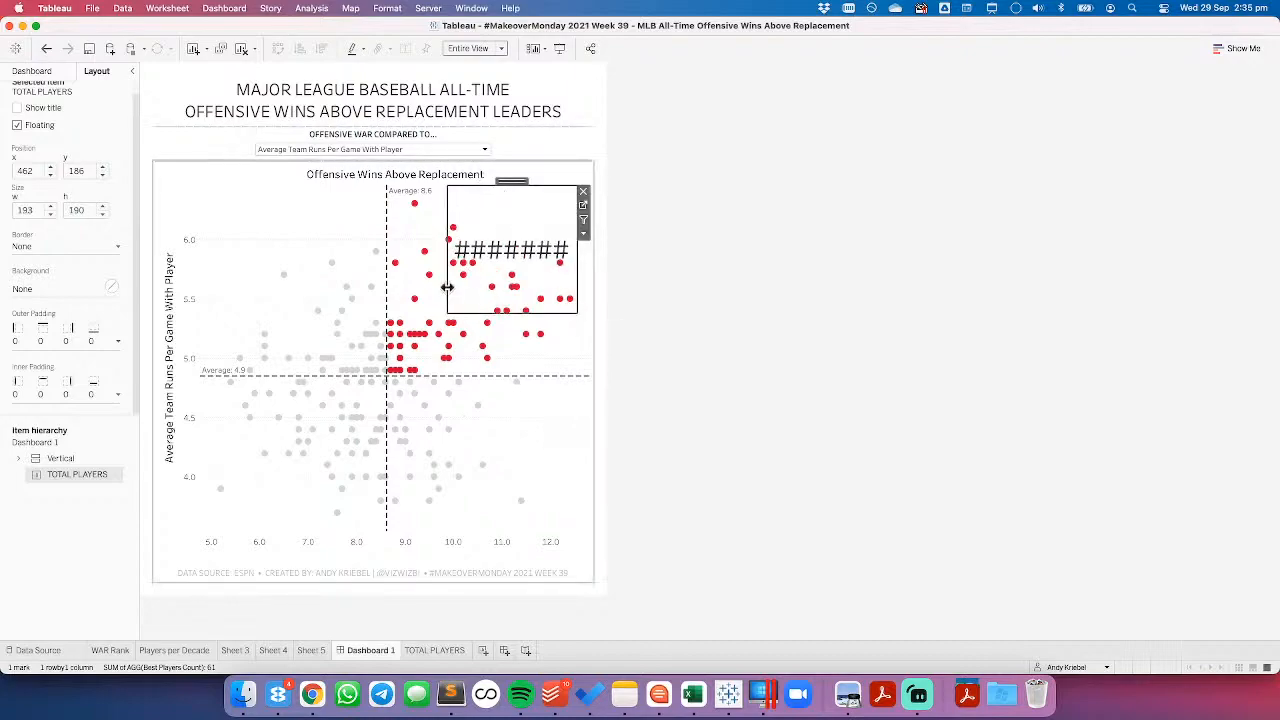
left_click_drag(446, 287, 394, 287)
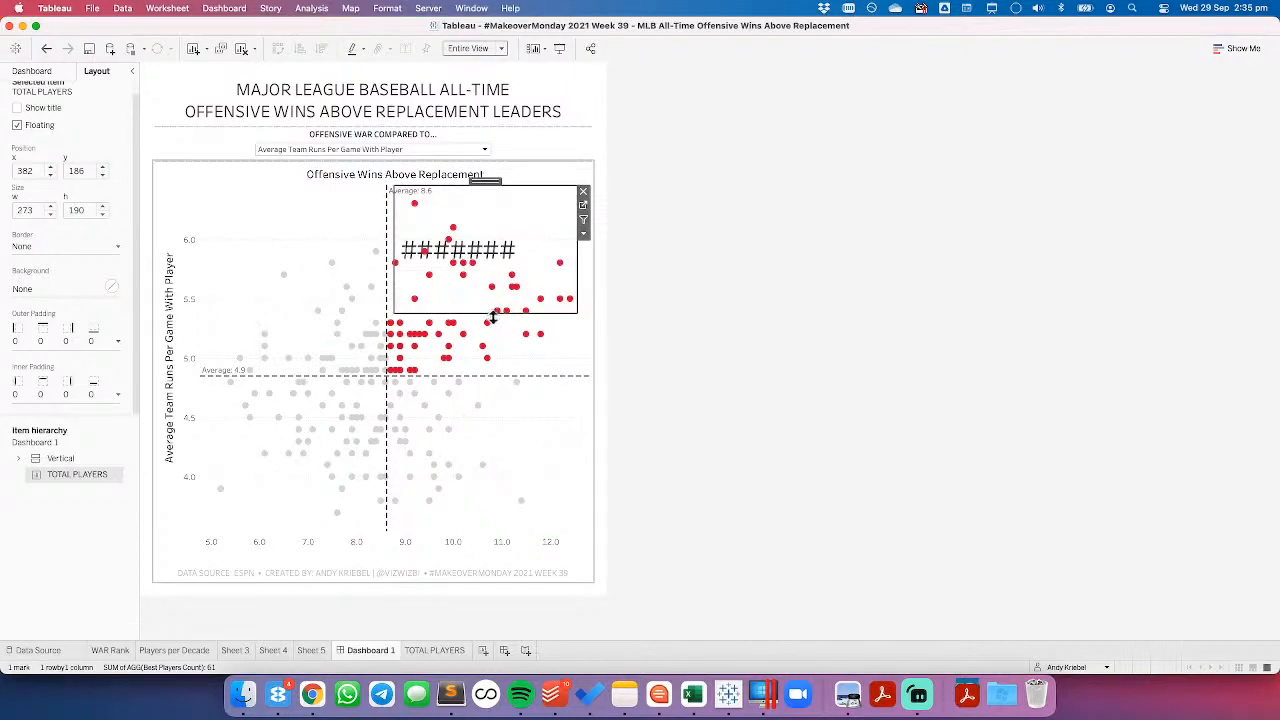
left_click_drag(490, 313, 492, 367)
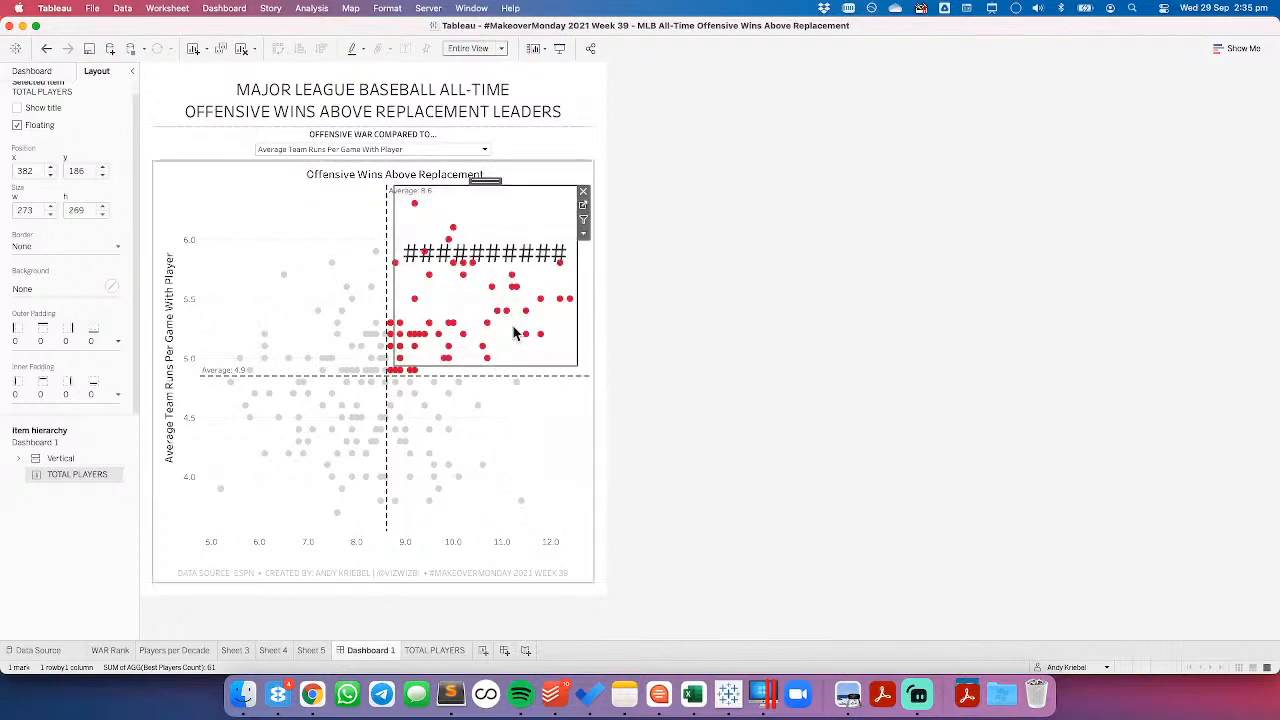
Step: Reduce the mark size on the TOTAL PLAYERS sheet to about three quarters of the range and return to Dashboard 1
left_click(583, 205)
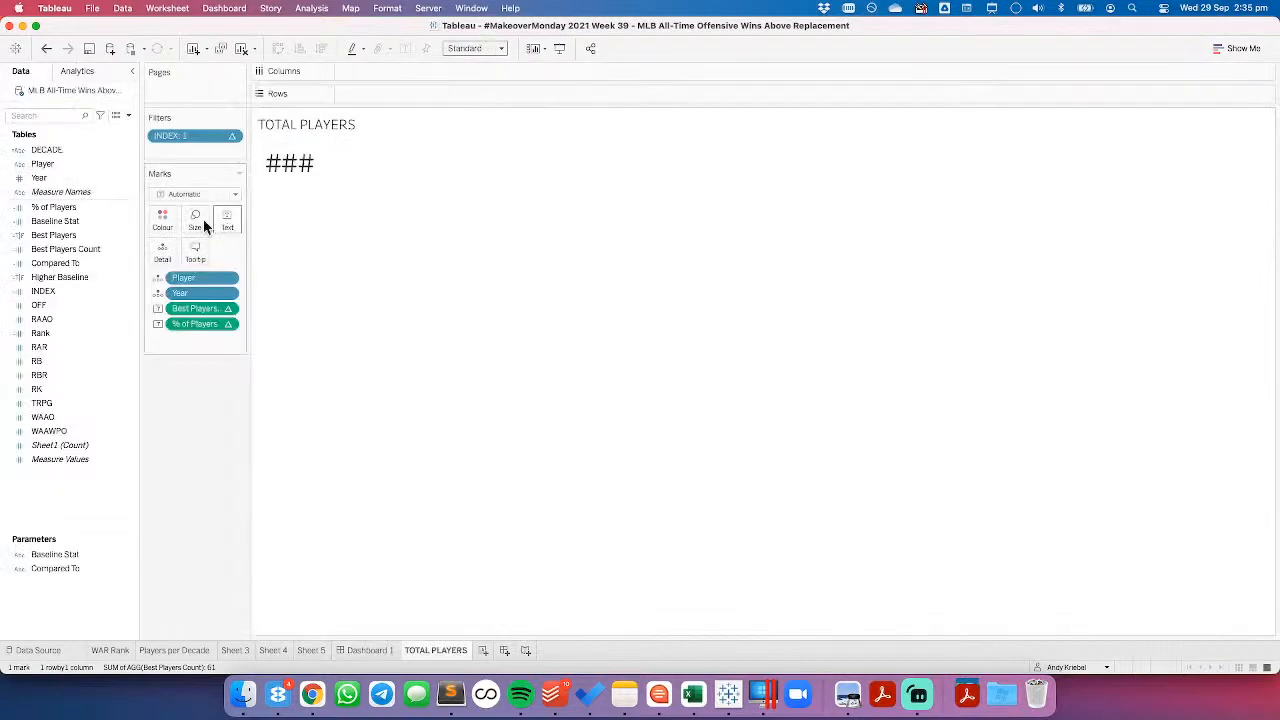
left_click_drag(279, 255, 270, 255)
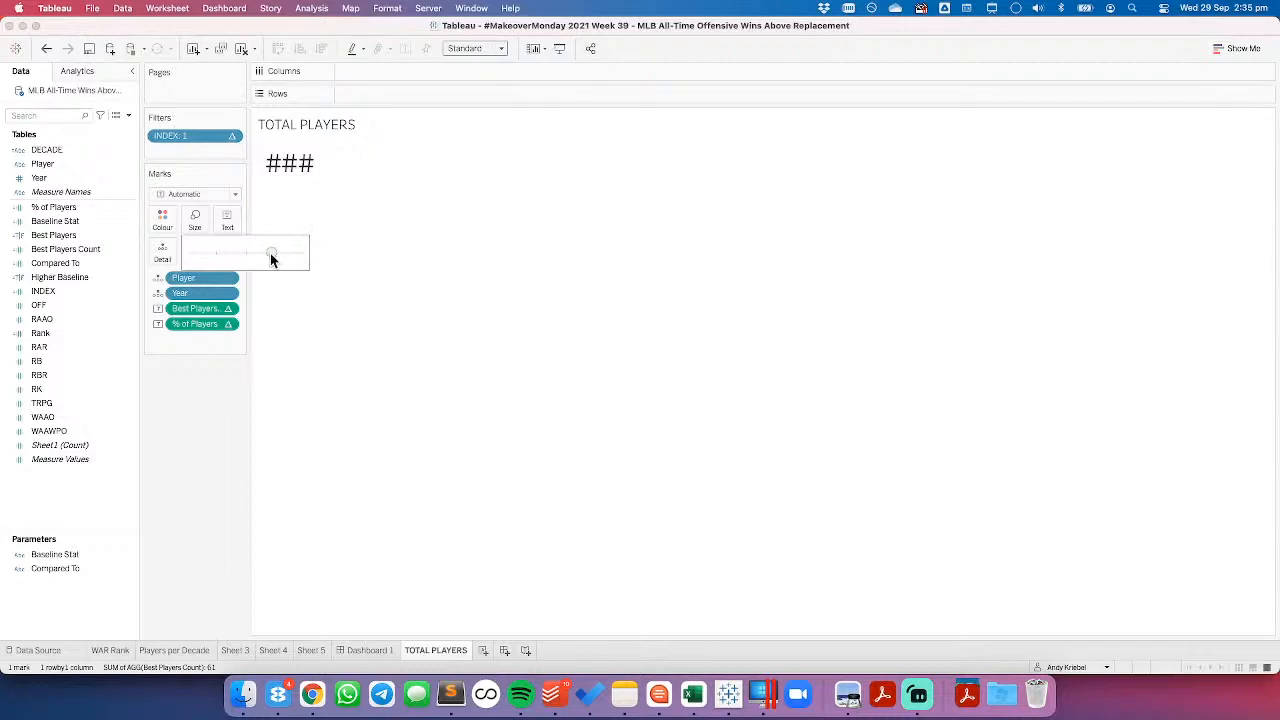
left_click(383, 650)
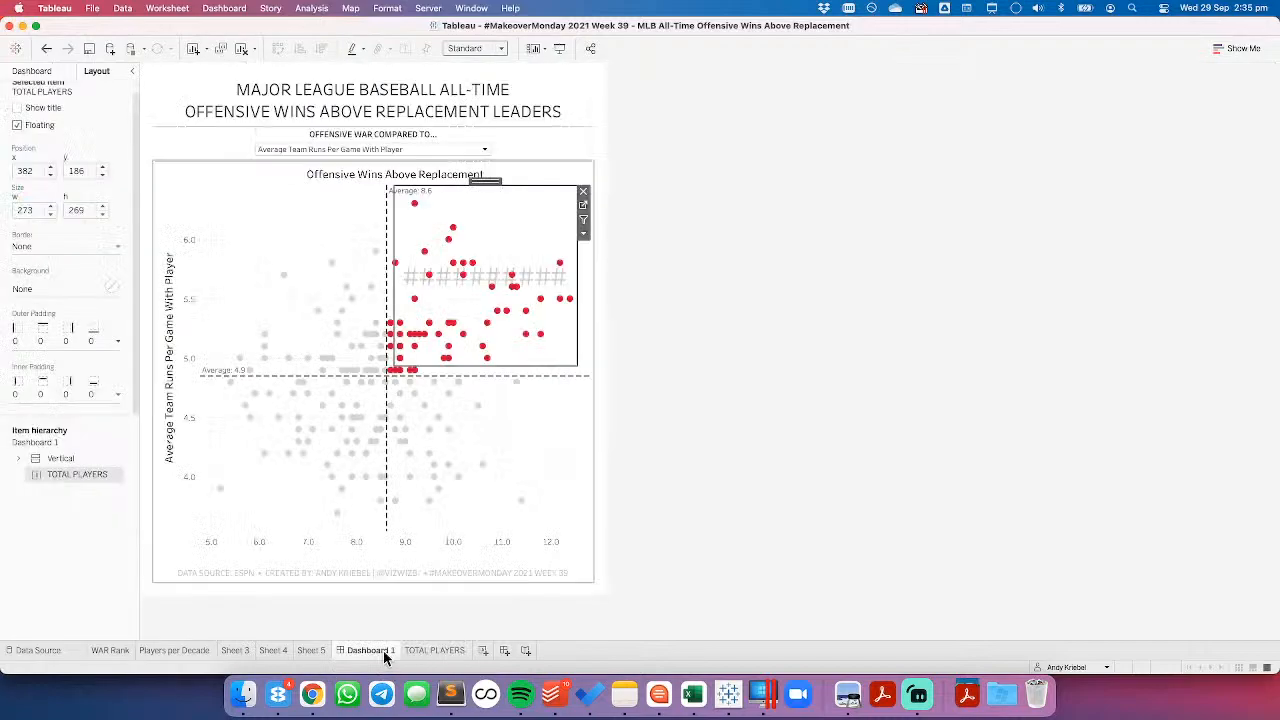
Step: Set the Best Players Count field in the TOTAL PLAYERS sheet's text label to size 72 and return to Dashboard 1
left_click(583, 208)
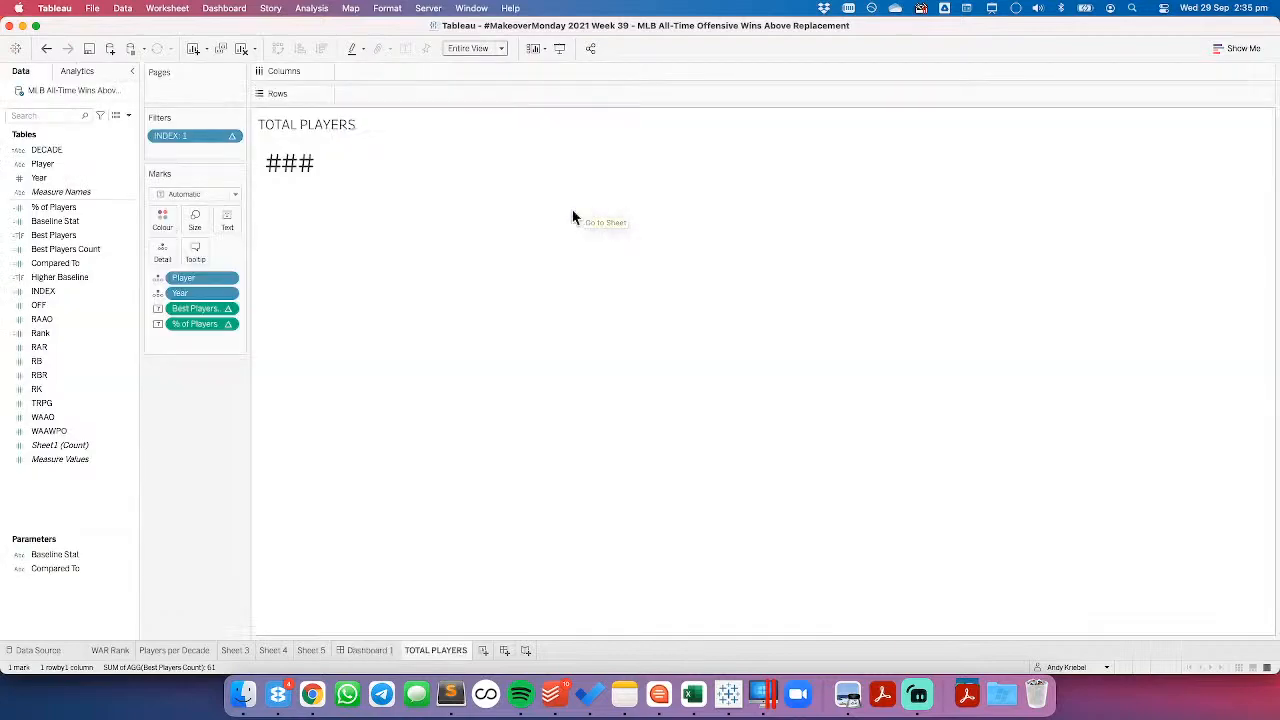
left_click(227, 218)
left_click(345, 250)
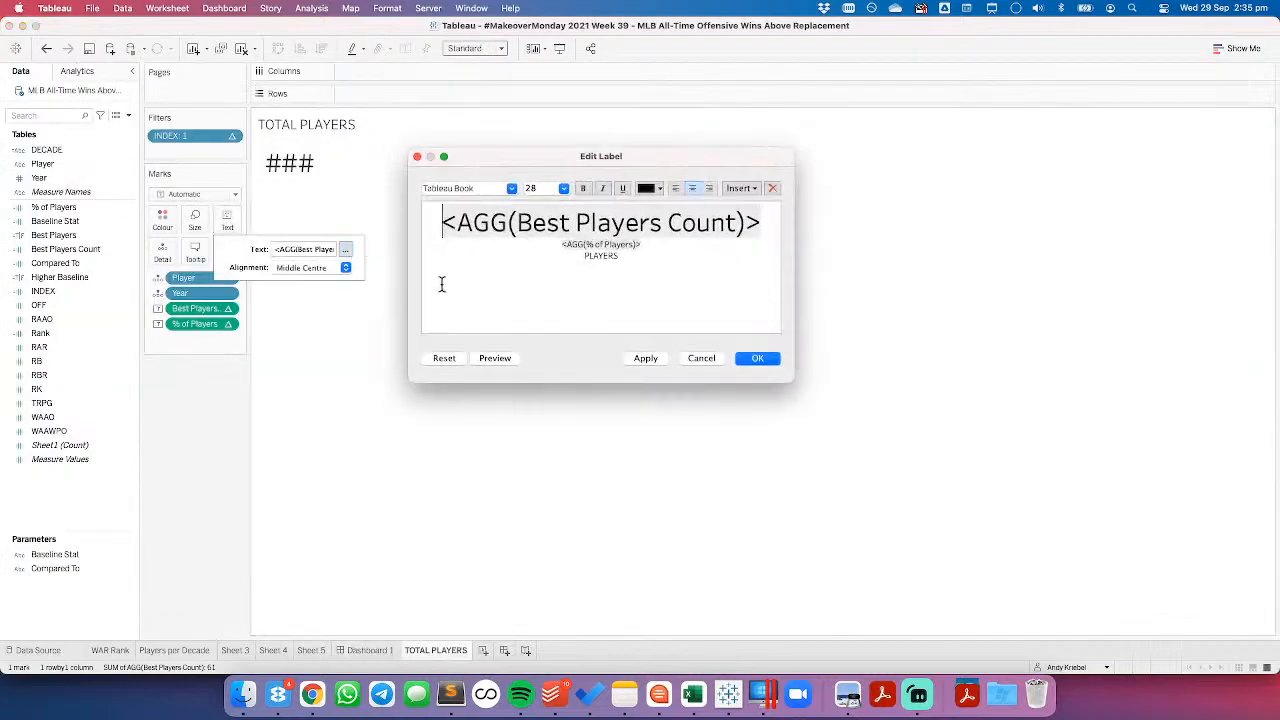
triple_click(493, 226)
left_click(555, 188)
left_click(548, 372)
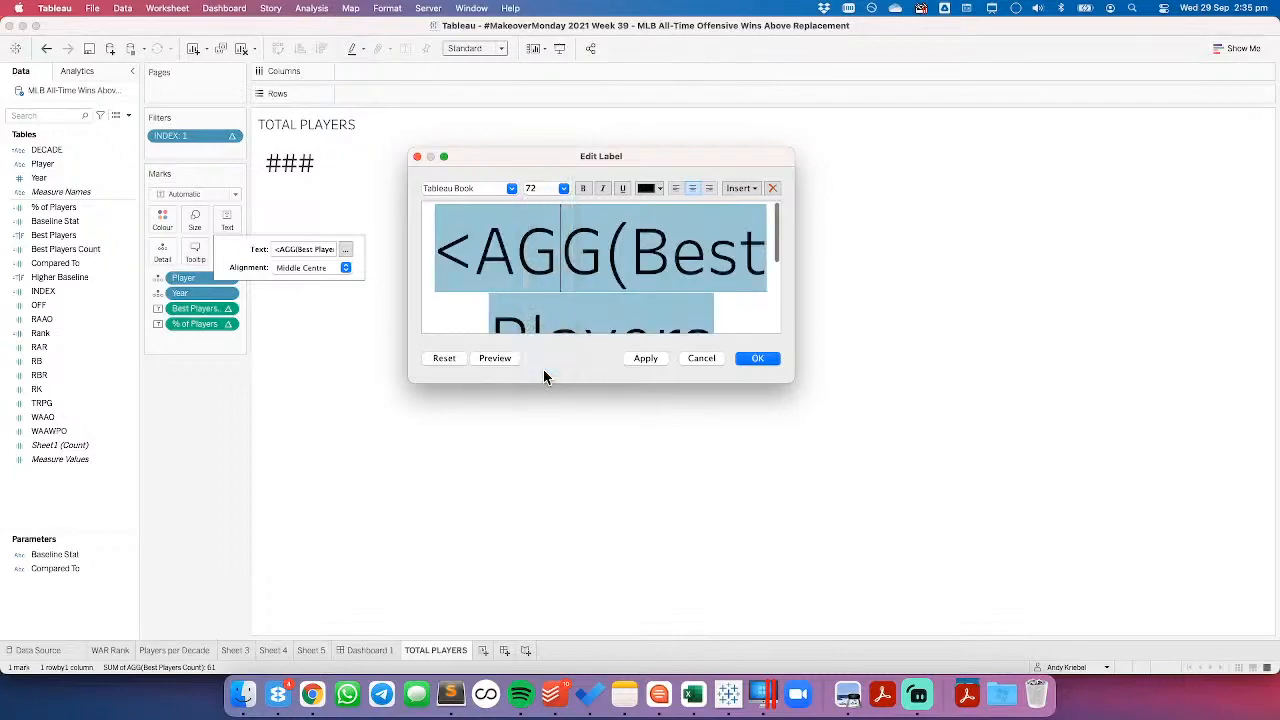
left_click(740, 360)
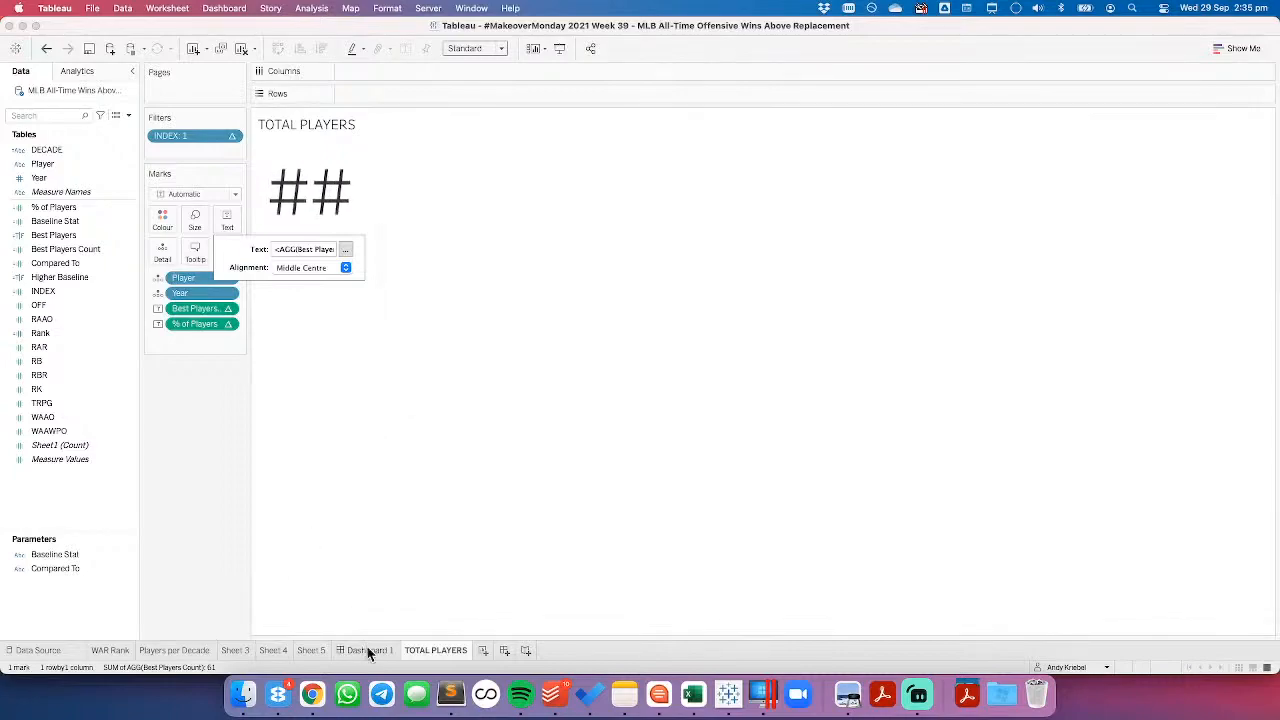
left_click(366, 648)
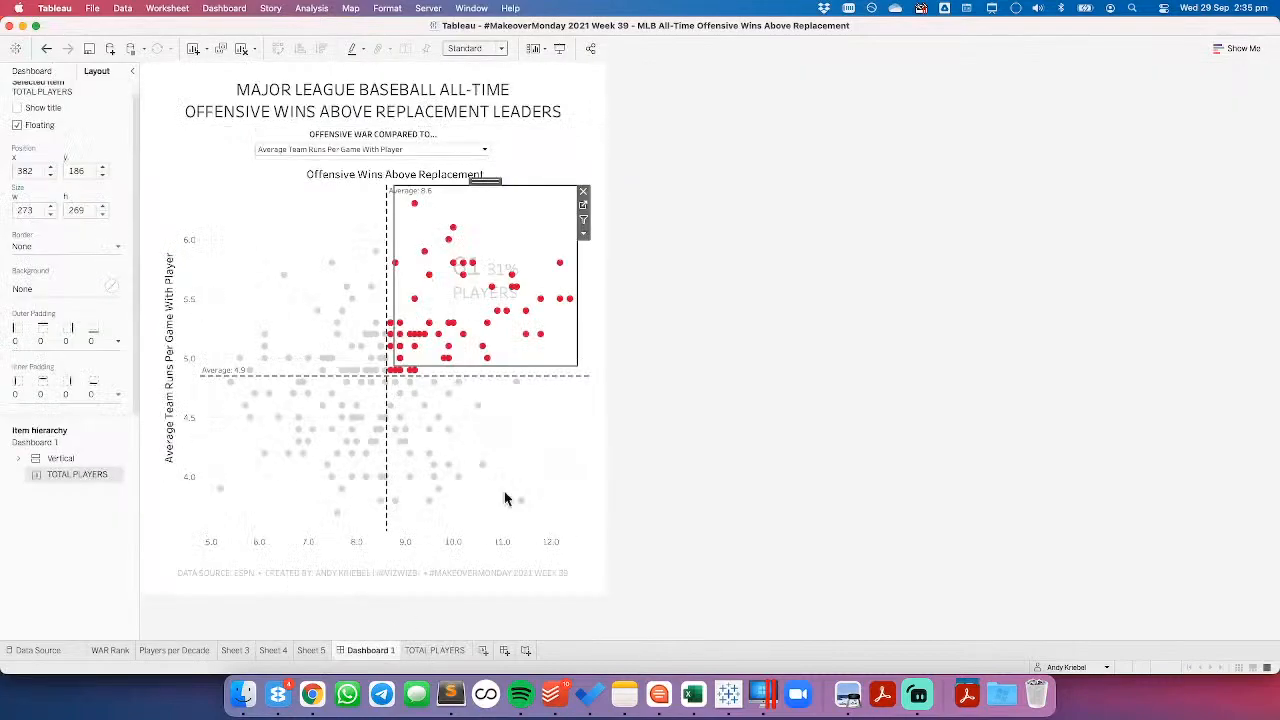
Step: Select the floating TOTAL PLAYERS object on the dashboard and move it sideways to about x 398, y 185
left_click(484, 197)
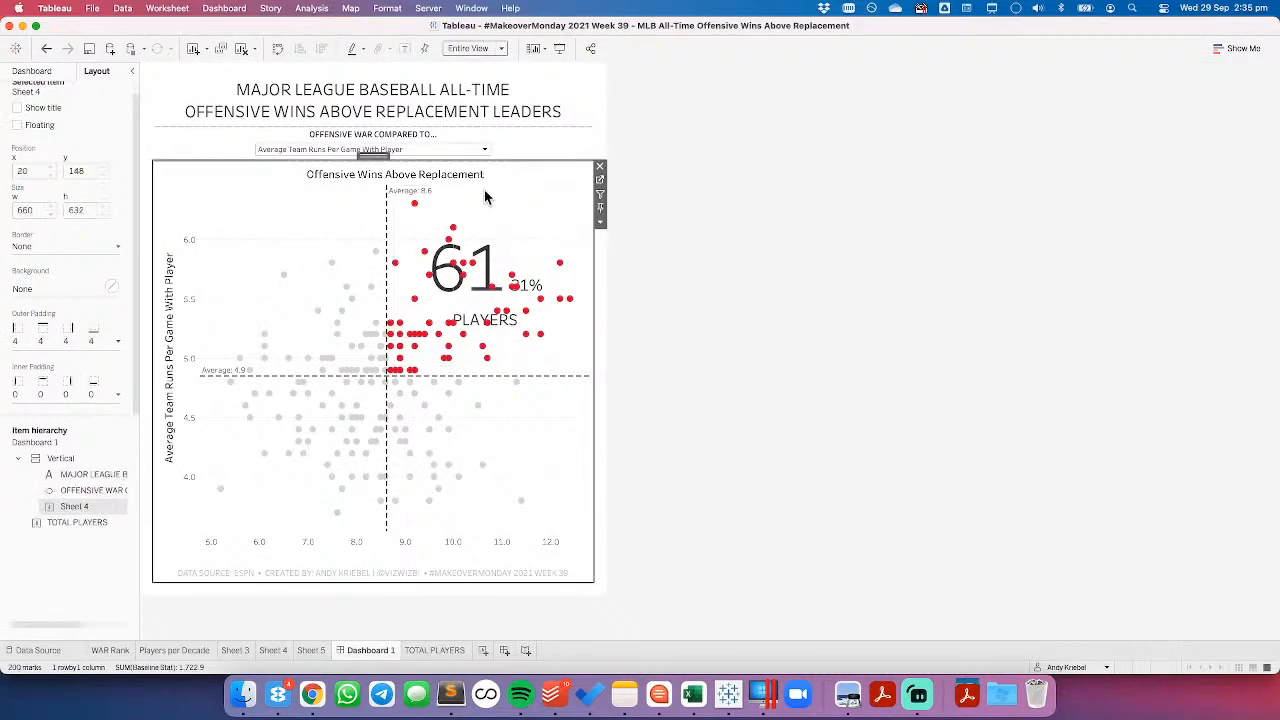
left_click(84, 522)
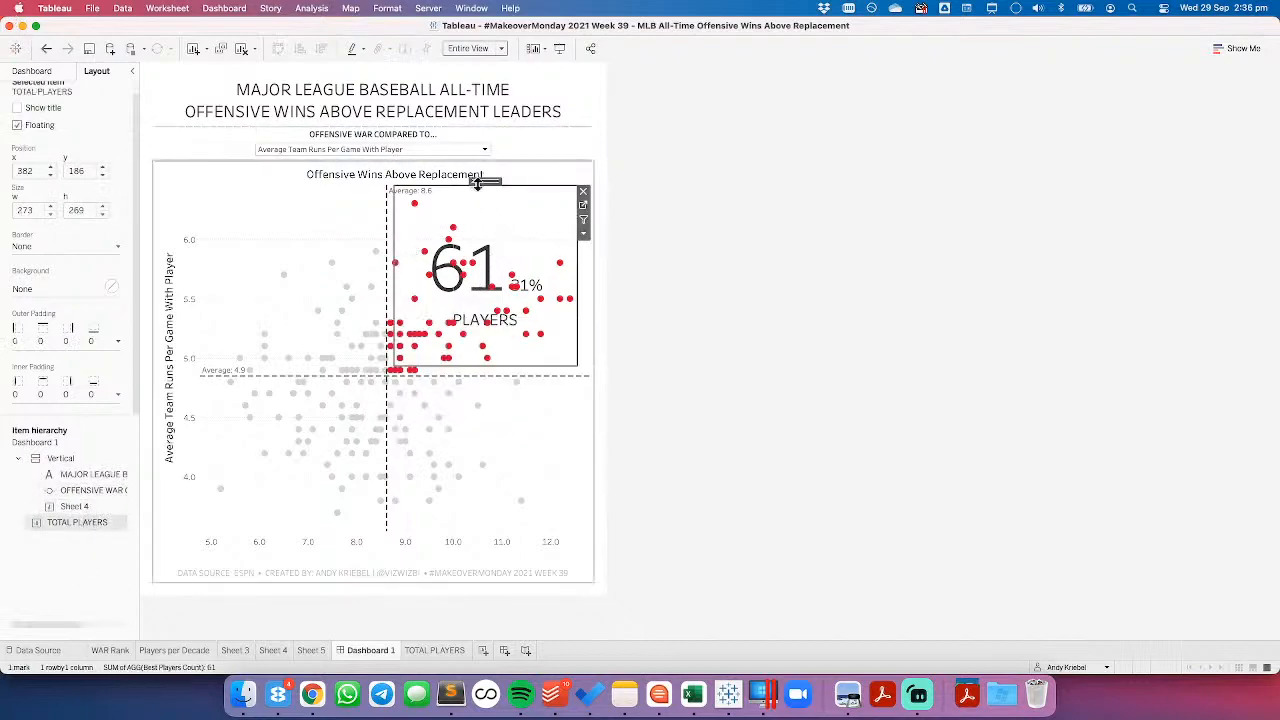
left_click_drag(481, 182, 492, 182)
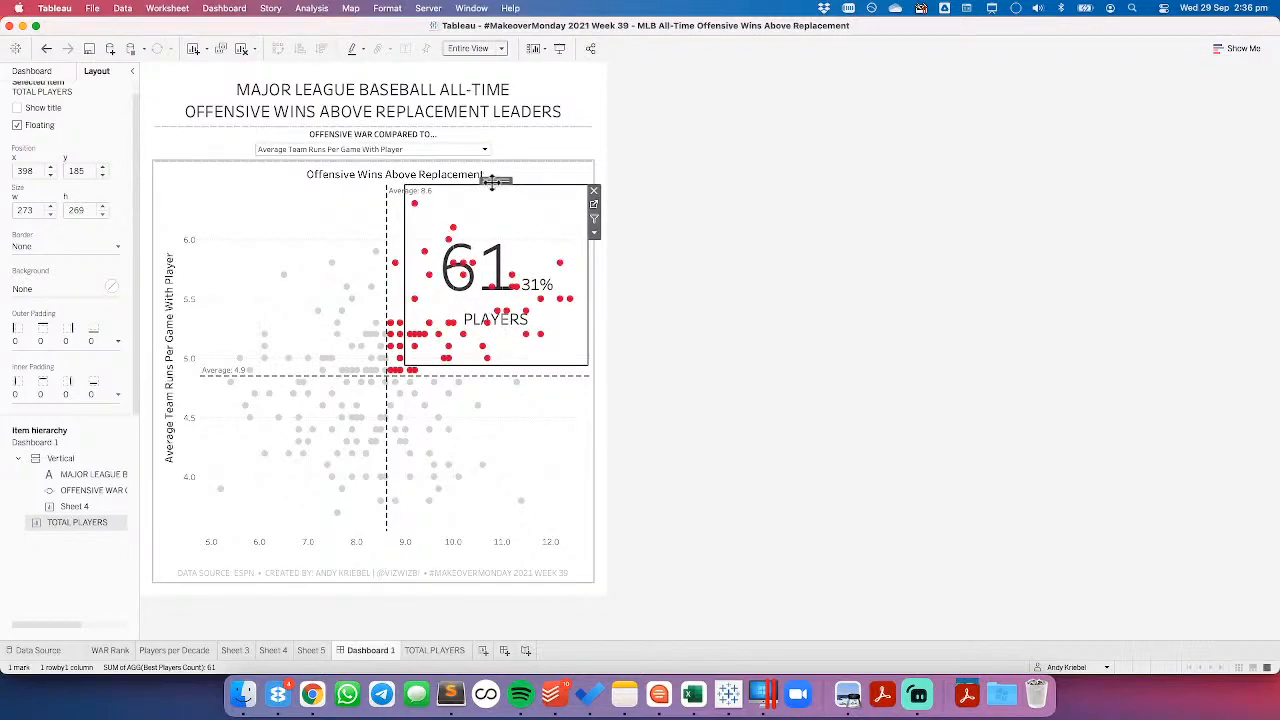
Step: Remove % of Players from the TOTAL PLAYERS marks, delete the leftover space after the count in the label, and return to Dashboard 1
left_click(594, 205)
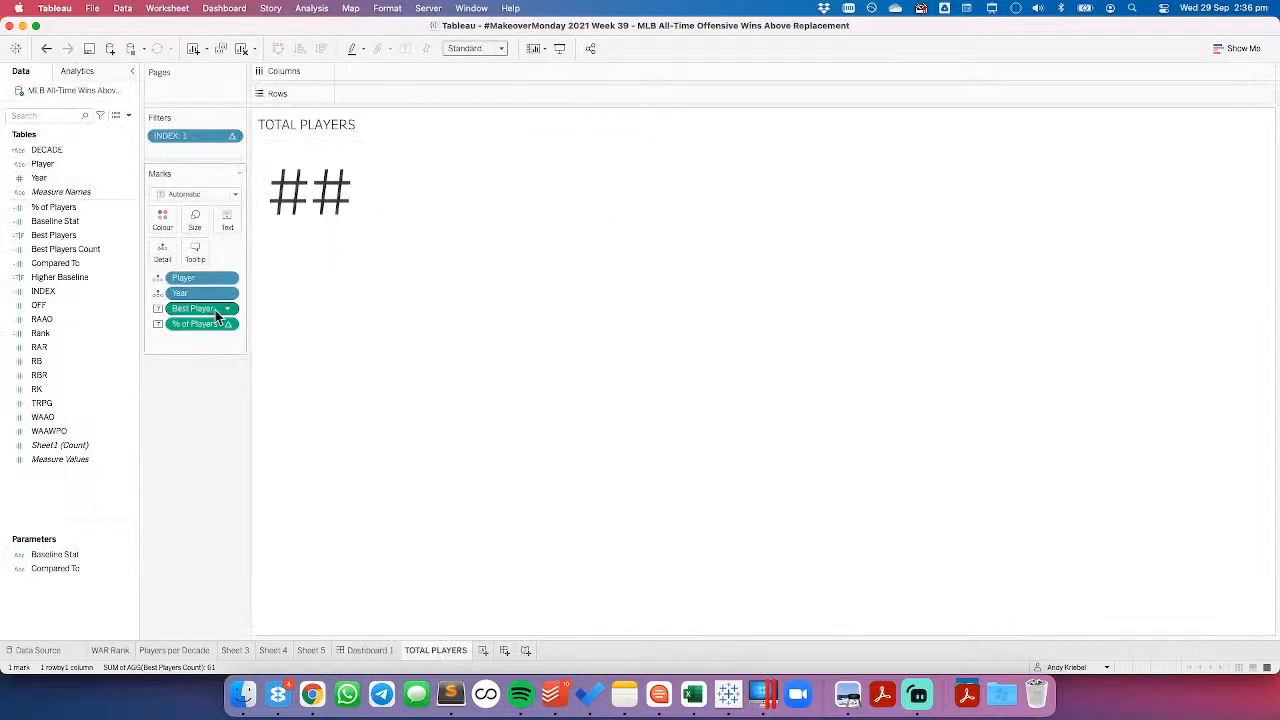
left_click_drag(185, 325, 200, 430)
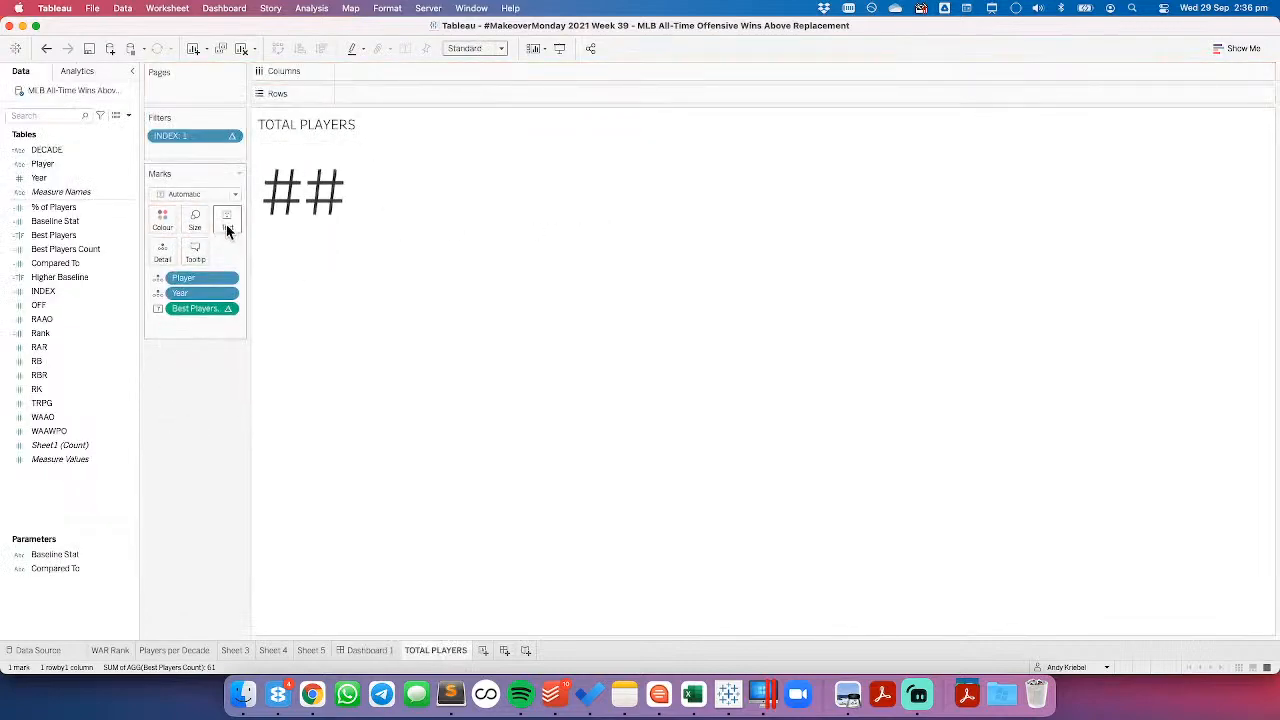
left_click(224, 228)
left_click(346, 249)
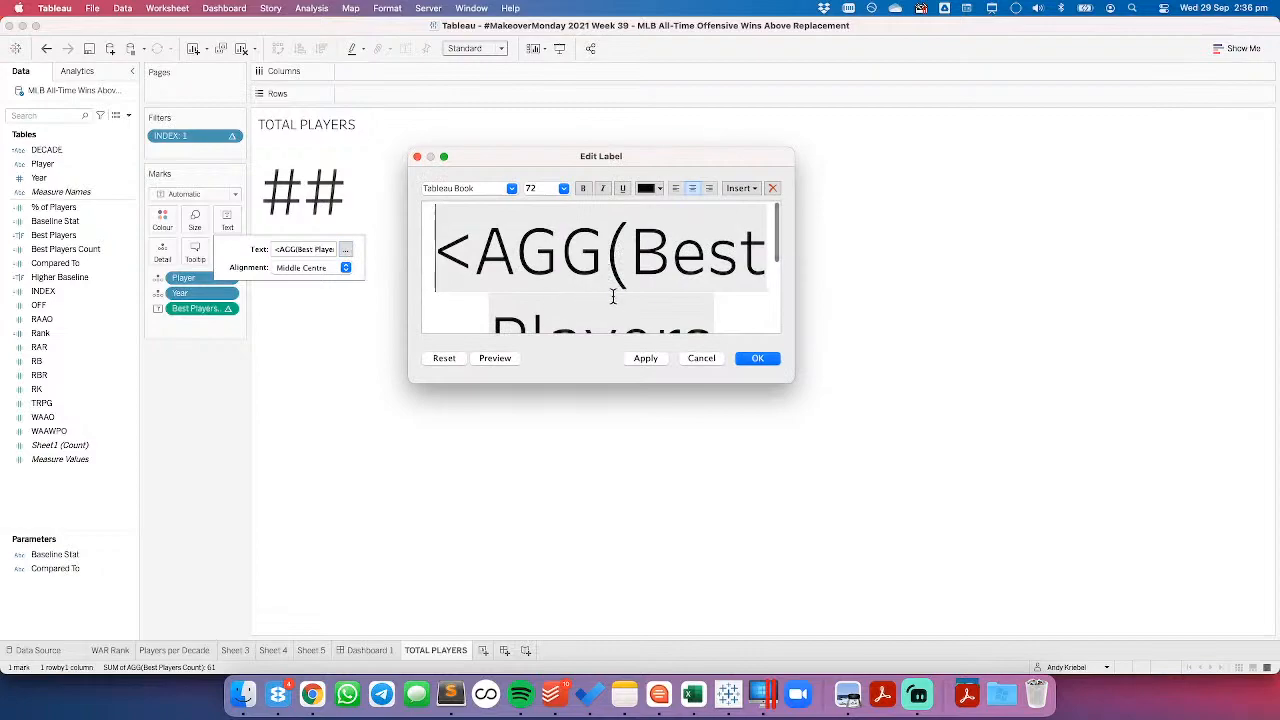
scroll(628, 292, "down", 2)
scroll(628, 292, "down", 2)
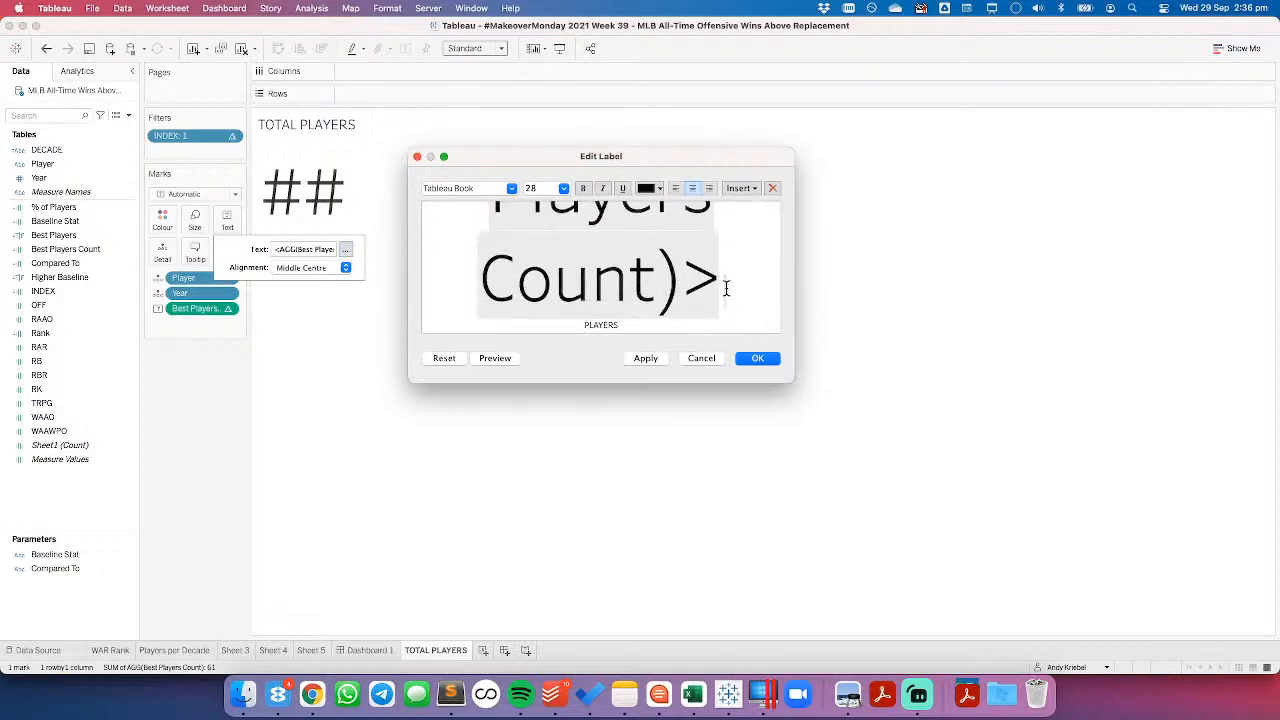
double_click(726, 288)
key("BackSpace")
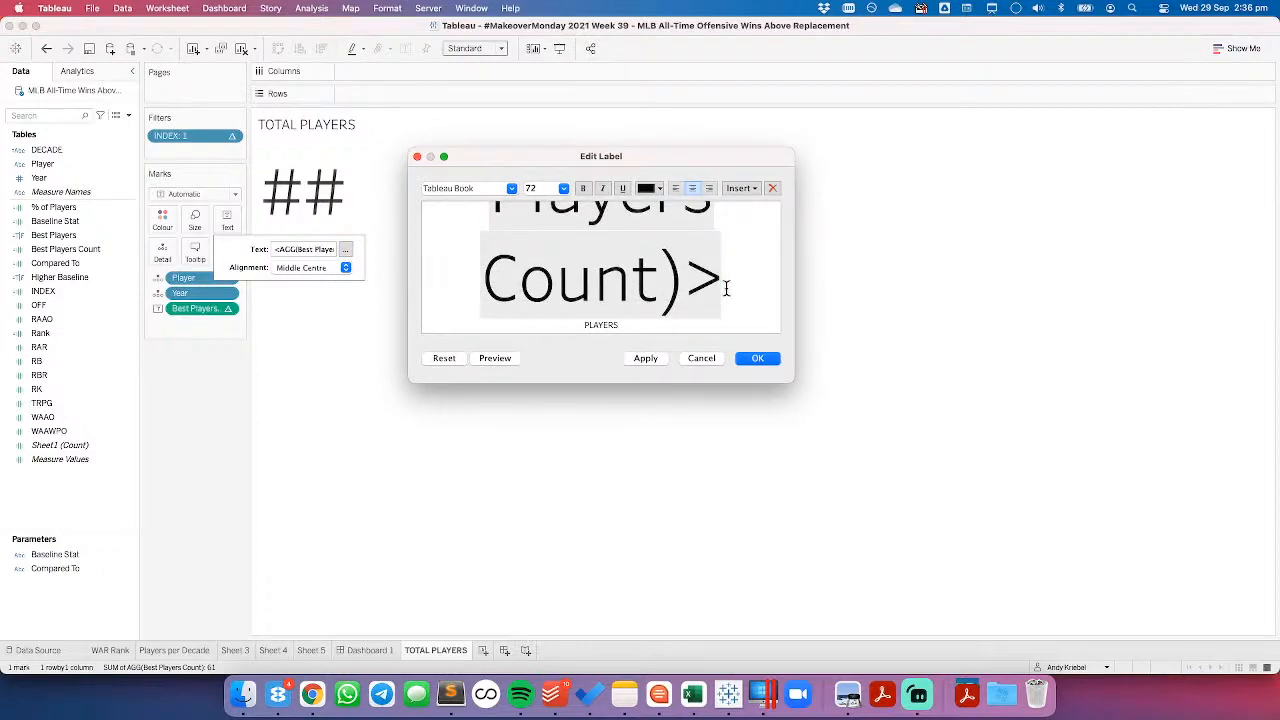
left_click(755, 359)
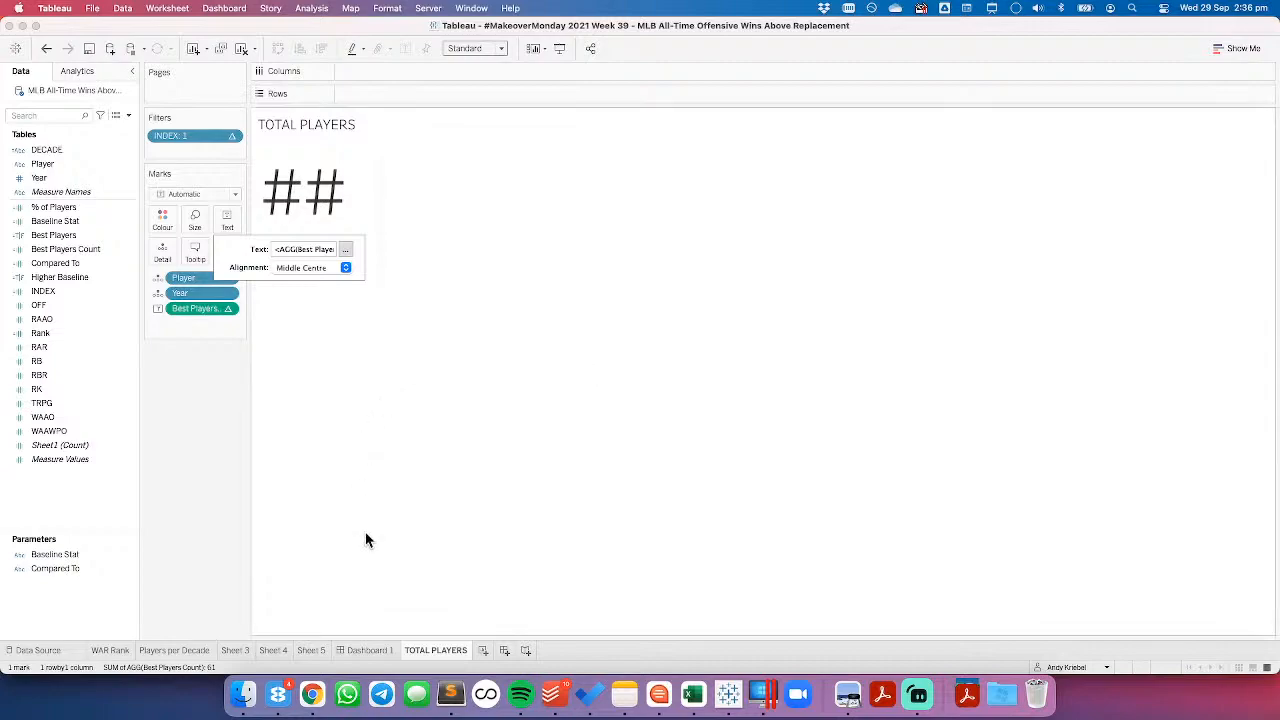
left_click(366, 650)
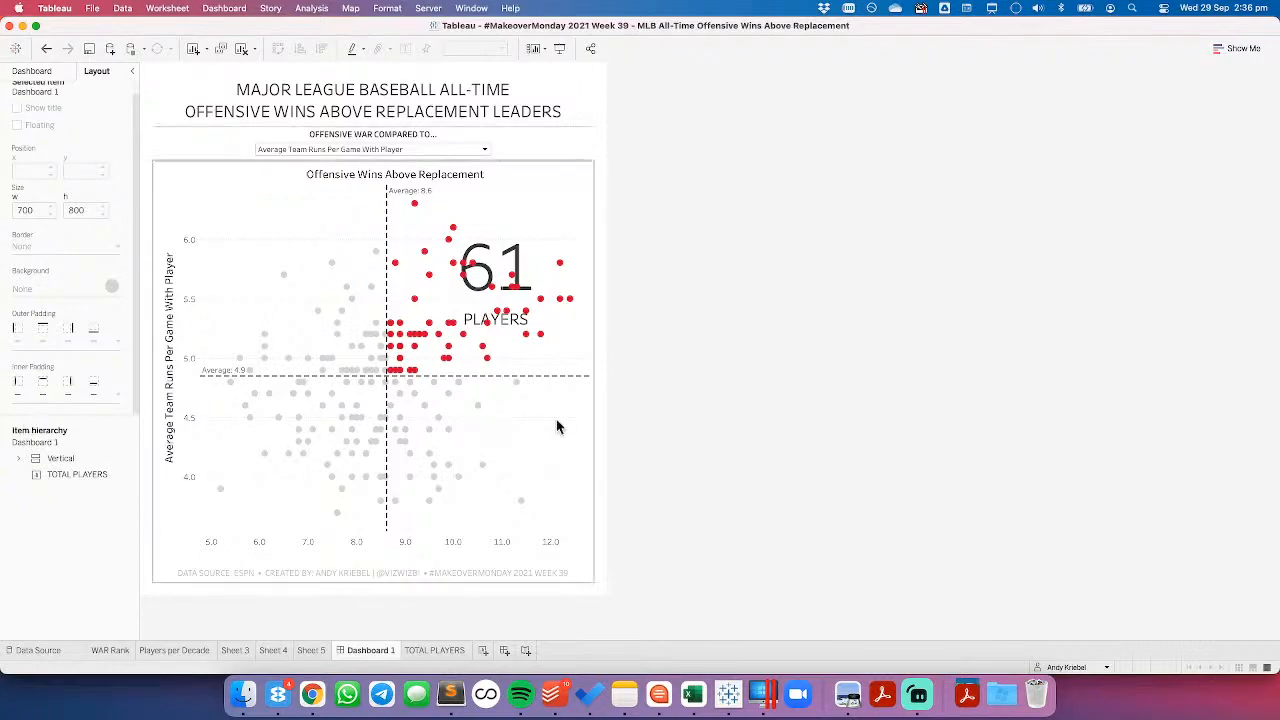
Step: Try several comparison statistics in the OFFENSIVE WAR COMPARED TO parameter, ending on Batting Runs From Weighted Runs Above Average
left_click(334, 150)
left_click(331, 168)
left_click(330, 149)
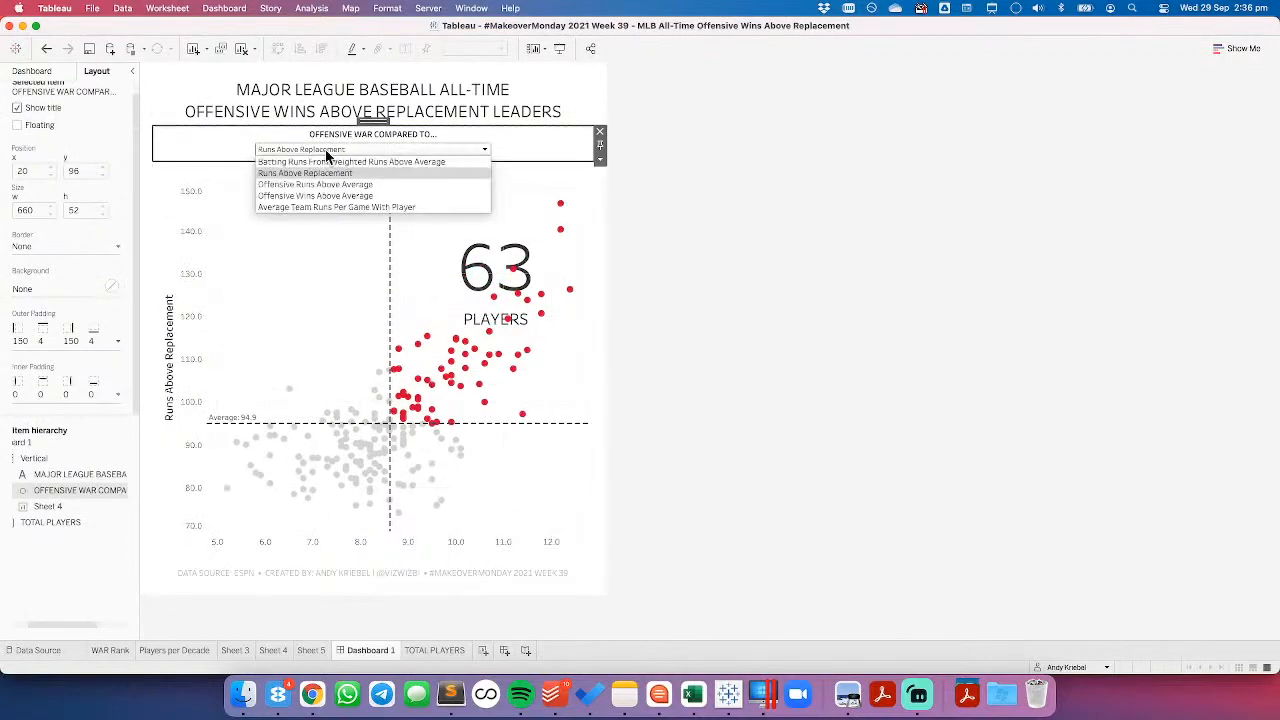
left_click(321, 200)
left_click(330, 149)
left_click(331, 206)
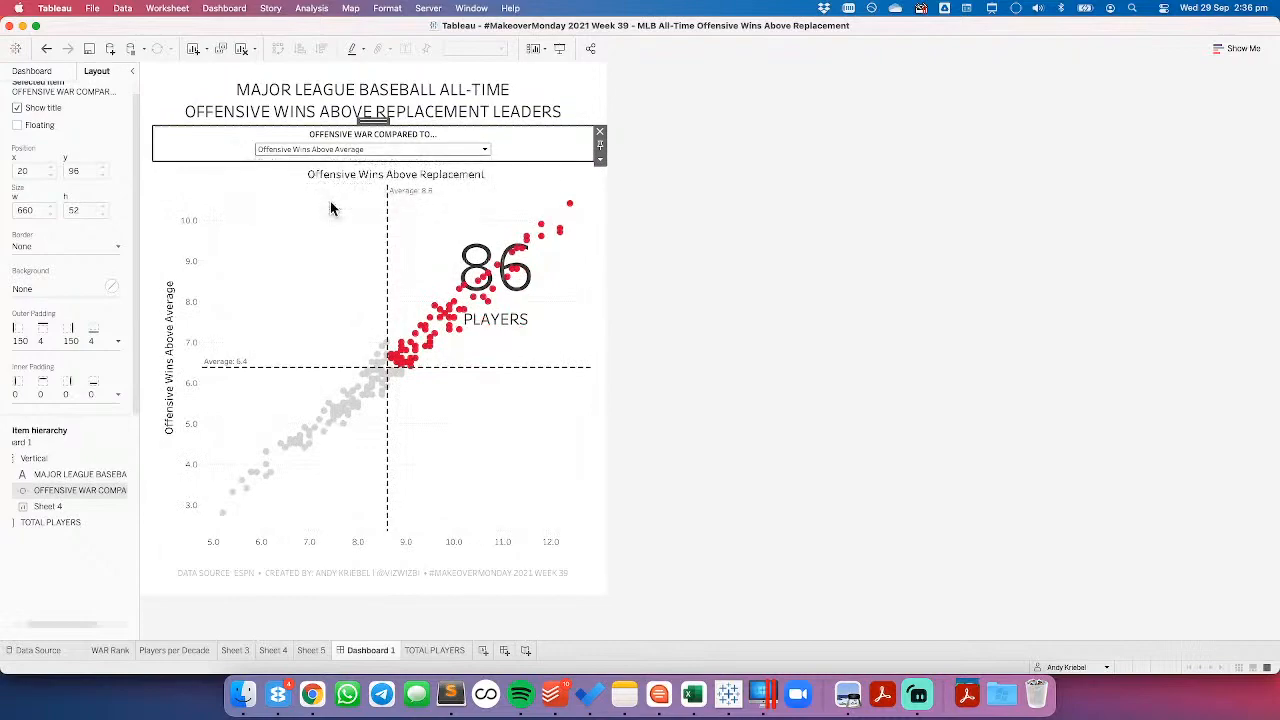
left_click(313, 150)
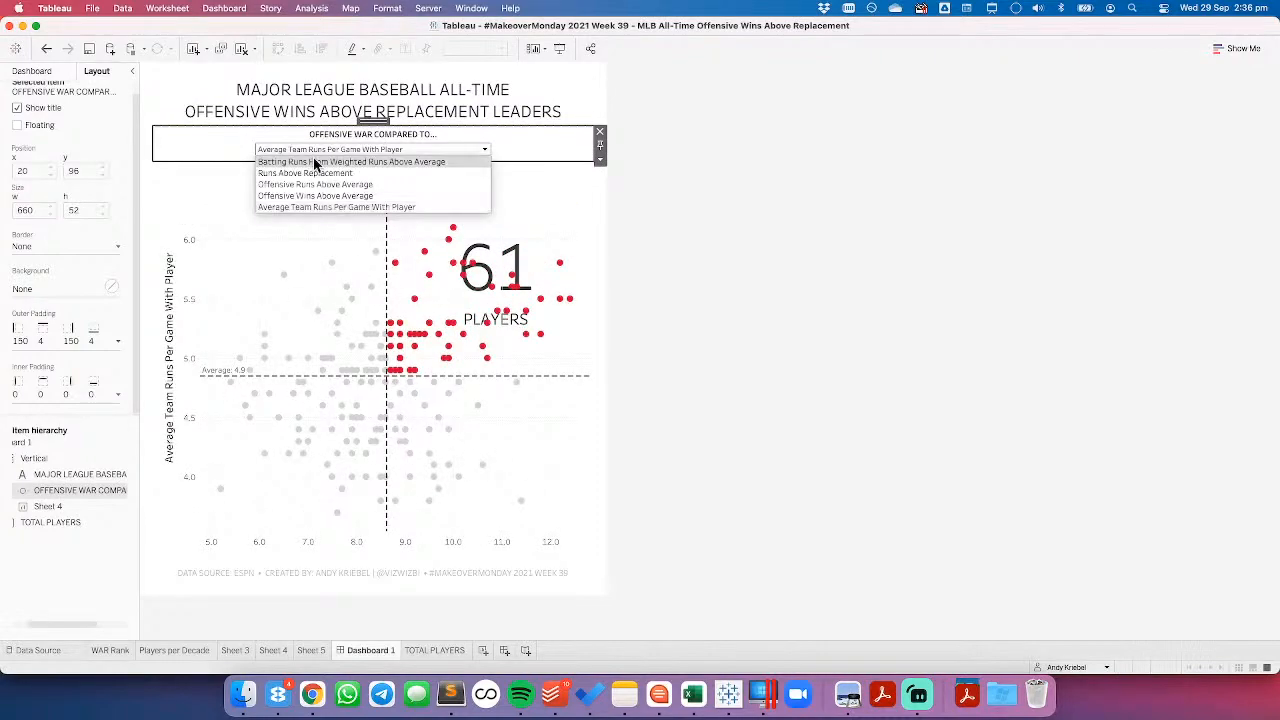
left_click(313, 158)
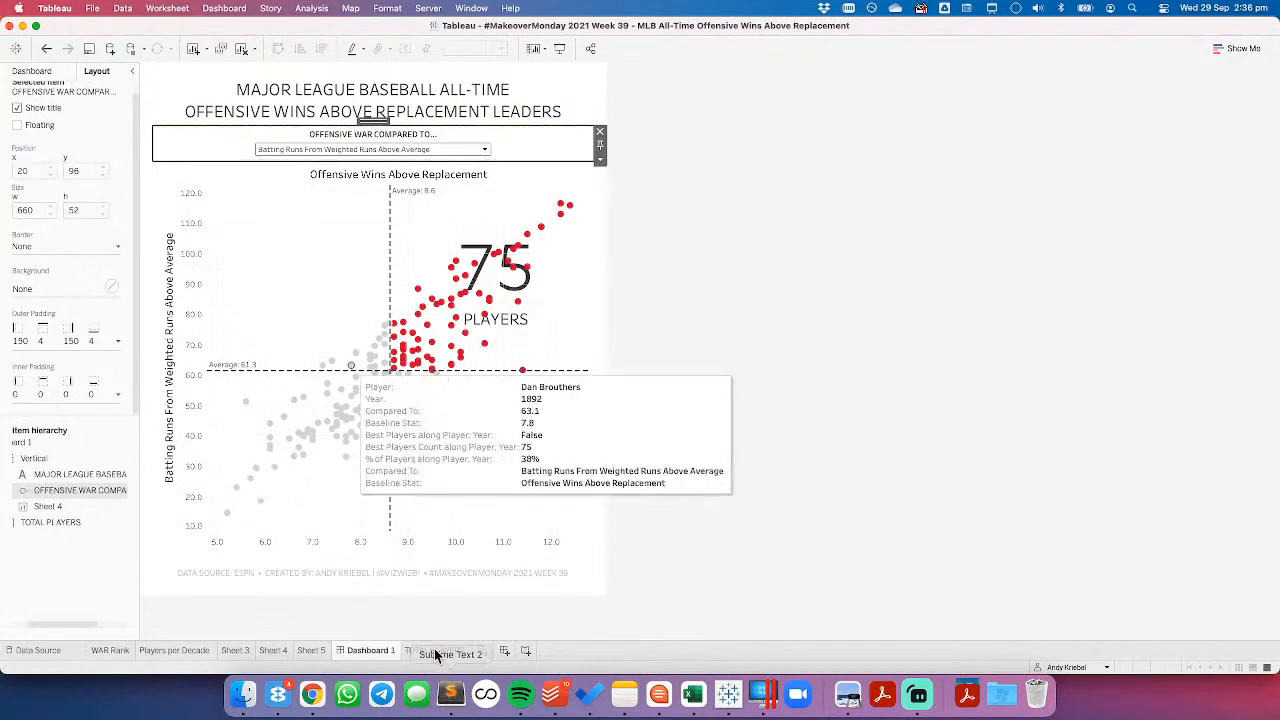
Step: Change the TOTAL PLAYERS text colour to a medium grey and return to Dashboard 1
left_click(434, 650)
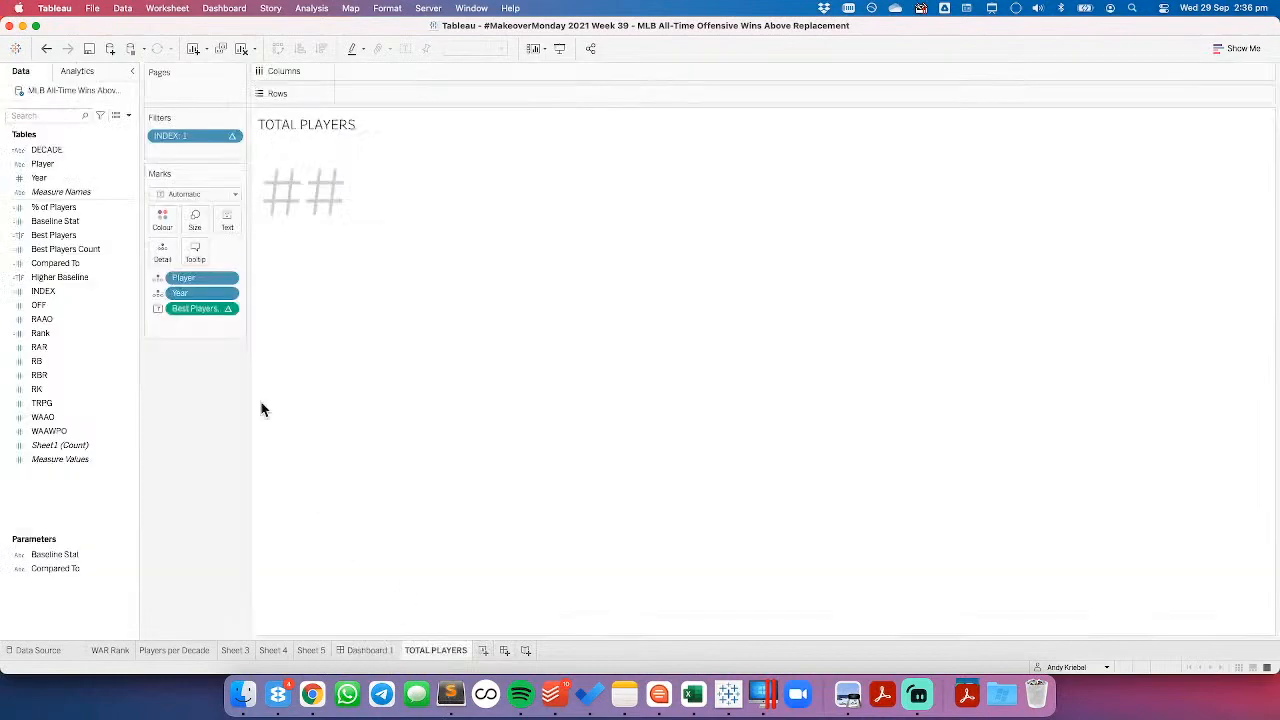
left_click(162, 220)
left_click(171, 300)
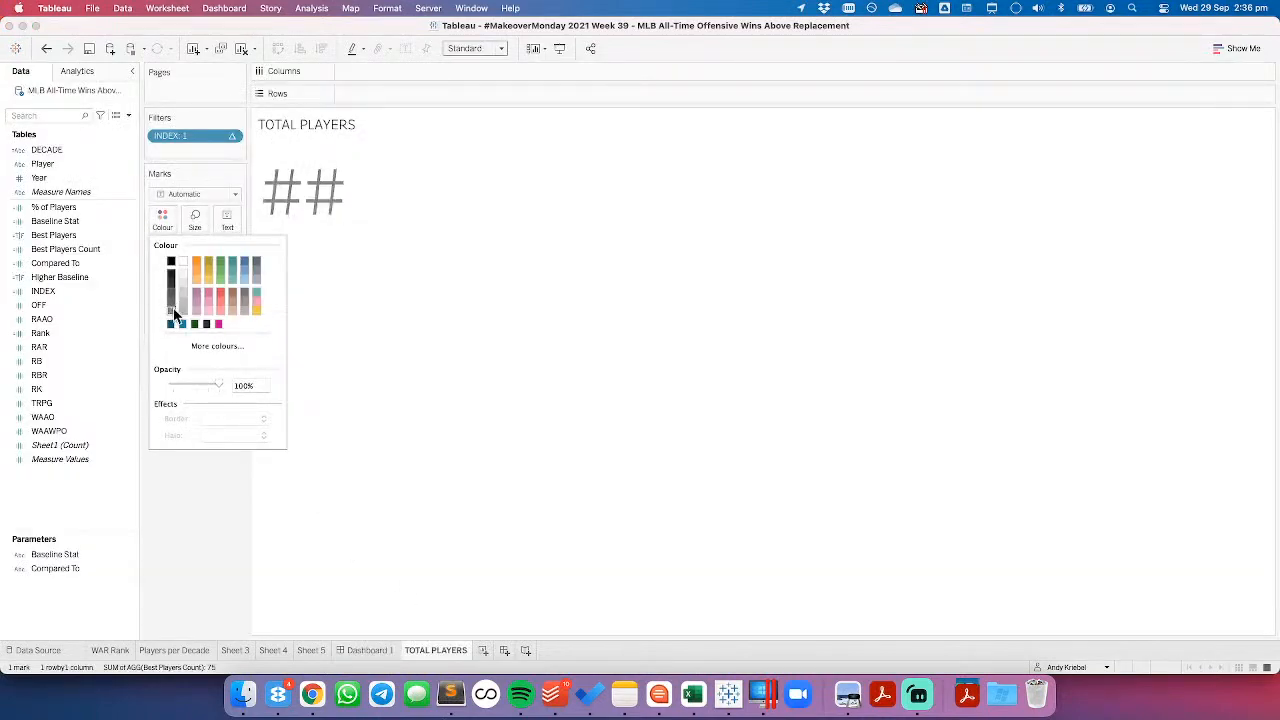
left_click(379, 650)
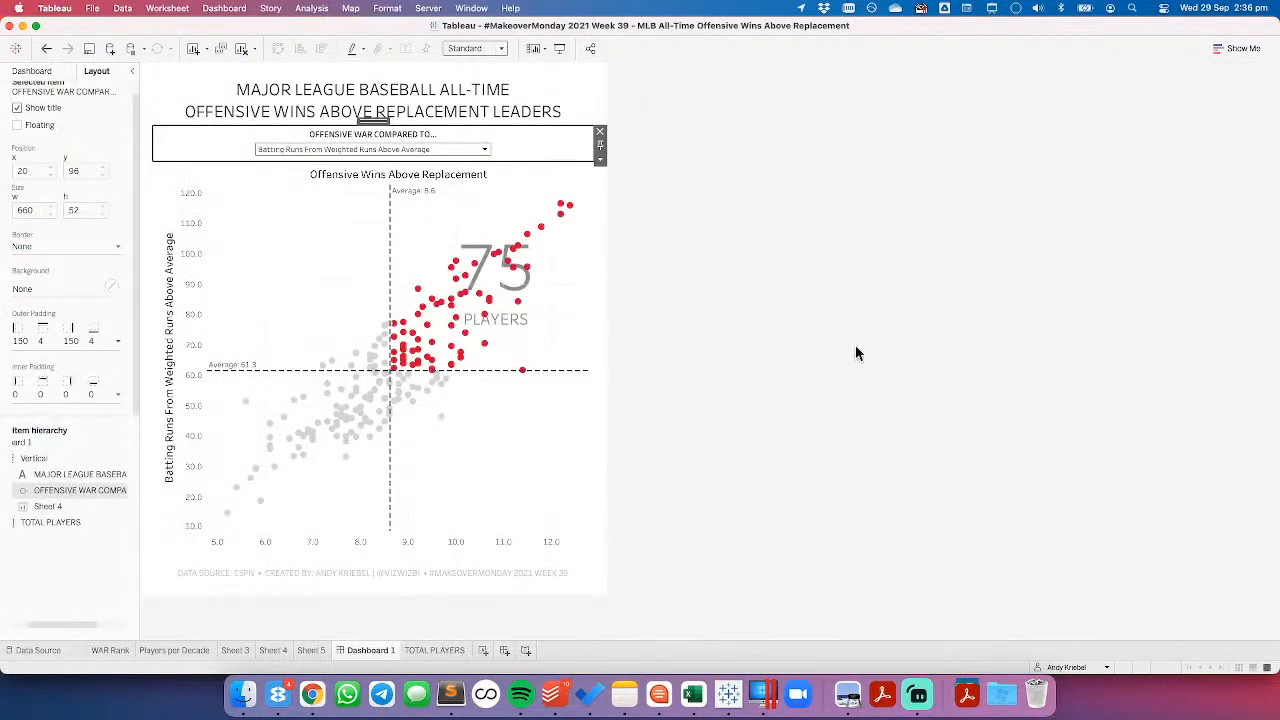
Step: Make the player count in the TOTAL PLAYERS label bold and return to Dashboard 1
left_click(435, 651)
left_click(222, 222)
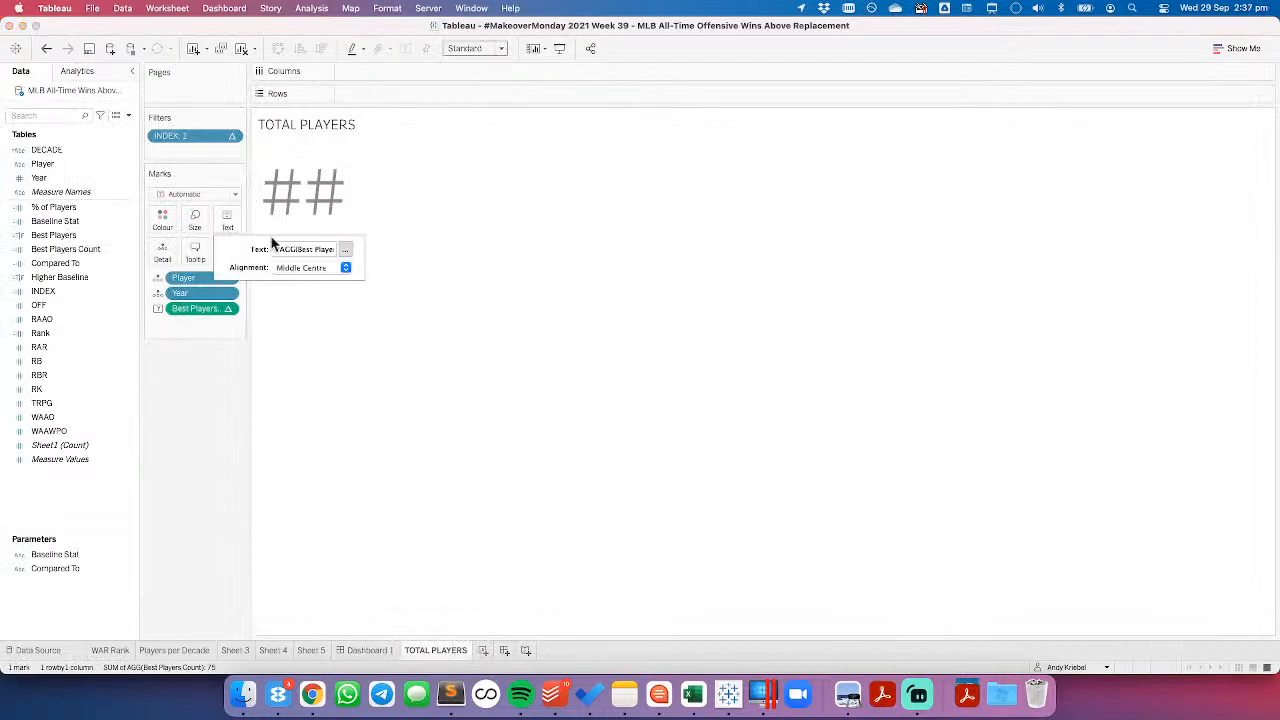
left_click(344, 249)
key("super+a")
left_click(584, 191)
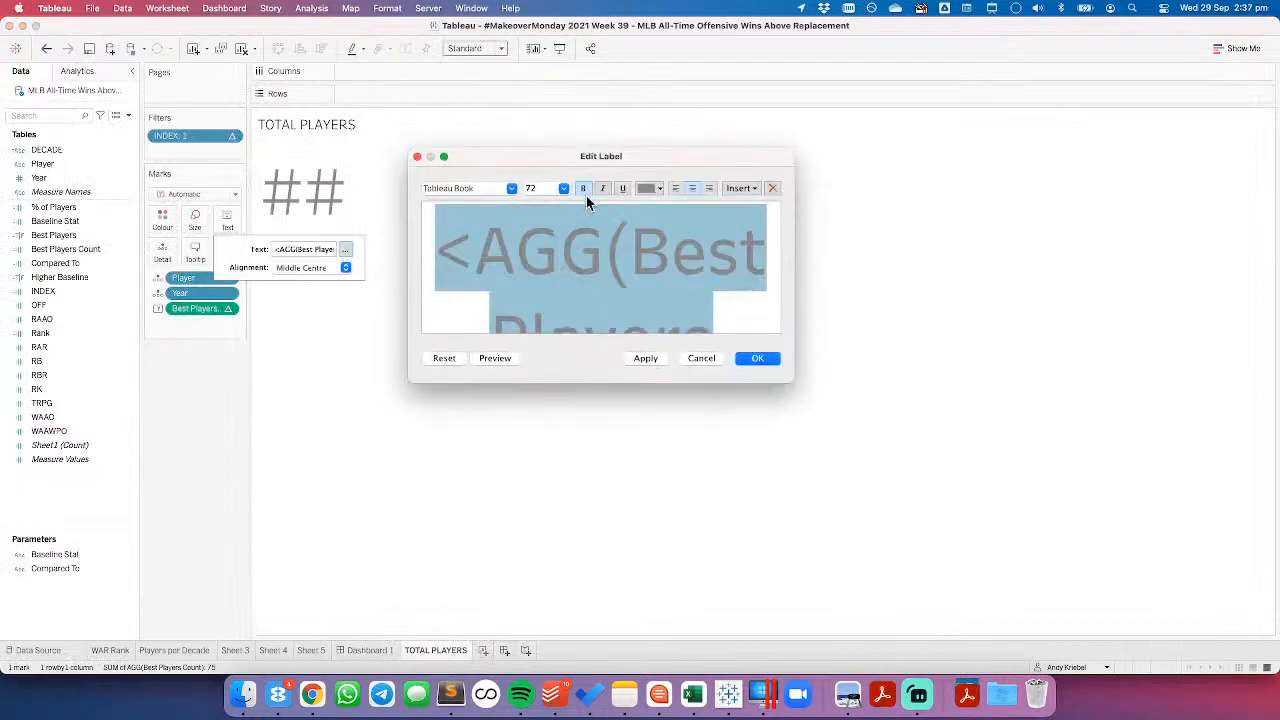
left_click(760, 362)
left_click(366, 650)
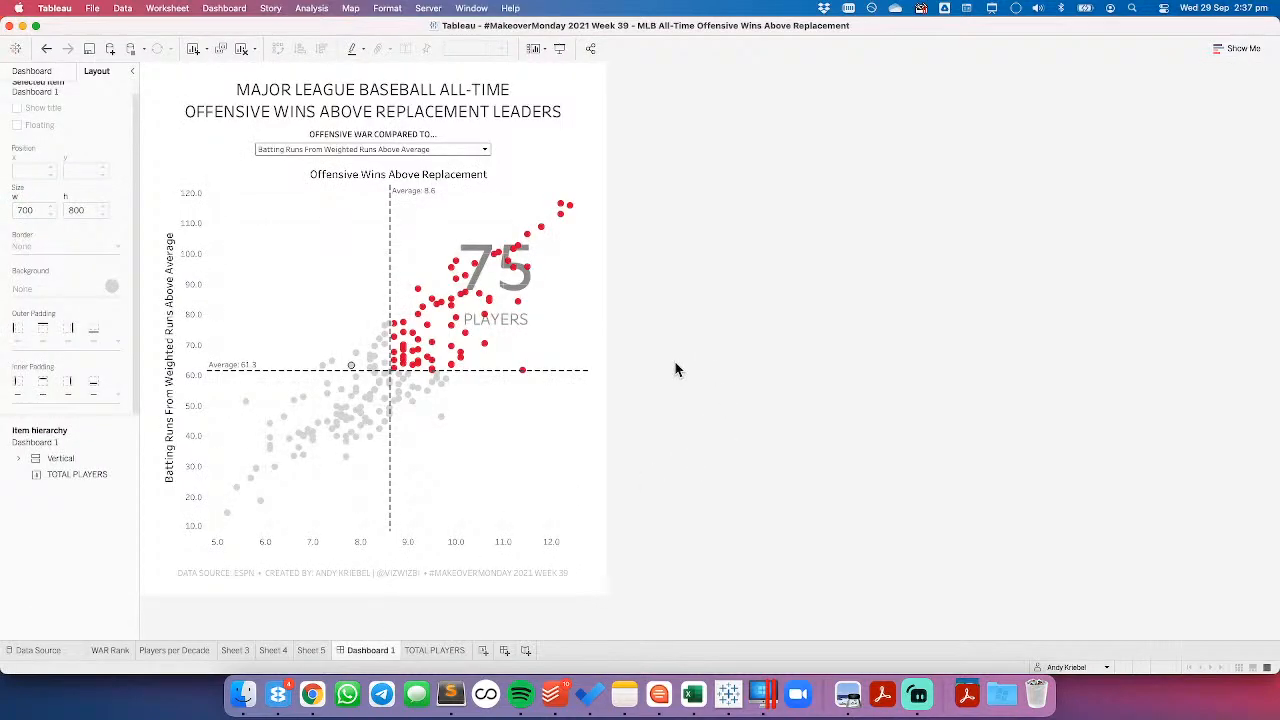
Step: Increase the TOTAL PLAYERS mark size to near the upper end of its range, checking the fit on Dashboard 1
left_click(432, 650)
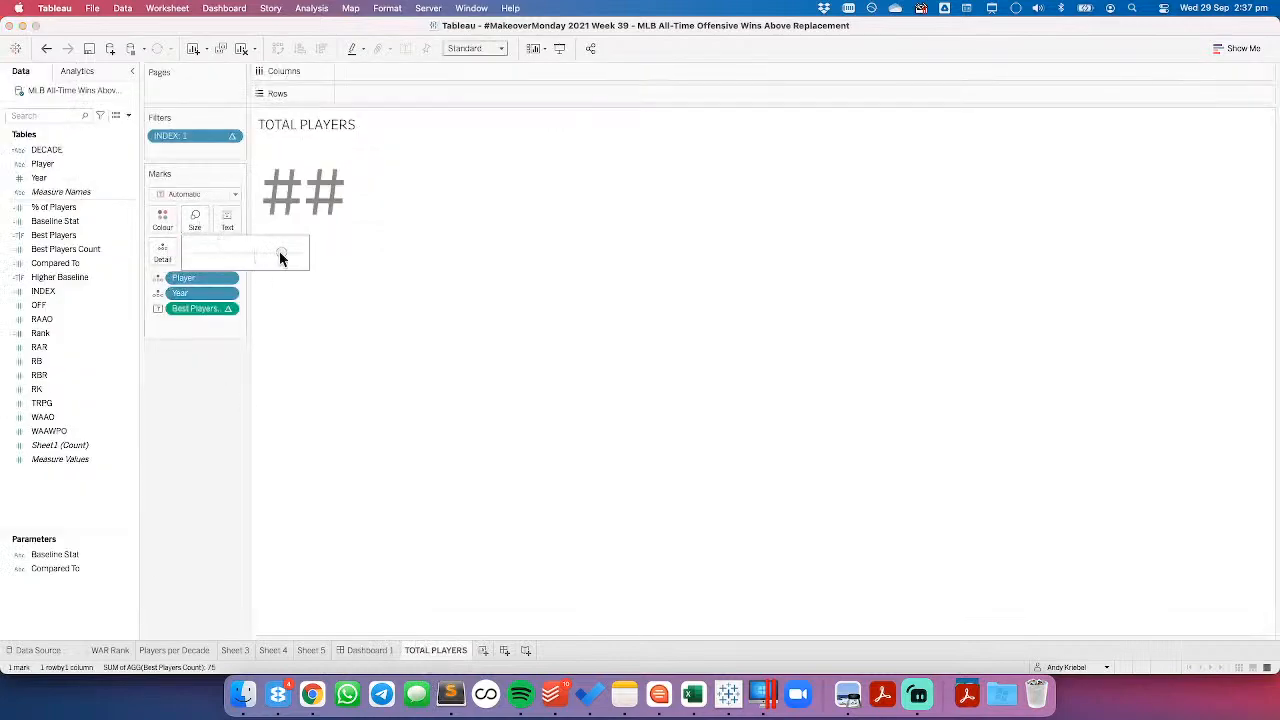
left_click(388, 650)
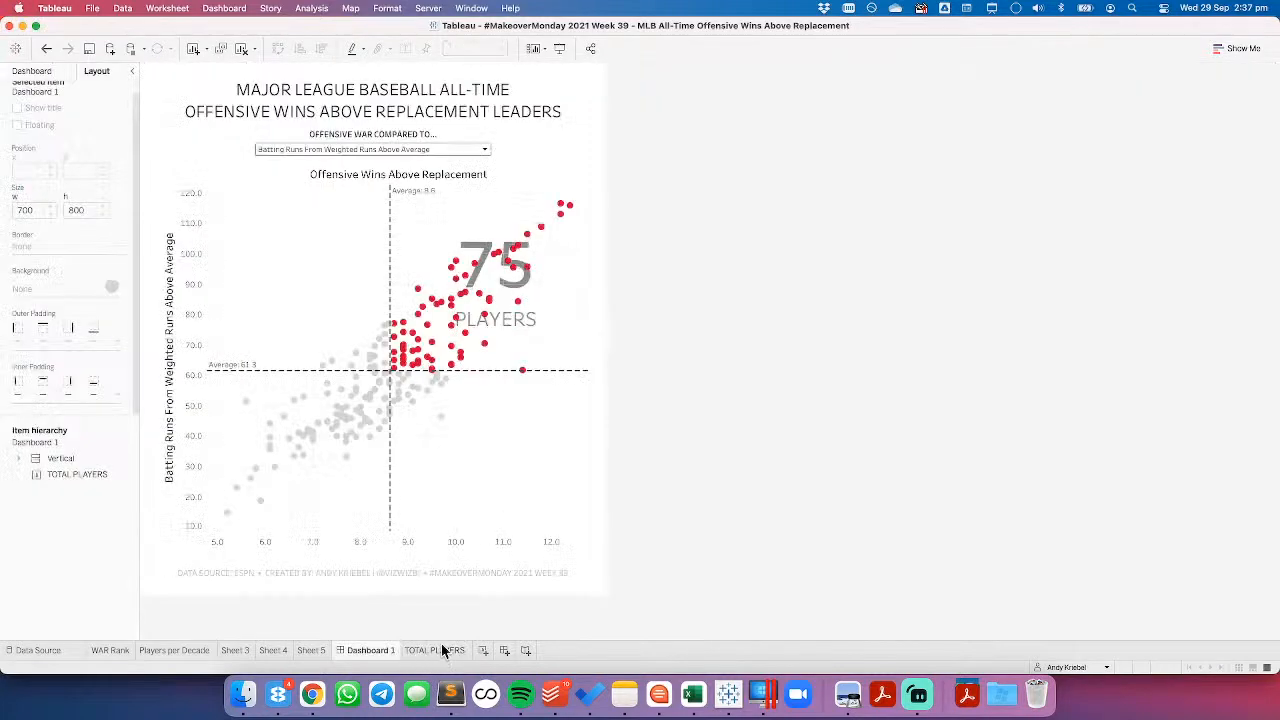
left_click(434, 650)
left_click(198, 222)
left_click_drag(281, 254, 286, 254)
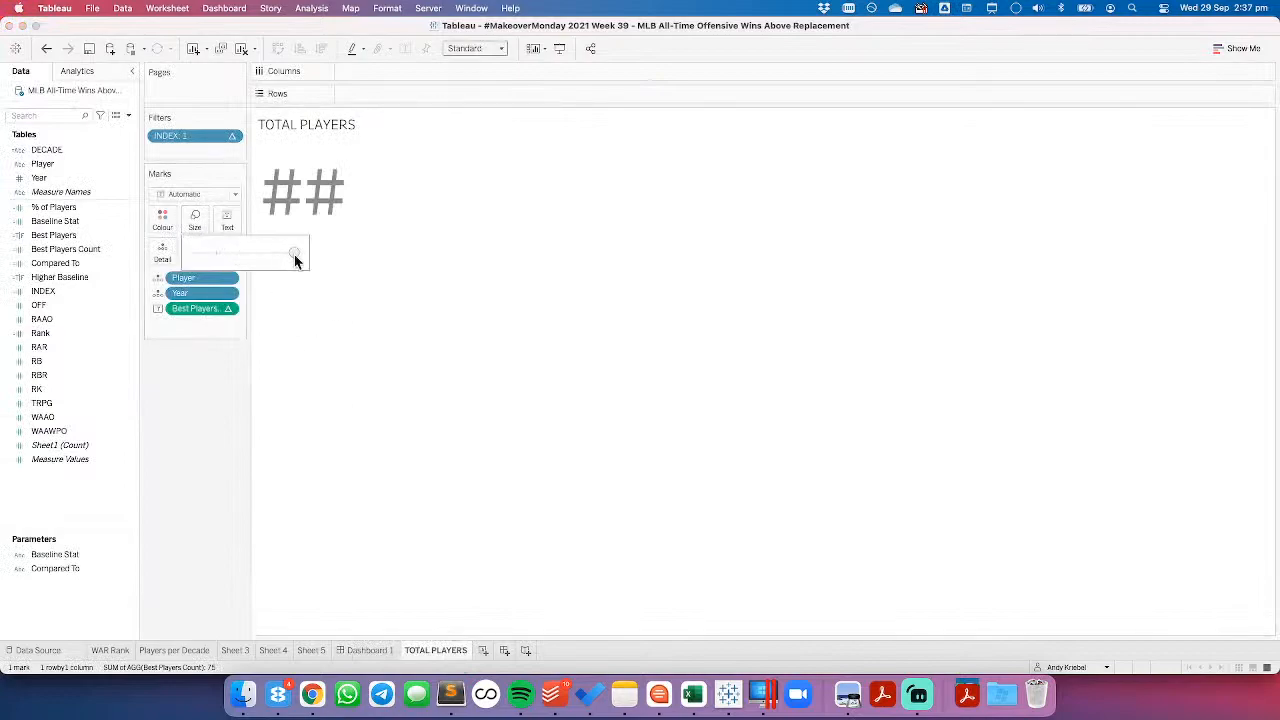
left_click(387, 650)
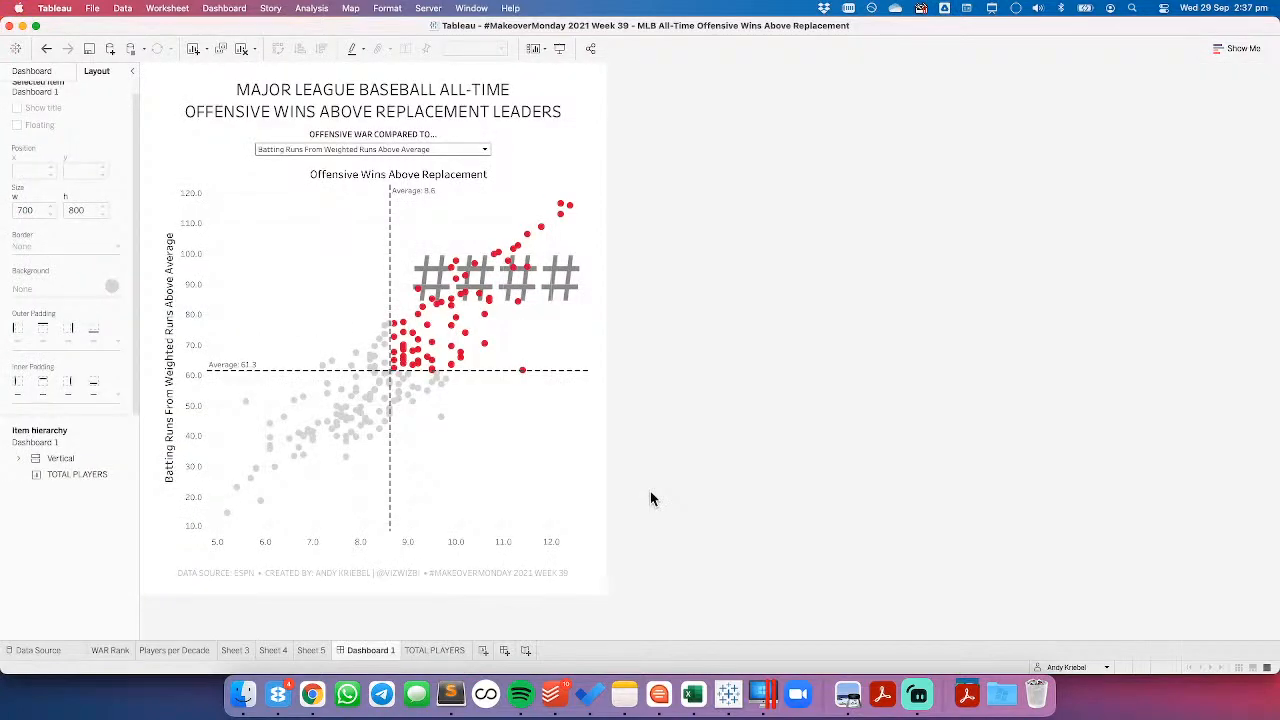
left_click(434, 650)
left_click(195, 220)
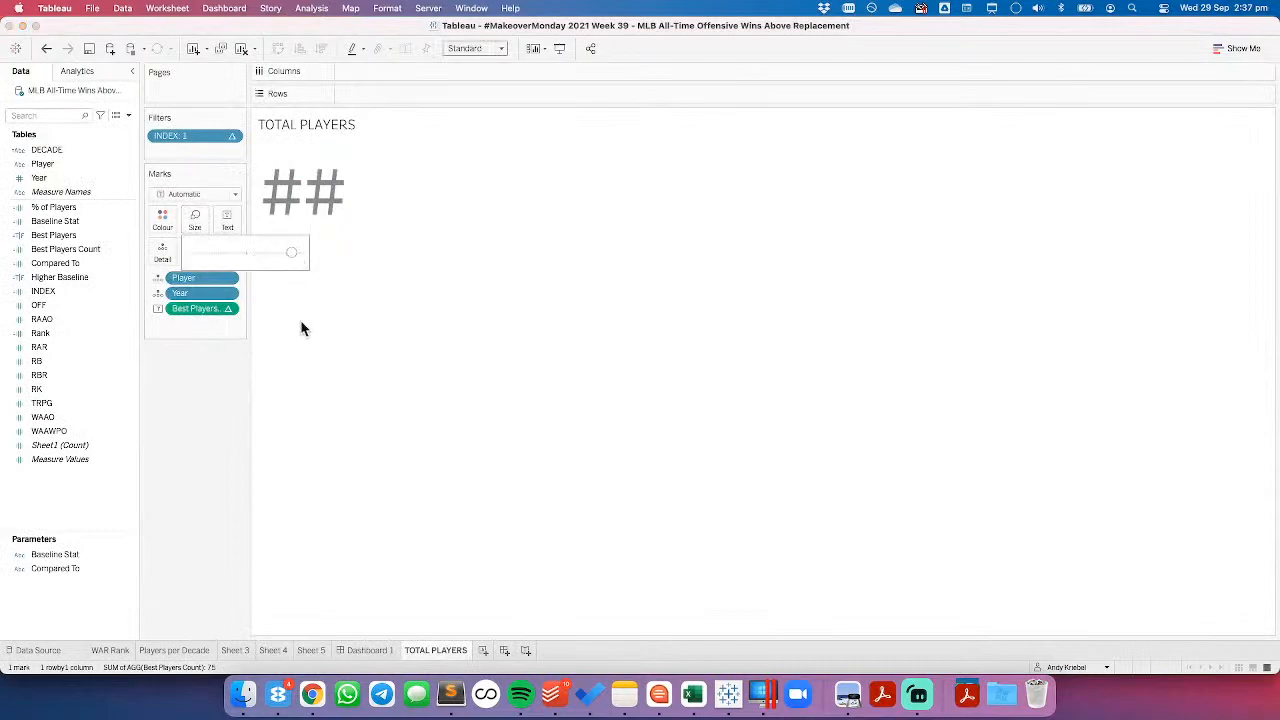
left_click(379, 650)
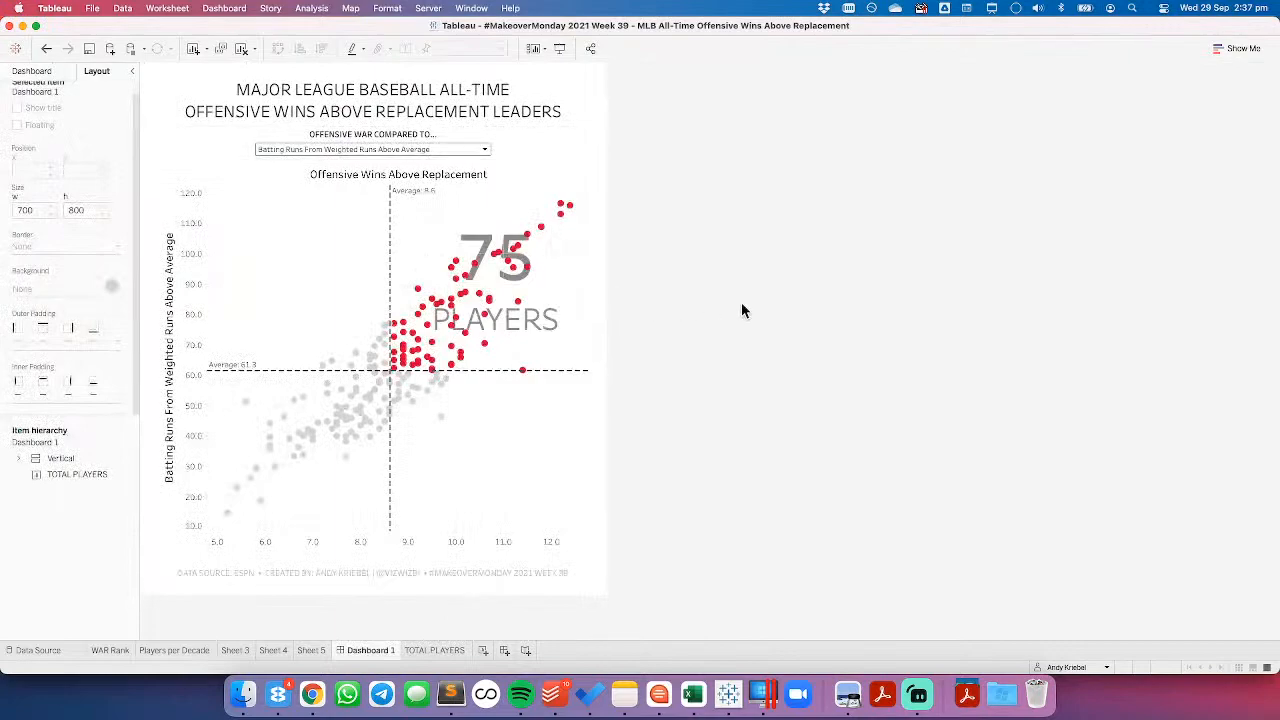
Step: Set the word PLAYERS in the TOTAL PLAYERS text label to font size 8
left_click(420, 650)
left_click(227, 220)
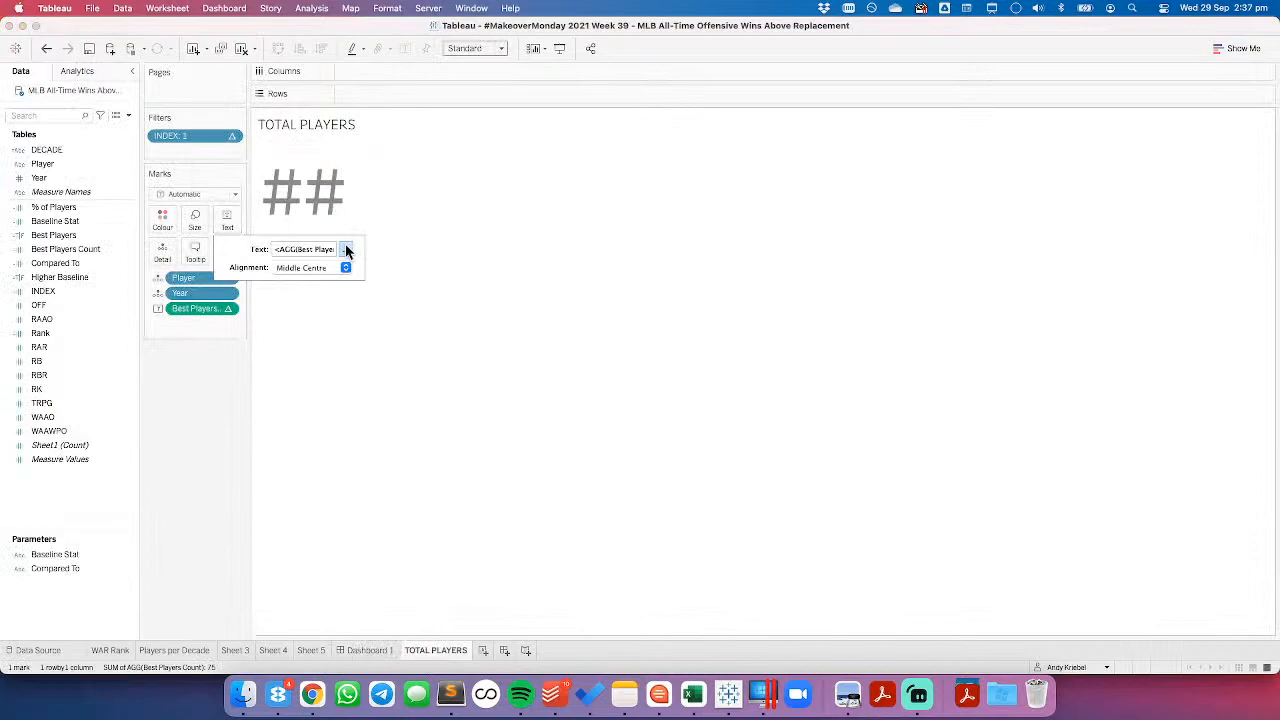
left_click(346, 249)
scroll(604, 277, "down", 3)
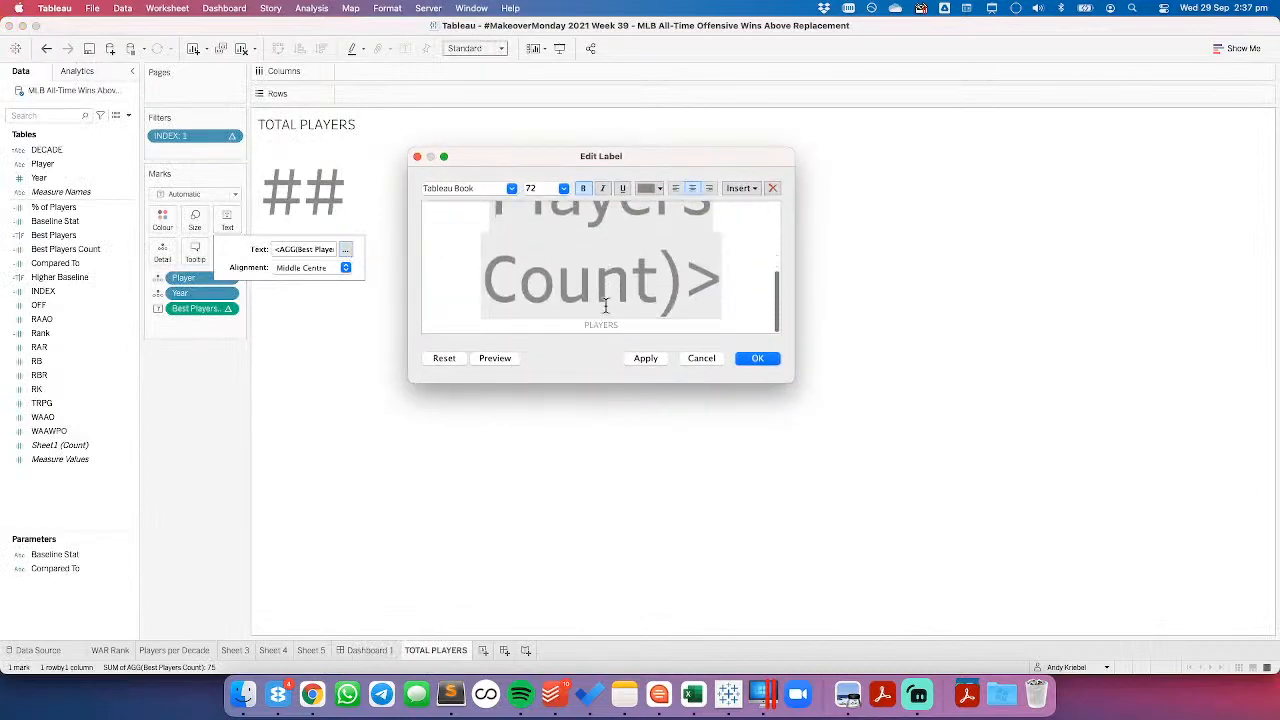
double_click(598, 323)
left_click(563, 188)
left_click(549, 198)
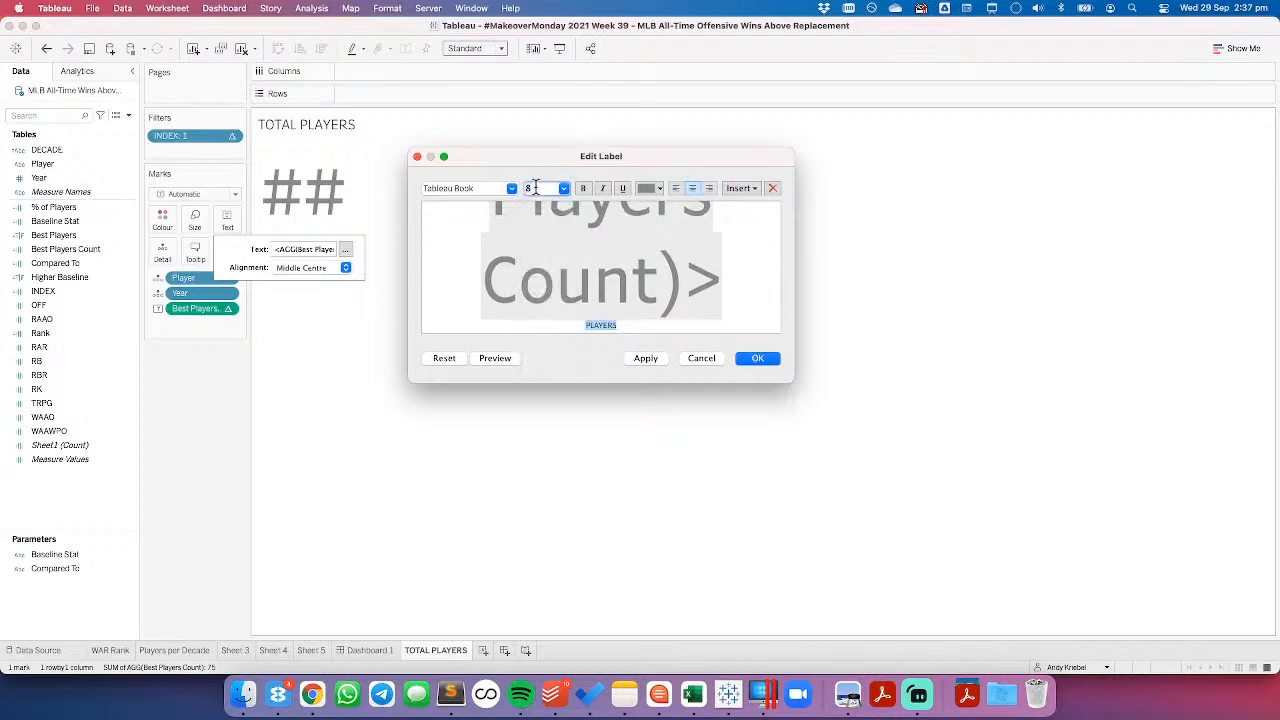
key("Return")
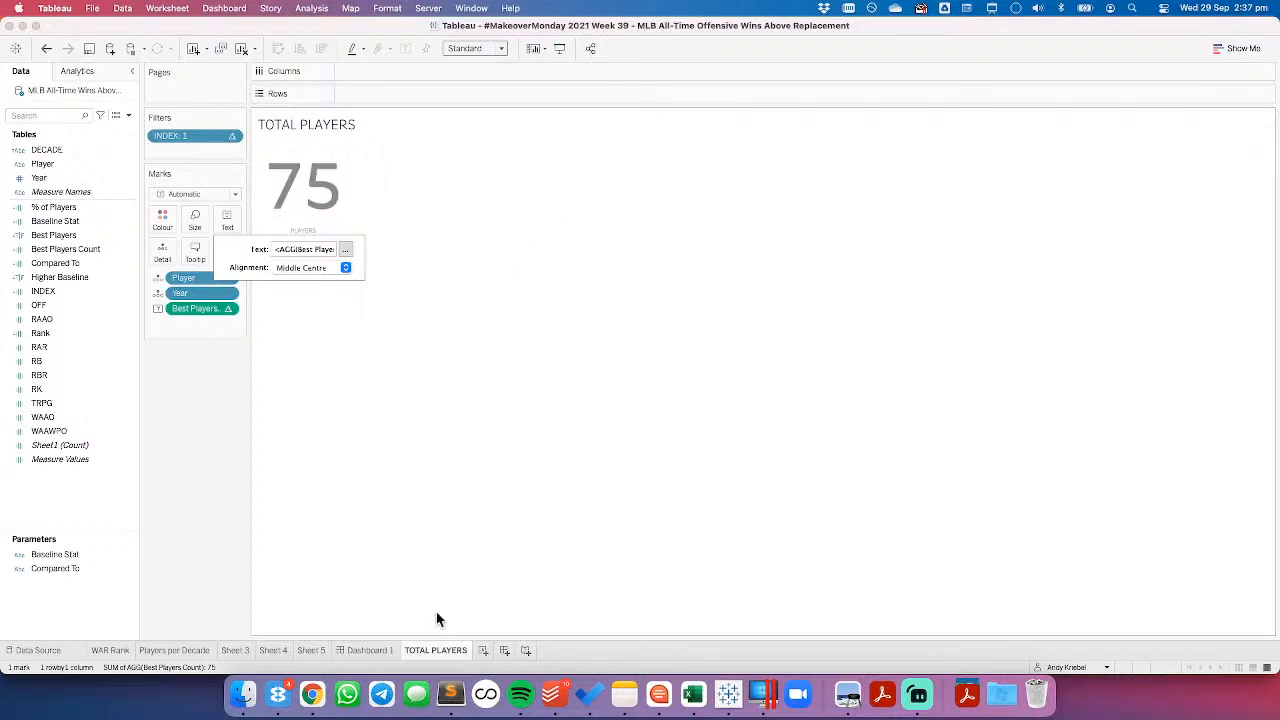
left_click(370, 651)
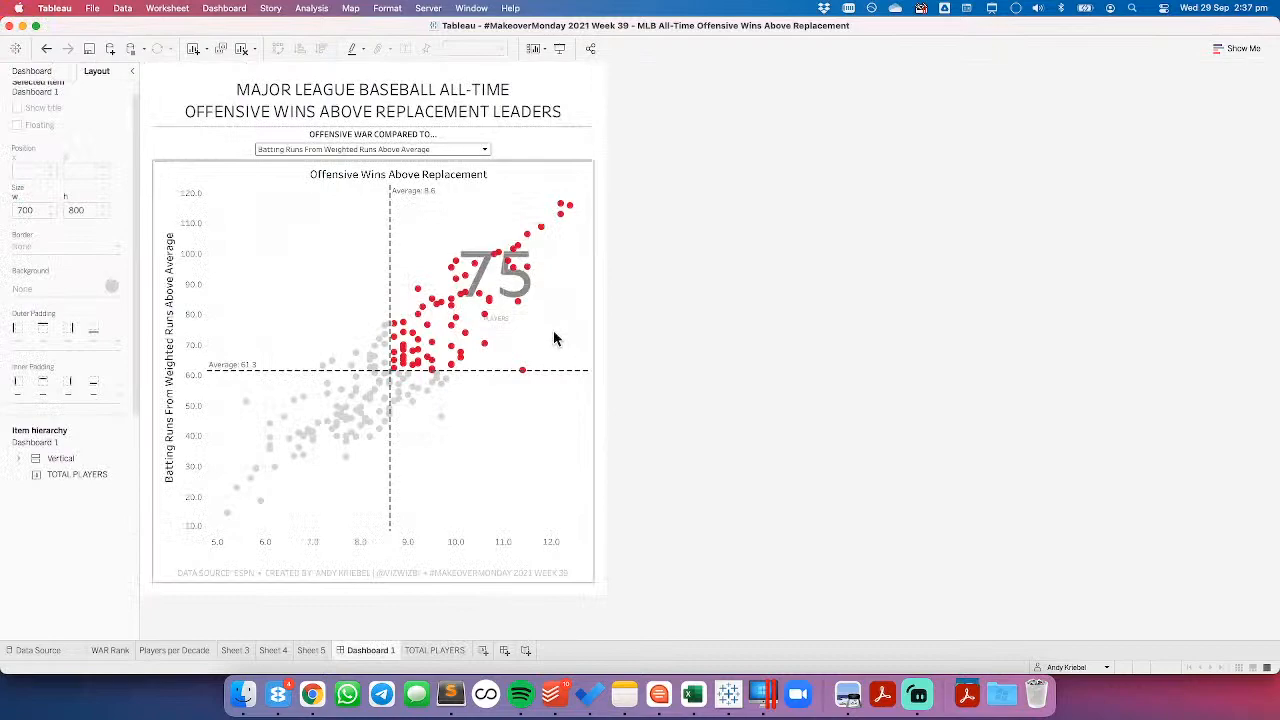
left_click(434, 650)
left_click(227, 220)
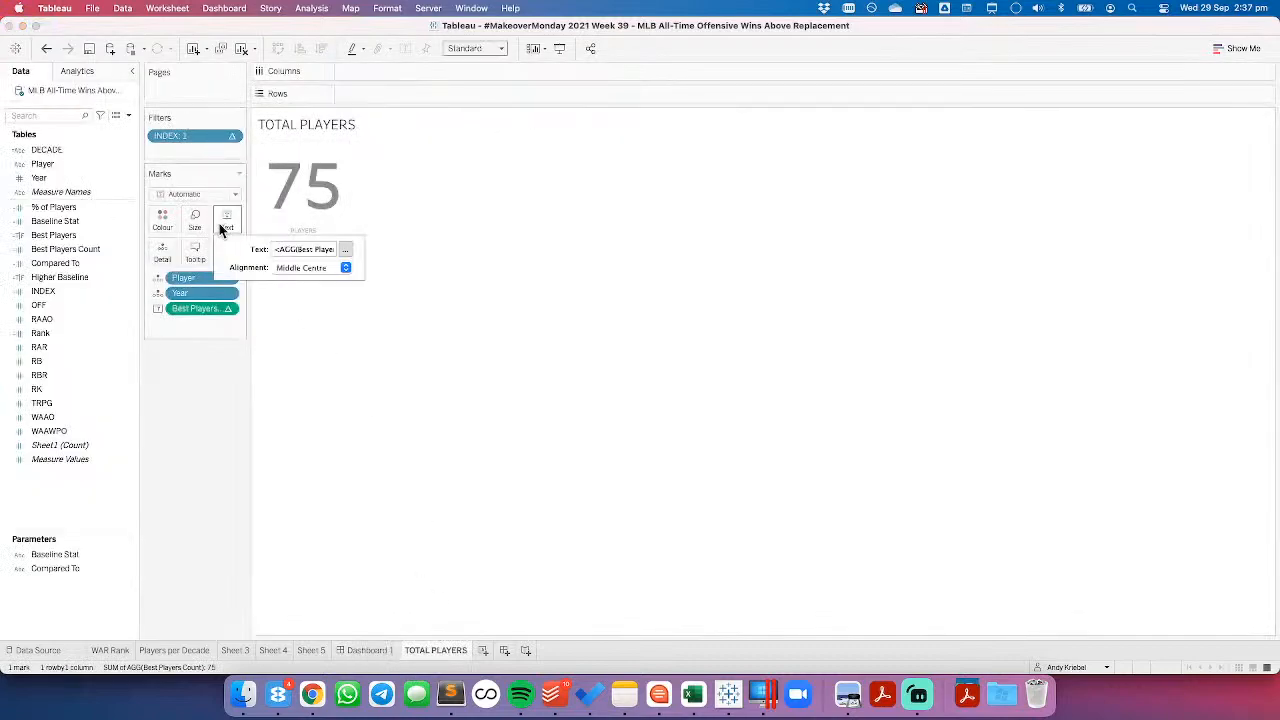
left_click(345, 250)
scroll(630, 300, "down", 3)
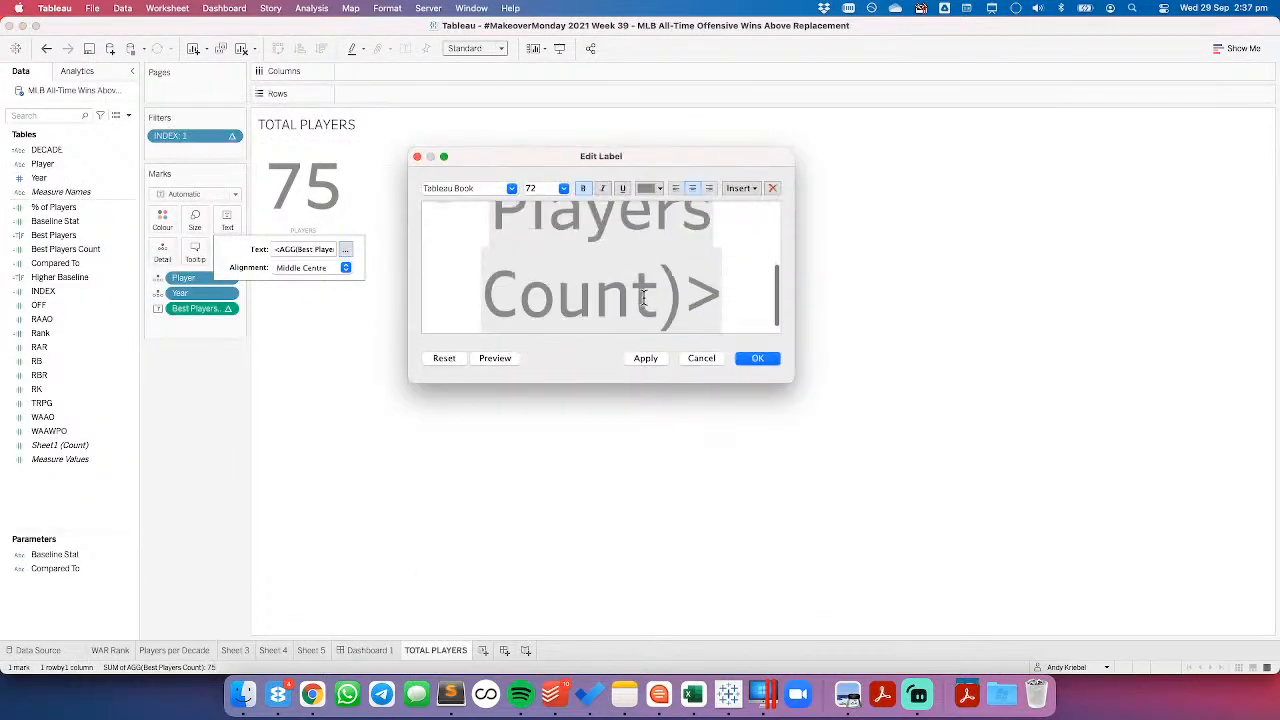
left_click(701, 358)
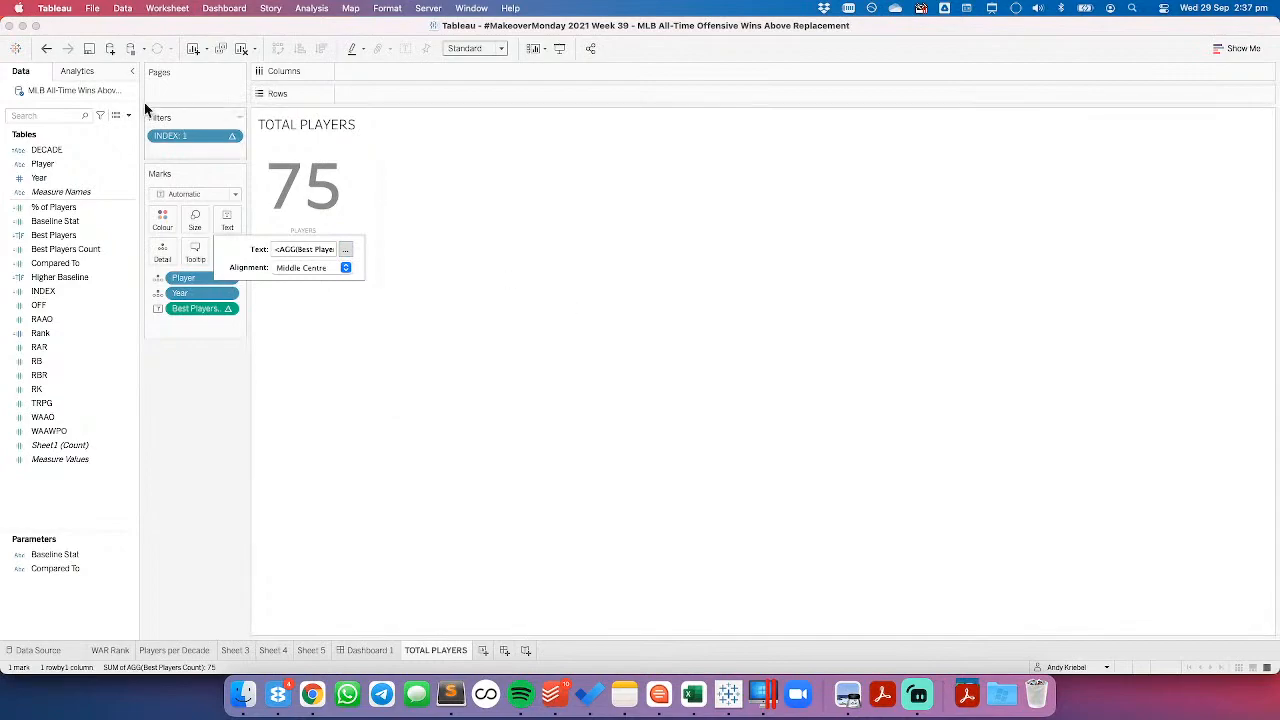
Step: Undo the last font size change to the word PLAYERS in the TOTAL PLAYERS label and return to Dashboard 1
left_click(47, 50)
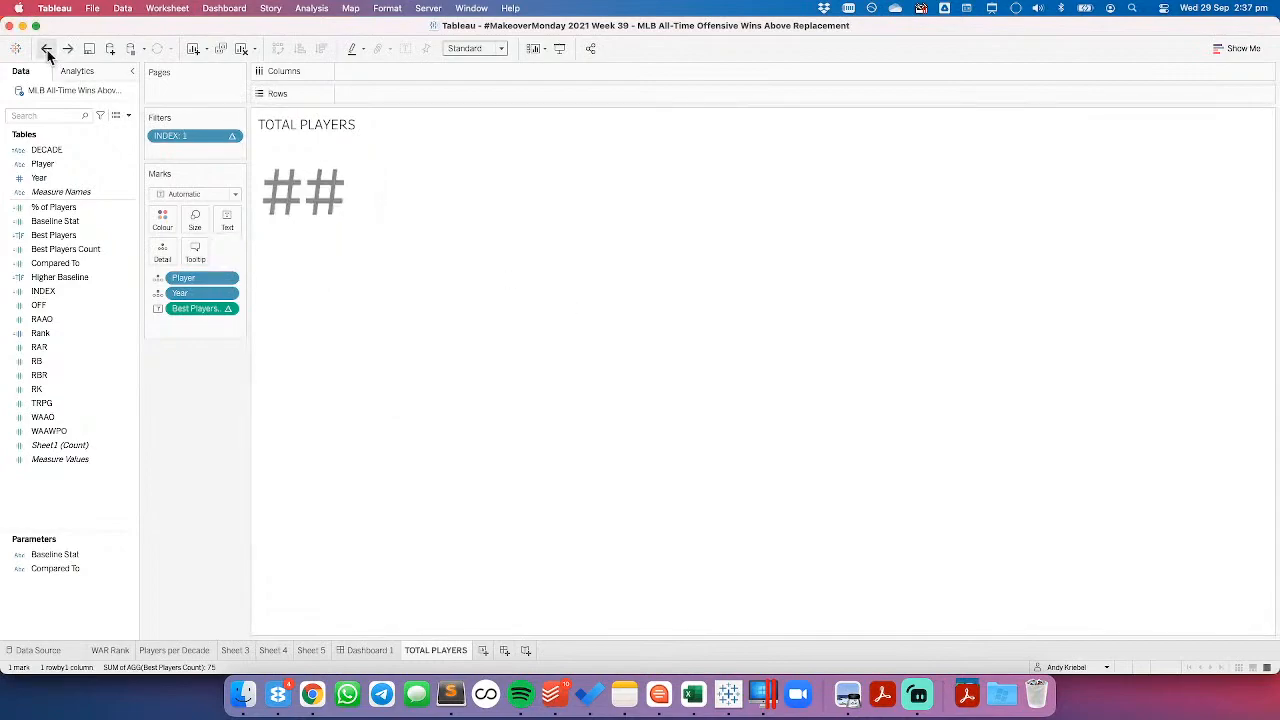
left_click(378, 648)
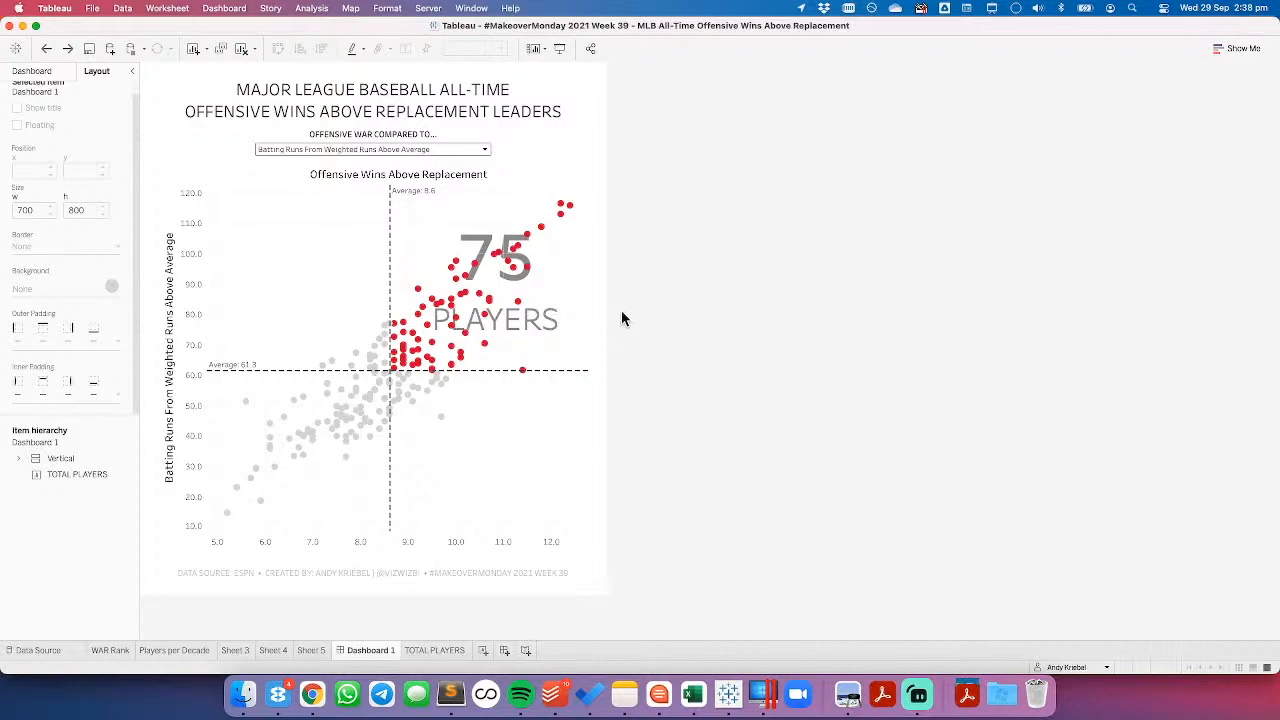
Step: Replace the dashboard title text with "HOW DO THE TOP 200 MAJOR LEAGUES BASEBALL'"
double_click(428, 108)
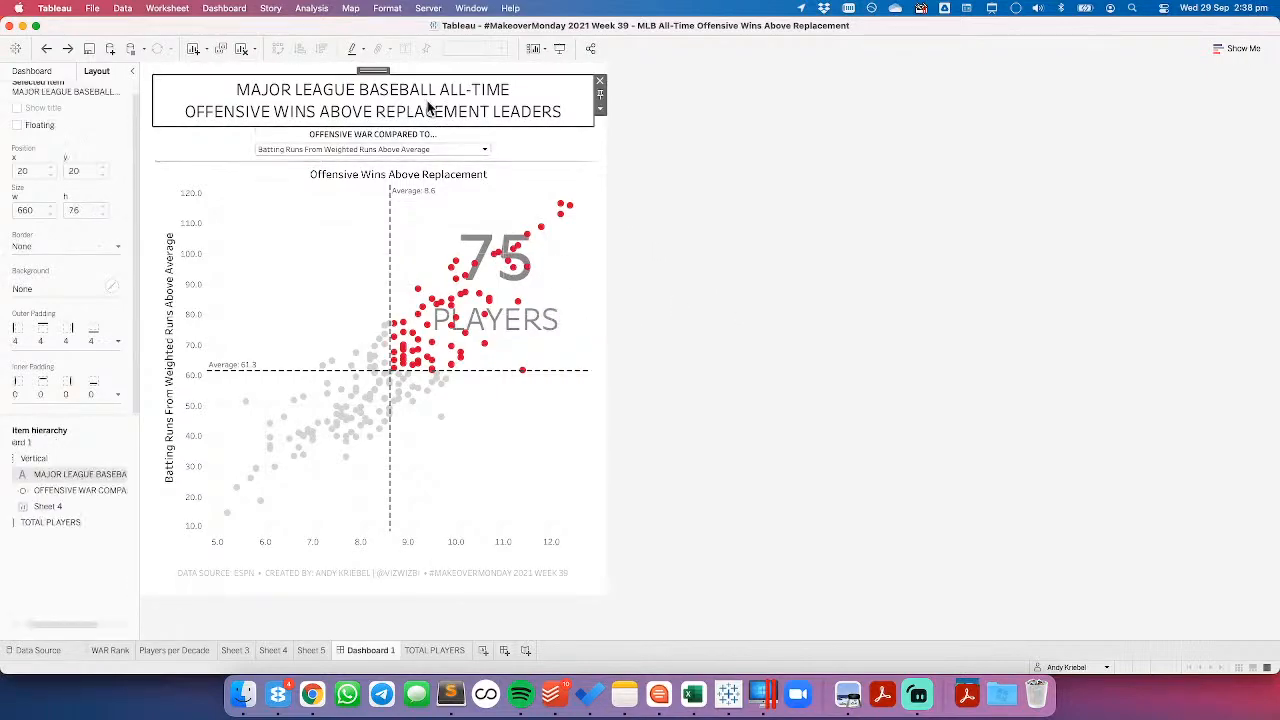
key("super+a")
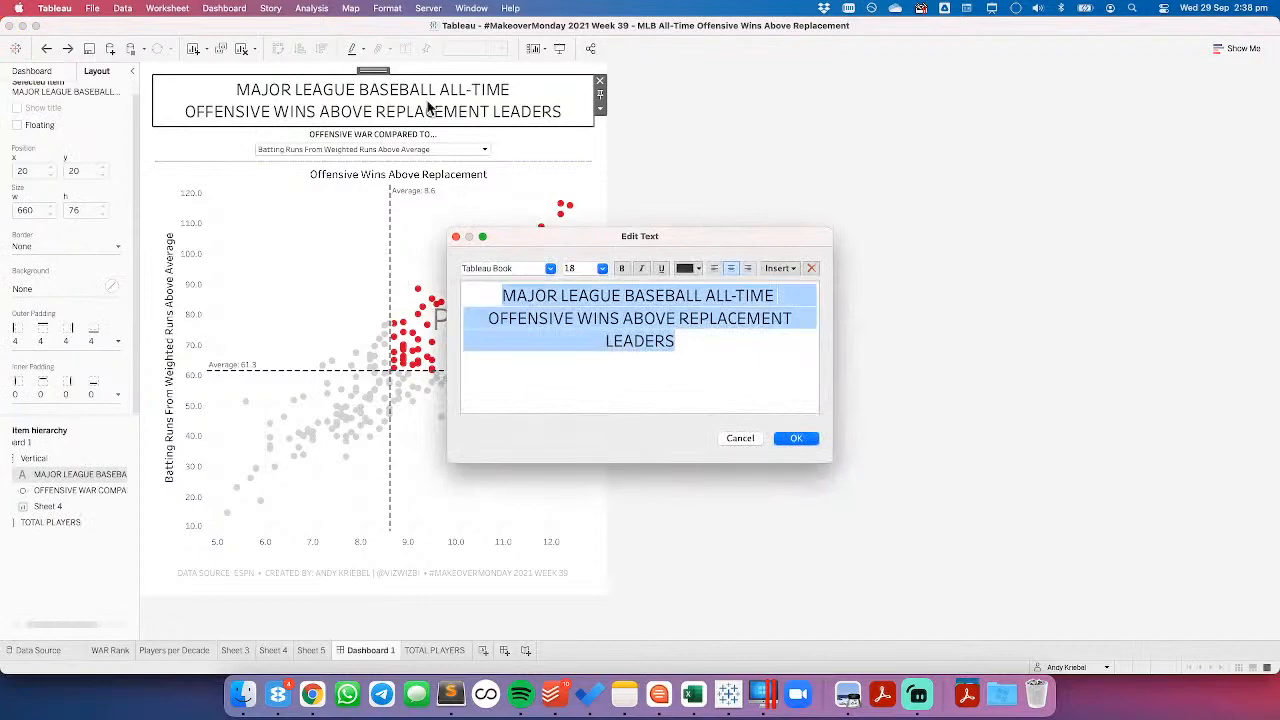
type("HOW DO")
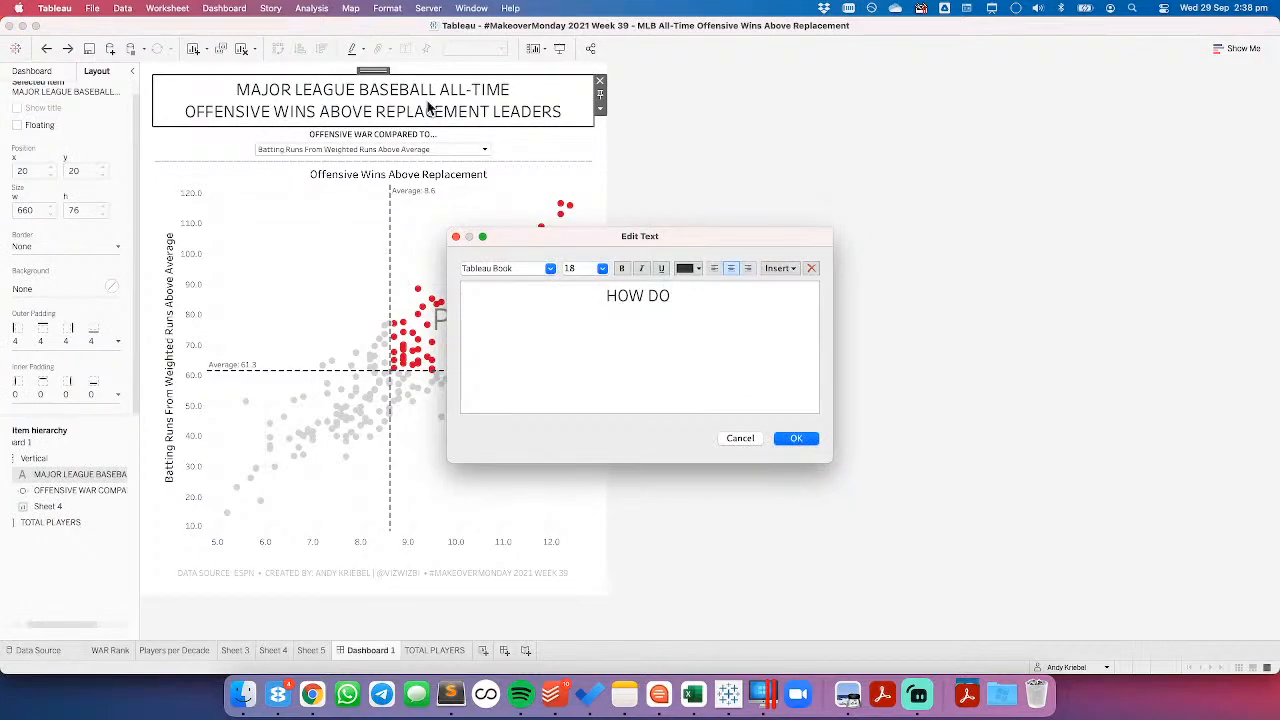
type(" MAJOR LE")
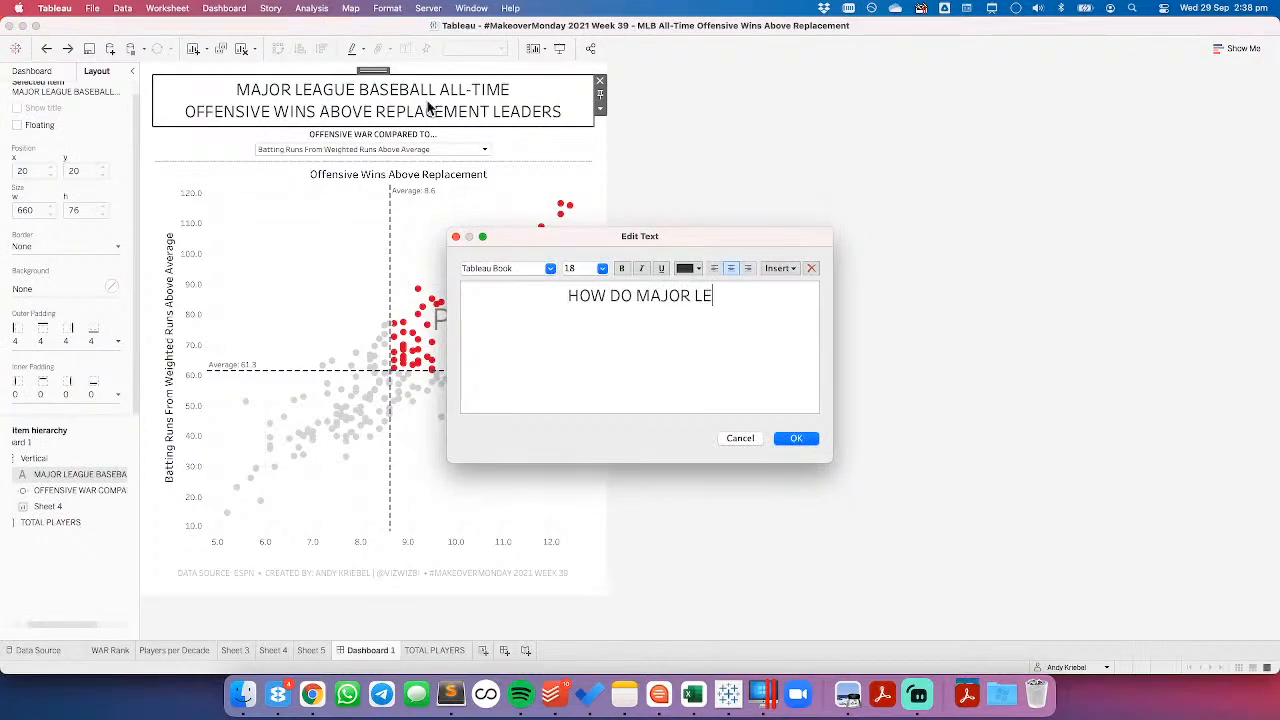
type("AGUES ")
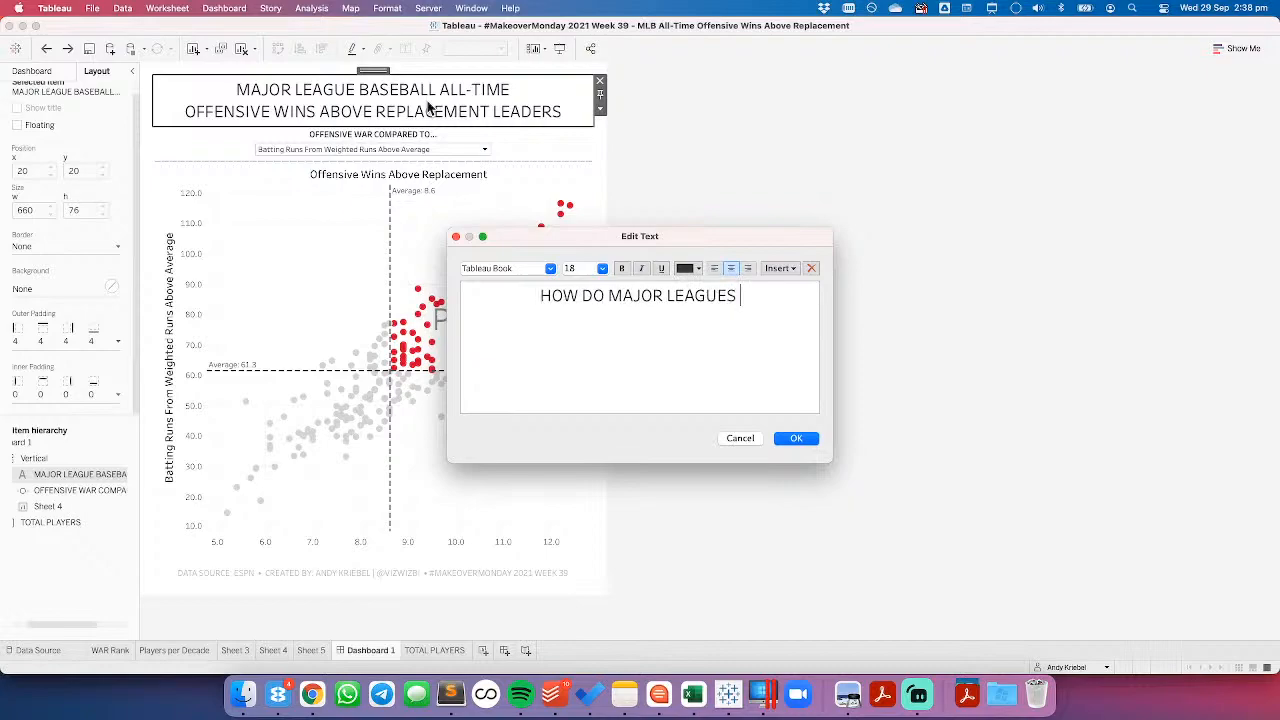
type("BASEBALL")
type("'S")
key("BackSpace")
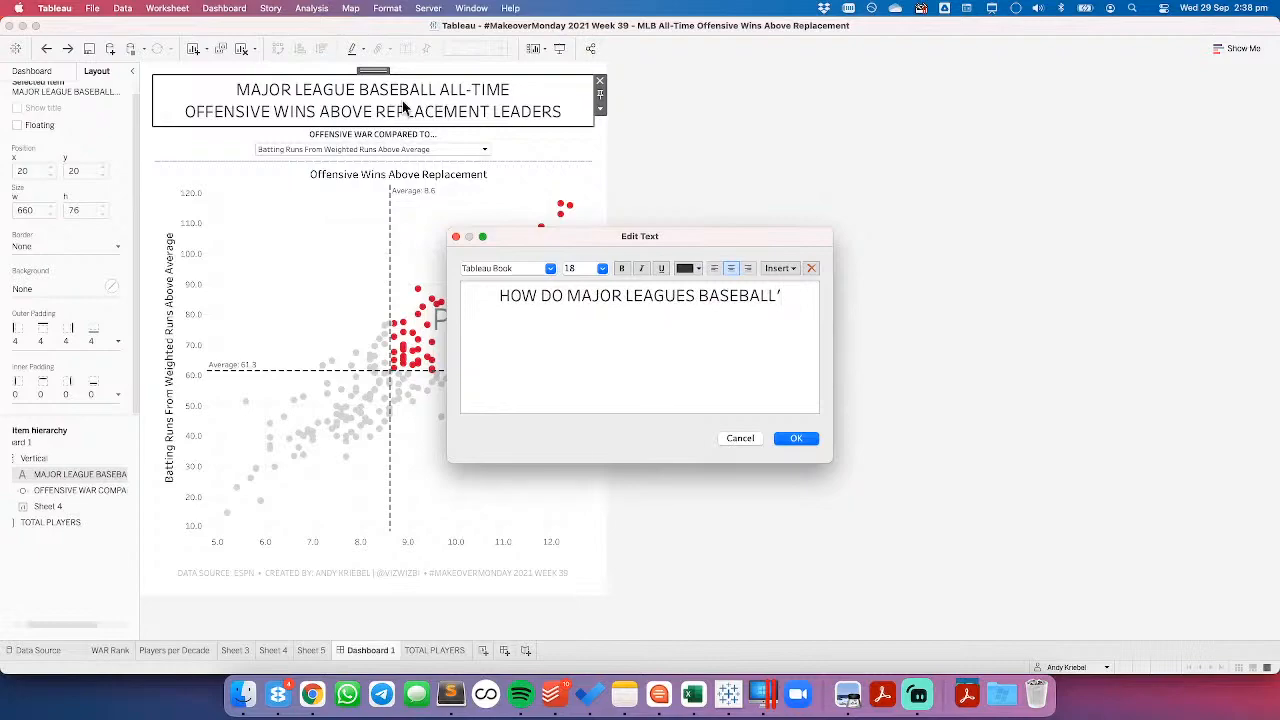
left_click(569, 296)
type("THE TOP 20")
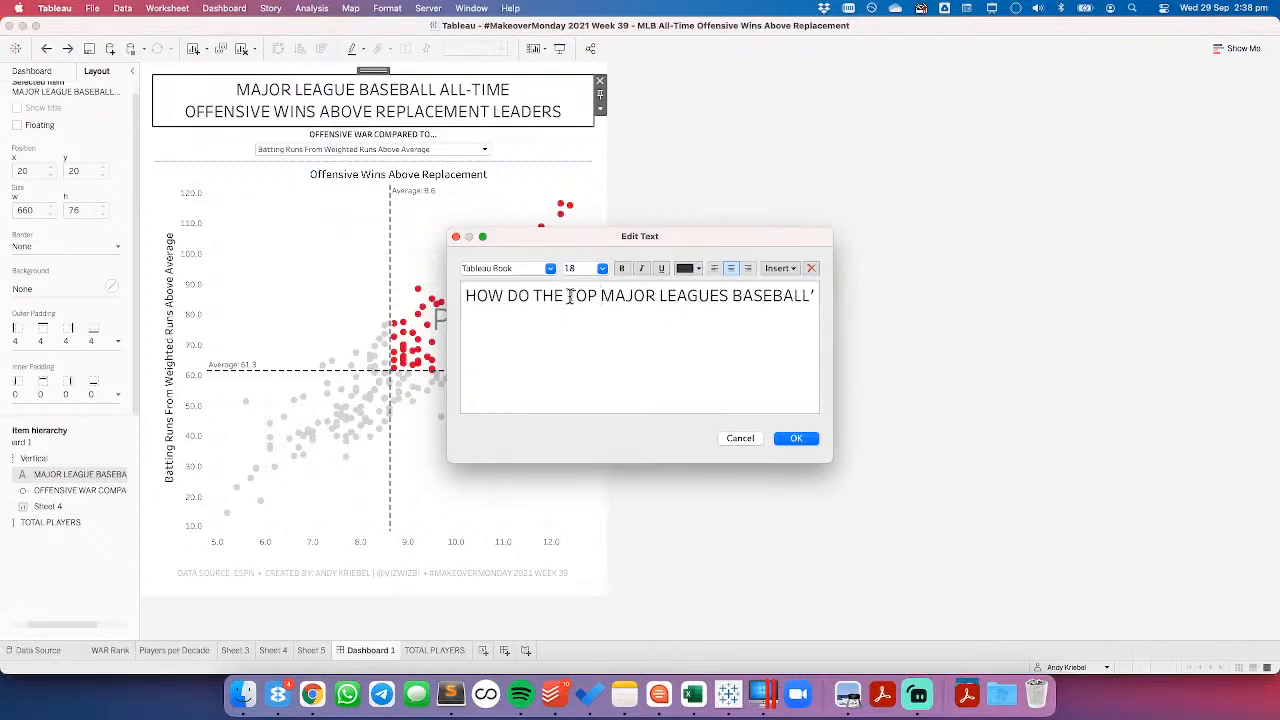
type("0")
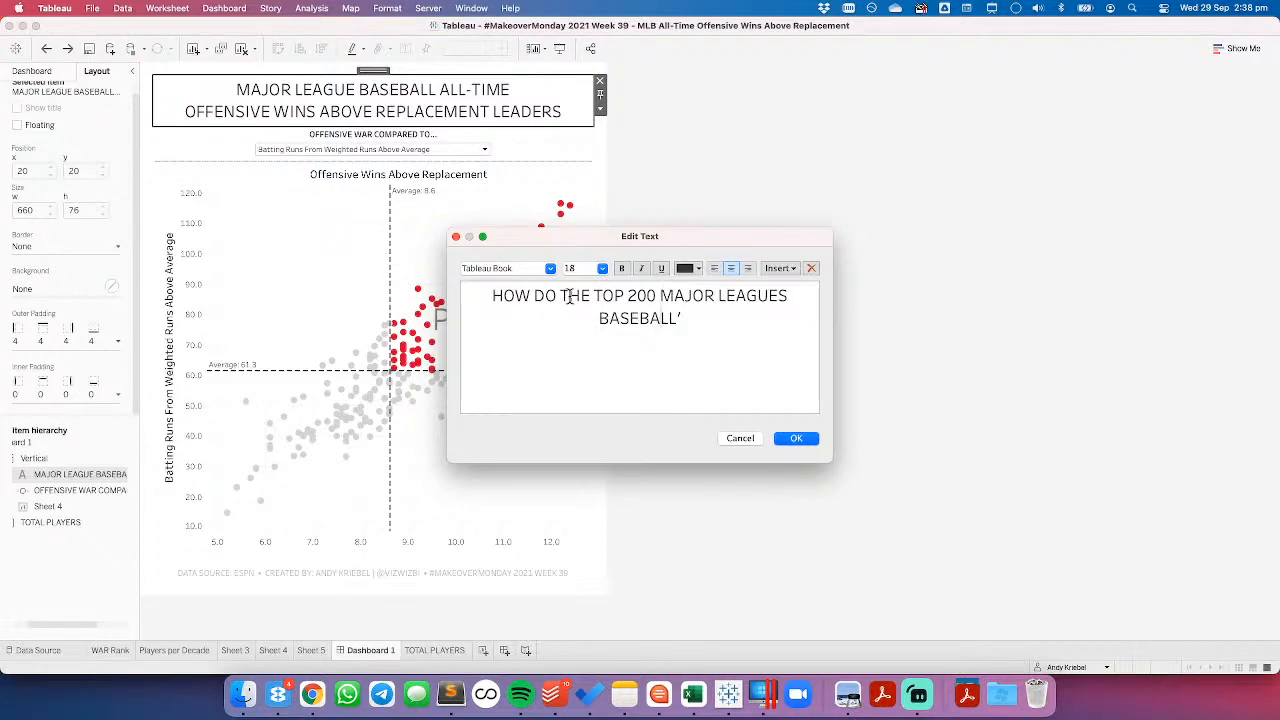
Step: Switch to the ESPN page in Chrome, check how it words the wins above replacement heading, and return to the title editor in Tableau
key("shift+super+Down")
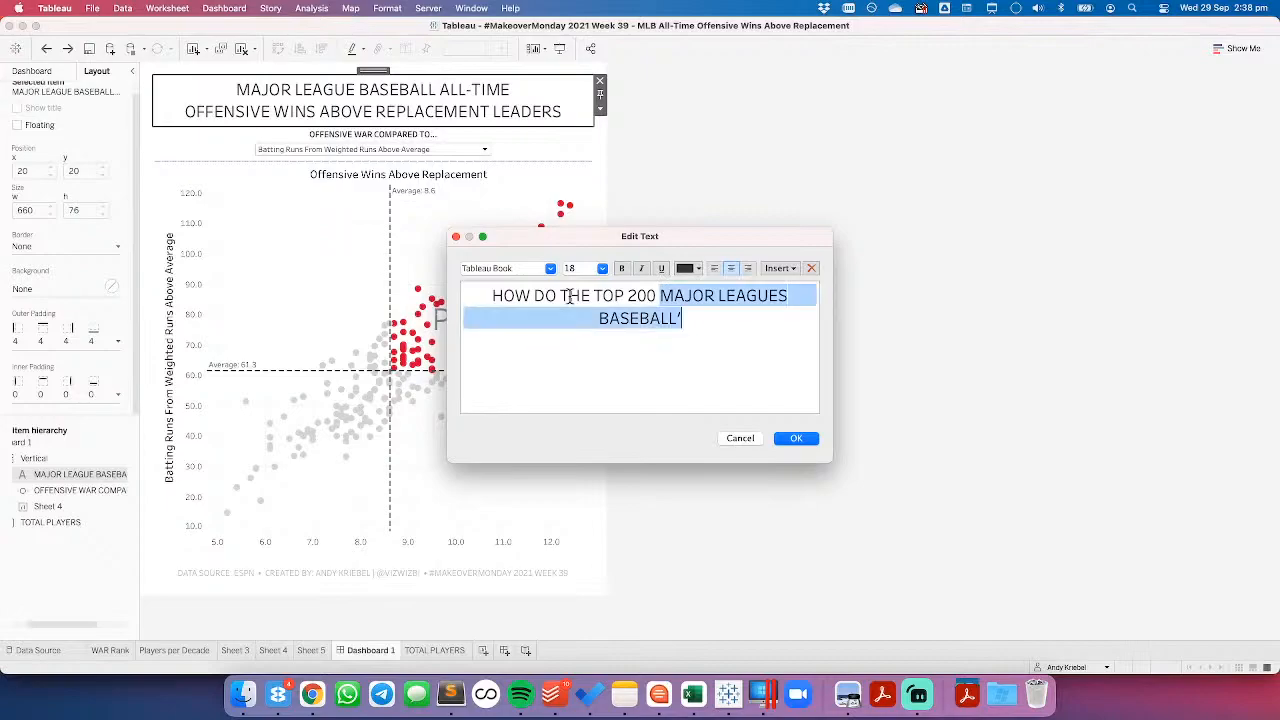
left_click(312, 693)
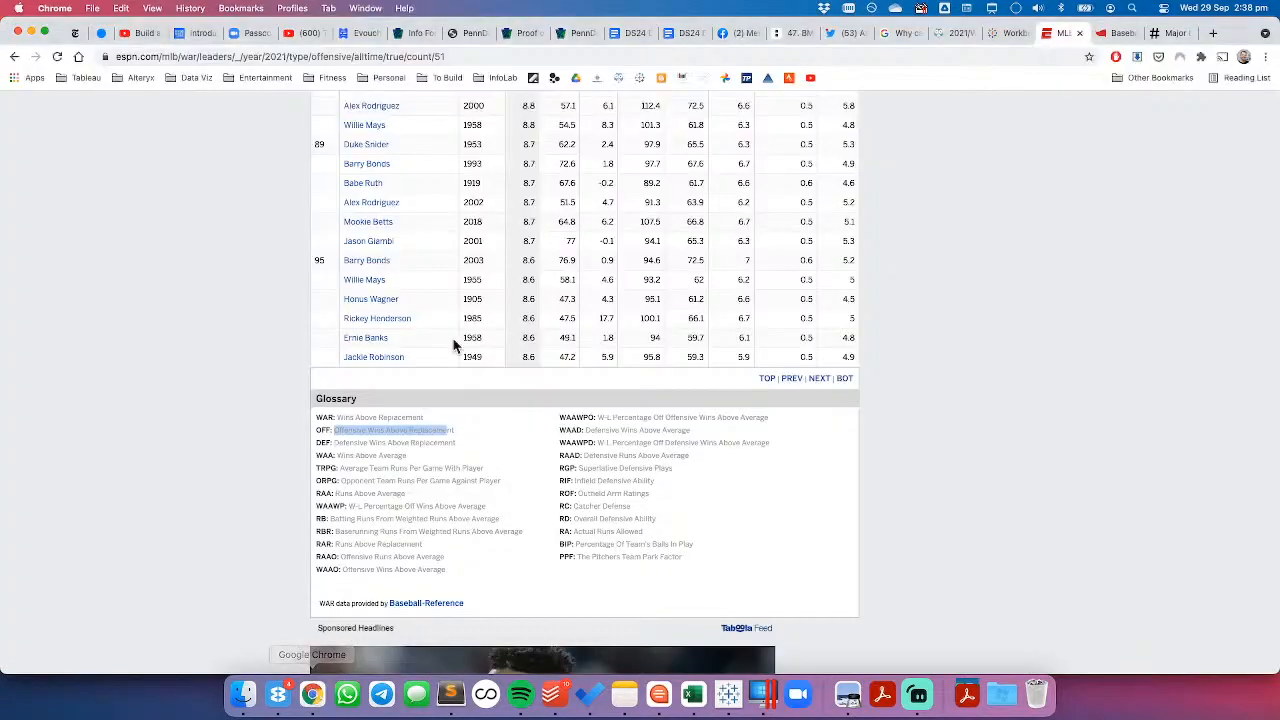
scroll(467, 320, "up", 3)
scroll(467, 320, "up", 10)
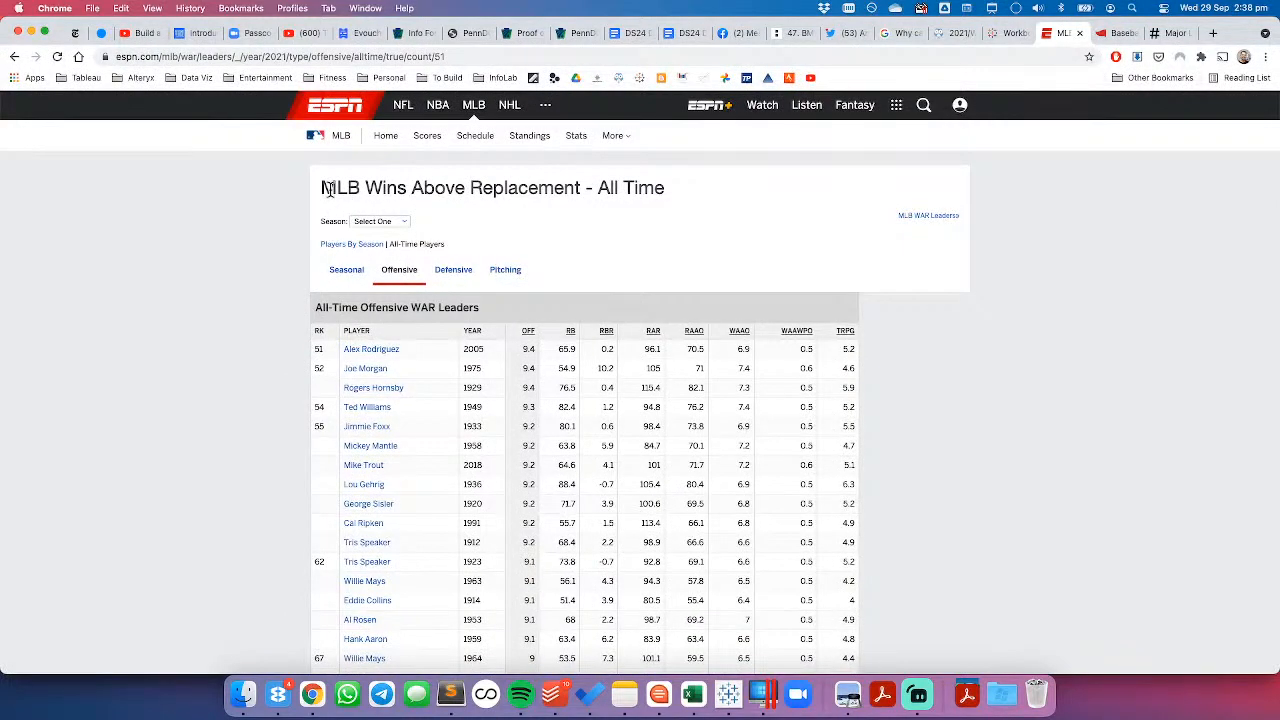
key("super+Tab")
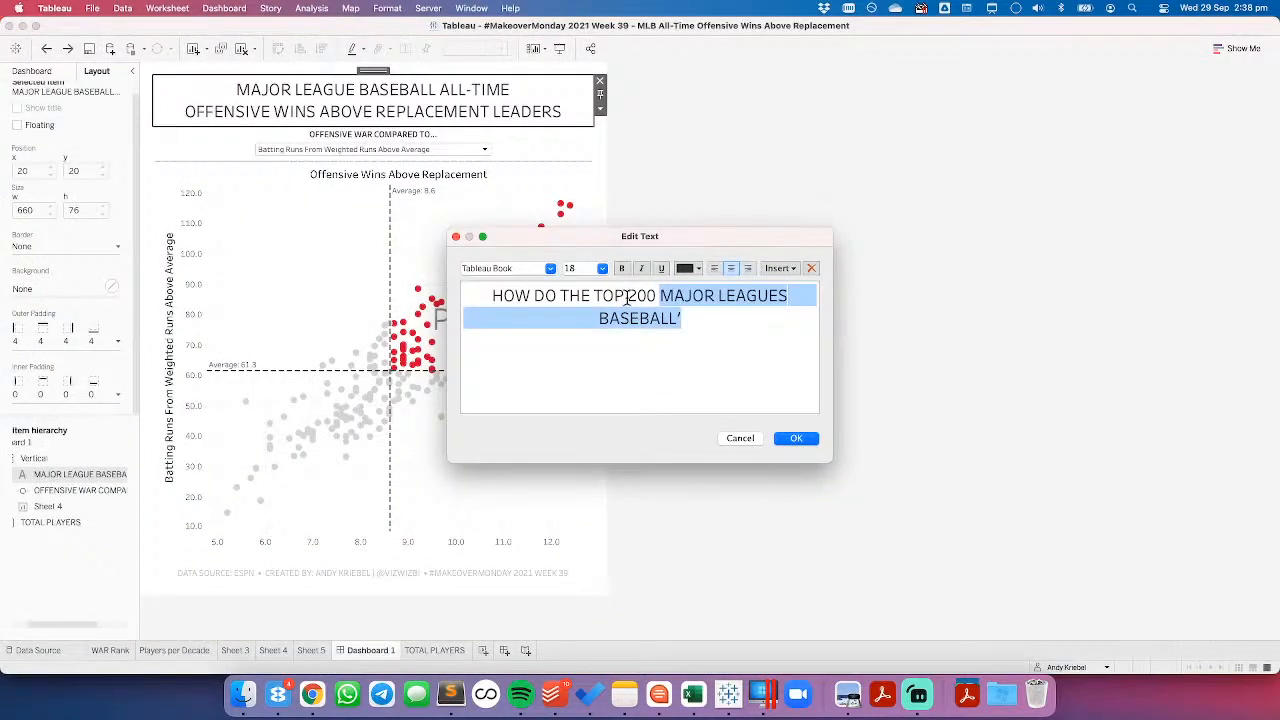
Step: Reword the title as "HOW DO THE ALL-TIME MLB WINS ABOVE REPLACEMENT LEADERS COMPARE IN OTHER STATS?" and undo the rewording
left_click_drag(593, 297, 703, 313)
type("ALL-TIME MLS")
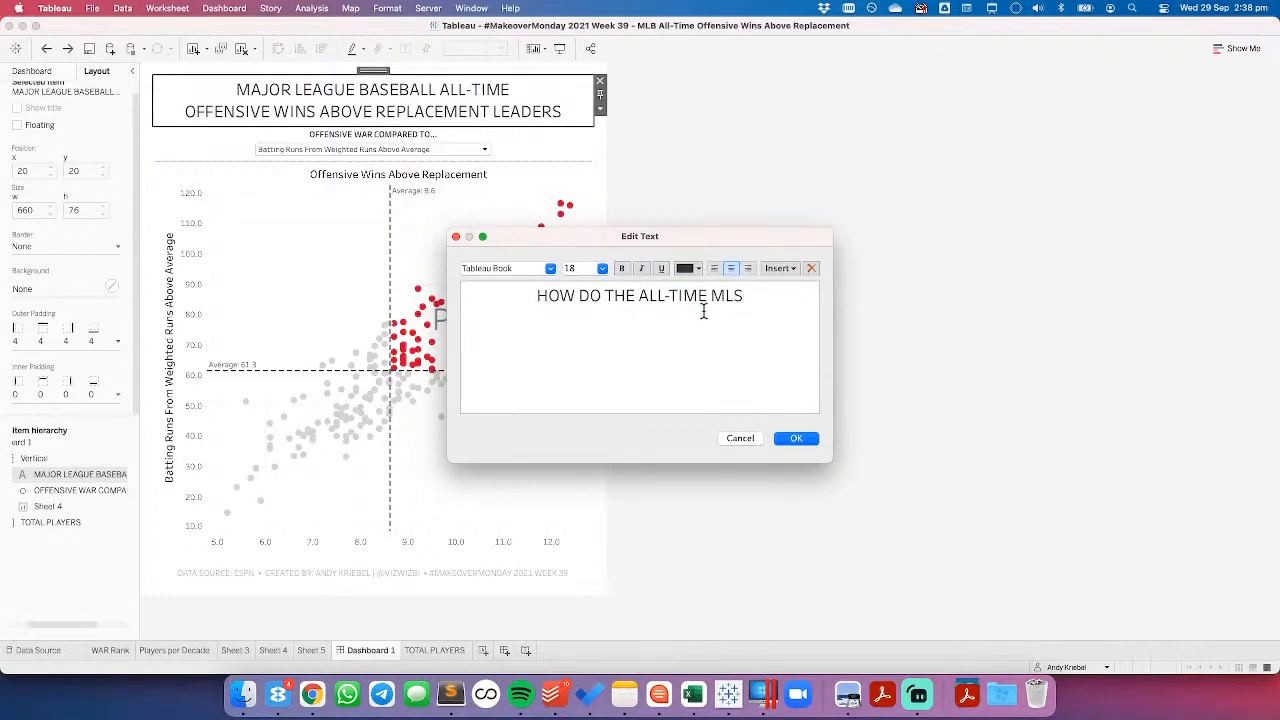
key("BackSpace")
type("B")
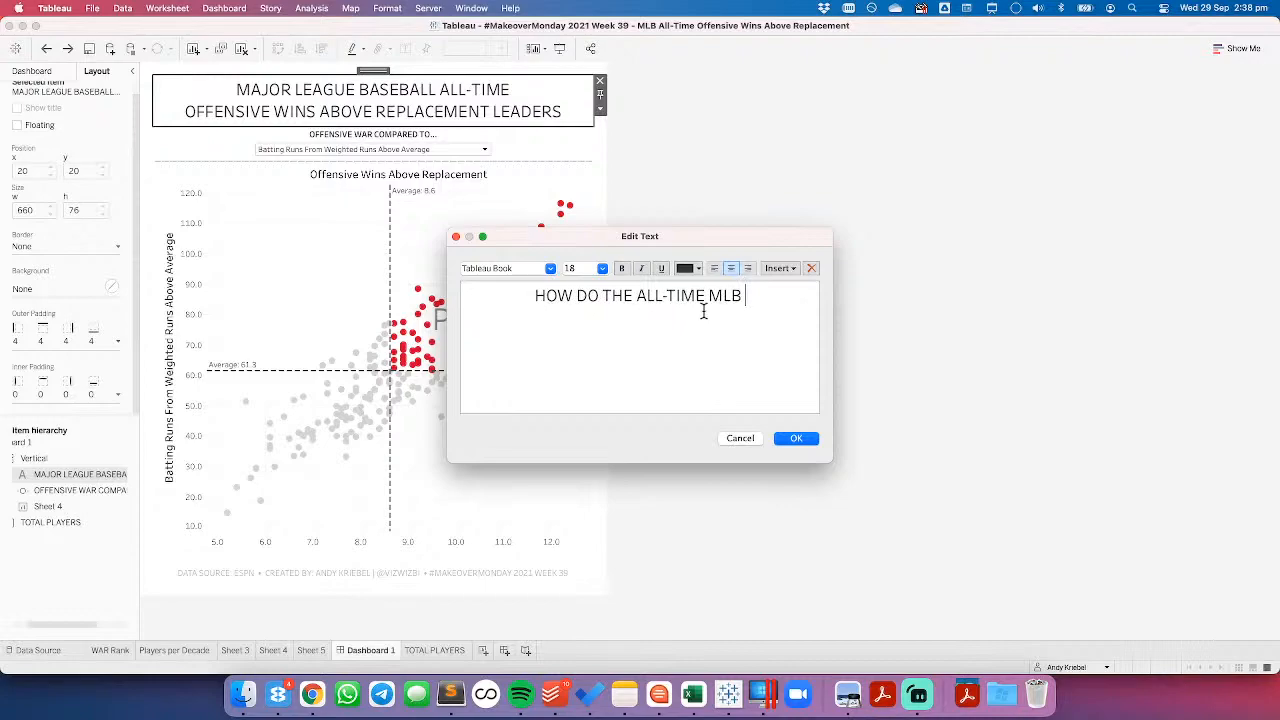
type(" WINS A")
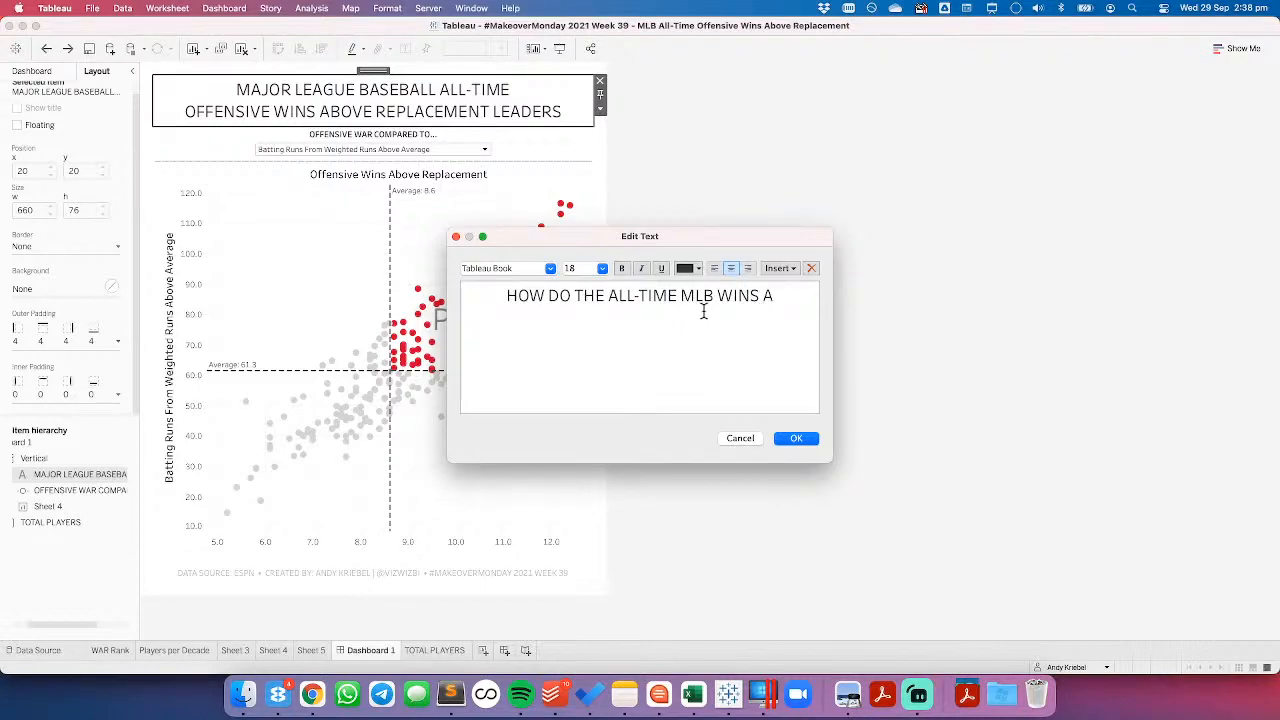
type("BOVE REPLACEMENT")
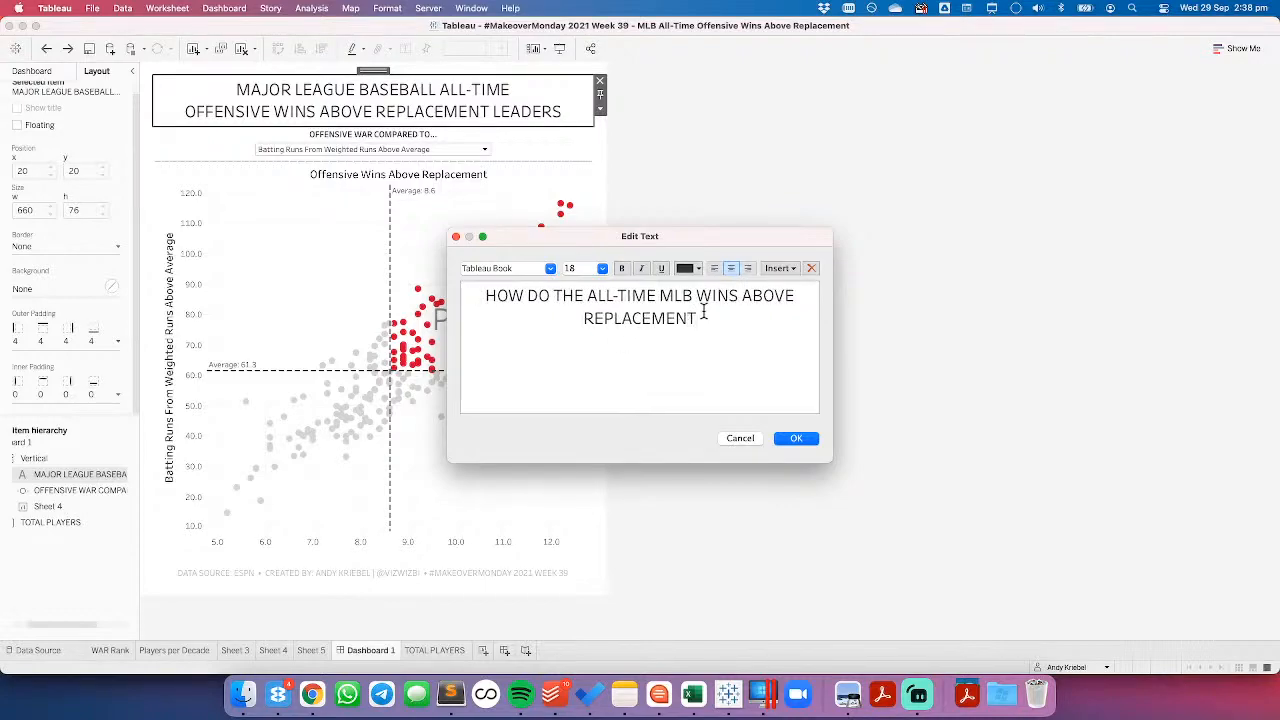
type(" LEADER")
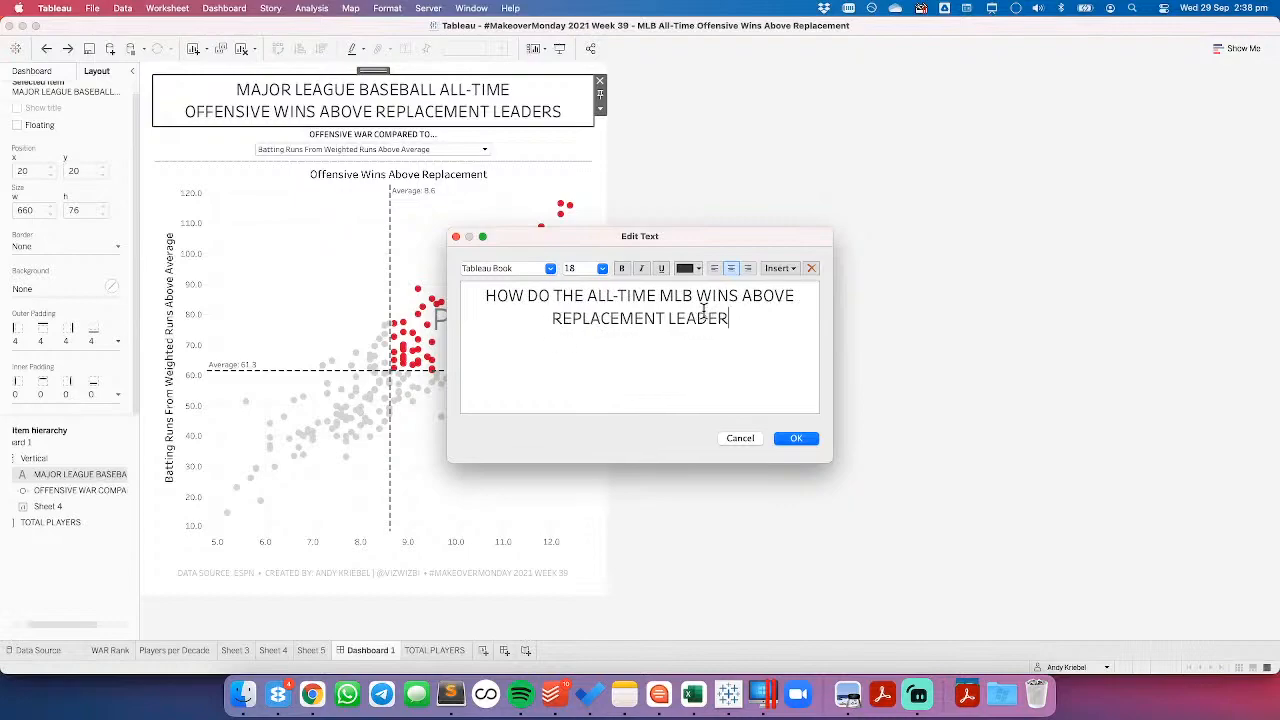
type("S COMPARE IN ")
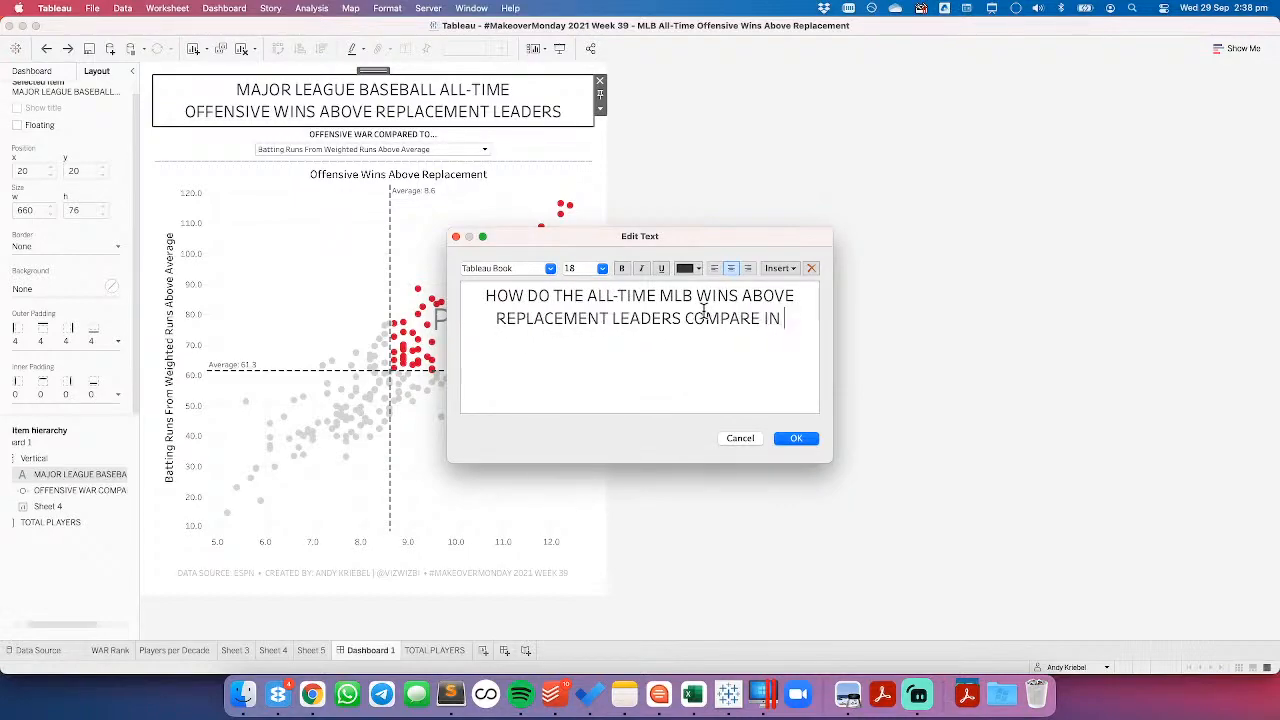
type("OTHER STATS?")
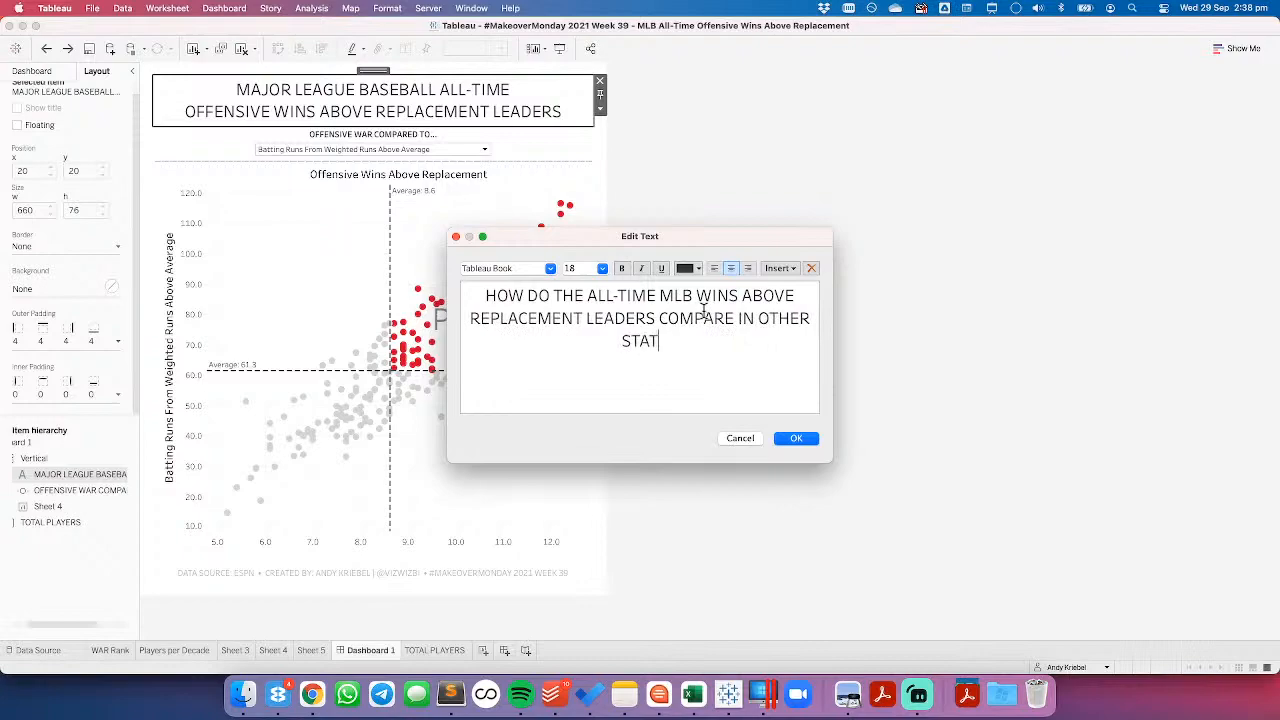
left_click(797, 439)
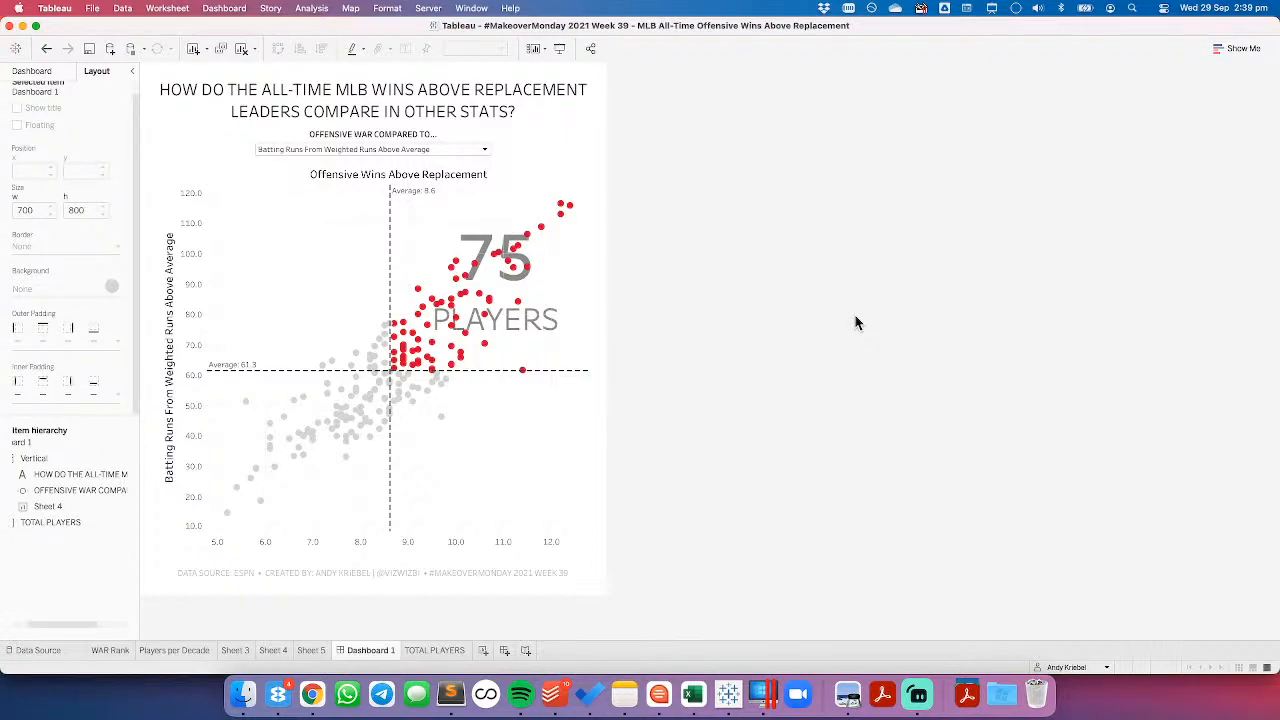
left_click(46, 50)
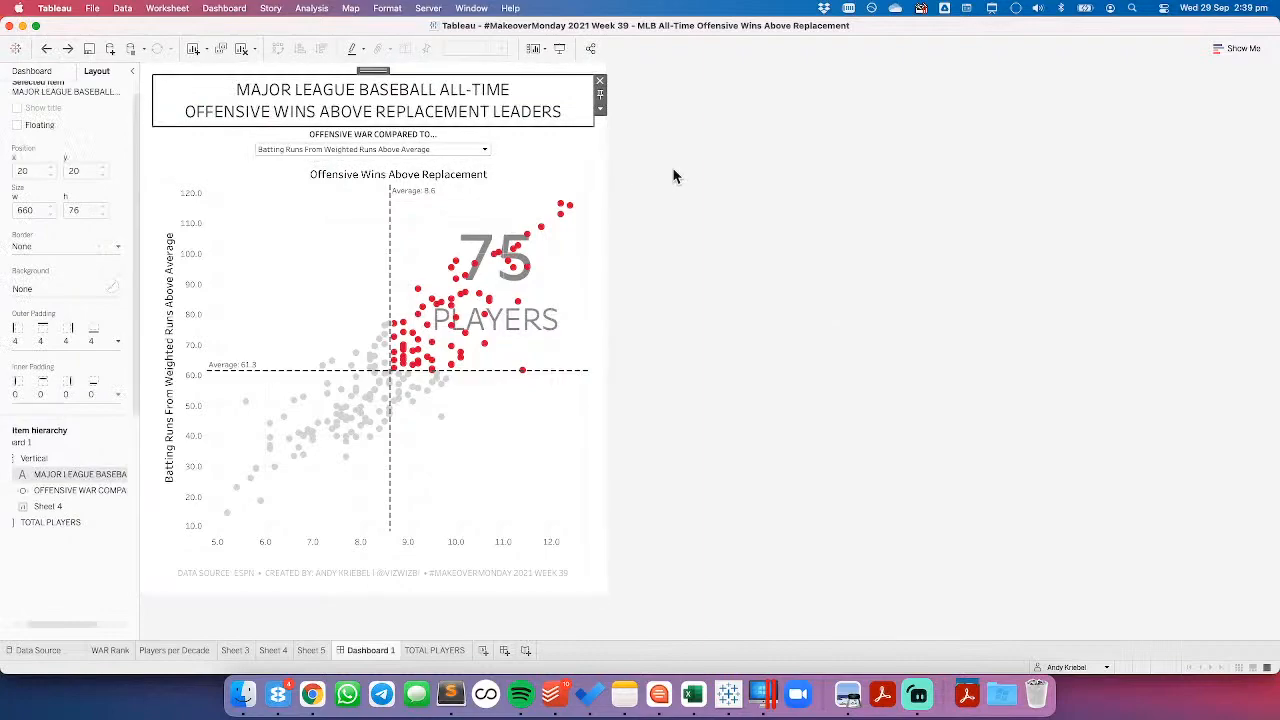
Step: Unlink the outer padding sides of the dashboard title and set its bottom padding to 14
left_click(50, 72)
mouse_move(63, 275)
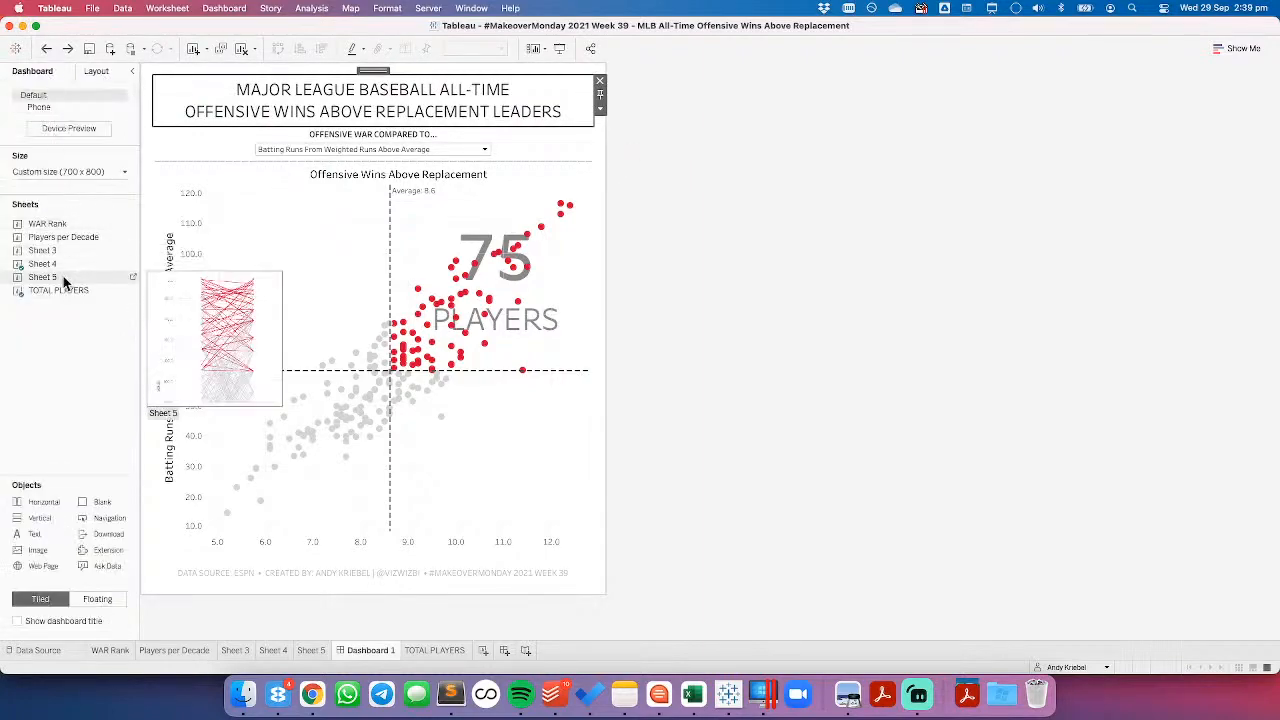
left_click(86, 72)
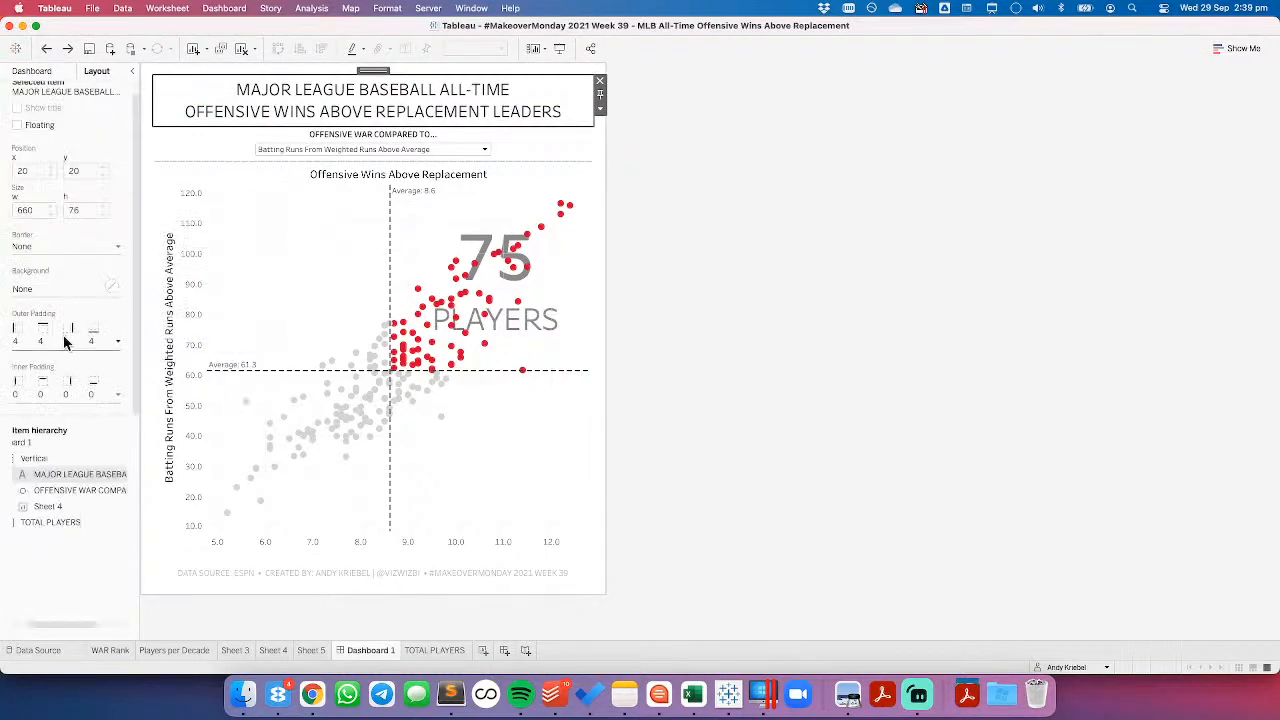
left_click(64, 343)
left_click(25, 361)
left_click(96, 455)
left_click(97, 455)
left_click(97, 455)
left_click(97, 455)
left_click(97, 455)
left_click(97, 455)
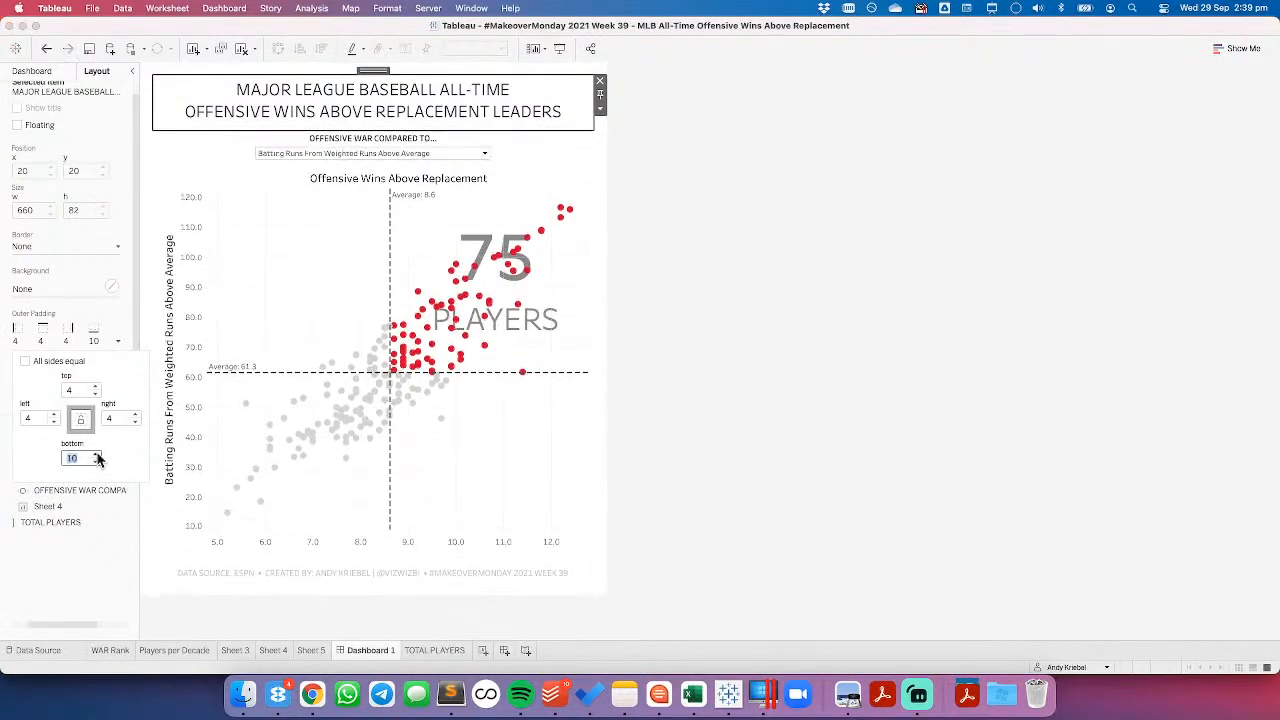
left_click(97, 455)
left_click(97, 455)
left_click(97, 455)
left_click(97, 455)
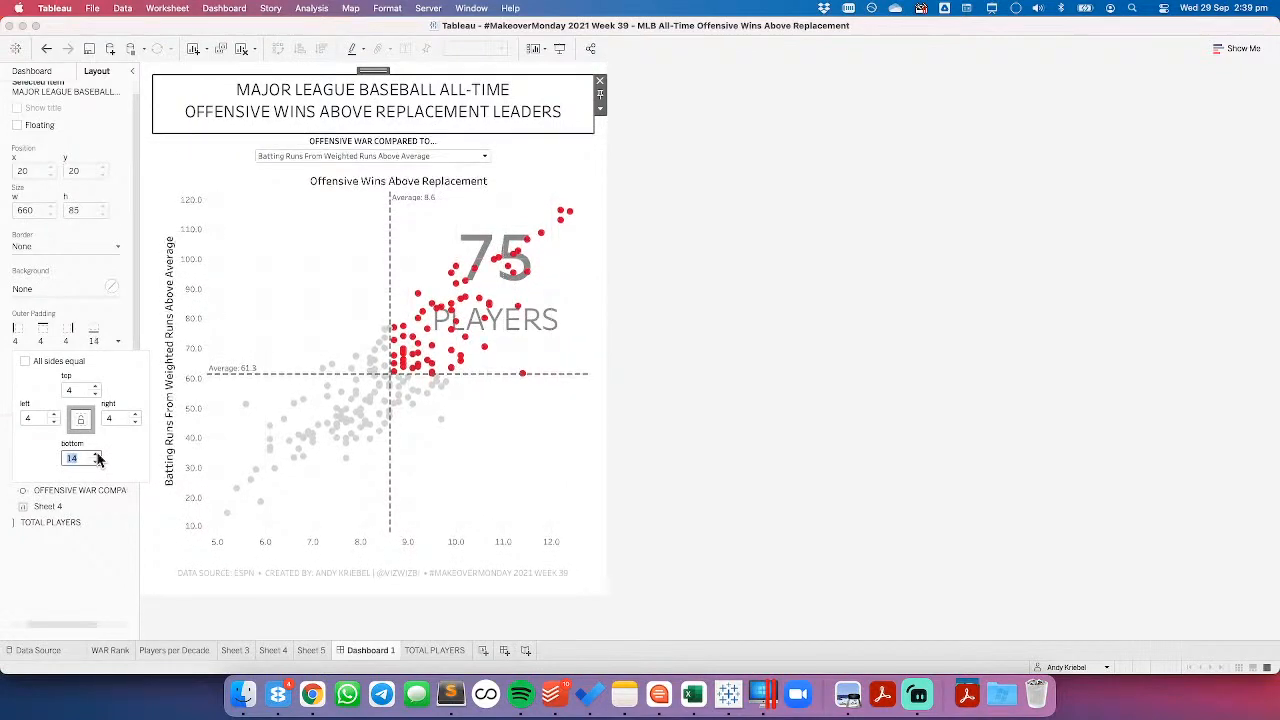
Step: Set the bottom outer padding of the OFFENSIVE WAR COMPARED TO... parameter control to 14
left_click(361, 144)
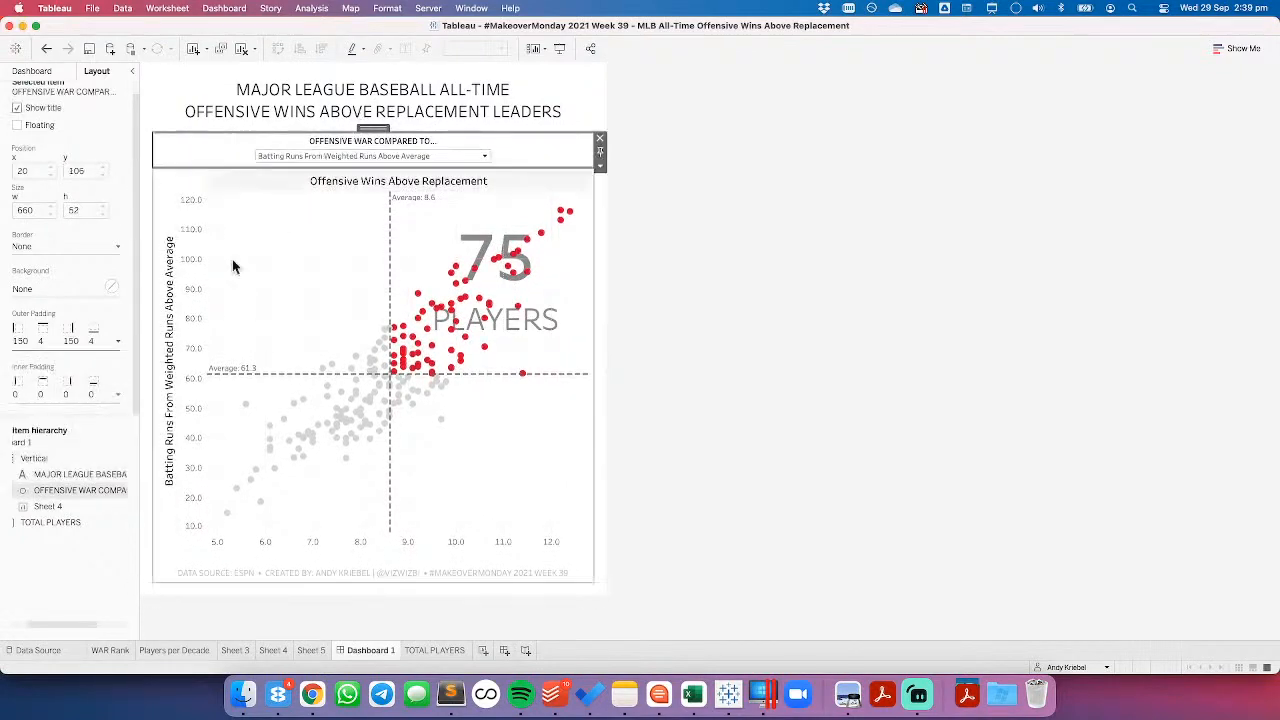
left_click(64, 341)
left_click(80, 390)
left_click(77, 458)
type("14")
key("Return")
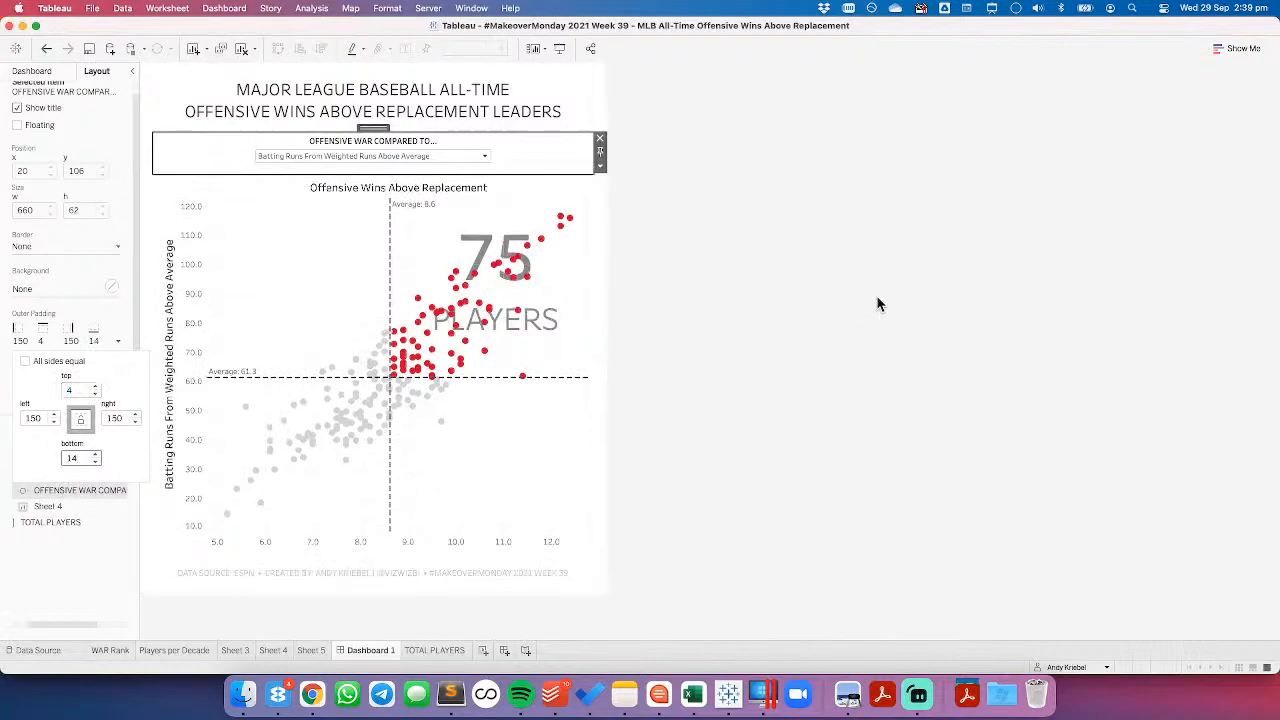
left_click(878, 305)
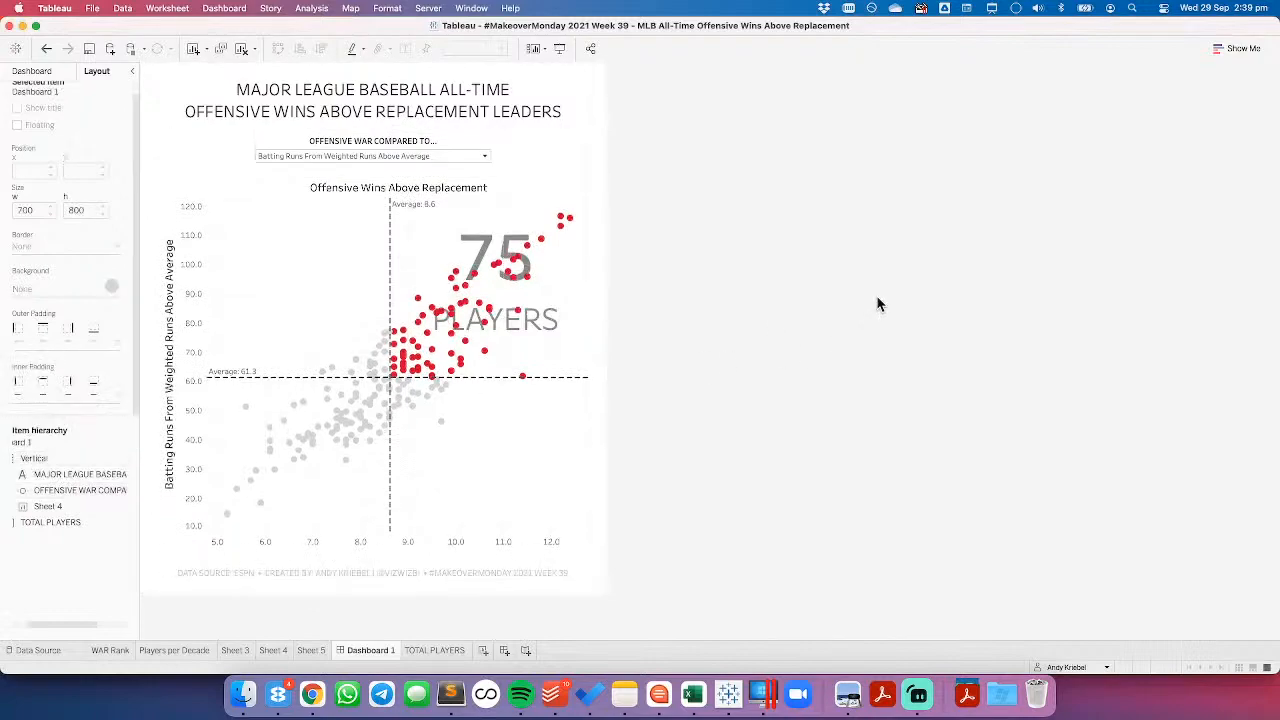
Step: Add a blank object between the dashboard title and the parameter control, with a height of 10 pixels
left_click(32, 71)
left_click_drag(97, 507, 279, 127)
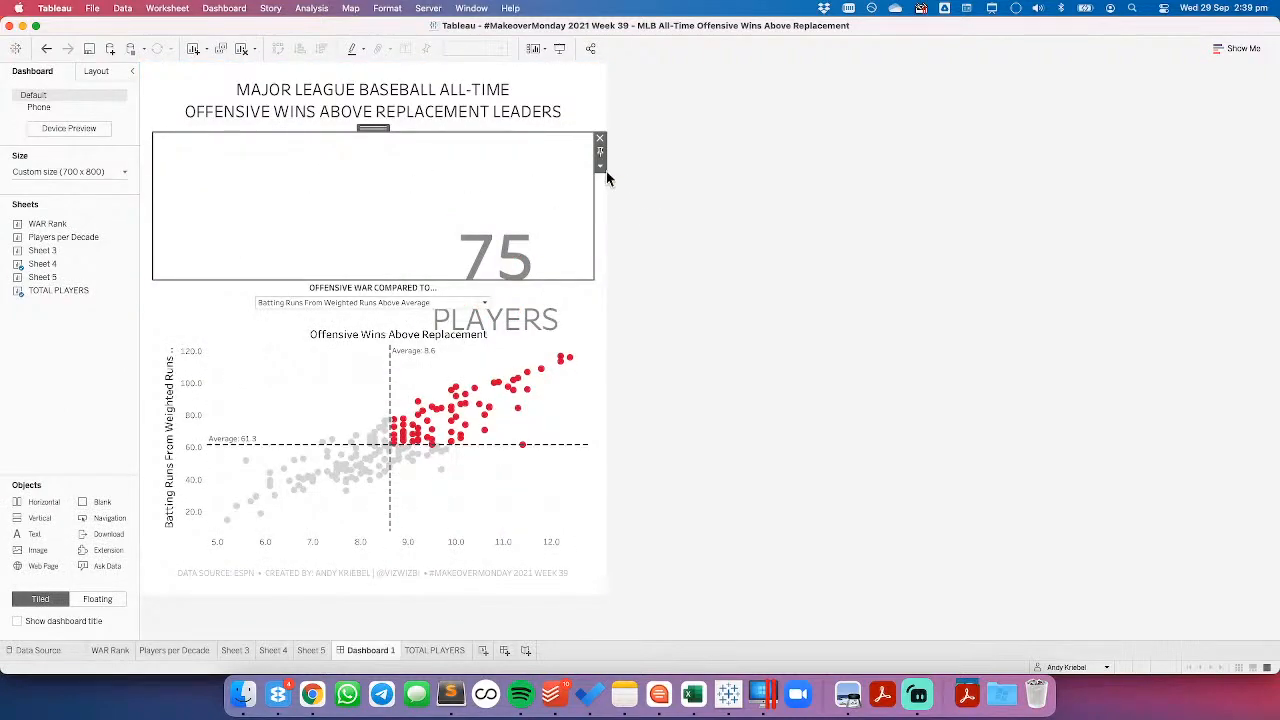
left_click(600, 166)
left_click(613, 228)
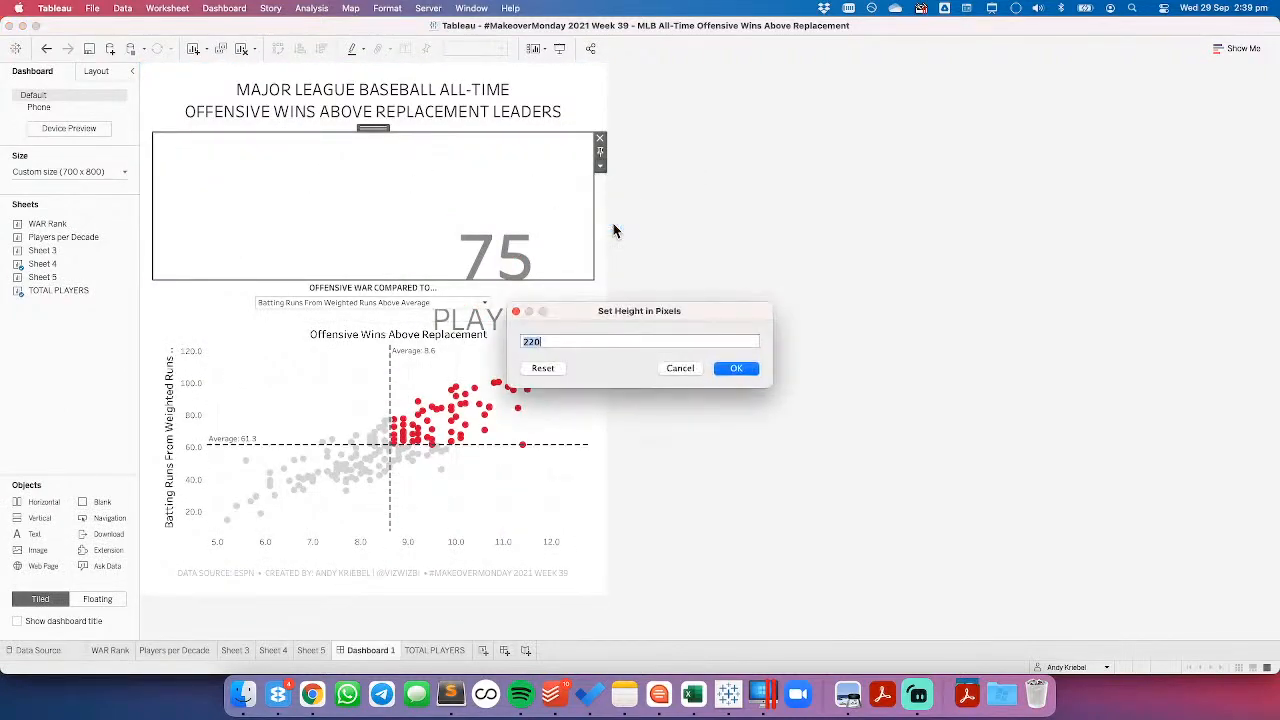
type("10")
key("Return")
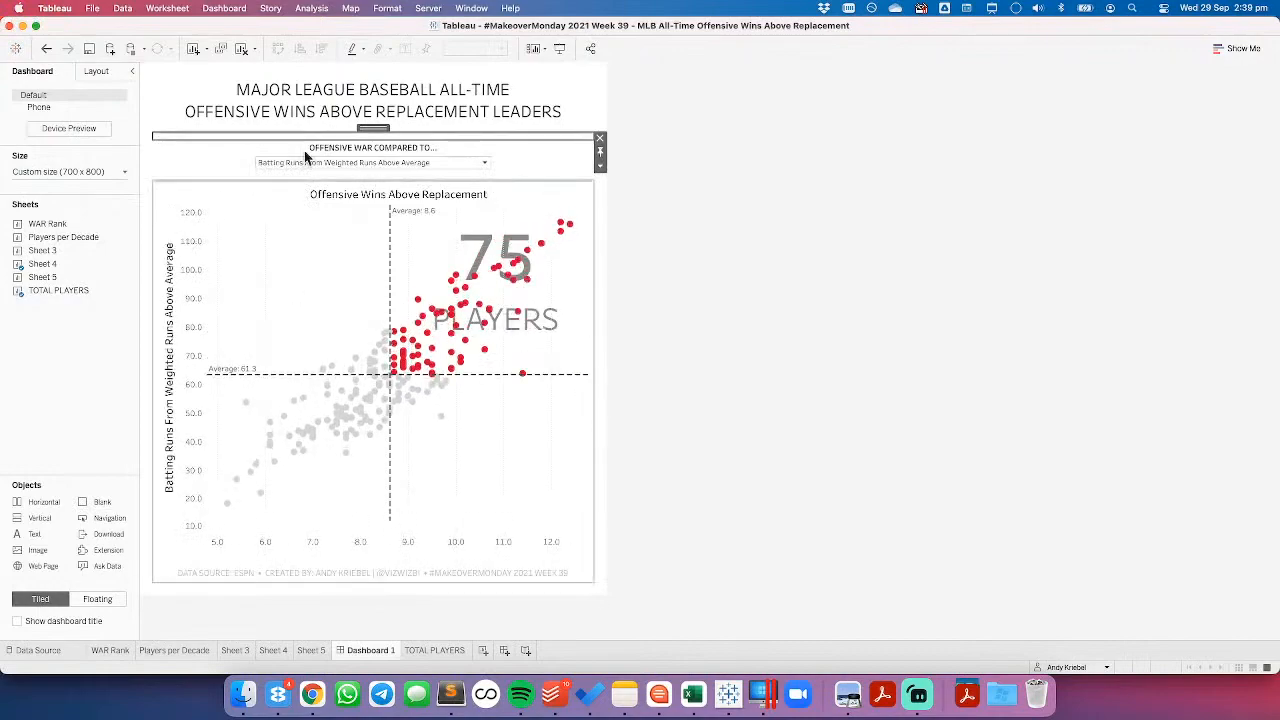
Step: Give the blank object below the title a dark grey background as a divider line
left_click(111, 70)
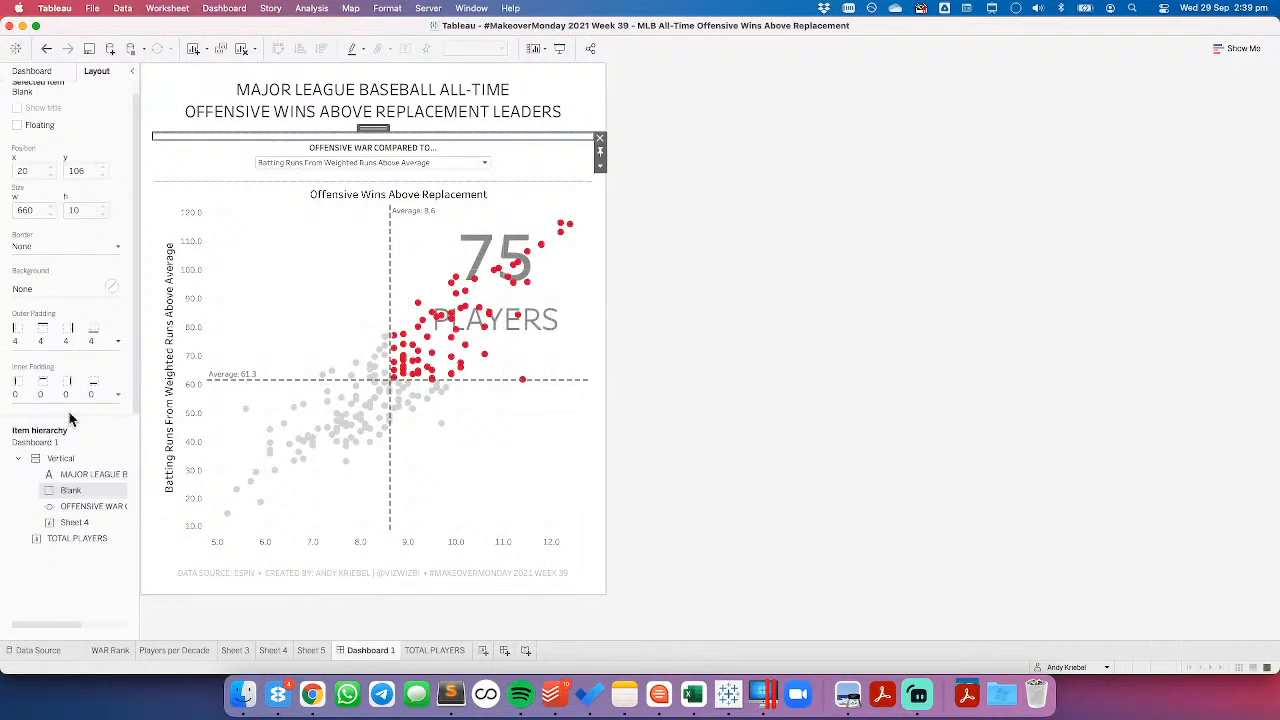
left_click(44, 289)
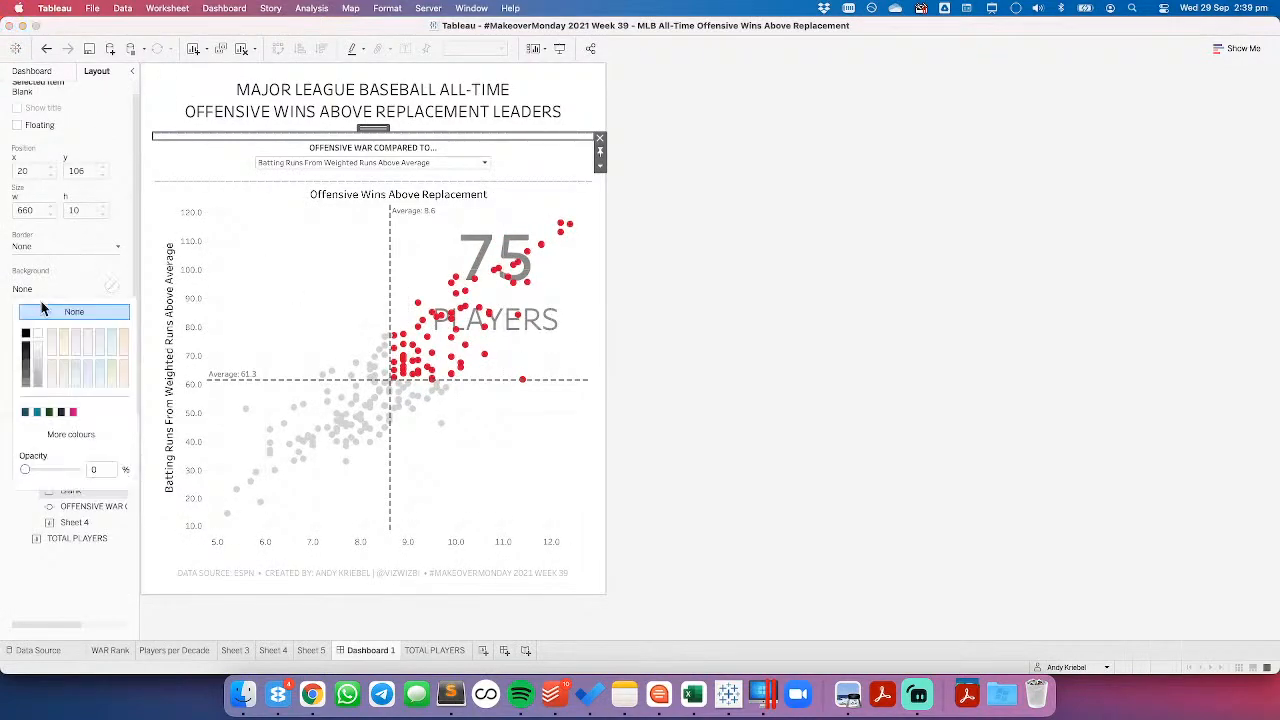
left_click(27, 389)
left_click(899, 303)
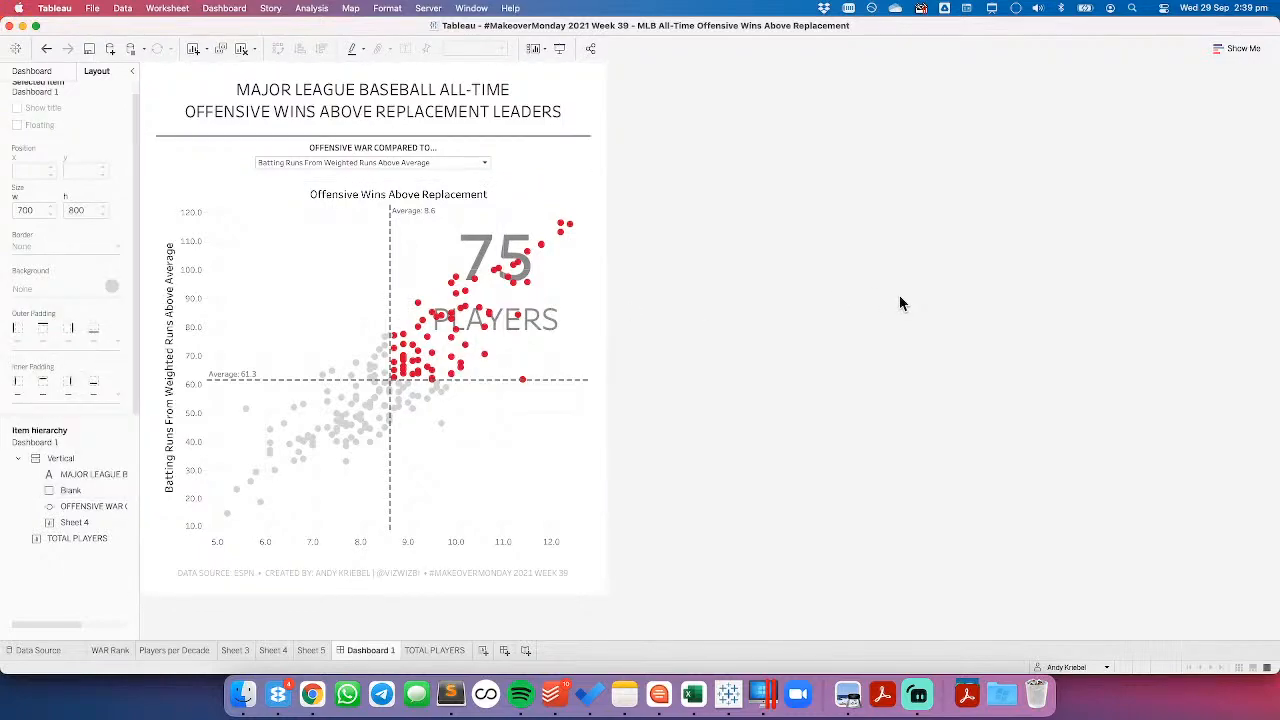
Step: Add a second blank object between the parameter control and the scatter plot, with a height of 10 pixels
left_click(45, 71)
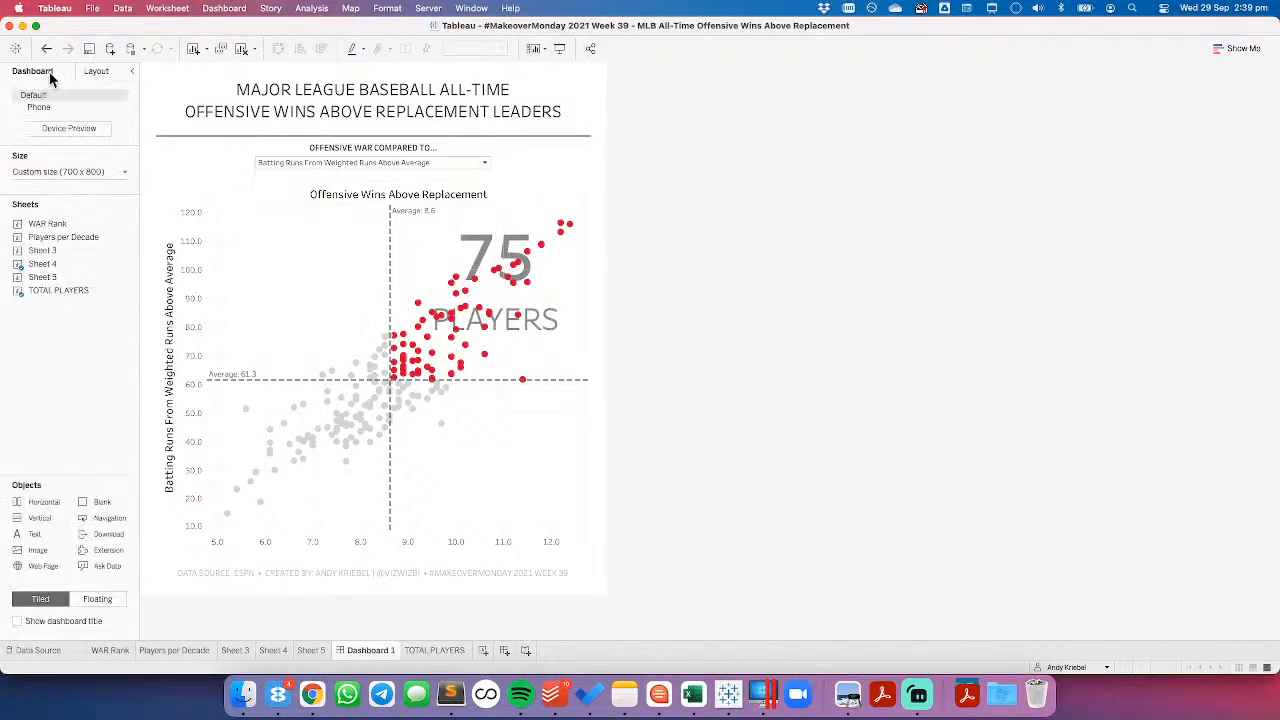
left_click_drag(102, 501, 349, 200)
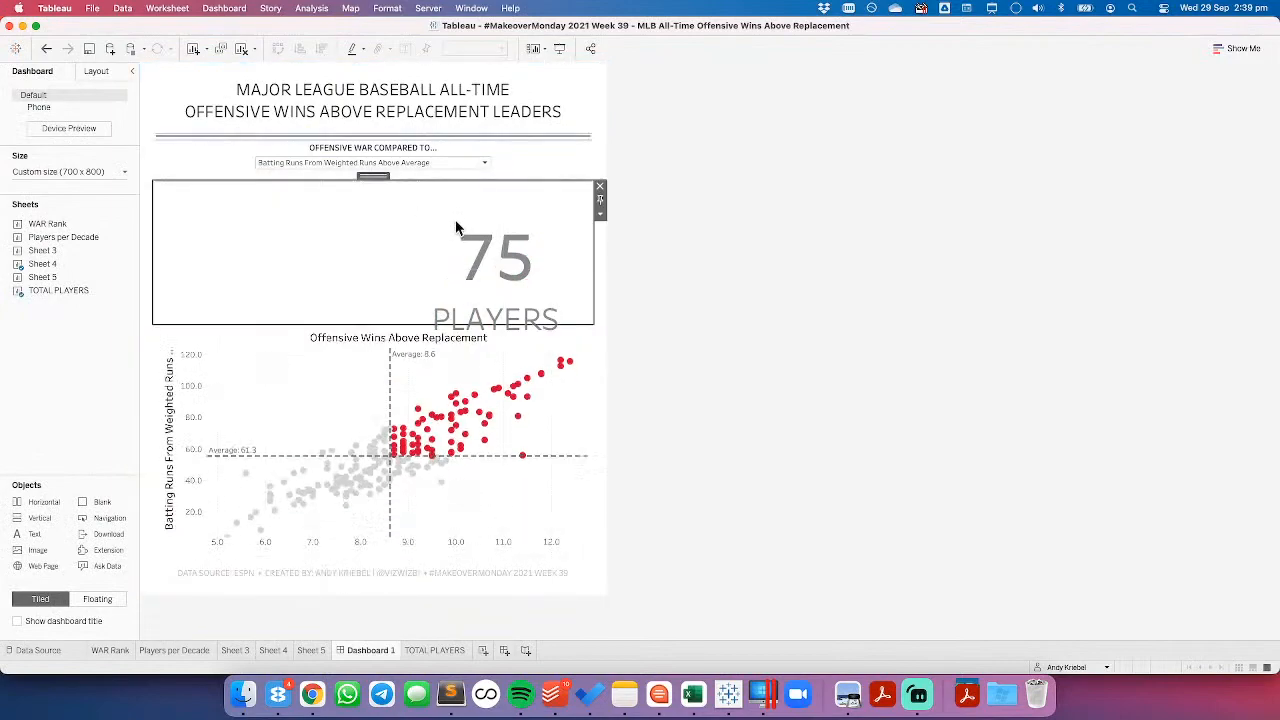
left_click(600, 216)
left_click(625, 274)
key("Return")
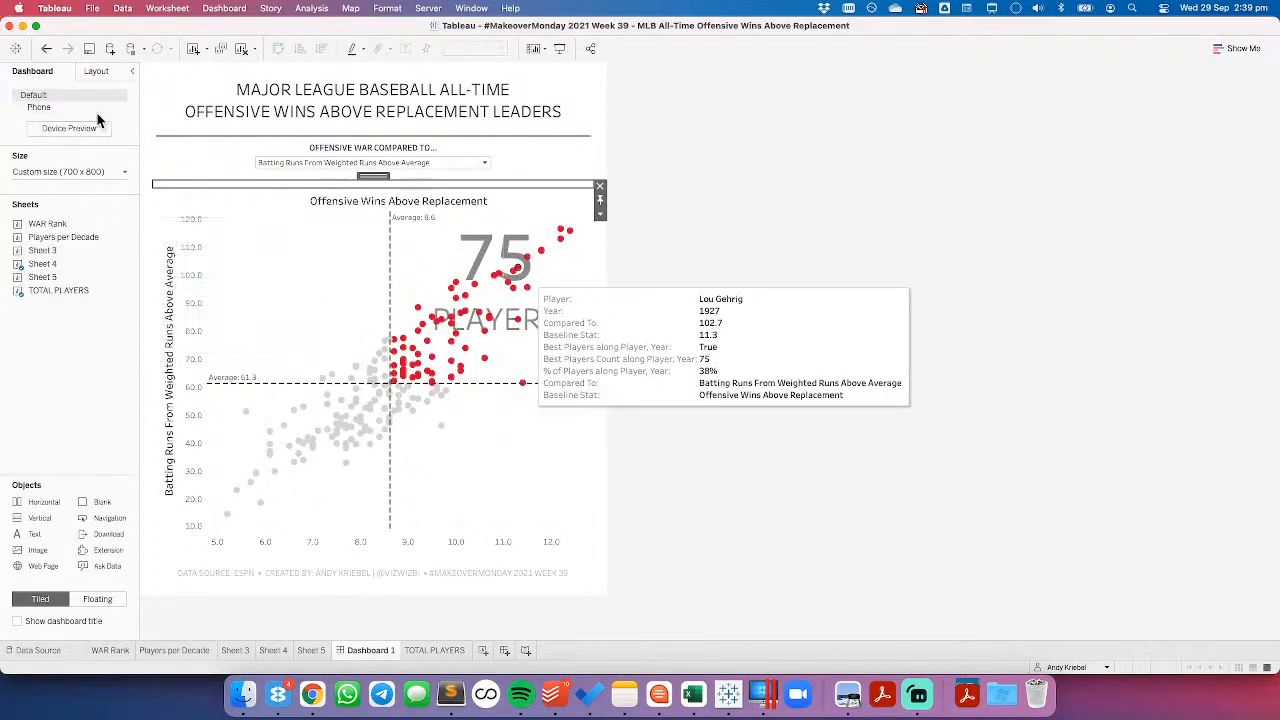
Step: Give the blank object above the scatter plot a dark grey background
left_click(96, 72)
left_click(111, 287)
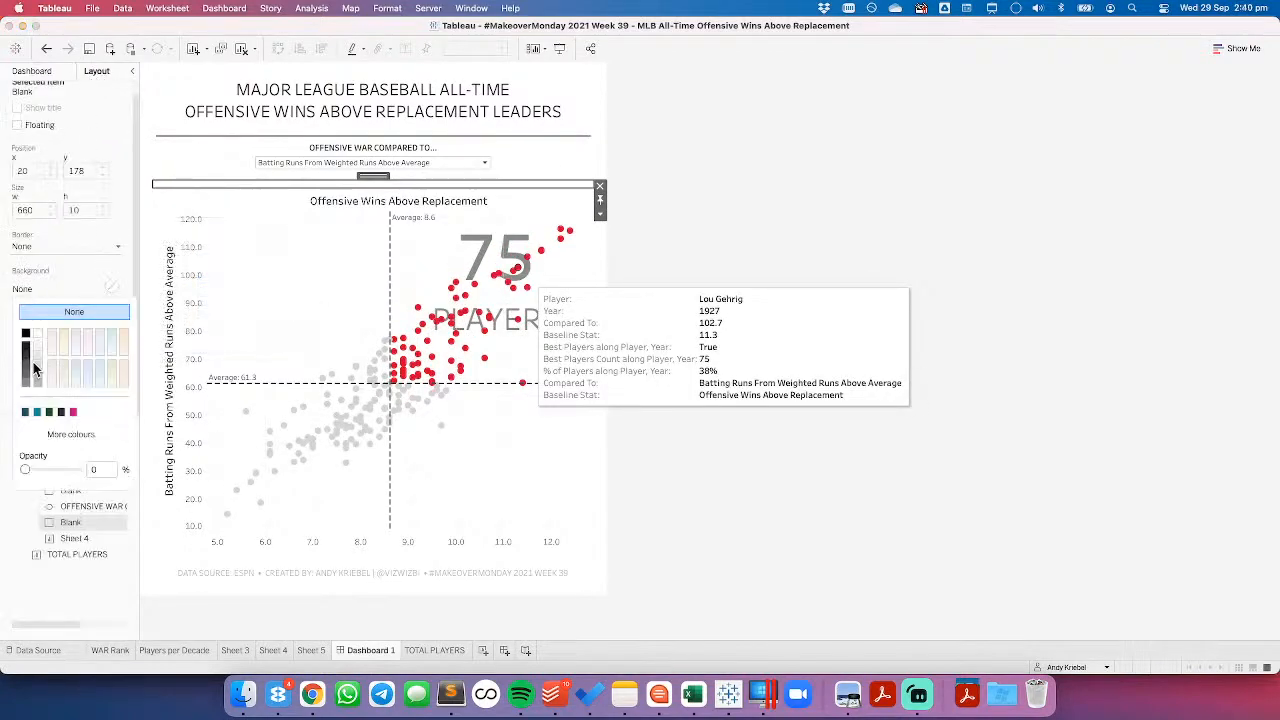
left_click(884, 192)
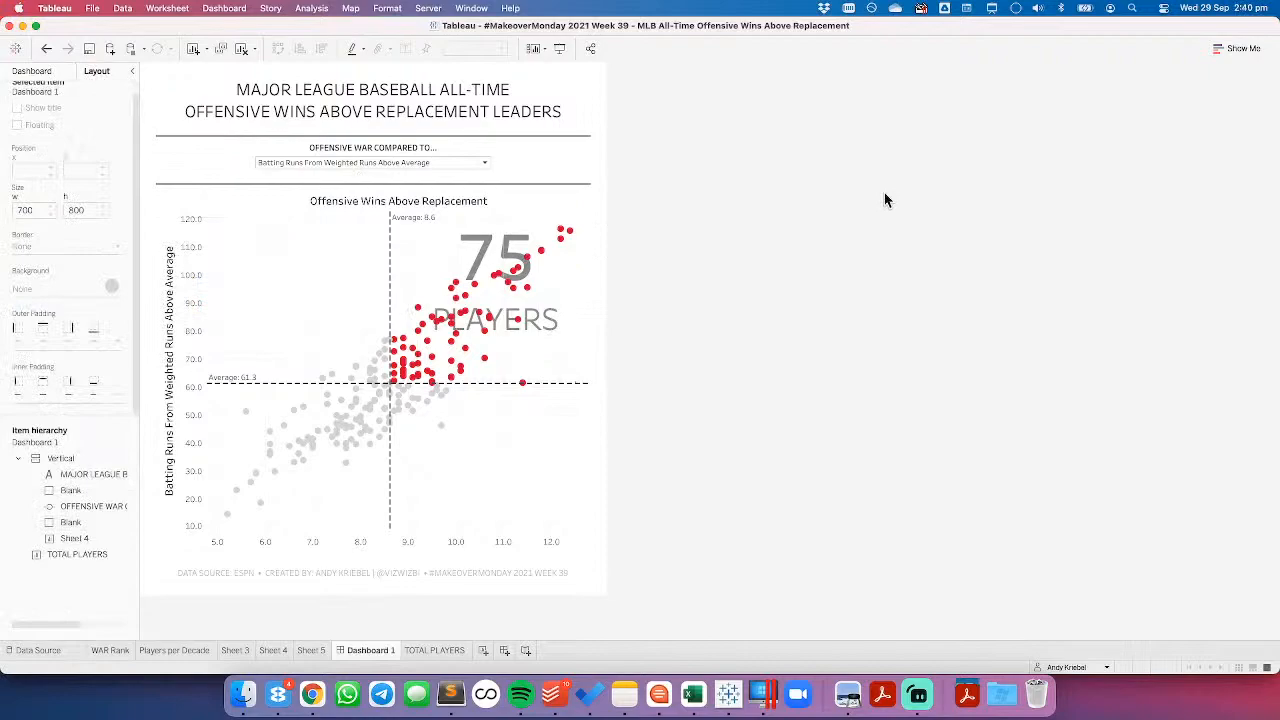
Step: Remove the divider between the parameter control and the scatter plot from the dashboard
left_click(383, 103)
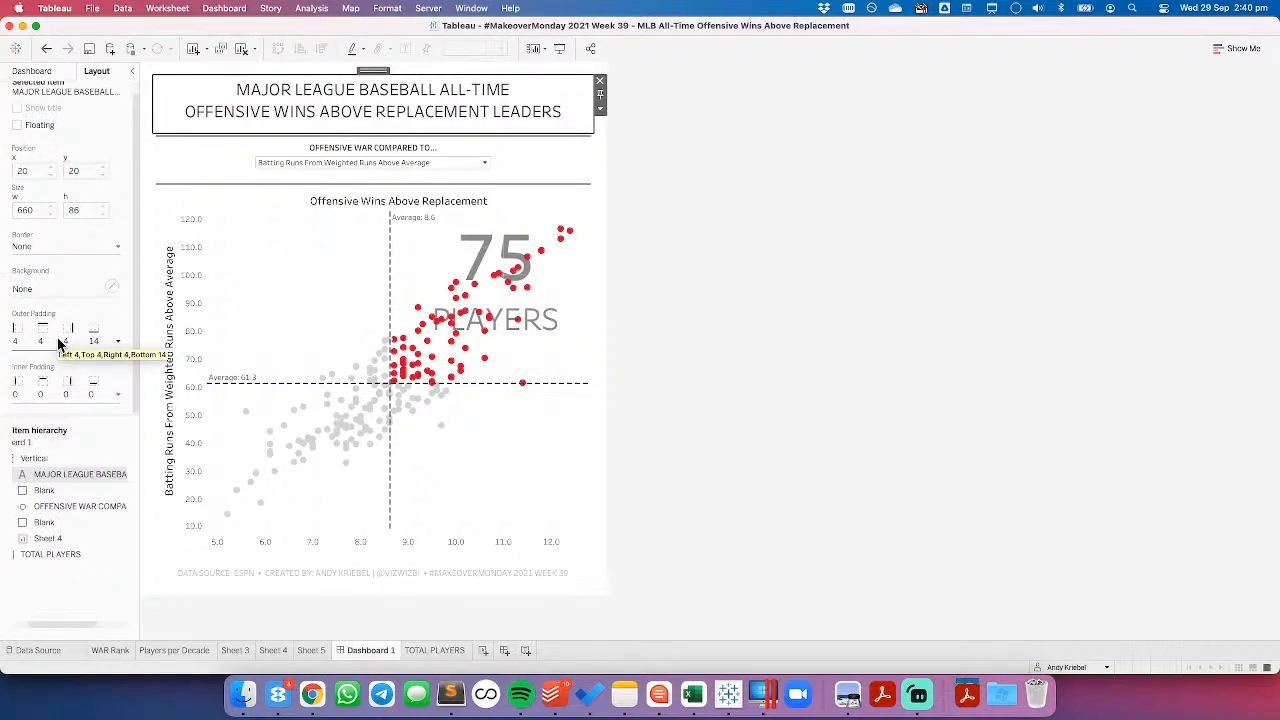
left_click(596, 184)
left_click(600, 187)
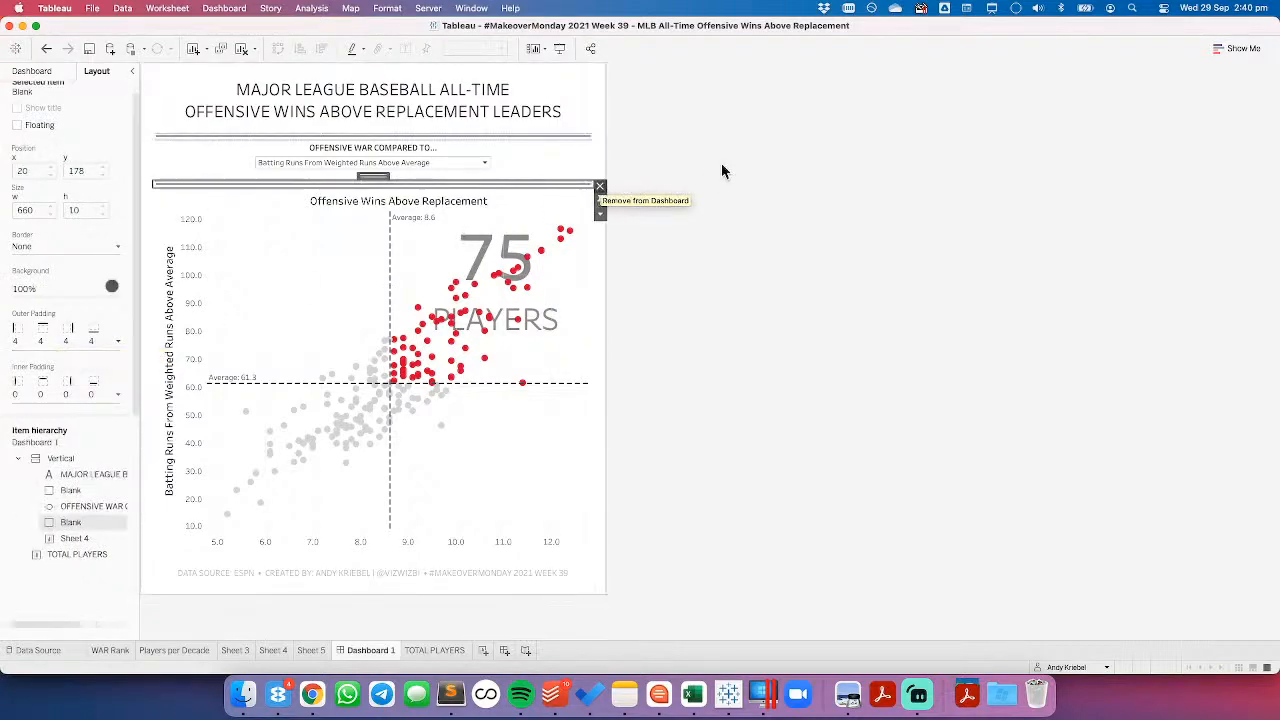
Step: Make the dashboard title's outer padding equal on all sides at 4
left_click(462, 107)
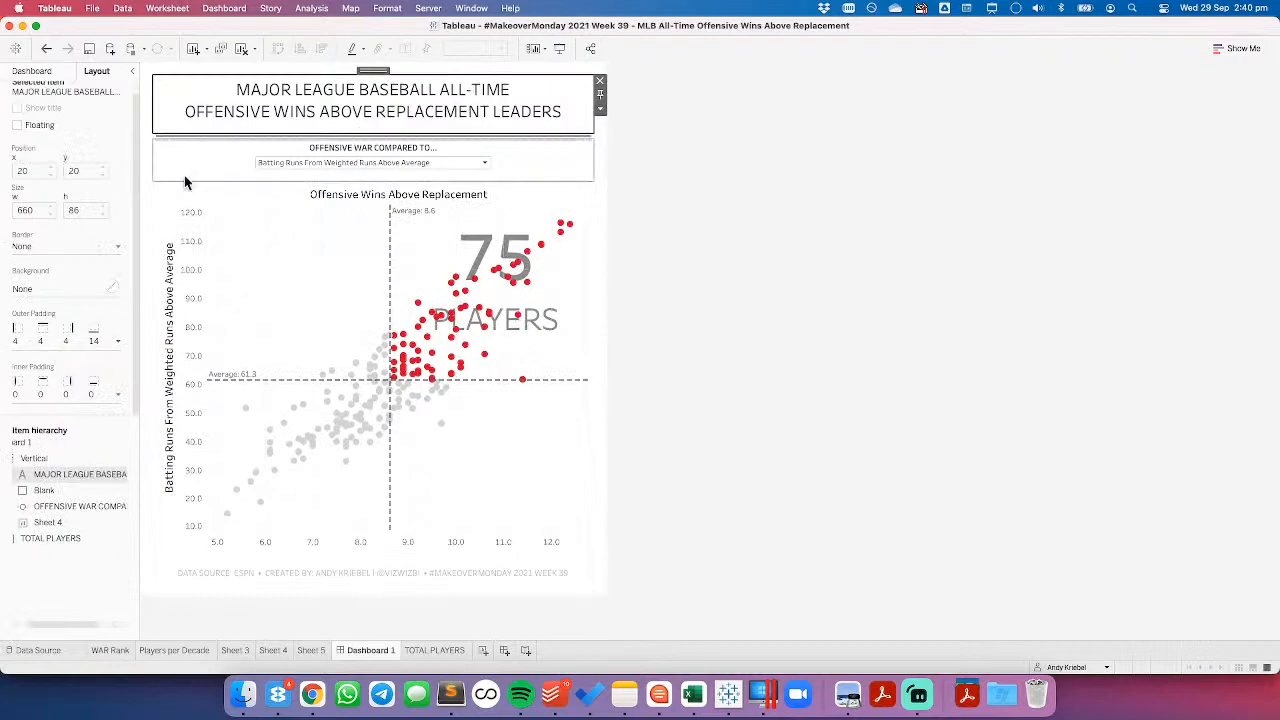
left_click(60, 341)
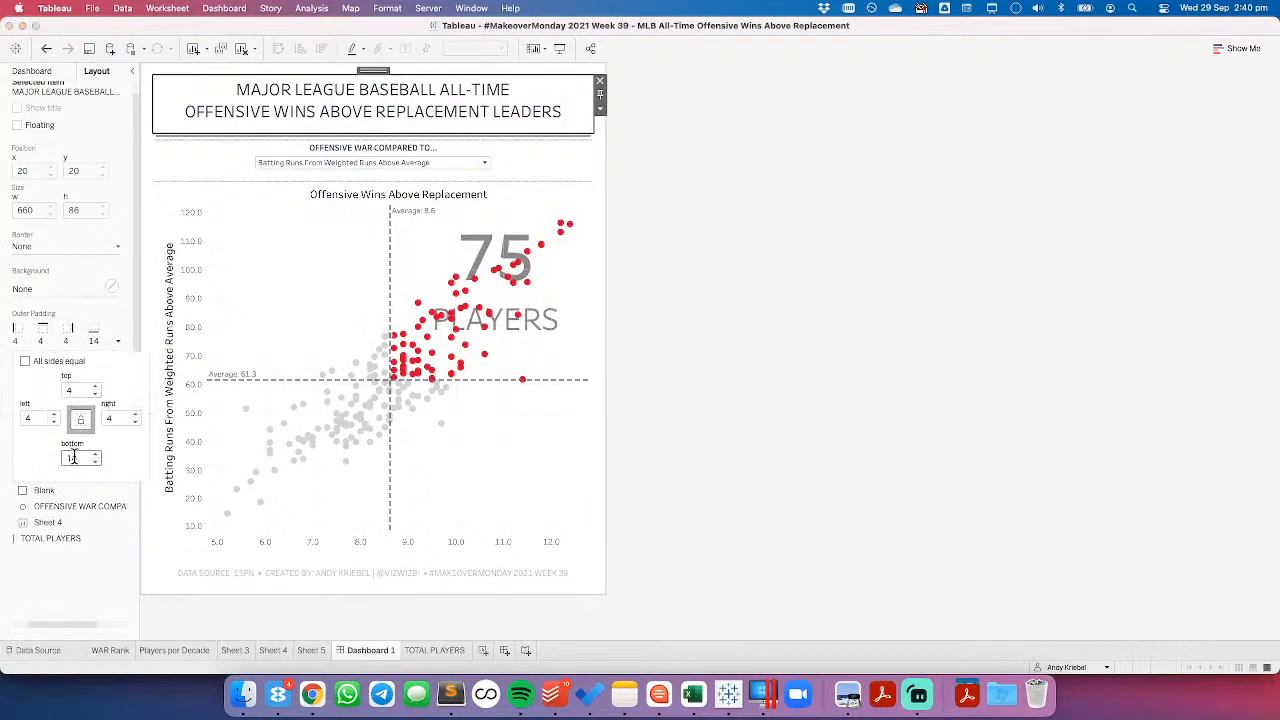
left_click(25, 361)
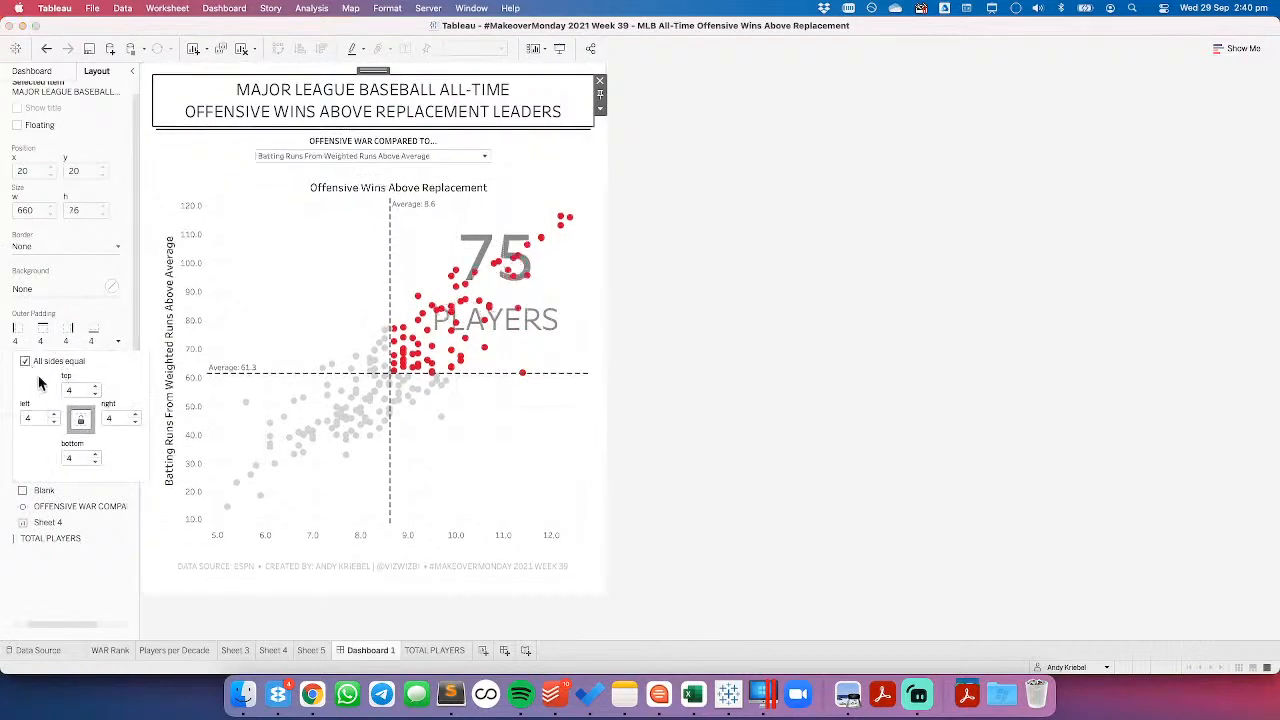
left_click(779, 317)
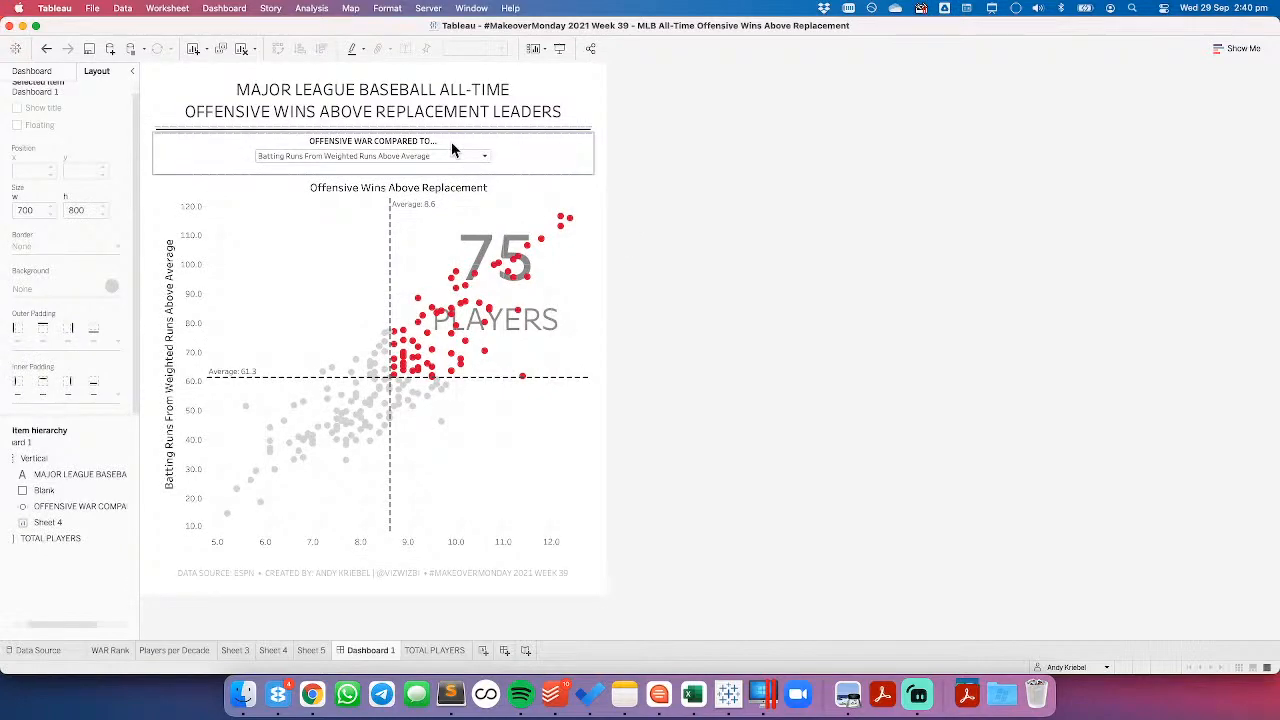
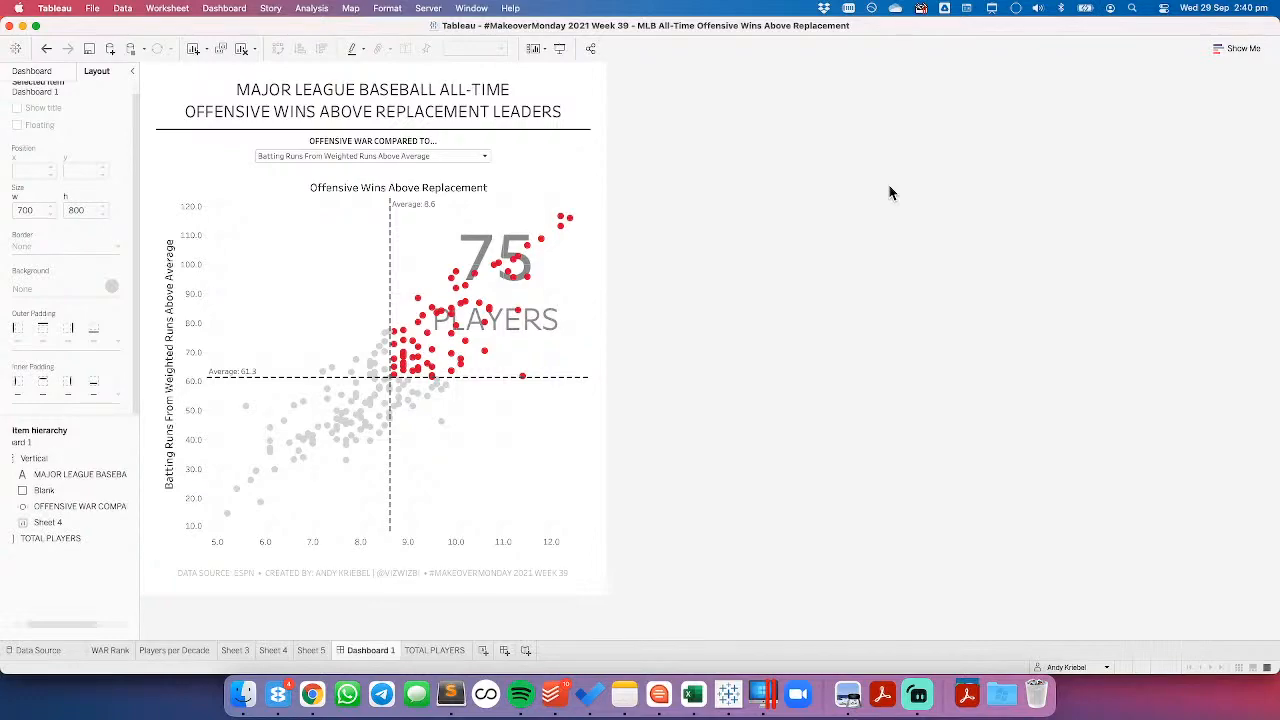
Step: Format the scatter plot's data source caption in bold at font size 8
double_click(432, 578)
left_click(612, 260)
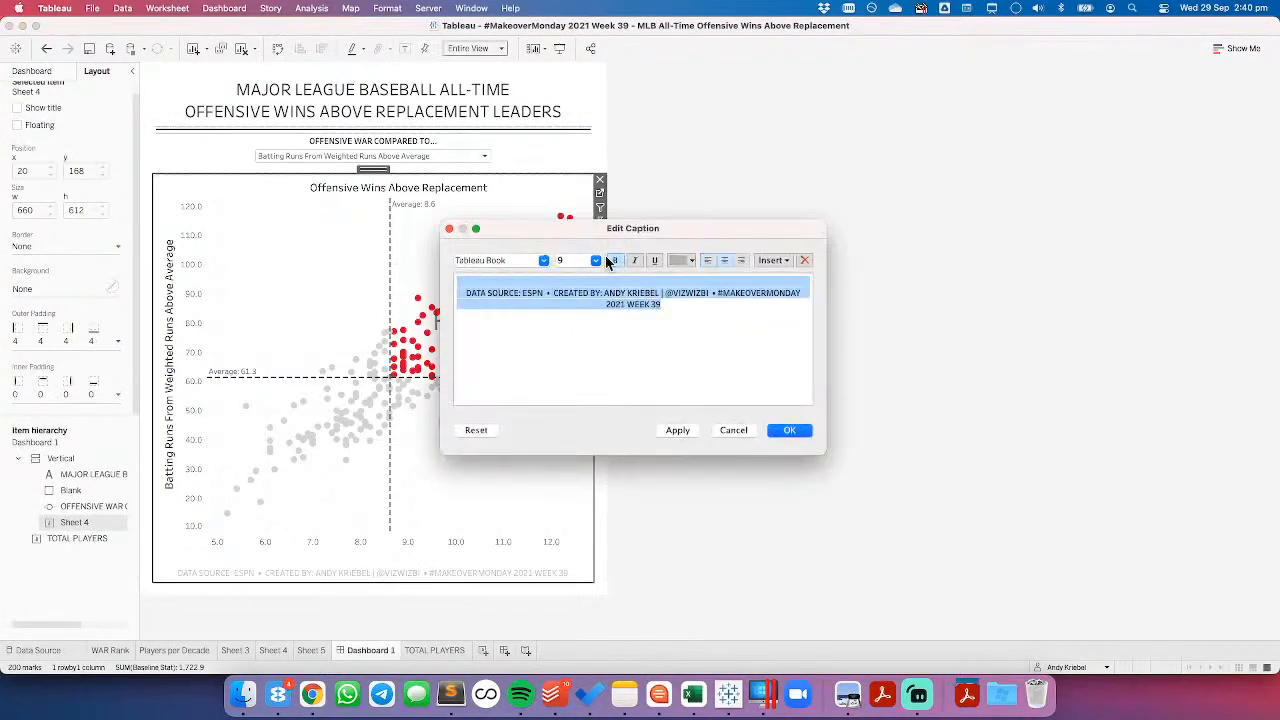
left_click(598, 261)
left_click(580, 264)
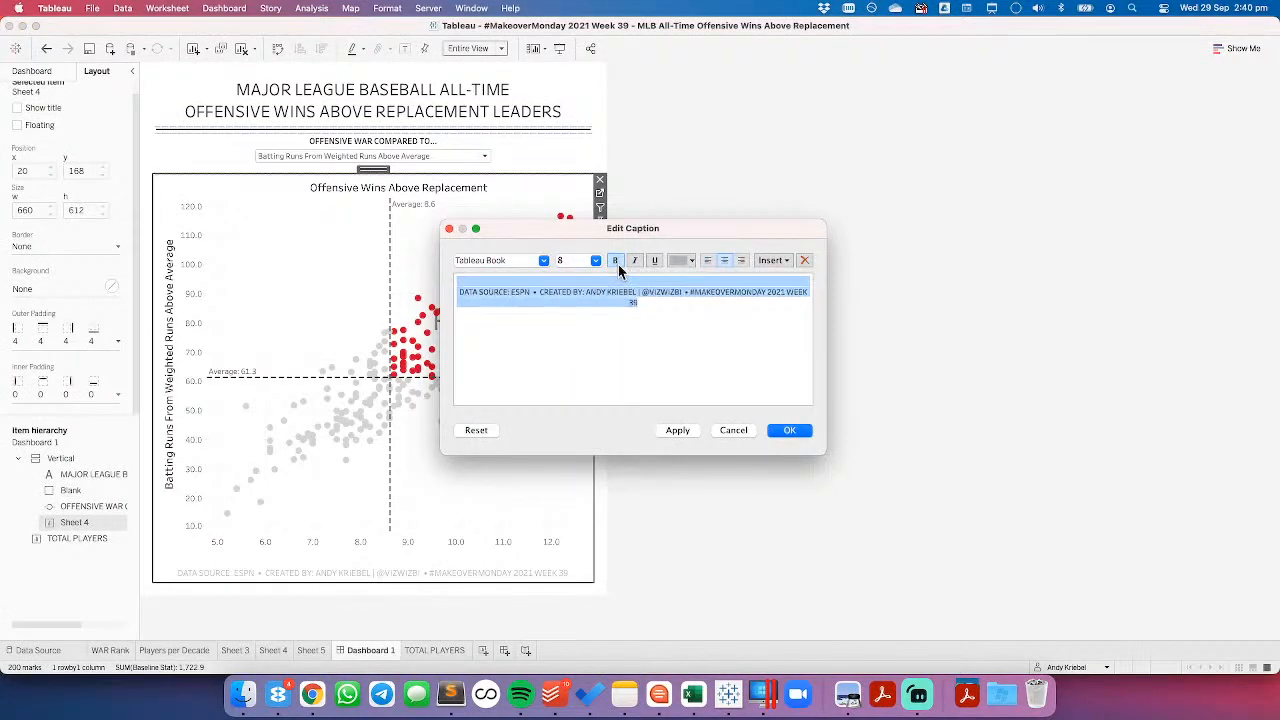
left_click(789, 430)
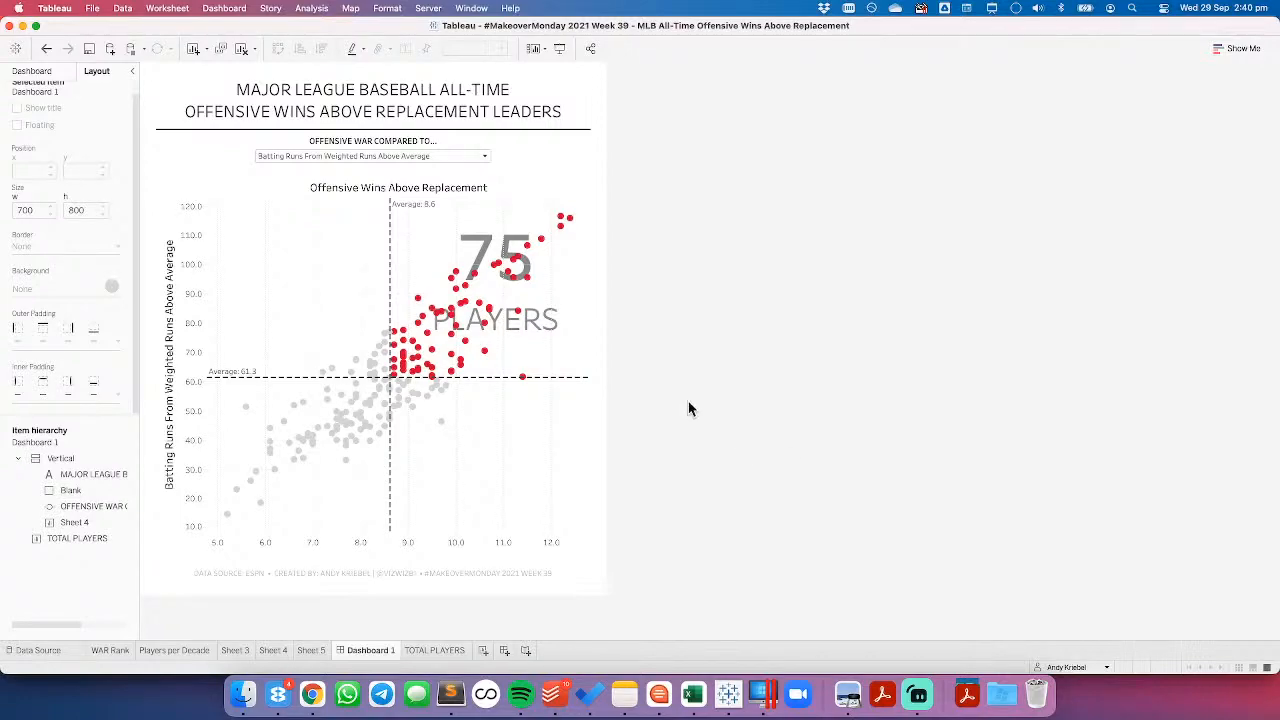
Step: Test the comparison parameter with Runs Above Replacement, Average Team Runs Per Game With Player, Offensive Wins Above Average and Offensive Runs Above Average
left_click(318, 156)
left_click(307, 180)
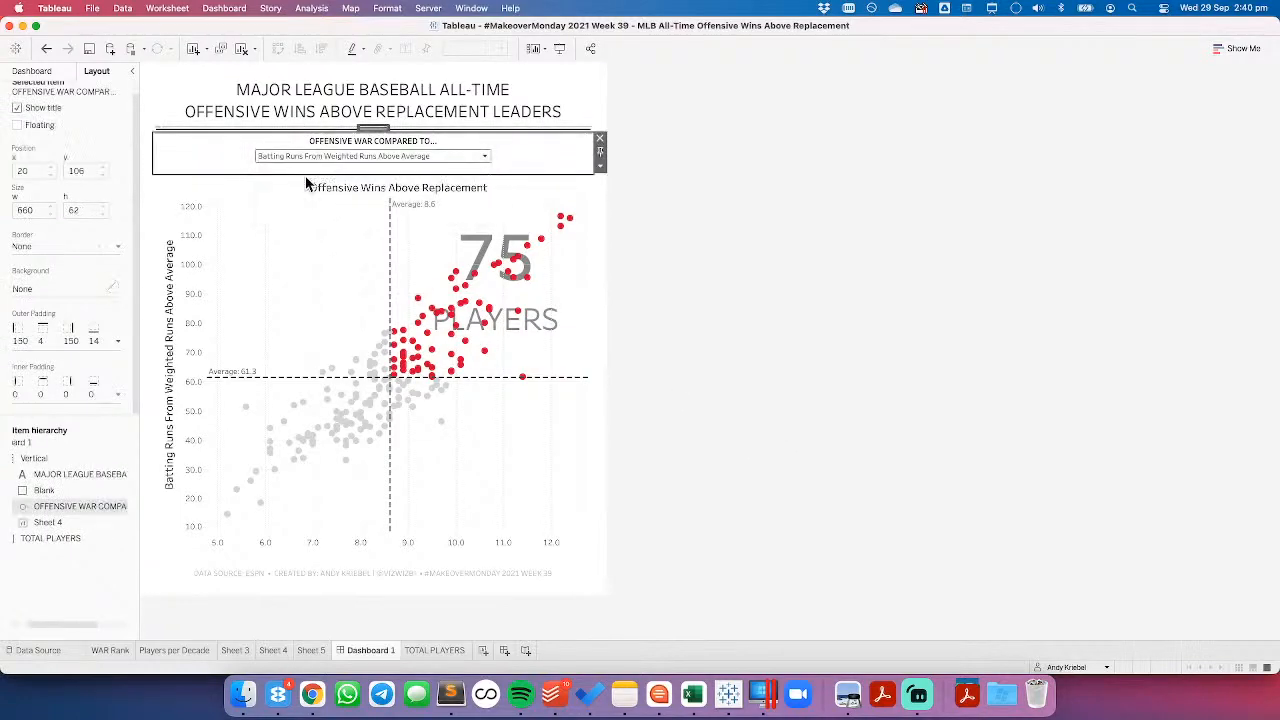
left_click(307, 157)
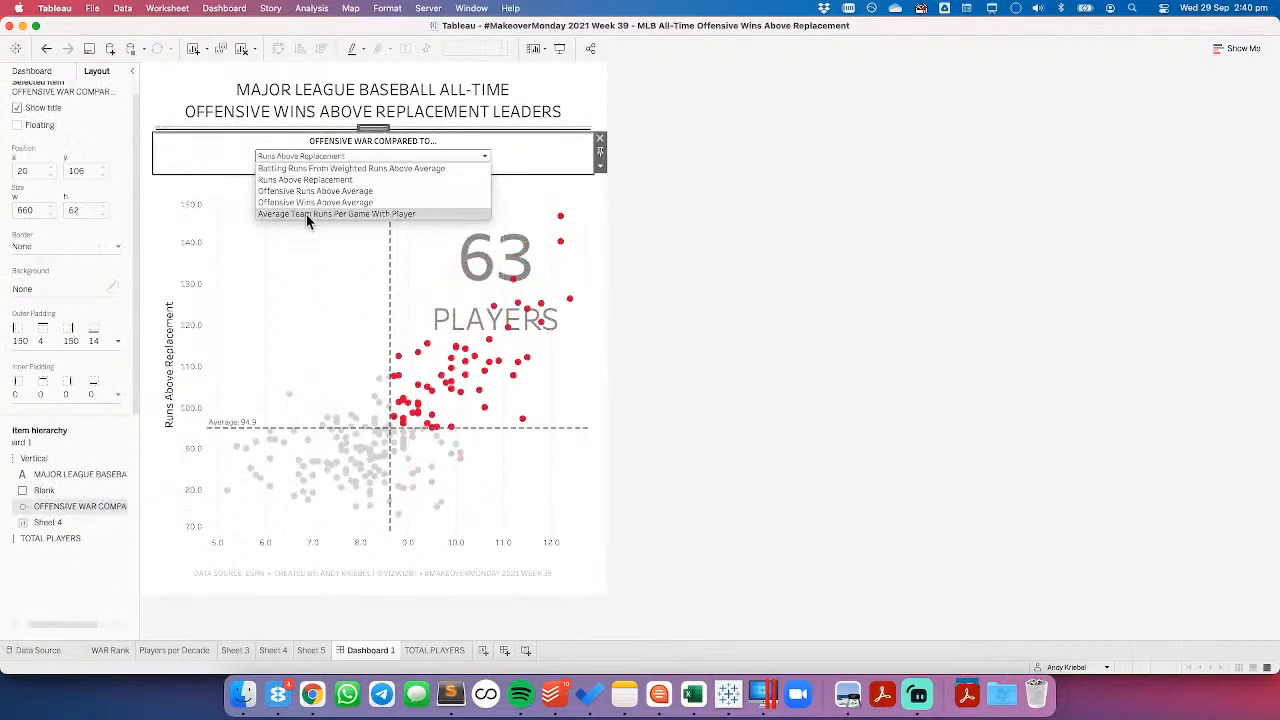
left_click(306, 214)
left_click(300, 157)
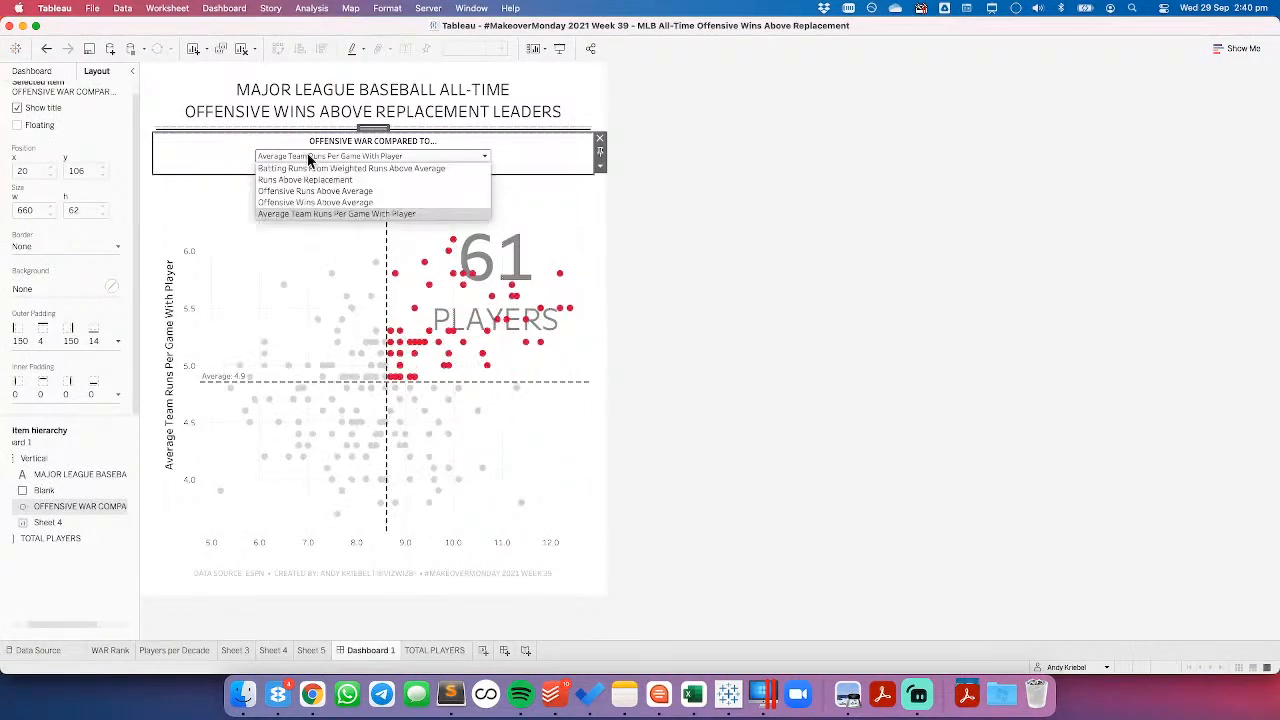
left_click(301, 201)
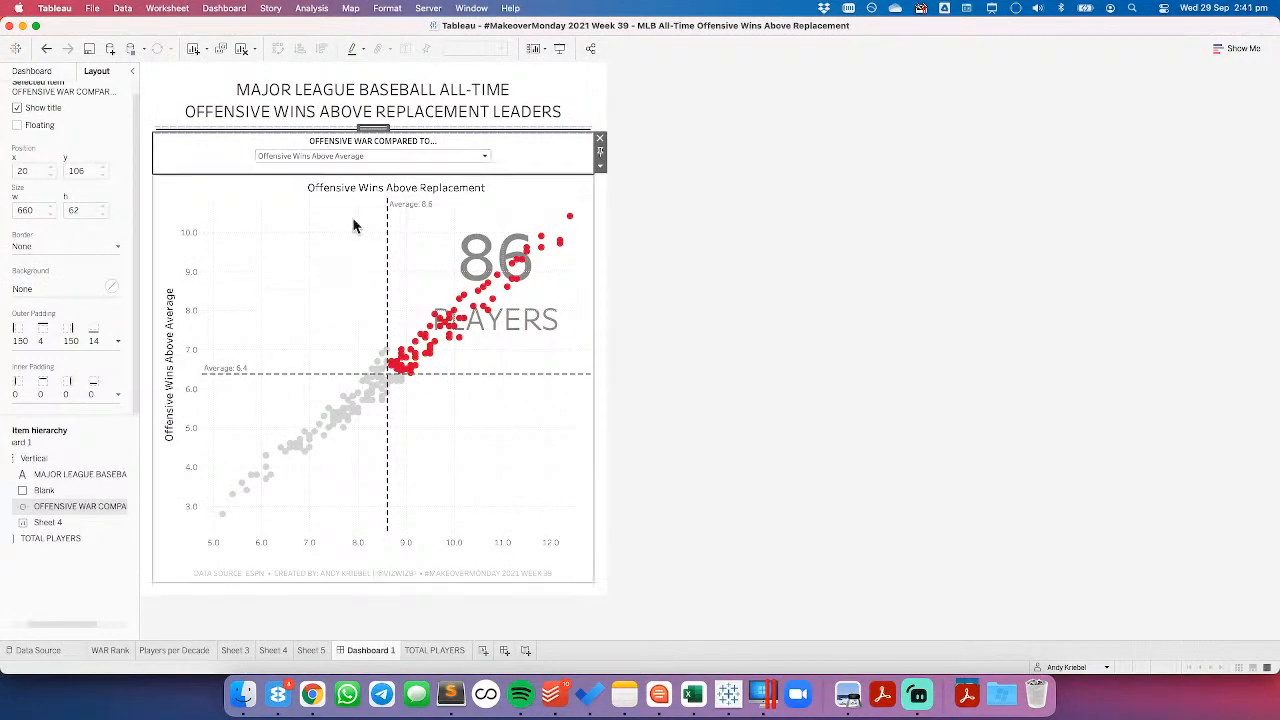
left_click(337, 155)
left_click(328, 190)
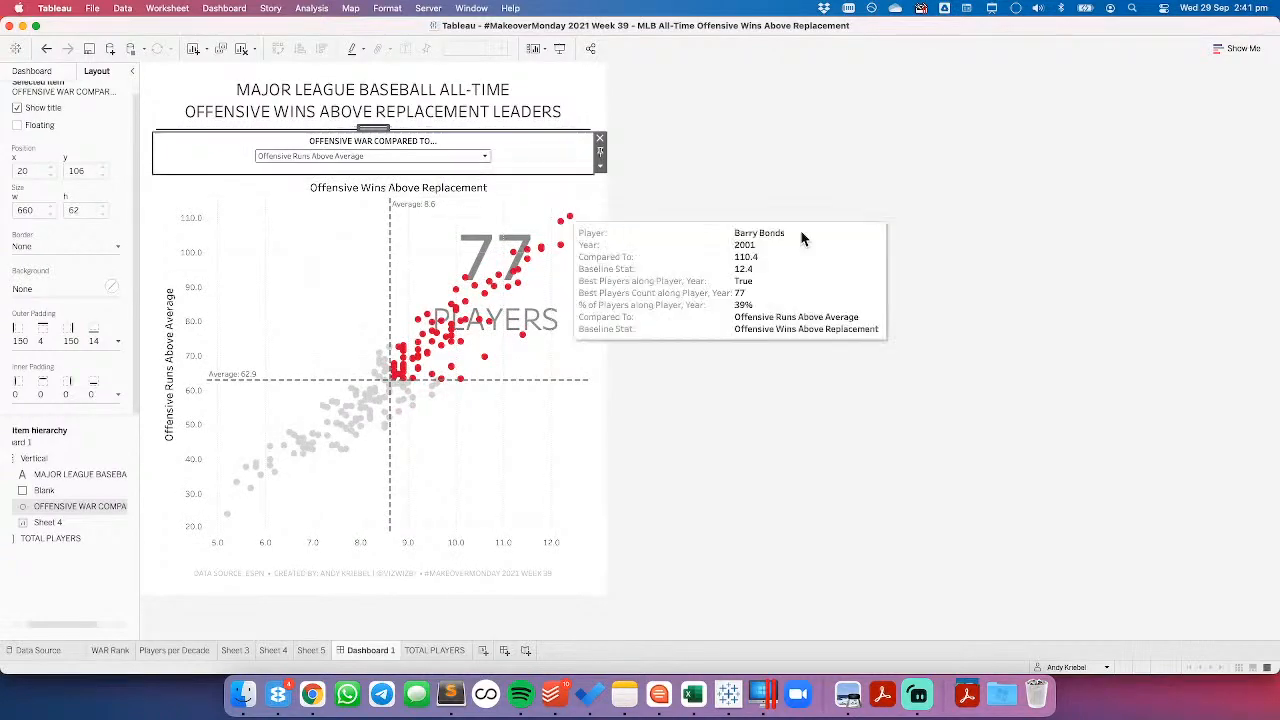
left_click(794, 243)
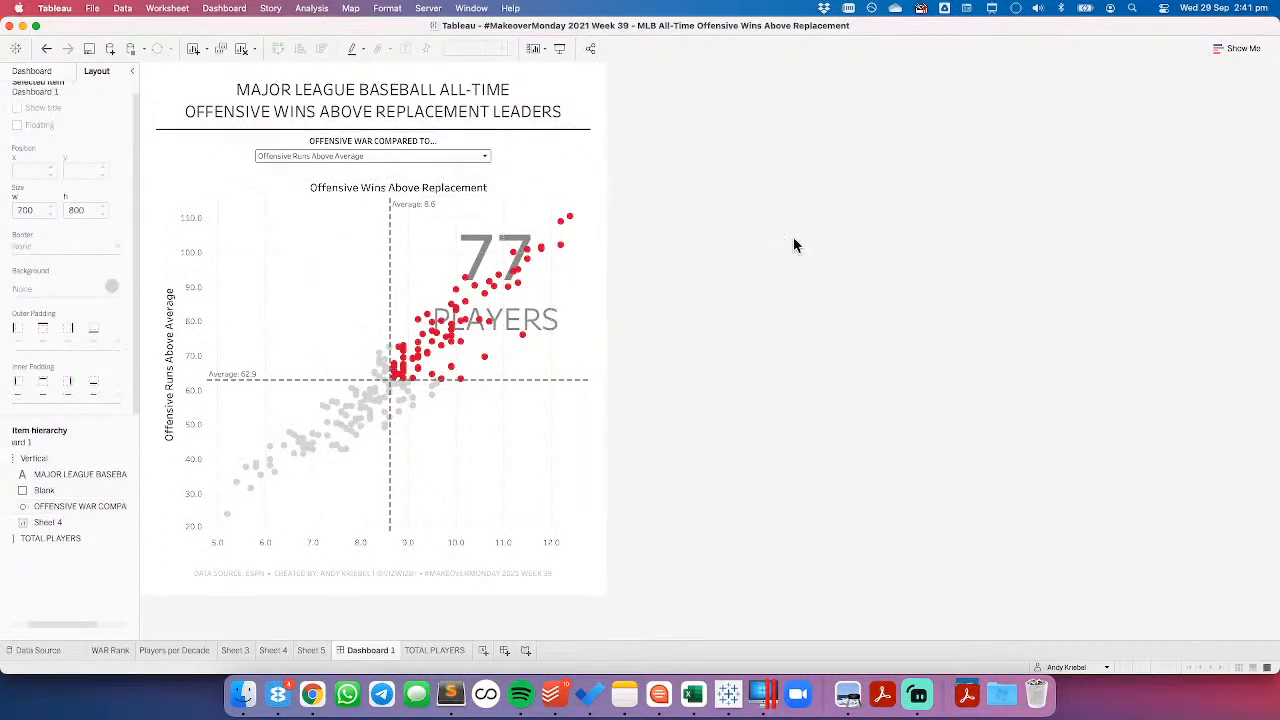
Step: Compare against Runs Above Replacement and return the parameter to Batting Runs From Weighted Runs Above Average
left_click(326, 158)
left_click(866, 306)
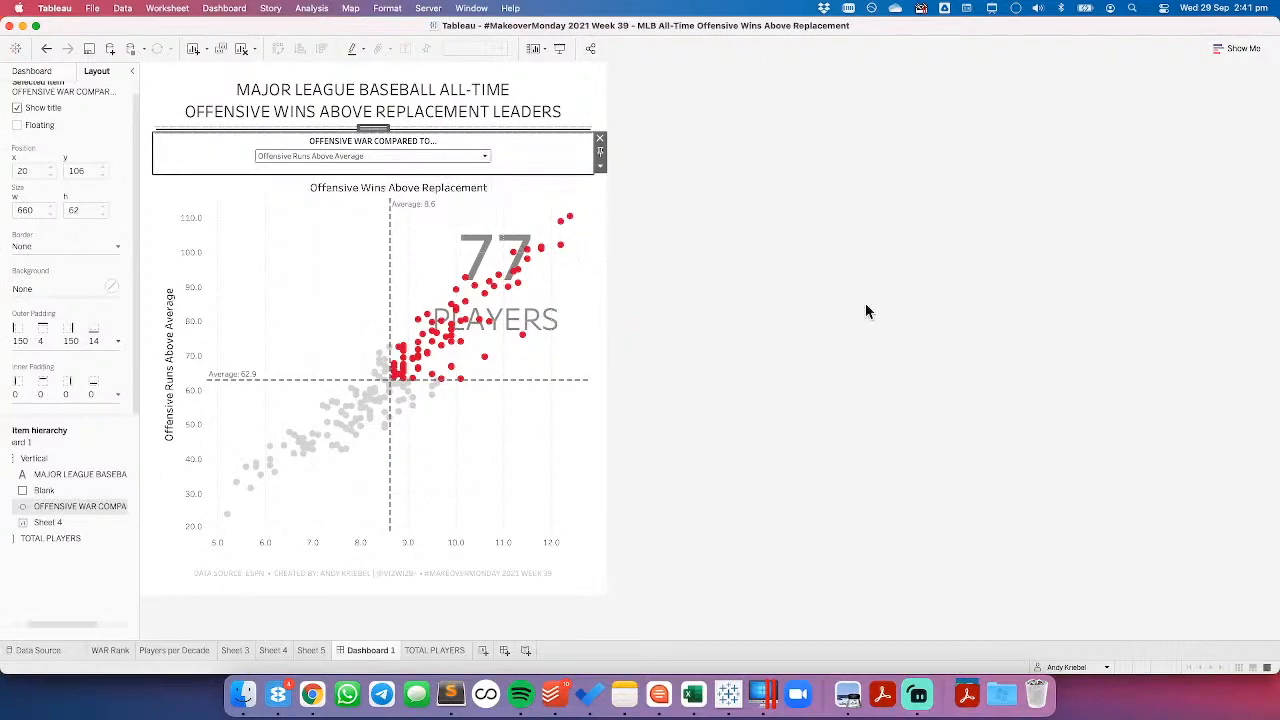
key("Down")
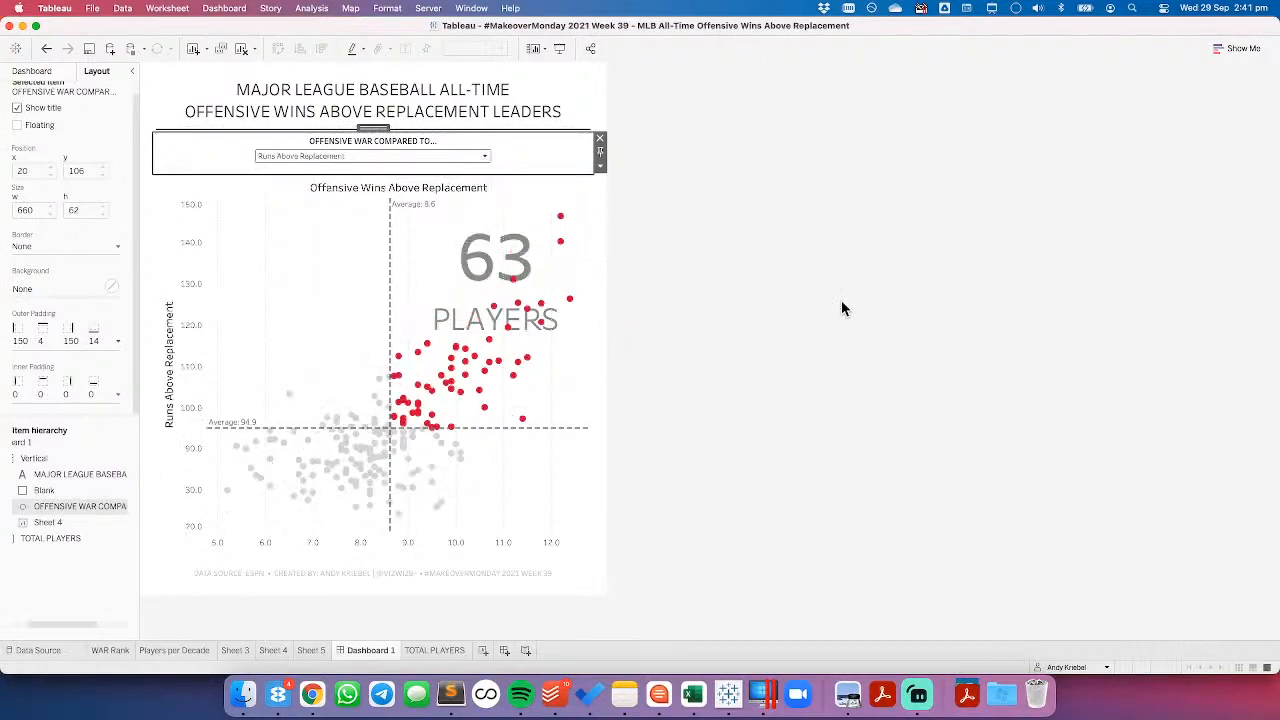
left_click(294, 158)
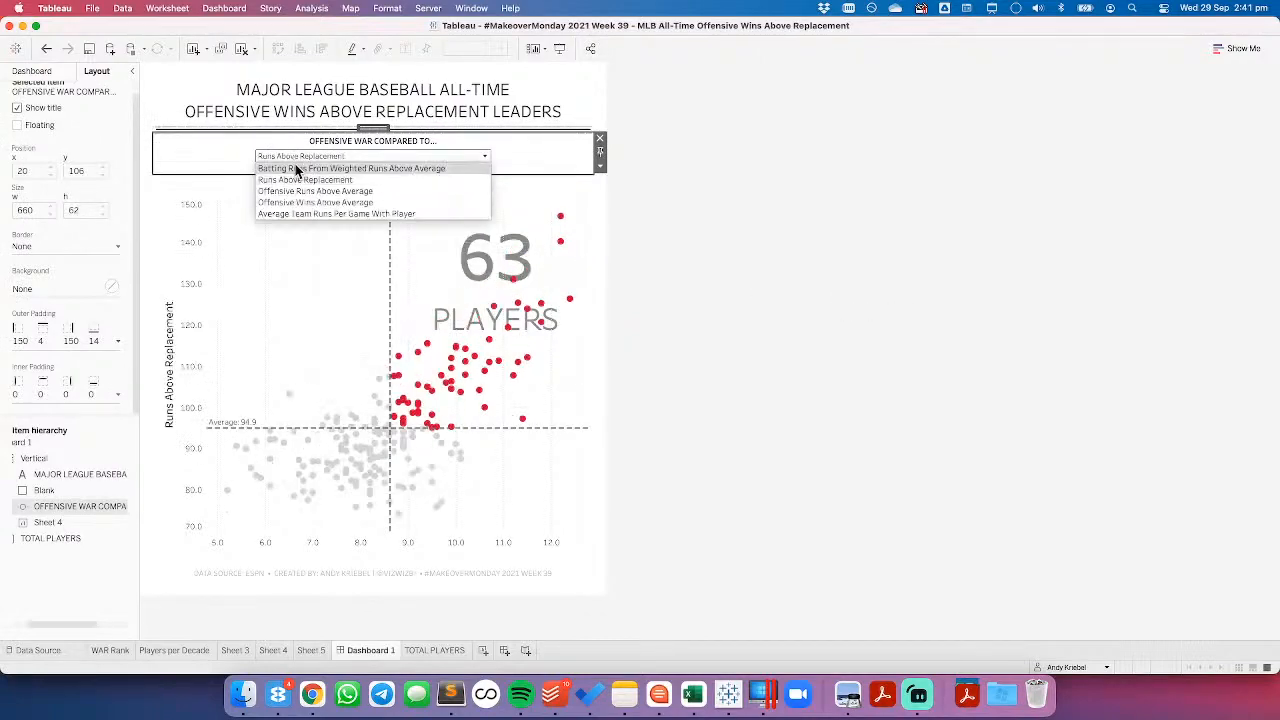
left_click(296, 169)
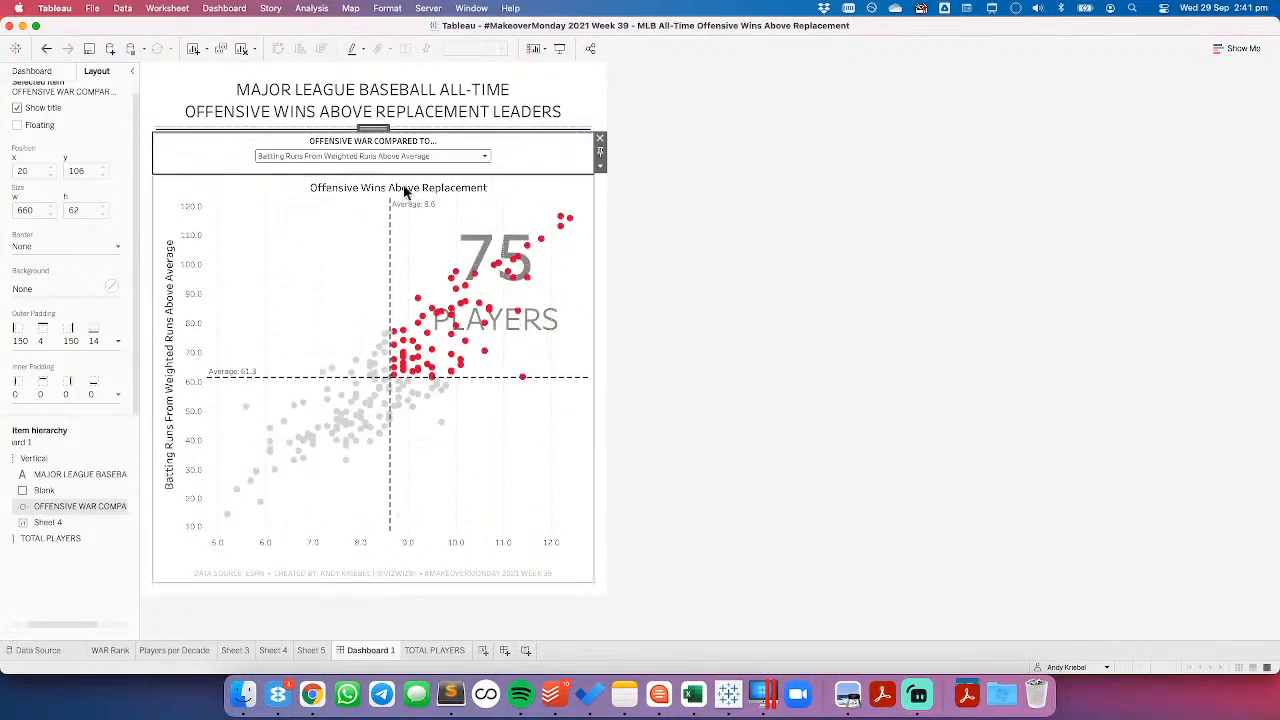
left_click(884, 288)
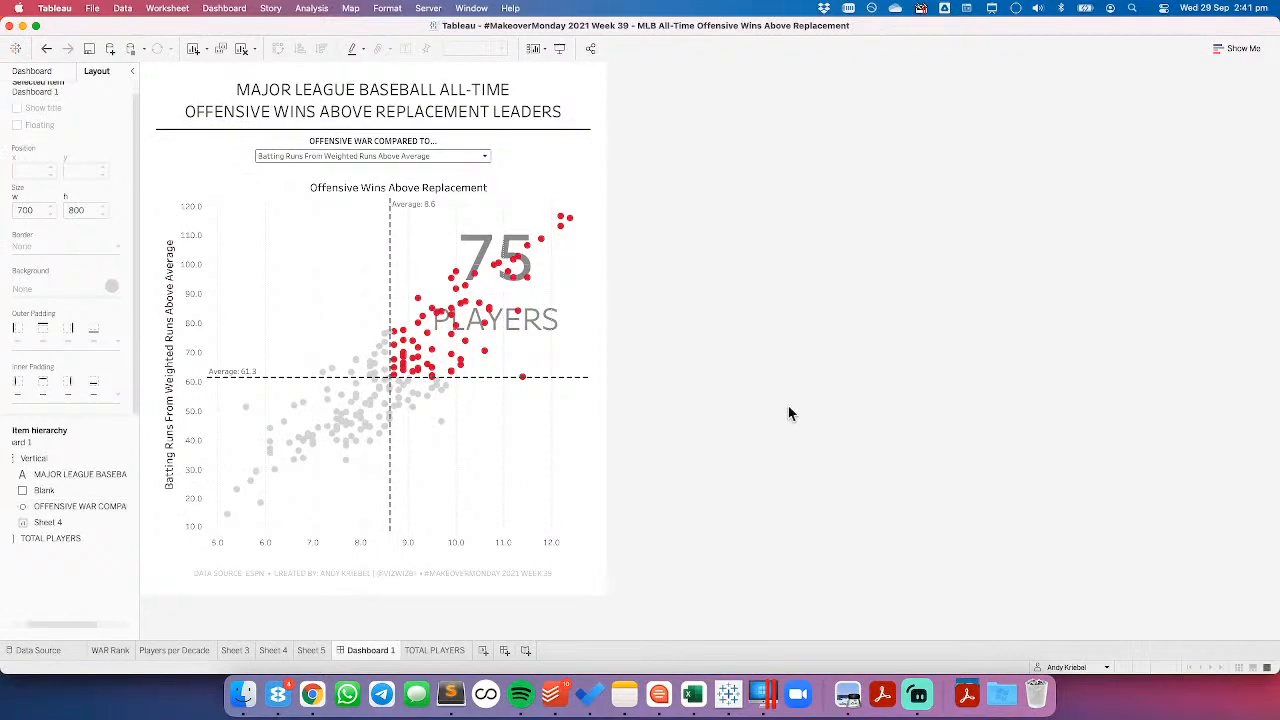
Step: Rename the dashboard as MM2021 W39
double_click(367, 650)
type("MM2021 W39")
key("Return")
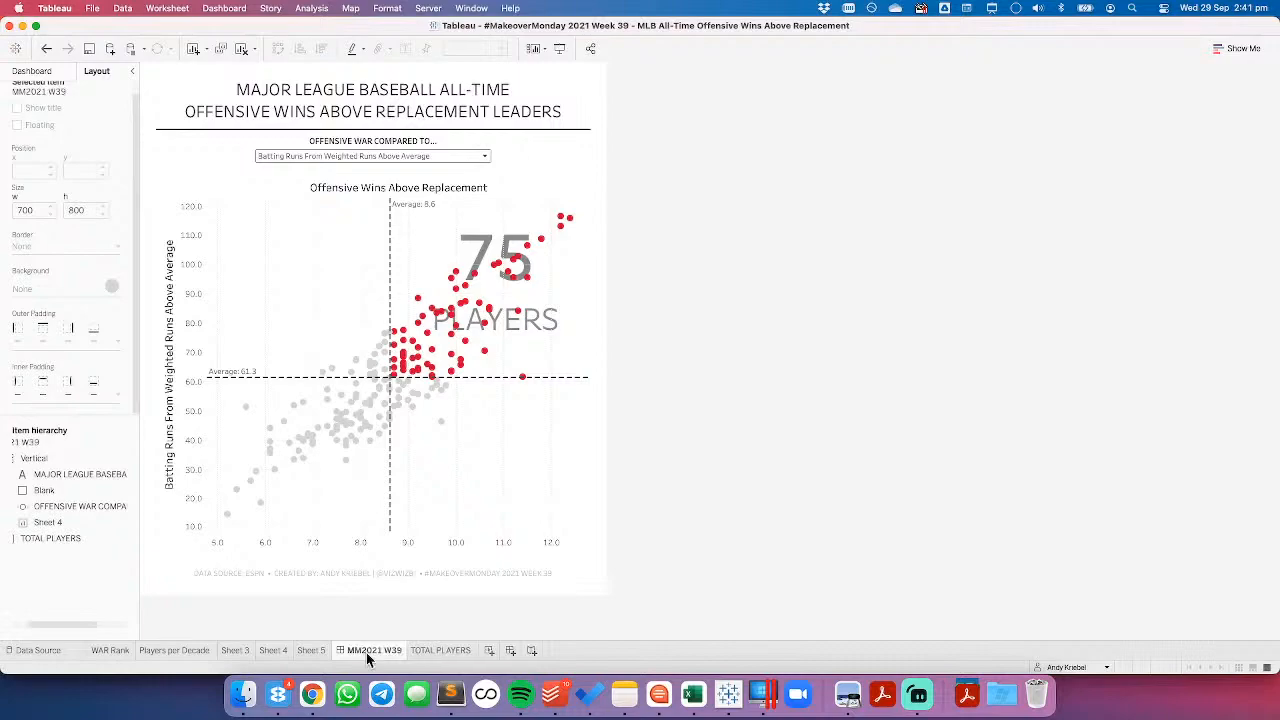
Step: Extract all rows of the MLB All-Time Wins Above Replacement data source and save the extract in the 2021 folder
left_click(441, 650)
right_click(81, 90)
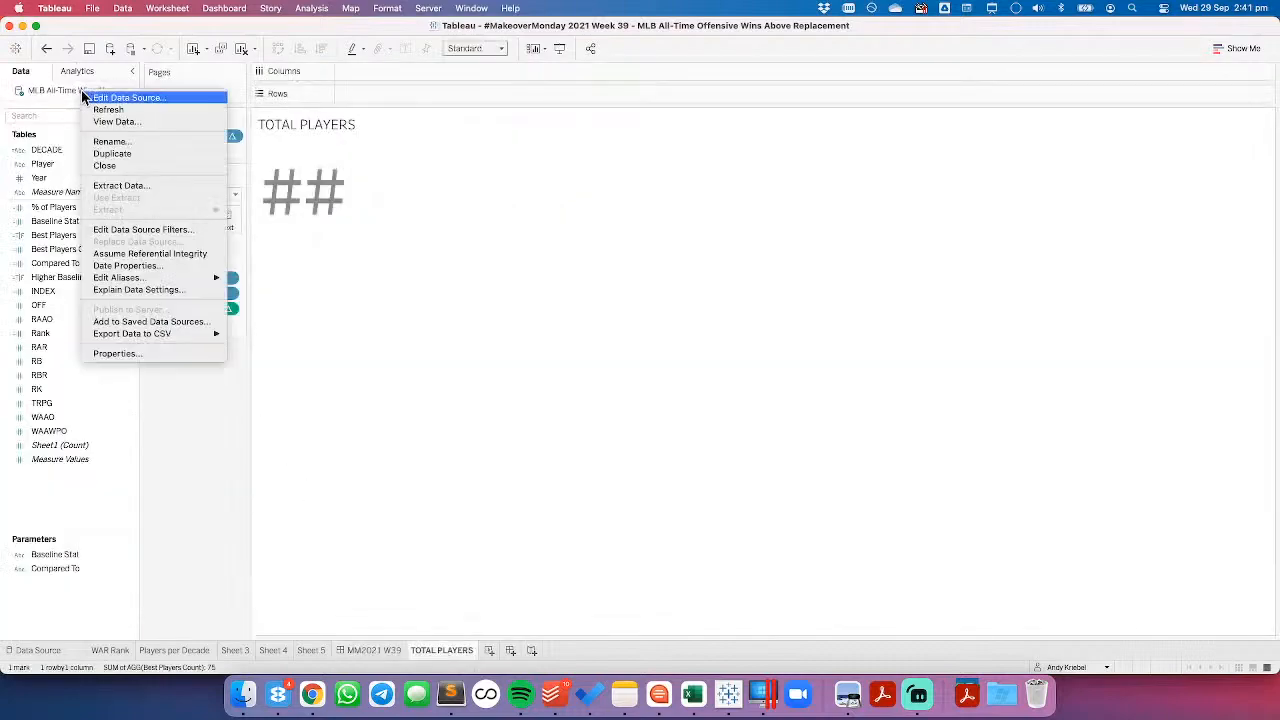
left_click(109, 186)
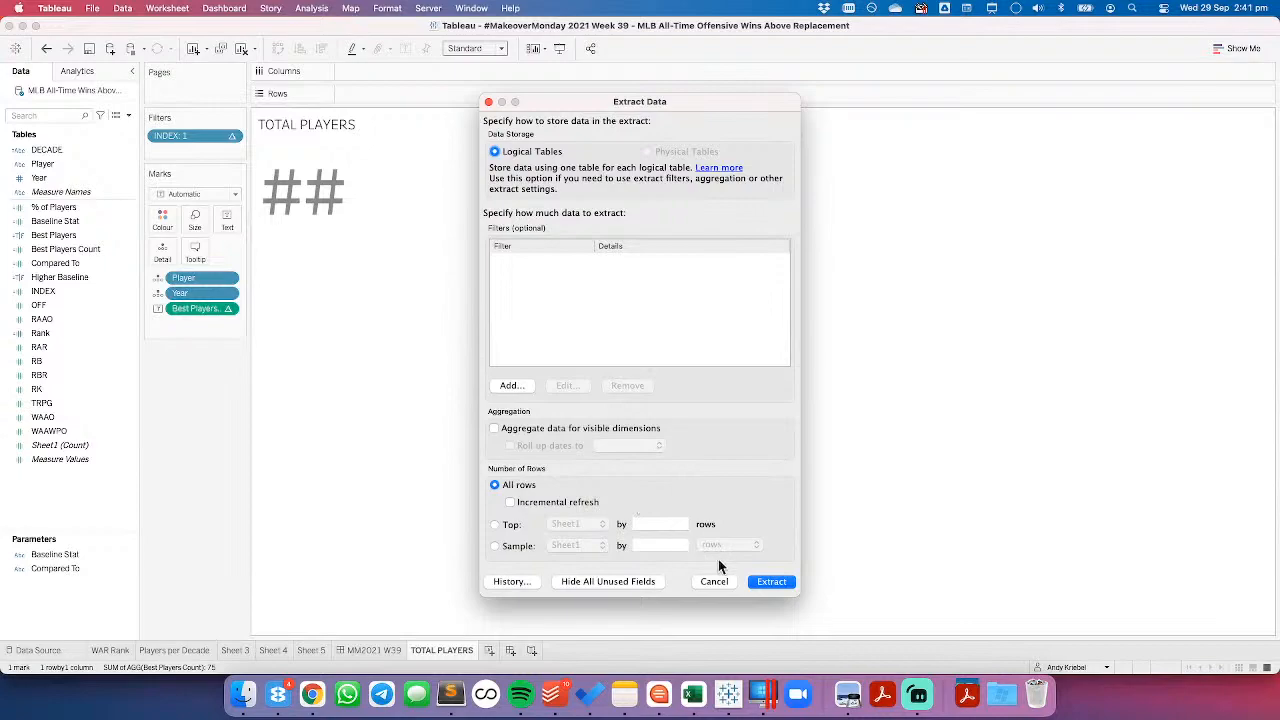
left_click(780, 585)
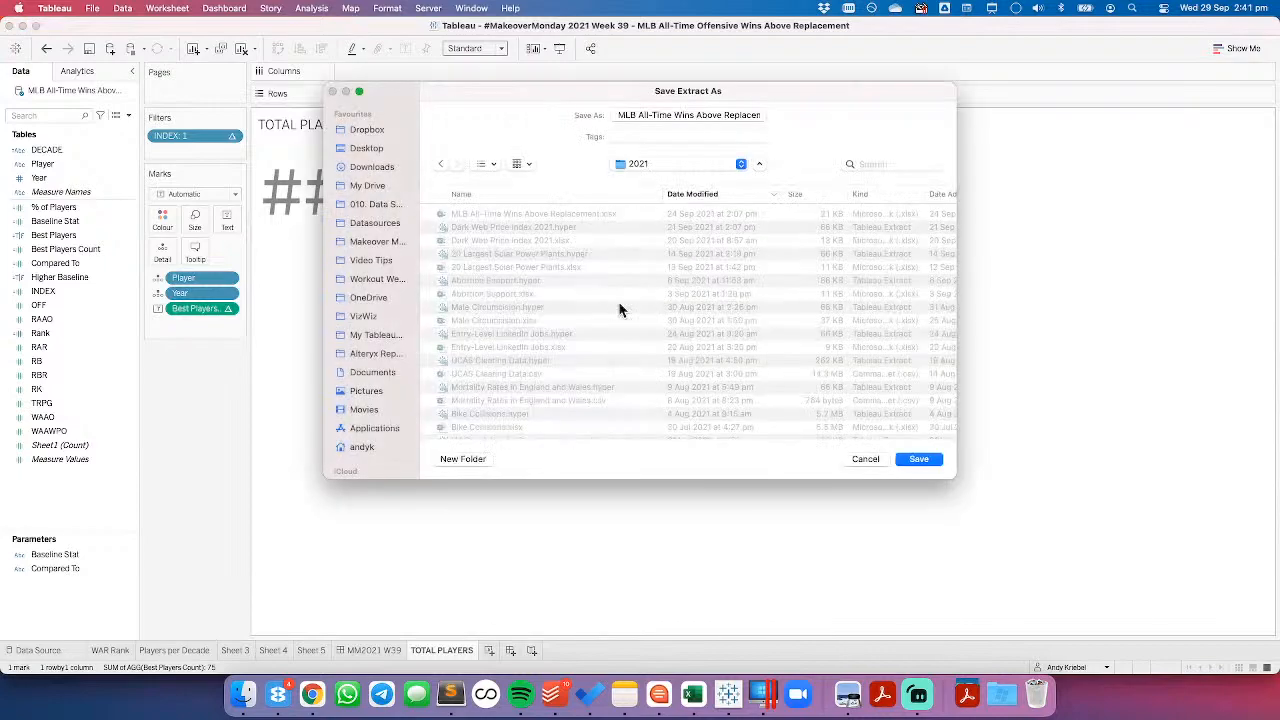
left_click(900, 459)
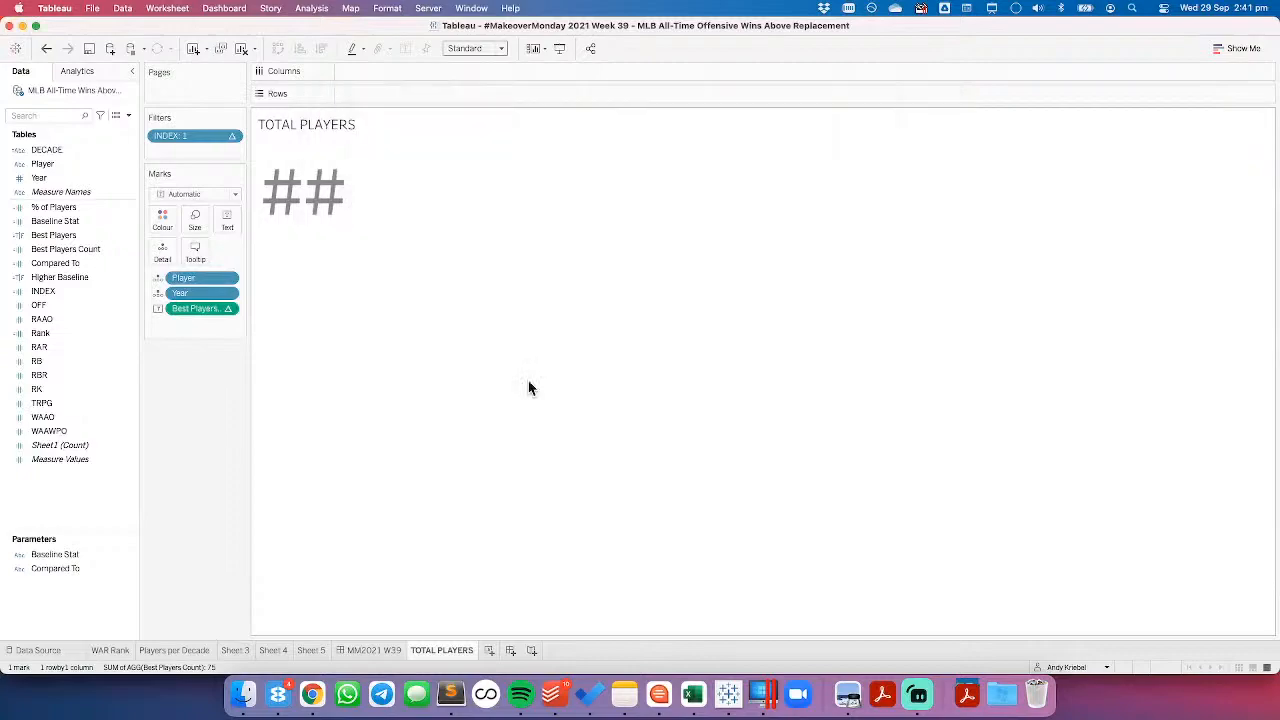
Step: Move the MM2021 W39 dashboard ahead of all the other sheets and save the workbook
left_click(376, 650)
left_click_drag(151, 647, 107, 646)
left_click(90, 49)
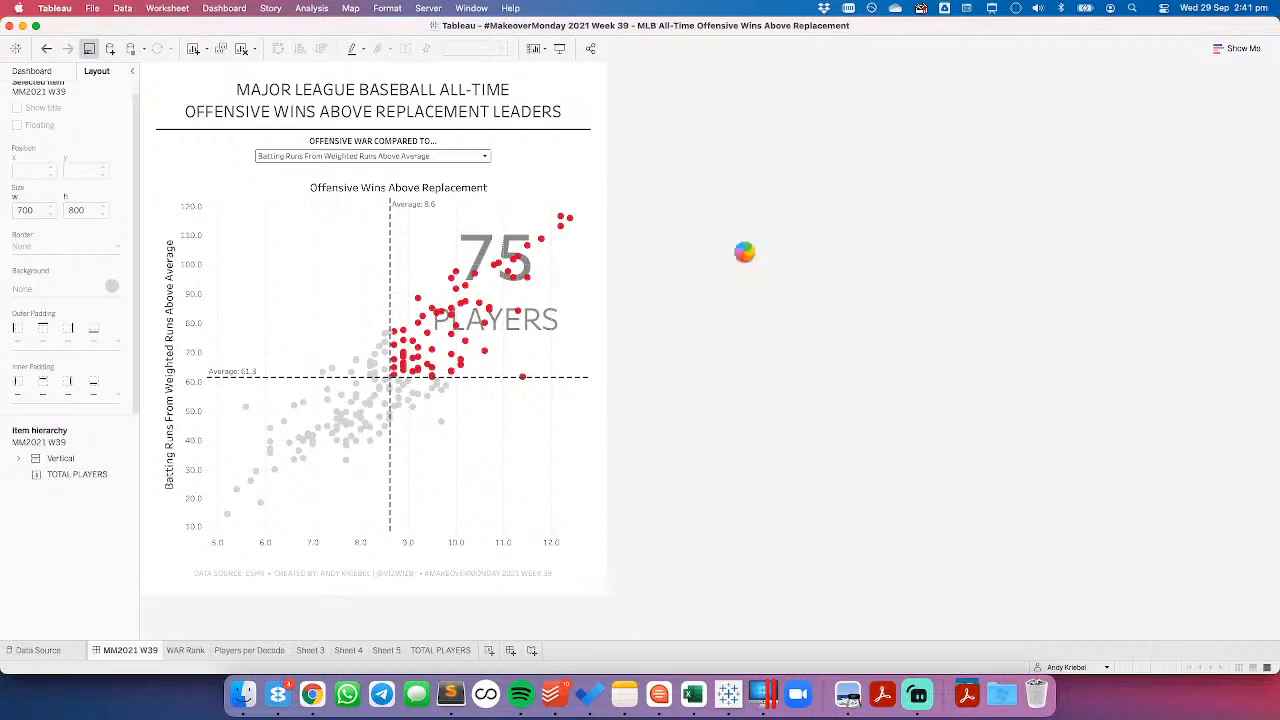
Step: Set the left and right outer padding of the "Offensive WAR compared to" parameter control to 175
left_click(484, 158)
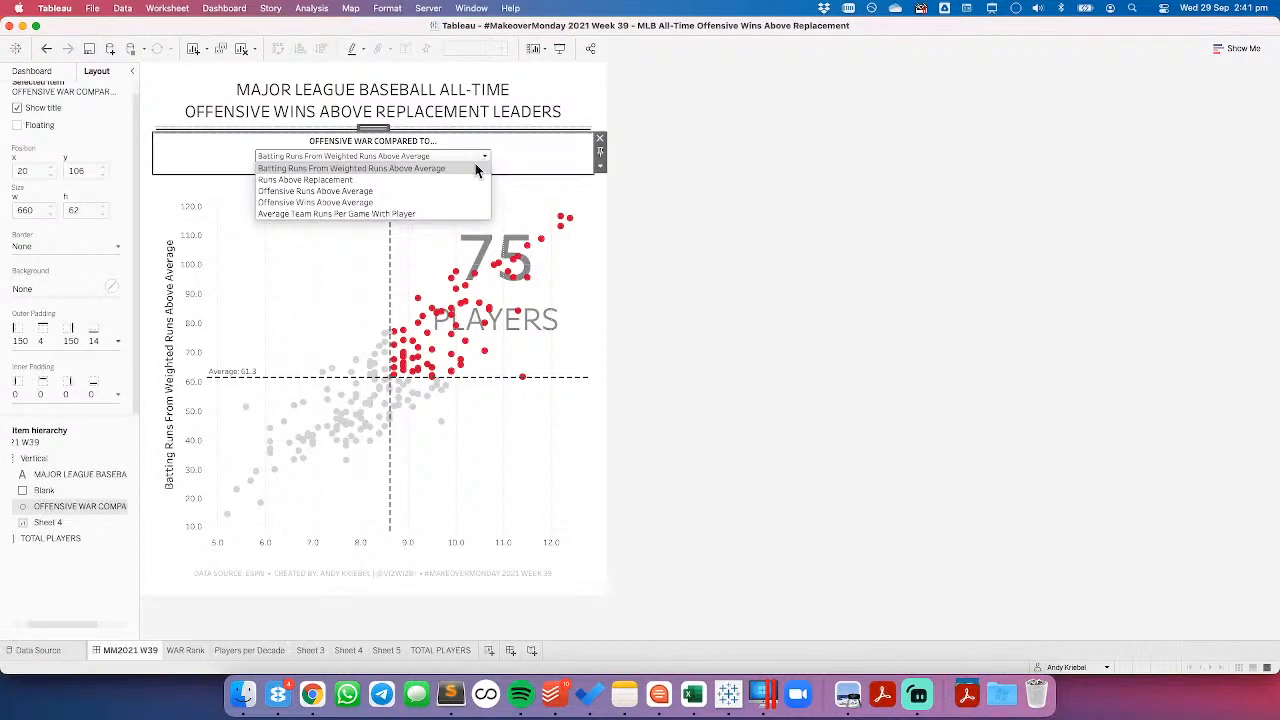
left_click(474, 170)
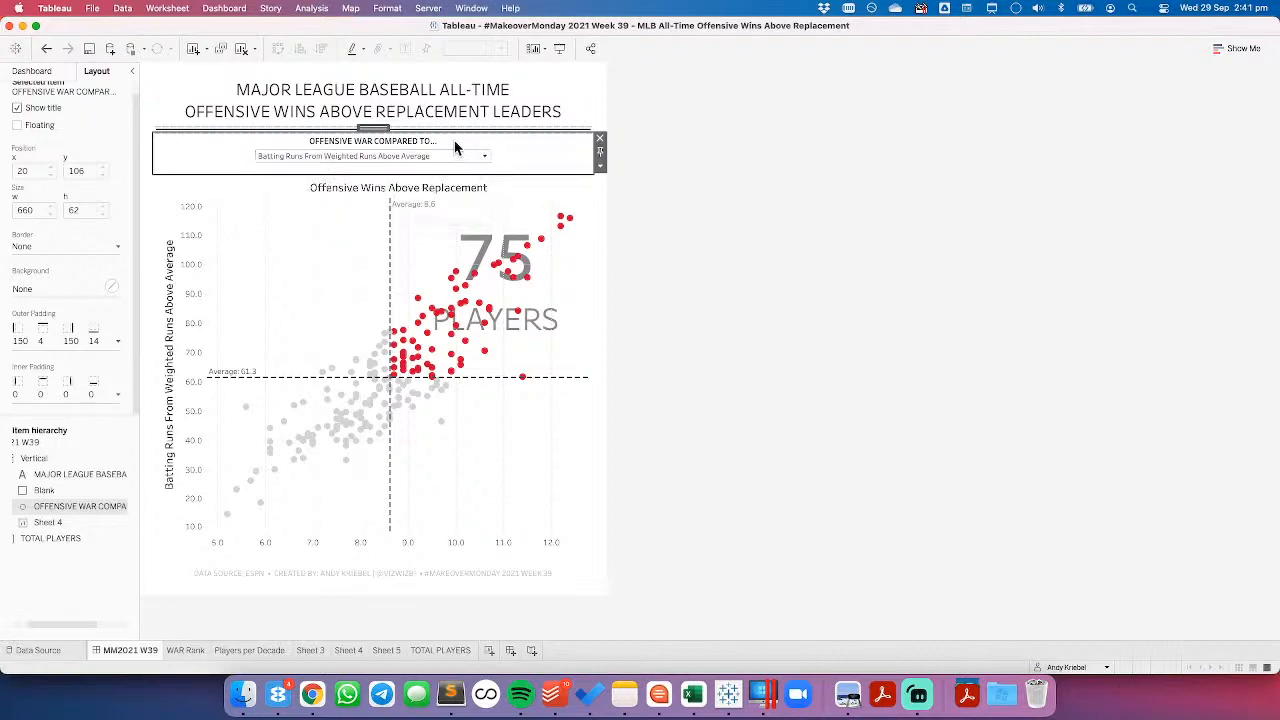
left_click(70, 343)
left_click_drag(42, 418, 2, 422)
type("175")
key("Tab")
type("1")
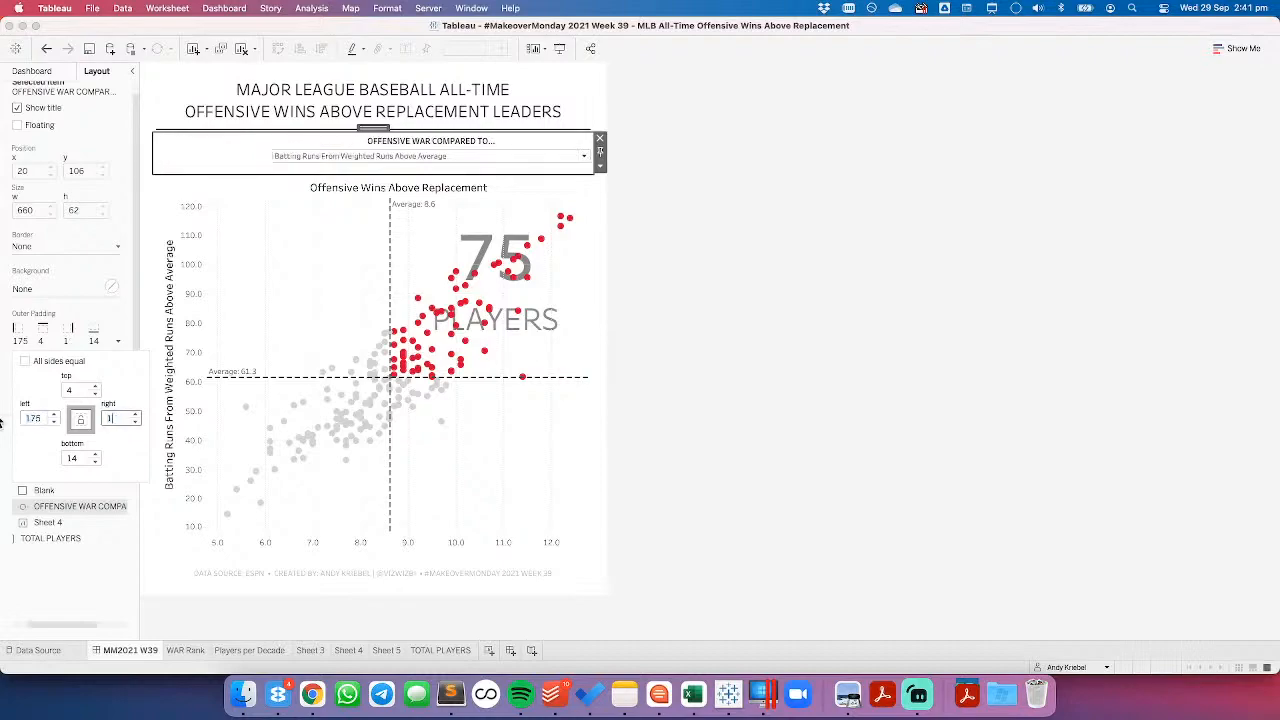
left_click(803, 263)
left_click(467, 156)
left_click(775, 203)
left_click(776, 204)
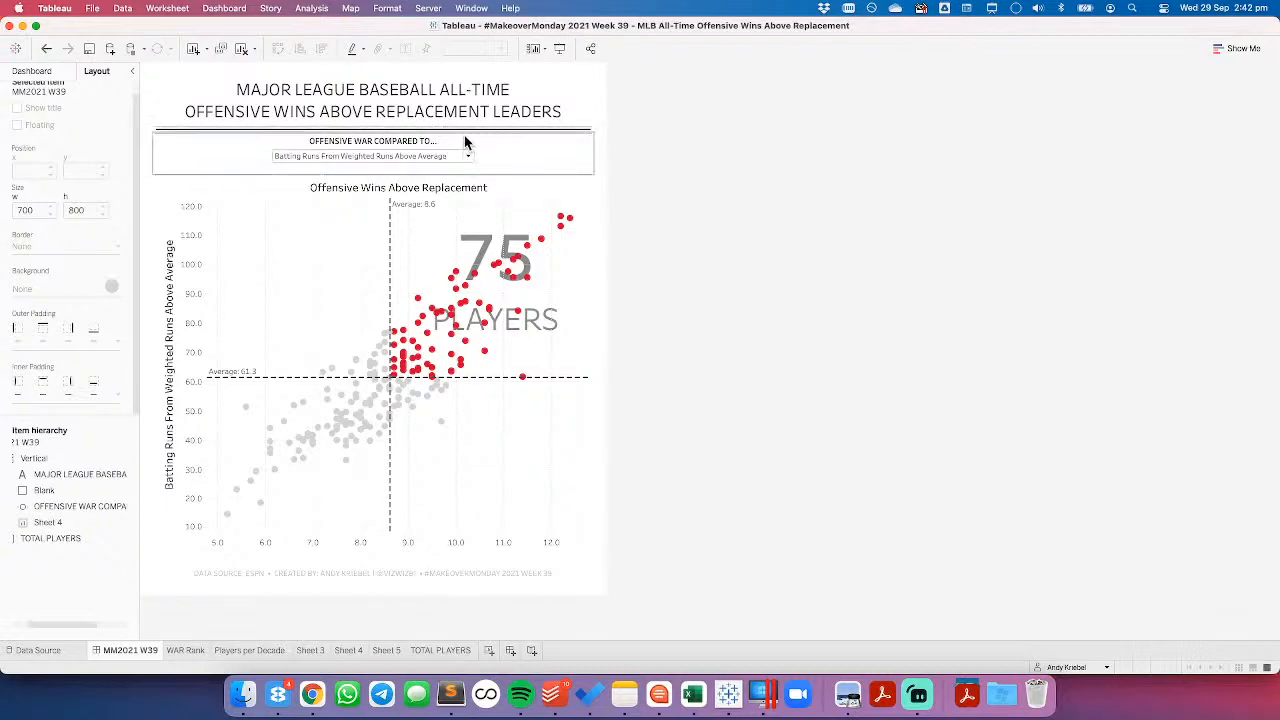
Step: Increase the top outer padding of the "Offensive WAR compared to" parameter control so it sits slightly lower
left_click(542, 159)
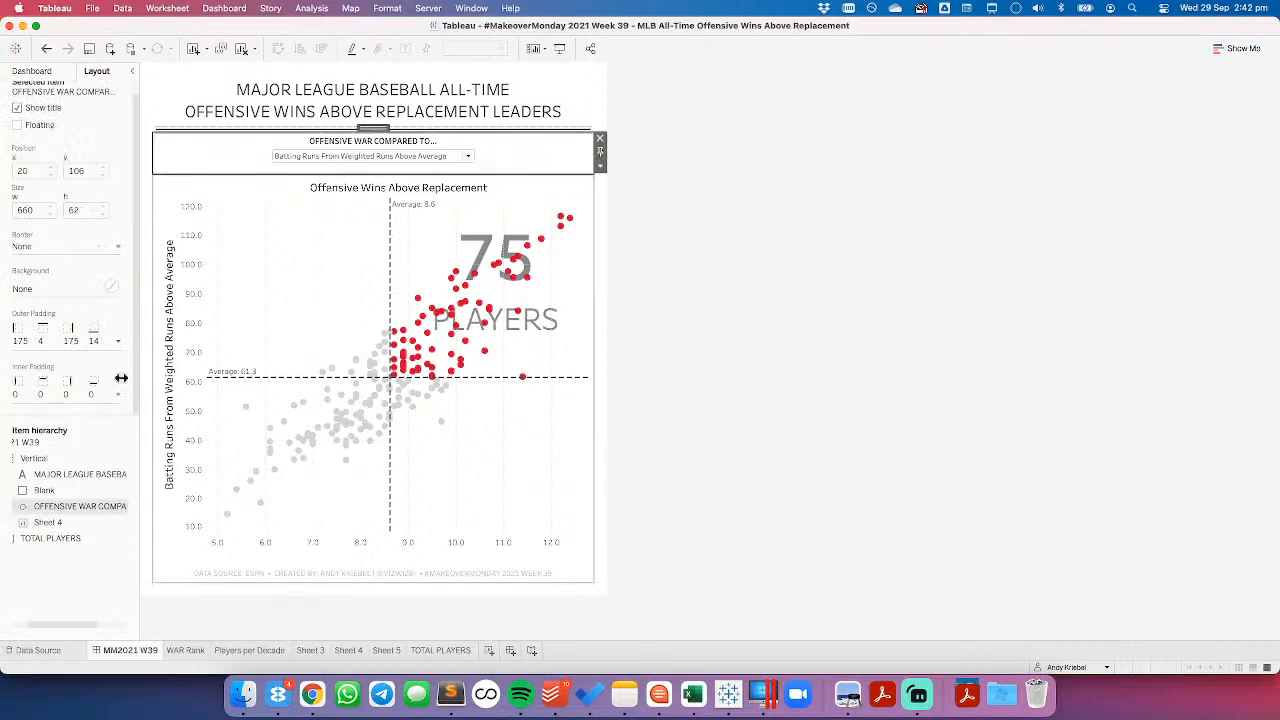
left_click(118, 341)
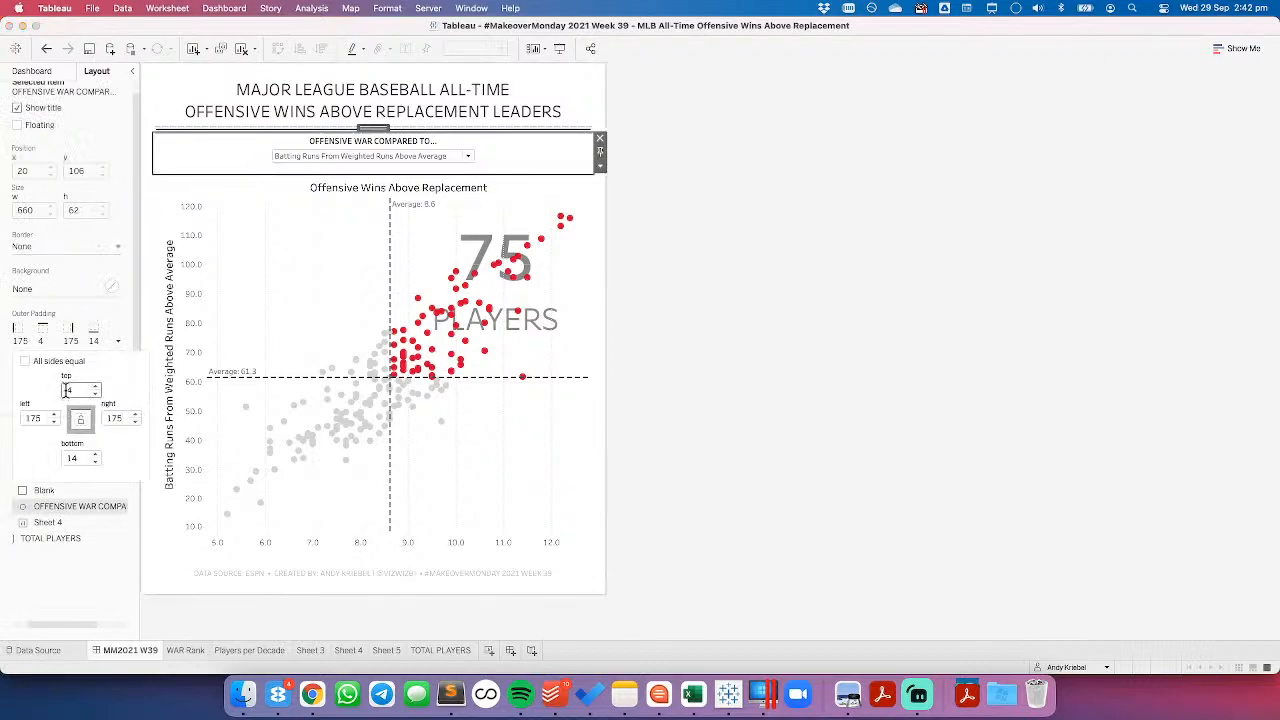
left_click(755, 363)
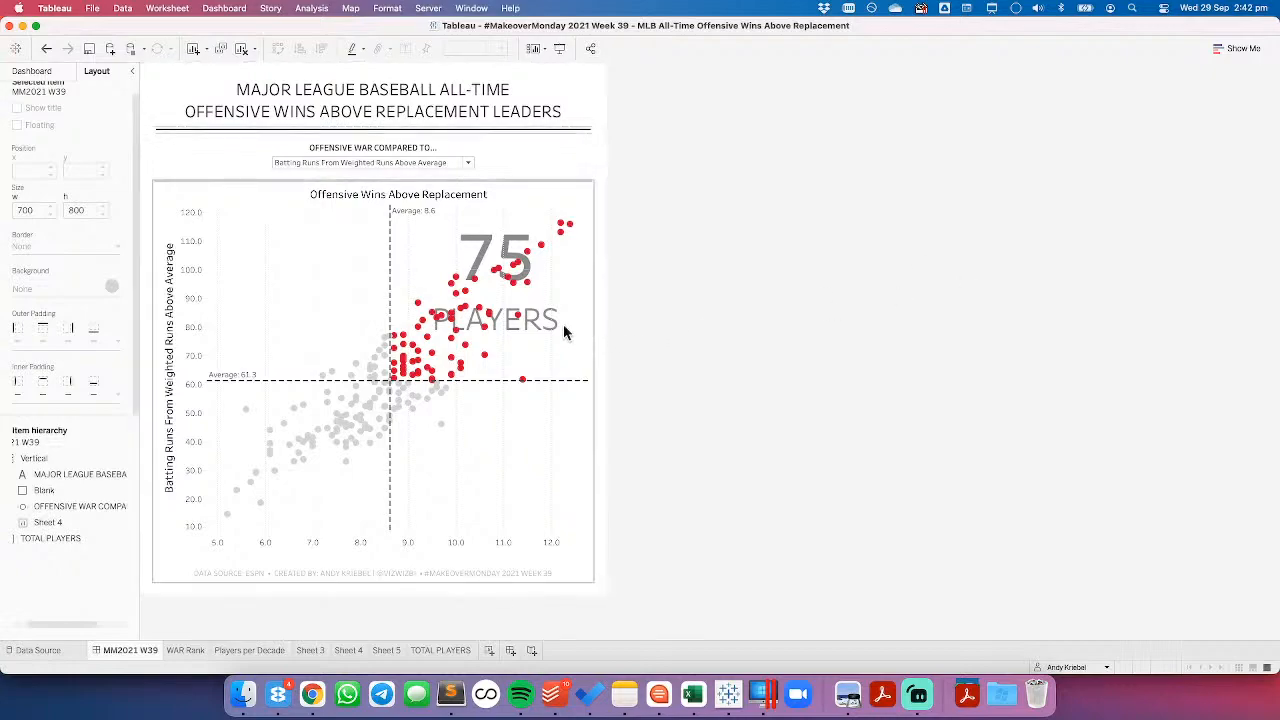
Step: Move the floating TOTAL PLAYERS sheet slightly down within the scatter plot's upper-right quadrant
left_click(55, 537)
left_click_drag(470, 187, 472, 219)
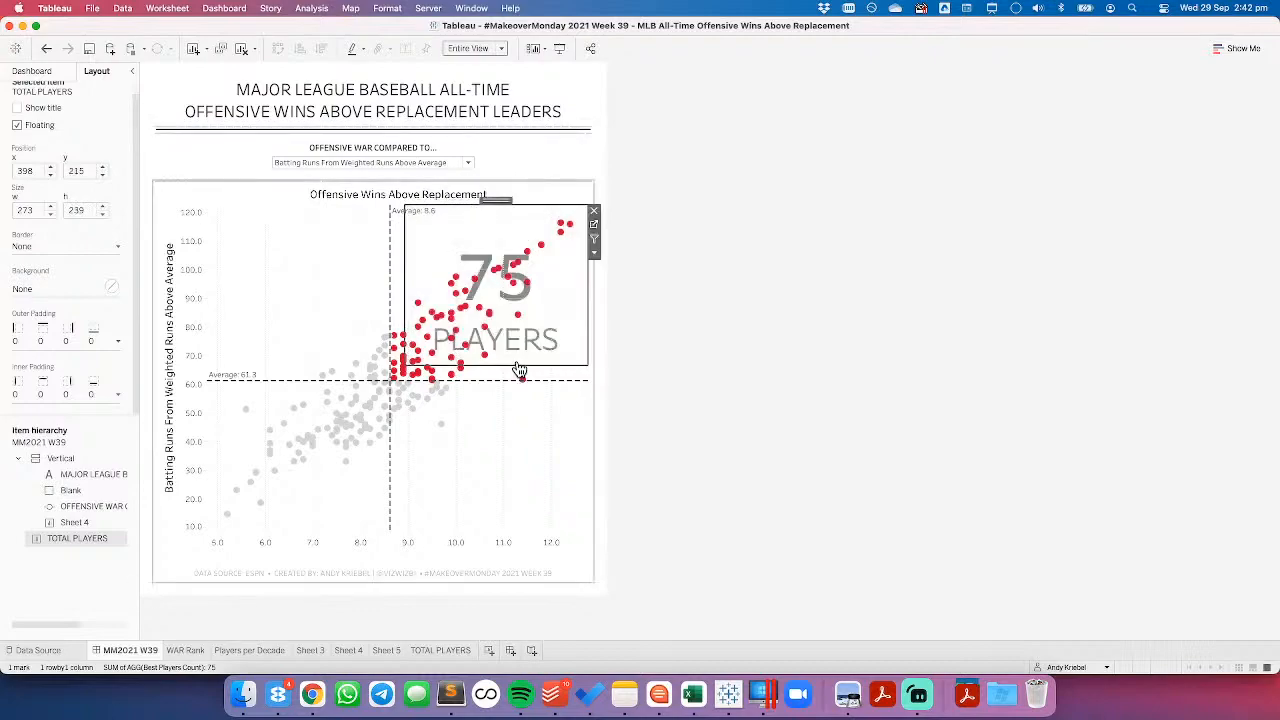
left_click_drag(517, 366, 523, 383)
left_click(741, 354)
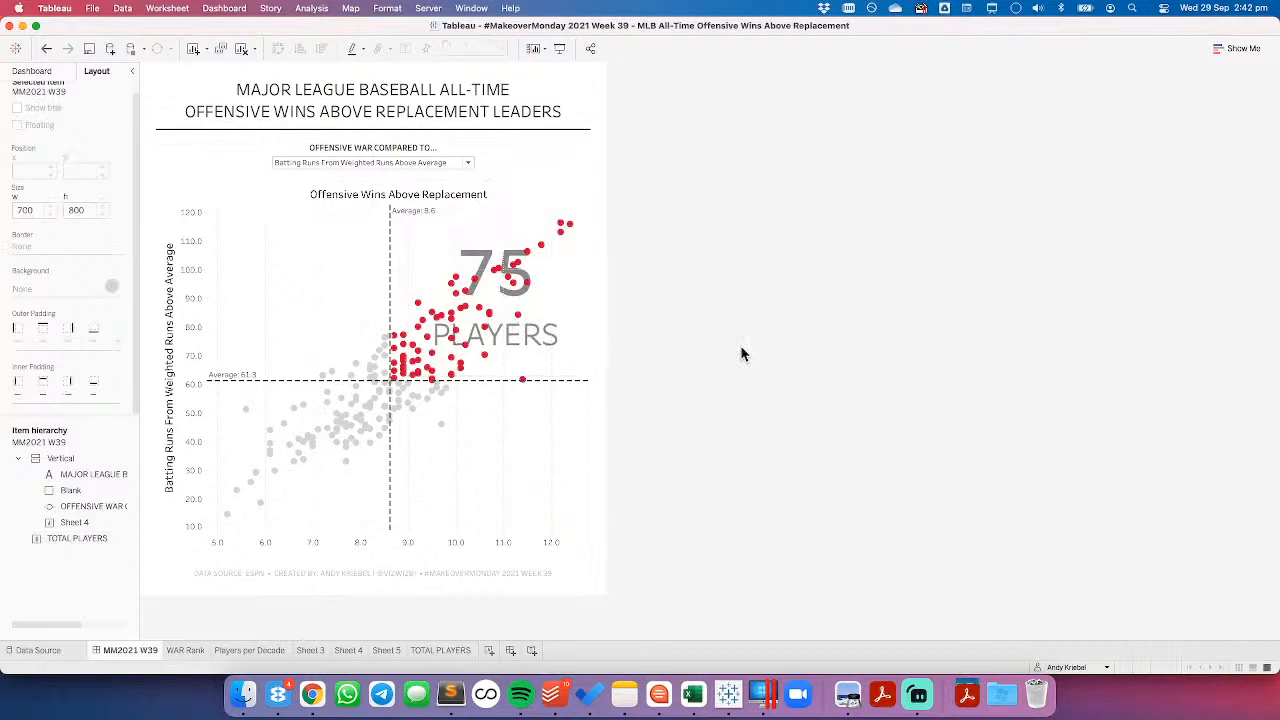
Step: Try larger scatter plot circles with 54% opacity on Sheet 4 and check them on the dashboard
left_click(35, 72)
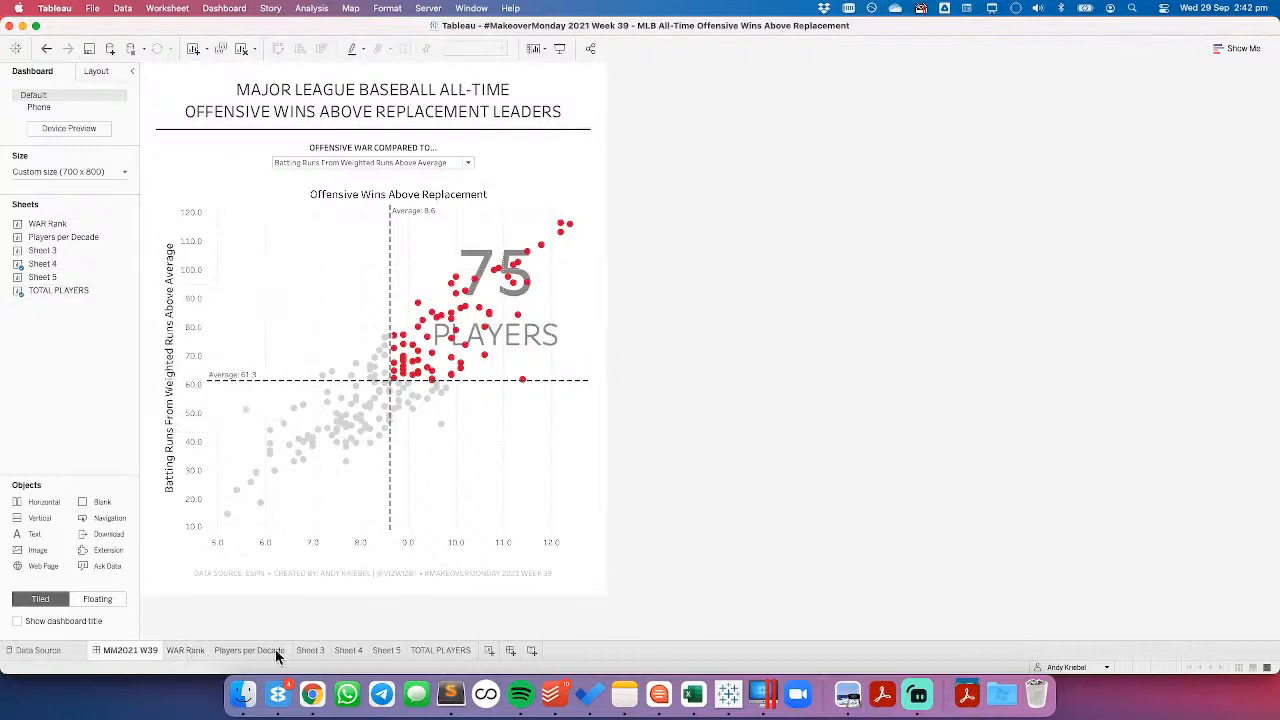
left_click(386, 650)
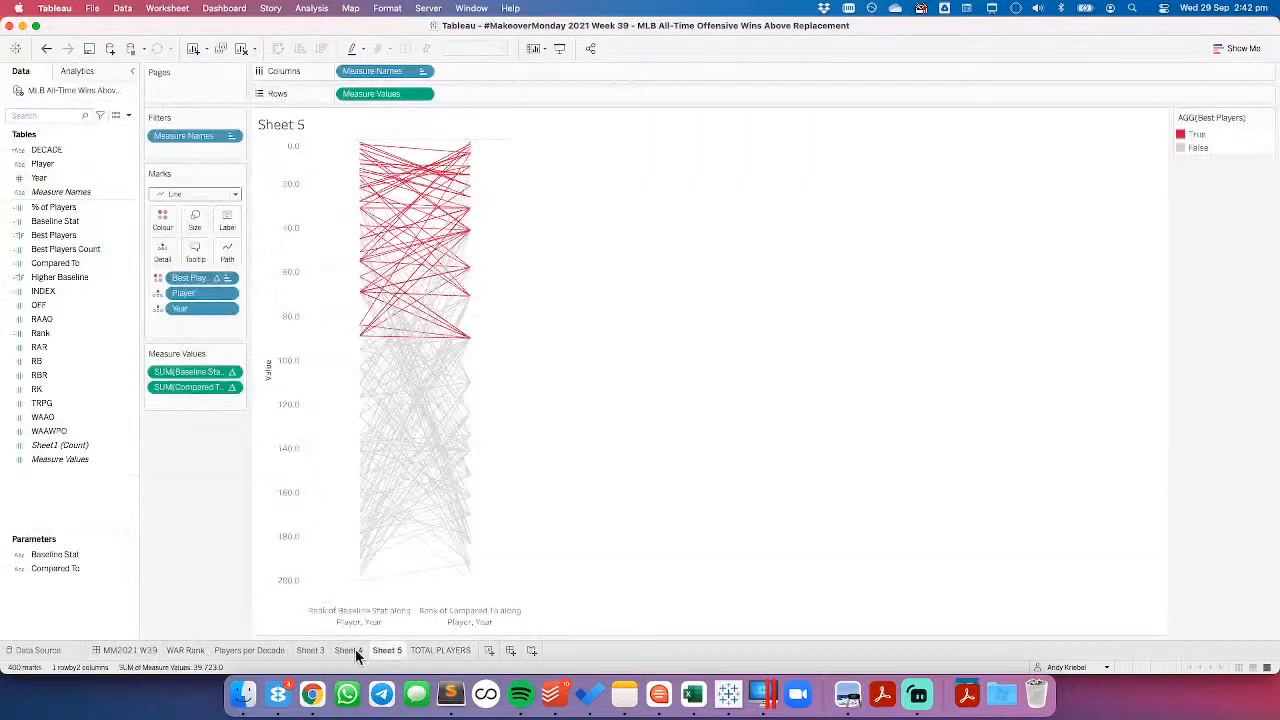
left_click(353, 649)
left_click(194, 217)
left_click_drag(223, 258, 247, 260)
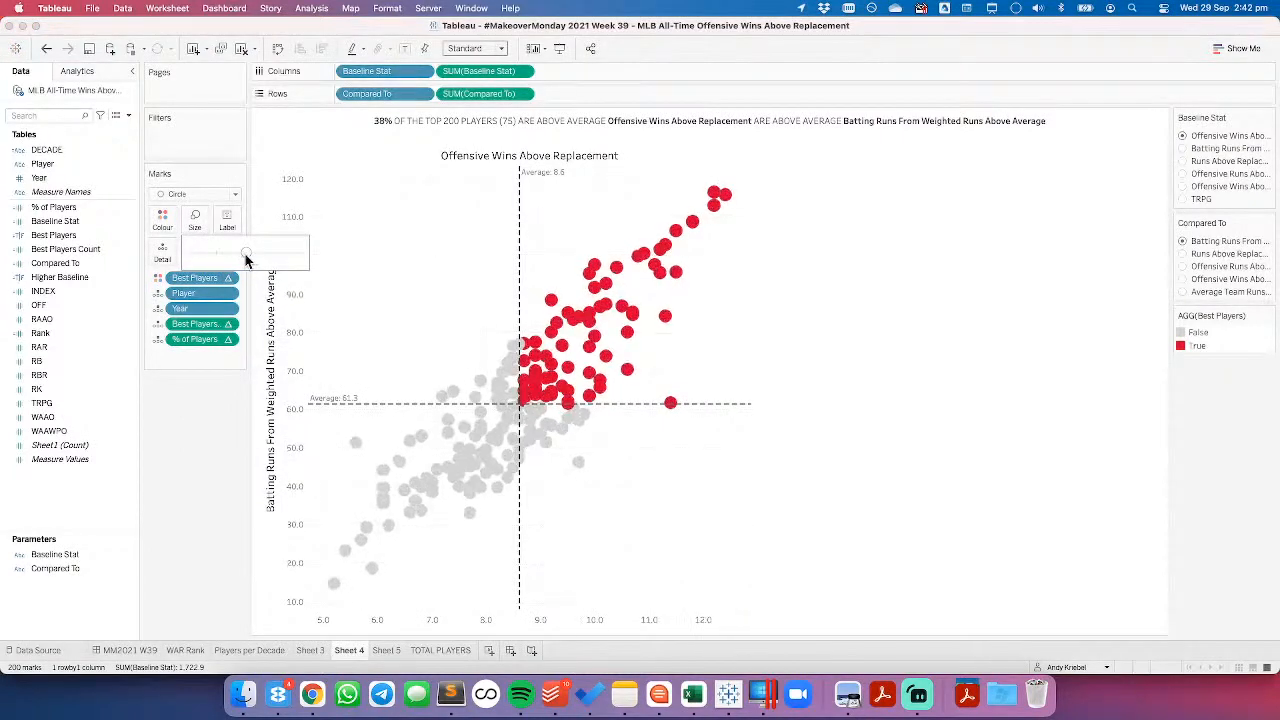
left_click(162, 220)
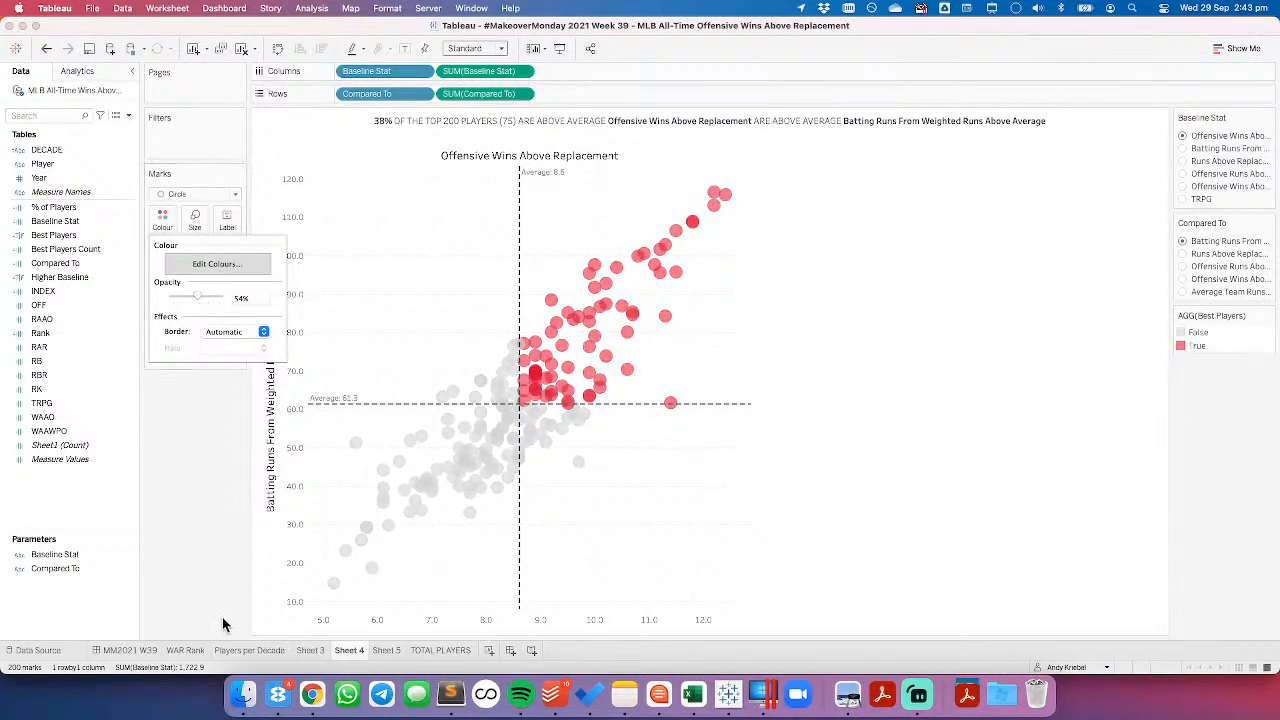
left_click(130, 650)
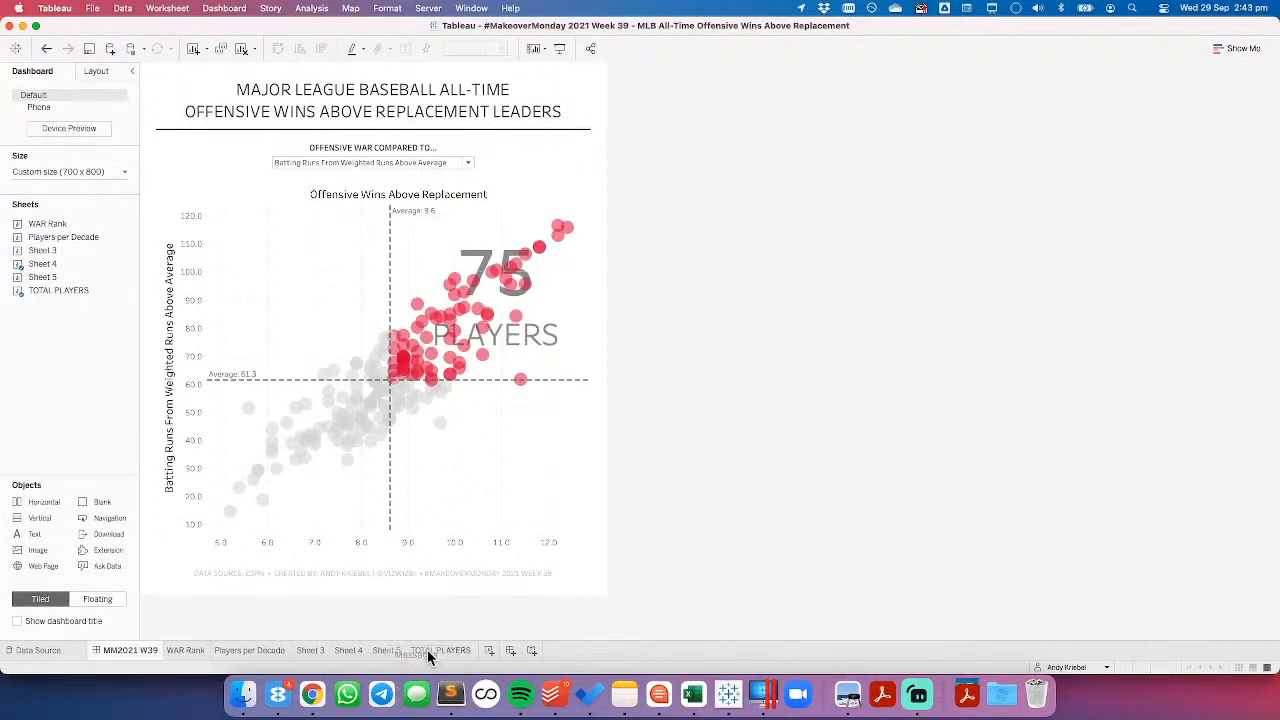
Step: Set the Sheet 4 circles to 100% opacity, shrink them slightly and check the dashboard
left_click(348, 650)
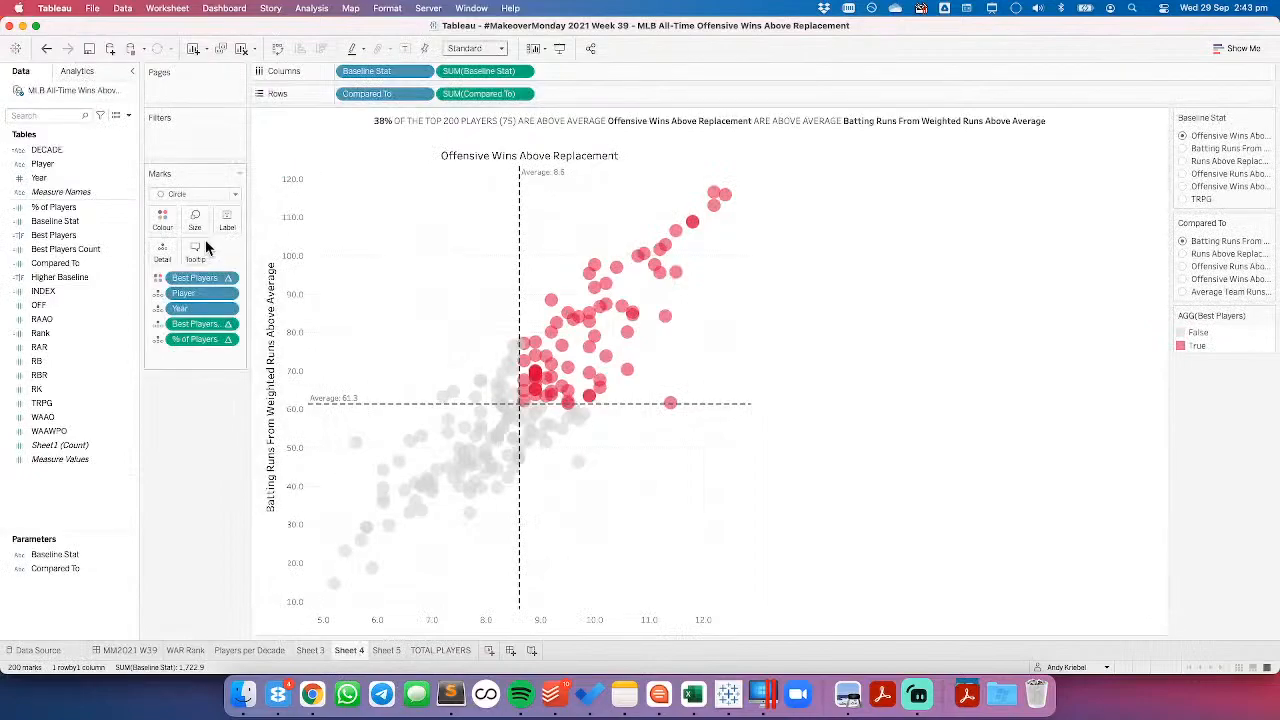
left_click(162, 220)
left_click_drag(199, 299, 227, 299)
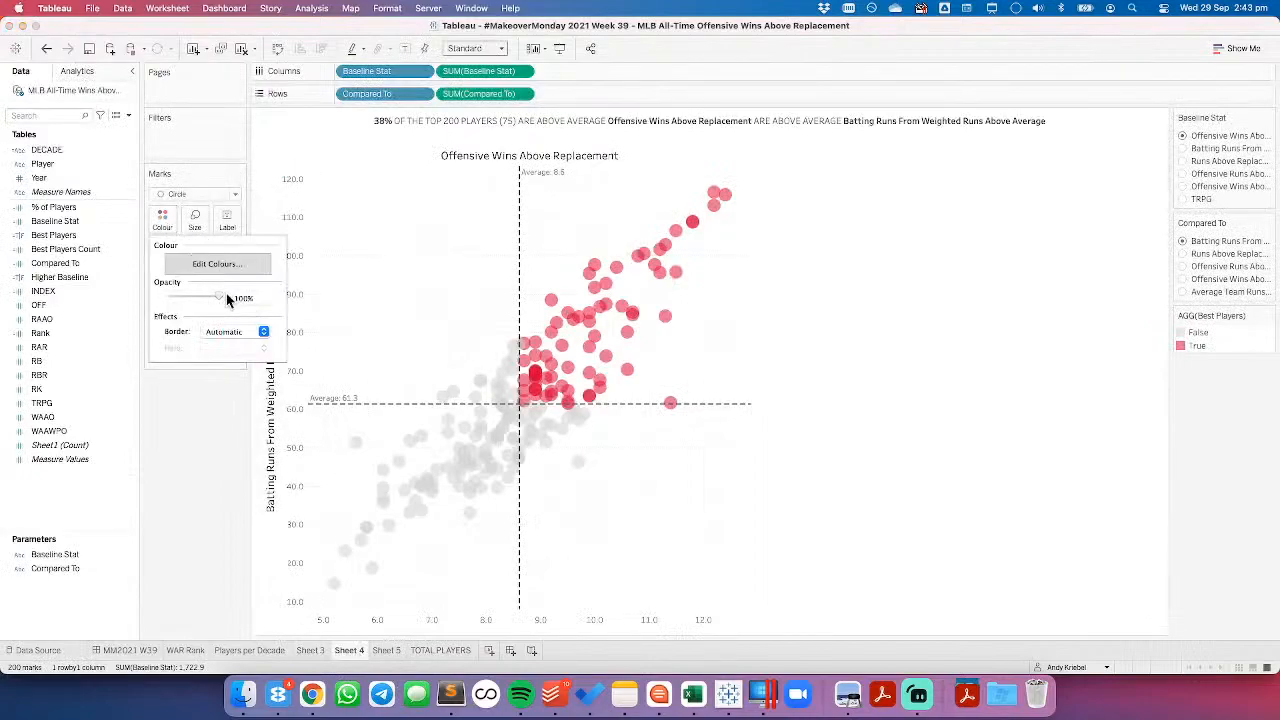
left_click(197, 219)
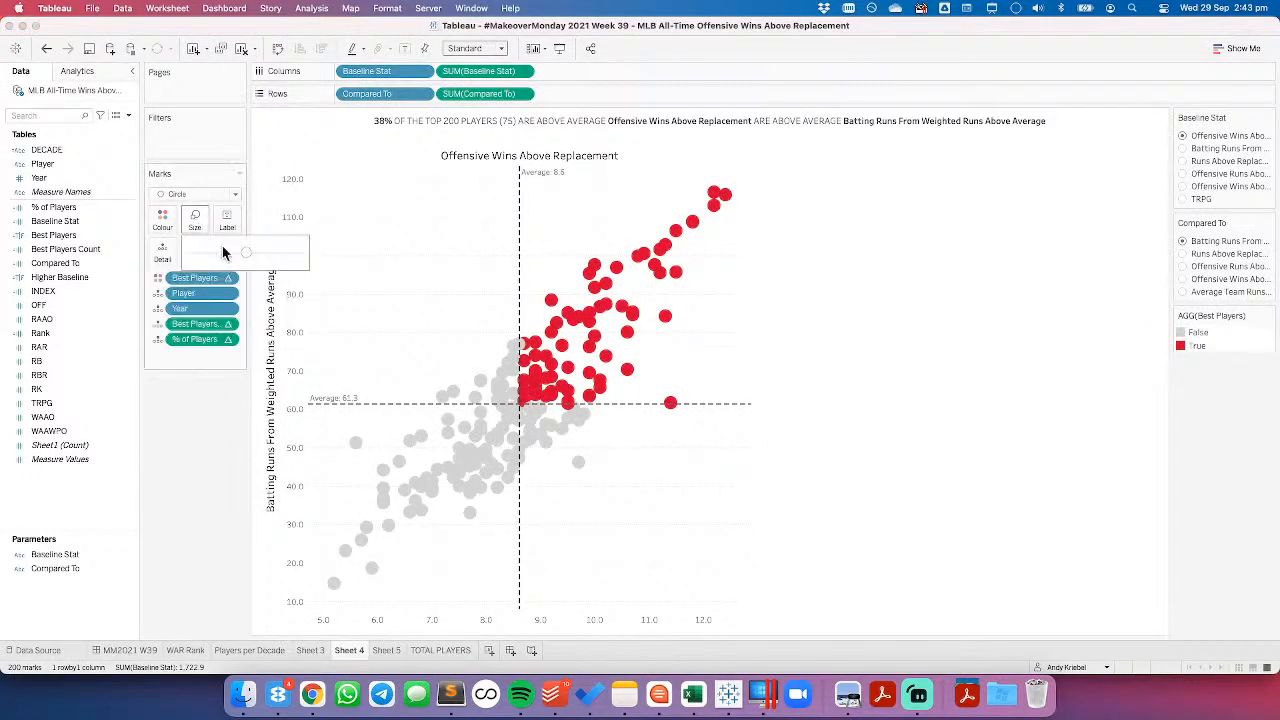
left_click_drag(233, 253, 230, 252)
left_click(143, 652)
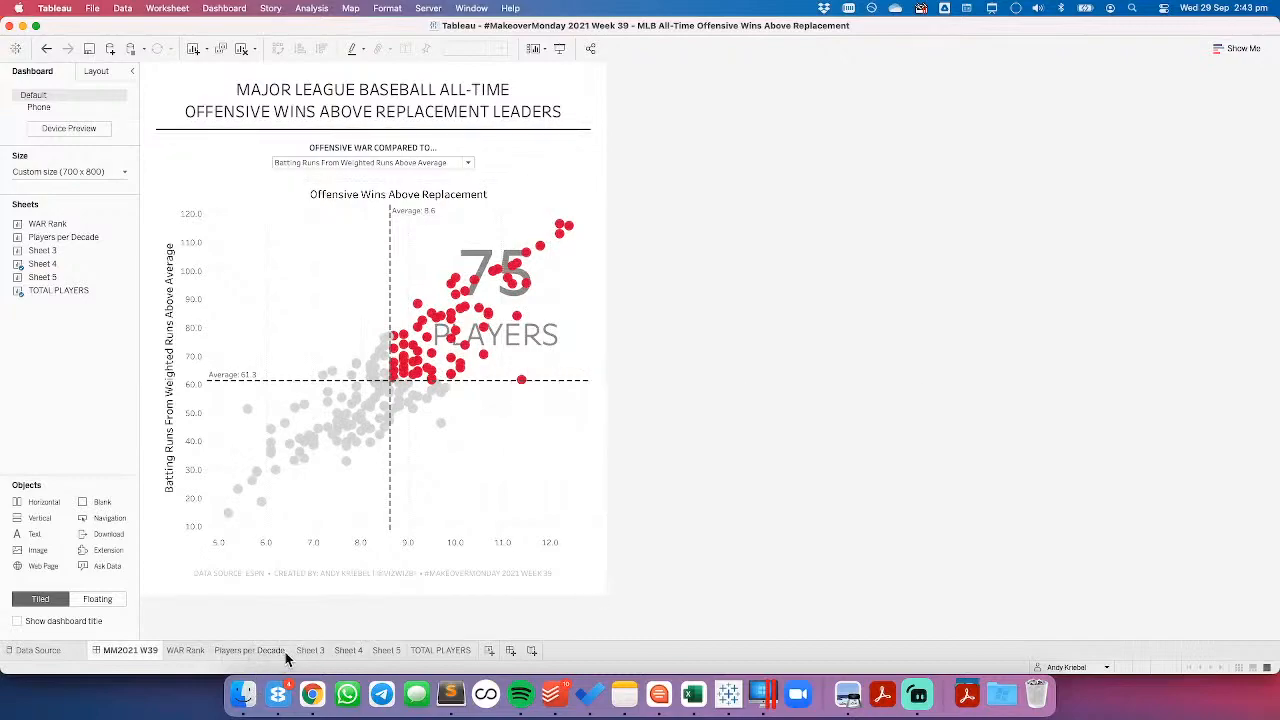
Step: Rename Sheet 4 as SCATTERPLOT
left_click(345, 650)
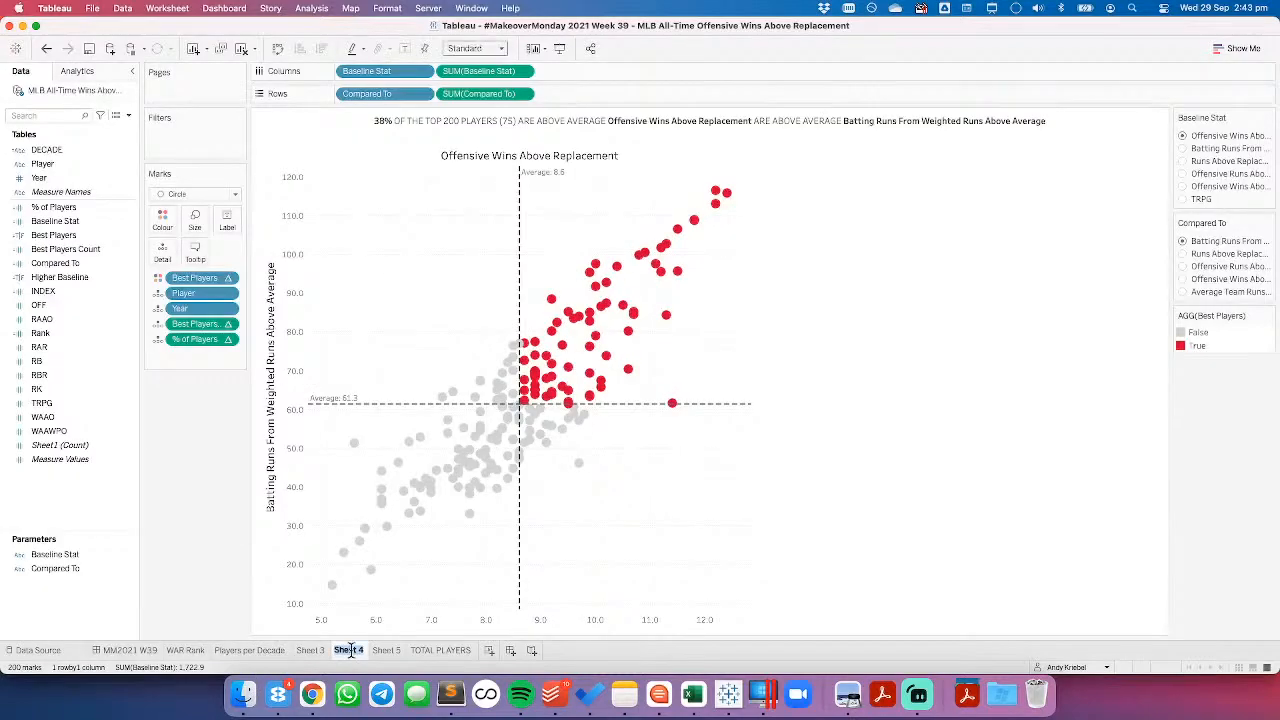
type("SCATTERPLOT")
key("Return")
left_click_drag(352, 657, 219, 475)
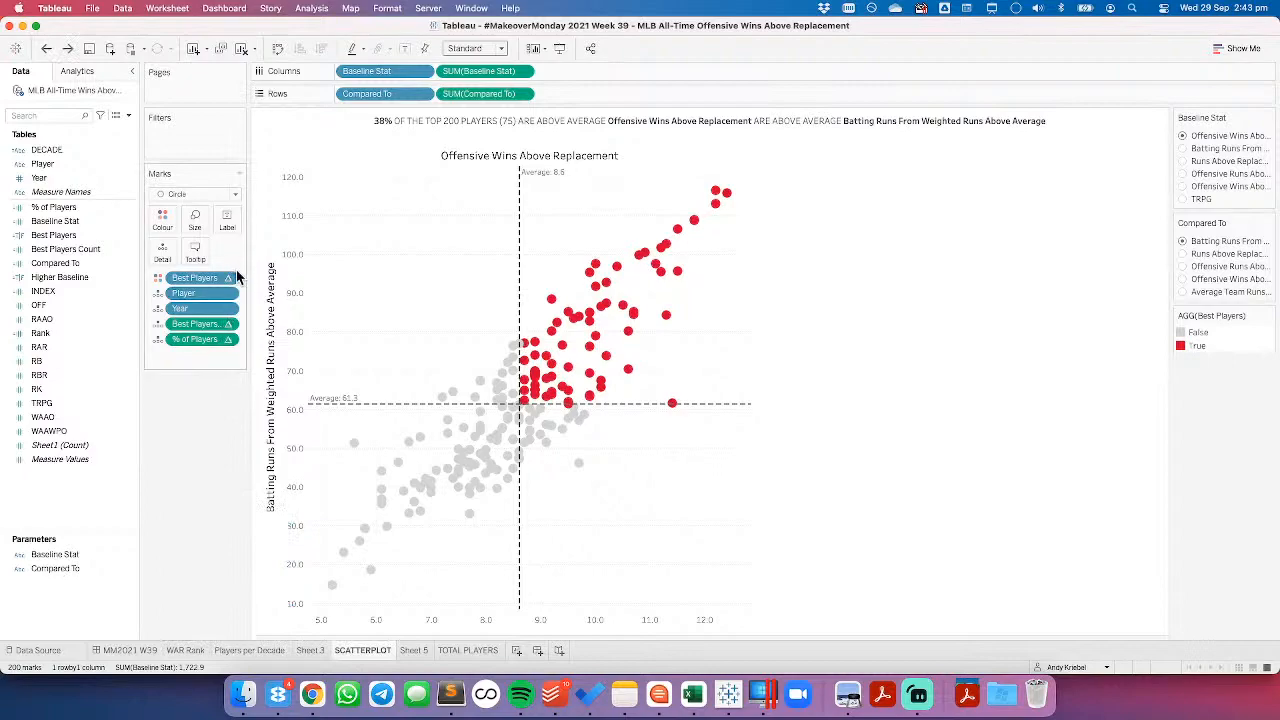
Step: Exclude the Best Players, Best Players Count and % of Players fields from the scatter plot's tooltip
left_click(231, 281)
left_click(222, 372)
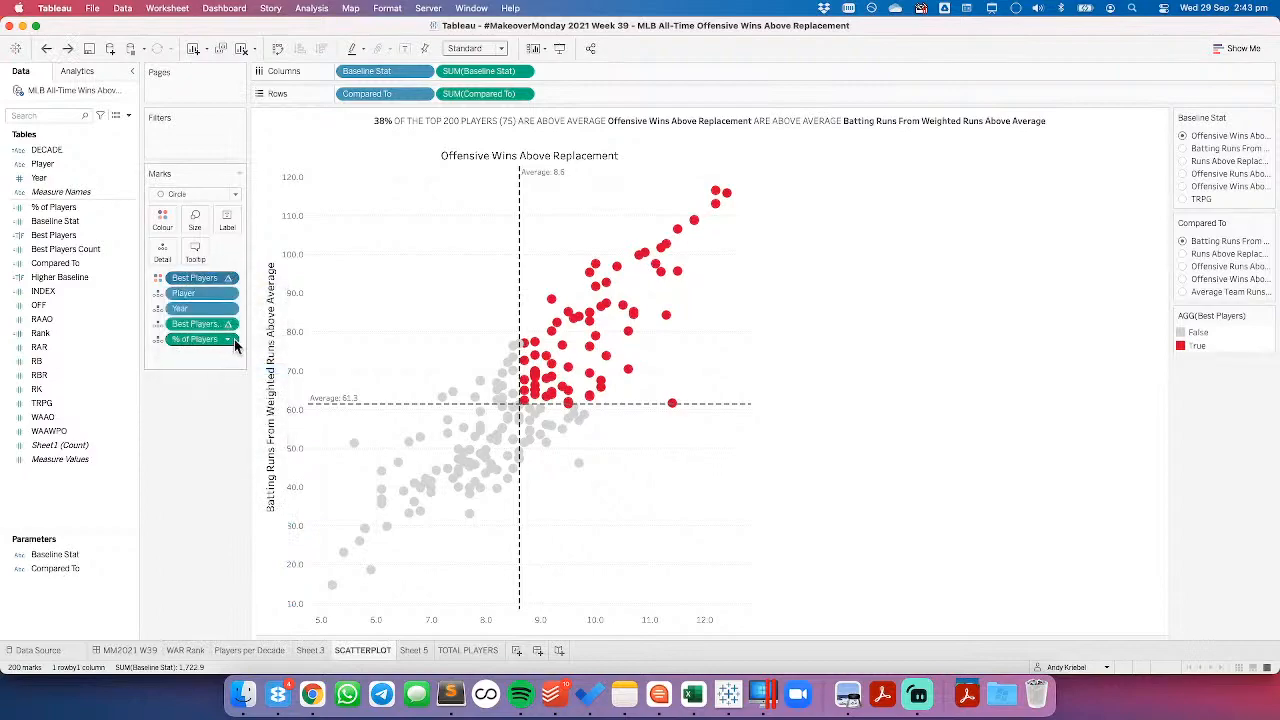
left_click(228, 325)
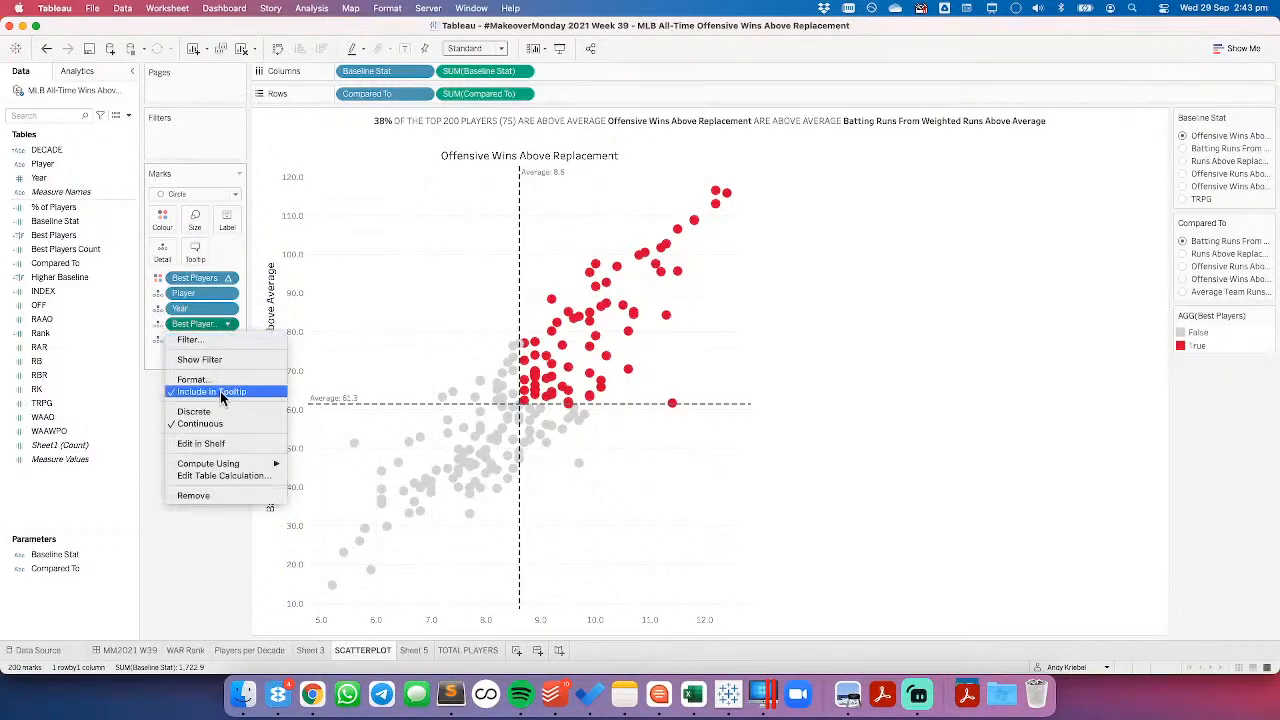
left_click(222, 393)
left_click(228, 340)
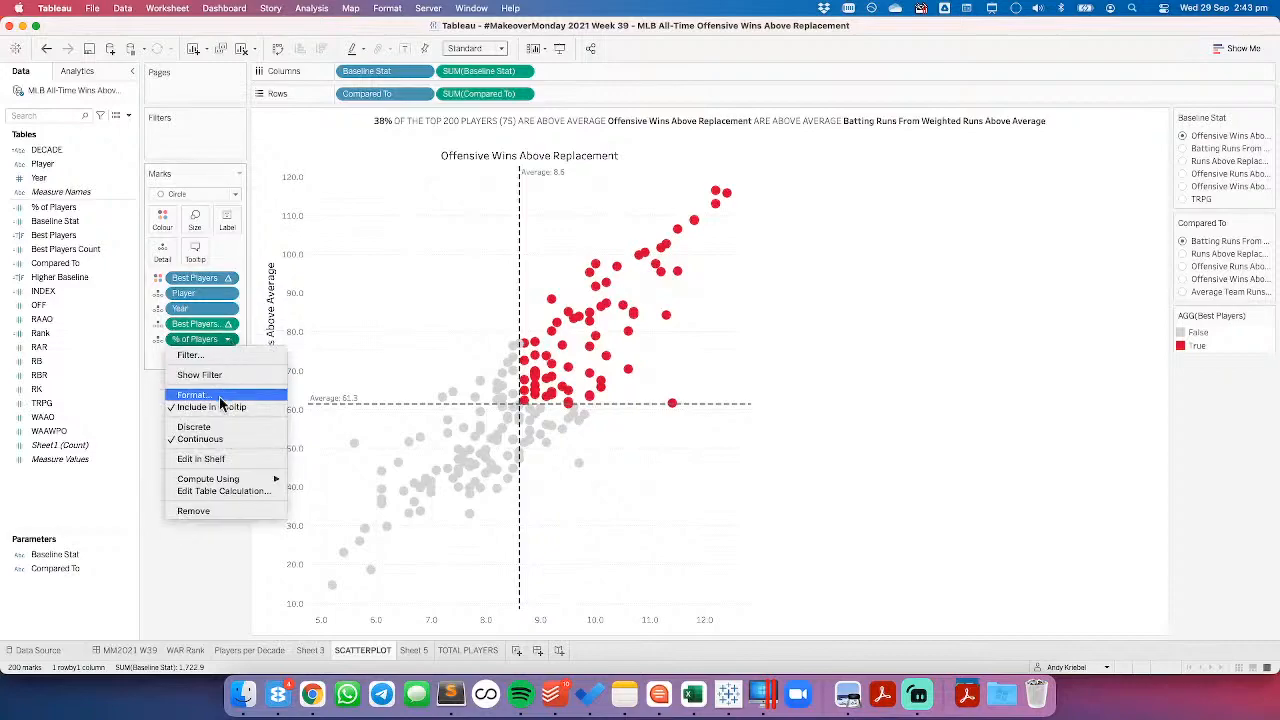
left_click(220, 407)
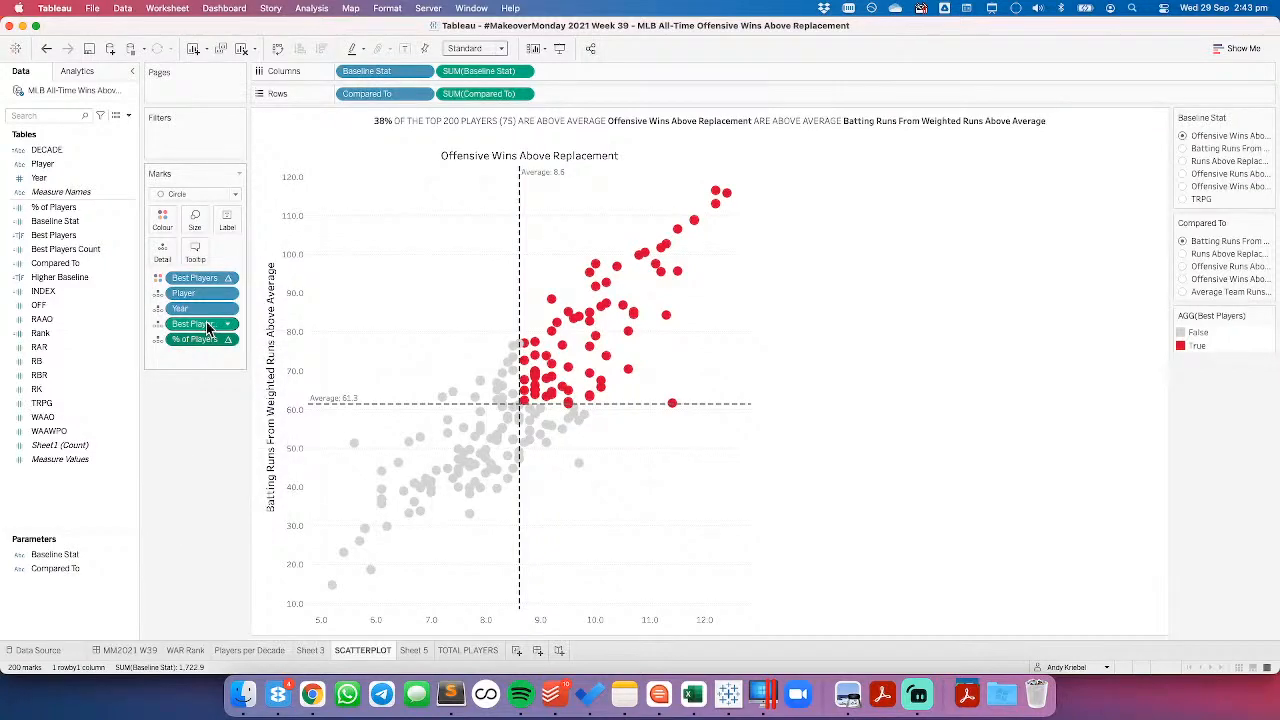
Step: Remove Best Players Count and % of Players from the scatter plot's marks and reset the sheet title
left_click_drag(206, 321, 206, 382)
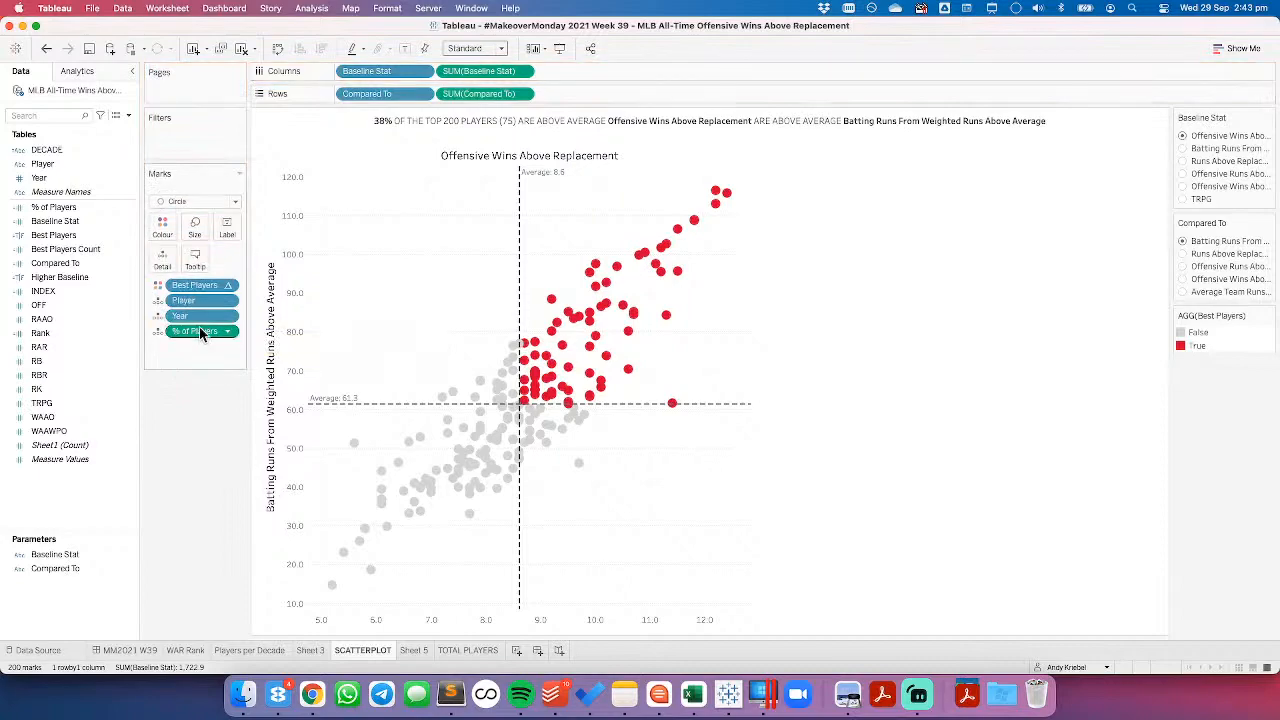
left_click_drag(200, 325, 380, 190)
right_click(400, 121)
left_click(421, 143)
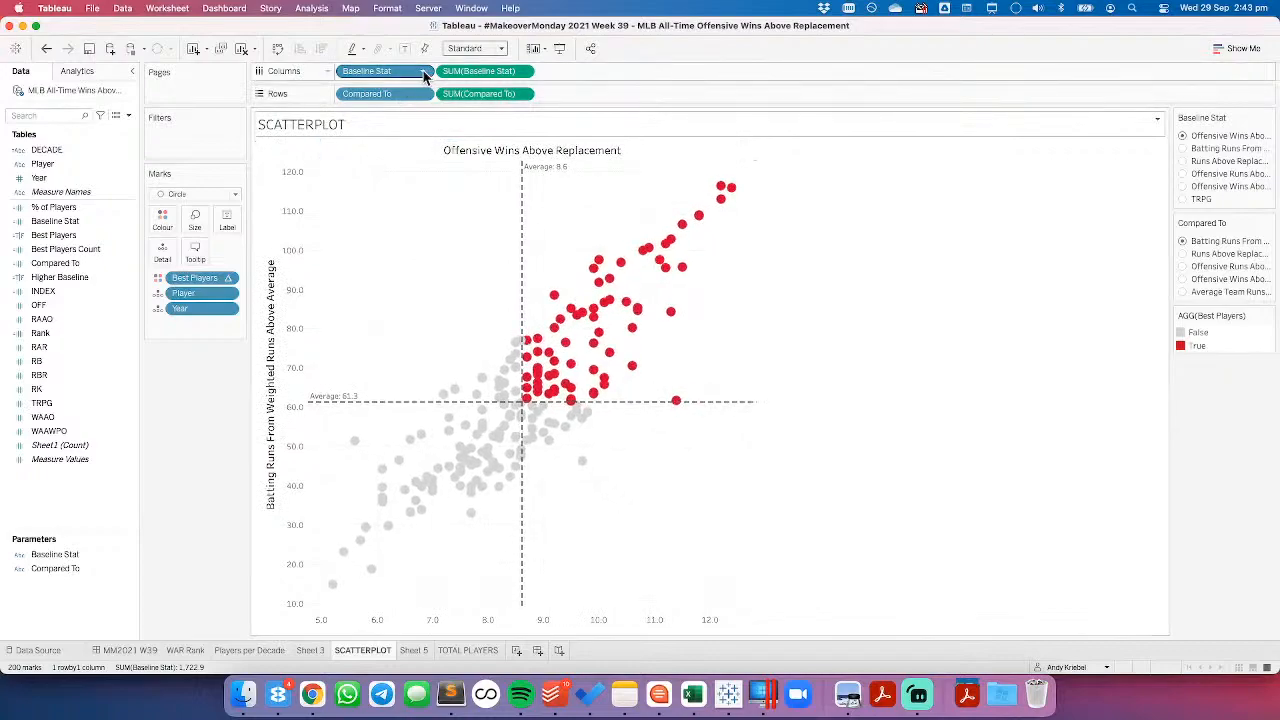
Step: Remove the Player and Year labels from the scatter plot's tooltip and join both fields on one line as "<Player> | <Year>"
mouse_move(600, 276)
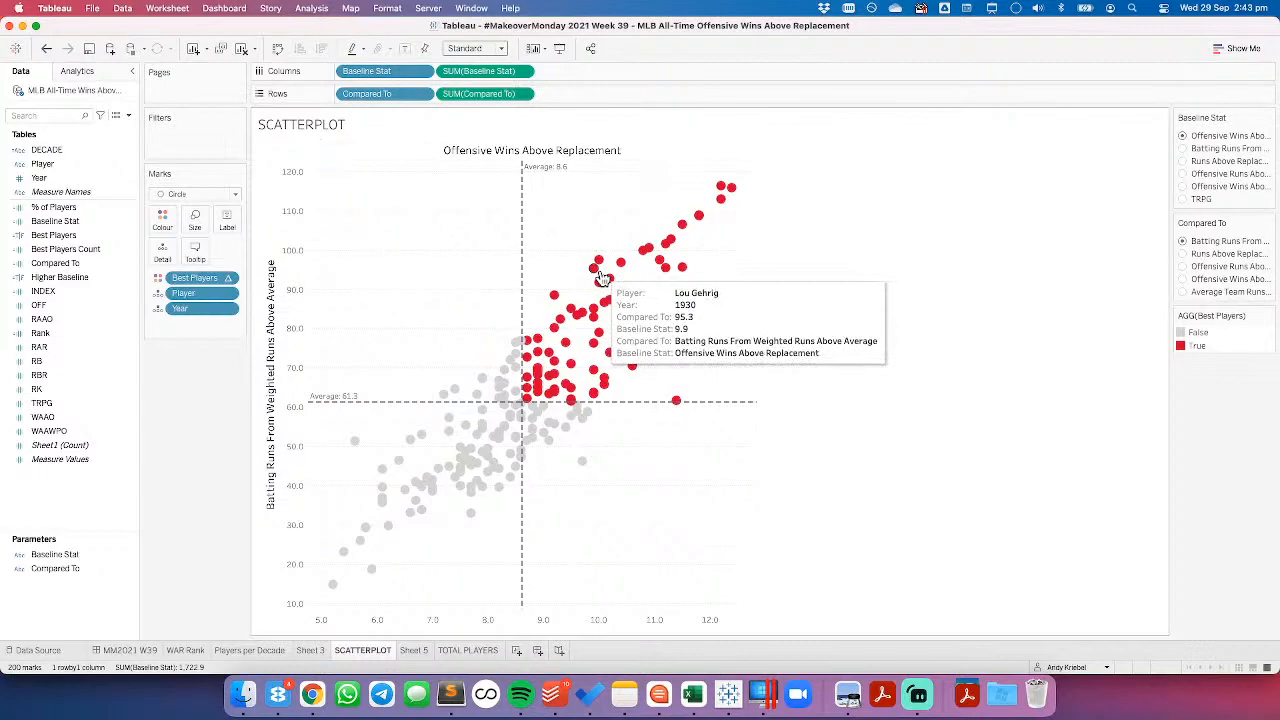
left_click(195, 250)
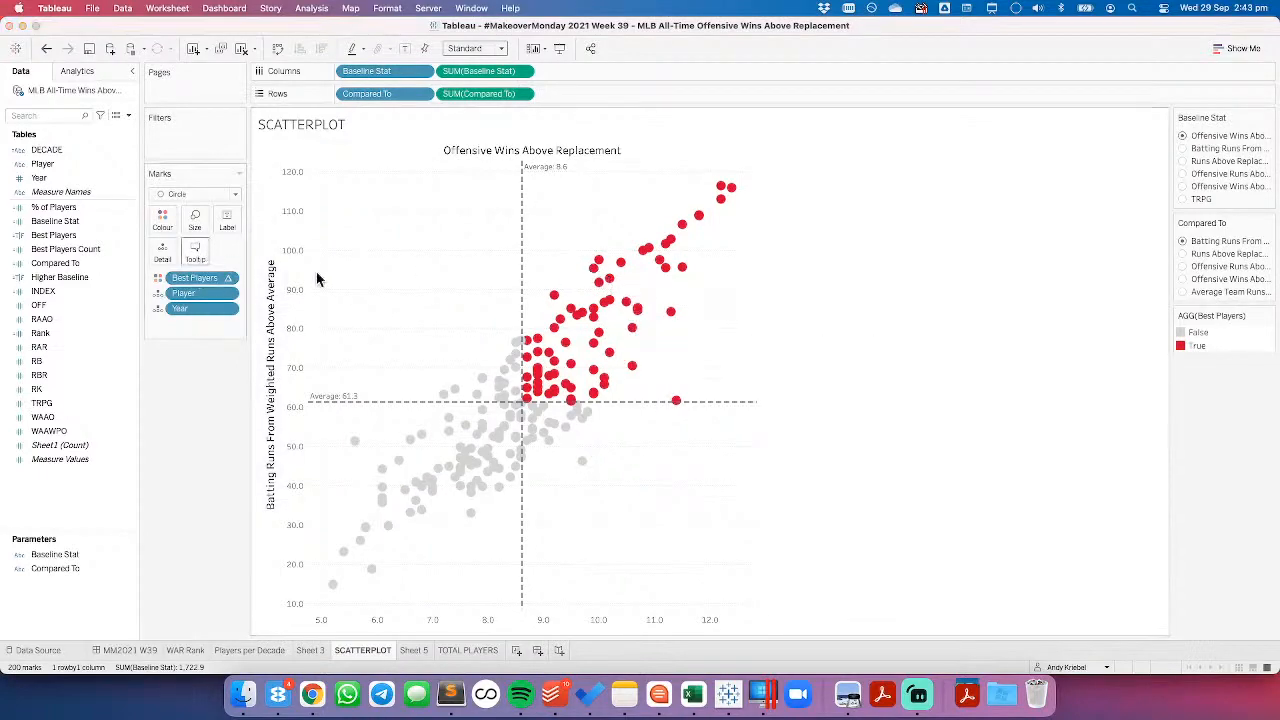
left_click_drag(492, 268, 394, 266)
key("BackSpace")
key("alt+Right")
key("alt+Right")
key("alt+Right")
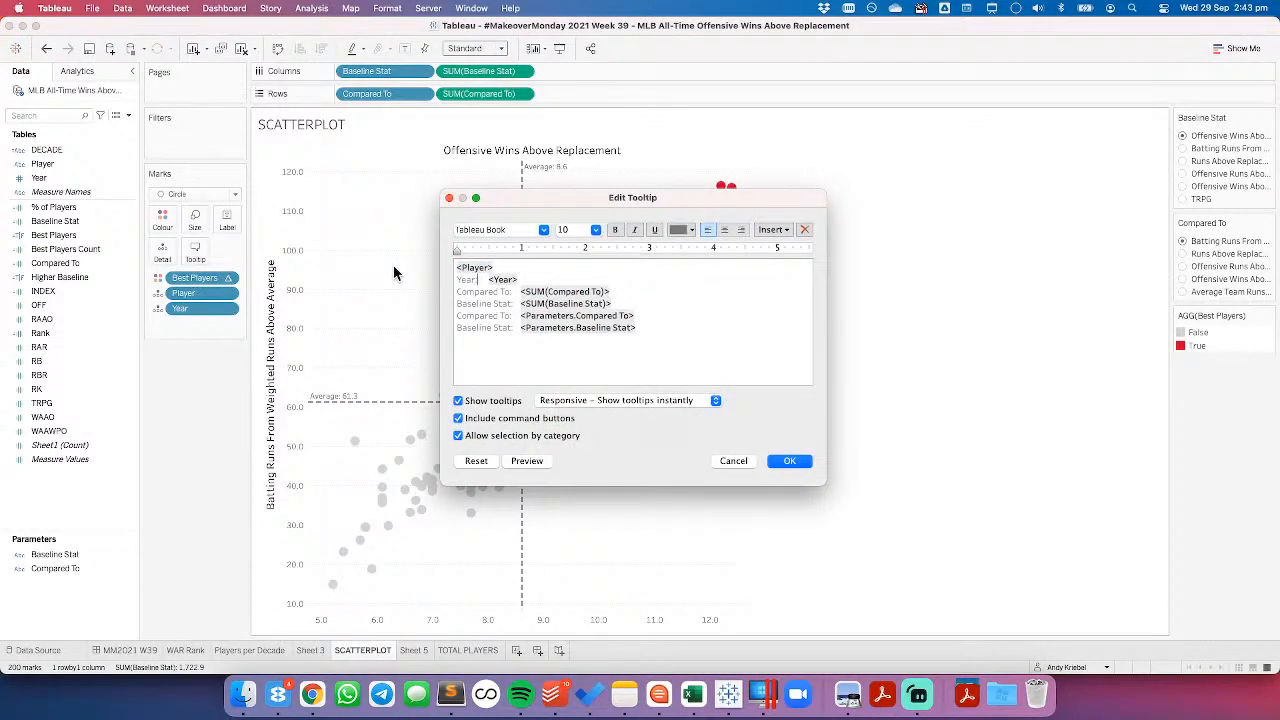
key("shift+Home")
key("BackSpace")
key("BackSpace")
type("|")
Step: Set the tooltip's player and year line to 14 pt and remove its bold formatting
key("End")
key("shift+Home")
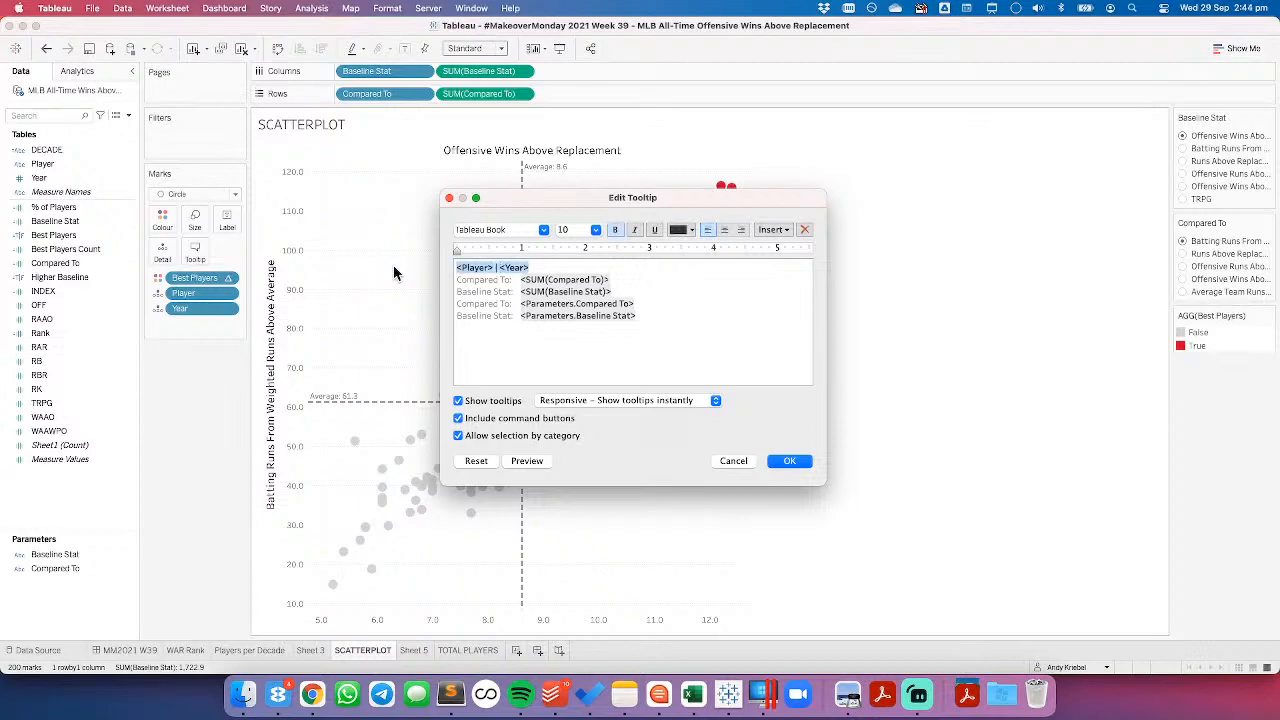
left_click(588, 230)
left_click(578, 294)
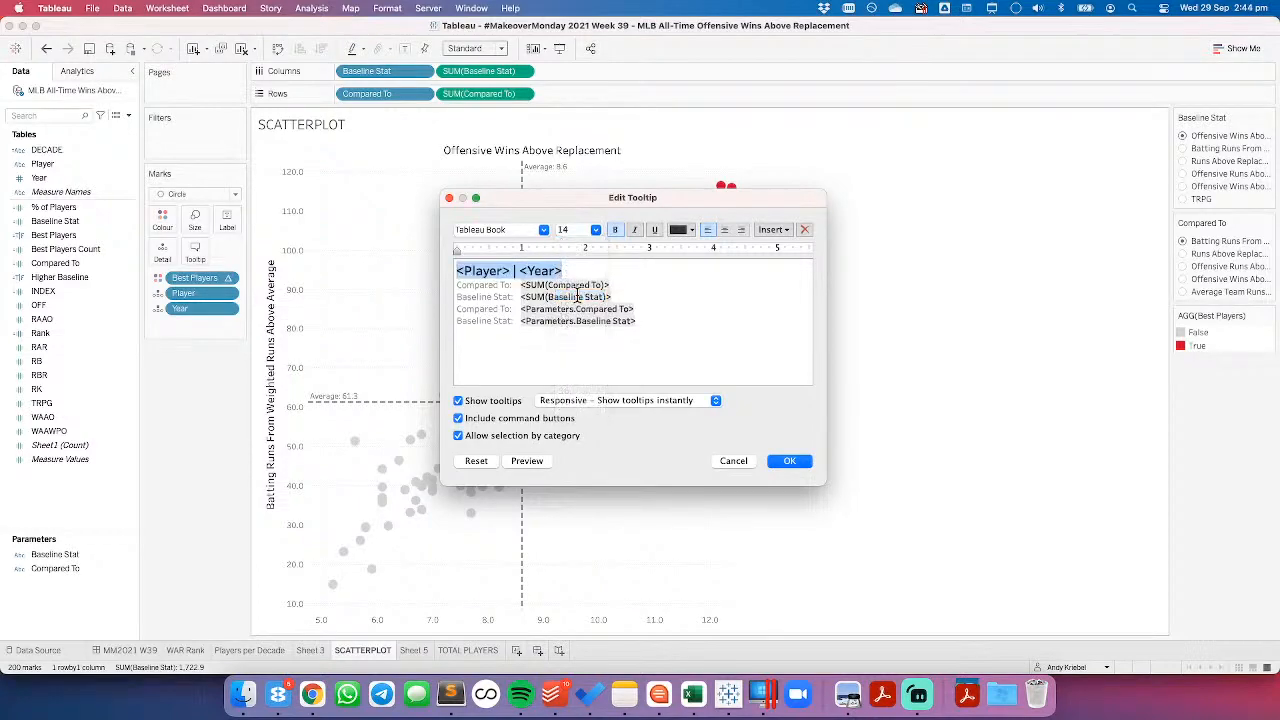
left_click(615, 231)
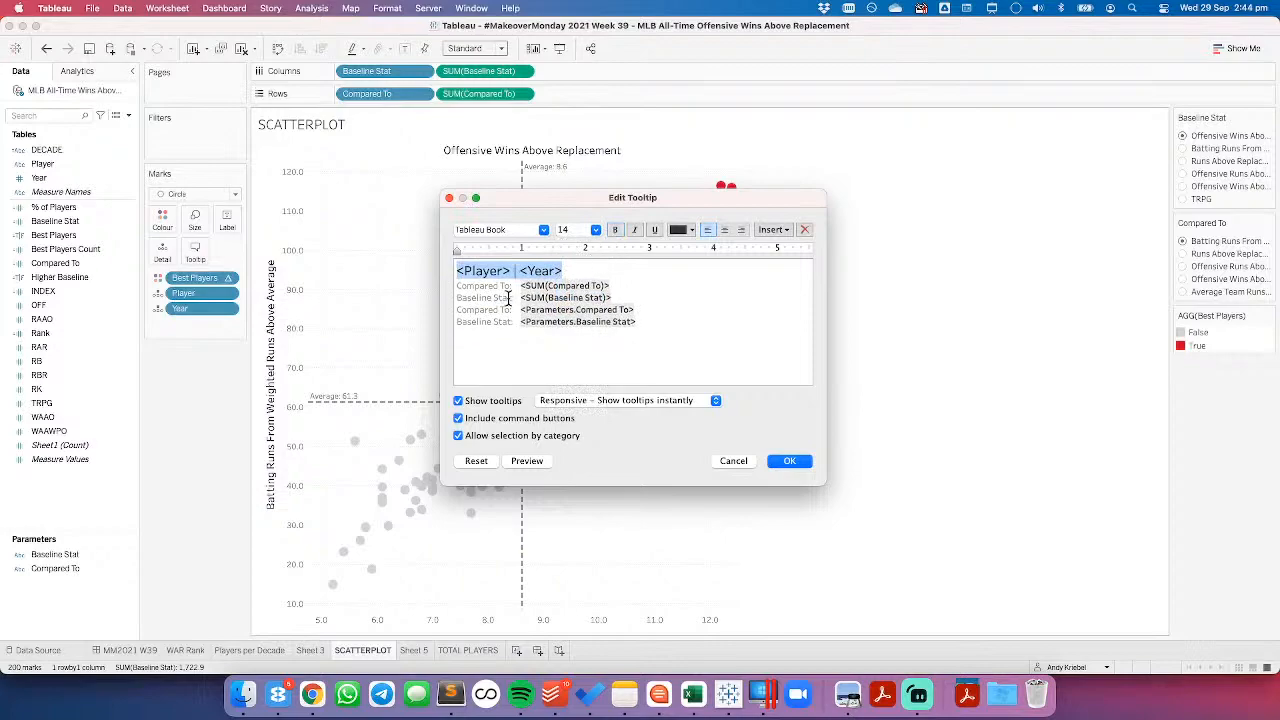
Step: Move <Parameters.Baseline Stat> from the tooltip's last line to replace the "Baseline Stat" label before <SUM(Baseline Stat)>
left_click(509, 298)
left_click_drag(521, 321, 670, 319)
key("super+c")
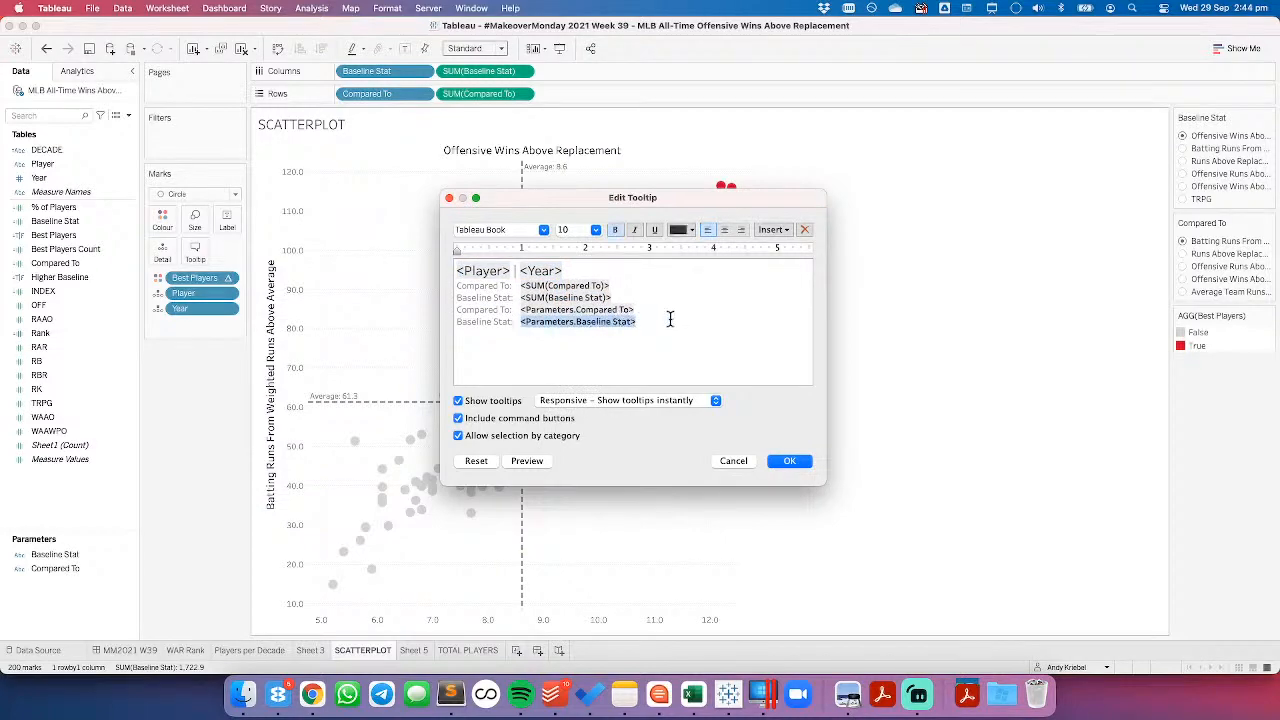
key("BackSpace")
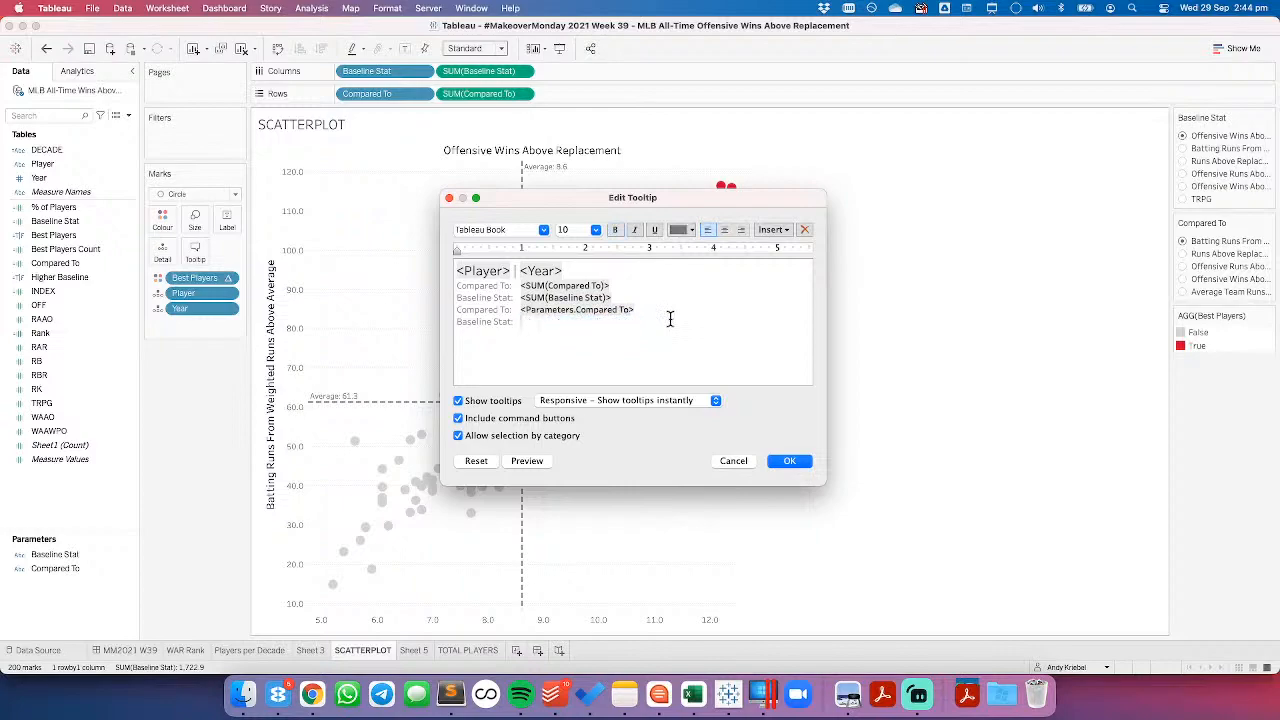
left_click_drag(513, 286, 456, 297)
key("super+v")
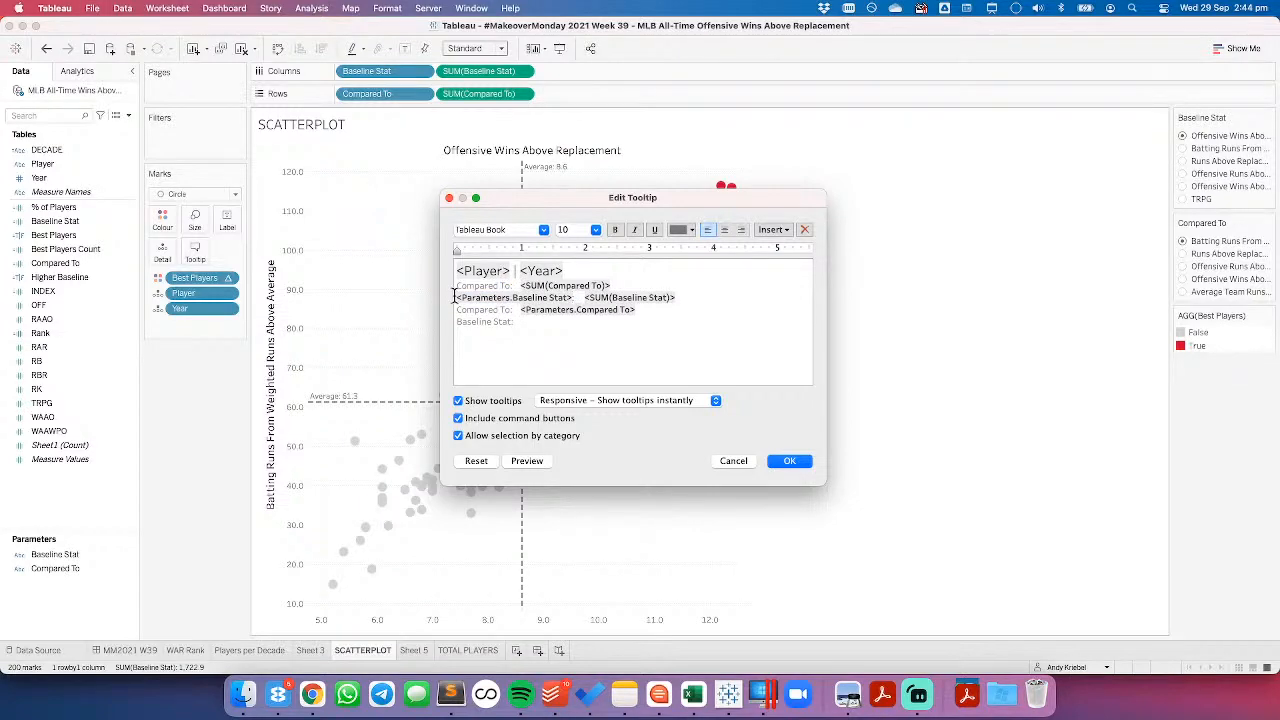
Step: Add a "vs." line below the baseline stat line and delete the "Compared To:" label before <Parameters.Compared To>
left_click(692, 297)
key("Return")
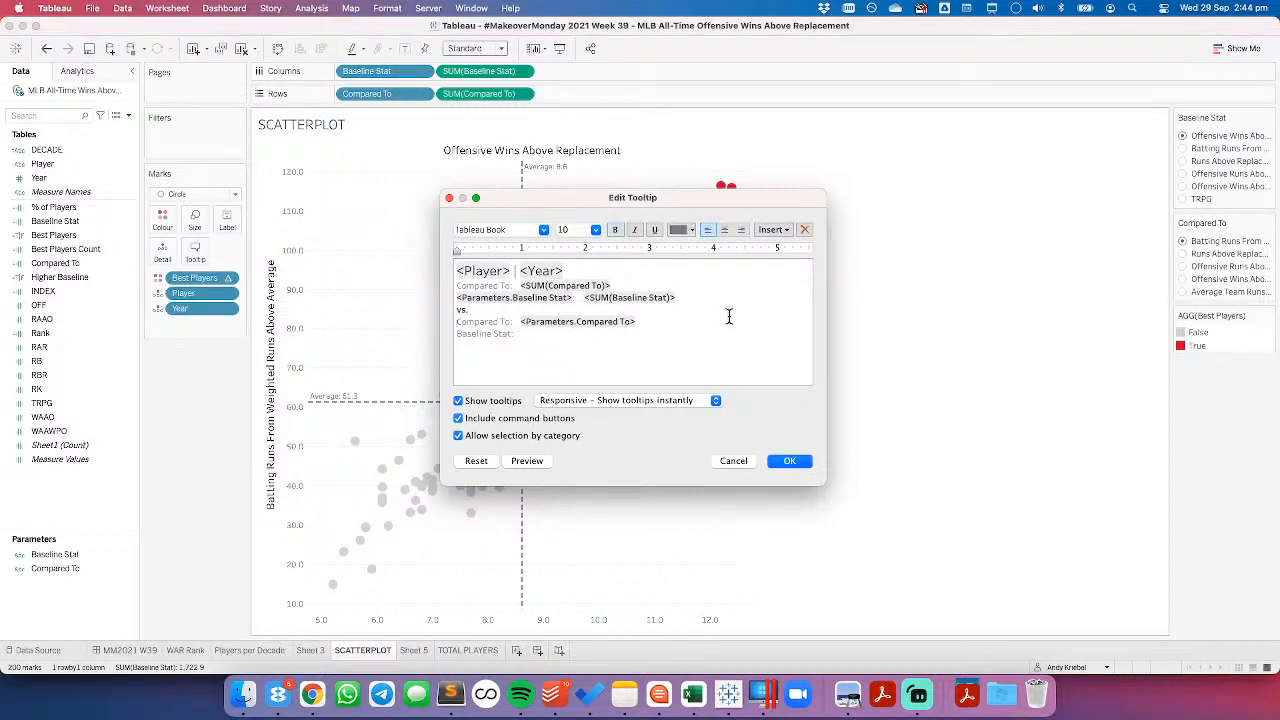
left_click(520, 321)
key("super+shift+Left")
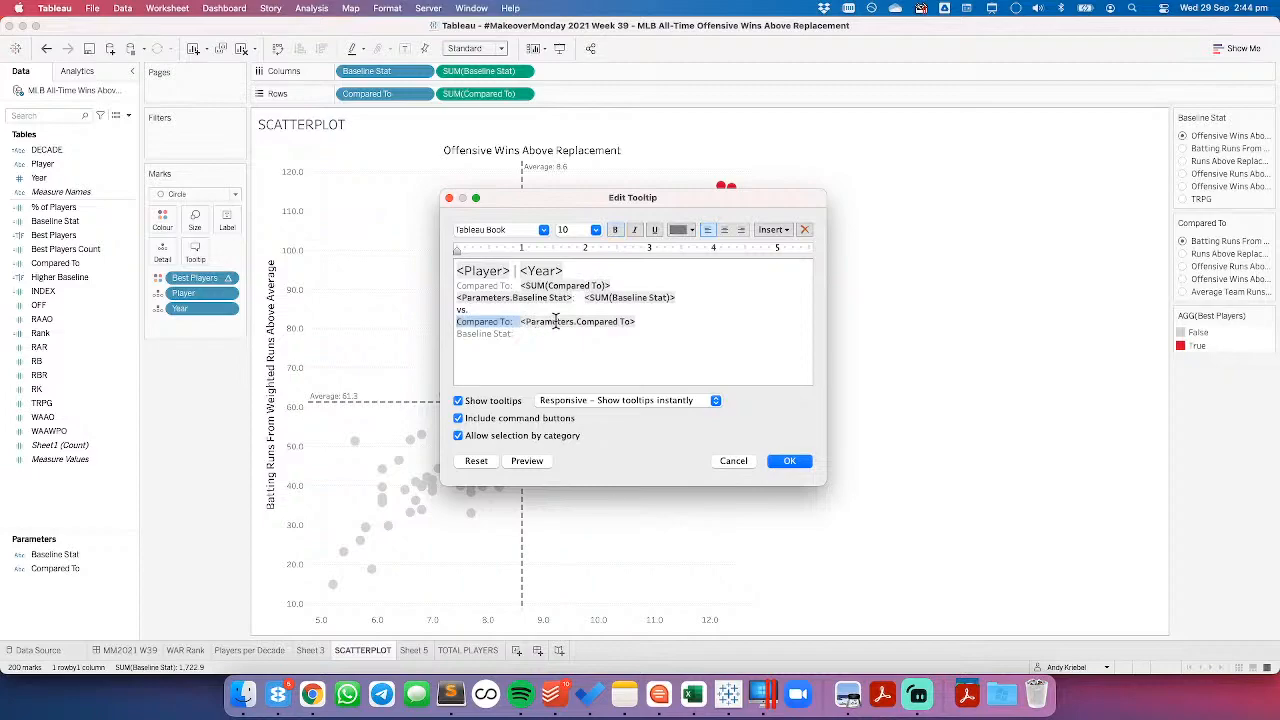
key("BackSpace")
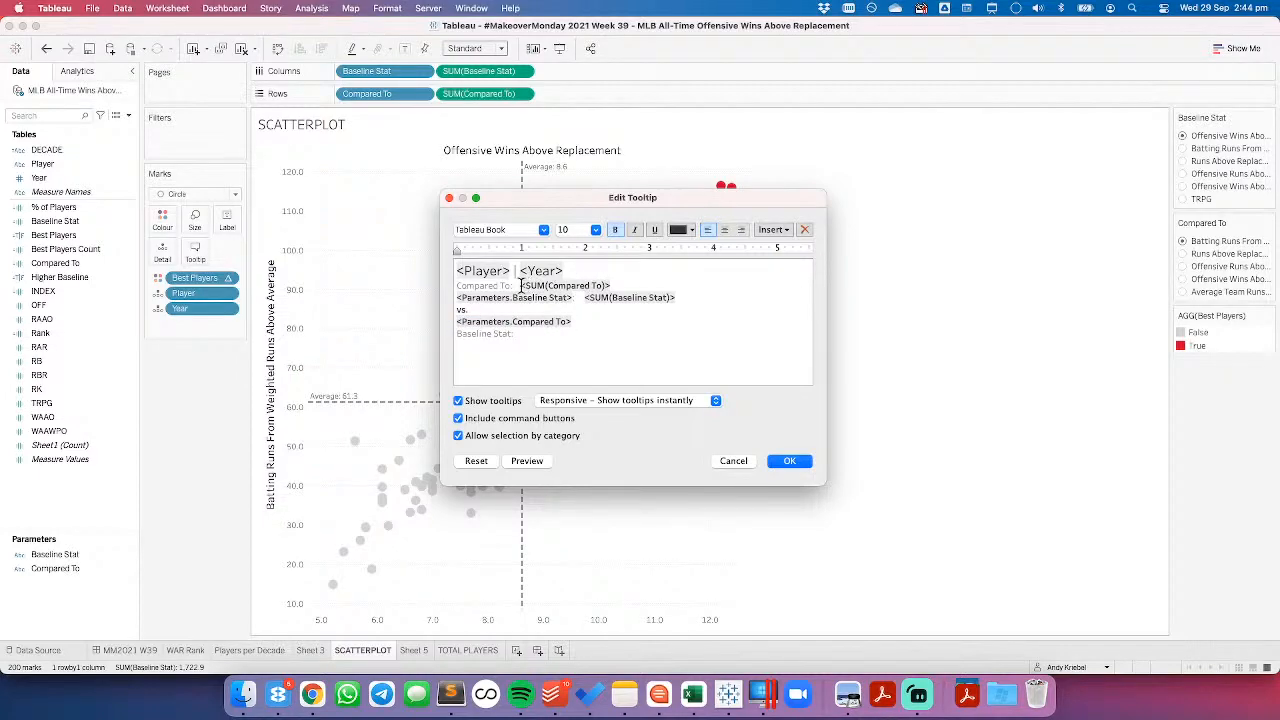
Step: Move <SUM(Compared To)> behind <Parameters.Compared To> and delete the leftover "Baseline Stat:" and "Compared To:" lines
left_click_drag(520, 286, 612, 286)
key("super+x")
left_click(588, 321)
key("super+v")
key("shift+Down")
key("BackSpace")
key("Up")
key("Up")
key("Up")
key("shift+super+Left")
key("BackSpace")
key("BackSpace")
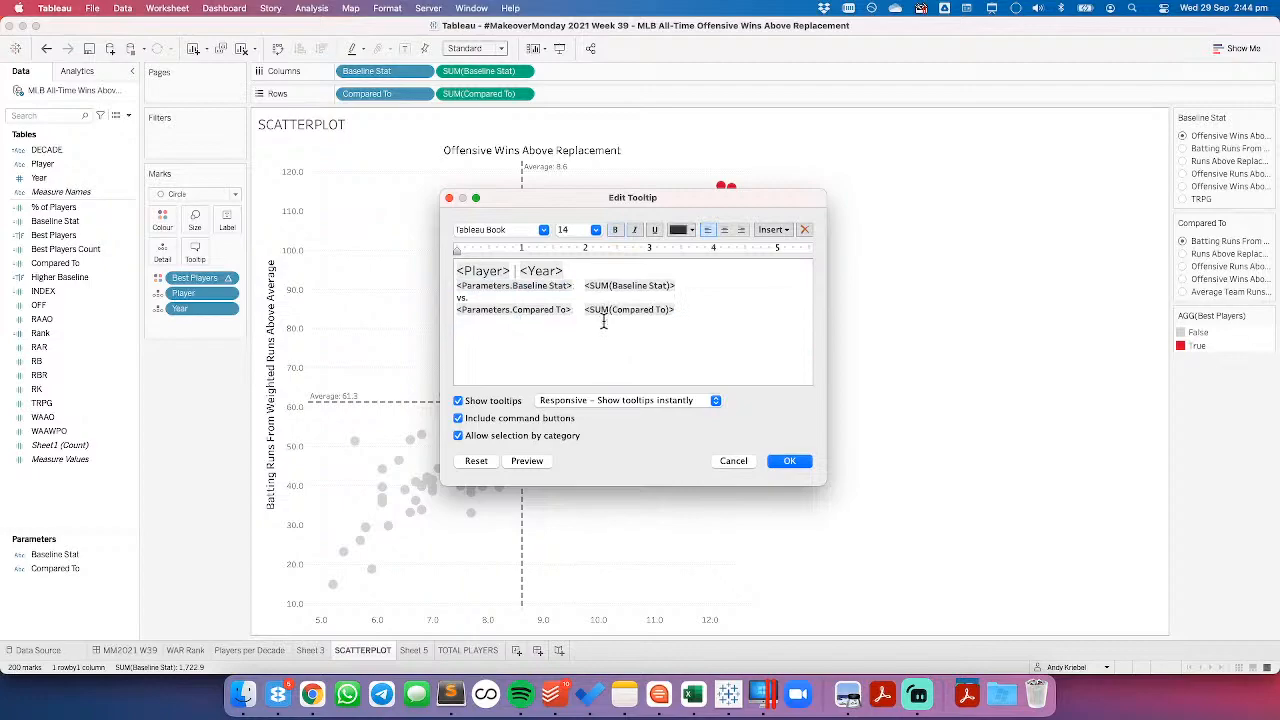
Step: Turn off command buttons and selection by category for the tooltip, apply it and check it on a mark
left_click(513, 418)
left_click(513, 435)
left_click(790, 460)
mouse_move(585, 320)
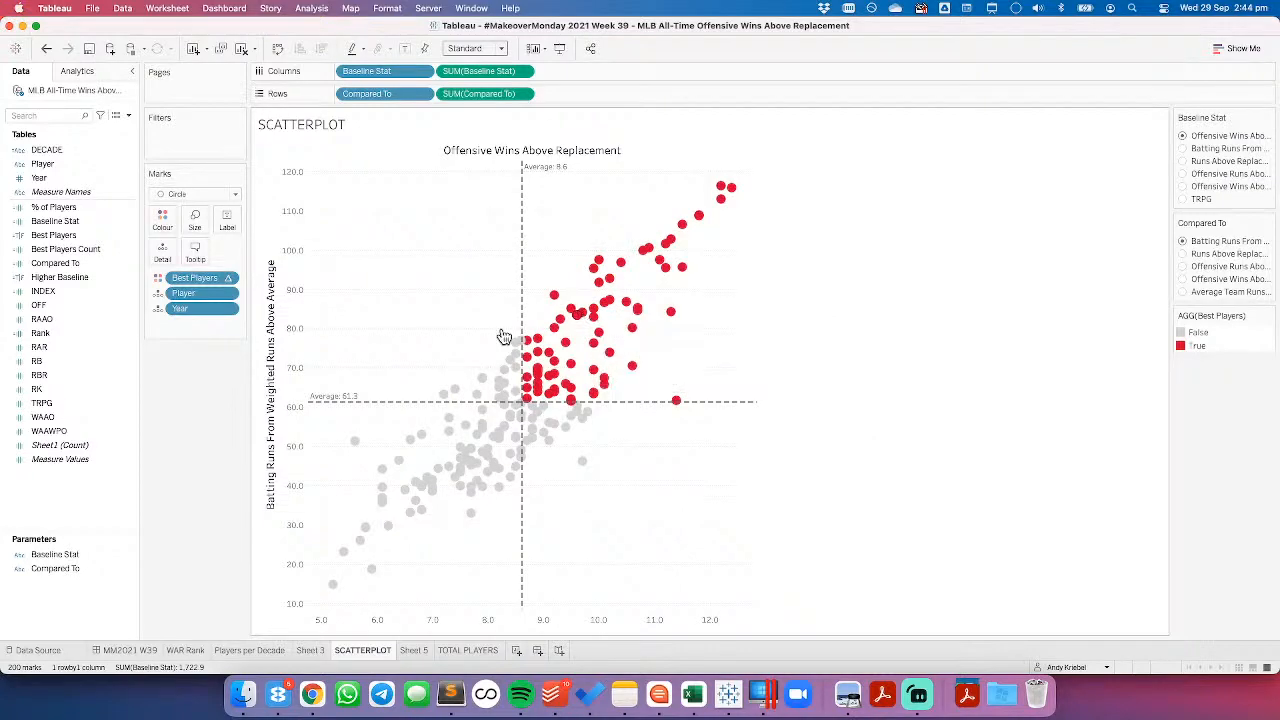
Step: Remove bold from the tooltip's two parameter names and "vs.", and add a blank line below the player and year
left_click(195, 258)
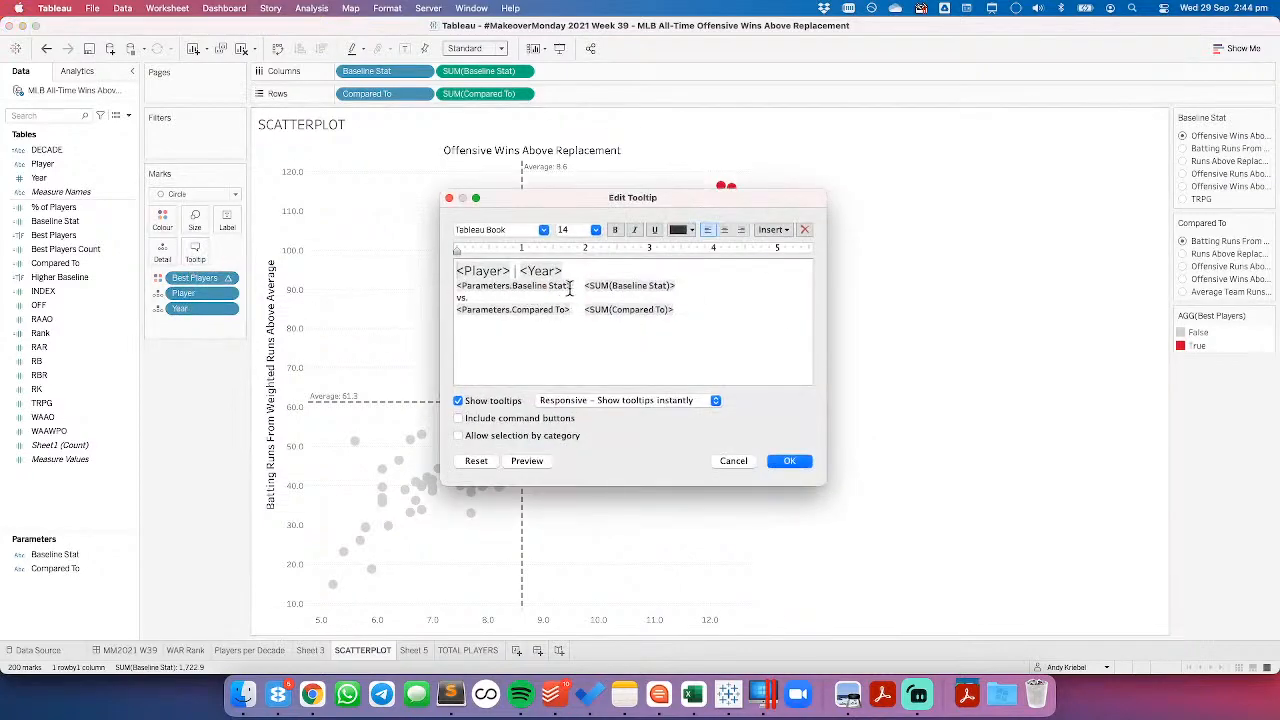
left_click_drag(575, 287, 440, 290)
left_click(616, 231)
left_click_drag(583, 310, 444, 299)
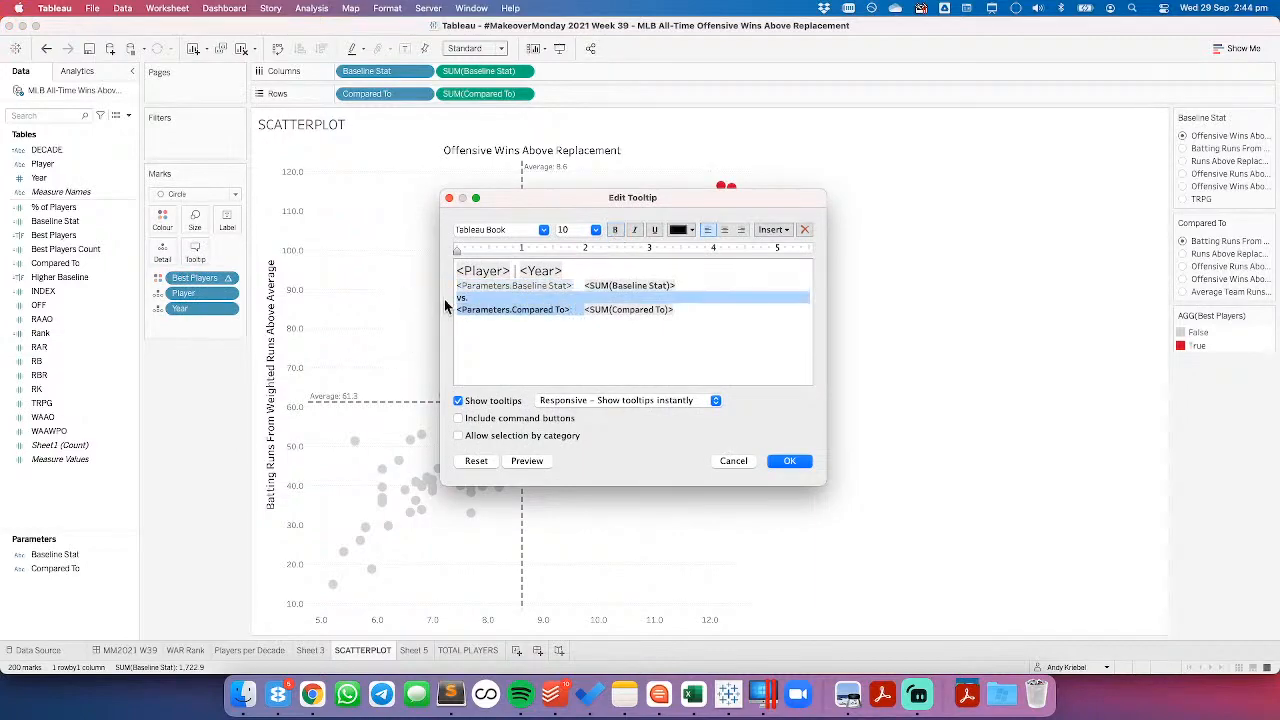
left_click(614, 231)
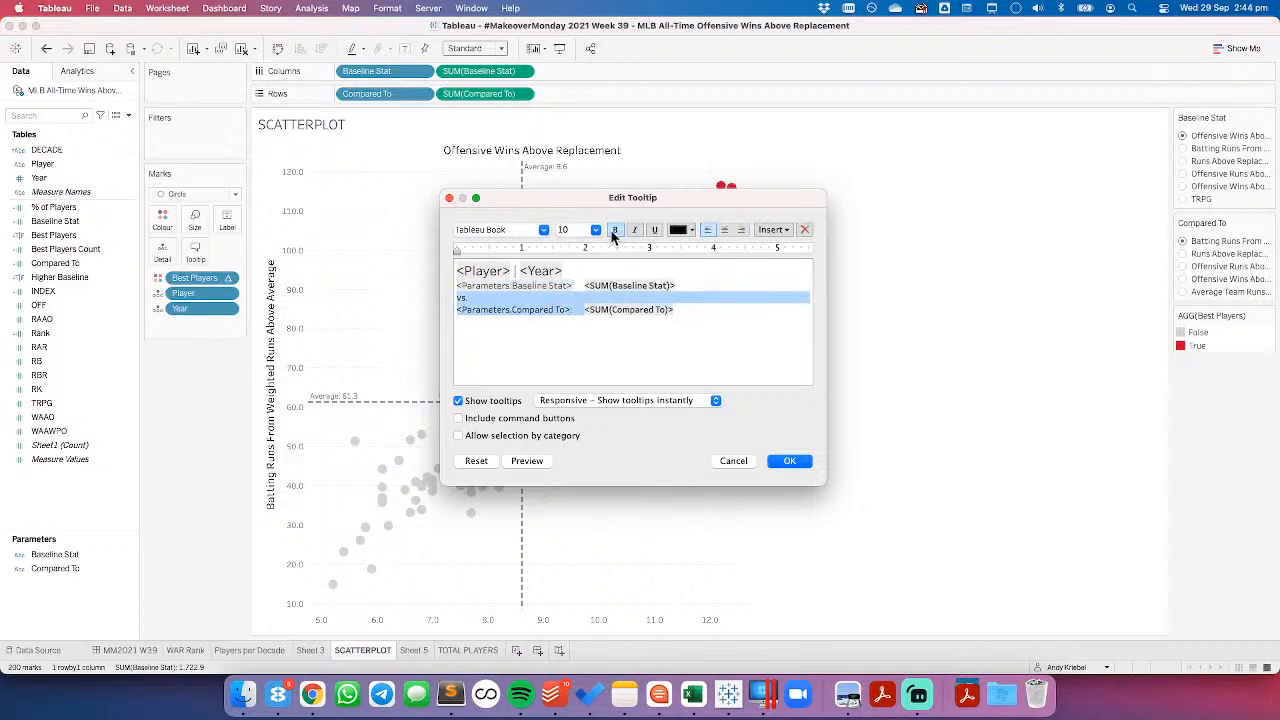
left_click(570, 275)
key("Return")
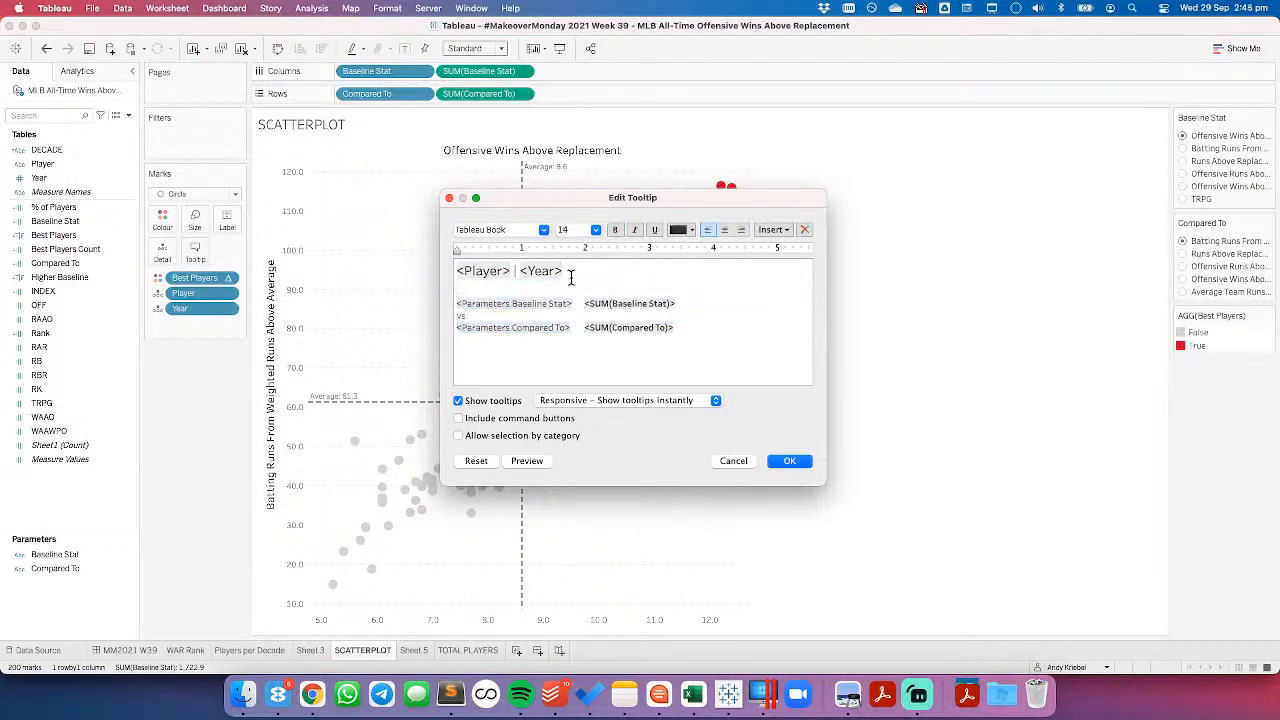
left_click(788, 461)
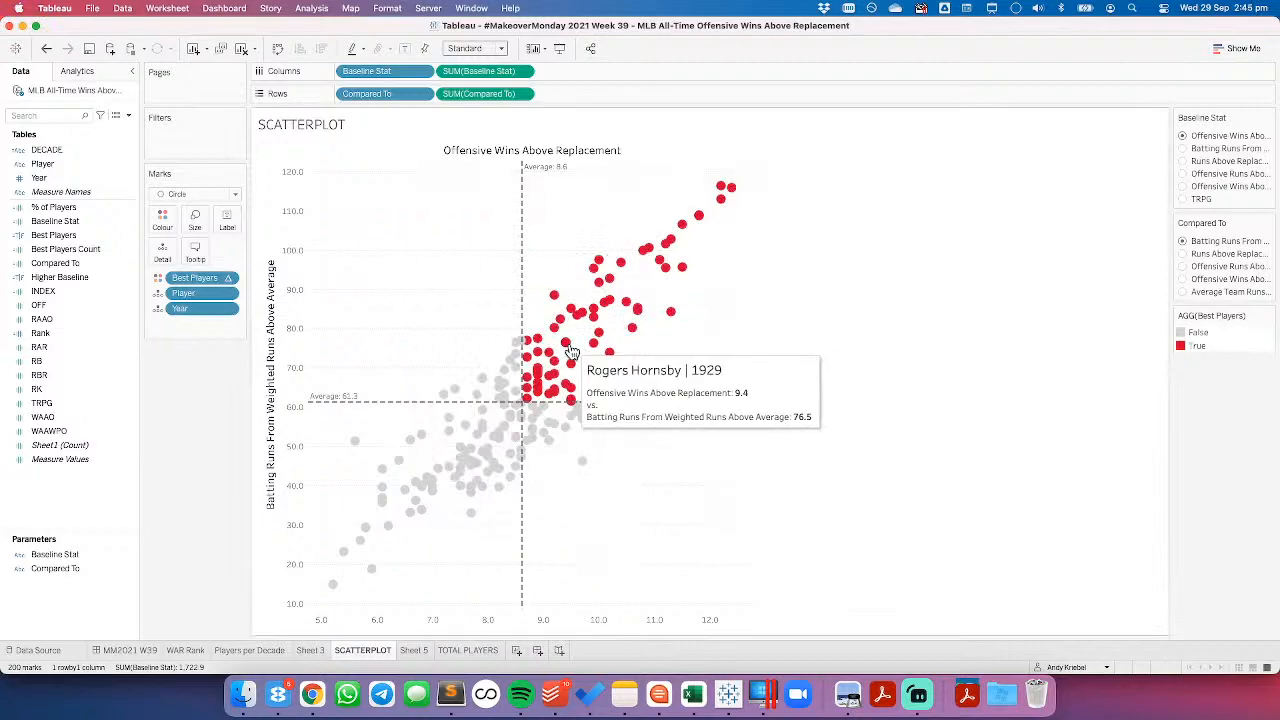
Step: Place <SUM(Baseline Stat)> and <SUM(Compared To)> on their own lines below their parameter names in the tooltip, without the separators
left_click(195, 251)
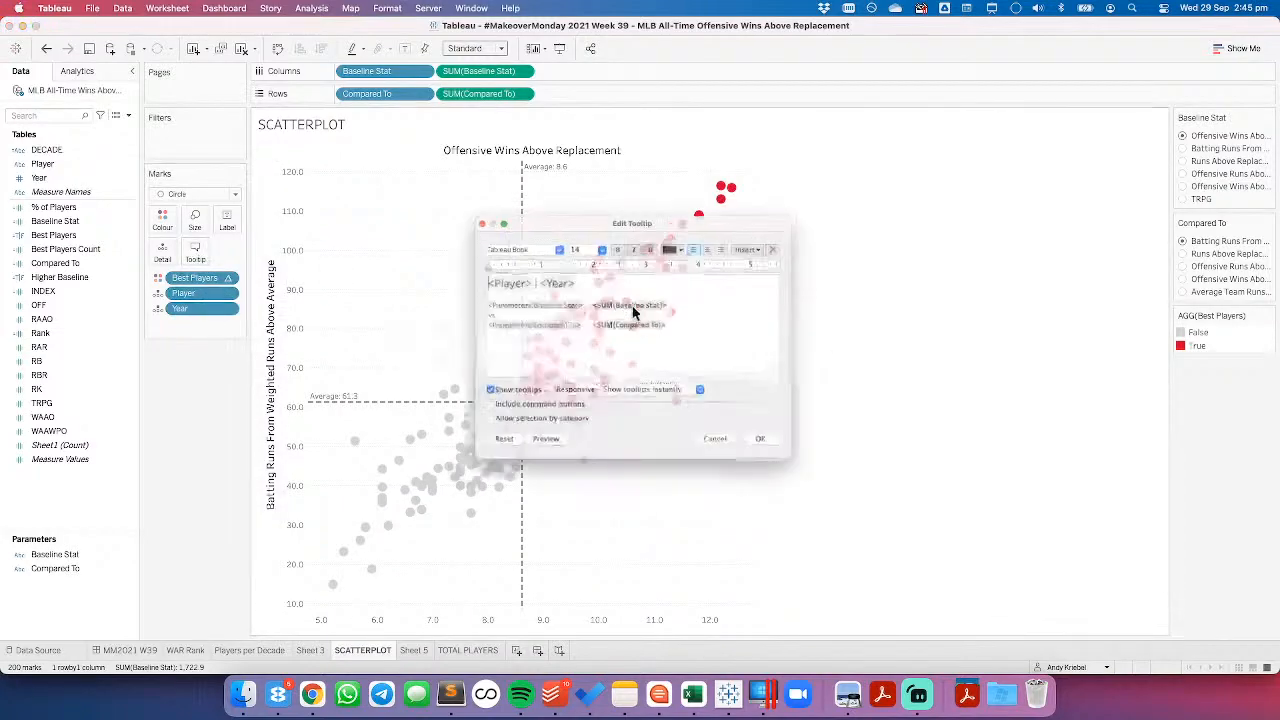
left_click(587, 299)
key("BackSpace")
key("BackSpace")
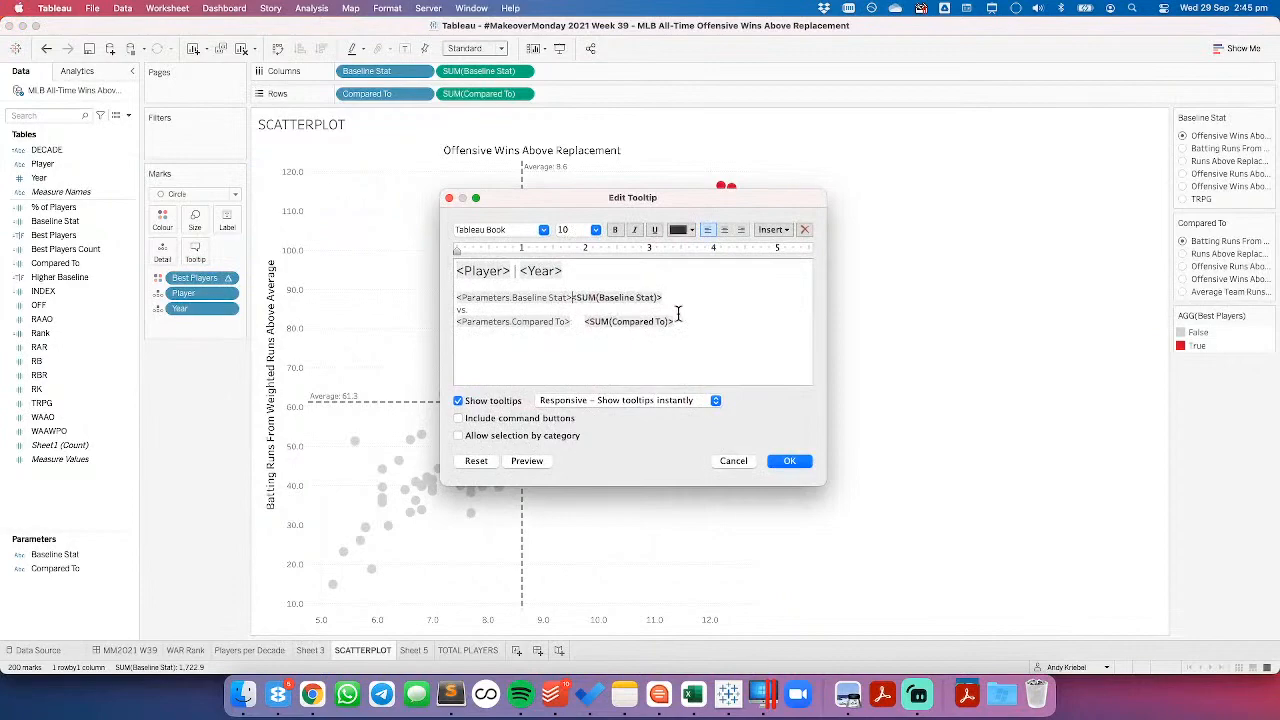
key("Return")
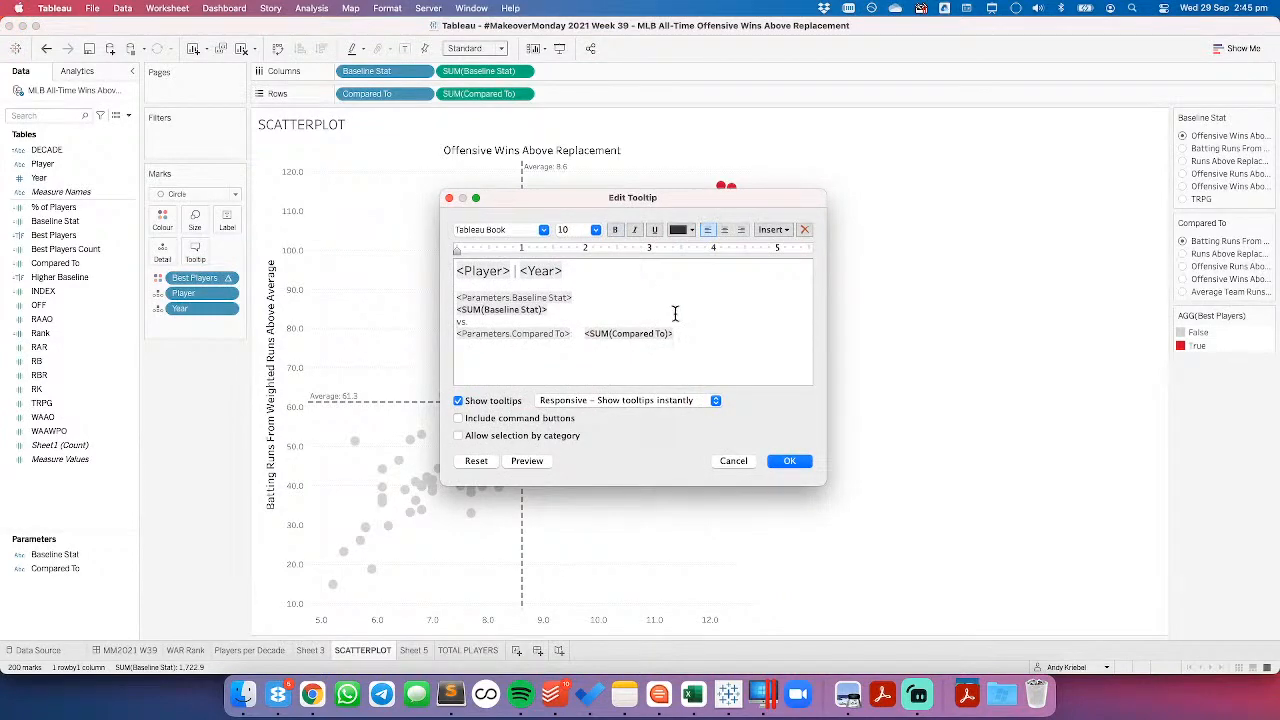
left_click(587, 334)
key("BackSpace")
key("BackSpace")
key("Return")
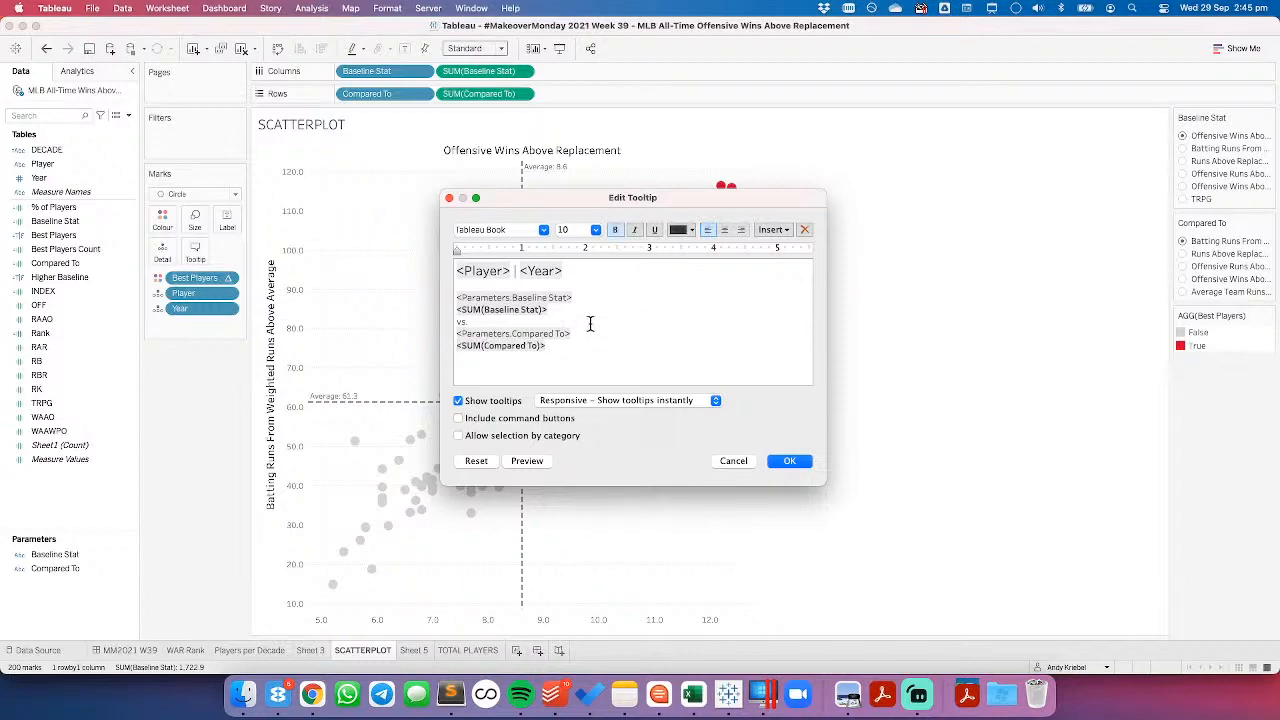
Step: Centre all of the tooltip's text and apply the change
key("super+a")
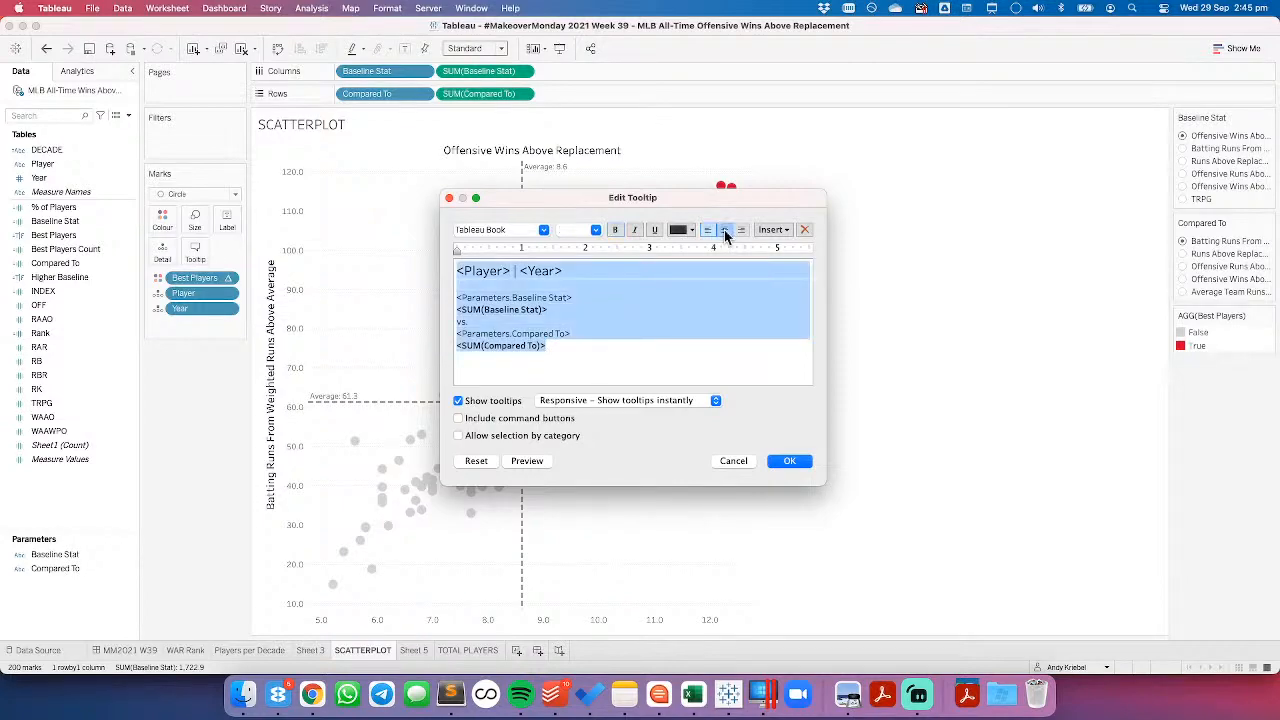
left_click(724, 230)
left_click(712, 295)
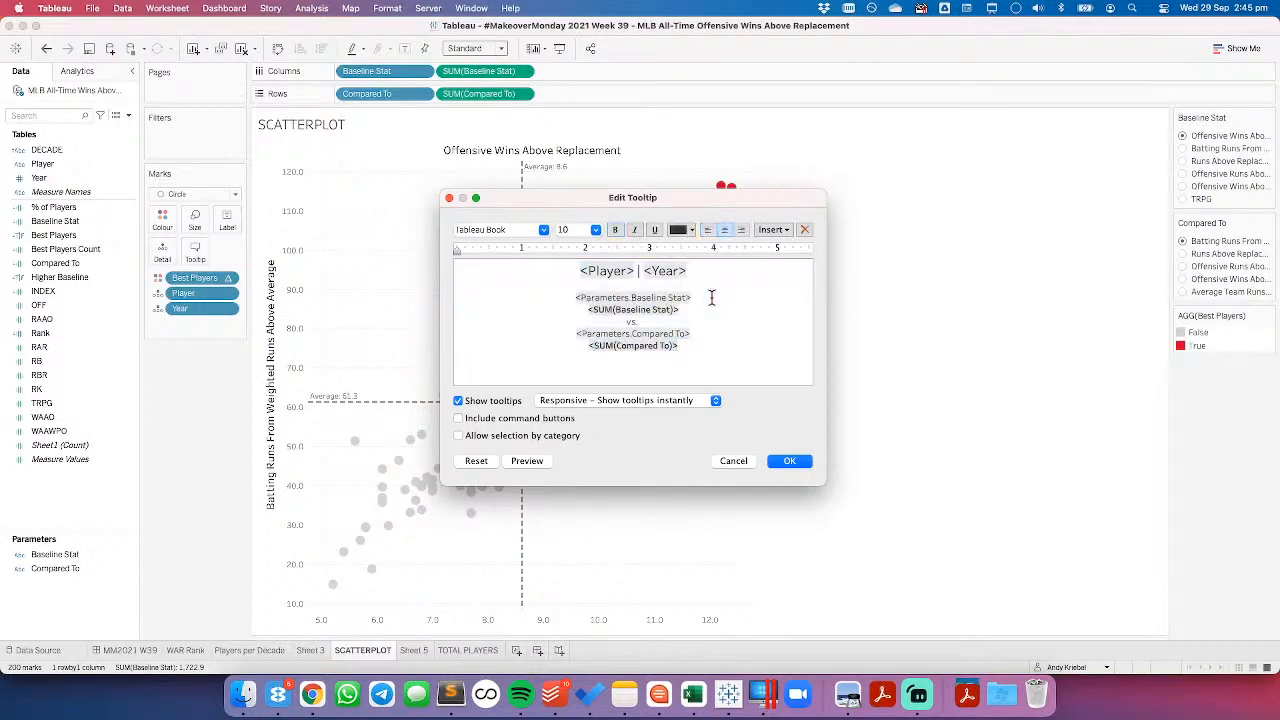
left_click(786, 461)
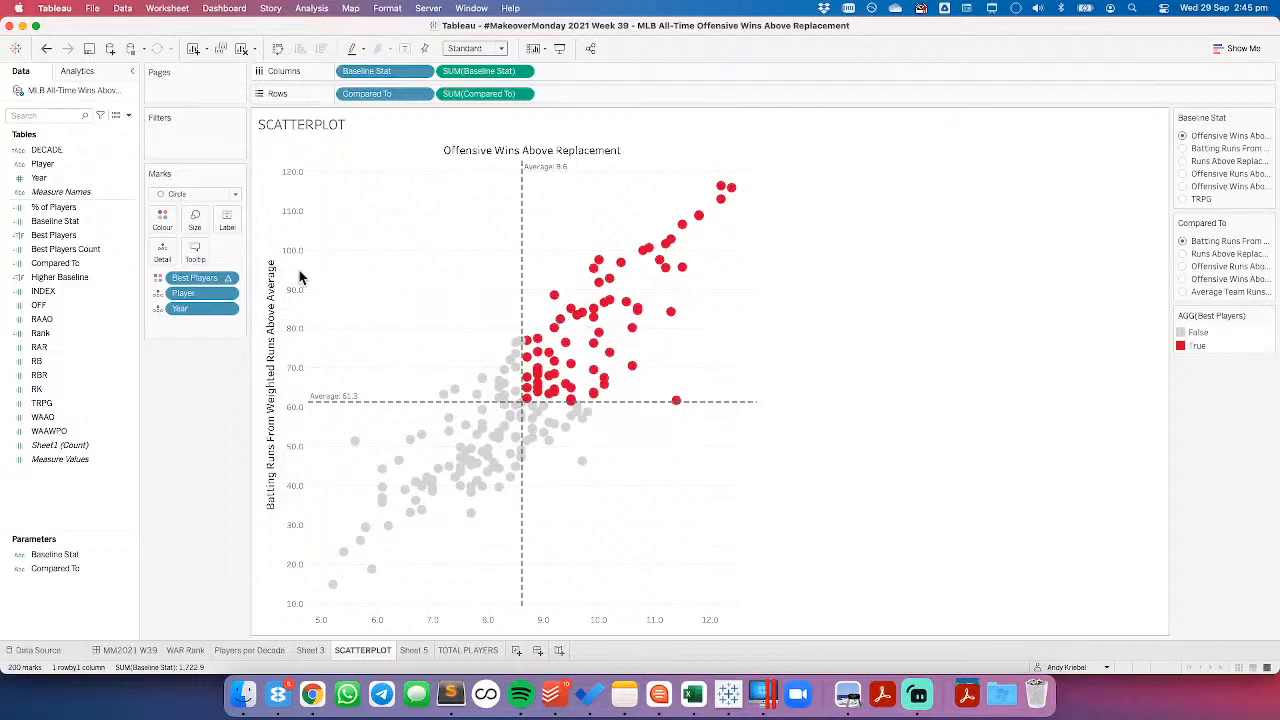
Step: Set <SUM(Baseline Stat)> and <SUM(Compared To)> in the tooltip to 16 pt and check the result on a mark
left_click(195, 250)
double_click(618, 310)
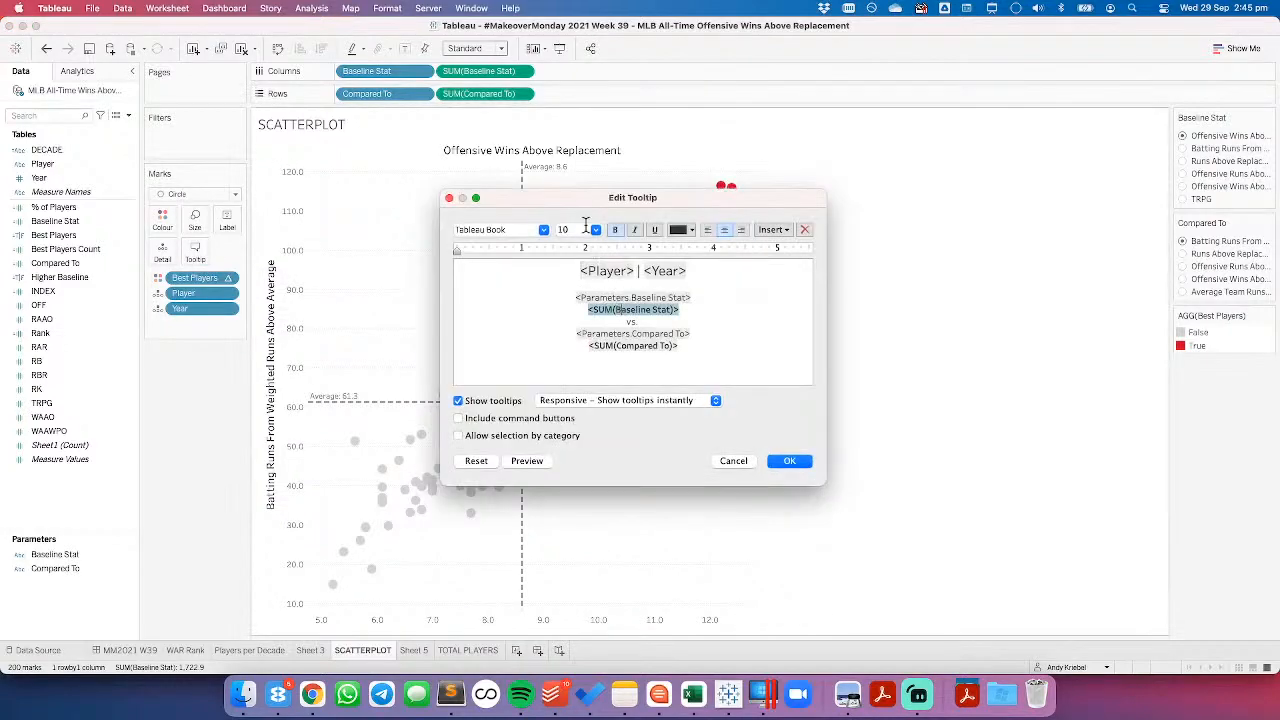
left_click(595, 230)
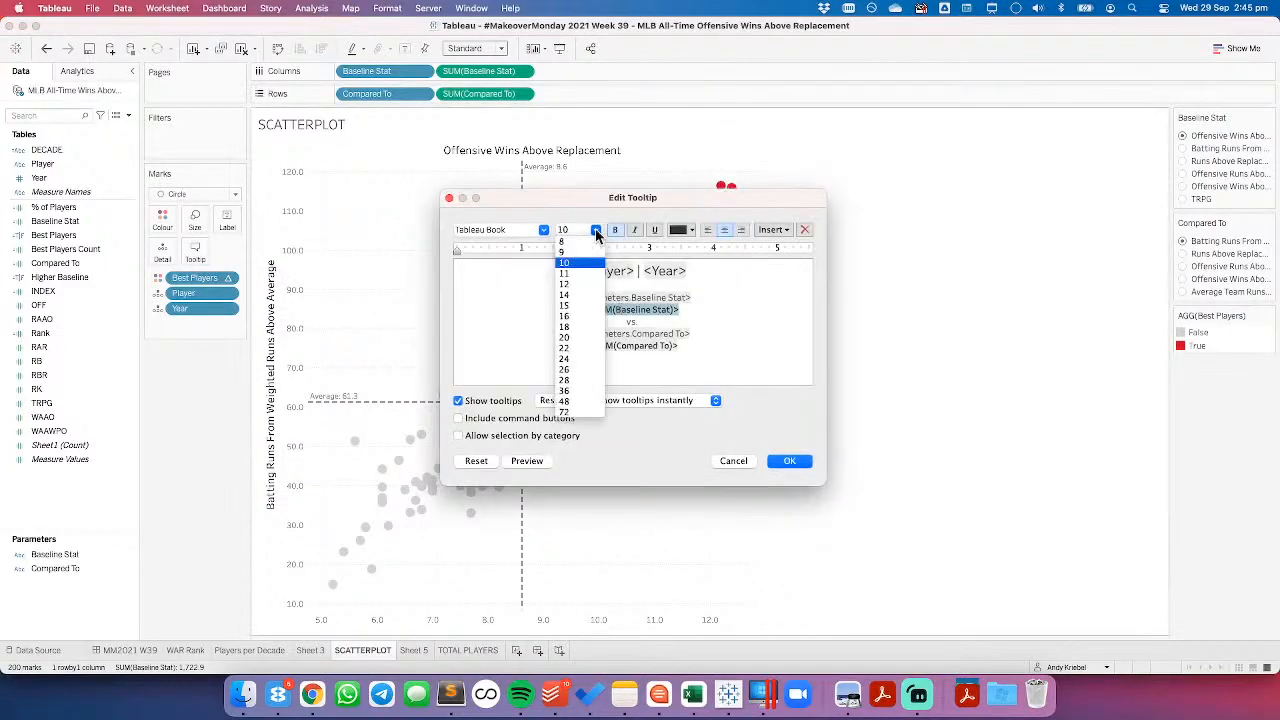
left_click(584, 317)
double_click(630, 353)
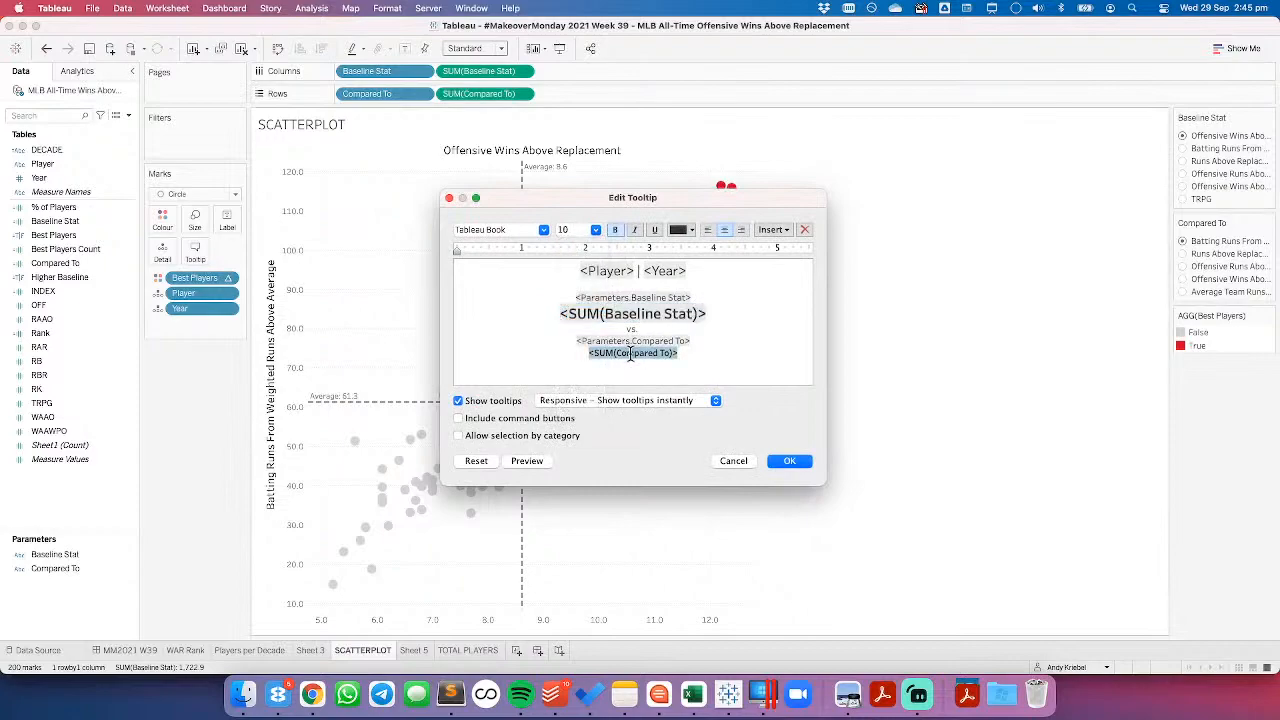
left_click(595, 230)
left_click(584, 317)
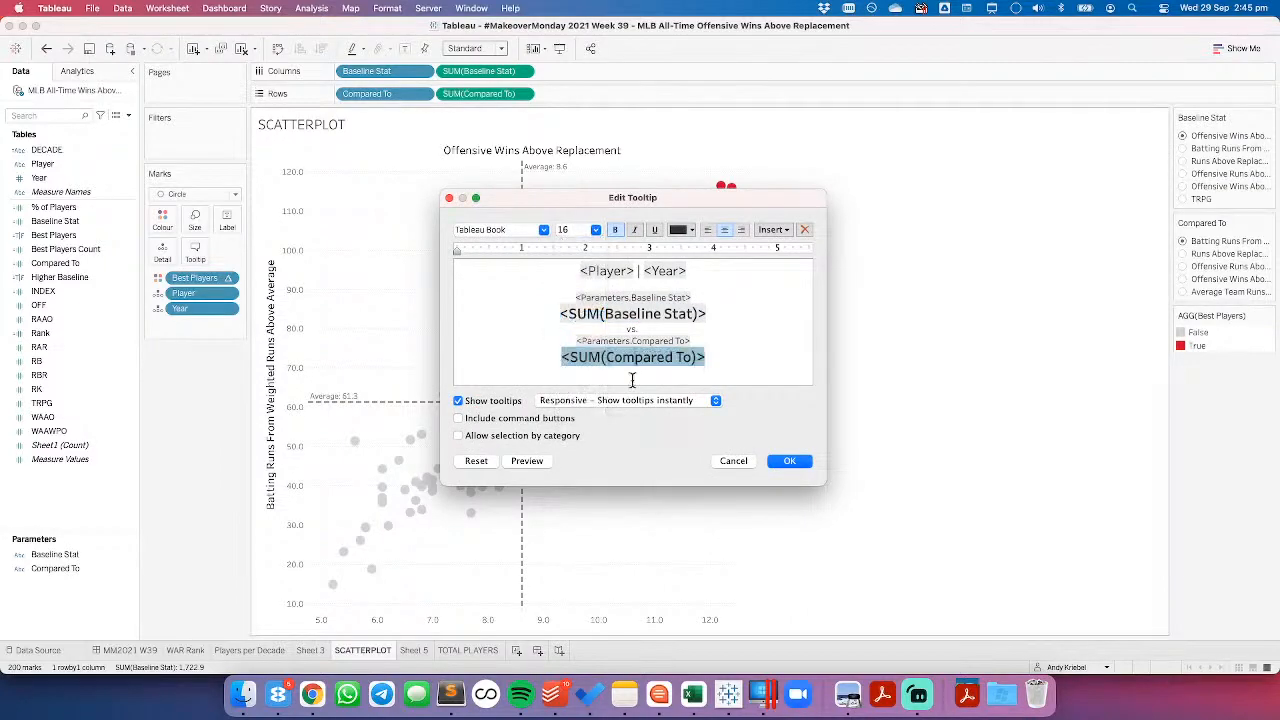
left_click(788, 460)
mouse_move(566, 349)
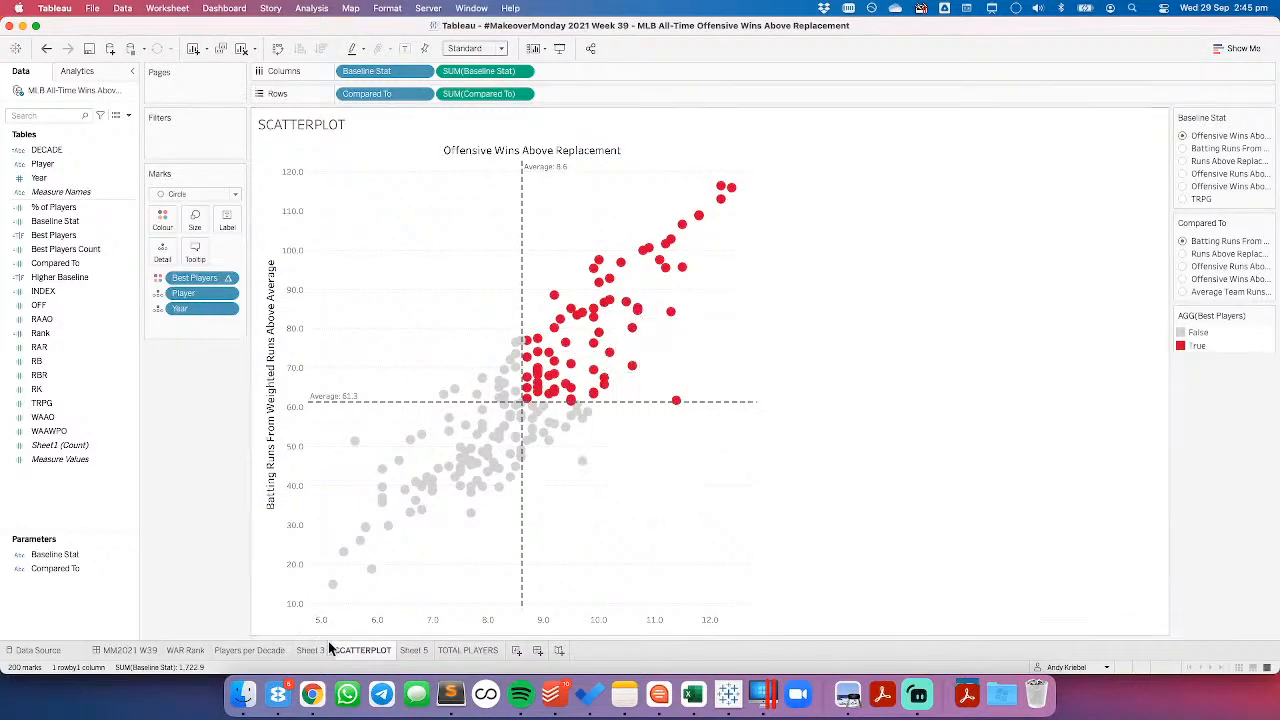
Step: Delete the Phone layout from the MM2021 W39 dashboard
left_click(117, 652)
left_click(84, 108)
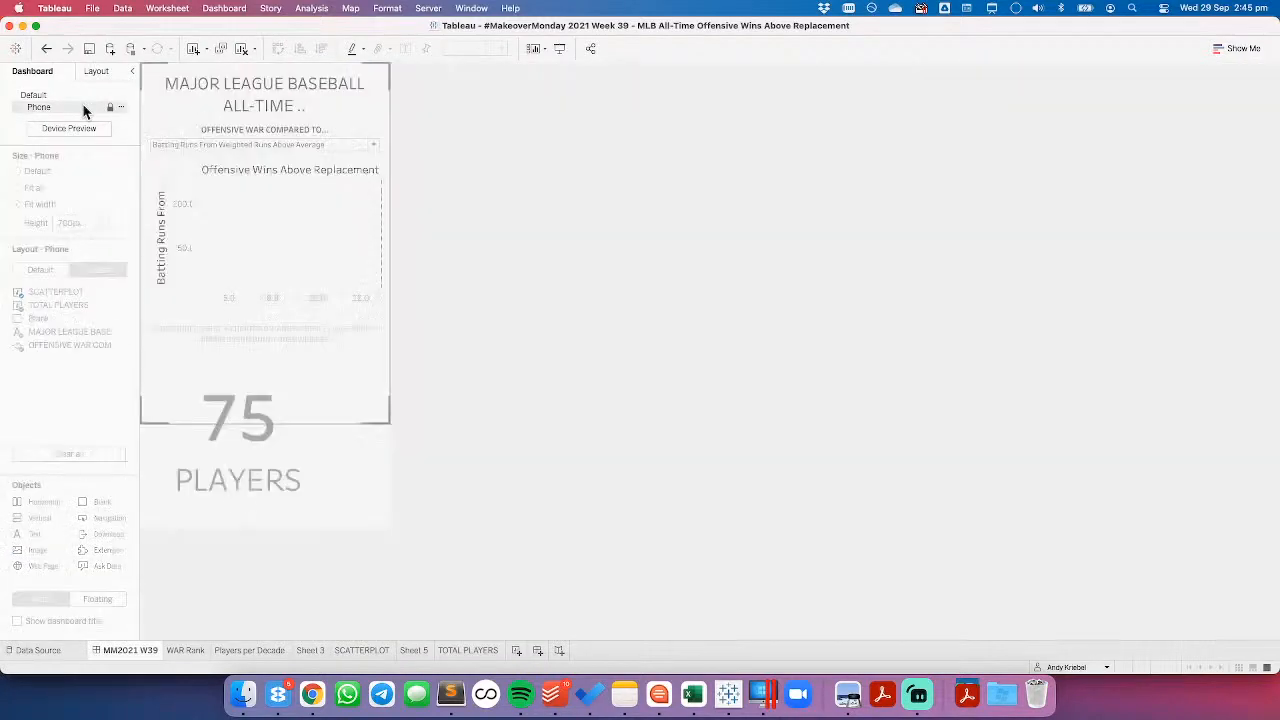
left_click(121, 109)
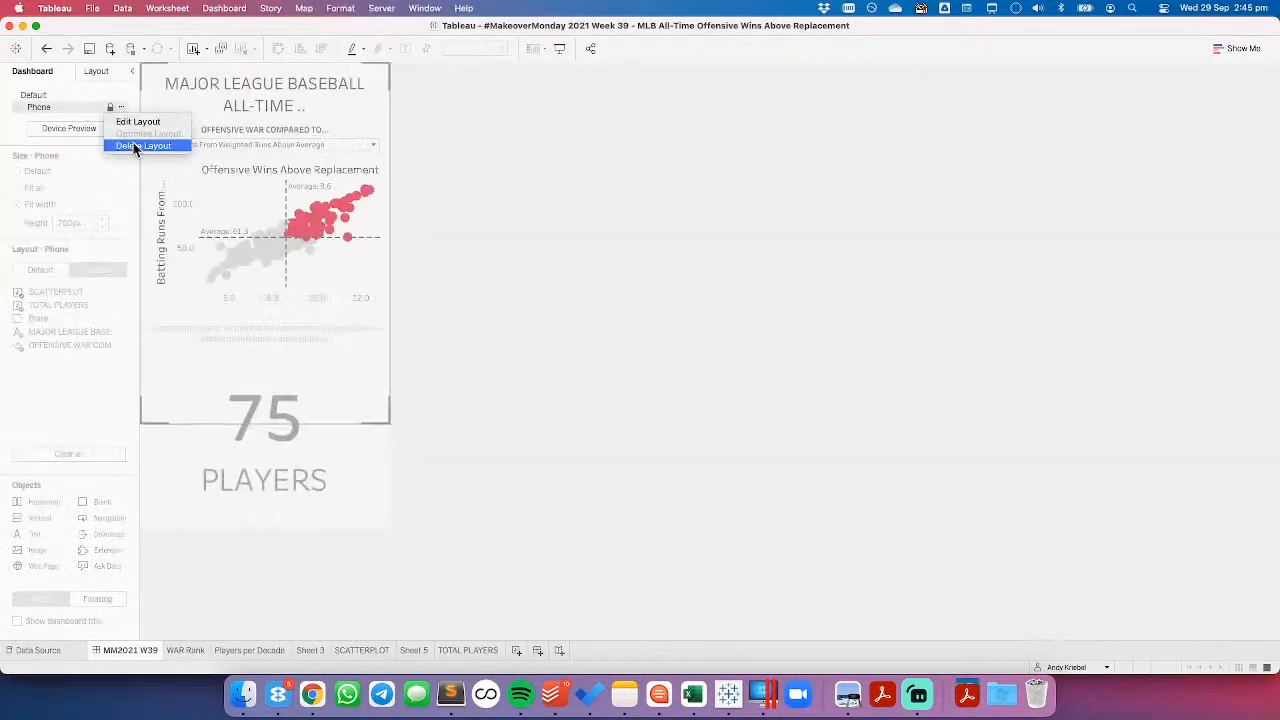
left_click(140, 140)
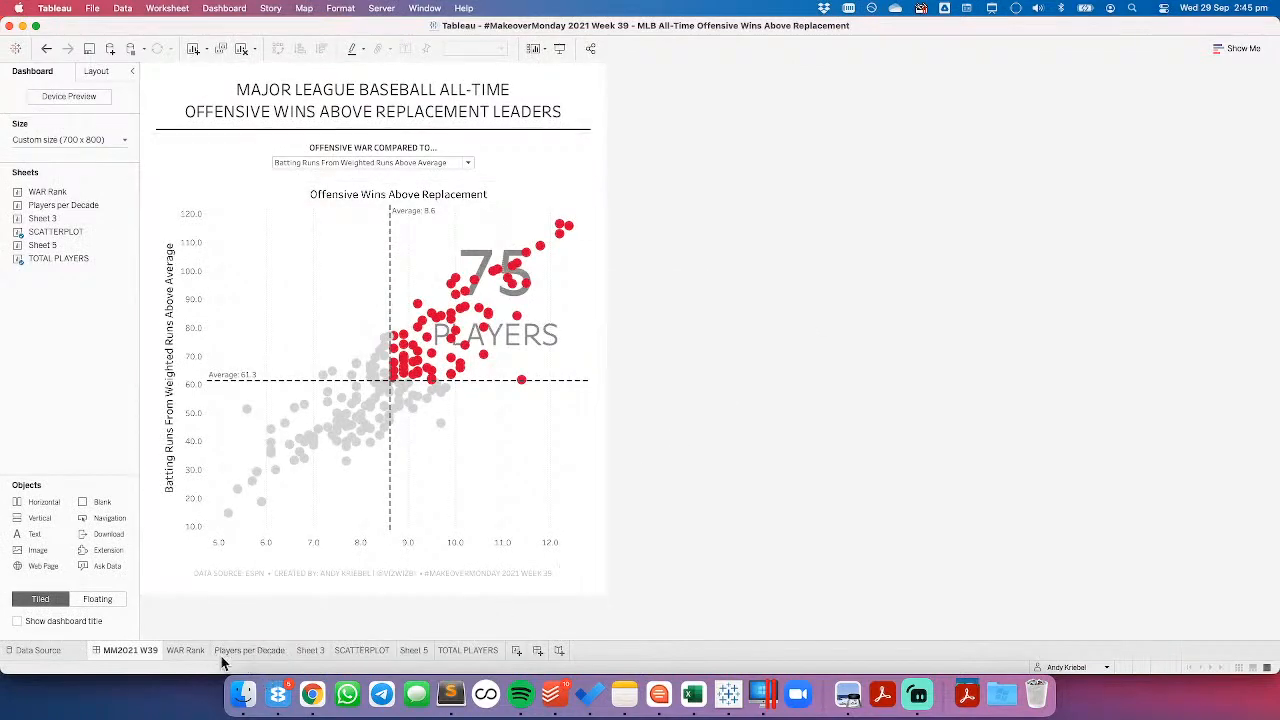
Step: Shrink the SCATTERPLOT sheet's circles slightly and save the workbook from the MM2021 W39 dashboard
left_click(378, 651)
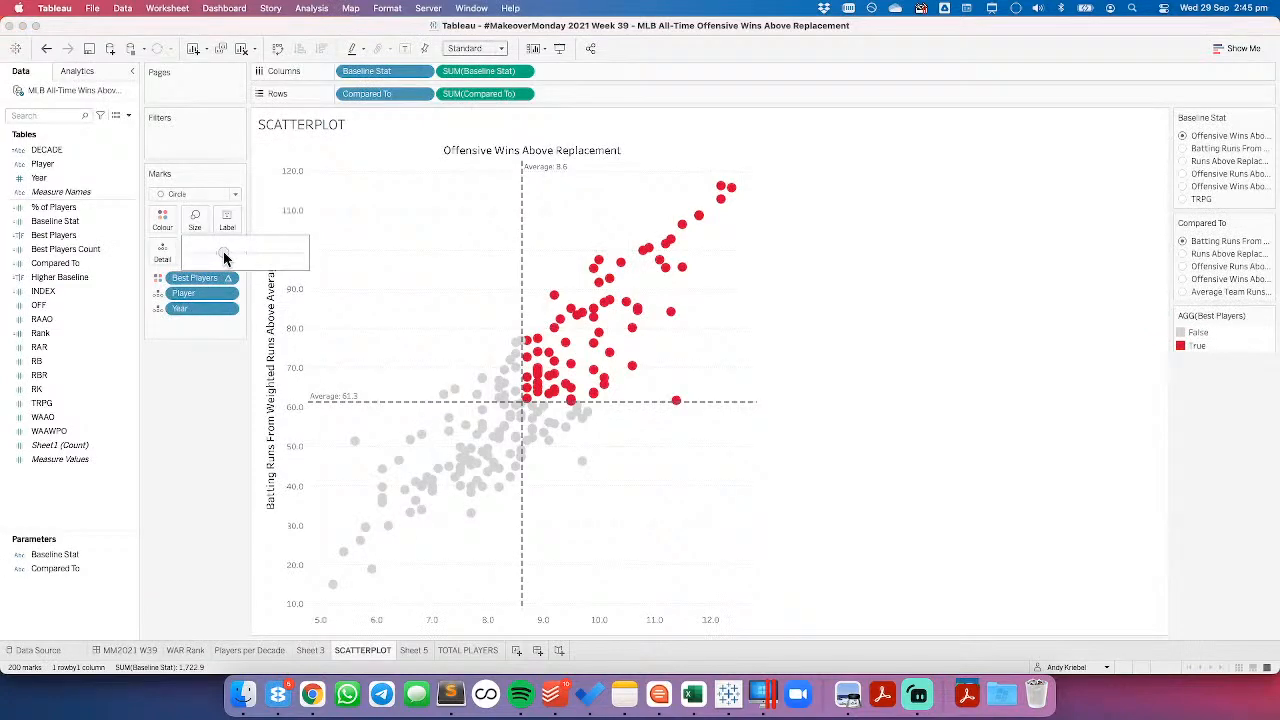
left_click(145, 647)
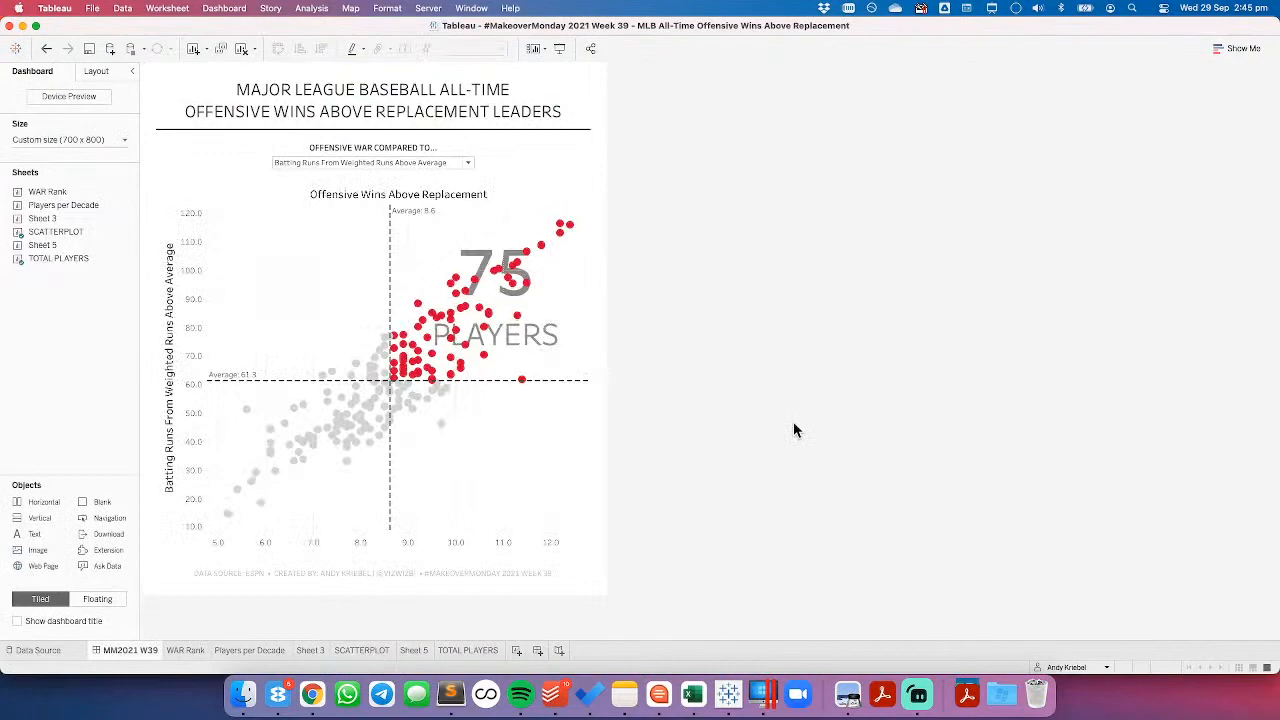
left_click(88, 52)
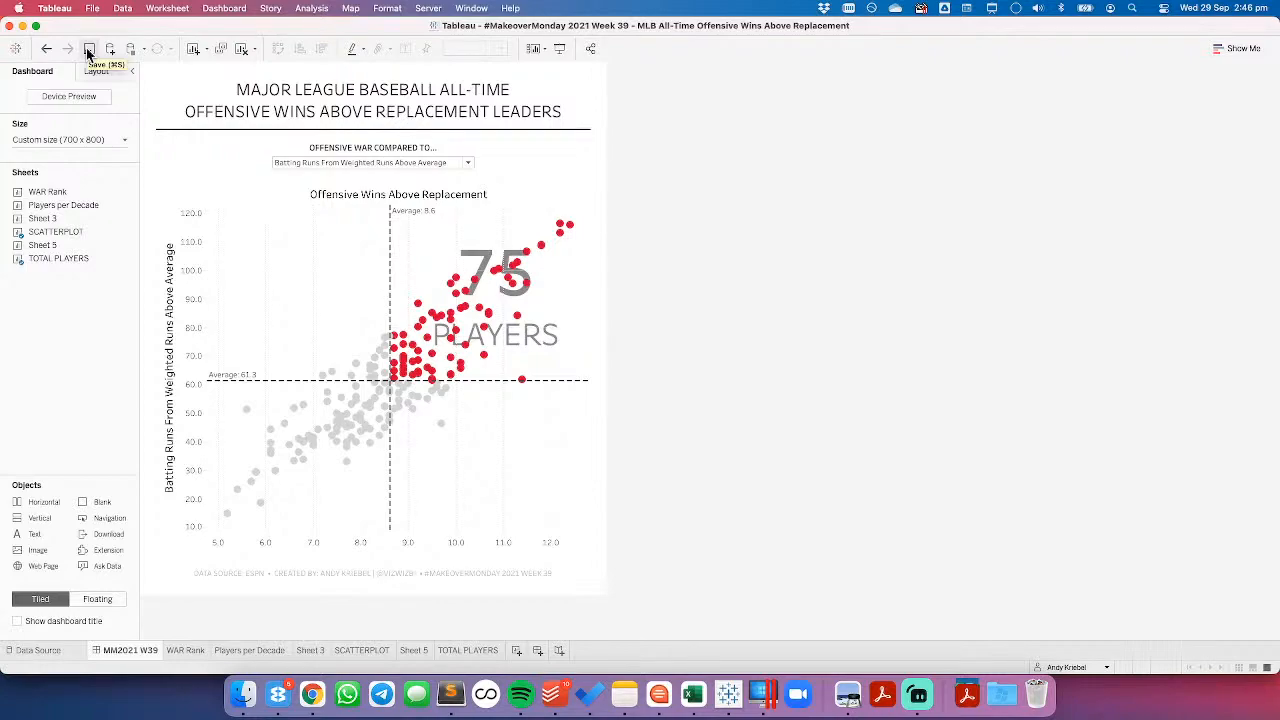
left_click(87, 54)
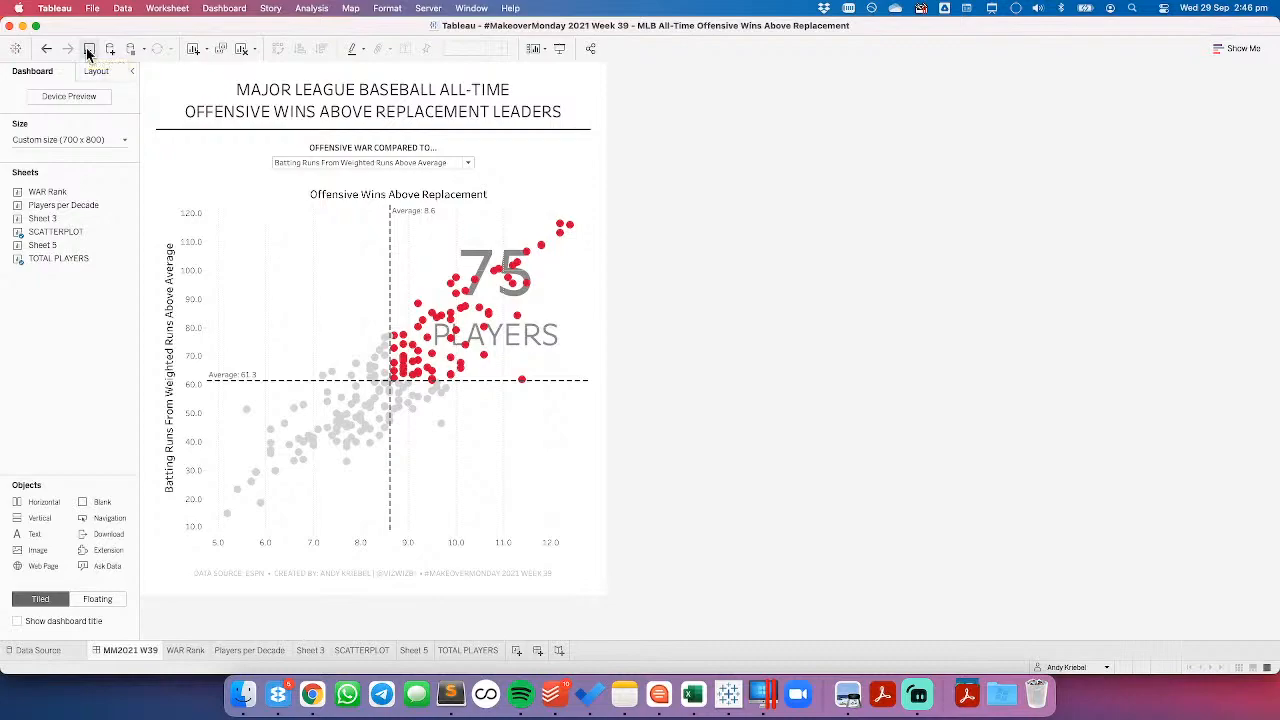